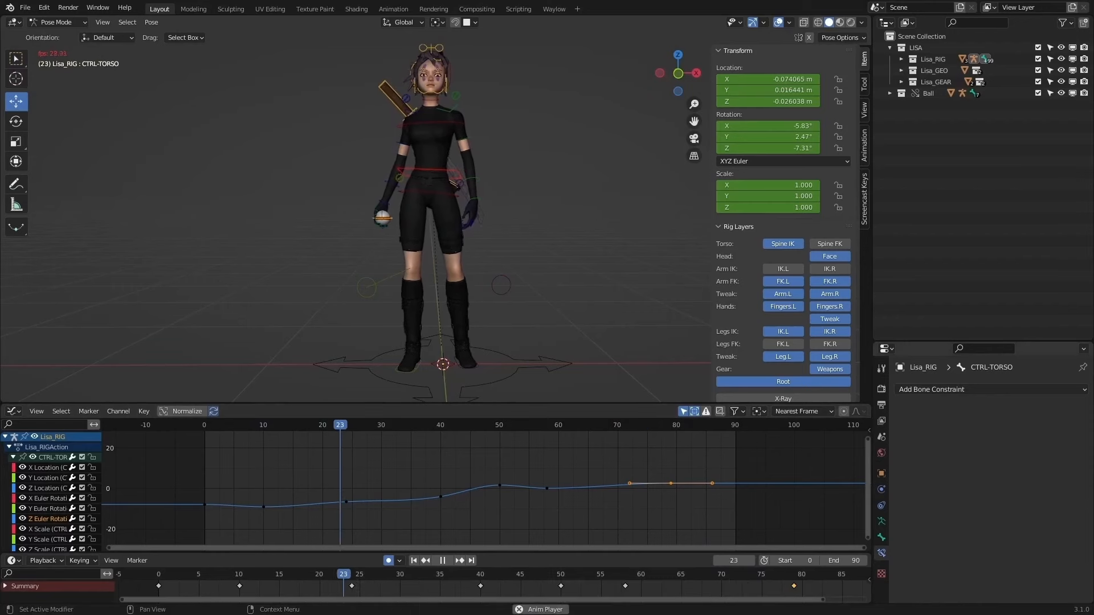
Step: Delete all keyframes after frame 0 on the torso control's Z Euler Rotation curve
key("space")
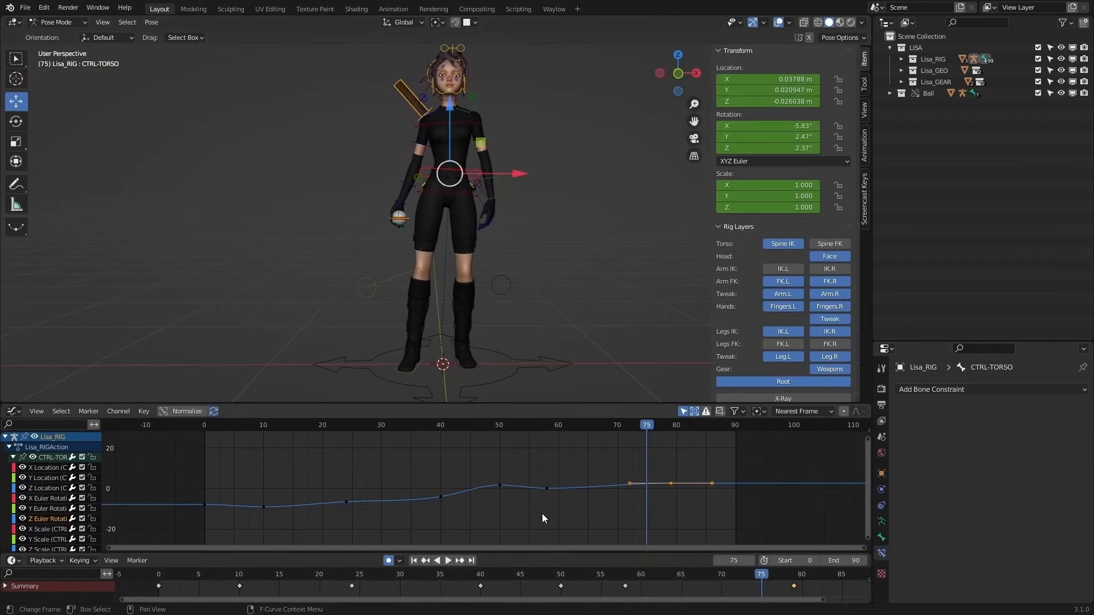
left_click_drag(721, 453, 255, 514)
key("x")
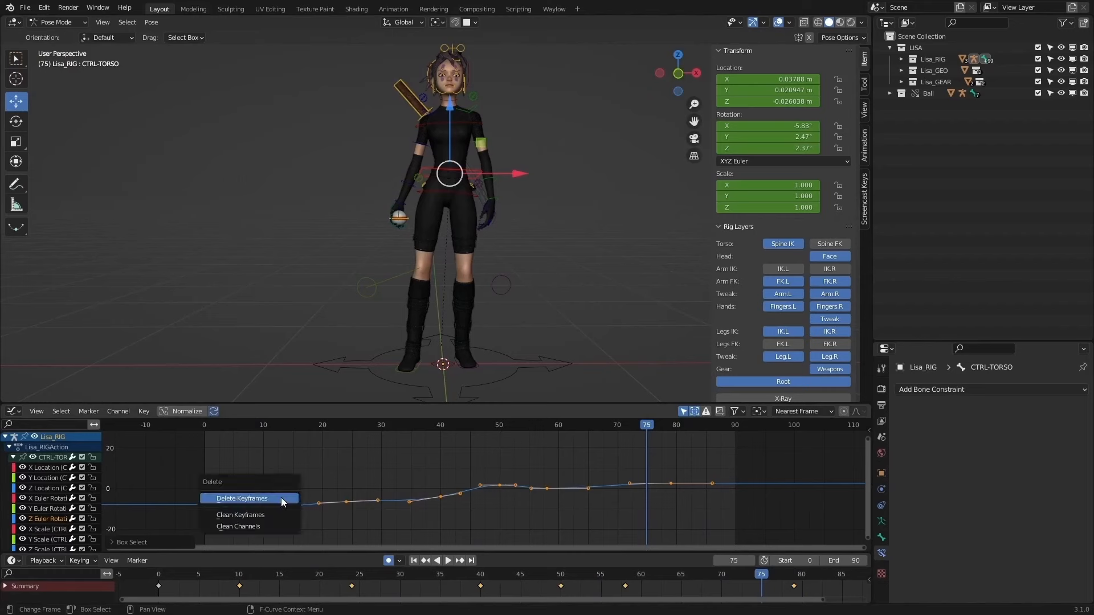
left_click(281, 498)
Step: Play the animation from frame 0 without the torso's Z rotation keyframes, and restore the deleted keyframes
left_click(206, 426)
key("space")
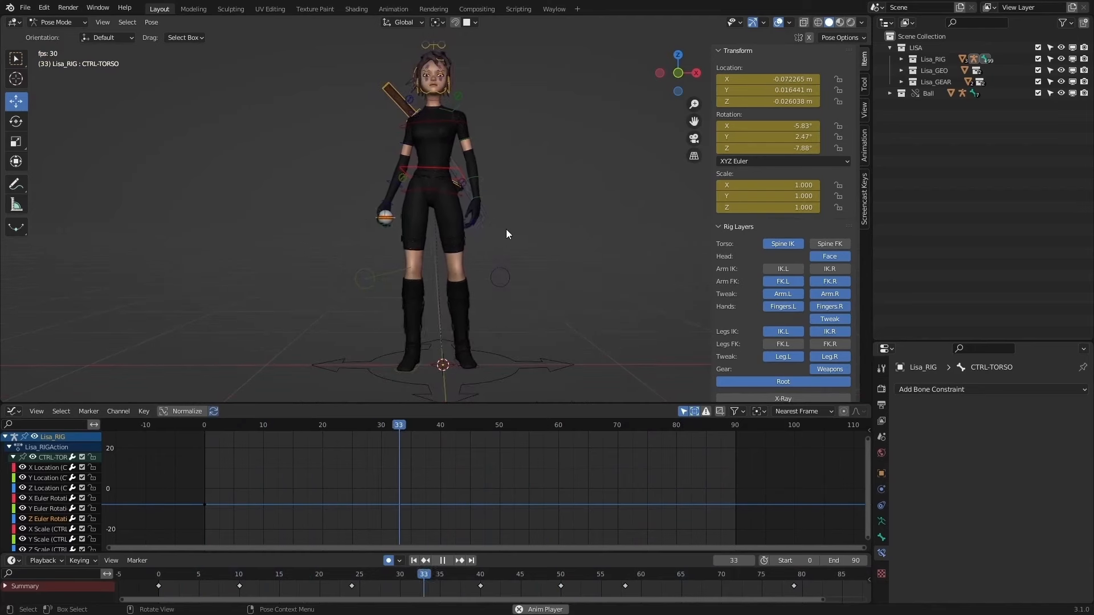
mouse_move(476, 403)
left_mouse_down()
mouse_move(477, 423)
mouse_move(478, 405)
left_mouse_up()
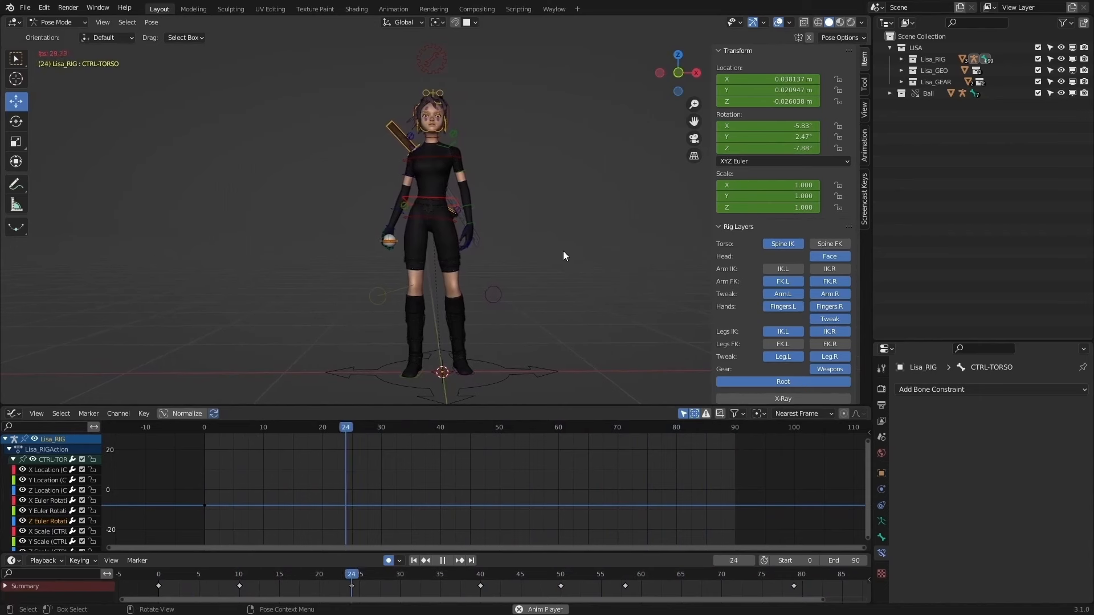
left_click(443, 561)
left_click_drag(486, 429, 204, 432)
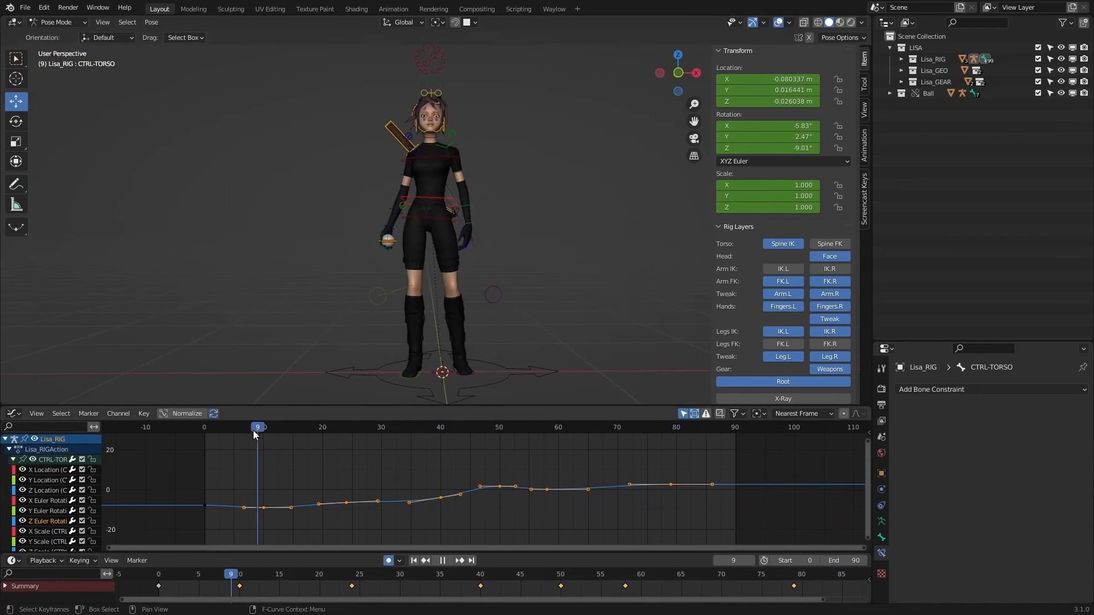
Step: Play the animation with nothing selected on the rig and reselect the CTRL-TORSO bone
left_click(493, 332)
left_click(448, 561)
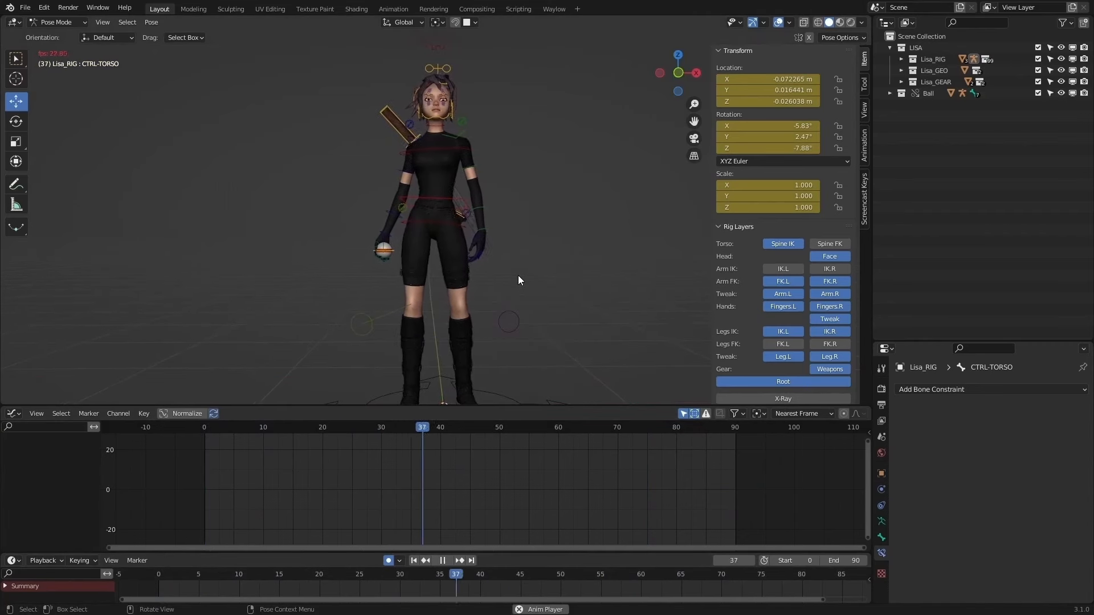
key("space")
left_click(425, 215)
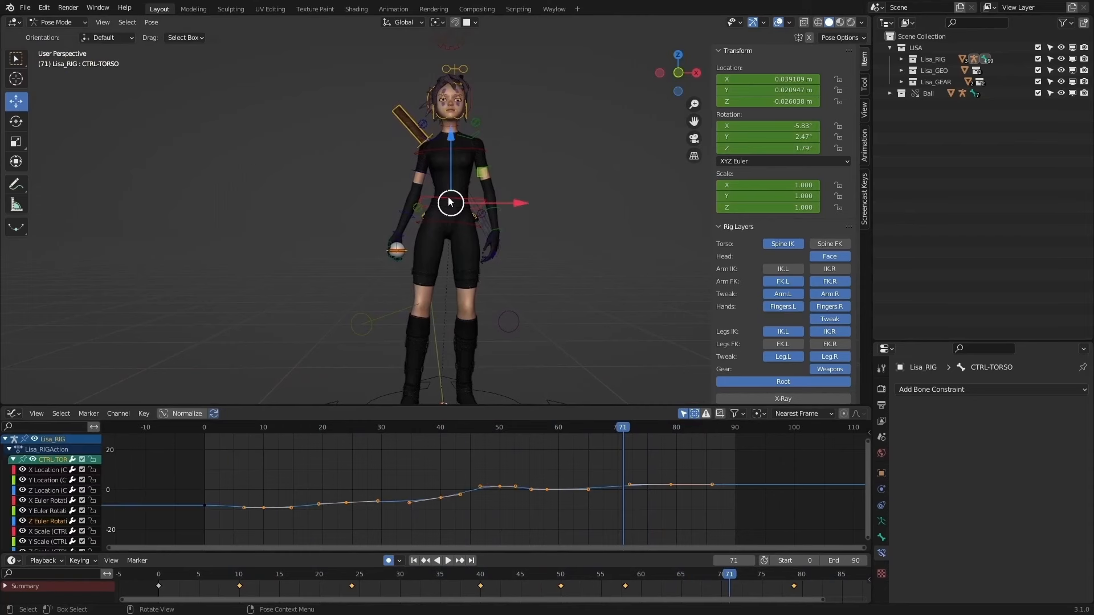
Step: Isolate the Z Location curve of CTRL-TORSO in the Graph Editor and select its keyframe at frame 24
left_click_drag(244, 580, 231, 577)
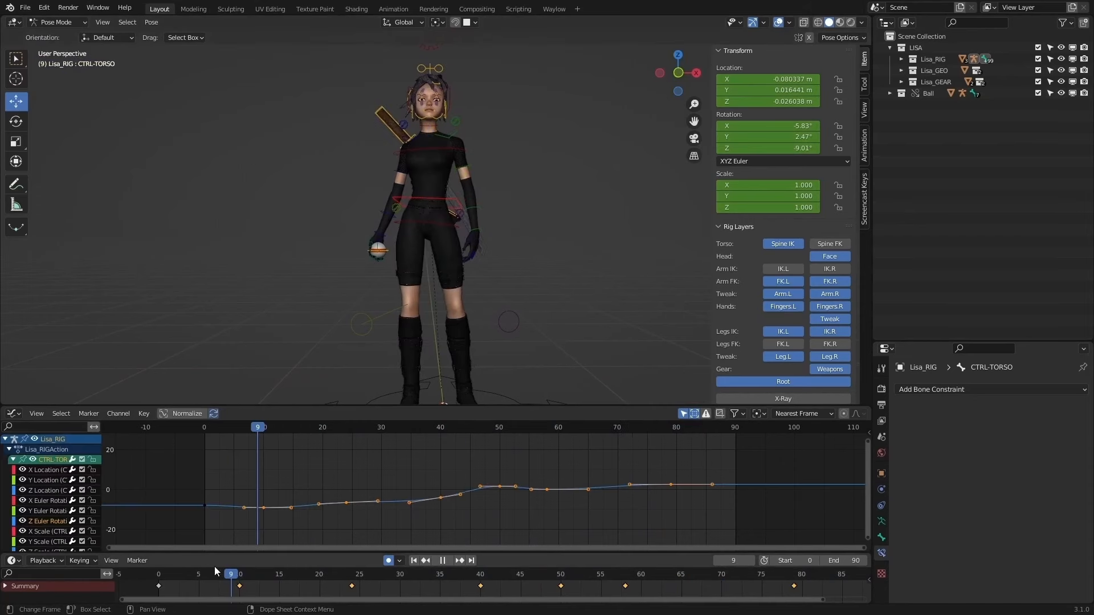
left_click(49, 486)
key("Home")
key("space")
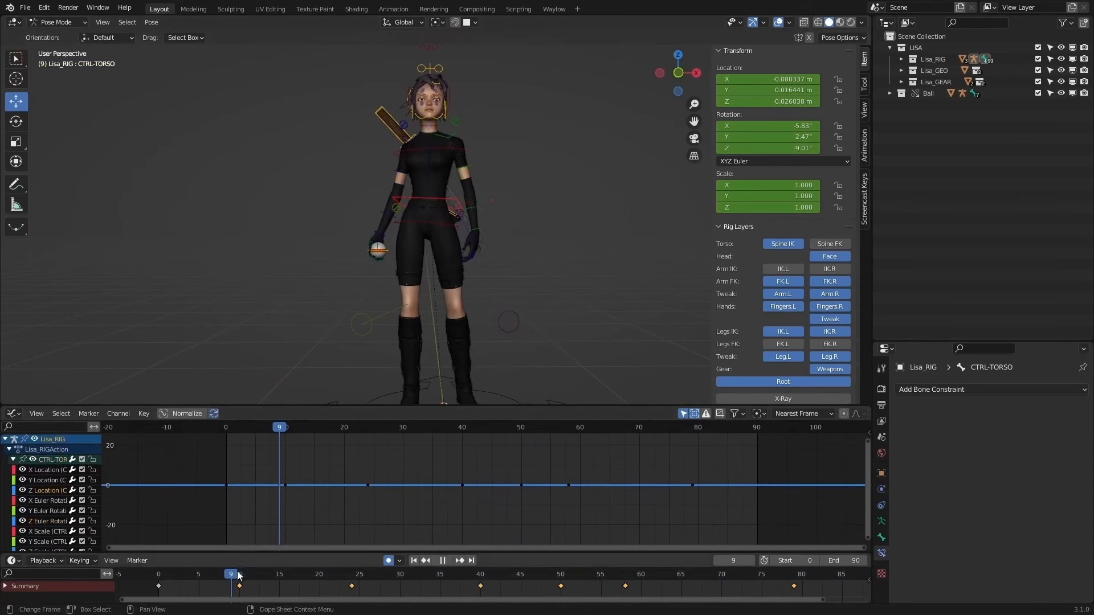
key("space")
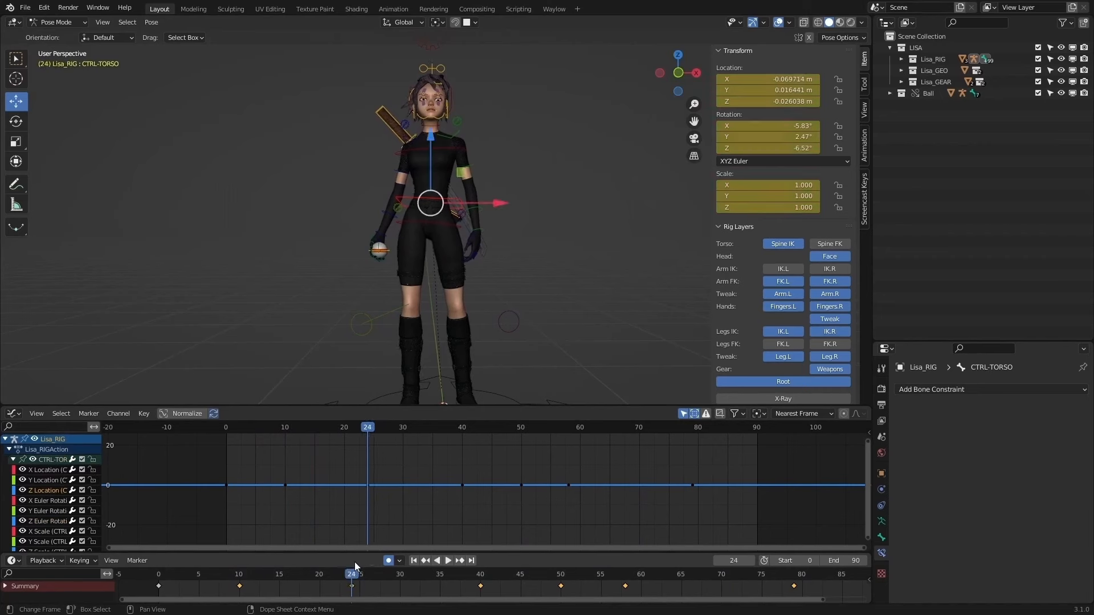
left_click_drag(383, 478, 353, 495)
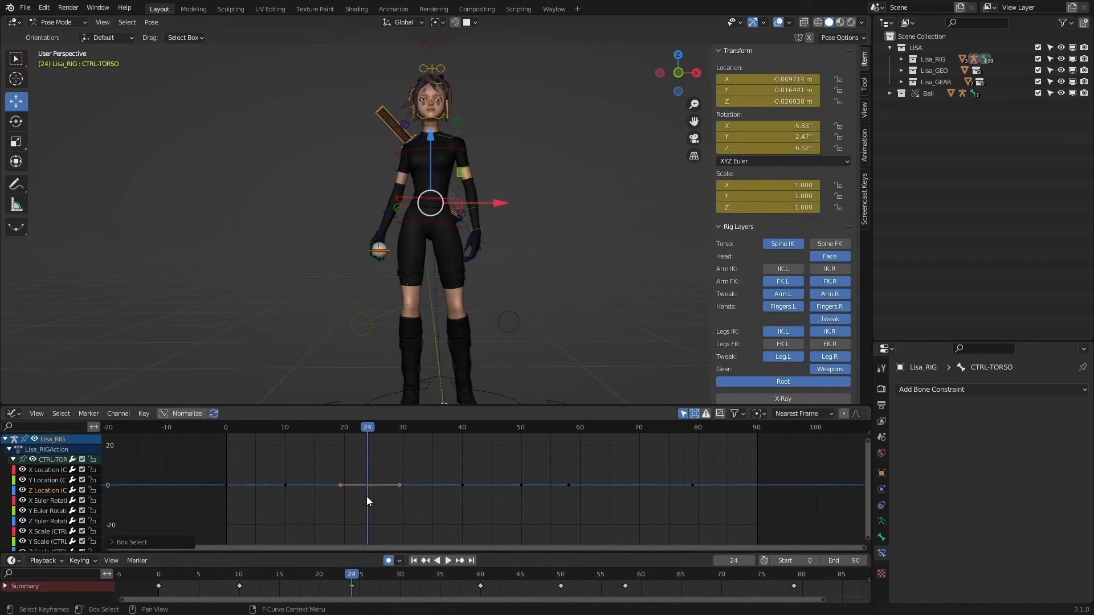
key("g")
key("y")
key("Escape")
key("g")
key("y")
key("Escape")
Step: Lower the torso's Z Location keyframe at frame 24 to about -0.03, moving it only vertically
middle_click_drag(413, 501, 496, 472, "ctrl")
key("g")
key("y")
left_click(459, 518)
key("g")
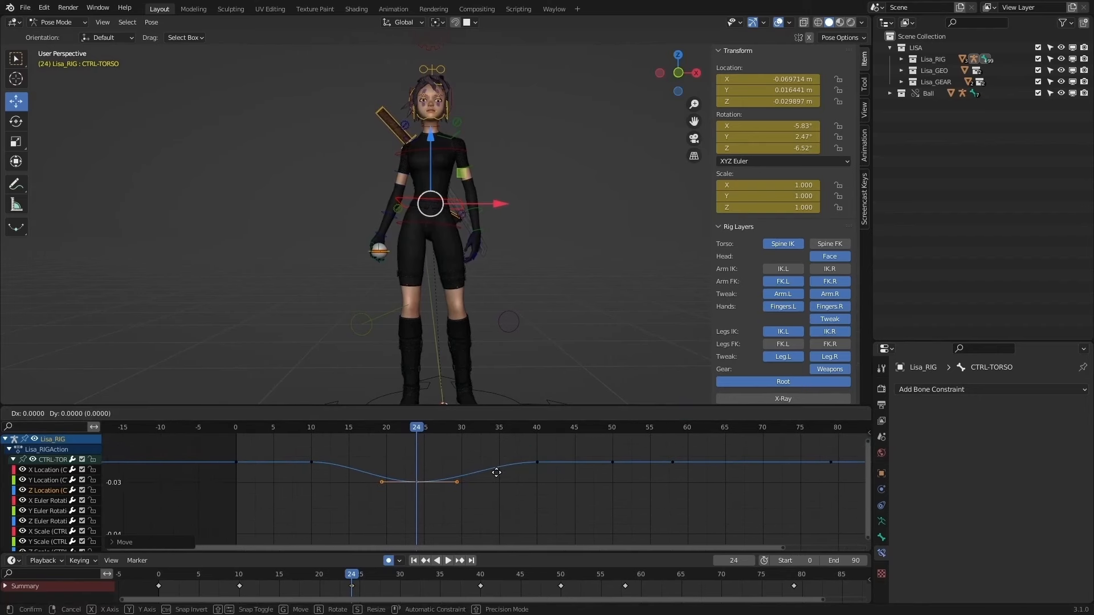
key("y")
left_click(493, 481)
Step: Raise the torso's Z Location keyframe at frame 10 to about -0.025, moving it only vertically, and review the motion
left_click_drag(364, 429, 299, 474)
key("g")
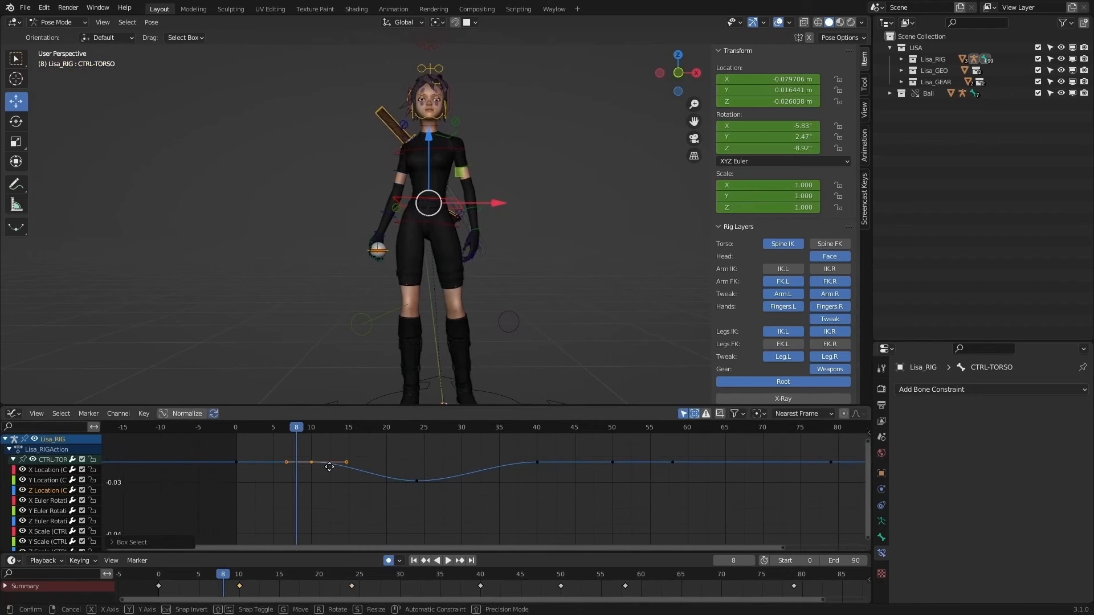
key("y")
left_click(330, 461)
left_click_drag(297, 430, 237, 423)
key("space")
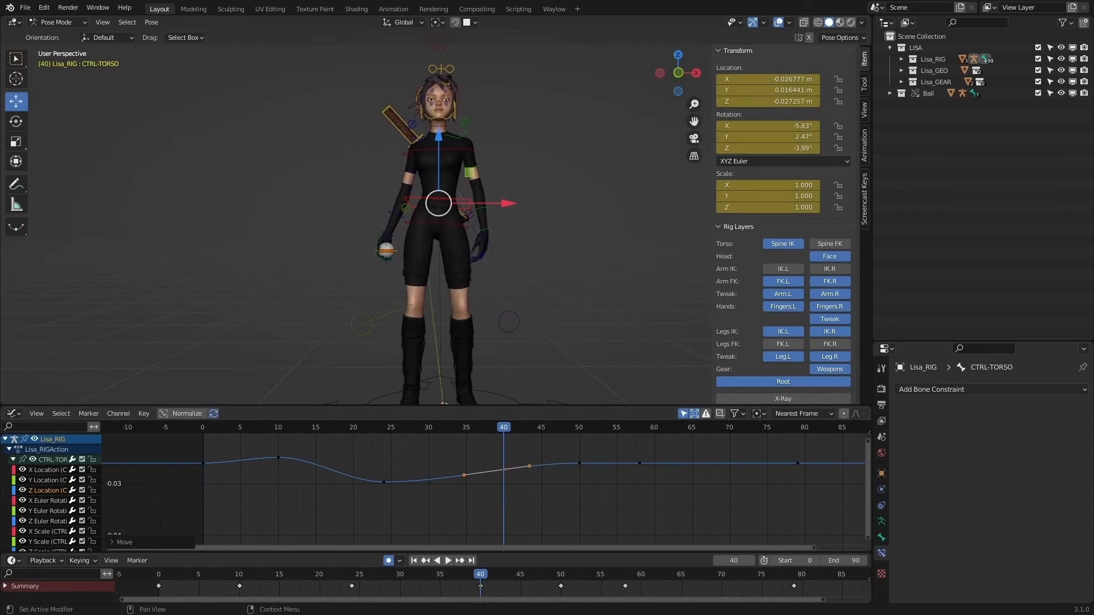
Step: Scrub around frames 40 to 50 and raise the Z Location keyframe at frame 24 slightly to soften the dip
left_click_drag(504, 428, 579, 432)
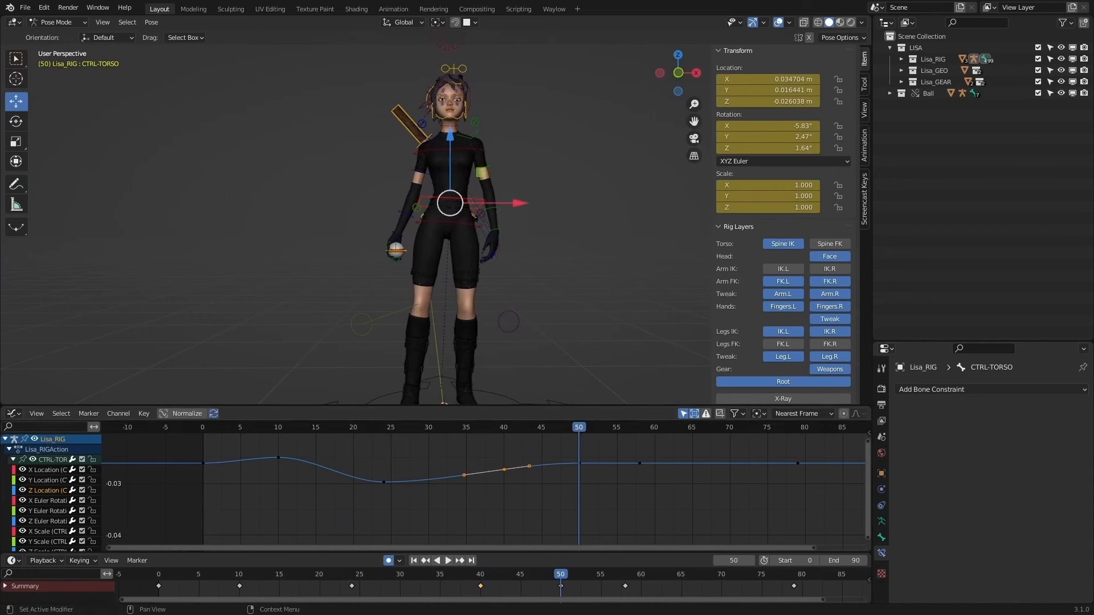
left_click_drag(469, 430, 515, 432)
left_click_drag(411, 457, 371, 491)
key("g")
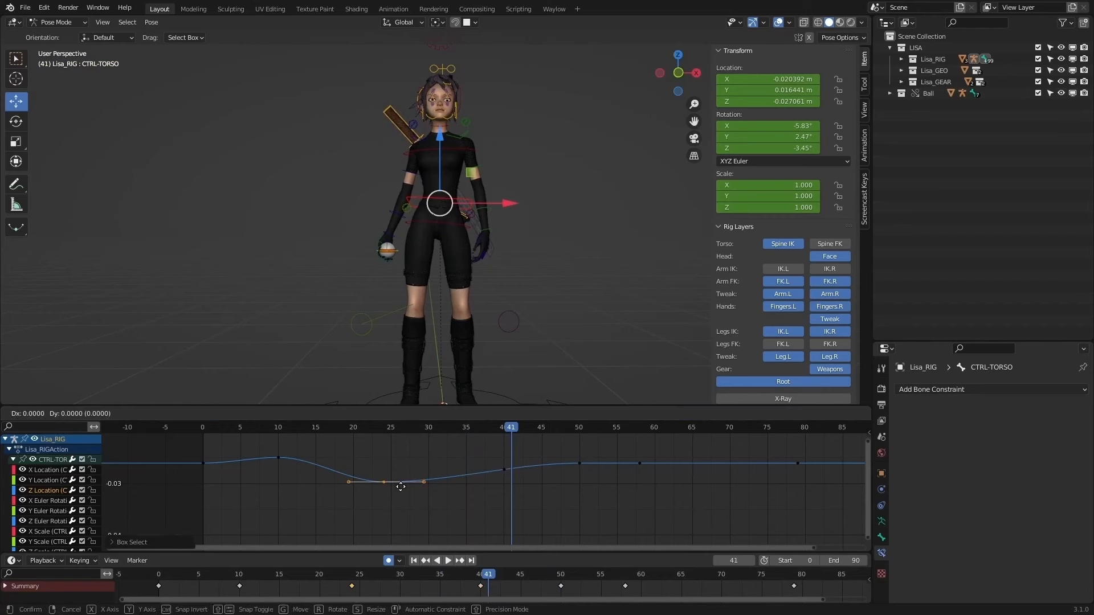
left_click(402, 481)
Step: Raise the Z Location keyframe at frame 40 to about -0.025 and check the motion from another angle
left_click_drag(520, 457, 494, 489)
key("g")
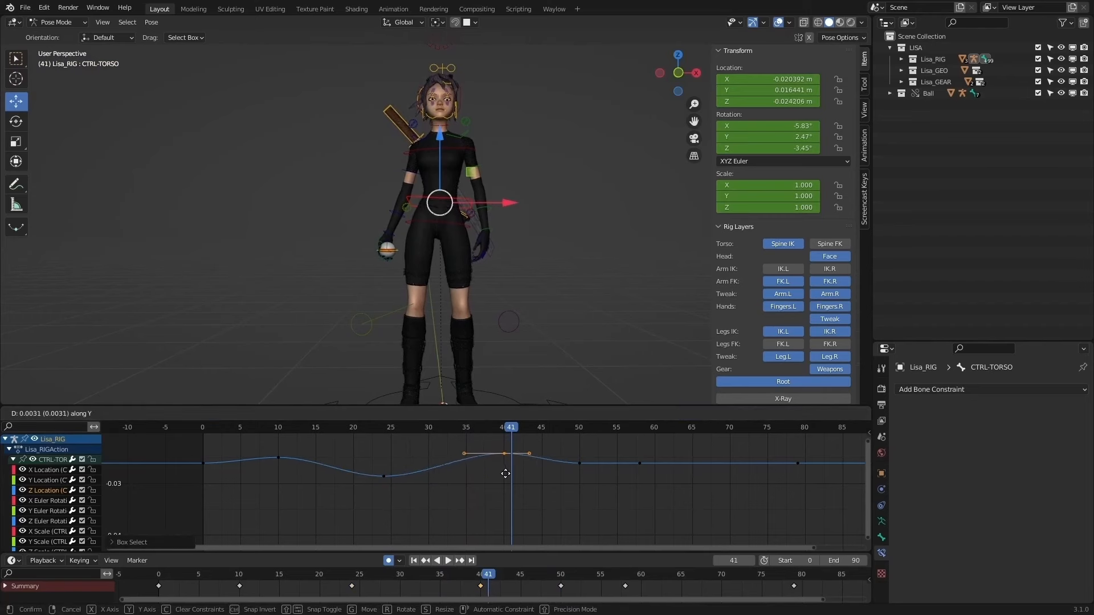
left_click(512, 464)
middle_click_drag(513, 319, 423, 326)
left_click_drag(422, 428, 270, 424)
key("g")
left_click(524, 437)
Step: Raise the Z Location keyframe at frame 24 a little further, making the dip shallower
middle_click_drag(353, 347, 474, 349)
left_click(384, 475)
key("g")
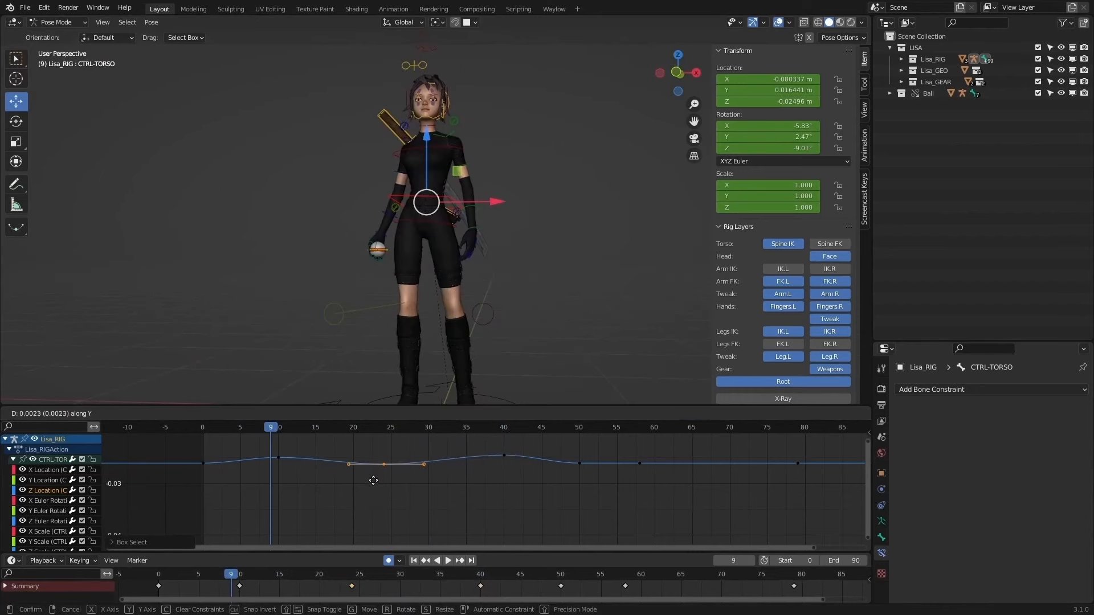
left_click(374, 489)
Step: Play the animation from frame 0 and scrub around frames 45 to 48 to examine the torso's vertical motion
key("shift+Left")
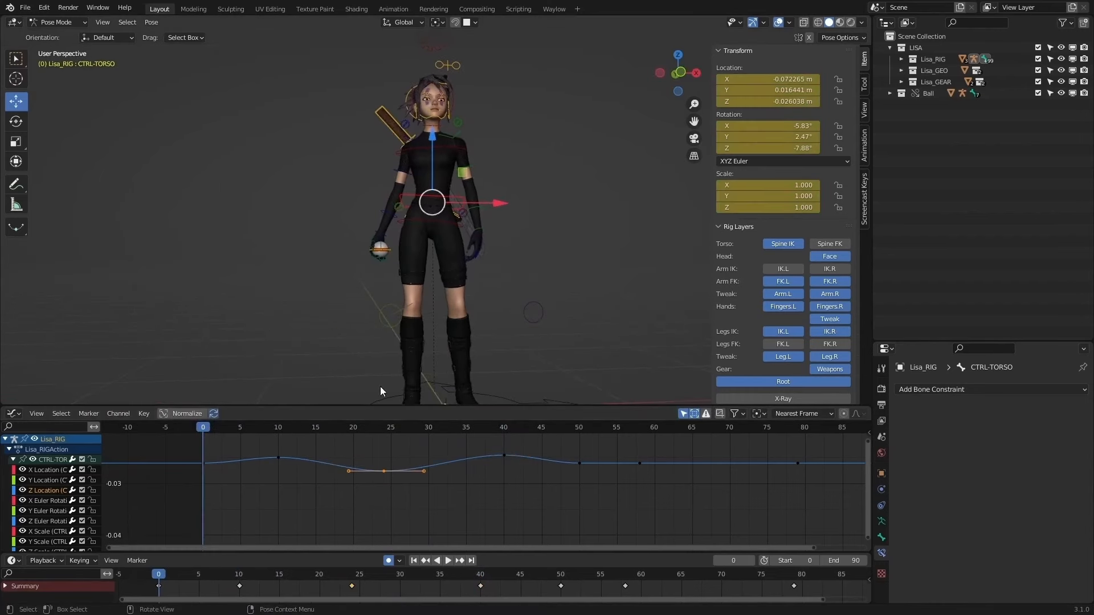
left_click(448, 561)
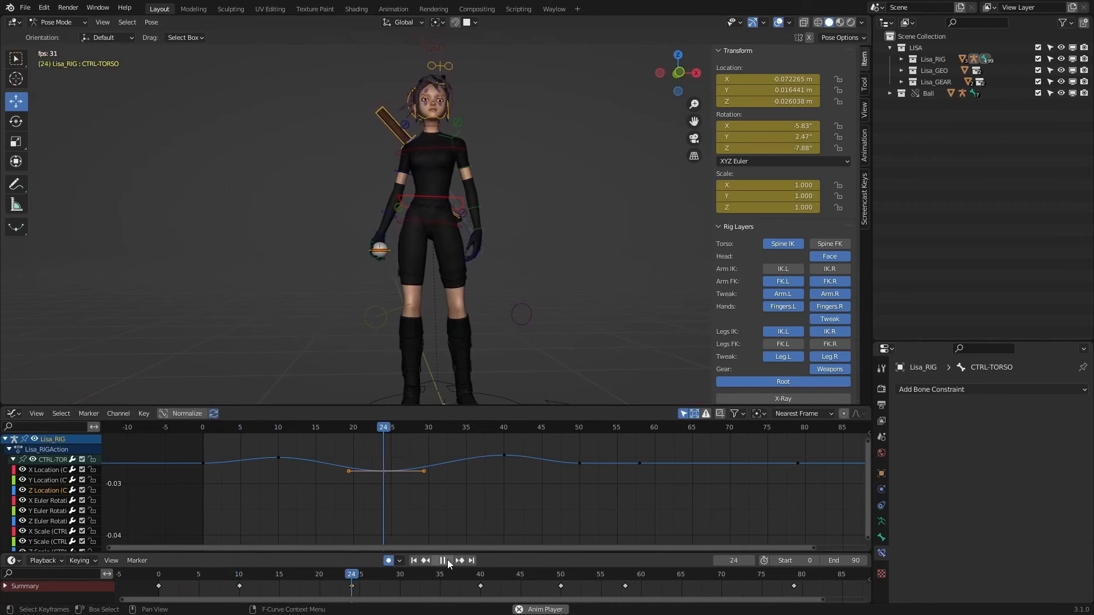
left_click(448, 560)
left_click_drag(501, 427, 564, 428)
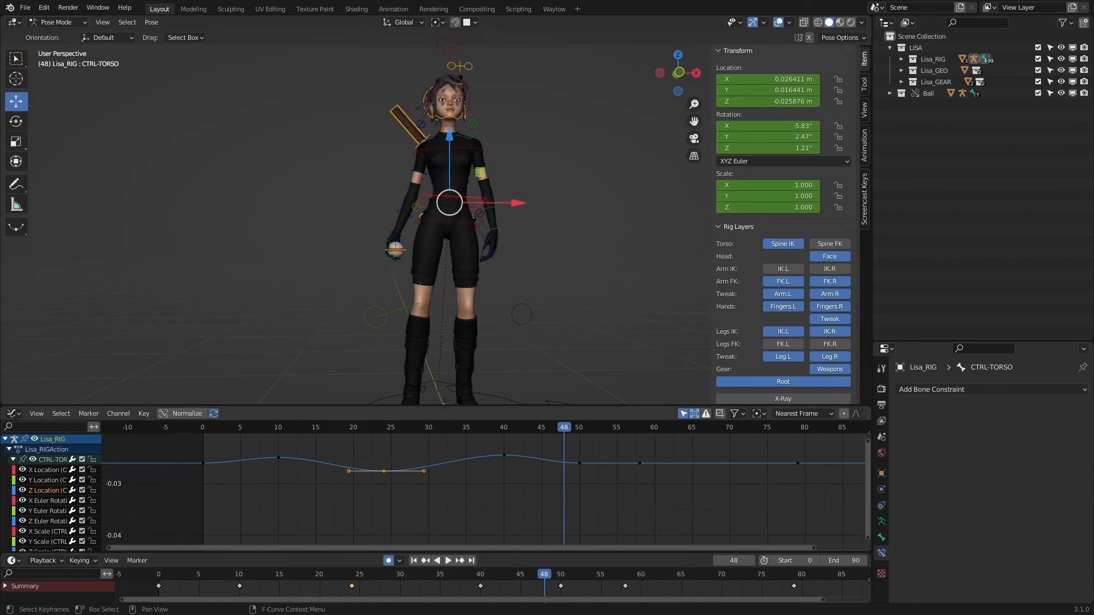
left_click_drag(564, 427, 420, 427)
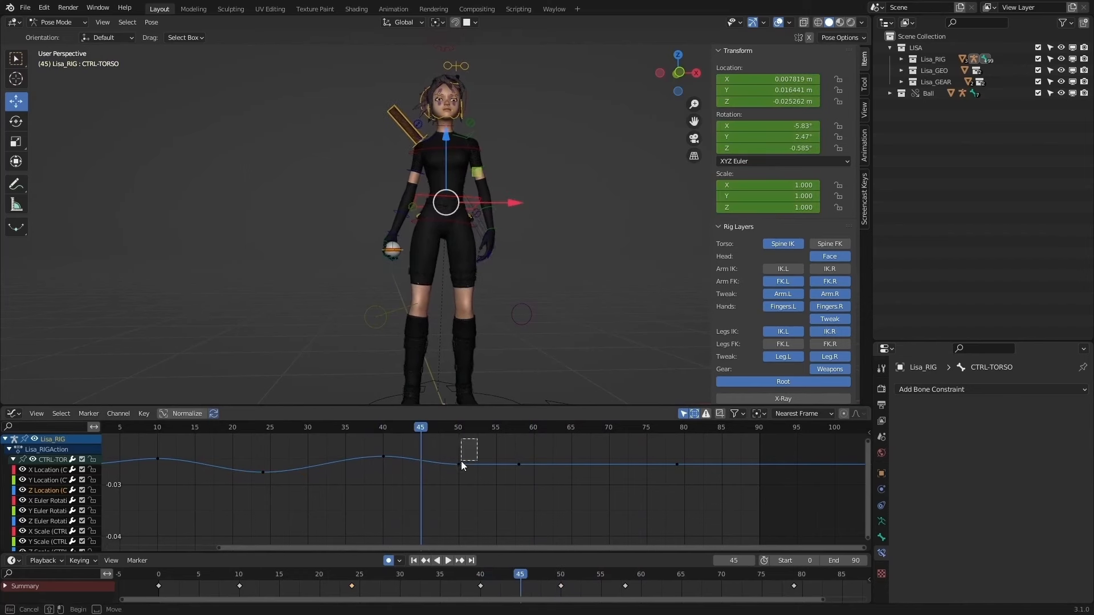
Step: Raise the Z Location keyframe at frame 50 vertically to about -0.023 and review the body motion from the side
left_click_drag(508, 466, 423, 427)
key("g")
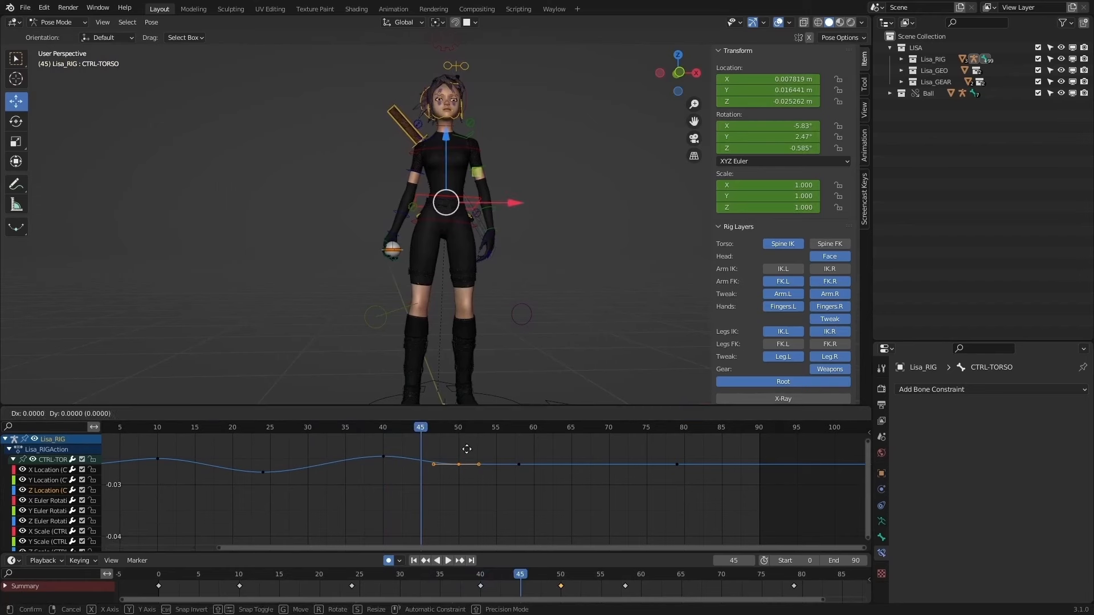
key("y")
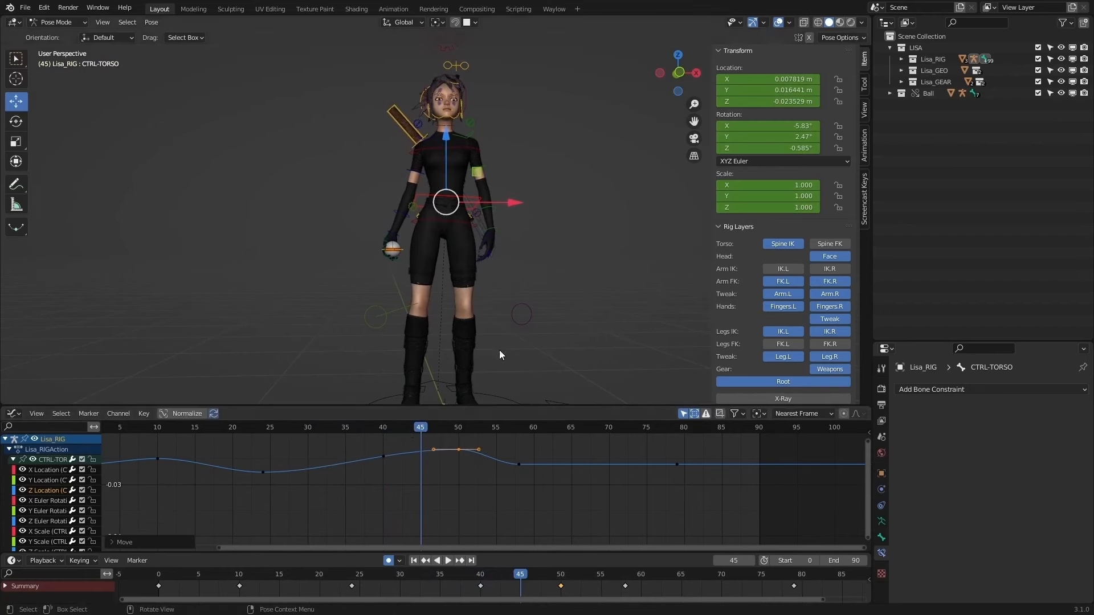
middle_click_drag(499, 350, 411, 365)
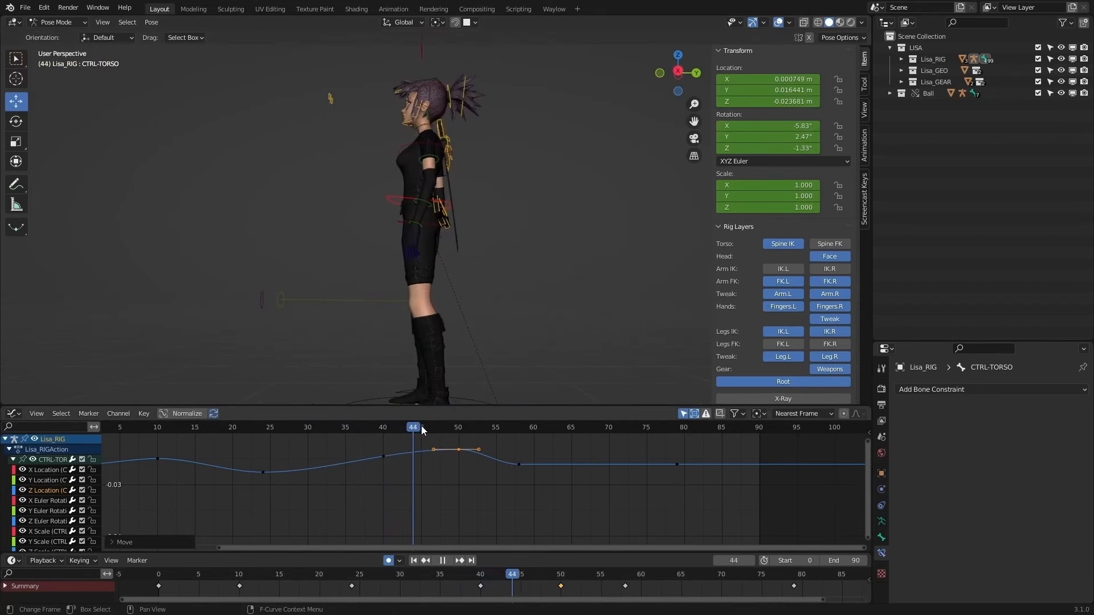
key("space")
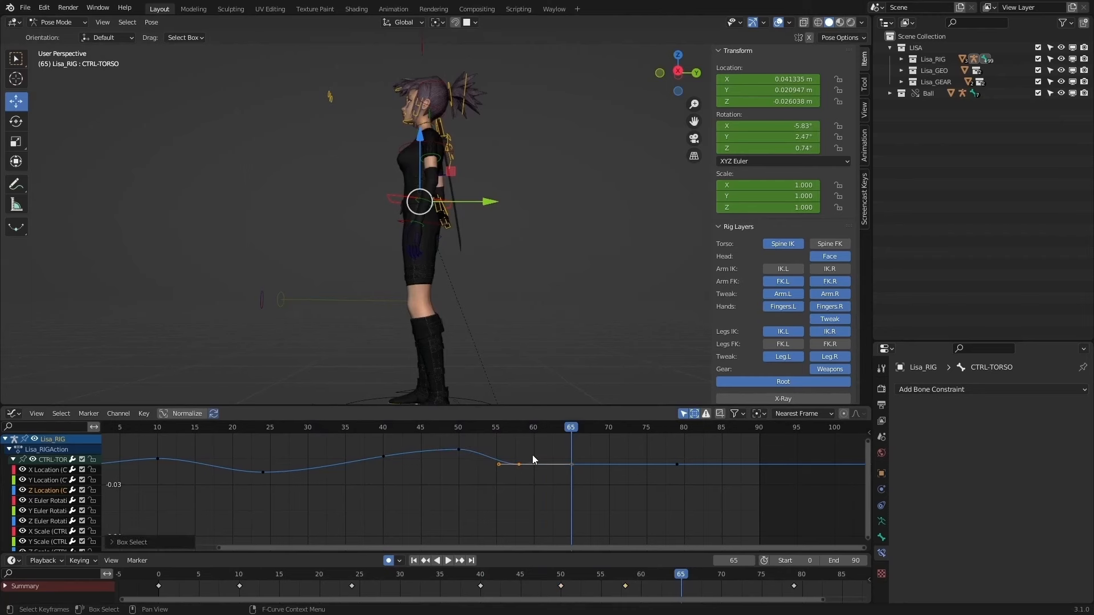
Step: Move the Z Location keyframe at frame 58 to frame 61 and lower it to about -0.027
key("g")
left_click(560, 458)
key("g")
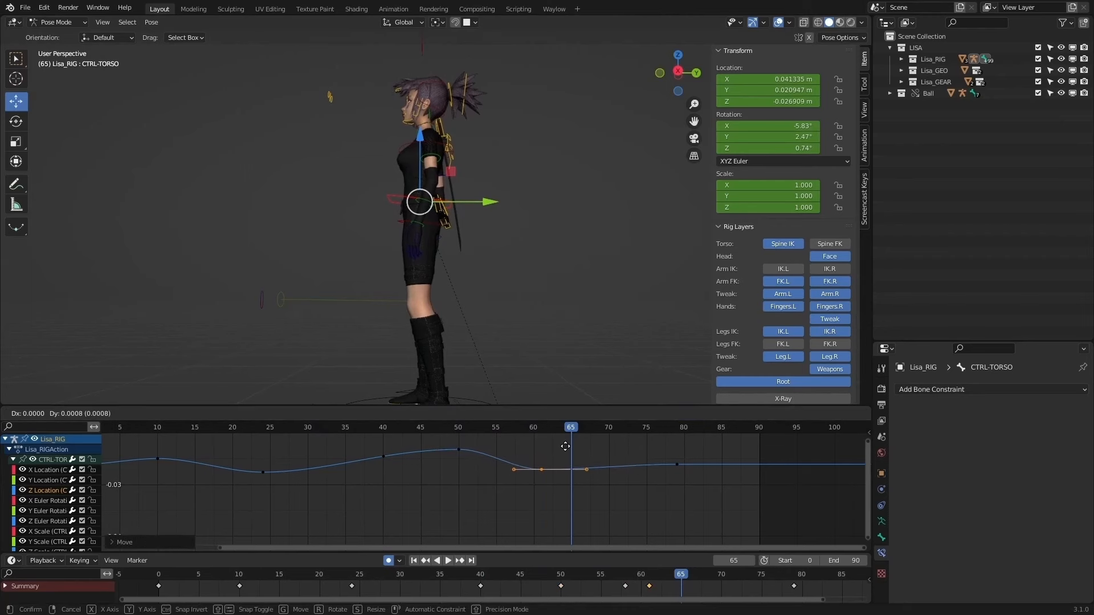
left_click(564, 446)
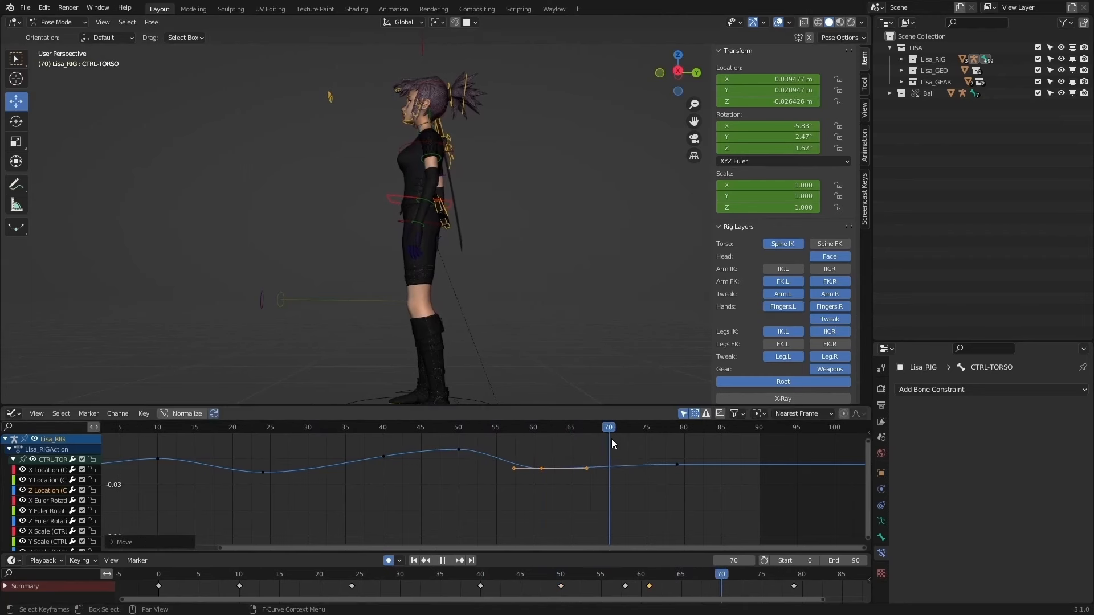
Step: Play back the animation from an angled view and the front view to examine the torso's up-and-down motion
middle_click_drag(562, 325, 464, 546)
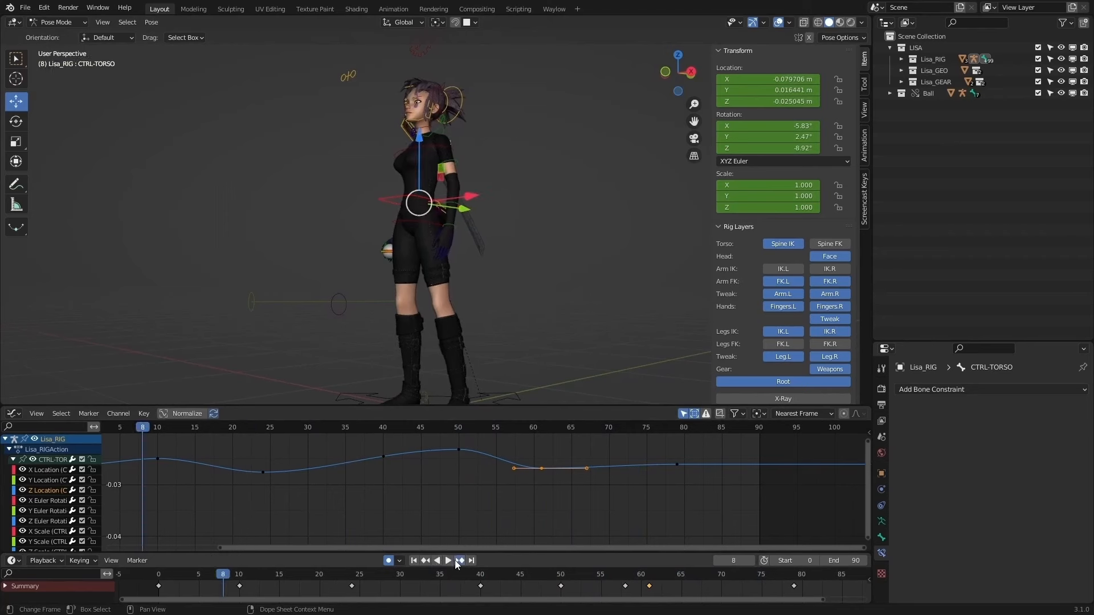
left_click(448, 562)
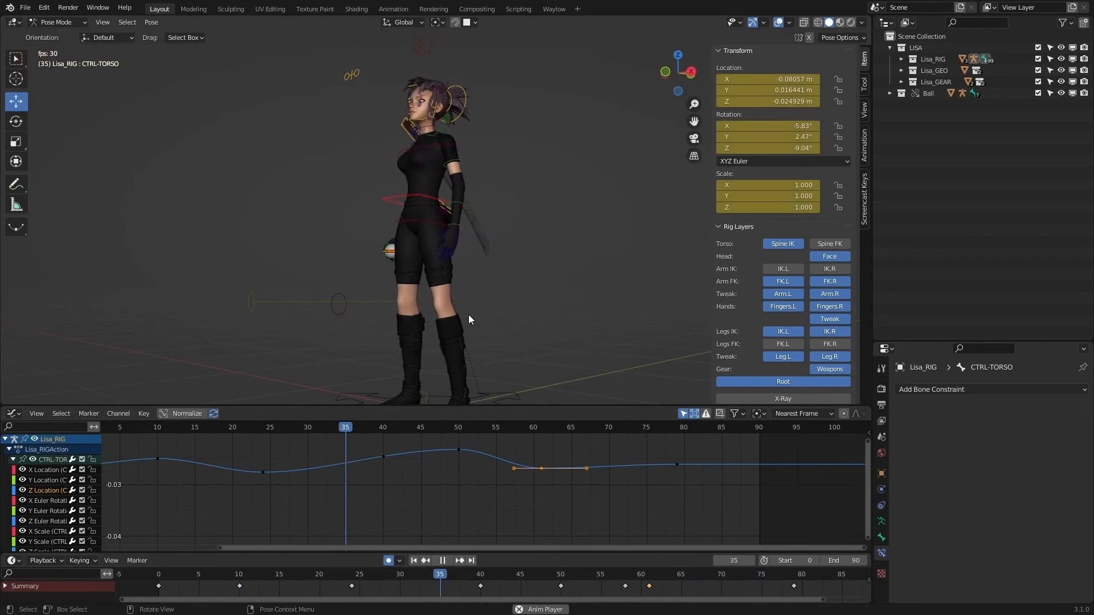
key("KP_1")
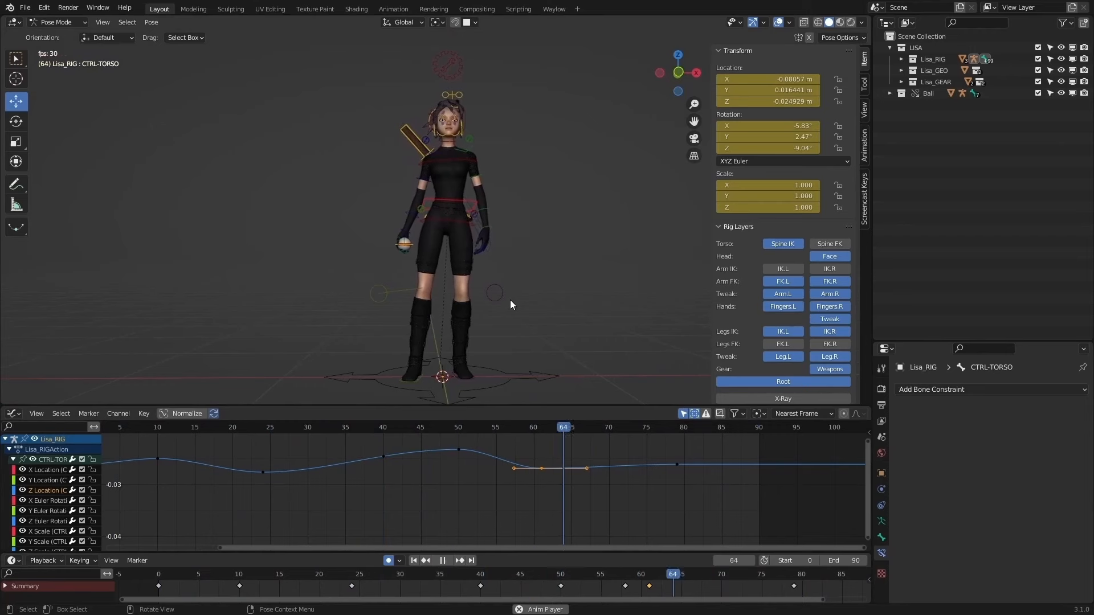
scroll(510, 300, "up", 1)
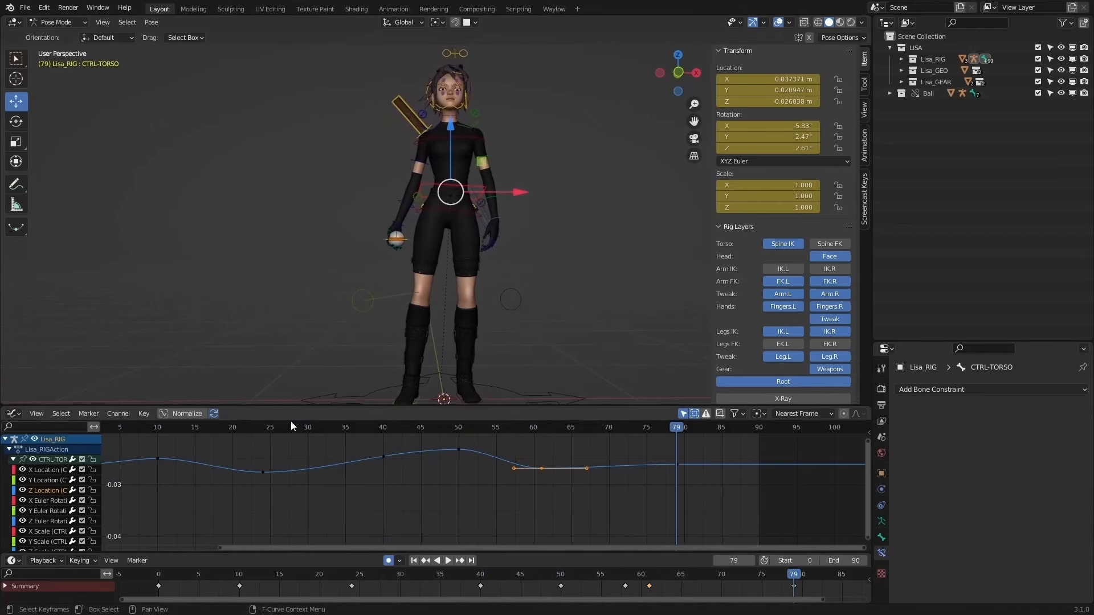
key("space")
Step: Move the Z Location keyframe at frame 40 to frame 35, lower it to about -0.029, and review the motion
left_click_drag(416, 486, 375, 444)
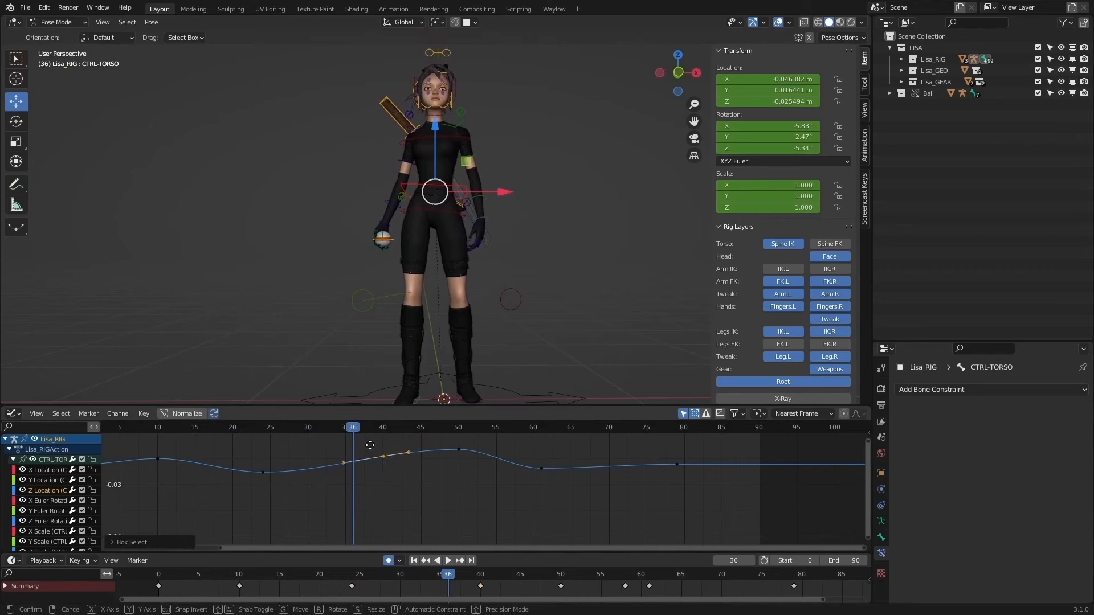
key("g")
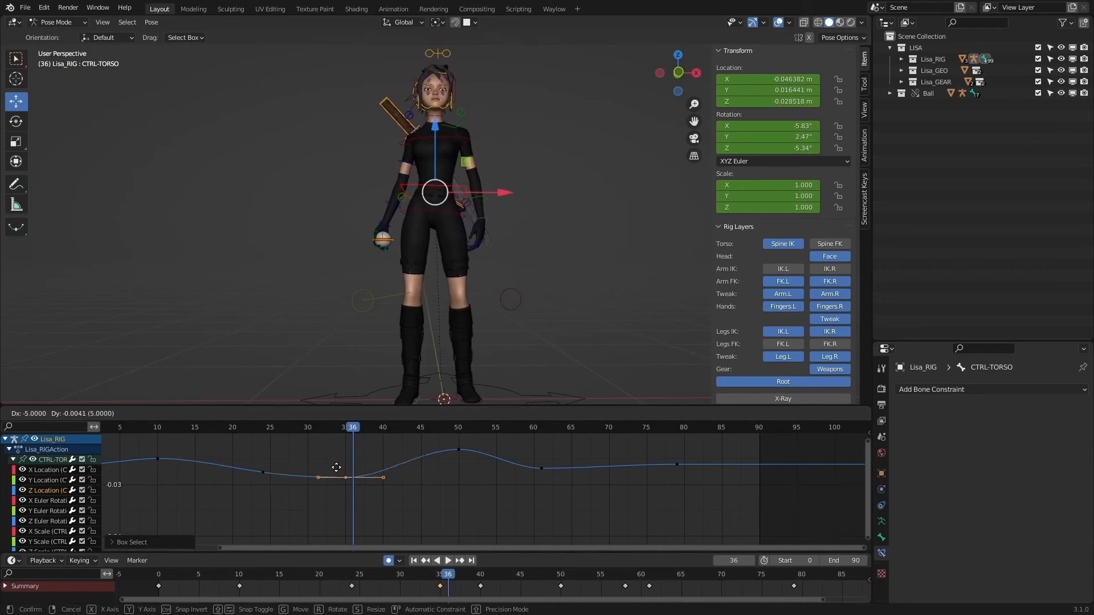
left_click(336, 471)
key("space")
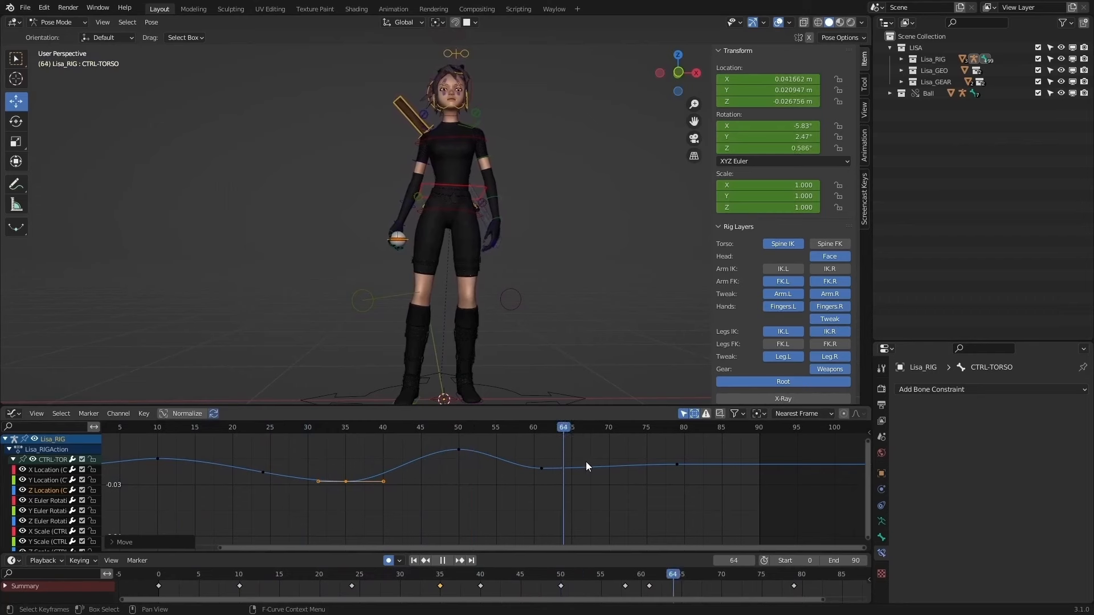
Step: Try raising the torso's Z Location keyframe at frame 10 and play back the motion
key("space")
middle_click_drag(209, 437, 338, 425)
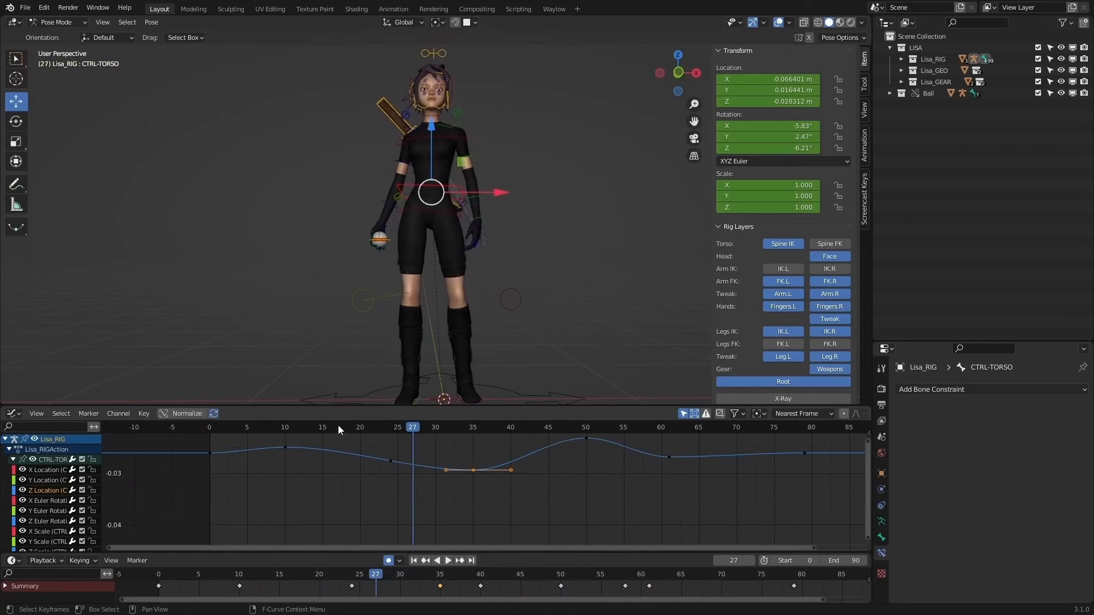
left_click(285, 448)
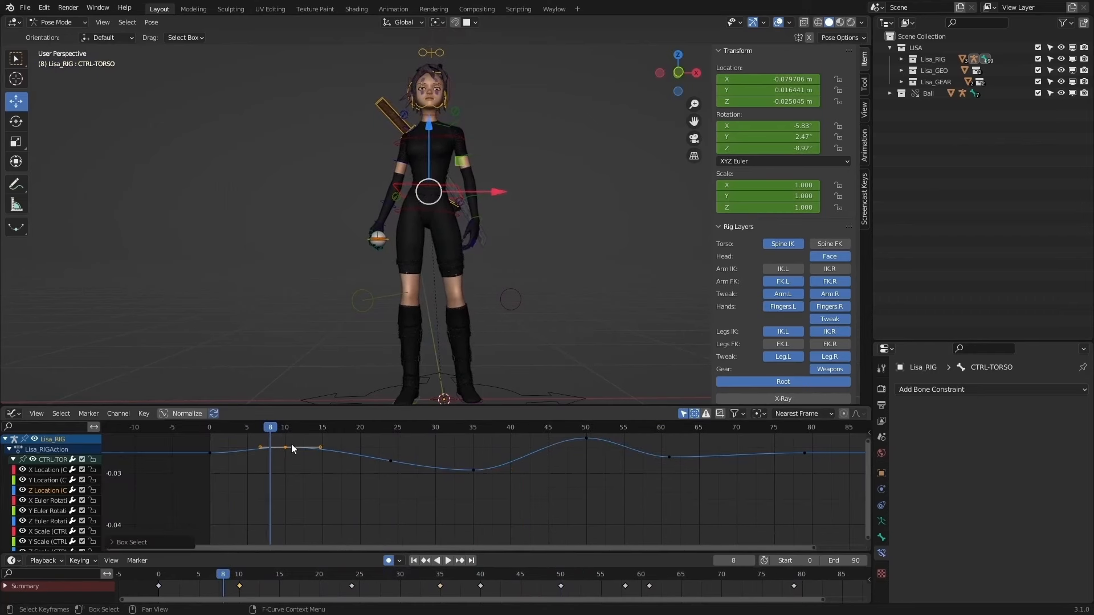
key("g")
left_click(248, 428)
key("shift+Left")
key("space")
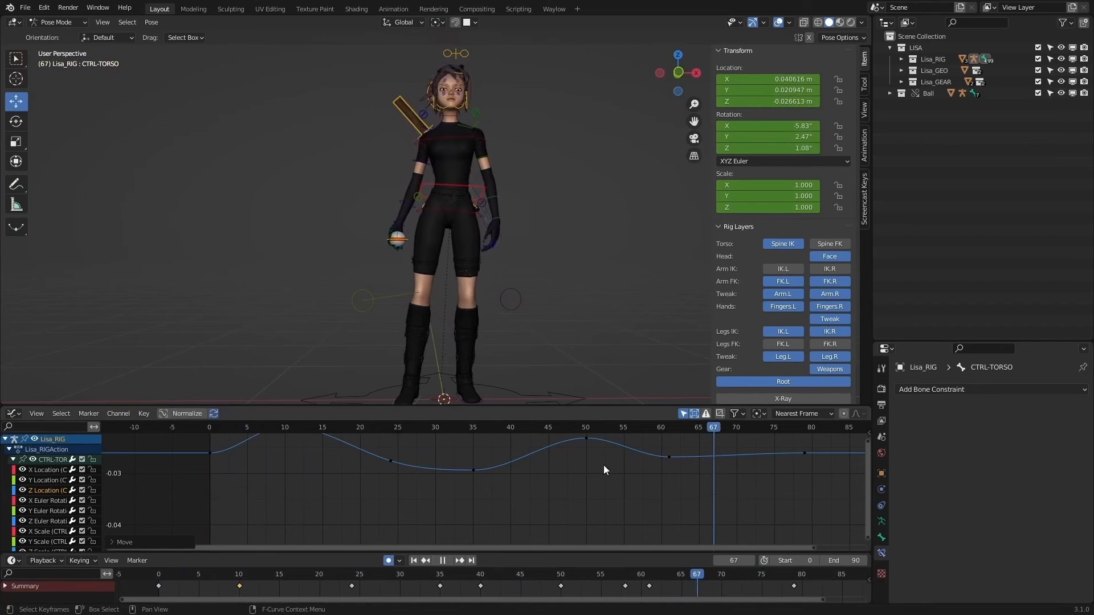
key("Escape")
left_click(447, 560)
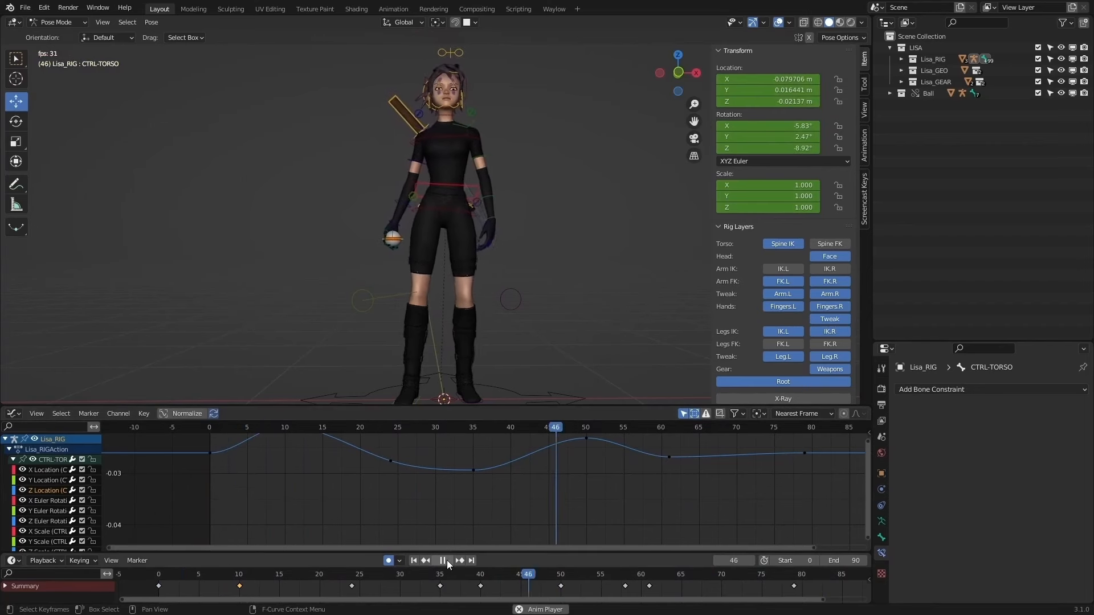
key("Escape")
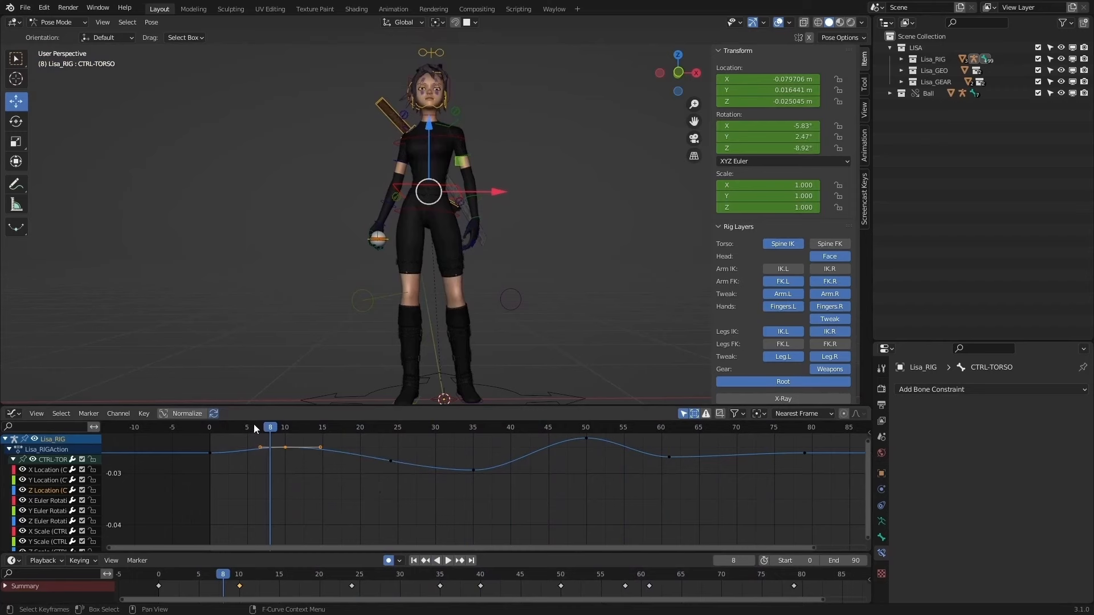
Step: Try lowering the Z Location keyframe at frame 10 to about -0.033, play back the motion, and undo the change
left_click_drag(298, 442, 298, 458)
left_click(302, 477)
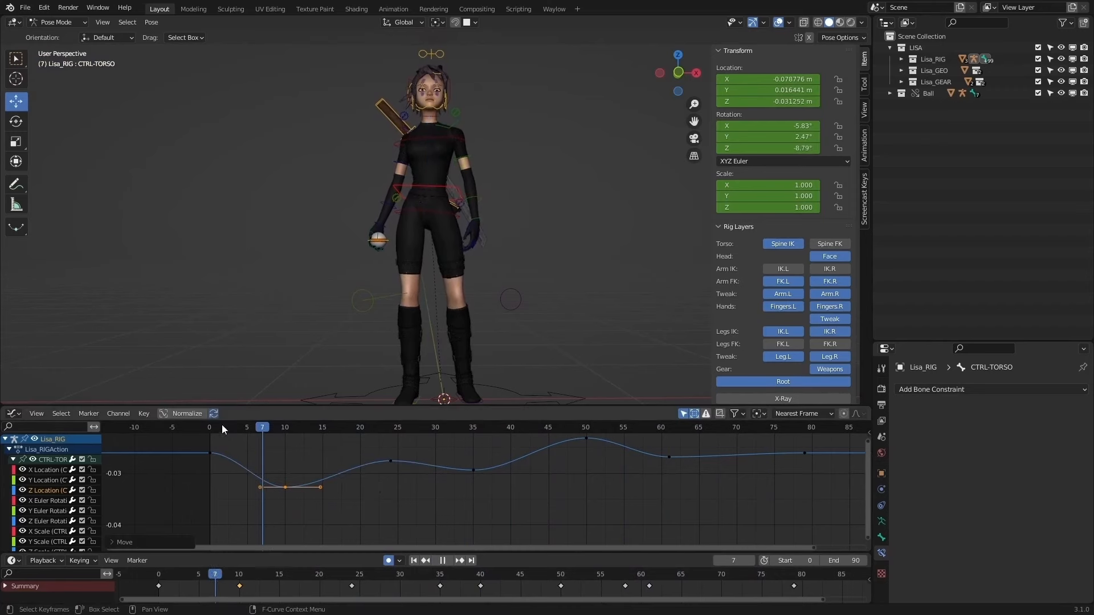
key("space")
left_click_drag(410, 446, 208, 442)
left_click(448, 561)
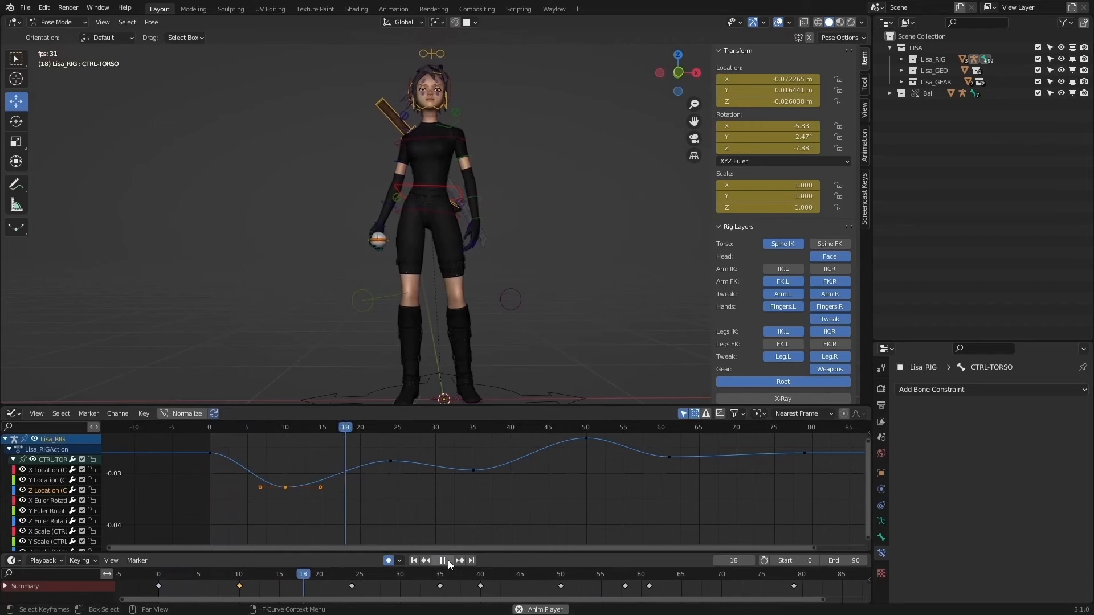
key("ctrl+z")
left_click(449, 561)
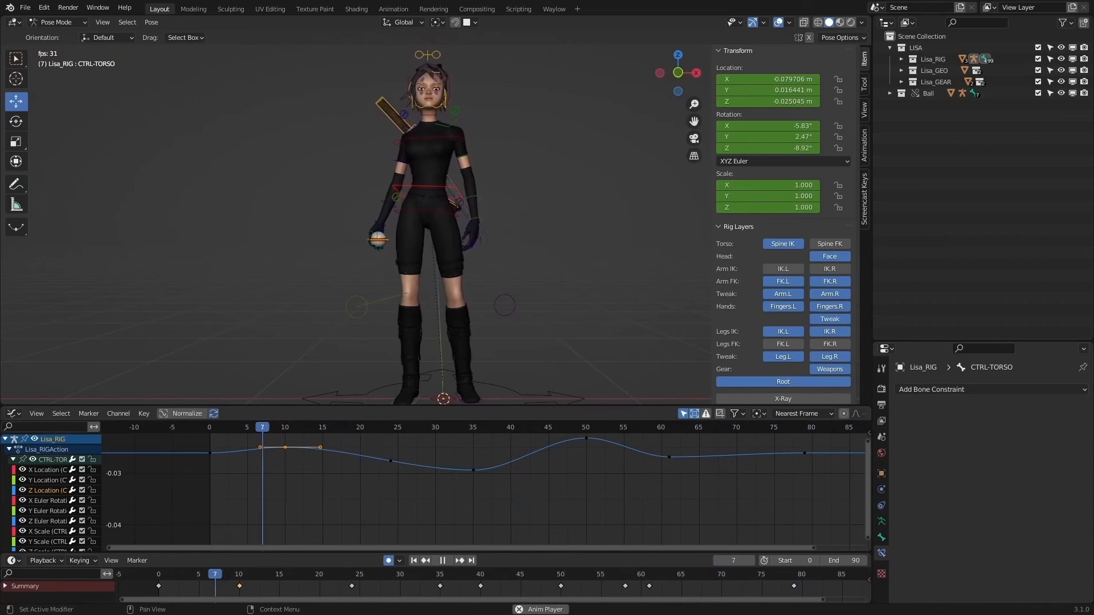
left_click(443, 561)
Step: Isolate the torso control's Z Euler Rotation curve and frame it in the Graph Editor
left_click(33, 521)
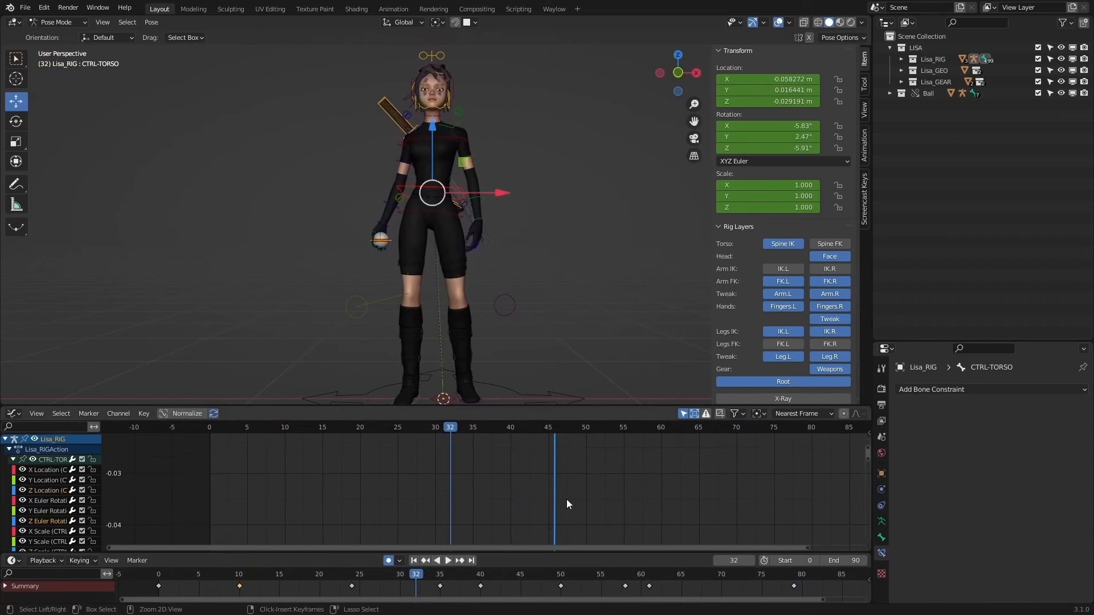
middle_click_drag(566, 503, 565, 480, "ctrl")
middle_click_drag(565, 479, 600, 497)
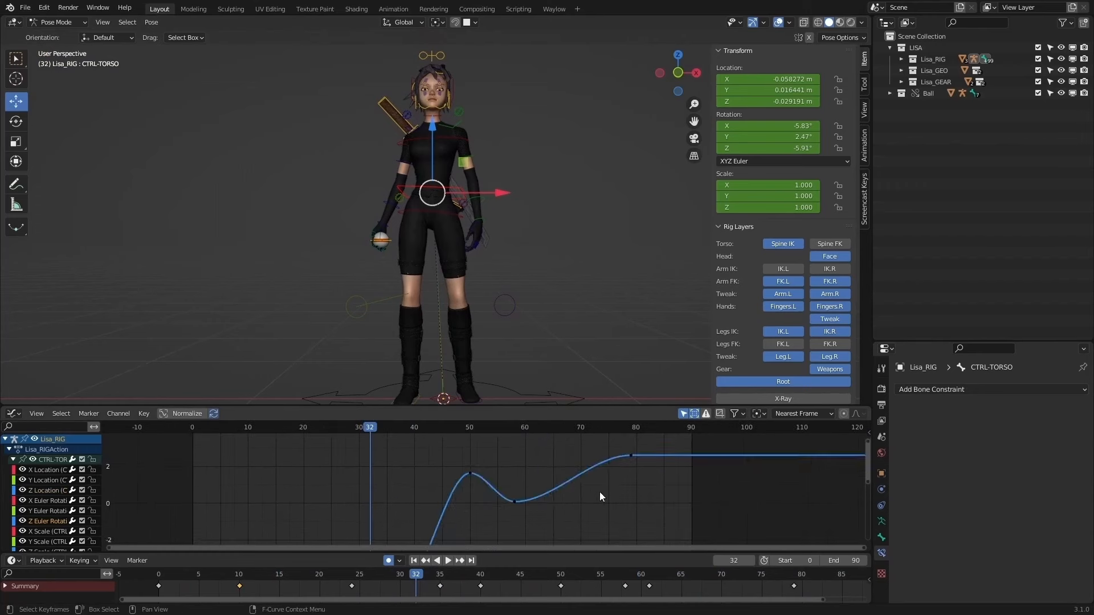
key("KP_Decimal")
middle_click_drag(464, 525, 513, 460, "ctrl")
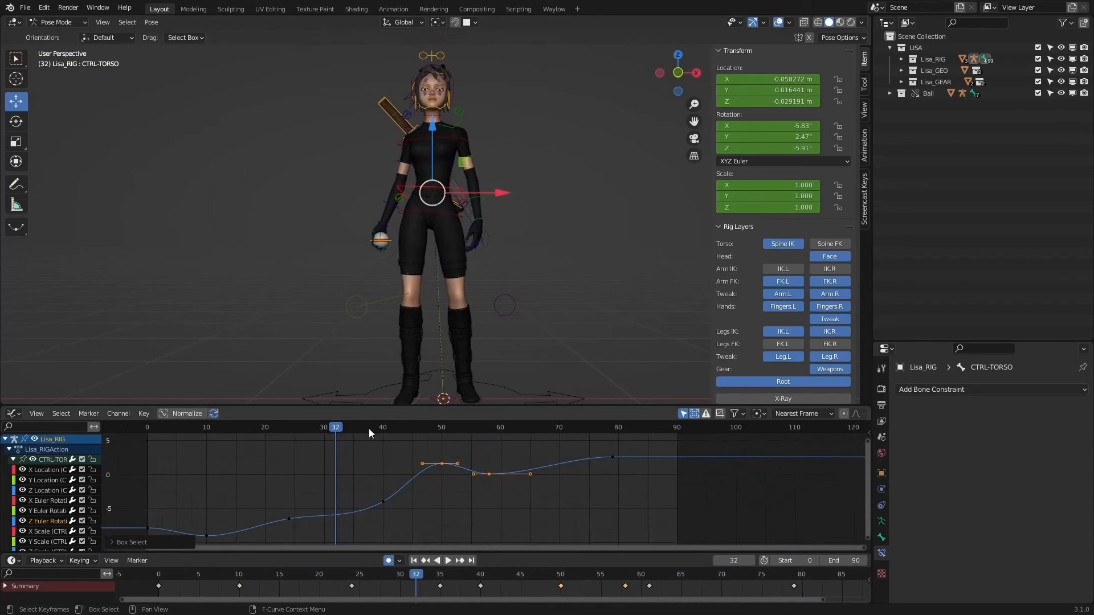
Step: Scrub and play the frames between 32 and 71 to examine how the torso turns after the weight shift
left_click_drag(383, 428, 489, 431)
key("a")
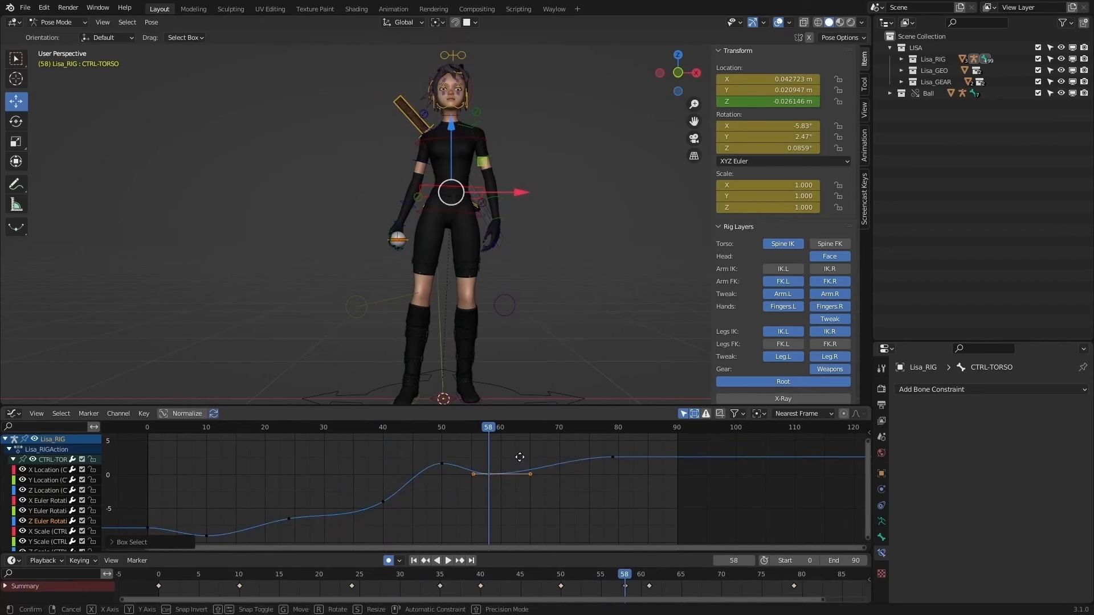
key("Escape")
key("space")
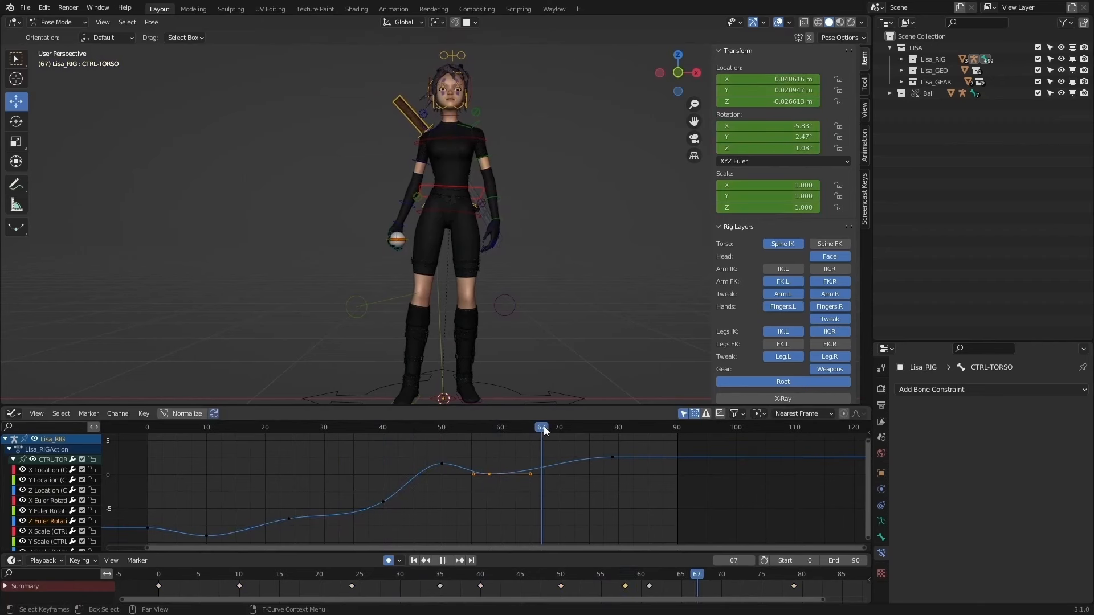
mouse_move(543, 427)
left_mouse_down()
mouse_move(476, 436)
mouse_move(559, 433)
left_mouse_up()
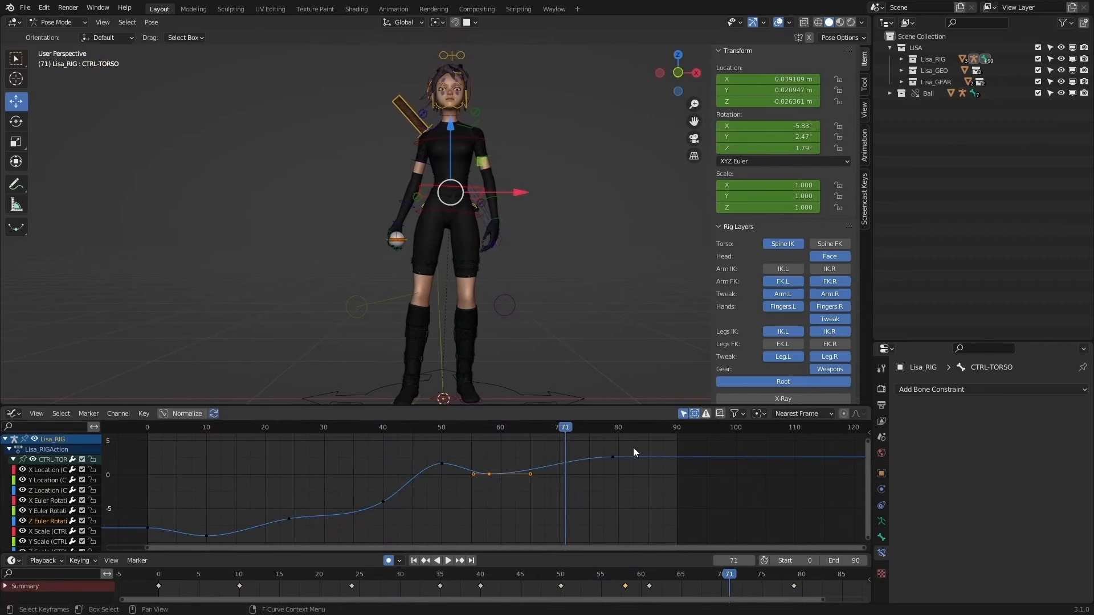
Step: Insert a keyframe at frame 71 on the Z Euler Rotation curve, for the selected channel only
right_click(585, 485)
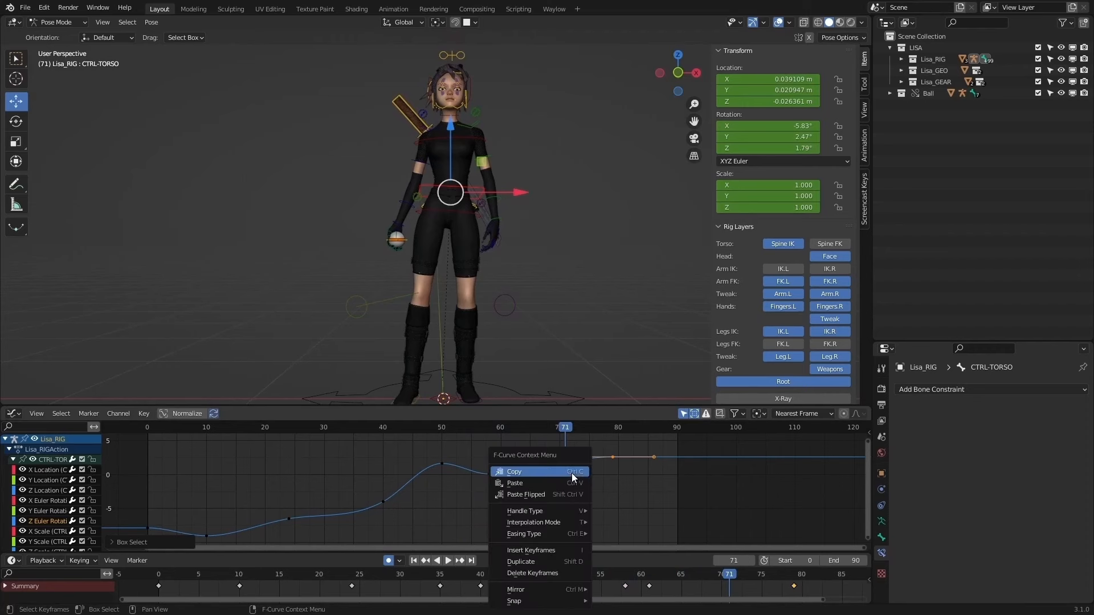
key("Escape")
left_click(570, 464)
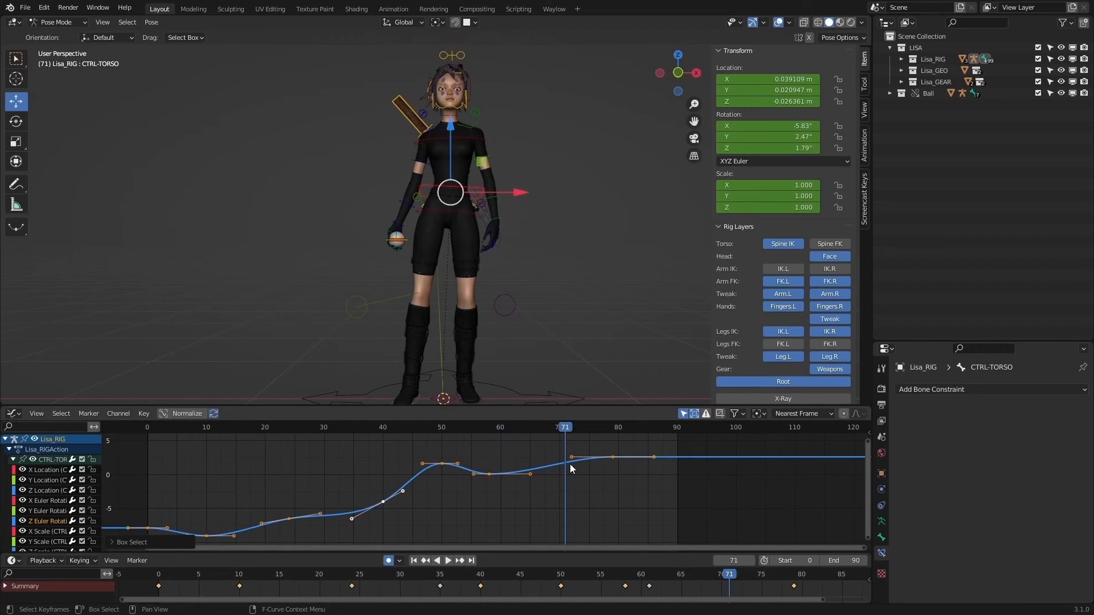
key("i")
left_click(570, 464)
right_click(570, 464)
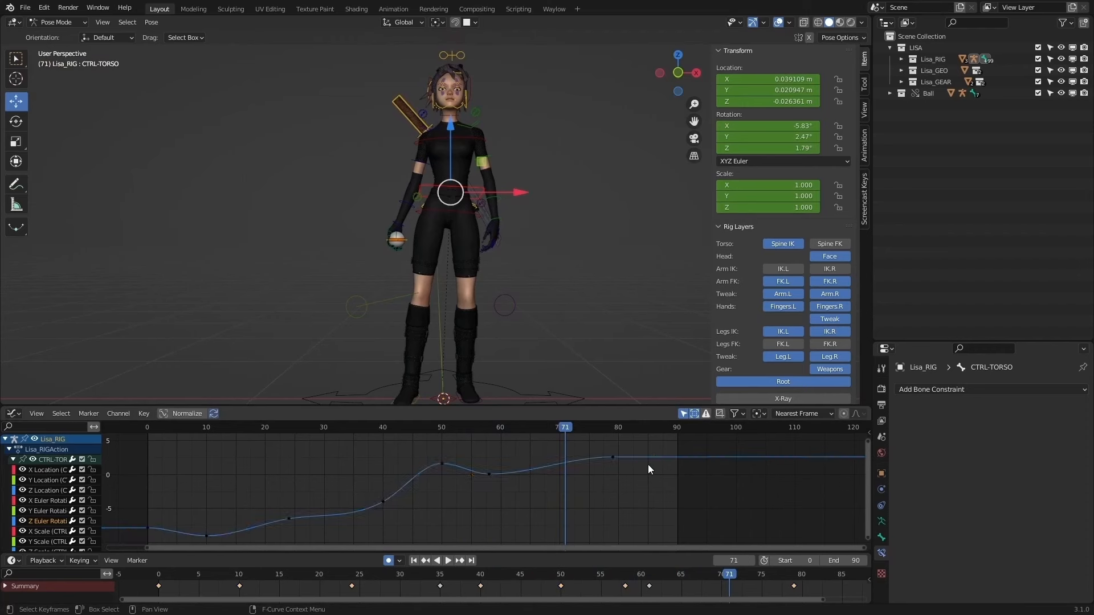
left_click_drag(647, 463, 609, 463)
key("i")
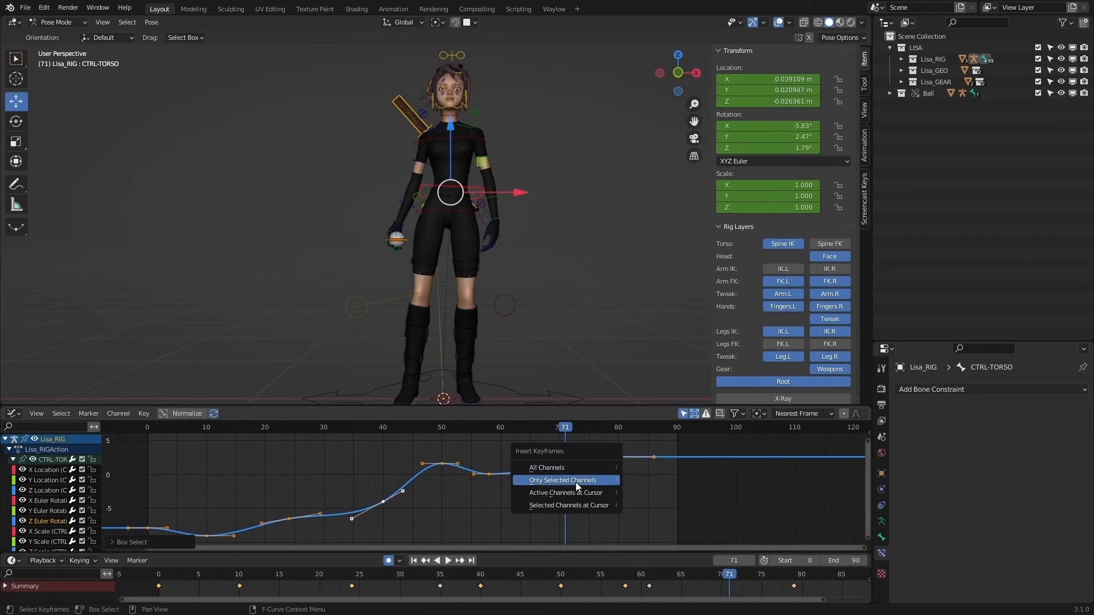
left_click(576, 481)
Step: Raise the Z Euler Rotation keyframe at frame 71 vertically to about 3.4° and scrub through the result
key("g")
key("y")
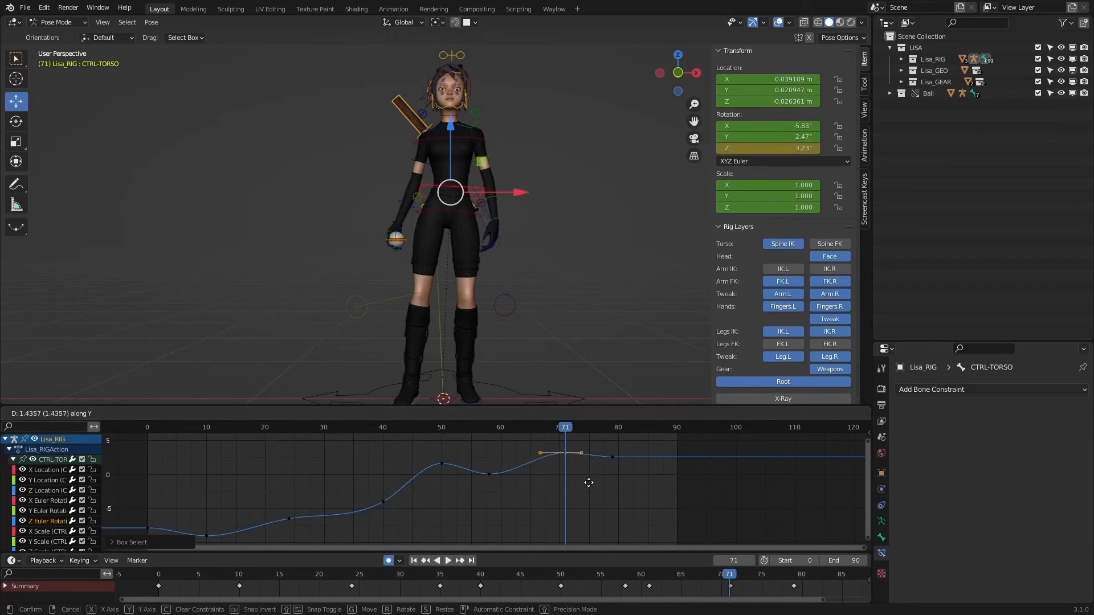
left_click(589, 481)
left_click_drag(565, 427, 494, 426)
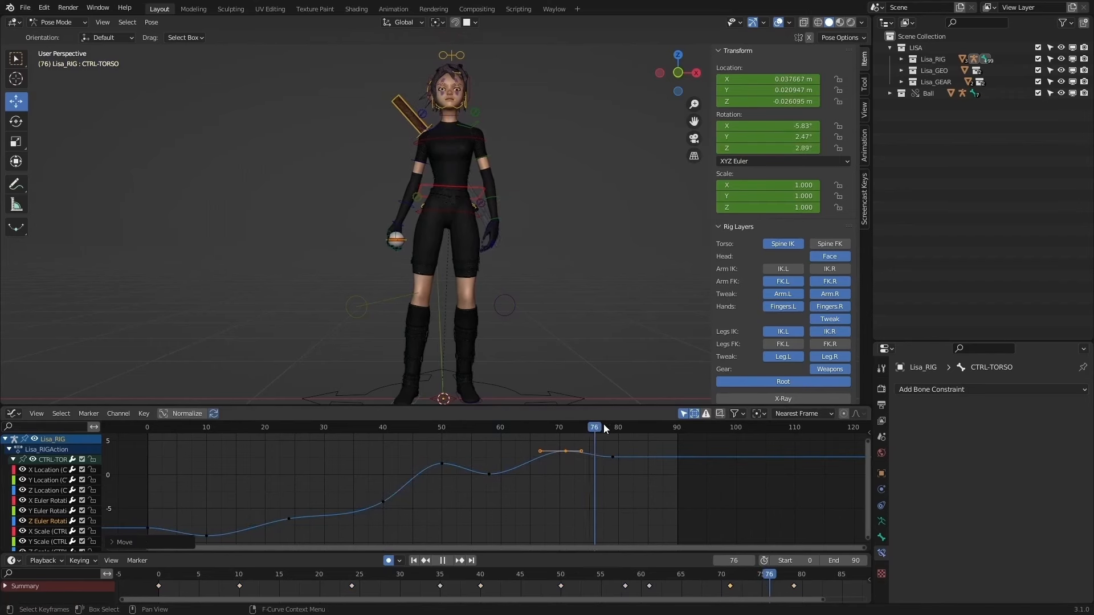
left_click_drag(603, 424, 550, 437)
Step: Move the final Z Euler Rotation keyframe from frame 79 to 83 and lower the frame 71 keyframe to about 3.1°
key("g")
key("x")
left_click(655, 474)
key("g")
right_click(579, 461)
key("g")
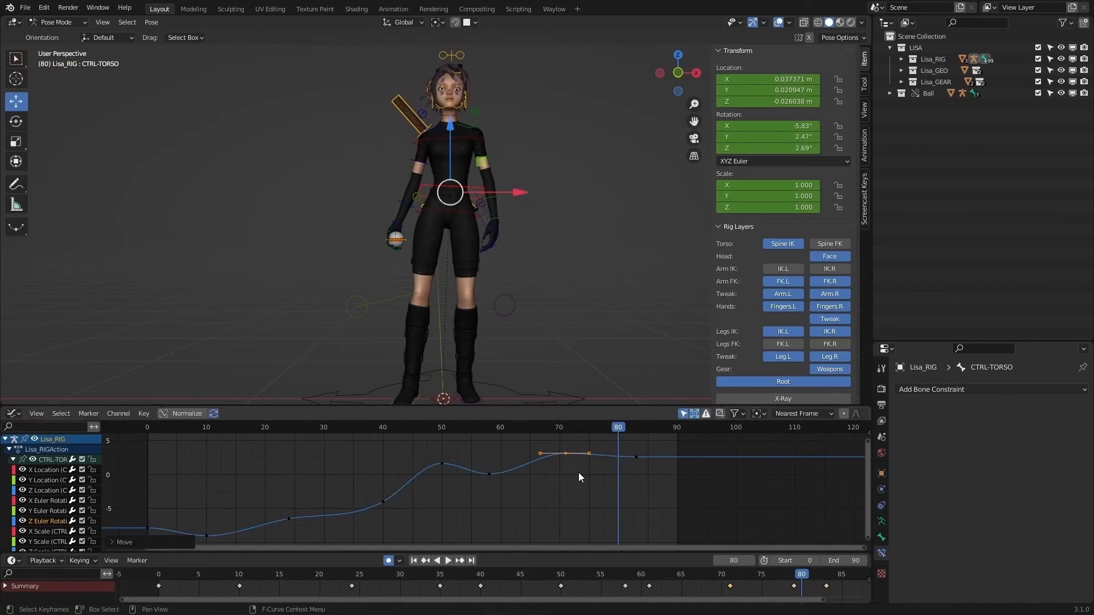
left_click(590, 463)
key("Escape")
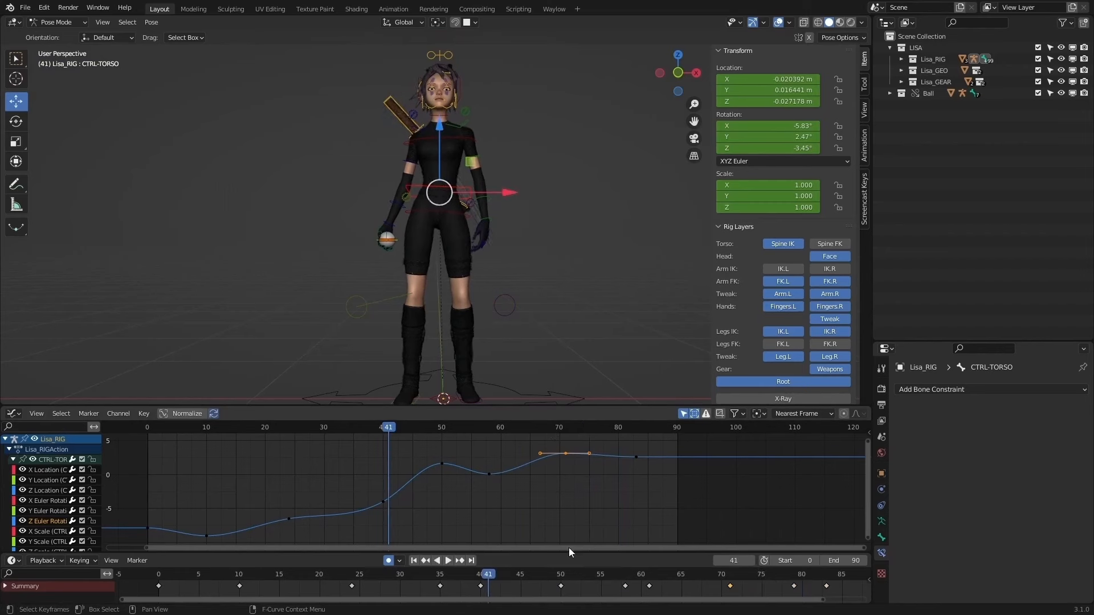
Step: Review playback from the side and shift the last two Z Euler Rotation keyframes one frame later, to frames 72 and 84
left_click(448, 560)
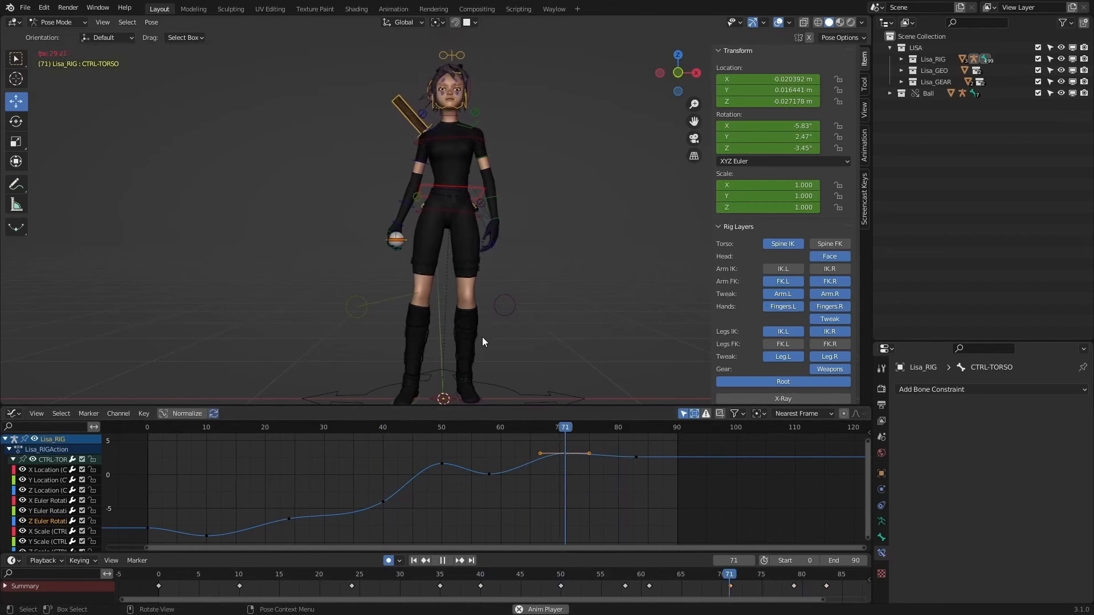
middle_click_drag(502, 268, 423, 262)
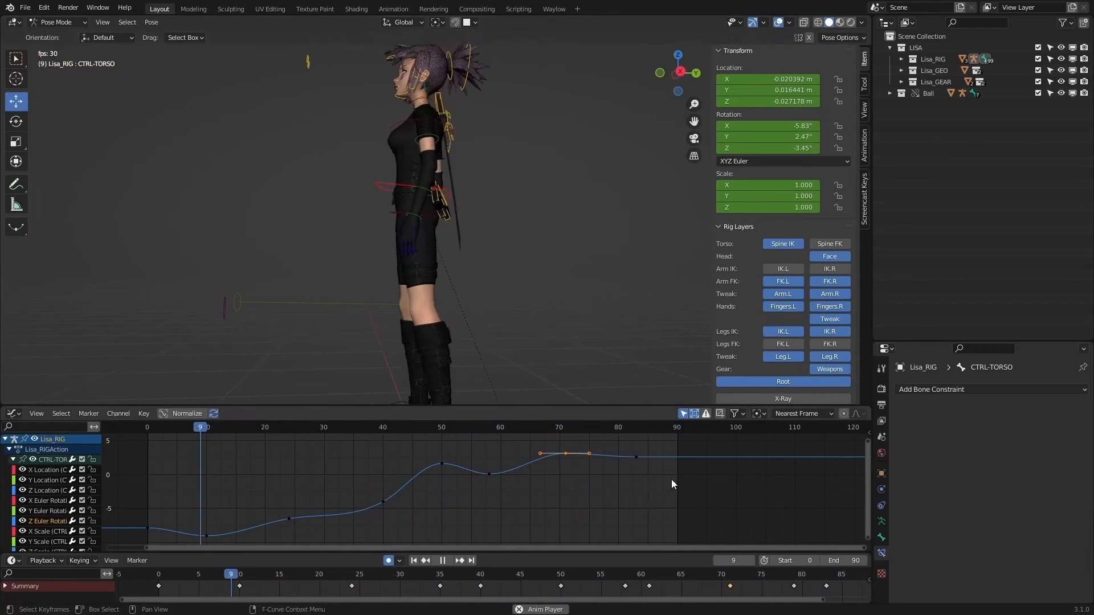
left_click_drag(671, 480, 611, 462, "shift")
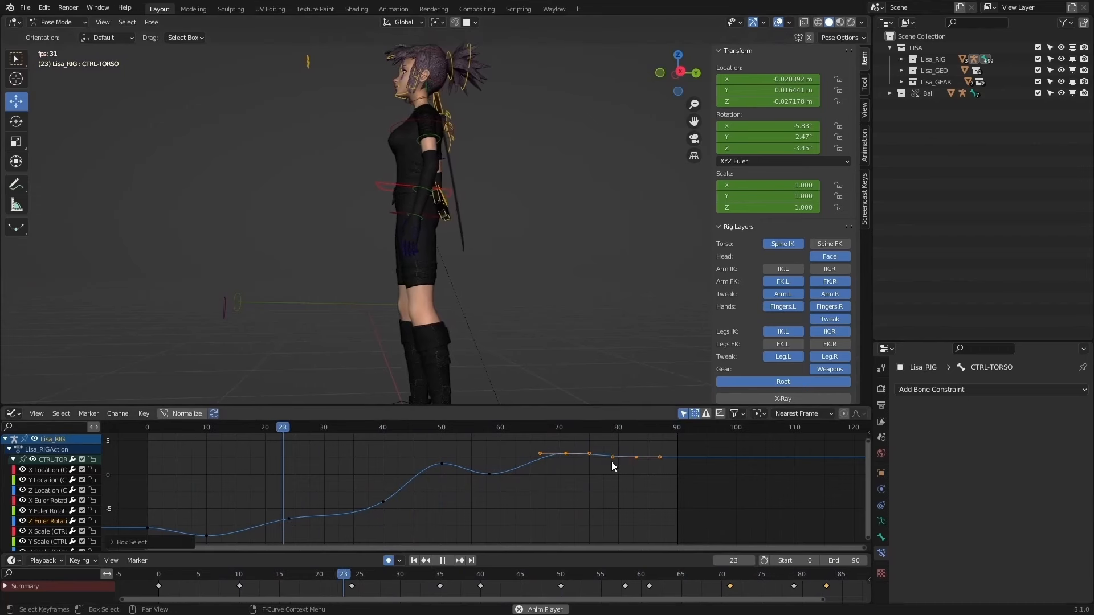
key("g")
key("x")
left_click(639, 477)
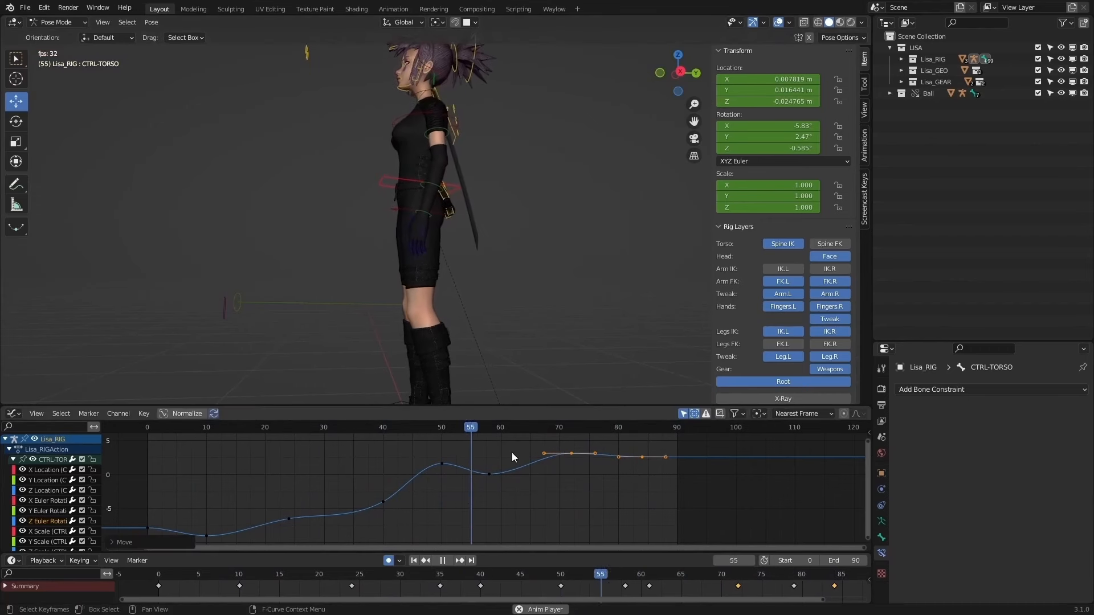
left_click(444, 562)
Step: Move the Z Euler Rotation keyframe at frame 58 horizontally to frame 59 and play back the motion
left_click_drag(479, 463, 497, 481)
key("g")
key("x")
left_click(504, 482)
left_click_drag(484, 429, 395, 429)
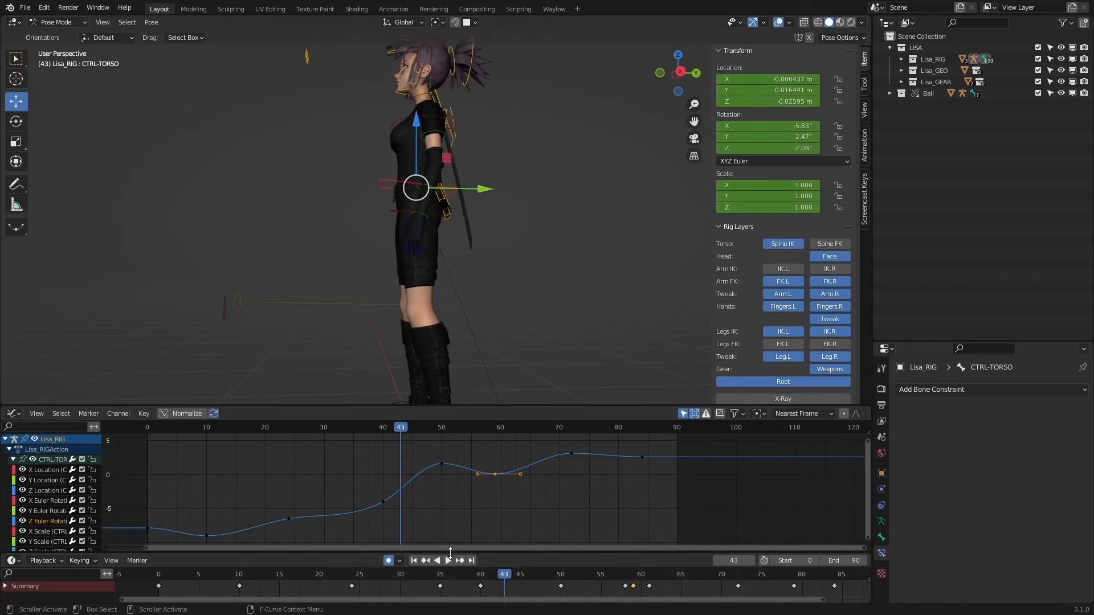
left_click(448, 561)
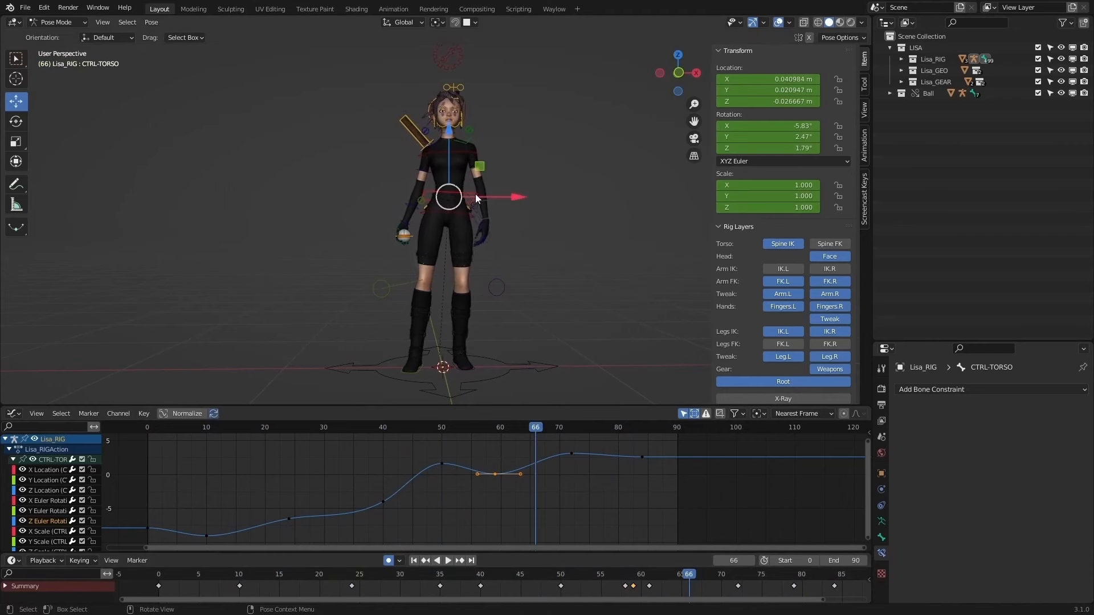
Step: Try moving the torso control along X to about 0.089 m and rotating the hips control about Y at frame 66
left_click_drag(489, 199, 524, 266)
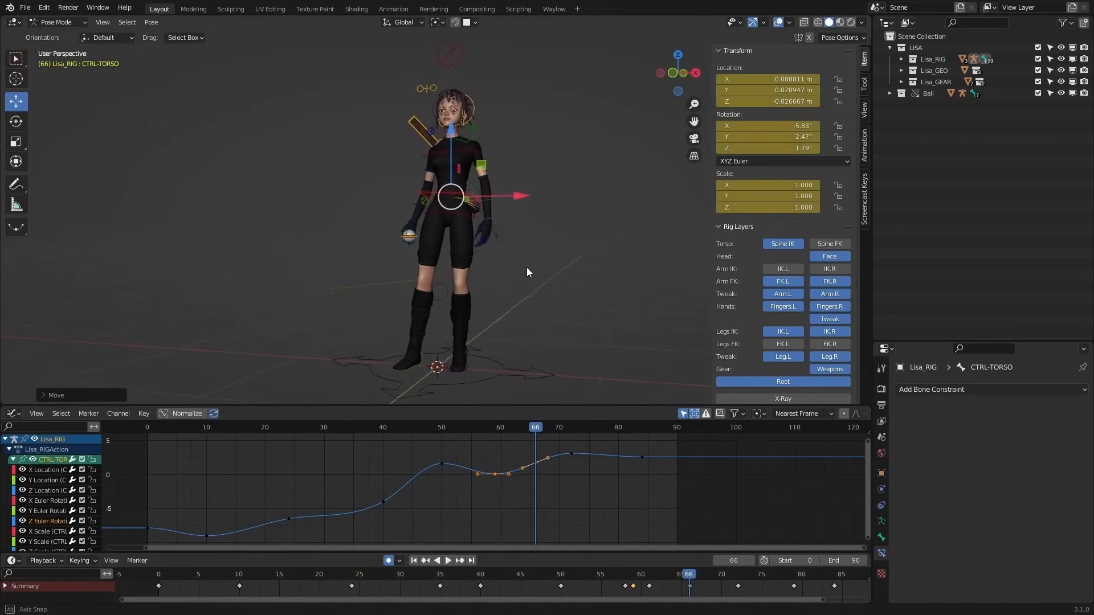
left_click(501, 244)
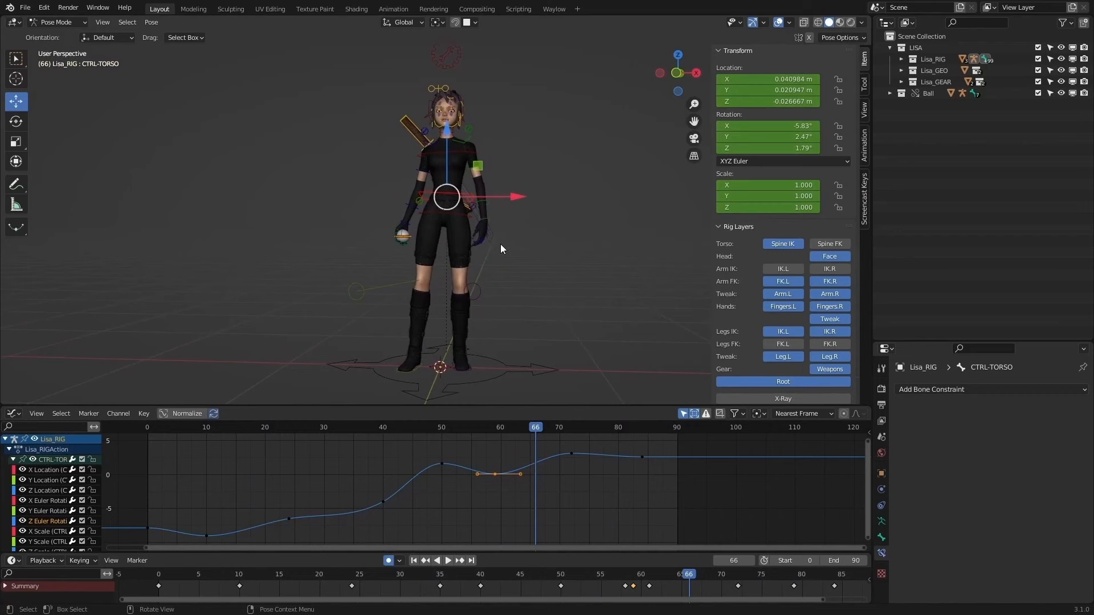
key("r")
key("z")
left_click(525, 225)
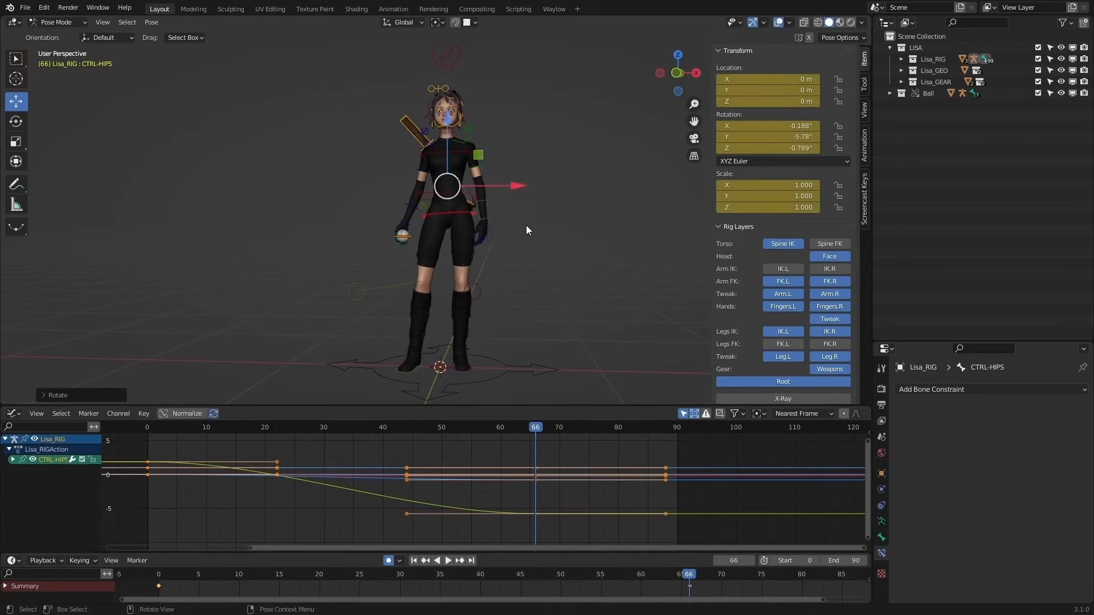
key("r")
key("y")
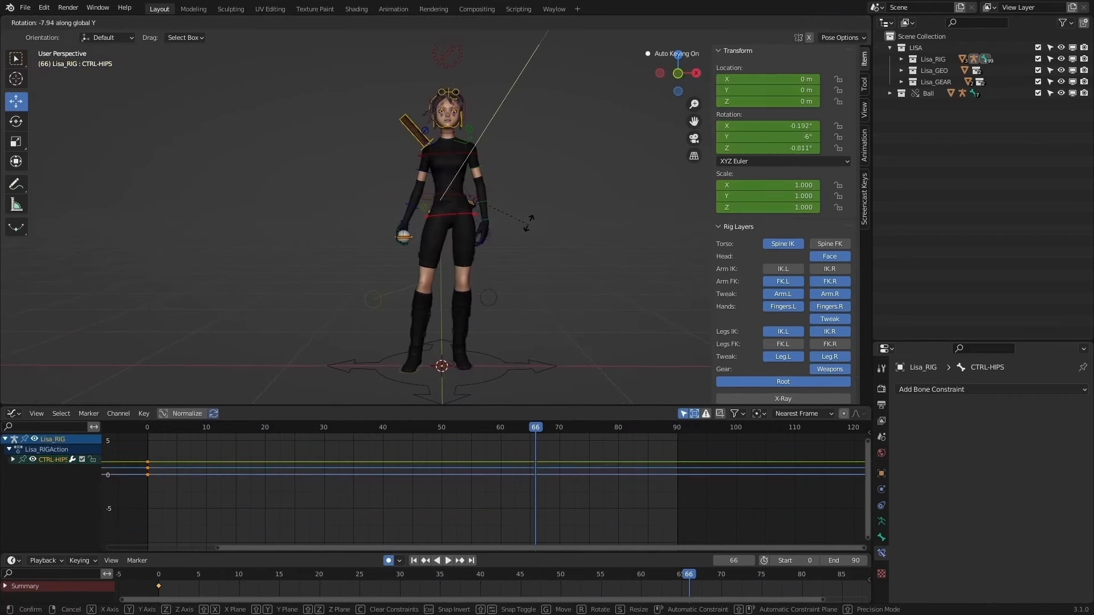
left_click(603, 266)
mouse_move(603, 267)
middle_mouse_down()
mouse_move(550, 267)
mouse_move(599, 272)
mouse_move(591, 265)
middle_mouse_up()
Step: Isolate the torso control's X Location curve and zoom in on its selected keyframes at frames 50, 58 and 79
left_click(466, 200)
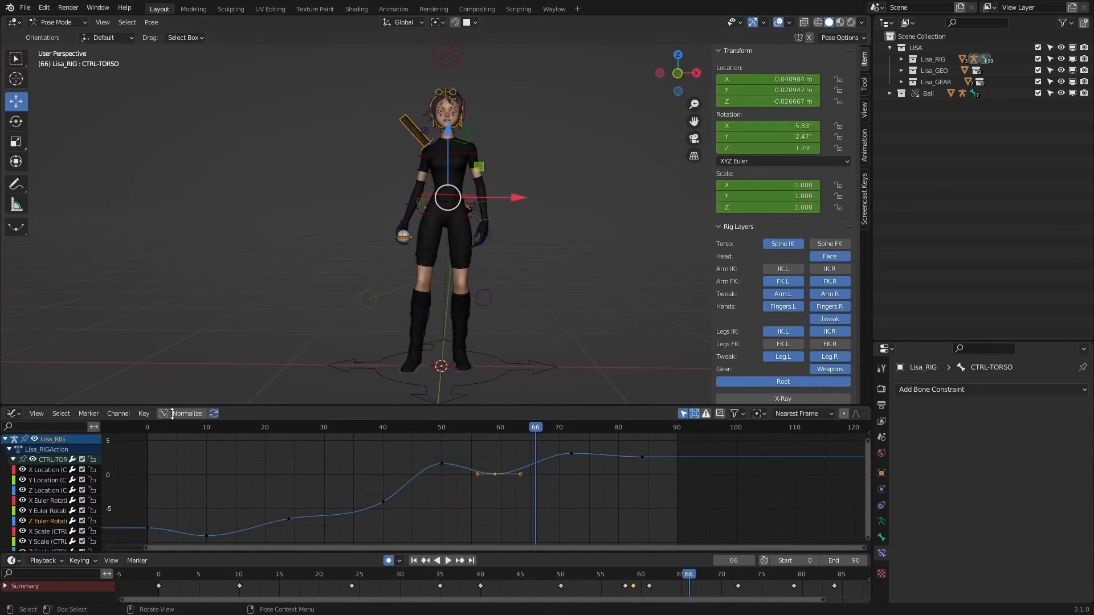
left_click(50, 471)
middle_click_drag(552, 485, 289, 500, "ctrl")
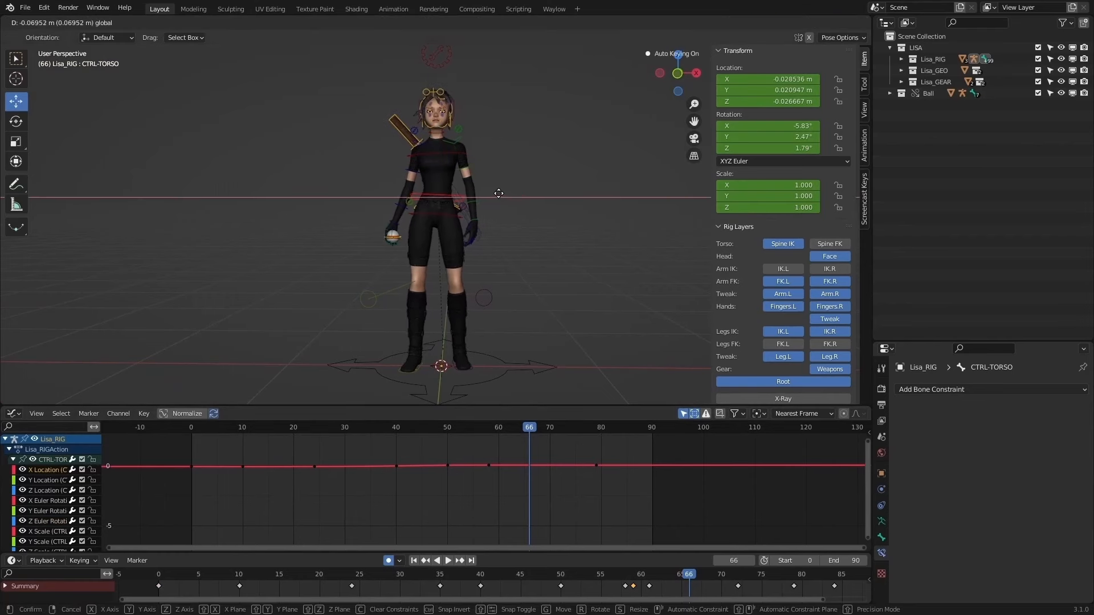
left_click_drag(634, 497, 422, 447)
key("Home")
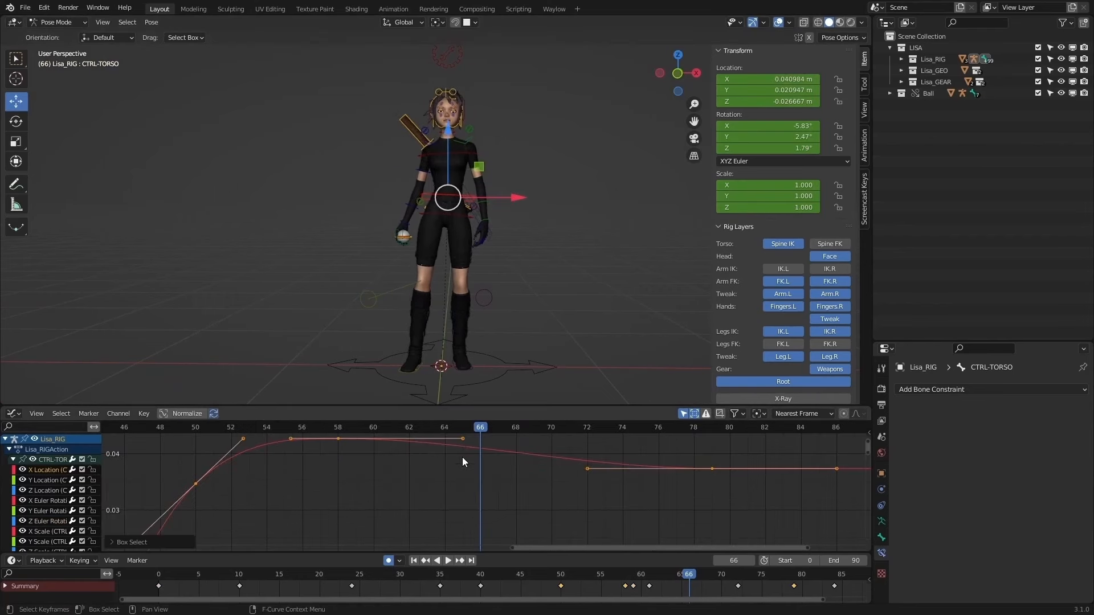
Step: Play back the motion and try raising the torso's X Location keyframes at frames 50, 58 and 79
middle_click_drag(463, 457, 478, 498, "ctrl")
key("space")
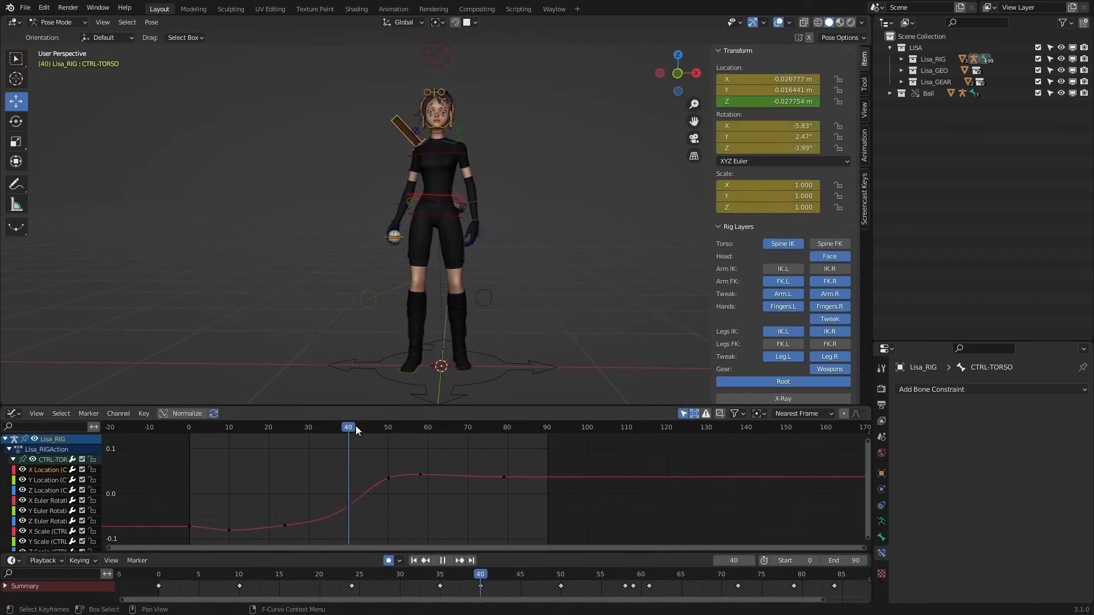
key("space")
left_click_drag(580, 497, 385, 449)
key("g")
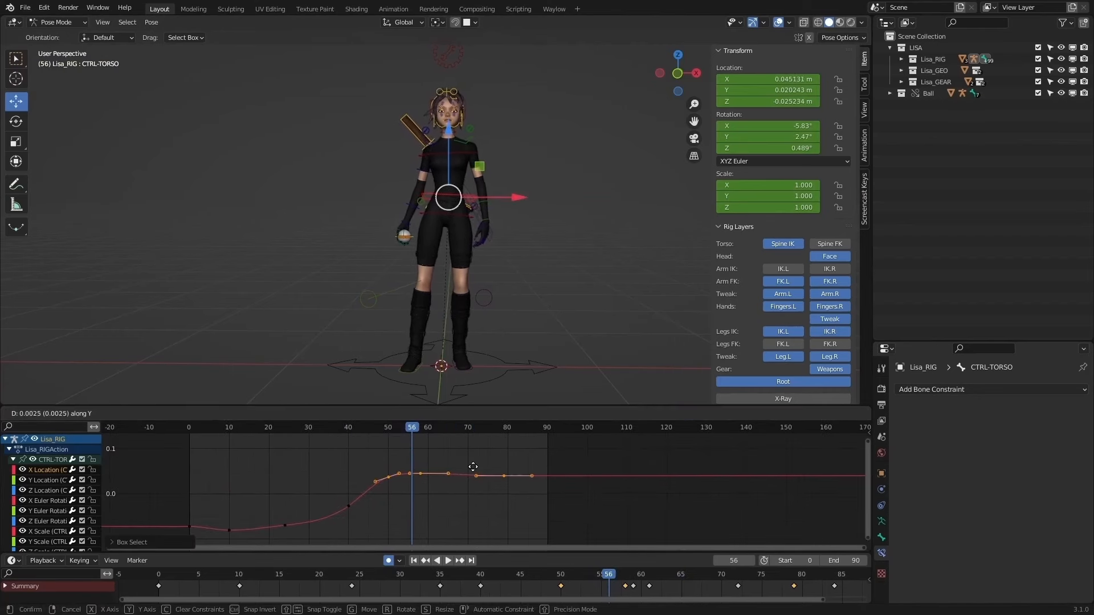
right_click(476, 459)
Step: Raise the X Location keyframes at frames 40, 50, 58 and 79 vertically together, bringing the last to about 0.05 m, and scrub the motion
left_click_drag(592, 456, 345, 510)
key("g")
key("y")
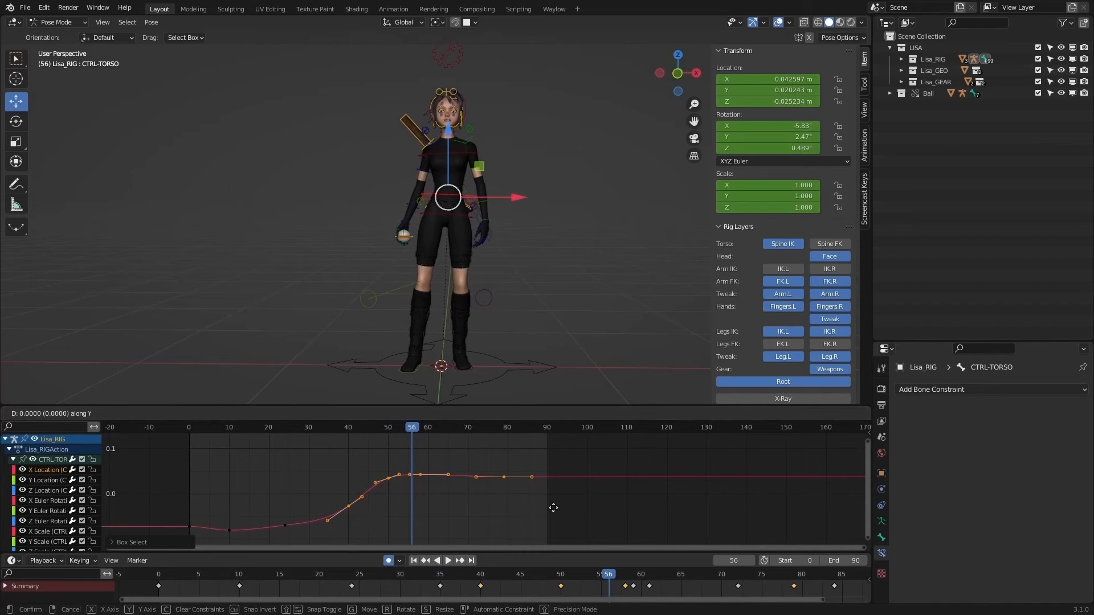
left_click(557, 502)
left_click_drag(296, 426, 460, 450)
left_click(542, 486)
Step: Insert a keyframe on the torso's X Location curve at frame 90
scroll(525, 491, "up", 3)
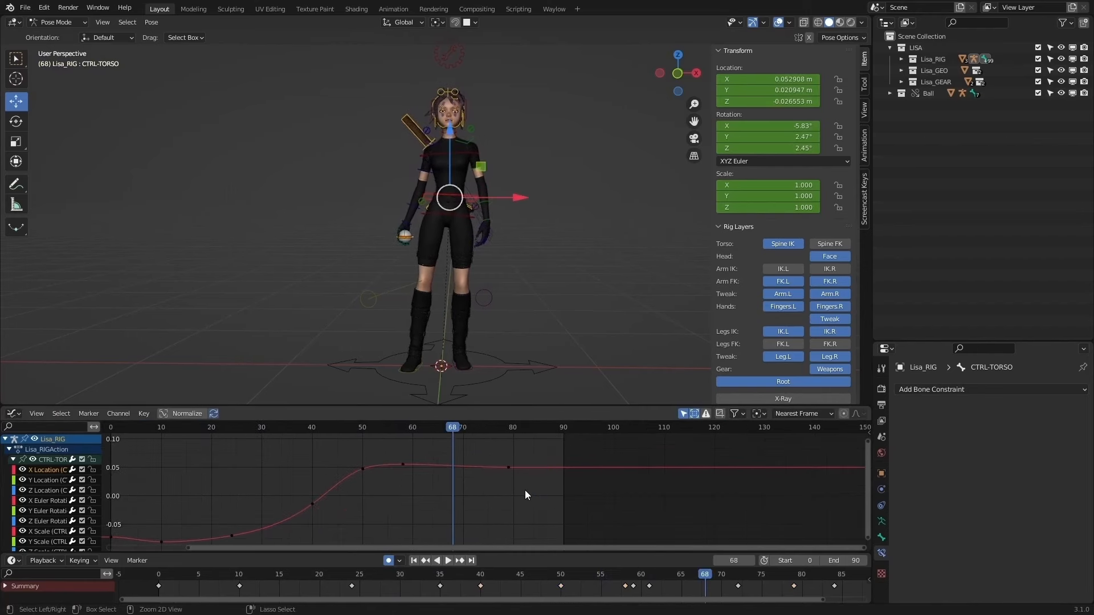
mouse_move(525, 490)
middle_mouse_down("ctrl")
mouse_move(510, 485)
mouse_move(520, 494)
middle_mouse_up("ctrl")
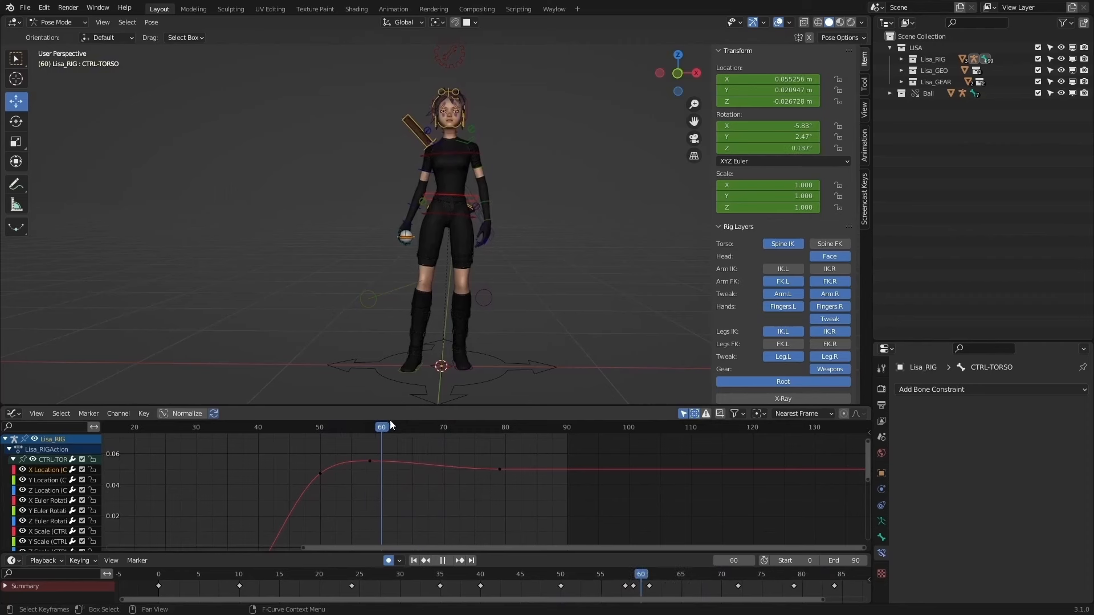
left_click(459, 428)
key("space")
left_click_drag(611, 457, 469, 491)
key("i")
left_click(521, 483)
Step: Move the X Location keyframe at frame 79 to frame 76, lower it to about 0.049 m, and play back the result
left_click_drag(544, 501, 491, 443)
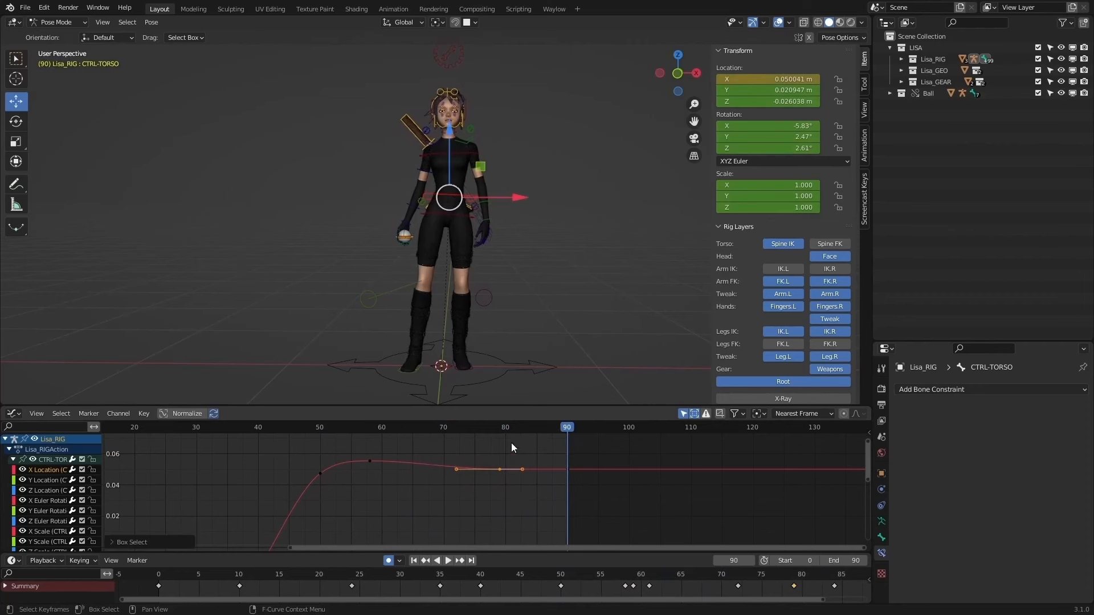
left_click(468, 428)
key("g")
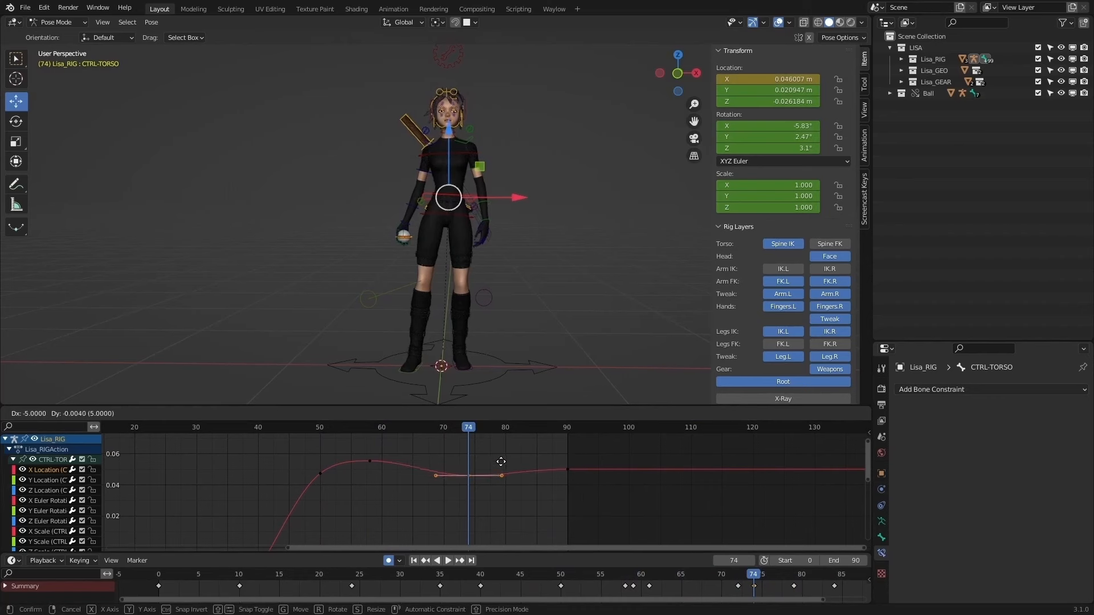
left_click(510, 458)
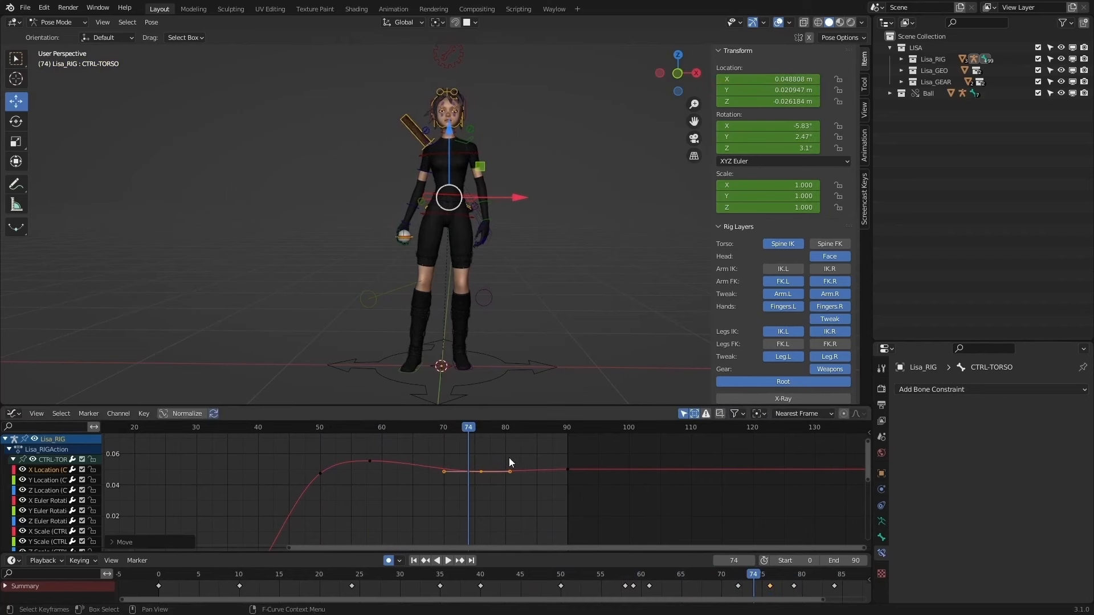
key("space")
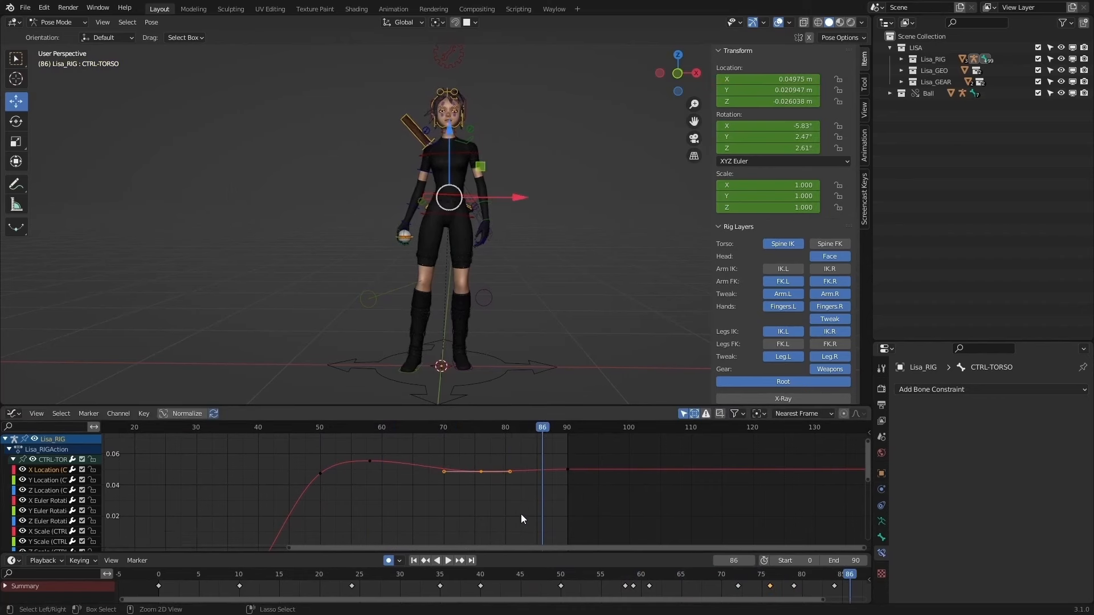
Step: Nudge the X Location keyframe at frame 76 slightly upward and review the whole animation from frame 0
middle_click_drag(521, 514, 477, 481, "ctrl")
key("g")
left_click(607, 462)
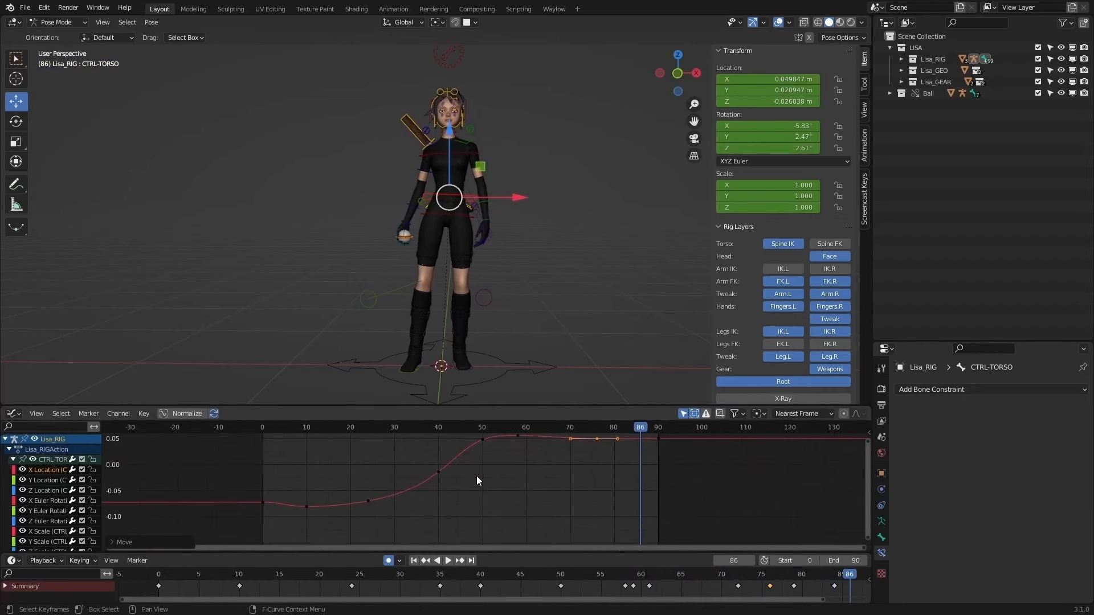
left_click(414, 561)
left_click(448, 560)
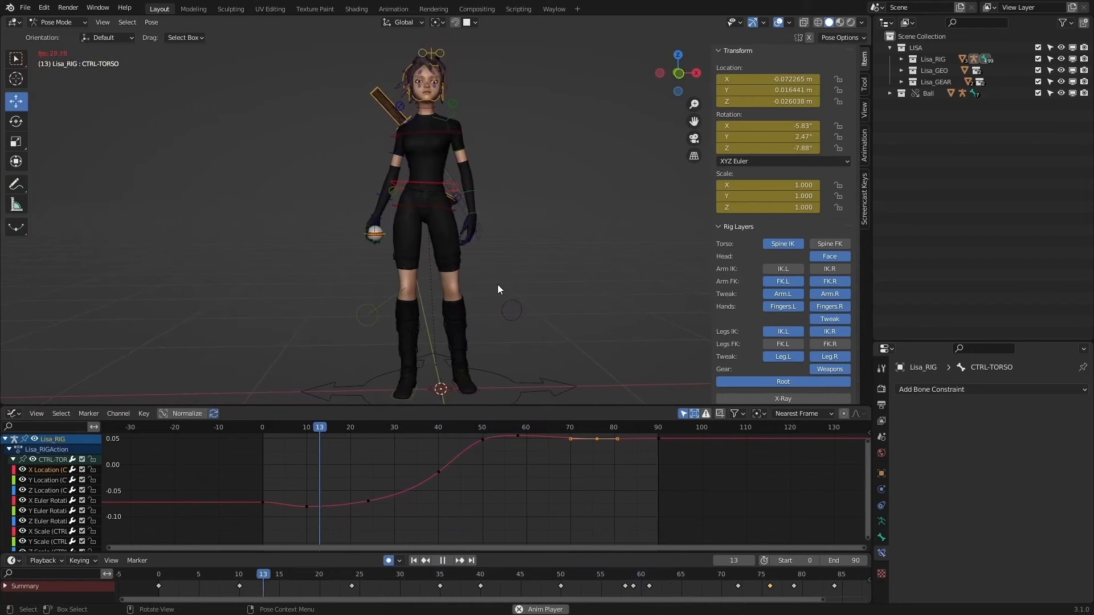
middle_click_drag(498, 288, 590, 279)
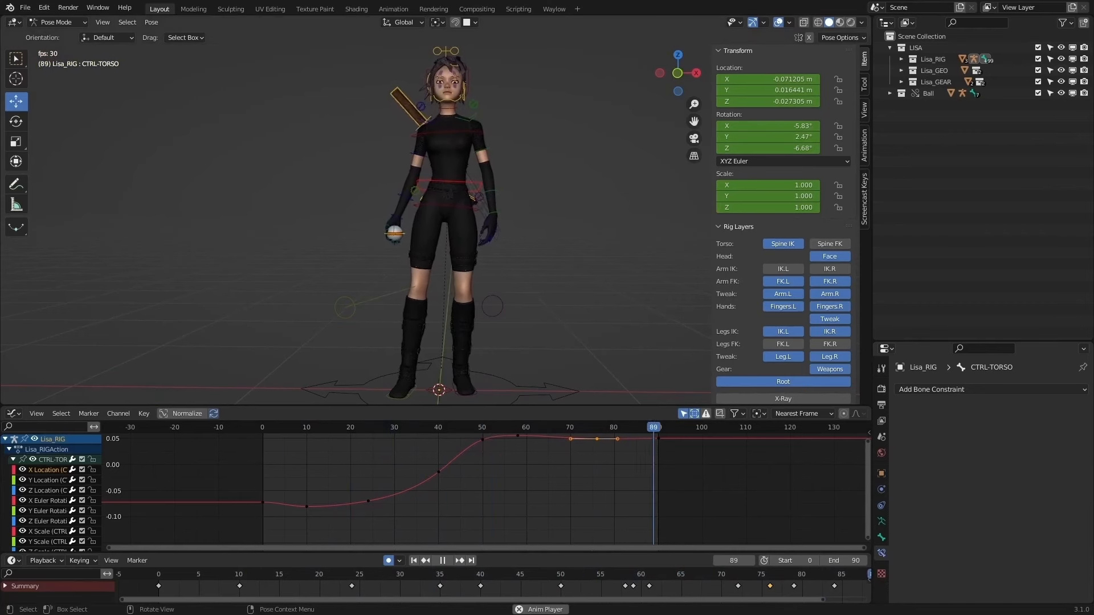
key("Escape")
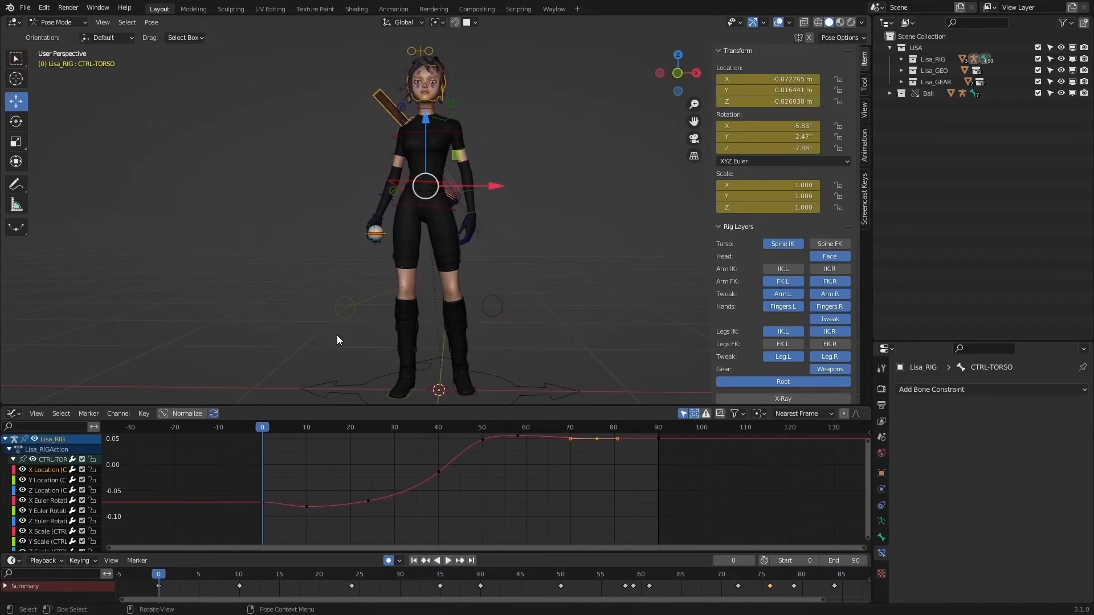
Step: Select the chest control and try rotating it about Y at frame 0
left_click(451, 157)
key("r")
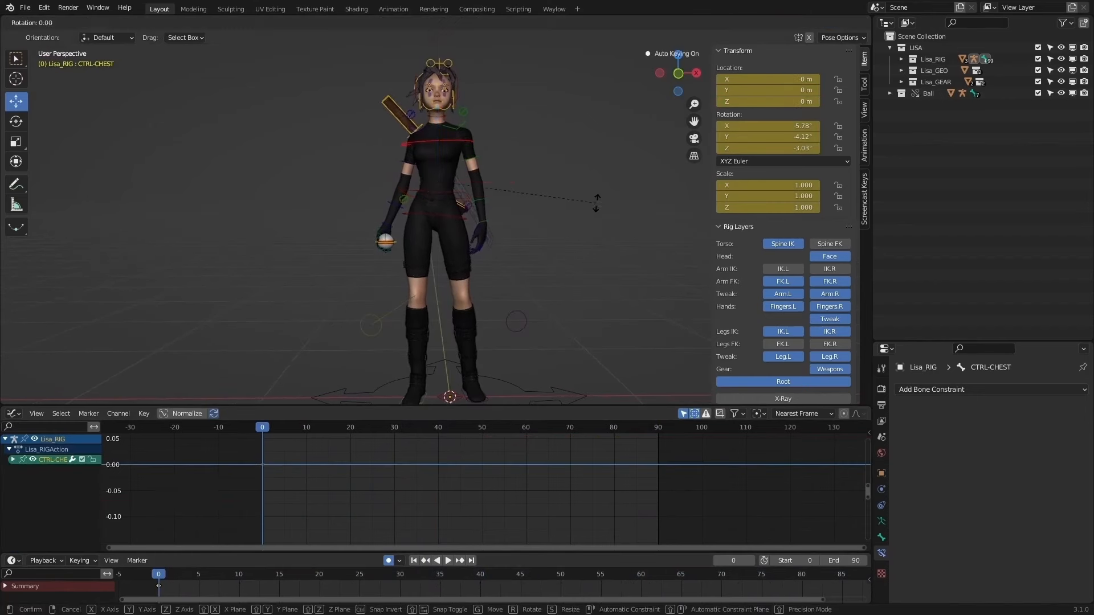
key("y")
left_click(587, 183)
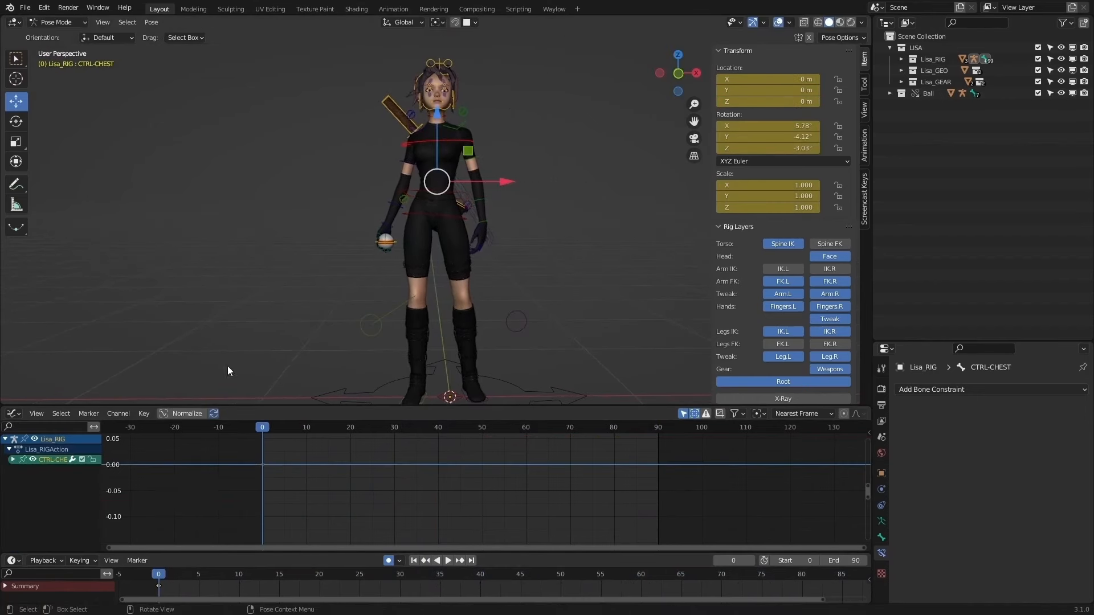
Step: Isolate the chest control's Y Euler Rotation curve and lower its keyframe vertically to about -5.83°
left_click(13, 460)
left_click(66, 512)
middle_click_drag(365, 478, 578, 474, "ctrl")
left_click_drag(578, 474, 370, 541)
key("Home")
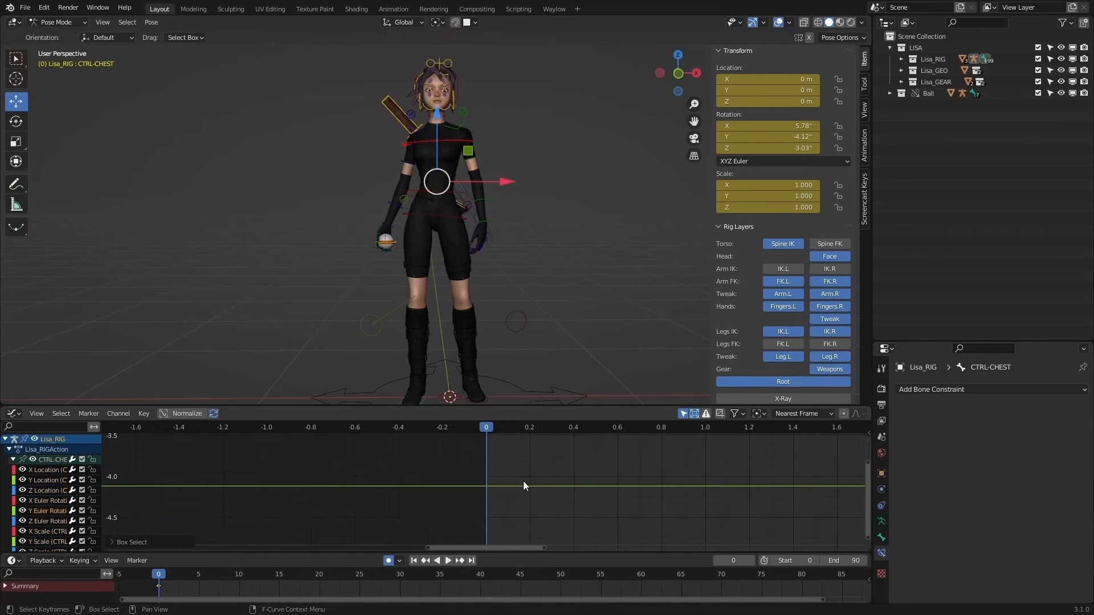
middle_click_drag(523, 481, 394, 489)
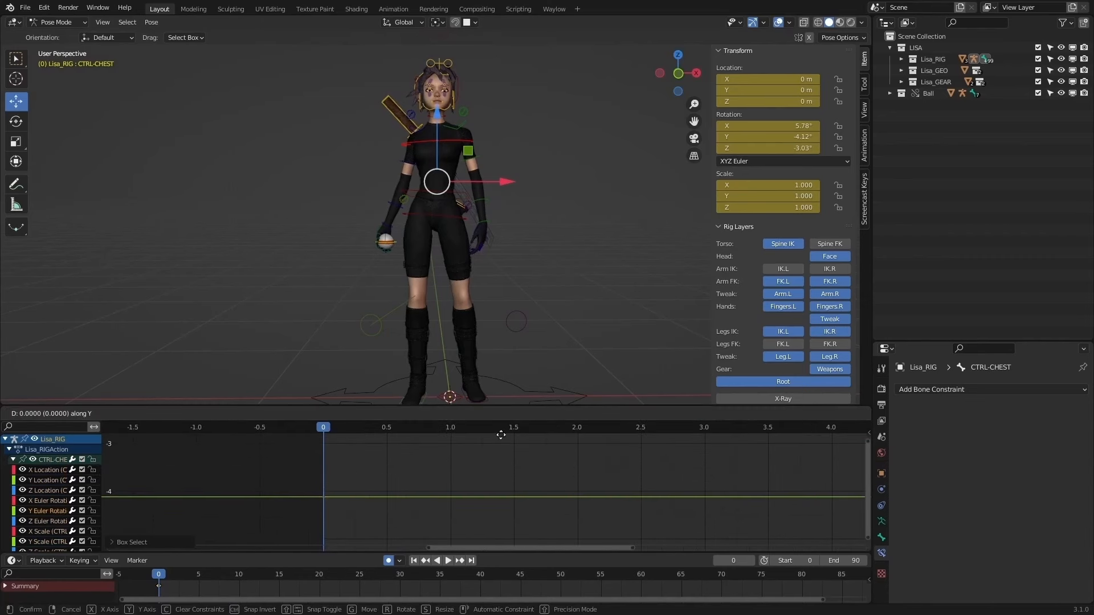
right_click(491, 478)
scroll(490, 476, "down", 14)
key("g")
key("y")
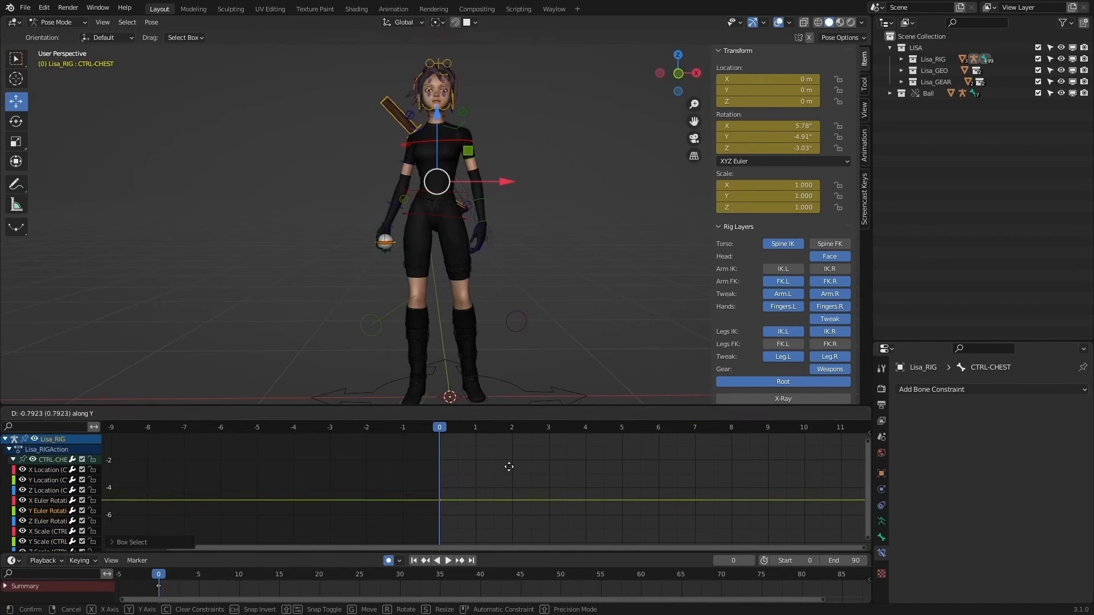
left_click(530, 464)
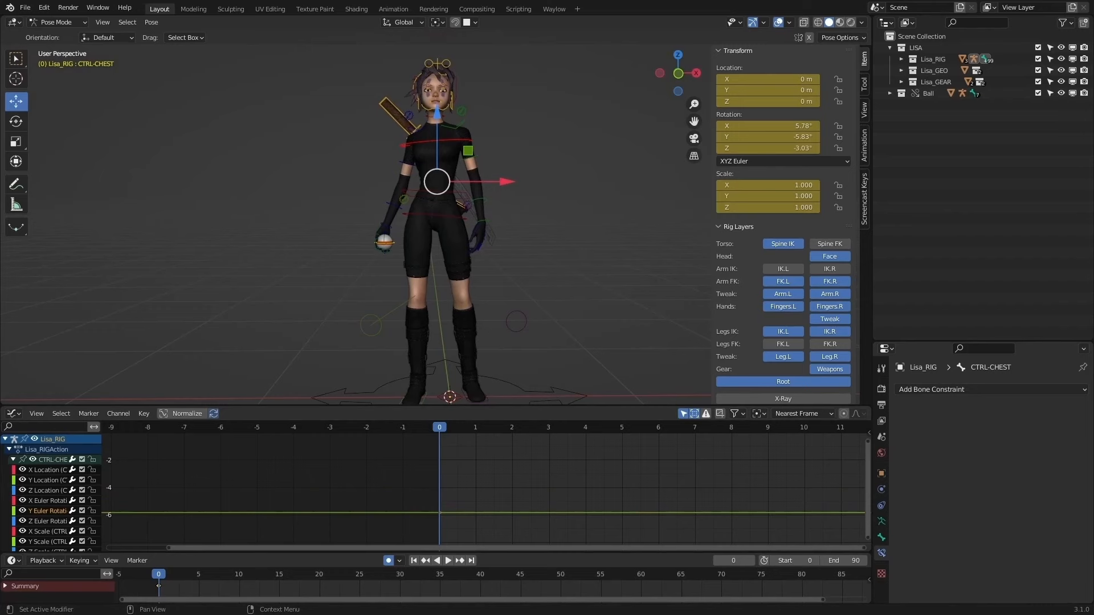
Step: Select the torso control, view the character from the side, and isolate and frame the control's Y Location curve
left_click(448, 189)
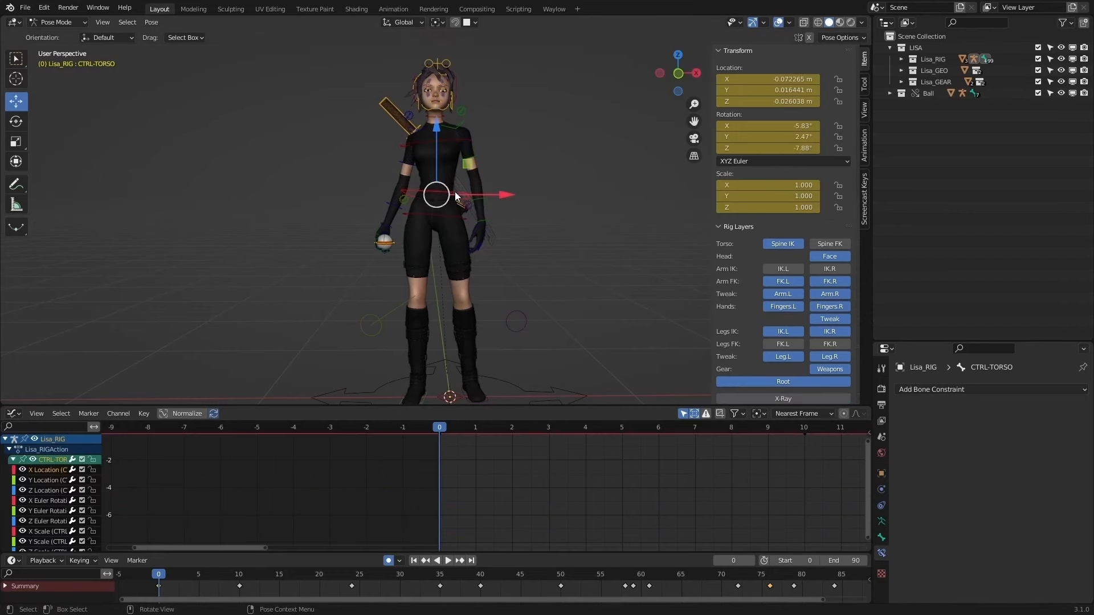
middle_click_drag(455, 191, 406, 208)
middle_click_drag(371, 319, 319, 318)
left_click(46, 480)
key("Home")
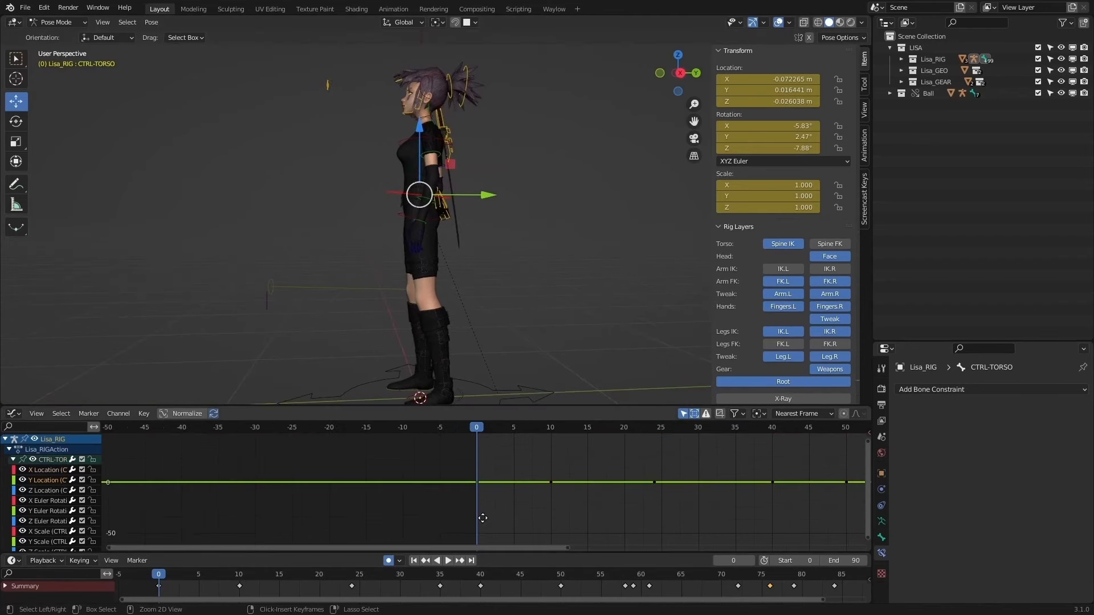
middle_click_drag(720, 505, 497, 522)
left_click_drag(704, 476, 324, 518)
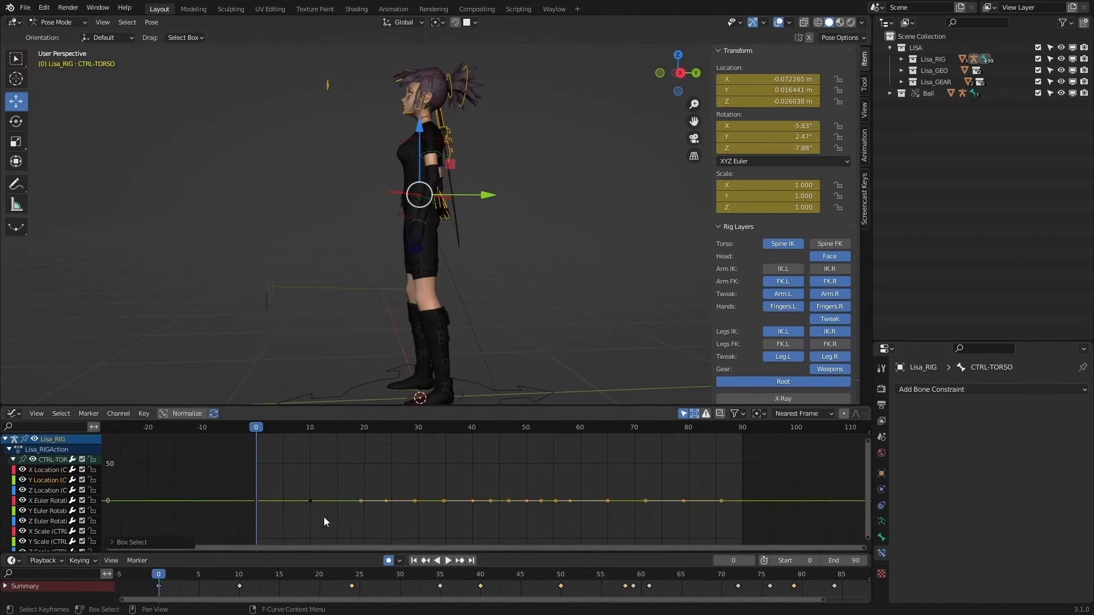
key("KP_Decimal")
scroll(398, 480, "down", 5)
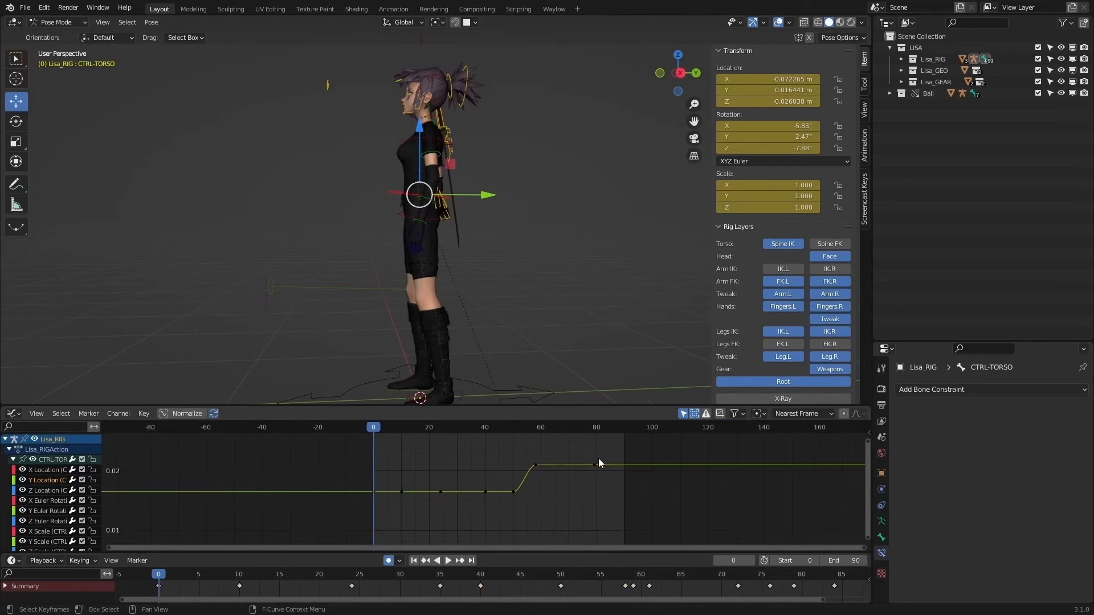
Step: Try shifting all of the torso's Y Location keyframes vertically
key("g")
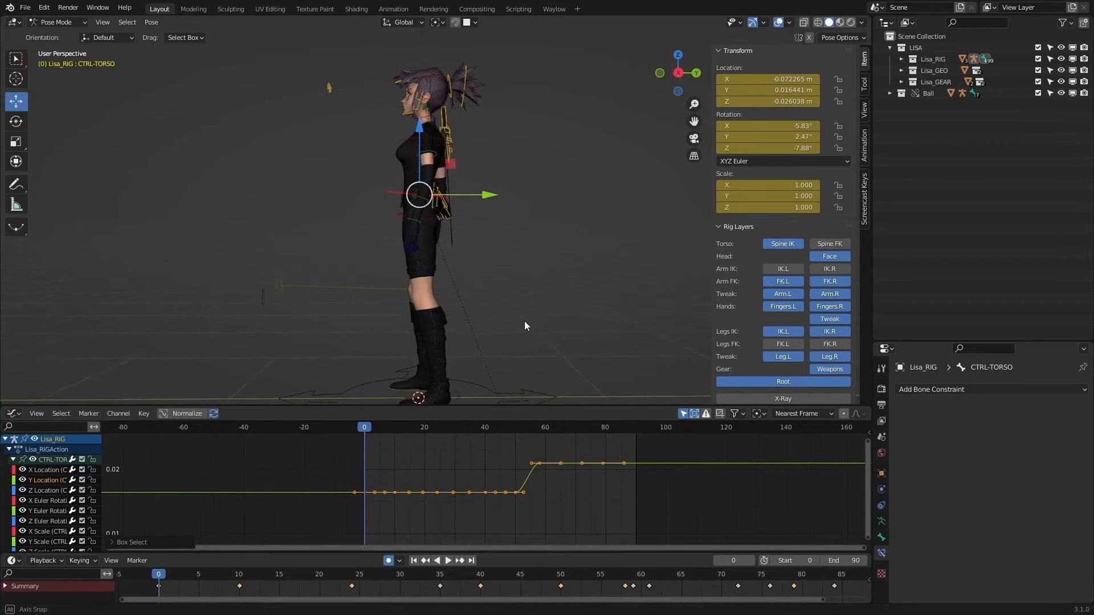
key("y")
right_click(549, 495)
Step: Try rotating the torso control about global Z and tilting it about -5.9° around global X at frame 0
key("r")
key("z")
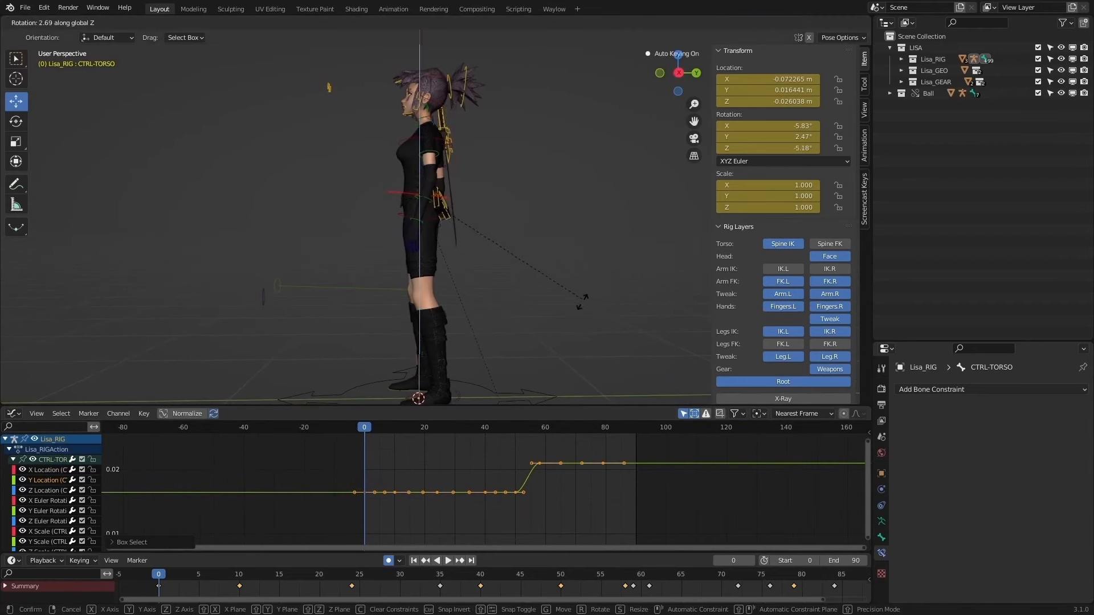
right_click(579, 311)
key("r")
key("y")
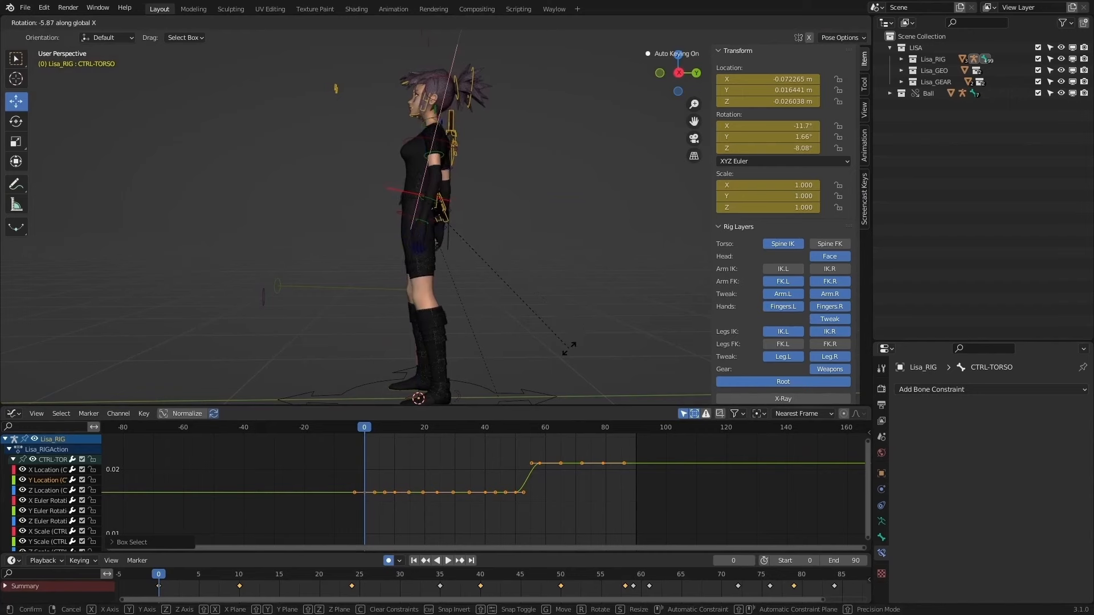
left_click(536, 323)
middle_click_drag(535, 322, 733, 327)
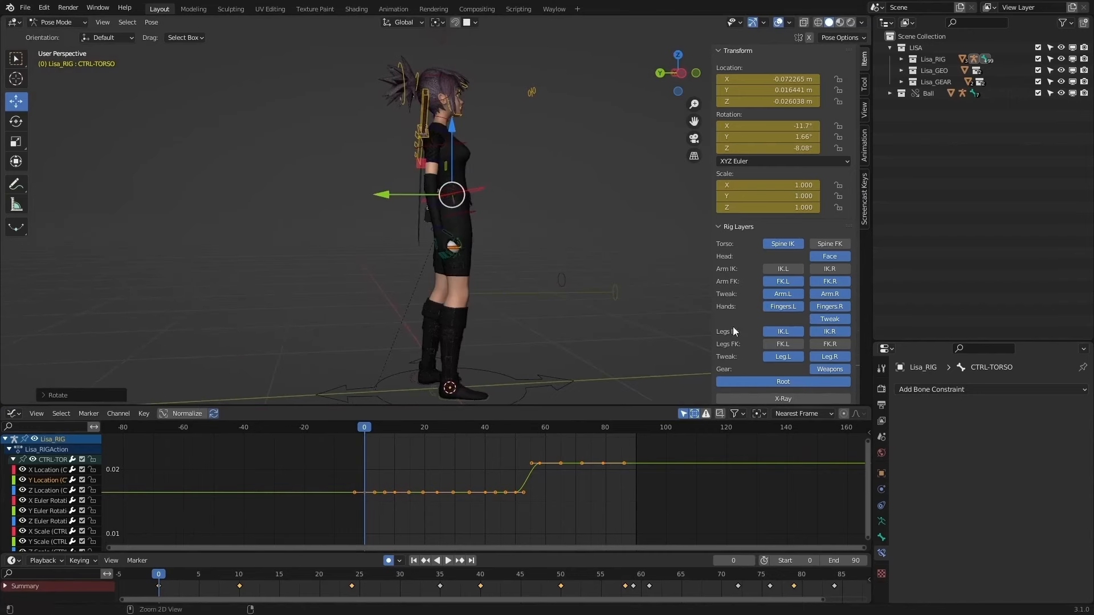
Step: Try twisting the chest control about the global Z axis at frame 0 and check the pose from both sides
left_click(467, 136)
key("r")
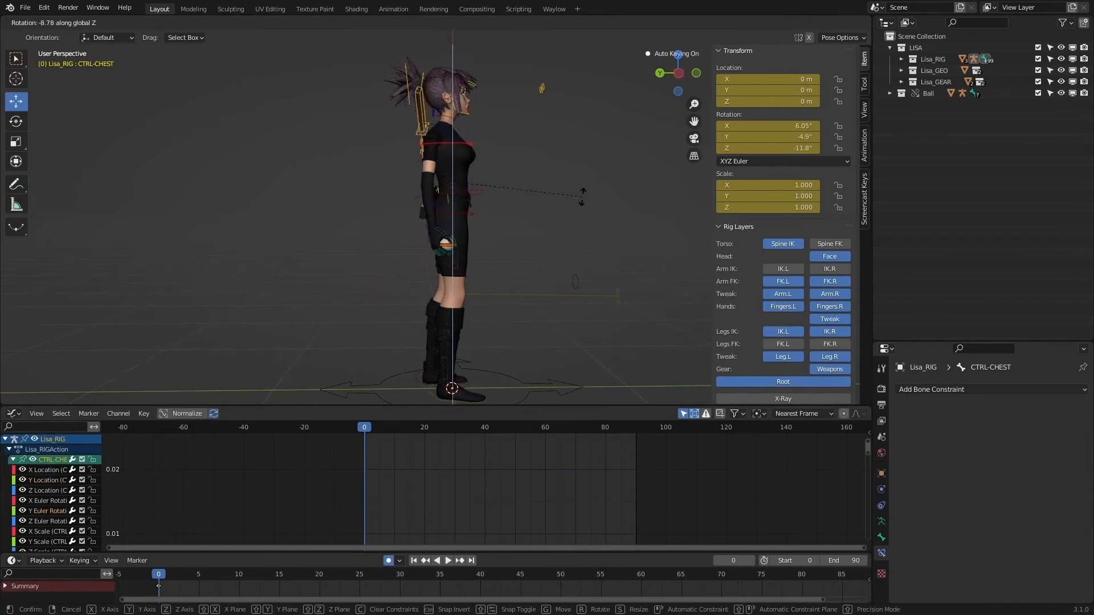
right_click(570, 189)
key("r")
left_click(593, 211)
middle_click_drag(593, 211, 306, 265)
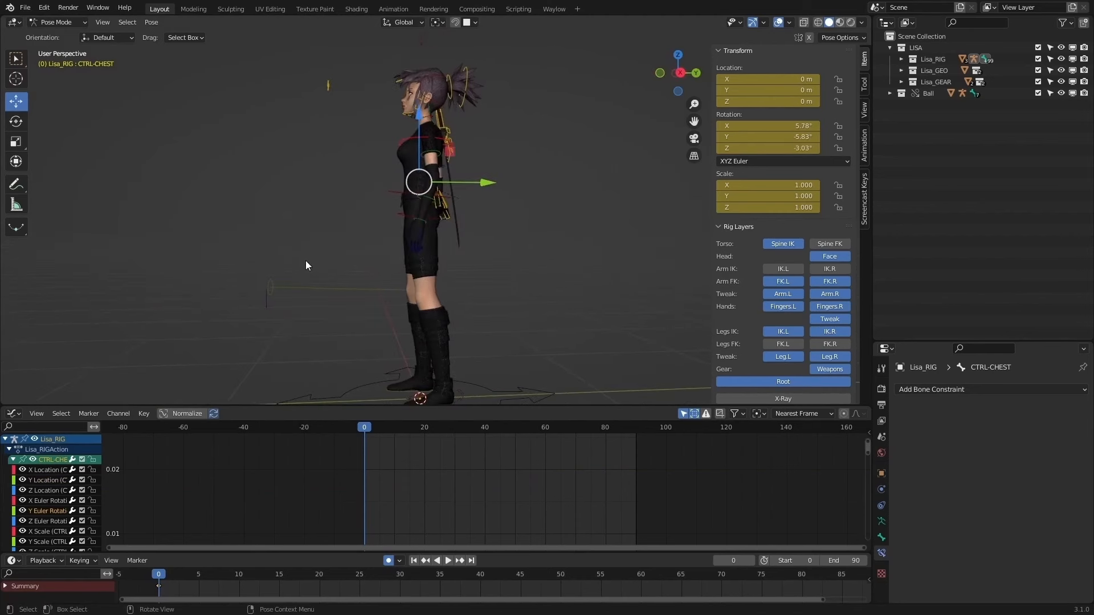
Step: Try moving the right foot IK control along Y to about -0.046 m at frame 0, and undo the move
left_click(446, 198)
middle_click_drag(446, 247, 467, 228, "shift")
left_click(436, 358)
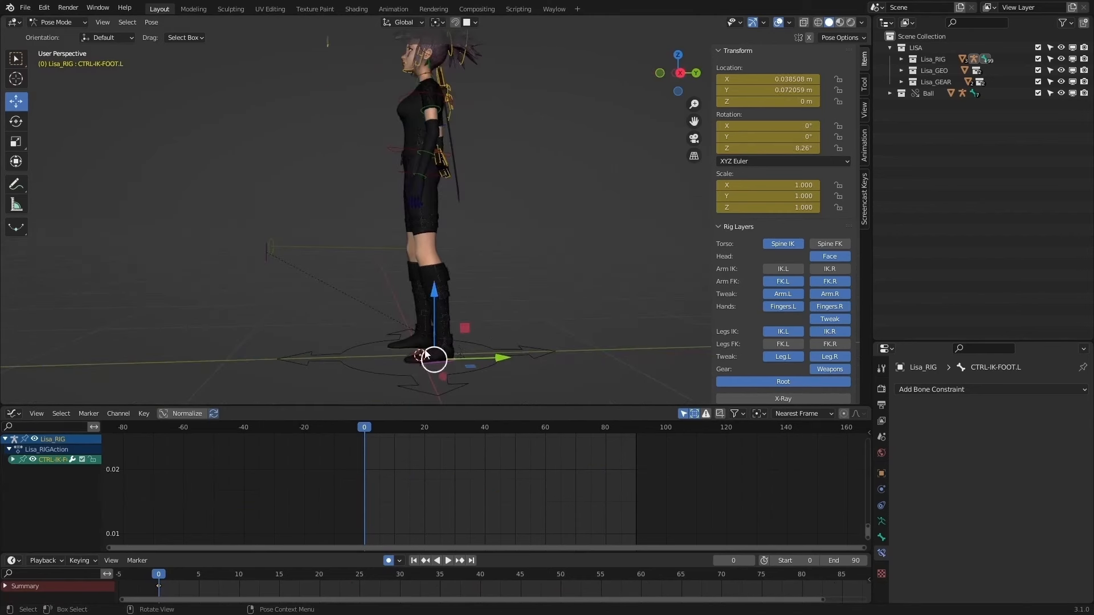
middle_click_drag(436, 357, 568, 321)
key("g")
key("y")
left_click(455, 320)
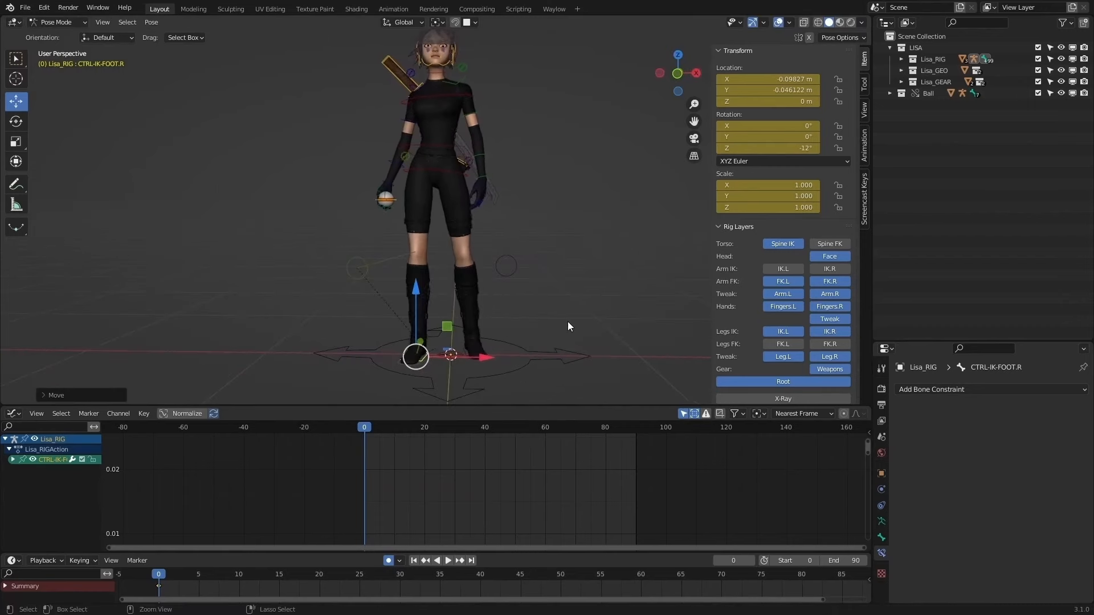
key("ctrl+z")
Step: Try twisting the hips control by about -8.3° around the global Z axis at frame 0
middle_click_drag(521, 278, 427, 226)
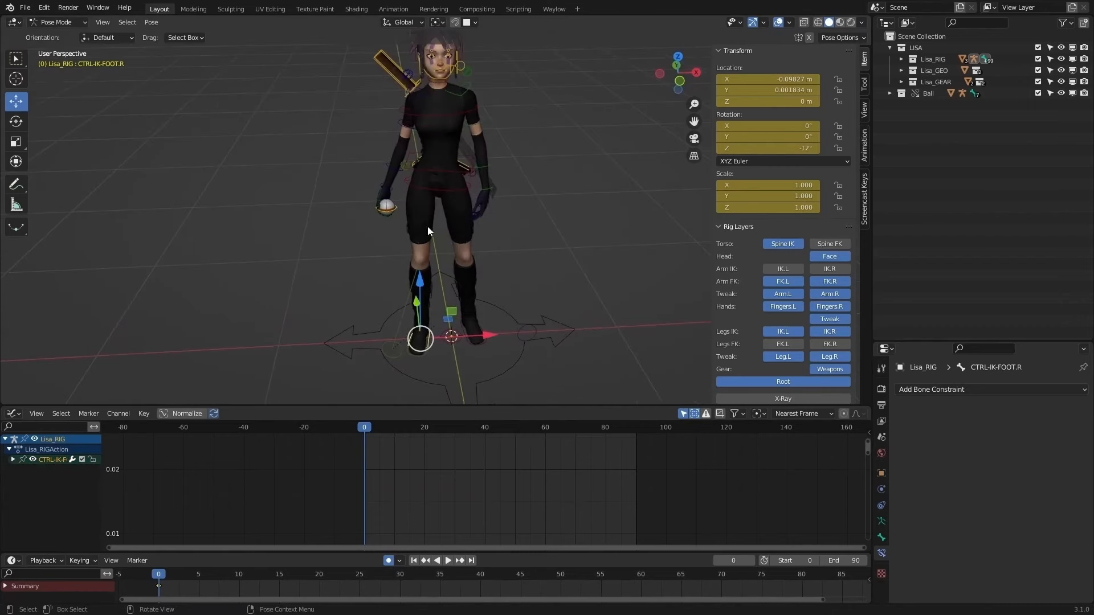
left_click(444, 193)
key("r")
key("y")
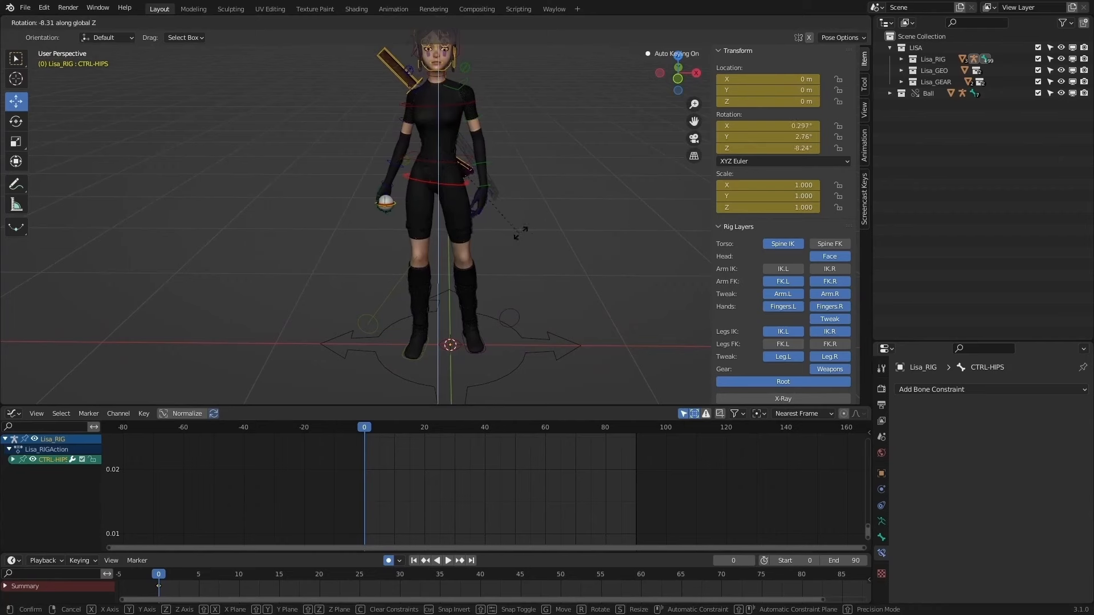
left_click(523, 229)
middle_click_drag(523, 229, 557, 232)
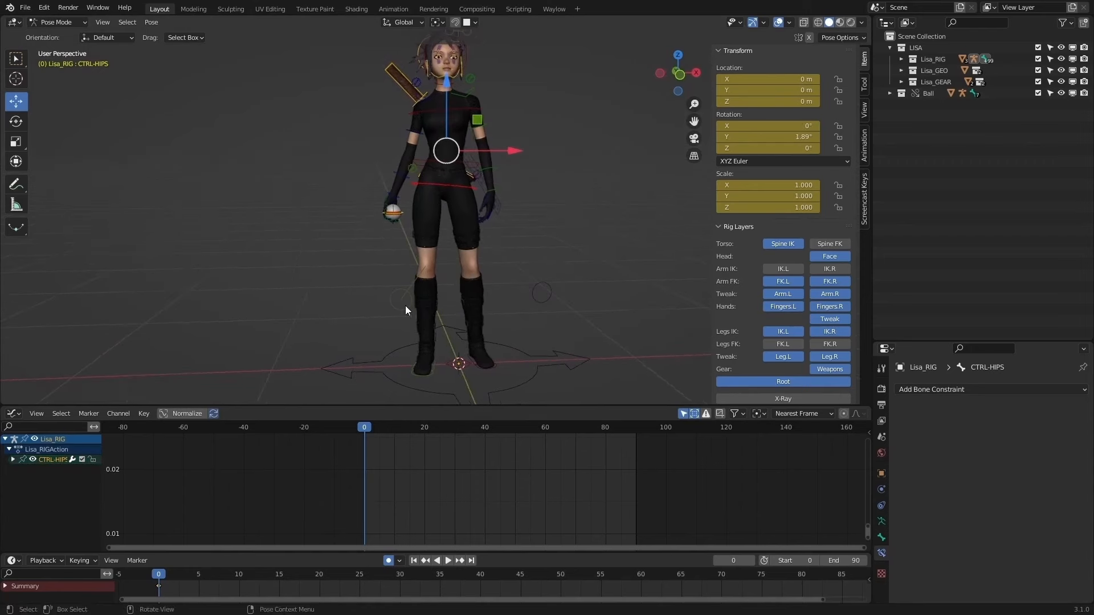
Step: Rotate the hips control about 1.1° around the global Y axis at frame 0 and check the pose from the side
key("r")
key("y")
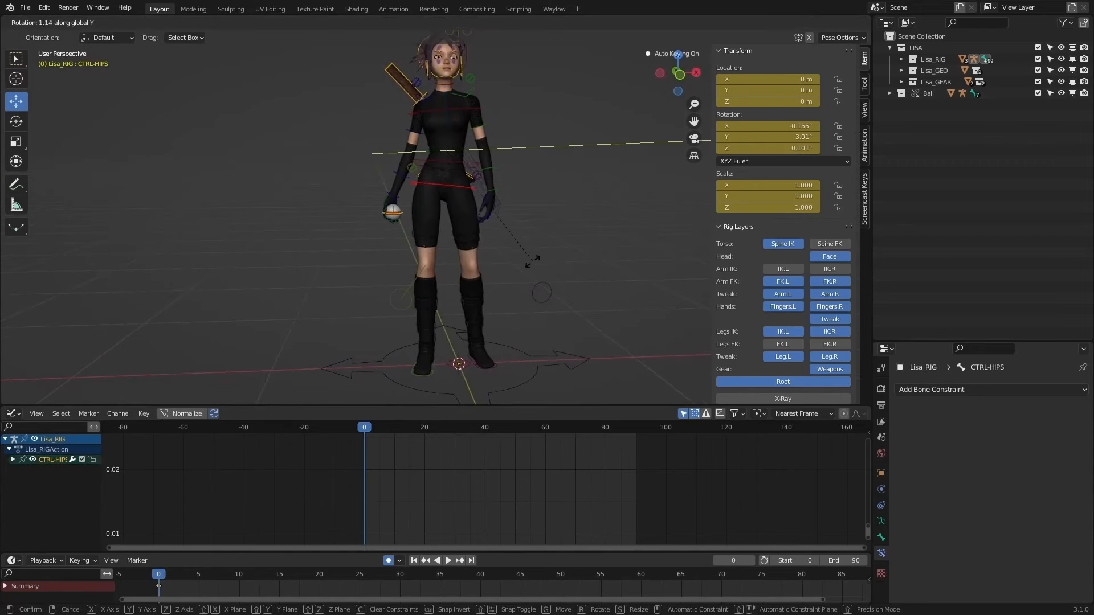
left_click(544, 266)
middle_click_drag(554, 266, 425, 263)
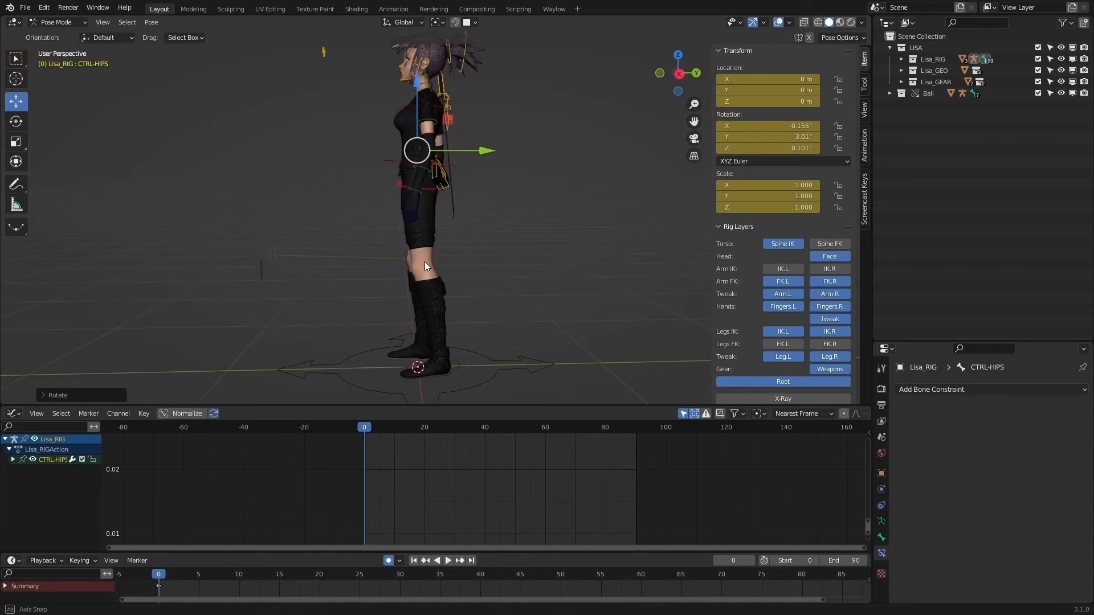
Step: Shift all keyframes on the torso control's Y Location curve up by about 0.027
left_click(389, 160)
left_click(33, 480)
left_click_drag(693, 521, 343, 453)
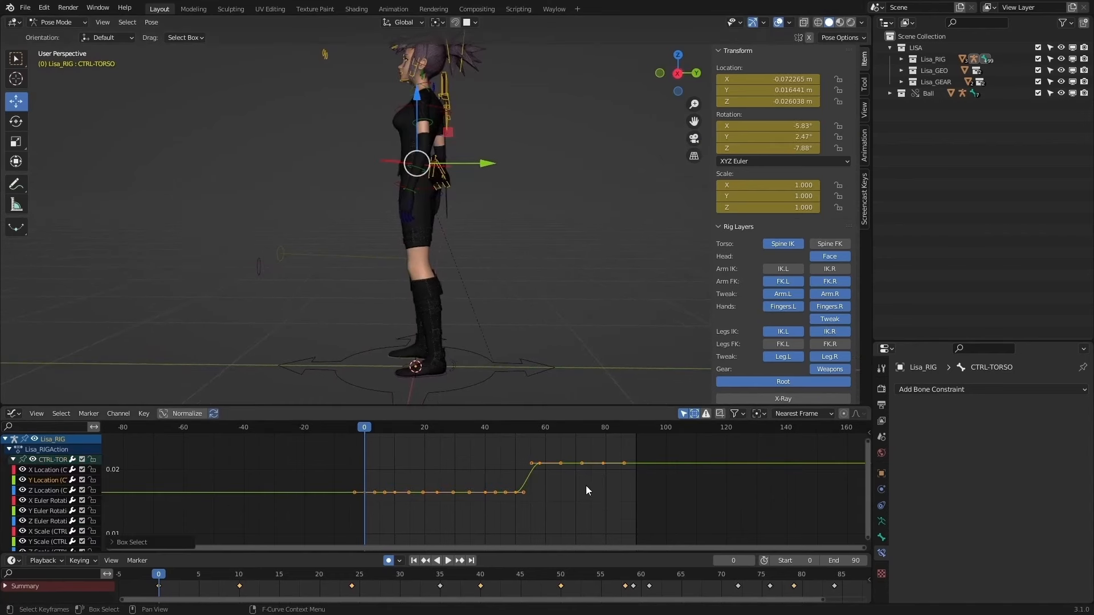
key("g")
key("y")
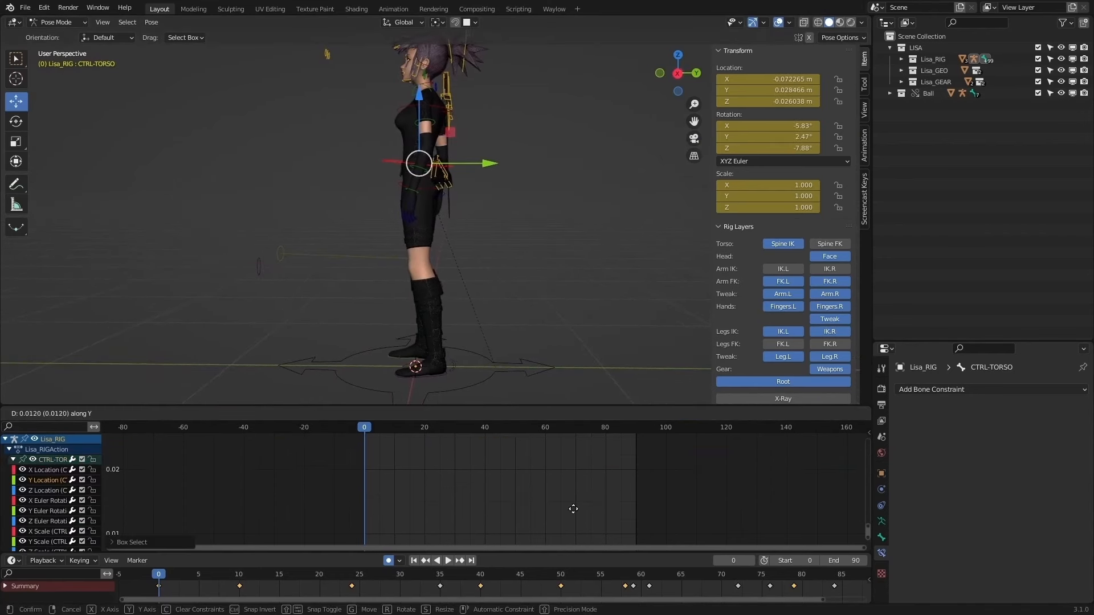
key("Escape")
scroll(495, 316, "down", 2)
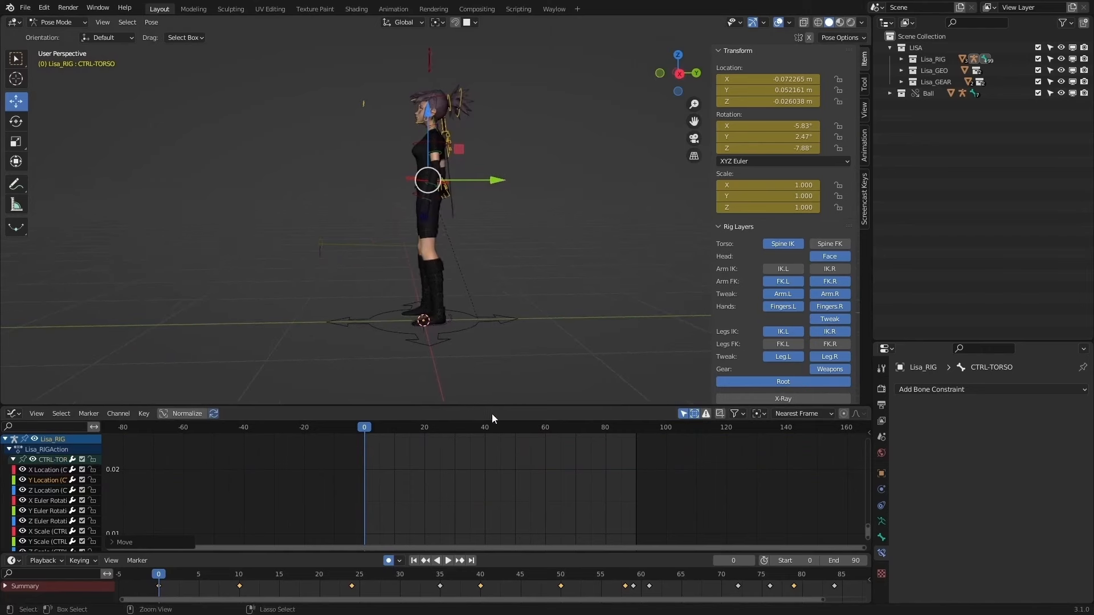
scroll(535, 497, "down", 1)
scroll(535, 497, "down", 3)
key("g")
key("y")
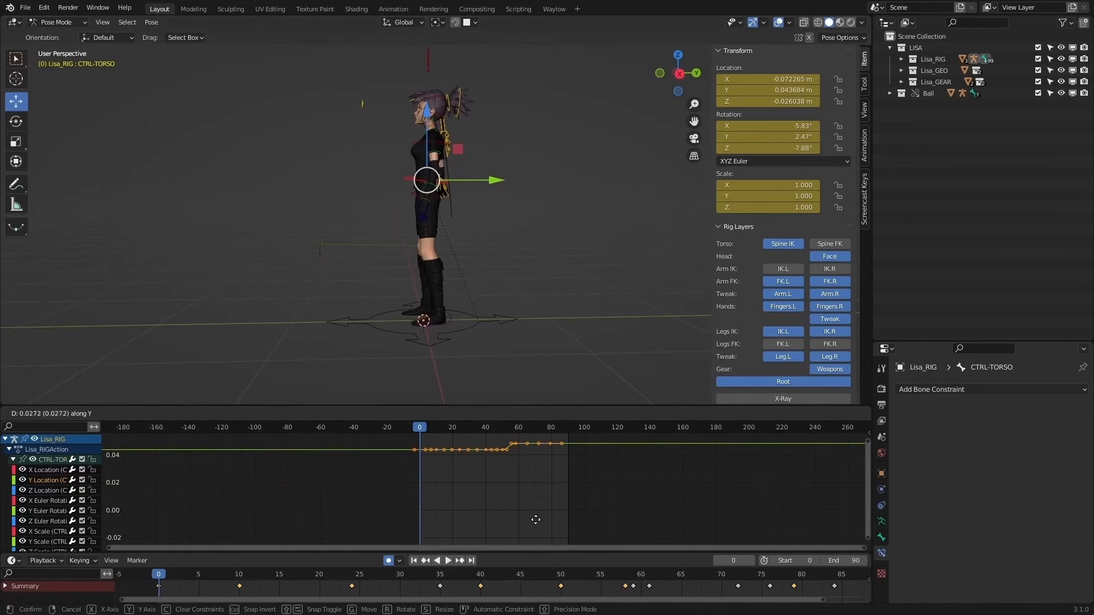
left_click(535, 520)
Step: Twist the hips control by about 8.6° around the global Z axis at frame 0
scroll(499, 322, "up", 2)
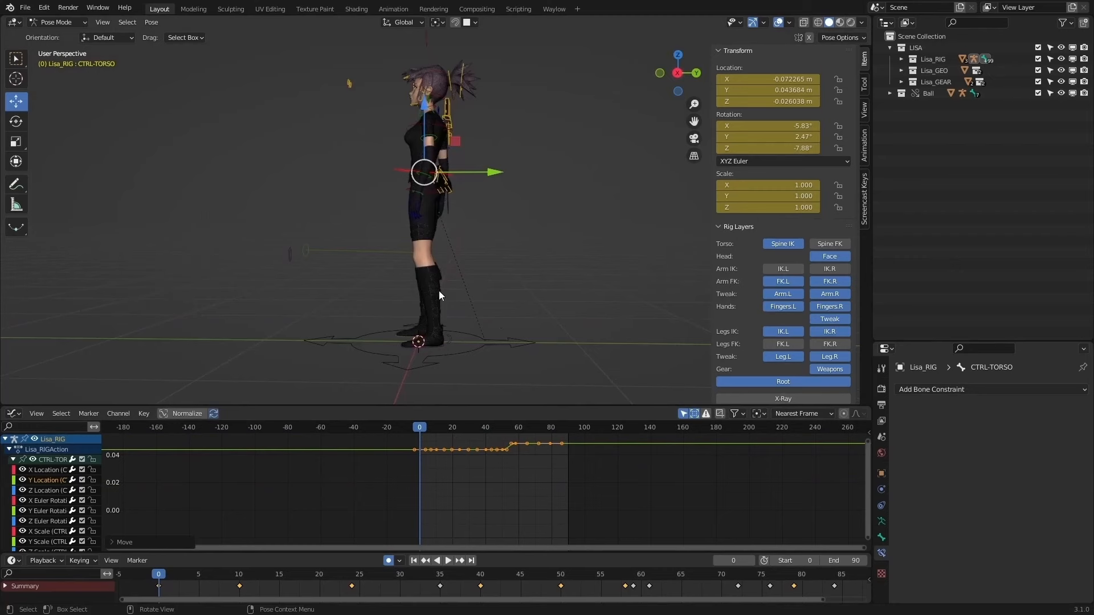
middle_click_drag(396, 302, 438, 258)
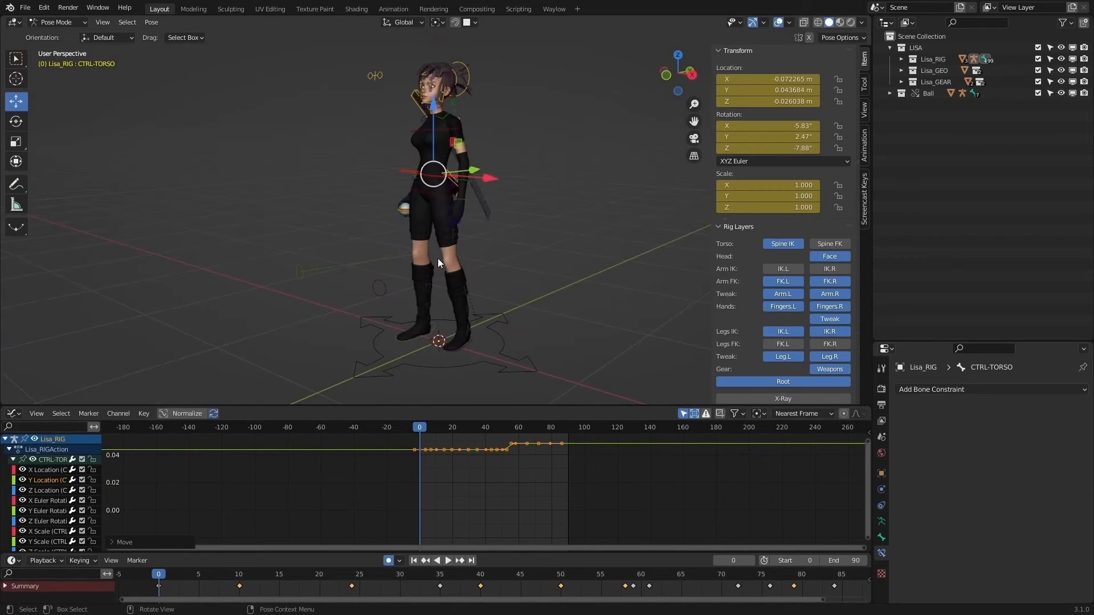
left_click(425, 196)
middle_click_drag(425, 201, 486, 230)
key("r")
key("z")
right_click(454, 222)
key("r")
key("z")
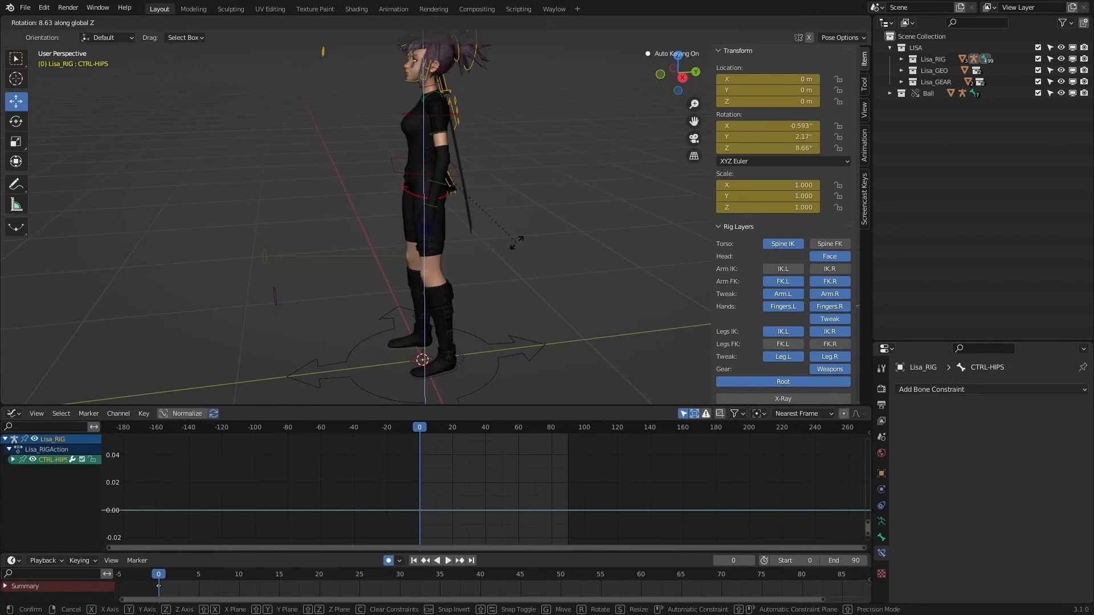
left_click(505, 231)
Step: Switch to the Rotate tool with the left foot IK control selected, and clear the bone selection
middle_click_drag(504, 230, 485, 335)
left_click(461, 372)
key("shift+space")
key("r")
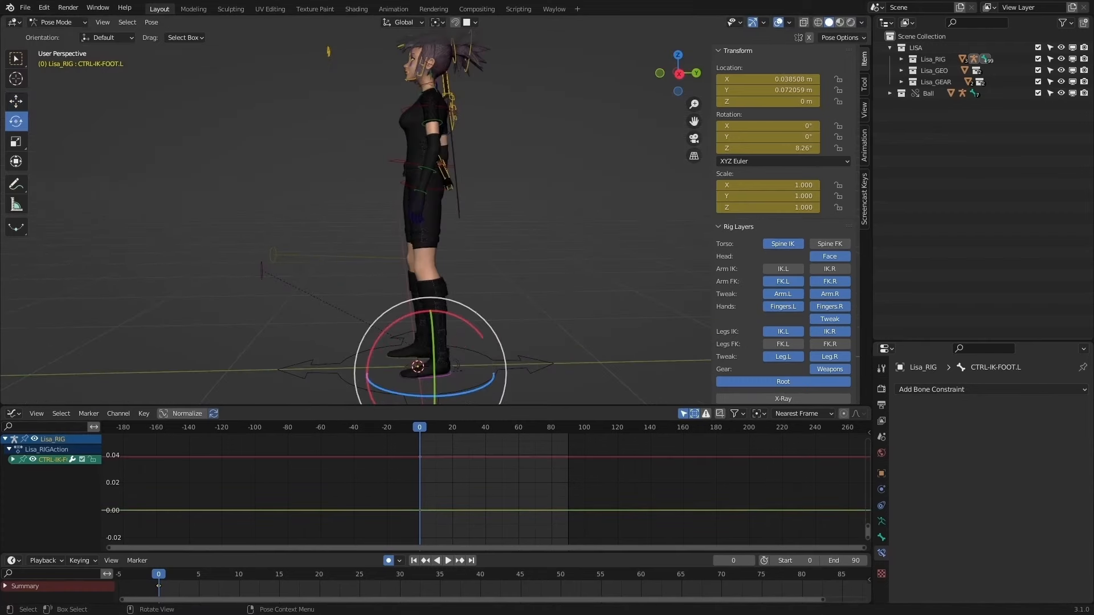
middle_click_drag(358, 310, 538, 249)
left_click(518, 291)
Step: Play the animation, check it from the front and side, and select the torso control
scroll(518, 291, "down", 2)
left_click(449, 561)
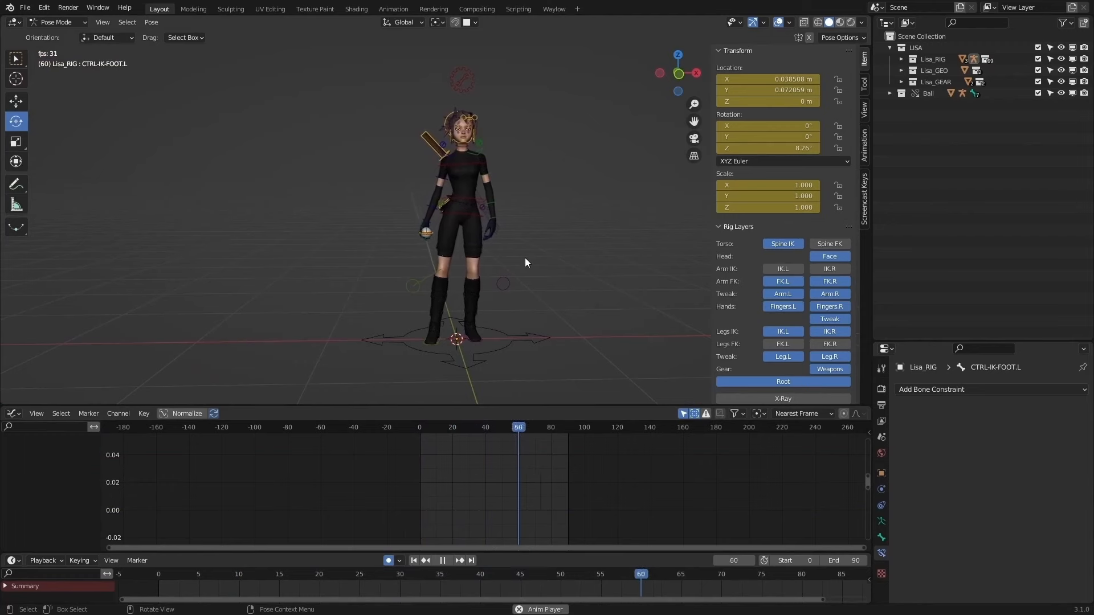
middle_click_drag(548, 235, 418, 227)
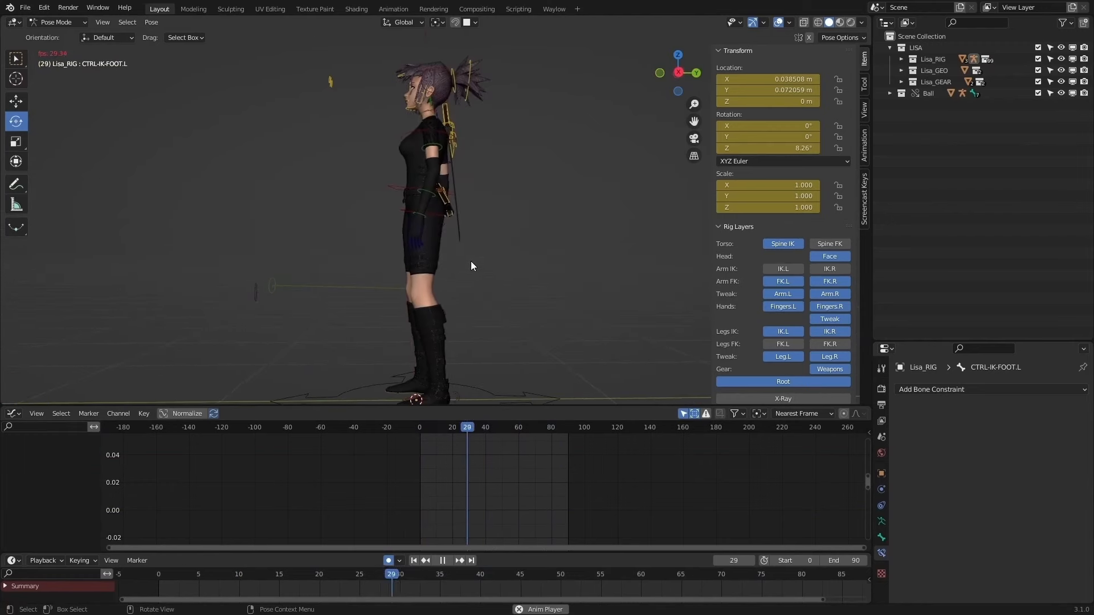
left_click(409, 180)
left_click(443, 561)
Step: Flatten the torso control's Z Location curve by lowering the frame 50 keyframe and raising the keyframes at frames 24 and 35
scroll(483, 492, "down", 1)
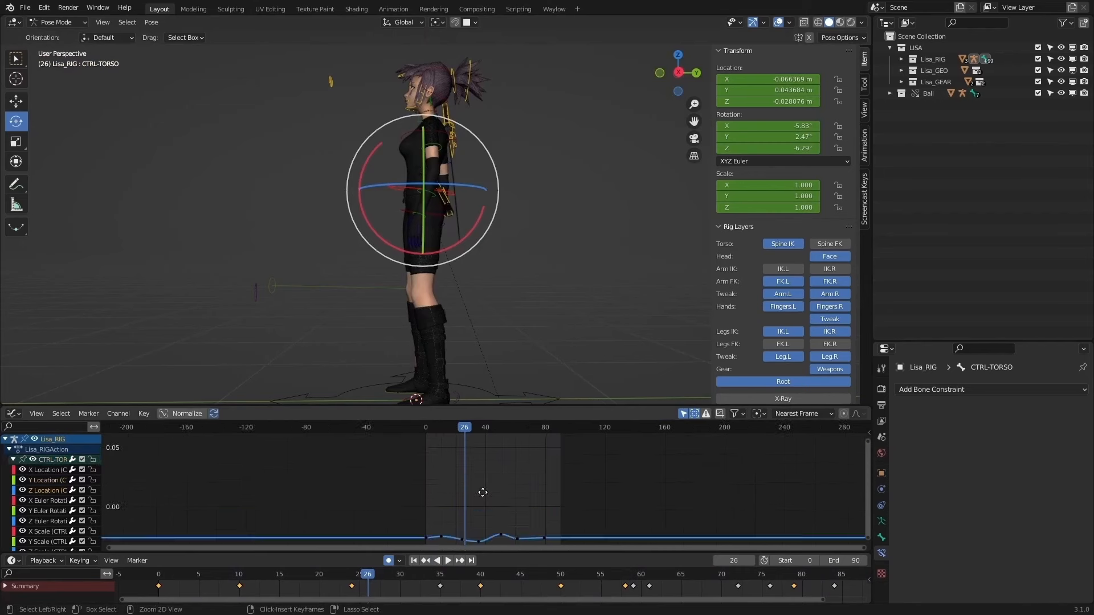
key("Home")
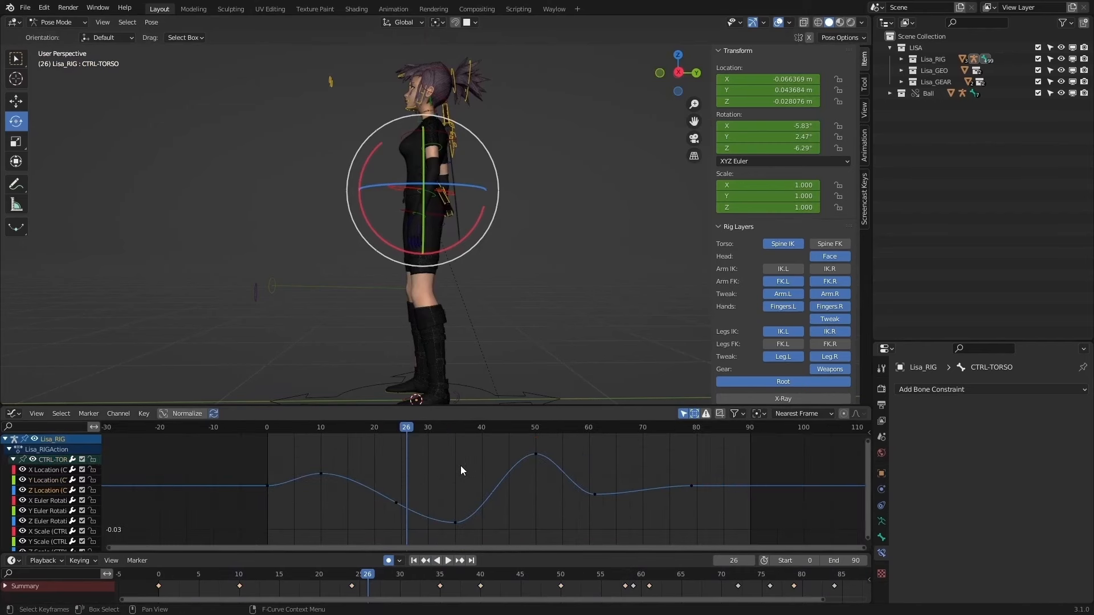
middle_click_drag(461, 466, 580, 457, "ctrl")
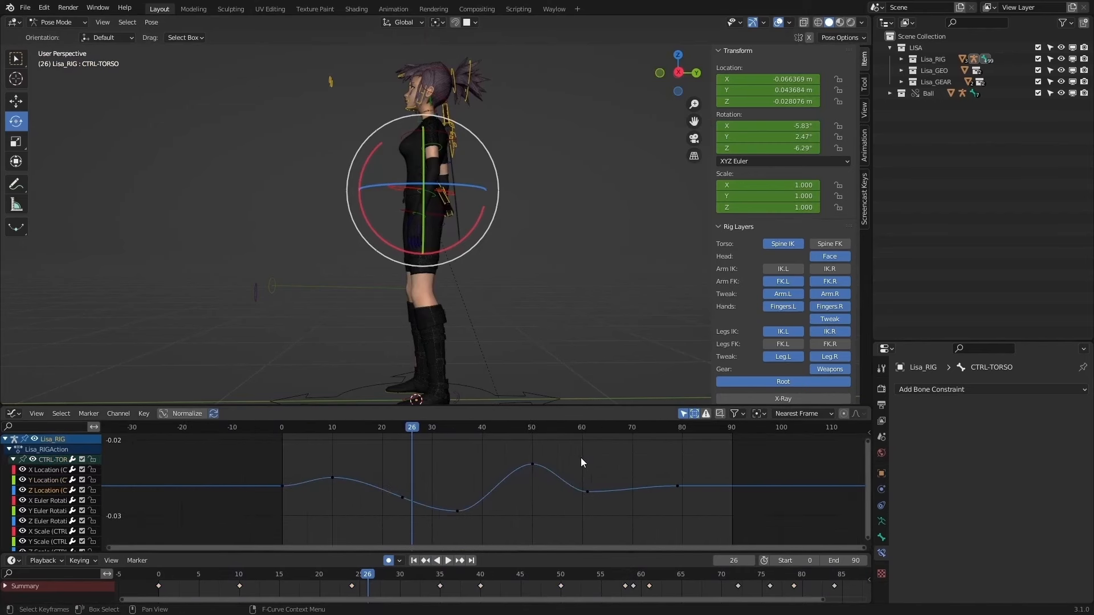
left_click(532, 465)
left_click_drag(533, 464, 532, 473)
left_click_drag(507, 526, 390, 486)
key("g")
key("y")
left_click(491, 483)
Step: Play the animation from the side and the front to check the torso's up-and-down motion
left_click_drag(375, 575, 191, 575)
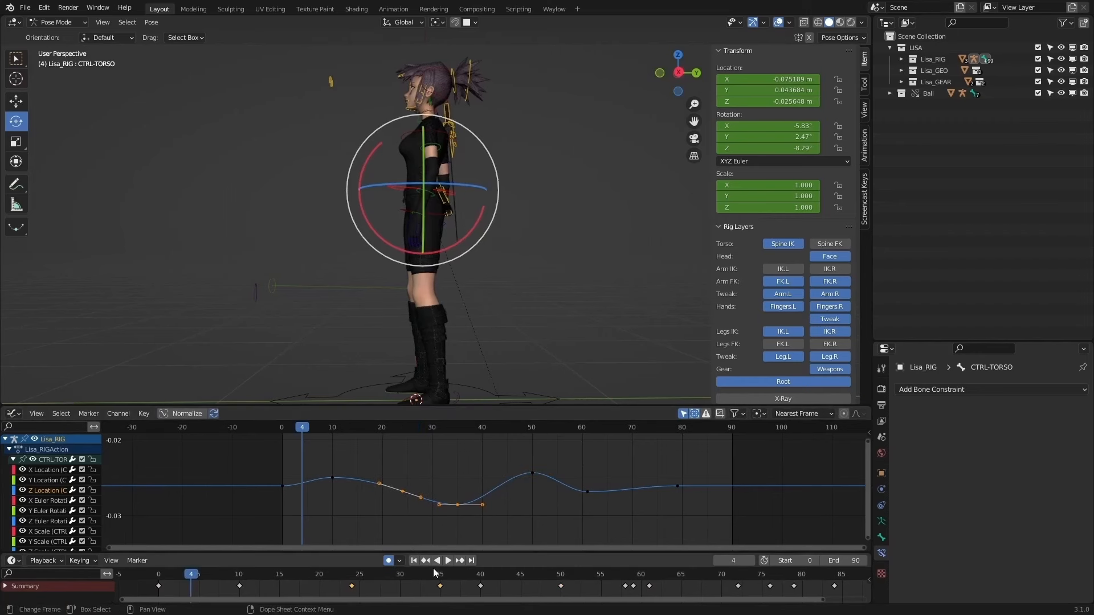
left_click(448, 561)
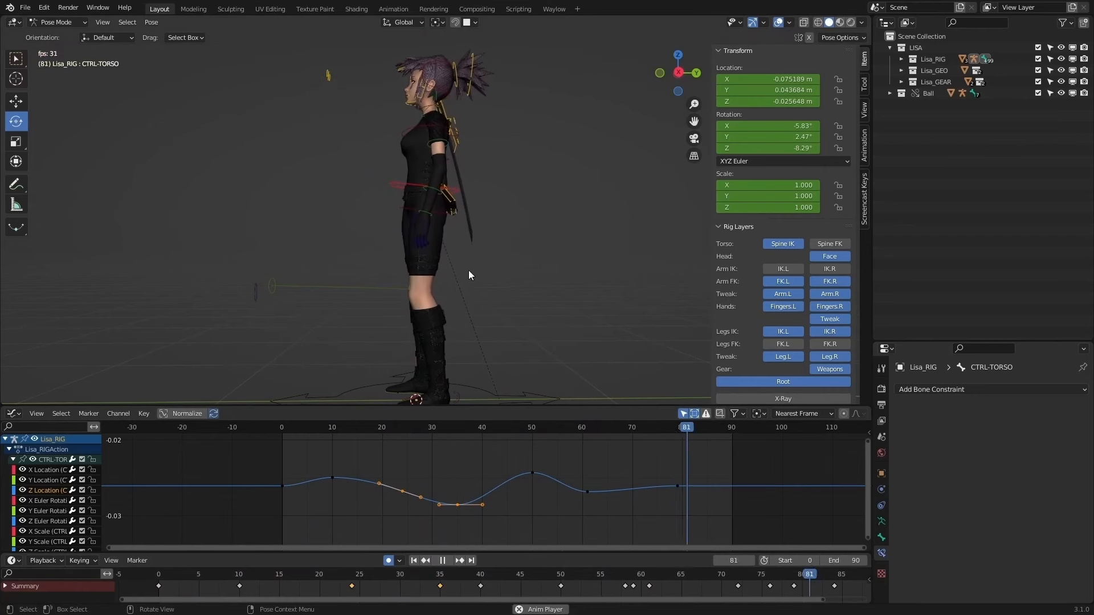
key("KP_1")
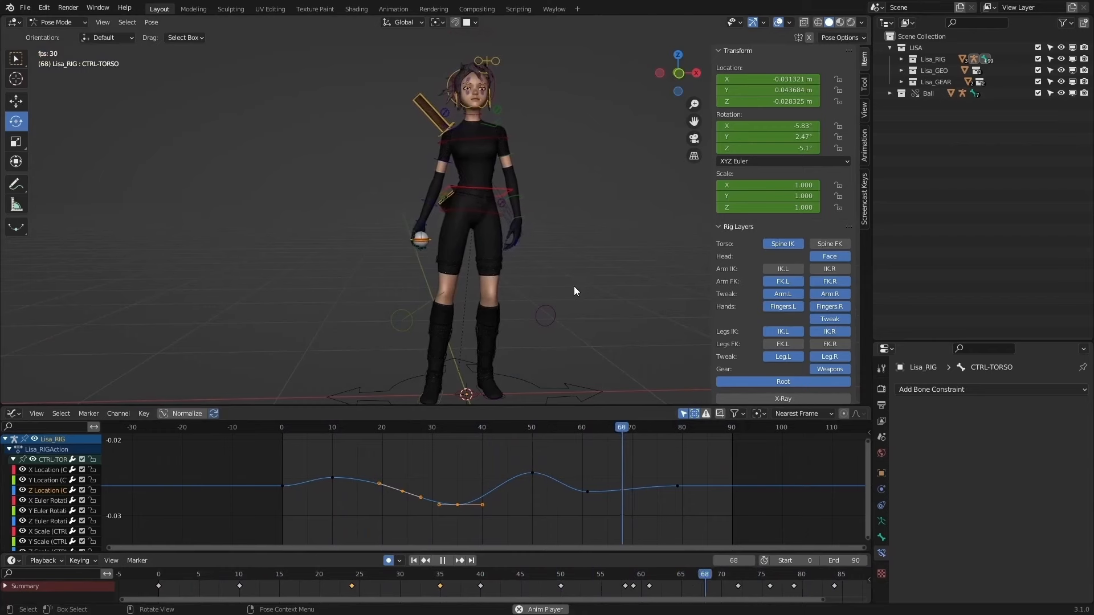
left_click(567, 572)
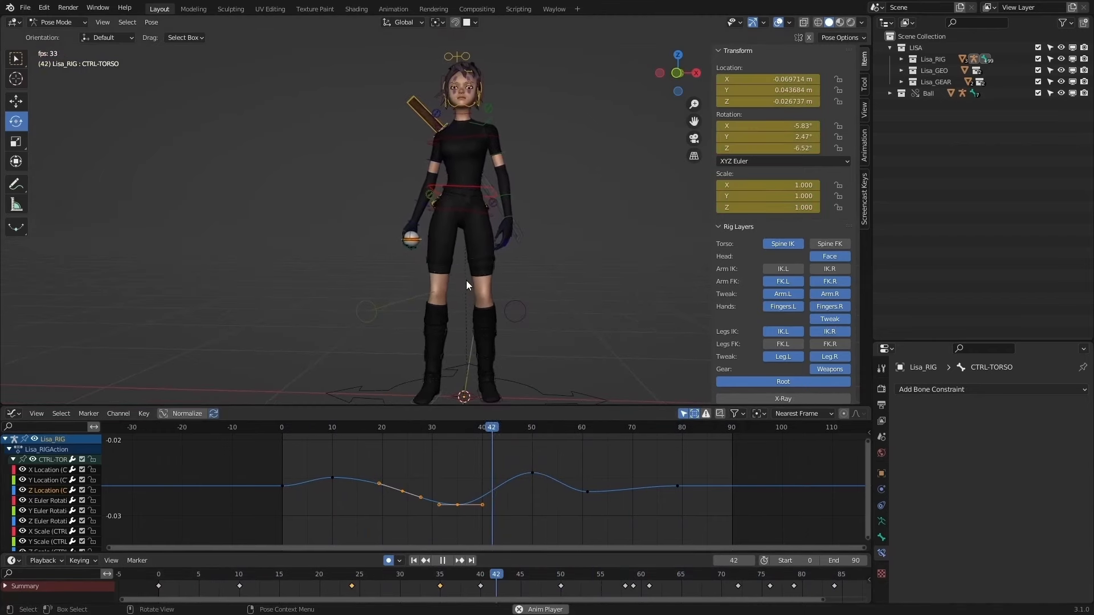
left_click(444, 560)
Step: Examine the torso control's Z Euler Rotation curve while scrubbing and playing the animation from the front and side
scroll(592, 474, "down", 3)
scroll(597, 79, "down", 3)
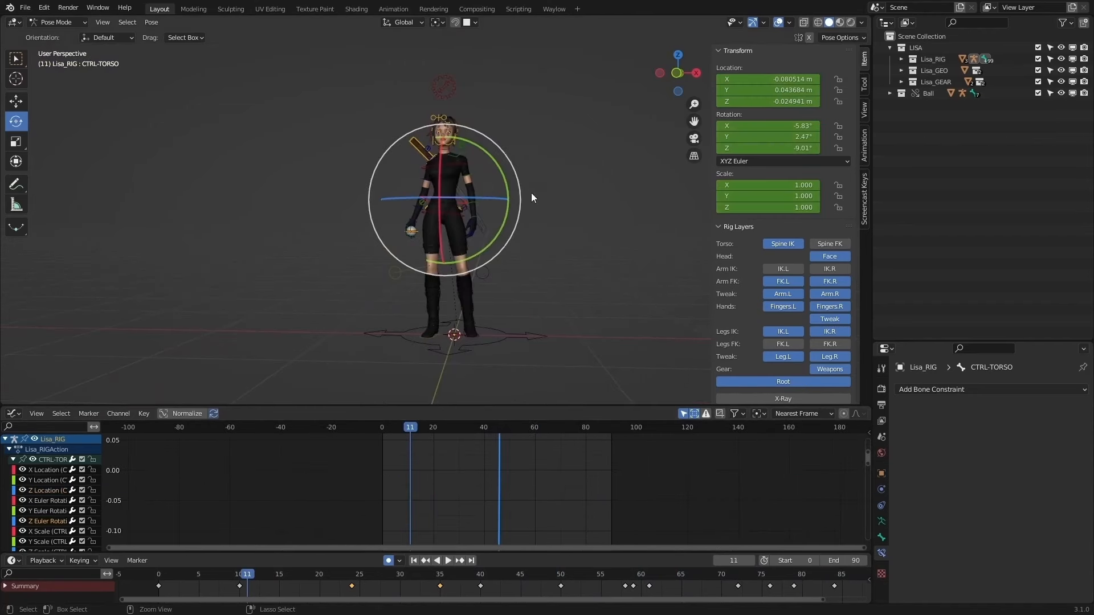
scroll(529, 182, "up", 2)
key("Home")
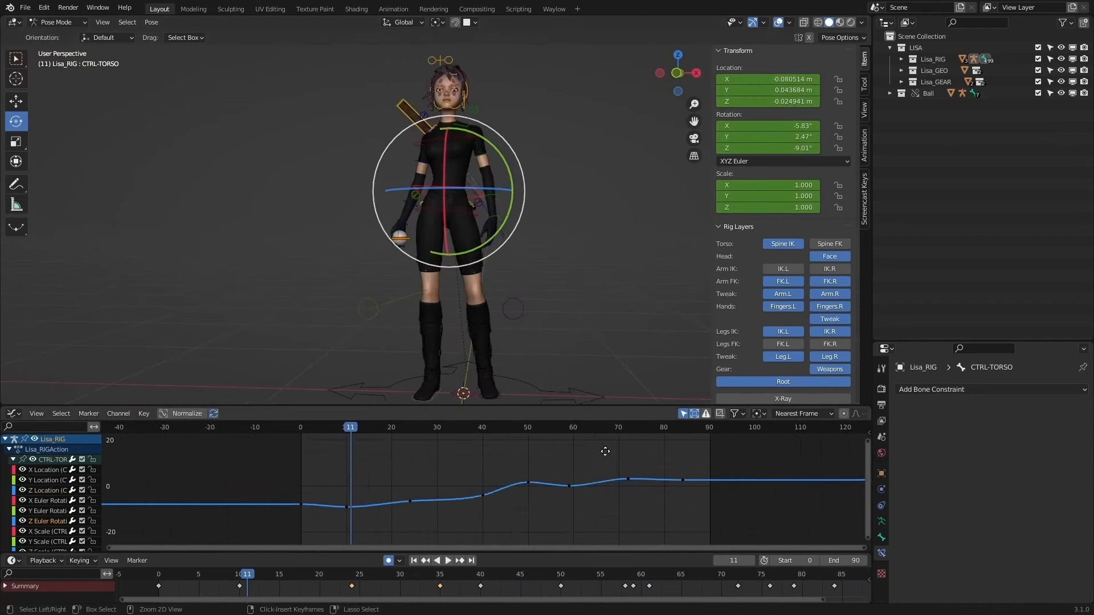
middle_click_drag(605, 452, 397, 447, "ctrl")
left_click_drag(423, 426, 509, 430)
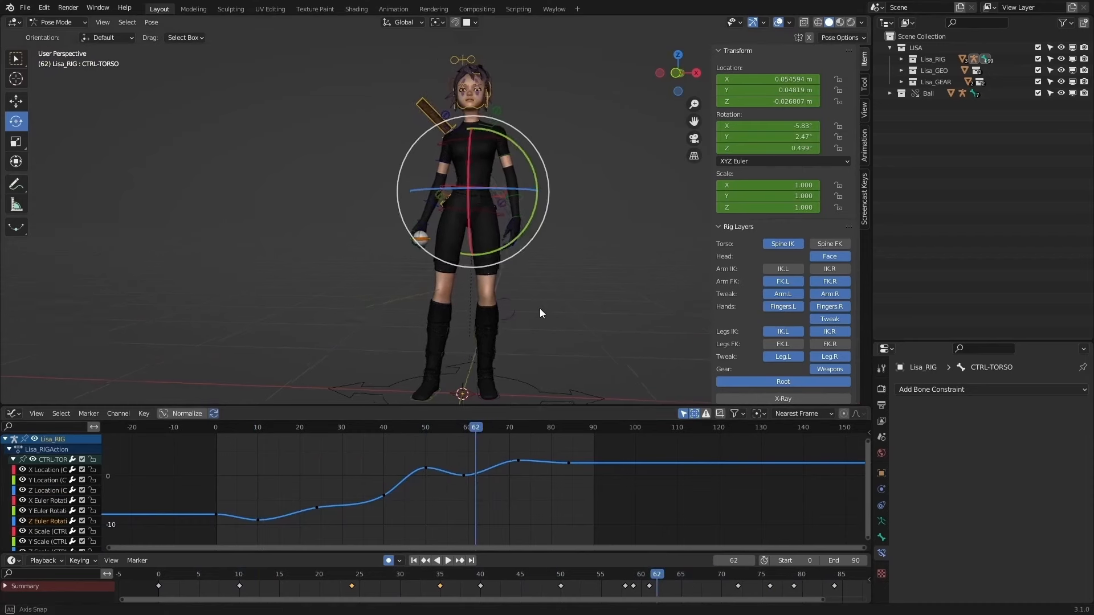
middle_click_drag(539, 309, 377, 326)
left_click_drag(471, 426, 387, 432)
left_click(448, 561)
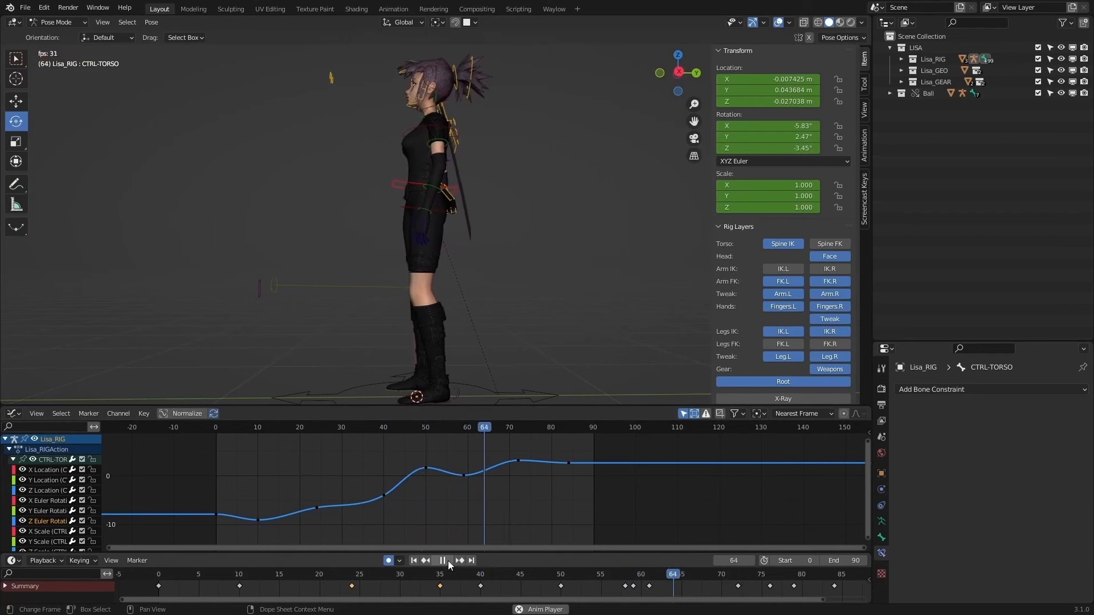
left_click(448, 561)
Step: Delay the torso's Z Euler Rotation keyframe at frame 59 by two frames and move the last two keyframes to frames 75 and 87
left_click_drag(531, 517, 462, 449)
key("g")
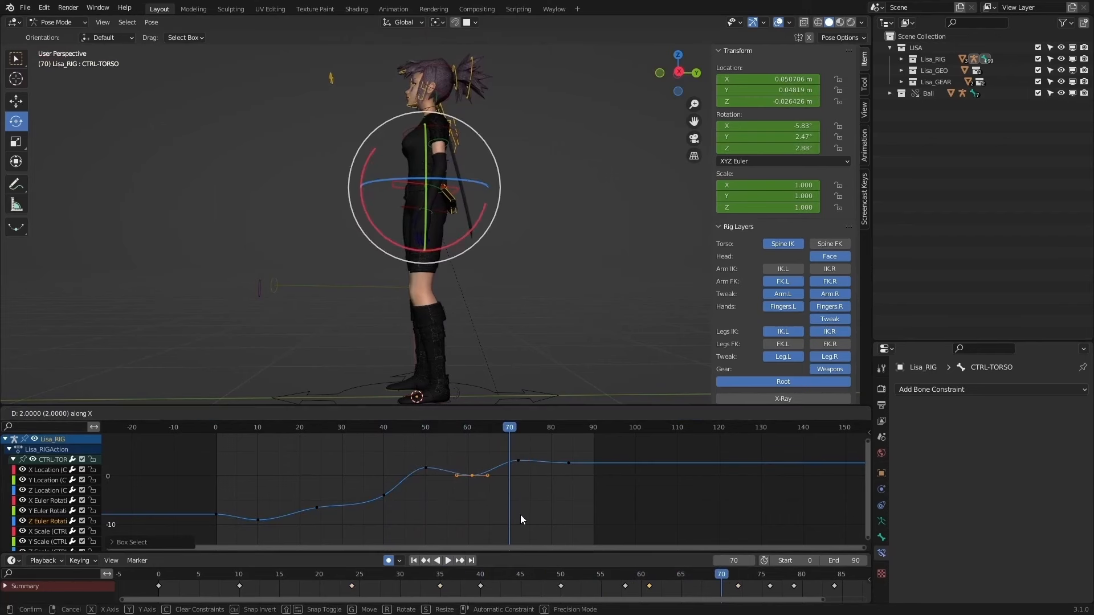
left_click(579, 463)
left_click(573, 494)
scroll(572, 495, "up", 3)
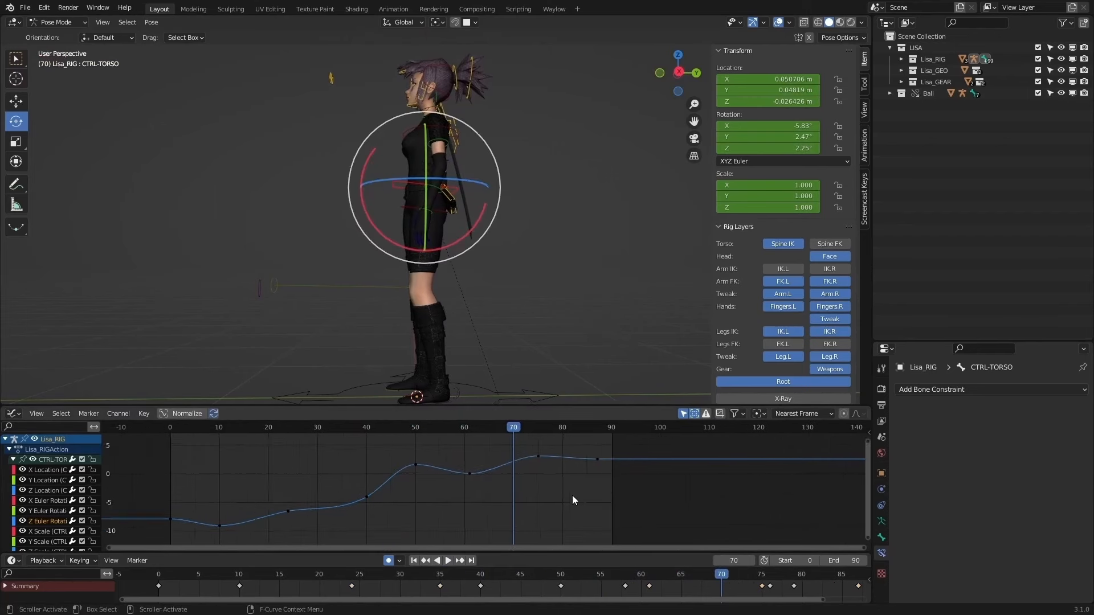
Step: Play back the retimed twist and slightly raise the torso's Z Euler Rotation keyframe at frame 61
left_click(325, 429)
left_click(448, 561)
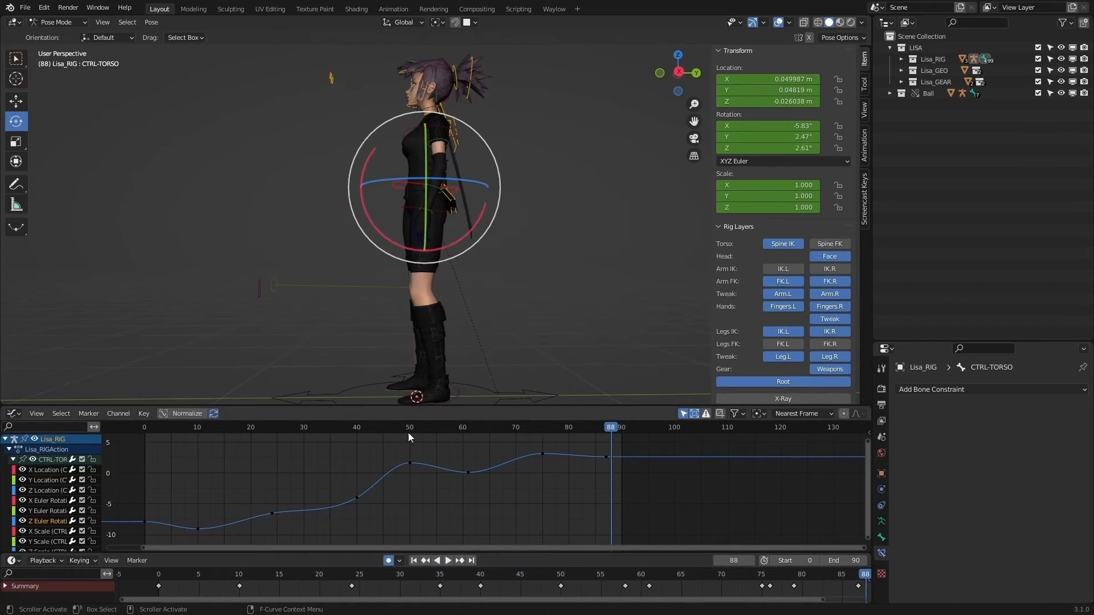
left_click_drag(394, 427, 470, 427)
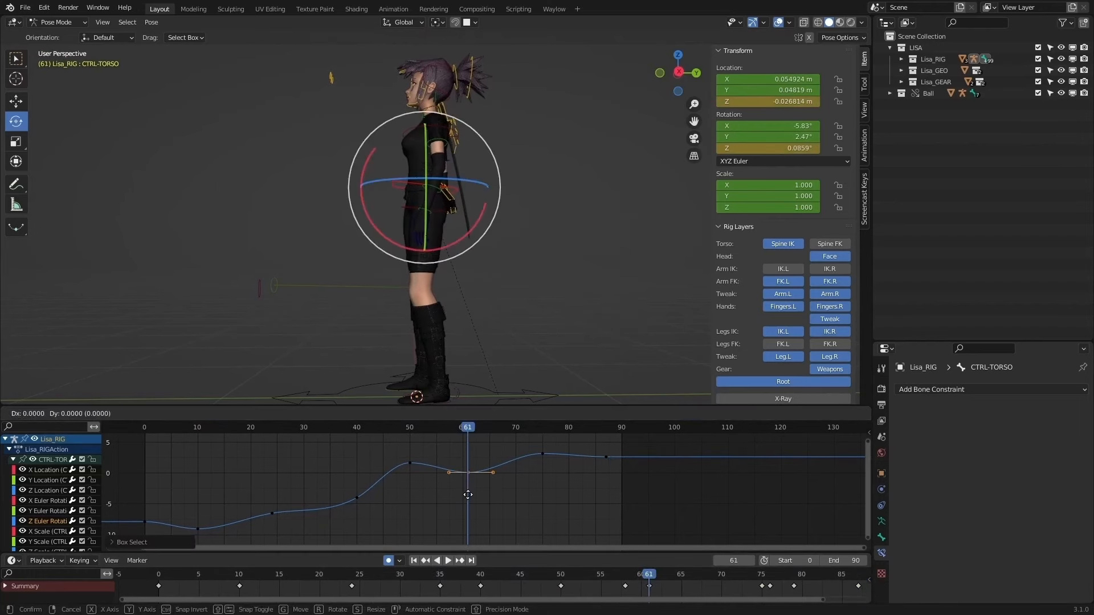
left_click_drag(468, 472, 468, 469)
Step: Raise the torso control's Z Euler Rotation keyframe at frame 40 in value only
mouse_move(358, 429)
left_mouse_down()
mouse_move(278, 429)
mouse_move(362, 442)
left_mouse_up()
left_click_drag(376, 510, 345, 481)
key("g")
key("y")
right_click(365, 484)
key("g")
key("y")
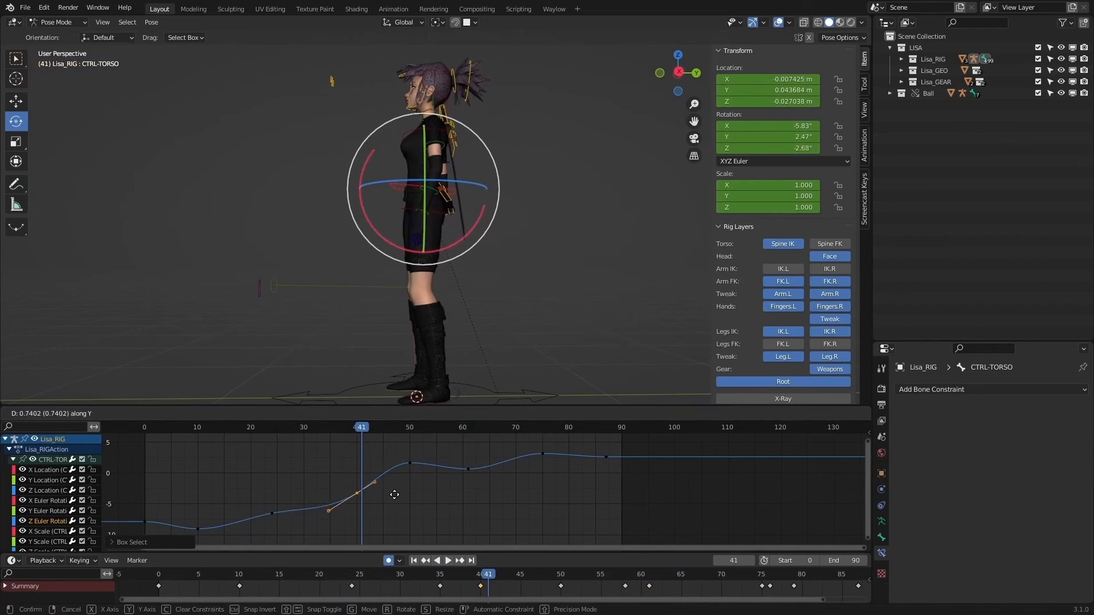
left_click(395, 491)
Step: Lower the torso control's Z Euler Rotation keyframe at frame 24 by about 0.65°
left_click_drag(293, 517, 259, 490)
key("g")
key("y")
right_click(296, 491)
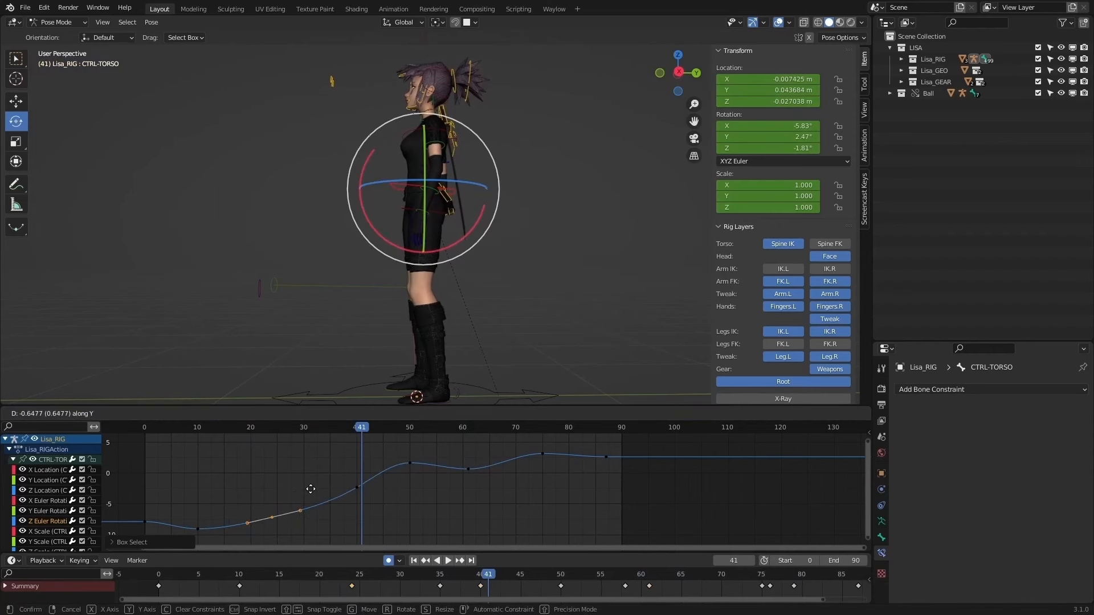
Step: Play the animation from the side and front to check the smoothed torso twist
left_click_drag(360, 428, 309, 429)
left_click(447, 561)
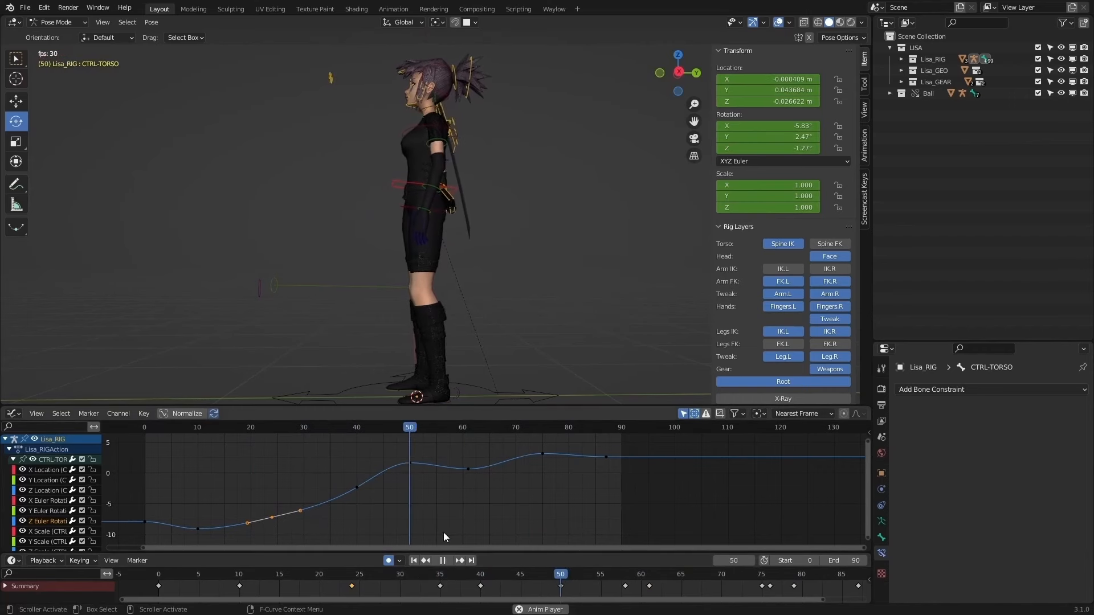
middle_click_drag(350, 255, 541, 261)
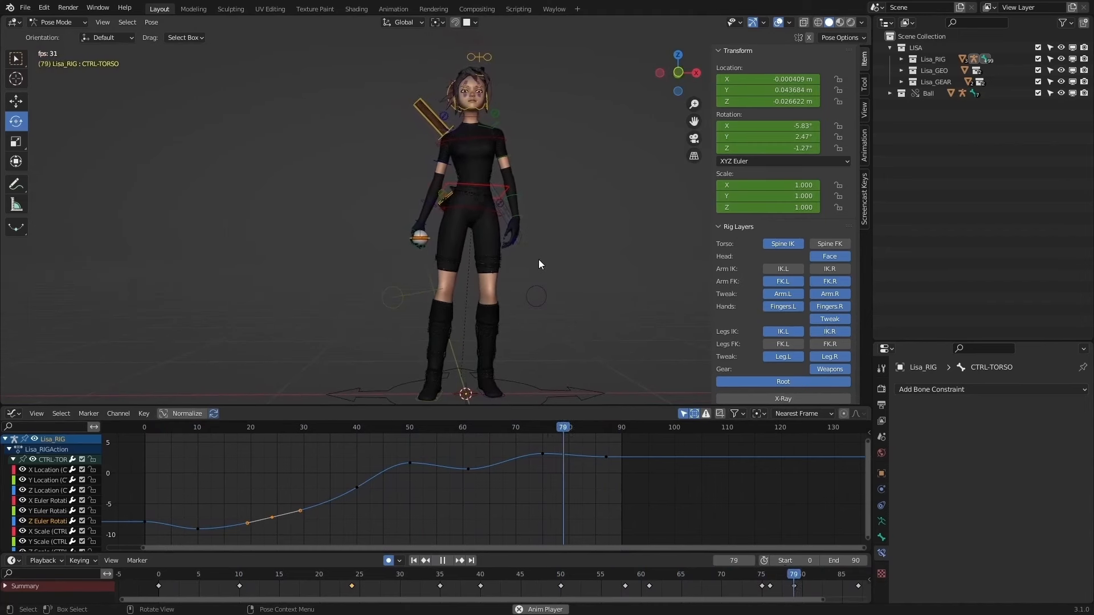
left_click(443, 562)
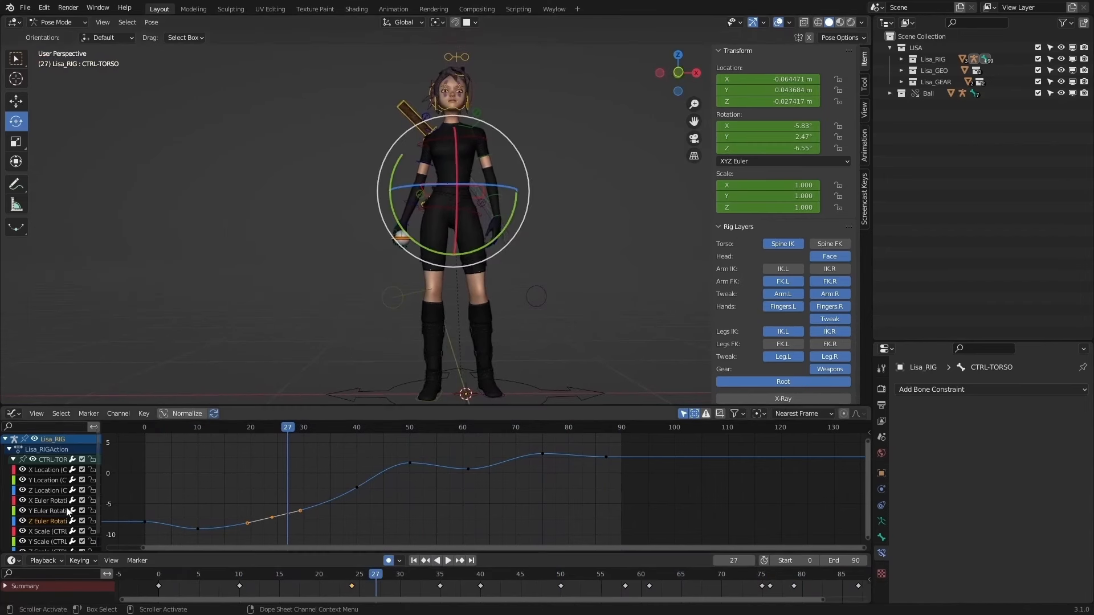
Step: Isolate the torso control's Y Location curve and select and frame its keyframes from frame 40 onward
left_click(53, 480)
left_click_drag(584, 501, 331, 452)
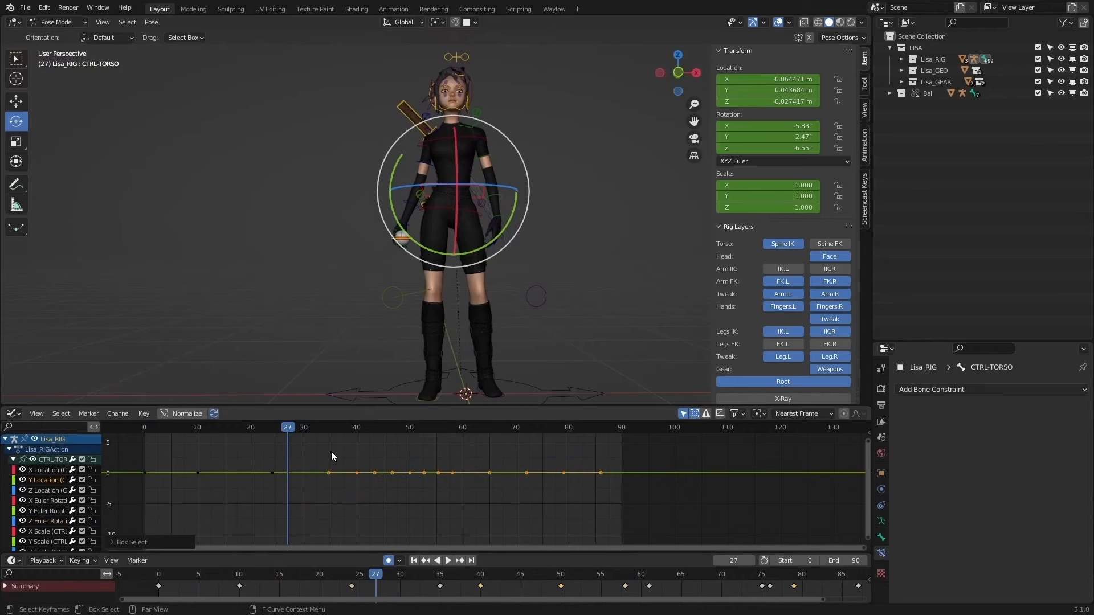
key("KP_Decimal")
scroll(457, 474, "down", 6)
scroll(457, 476, "down", 7)
Step: Scrub through the weight shift from the side to examine the torso's forward and backward position
left_click_drag(407, 426, 416, 426)
middle_click_drag(465, 335, 337, 334)
mouse_move(384, 433)
left_mouse_down()
mouse_move(327, 432)
mouse_move(397, 433)
left_mouse_up()
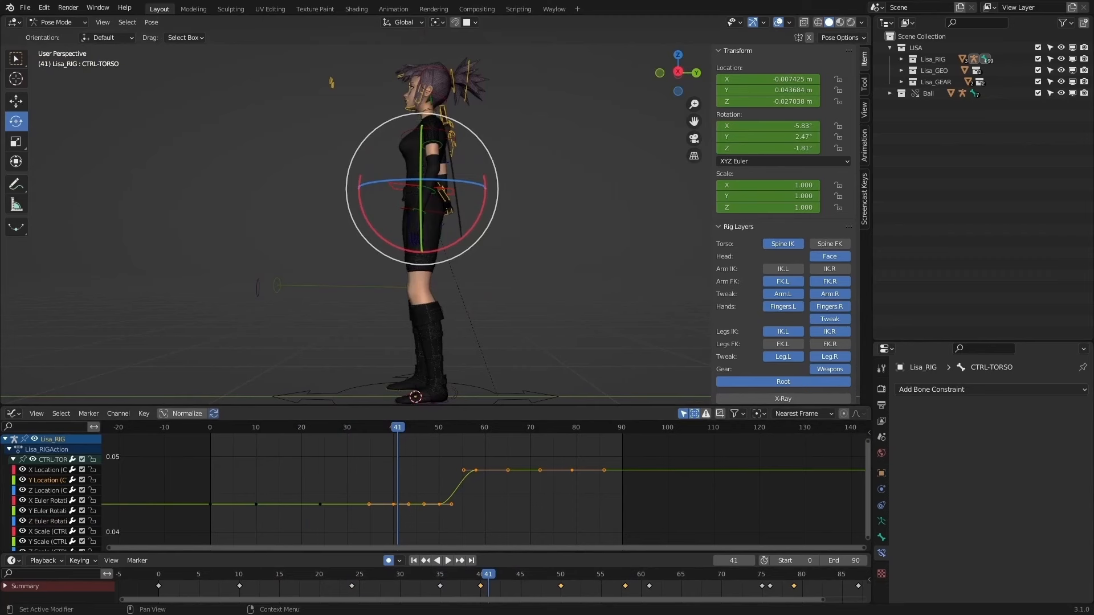
left_click_drag(206, 427, 361, 439)
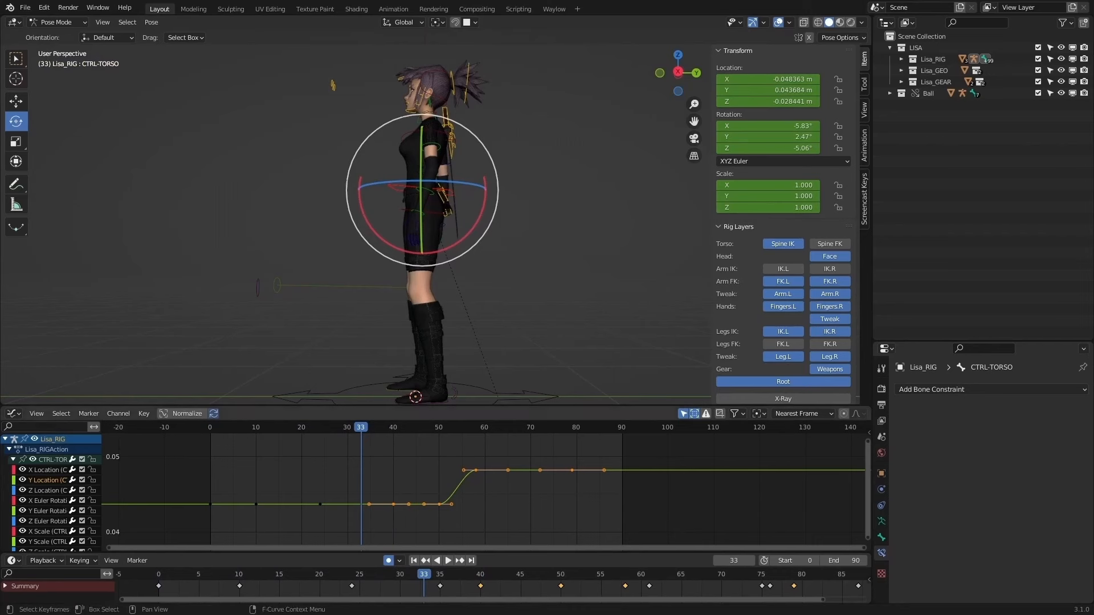
Step: Try retiming the torso control's Y Location keyframe at frame 40 to frame 36 and shifting its value up and down
left_click_drag(380, 515, 405, 476)
key("g")
key("y")
right_click(348, 514)
key("g")
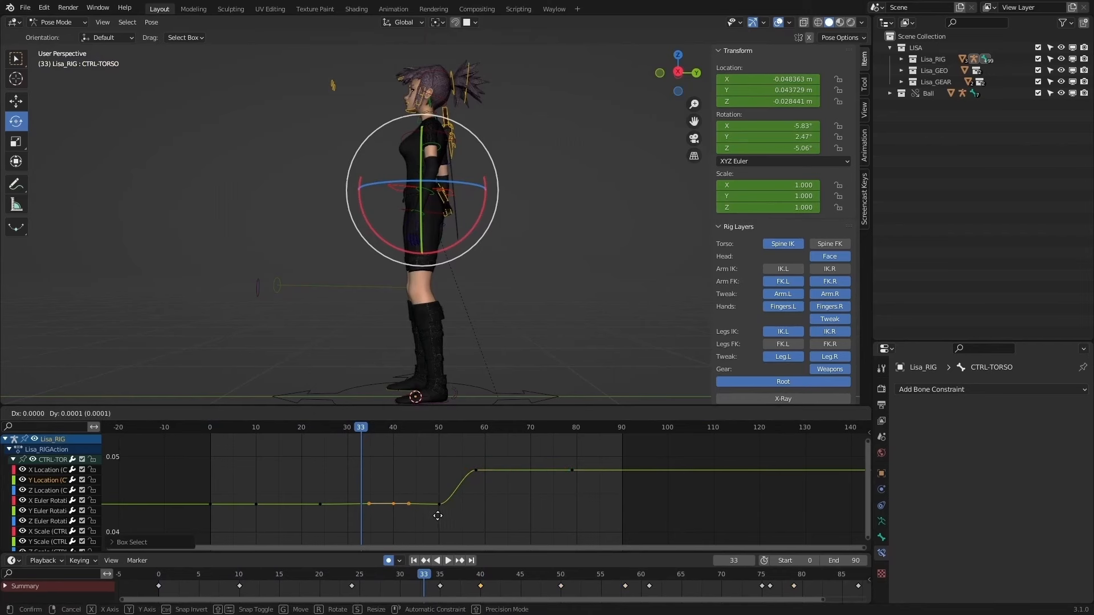
key("x")
left_click(418, 518)
key("g")
key("y")
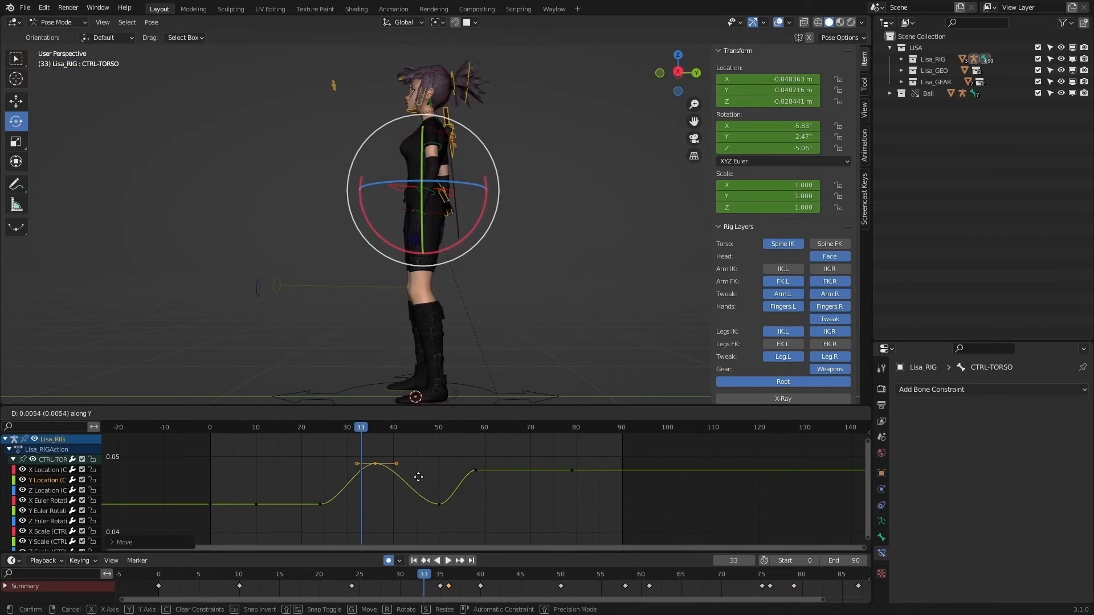
left_click(412, 422)
key("g")
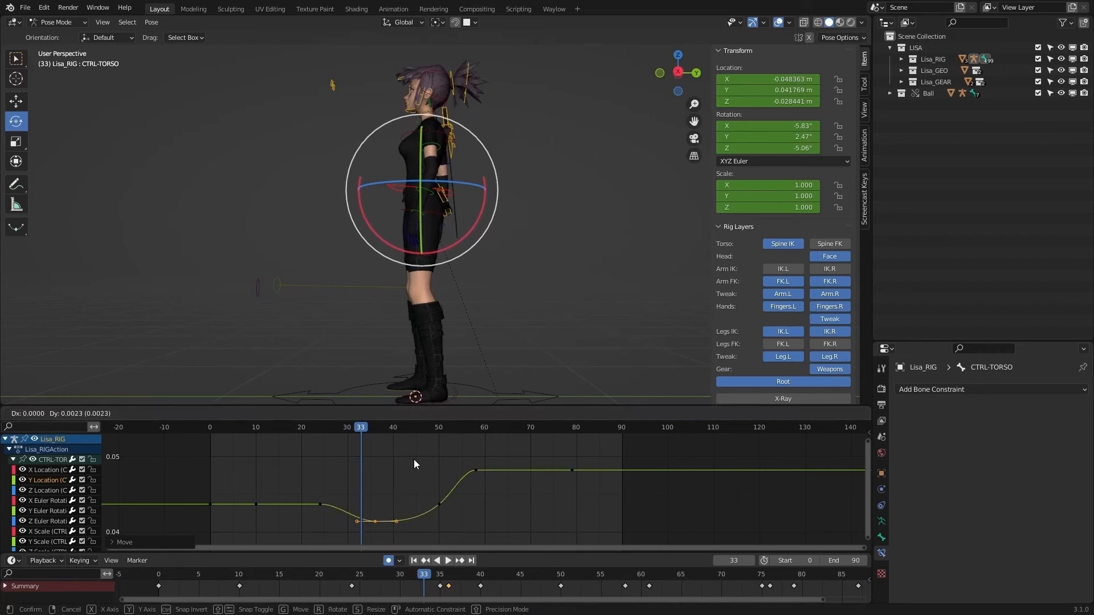
right_click(414, 459)
key("ctrl+z")
key("g")
key("y")
right_click(412, 461)
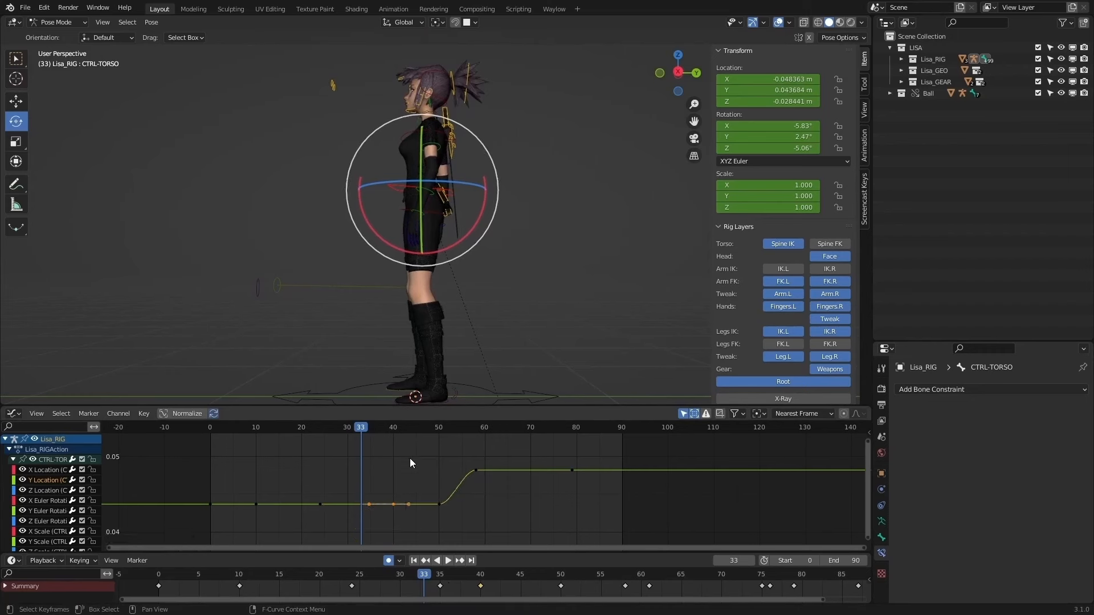
Step: Move the torso control's Y Location keyframe from frame 40 to frame 35 and lower it to about 0.037 m
key("g")
key("x")
left_click(390, 458)
key("g")
key("y")
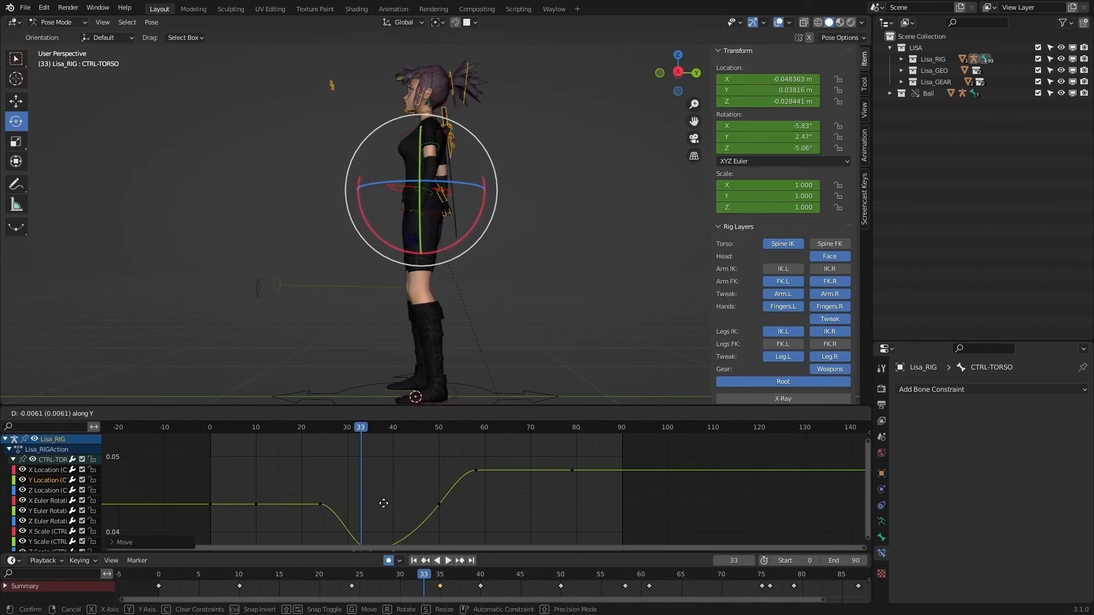
left_click(382, 511)
Step: Lower the torso control's Y Location keyframe at frame 24 by about 0.0037 m
left_click_drag(345, 481, 308, 520)
key("g")
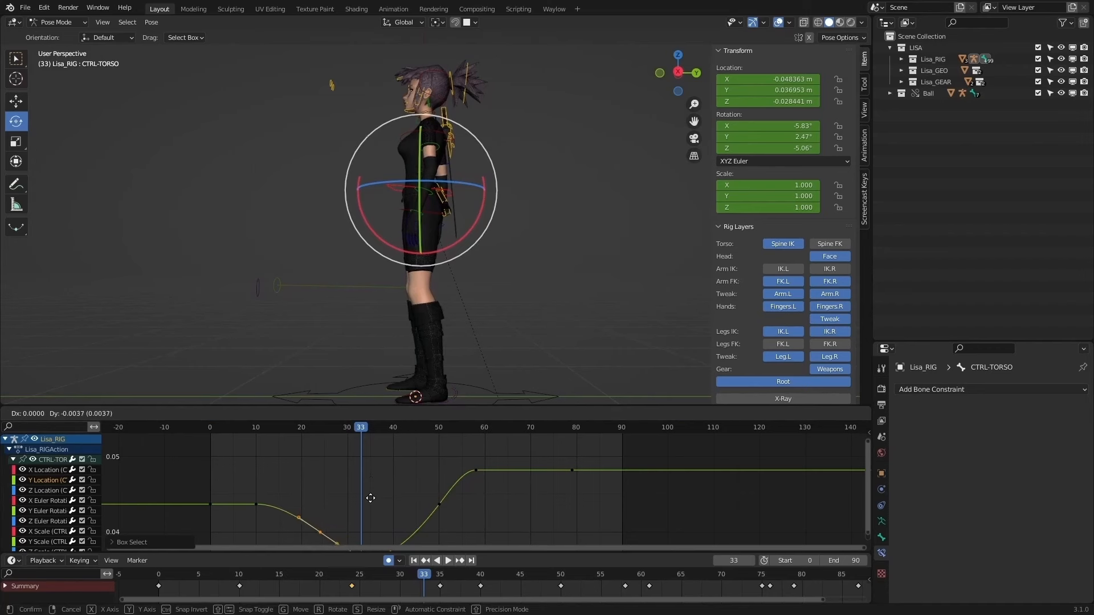
left_click(369, 499)
Step: Raise the torso control's Y Location keyframe at frame 10 by about 0.001 m and move it to frame 13
middle_click_drag(312, 492, 337, 460)
left_click_drag(322, 457, 269, 483)
key("x")
right_click(426, 456)
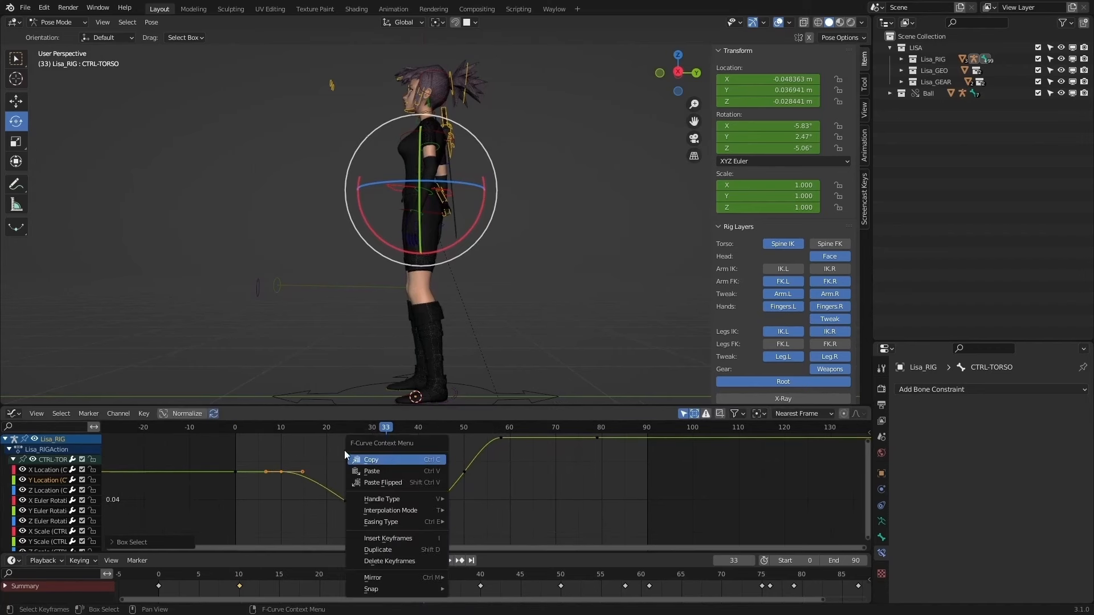
left_click_drag(237, 428, 277, 429)
key("g")
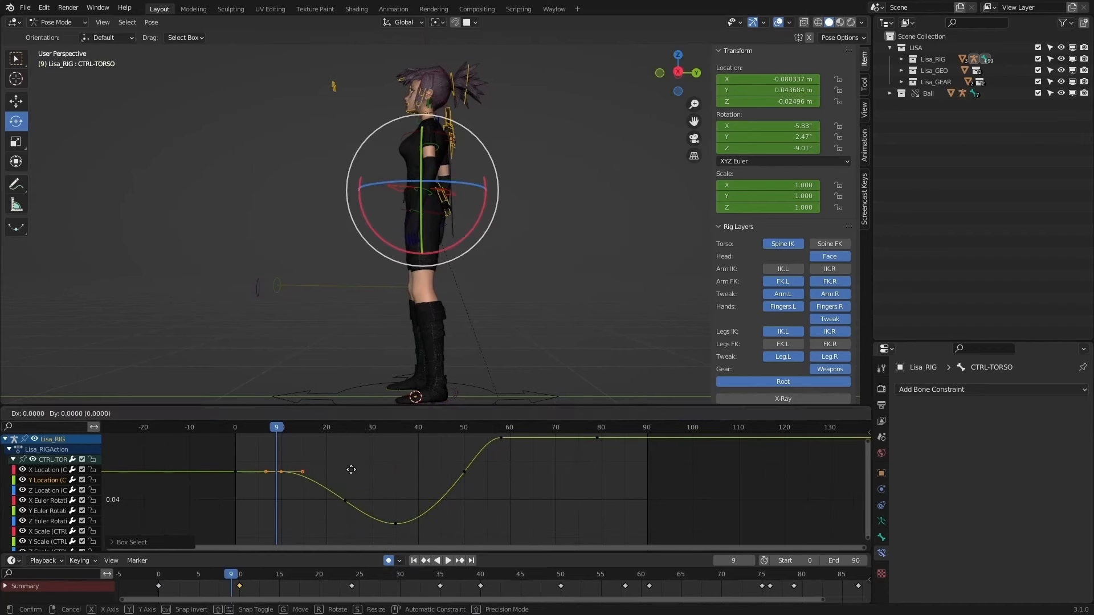
key("y")
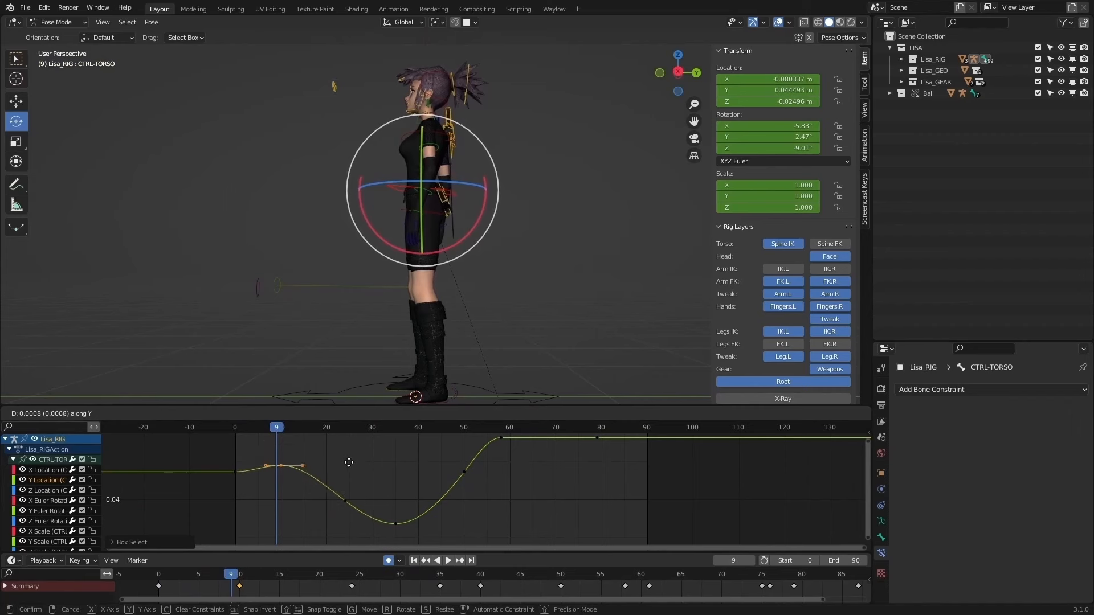
left_click(351, 462)
left_click_drag(277, 431, 308, 430)
key("g")
key("x")
left_click(325, 476)
Step: Scrub through the weight shift in side view to check the torso's new forward and backward motion
left_click_drag(333, 428, 361, 436)
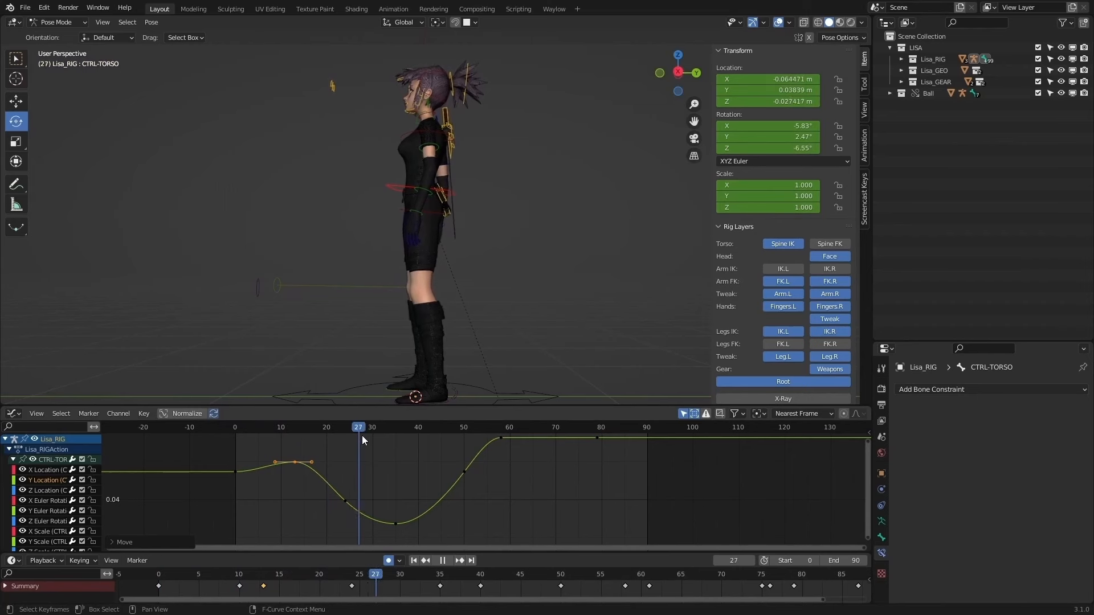
left_click_drag(494, 456, 524, 455)
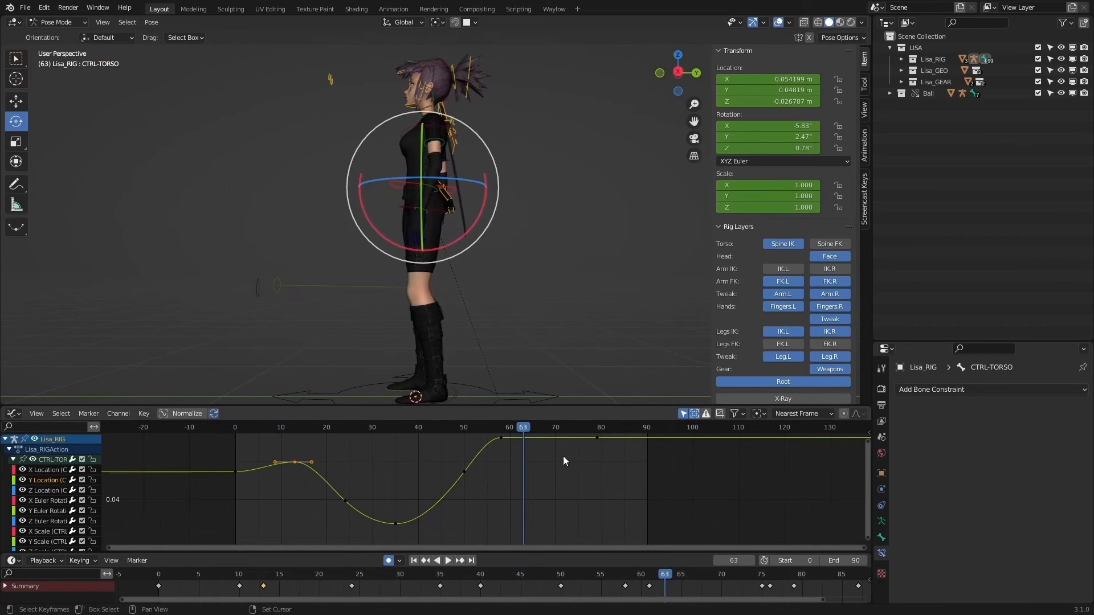
middle_click_drag(563, 456, 493, 480)
left_click_drag(346, 429, 343, 428)
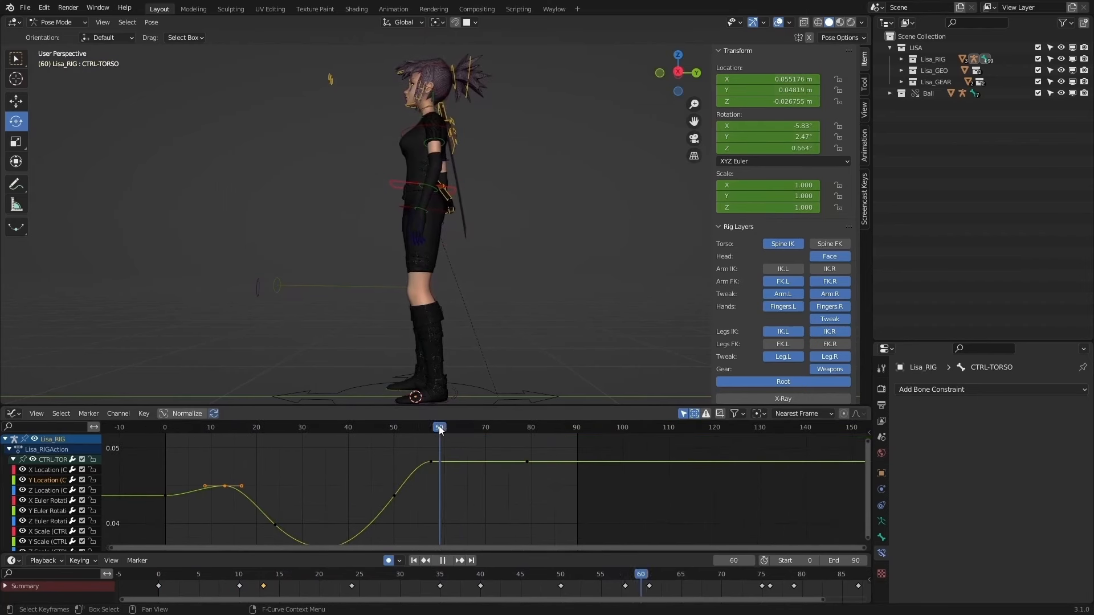
Step: Insert a torso Y Location keyframe at frame 90
left_click_drag(439, 426, 532, 426)
right_click(483, 486)
left_click(483, 486)
left_click_drag(460, 435, 472, 437)
Step: Move the torso control's Y Location keyframe from frame 79 to frame 68 and raise it by about 0.001 m
left_click_drag(512, 449, 533, 477)
key("g")
key("x")
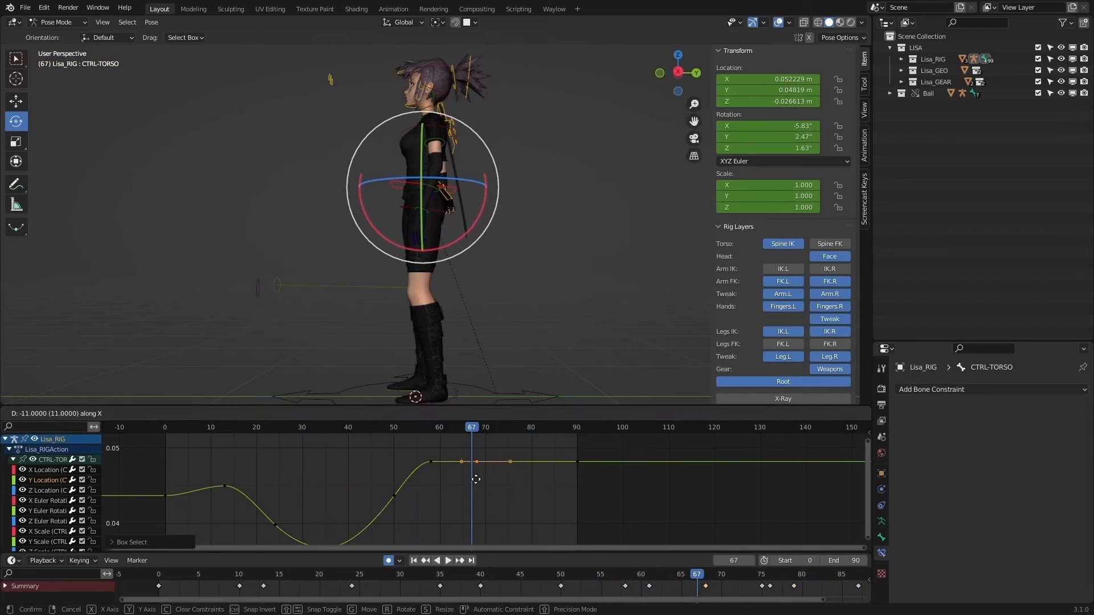
left_click(477, 482)
key("g")
key("y")
key("y")
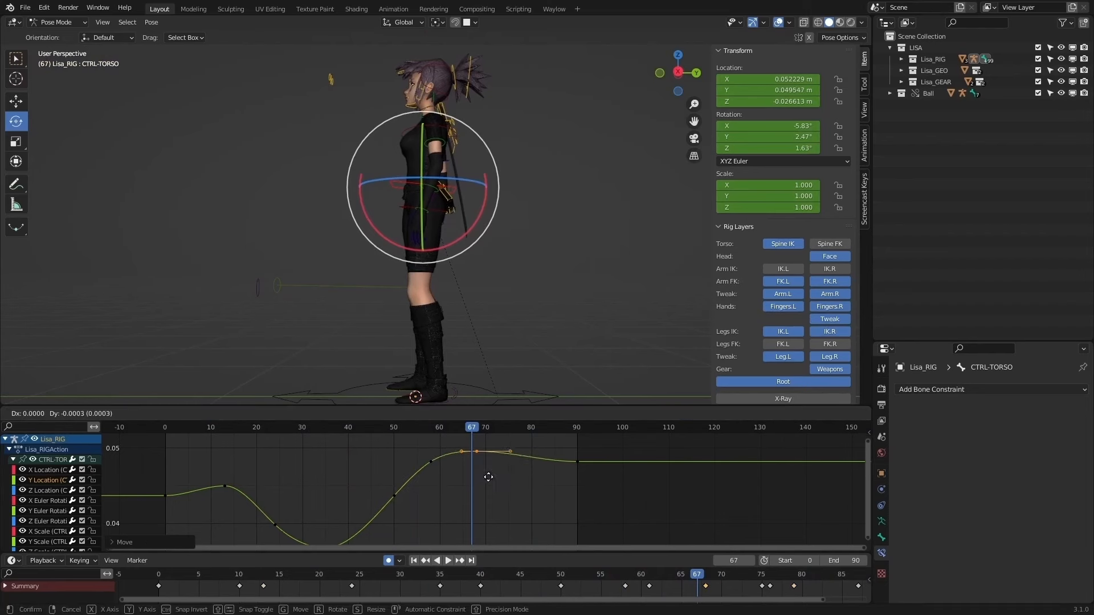
left_click(483, 473)
Step: Play the animation from frame 0 in side and front views to review the torso's revised Y Location motion
left_click_drag(464, 425, 165, 428)
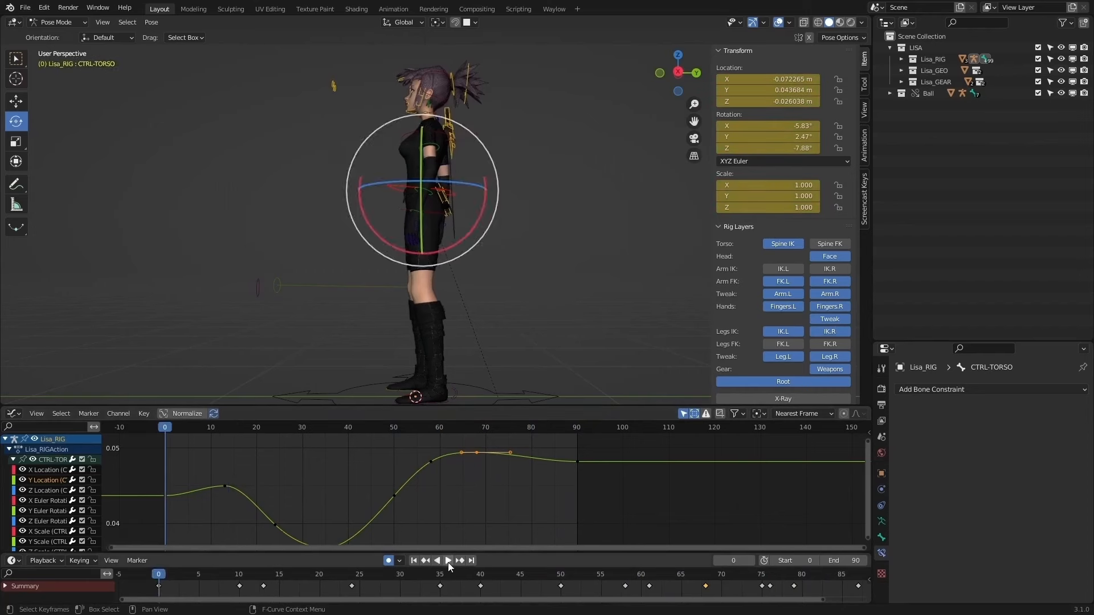
left_click(442, 561)
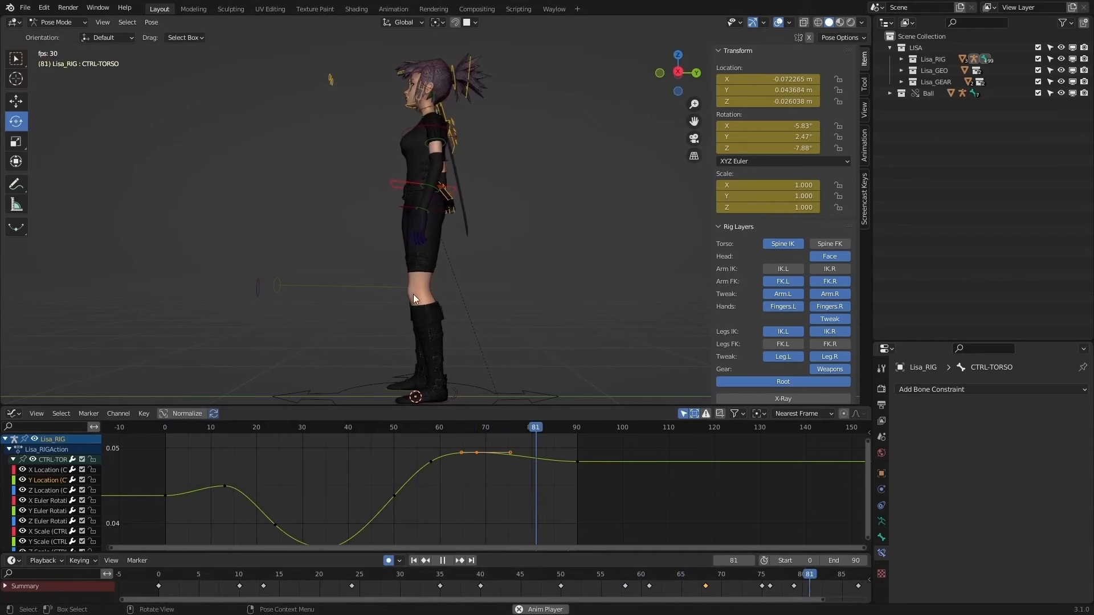
middle_click_drag(413, 295, 567, 291)
scroll(556, 291, "up", 3)
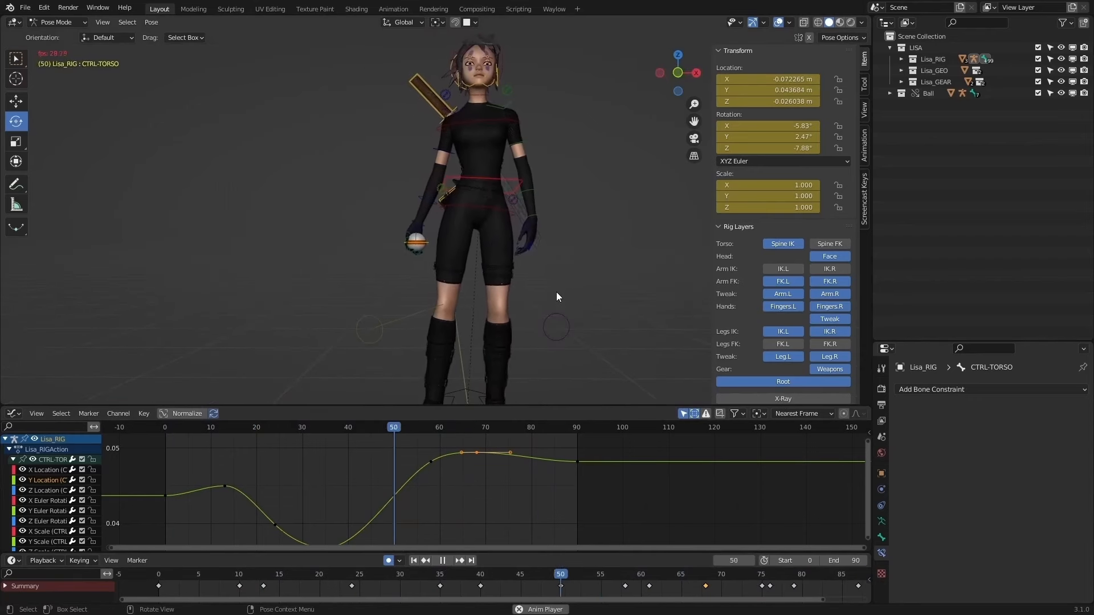
left_click(448, 560)
Step: Isolate the torso control's Z Euler Rotation curve and frame its keyframes from frame 50 onward
left_click(63, 520)
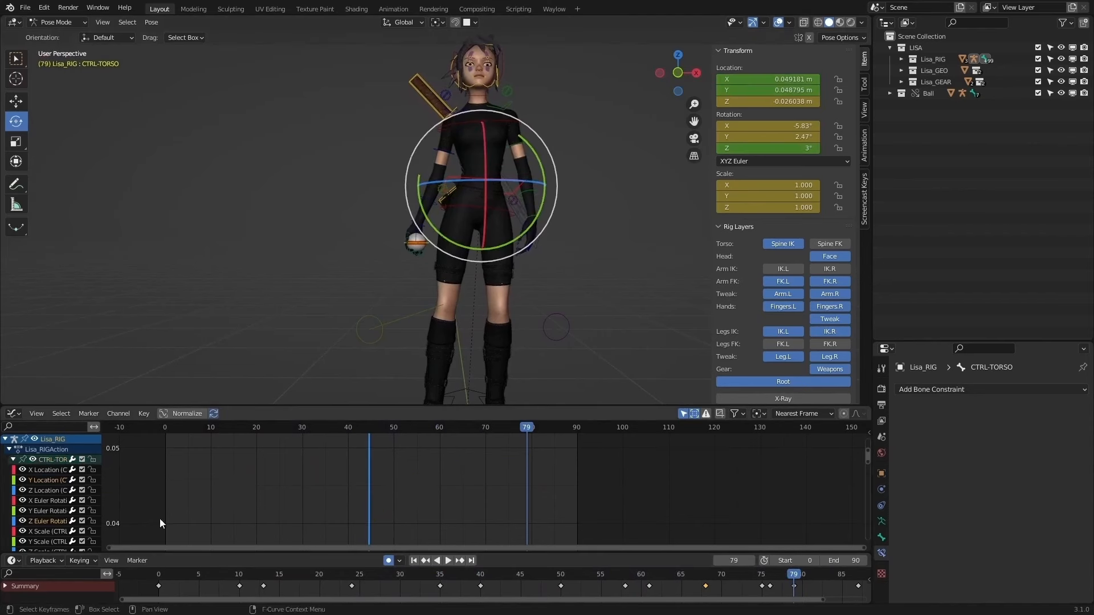
scroll(539, 492, "down", 2)
key("Home")
left_click_drag(586, 509, 387, 418)
key("KP_Decimal")
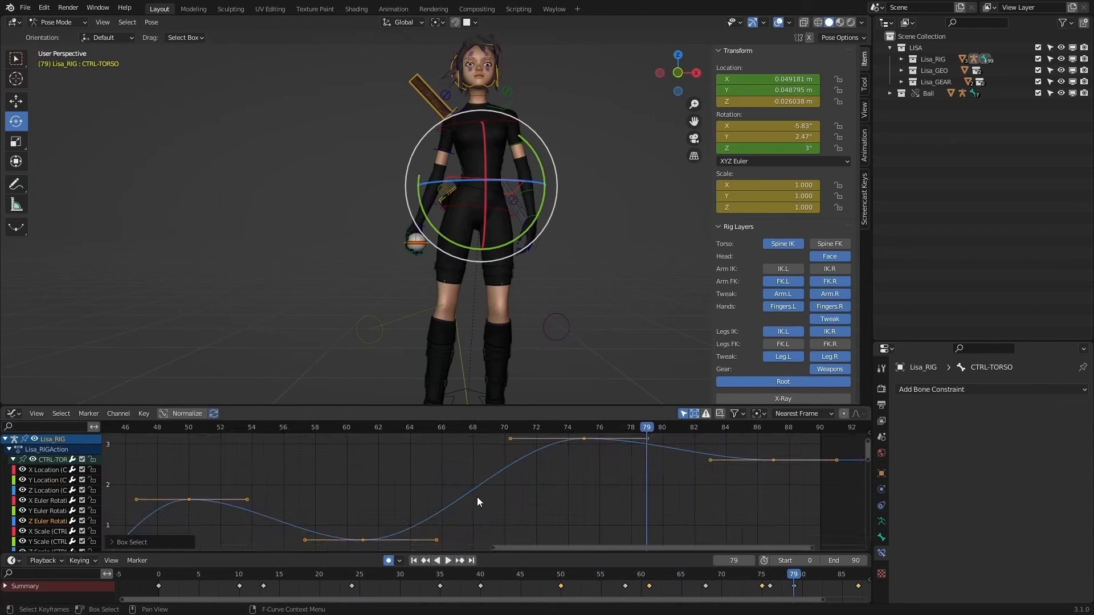
Step: Scrub through the final part of the weight shift from the front to examine the torso's Z rotation
scroll(477, 497, "down", 7)
left_click(221, 425)
key("space")
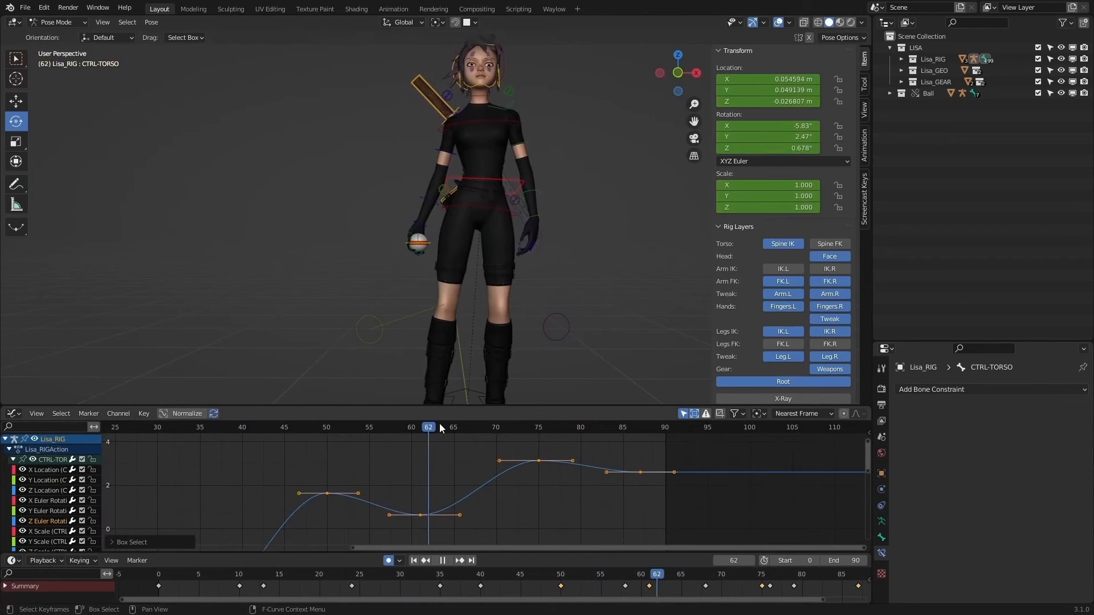
key("space")
Step: Raise the torso control's Z Euler Rotation keyframes at frames 50 and 61 together by about 0.8°
left_click(586, 504)
left_click_drag(488, 472, 256, 523)
key("g")
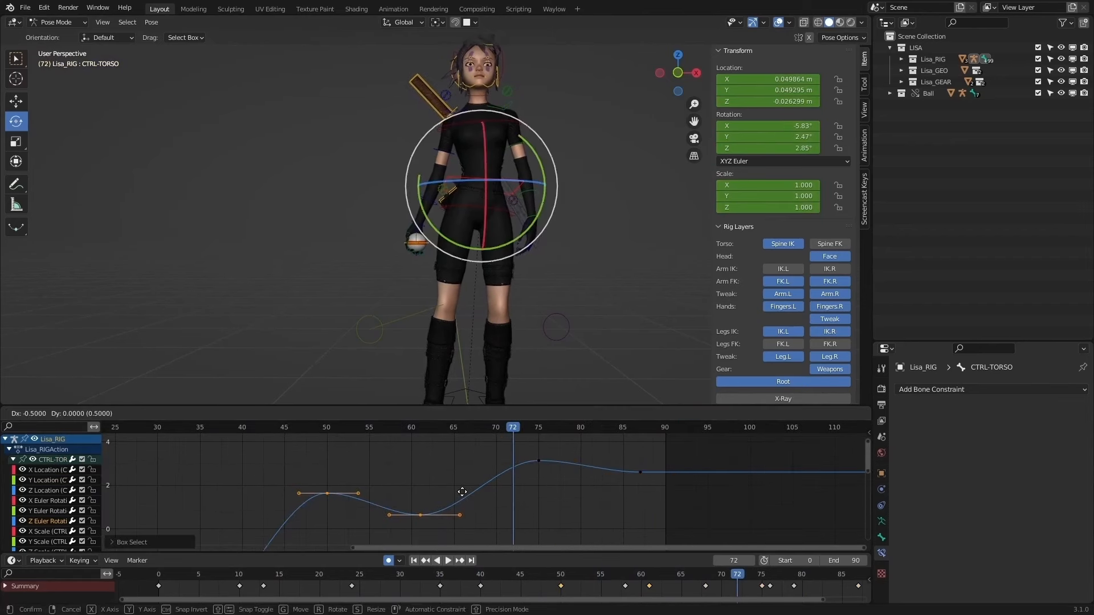
key("y")
left_click(460, 462)
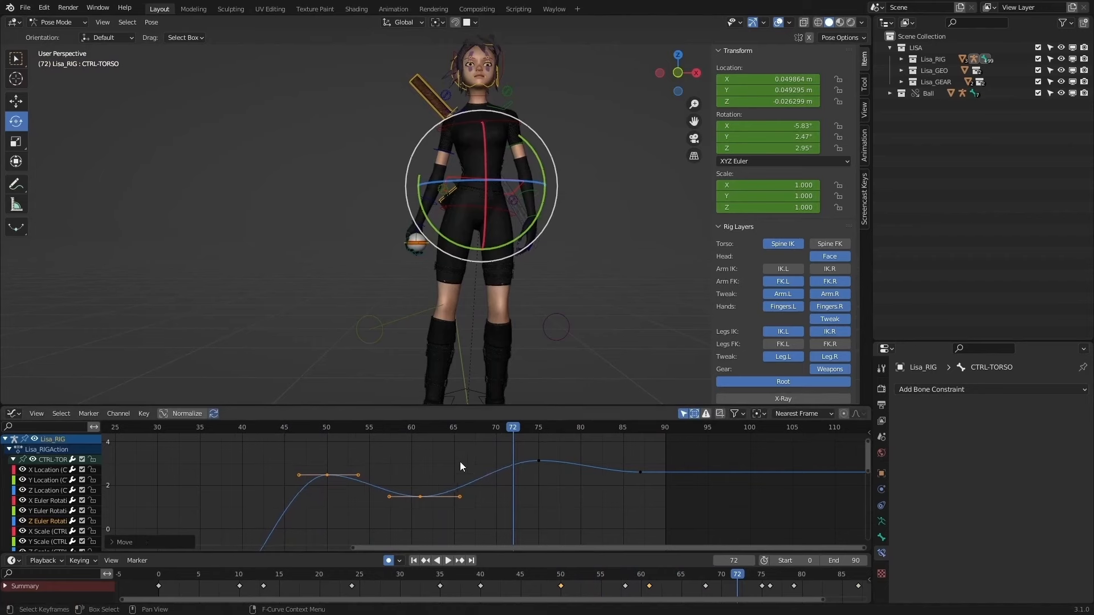
Step: Frame the whole Z rotation curve and play the animation from the front and side to check the torso twist
key("Home")
left_click_drag(445, 427, 345, 427)
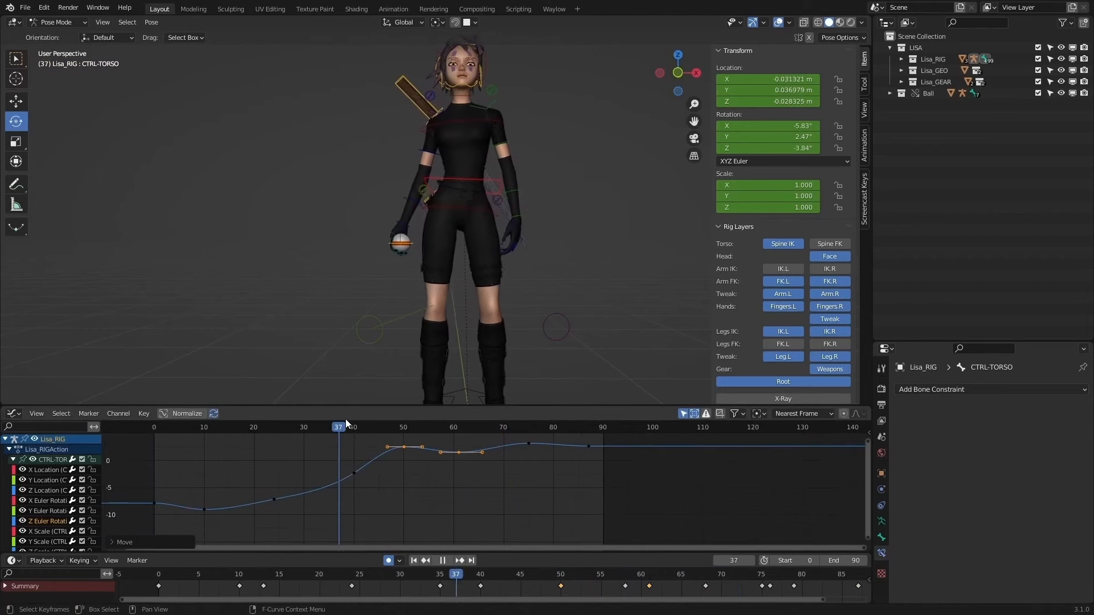
key("space")
key("space")
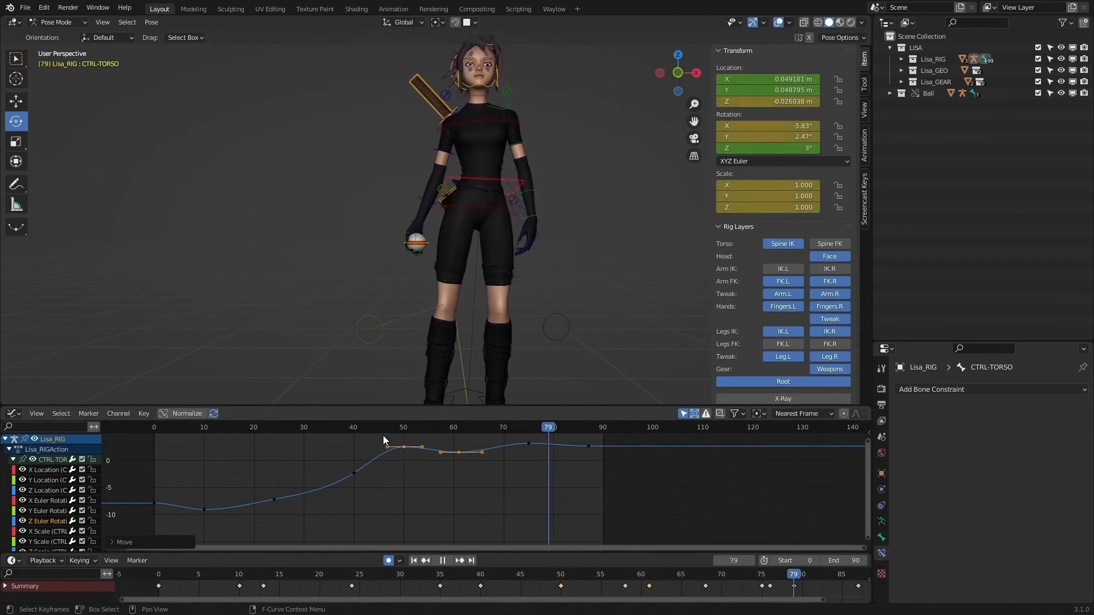
key("shift+Left")
key("space")
key("KP_3")
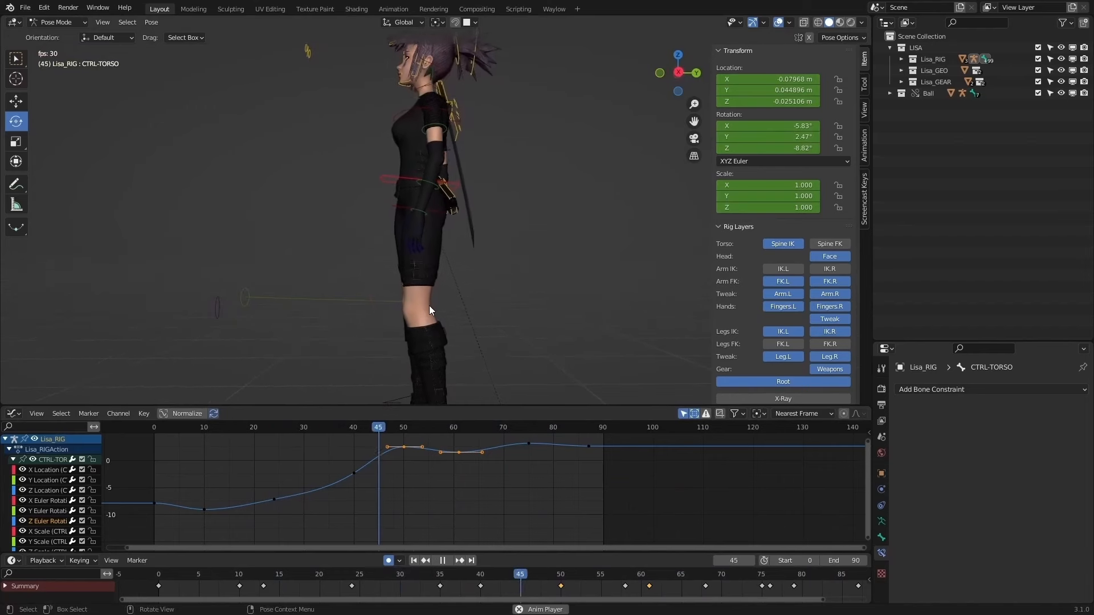
Step: Move the torso control's last Z Euler Rotation keyframe to frame 89
left_click(589, 446)
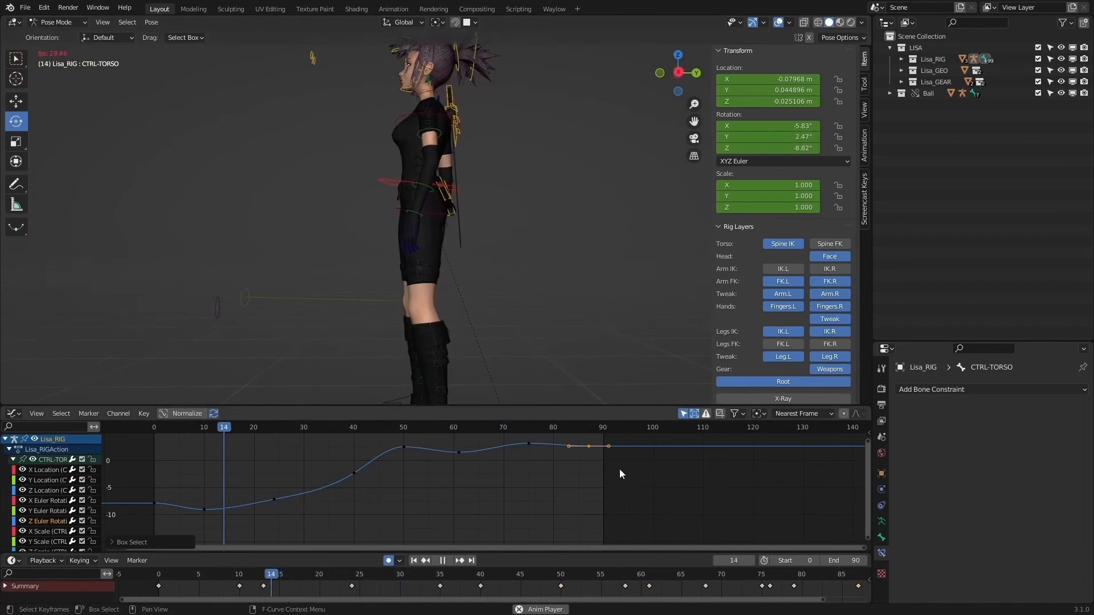
key("g")
left_click(627, 470)
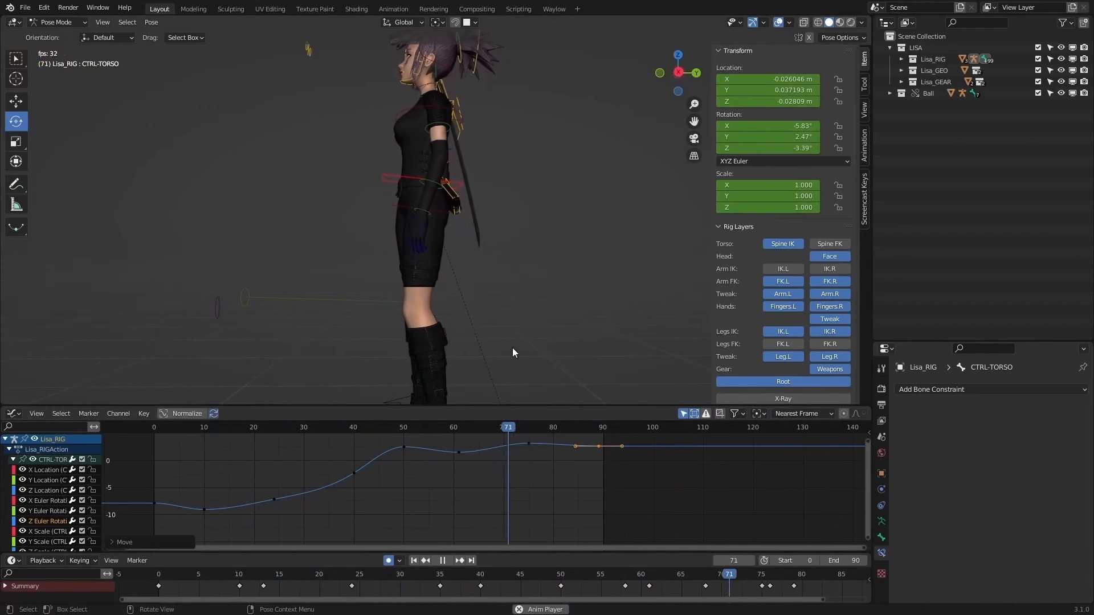
Step: Play the animation in front view to review the overall weight shift
key("KP_1")
scroll(559, 293, "up", 2)
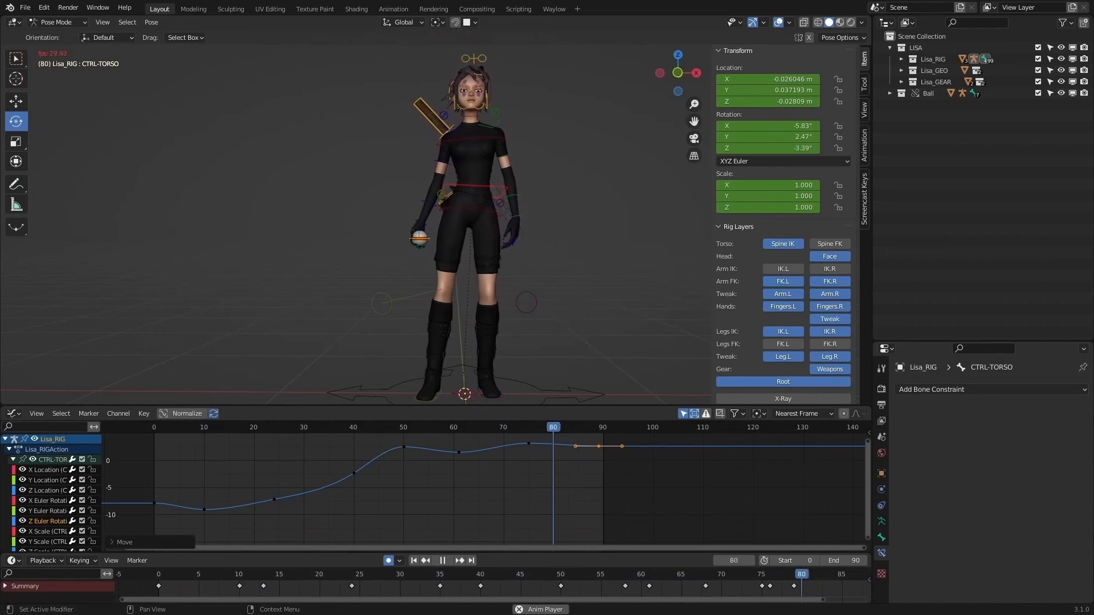
key("space")
Step: Select the hips control, expand its animation channels, and isolate its Y Euler Rotation curve
left_click(459, 210)
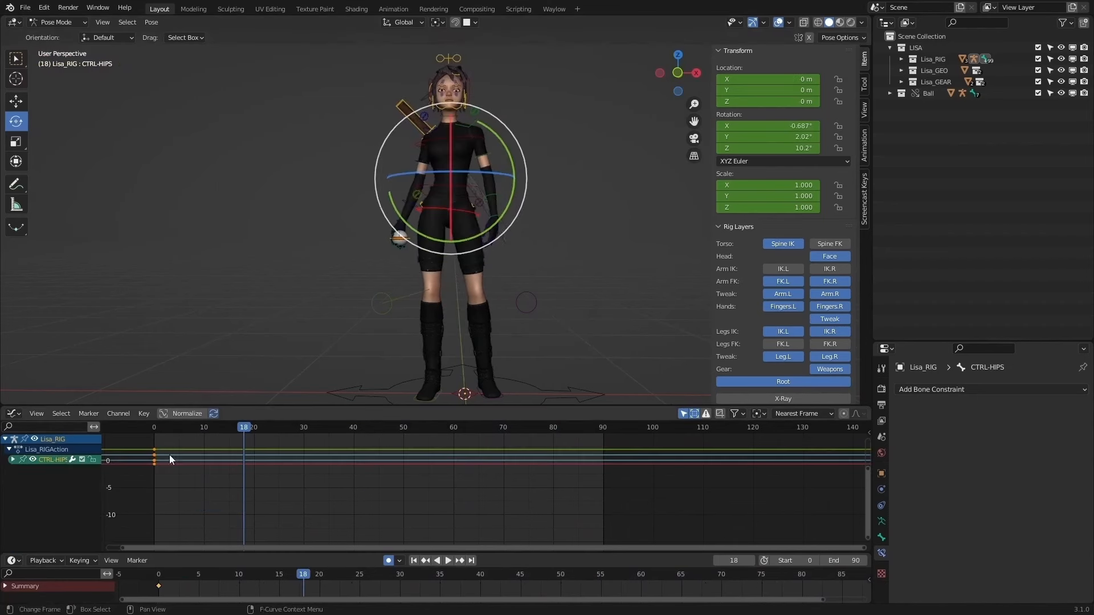
left_click(13, 460)
scroll(60, 512, "down", 2)
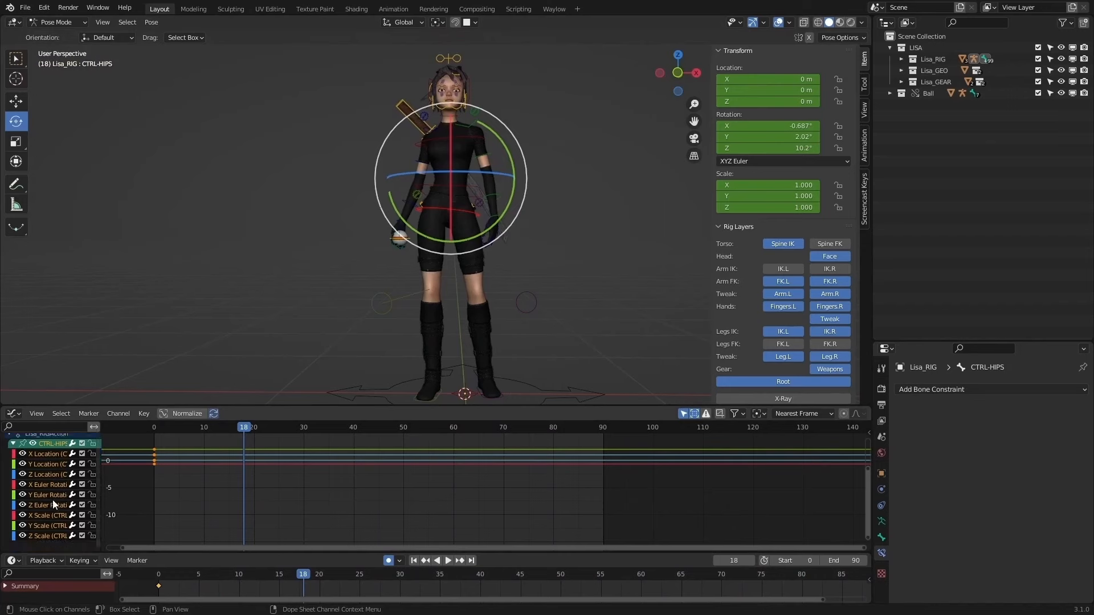
key("r")
left_click(493, 263)
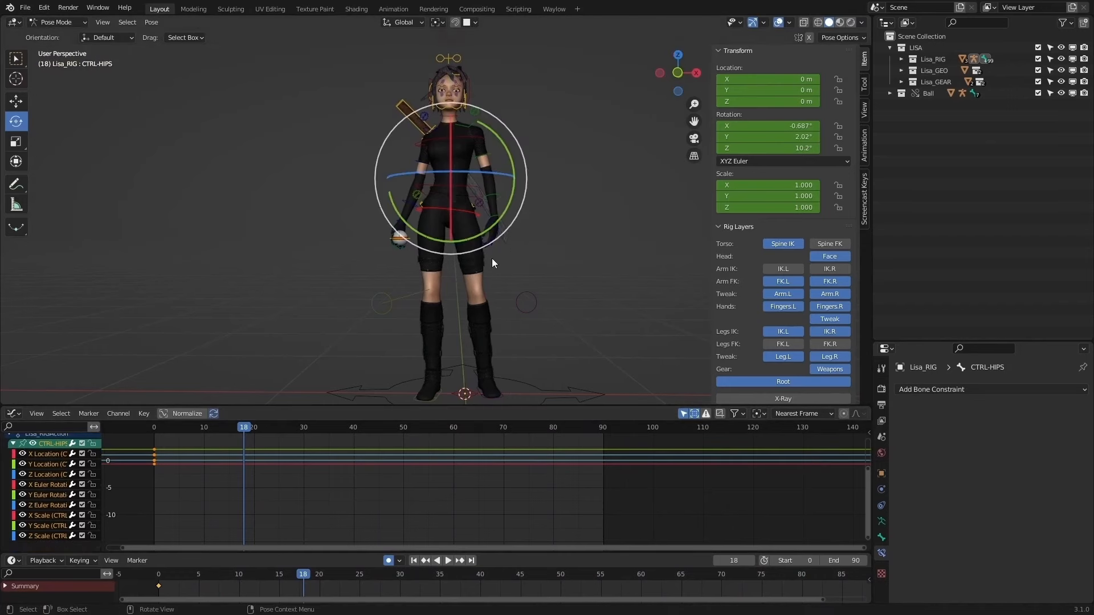
left_click(42, 494)
scroll(365, 484, "down", 5)
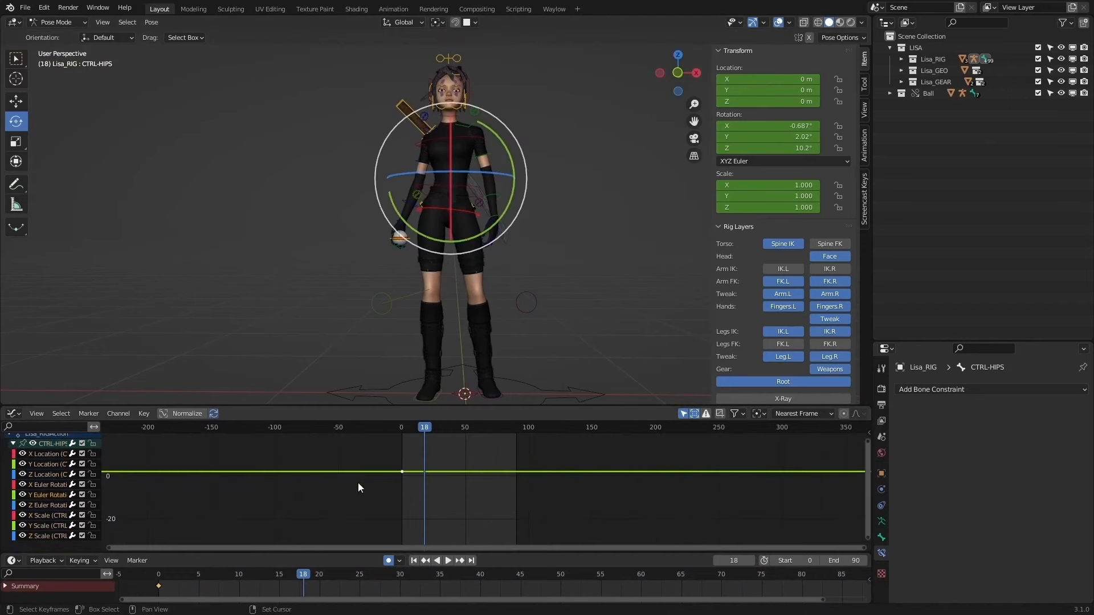
Step: Insert a keyframe at frame 18 on only the hips control's selected Y Euler Rotation channel
scroll(442, 502, "up", 2)
key("i")
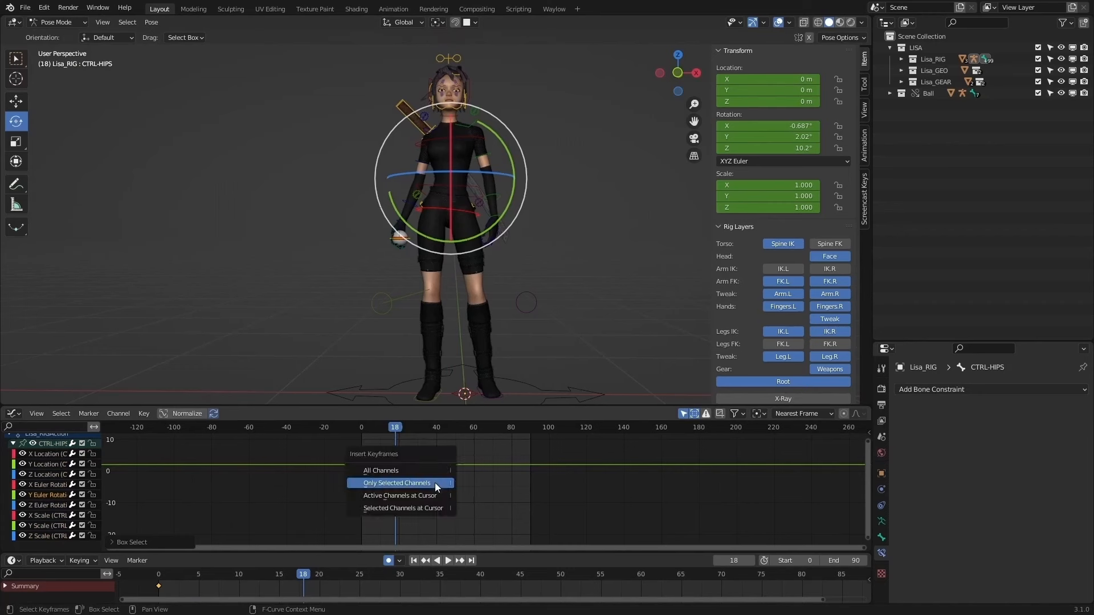
left_click(435, 482)
scroll(460, 479, "up", 3)
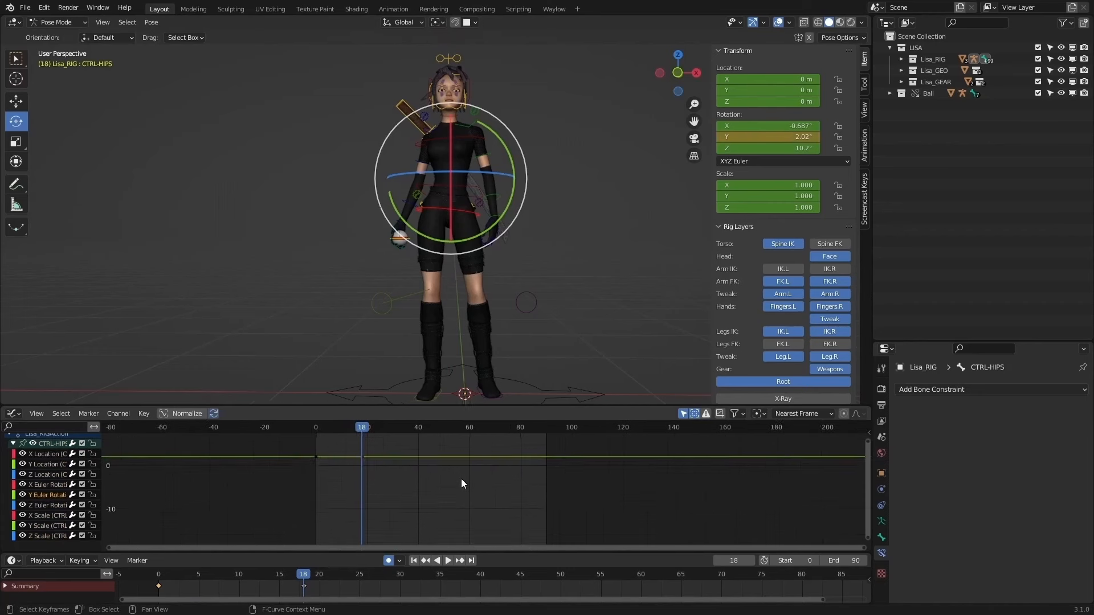
Step: Insert a keyframe at frame 72 on only the hips control's selected Y Euler Rotation channel
left_click_drag(358, 434, 503, 430)
left_click(516, 461)
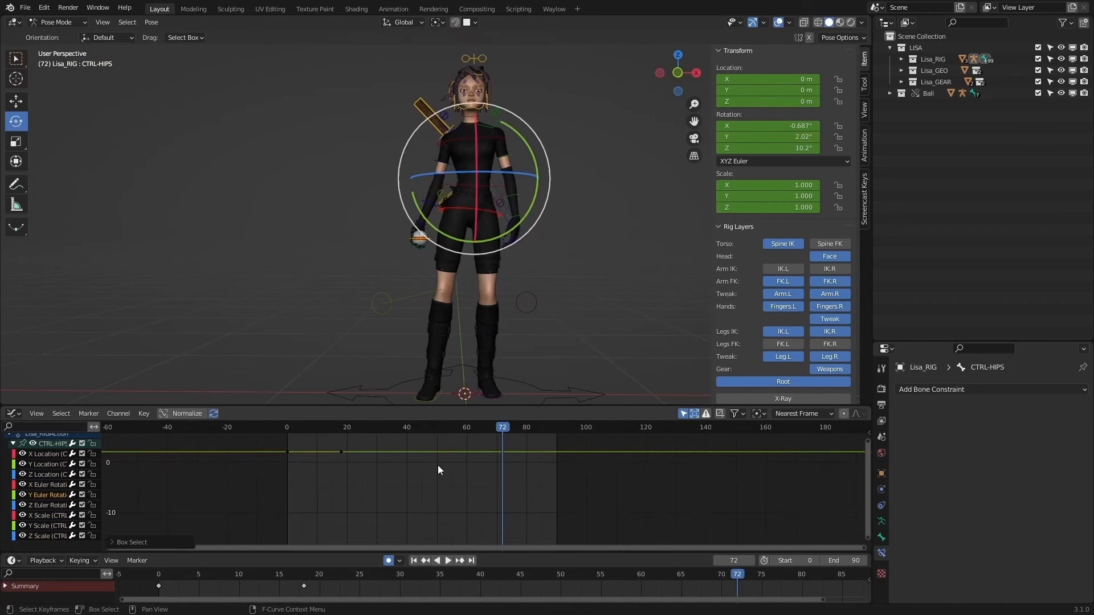
key("i")
left_click(470, 460)
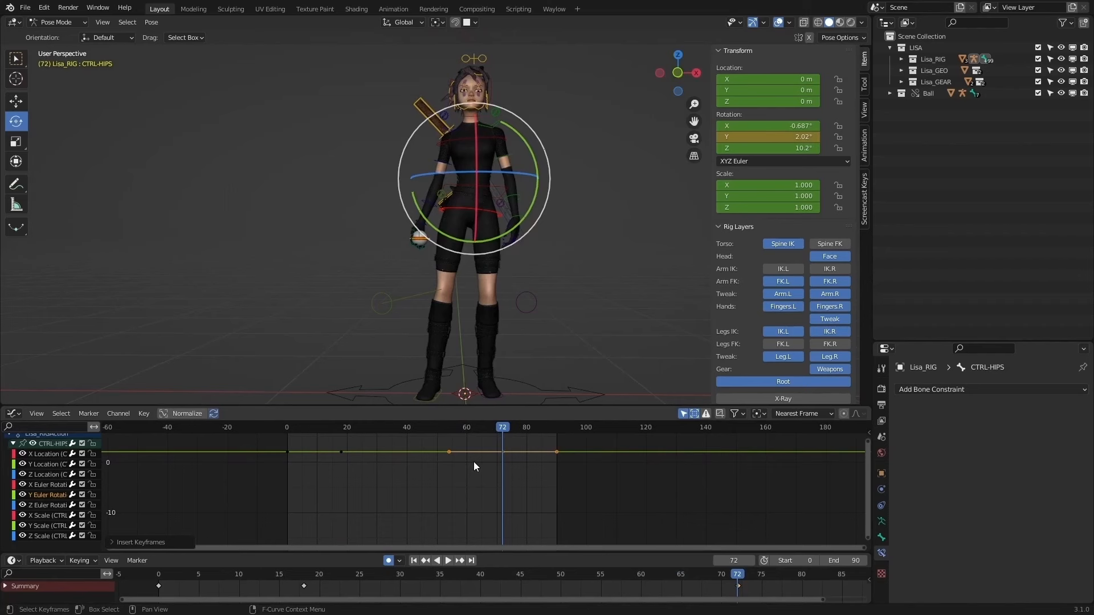
key("ctrl+z")
key("i")
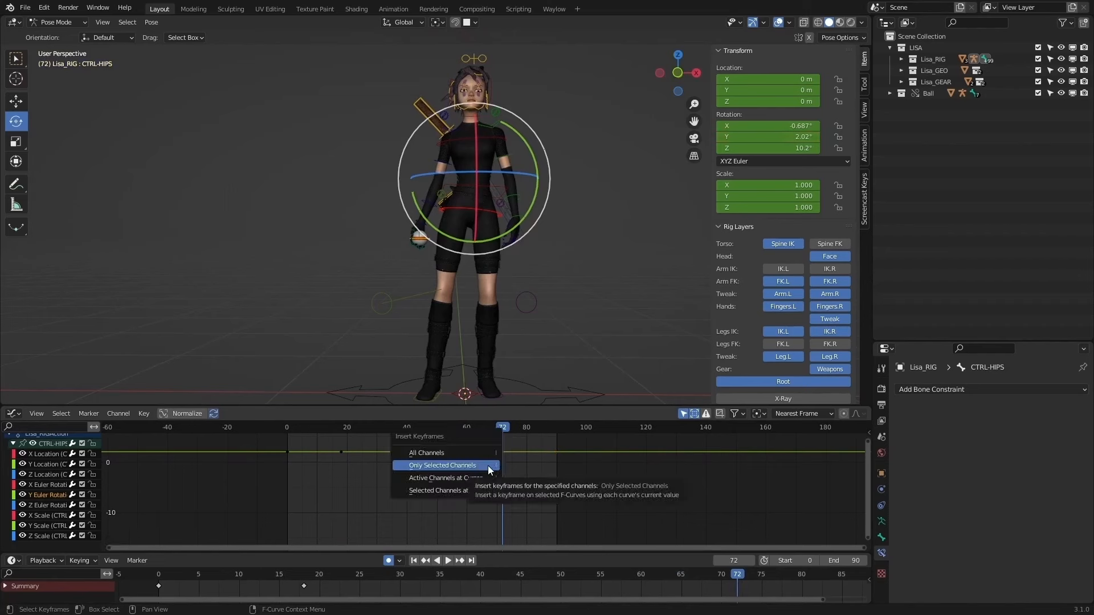
left_click_drag(548, 468, 482, 442)
key("i")
left_click(515, 471)
left_click(459, 482)
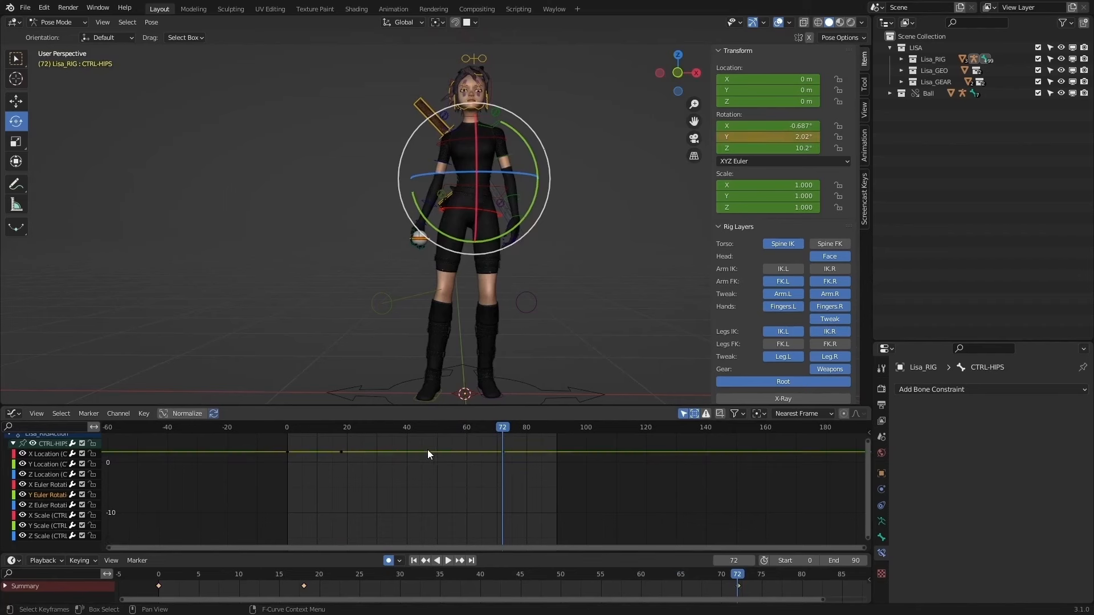
Step: Move the hips' Y Euler Rotation keyframe from frame 18 to frame 16
left_click_drag(273, 426, 338, 428)
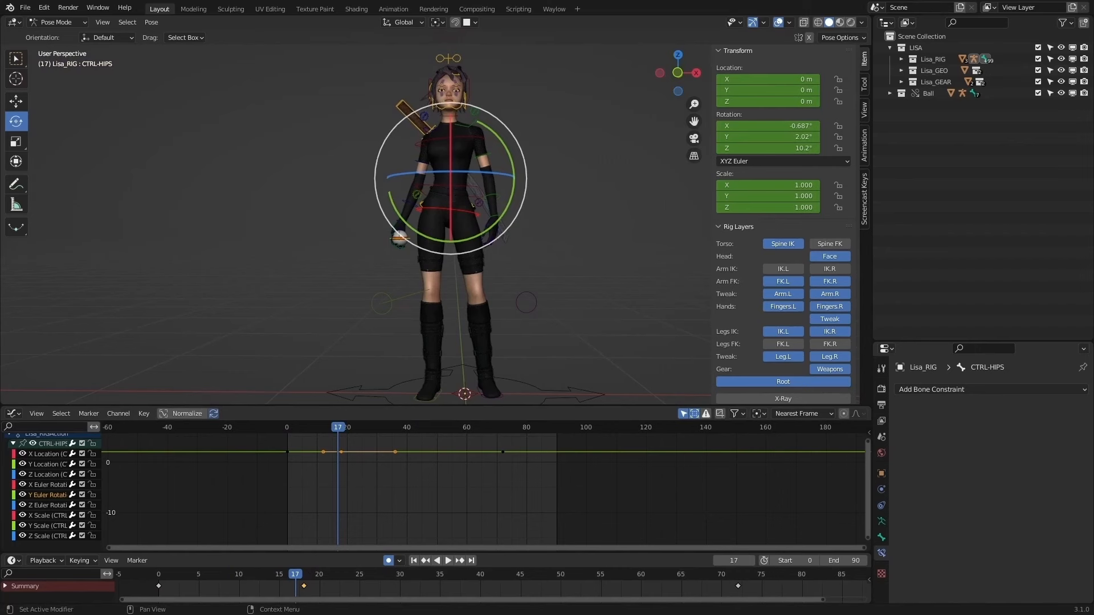
left_click_drag(282, 428, 341, 431)
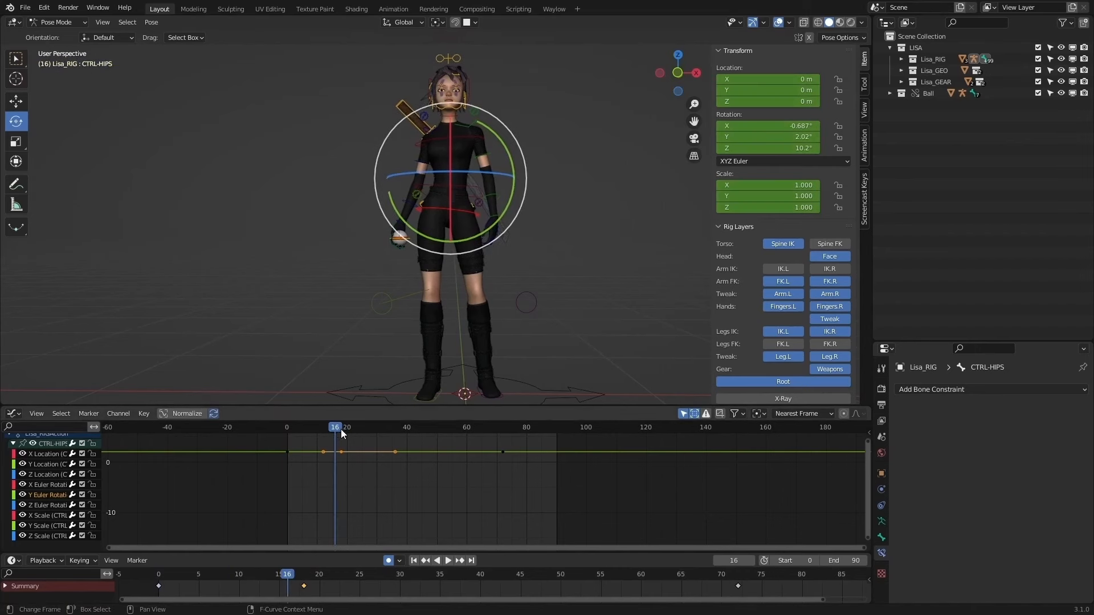
left_click_drag(361, 490, 415, 500)
key("Home")
key("g")
key("x")
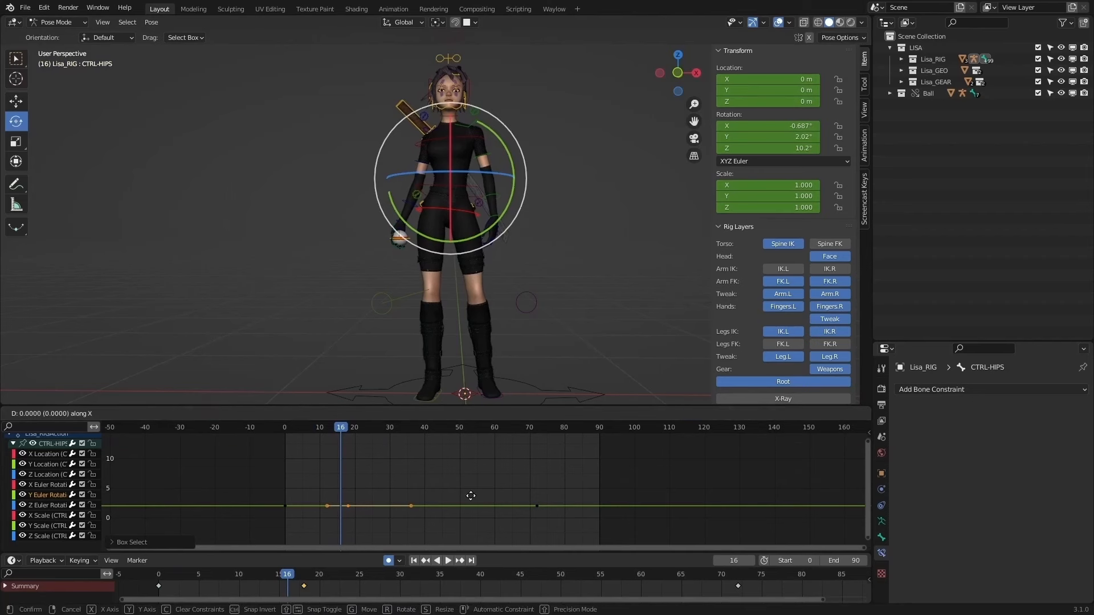
left_click(459, 495)
key("t")
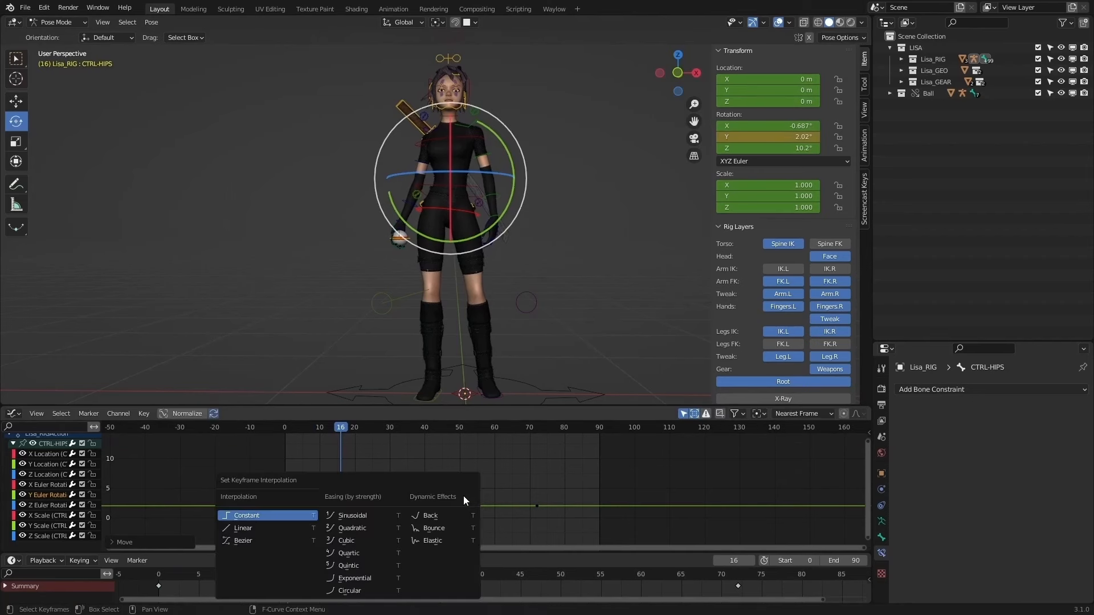
key("g")
key("x")
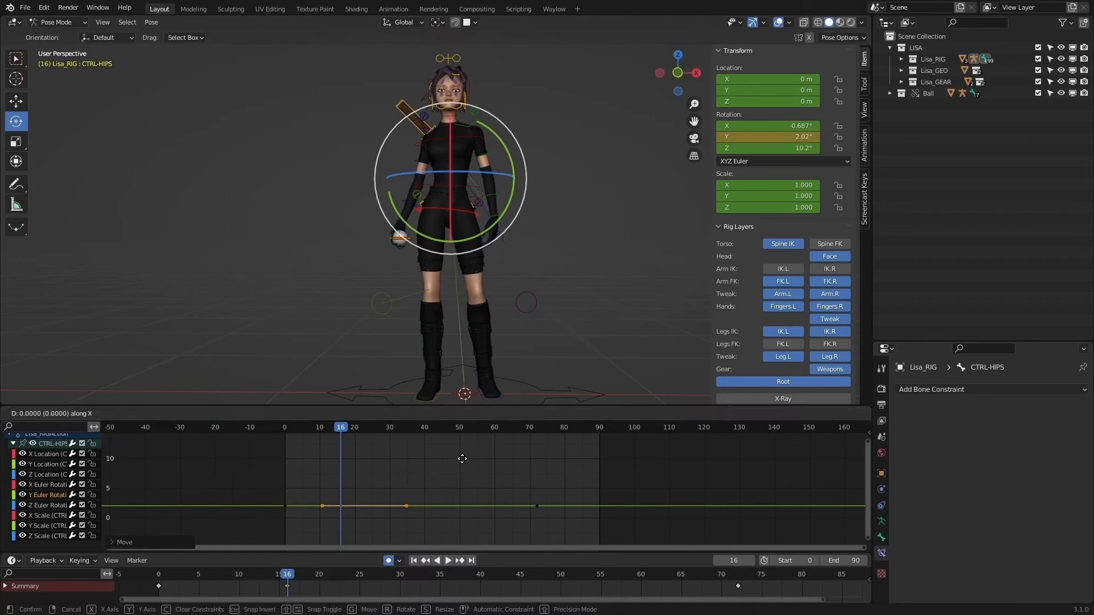
right_click(444, 532)
Step: Raise the hips' frame 16 Y rotation keyframe to about 2.6° and play the animation to check it
middle_click_drag(384, 509, 469, 471)
middle_click_drag(468, 470, 499, 491, "ctrl")
key("g")
key("y")
right_click(479, 480)
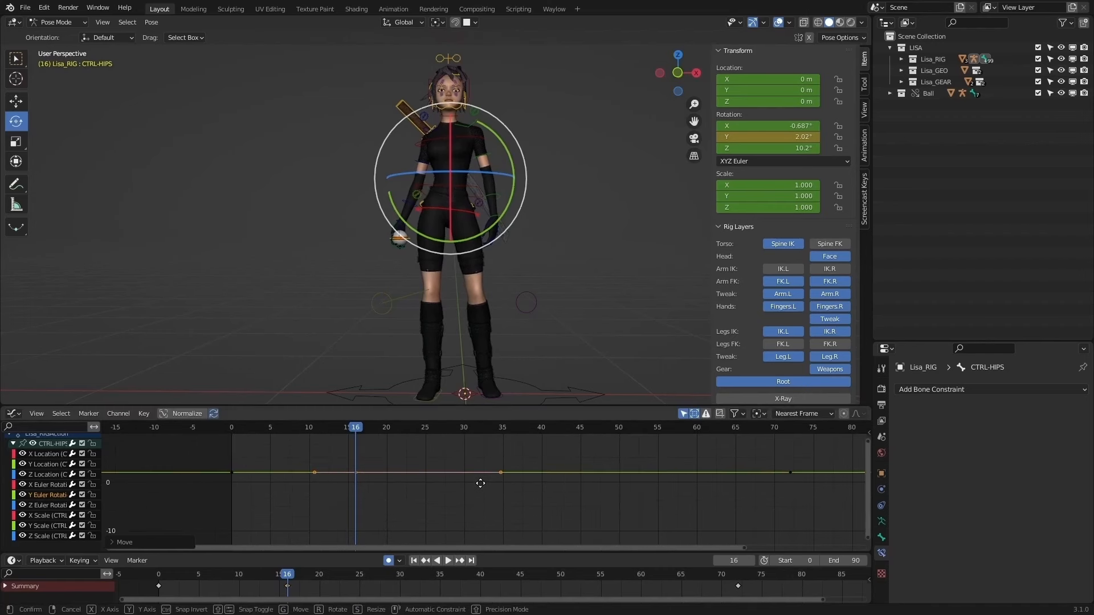
key("g")
key("y")
left_click(490, 450)
key("shift+Left")
key("space")
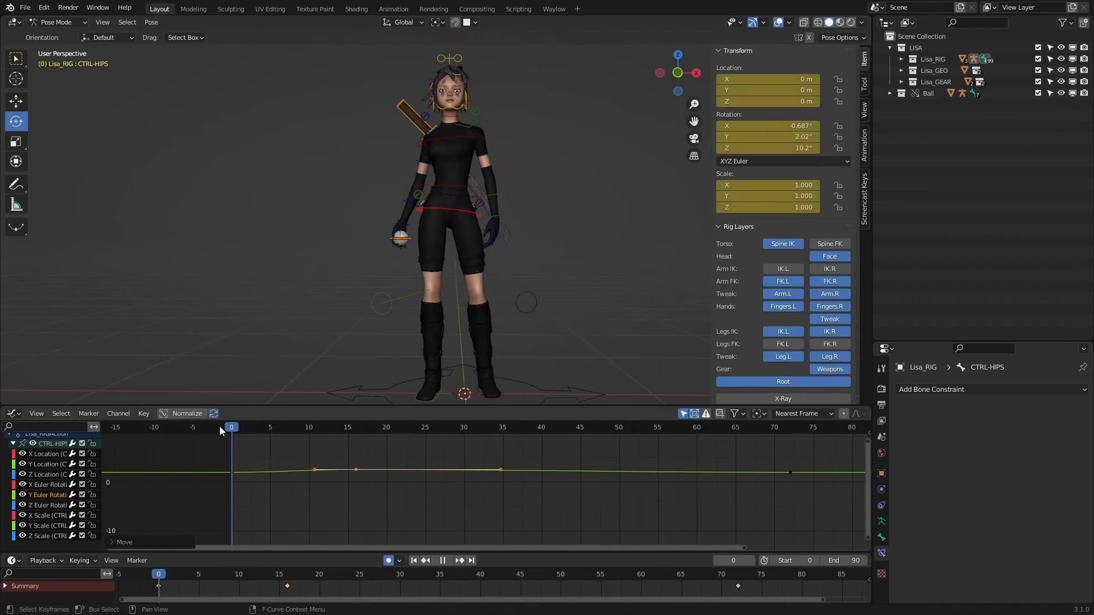
key("space")
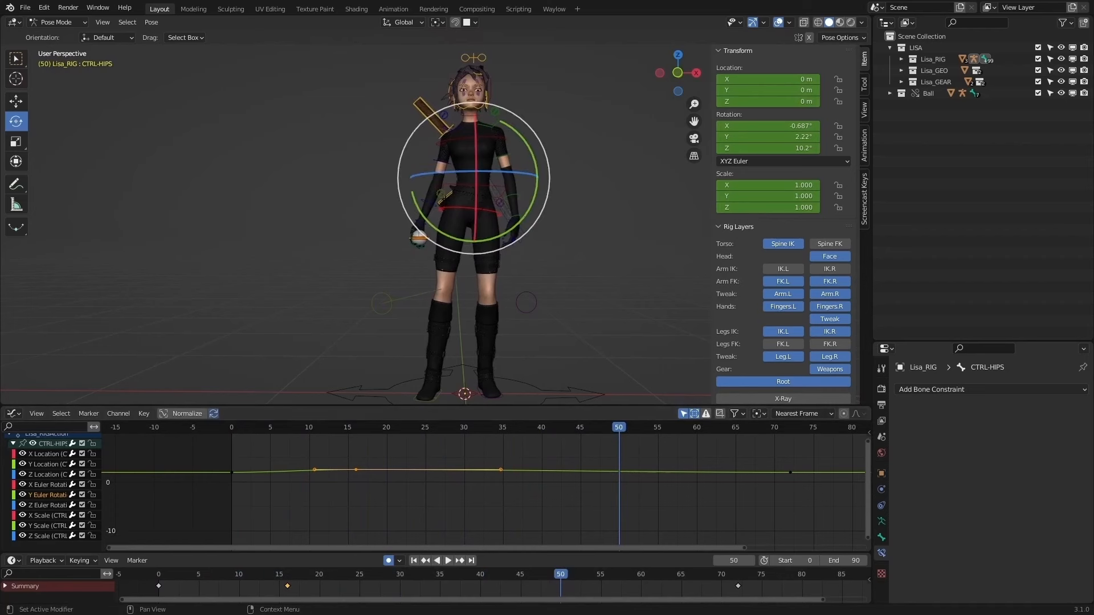
key("Home")
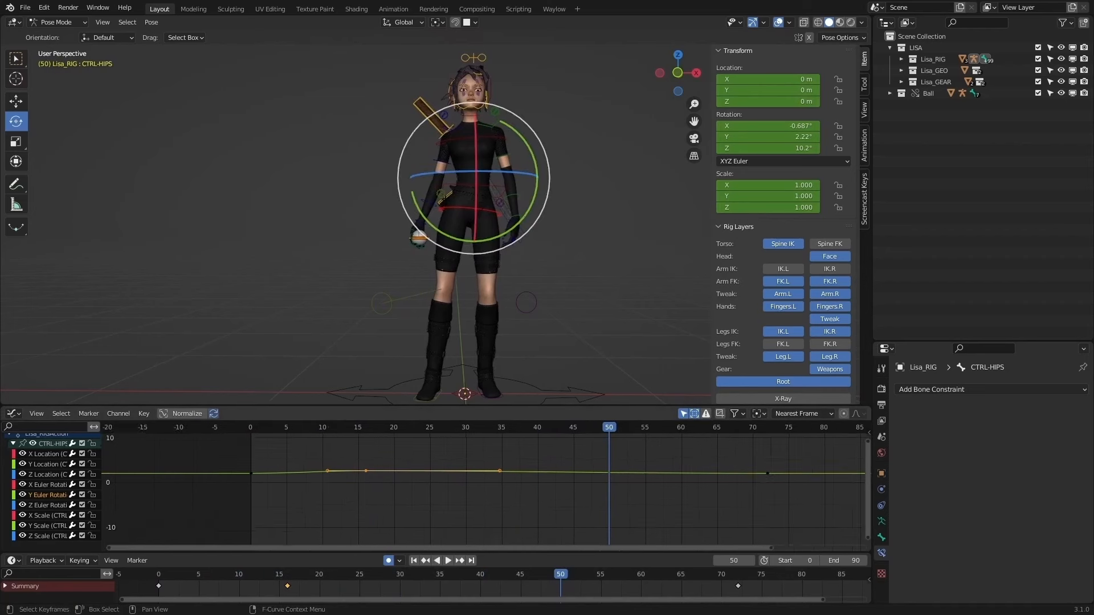
Step: Insert a Y Euler Rotation keyframe at frame 36 and lower its value to about -1.5°
left_click_drag(455, 429, 370, 432)
left_click_drag(425, 454, 396, 505)
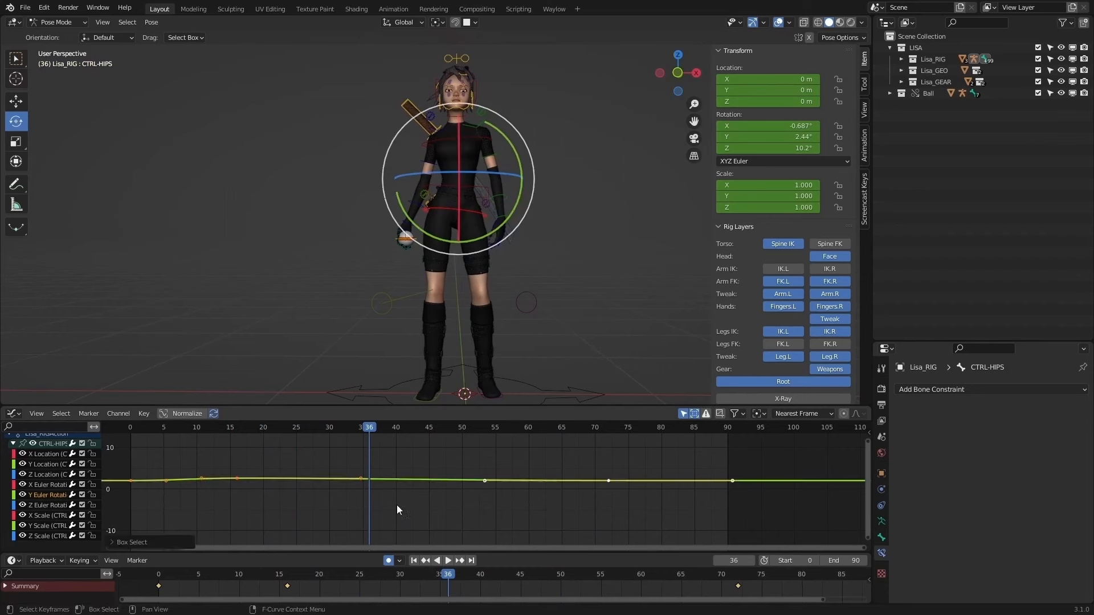
key("i")
left_click(396, 506)
middle_click_drag(396, 506, 470, 501)
key("g")
key("y")
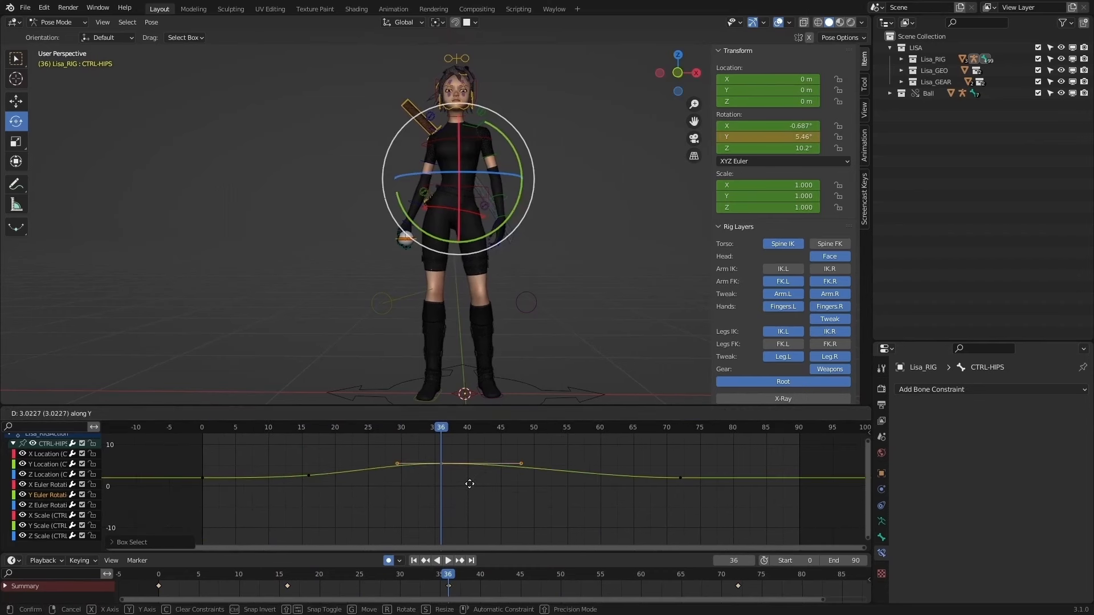
left_click(484, 518)
Step: Rotate the frame 16 keyframe's handles to slope with the descending Y rotation curve, and play the animation
left_click_drag(365, 428, 262, 429)
left_click_drag(291, 488, 391, 450)
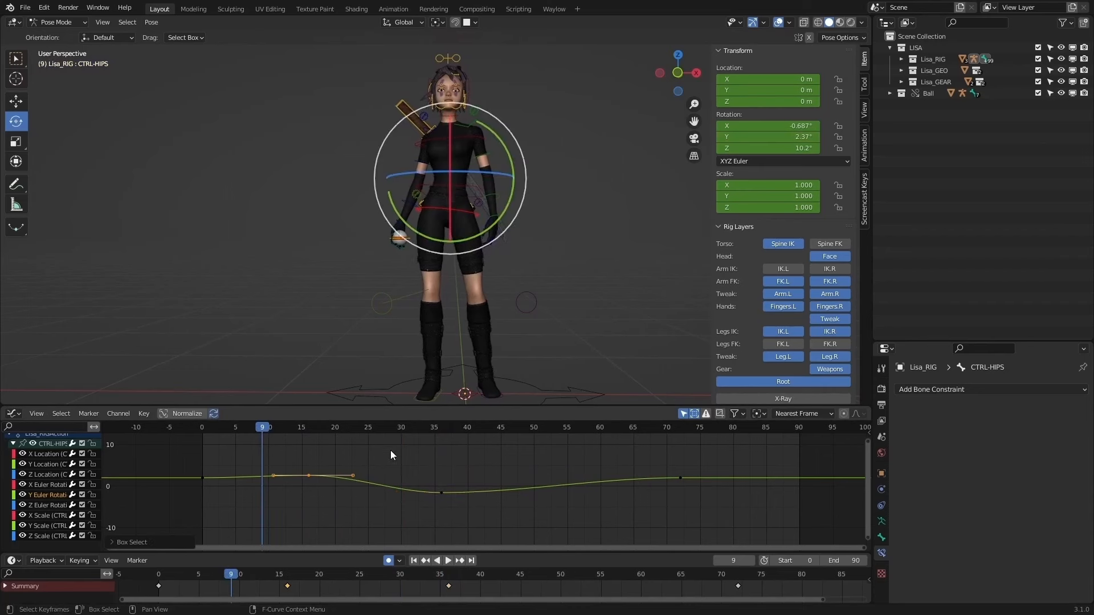
key("r")
left_click(392, 455)
key("shift+Left")
key("space")
Step: Move the hips' low Y rotation keyframe from frame 36 to frame 40 and play back the result
left_click_drag(332, 431, 454, 437)
left_click_drag(431, 478, 454, 505)
key("g")
key("x")
left_click(468, 499)
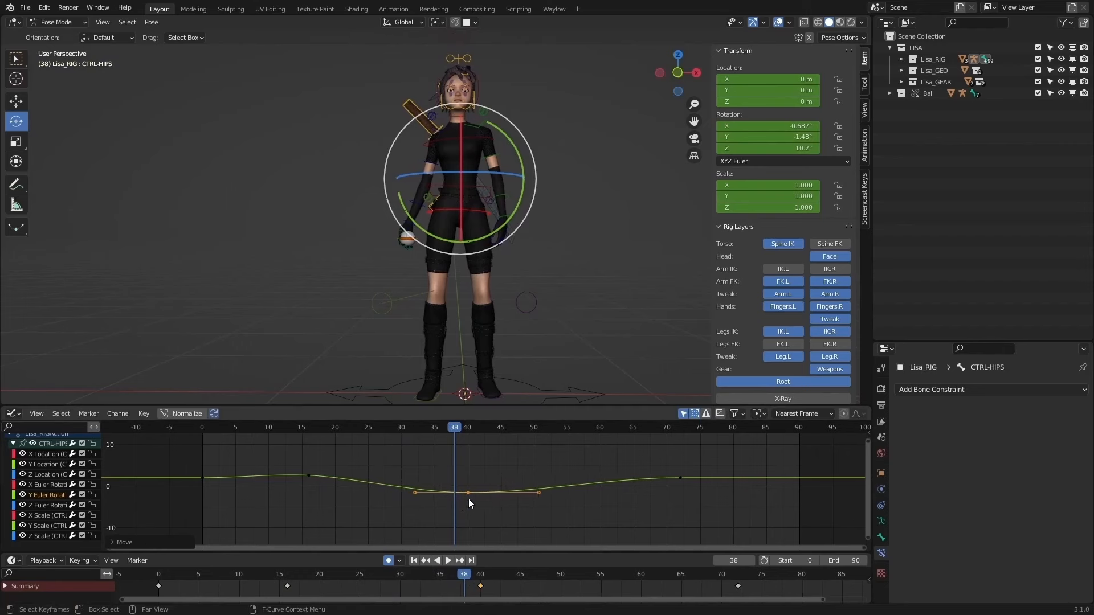
key("shift+Left")
key("space")
key("space")
Step: Lower the frame 16 Y rotation keyframe to about 1.2° and review the hip motion in playback
left_click(311, 429)
left_click_drag(298, 460, 331, 483)
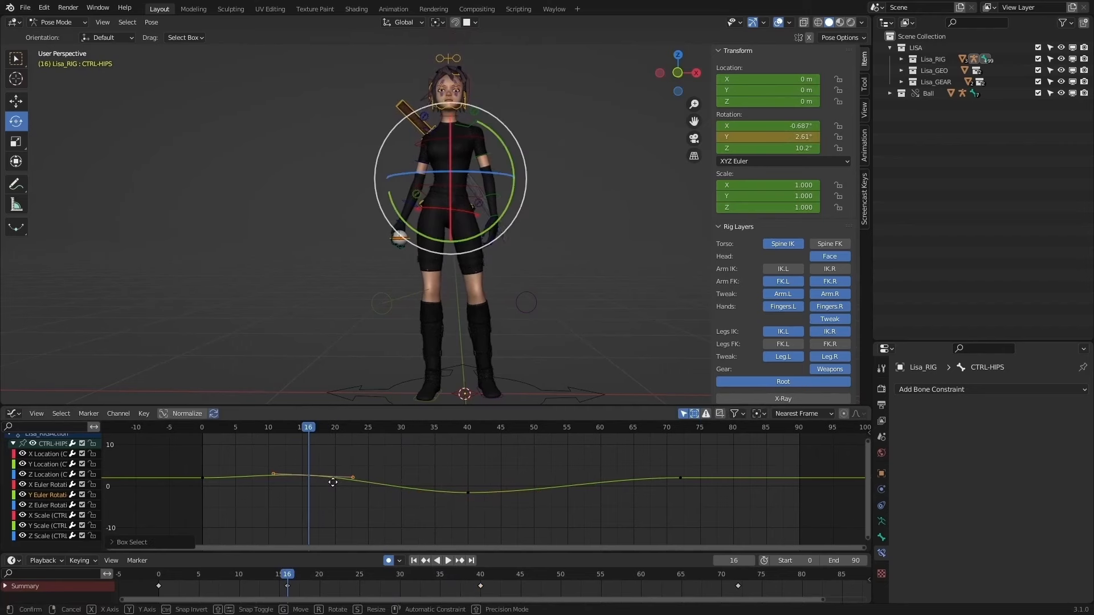
key("g")
key("y")
left_click(335, 489)
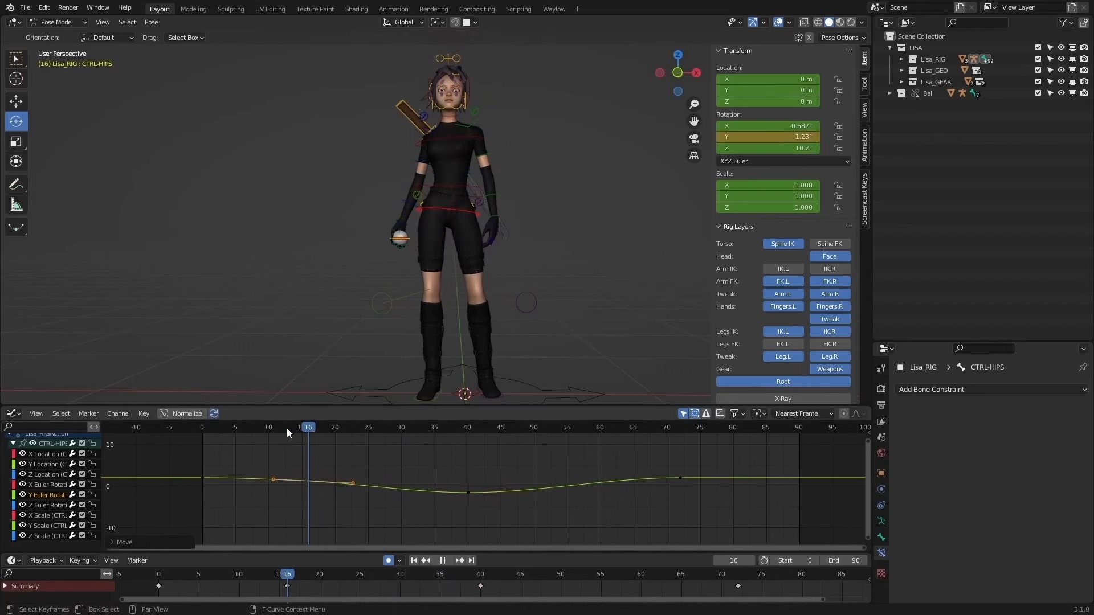
key("shift+Left")
key("space")
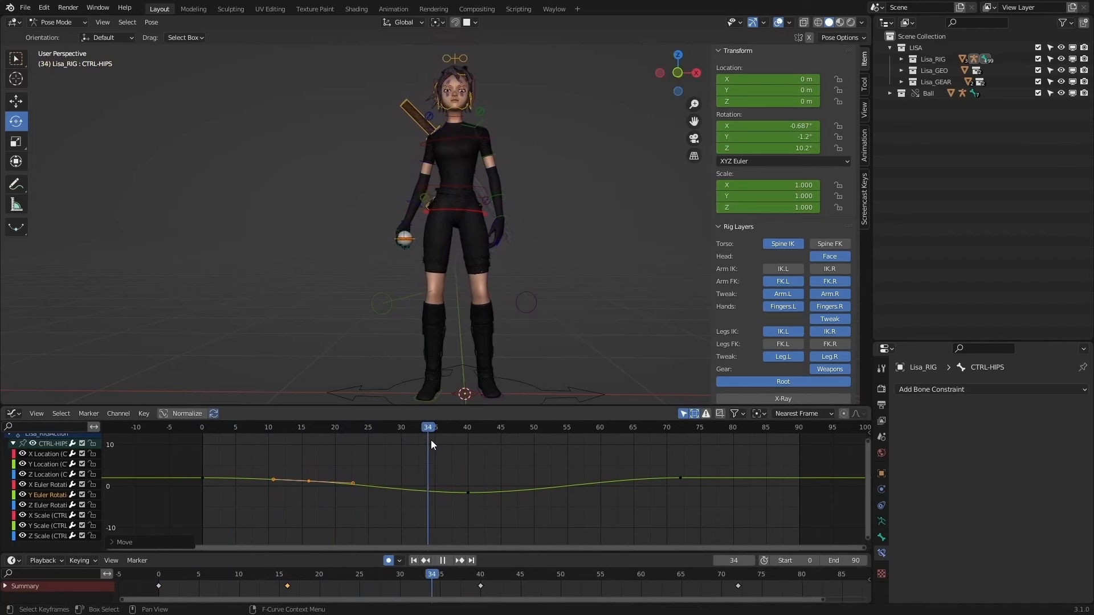
key("space")
Step: Delay the frame 16 Y rotation keyframe to frame 20 and play the animation
key("g")
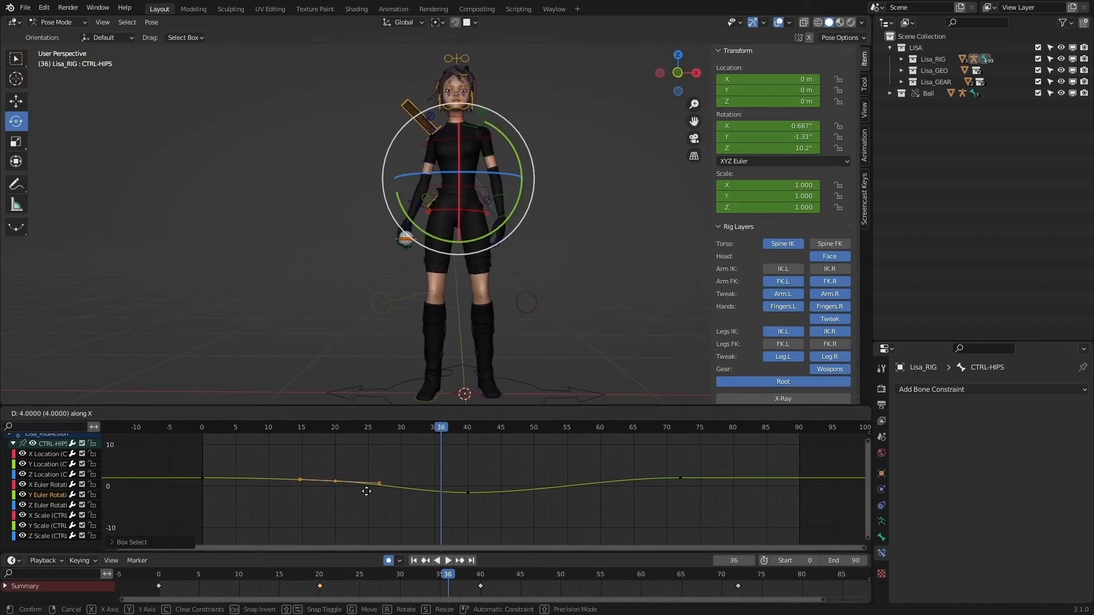
left_click(366, 488)
key("shift+Left")
key("space")
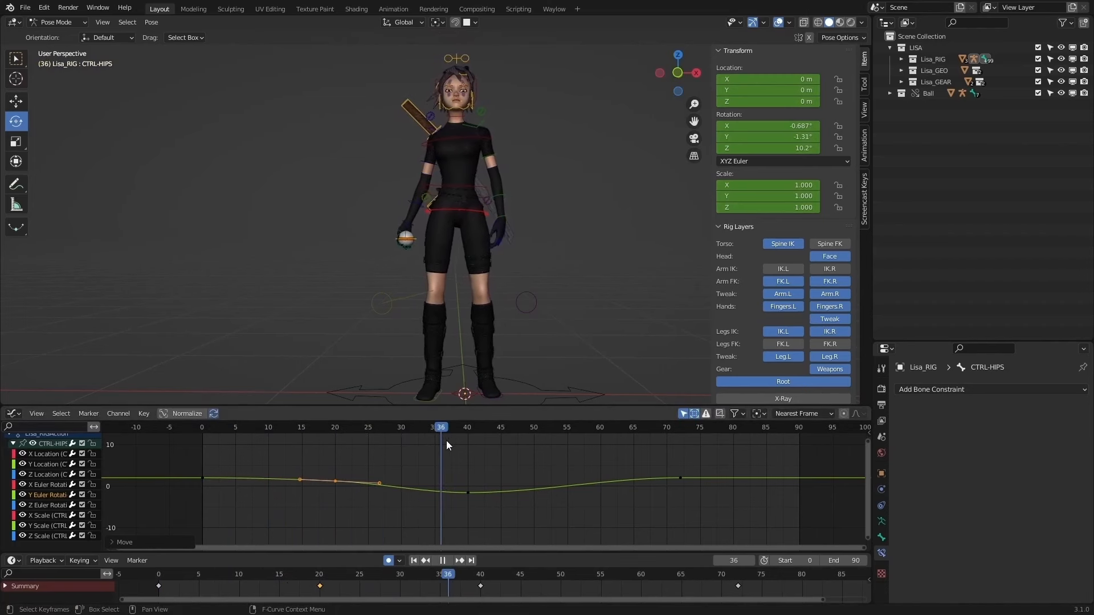
key("space")
Step: Move the frame 40 Y rotation keyframe to frame 45 and review the hip timing in playback
left_click_drag(516, 460, 450, 525)
key("g")
left_click(495, 518)
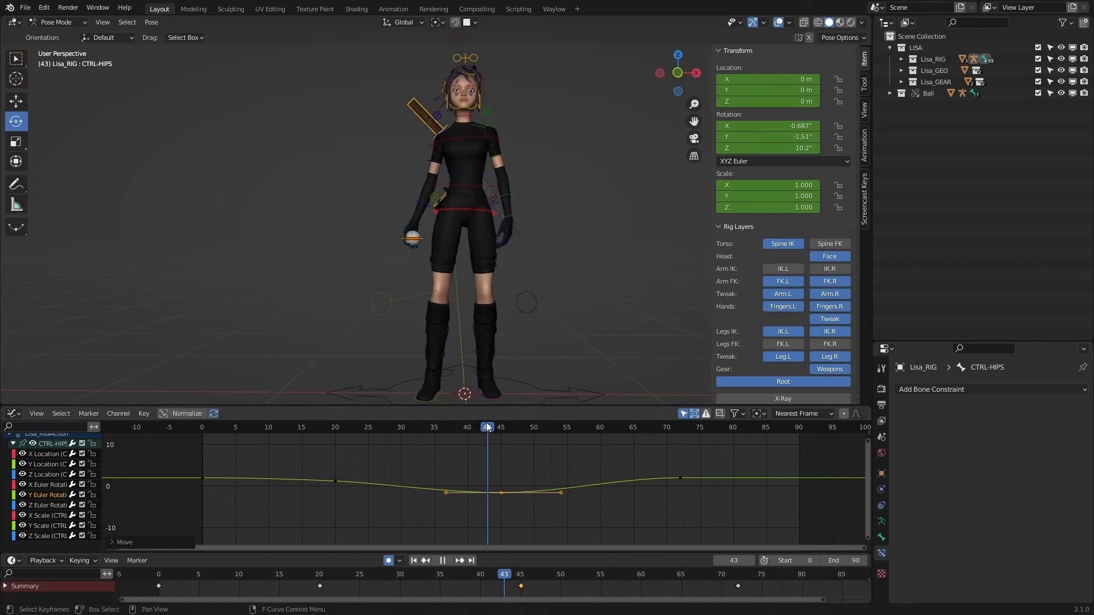
key("shift+Left")
key("space")
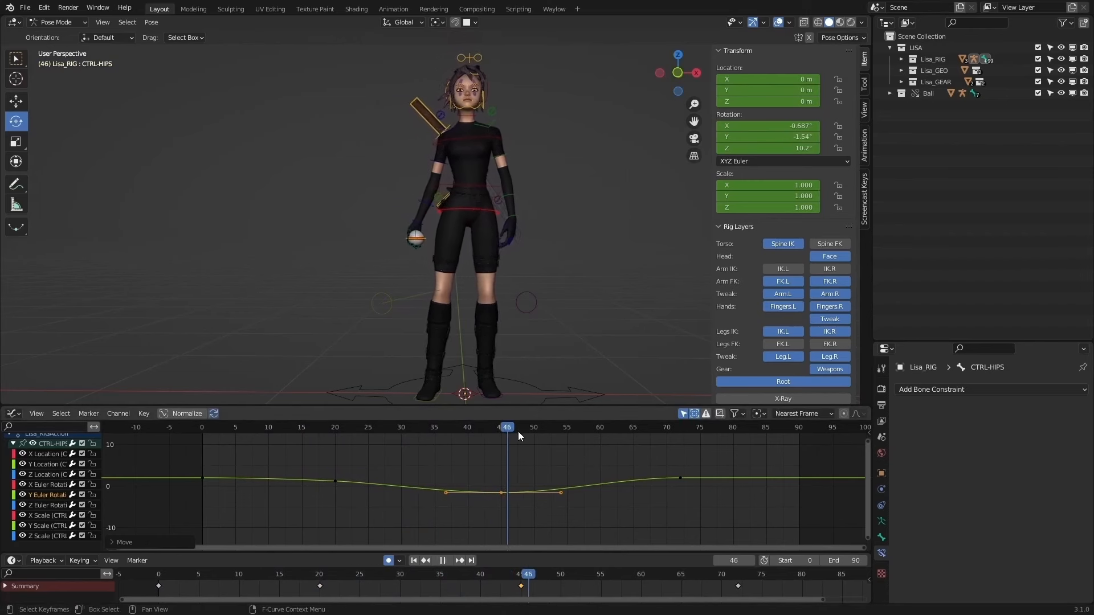
key("space")
middle_click_drag(618, 445, 573, 447)
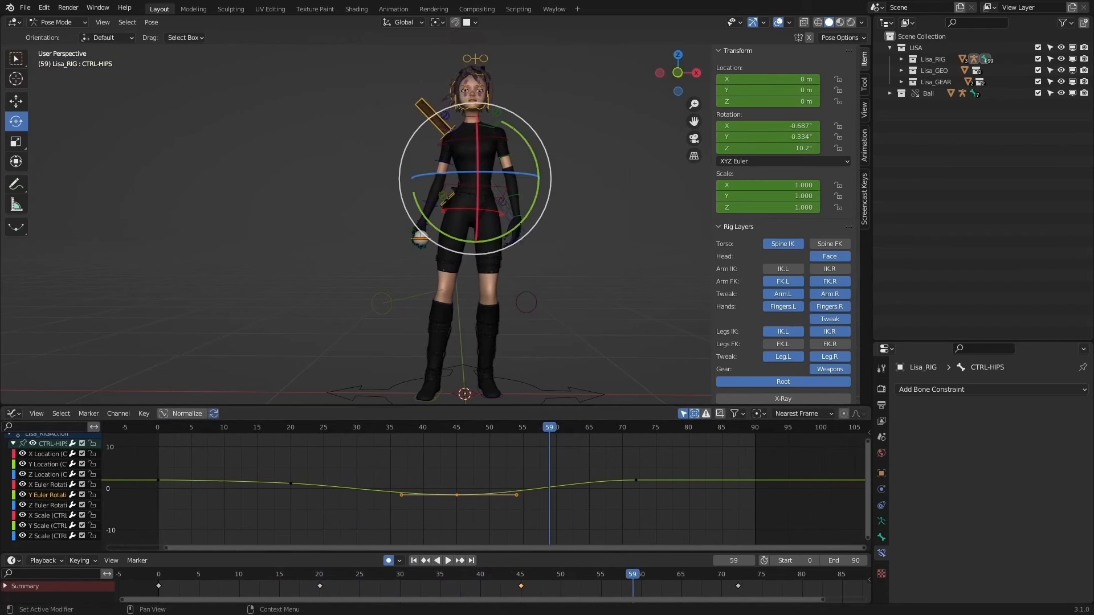
Step: Insert a Y Euler Rotation keyframe at frame 64 and lower its value to about -8.35°
left_click_drag(424, 427, 582, 427)
left_click_drag(639, 457, 577, 505)
key("i")
left_click(635, 471)
key("g")
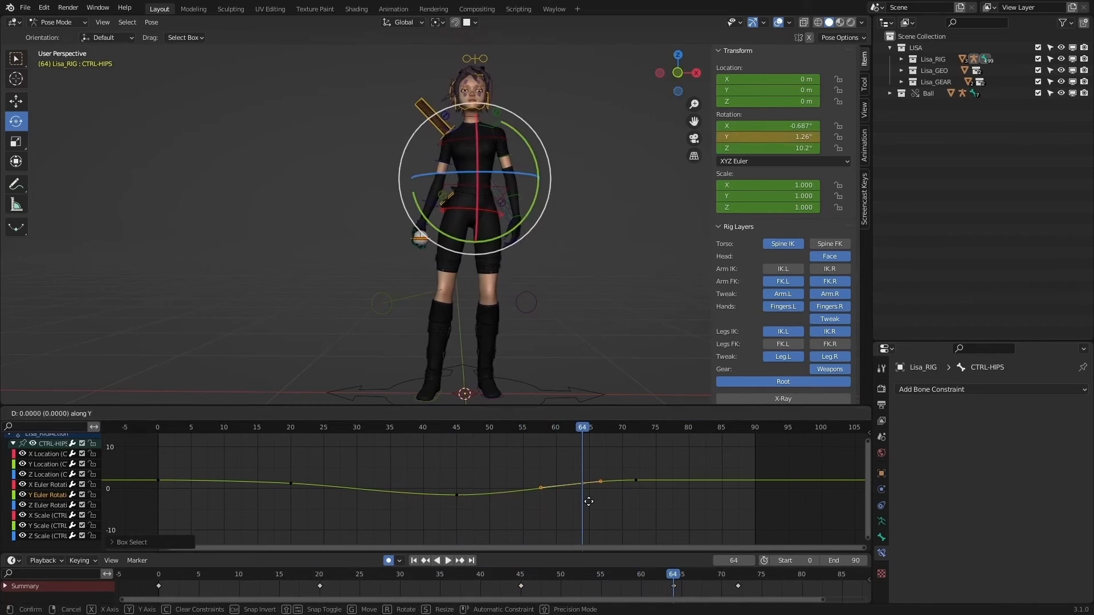
key("y")
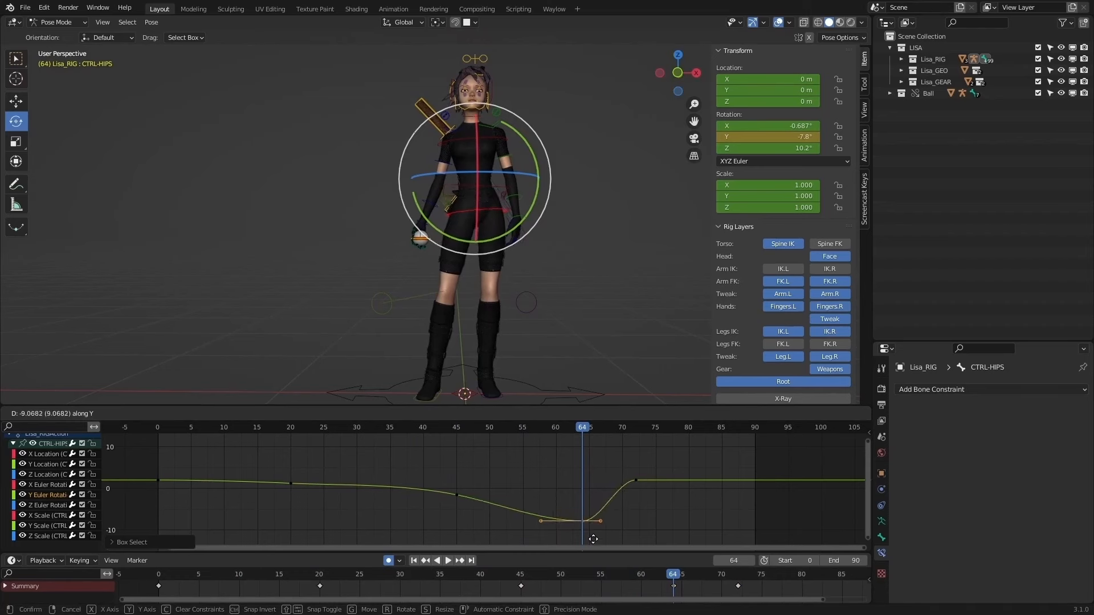
left_click(600, 543)
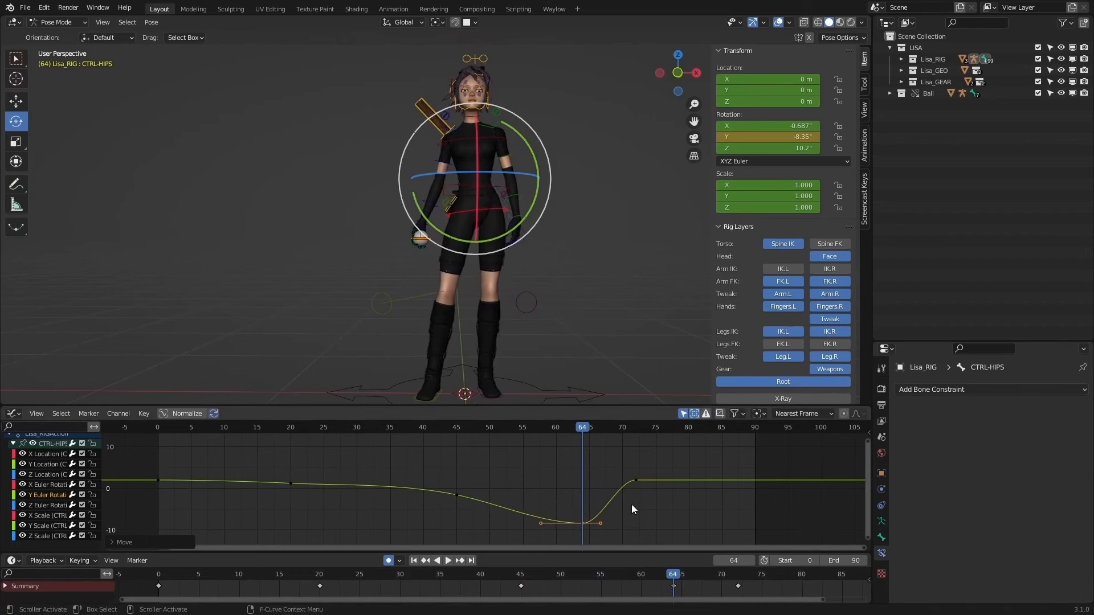
Step: Play back the hip motion and lower the frame 72 Y rotation keyframe to about -9.9°
middle_click_drag(632, 504, 572, 483)
left_click_drag(518, 432, 285, 410)
key("space")
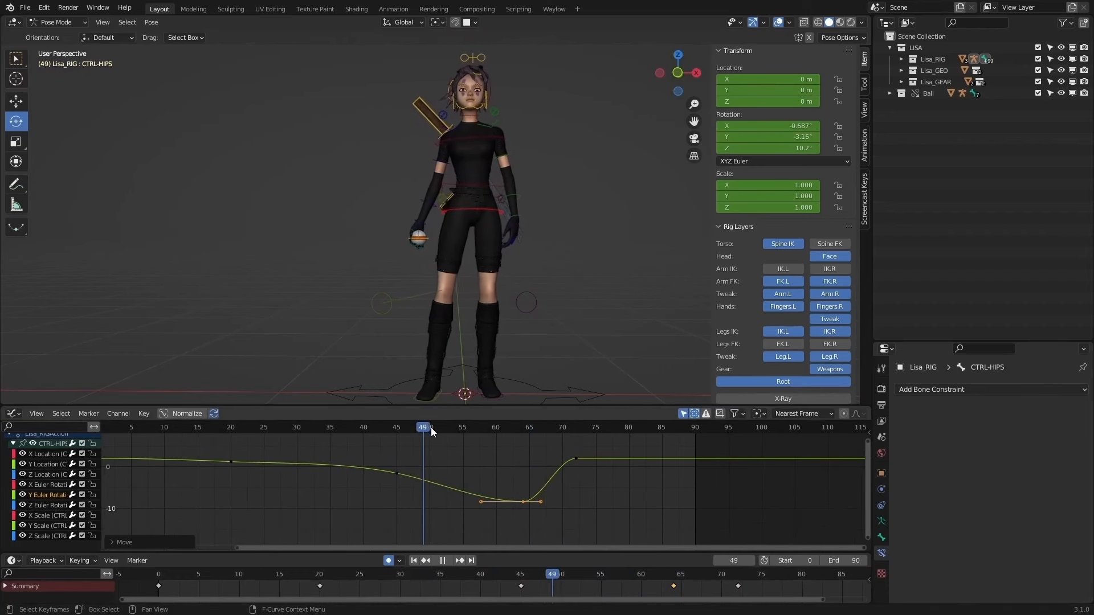
key("space")
key("g")
key("y")
left_click_drag(593, 473, 648, 427)
left_click(619, 496)
Step: Insert a Y Euler Rotation keyframe at frame 83 and move it to frame 89
key("i")
left_click(702, 464)
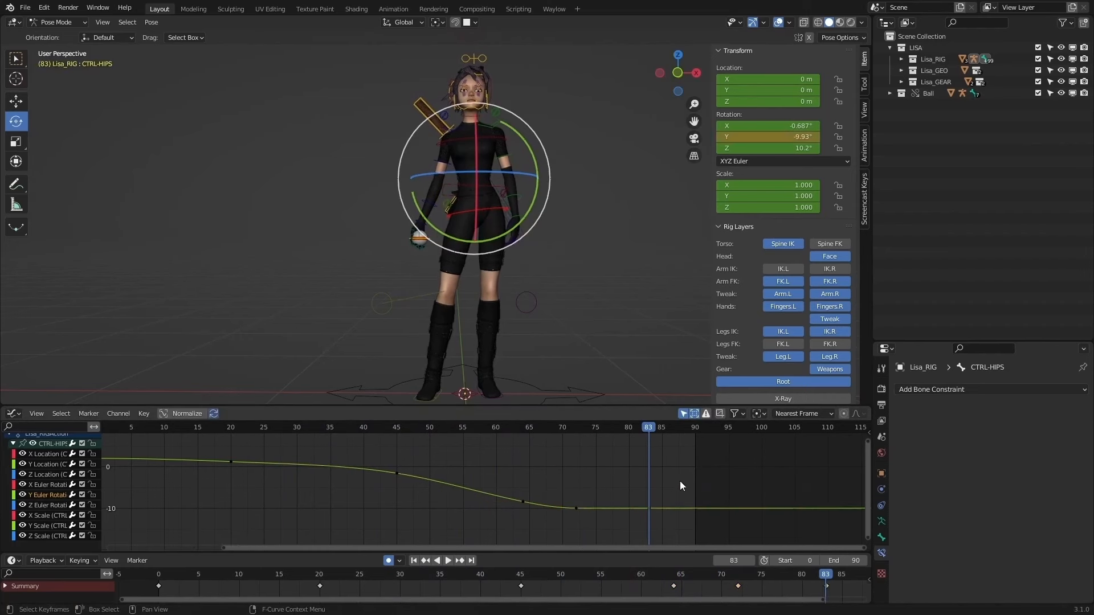
left_click_drag(680, 482, 646, 521)
key("g")
key("x")
left_click(692, 523)
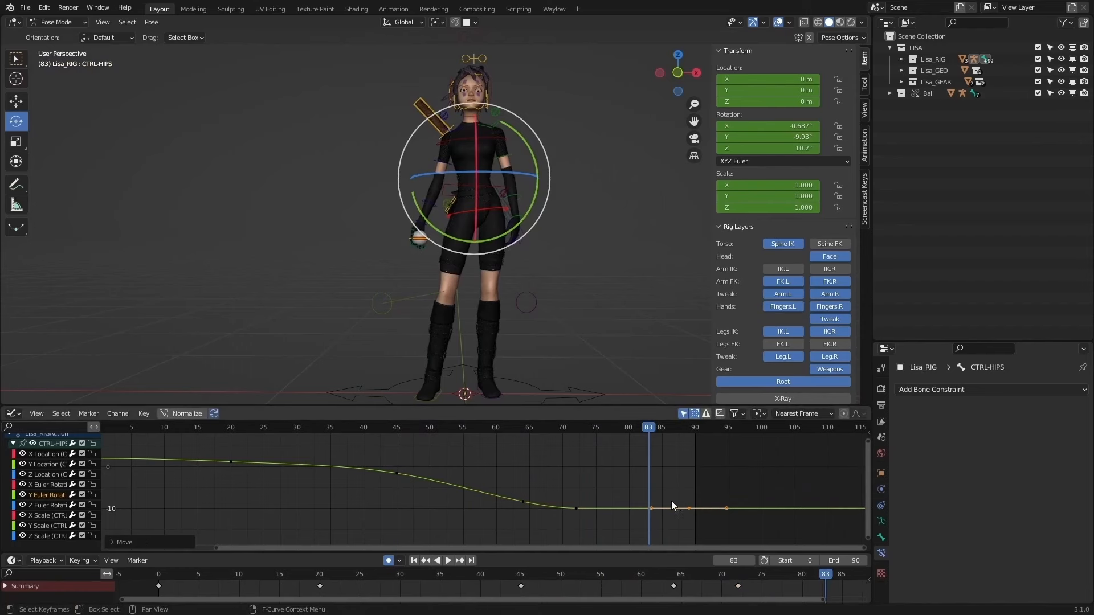
Step: Play and scrub the animation to review the hips' tilt during the weight shift
left_click_drag(649, 428, 237, 427)
left_click(451, 560)
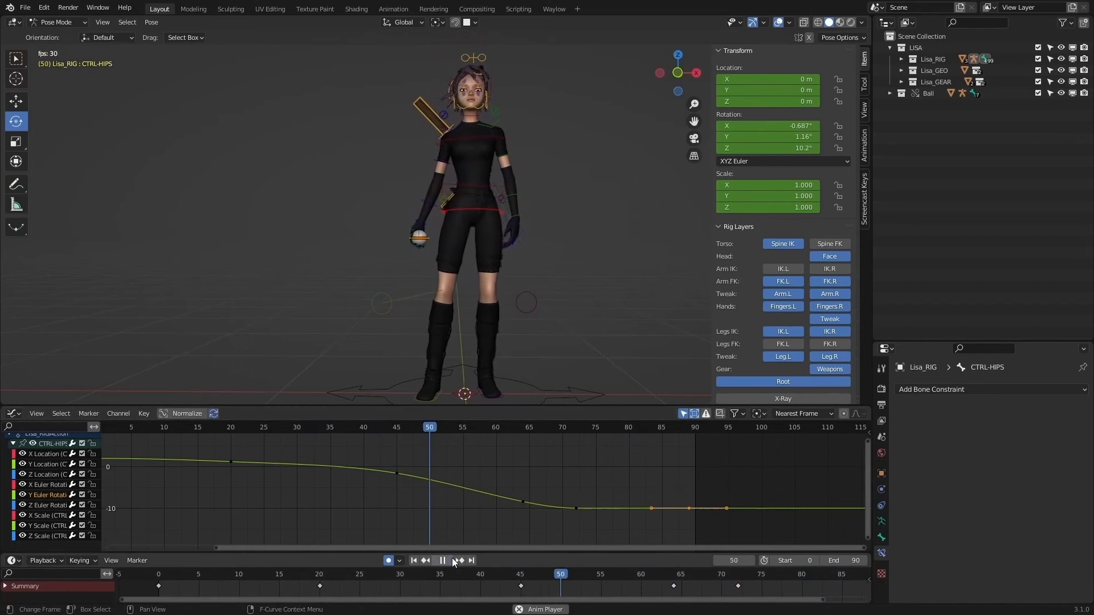
left_click(452, 561)
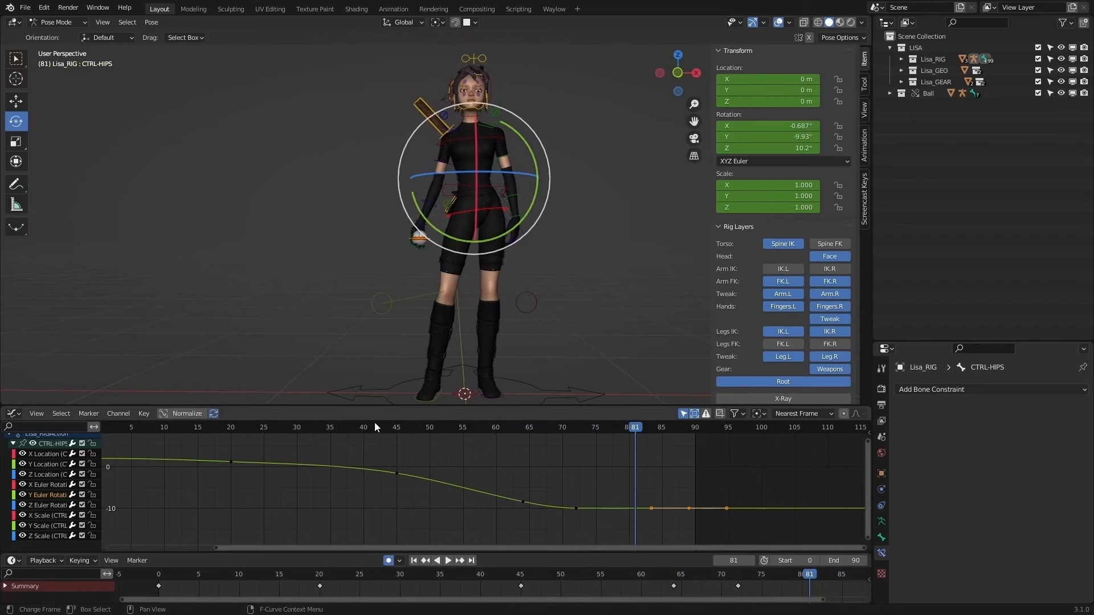
left_click_drag(345, 427, 469, 443)
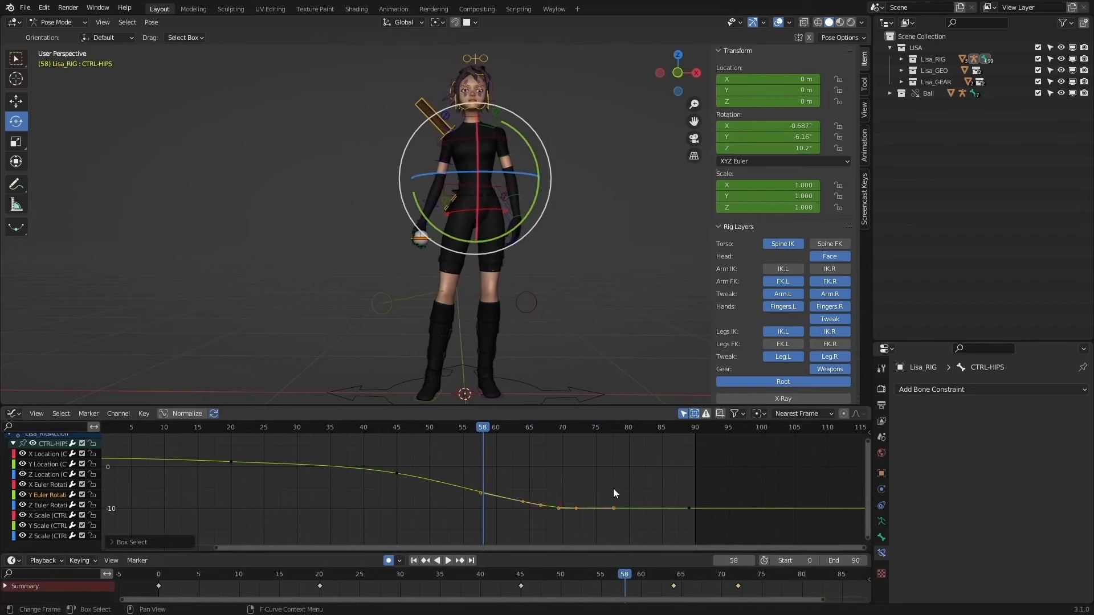
Step: Shift the hips' Y rotation keyframes at frames 64 and 72 six frames earlier, to frames 58 and 66
left_click_drag(648, 460, 564, 513)
key("g")
key("x")
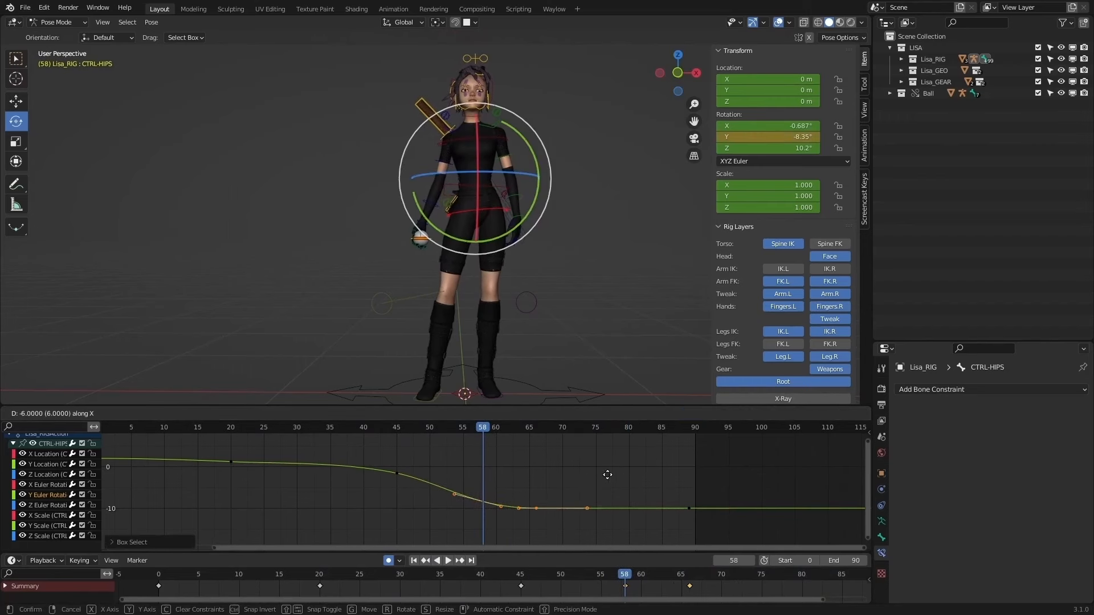
left_click(608, 475)
Step: Play and scrub the animation to review the timing of the hips' tilt around frames 45 to 65
left_click_drag(384, 428, 457, 432)
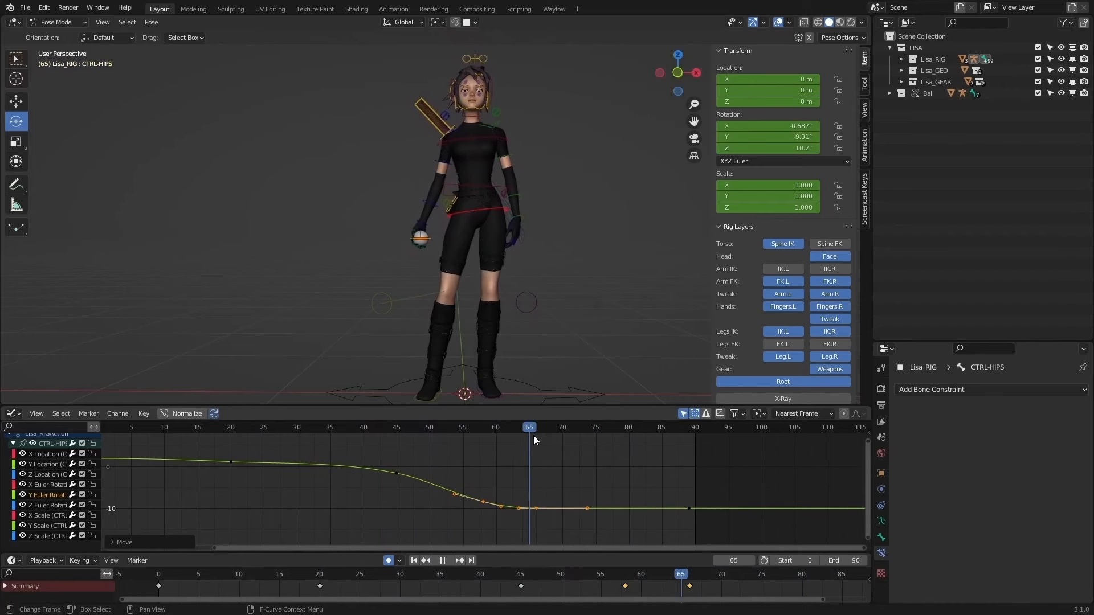
left_click_drag(538, 436, 138, 436)
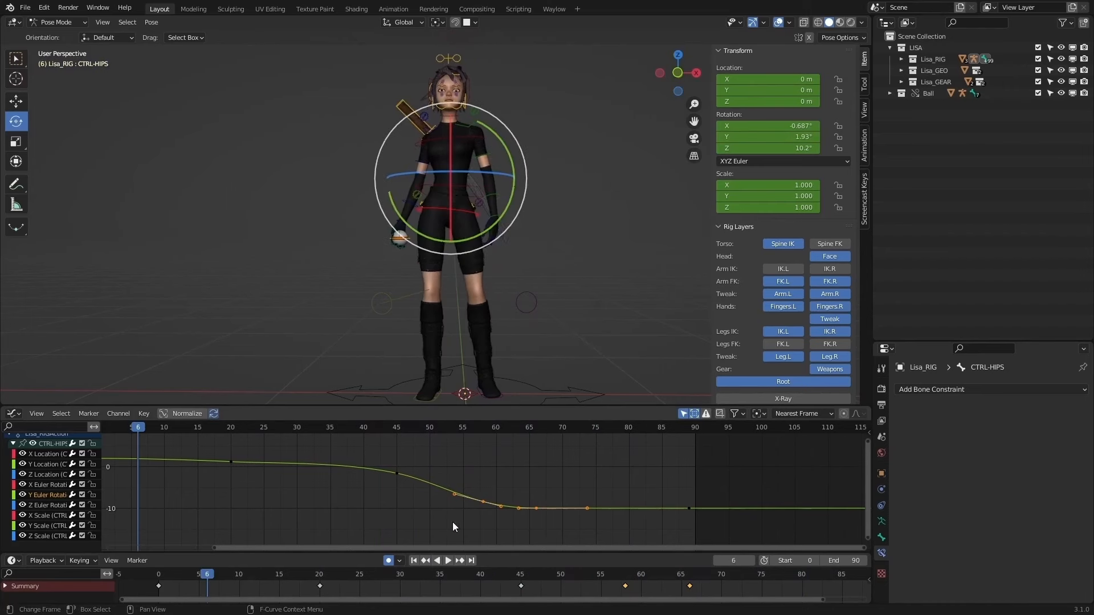
left_click(448, 561)
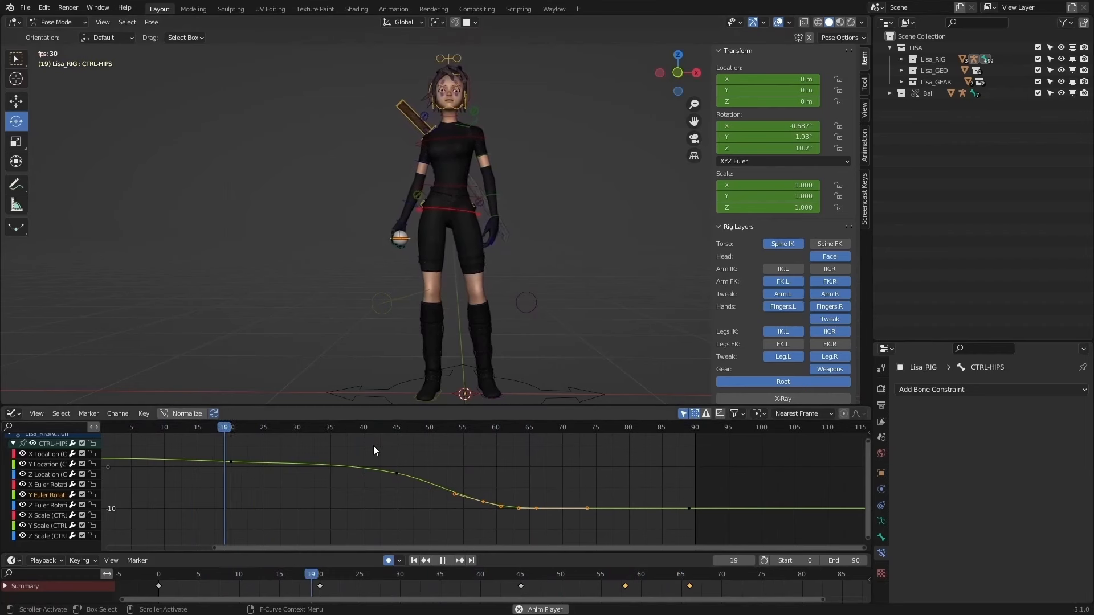
left_click(442, 561)
left_click_drag(411, 428, 360, 430)
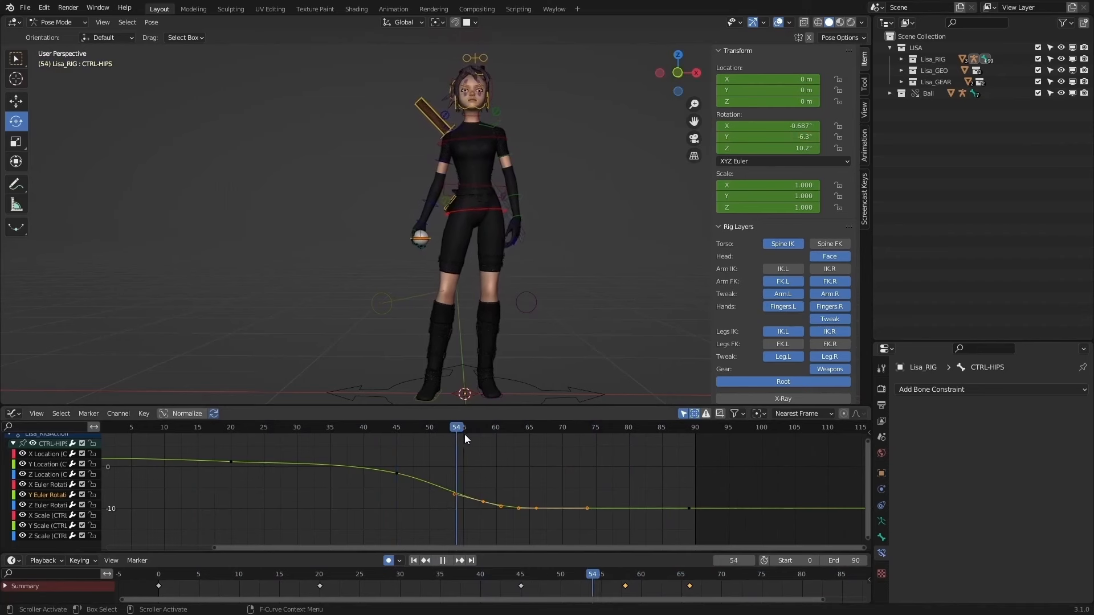
left_click_drag(483, 427, 516, 428)
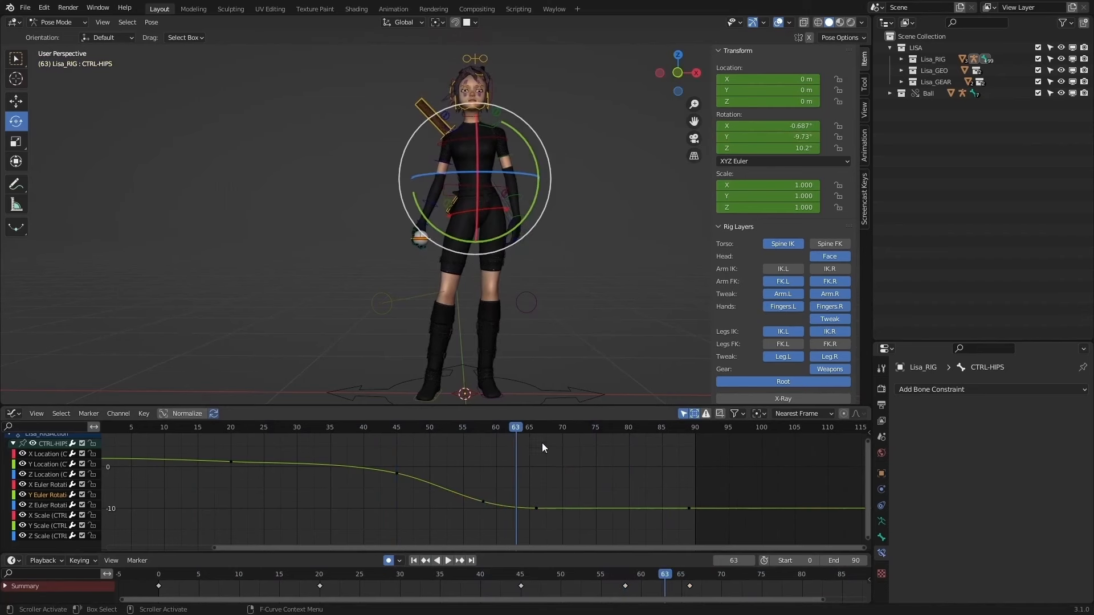
Step: Lower the frame 58 Y rotation keyframe to about -9.9° and shift the frame 58 and 66 keyframes five frames earlier
left_click_drag(466, 477, 507, 518)
key("g")
key("y")
left_click(527, 480)
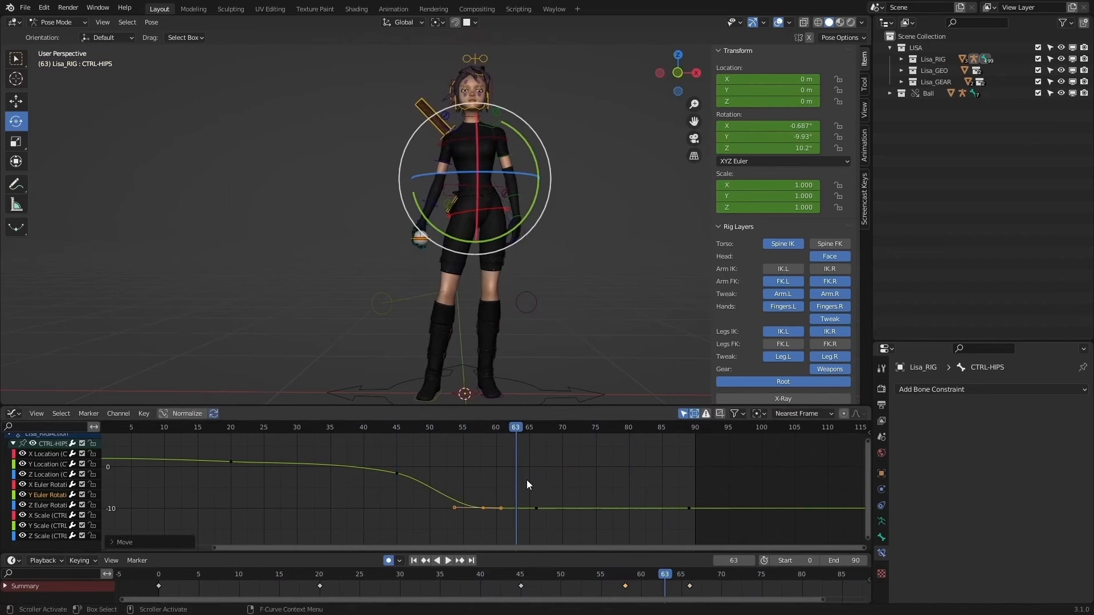
left_click_drag(437, 486, 586, 539)
key("g")
left_click(570, 479)
Step: Lower the hips' Y rotation keyframe at frame 45 and scrub through to frame 60 to check the motion
left_click_drag(399, 428, 422, 485)
key("g")
key("y")
left_click(472, 457)
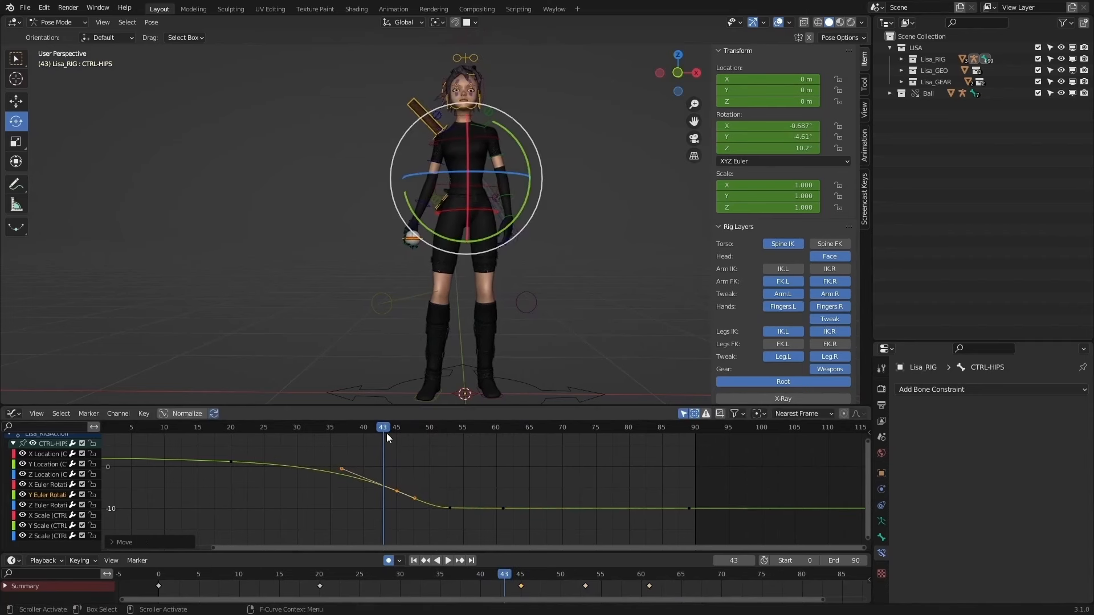
left_click_drag(385, 429, 496, 440)
left_click_drag(704, 467, 425, 520)
key("g")
key("y")
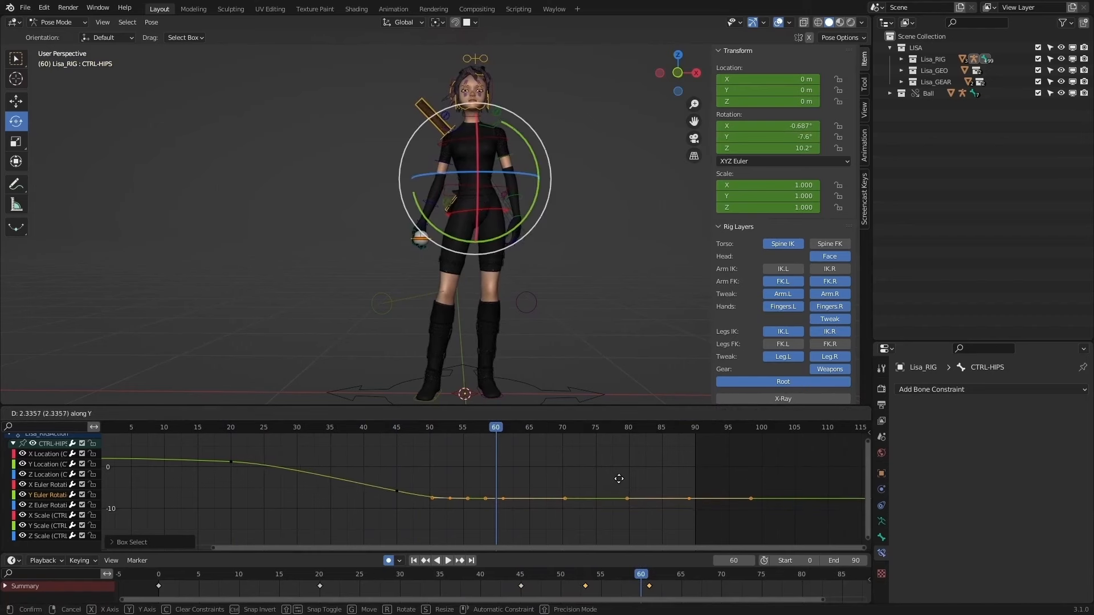
right_click(626, 462)
Step: Raise the Y rotation keyframes from frame 45 to 89 for a final hold of -7.05°, and lower the frame 45 keyframe slightly
left_click_drag(767, 463, 310, 543)
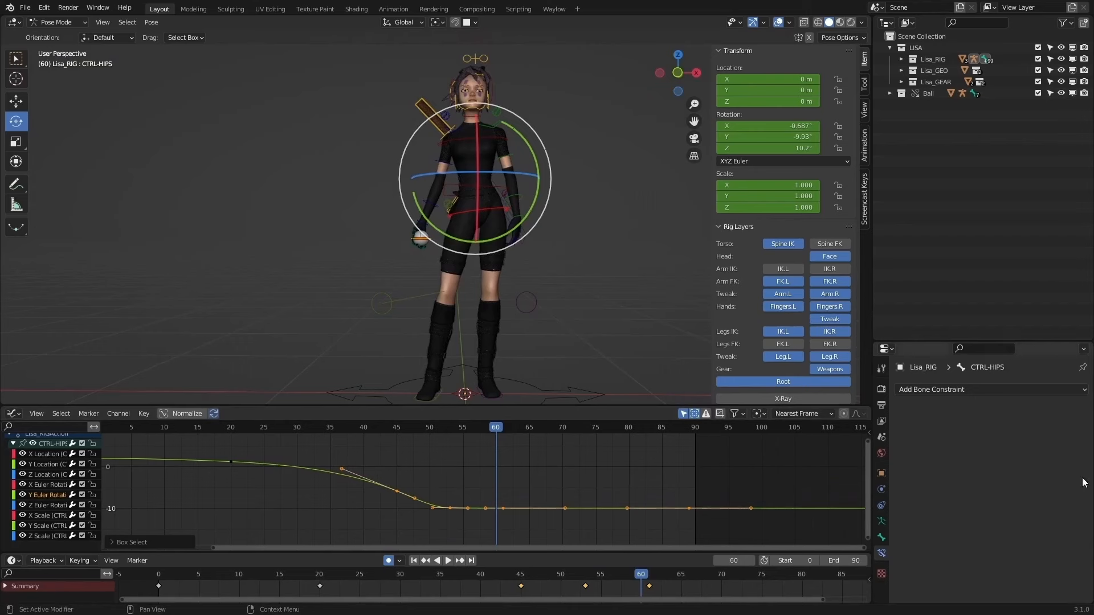
key("g")
key("y")
left_click(393, 483)
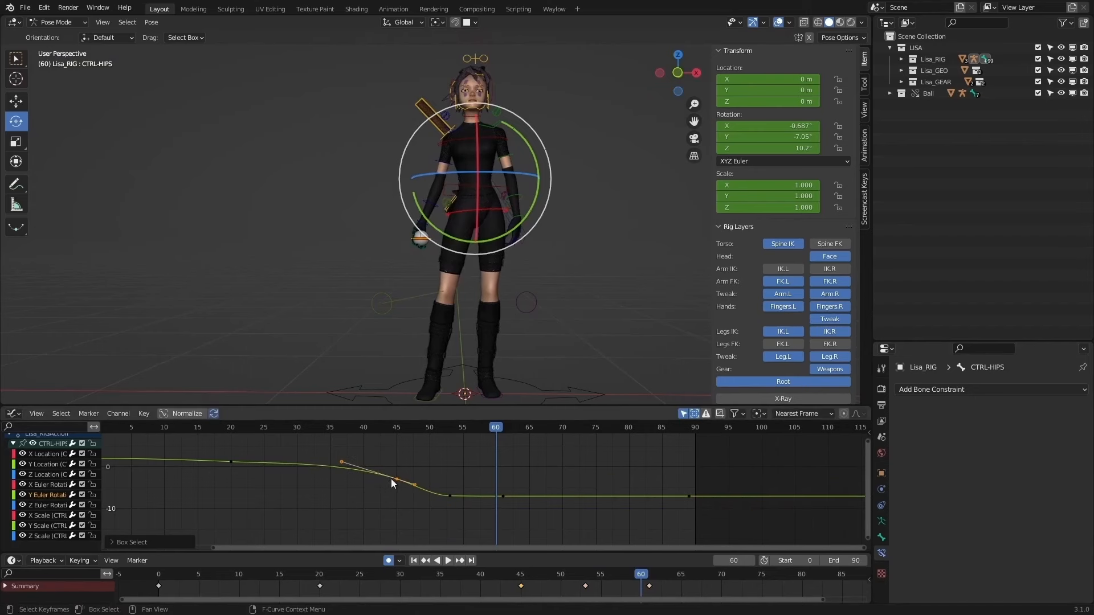
key("g")
key("y")
left_click(432, 472)
left_click_drag(489, 428, 523, 435)
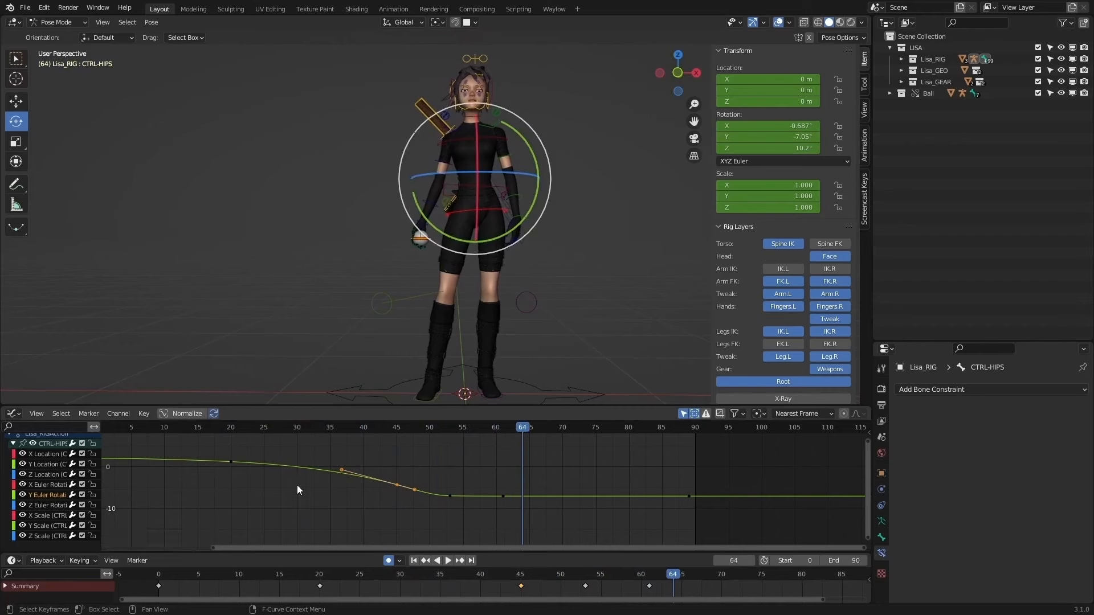
Step: Copy the hips' Y rotation value at frame 0
key("Home")
left_click_drag(262, 429, 217, 429)
left_click_drag(263, 439, 218, 470)
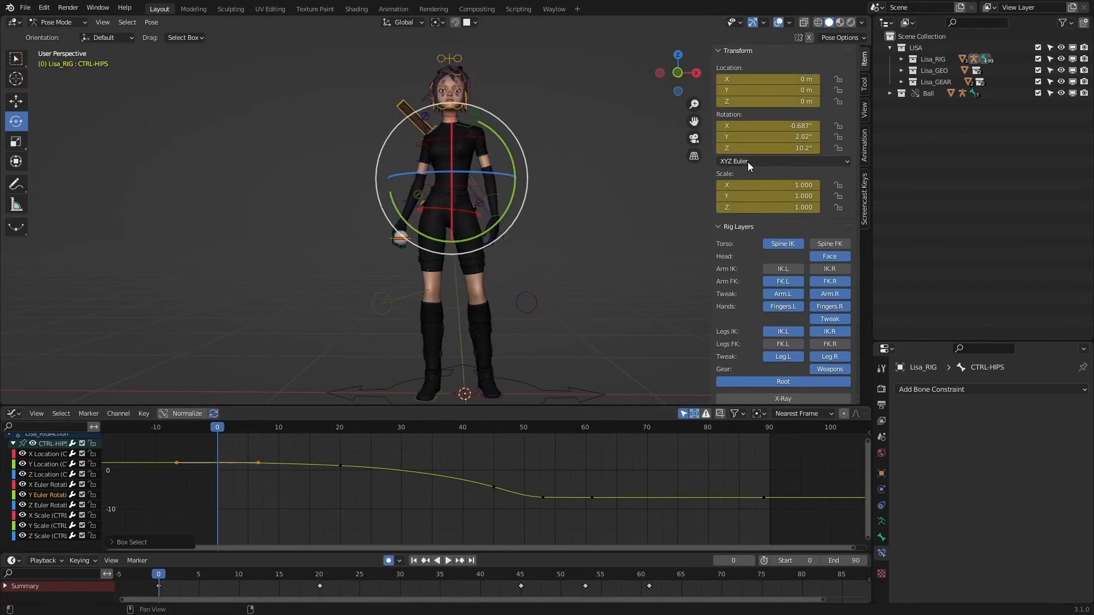
left_click(791, 137)
key("ctrl+c")
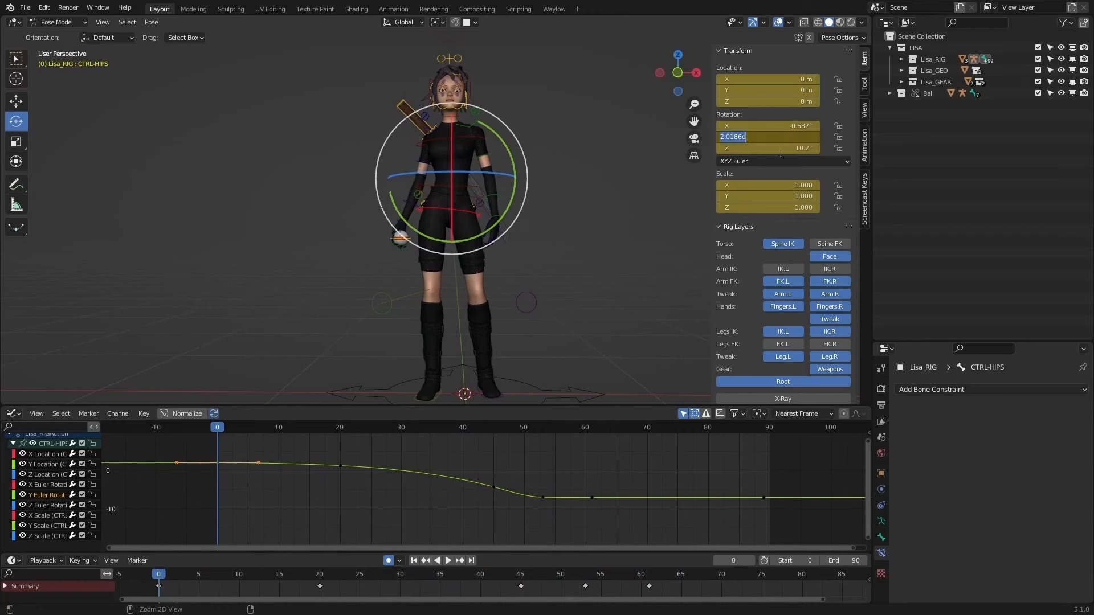
left_click(491, 460)
Step: Set the hips' Y rotation at frame 62 to -2.0186°, the negative of the copied value
left_click_drag(504, 427, 597, 431)
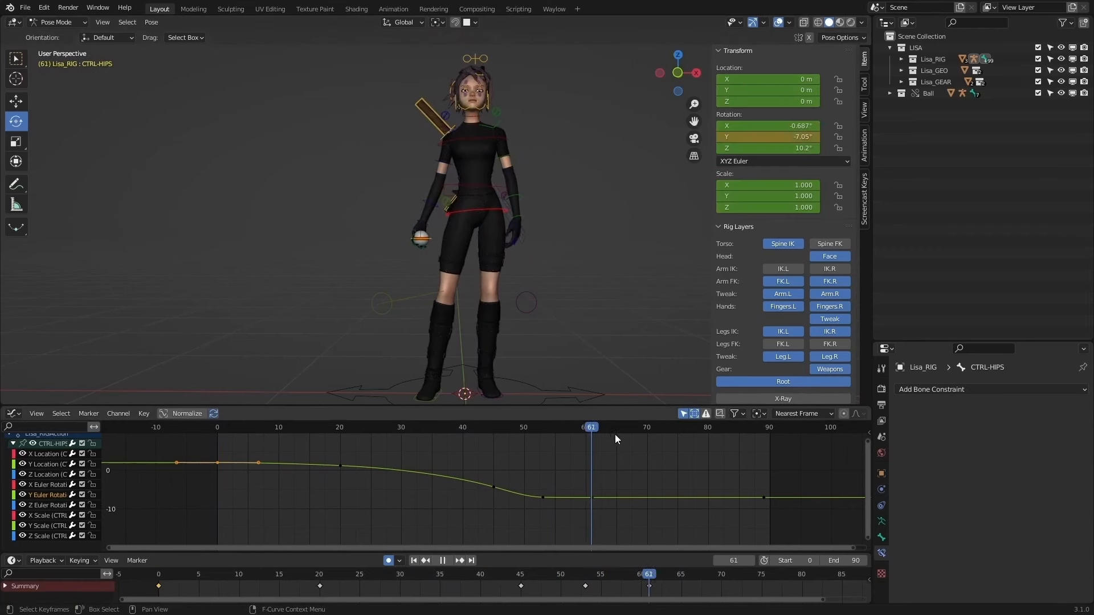
left_click_drag(802, 465, 587, 518)
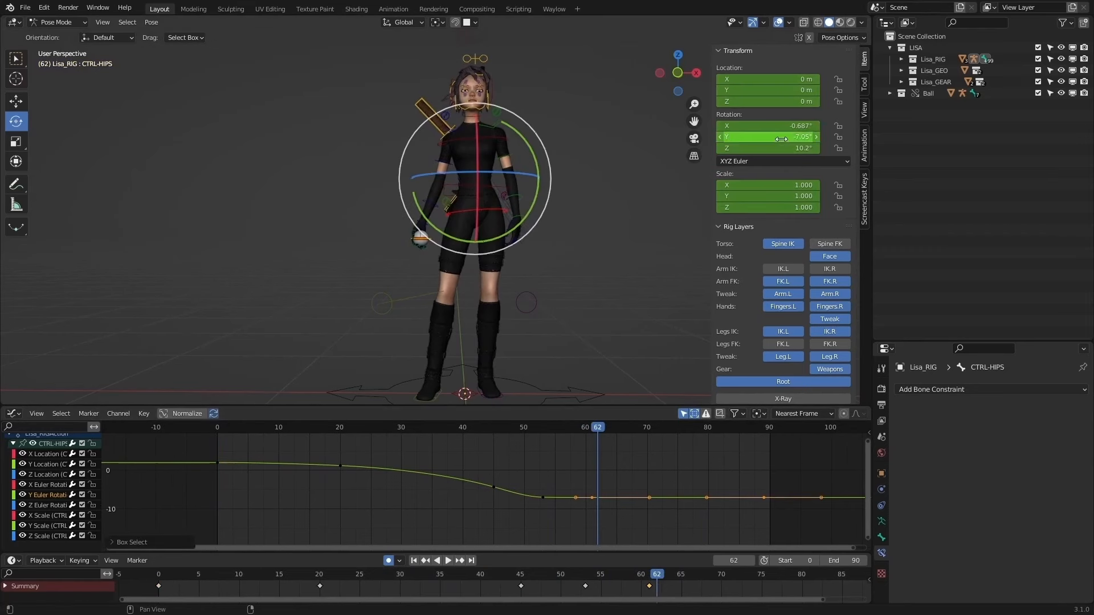
left_click(745, 137)
key("ctrl+v")
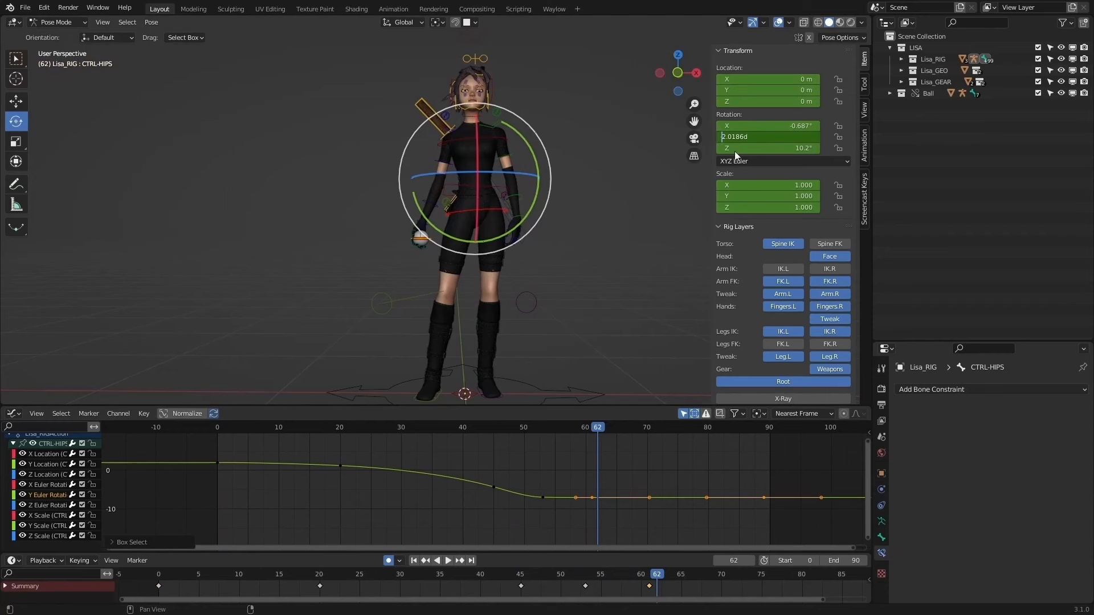
type("-")
key("Return")
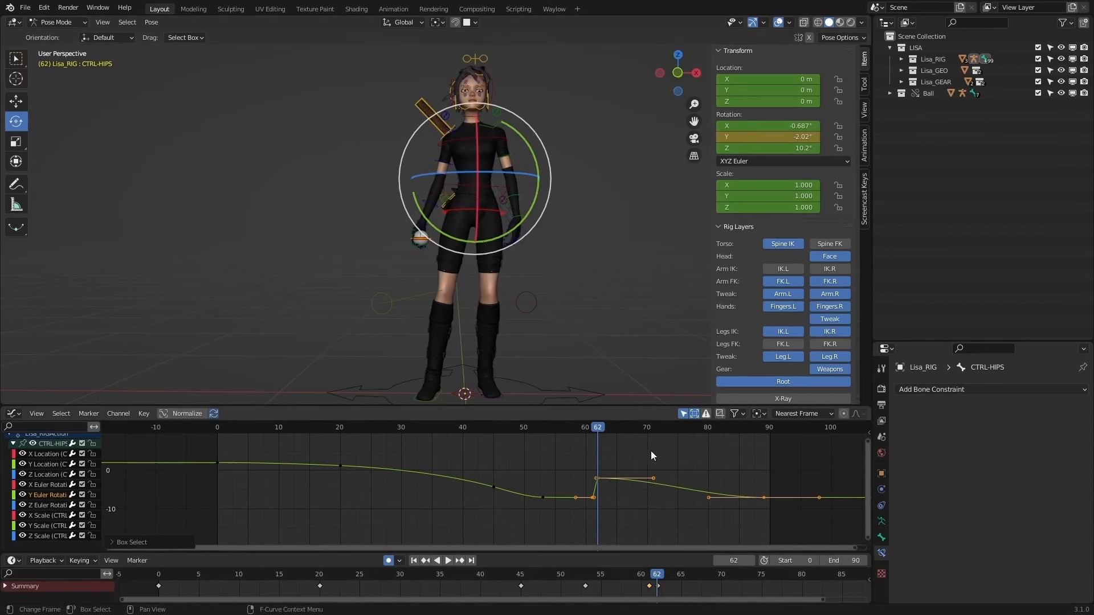
left_click(651, 454)
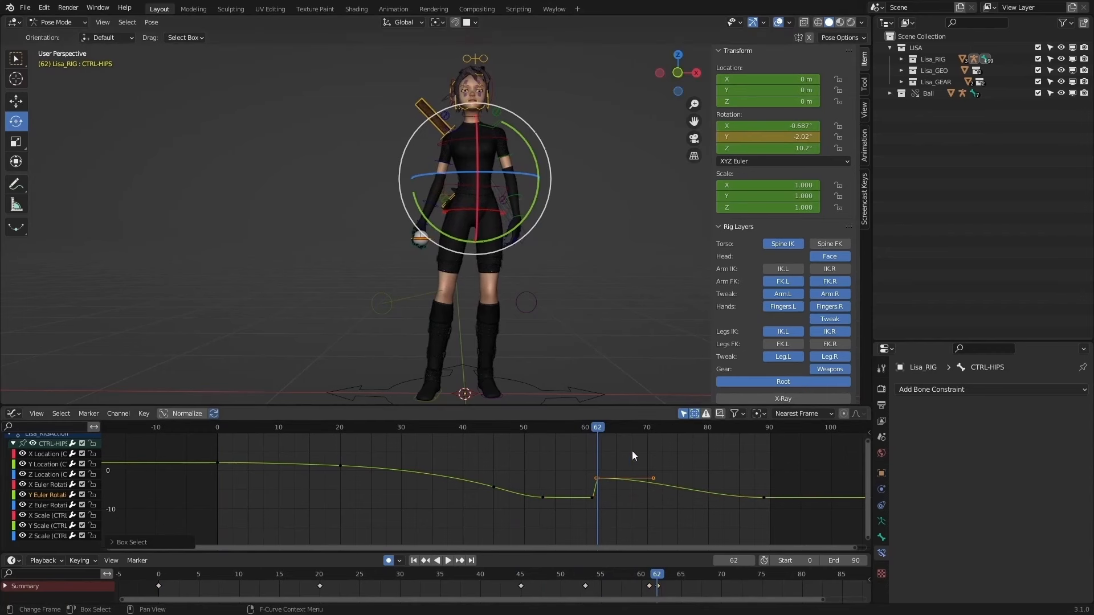
Step: Set the hips' Y rotation at frame 88 to -2.0186°
left_click(757, 427)
left_click(776, 136)
key("Return")
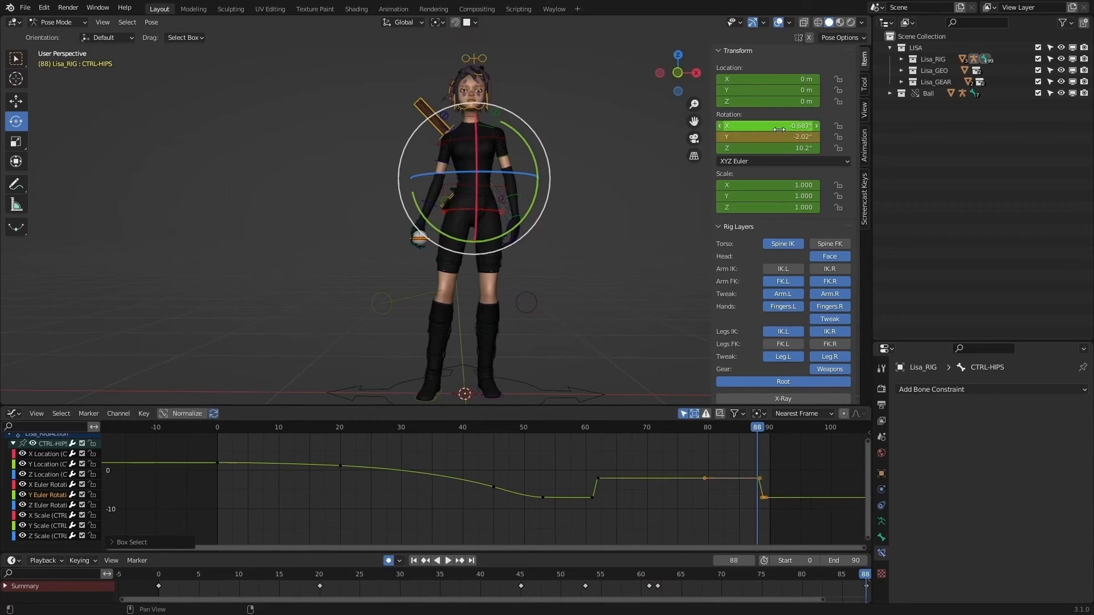
Step: Delete the two Y rotation keyframes between frames 45 and 62, and raise the frame 45 keyframe to about -1°
left_click_drag(647, 512, 509, 487)
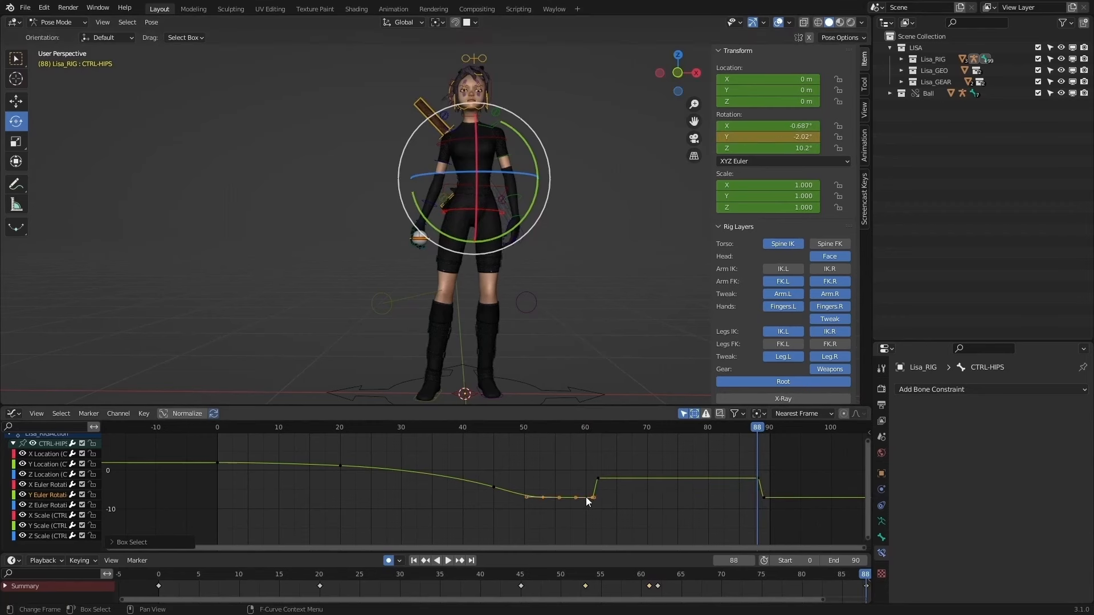
left_click_drag(598, 516, 533, 492)
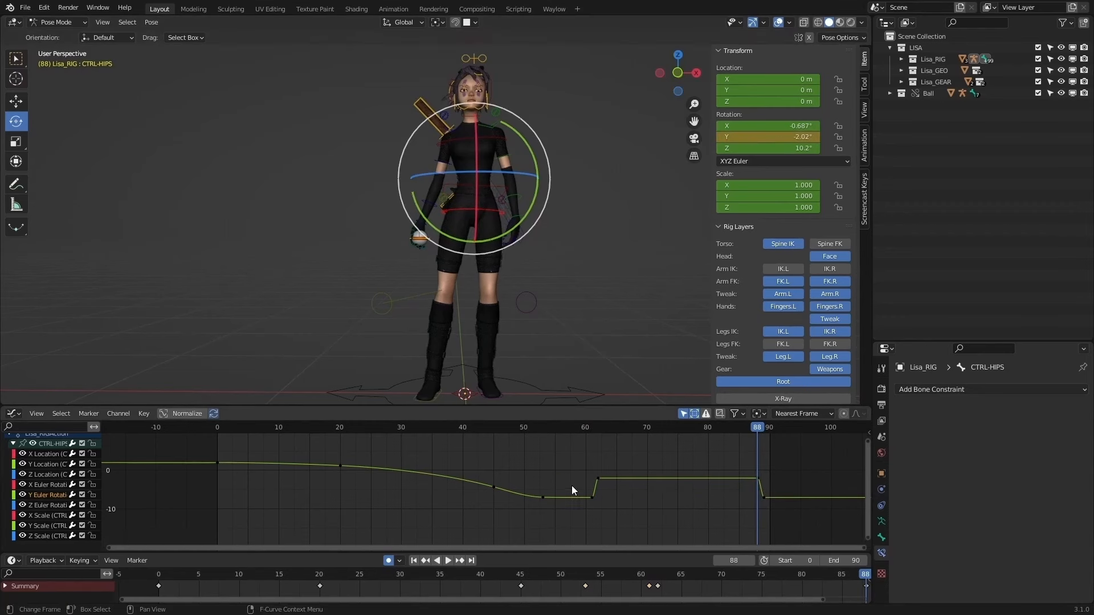
key("Delete")
key("g")
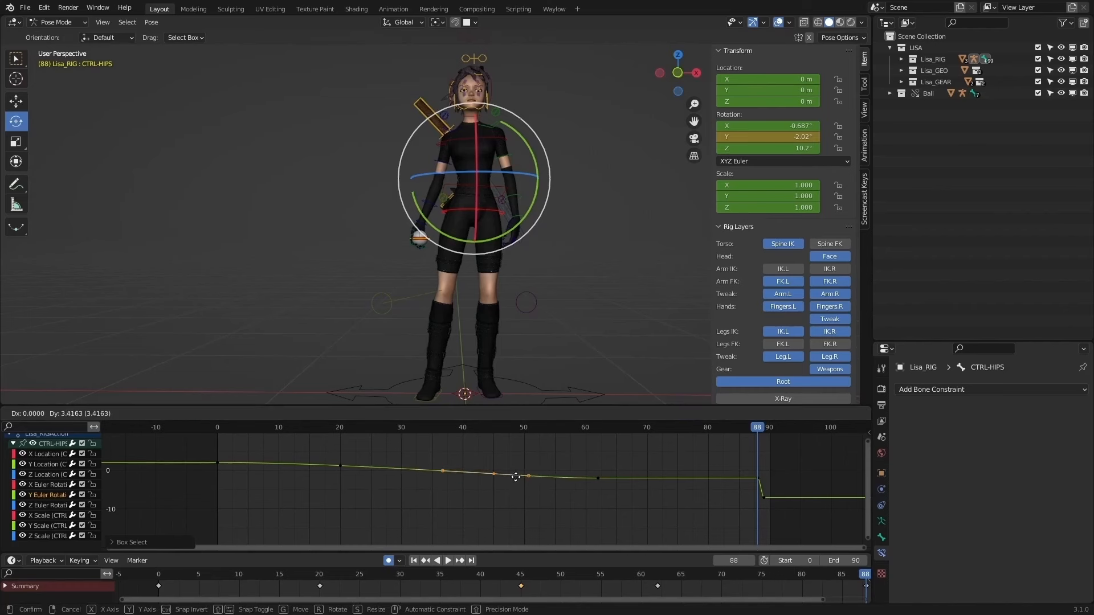
left_click(516, 477)
Step: Set the hips' Y rotation at frame 89 to -2.0186° and play back the animation
left_click_drag(751, 488, 763, 511)
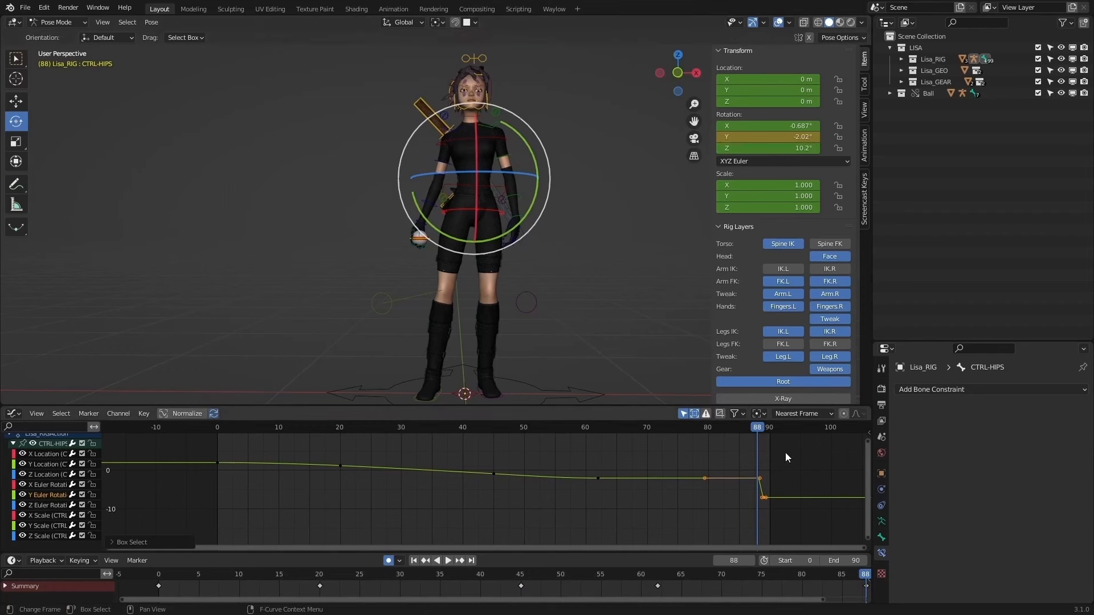
left_click(761, 433)
left_click_drag(792, 490, 753, 506)
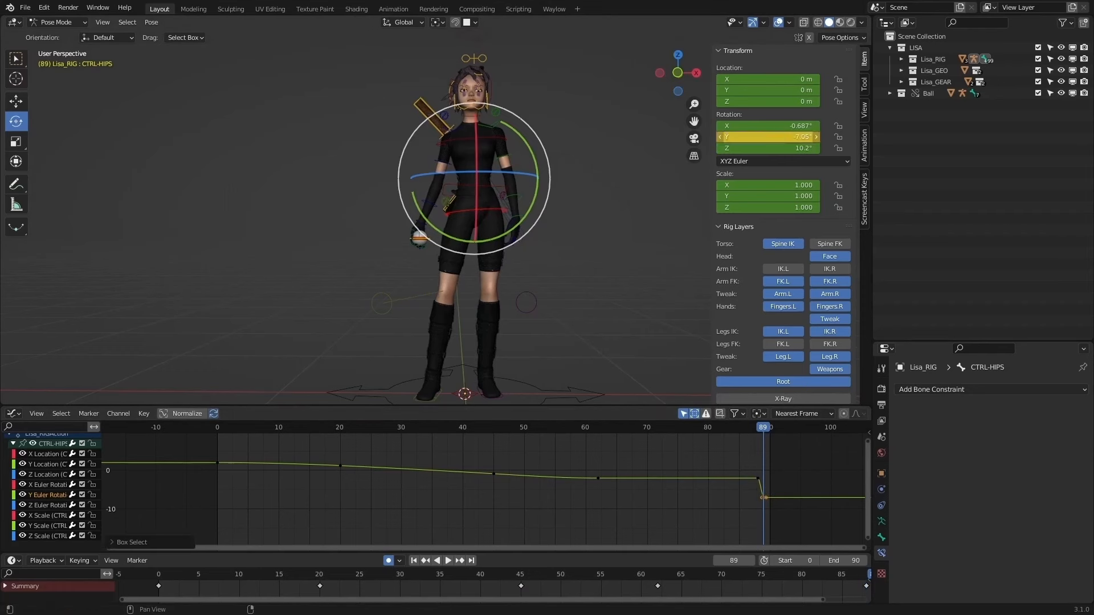
double_click(773, 136)
type("-2.0186d")
key("Return")
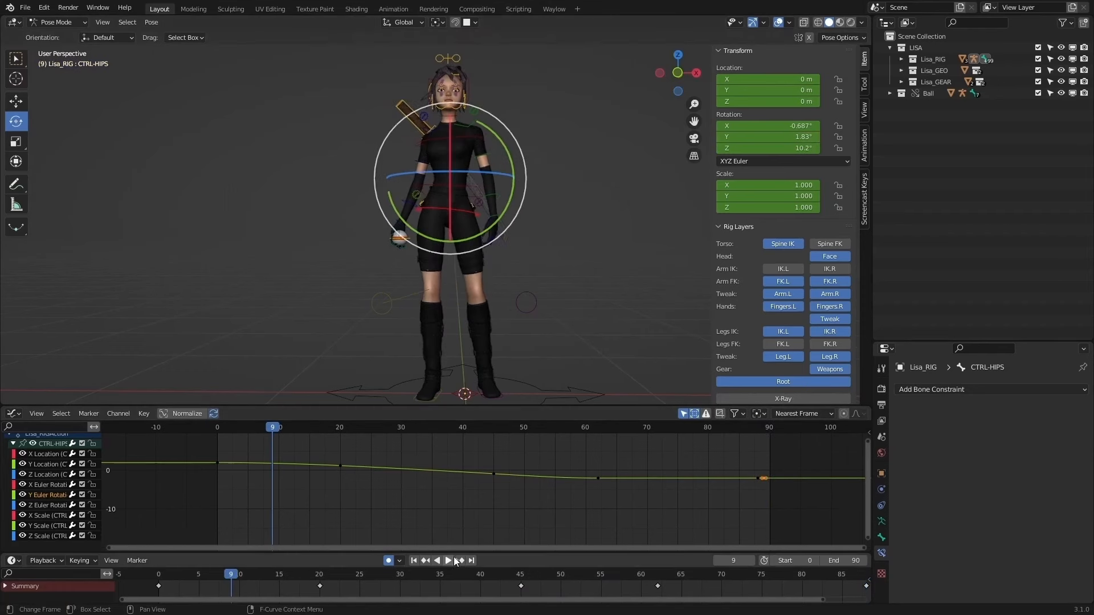
left_click(448, 561)
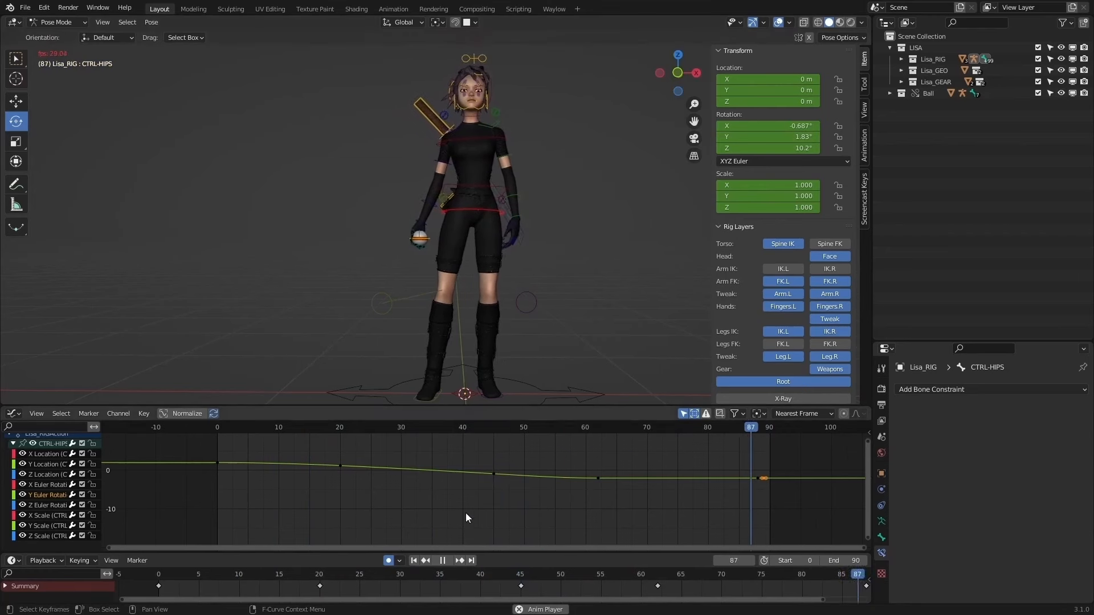
left_click(445, 560)
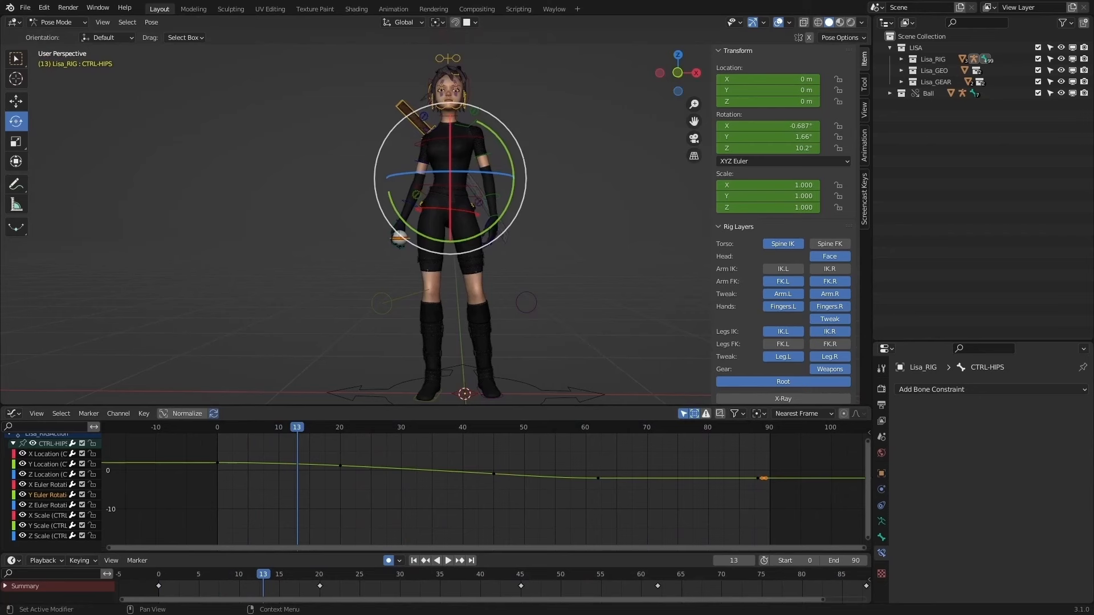
Step: Select the CTRL-TORSO control, show its Y Euler Rotation curve and play back the animation
left_click(463, 187)
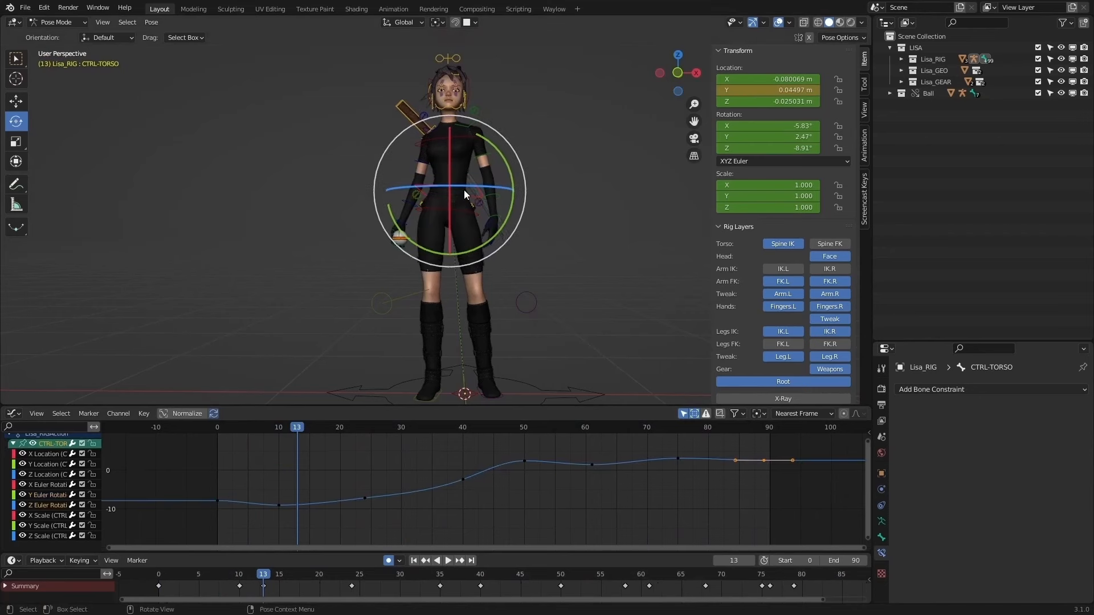
left_click(46, 494)
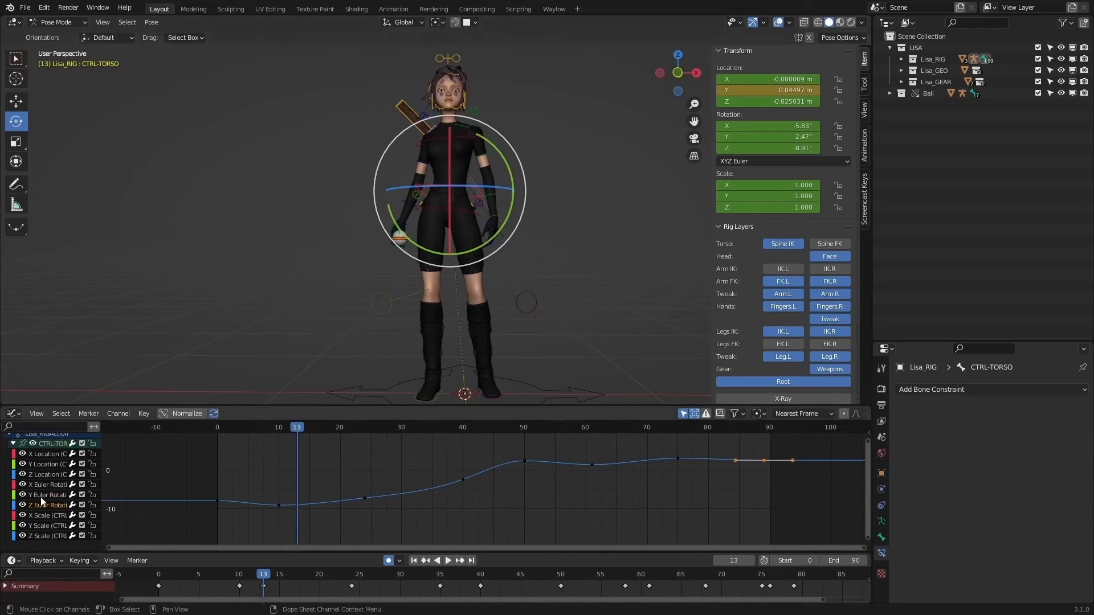
key("space")
key("Escape")
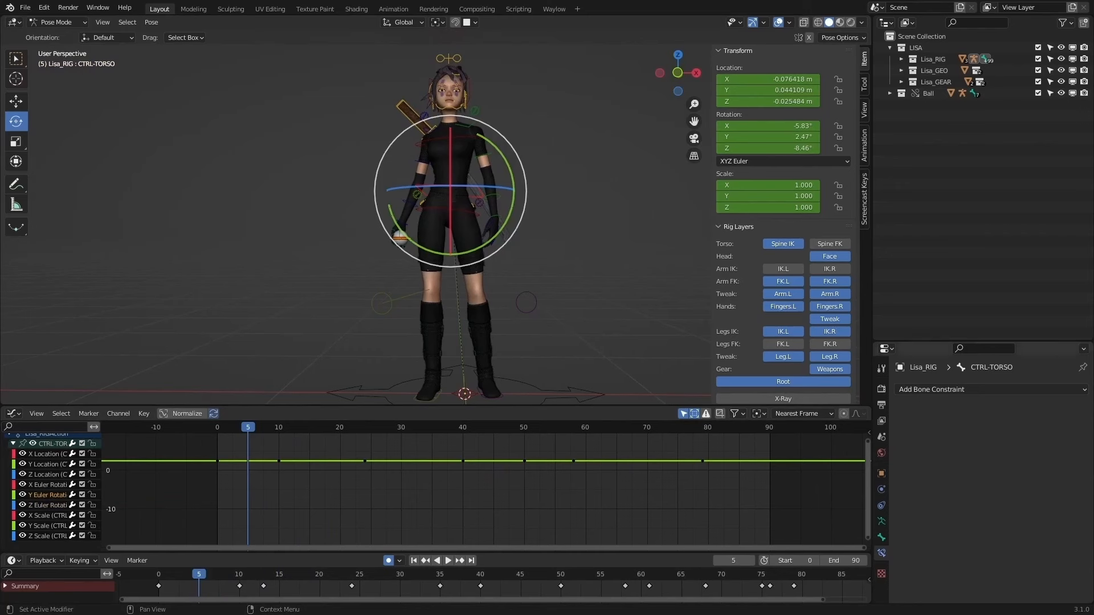
Step: Lower the torso's Y Euler Rotation keyframe at frame 10 to about 1.1°
left_click_drag(299, 496, 220, 439)
left_click_drag(261, 432, 285, 433)
scroll(320, 459, "up", 1)
key("g")
key("y")
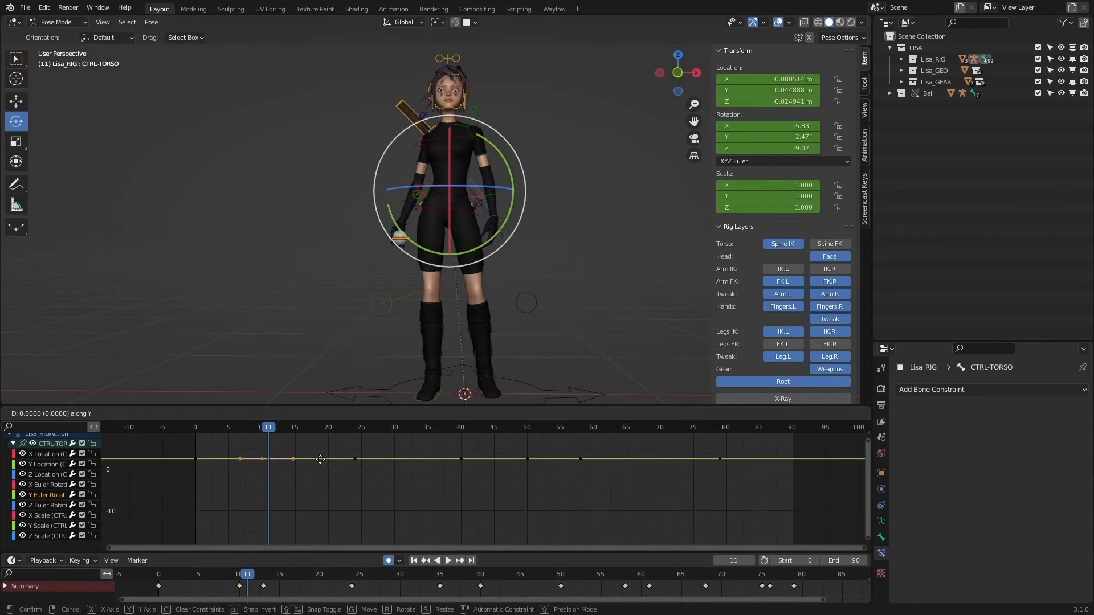
right_click(334, 517)
key("g")
key("y")
left_click(337, 536)
Step: Move the torso's lowered Y rotation keyframe to frame 11 and play back the start of the motion
key("g")
key("x")
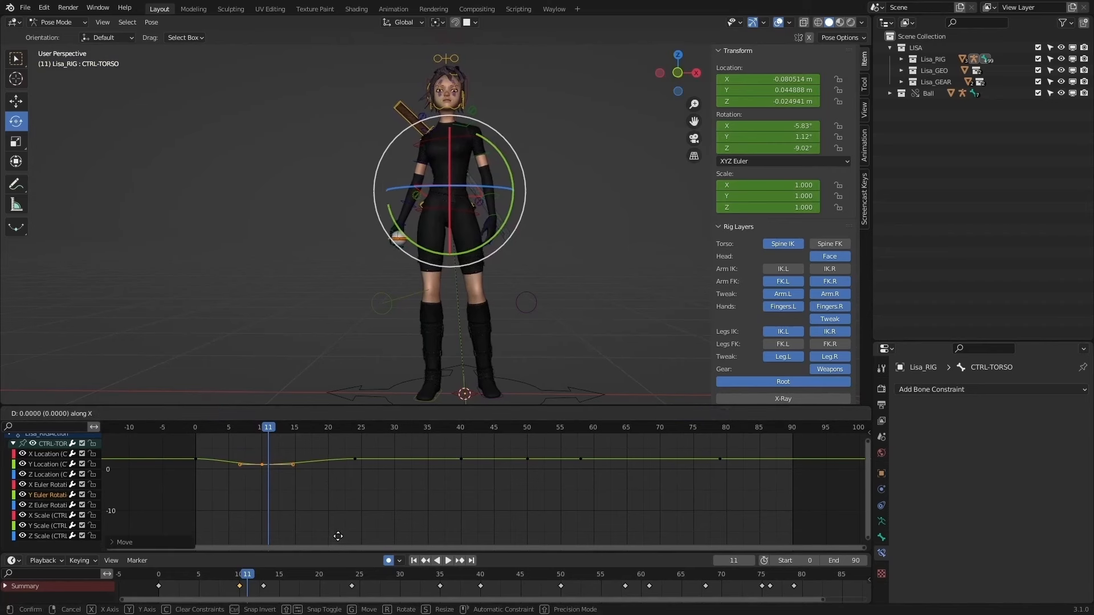
left_click(340, 536)
mouse_move(262, 428)
left_mouse_down()
mouse_move(191, 427)
mouse_move(261, 433)
left_mouse_up()
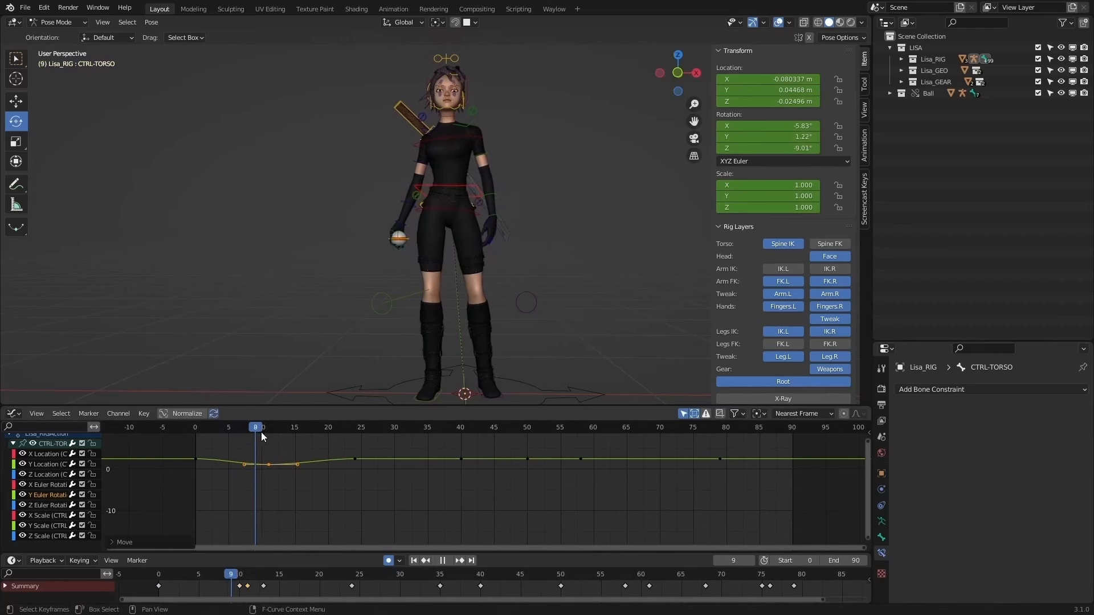
key("space")
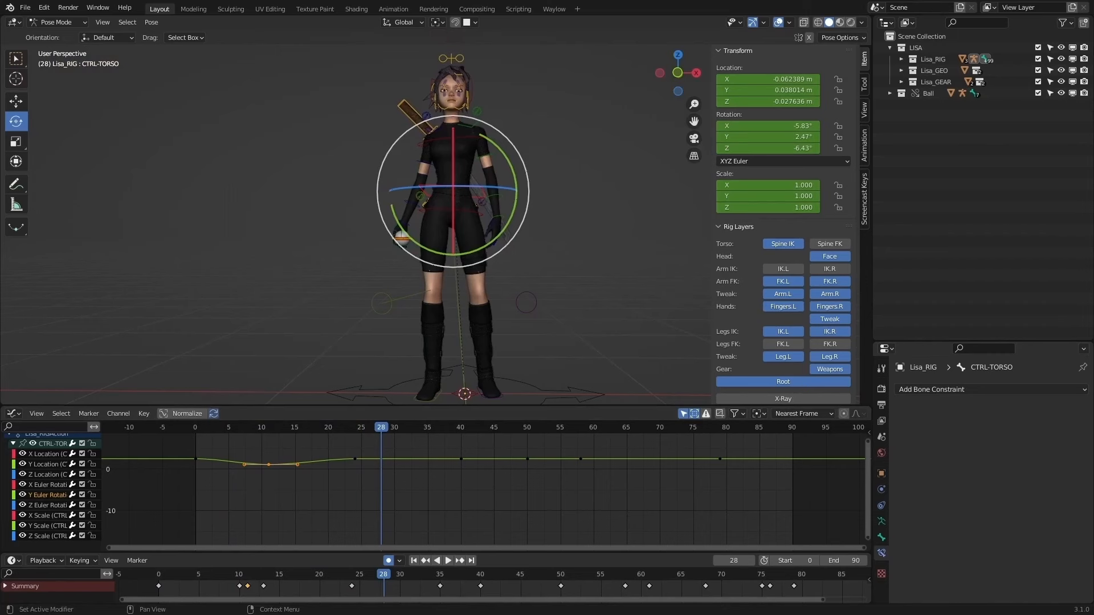
Step: Move the torso's Y rotation keyframe from frame 24 to frame 31 and raise it to about 4.4°
left_click_drag(342, 447, 367, 470)
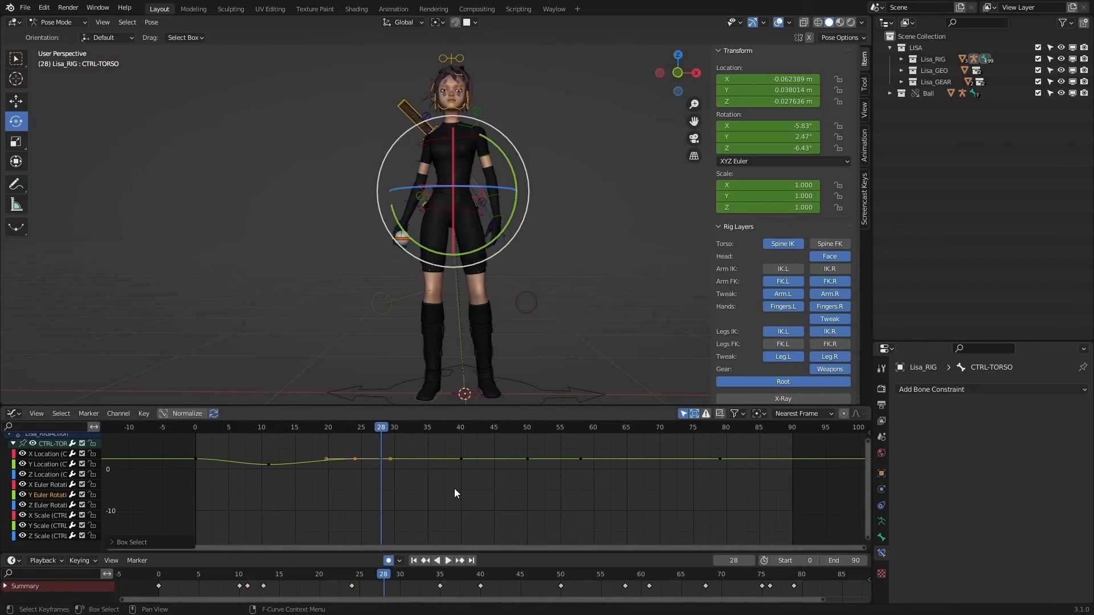
key("g")
key("x")
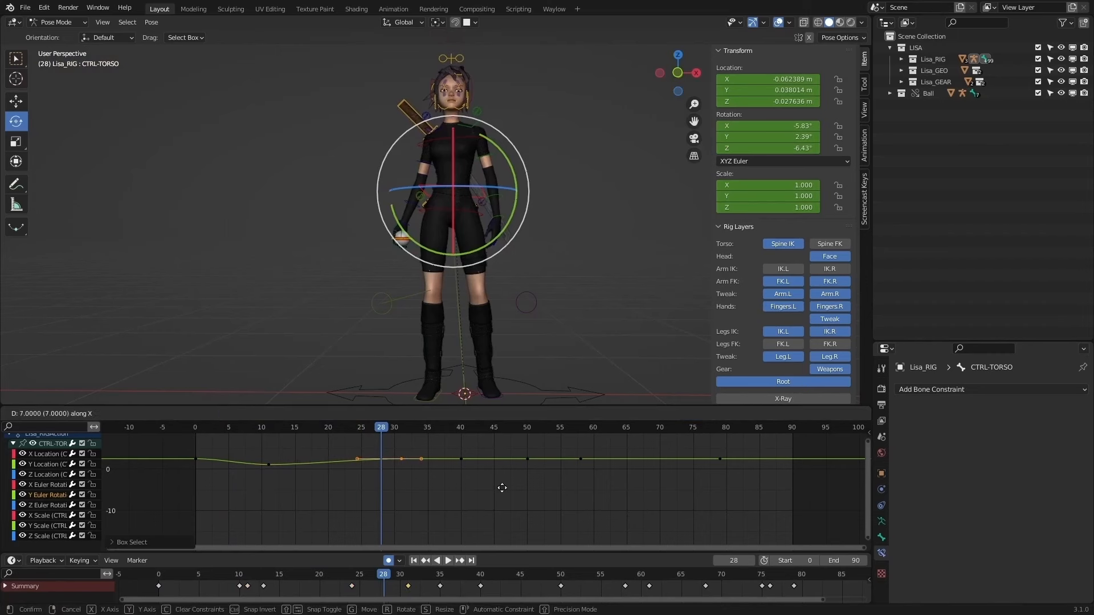
left_click(502, 488)
key("g")
left_click(498, 481)
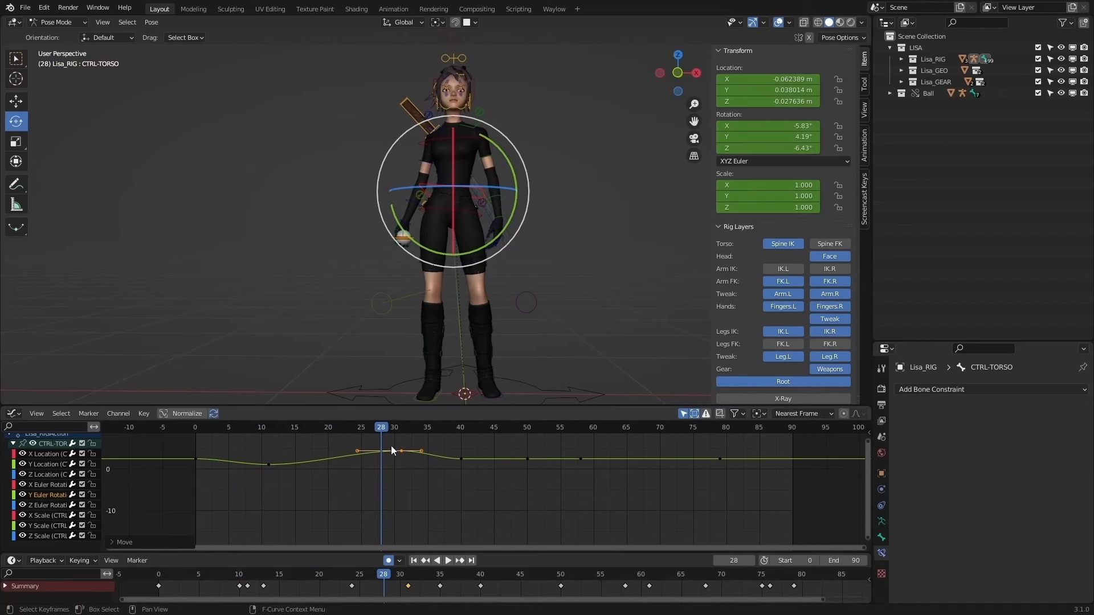
Step: Raise the torso's Y rotation keyframe at frame 11 to about 1.92° and fit the curve in the Graph Editor
left_click_drag(391, 427, 259, 474)
key("space")
key("g")
key("y")
left_click(285, 488)
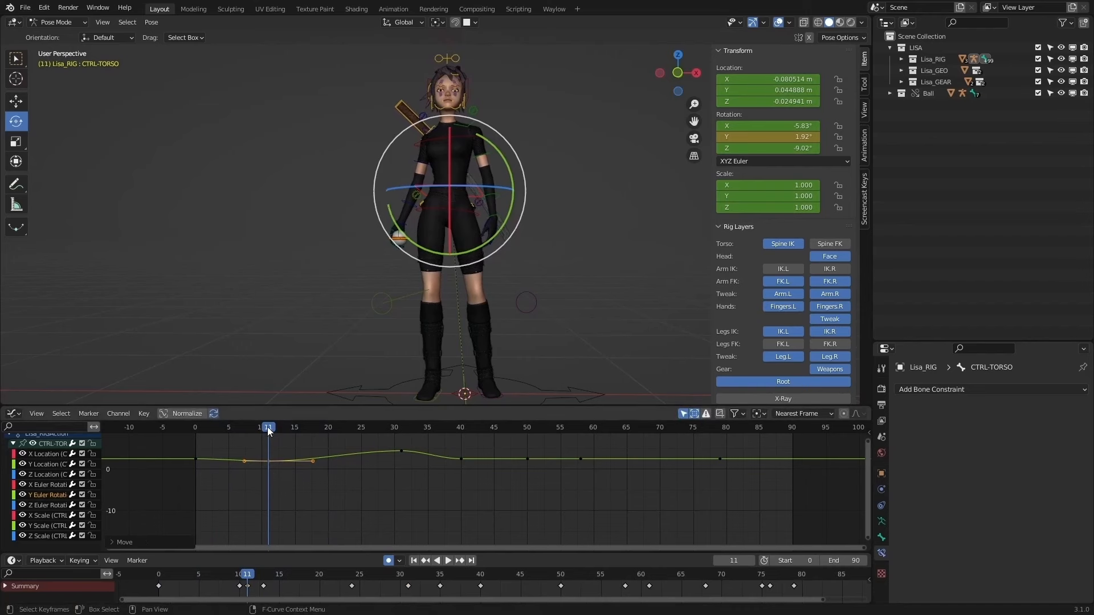
key("Home")
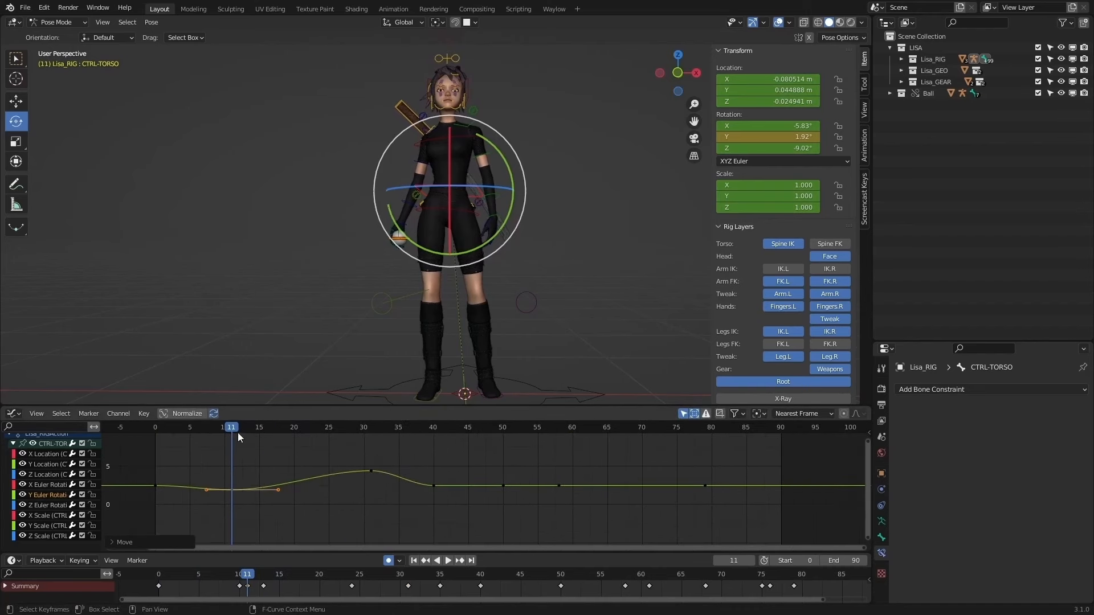
Step: Raise the torso's Y rotation keyframe at frame 11 slightly to about 2° and play back the motion from the start
mouse_move(237, 432)
left_mouse_down()
mouse_move(183, 426)
mouse_move(239, 427)
left_mouse_up()
key("g")
key("x")
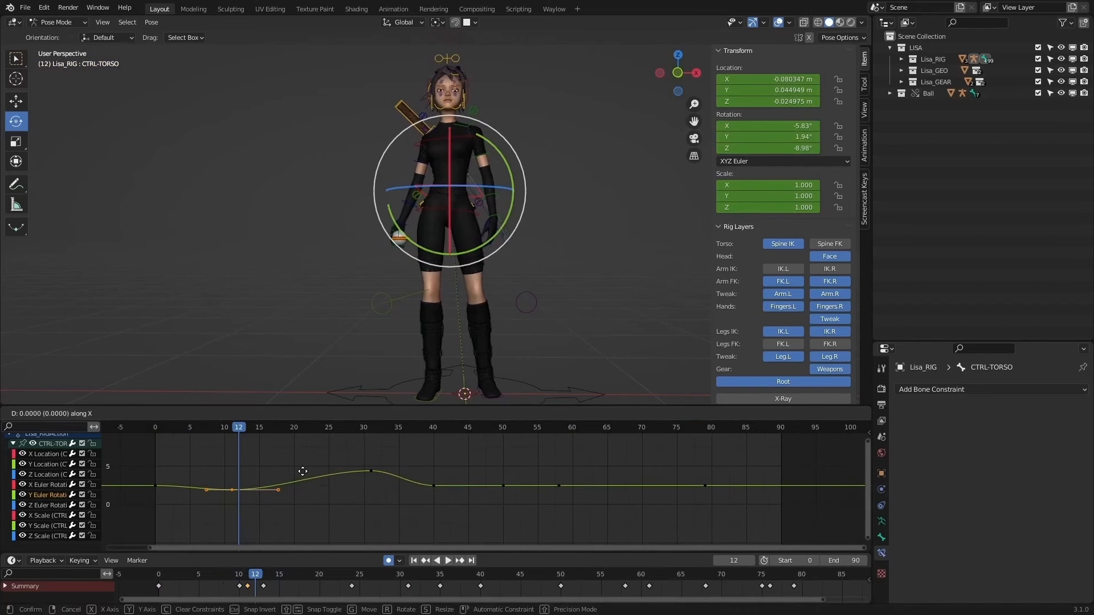
key("x")
key("y")
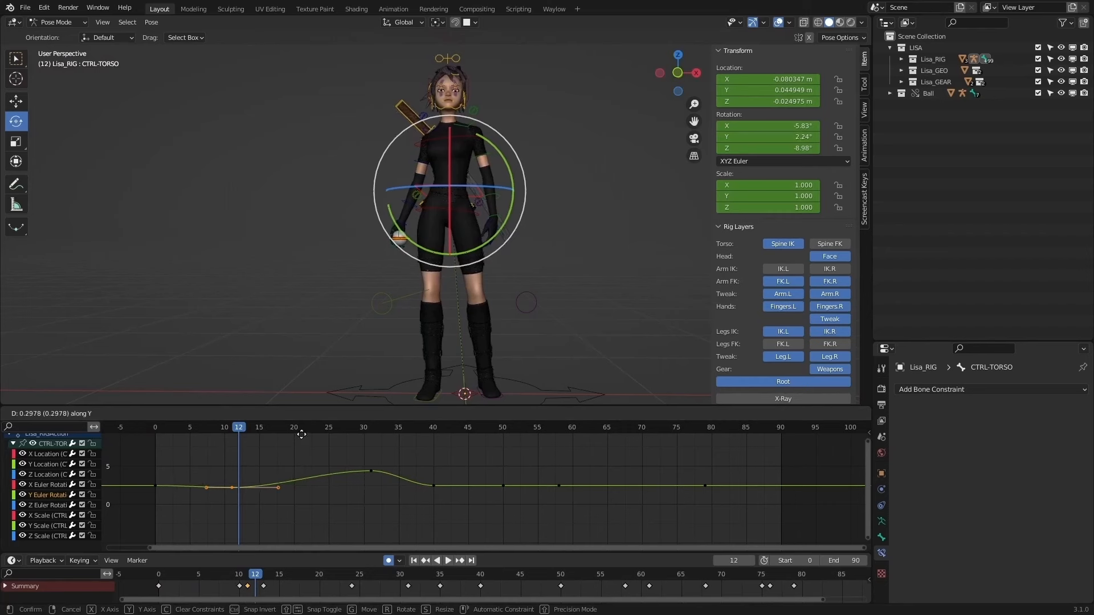
left_click(301, 458)
key("shift+Left")
key("space")
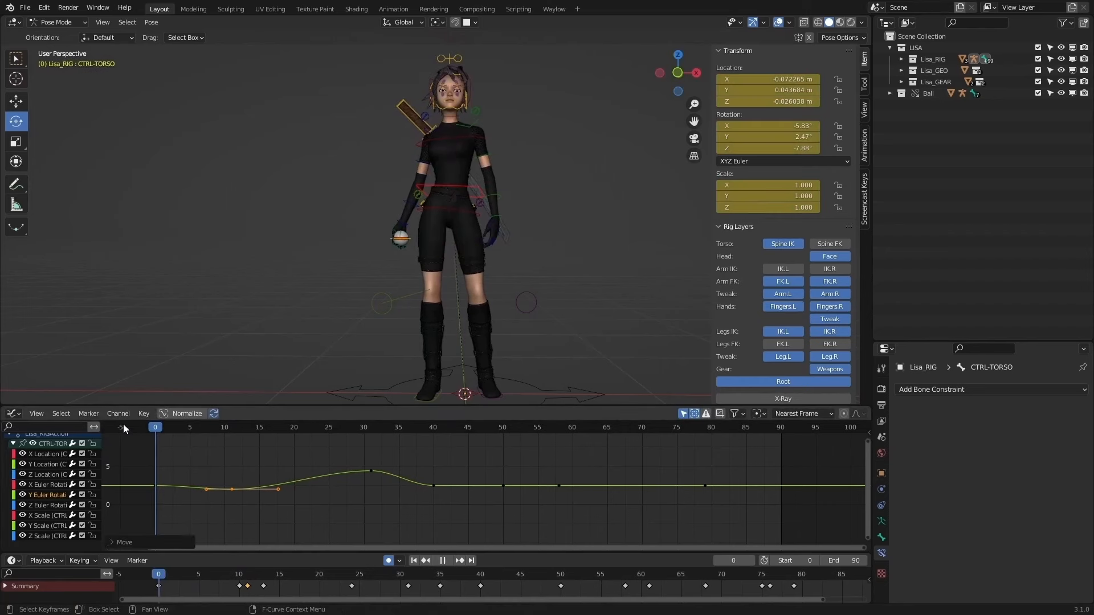
key("space")
Step: Lower the torso's Y rotation keyframe at frame 31 to about 3.4° and play back the motion
left_click(373, 472)
key("g")
key("x")
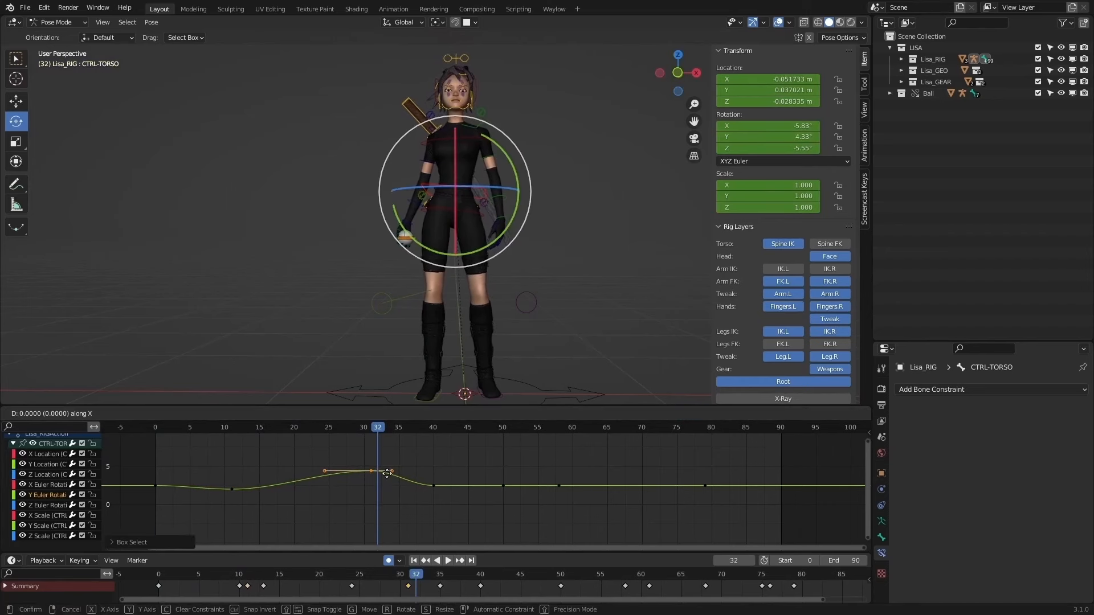
key("y")
left_click(383, 488)
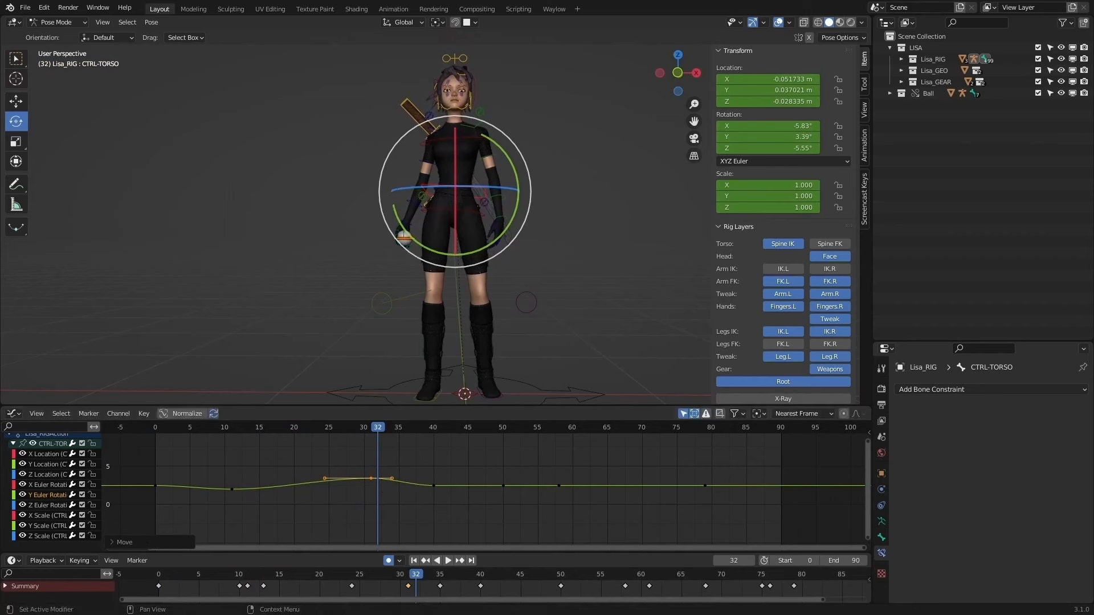
key("space")
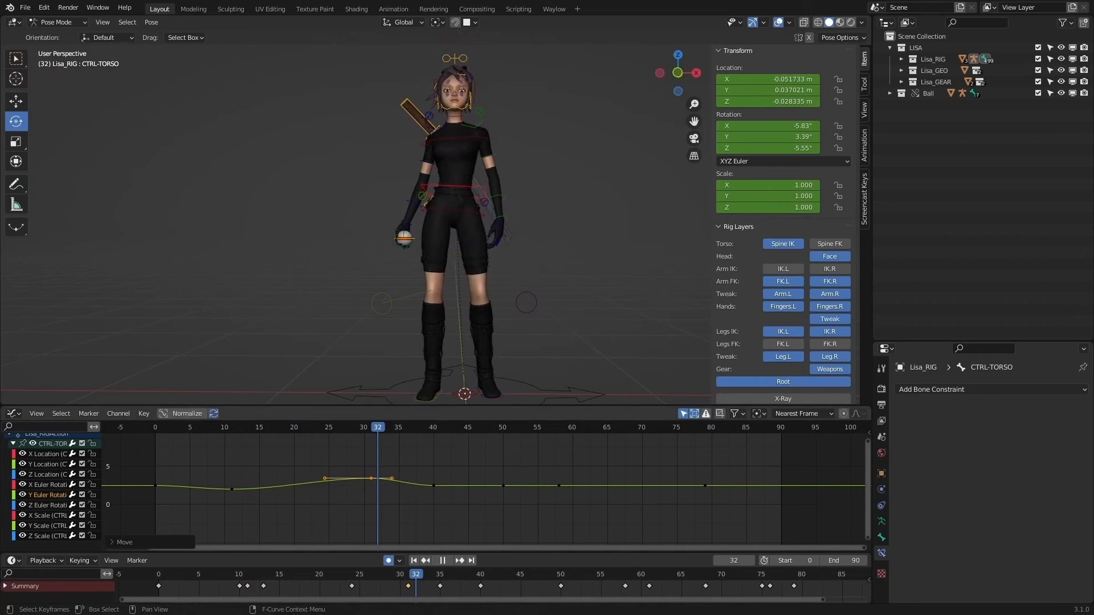
key("space")
Step: Raise the torso's Y rotation keyframe at frame 40 to about 3.81° and play back the motion
left_click(419, 508)
key("g")
key("x")
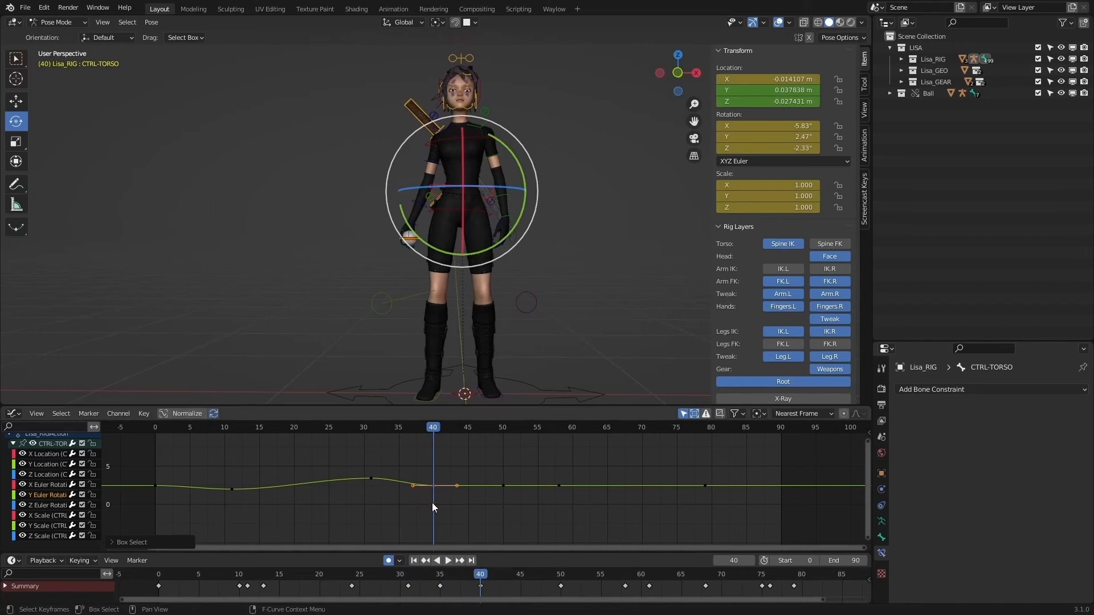
key("y")
left_click(438, 493)
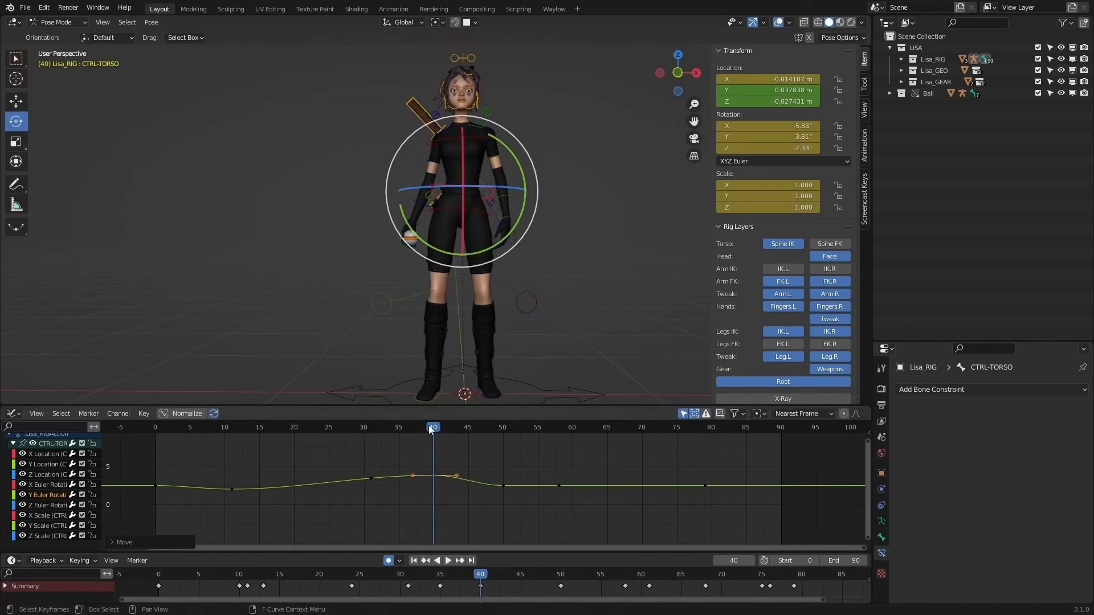
key("space")
key("space")
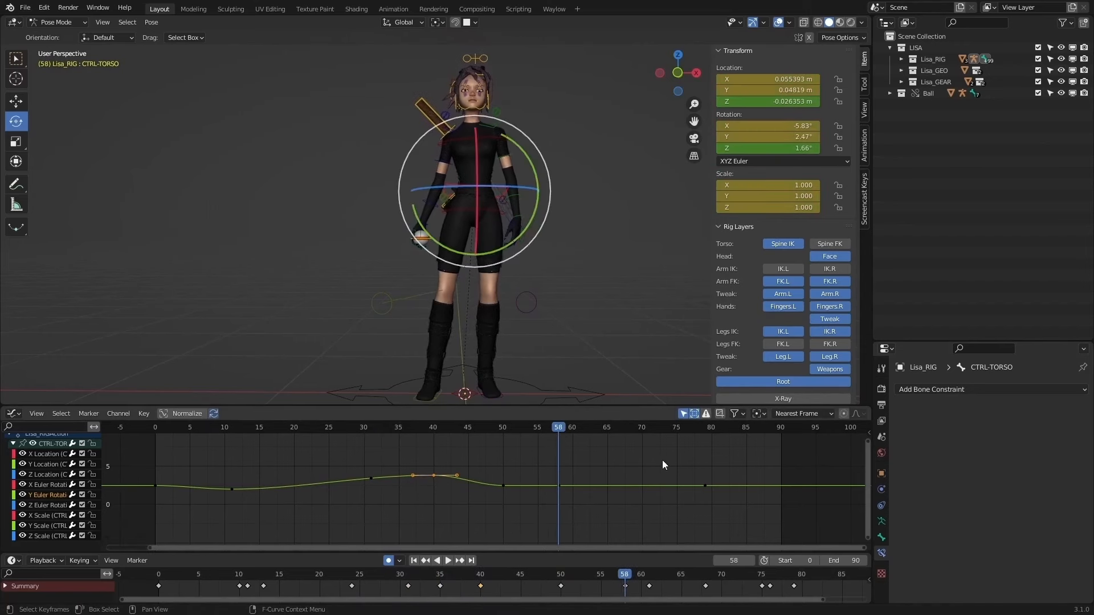
left_click_drag(765, 465, 460, 530)
key("g")
key("y")
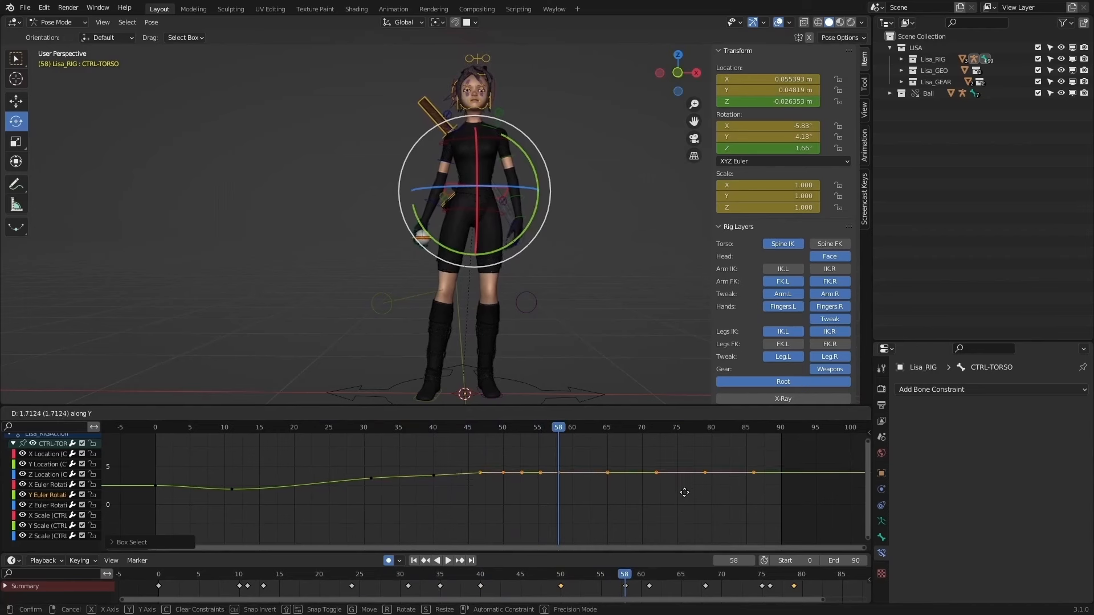
key("Escape")
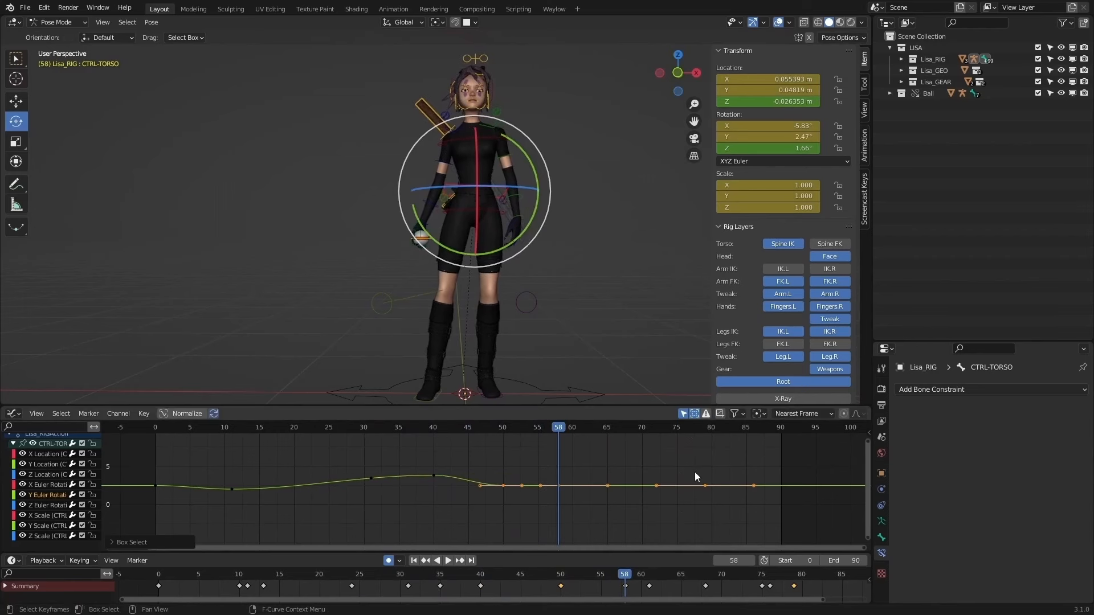
left_click(556, 457)
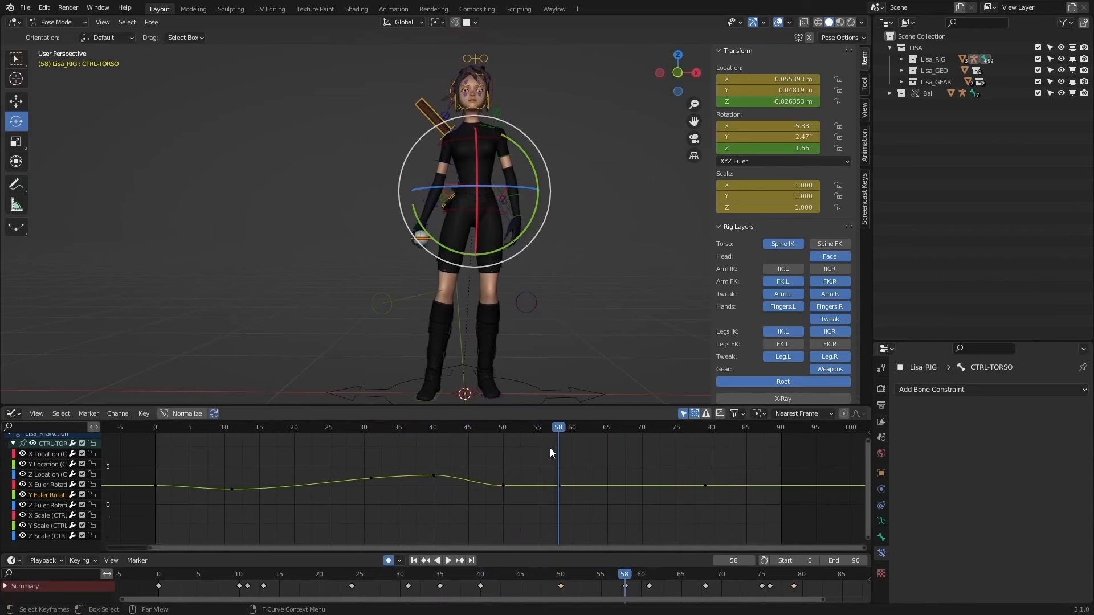
Step: Delete the torso's Y rotation keyframe at frame 50 and lower the keyframes at frames 58 and 79 to about 0.98°
left_click_drag(549, 448, 497, 505)
key("x")
left_click_drag(755, 453, 612, 504)
key("g")
key("y")
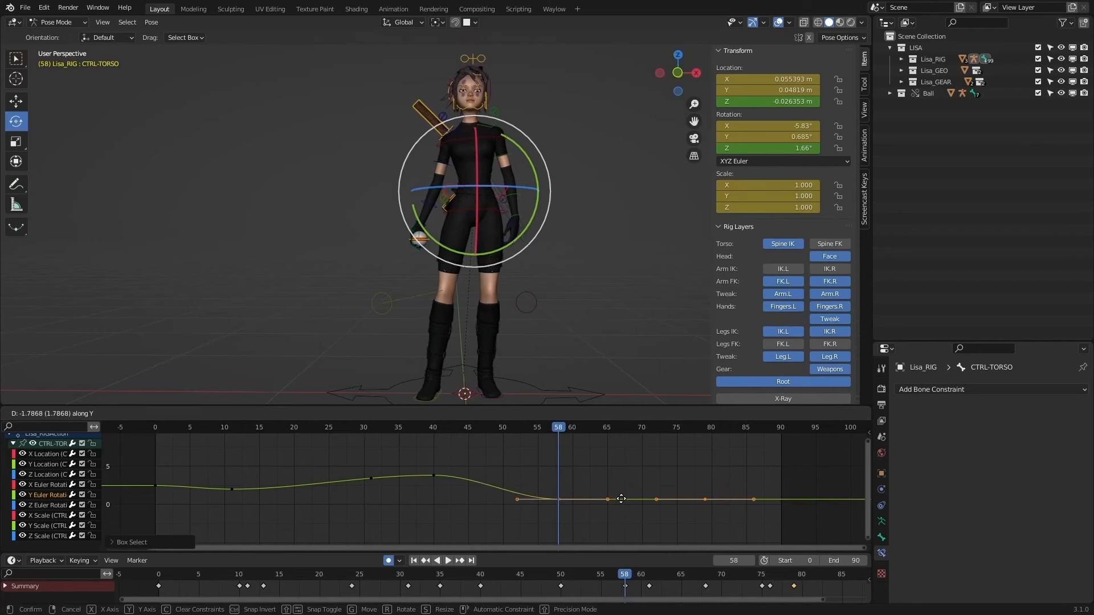
left_click(559, 475)
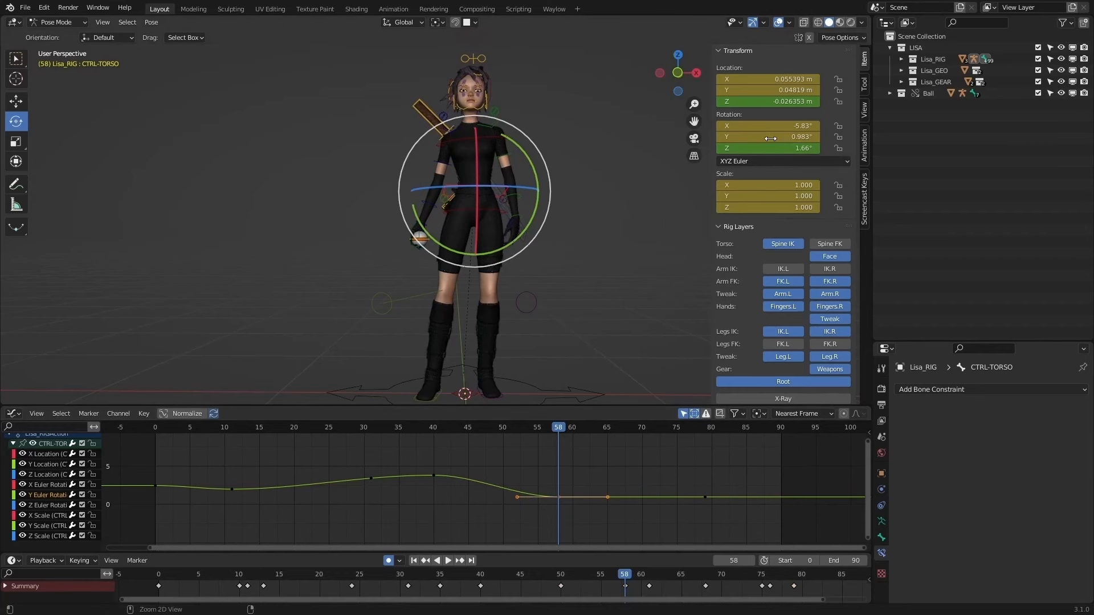
Step: Copy the torso's Y rotation value from frame 0 to the keyframe at frame 58 and negate it to -2.47°
left_click(158, 429)
left_click_drag(182, 459, 135, 494)
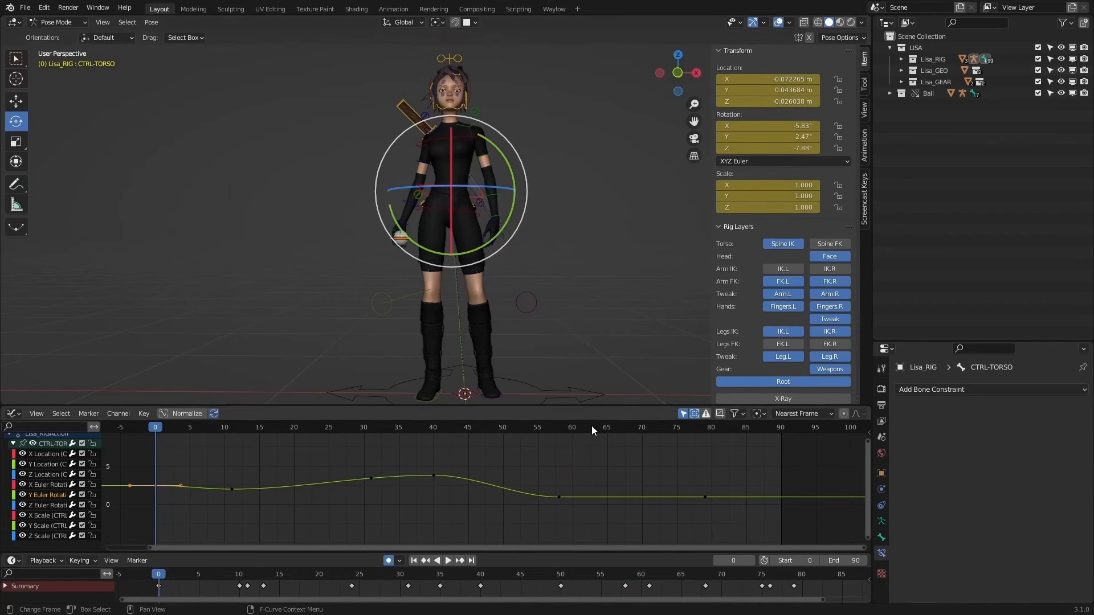
left_click(558, 428)
left_click_drag(541, 481, 576, 510)
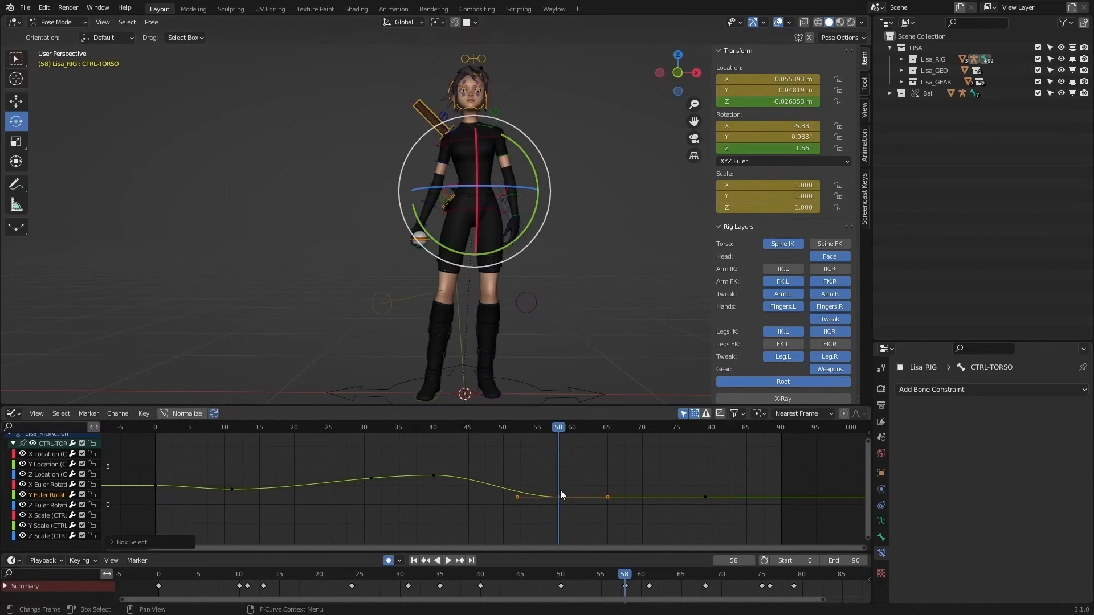
left_click_drag(793, 137, 809, 137)
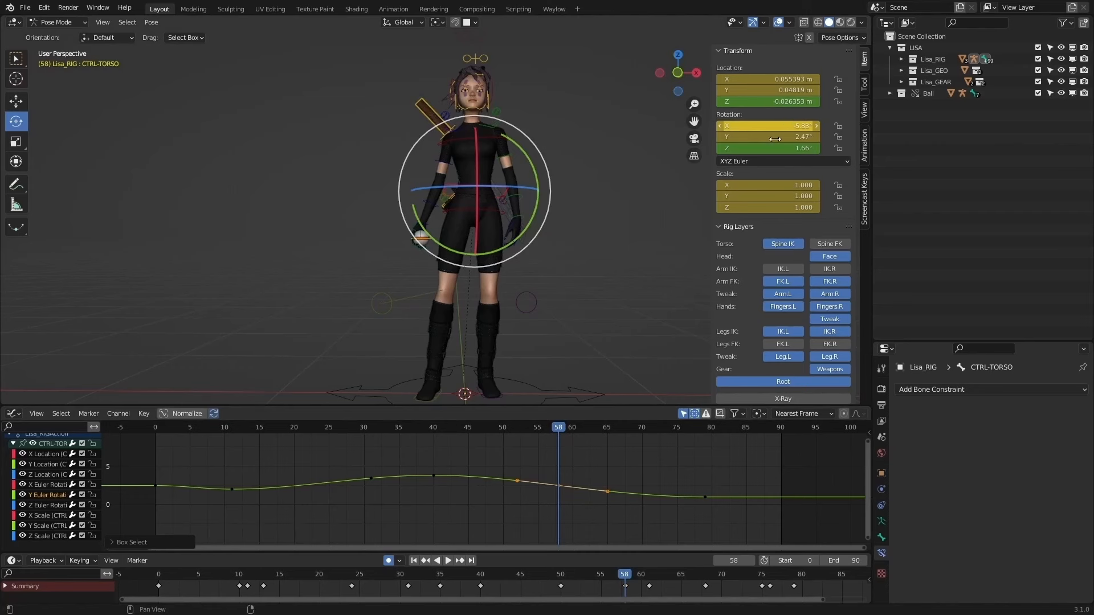
key("ctrl+z")
left_click(778, 138)
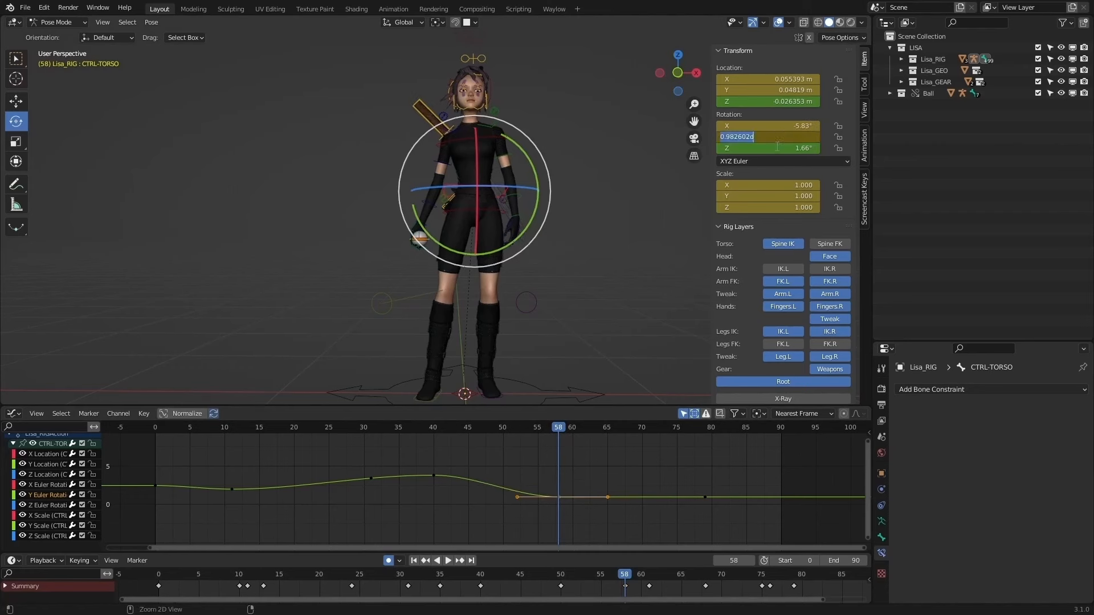
type("-")
key("Return")
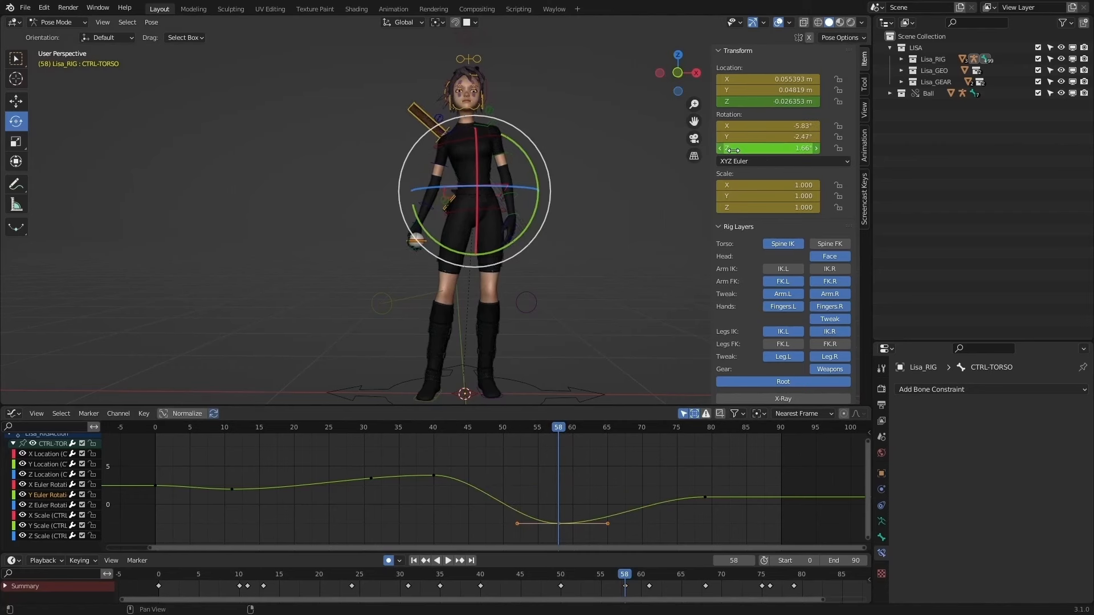
Step: Set the torso's Y rotation keyframe at frame 79 to 2.47°
left_click_drag(717, 519, 703, 467)
key("ctrl+g")
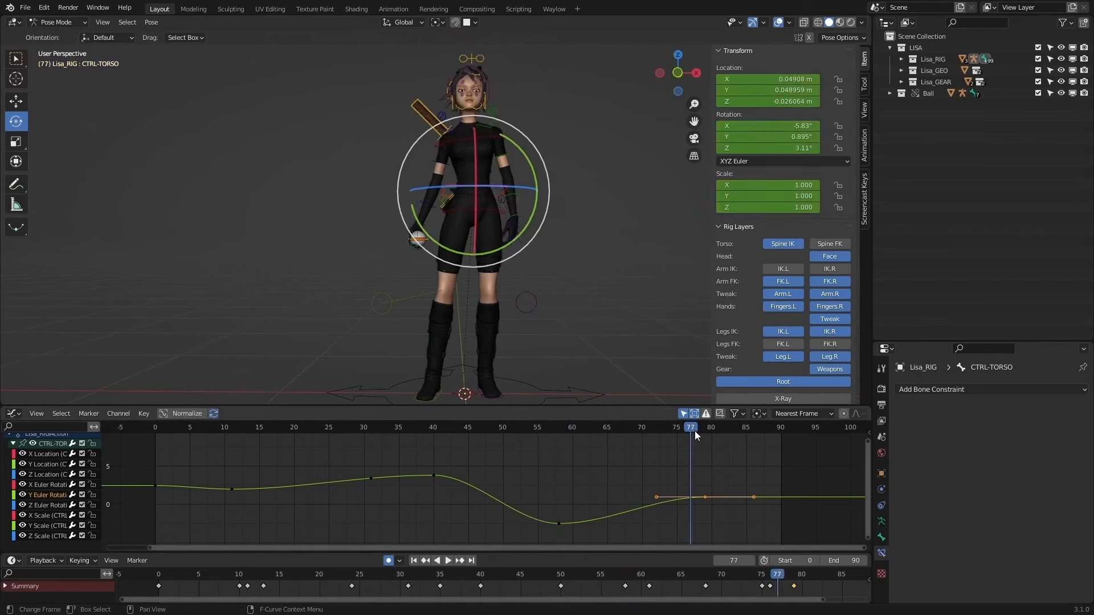
left_click(781, 137)
key("Return")
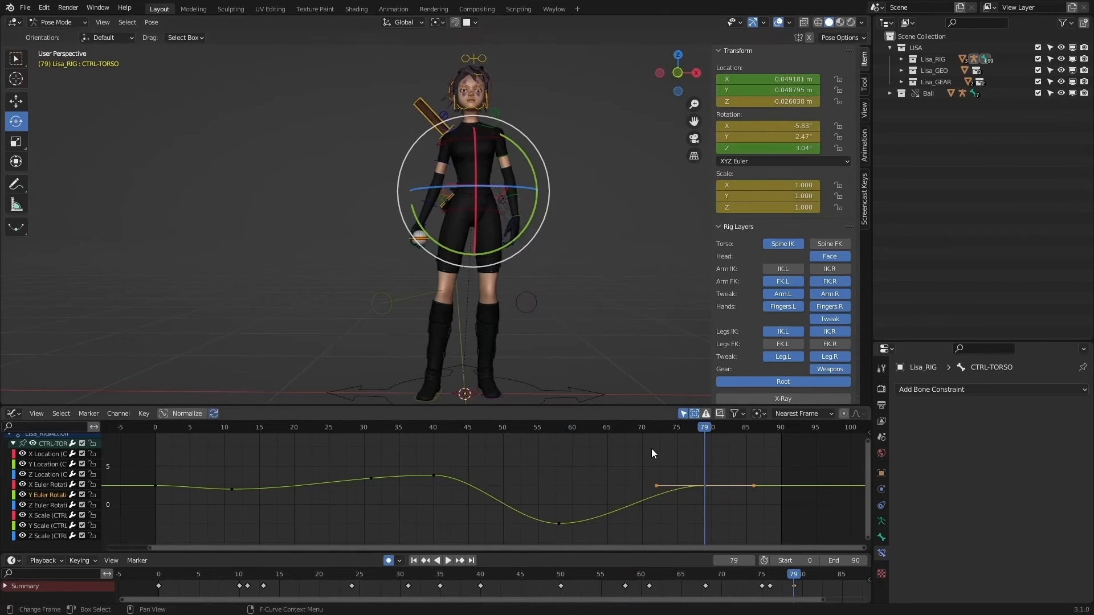
Step: Copy the torso's Y rotation of -2.47° from frame 58 to the keyframe at frame 79 and play back the animation
left_click(558, 523)
key("ctrl+g")
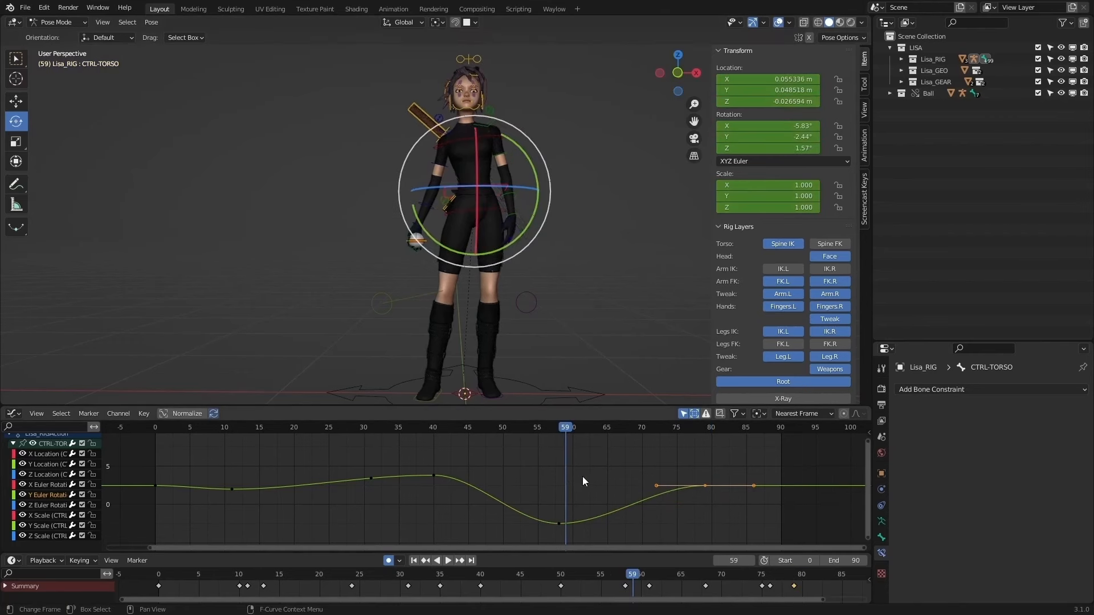
left_click(756, 141)
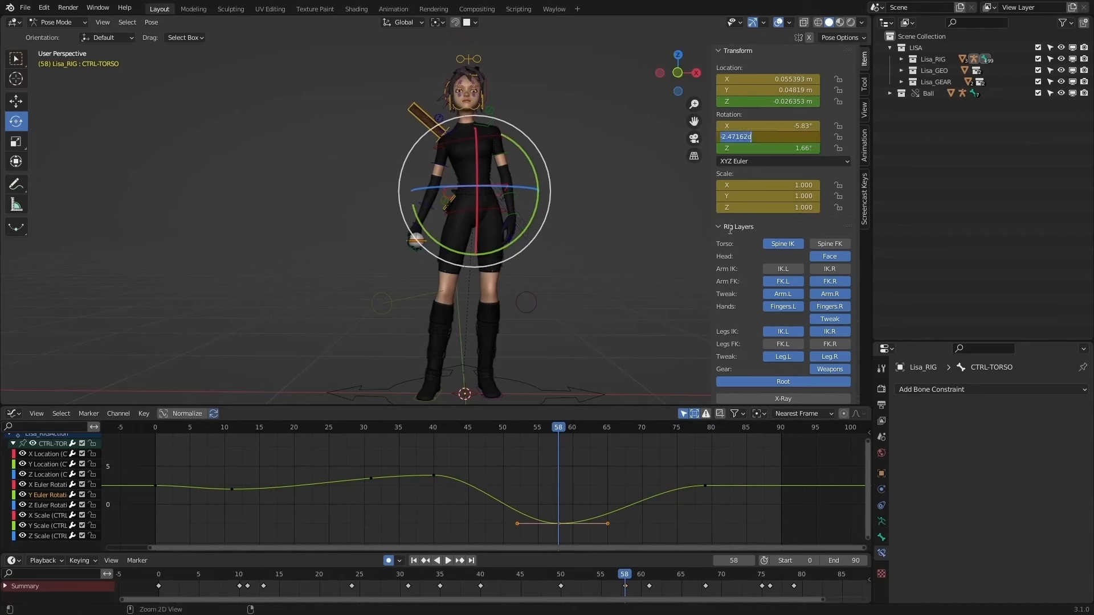
key("Return")
left_click(710, 428)
left_click_drag(711, 440, 730, 524)
left_click(704, 426)
key("ctrl+v")
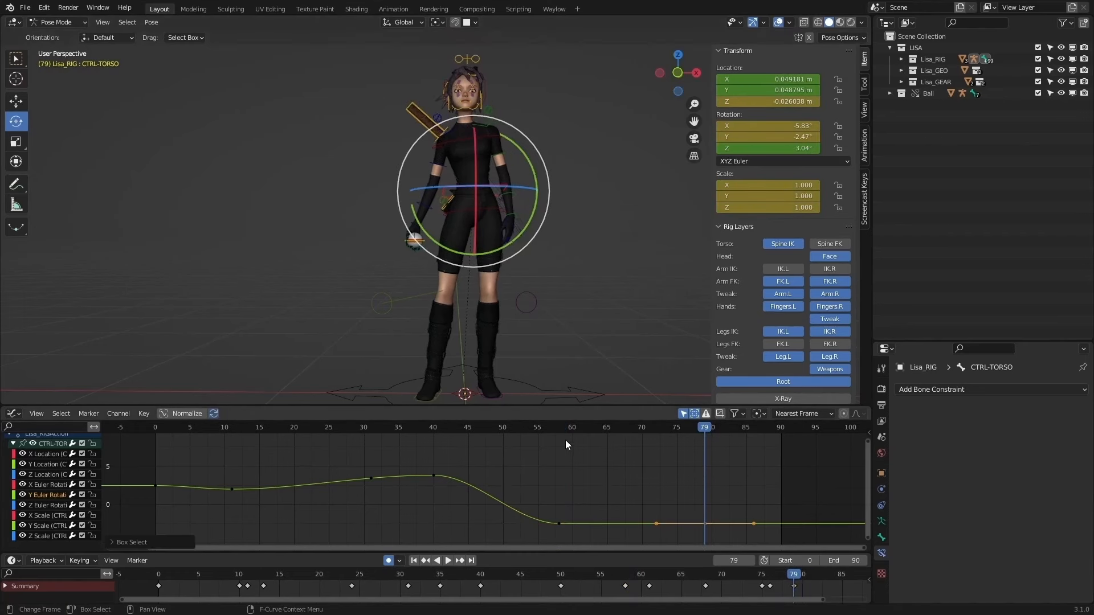
key("space")
left_click_drag(386, 432, 252, 461)
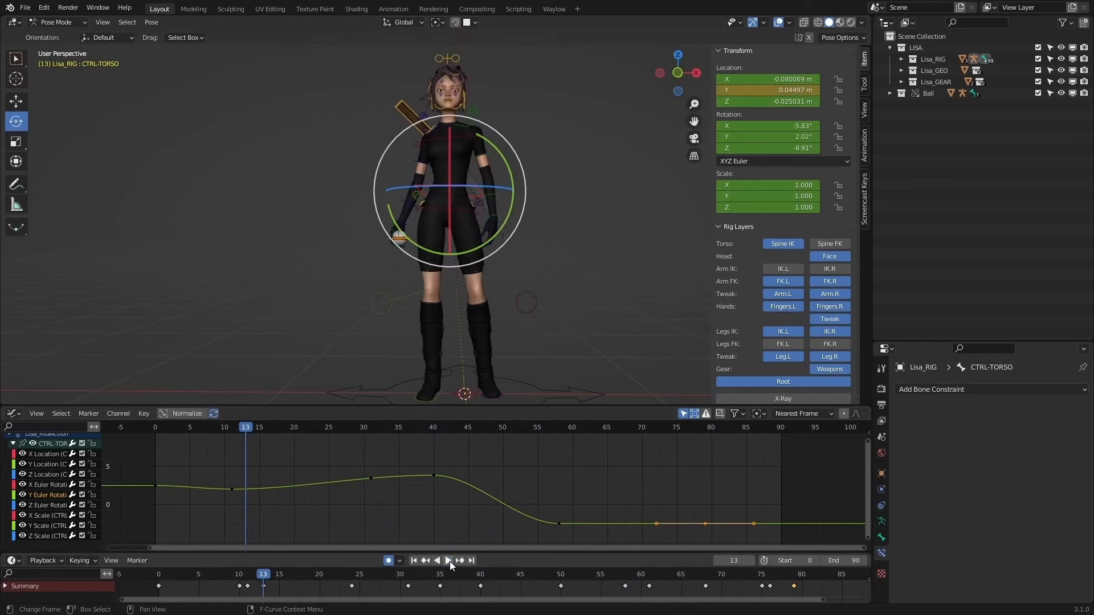
left_click(450, 562)
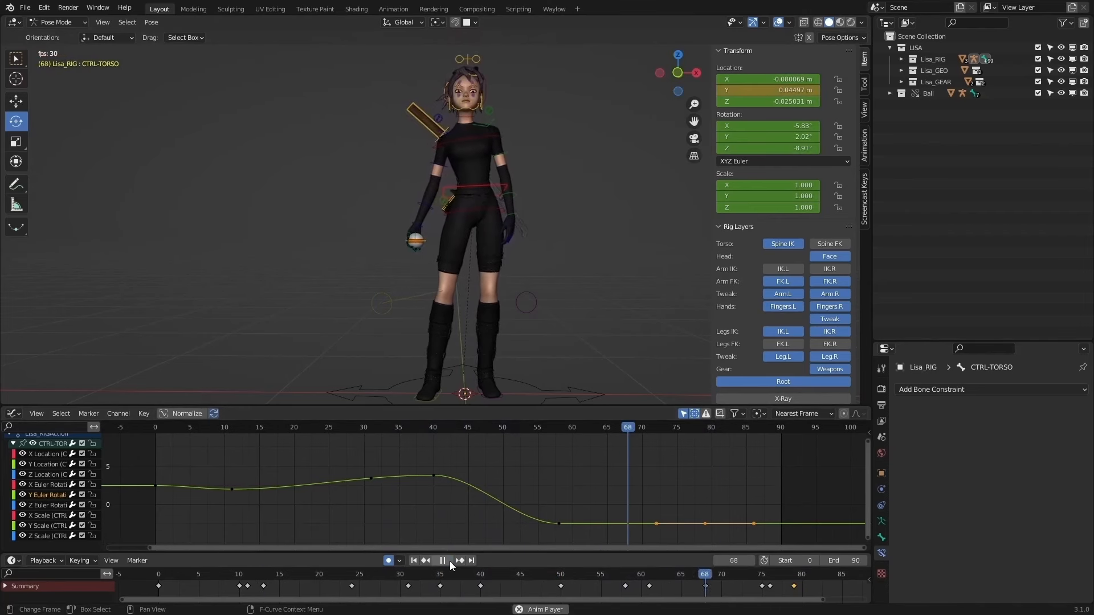
left_click(450, 562)
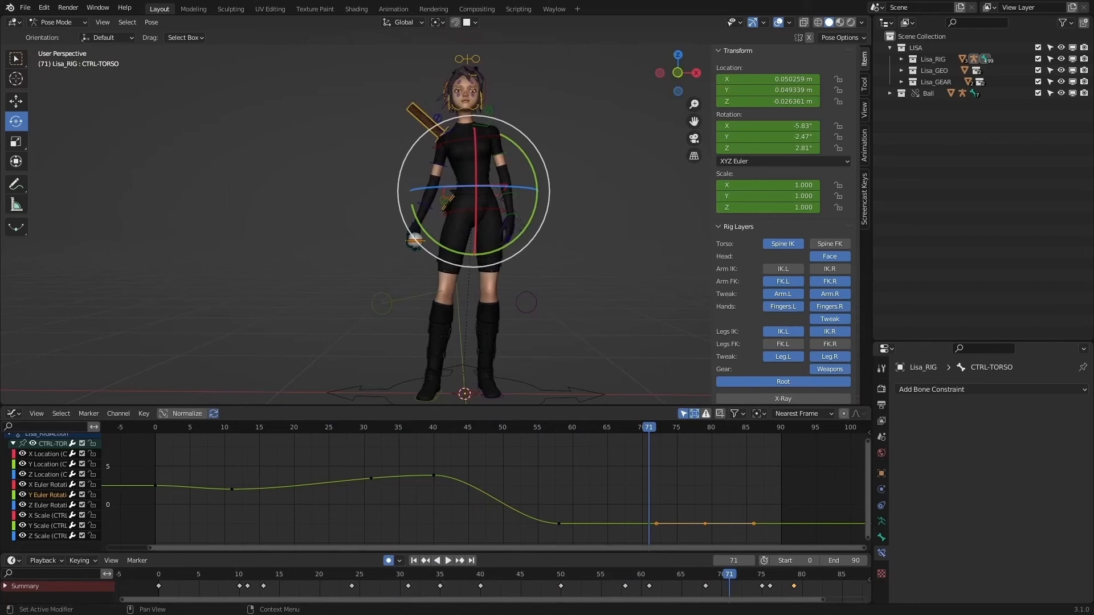
Step: Try rotating the CTRL-CHEST control to about 11.1° on Y at frame 57, then undo the rotation and selection
mouse_move(541, 428)
left_mouse_down()
mouse_move(279, 423)
mouse_move(552, 426)
left_mouse_up()
left_click(481, 142)
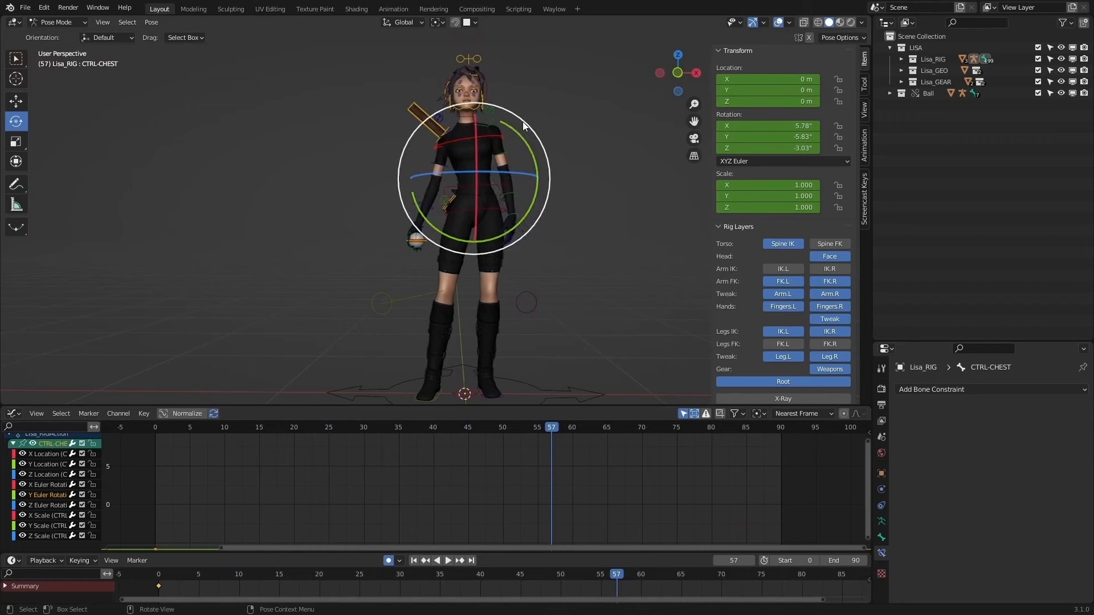
left_click_drag(522, 122, 536, 139)
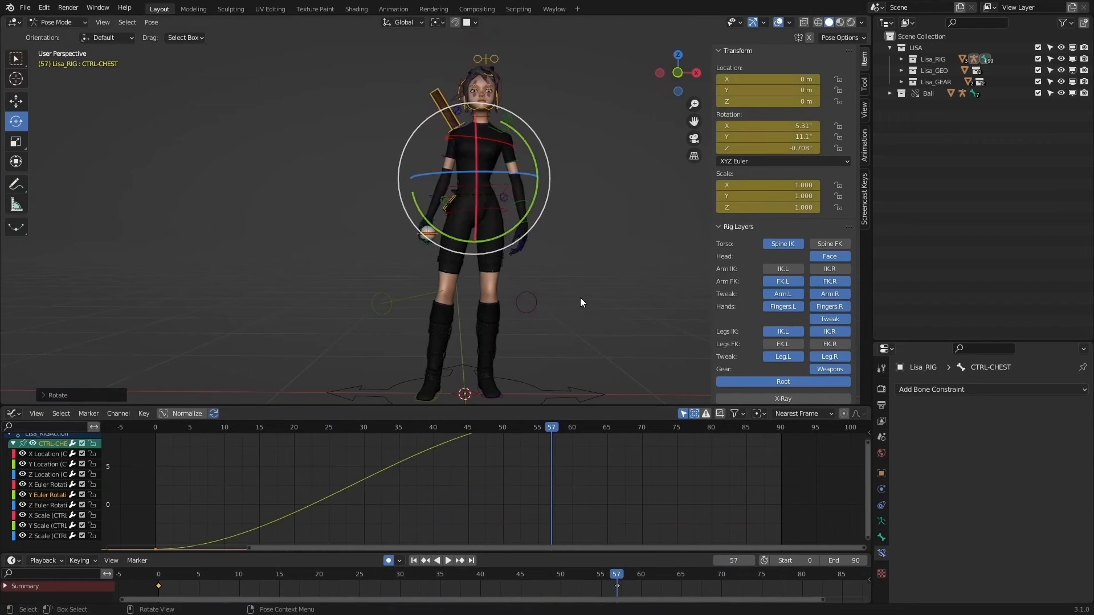
key("ctrl+z")
key("ctrl+z")
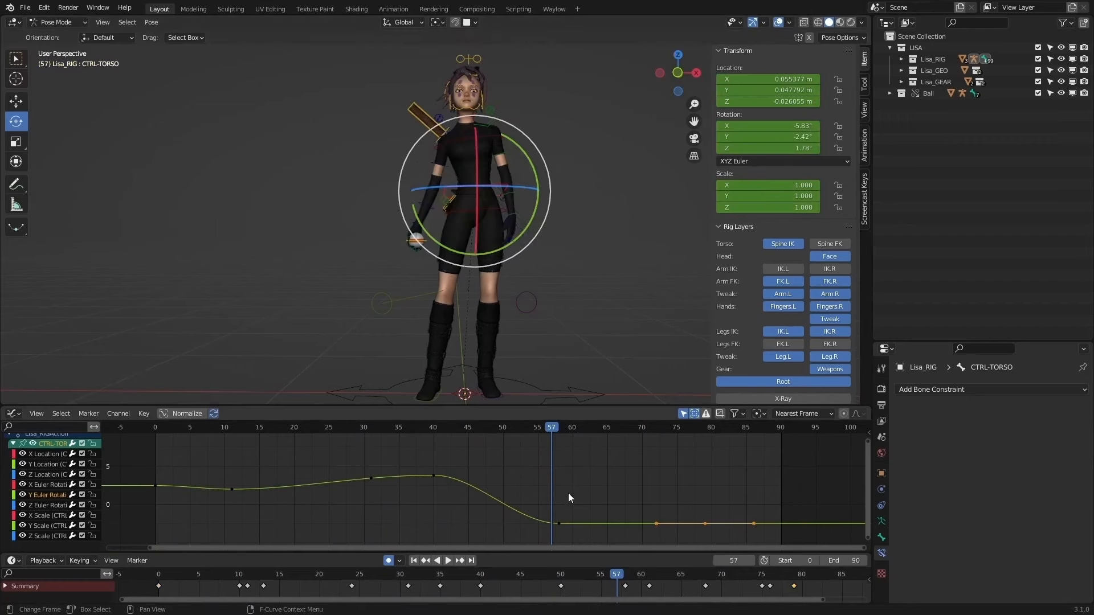
Step: Move the torso's last Y rotation keyframe horizontally to frame 90
left_click_drag(538, 428, 572, 429)
middle_click_drag(589, 459, 572, 441)
left_click_drag(567, 429, 604, 432)
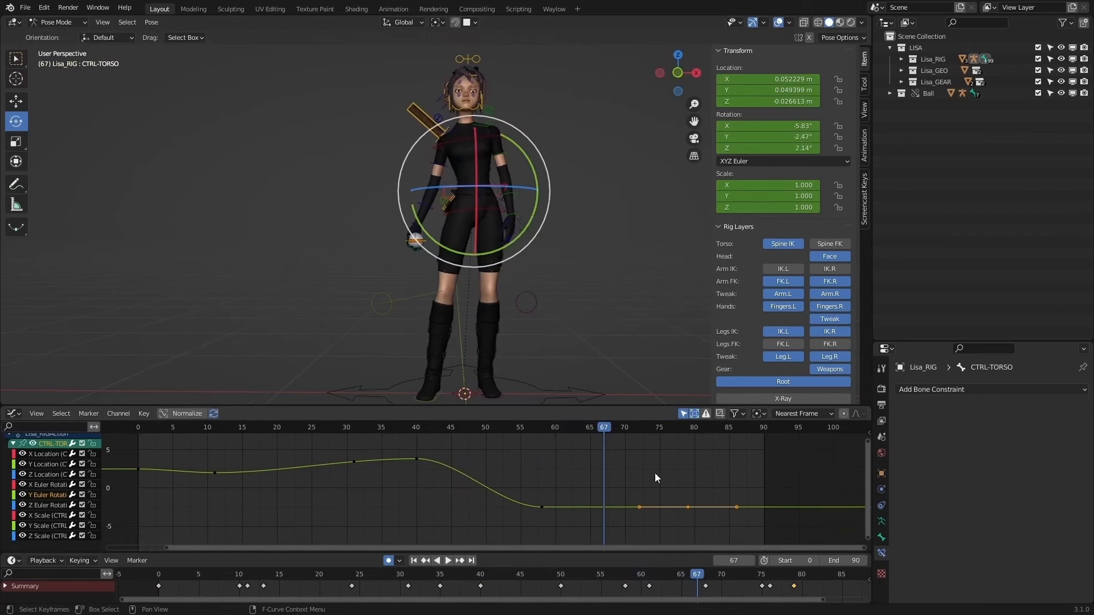
left_click_drag(660, 478, 692, 521)
key("g")
key("x")
left_click(765, 519)
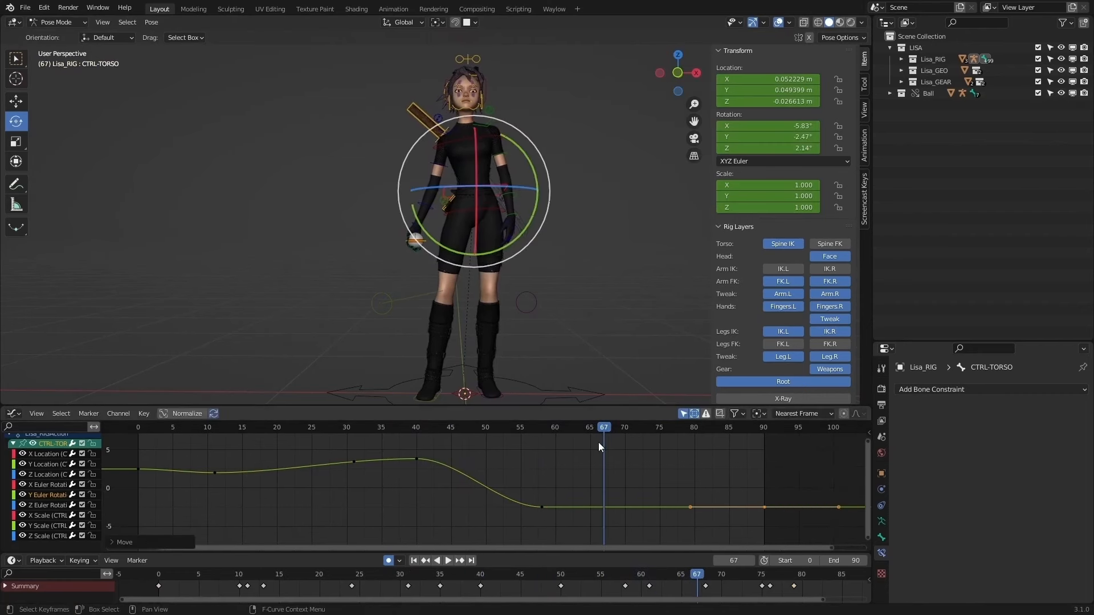
Step: Insert a torso Y rotation keyframe at frame 69, raise it to about -1.1°, and shift it to frame 72
mouse_move(599, 430)
left_mouse_down()
mouse_move(425, 431)
mouse_move(618, 431)
left_mouse_up()
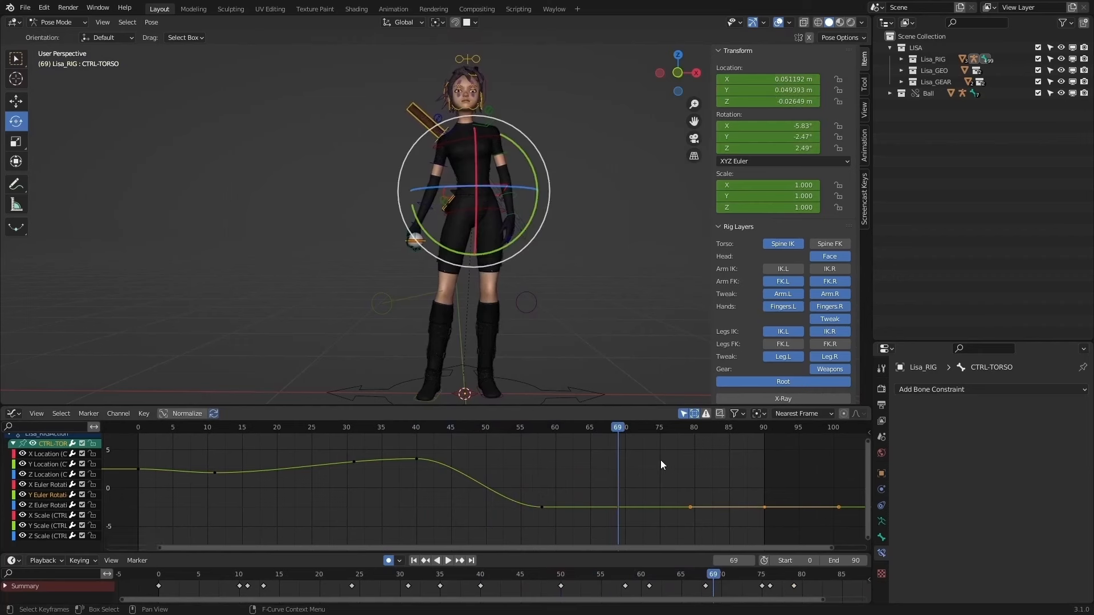
left_click_drag(661, 460, 645, 528)
key("i")
left_click(646, 528)
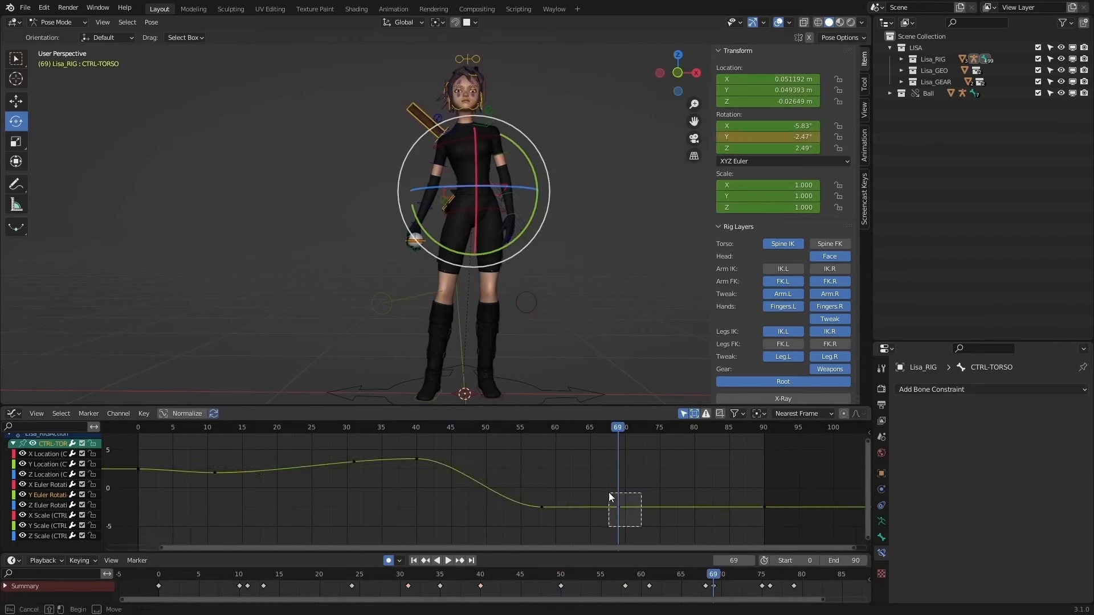
key("g")
key("y")
left_click(632, 479)
key("g")
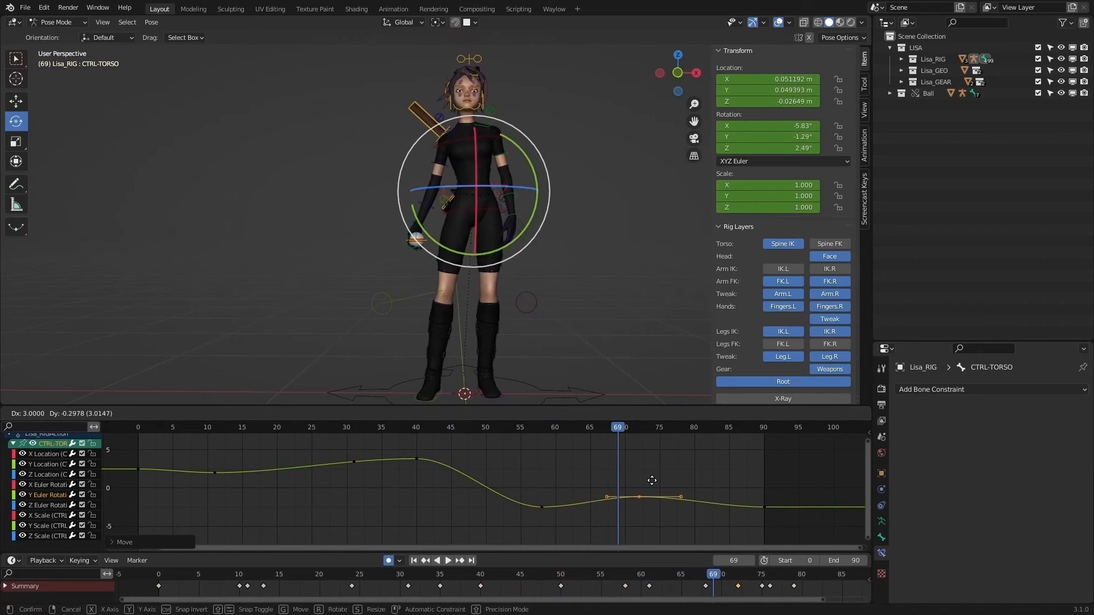
left_click(652, 481)
Step: Play back the animation to review the torso's Y rotation
left_click_drag(614, 430, 672, 446)
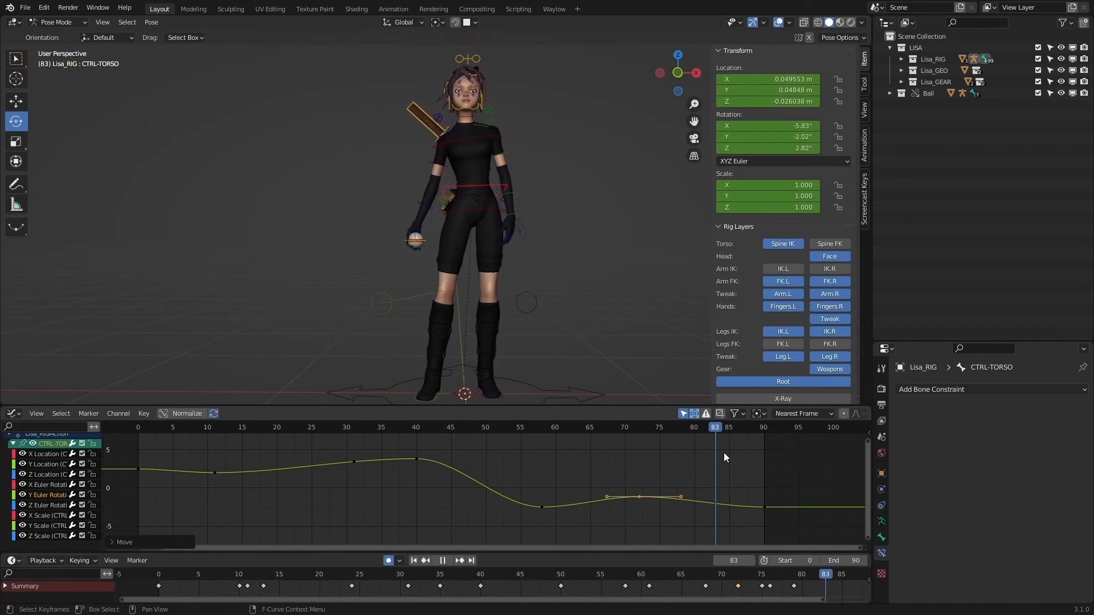
key("Escape")
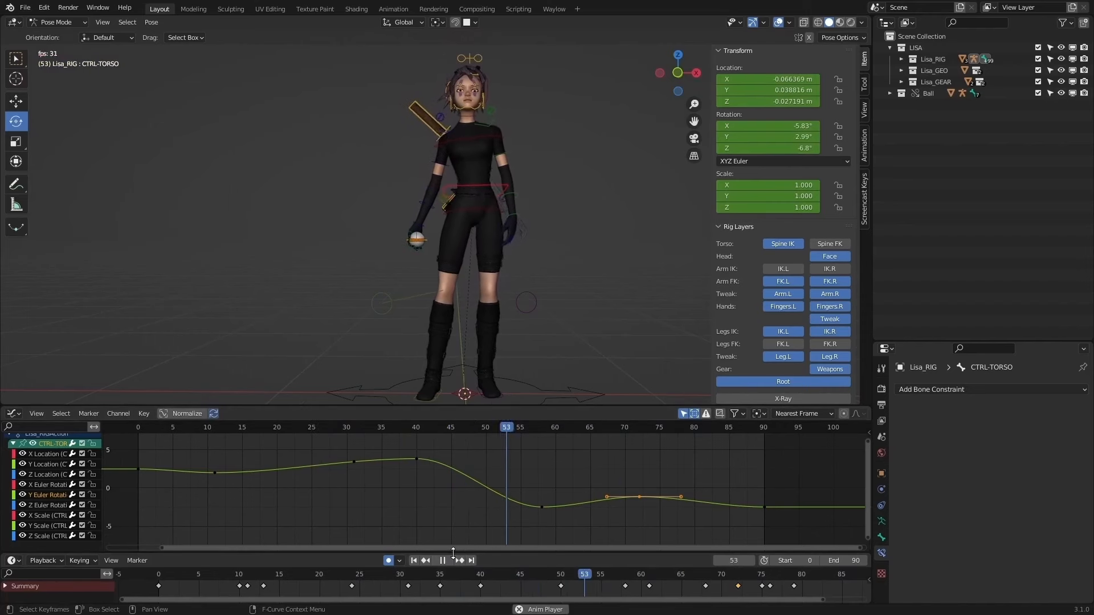
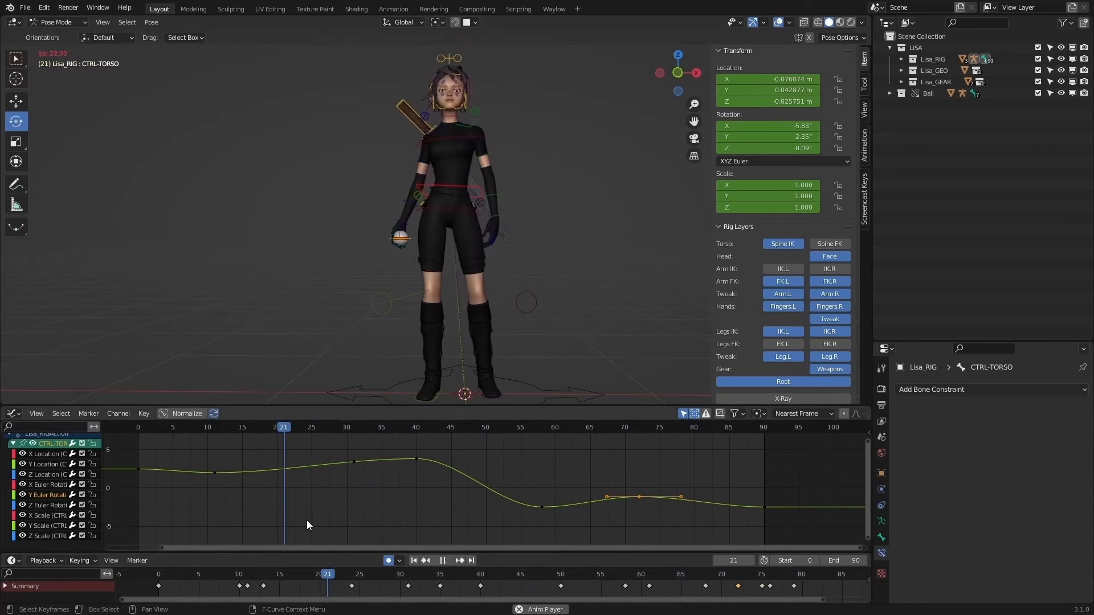
key("space")
Step: Select the CTRL-CHEST control and isolate its Y Euler rotation curve in the Graph Editor
left_click(485, 137)
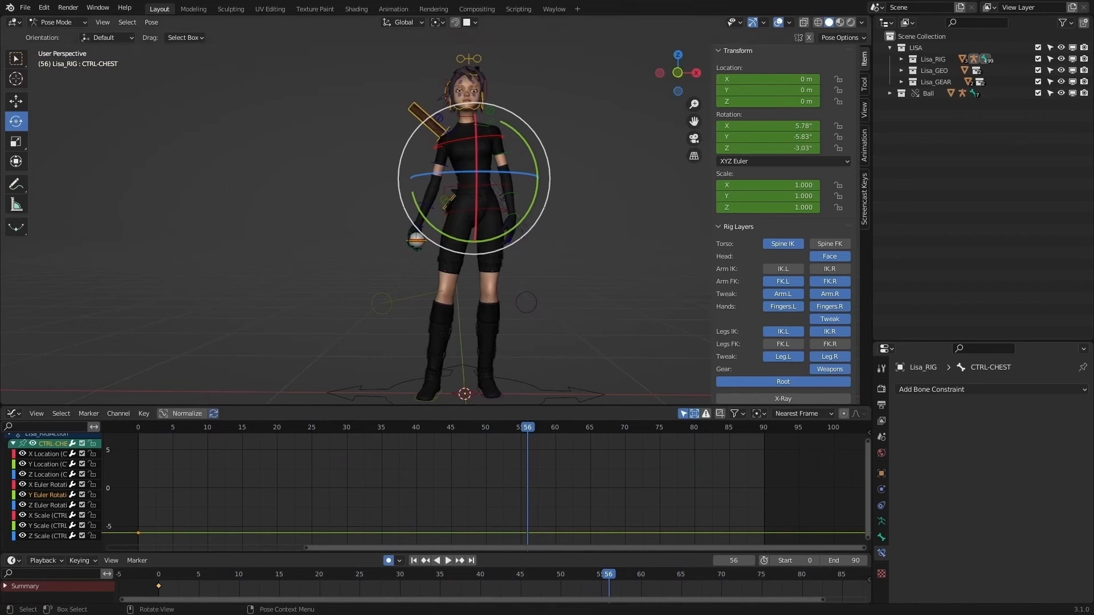
left_click(478, 135)
left_click(485, 137)
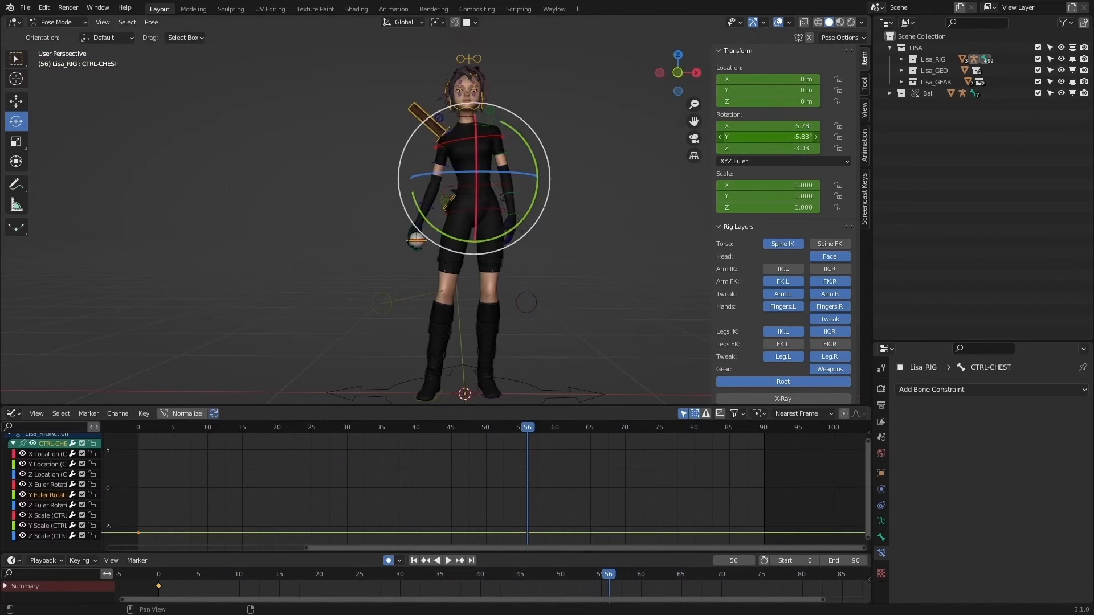
mouse_move(768, 137)
left_mouse_down()
mouse_move(798, 136)
mouse_move(787, 137)
left_mouse_up()
key("Escape")
left_click(58, 497)
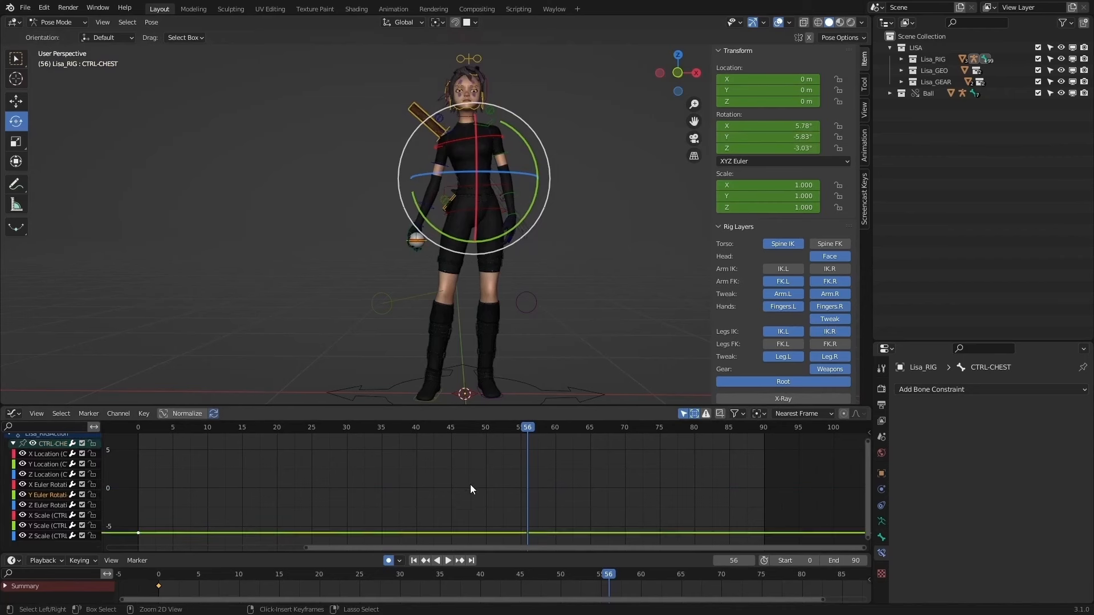
middle_click_drag(470, 489, 477, 464, "ctrl")
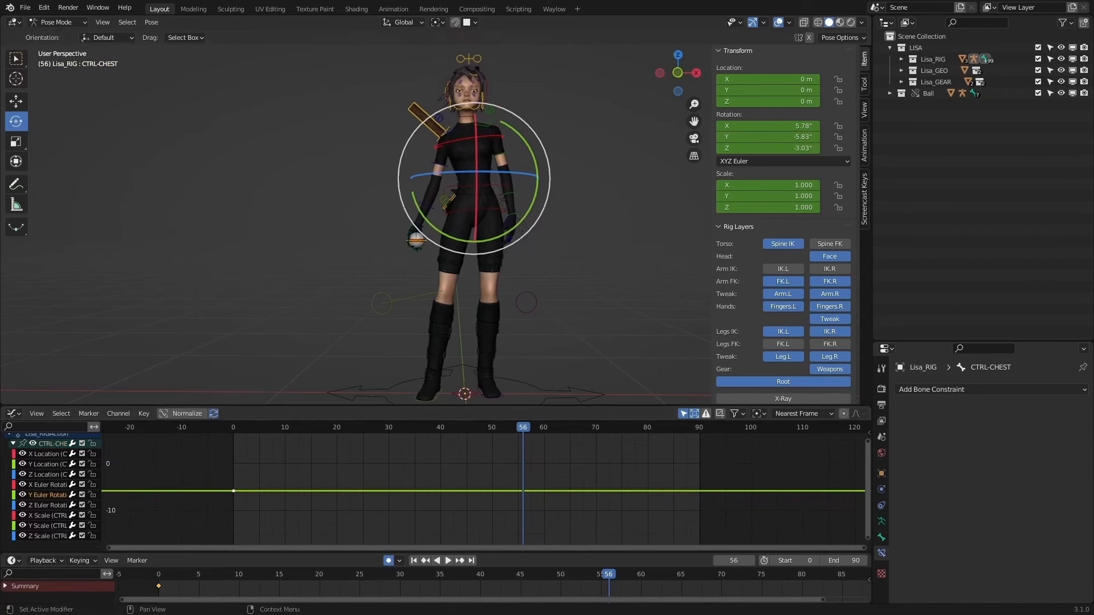
Step: Insert a chest Y rotation keyframe at frame 56 and move it to frame 35
key("i")
left_click(440, 506)
key("g")
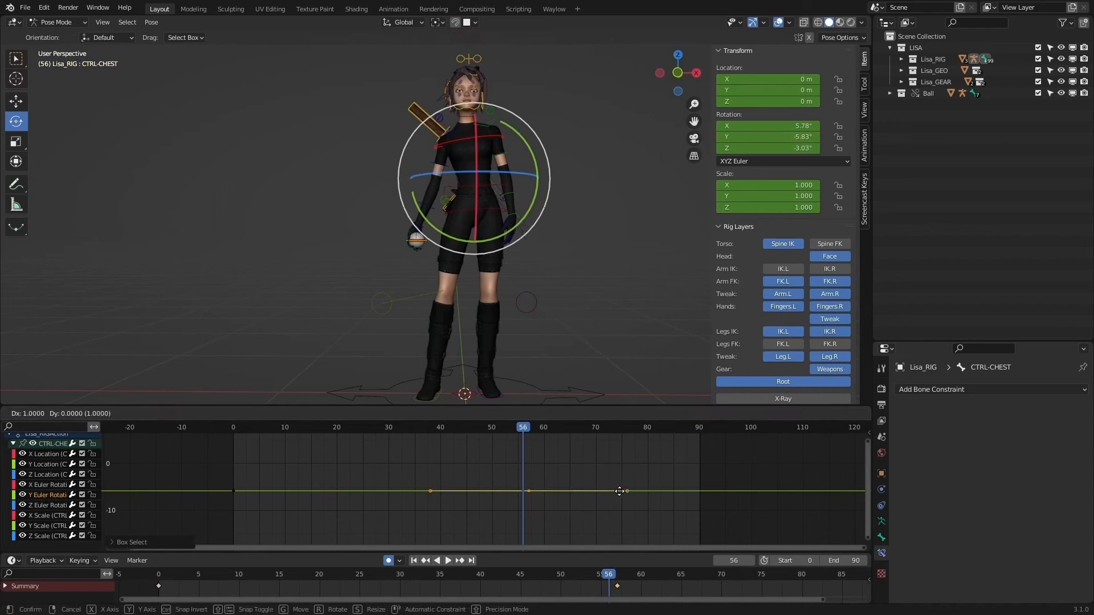
key("x")
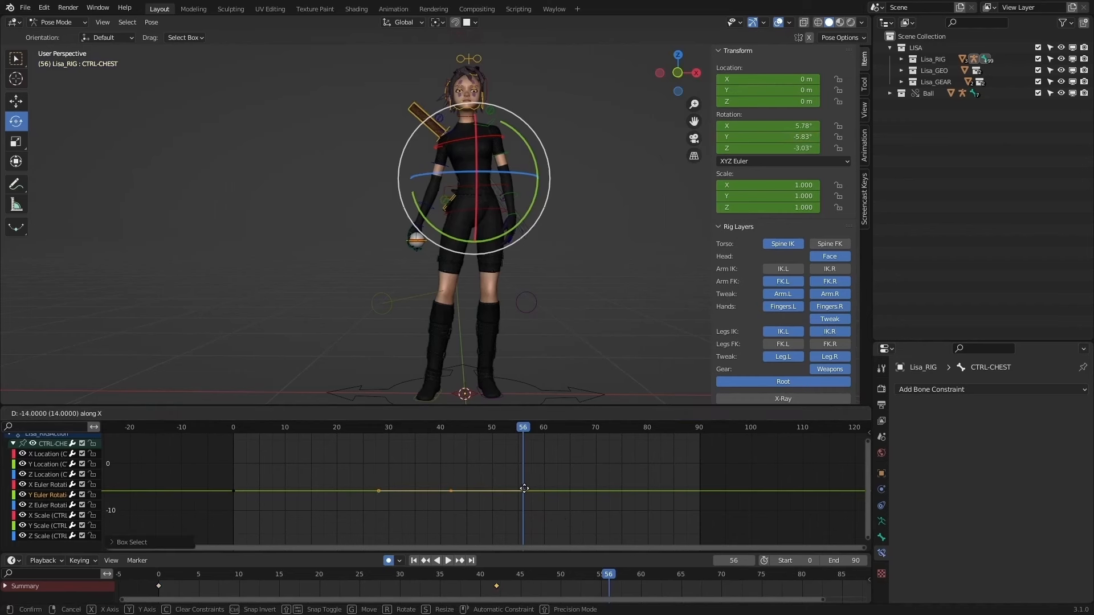
left_click(507, 486)
Step: Raise the chest's Y rotation keyframe at frame 35 to about -0.86°
left_click_drag(422, 428, 414, 430)
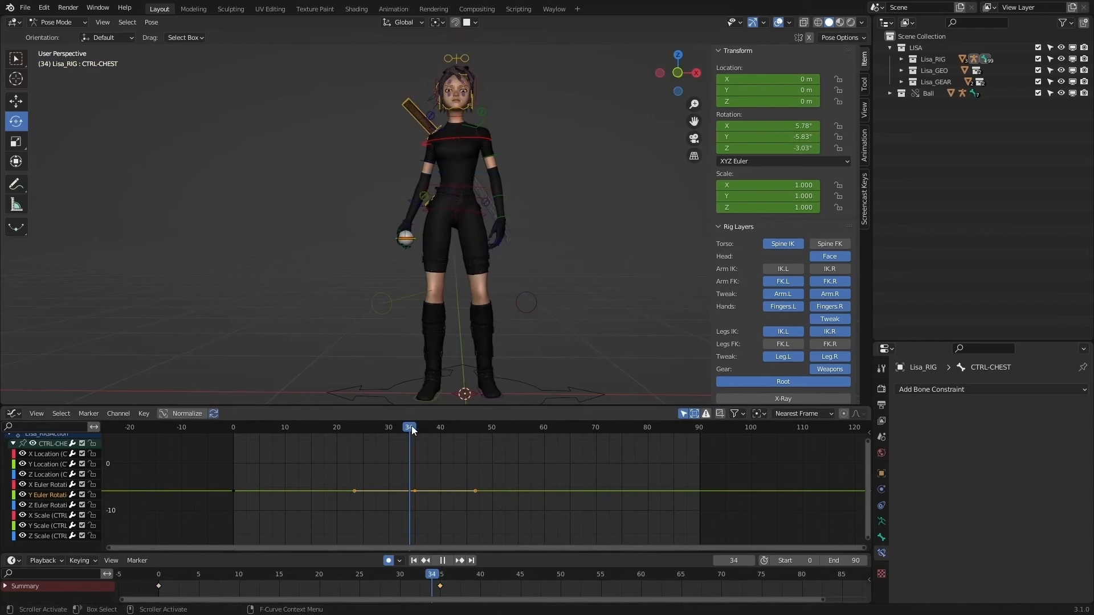
key("g")
key("y")
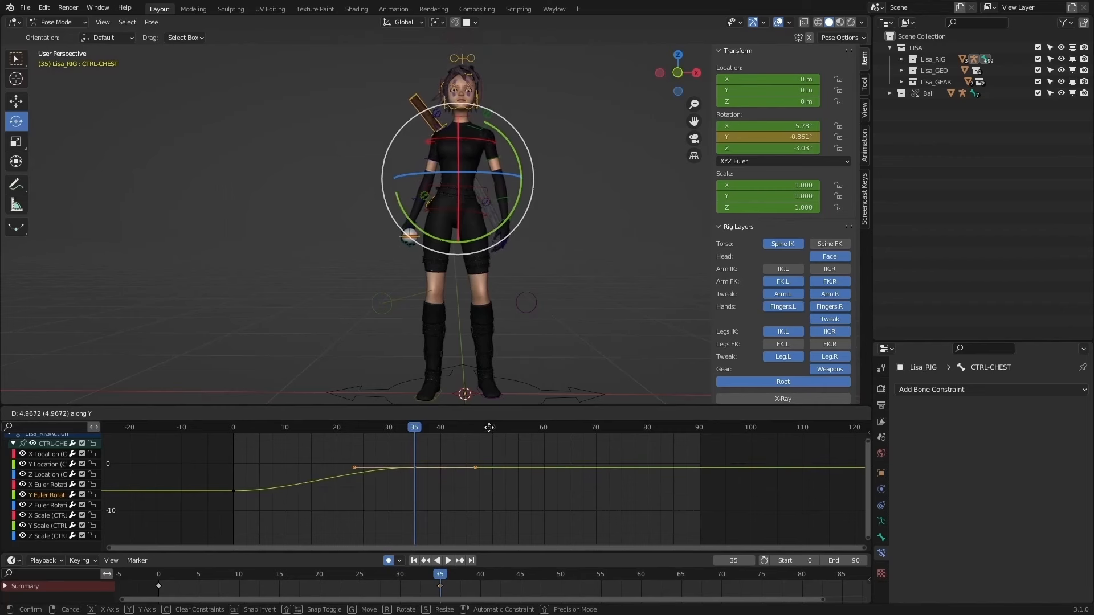
left_click(489, 427)
Step: Insert a chest Y rotation keyframe at frame 53 and raise it to 6.89°
left_click_drag(409, 431, 549, 446)
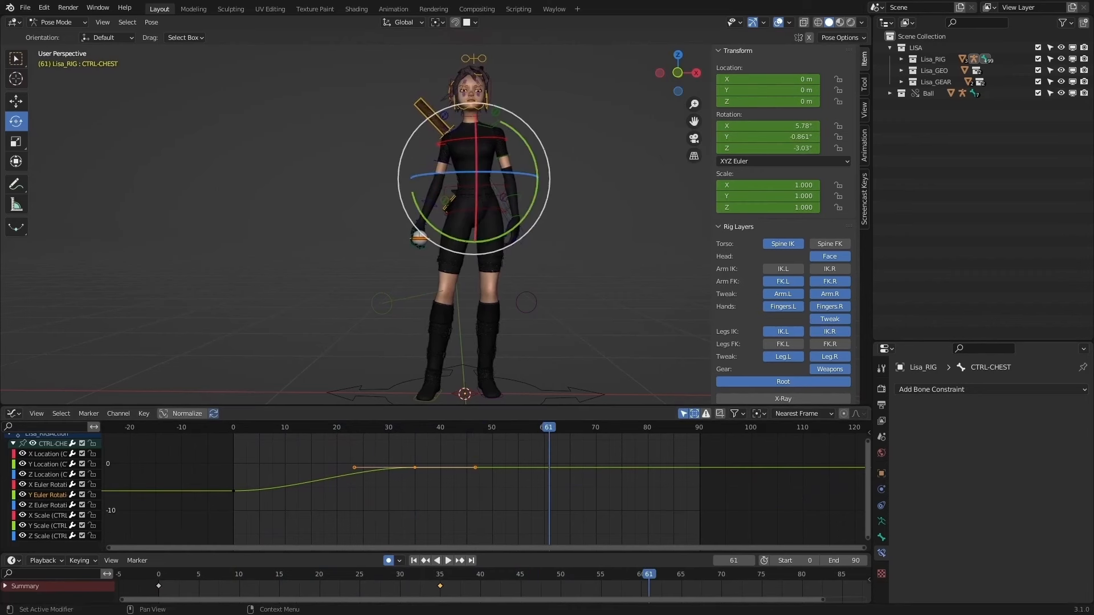
left_click_drag(484, 431, 505, 439)
key("a")
key("i")
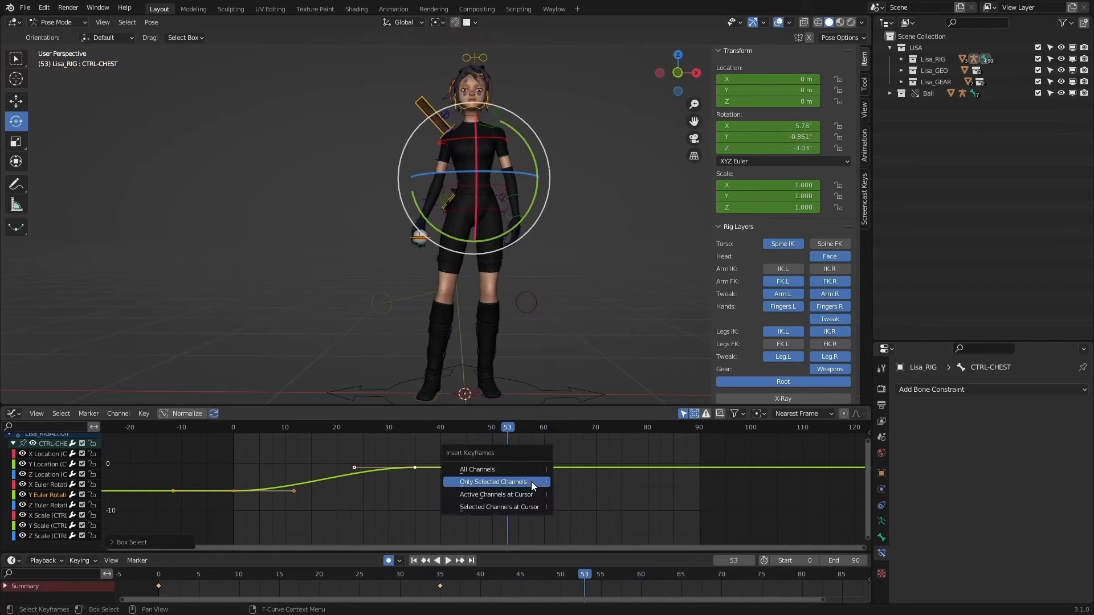
left_click(531, 481)
left_click_drag(556, 502, 505, 459)
key("g")
key("y")
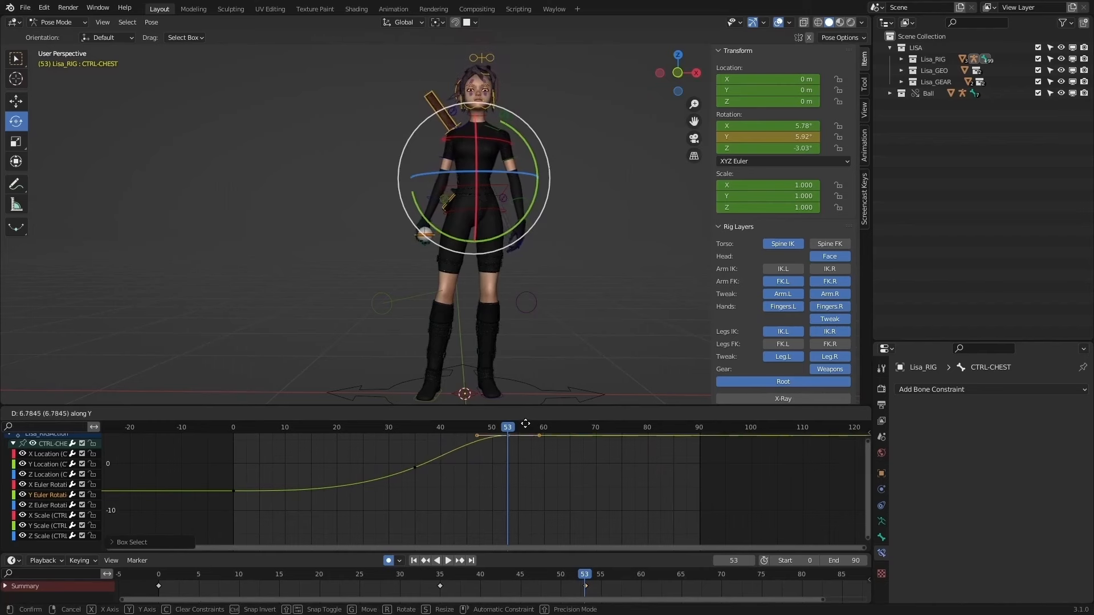
left_click(528, 550)
Step: Scrub and play back the animation to review the chest's tilt against the hips
middle_click_drag(517, 546, 508, 522, "ctrl")
left_click_drag(508, 427, 643, 432)
middle_click_drag(540, 307, 576, 299)
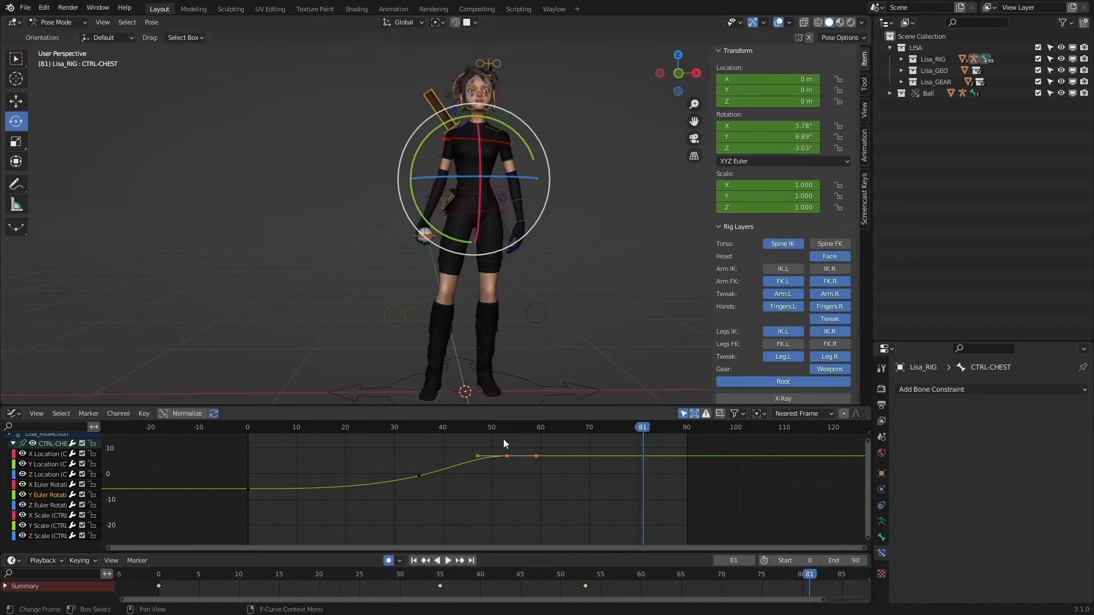
key("space")
left_click(451, 562)
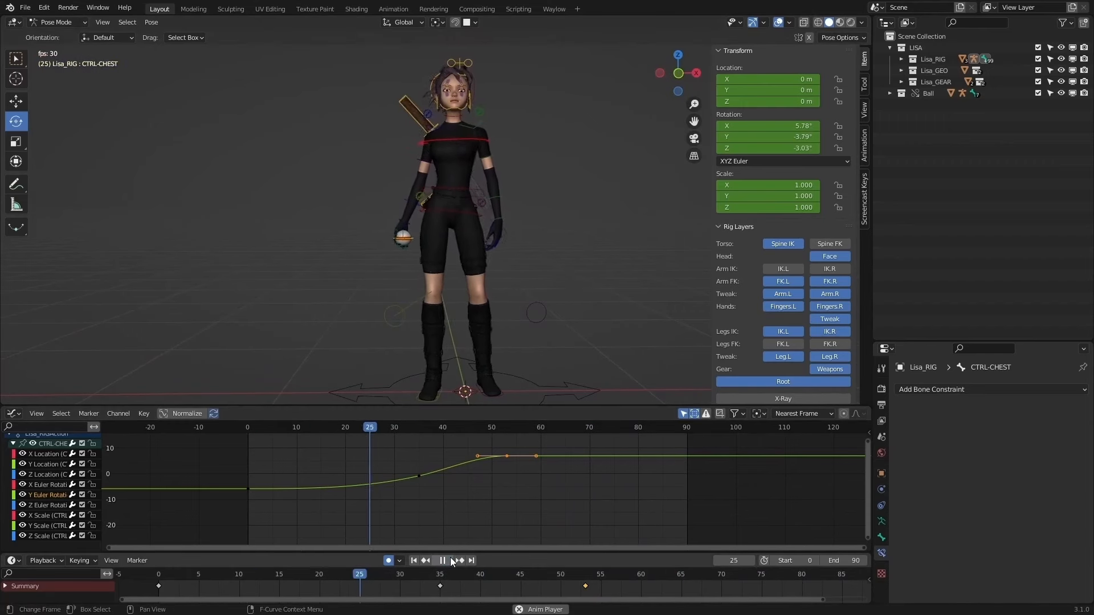
key("space")
Step: Insert a chest Y rotation keyframe at frame 82
scroll(517, 481, "up", 1)
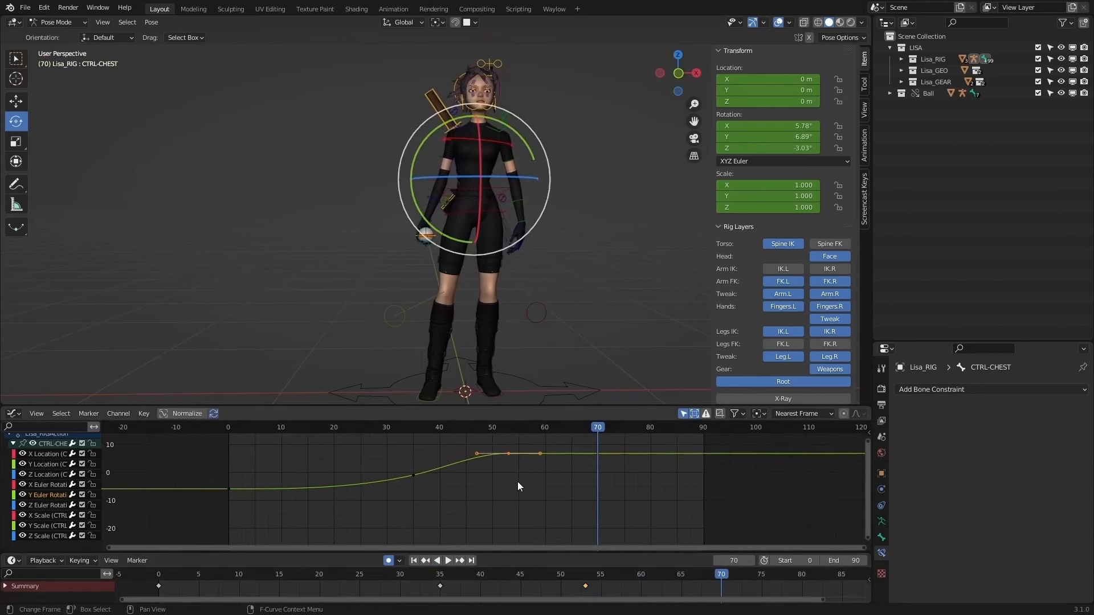
left_click_drag(597, 427, 533, 480)
key("i")
left_click(693, 459)
Step: Raise the chest's Y rotation keyframe at frame 53 to about 10° and play back the overshoot
key("a")
key("g")
right_click(519, 470)
key("g")
key("y")
left_click(536, 469)
mouse_move(504, 427)
left_mouse_down()
mouse_move(463, 429)
mouse_move(510, 430)
left_mouse_up()
key("space")
key("space")
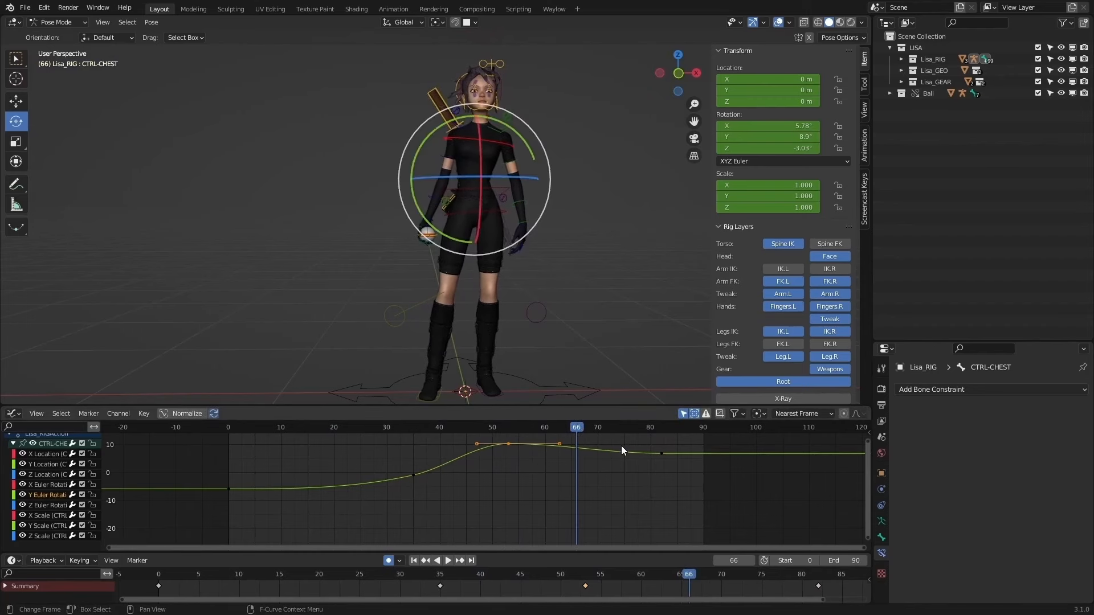
Step: Insert a chest Y rotation keyframe at frame 66 and lower it to about 6°
key("i")
left_click(615, 483)
left_click_drag(614, 484, 567, 439)
key("g")
key("y")
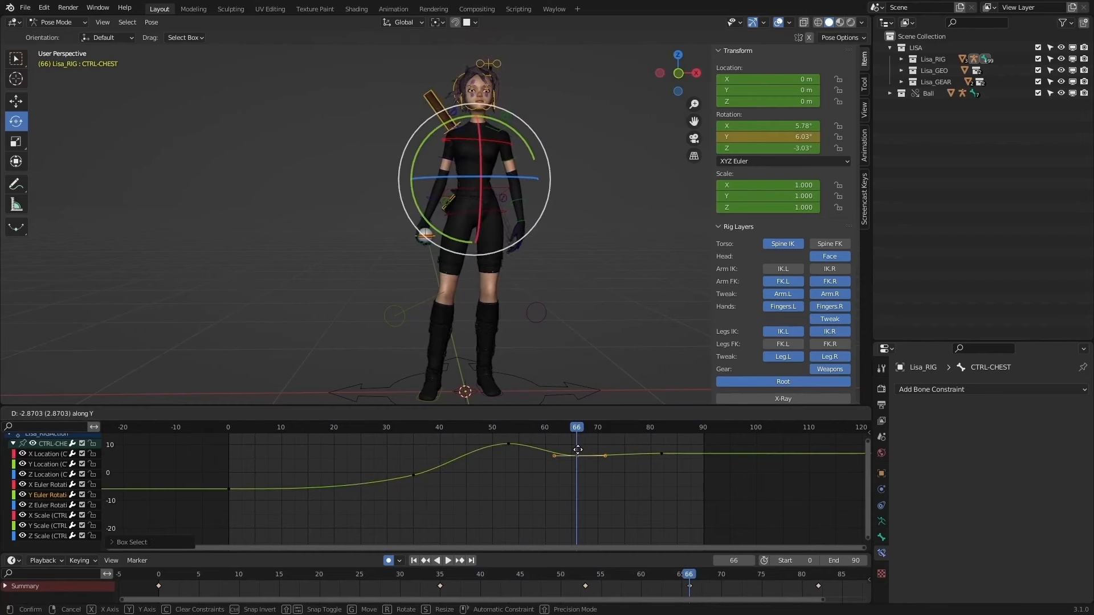
left_click(578, 450)
Step: Shift the chest's frame 66 Y rotation keyframe to frame 67 and tilt its handles, and move the frame 82 keyframe to frame 84
key("g")
key("r")
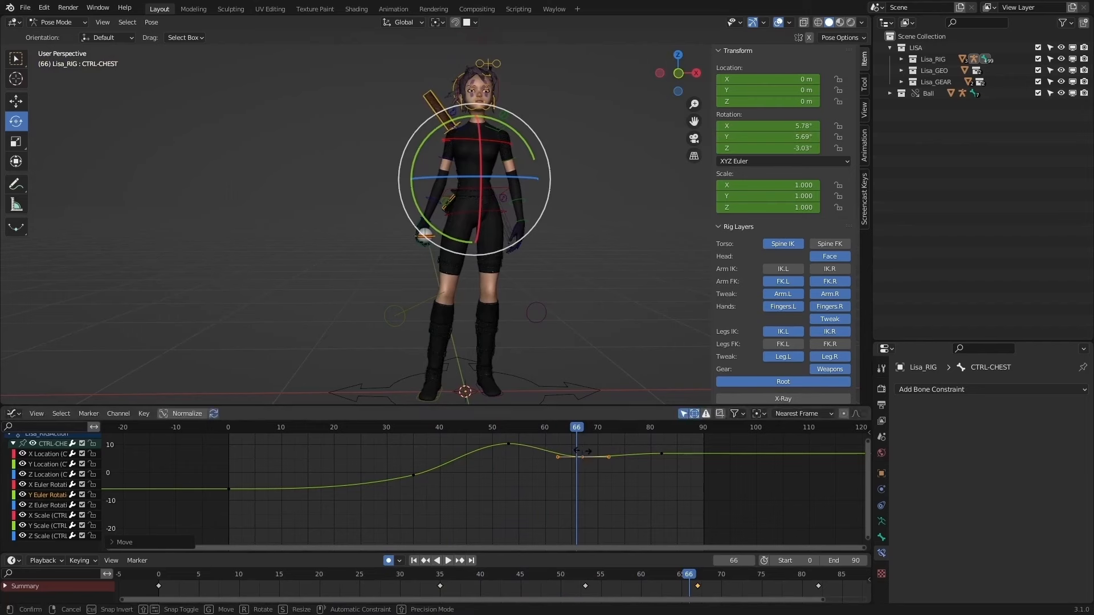
left_click(666, 471)
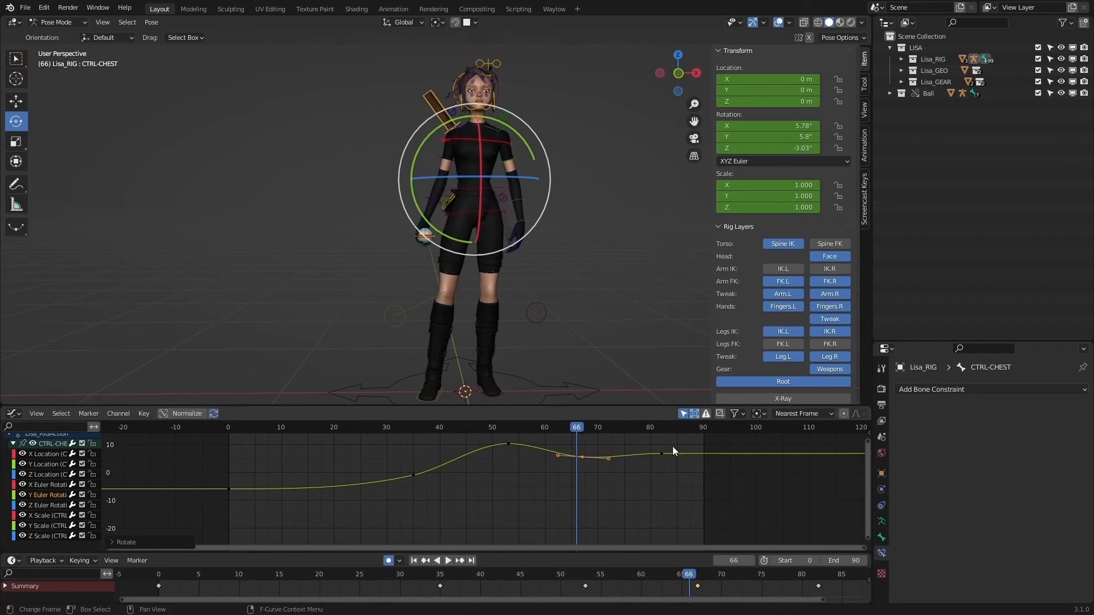
left_click(661, 453)
key("g")
left_click(645, 460)
Step: Play back the animation and examine the chest movement from the front and from behind
key("space")
left_click_drag(364, 425, 668, 437)
key("shift+Left")
left_click(453, 561)
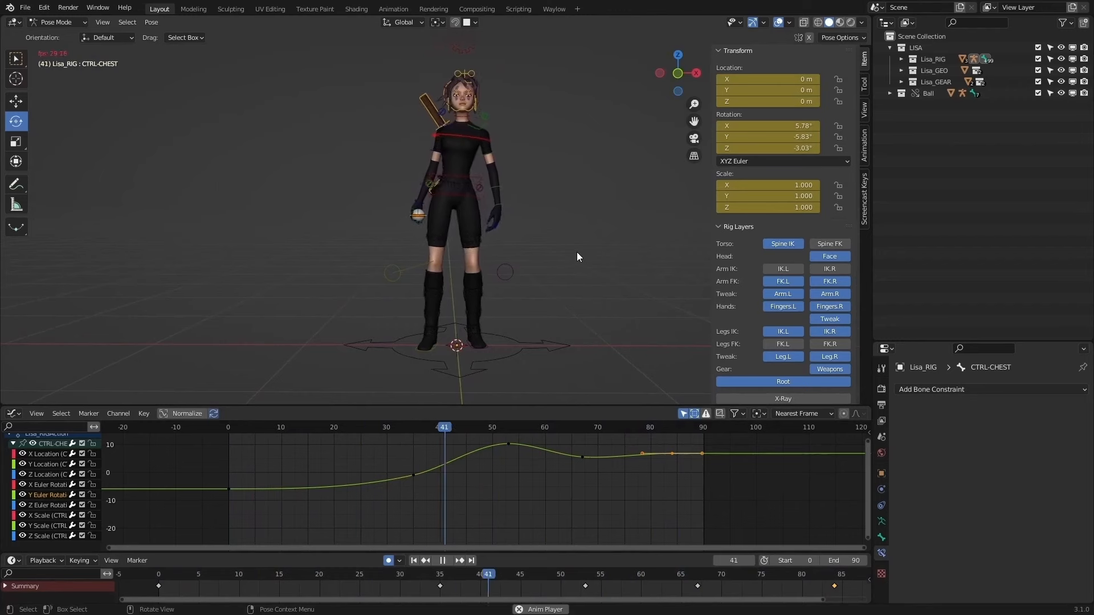
middle_click_drag(576, 252, 445, 245)
middle_click_drag(567, 261, 481, 242)
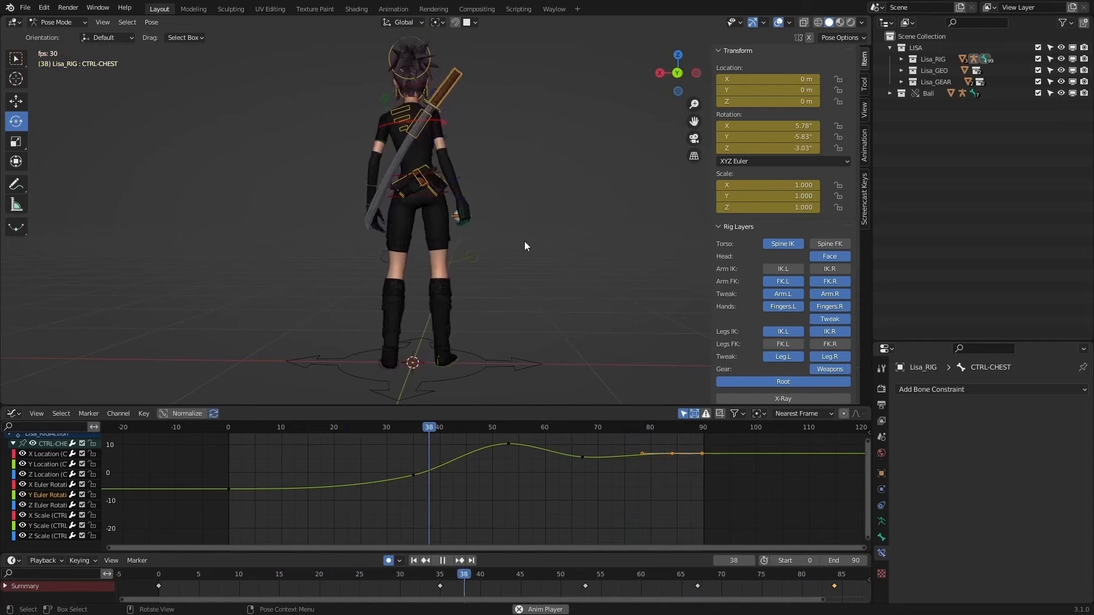
middle_click_drag(569, 244, 495, 259)
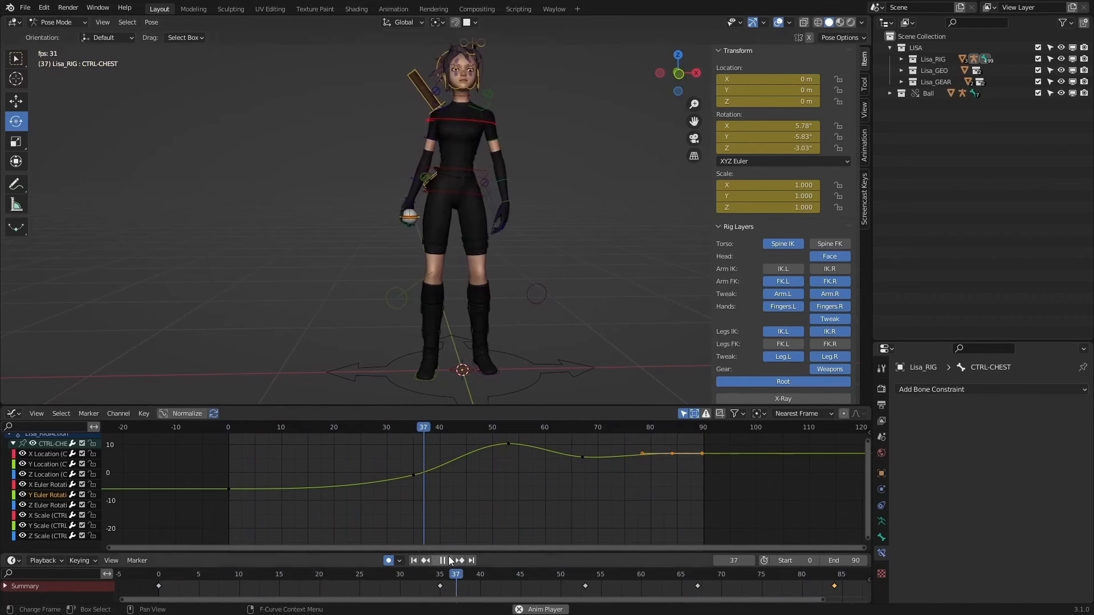
key("space")
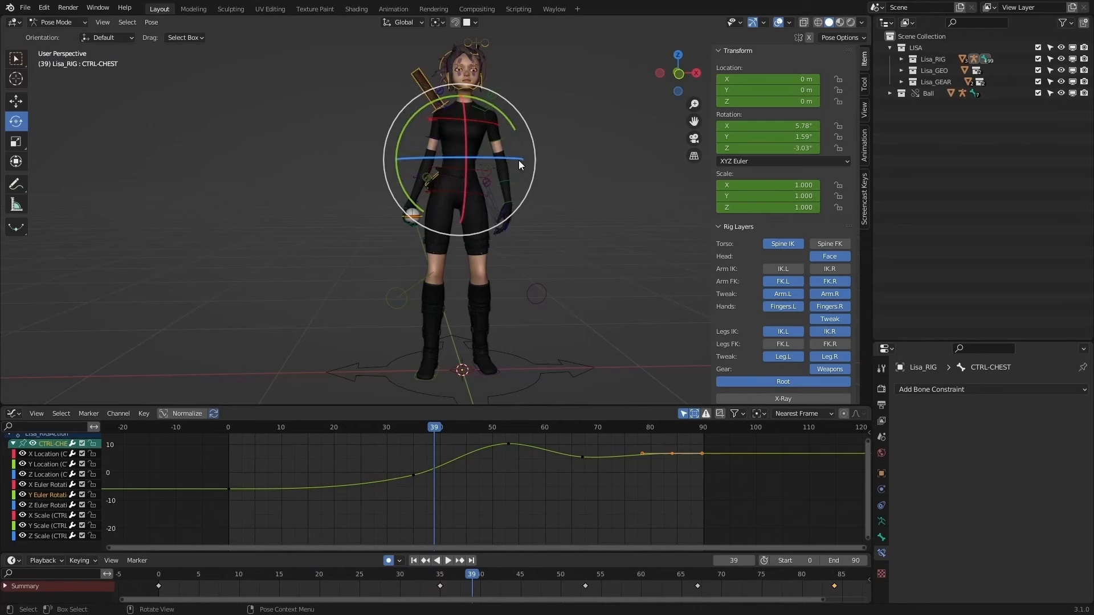
Step: Isolate the chest's Z Euler rotation curve and insert a keyframe on it at frame 17
key("r")
key("Escape")
left_click(51, 506)
left_click_drag(296, 431, 320, 437)
left_click_drag(393, 464, 350, 508)
key("i")
left_click(350, 508)
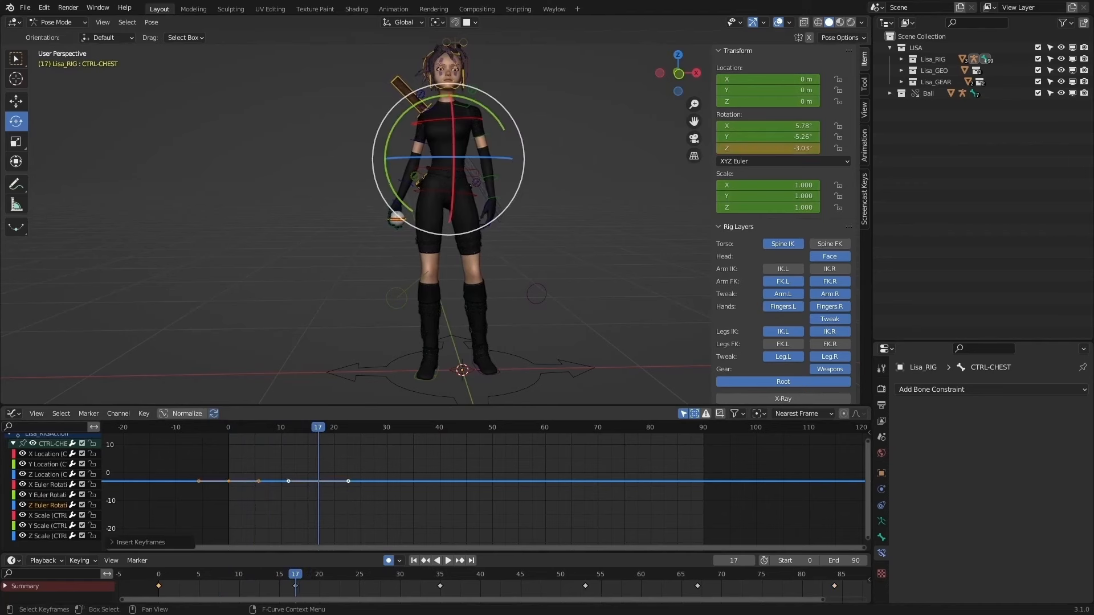
Step: Move the chest's Z rotation keyframe from frame 17 to frame 18
left_click_drag(306, 464, 344, 494)
key("g")
key("x")
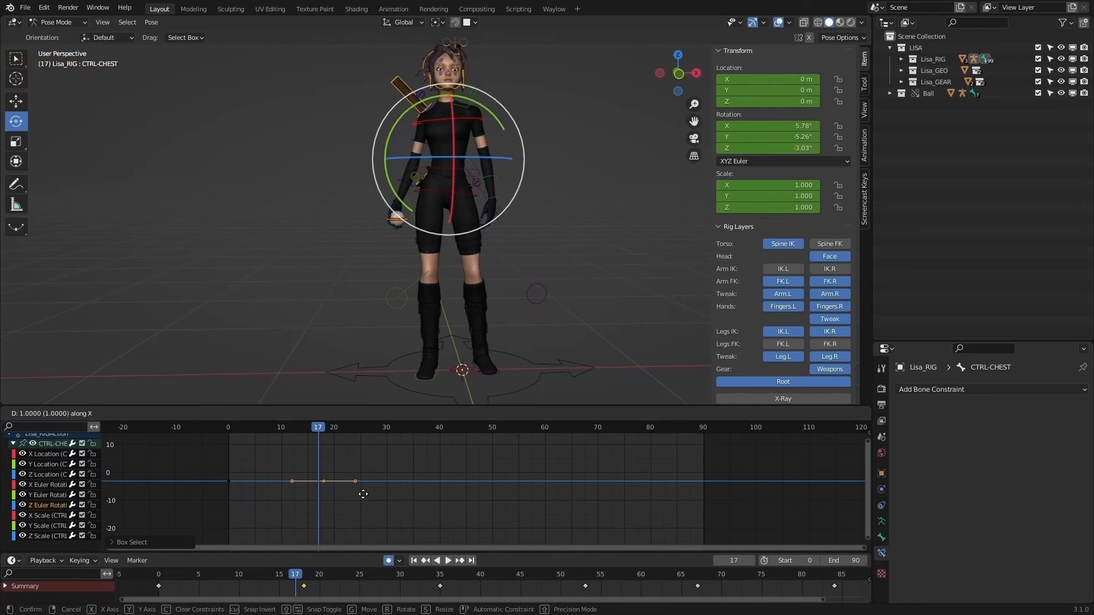
left_click(363, 494)
key("g")
right_click(363, 494)
Step: Insert a chest Z rotation keyframe at frame 73
left_click(614, 429)
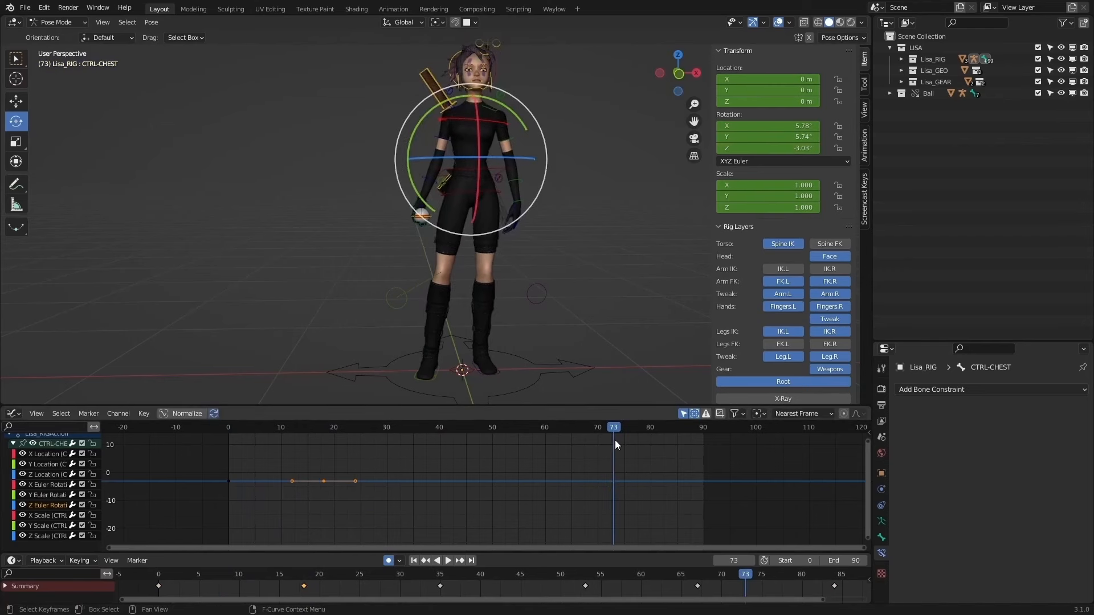
key("i")
left_click(610, 441)
left_click(408, 448)
Step: Raise the chest's Z rotation keyframe at frame 18 vertically to about 1.89°
left_click_drag(356, 430, 323, 430)
left_click_drag(361, 446, 322, 499)
key("g")
key("y")
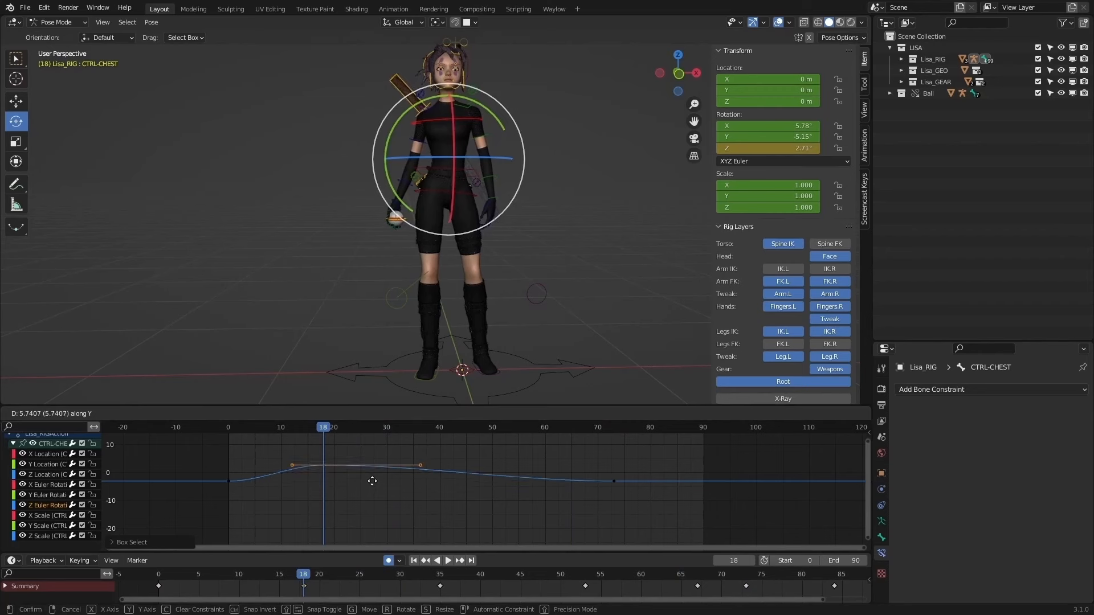
right_click(371, 484)
key("g")
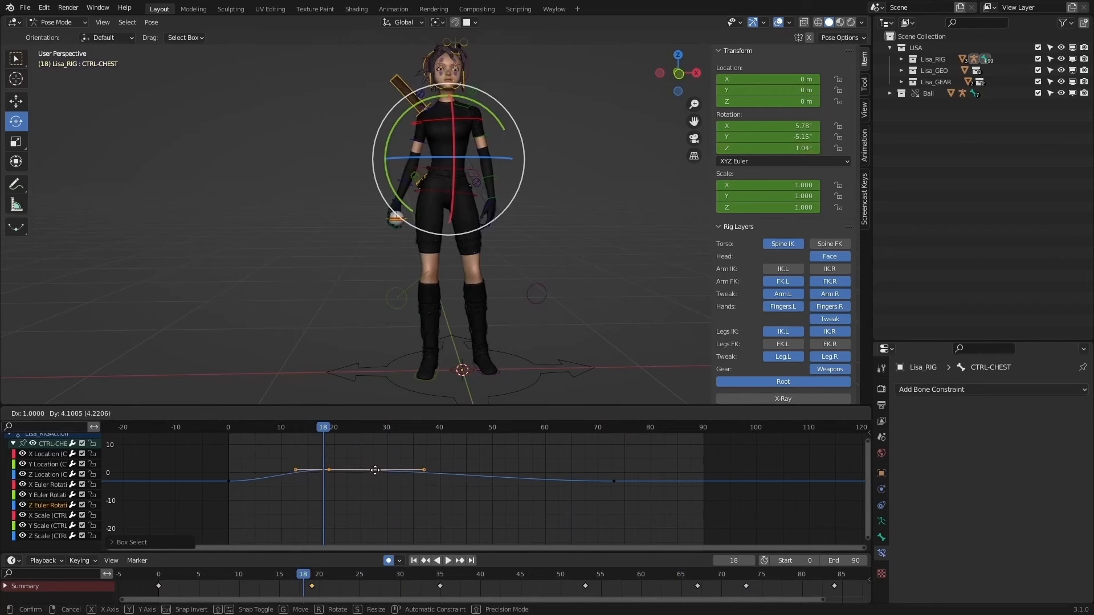
right_click(375, 470)
key("g")
key("y")
left_click(374, 457)
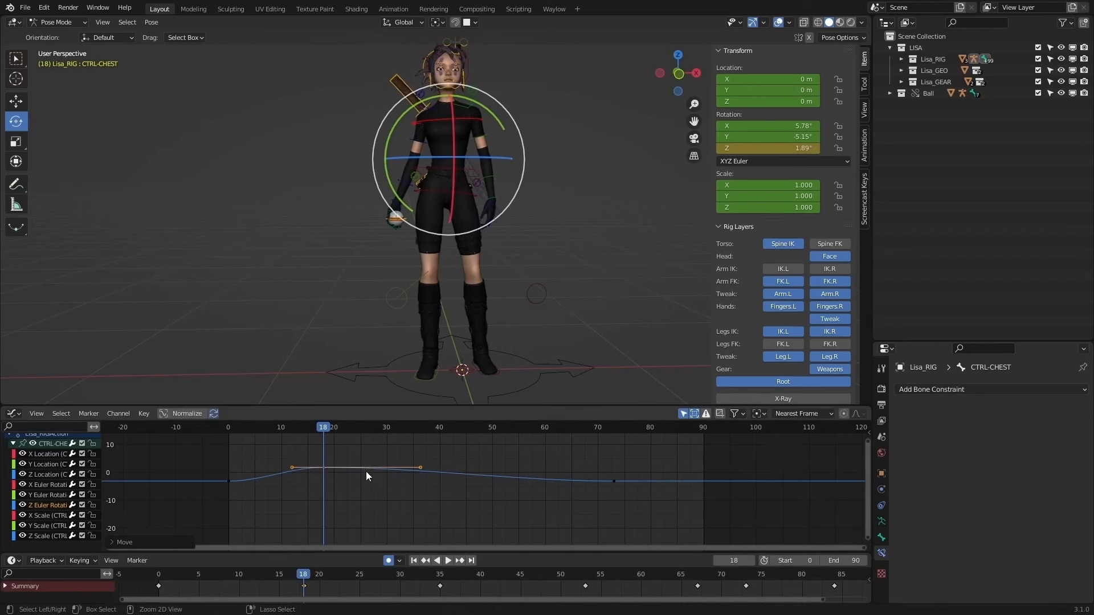
Step: Insert a chest Z rotation keyframe at frame 29 and move it up to frame 31 to form the curve's peak
middle_click_drag(330, 469, 416, 488, "ctrl")
middle_click_drag(421, 490, 444, 490, "ctrl")
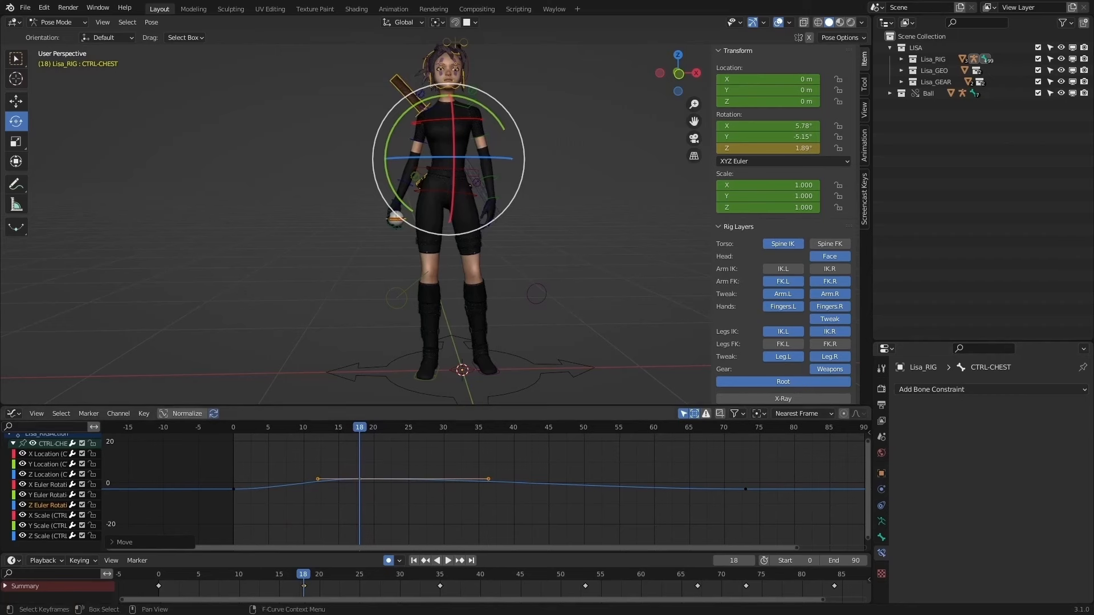
left_click_drag(360, 431, 381, 436)
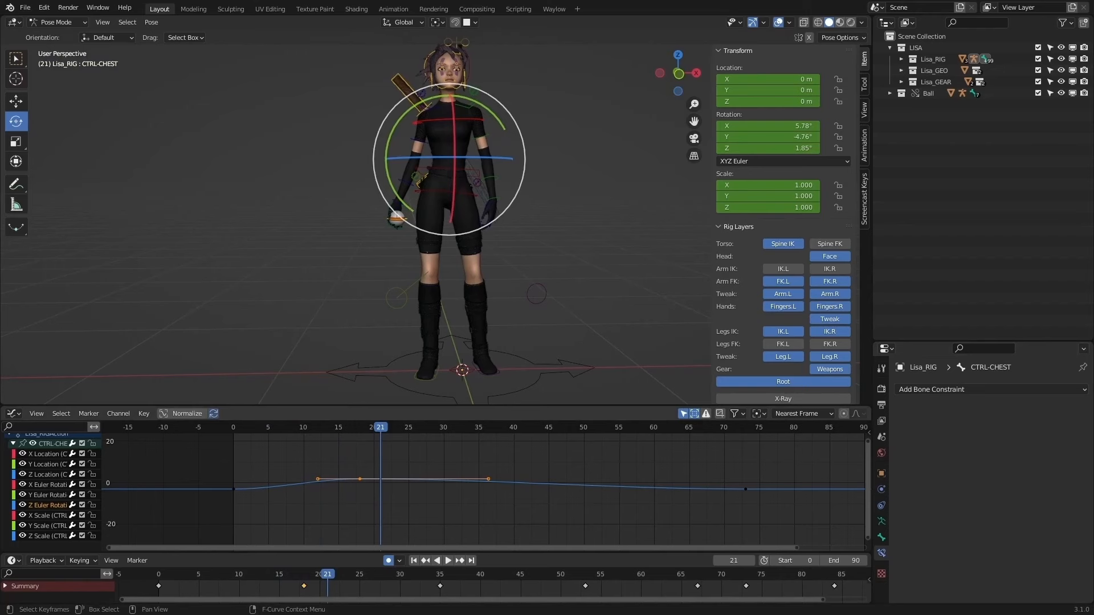
left_click_drag(380, 432, 437, 432)
key("i")
left_click(479, 496)
key("b")
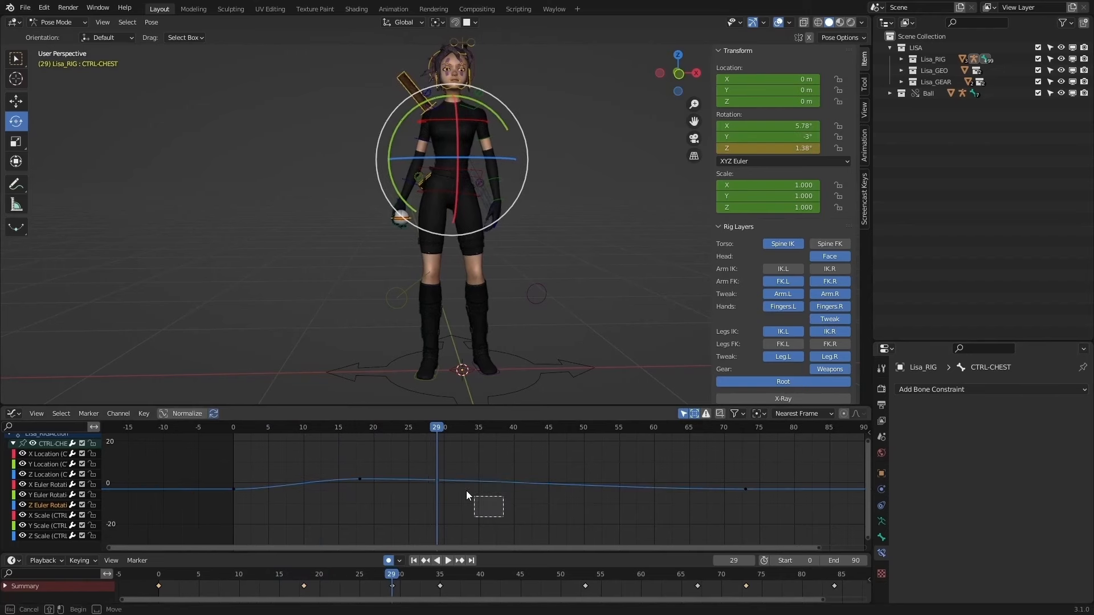
left_click_drag(467, 491, 430, 473)
key("g")
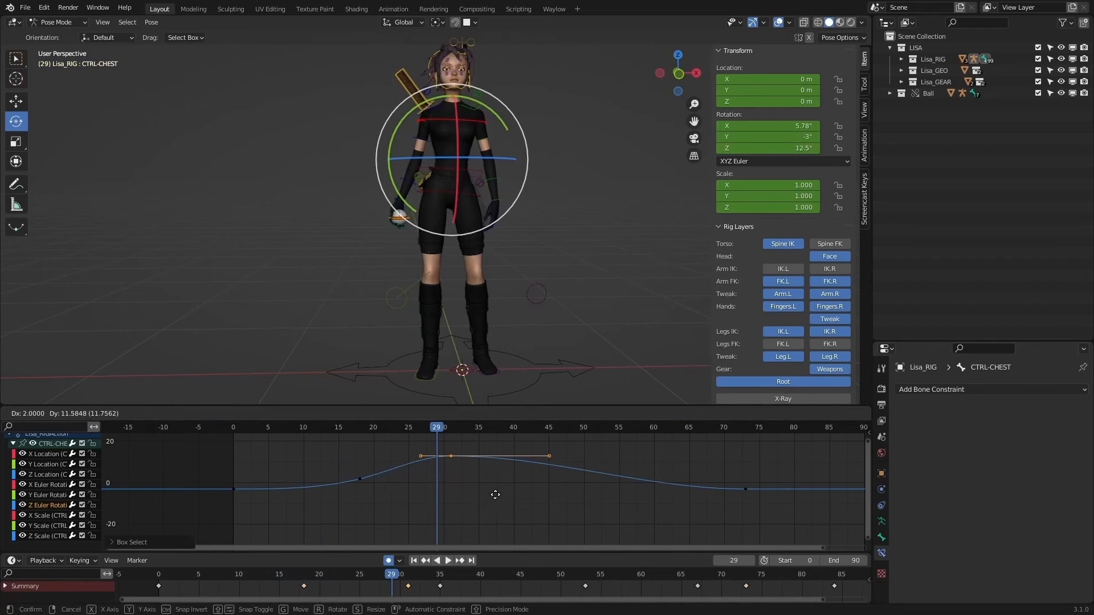
left_click(496, 499)
Step: Play back the animation from the start to check the chest's twist
left_click(235, 427)
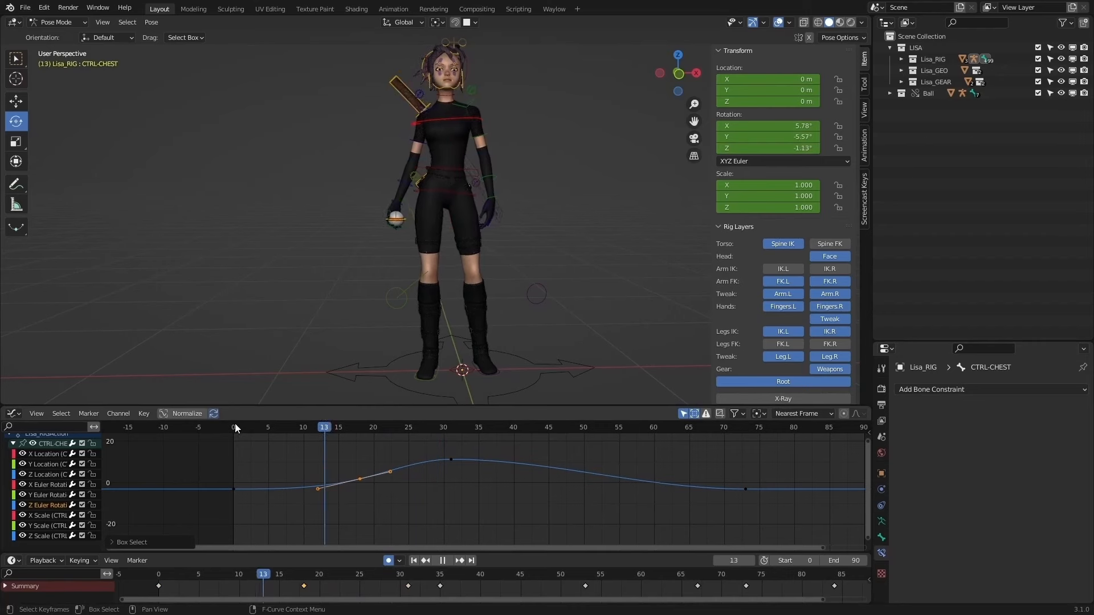
key("space")
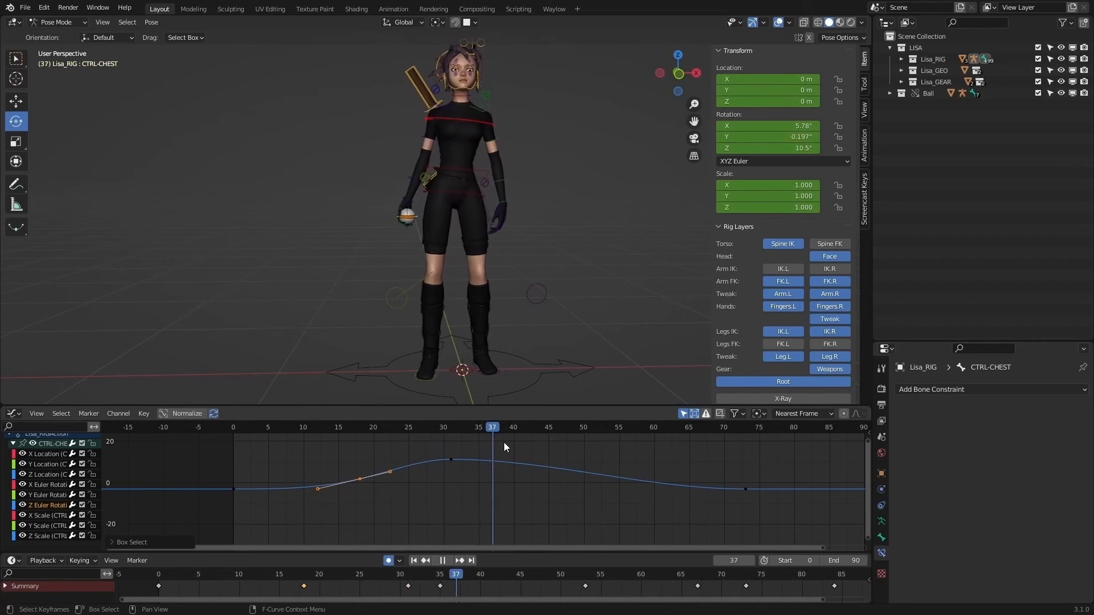
key("space")
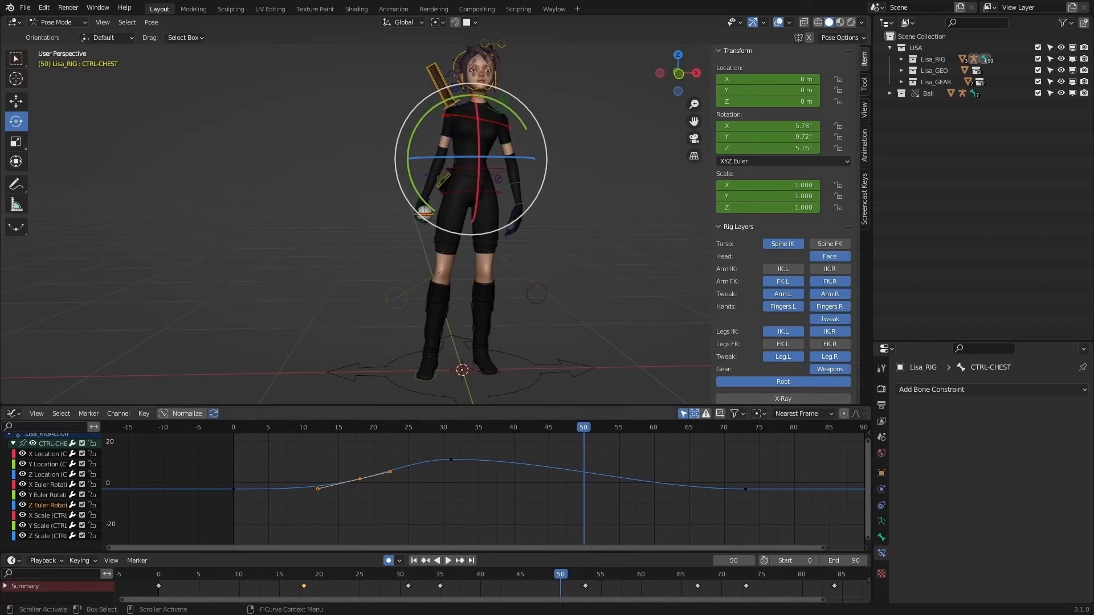
Step: Insert a chest Z rotation keyframe at frame 50 and move it to frame 42 at about 2.4°
middle_click_drag(498, 476, 473, 473)
mouse_move(569, 456)
left_mouse_down()
mouse_move(570, 494)
mouse_move(553, 462)
left_mouse_up()
key("i")
left_click(569, 495)
key("g")
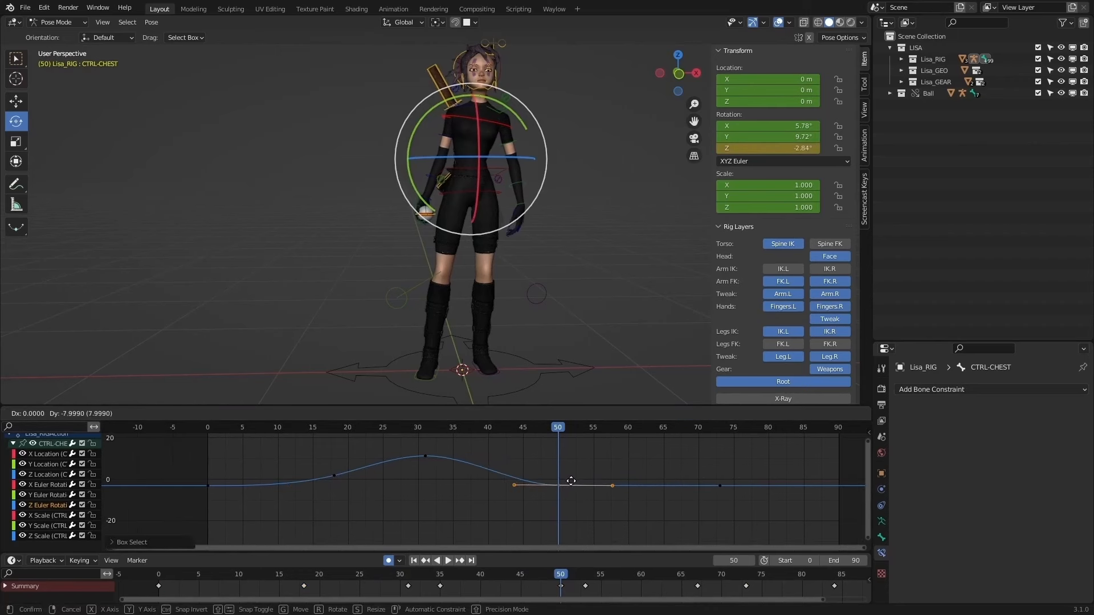
left_click(514, 470)
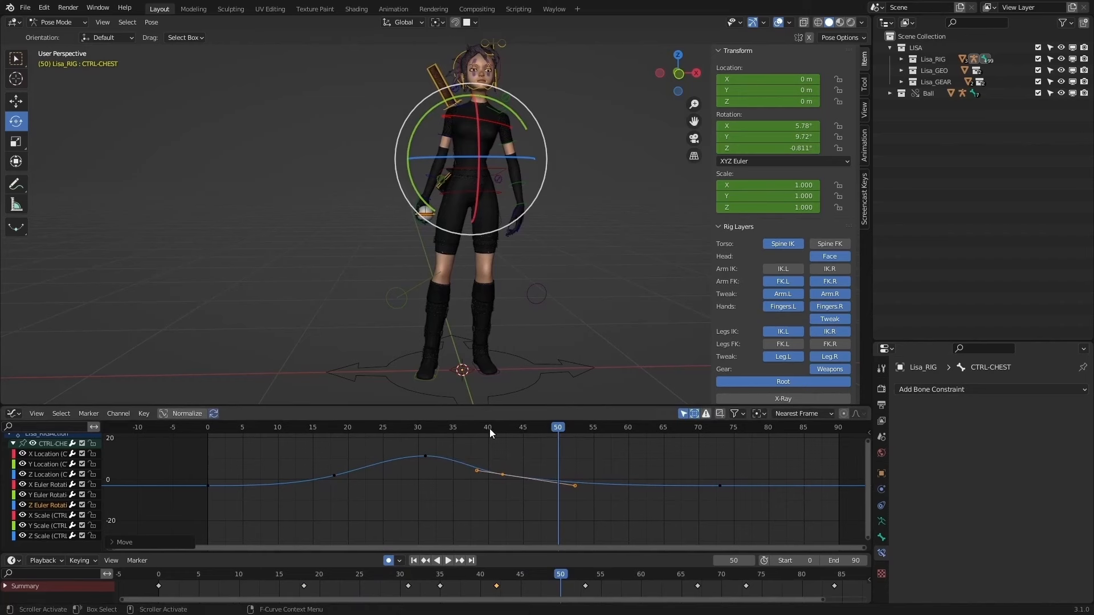
Step: Insert a chest Z rotation keyframe at frame 61
left_click_drag(490, 429, 637, 445)
key("i")
left_click(707, 452)
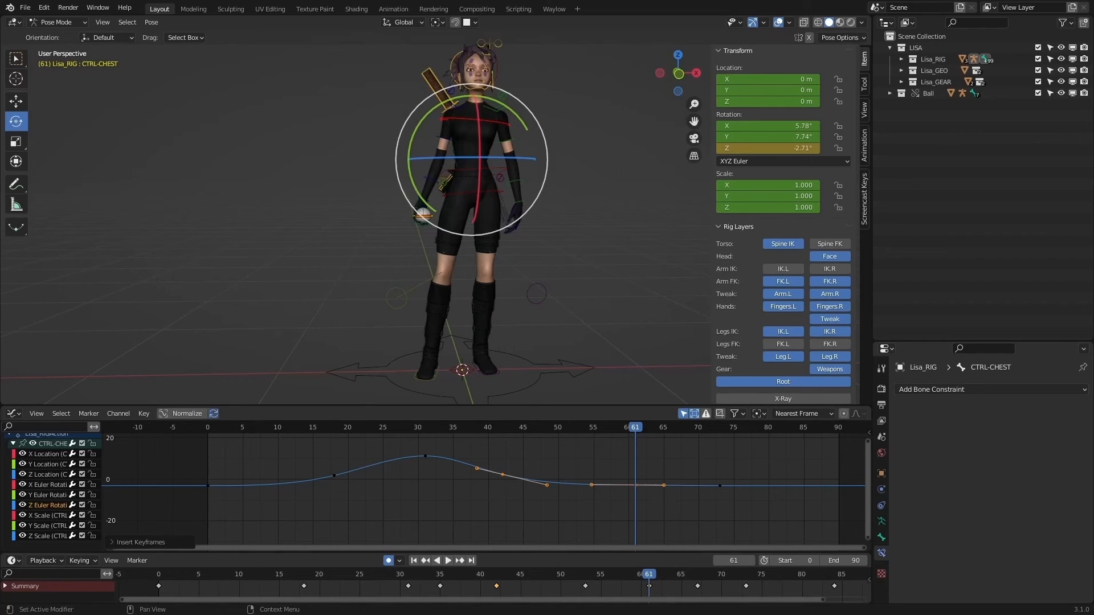
left_click_drag(593, 455, 671, 502)
key("g")
key("y")
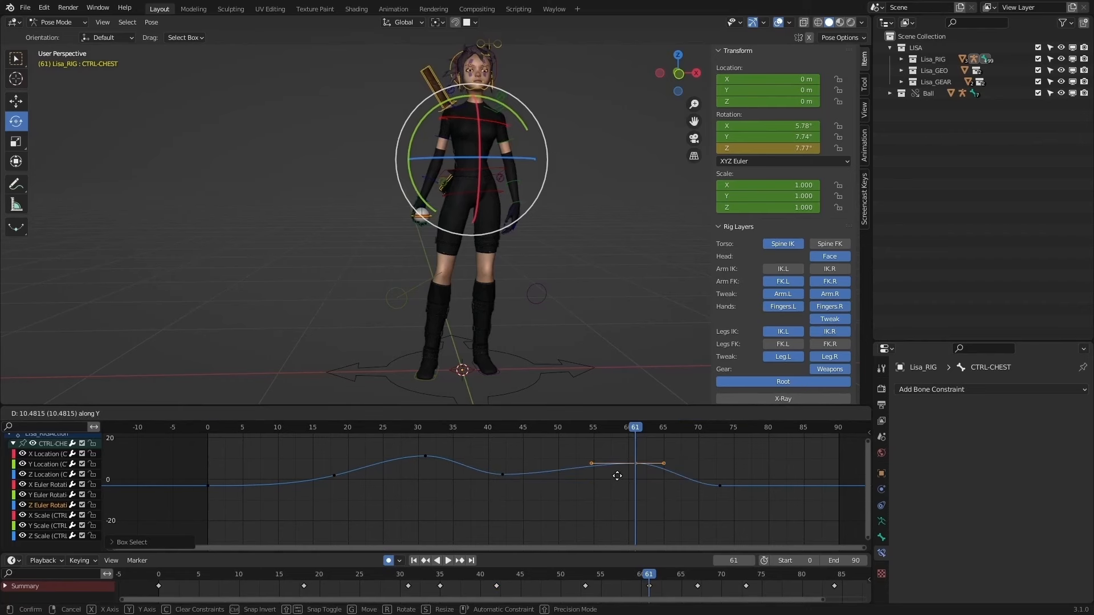
right_click(618, 481)
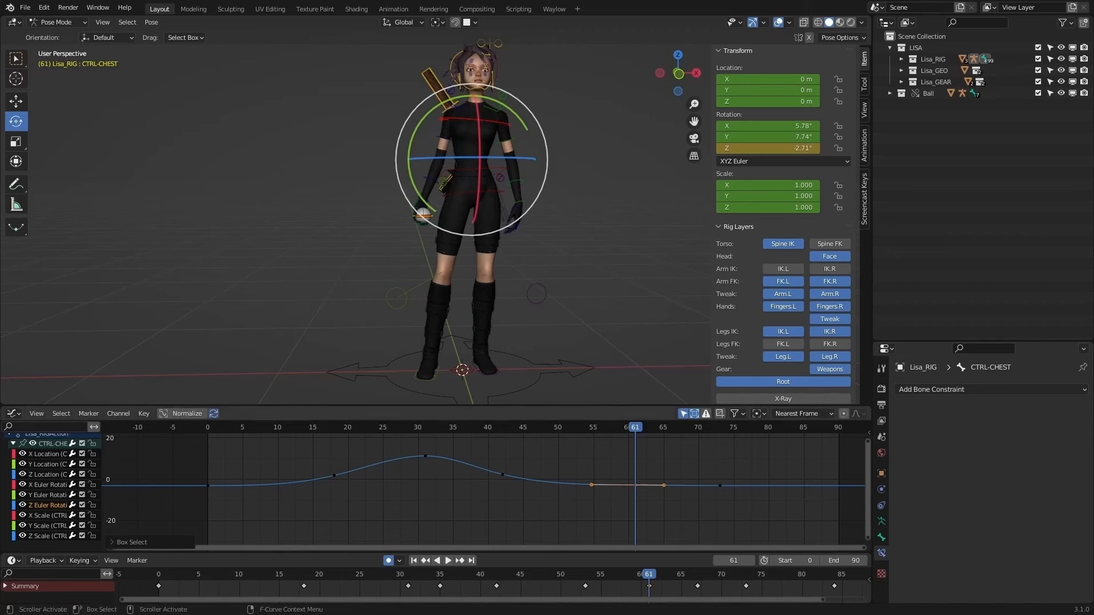
Step: Move the chest's Z rotation keyframe from frame 61 to frame 52 and lower it to about -7.4°
left_click_drag(450, 428, 551, 429)
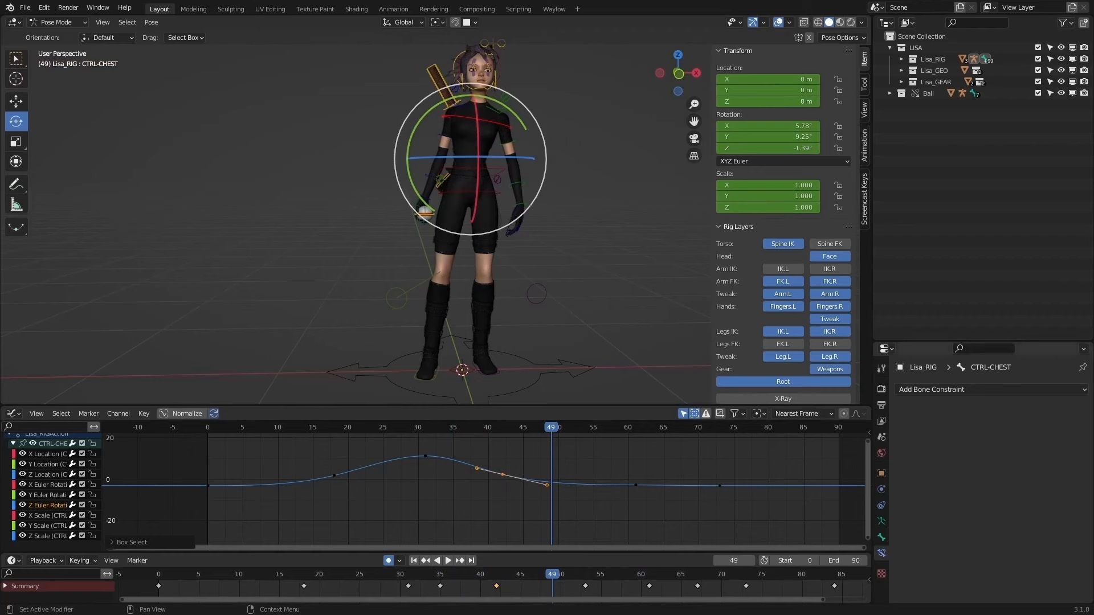
left_click_drag(429, 428, 503, 426)
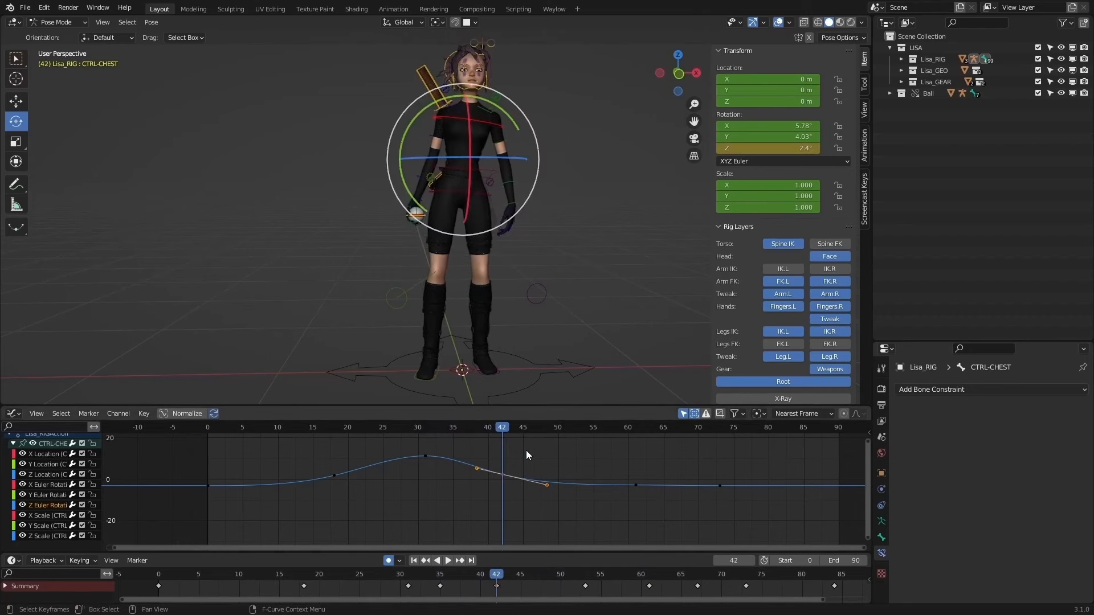
left_click_drag(355, 430, 446, 433)
left_click_drag(487, 429, 573, 431)
left_click_drag(624, 475, 649, 492)
key("g")
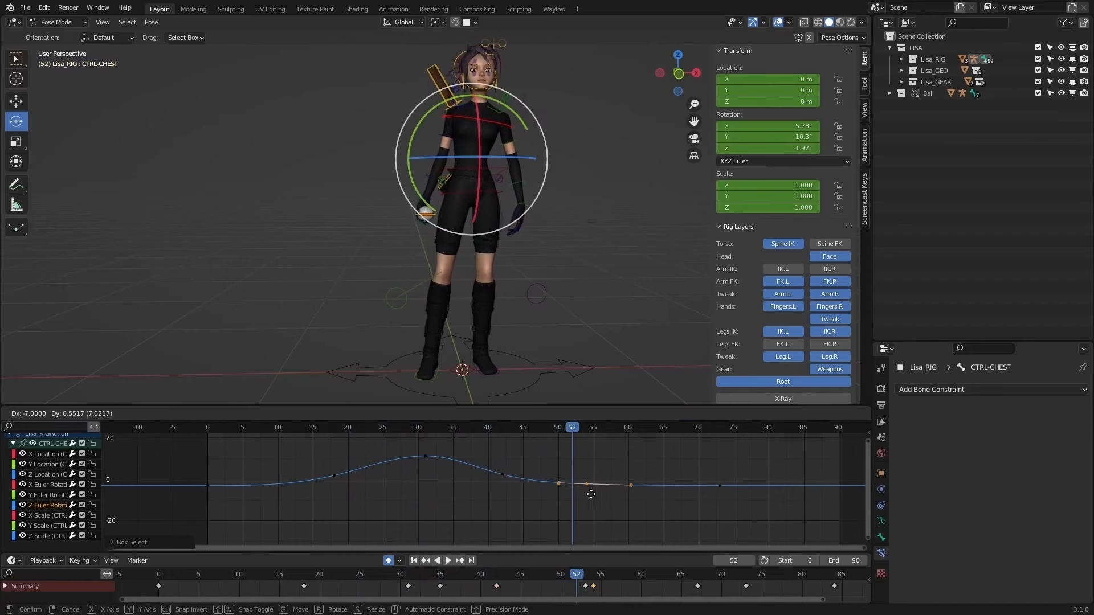
left_click(586, 502)
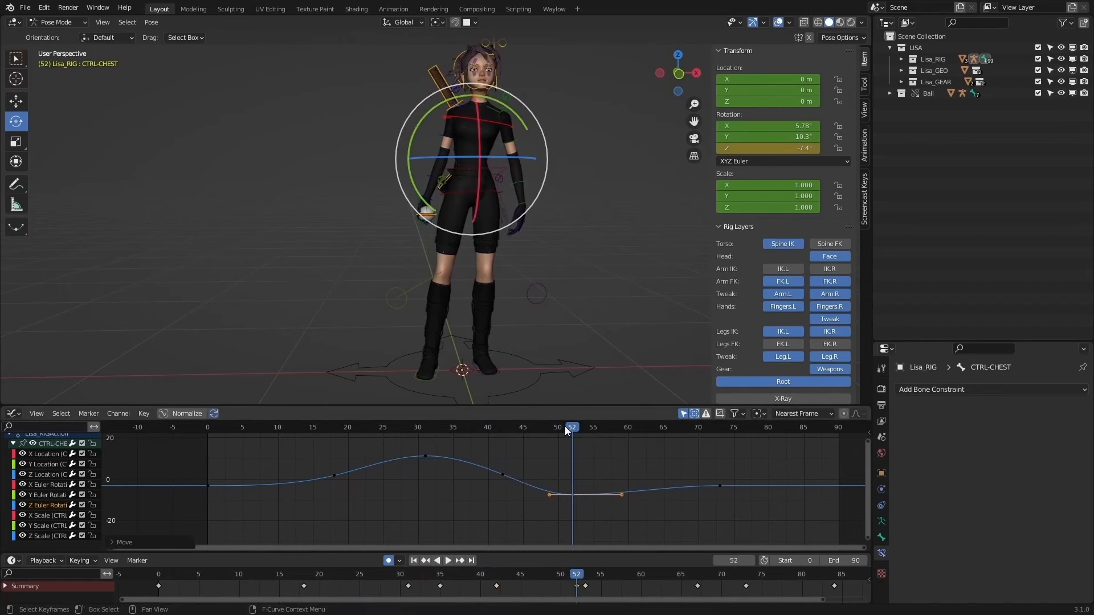
Step: Play back and scrub the second half of the animation to examine how the chest twist settles
left_click_drag(565, 427, 462, 426)
key("space")
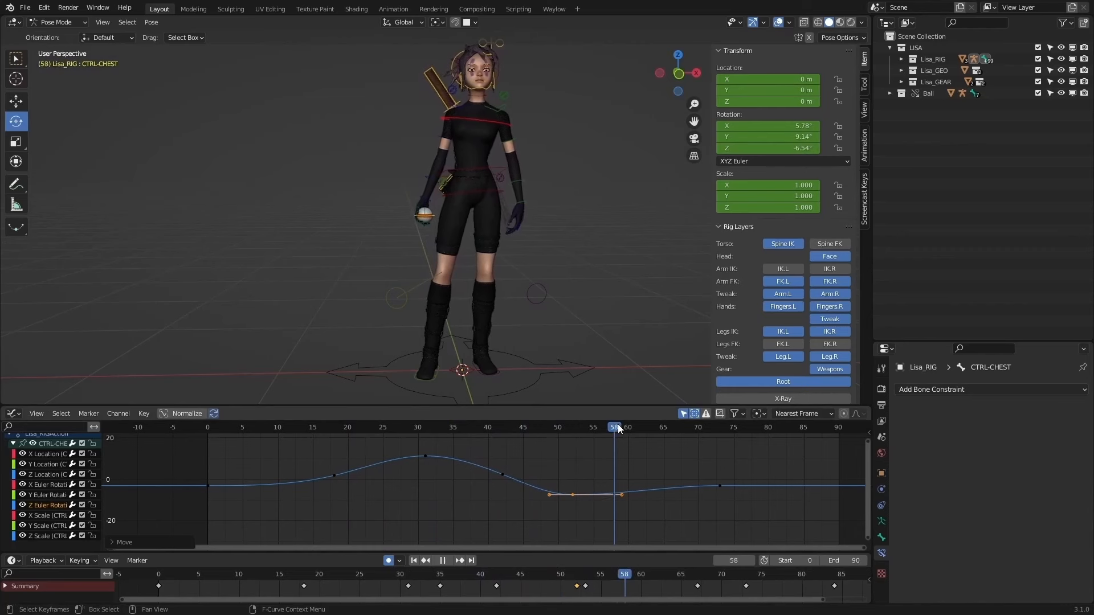
key("space")
left_click_drag(665, 428, 727, 428)
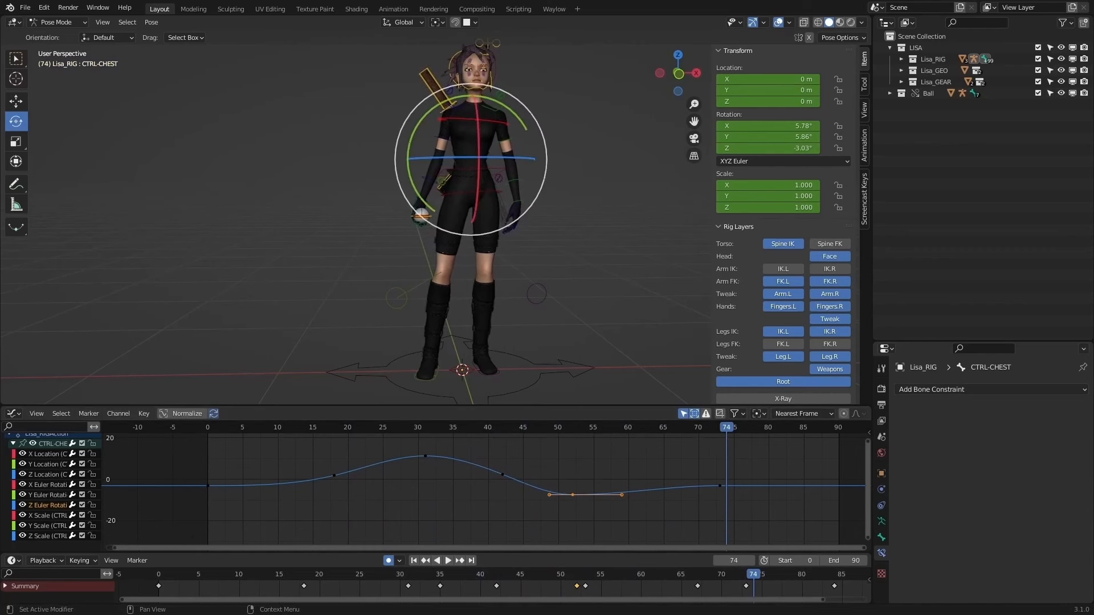
left_click_drag(727, 427, 530, 427)
key("space")
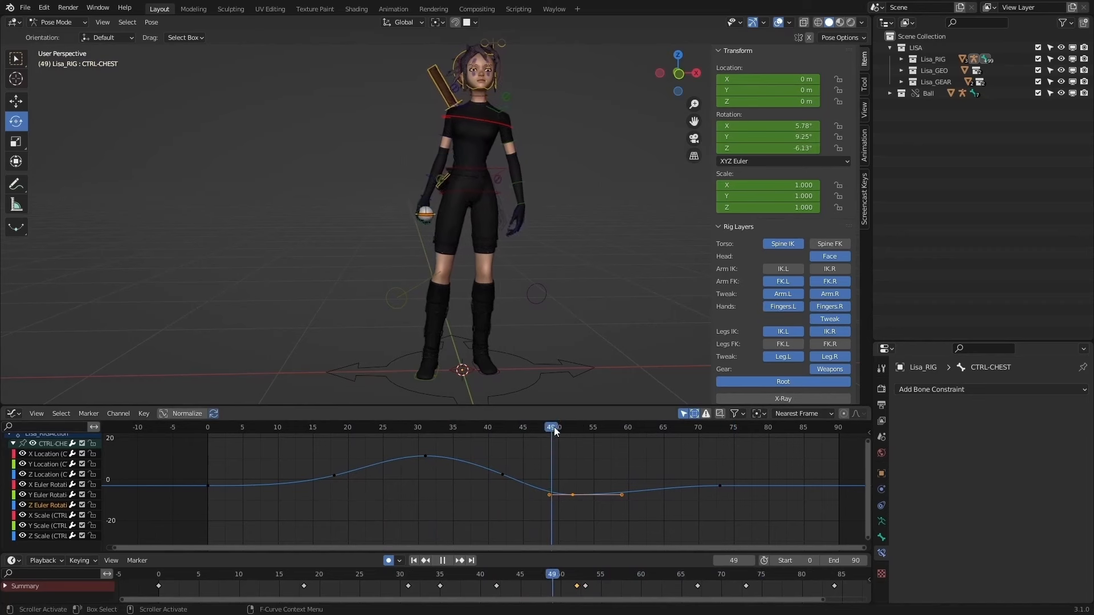
key("space")
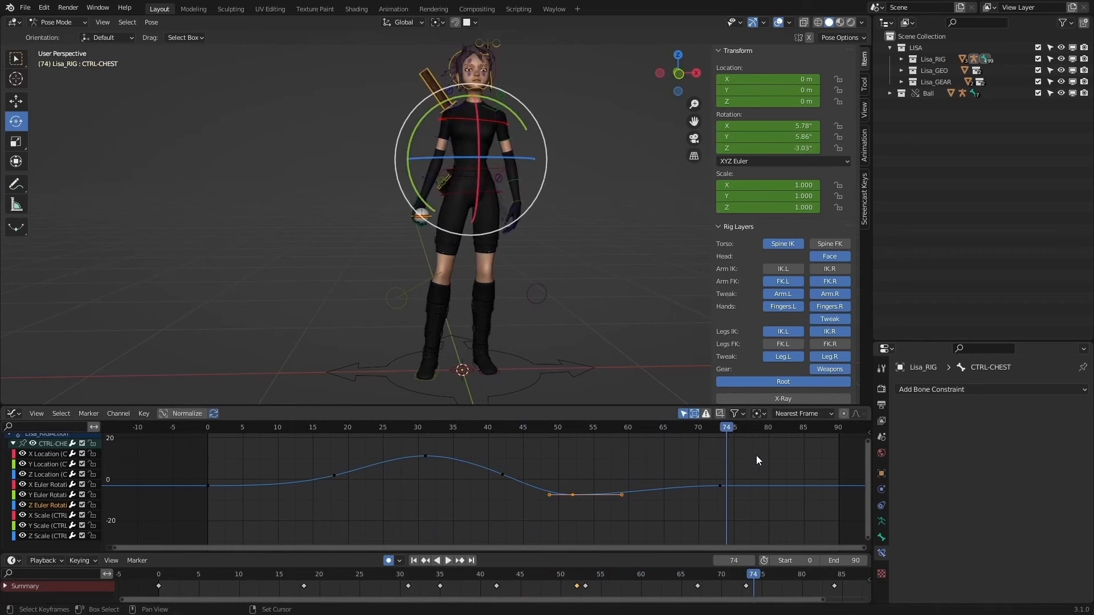
Step: Insert a chest Z rotation keyframe at frame 87 on the selected channel only
middle_click_drag(757, 456, 573, 429)
key("space")
key("space")
key("i")
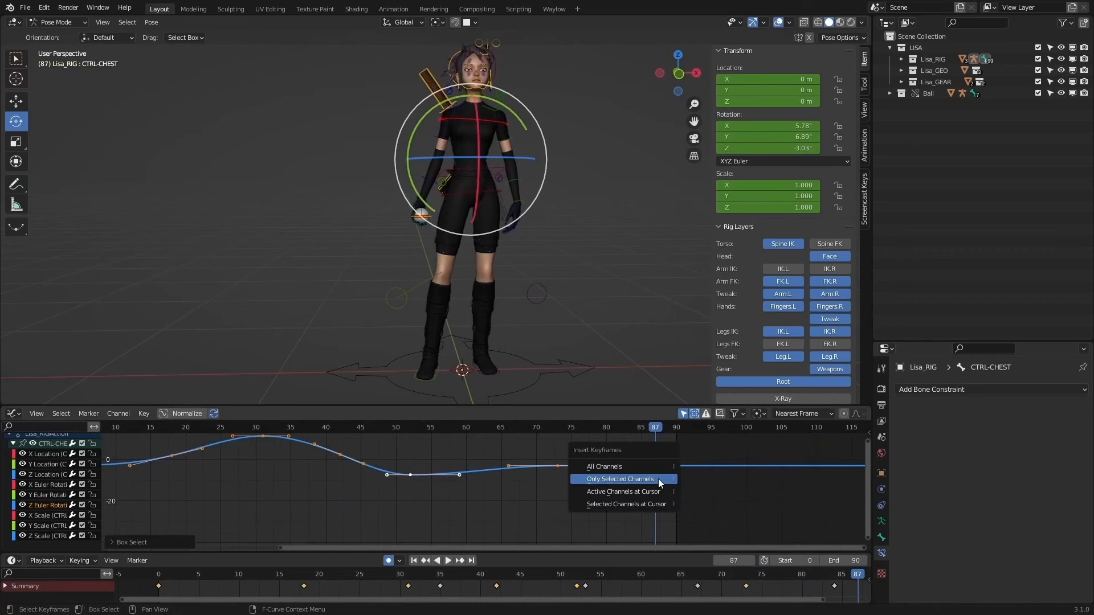
left_click(658, 478)
Step: Move the chest's Z rotation keyframe from frame 73 up to frame 71, near 0°, and tilt its handles slightly
left_click_drag(603, 498, 536, 428)
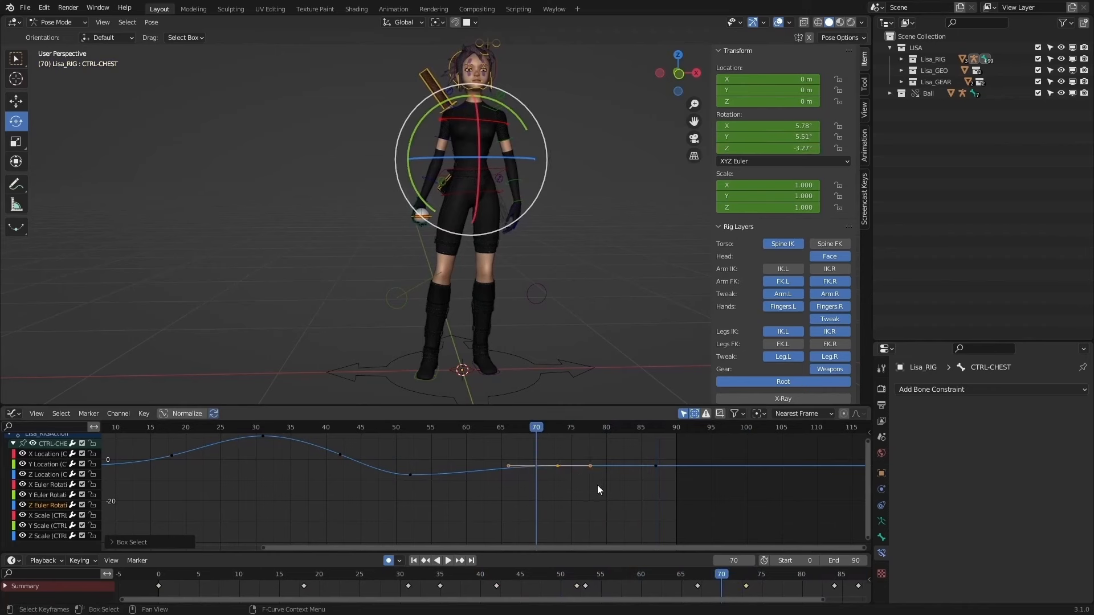
key("g")
left_click(594, 487)
key("t")
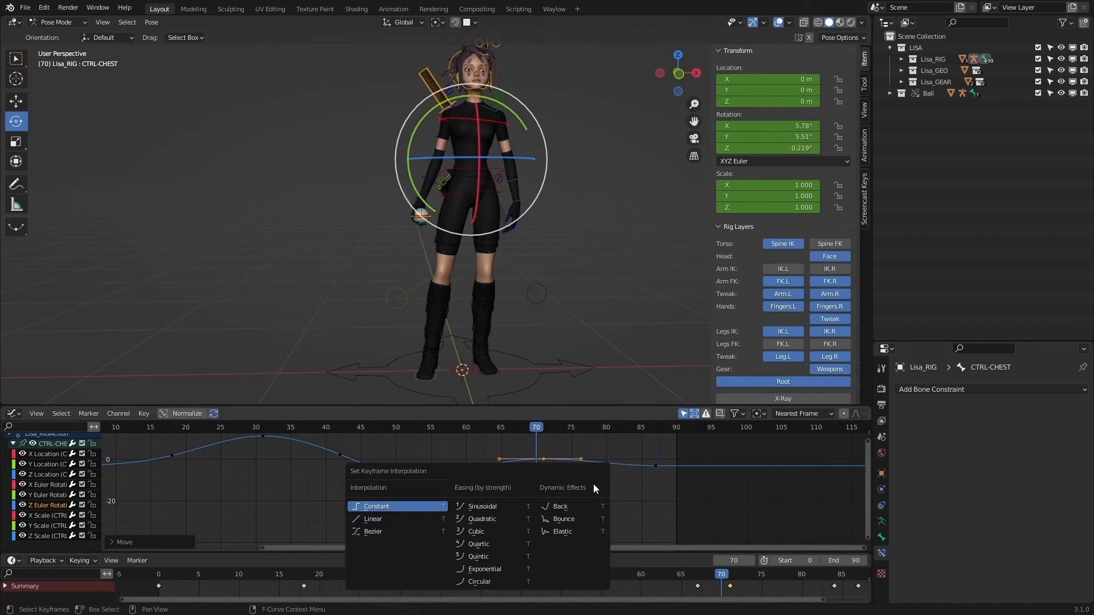
key("Escape")
key("r")
left_click(640, 466)
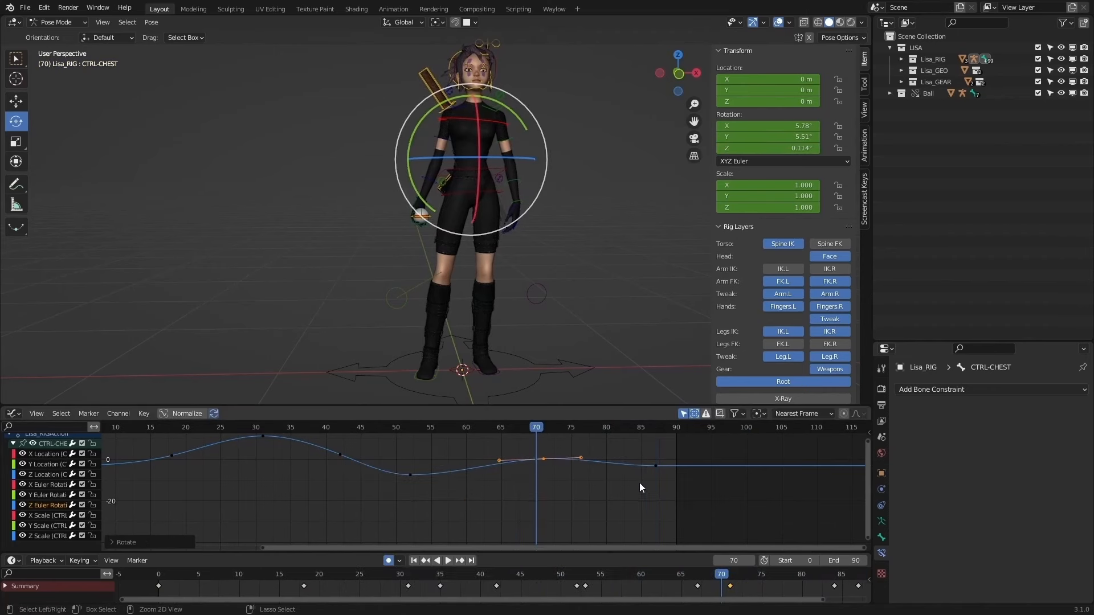
Step: Play back the full animation and examine the upper body's movement closer up from the front
middle_click_drag(640, 483, 686, 501, "ctrl")
left_click_drag(456, 426, 715, 445)
key("space")
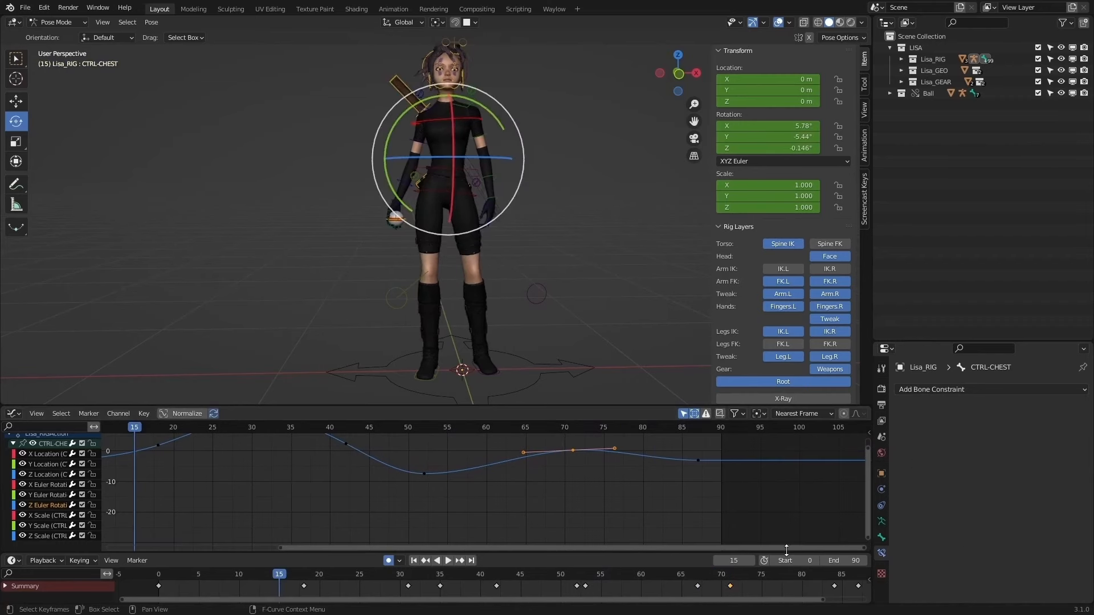
left_click(454, 560)
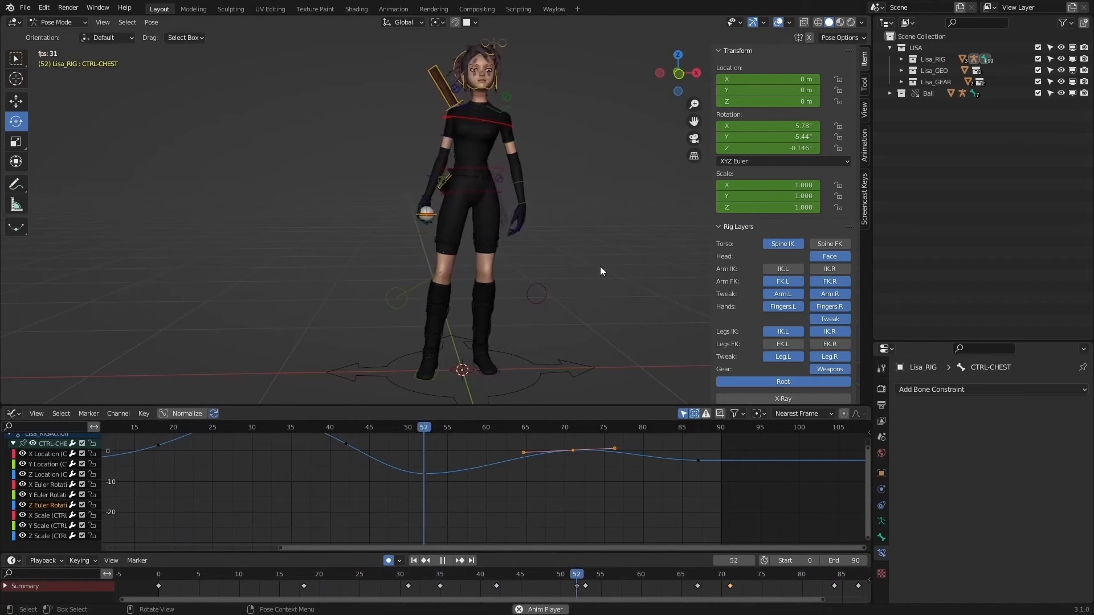
scroll(611, 265, "up", 3)
middle_click_drag(625, 282, 545, 223)
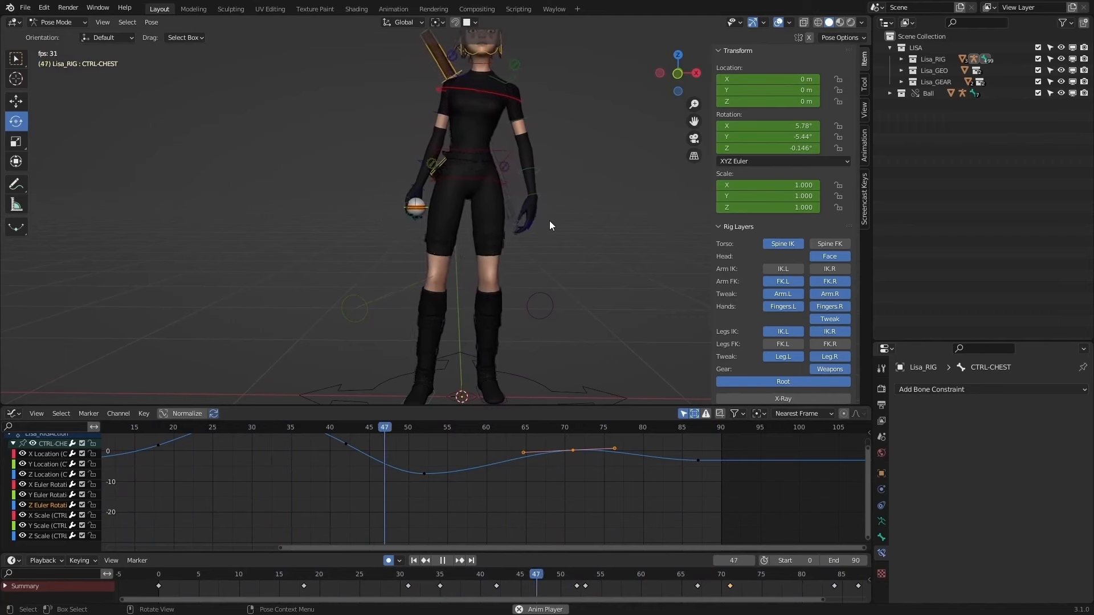
left_click(448, 561)
Step: Select the torso control and isolate its Z Location curve, framed over the whole animation range
left_click(512, 156)
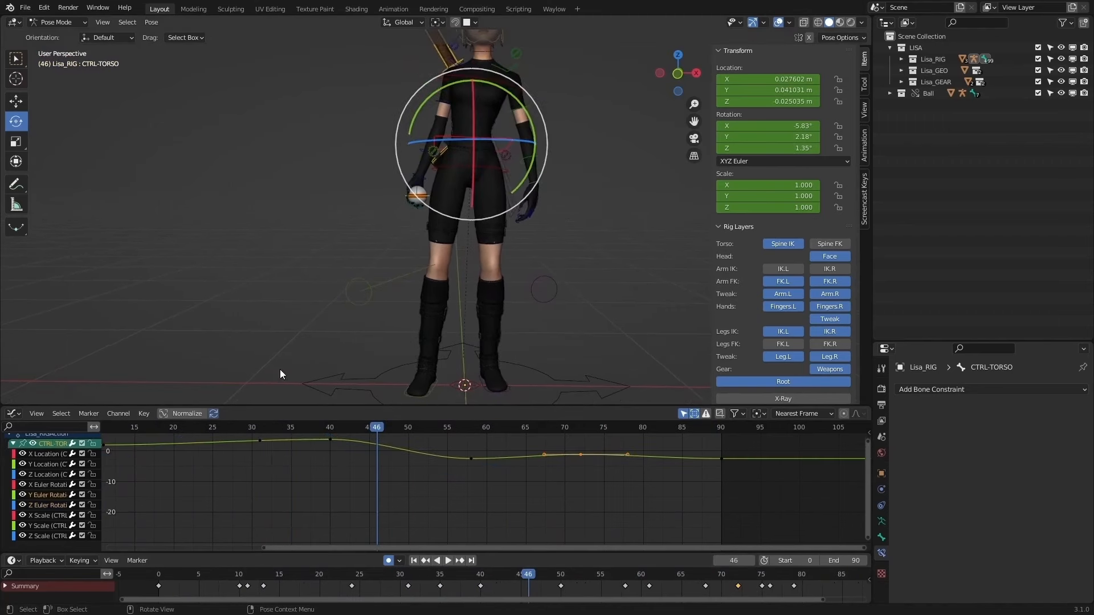
left_click(49, 476)
key("KP_Decimal")
scroll(365, 500, "down", 10)
left_click_drag(455, 484, 197, 433)
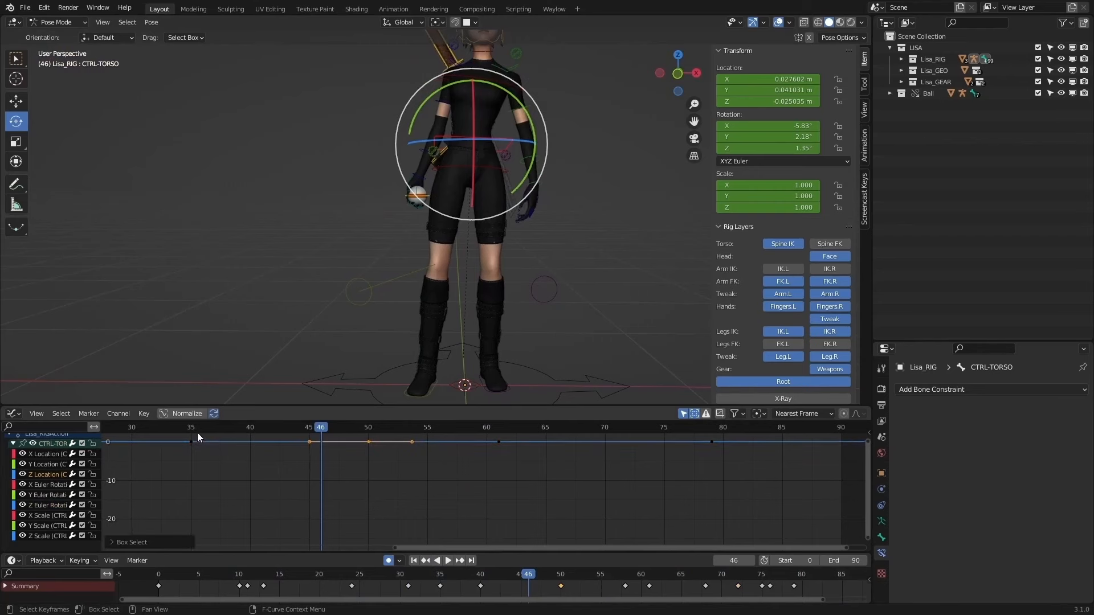
key("KP_Decimal")
scroll(443, 492, "down", 15)
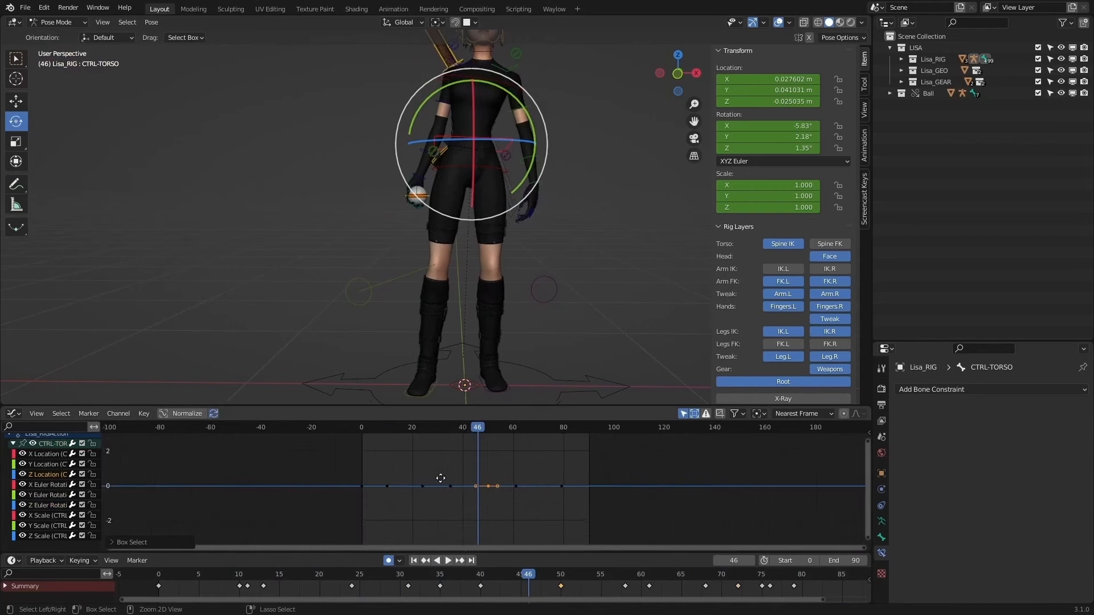
middle_click_drag(416, 460, 444, 456, "ctrl")
Step: Lower the torso's Z Location keyframe at frame 35 to deepen the dip in the middle of the weight shift
left_click_drag(276, 427, 469, 428)
left_click(391, 476)
key("g")
left_click(404, 484)
key("shift+ctrl+space")
key("space")
left_click_drag(456, 504, 490, 490)
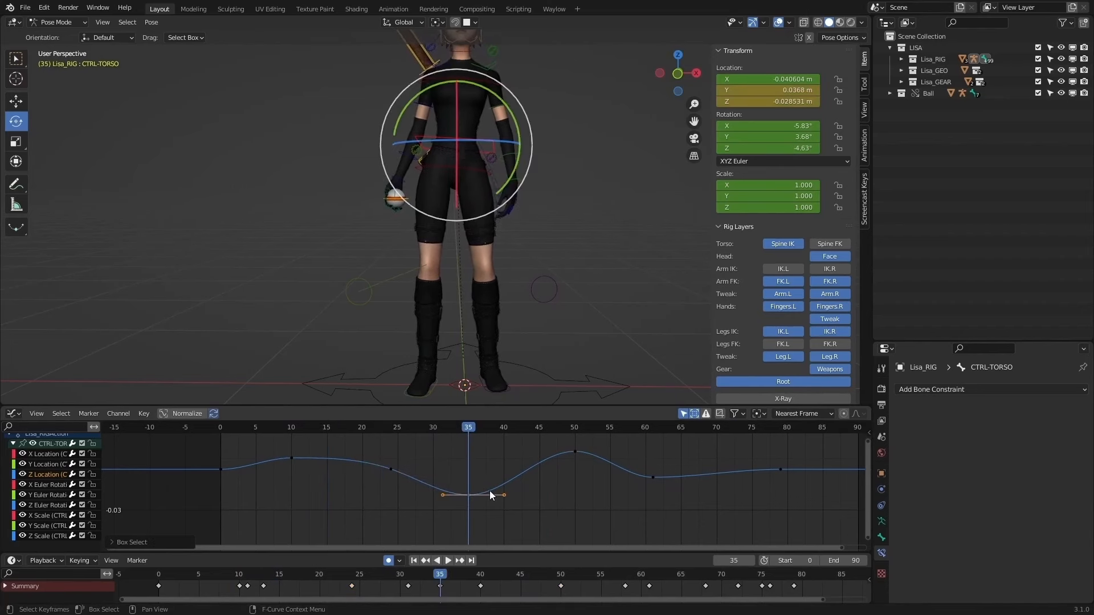
key("g")
left_click(495, 546)
Step: Scrub through the torso's vertical movement and play the animation back from the start
scroll(491, 488, "down", 3)
left_click_drag(470, 428, 730, 445)
key("shift+Left")
left_click(447, 560)
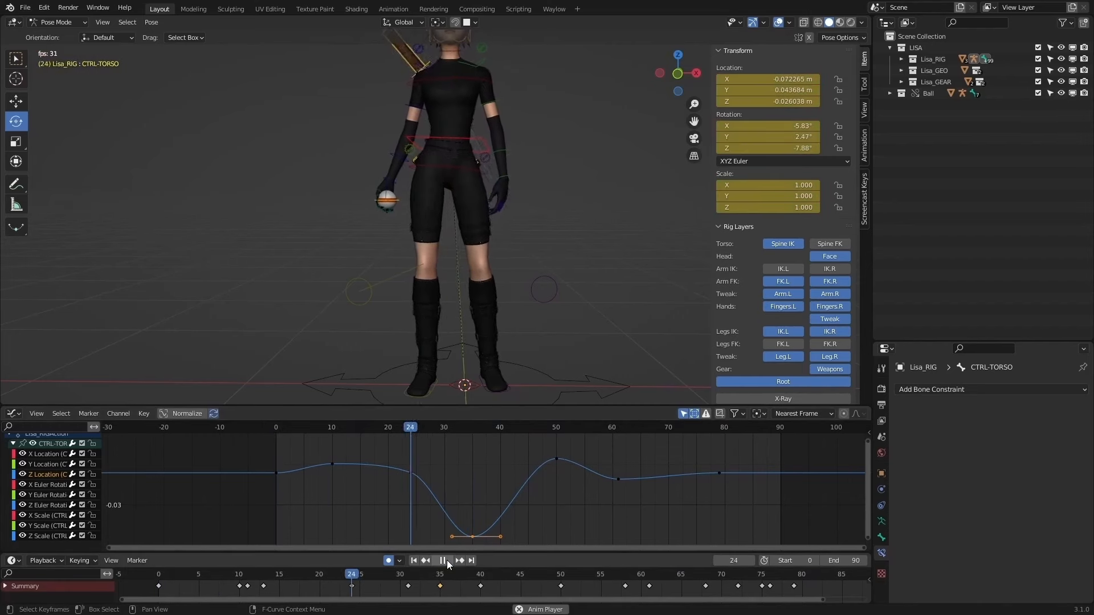
Step: Stop the playback and undo the last lowering of the torso's Z Location keyframe at frame 35
left_click(448, 560)
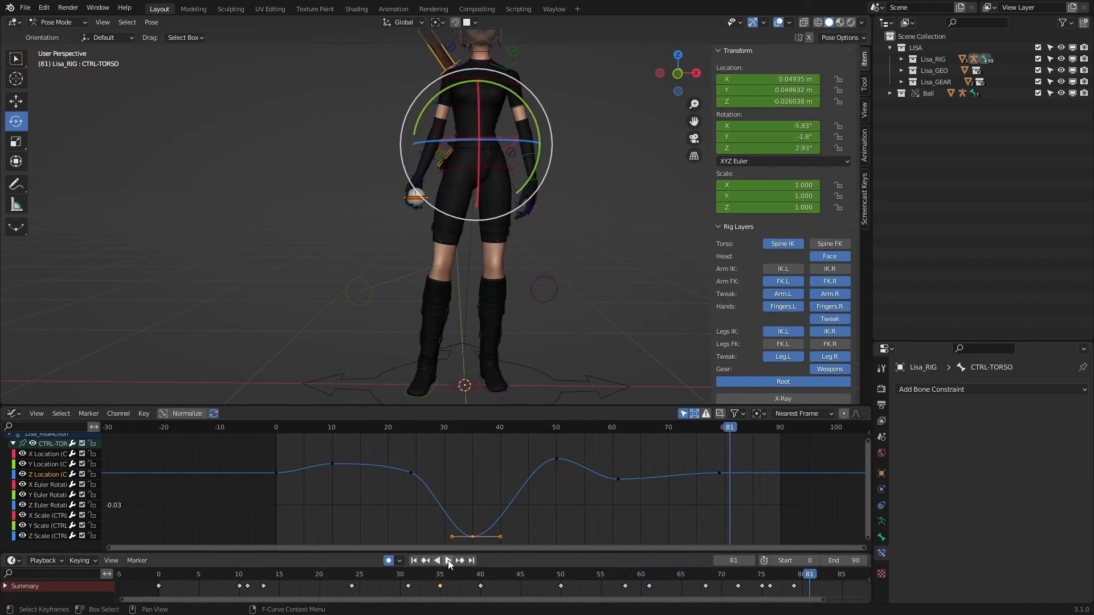
key("ctrl+z")
key("ctrl+z")
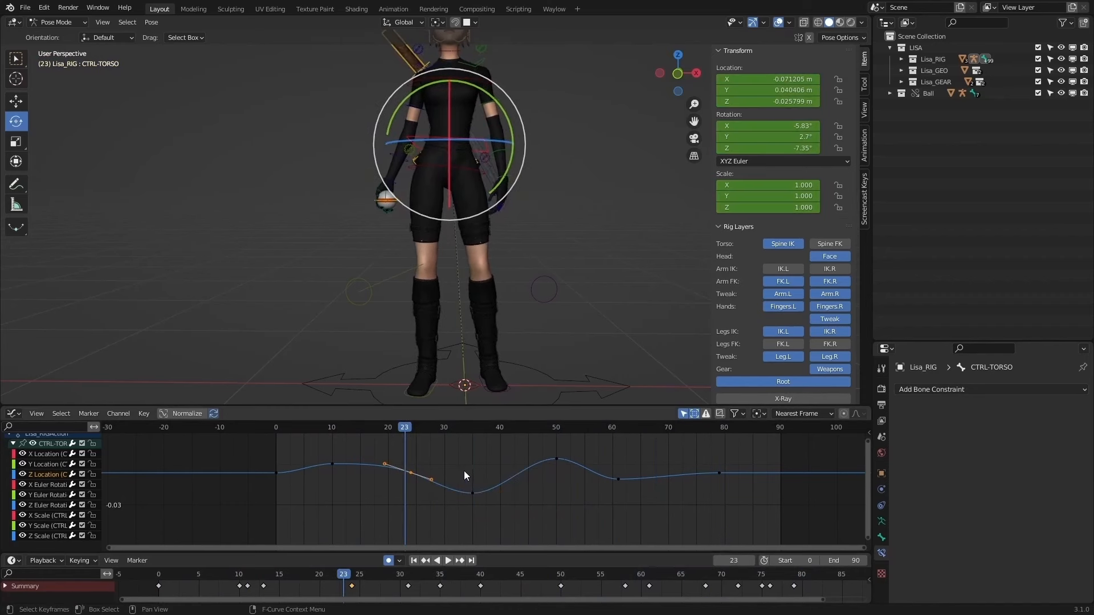
Step: Lower the torso's Z Location keyframe at frame 24 slightly, moving it only vertically
key("g")
key("x")
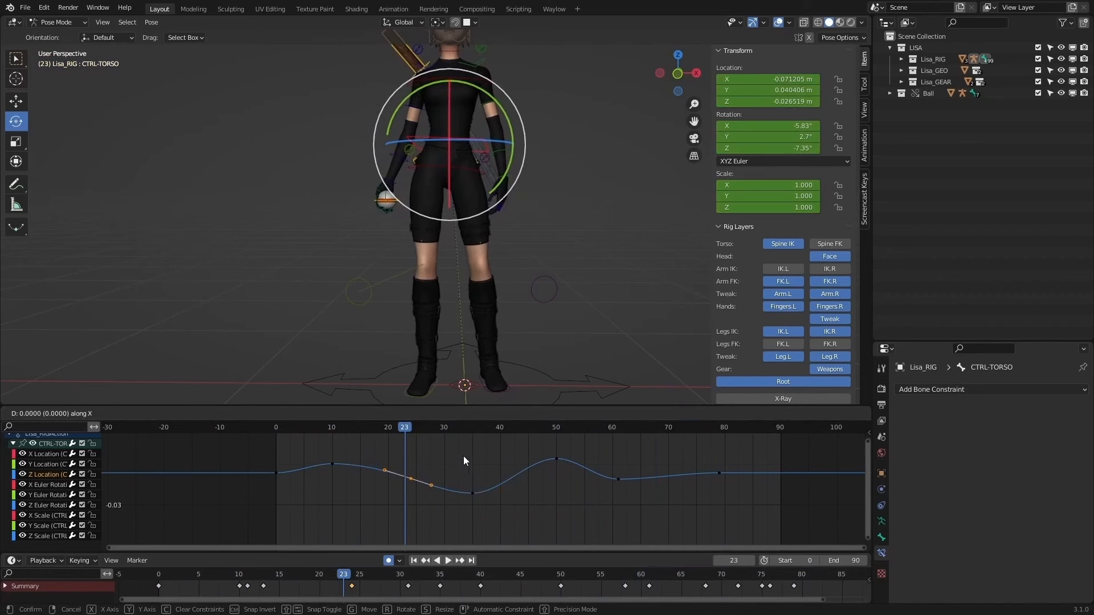
key("y")
left_click(465, 448)
left_click(465, 428)
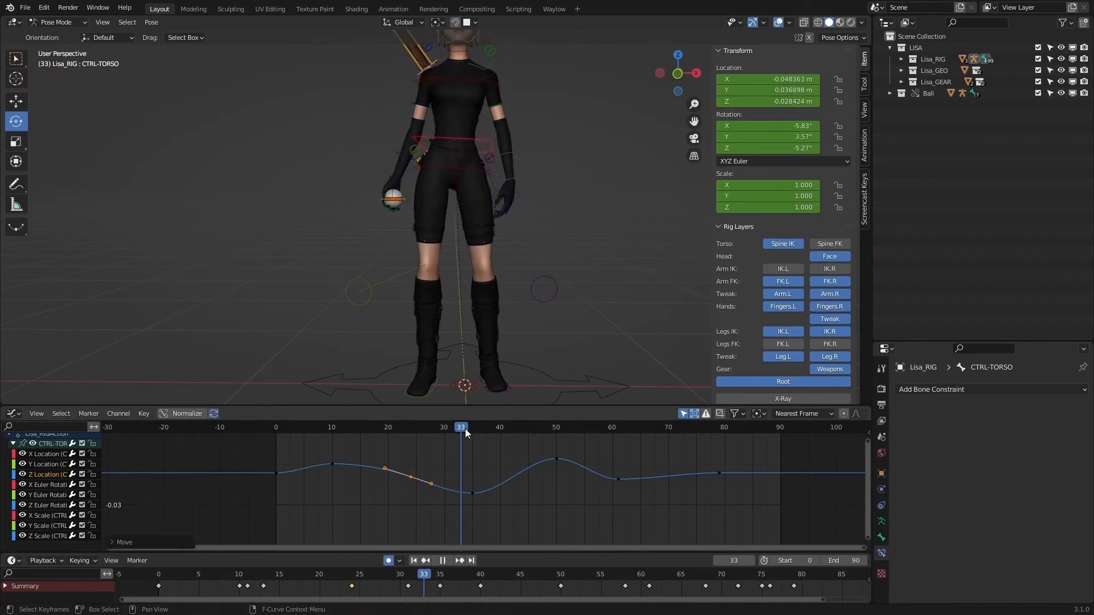
Step: Lower the torso's Z Location keyframe at frame 35 slightly for a moderately deeper dip
left_click_drag(450, 482, 480, 497)
key("g")
key("y")
left_click(486, 489)
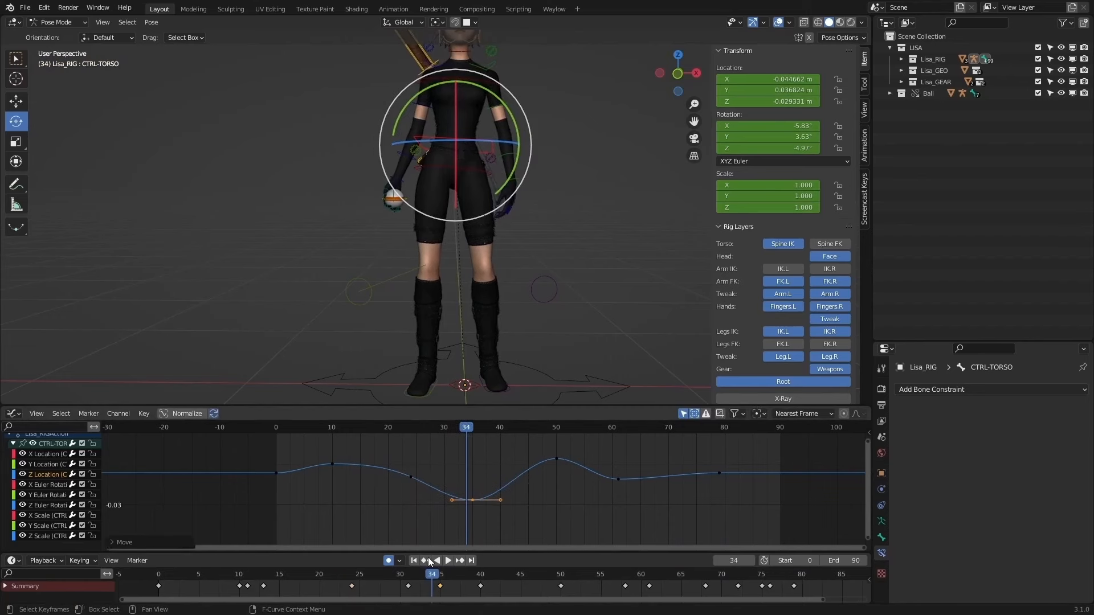
Step: Play the animation from the start to check the torso's adjusted dip
left_click(414, 561)
left_click(450, 560)
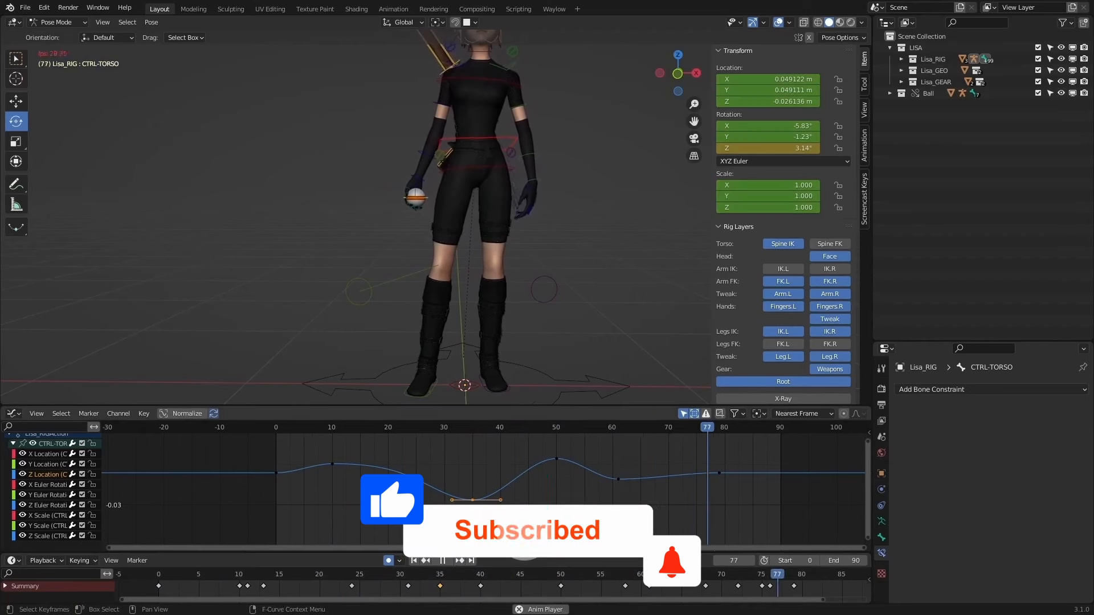
left_click(455, 561)
Step: Move the torso's Z Location keyframe at frame 61 to frame 63, and lower the peak keyframe at frame 50 slightly
left_click(558, 427)
left_click_drag(627, 449, 562, 485)
key("g")
left_click(573, 498)
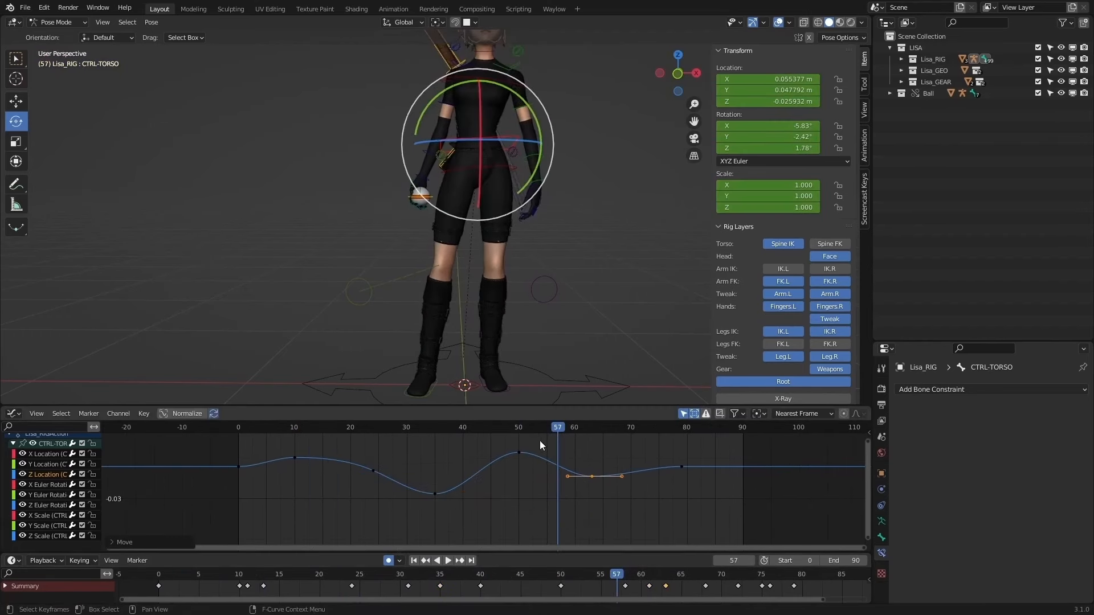
key("g")
left_click(512, 466)
Step: Insert a keyframe at frame 89 on only the selected Z Location channel of the torso
left_click_drag(467, 427, 740, 461)
key("i")
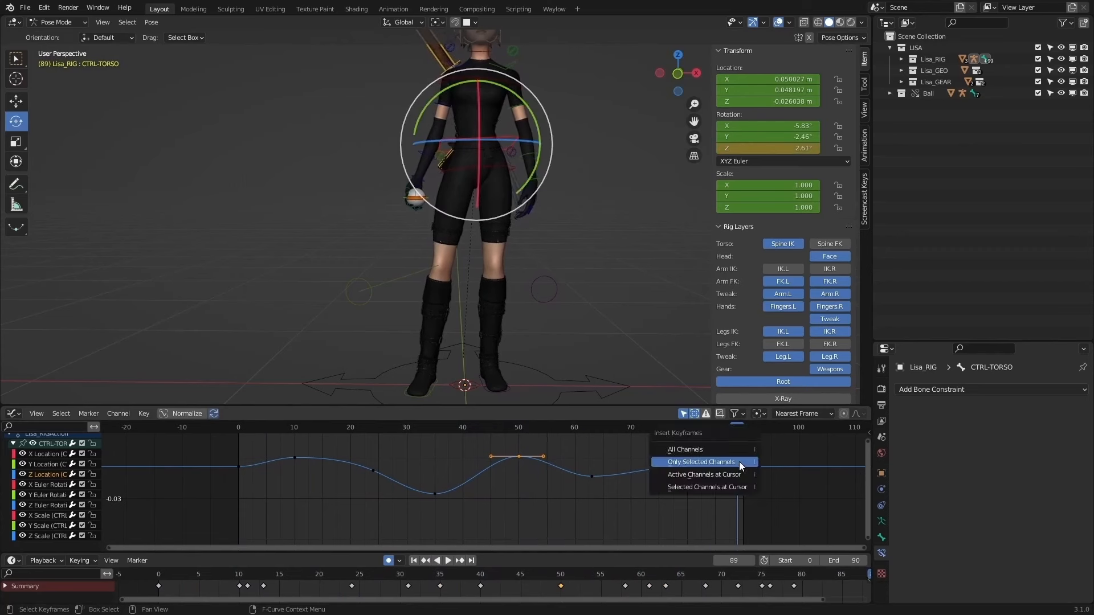
left_click(740, 462)
Step: Move the torso's Z Location keyframe at frame 79 slightly up to frame 77 and tilt its handles
key("g")
left_click(718, 510)
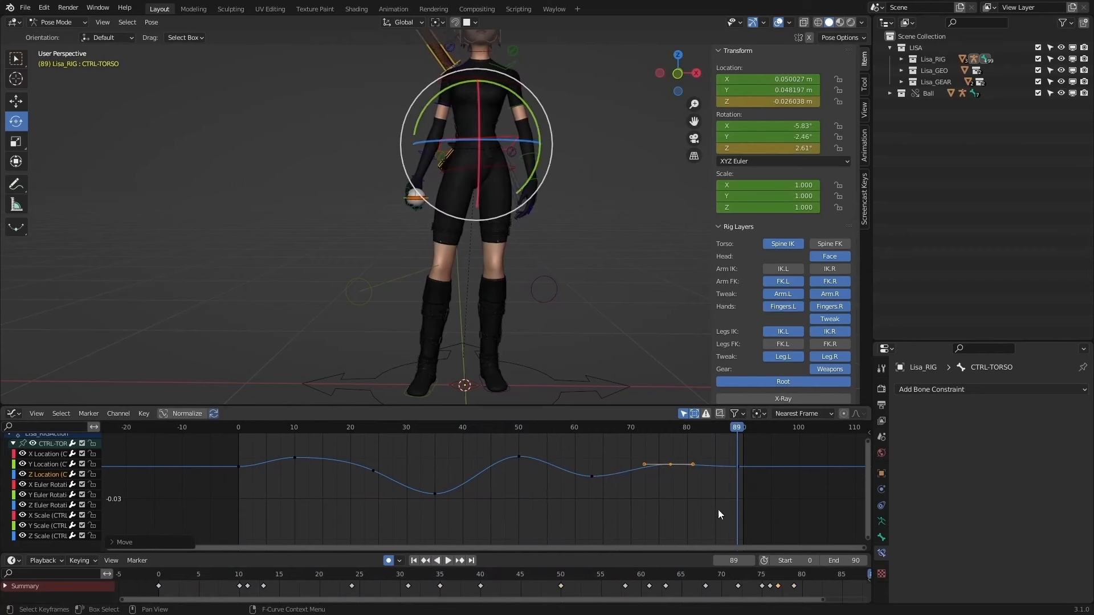
key("r")
left_click(707, 488)
Step: Scrub through the settle to frame 90, and play the animation from frame 1 with the whole character in view
left_click_drag(501, 426, 744, 443)
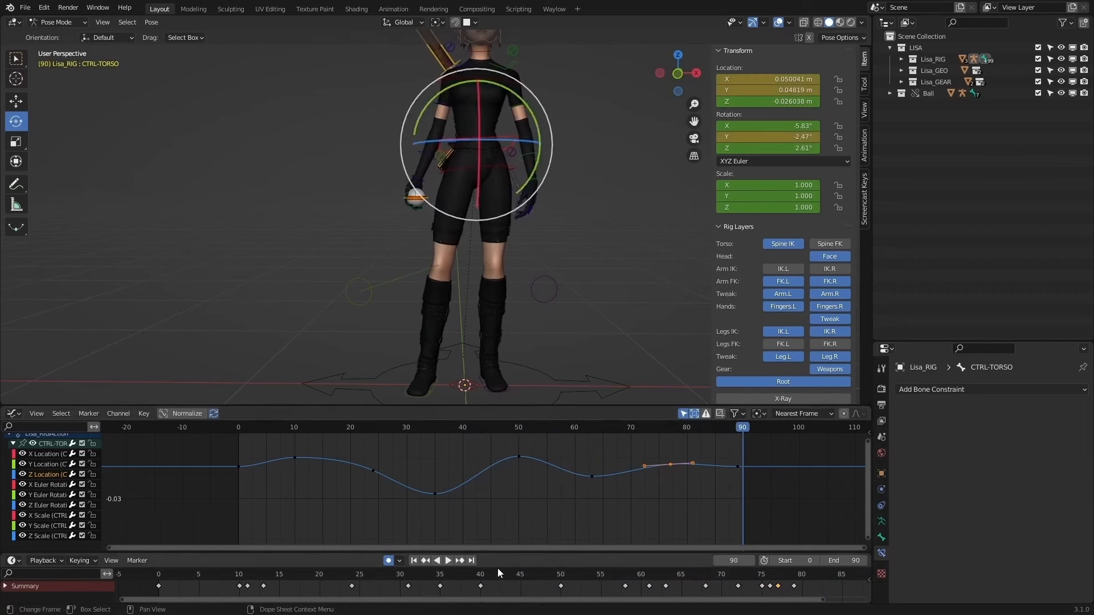
left_click(167, 574)
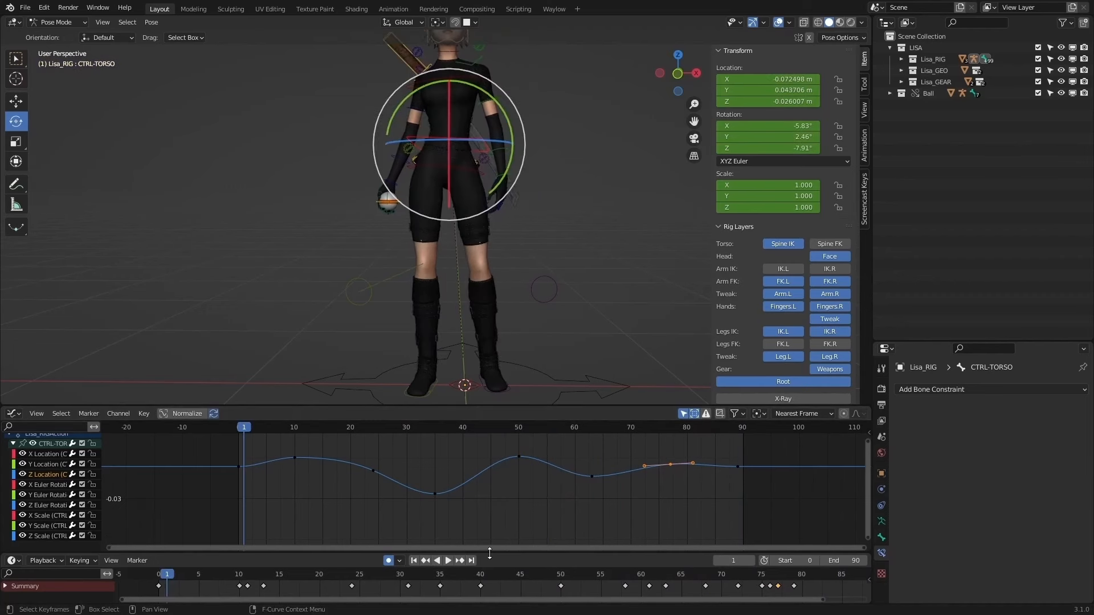
left_click(448, 561)
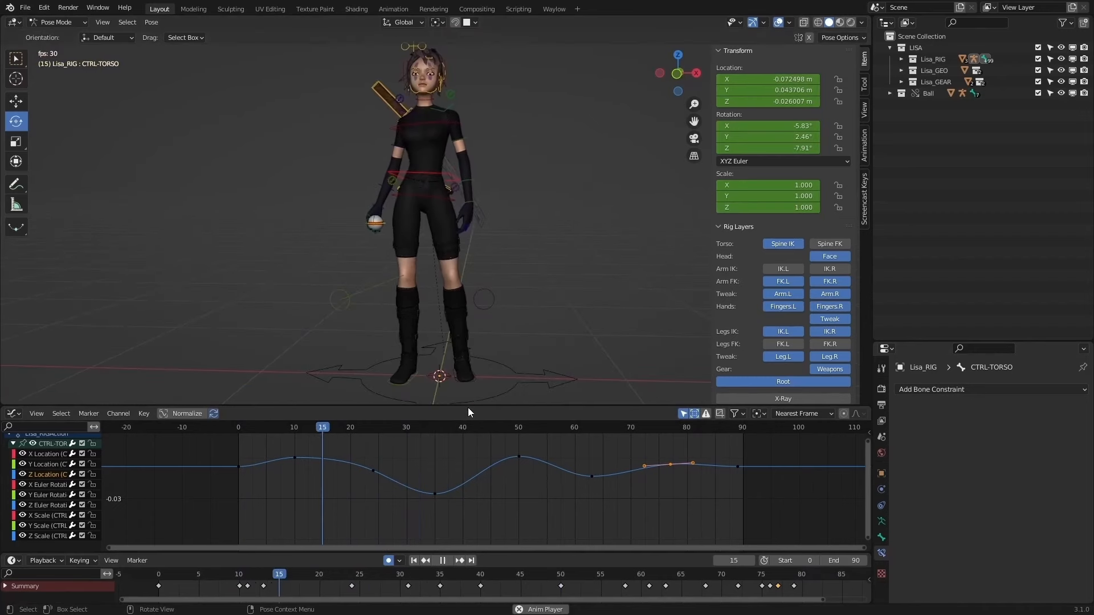
mouse_move(467, 406)
left_mouse_down()
mouse_move(469, 442)
mouse_move(472, 417)
left_mouse_up()
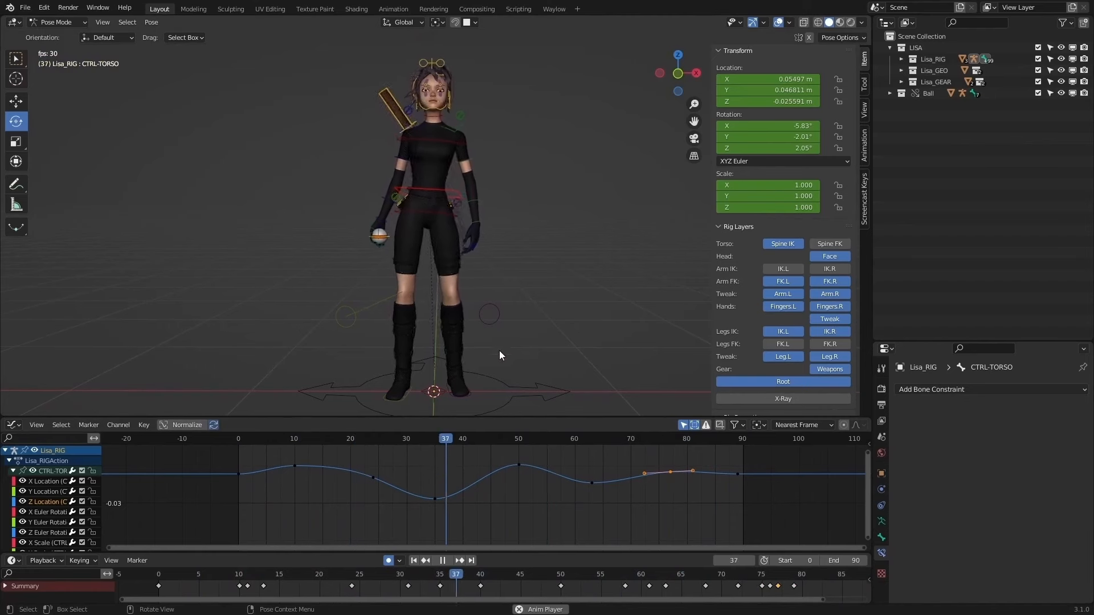
key("space")
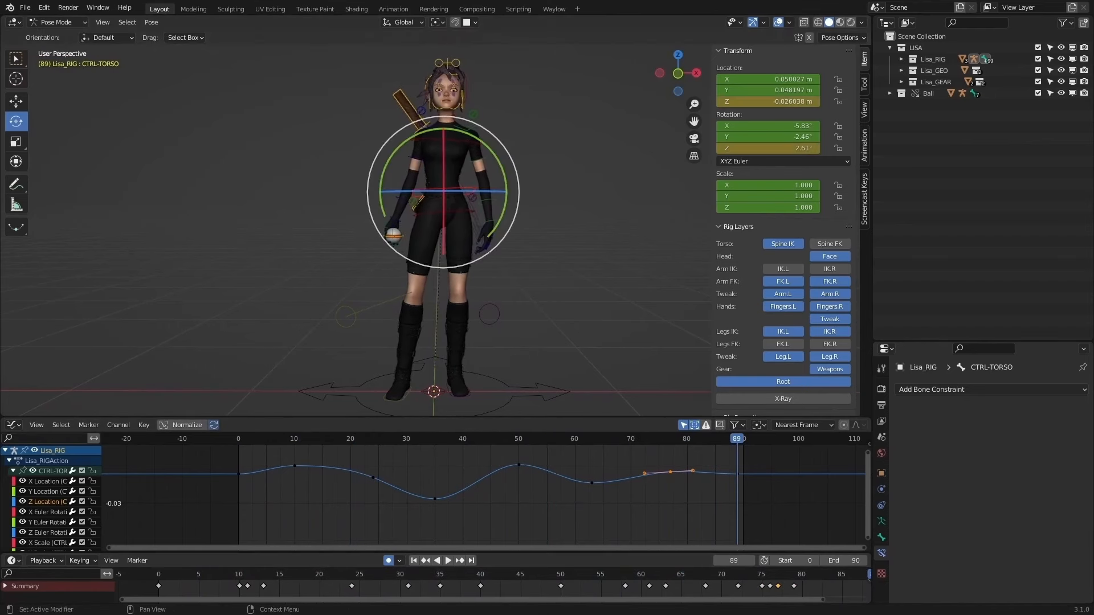
Step: Select the hips control at frame 89 and rotate it around global Z until its Z rotation reaches about 10.2°
left_click(450, 212)
key("r")
key("z")
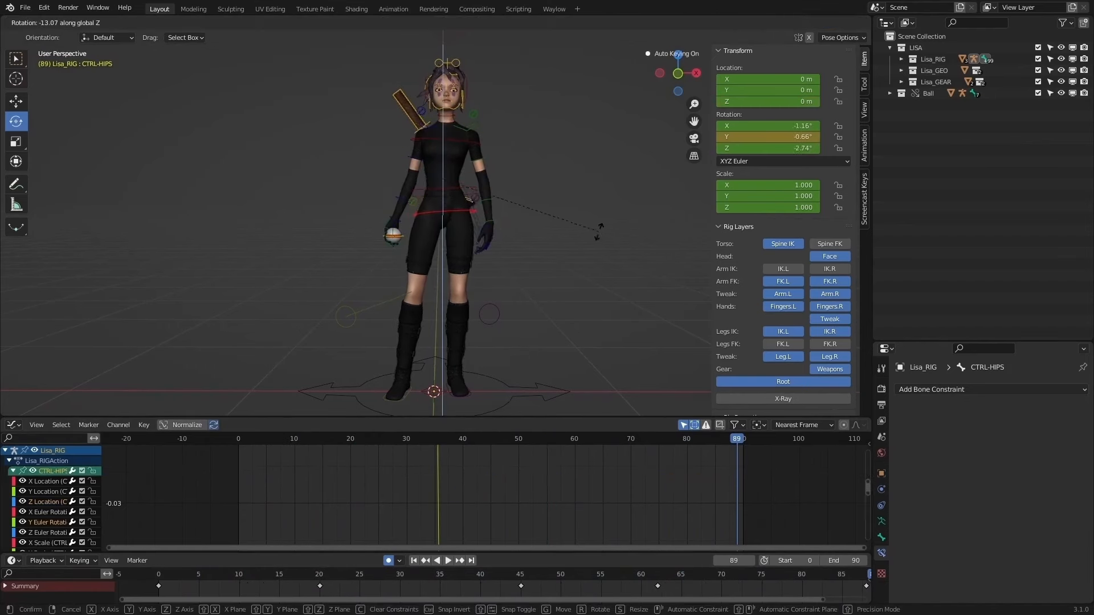
left_click(507, 273)
Step: Isolate the hips control's Z Euler Rotation curve and frame it over the animation range
left_click(49, 532)
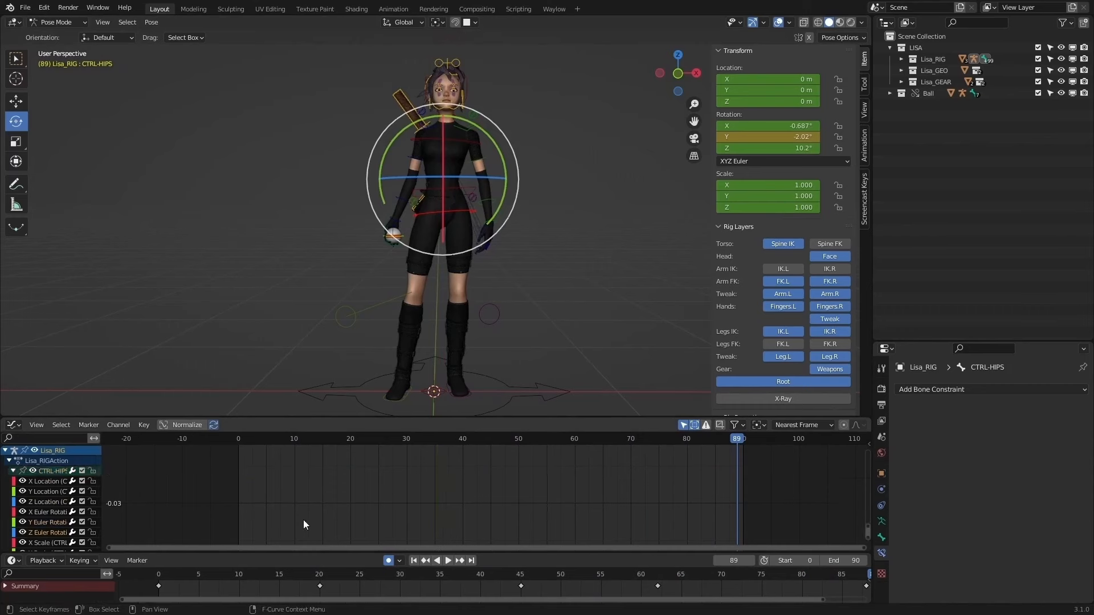
key("Home")
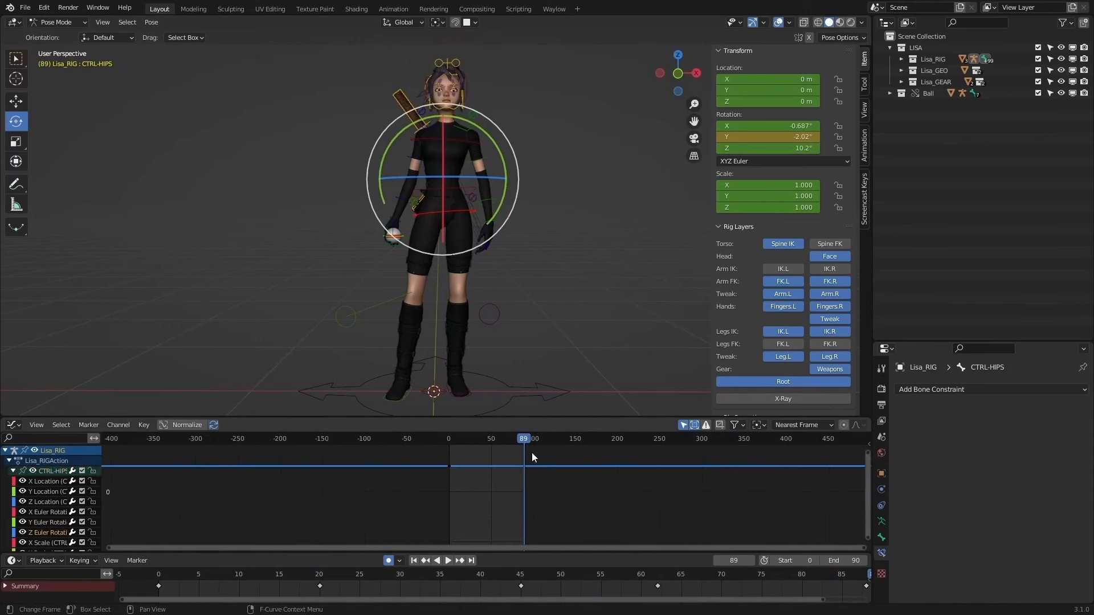
left_click(406, 456)
middle_click_drag(413, 456, 446, 459, "ctrl")
Step: Insert a keyframe on the hips' Z Euler Rotation curve at frame 21 and scrub around it
left_click(484, 440)
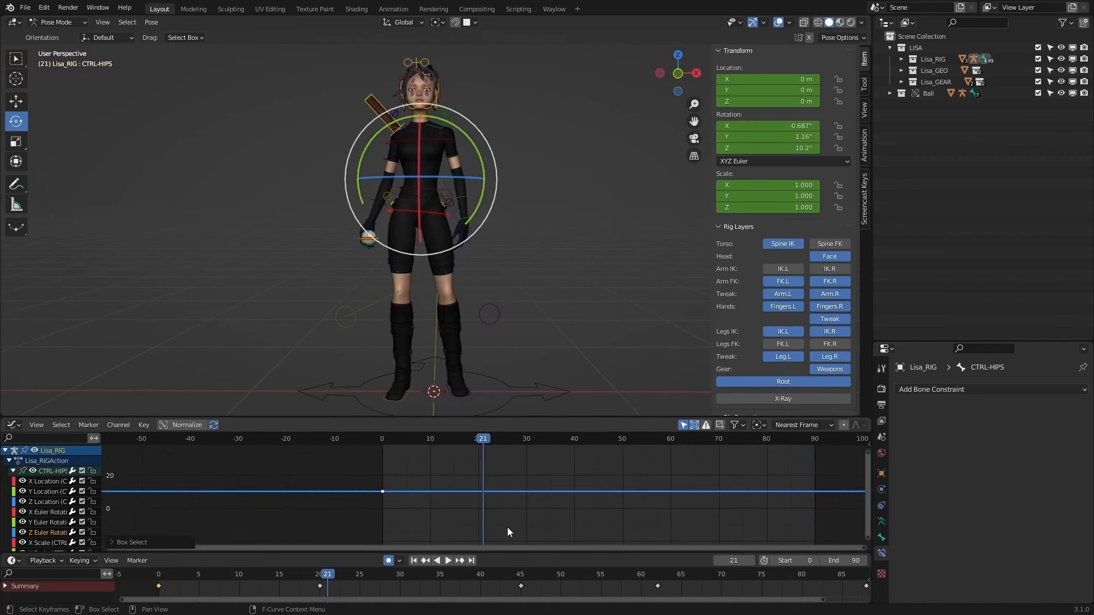
key("i")
left_click(507, 528)
left_click(487, 457)
mouse_move(484, 442)
left_mouse_down()
mouse_move(375, 438)
mouse_move(469, 440)
left_mouse_up()
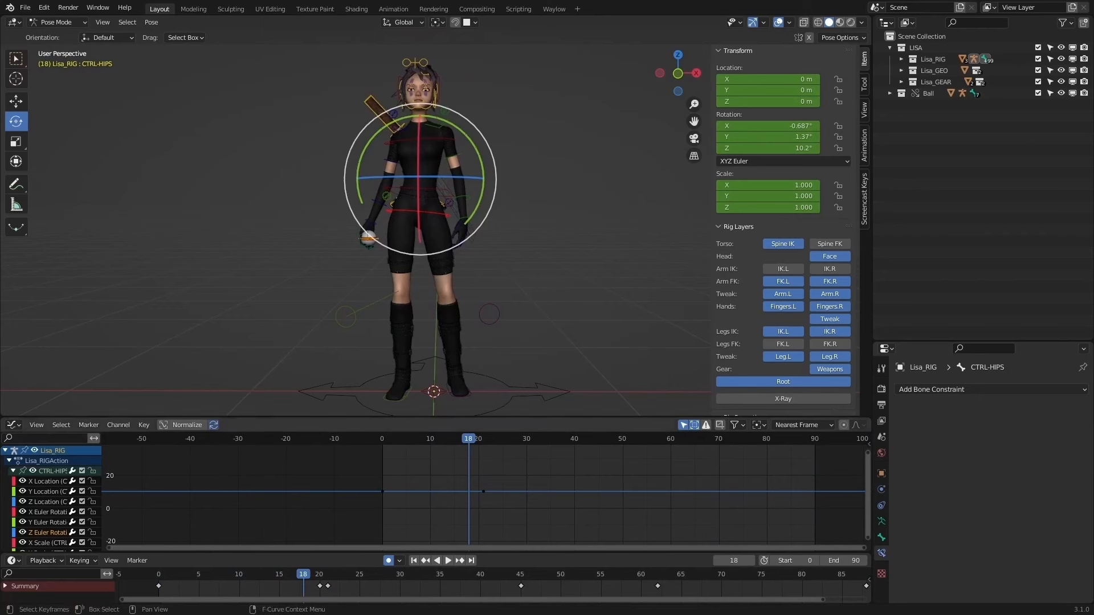
Step: Raise the hips' Z Euler Rotation keyframe at frame 21 slightly to about 10.9°
left_click(483, 492)
left_click(485, 440)
key("g")
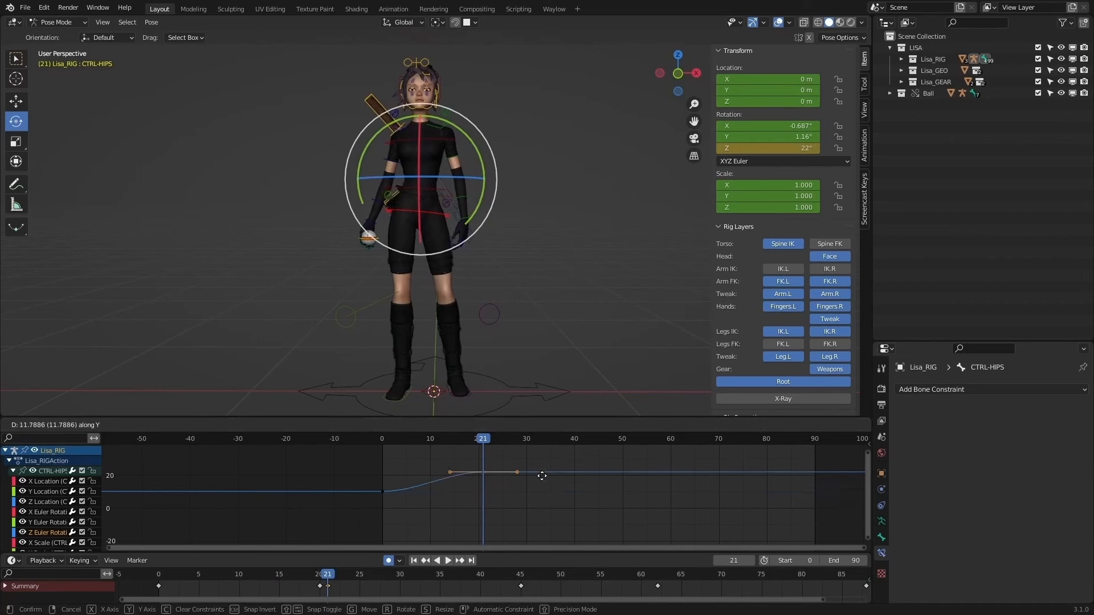
left_click(549, 491)
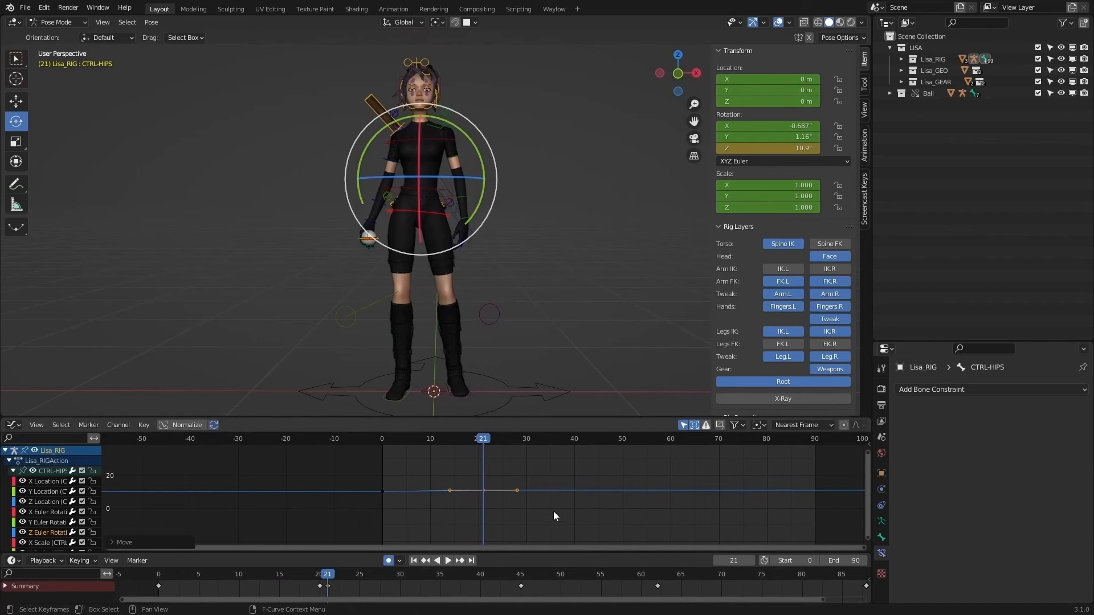
Step: Raise the hips' Z Euler Rotation key at frame 21 to about 11.6° and insert another key at frame 42
key("g")
left_click(552, 497)
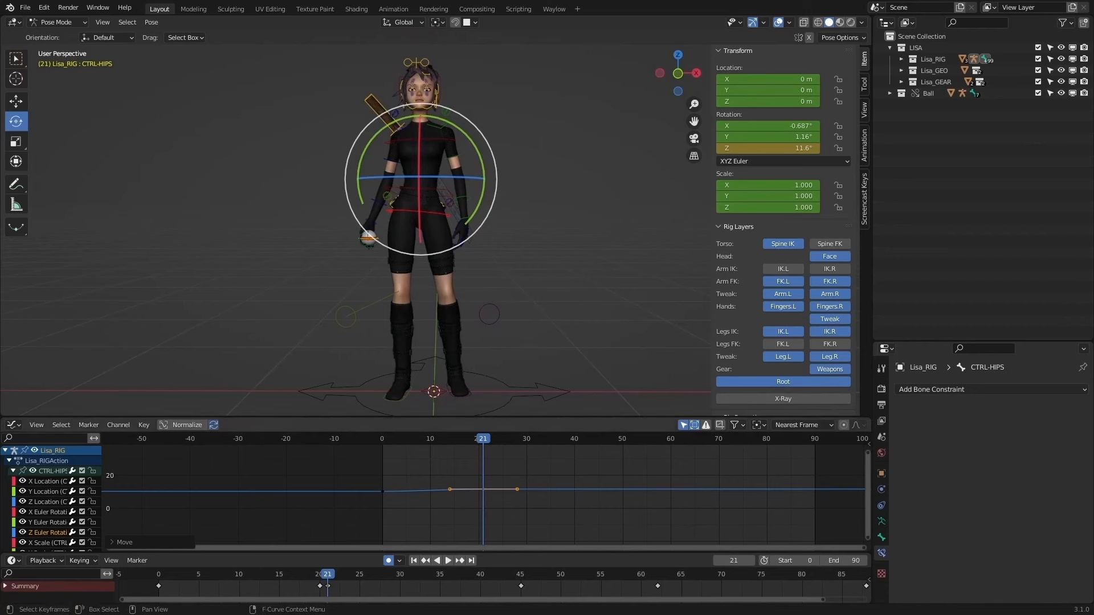
middle_click_drag(570, 502, 499, 481)
left_click_drag(428, 441, 521, 444)
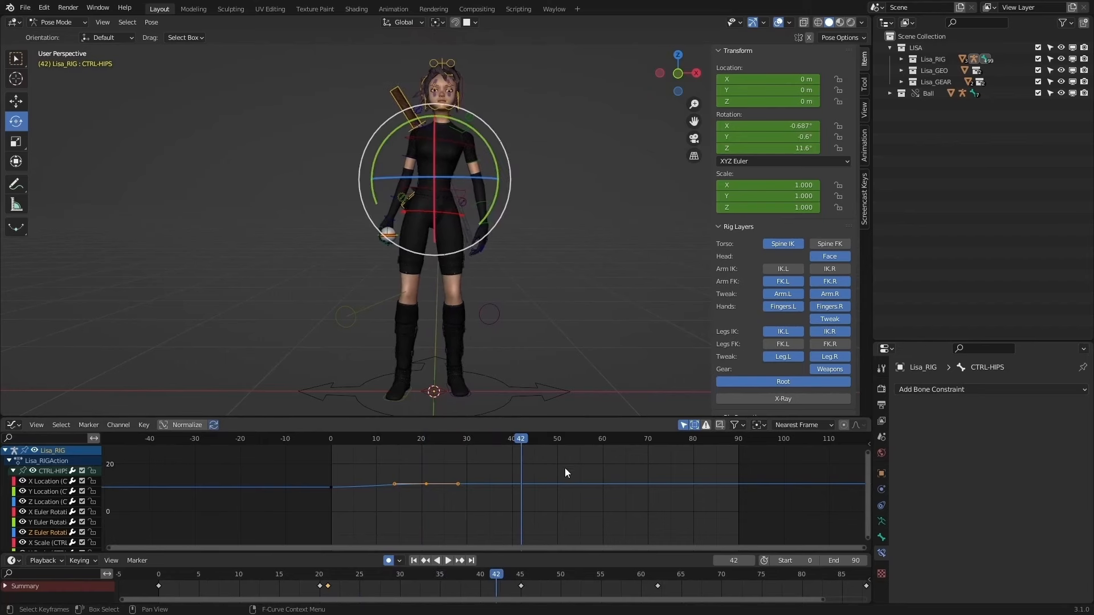
key("i")
Step: Lower the hips' Z Euler Rotation key at frame 42 to about 6.1°
left_click(548, 511)
key("g")
key("y")
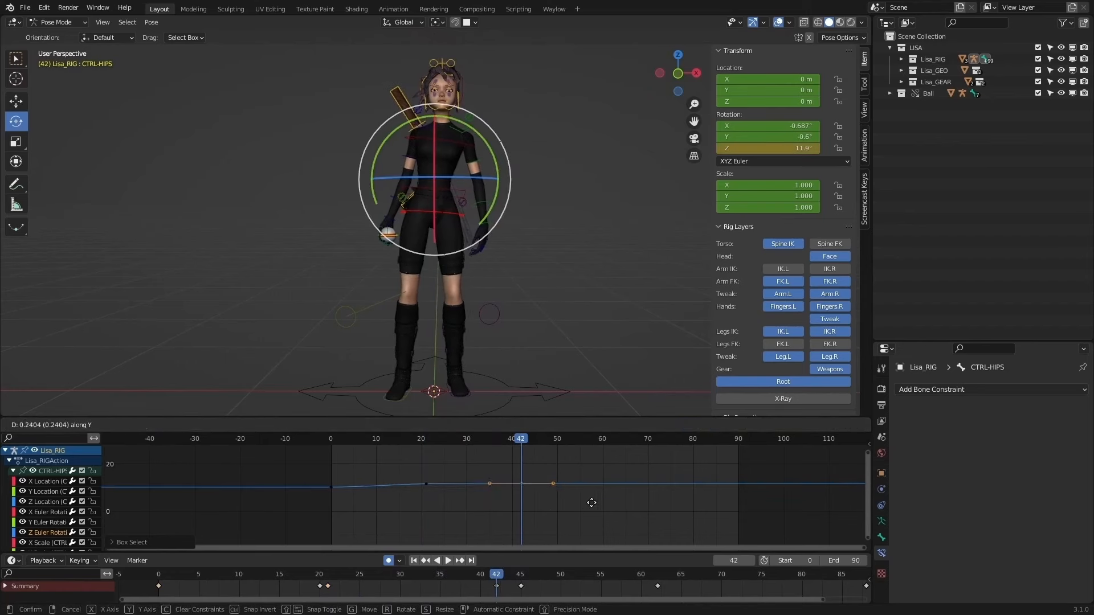
key("Escape")
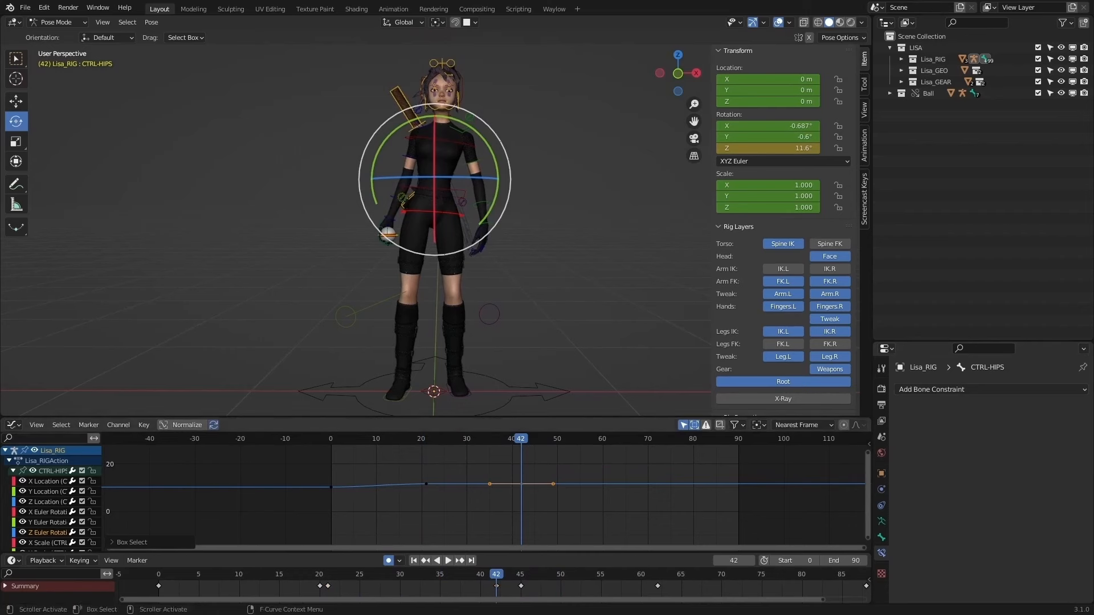
right_click(550, 483)
left_click(646, 476)
left_click_drag(557, 513, 507, 474)
key("g")
key("y")
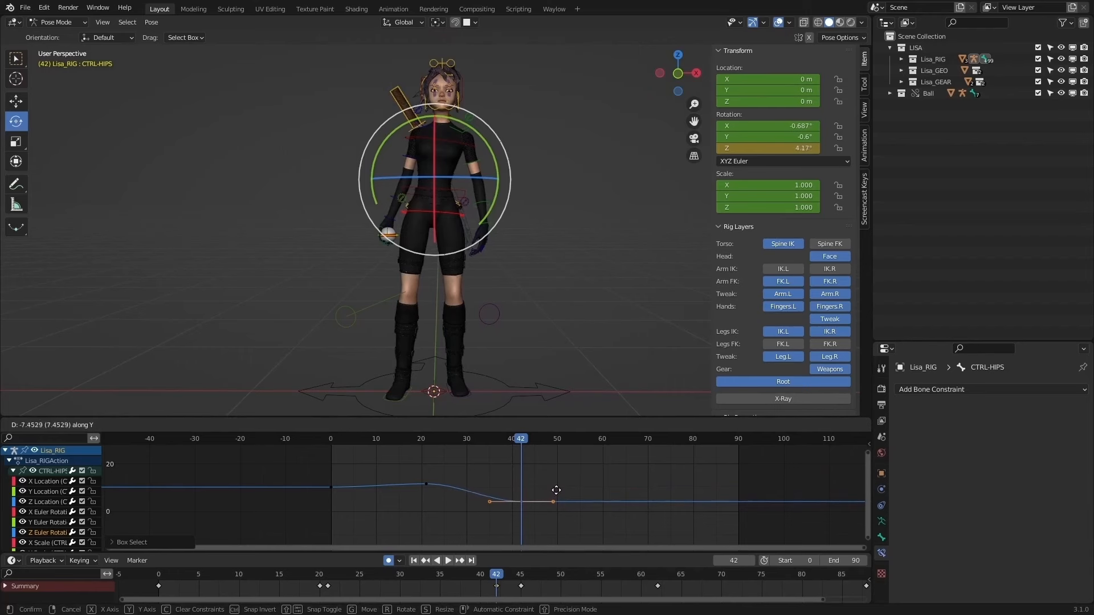
left_click(557, 485)
Step: Insert a hips Z-rotation key at frame 65, then shift it to frame 66 and lower it to about -1.6°
left_click_drag(504, 437, 625, 460)
key("i")
left_click(652, 466)
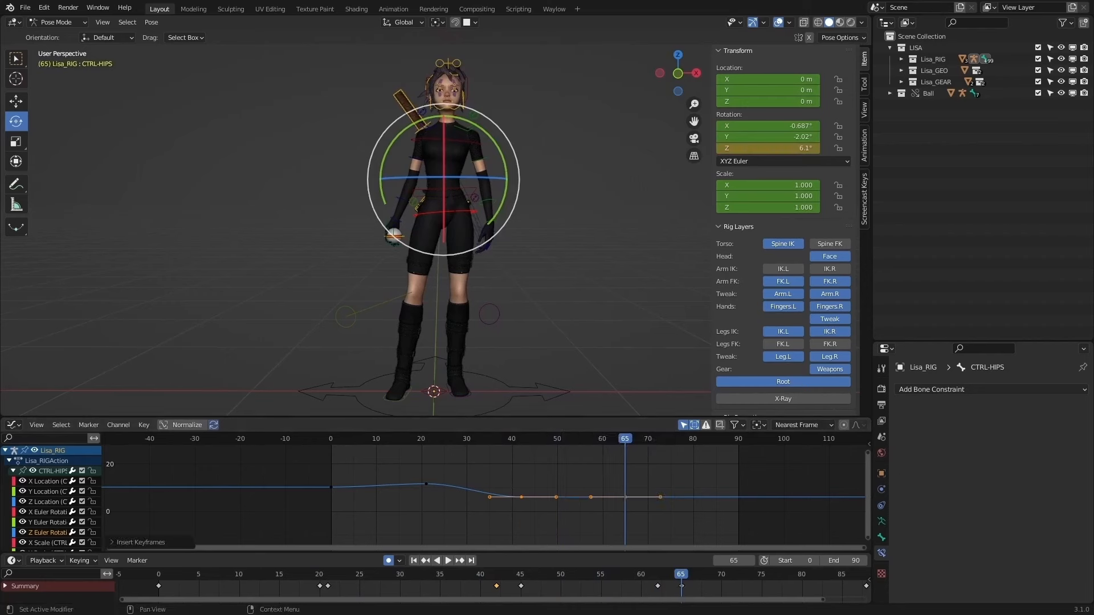
left_click_drag(456, 439, 616, 444)
left_click_drag(688, 473, 618, 515)
key("g")
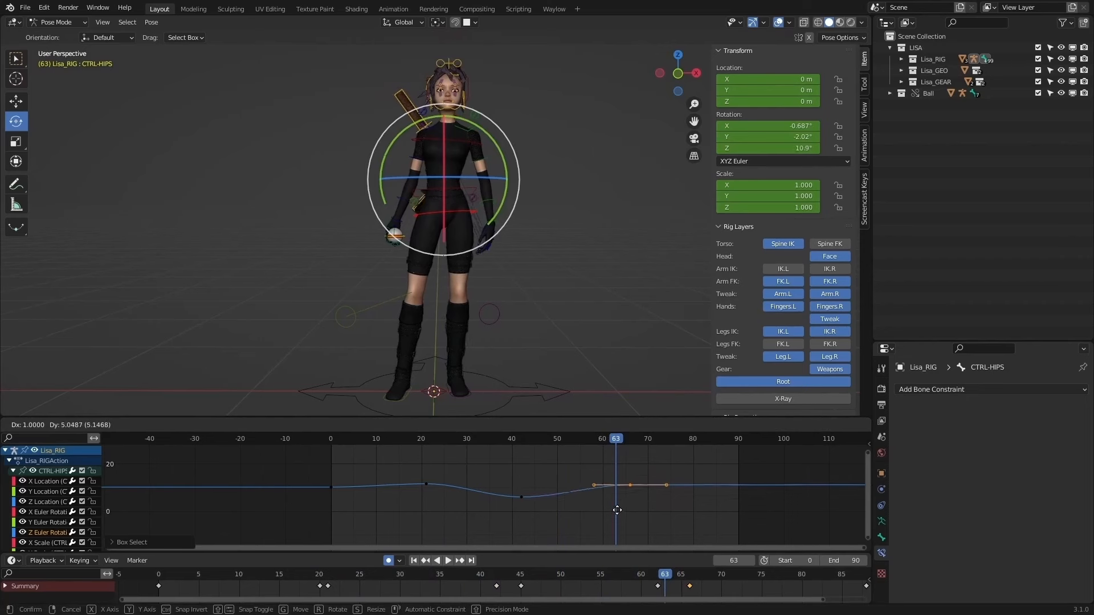
left_click(620, 532)
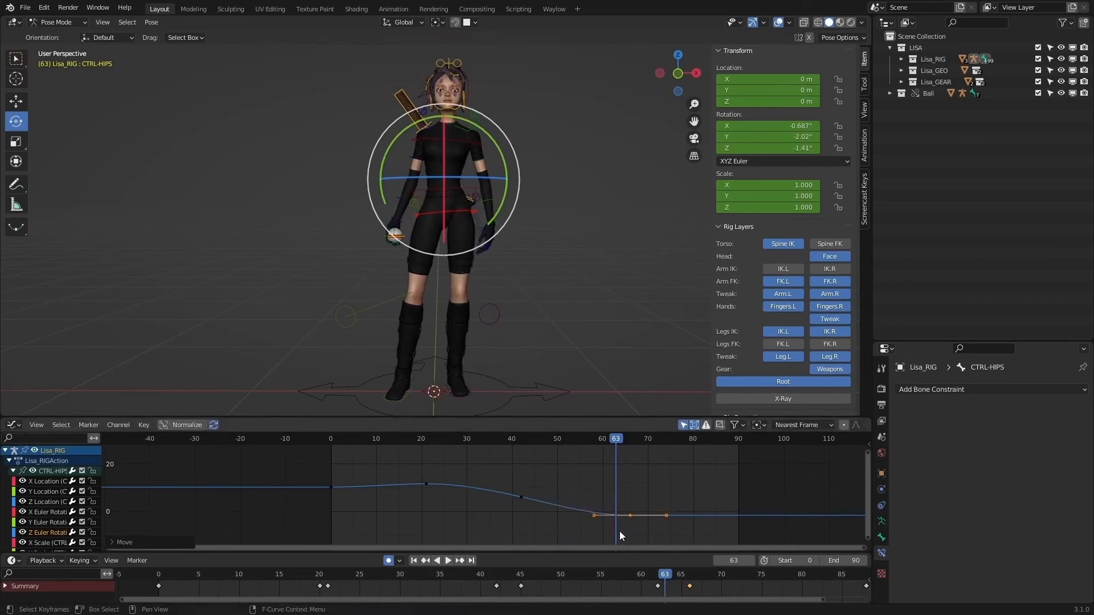
Step: Insert a hips Z-rotation key at frame 88 and move it horizontally to frame 90
left_click_drag(632, 439, 730, 457)
key("i")
left_click(731, 457)
left_click_drag(742, 505, 727, 521)
key("g")
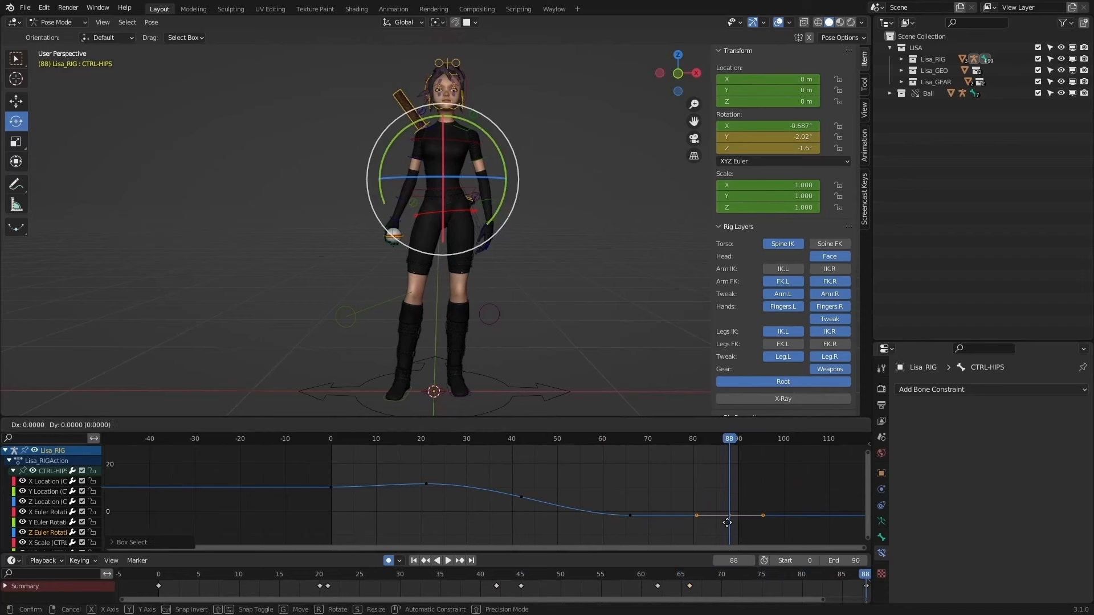
key("x")
left_click(737, 524)
Step: Move the hips' Z-rotation key at frame 66 earlier in time to frame 60
left_click_drag(724, 440, 611, 439)
left_click_drag(624, 476, 672, 539)
key("g")
key("x")
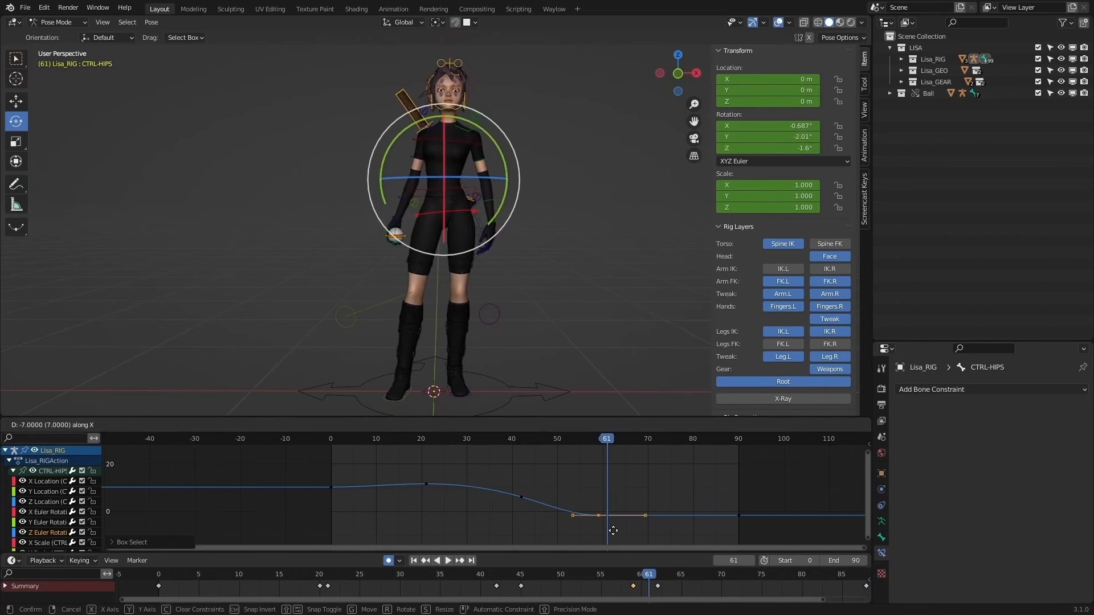
left_click(614, 536)
Step: Insert a hips Z-rotation key between frames 60 and 90, placing it at frame 75 with a value near 0°
key("space")
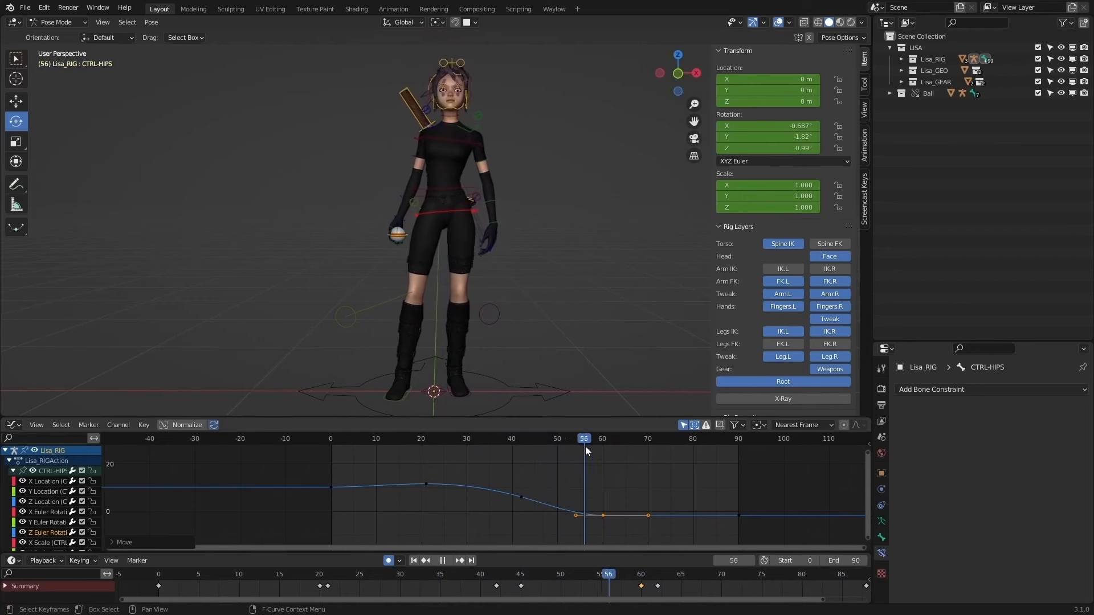
key("space")
key("i")
left_click(688, 472)
left_click_drag(700, 490, 682, 521)
key("g")
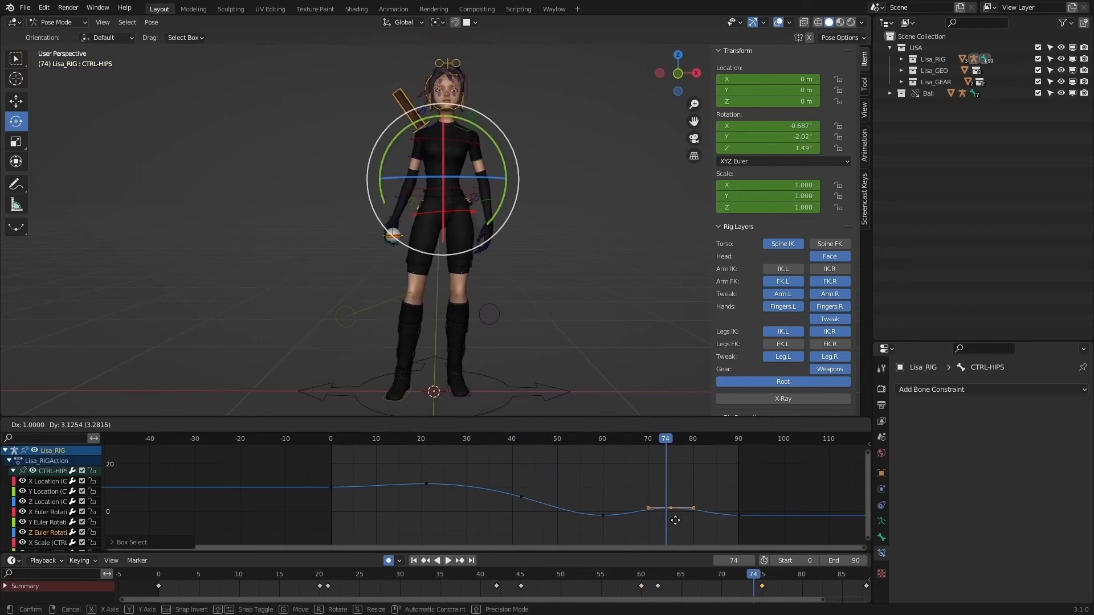
left_click(675, 523)
Step: Play the animation from frame 0 and examine the hip motion close up and from different angles
left_click_drag(665, 442, 750, 444)
key("shift+Left")
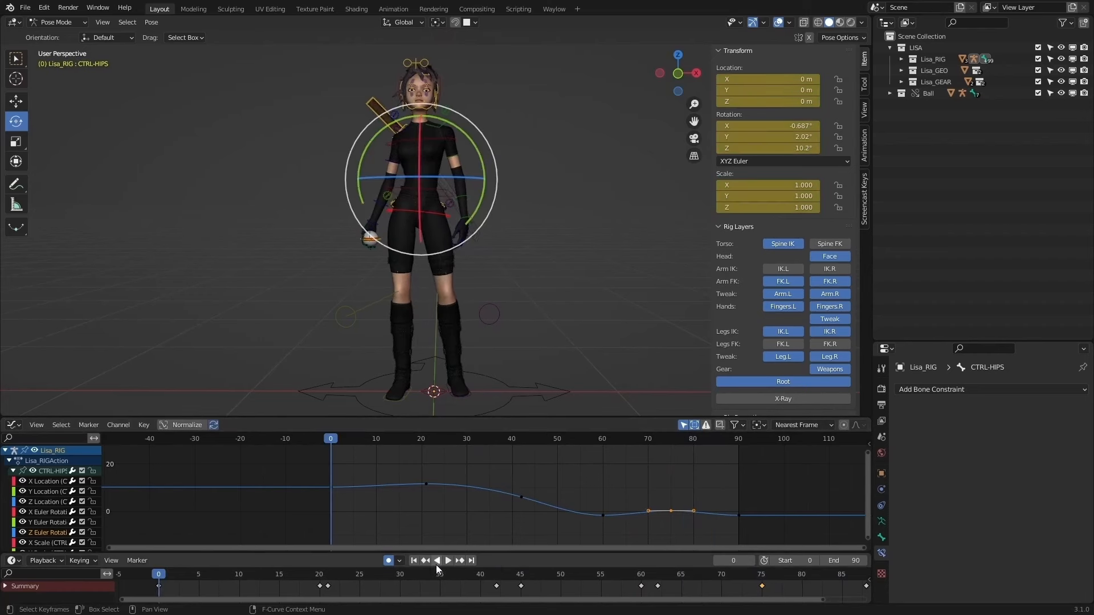
key("space")
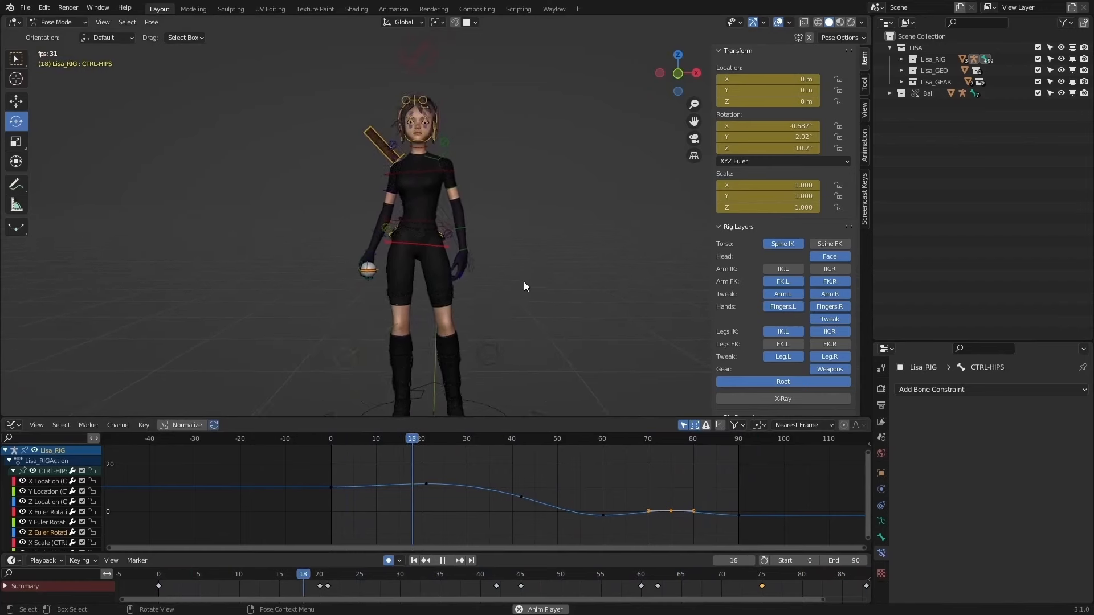
scroll(524, 282, "up", 2)
mouse_move(524, 282)
middle_mouse_down()
mouse_move(553, 275)
mouse_move(540, 271)
middle_mouse_up()
scroll(527, 245, "up", 1)
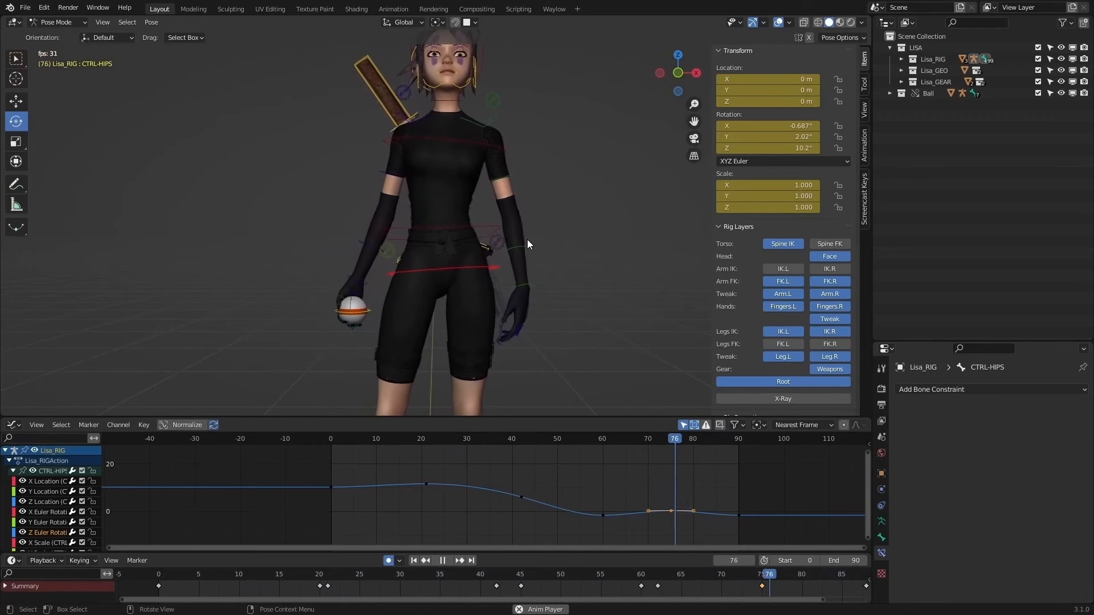
middle_click_drag(528, 240, 334, 241)
key("KP_1")
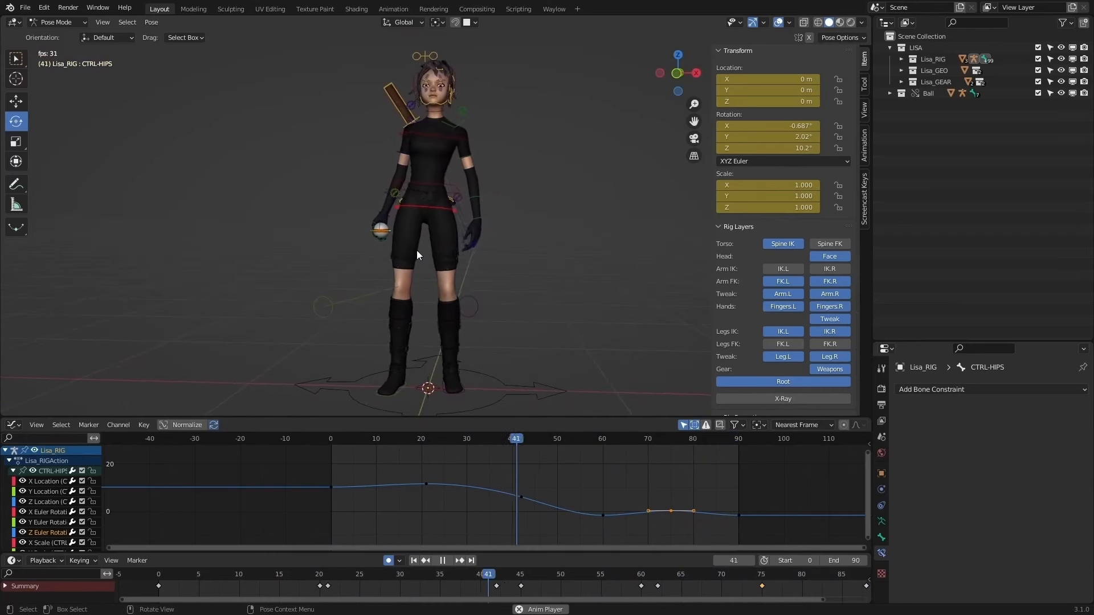
key("space")
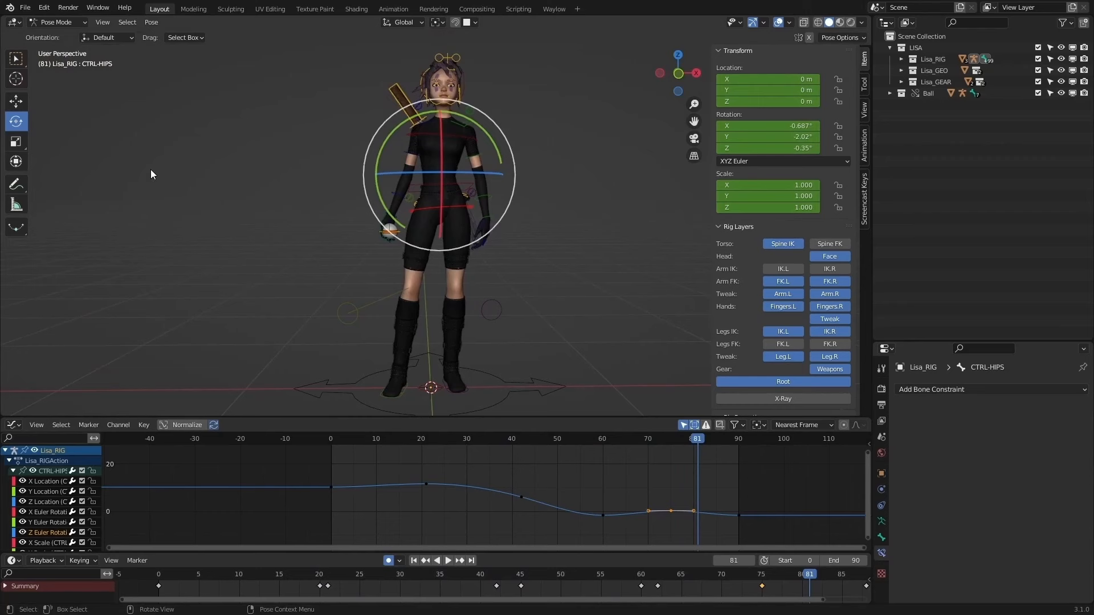
Step: Save the Blender file
left_click(25, 8)
key("Escape")
key("ctrl+s")
Step: Select CTRL-CHEST and display only its Y Euler Rotation curve, framed in the Graph Editor
left_click(467, 136)
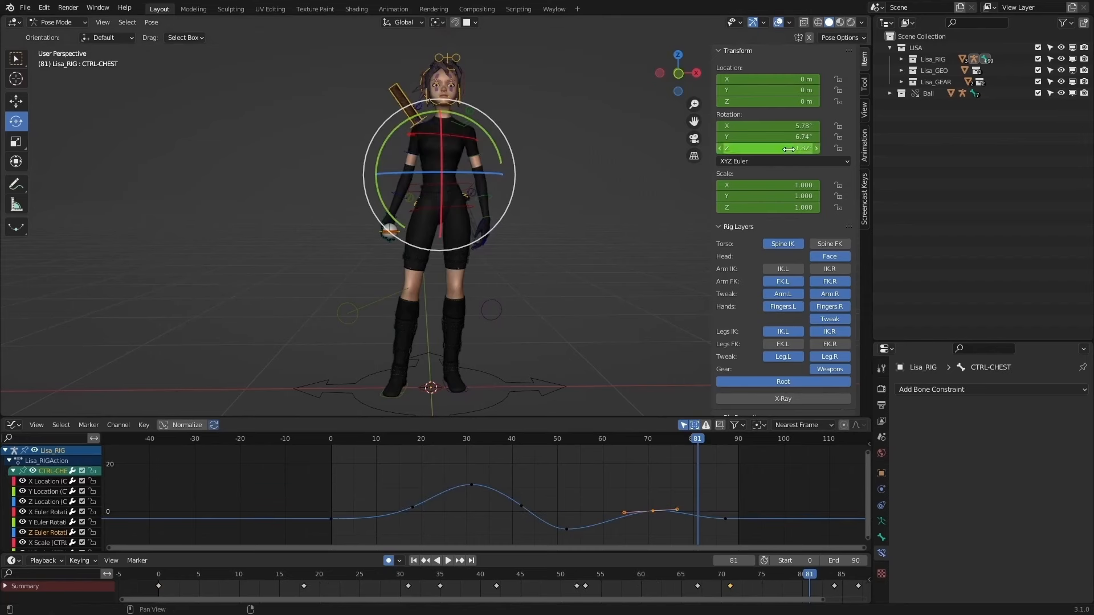
left_click(48, 522)
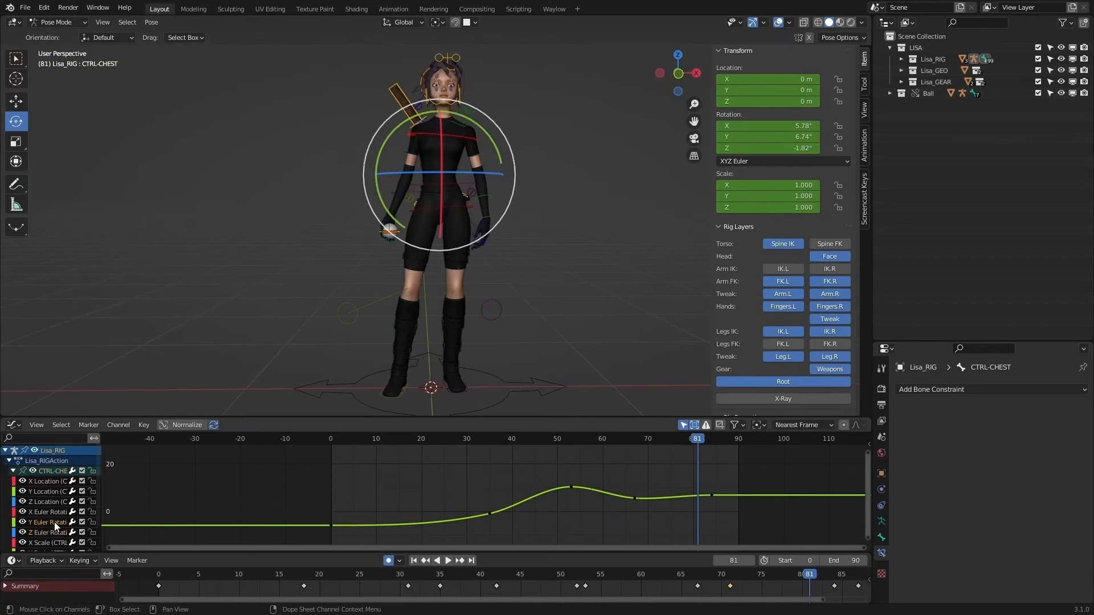
key("Home")
scroll(642, 505, "up", 1)
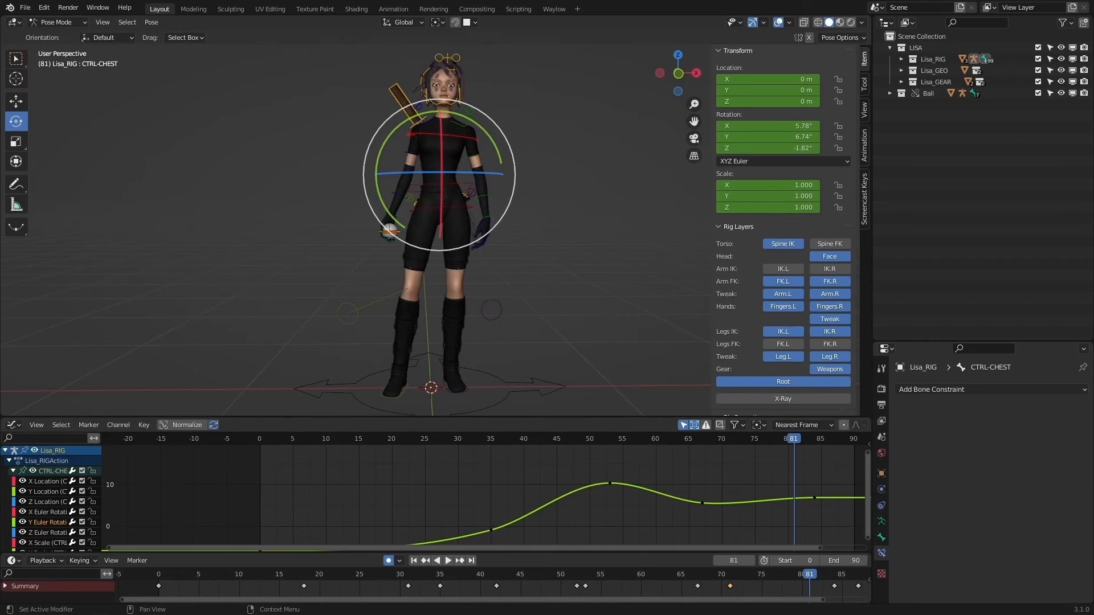
left_click_drag(280, 440, 402, 475)
middle_click_drag(412, 503, 378, 467)
Step: Insert a chest Y Euler Rotation key at frame 17 and lower it to about -8°
left_click_drag(368, 441, 334, 545)
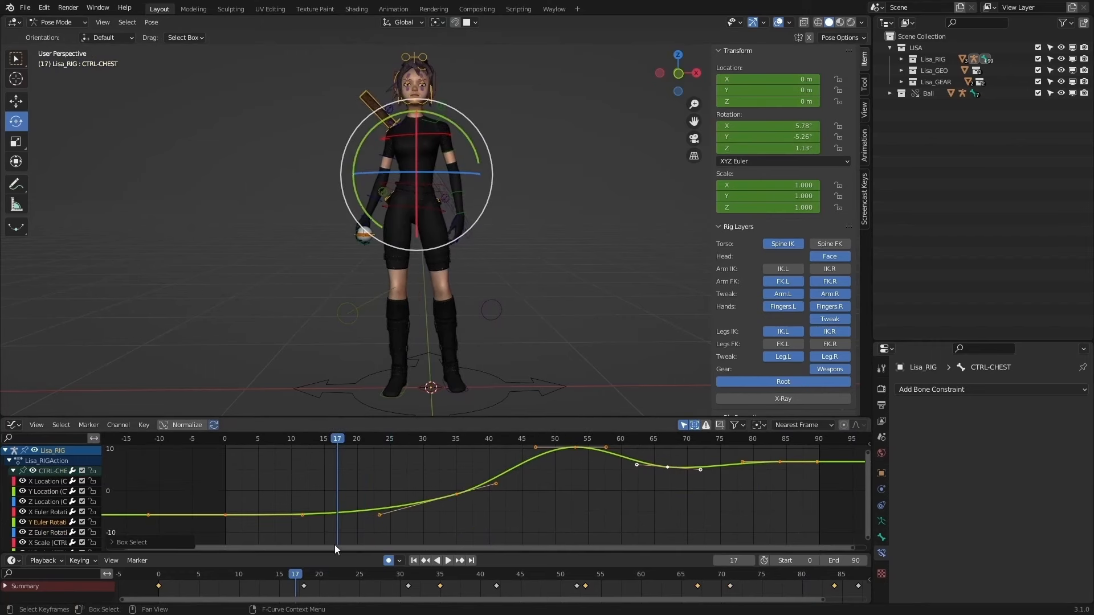
key("i")
left_click(335, 545)
key("g")
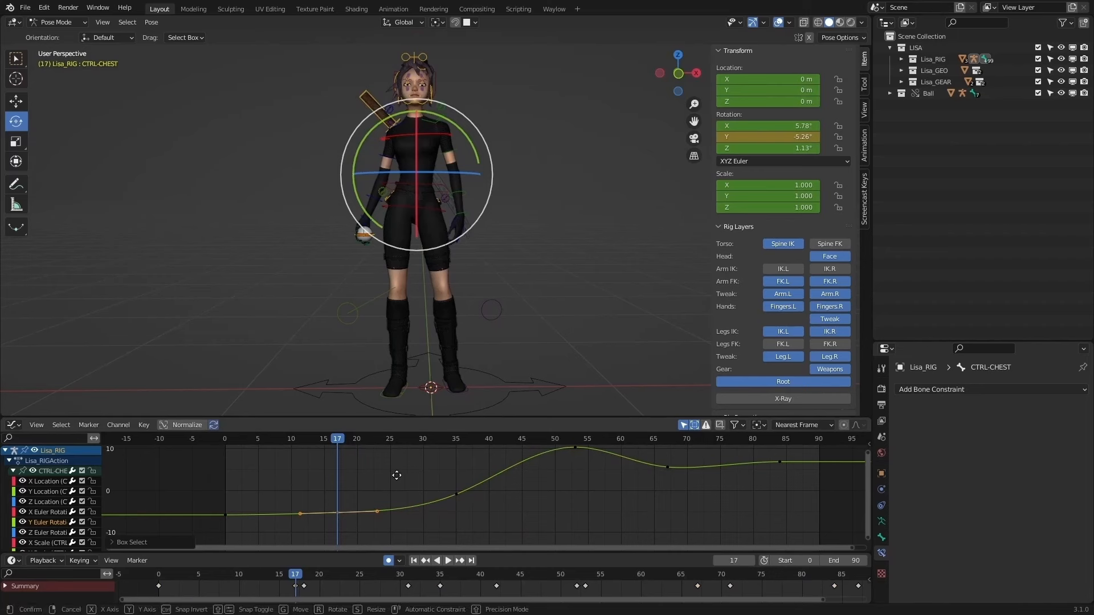
key("y")
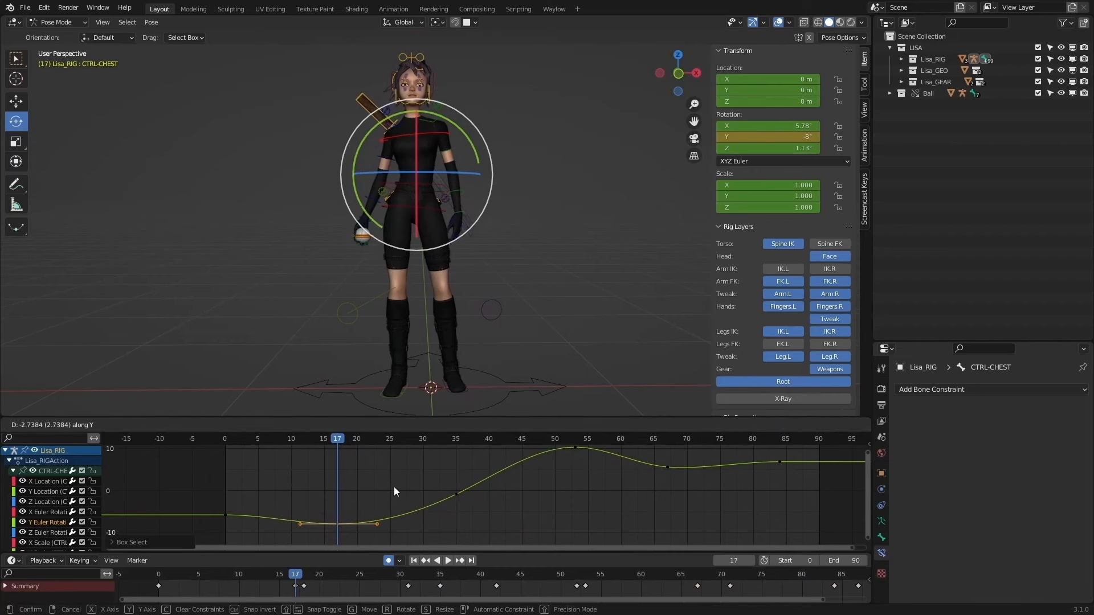
left_click(395, 486)
Step: Rotate the handles of the chest's frame 0 Y-rotation key to slope downward and play the animation from the start
left_click(225, 515)
key("r")
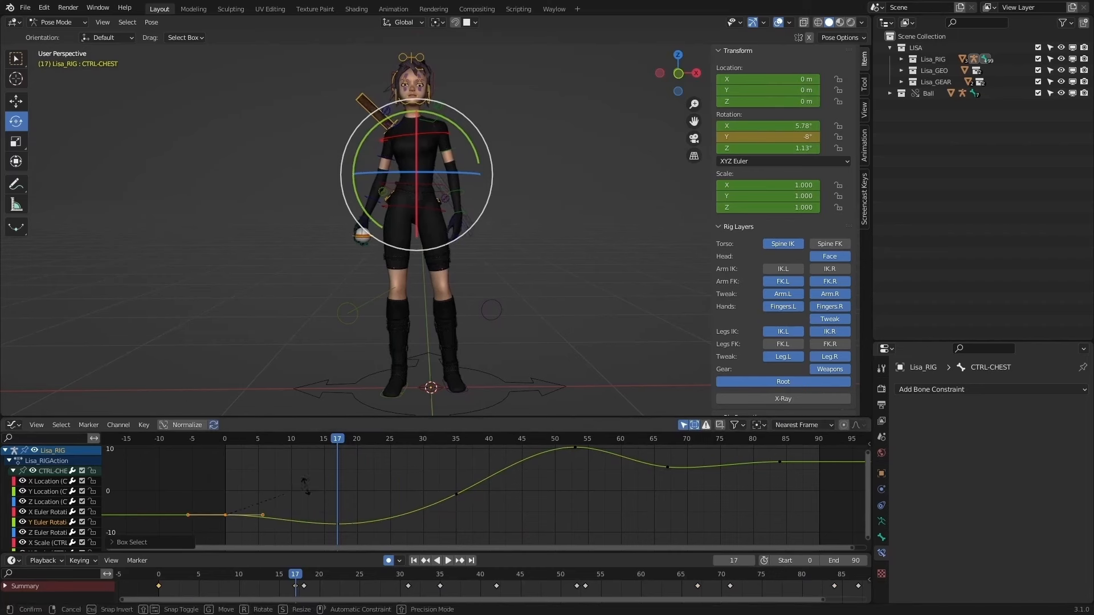
left_click(295, 483)
key("shift+Left")
key("space")
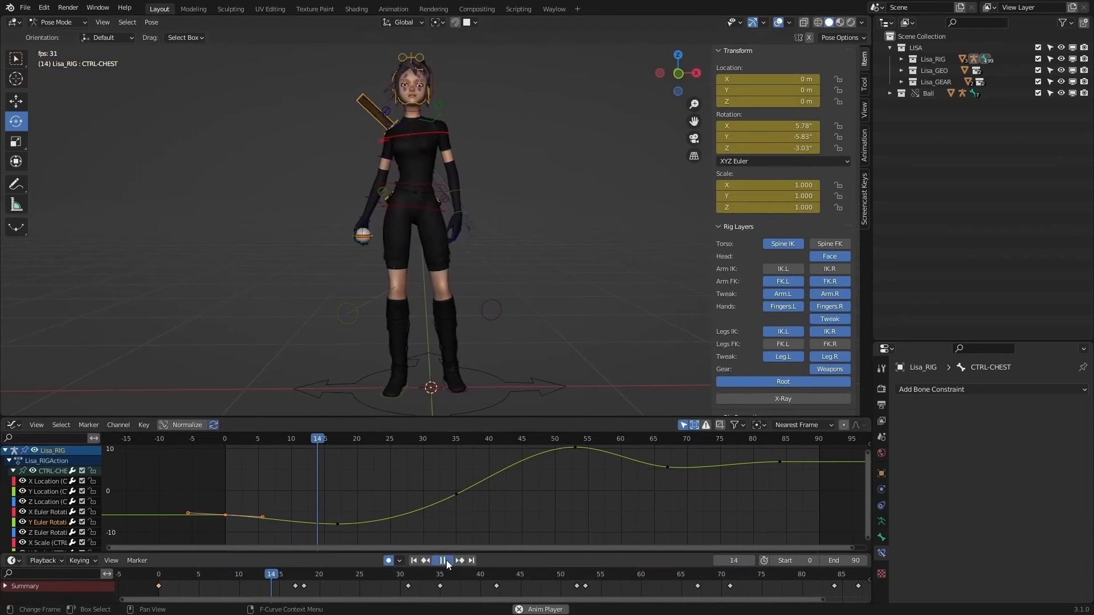
key("Escape")
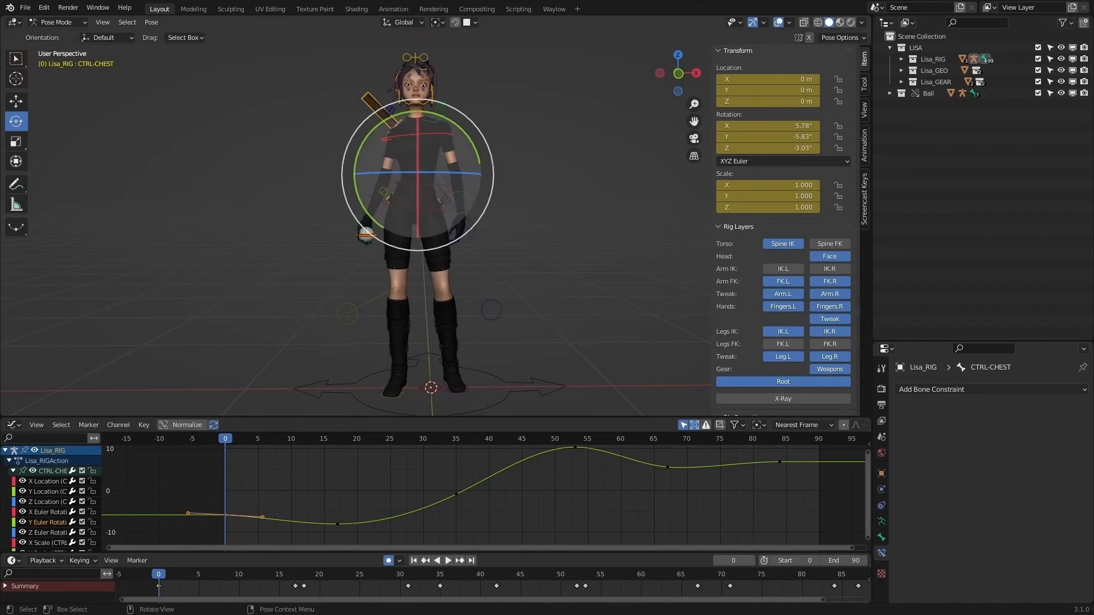
Step: Select the right shoulder, upper arm, forearm and hand FK controls together
left_click(382, 155)
middle_click_drag(382, 155, 419, 137)
left_click(406, 98)
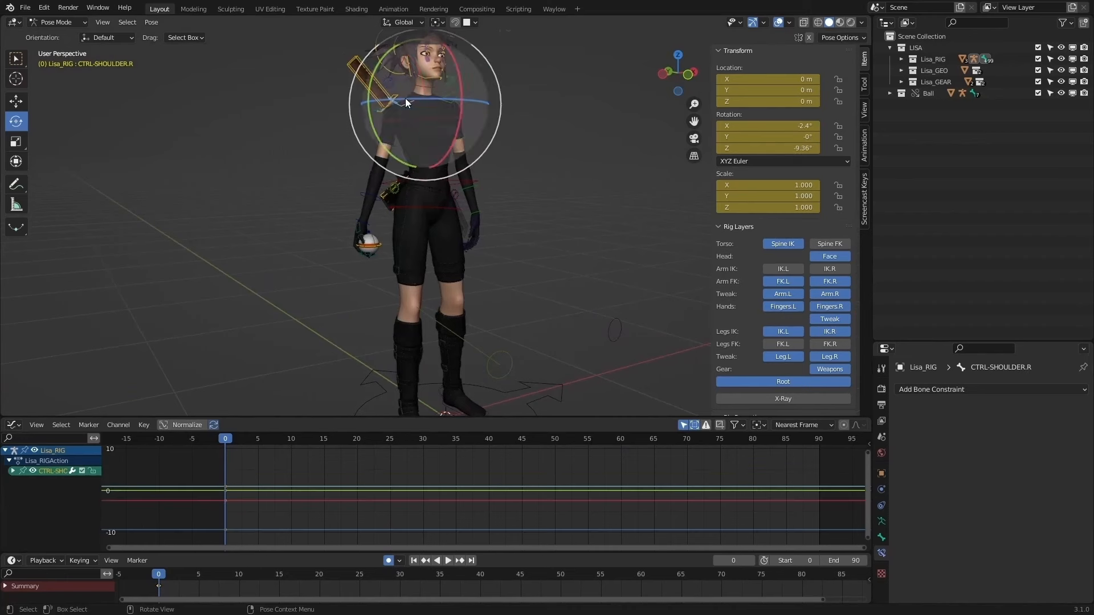
left_click(377, 142, "shift")
left_click(374, 200, "shift")
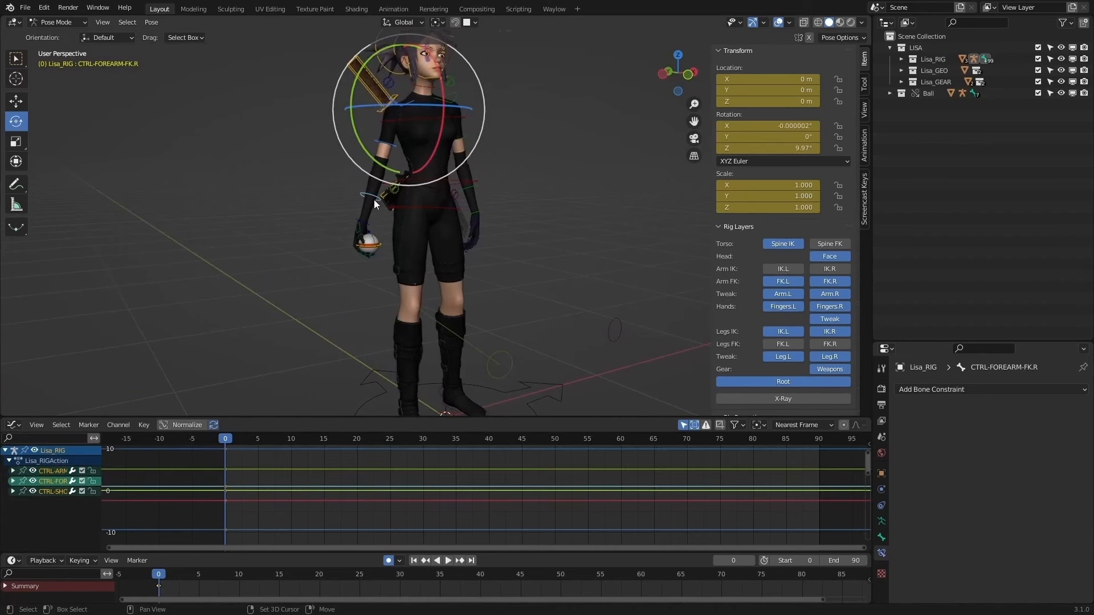
left_click(370, 228, "shift")
Step: Reveal the Selection Sets list in the armature data properties of Lisa_RIG
left_click(881, 521)
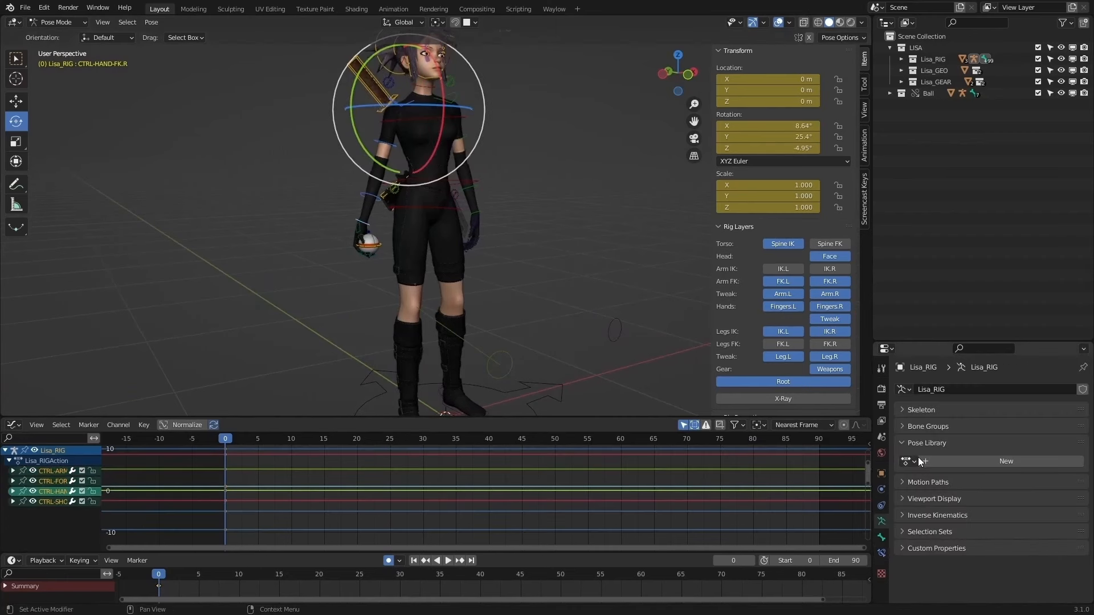
left_click(881, 537)
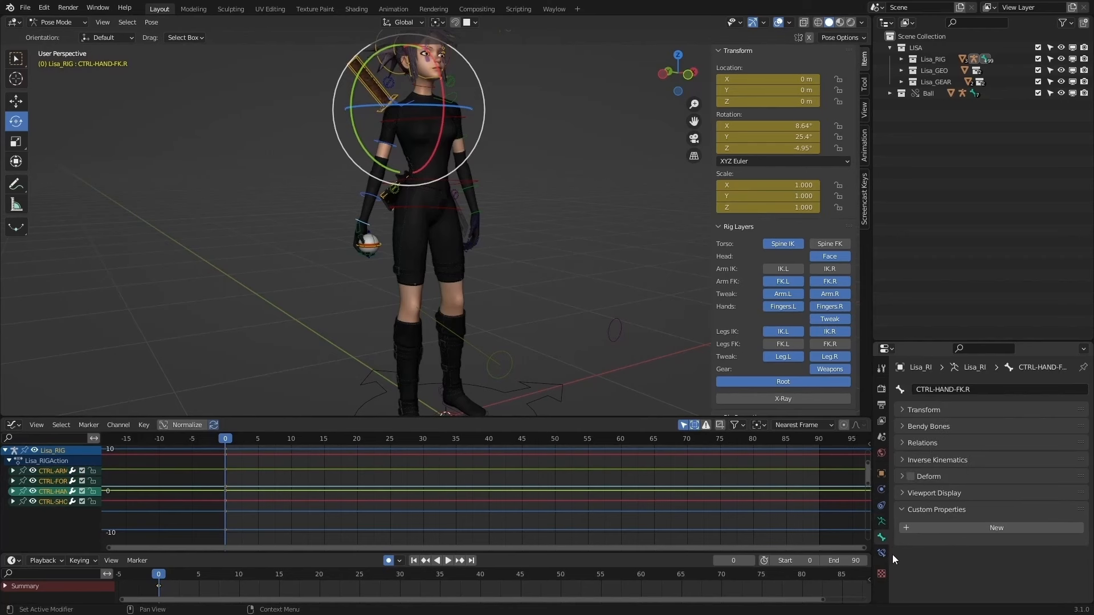
left_click(883, 553)
left_click(882, 537)
left_click(882, 507)
left_click(882, 522)
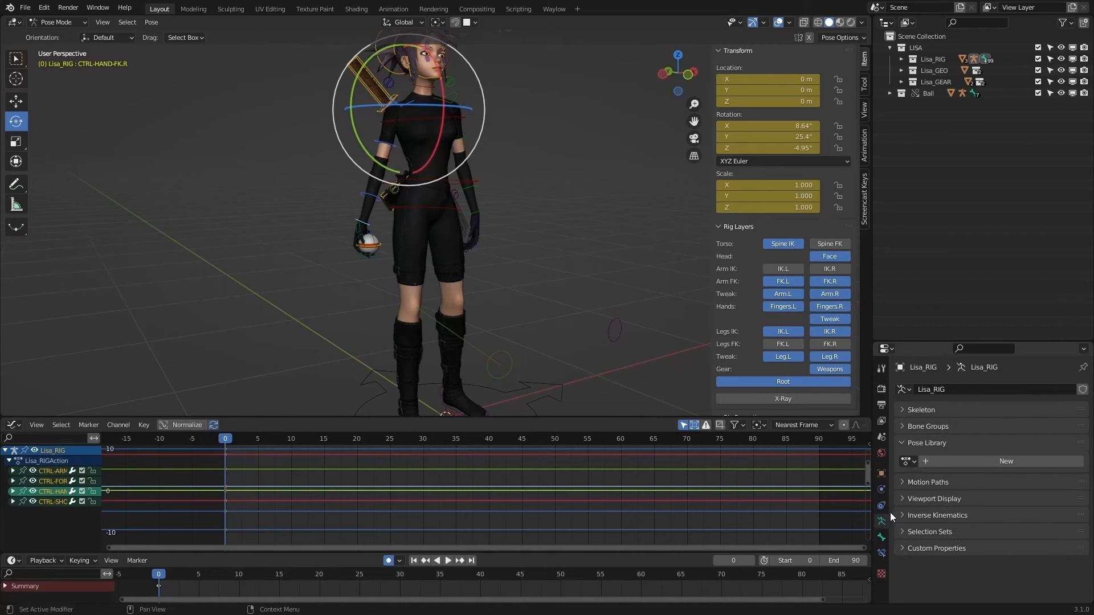
left_click(976, 531)
scroll(969, 529, "down", 2)
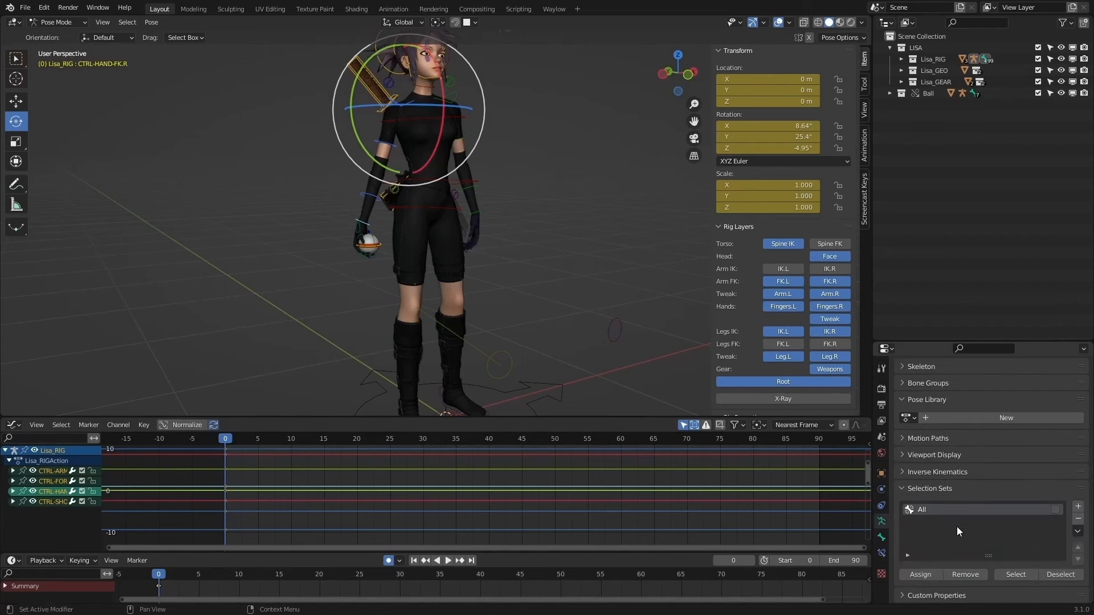
Step: Create a selection set from the selected right arm controls and name it RArm
left_click(1078, 507)
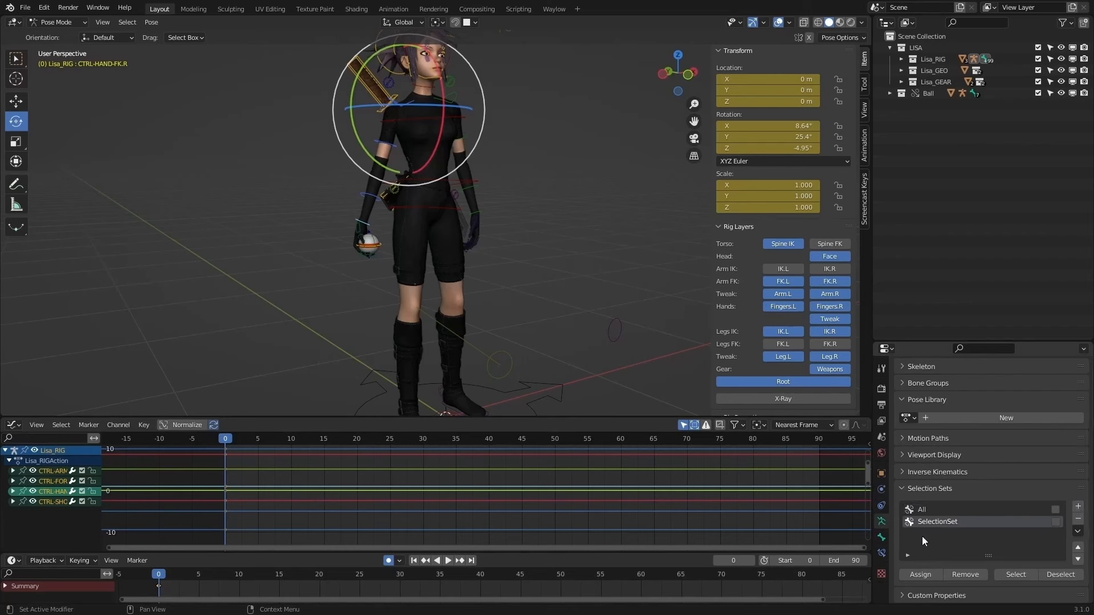
double_click(943, 522)
type("r")
key("BackSpace")
type("R")
key("BackSpace")
type("RAm")
Step: Test the RArm selection set by deselecting and reselecting its bones, with the animation at frame 0
left_click(1060, 574)
left_click(1015, 575)
middle_click_drag(488, 390, 456, 307)
left_click_drag(186, 565, 159, 574)
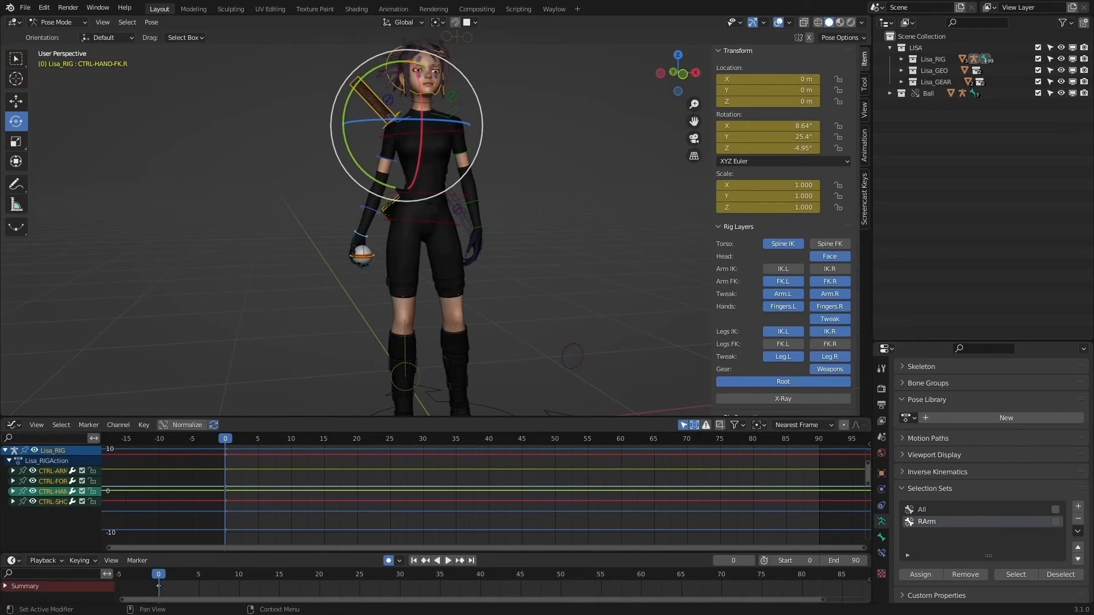
left_click_drag(362, 166, 352, 162)
key("ctrl+z")
key("ctrl+a")
Step: Select the right upper arm FK control and set the transform orientation to Local
left_click(378, 160)
middle_click_drag(426, 162, 416, 159)
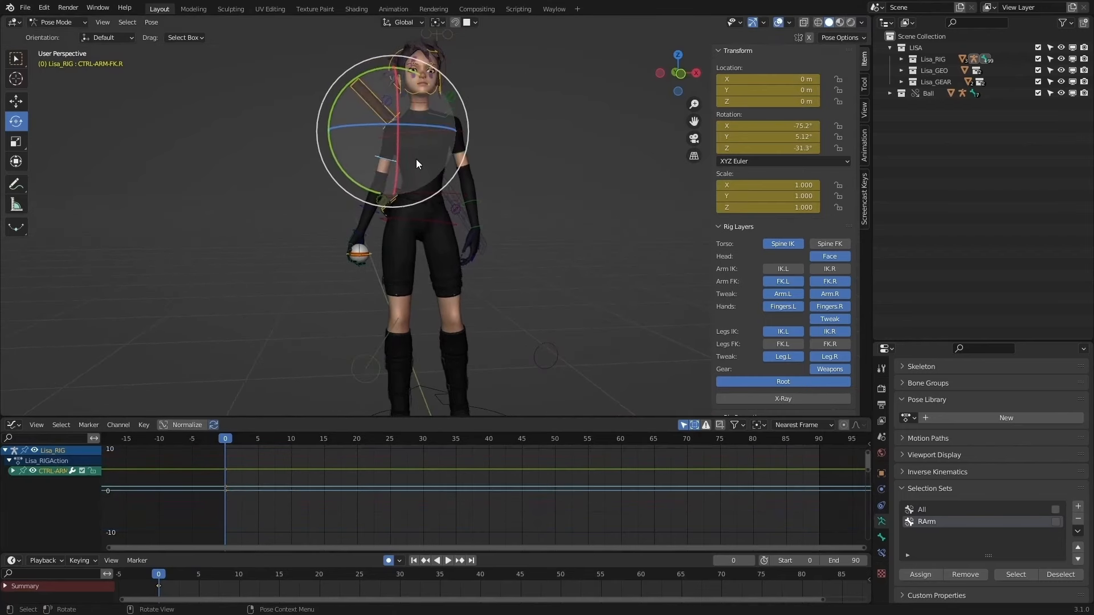
left_click(403, 23)
left_click(386, 60)
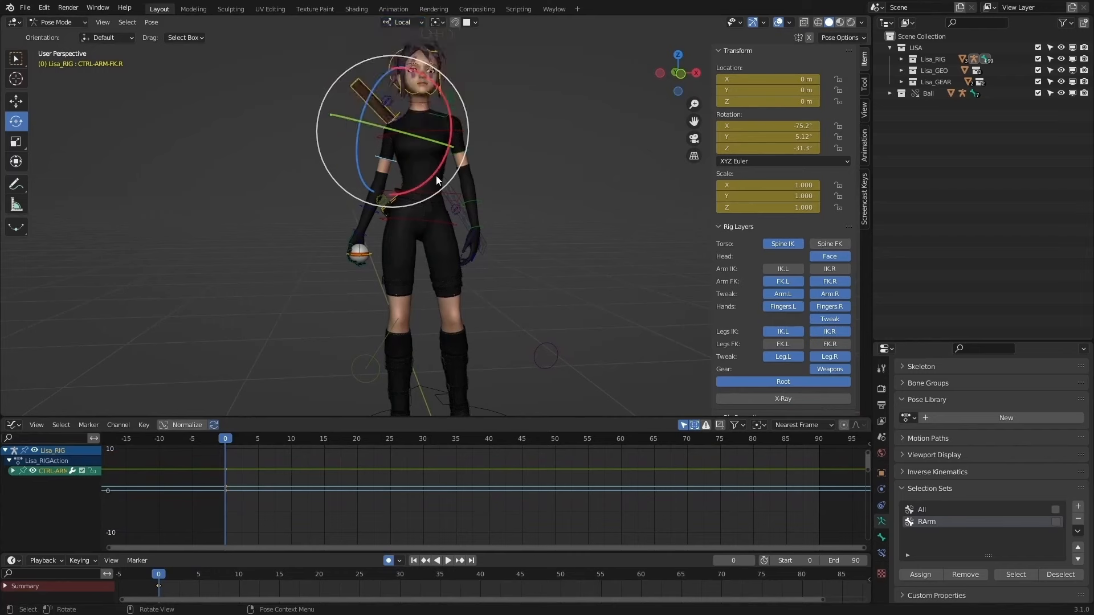
middle_click_drag(433, 177, 566, 176)
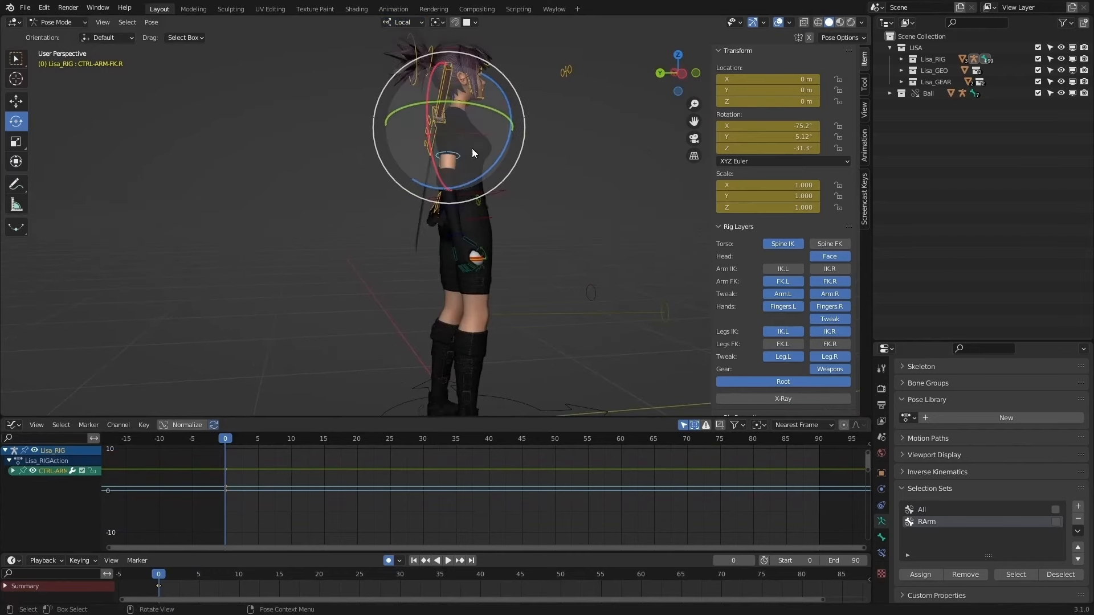
Step: Reselect the controls in the RArm selection set and insert keyframes for them at frame 16
left_click(471, 120)
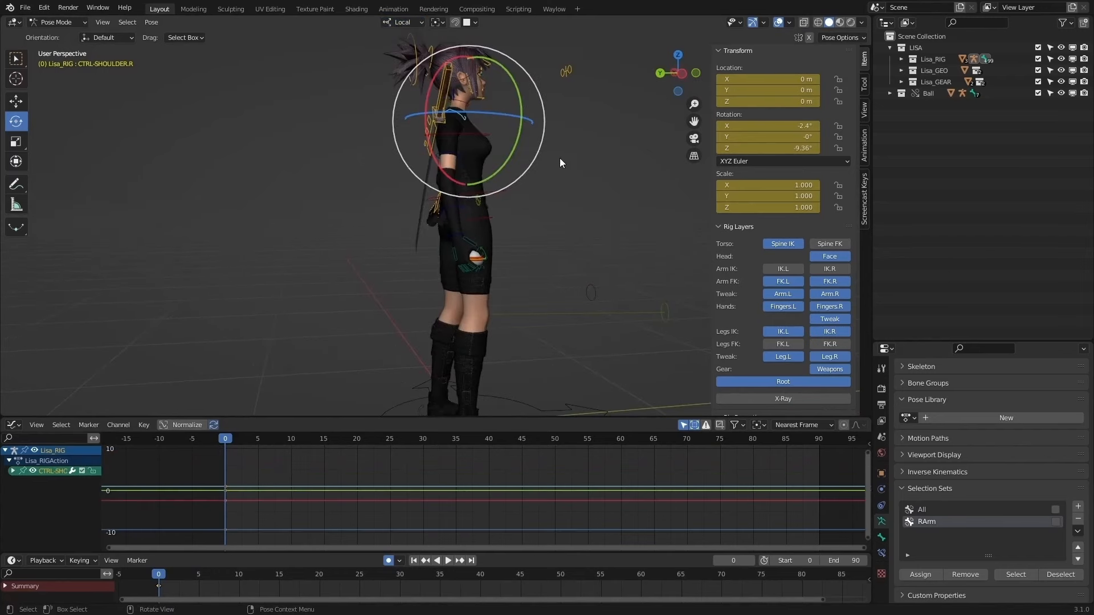
left_click(1016, 575)
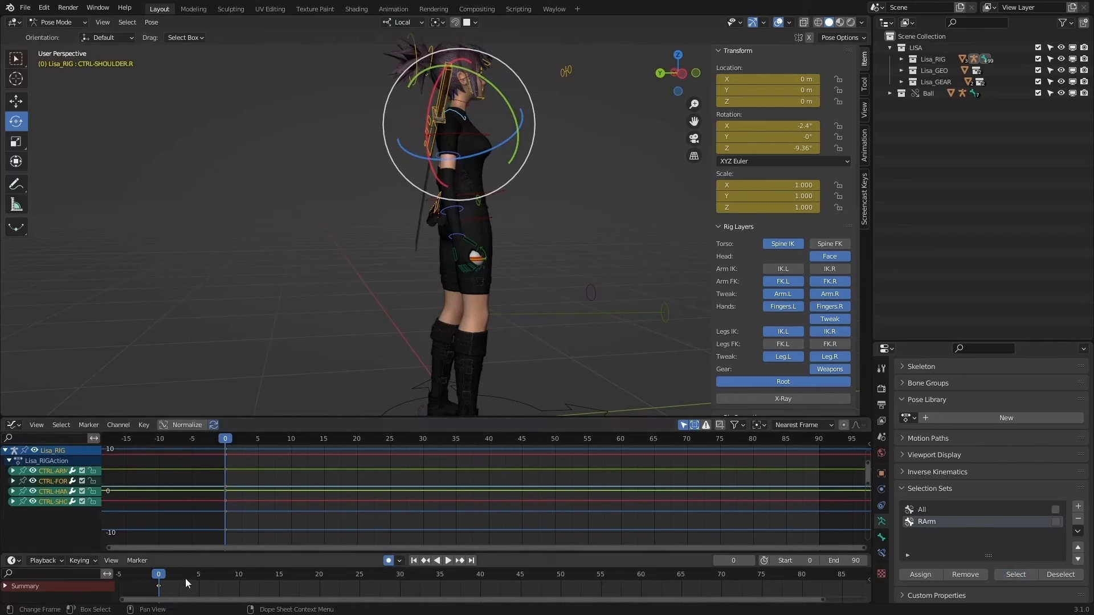
left_click_drag(212, 574, 299, 585)
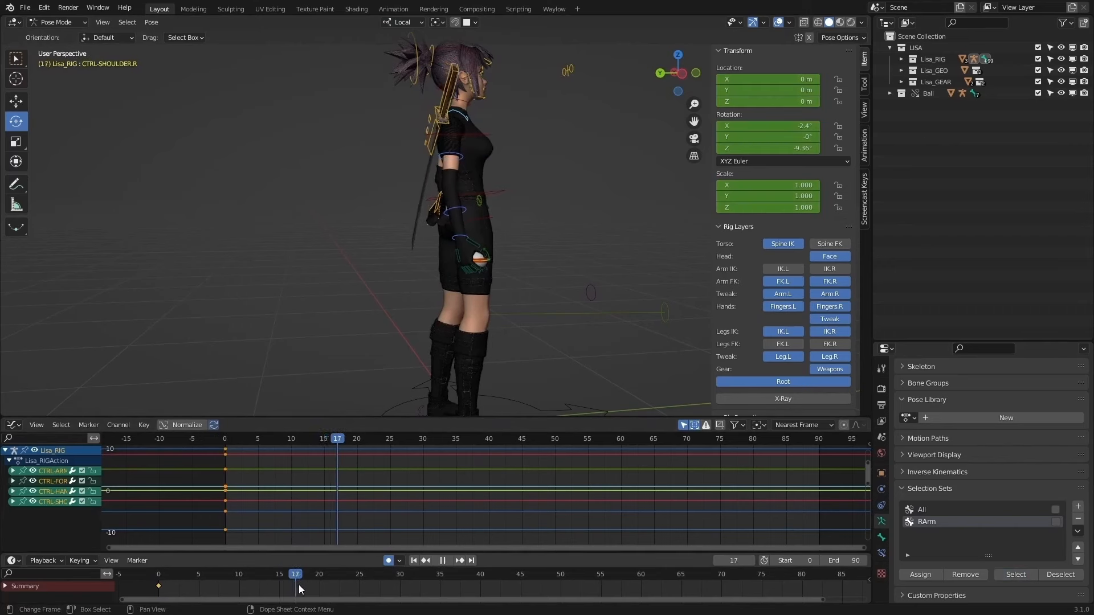
key("i")
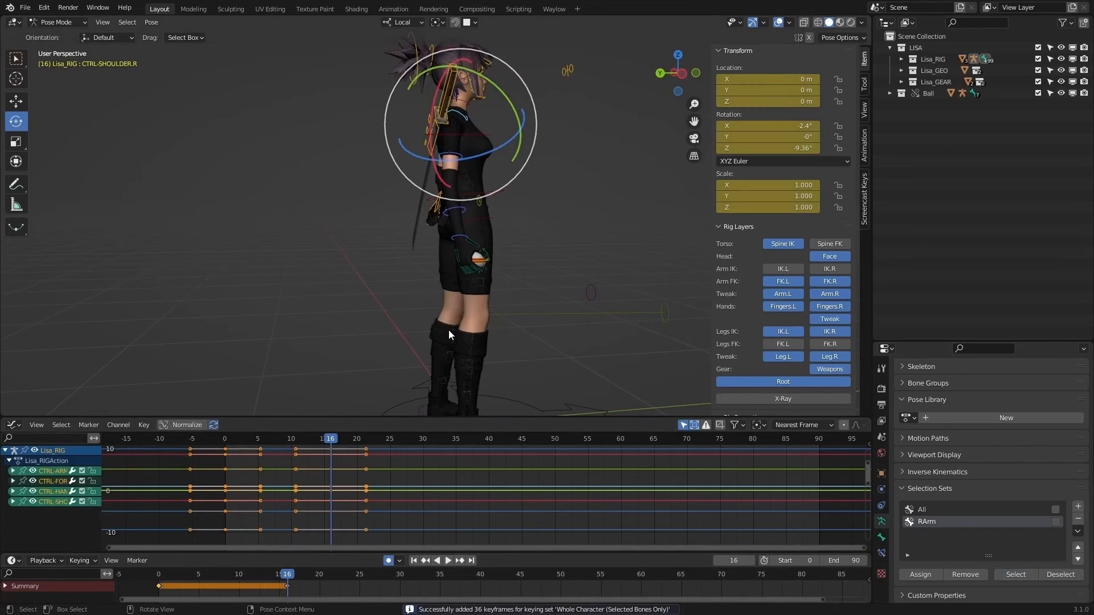
Step: Rotate the right shoulder control around its local Z axis to about -2° at frame 16
middle_click_drag(541, 288, 431, 143)
left_click(356, 185)
left_click(428, 142)
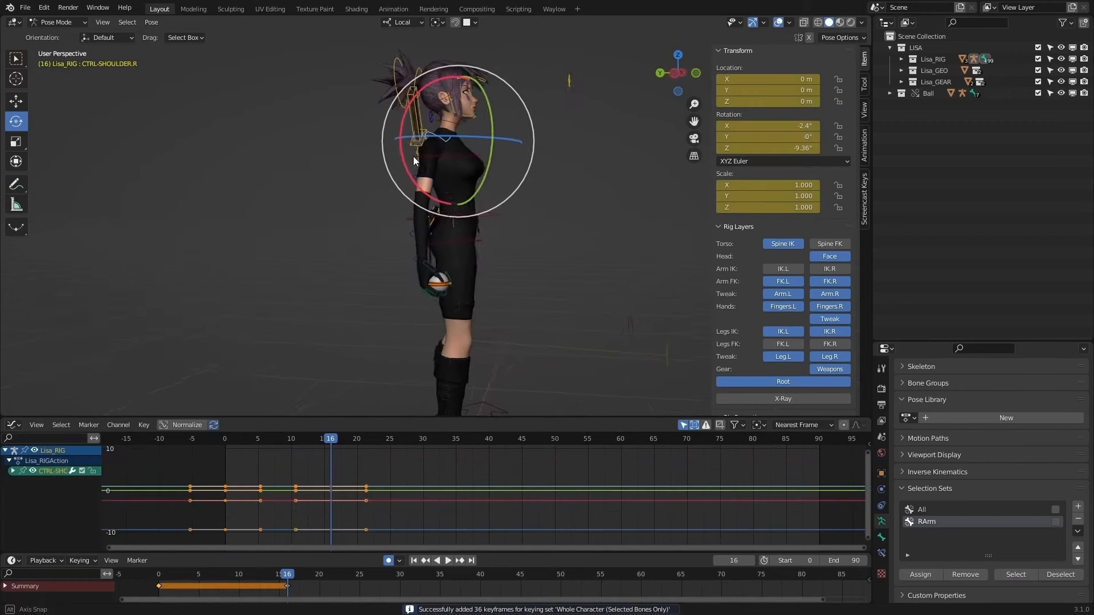
left_click_drag(454, 137, 456, 149)
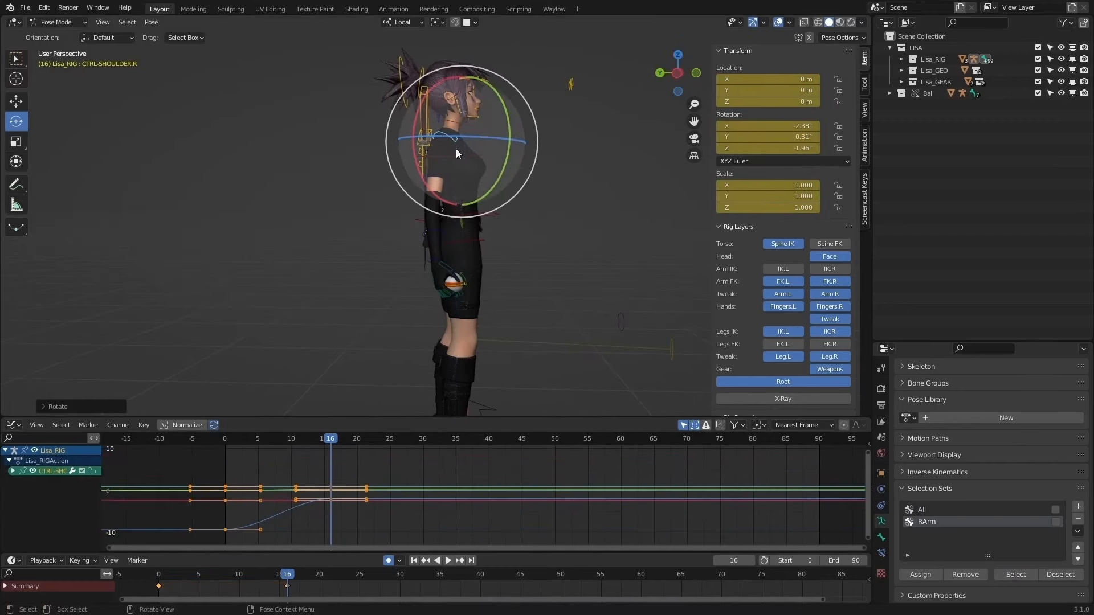
left_click(420, 163)
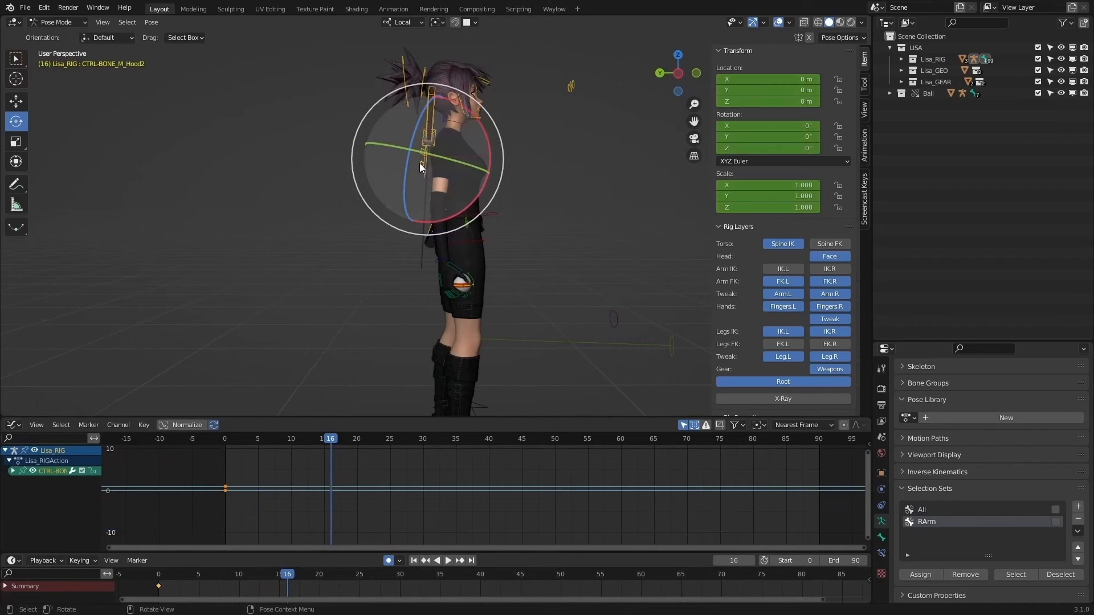
left_click(440, 152)
left_click_drag(422, 155, 424, 159)
Step: Rotate the right upper arm FK control at frame 16 to about X -81.4°, Y 2.21°, Z -30.8°, using frame 0 for comparison
middle_click_drag(484, 169, 382, 176)
key("Down")
key("Up")
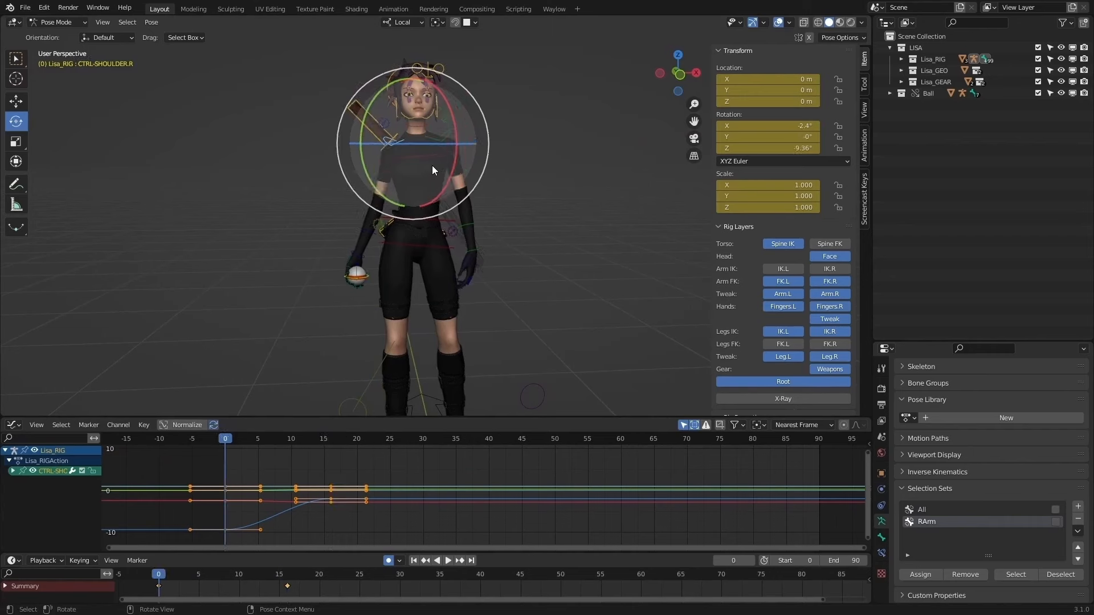
left_click(388, 187)
left_click_drag(438, 200, 429, 190)
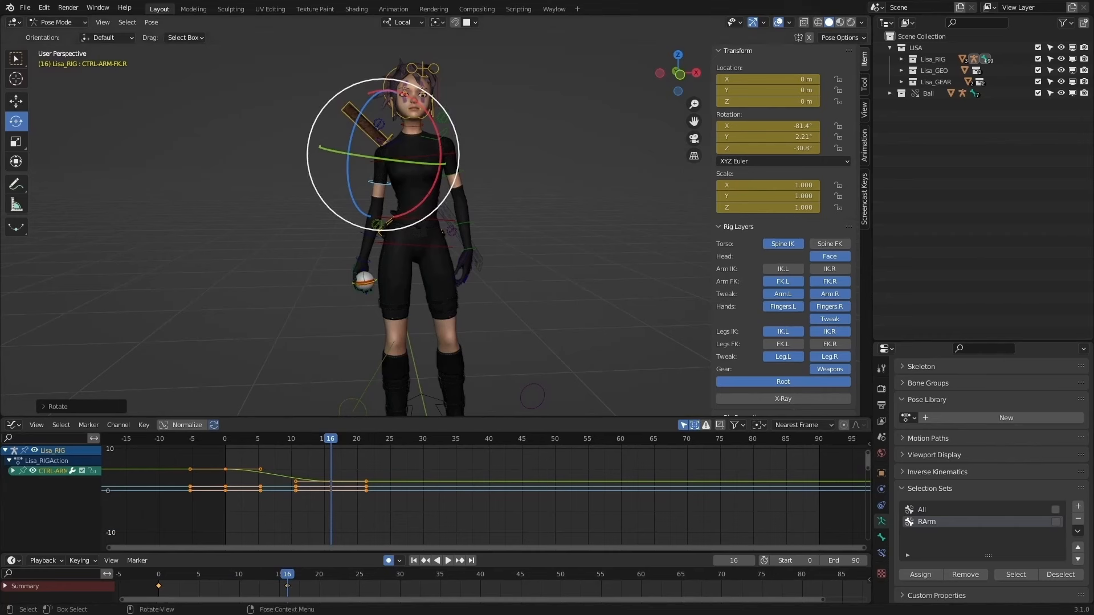
Step: Rotate the right forearm FK control at frame 0 to bend the elbow slightly more, and return to frame 16
middle_click_drag(342, 231, 495, 229)
left_click(460, 238)
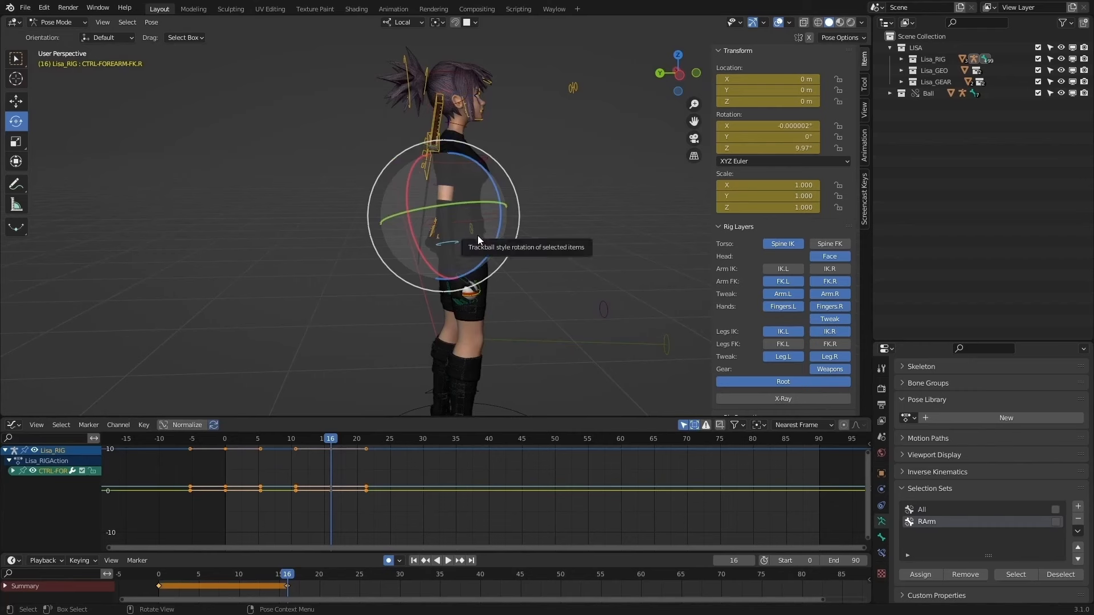
key("shift+Left")
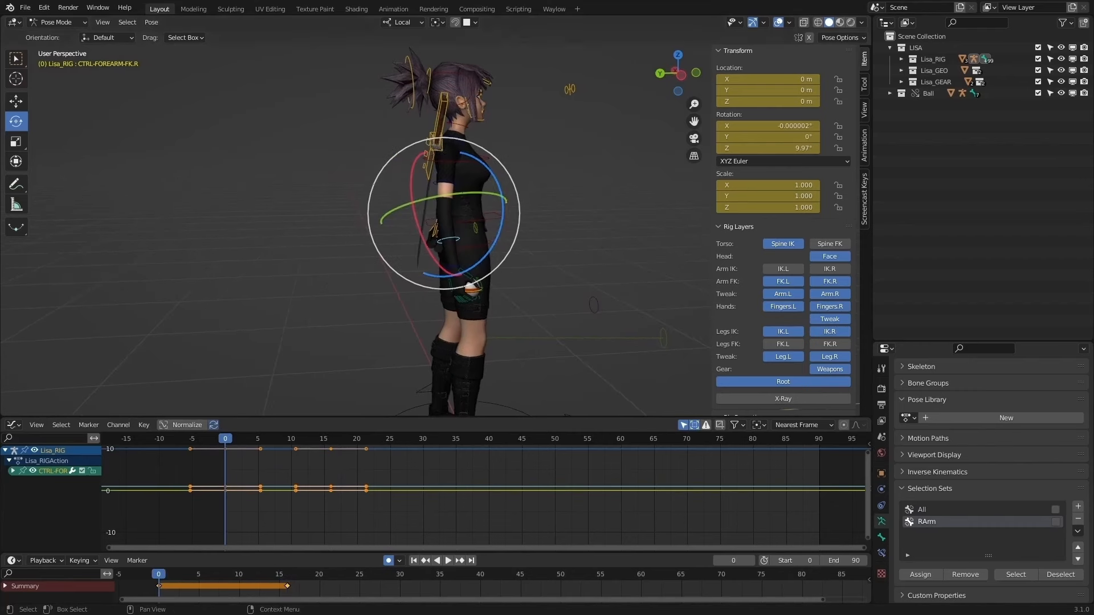
left_click_drag(504, 262, 500, 265)
key("Up")
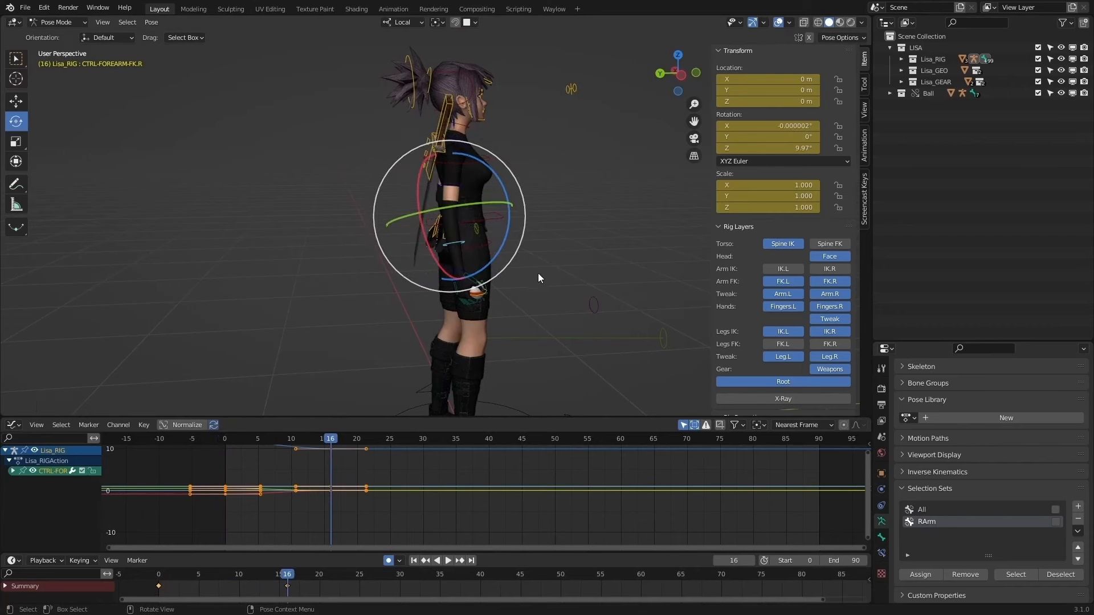
Step: Readjust the right shoulder control at frame 16 to a Z rotation of about 0.132°
middle_click_drag(538, 274, 453, 187)
left_click(455, 186)
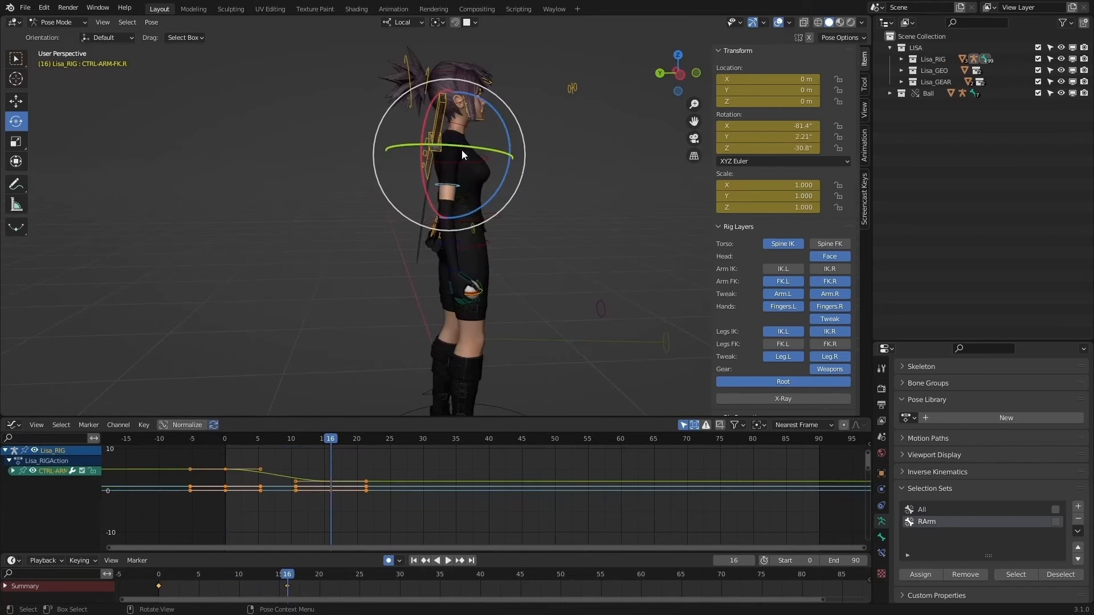
left_click(478, 163)
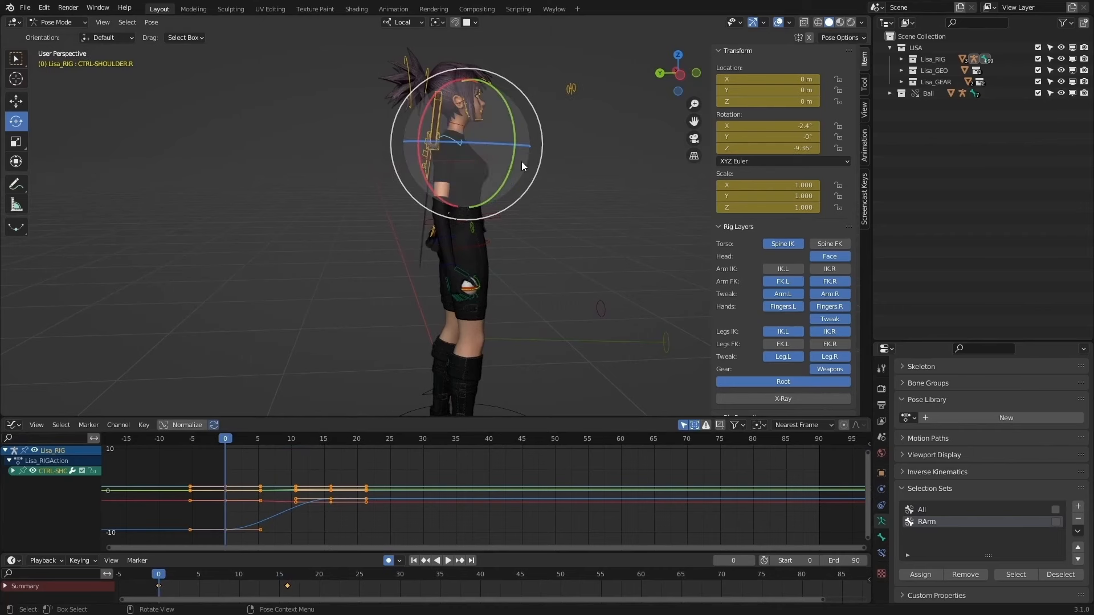
mouse_move(476, 146)
left_mouse_down()
mouse_move(475, 292)
mouse_move(474, 144)
mouse_move(477, 155)
left_mouse_up()
scroll(510, 141, "up", 2)
scroll(508, 140, "down", 2)
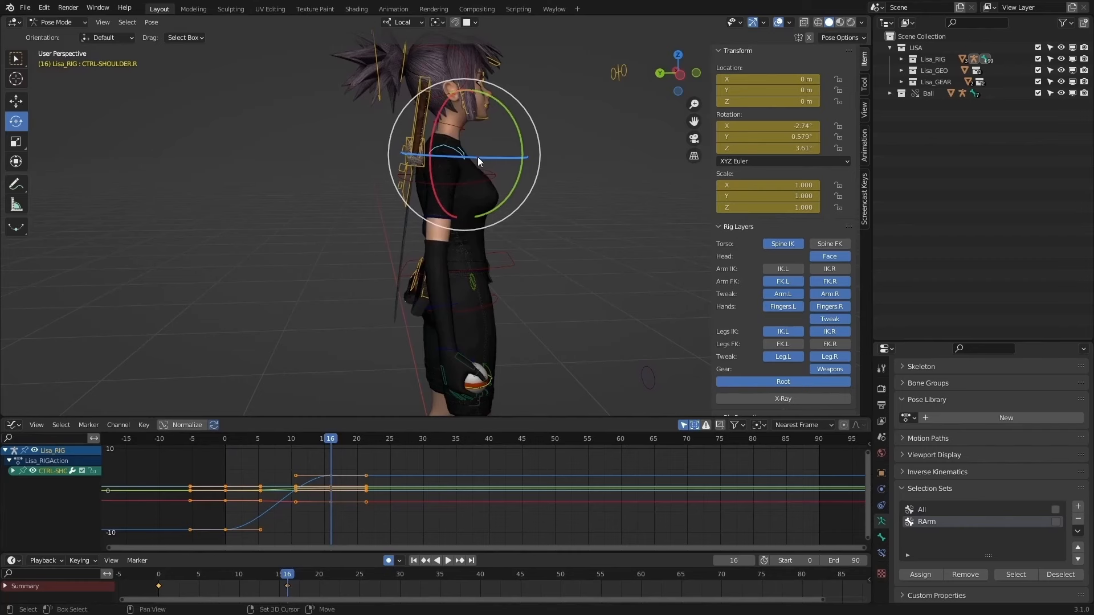
left_click_drag(478, 156, 474, 156)
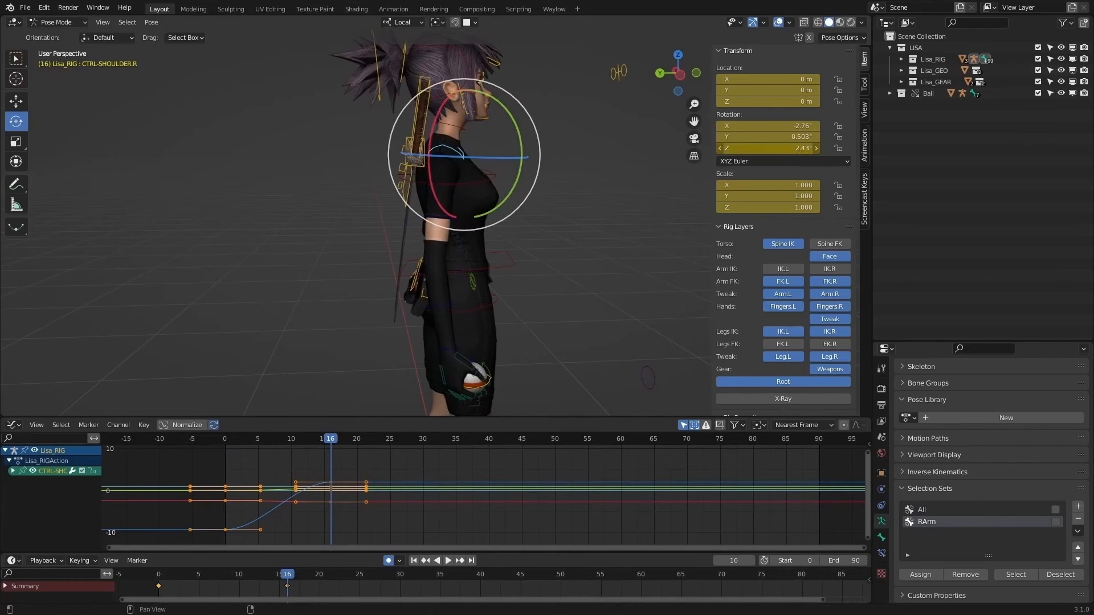
left_click_drag(790, 148, 752, 148)
Step: Swing the right upper arm FK control forward at frame 16 to about X -83.3°, Y 9.72°, Z -30.5°
middle_click_drag(575, 187, 486, 181)
left_click(342, 212)
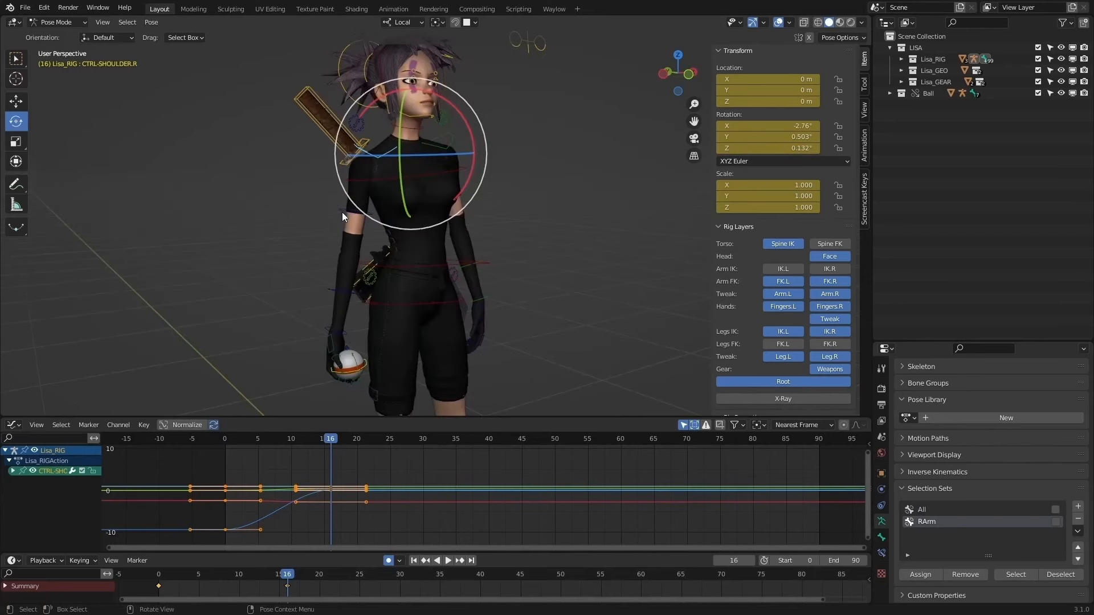
middle_click_drag(342, 212, 494, 238)
key("r")
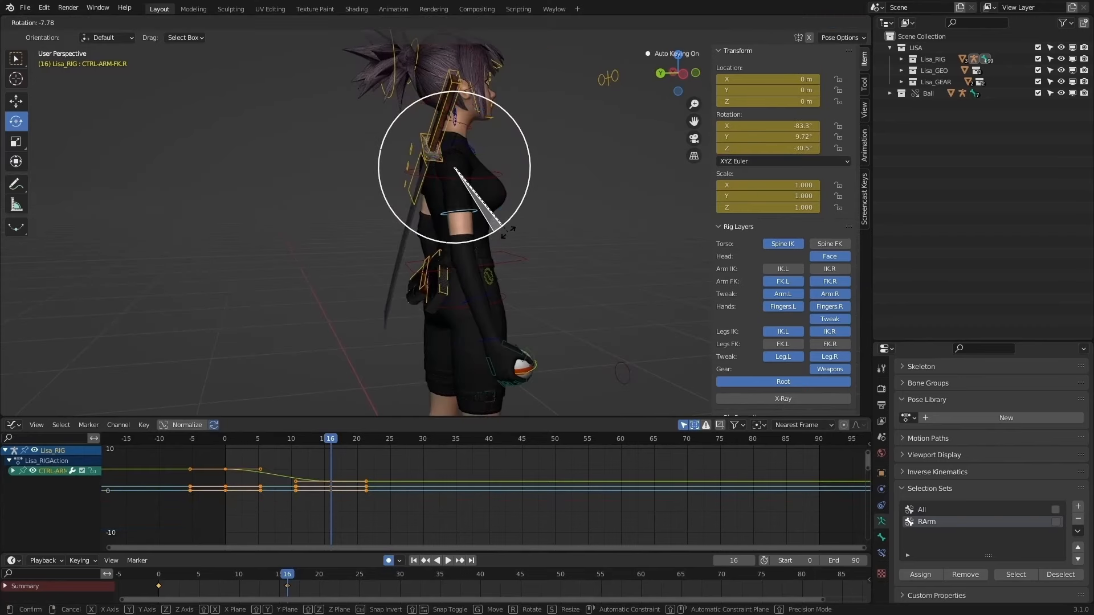
left_click(505, 232)
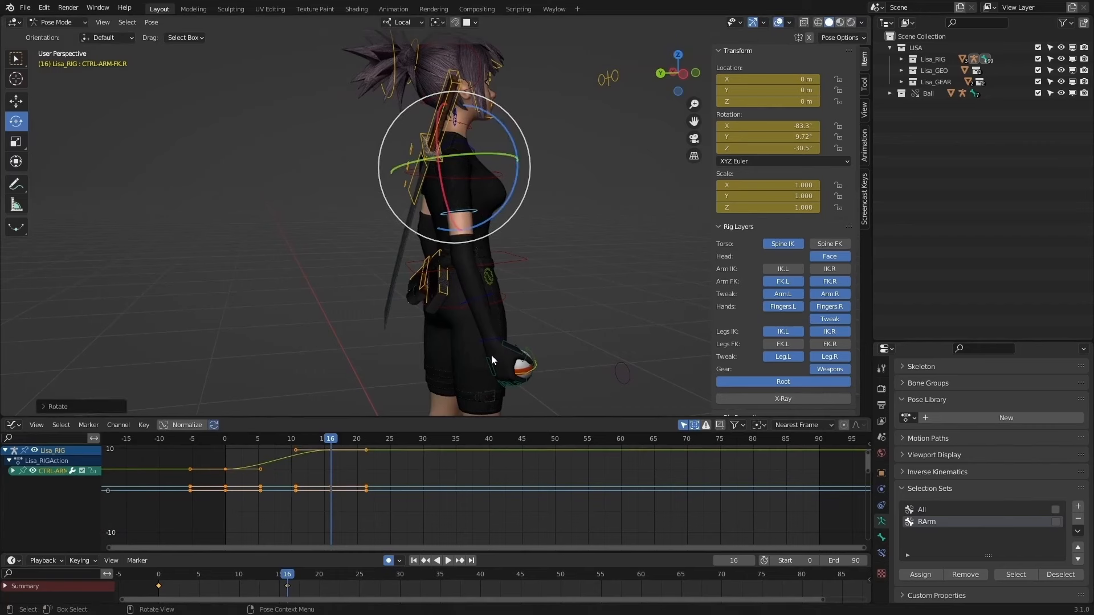
Step: Rotate the right hand FK control at frame 16 to about X 15.8°, Y 25.5°, Z -15.5°
left_click(500, 337)
middle_click_drag(501, 337, 464, 291, "shift")
left_click_drag(507, 350, 490, 356)
middle_click_drag(490, 356, 436, 327)
key("r")
key("y")
key("y")
key("Return")
left_click_drag(436, 326, 422, 331)
middle_click_drag(423, 330, 515, 221)
Step: Play the animation from frame 0 with the rig controls deselected to review the right arm's motion
key("shift+Left")
left_click(447, 561)
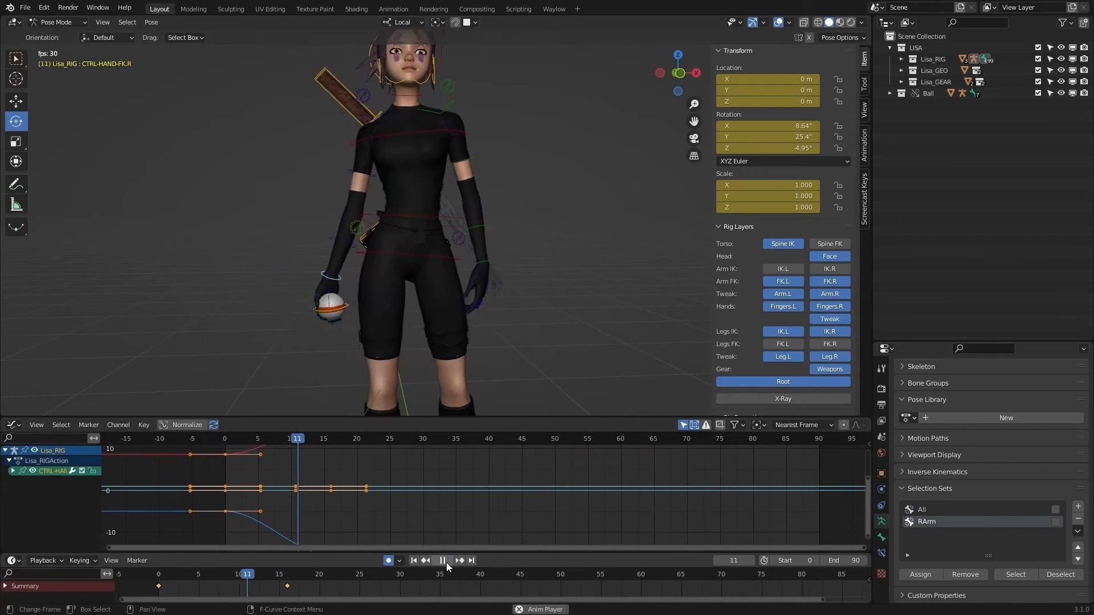
key("Escape")
scroll(518, 285, "down", 4)
key("alt+a")
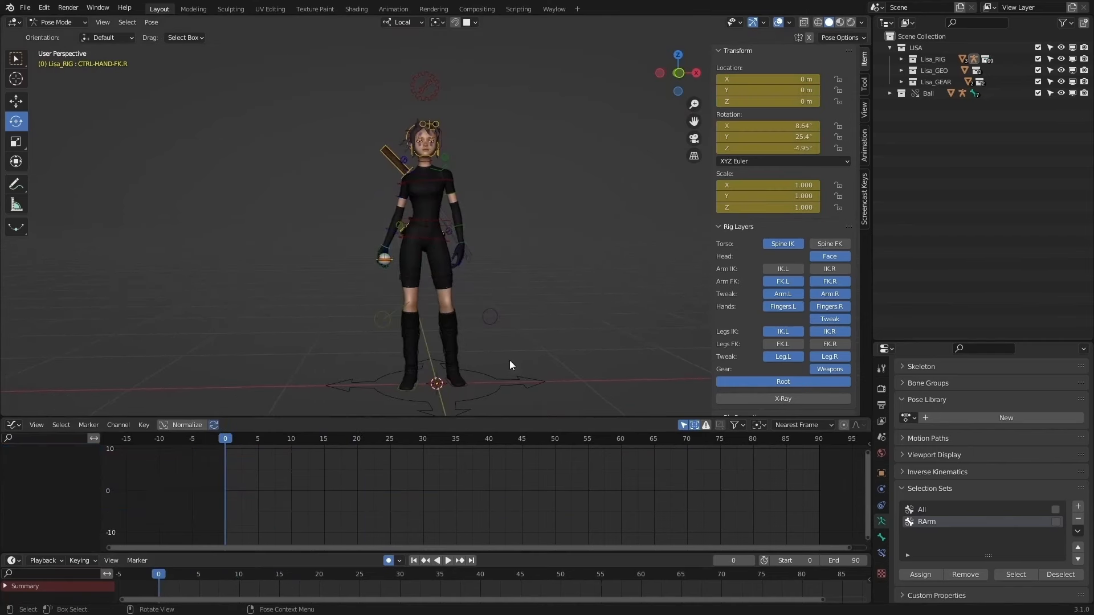
left_click(453, 562)
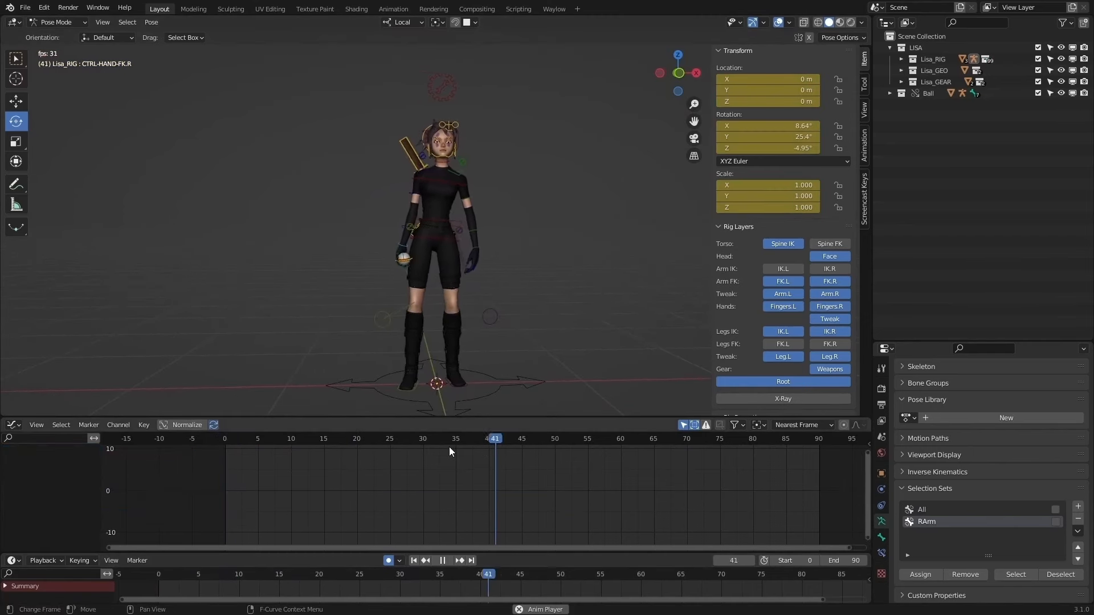
left_click(236, 573)
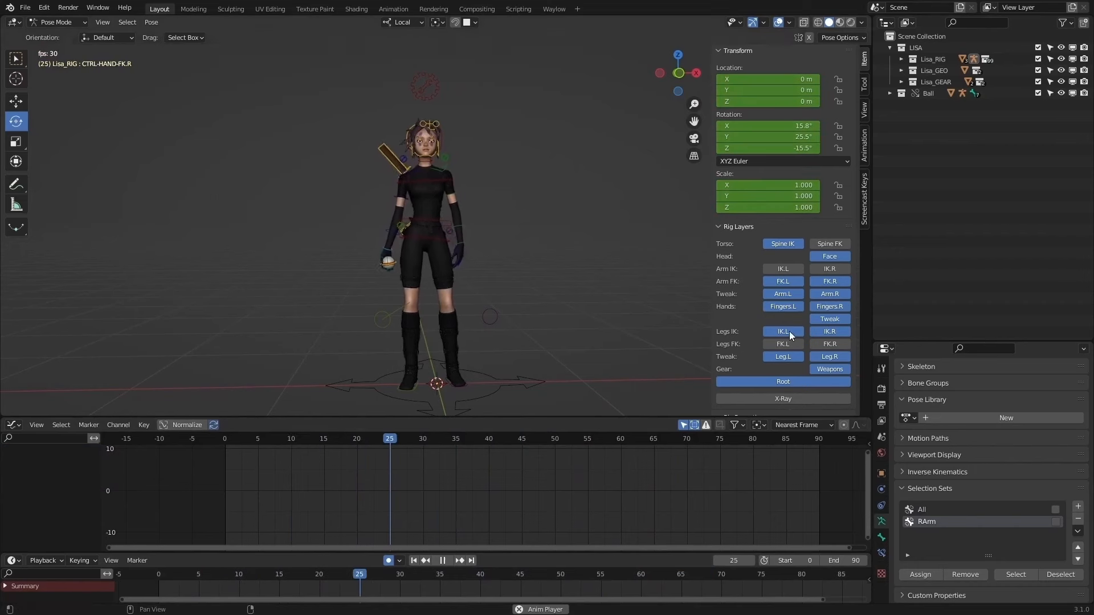
left_click(442, 561)
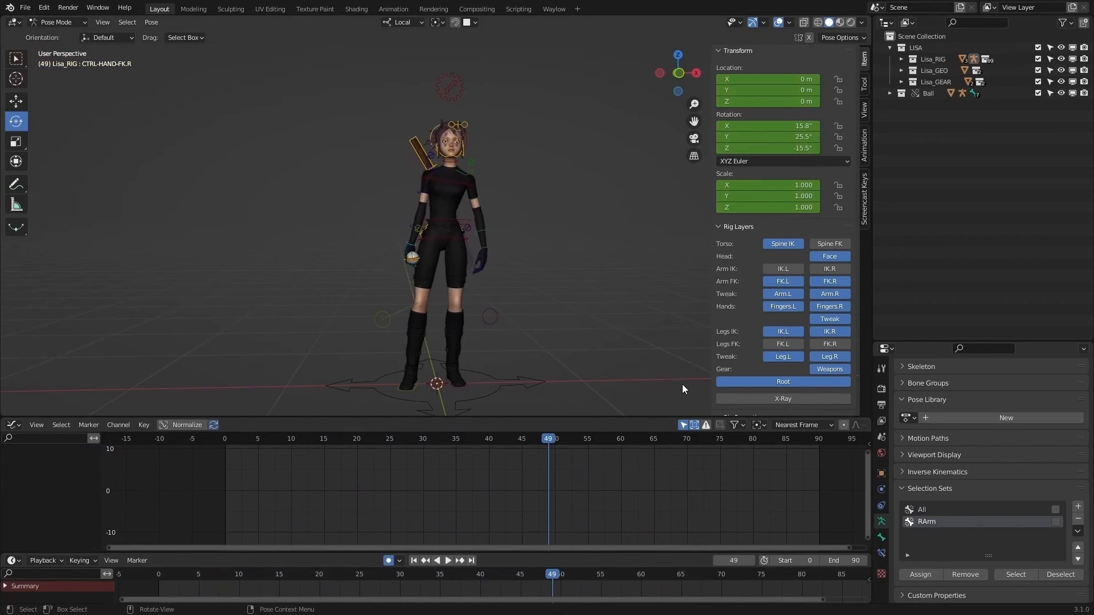
Step: Select the RArm selection set, replay the motion from frame 0, and return to frame 16
left_click(1014, 575)
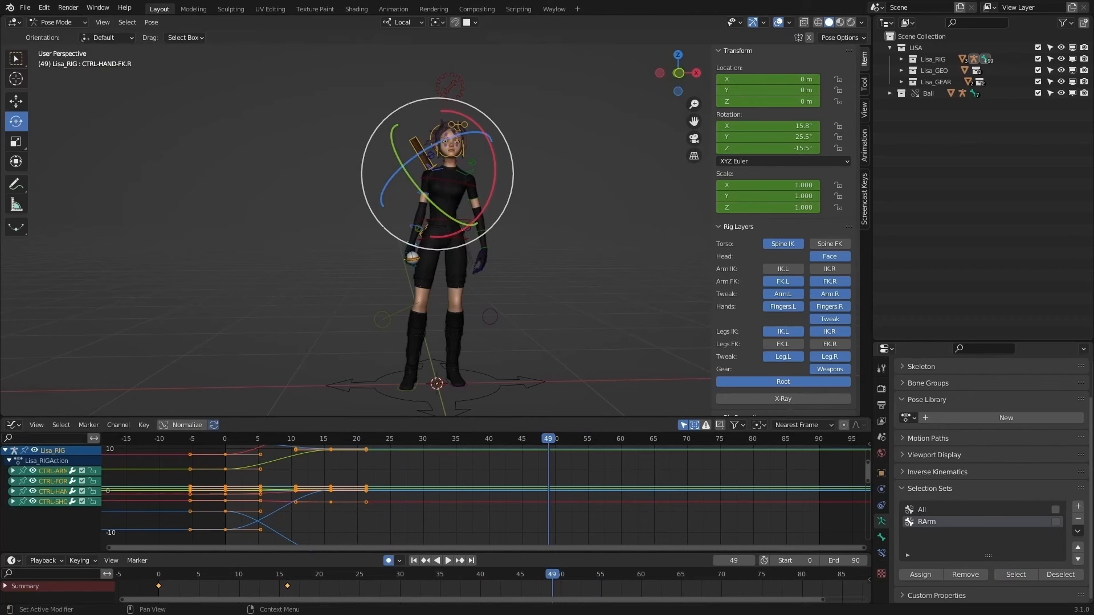
key("shift+Left")
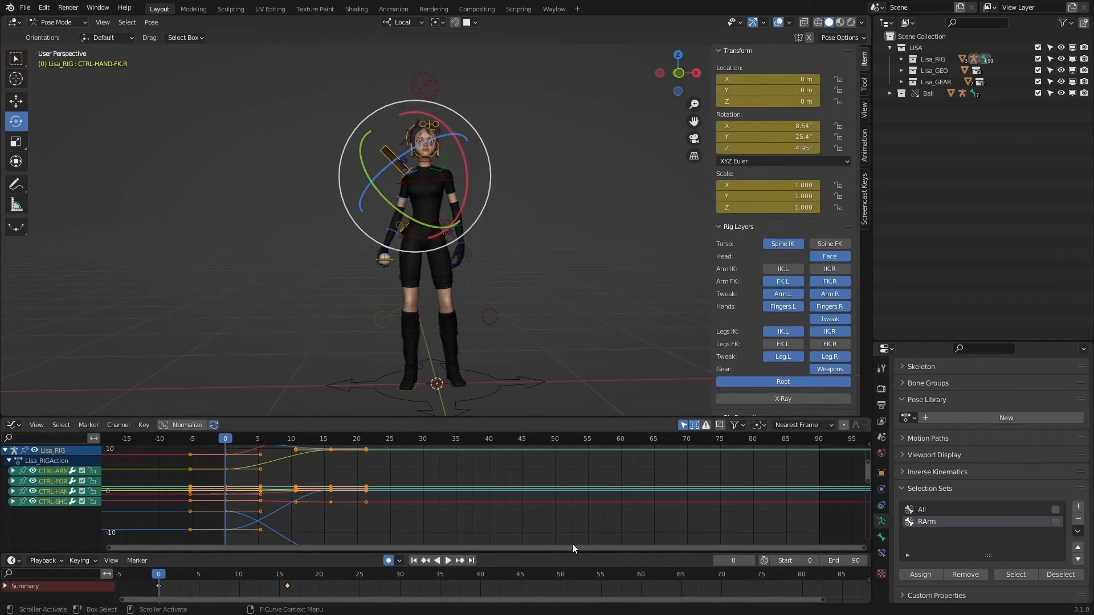
left_click(446, 562)
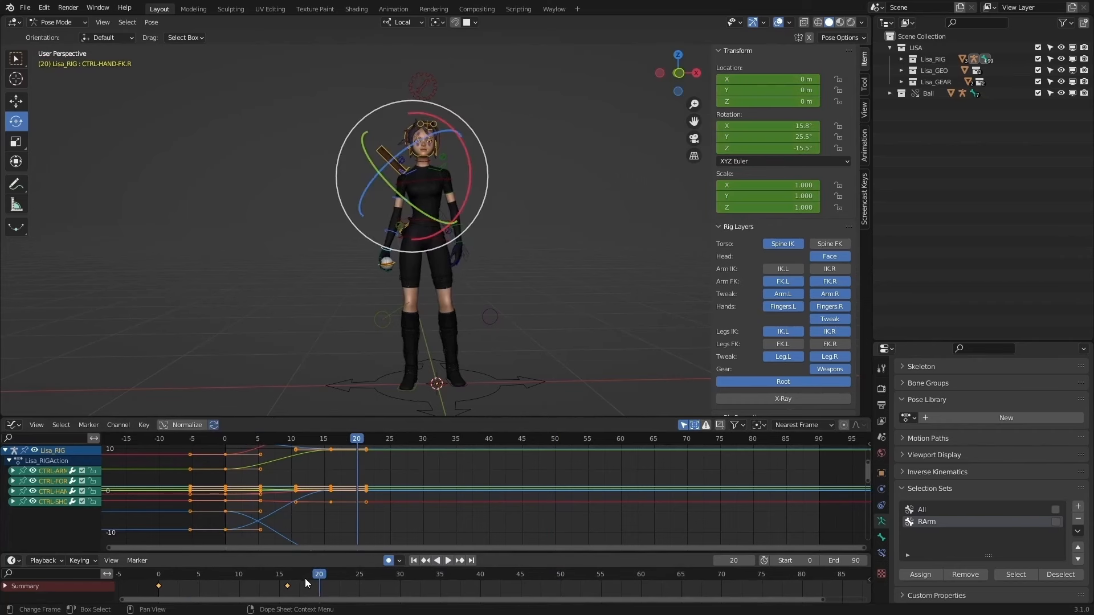
left_click(289, 579)
key("space")
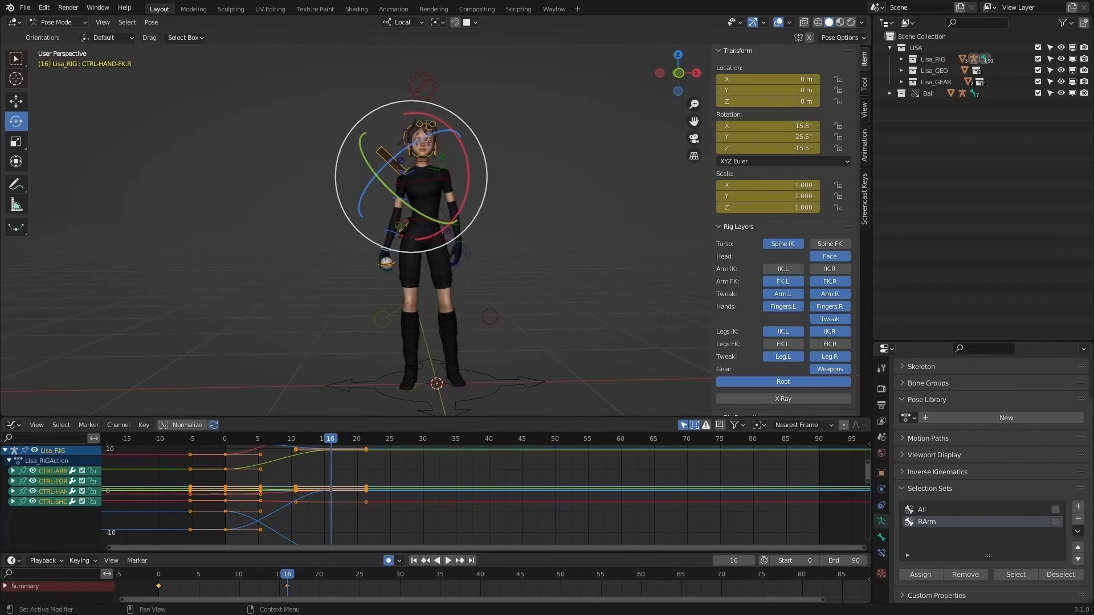
Step: Rotate the right upper arm FK control slightly around its local Y axis at frame 16, checking against frame 0
left_click(398, 199)
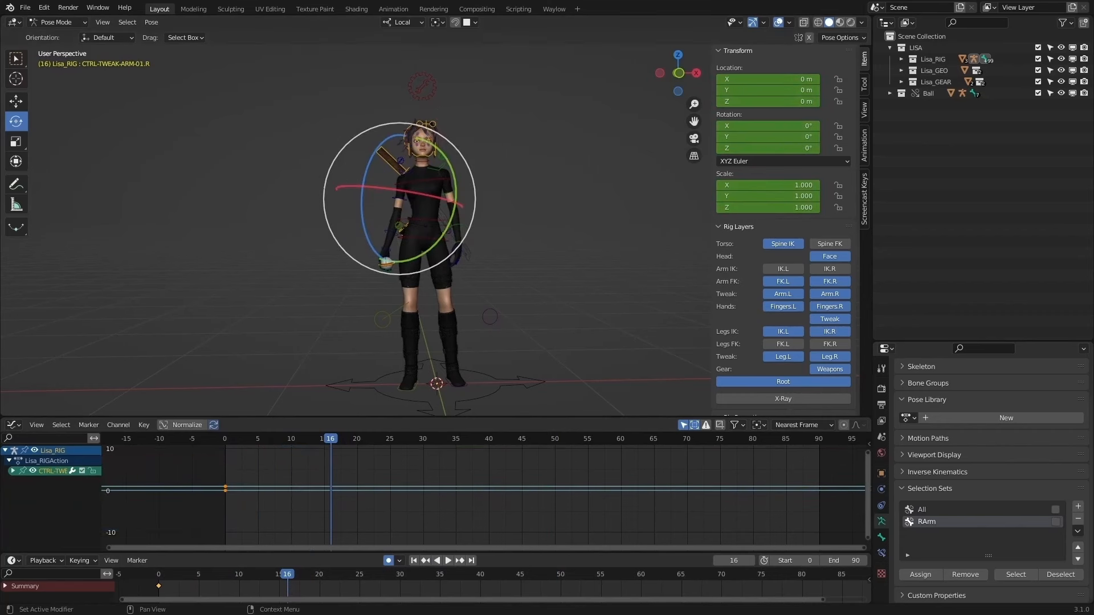
scroll(401, 193, "up", 1)
left_click(401, 193)
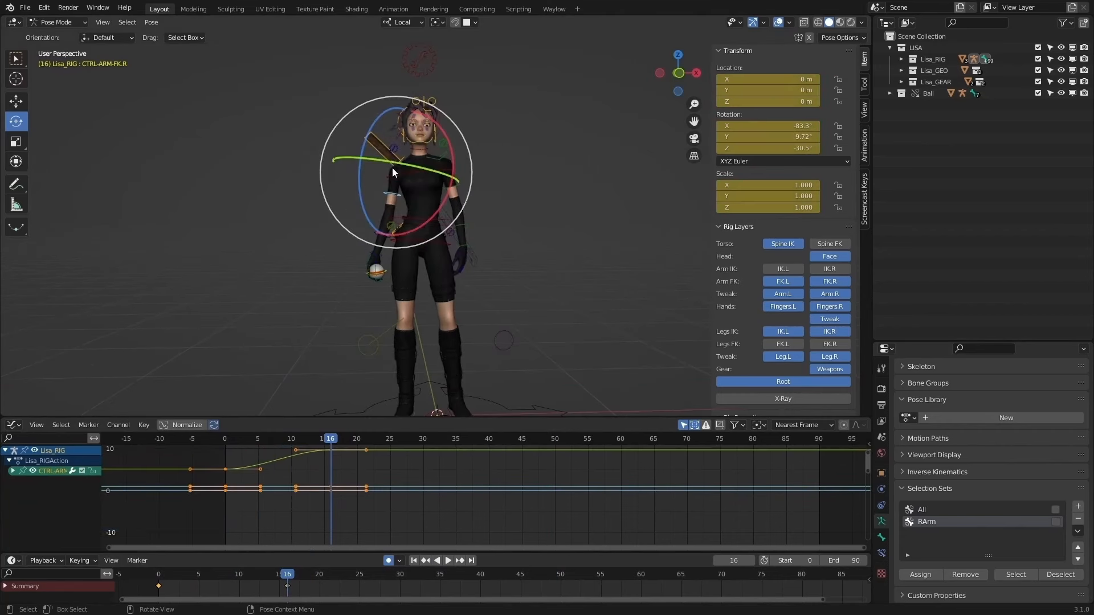
left_click_drag(392, 163, 400, 165)
key("Down")
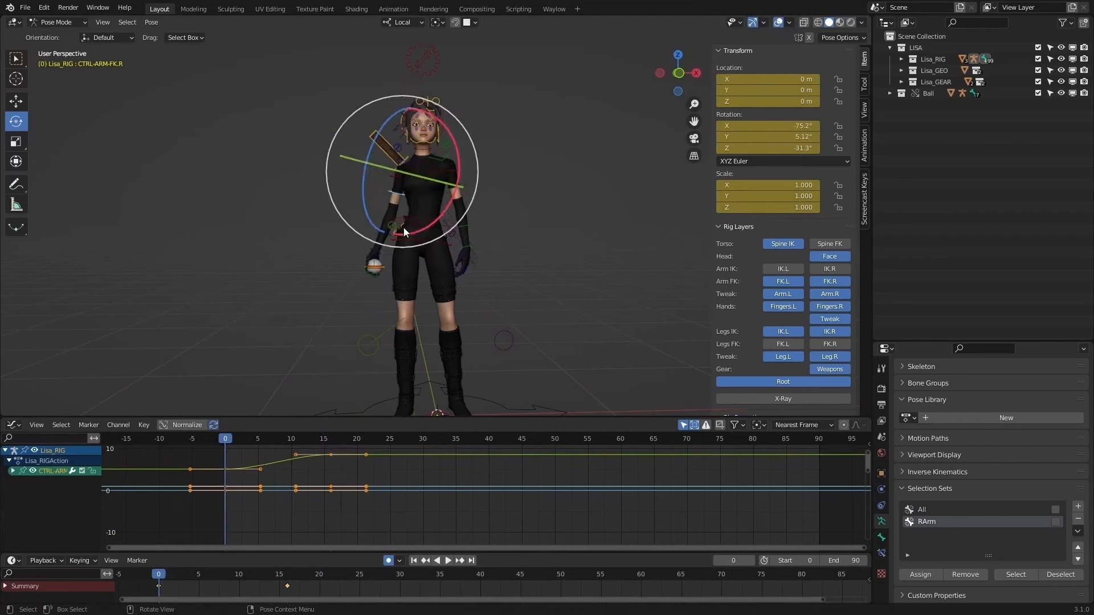
key("Up")
Step: Adjust the right hand FK control's rotation at frame 16 and play the animation from frame 0
left_click(379, 274)
left_click_drag(379, 274, 370, 275)
key("Down")
left_click(448, 561)
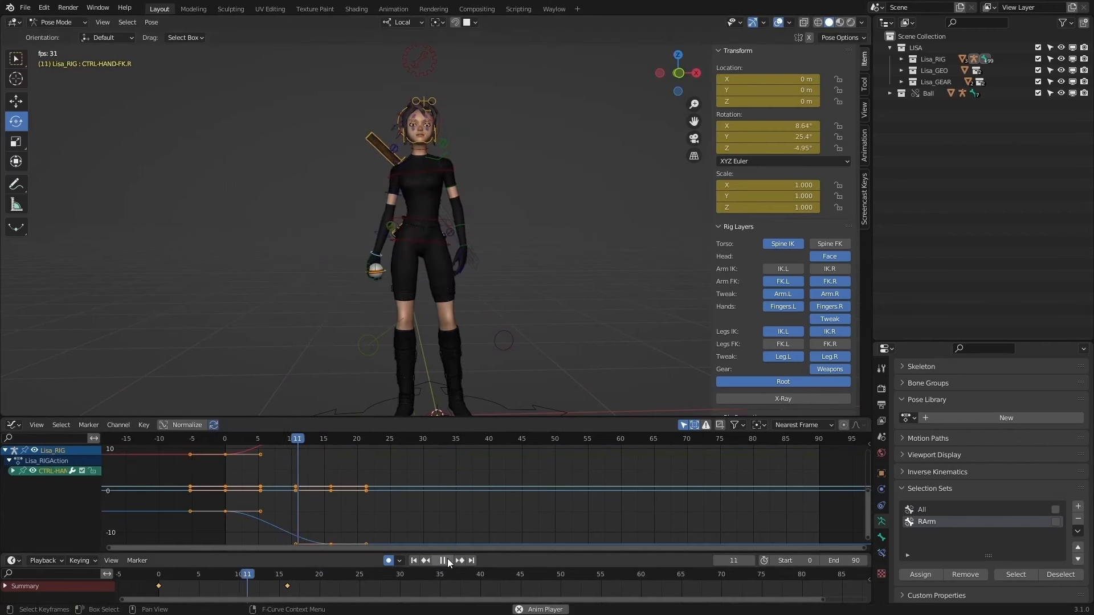
Step: Stop playback, select the RArm selection set and keyframe the current right arm pose at frame 22
left_click(448, 561)
key("Down")
scroll(457, 257, "up", 1)
middle_click_drag(457, 258, 533, 274)
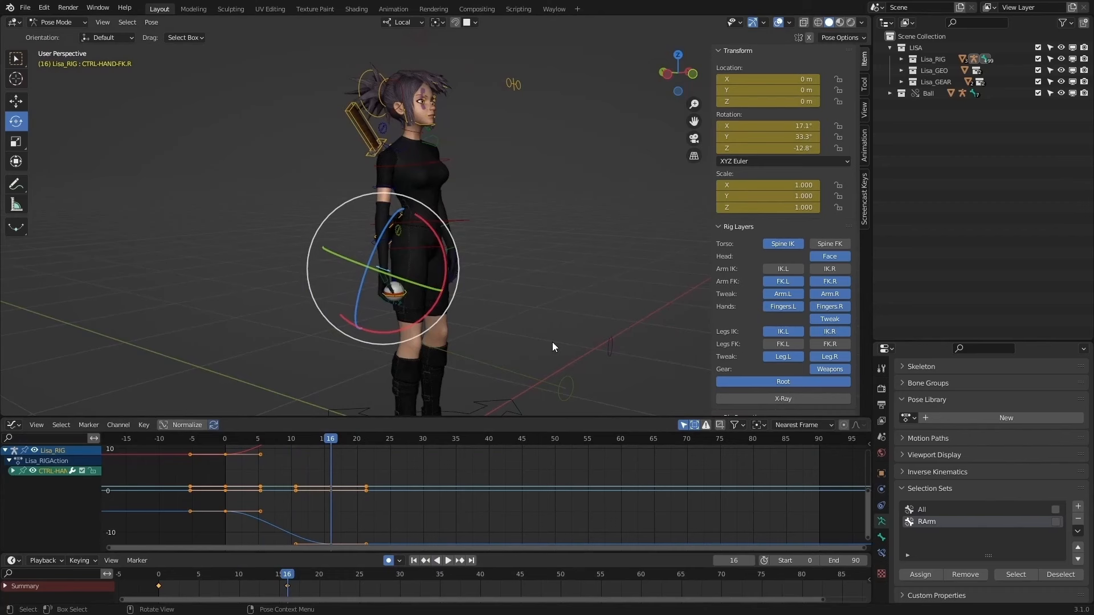
left_click(1016, 575)
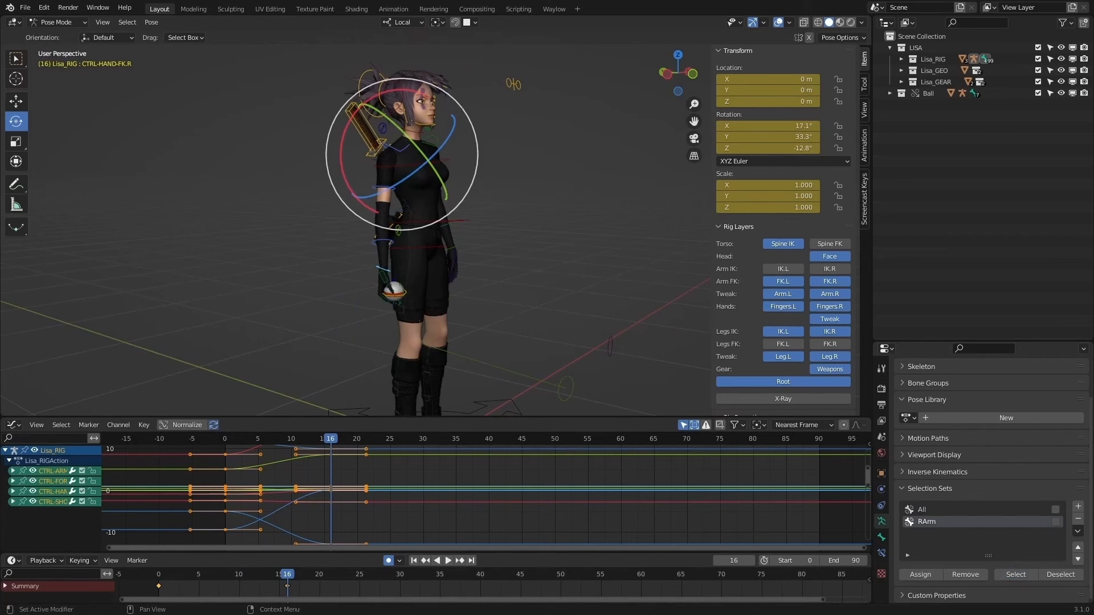
left_click_drag(359, 582, 344, 581)
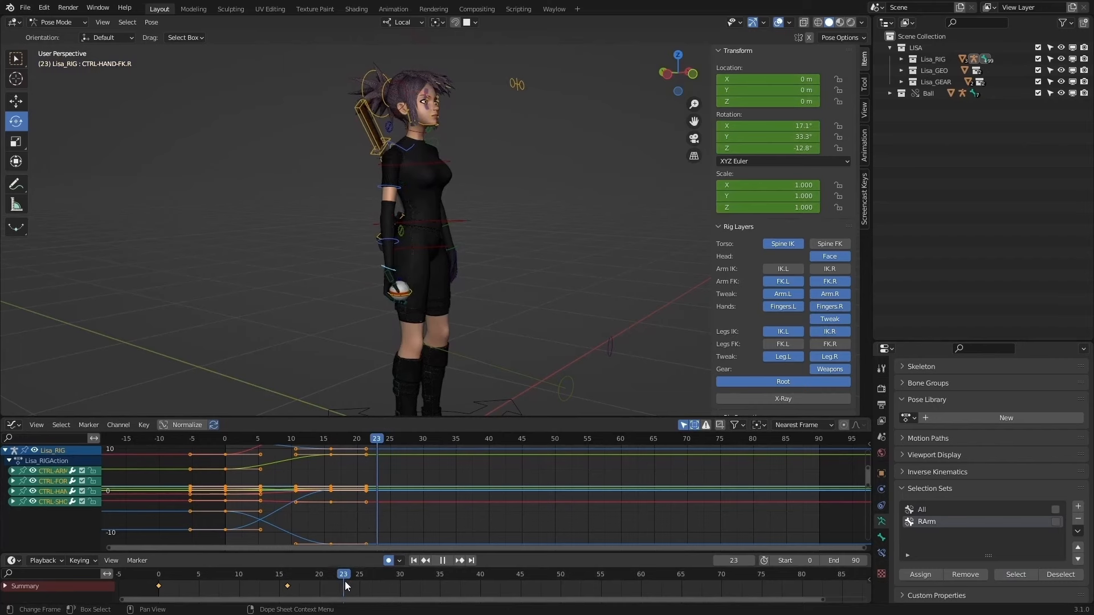
middle_click_drag(408, 365, 484, 352)
left_click_drag(344, 580, 337, 580)
middle_click_drag(508, 354, 536, 350)
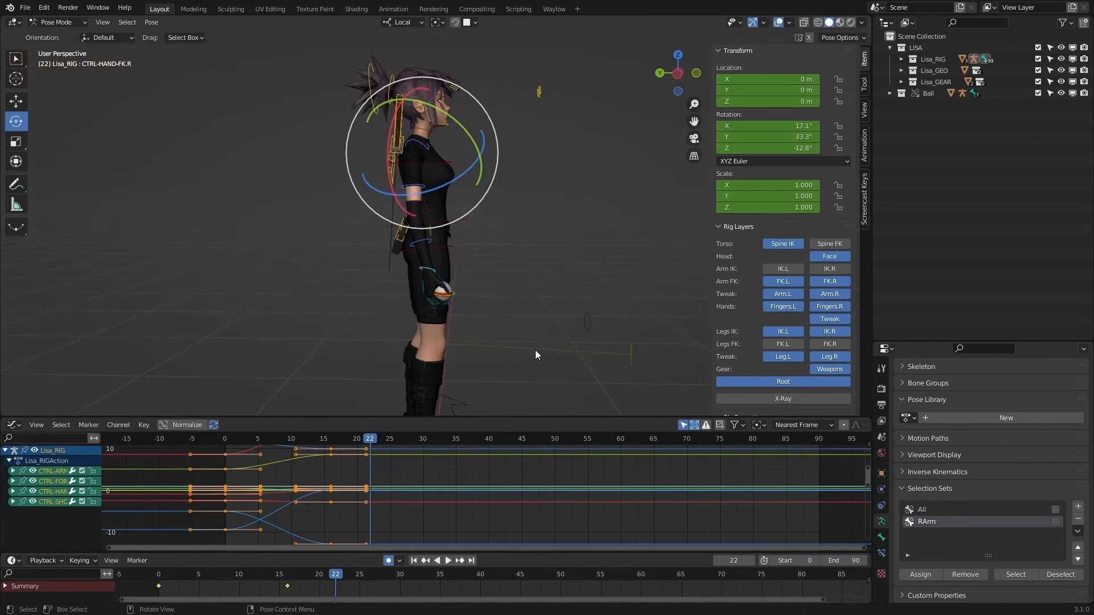
key("i")
left_click(576, 302)
Step: Rotate the right shoulder control forward at frame 22 by setting its Z rotation to about 9.53°
left_click(423, 186)
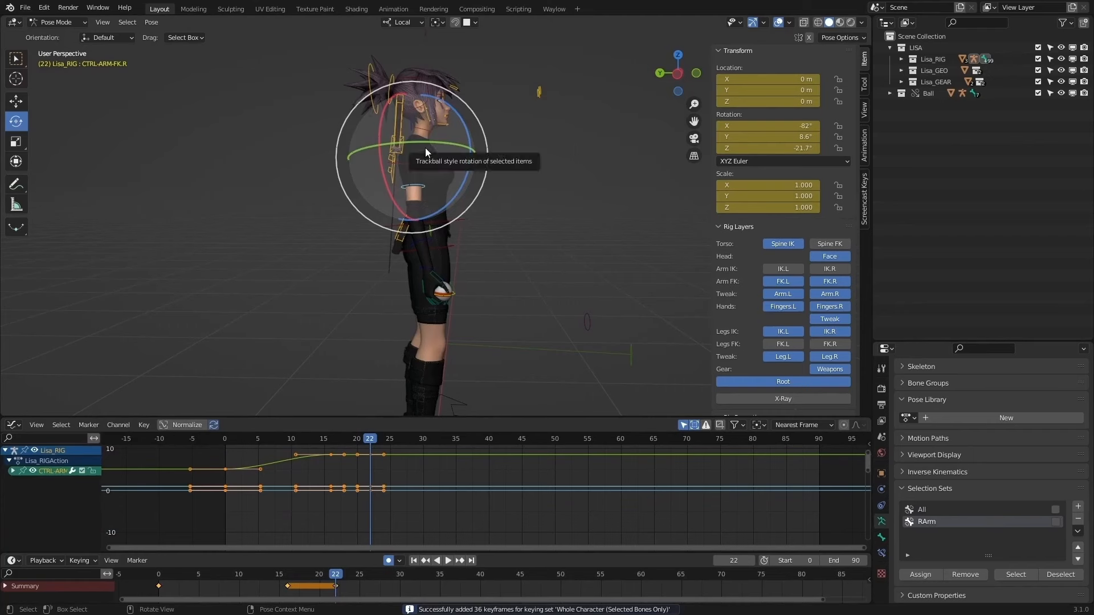
left_click(425, 149)
left_click(429, 145)
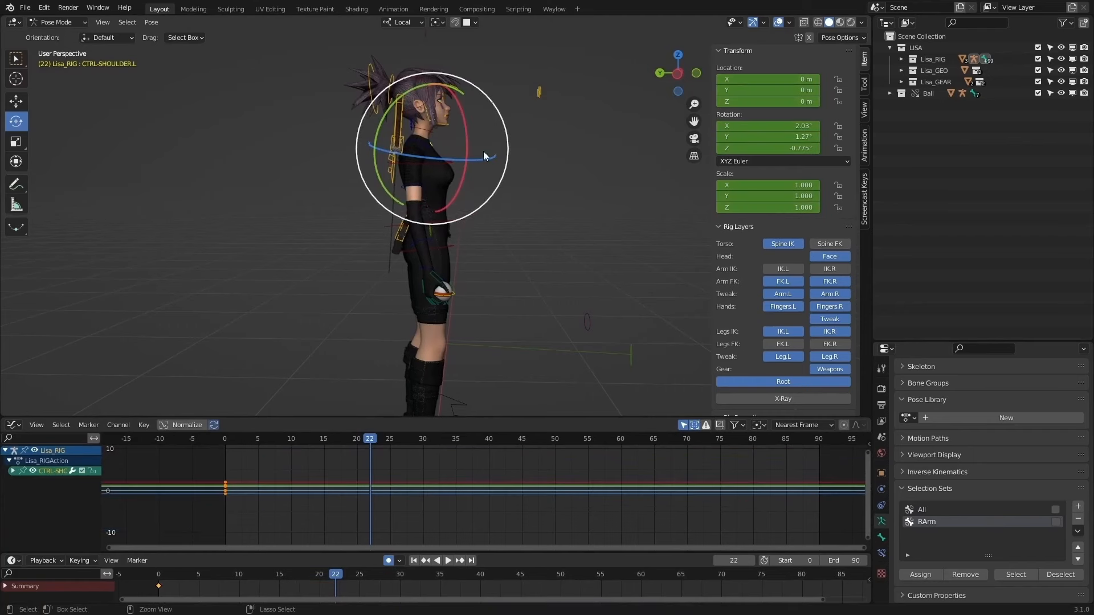
left_click(424, 147)
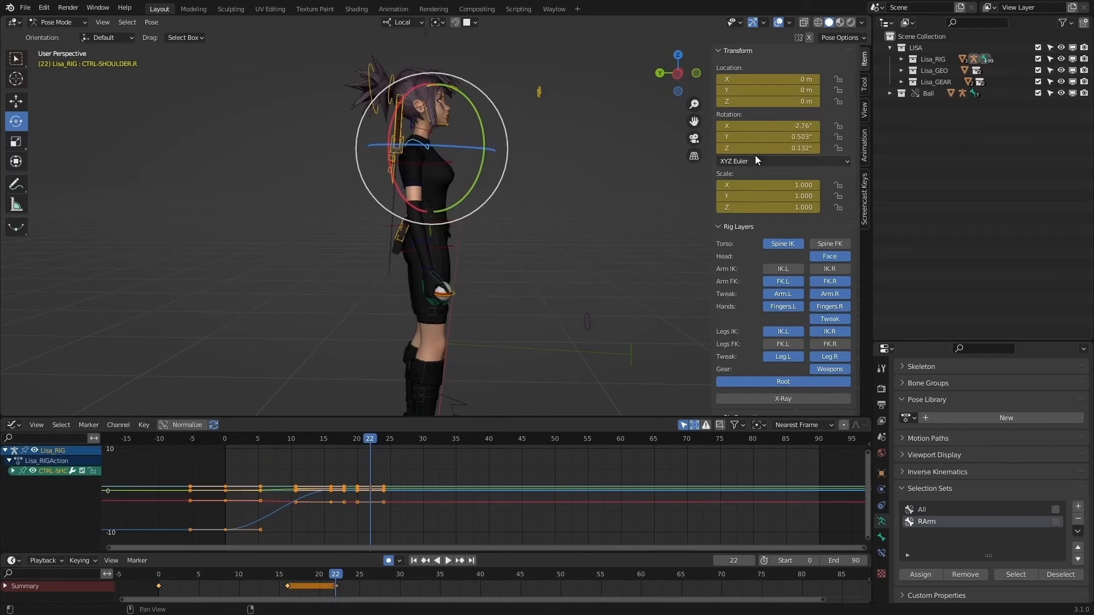
left_click_drag(758, 149, 818, 149)
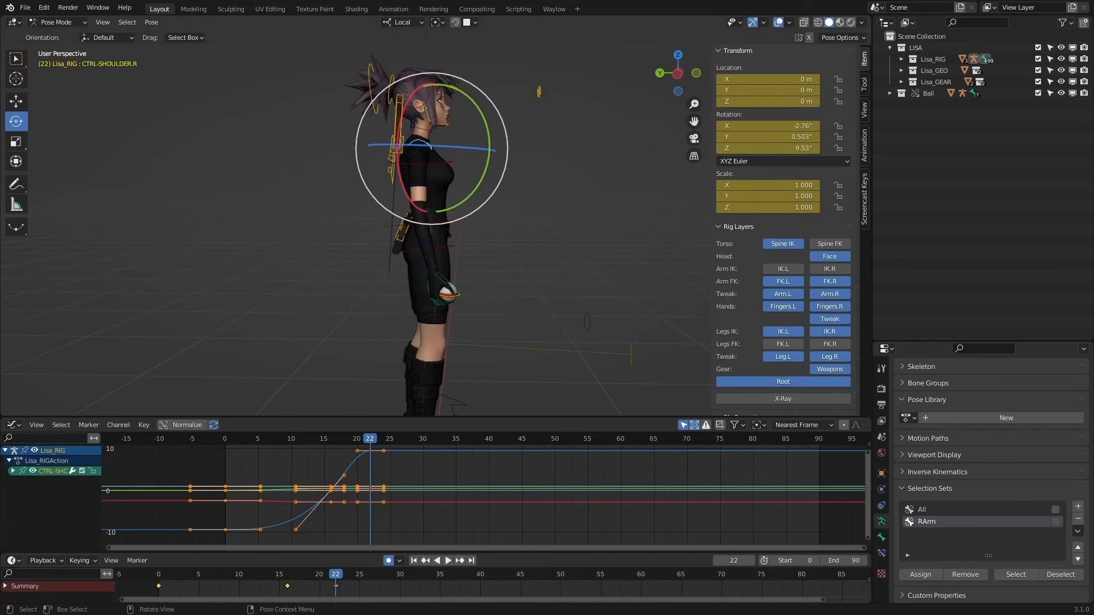
Step: Compare the shoulder with the earlier key poses and rotate it at frame 22 to about X -4.79°, Y -0.142°, Z 9.76°
middle_click_drag(371, 171, 474, 169)
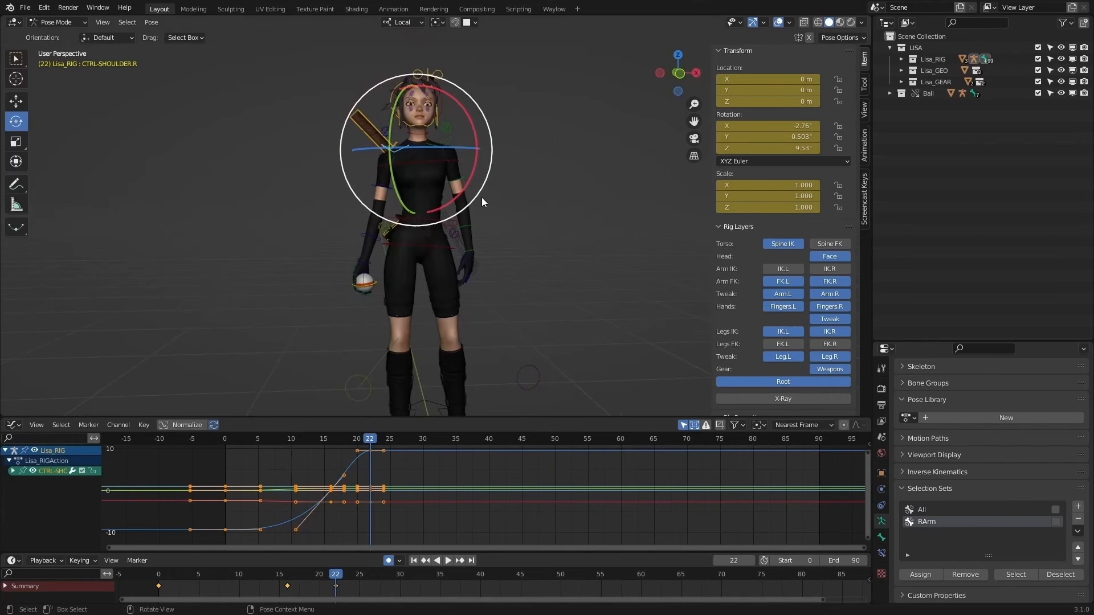
key("Down")
key("Down")
key("Up")
key("Up")
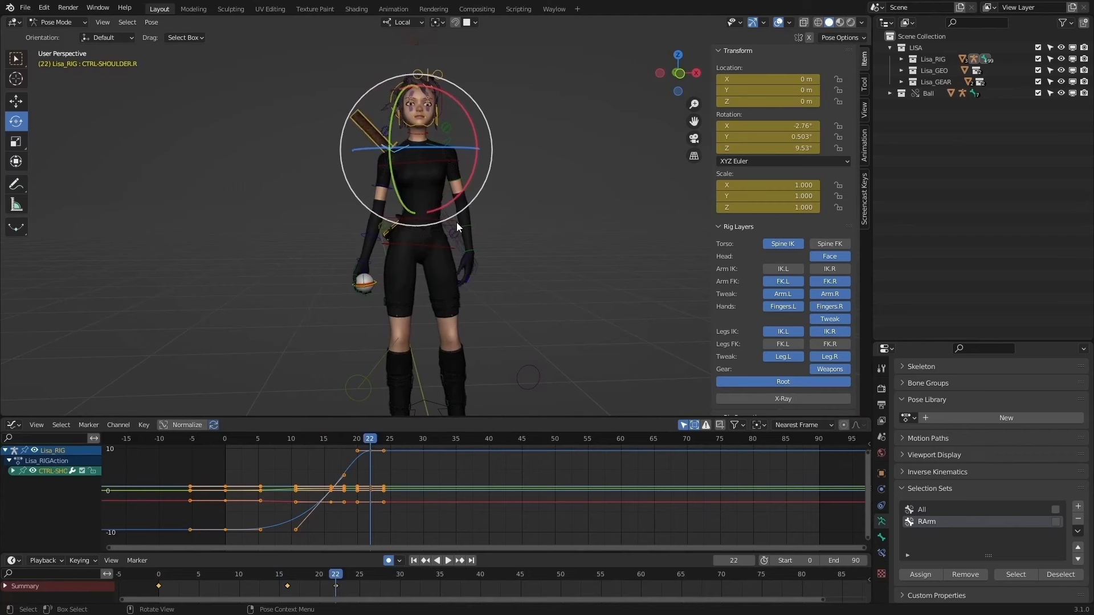
key("r")
left_click(457, 221)
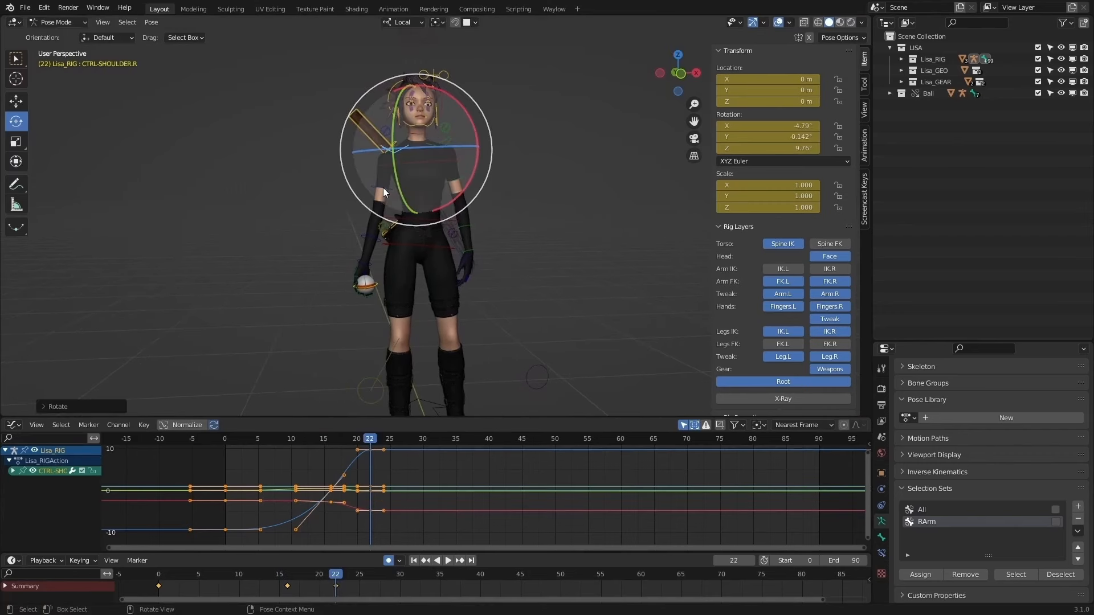
Step: Swing the right upper arm FK control forward at frame 22 to about X -84.2°, Y 31.5°, Z -19.6°, checking against frame 16
left_click(383, 187)
key("Down")
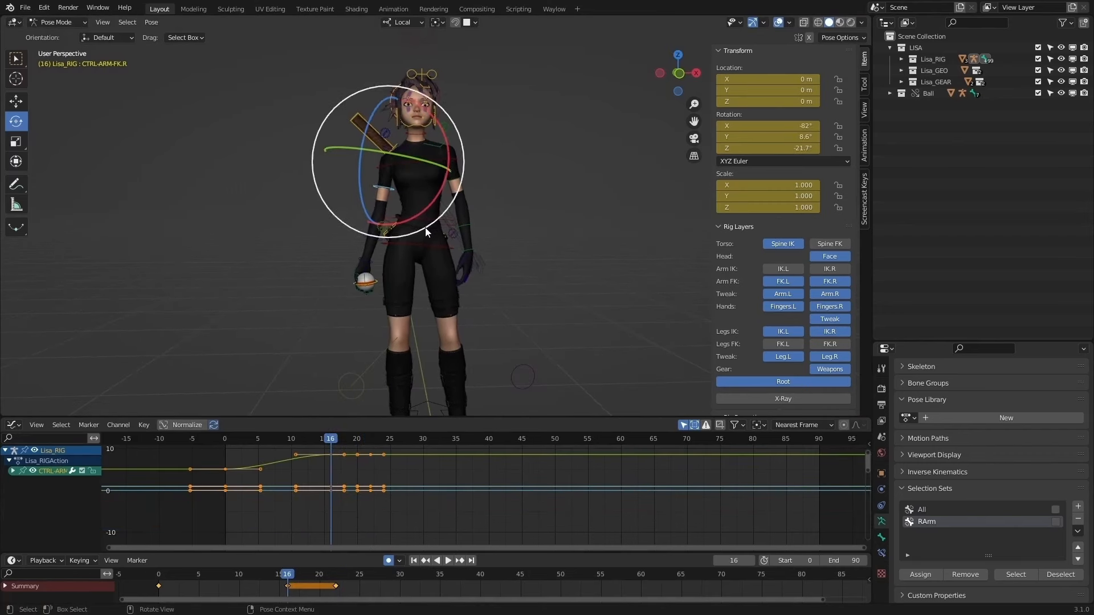
key("Up")
key("r")
left_click(427, 229)
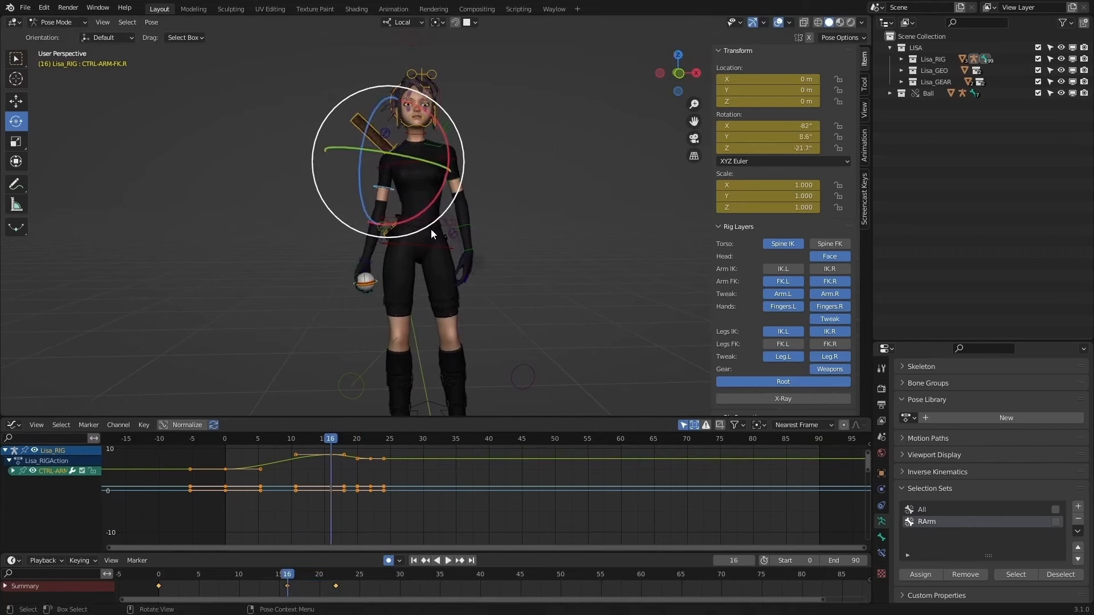
key("Down")
middle_click_drag(431, 228, 506, 220)
key("Up")
key("r")
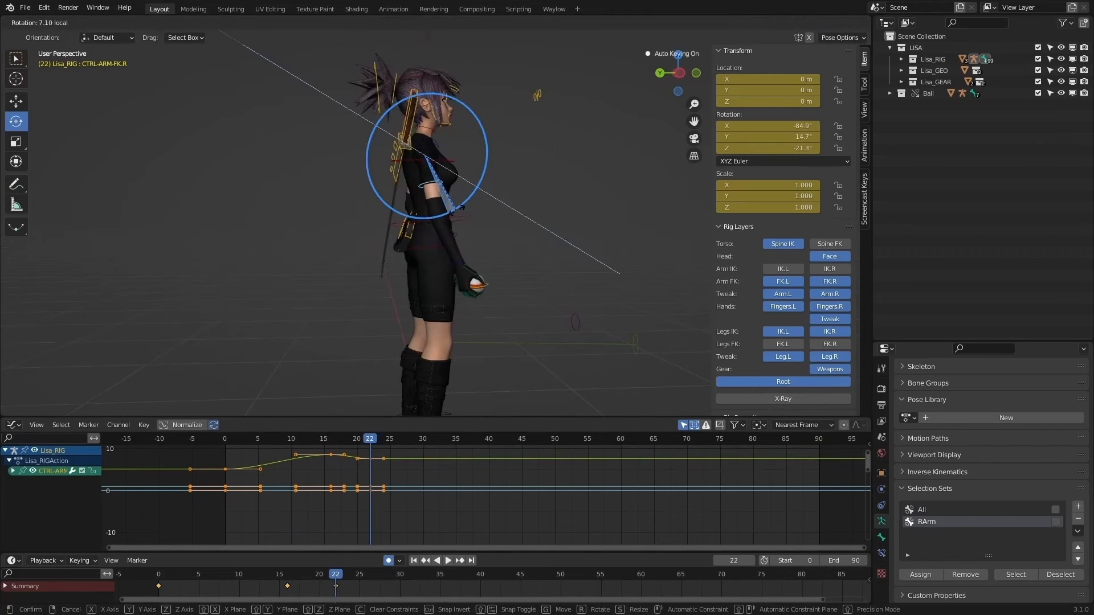
left_click(480, 205)
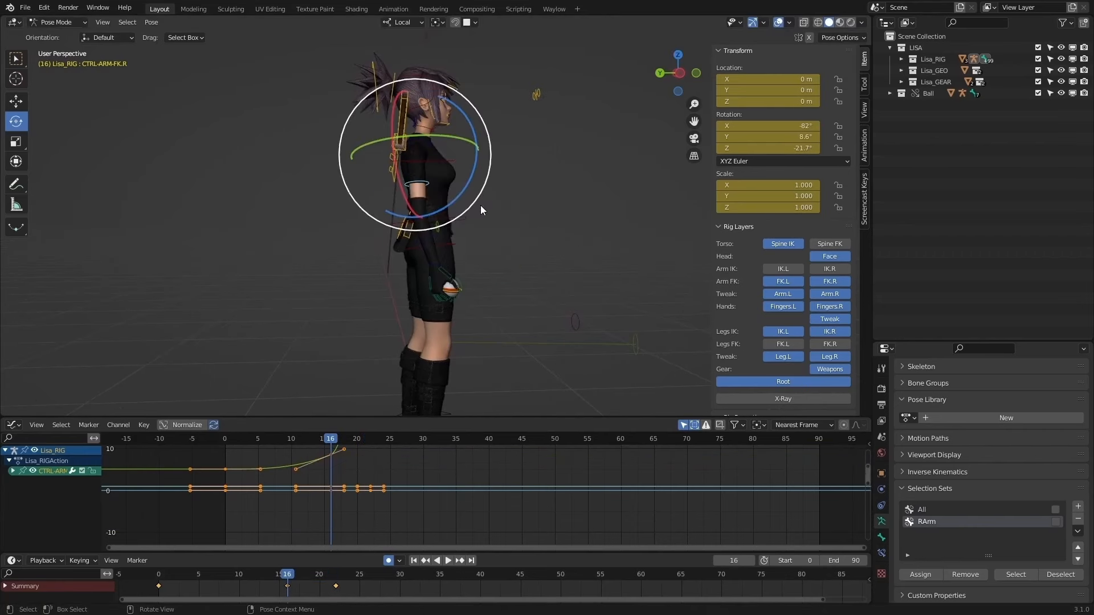
Step: Rotate the right forearm FK control at frame 22 to about X 1.41°, Y -1.43°, Z 5.02°
left_click(469, 220)
key("r")
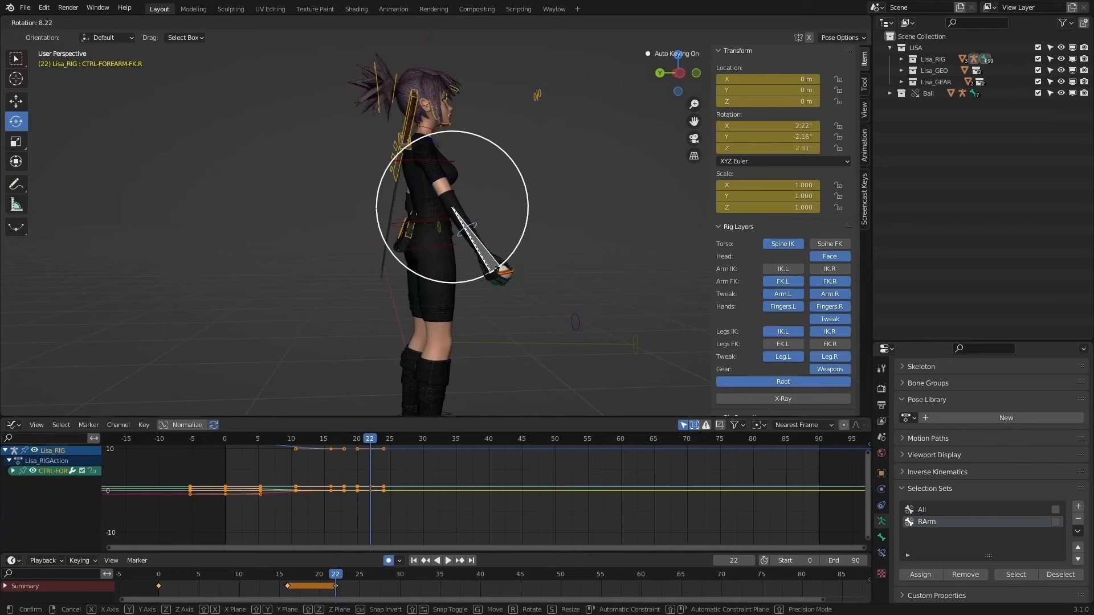
left_click(529, 256)
Step: Refine the right upper arm FK control's rotation from the front at frame 22, comparing it with frame 16
middle_click_drag(529, 256, 388, 181)
left_click(388, 183)
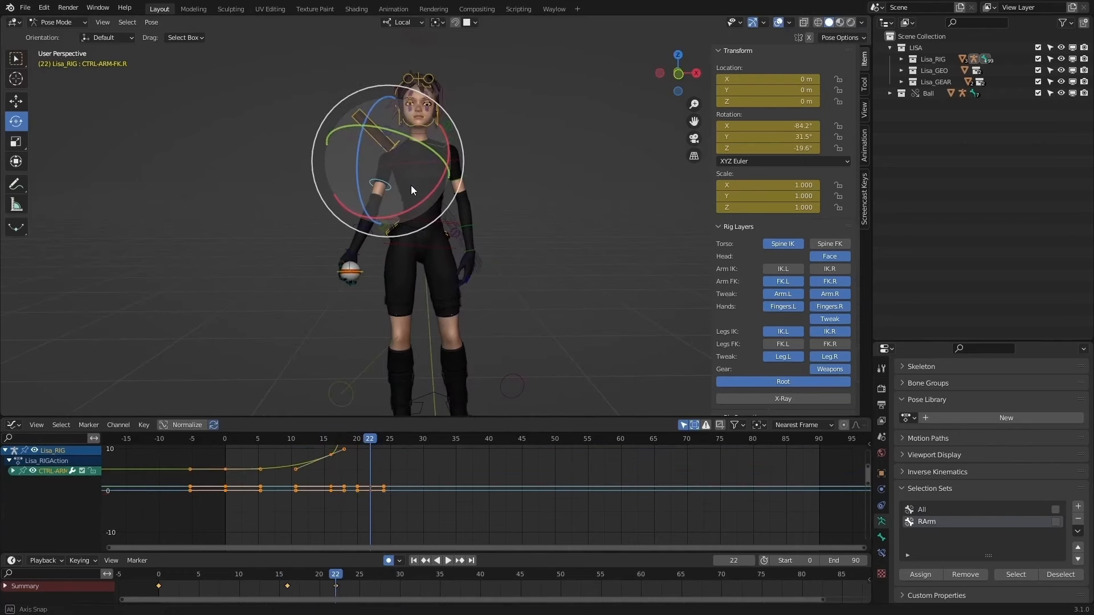
key("r")
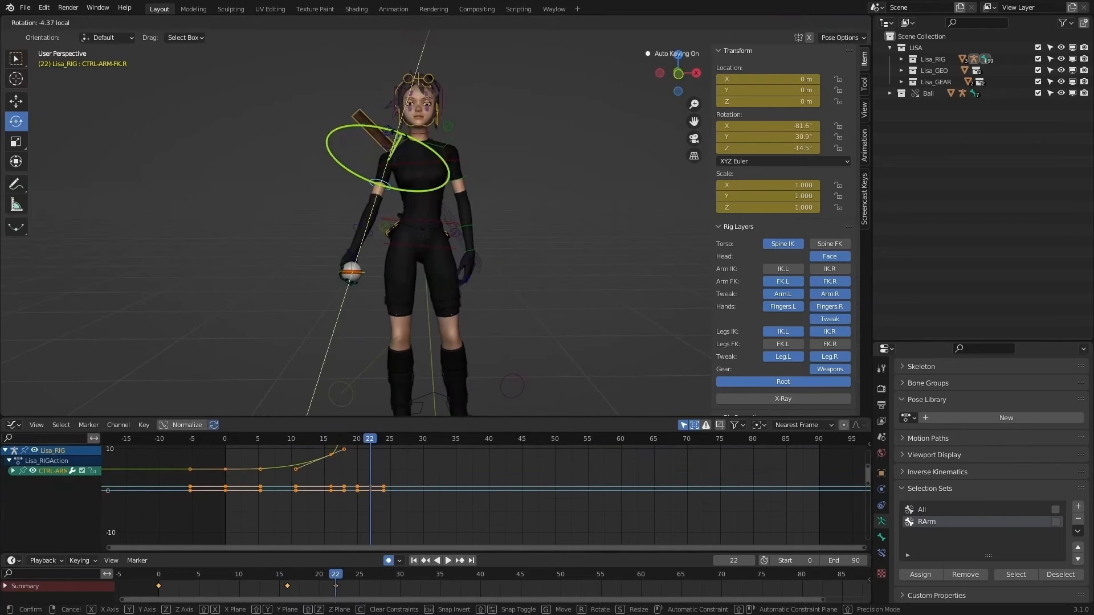
left_click(413, 161)
key("Down")
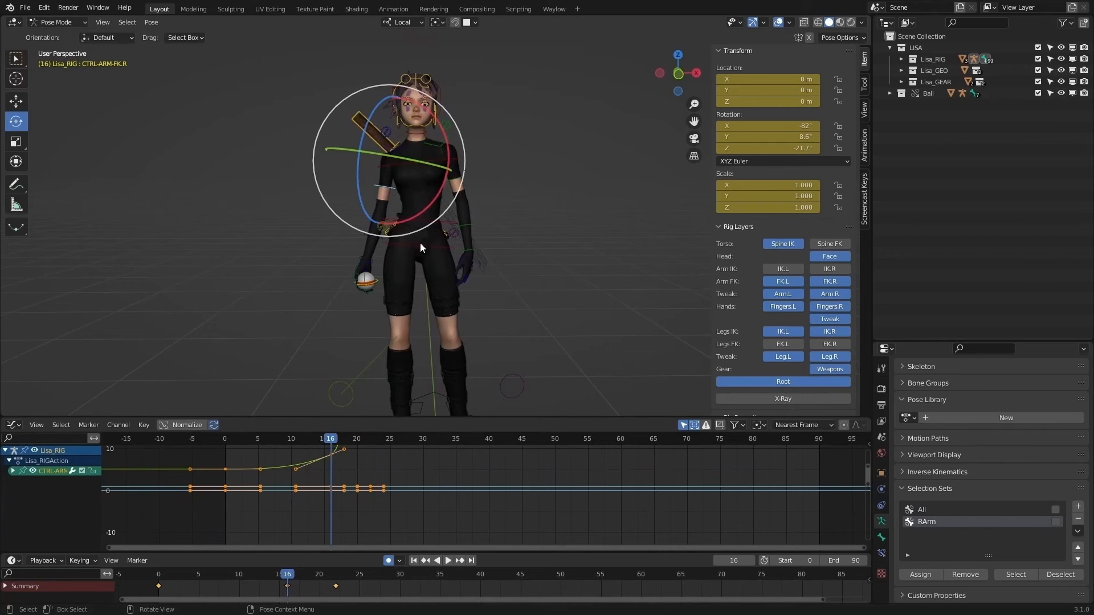
key("Up")
key("r")
left_click(412, 237)
Step: Rotate the right upper arm at frame 22 to about X -95.4°, Y 42.3°, Z -20.2° and play the animation from frame 0
left_click_drag(310, 569, 333, 573)
middle_click_drag(422, 393, 570, 267)
left_click_drag(479, 215, 493, 192)
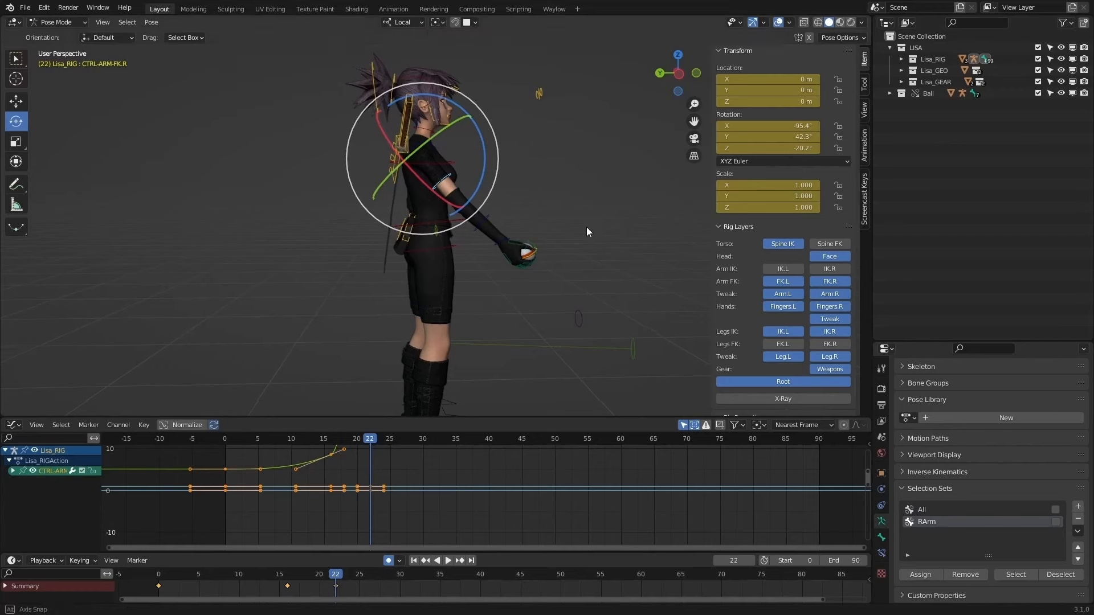
middle_click_drag(587, 226, 461, 227)
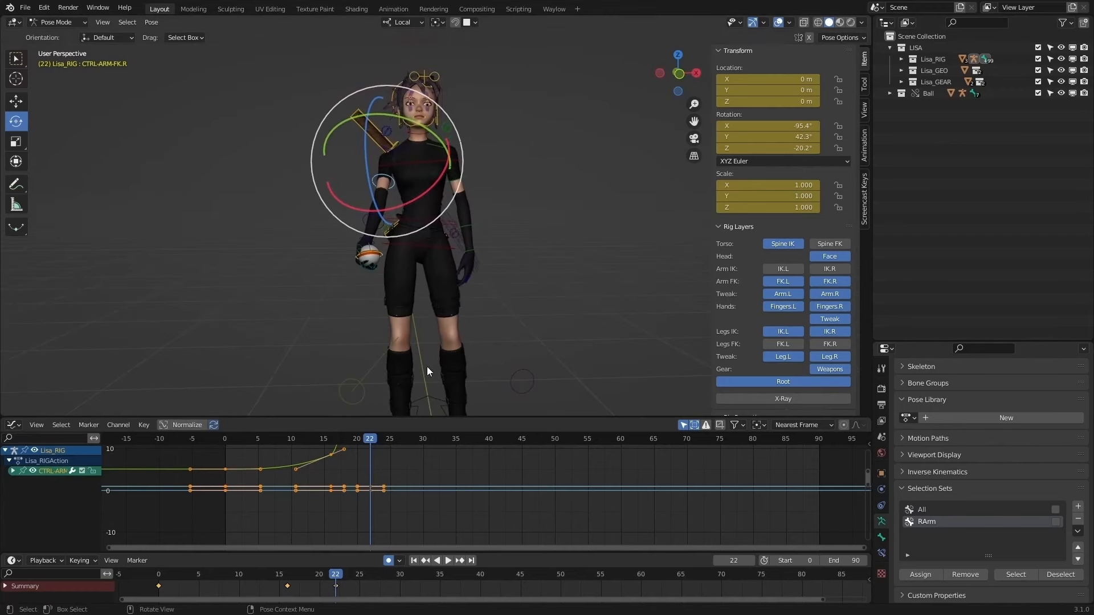
key("shift+Left")
left_click(448, 561)
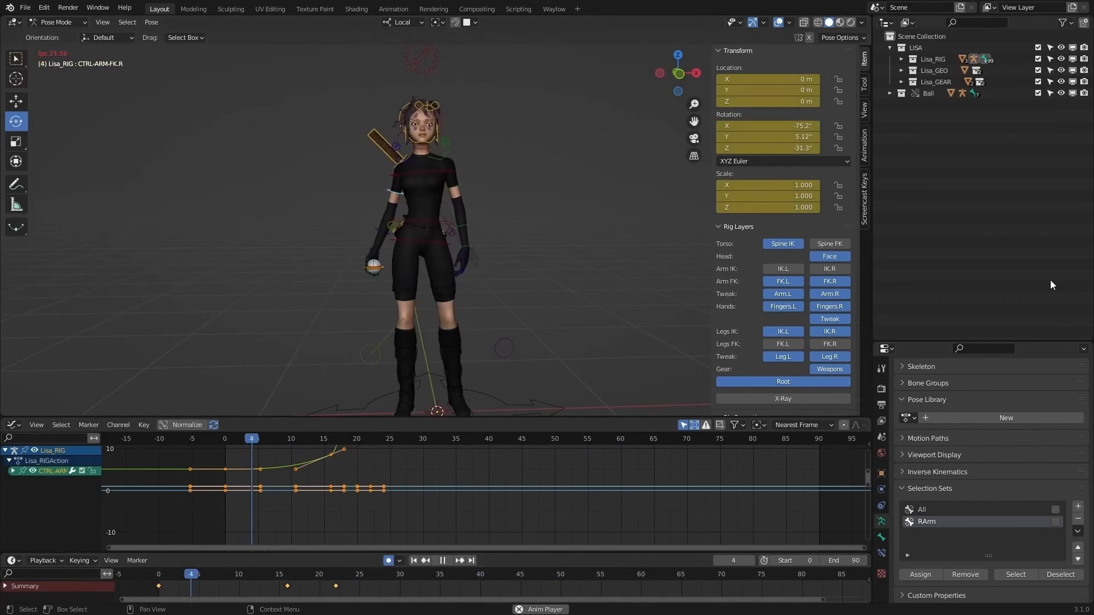
left_click(443, 561)
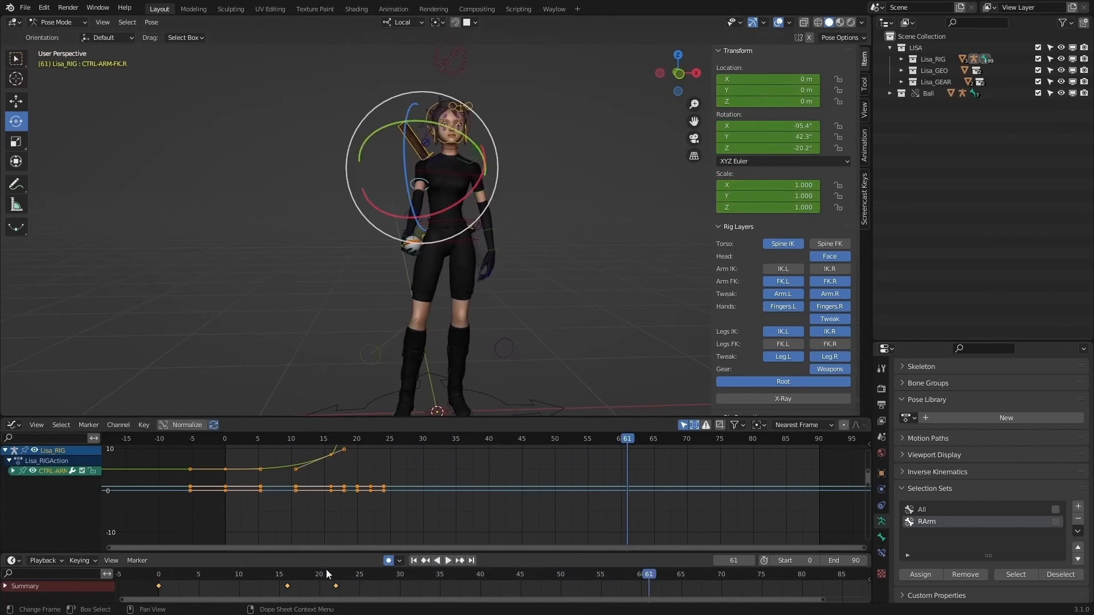
Step: Select the RArm selection set and shift its keyframes from frame 22 to frame 21
mouse_move(328, 575)
left_mouse_down()
mouse_move(281, 575)
mouse_move(339, 579)
left_mouse_up()
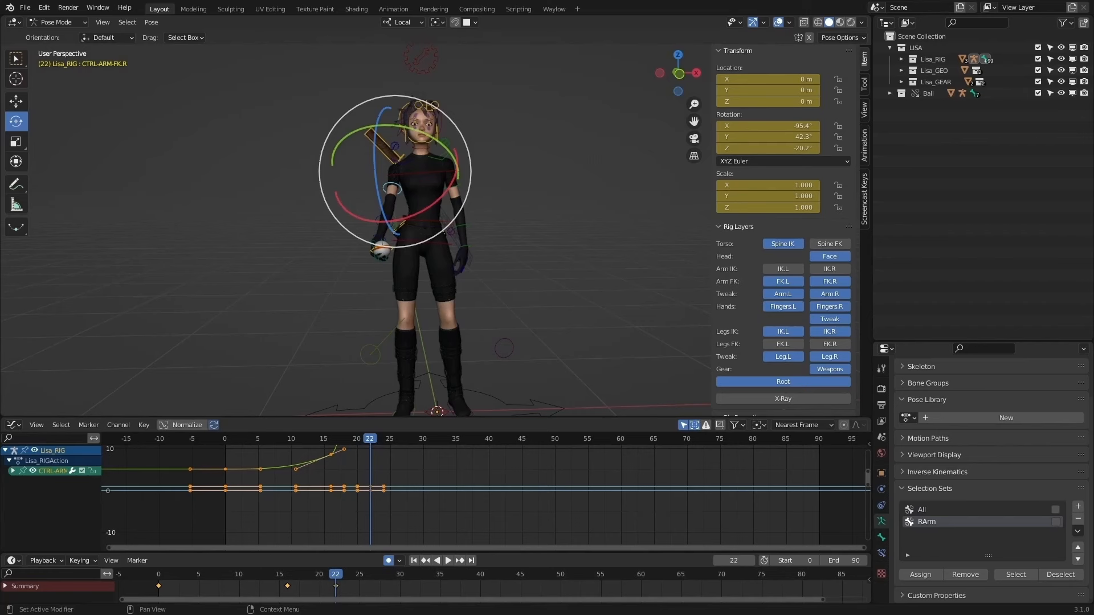
left_click(1016, 574)
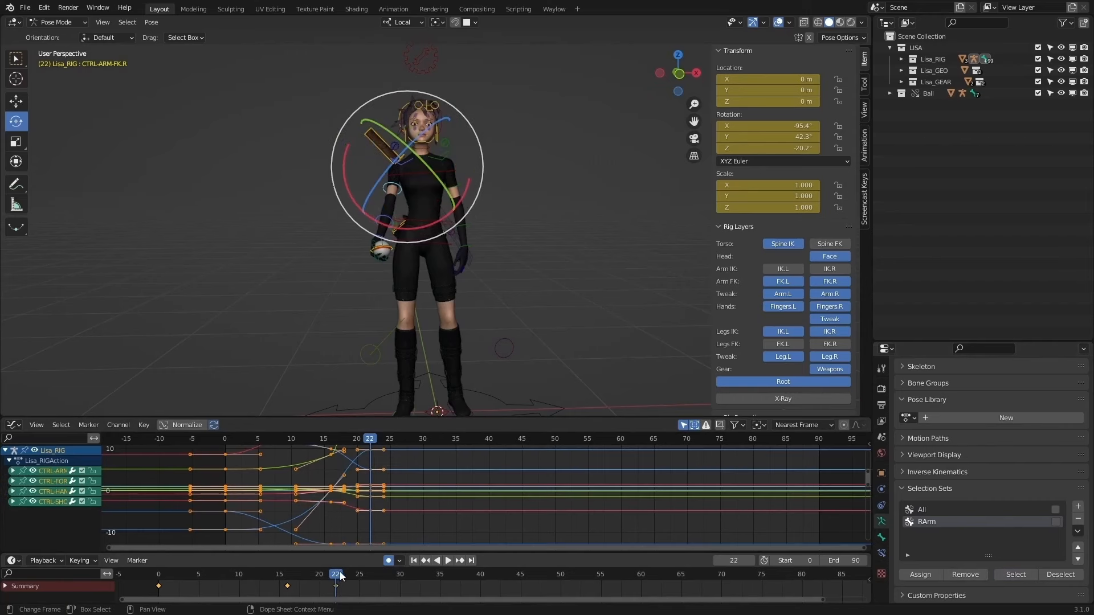
mouse_move(340, 576)
left_mouse_down()
mouse_move(388, 579)
mouse_move(337, 580)
left_mouse_up()
key("g")
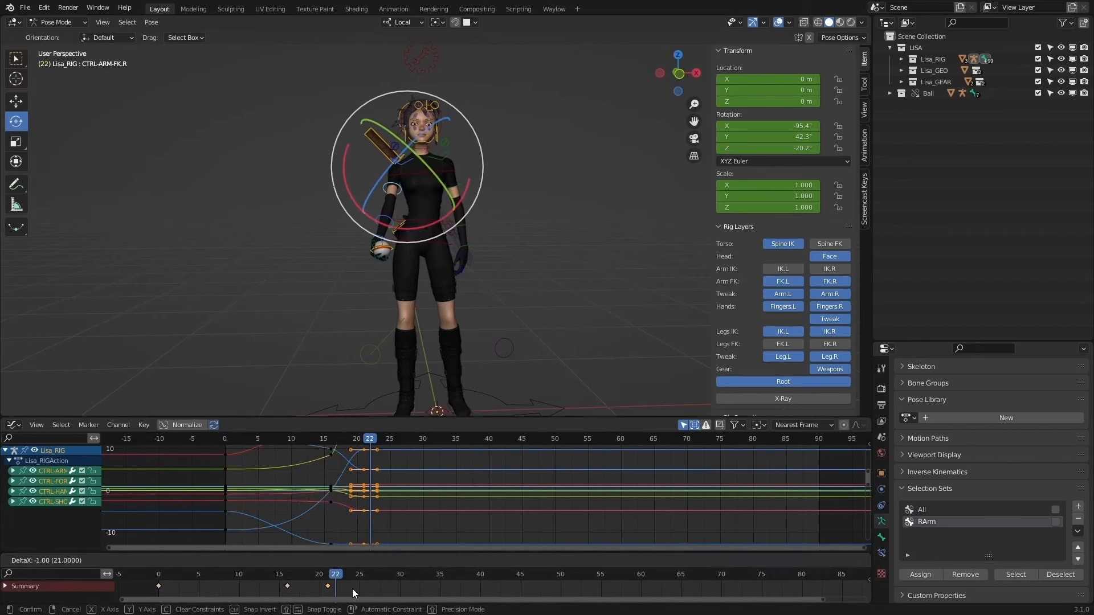
left_click(352, 589)
Step: Keyframe all RArm selection set controls with their current pose at frame 26
left_click_drag(335, 577, 368, 578)
left_click(589, 309)
left_click(1015, 575)
key("i")
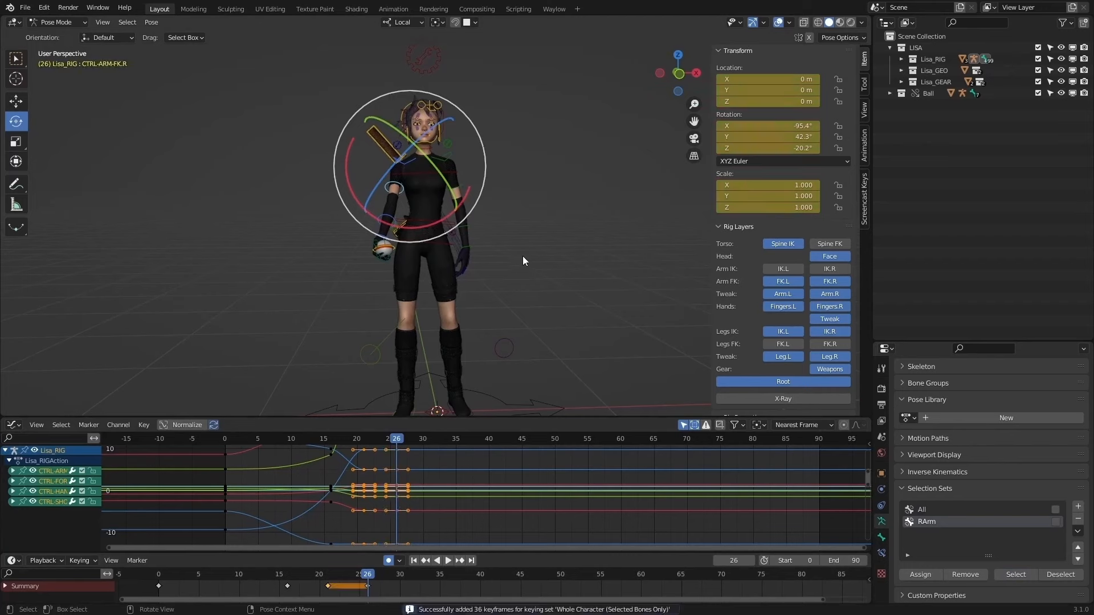
Step: Rotate the right forearm FK control at frame 26 to raise the ball hand up to shoulder height
middle_click_drag(415, 194, 505, 193)
left_click(475, 236)
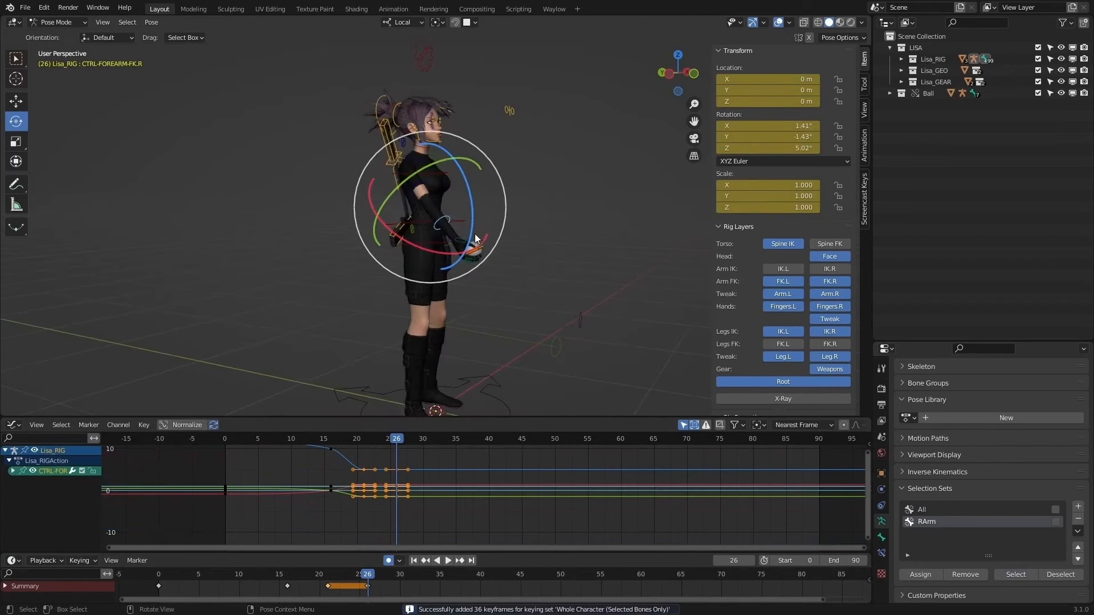
left_click_drag(470, 220, 467, 171)
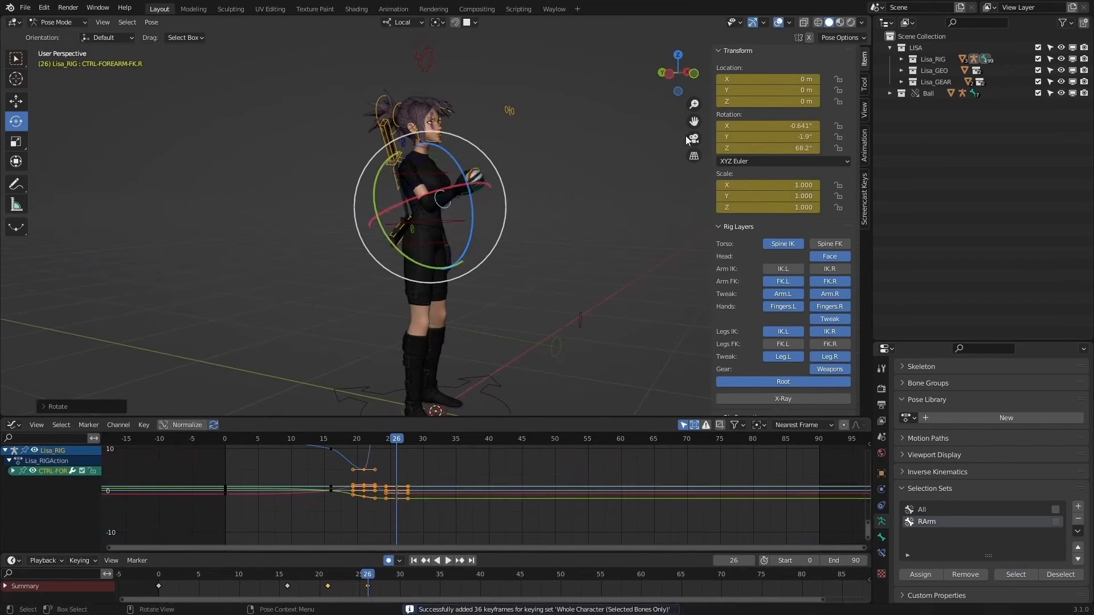
key("ctrl+z")
middle_click_drag(532, 194, 354, 226)
left_click_drag(353, 225, 361, 99)
Step: Rotate the right hand FK control at frame 26 to about X 18.8°, Y 47.6°, Z -12°
left_click(378, 176)
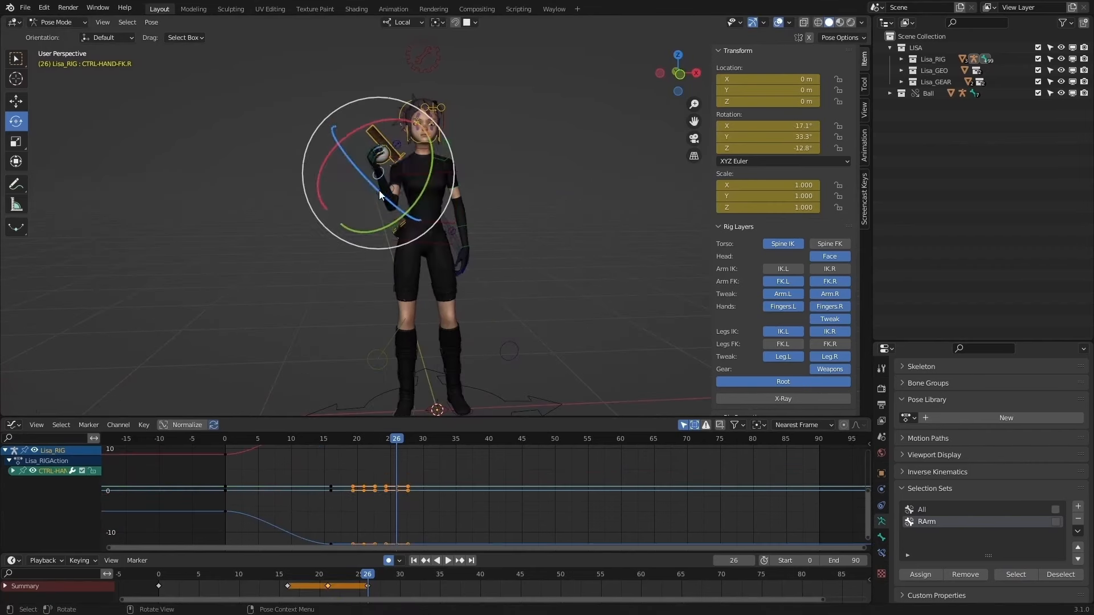
key("r")
key("r")
left_click(370, 171)
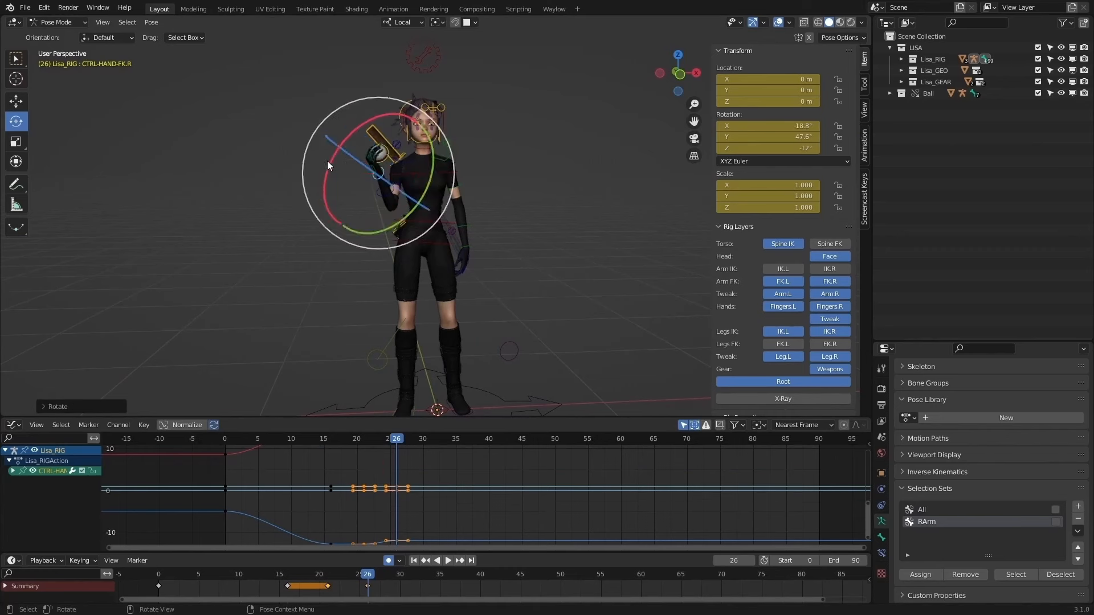
Step: Adjust the right hand FK control's rotation at frame 21 and check the hand pose against frames 16 and 26
key("Down")
key("Down")
key("Up")
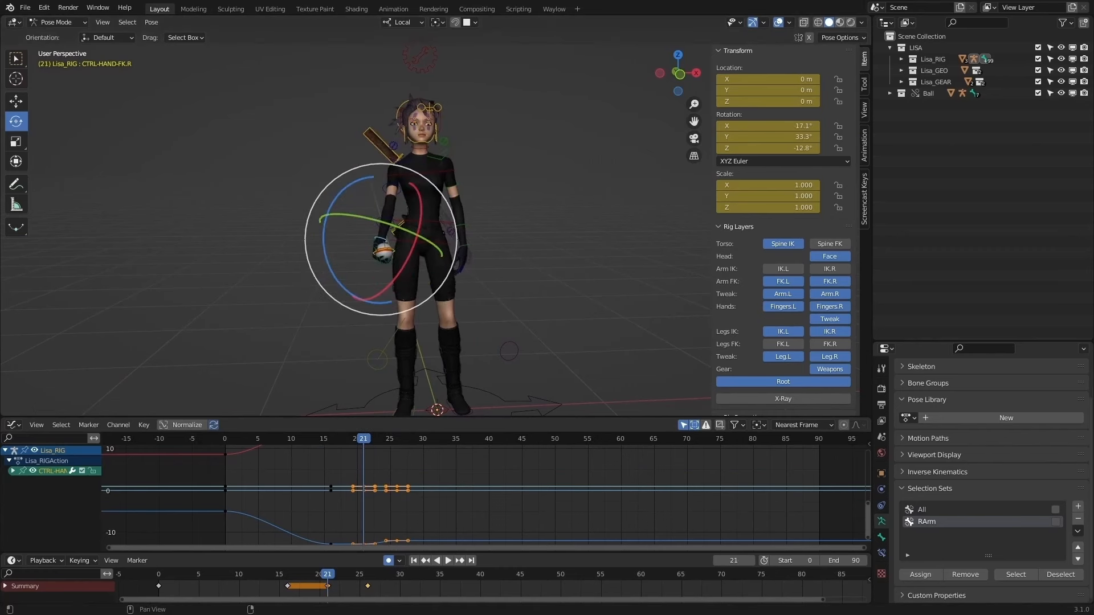
key("r")
key("r")
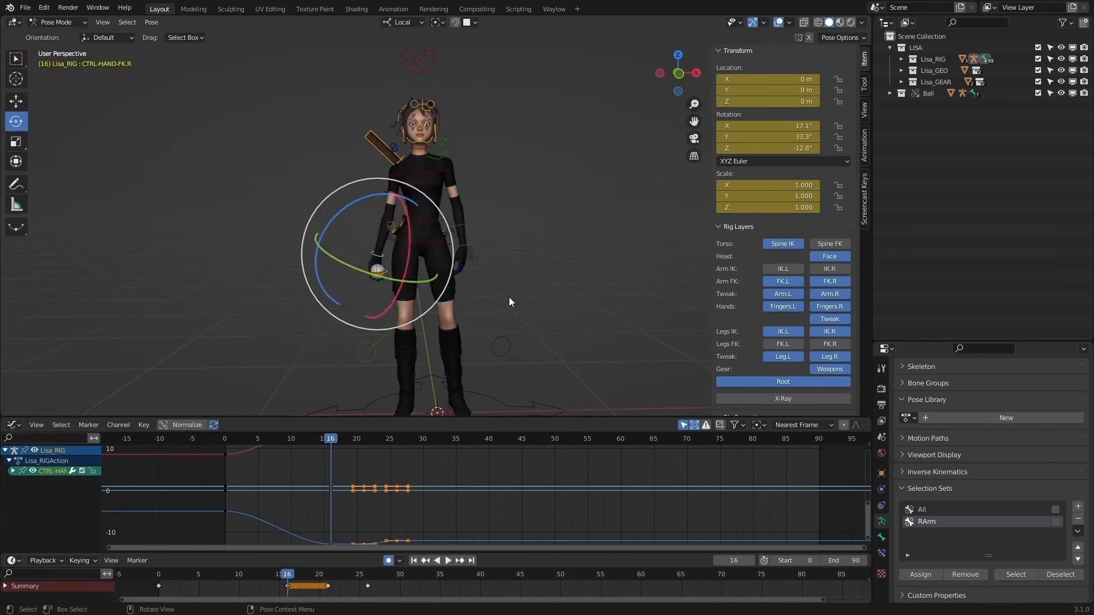
left_click(375, 257)
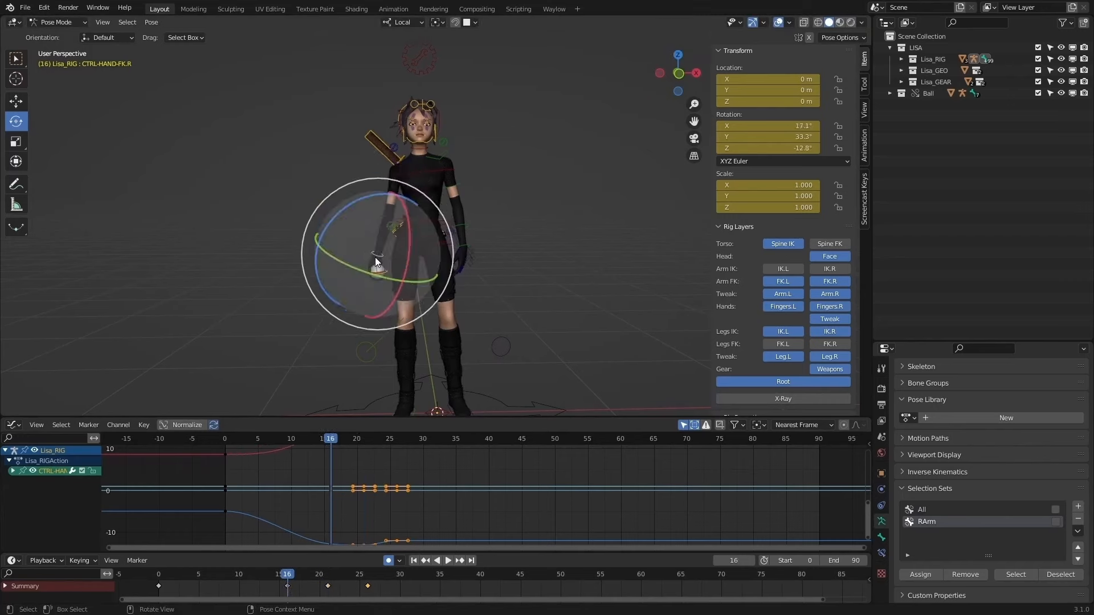
middle_click_drag(374, 264, 504, 255)
key("Down")
key("Up")
key("Up")
middle_click_drag(491, 200, 451, 191)
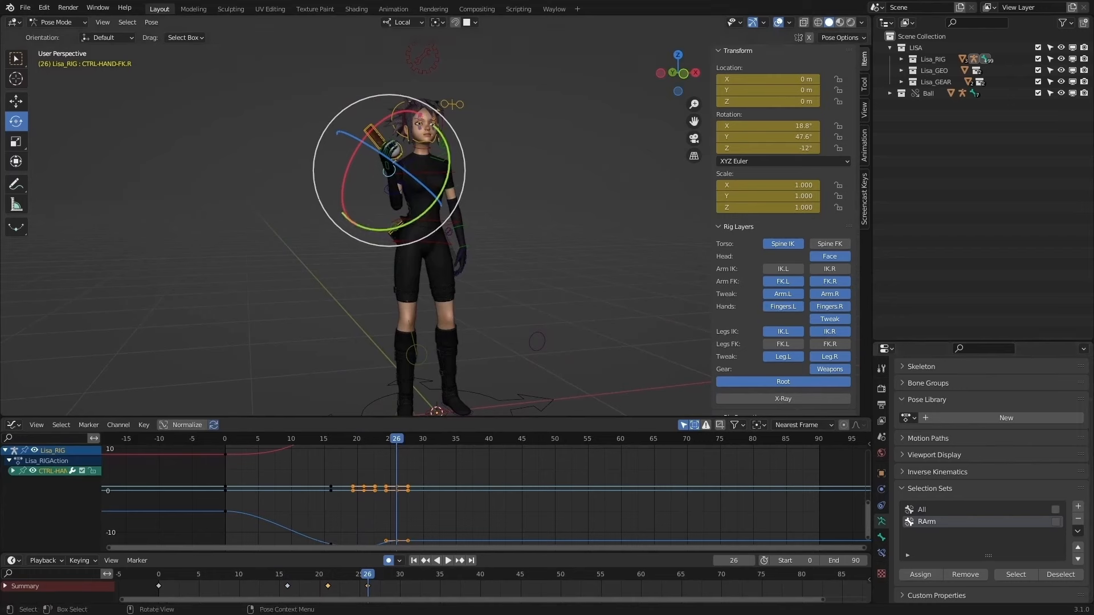
Step: Rotate the right upper arm FK control at frame 26 to about X -79.6°, Y 41.5°, Z 3.16° and check frame 21 from the side
left_click(389, 191)
middle_click_drag(415, 189, 400, 185)
left_click_drag(423, 132, 437, 134)
middle_click_drag(436, 134, 507, 196)
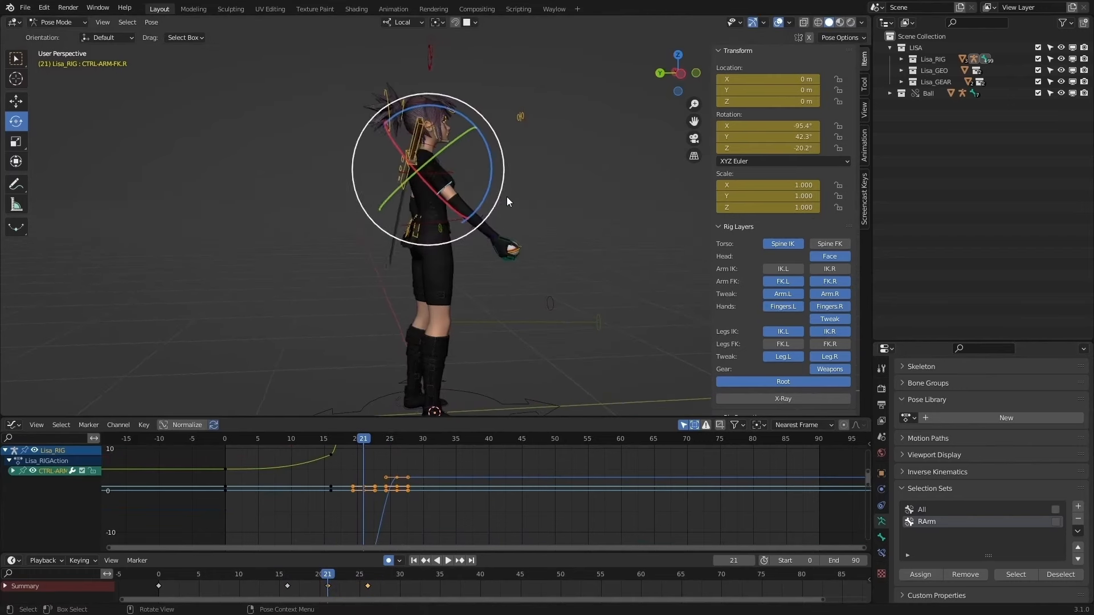
Step: Rotate the right shoulder control at frame 26 to X 2.51° and Z 17°
left_click(449, 169)
middle_click_drag(476, 191, 470, 192)
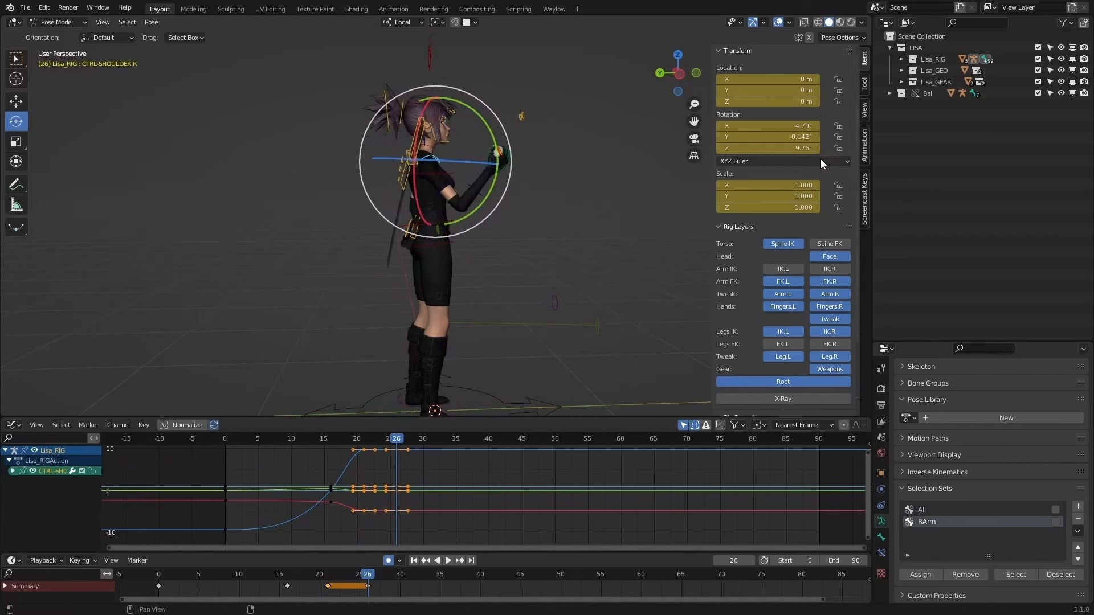
left_click_drag(774, 137, 753, 137)
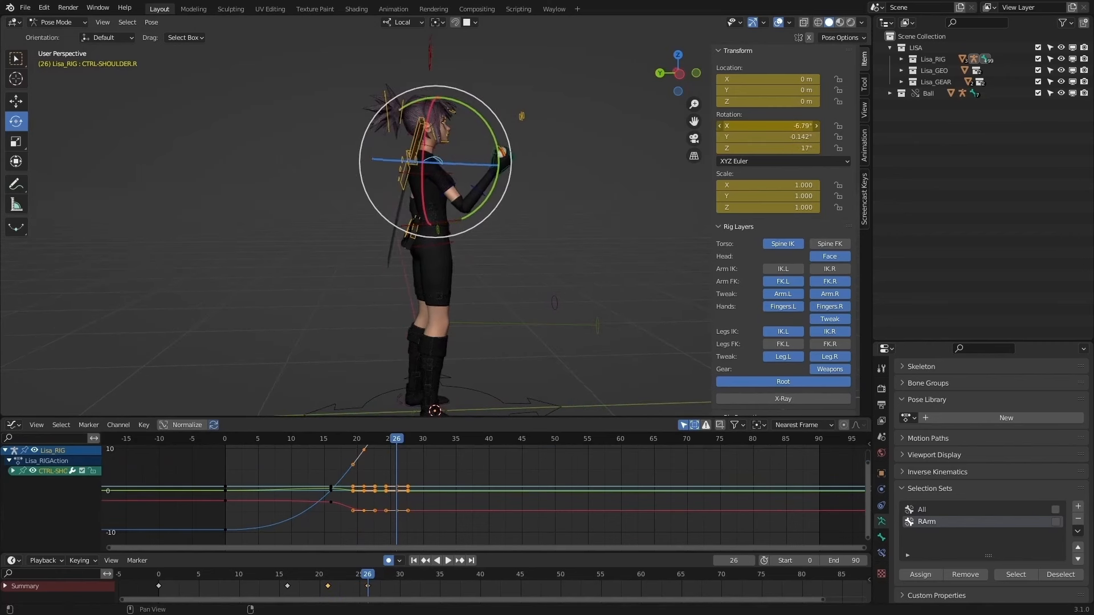
left_click_drag(781, 126, 782, 126)
middle_click_drag(672, 143, 410, 183)
Step: Fine-tune the right upper arm FK rotation at frame 26 to about X -79.1°, Y 41.4°, Z 3.92° and play the animation from frame 0
left_click(404, 182)
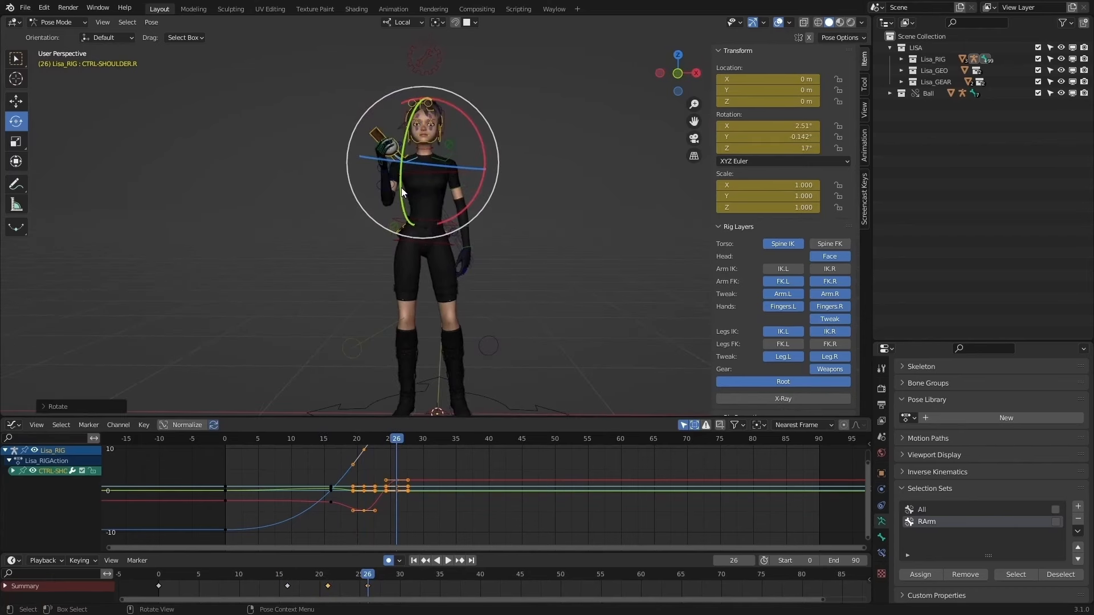
left_click(395, 172)
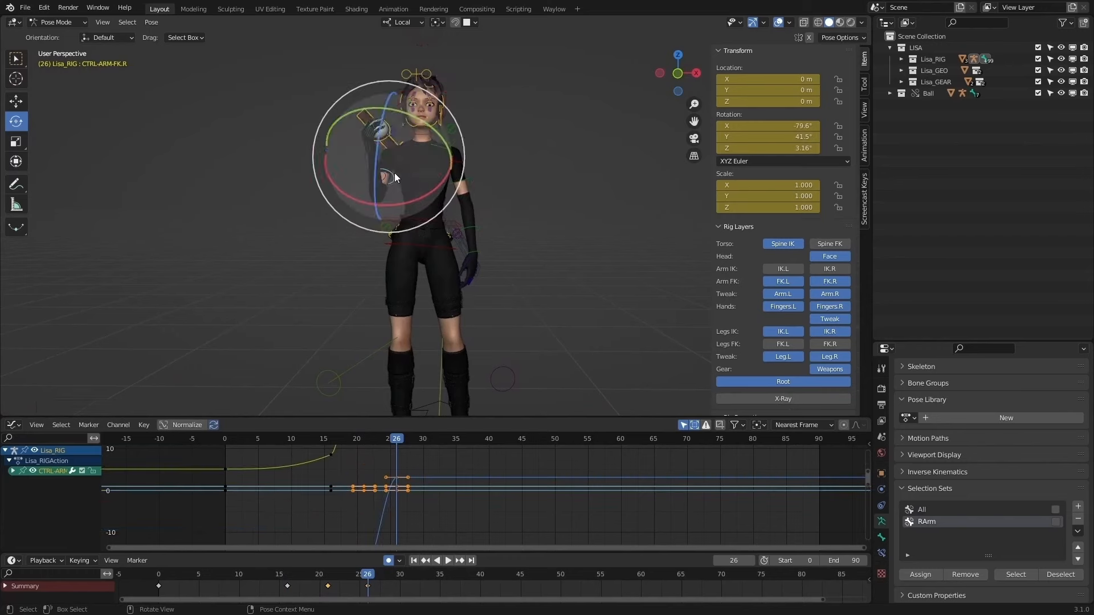
key("shift+Left")
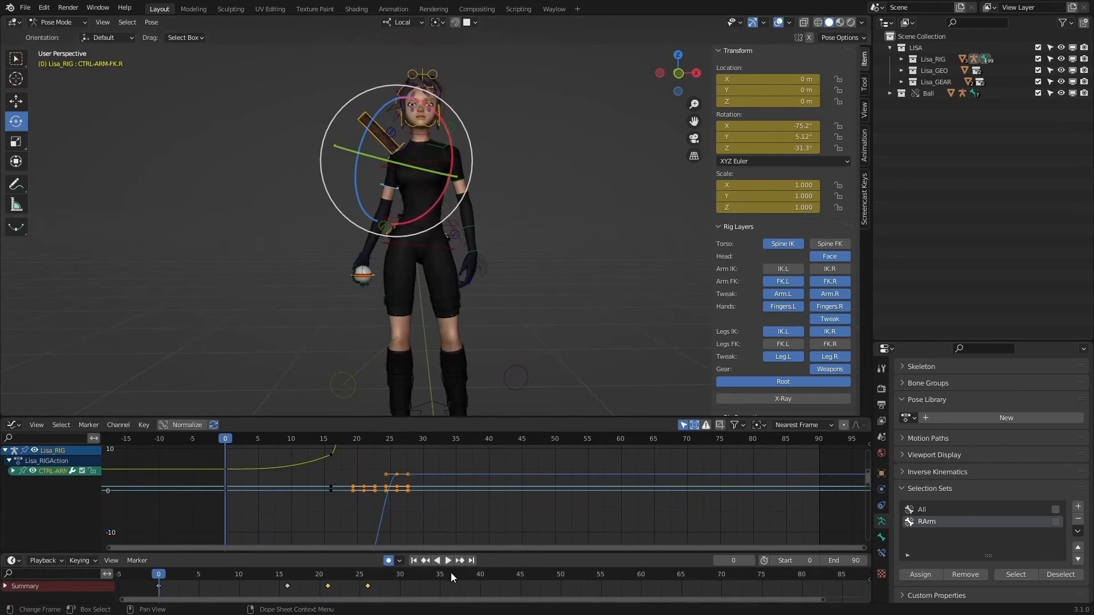
left_click(448, 561)
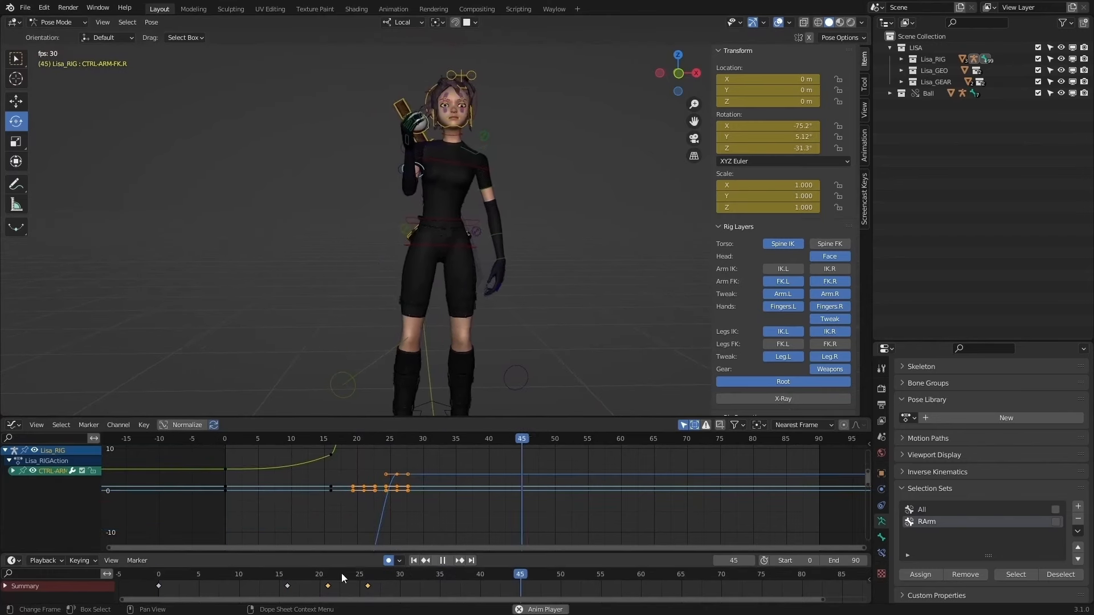
Step: Replay and scrub the arm lift around frames 15 to 23 from the side, checking the arm's swing
left_click(281, 572)
middle_click_drag(319, 356, 470, 359)
left_click(281, 573)
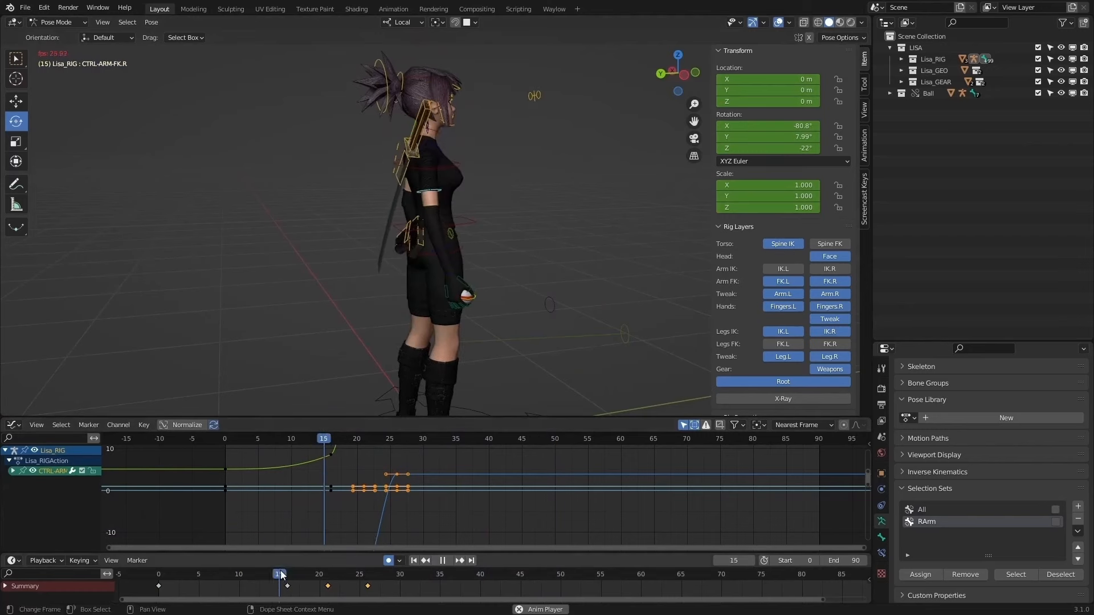
left_click(294, 572)
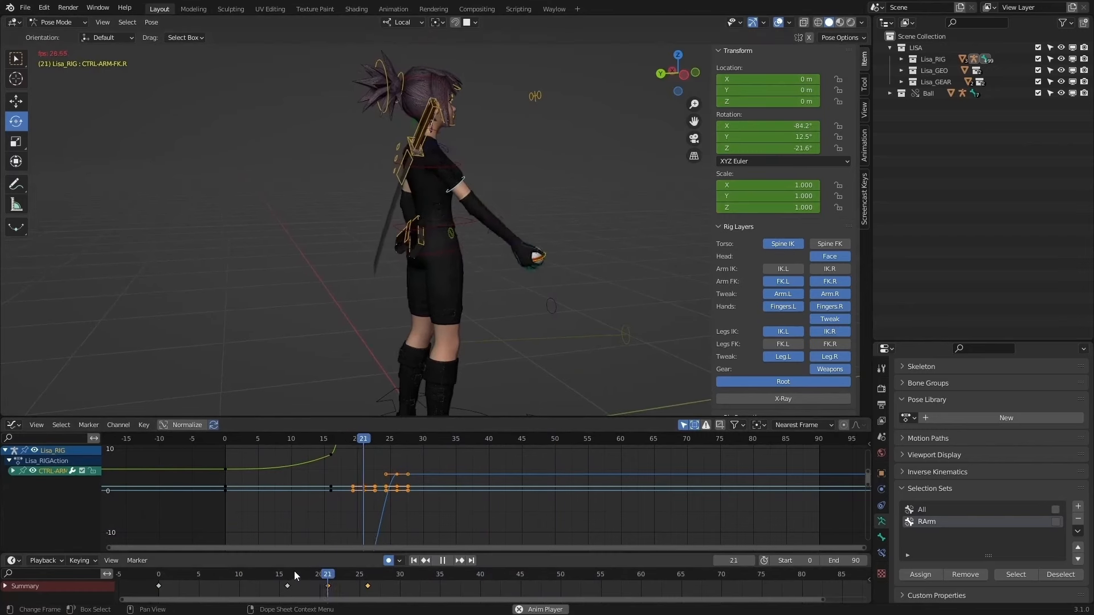
left_click(276, 574)
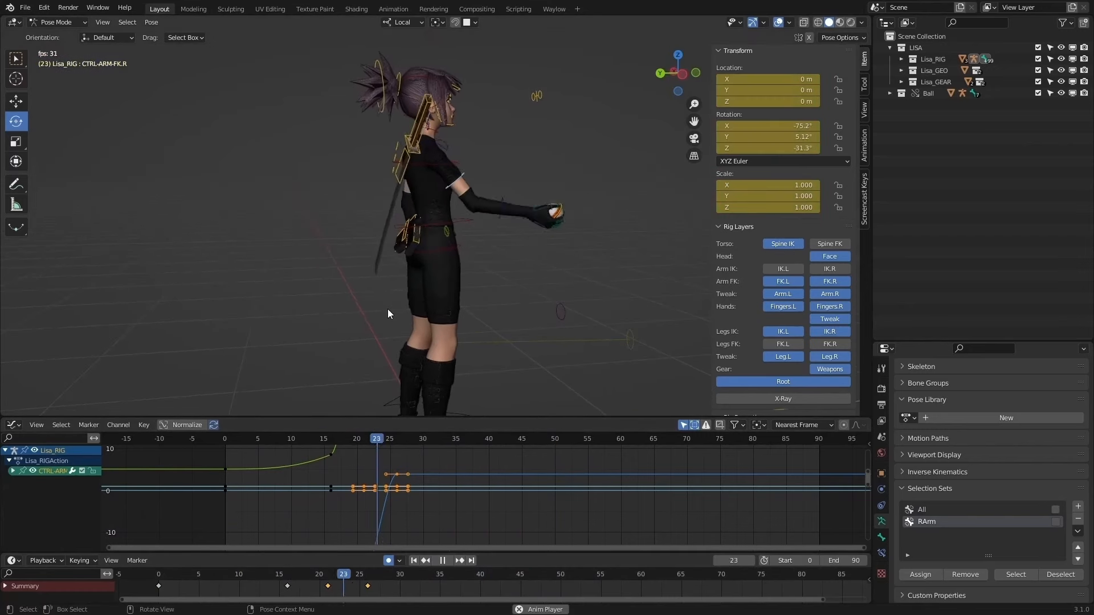
left_click_drag(269, 573, 337, 581)
key("space")
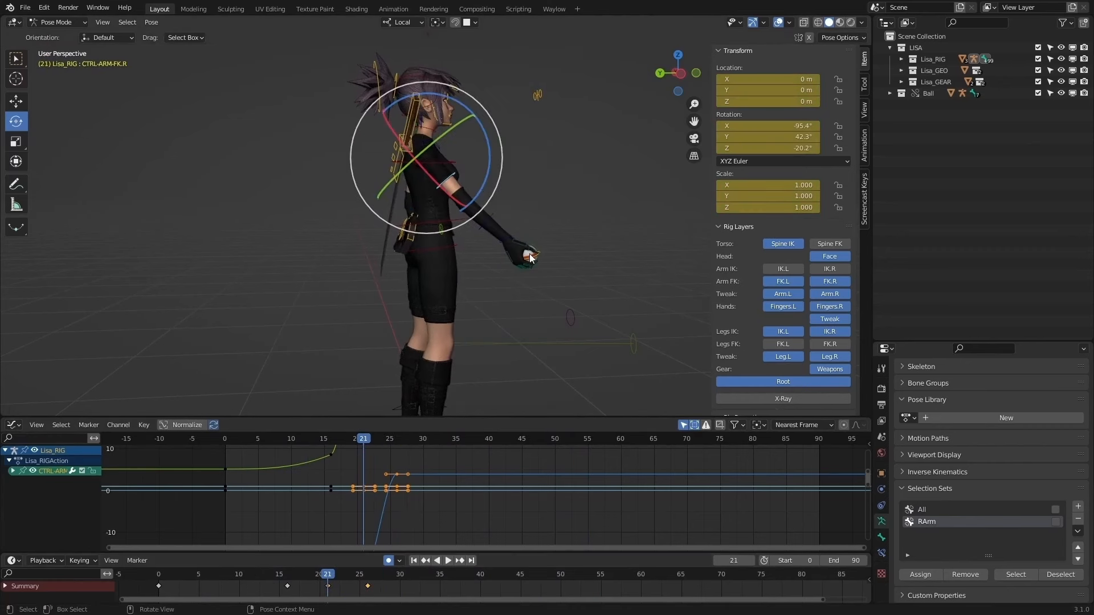
Step: Compare the right arm poses keyframe by keyframe between frames 0 and 26 from the side
key("Down")
key("Down")
key("Down")
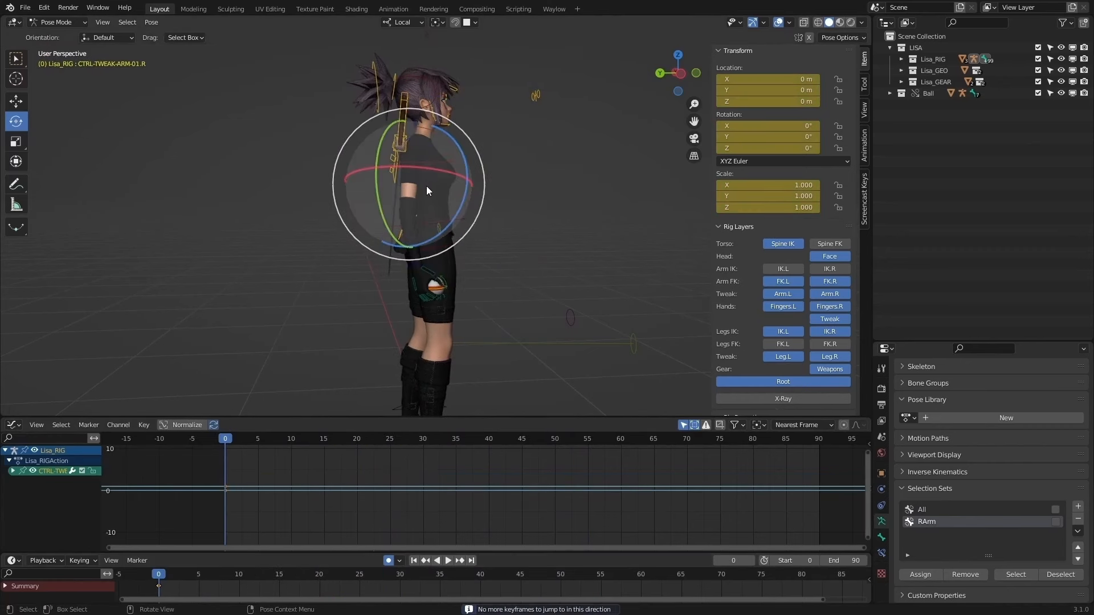
key("Up")
key("Up")
key("Up")
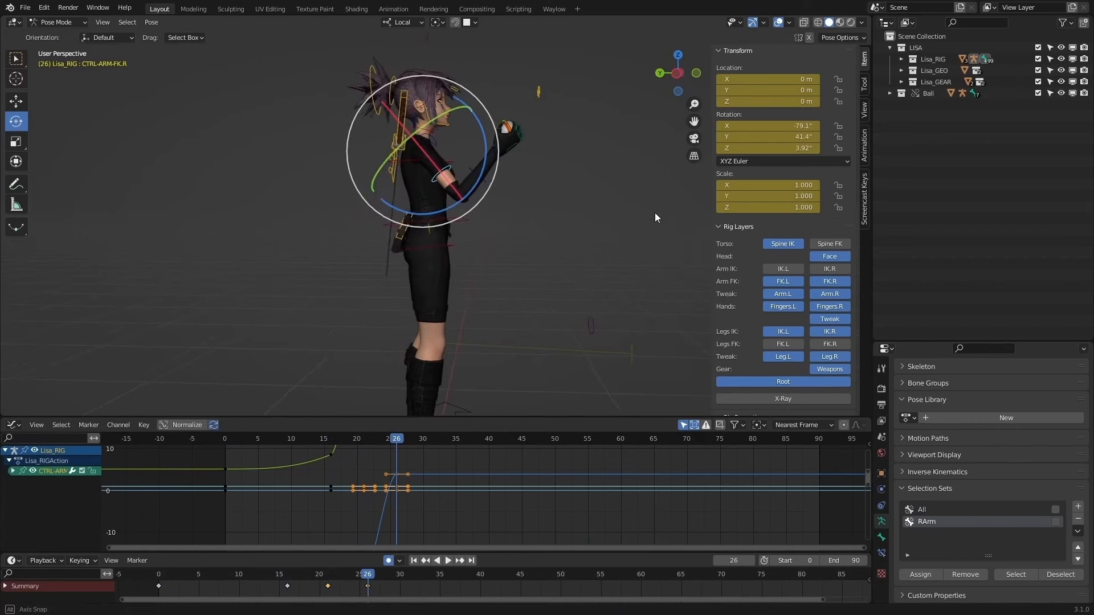
key("Down")
key("Up")
Step: Raise the right upper arm FK control at frame 26 to about X -75.8°, Y 60.8°, Z 7.77° and compare the neighbouring keyframes
left_click_drag(466, 214, 494, 203)
key("Down")
key("Down")
key("Up")
key("Up")
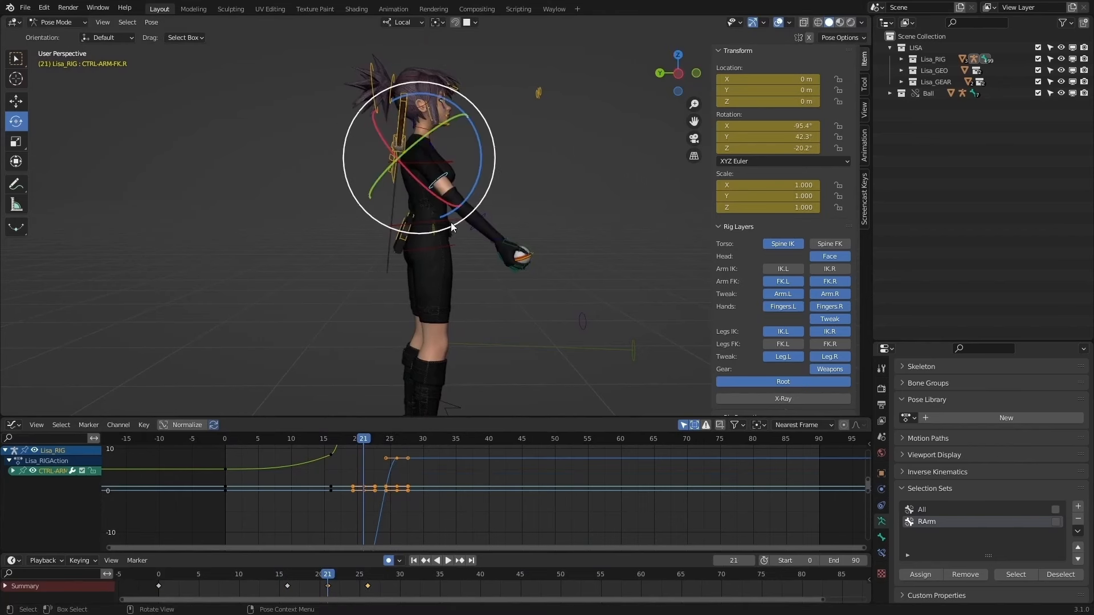
Step: Lower the right upper arm FK control at frame 21 to about X -91.6°, Y 33.5°, Z -18.4° and compare it with the adjacent keyframes
key("Down")
key("Down")
key("Up")
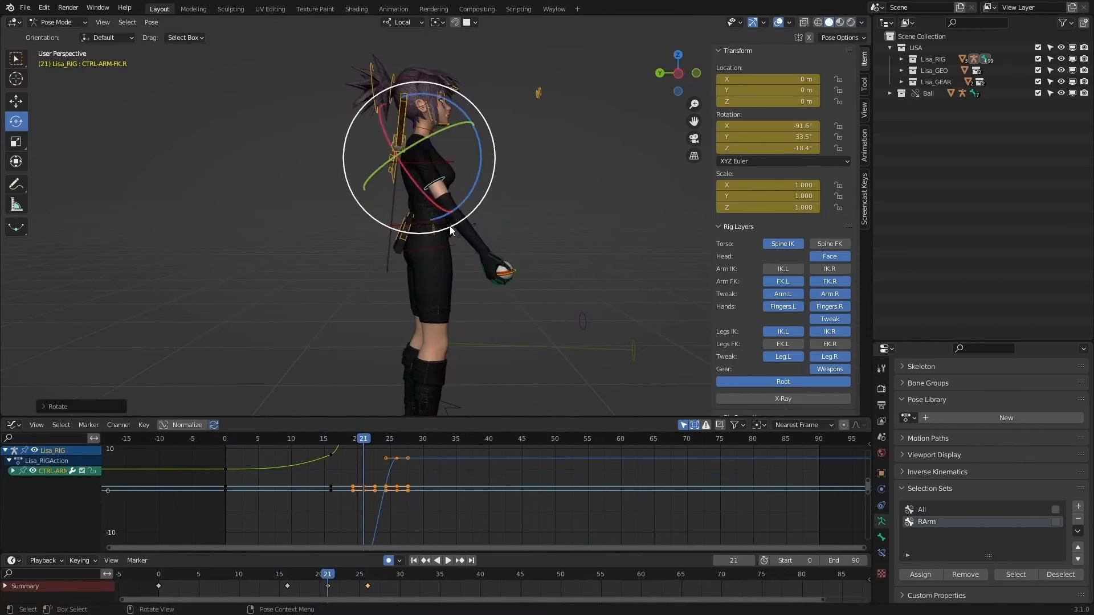
key("Down")
key("Up")
key("Up")
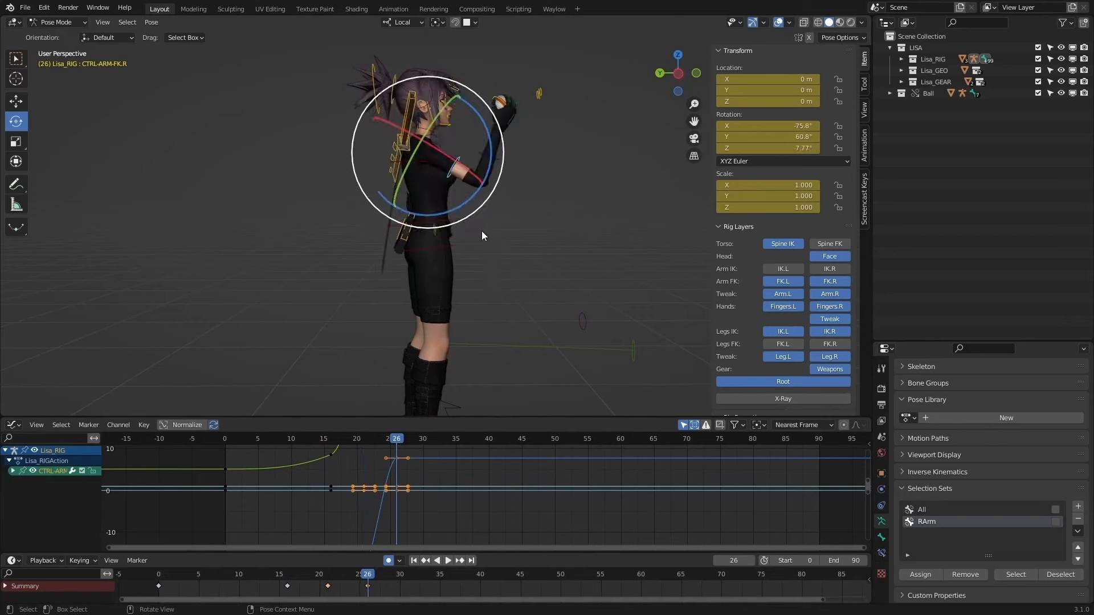
Step: Play the animation from frame 0 and review the ball-lifting motion from the side and front
key("shift+Left")
left_click(449, 561)
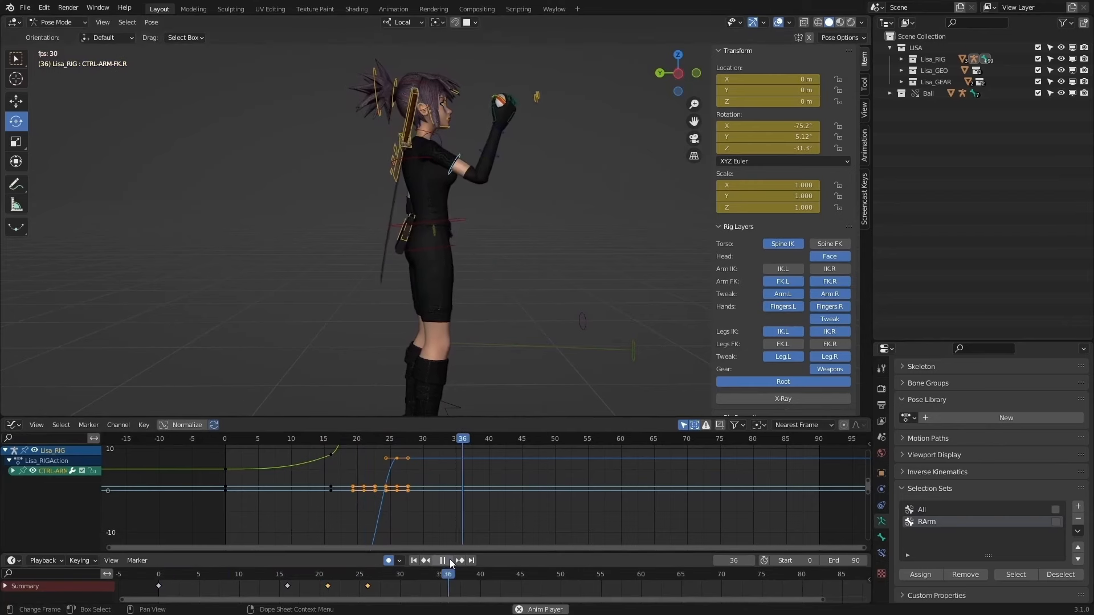
key("KP_1")
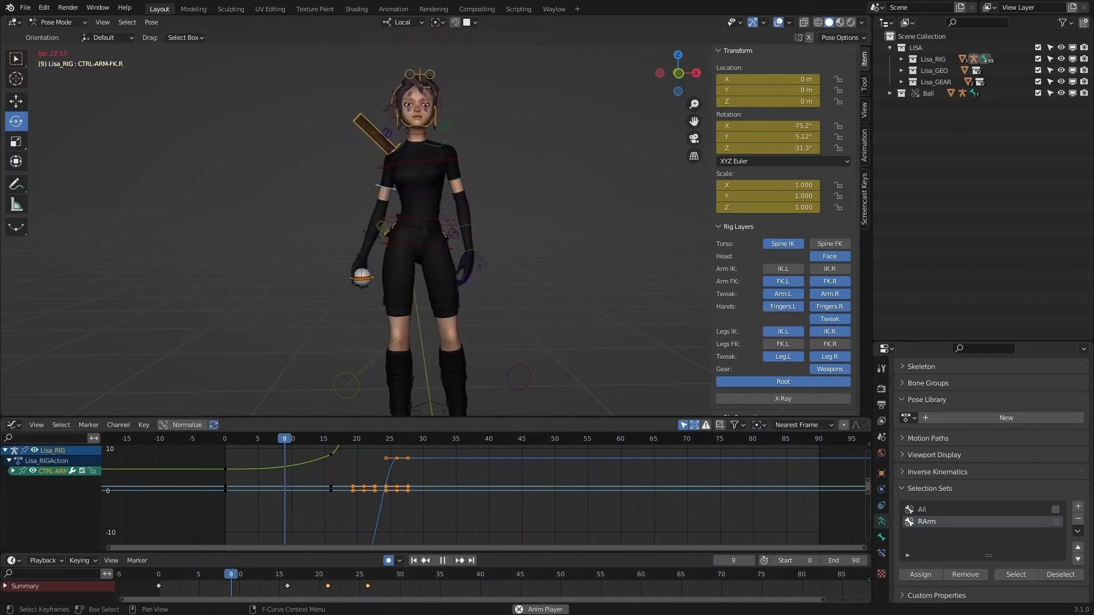
key("space")
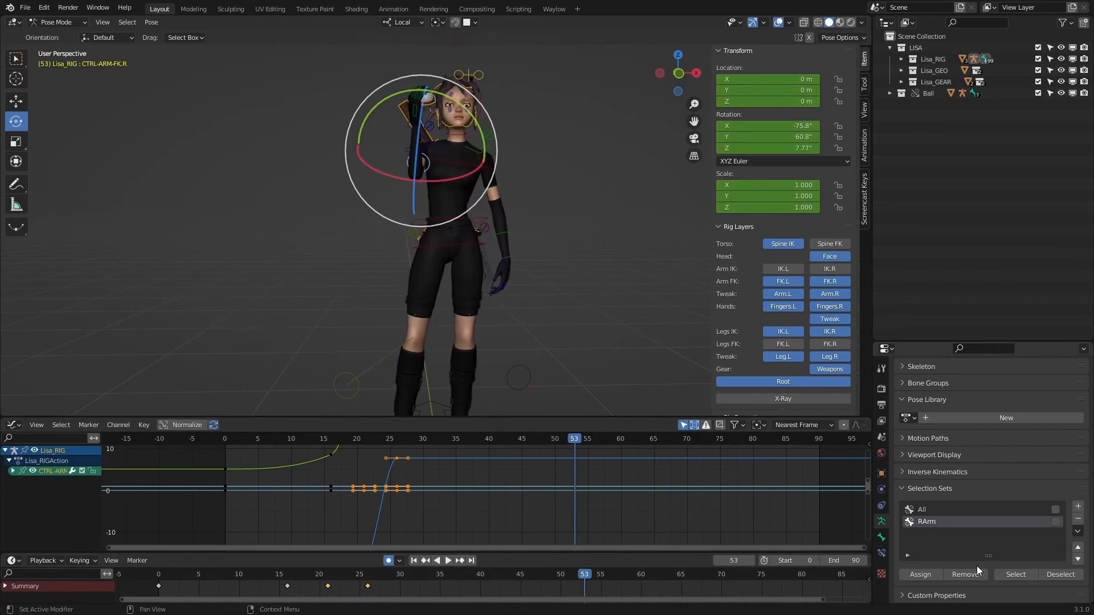
Step: Keyframe all RArm selection set controls with their current pose at frame 32
left_click(1016, 574)
left_click_drag(465, 583, 419, 580)
key("i")
middle_click_drag(526, 310, 601, 271)
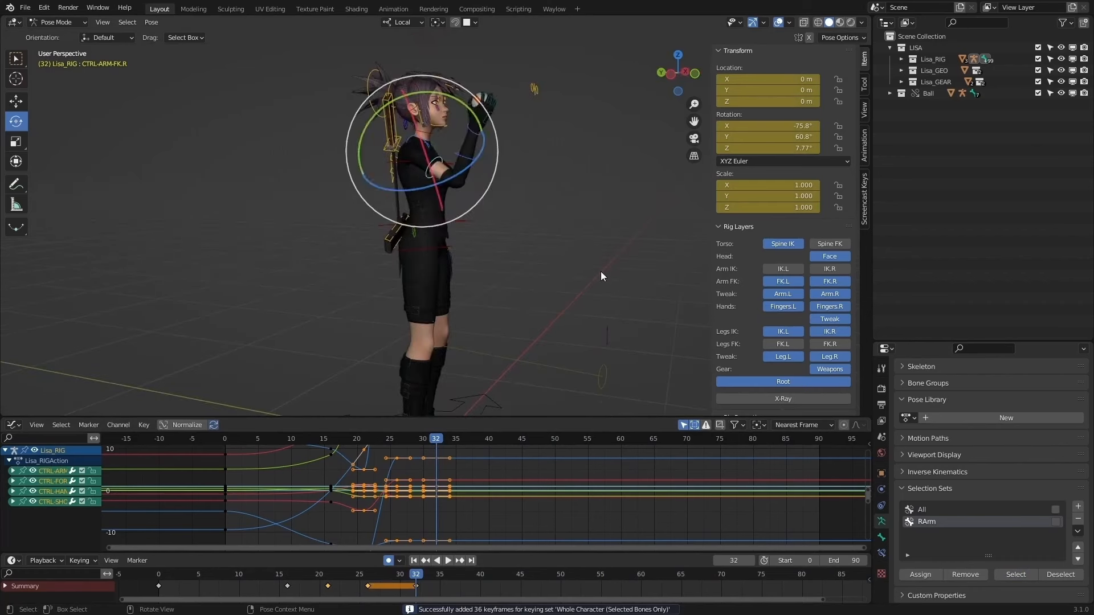
left_click(601, 272)
Step: Bend the right forearm FK control at frame 32 to about Z 114° and compare the pose with the preceding keyframes
left_click(481, 170)
left_click_drag(508, 162, 538, 176)
left_click(522, 173)
left_click(493, 168)
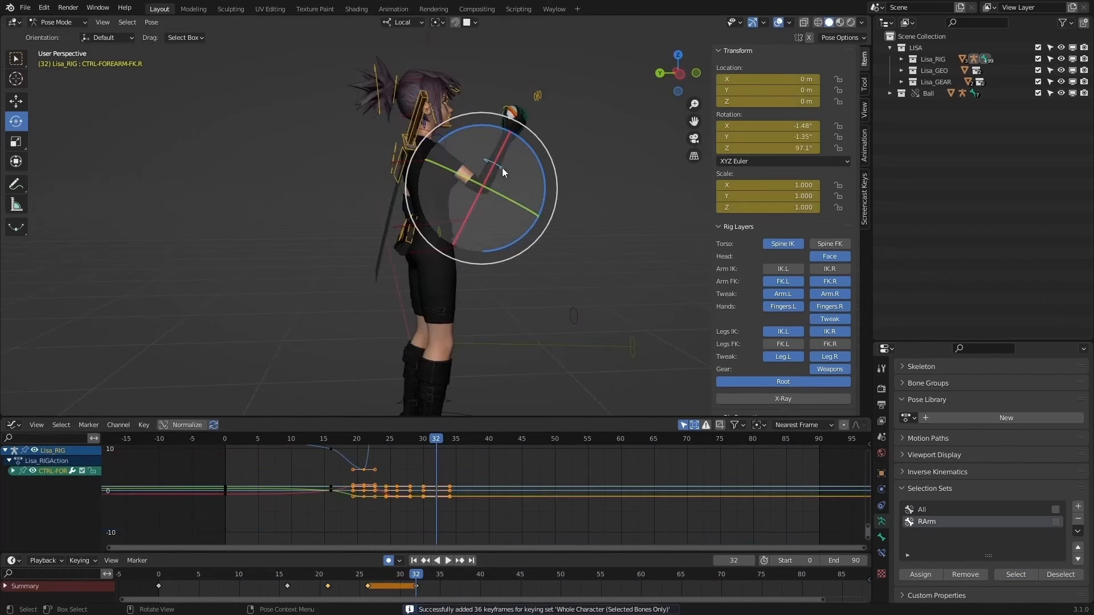
key("r")
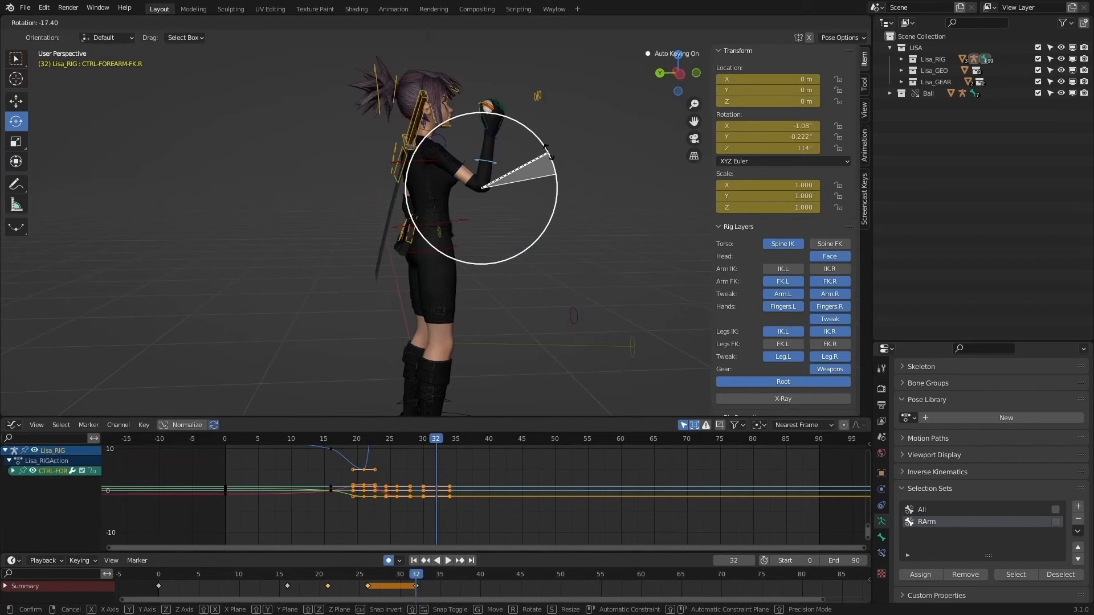
left_click(548, 154)
key("Down")
key("Down")
key("Up")
key("Up")
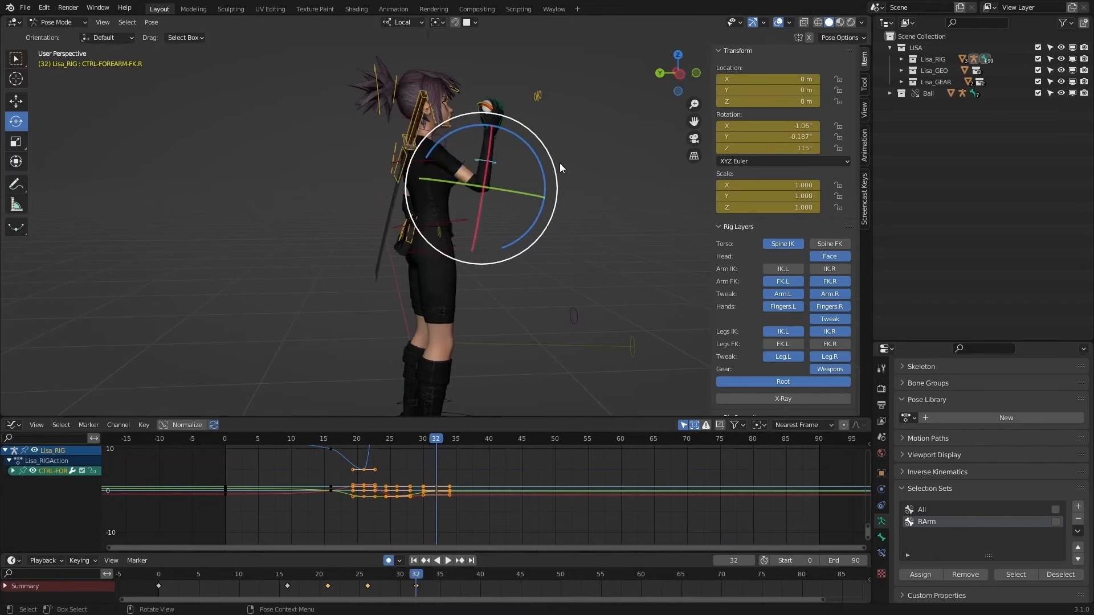
key("Down")
left_click(538, 146)
Step: Lower the right upper arm FK control at frame 32 to about X -80.2°, Y 47.6°, Z 2.95°
left_click(467, 160)
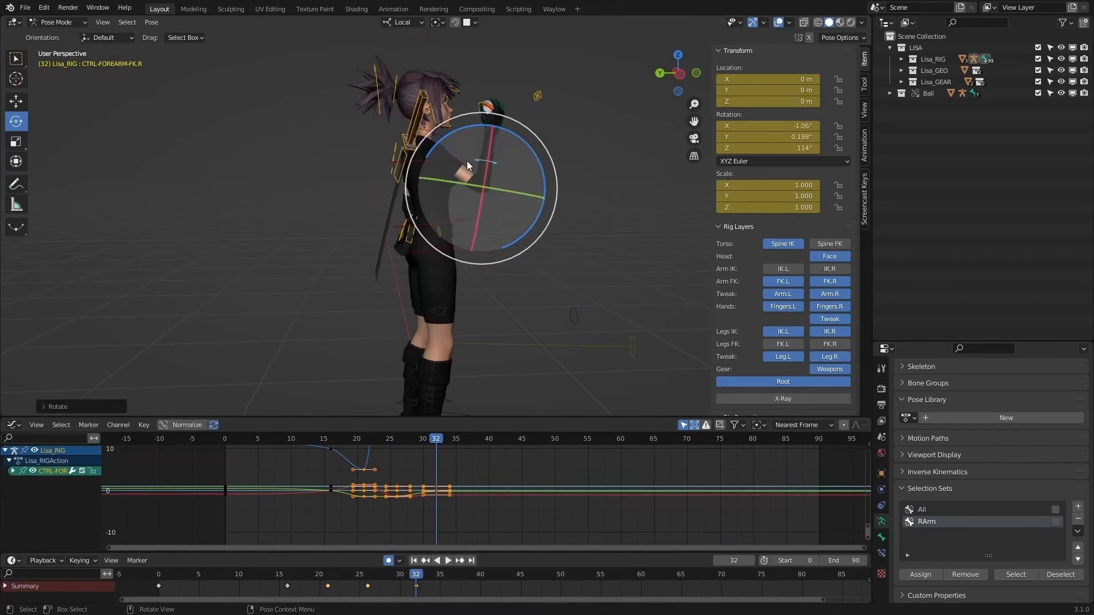
left_click(503, 156)
key("Up")
left_click_drag(504, 165, 495, 131)
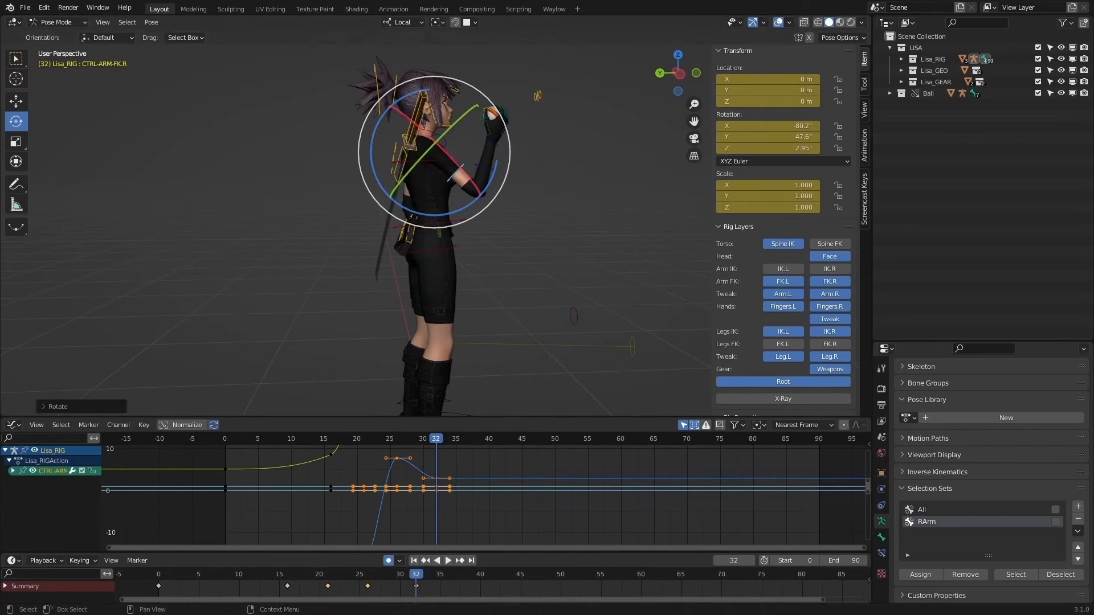
middle_click_drag(473, 223, 444, 186)
middle_click_drag(570, 219, 446, 142)
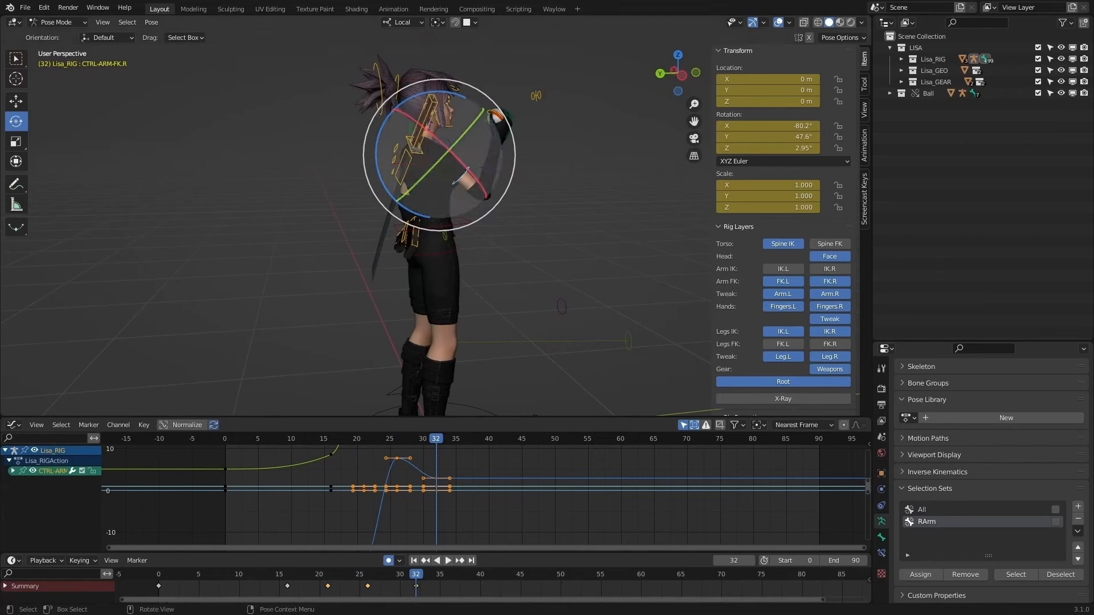
Step: Set the right shoulder control's rotation at frame 32 to X 3.81° and Z 13°, and increase its X rotation at frame 26
left_click(423, 148)
left_click(442, 143)
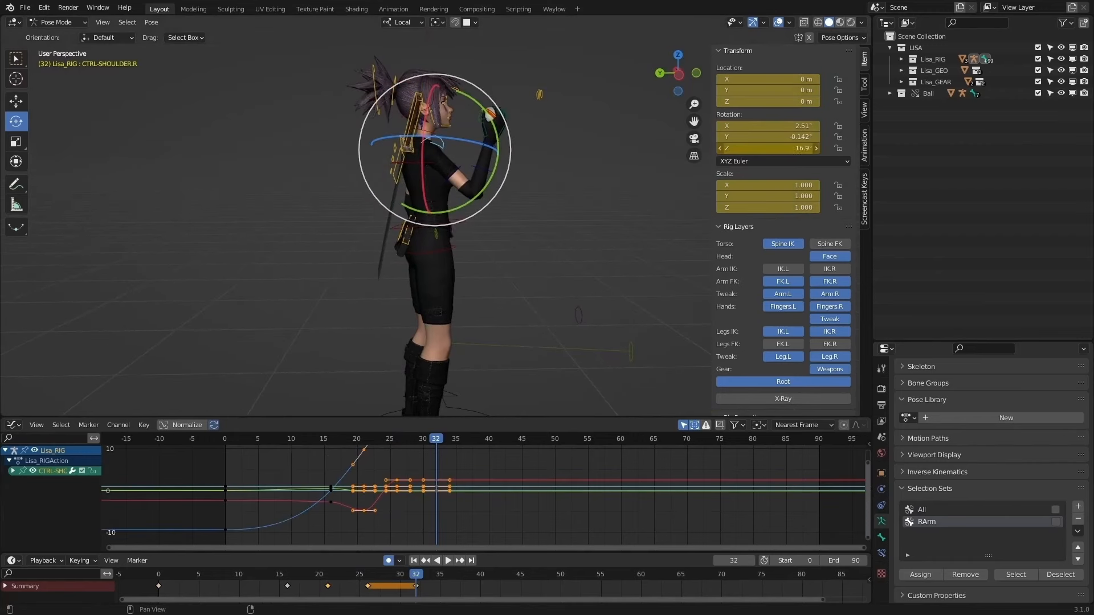
left_click_drag(769, 148, 775, 148)
key("Down")
mouse_move(480, 160)
middle_mouse_down()
mouse_move(493, 166)
mouse_move(486, 157)
middle_mouse_up()
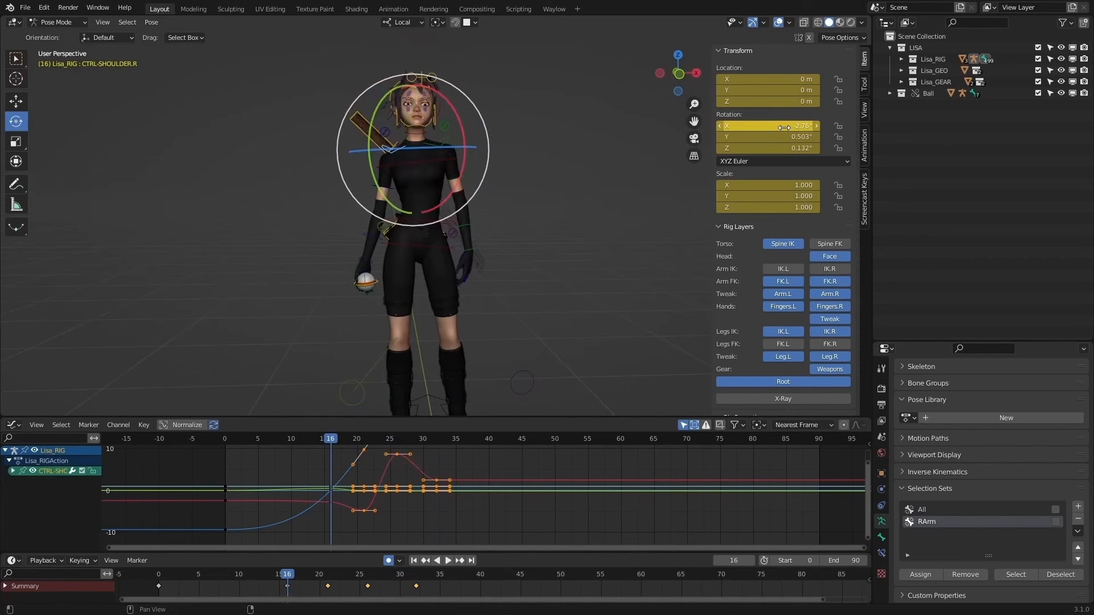
left_click_drag(377, 576, 415, 549)
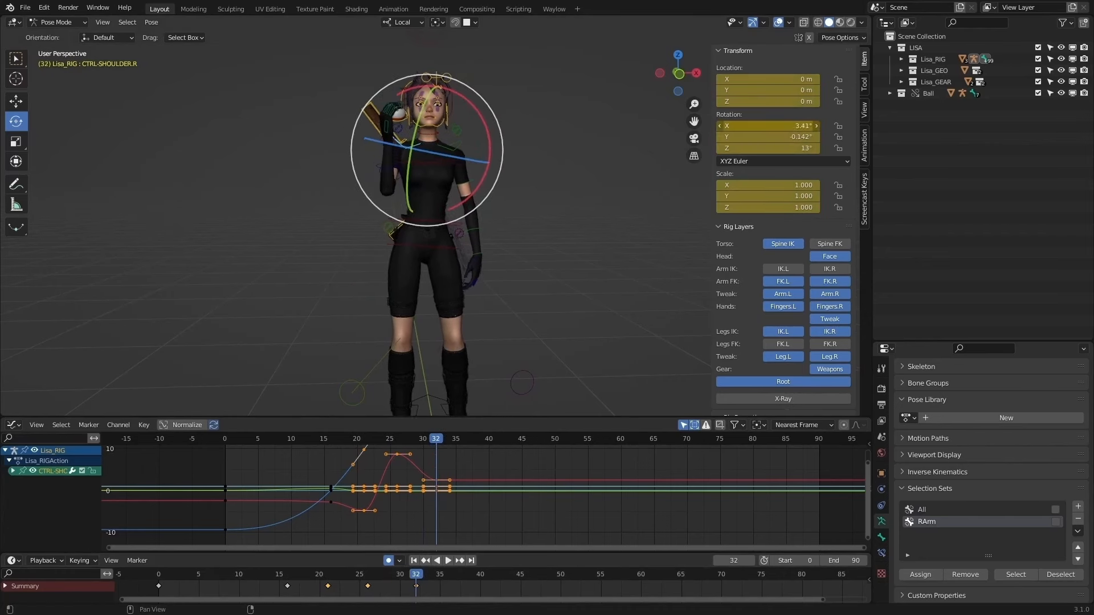
left_click_drag(769, 125, 770, 126)
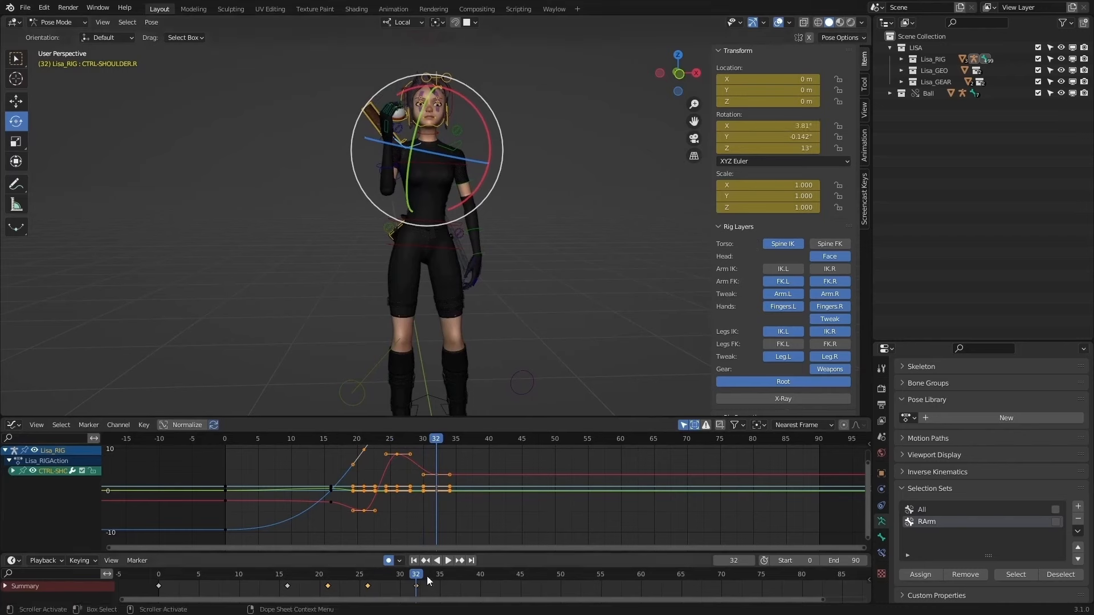
Step: Replay the animation from the start and review the arm settling motion from the front and side
left_click_drag(429, 580, 188, 550)
key("space")
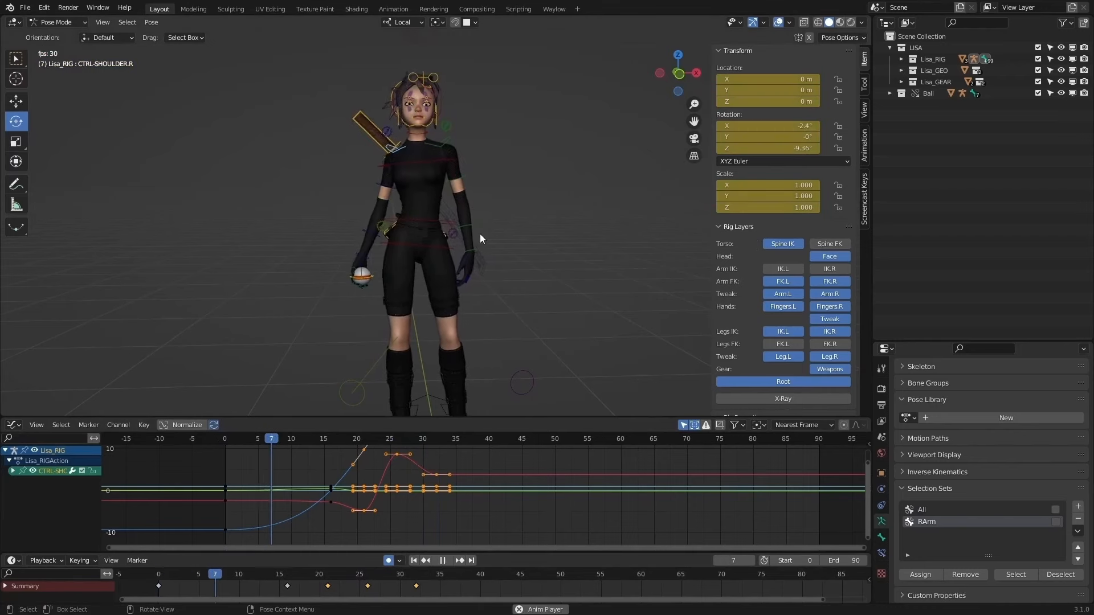
key("ctrl+KP_3")
left_click(226, 439)
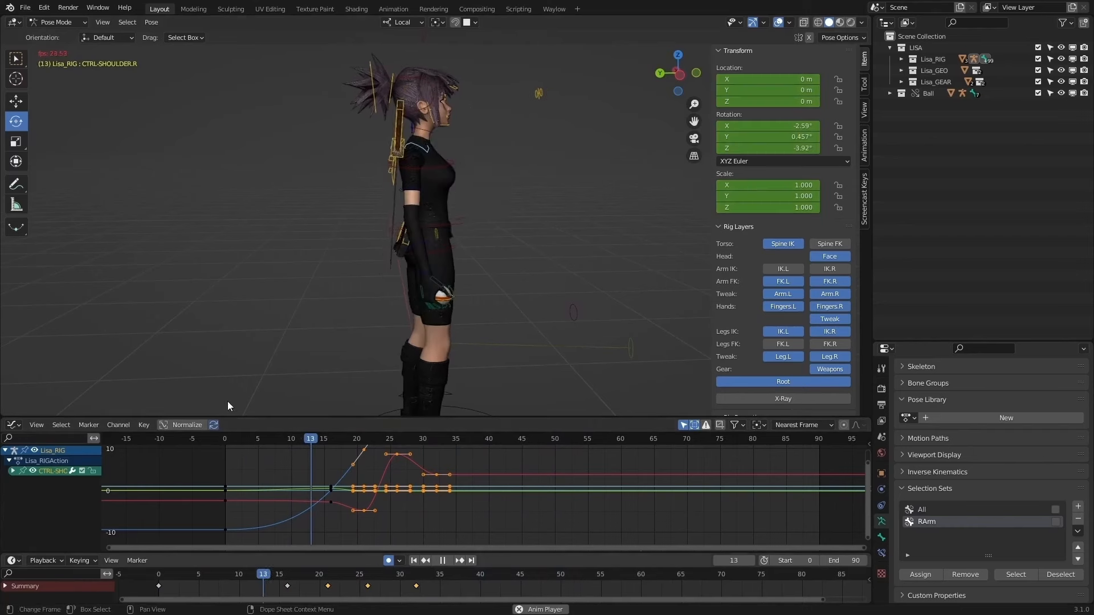
middle_click_drag(414, 307, 420, 308)
key("space")
key("Down")
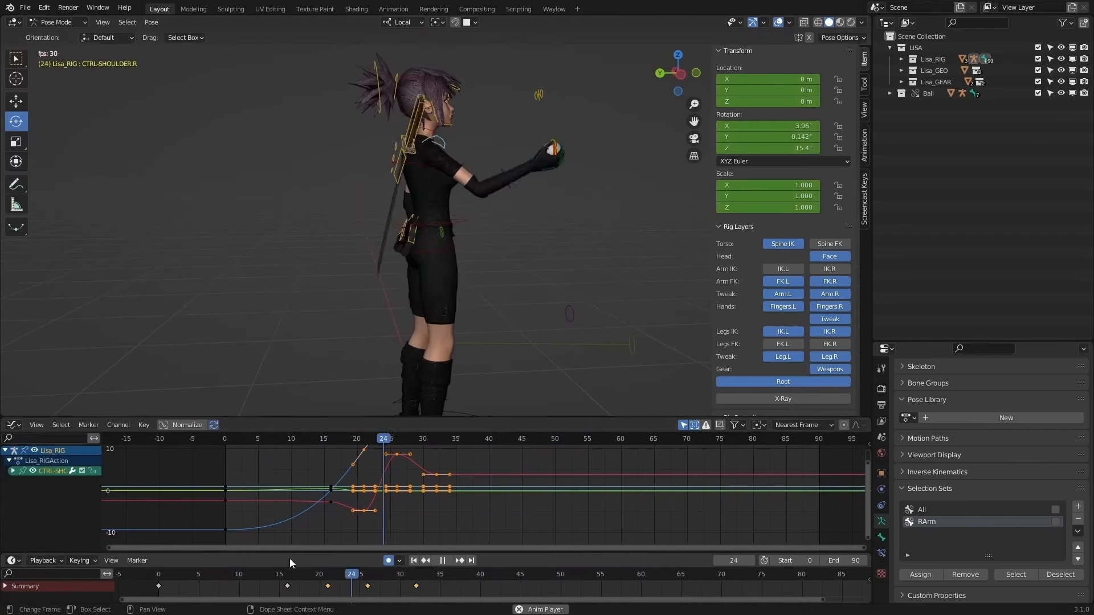
Step: Rotate the right upper arm FK control slightly higher at frame 32 and compare it with frame 26
left_click(467, 171)
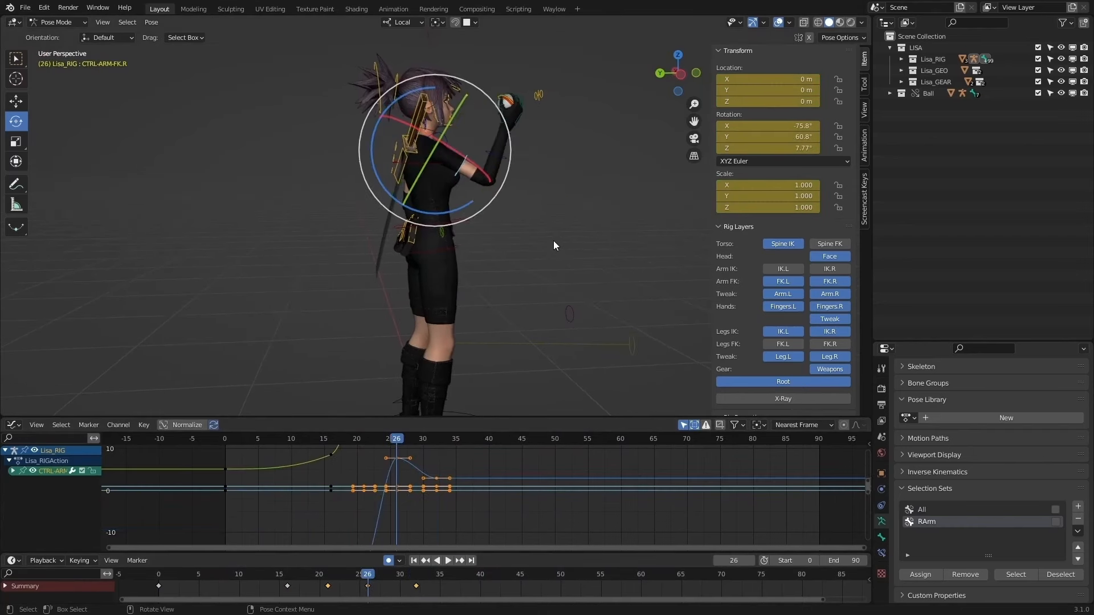
left_click_drag(483, 208, 497, 203)
key("Down")
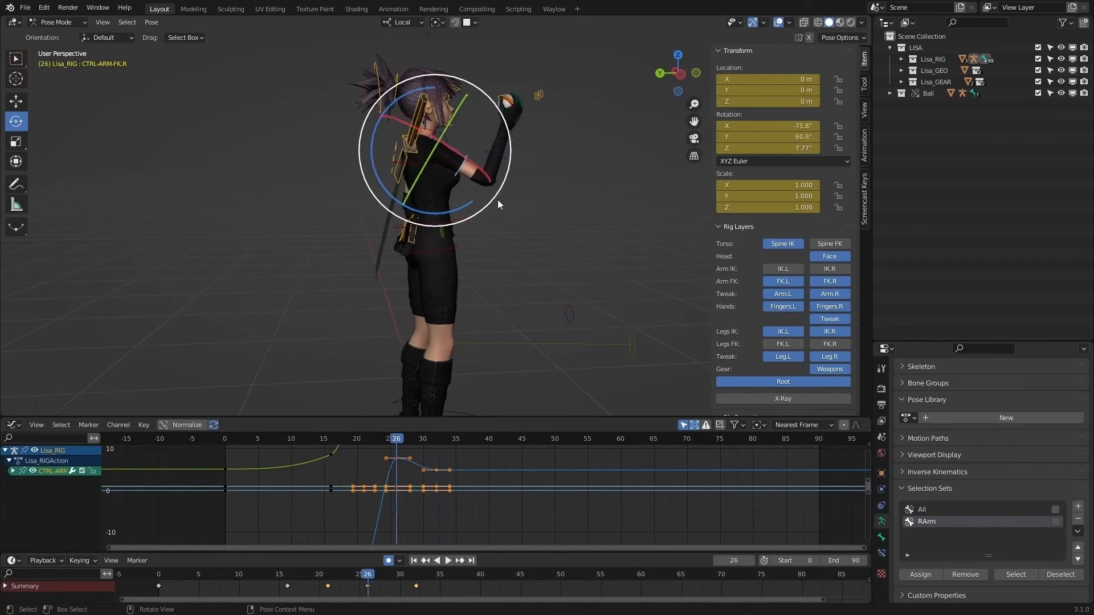
Step: Compare the raised arm poses, then replay the animation from the start in side and front views to check the arm lift
key("Up")
key("Down")
key("Down")
left_click_drag(363, 578, 435, 580)
key("shift+Left")
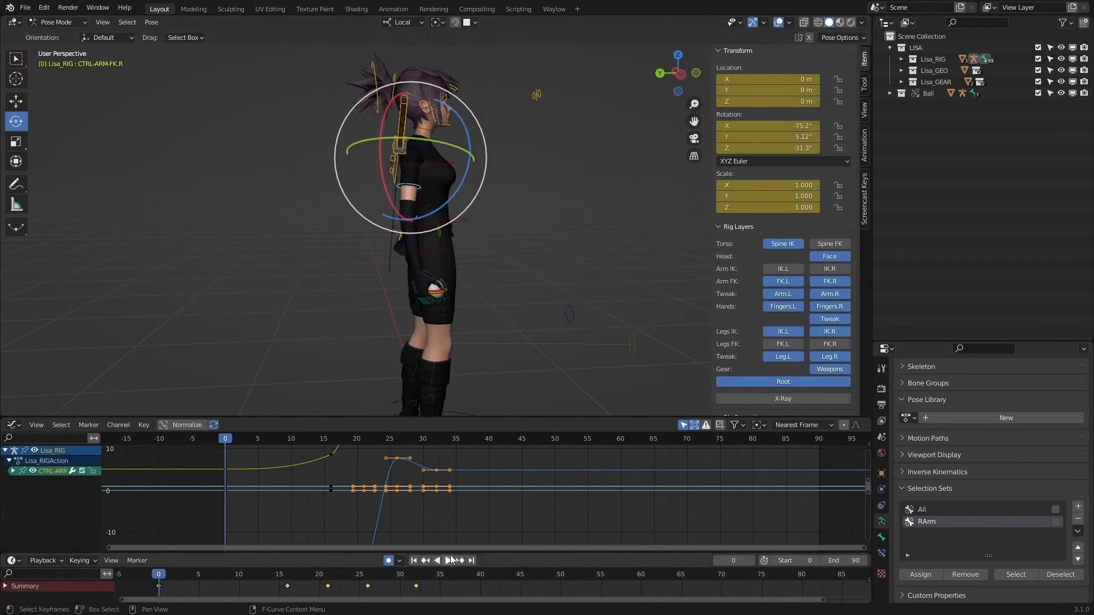
key("space")
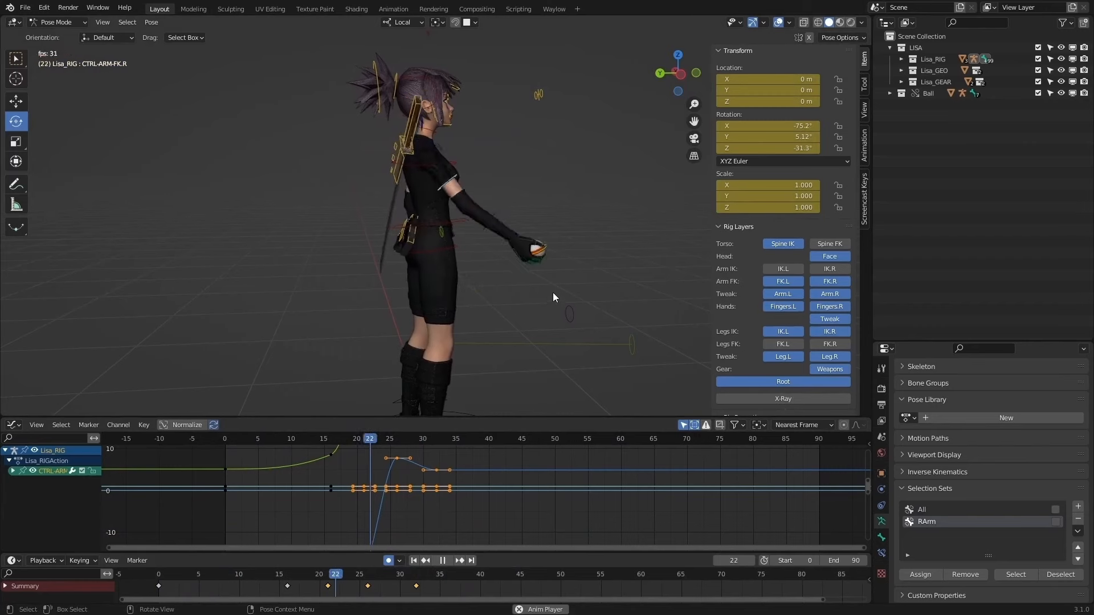
key("KP_1")
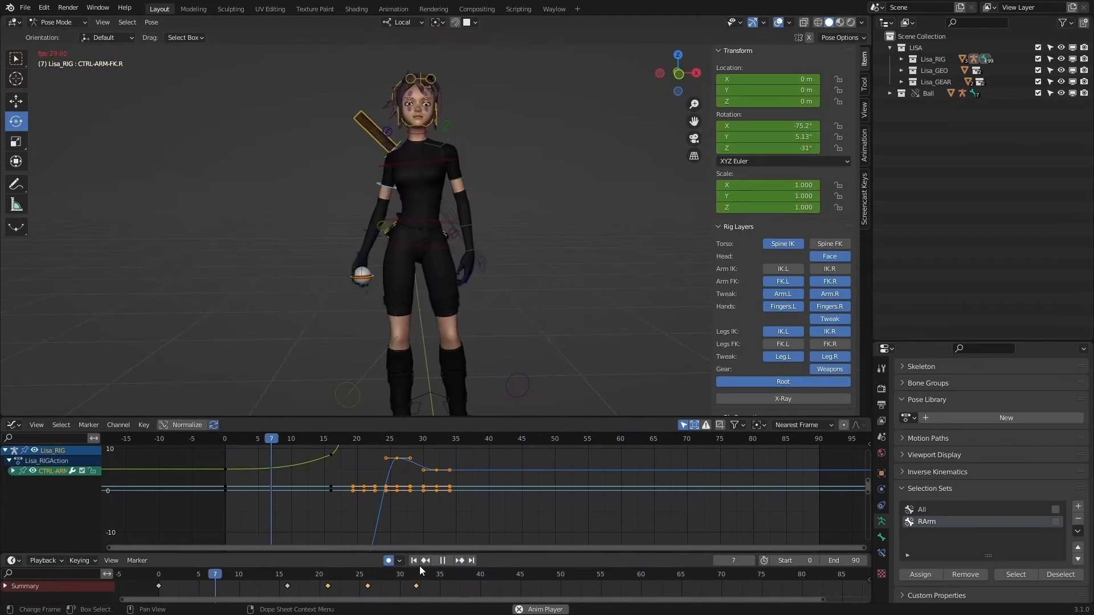
left_click(443, 561)
Step: Select the RArm controls and shift their keyframes from frame 16 onward four frames later, starting at frame 20
left_click(544, 302)
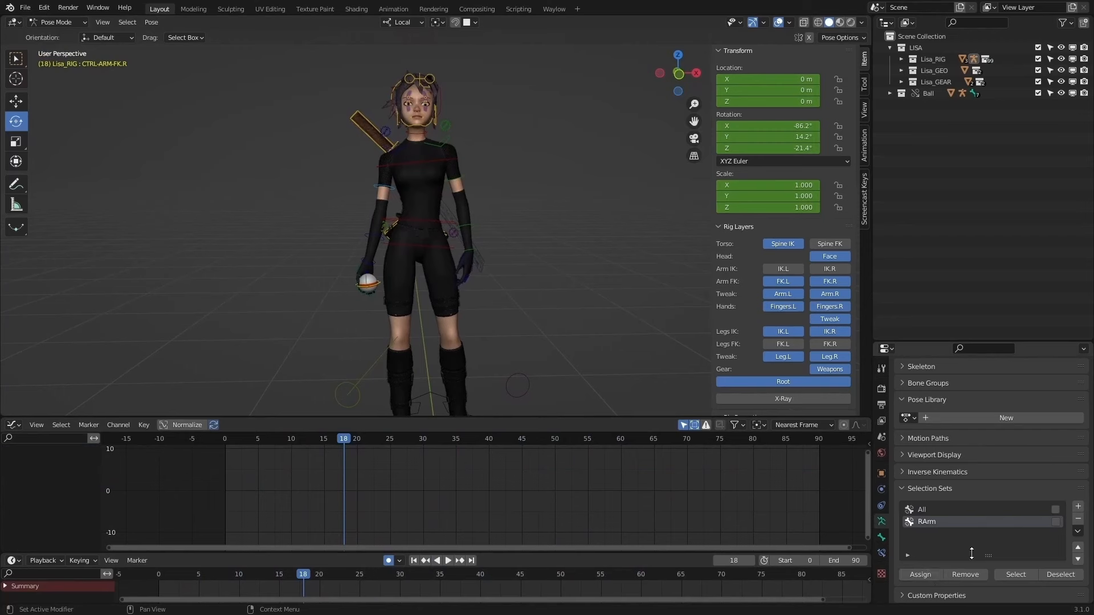
left_click(1018, 573)
left_click_drag(463, 589, 284, 572)
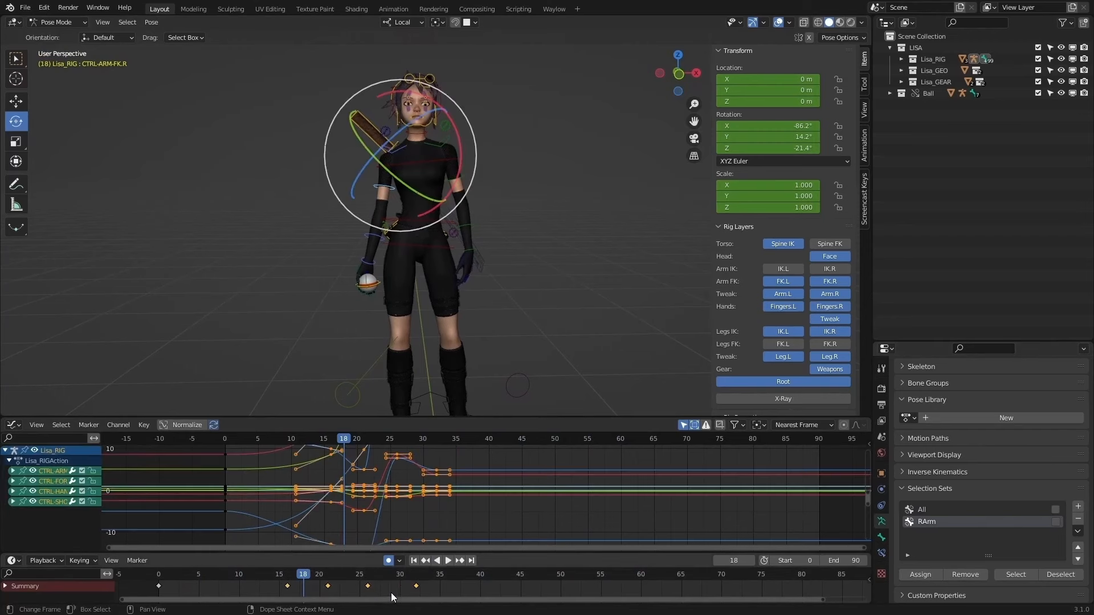
key("g")
left_click(371, 591)
key("space")
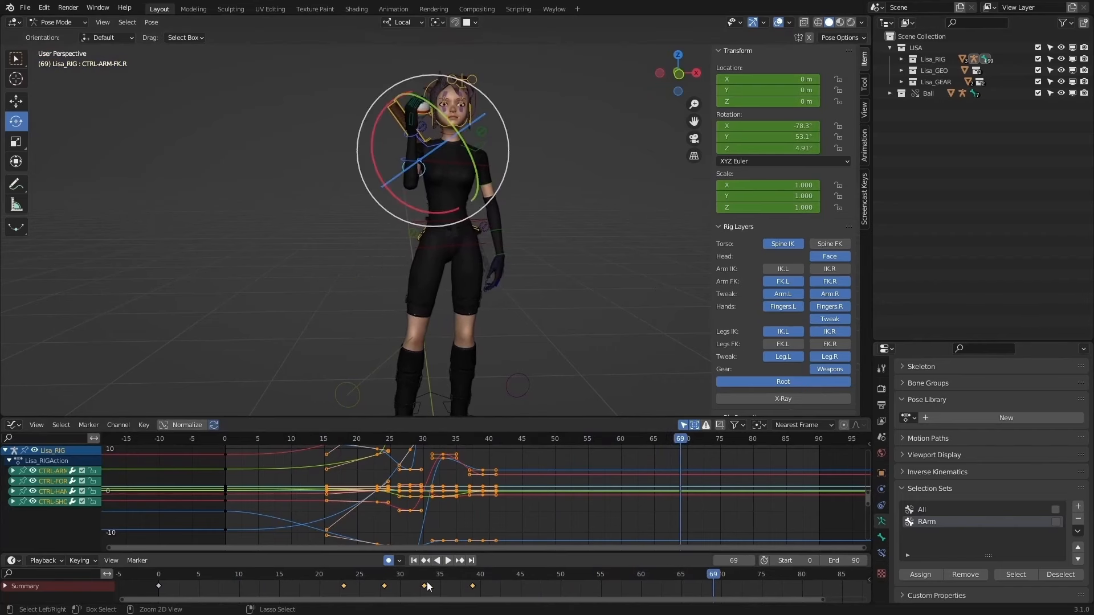
key("g")
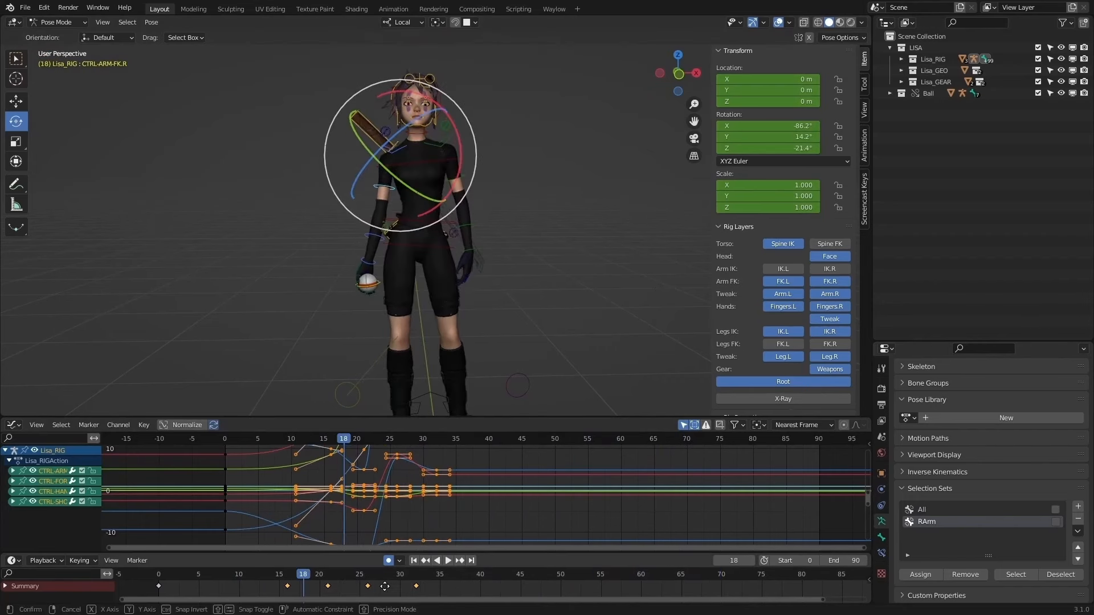
left_click(422, 587)
key("space")
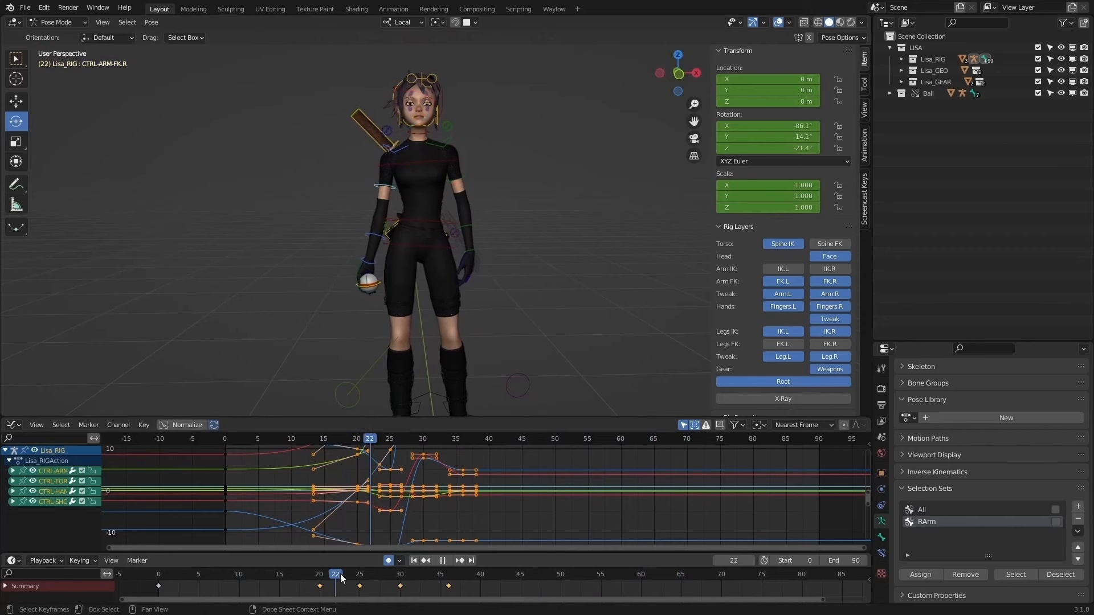
Step: Shift the RArm keyframes of the raised and settled poses two frames later, to frames 32 and 38
left_click_drag(341, 575, 401, 576)
left_click_drag(504, 589, 393, 577)
key("g")
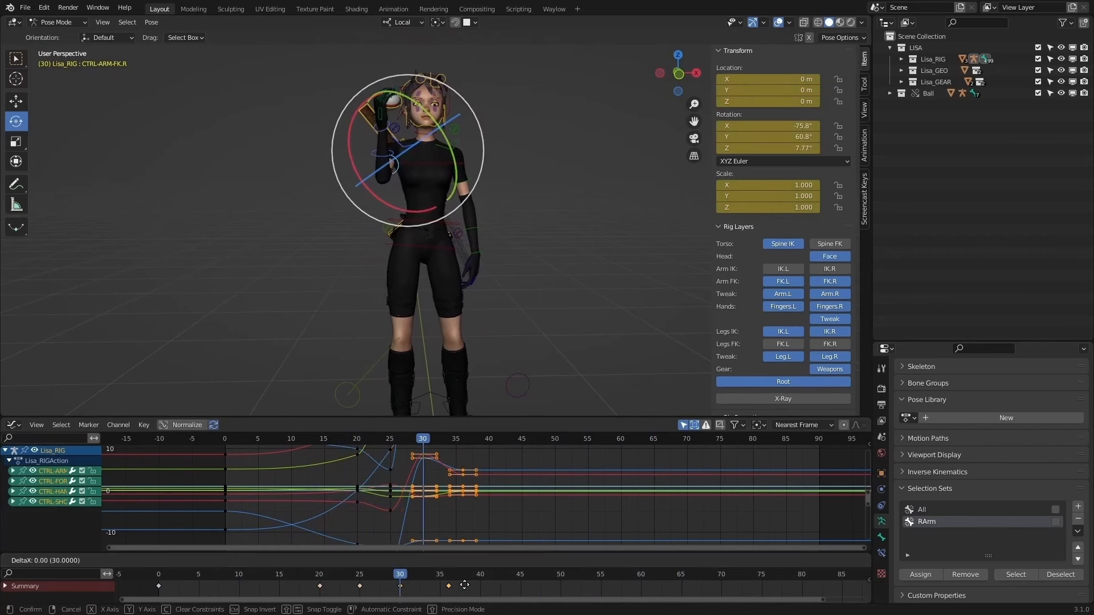
left_click(475, 586)
Step: Replay the retimed arm lift from the start and inspect it from the front and side
left_click_drag(288, 575, 613, 578)
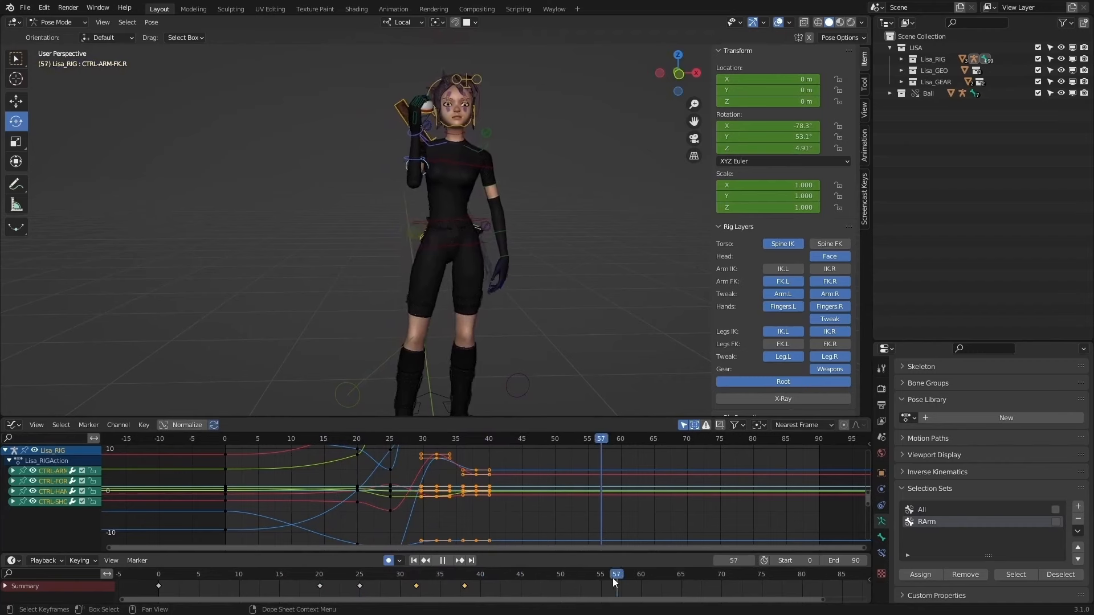
left_click(414, 561)
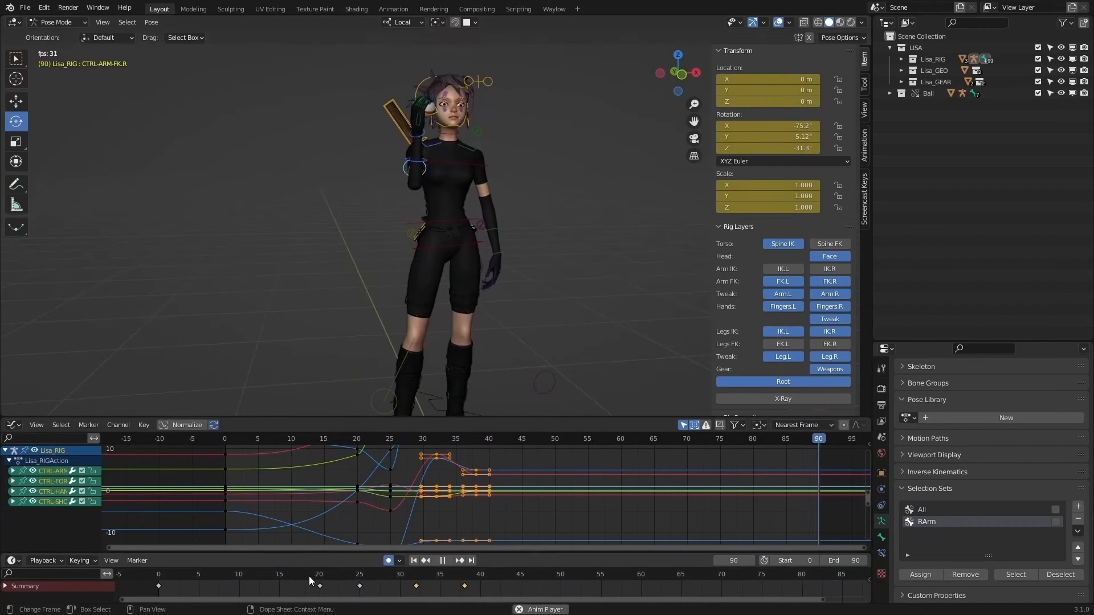
middle_click_drag(399, 245, 533, 294)
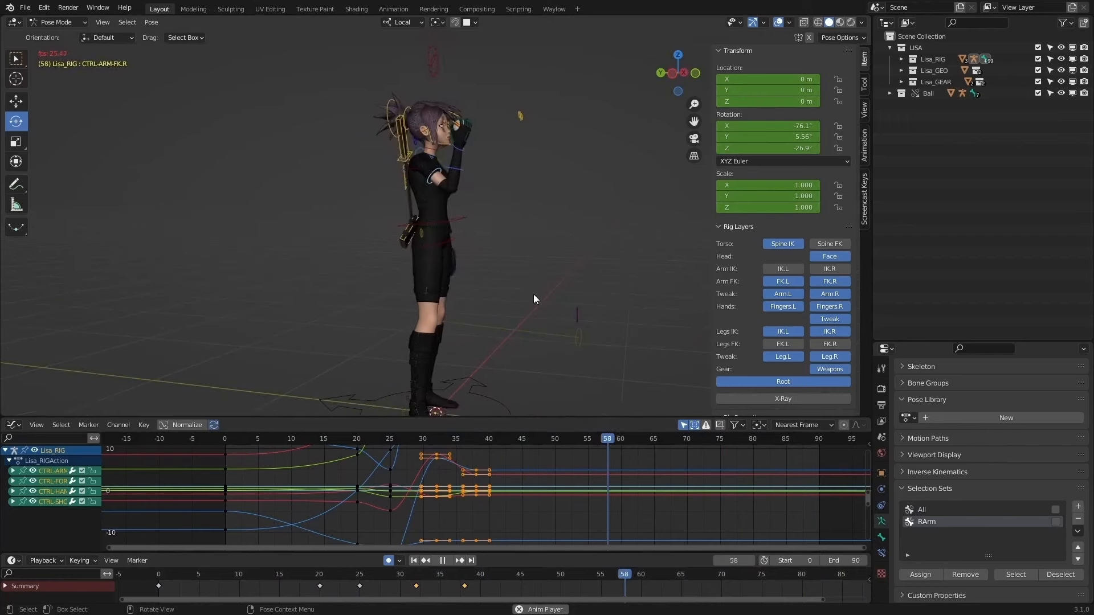
middle_click_drag(354, 291, 420, 521)
key("space")
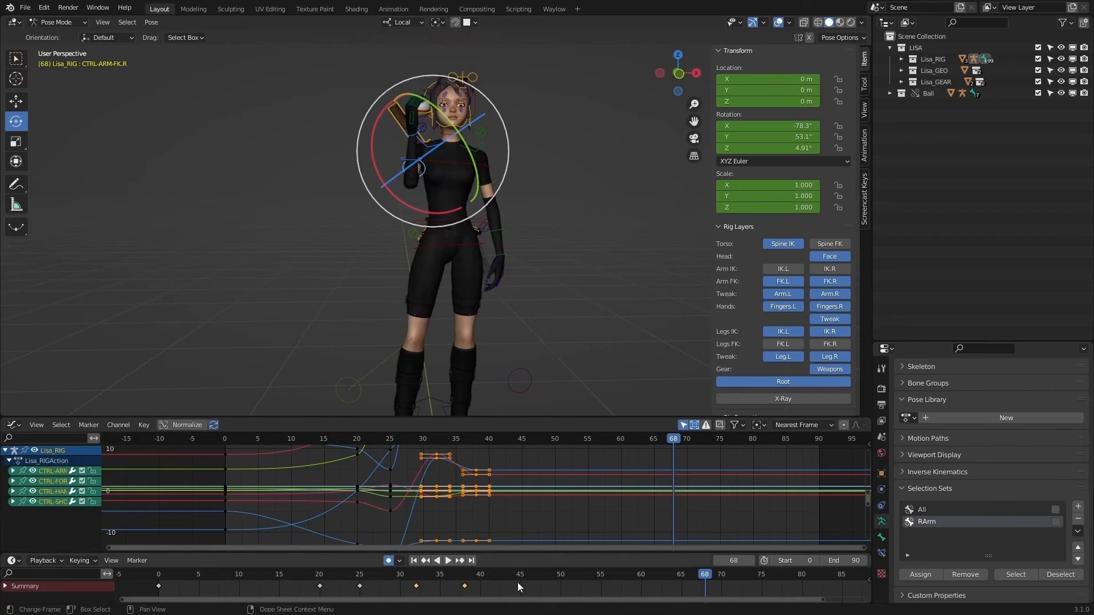
Step: Key the RArm controls at frame 47 and rotate the right shoulder control there to about X 3.78°, Y 0.231°, Z 2.95°
mouse_move(517, 582)
left_mouse_down()
mouse_move(466, 577)
mouse_move(528, 578)
left_mouse_up()
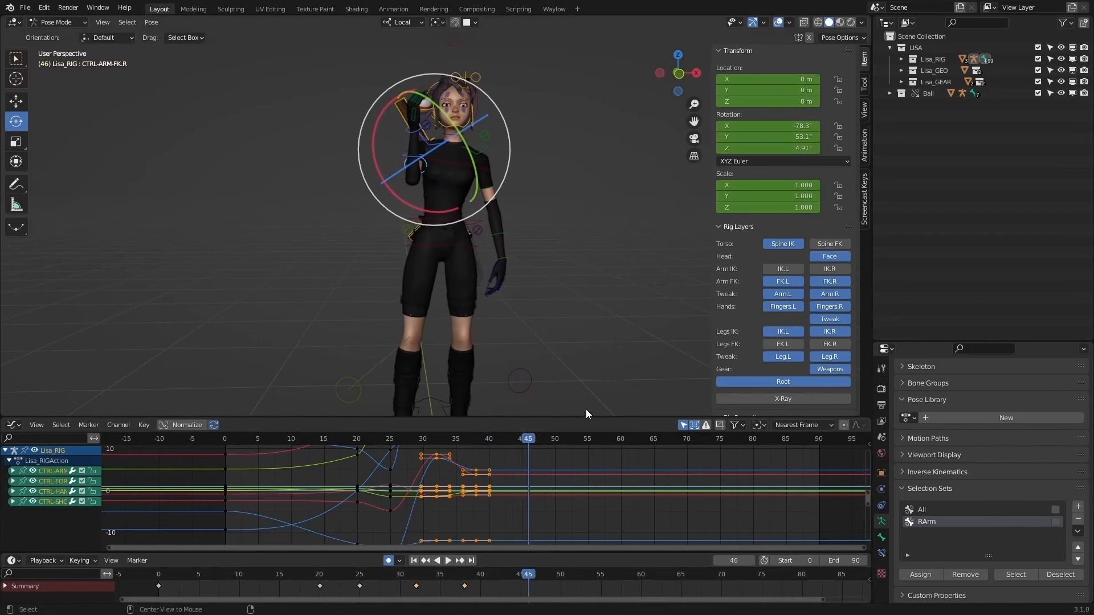
key("Right")
key("i")
middle_click_drag(562, 281, 433, 155)
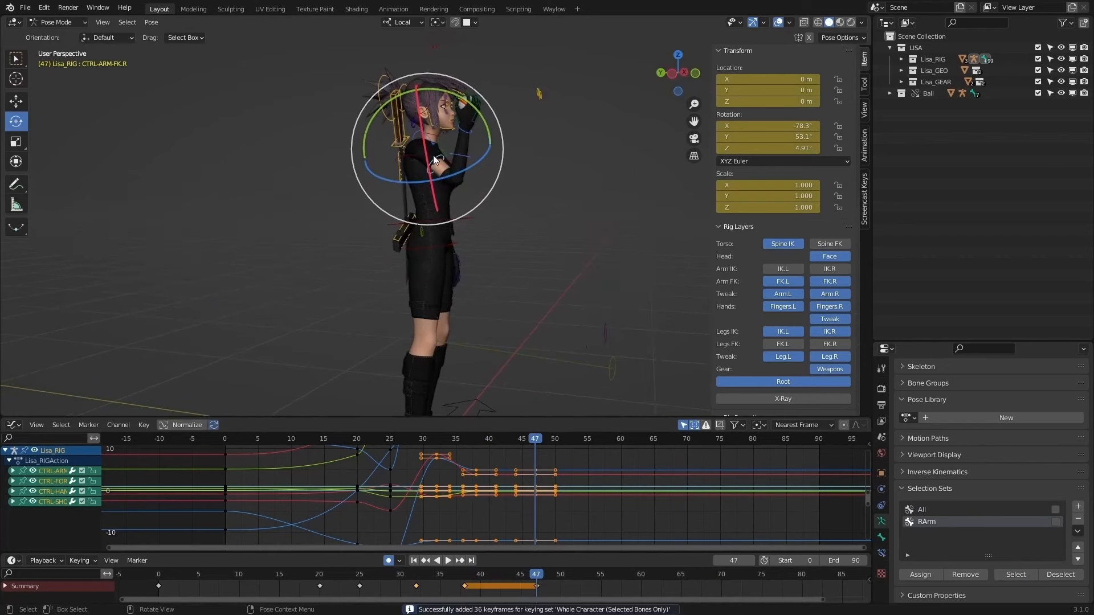
left_click(445, 146)
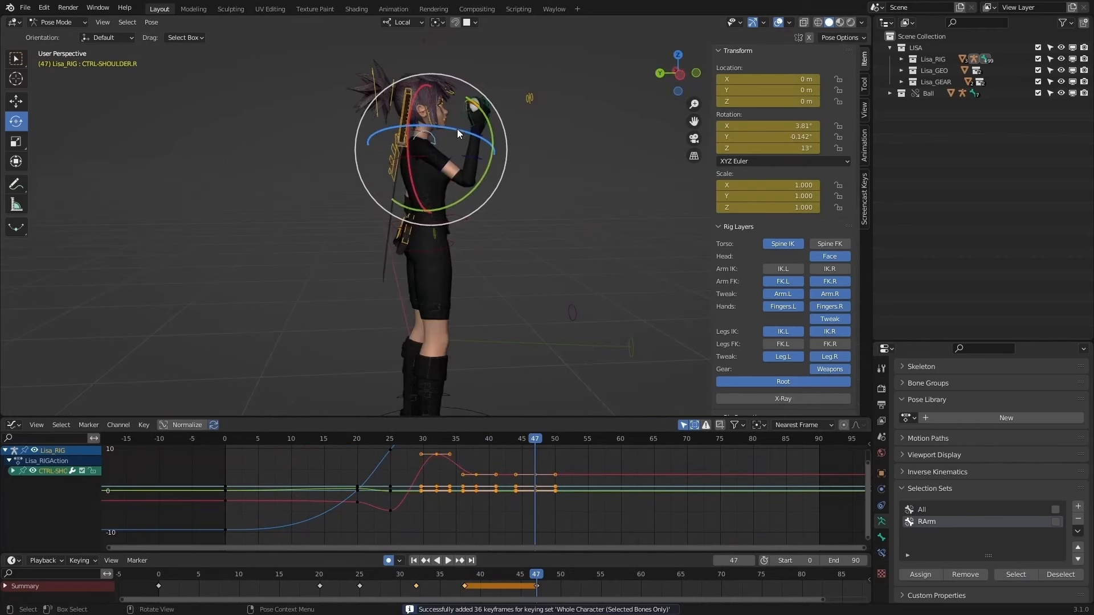
left_click_drag(457, 129, 456, 136)
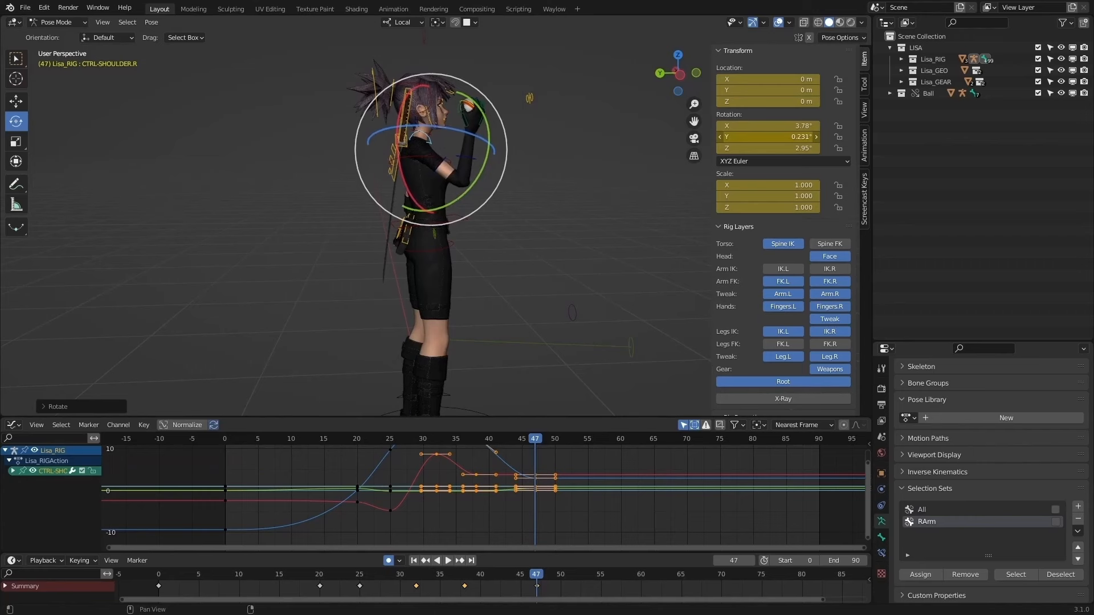
Step: Lower the right arm at frame 47: upper arm FK about X -83.7°, Y 16.2°, Z -3.25°, forearm FK about X 1.92°, Y -6.17°, Z 36.2°
left_click(432, 166)
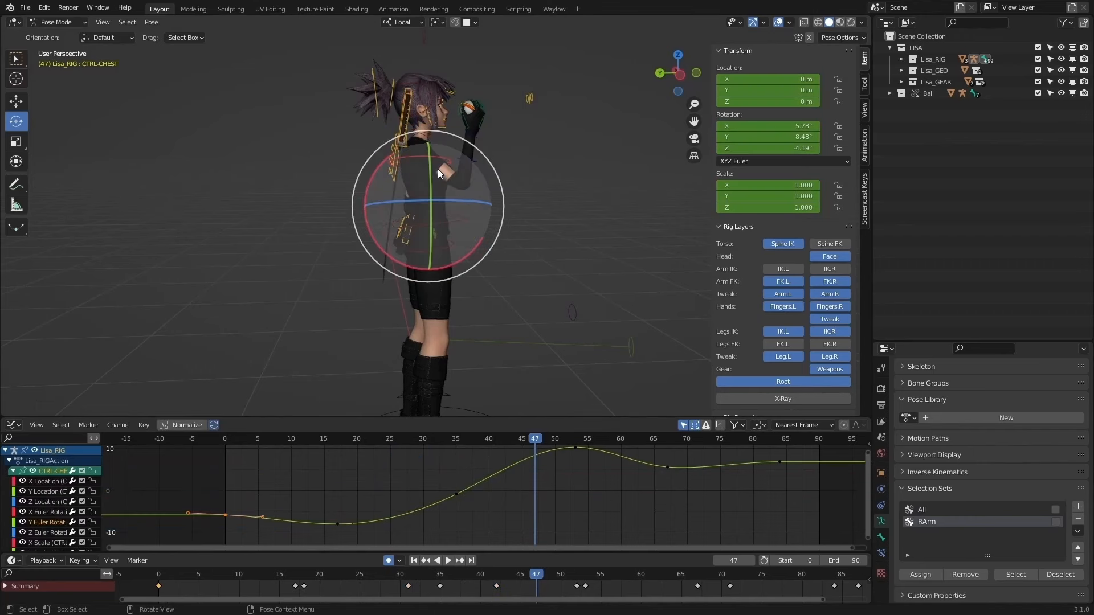
key("r")
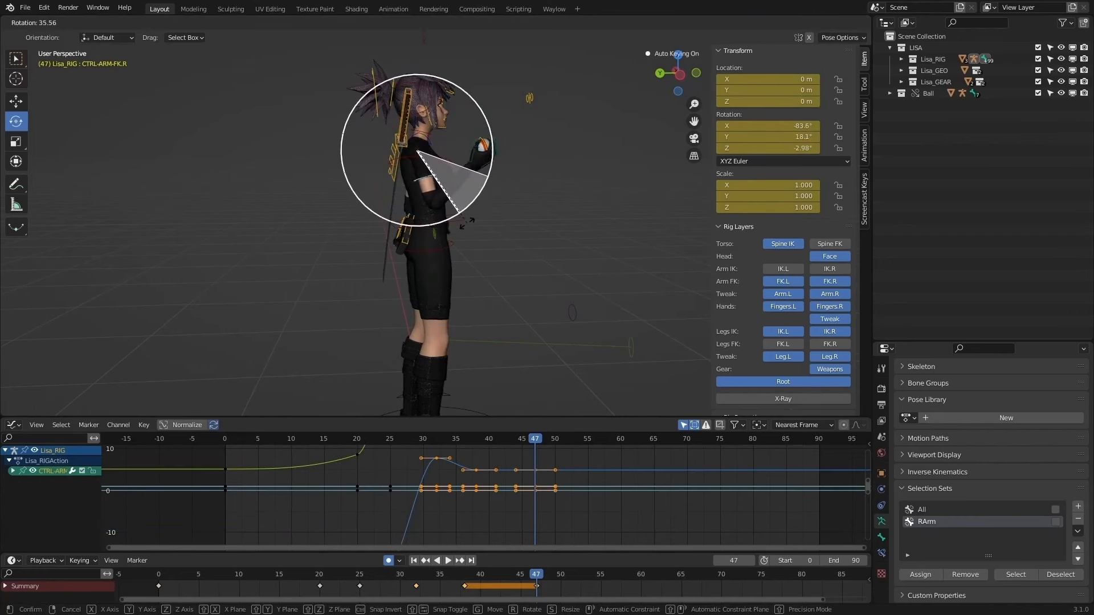
left_click(467, 223)
left_click(456, 207)
key("r")
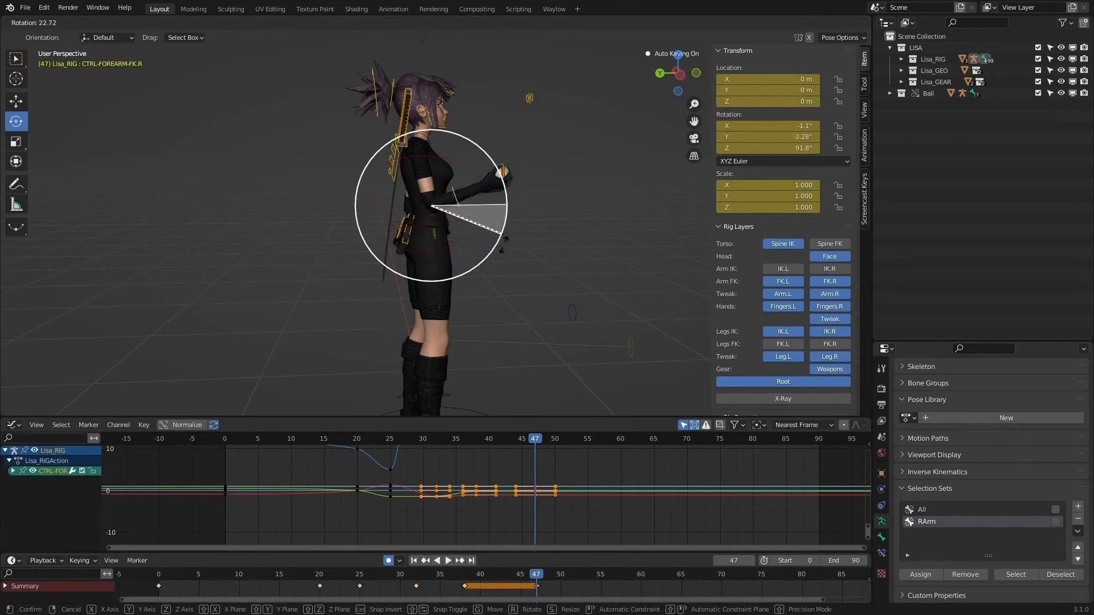
left_click(470, 354)
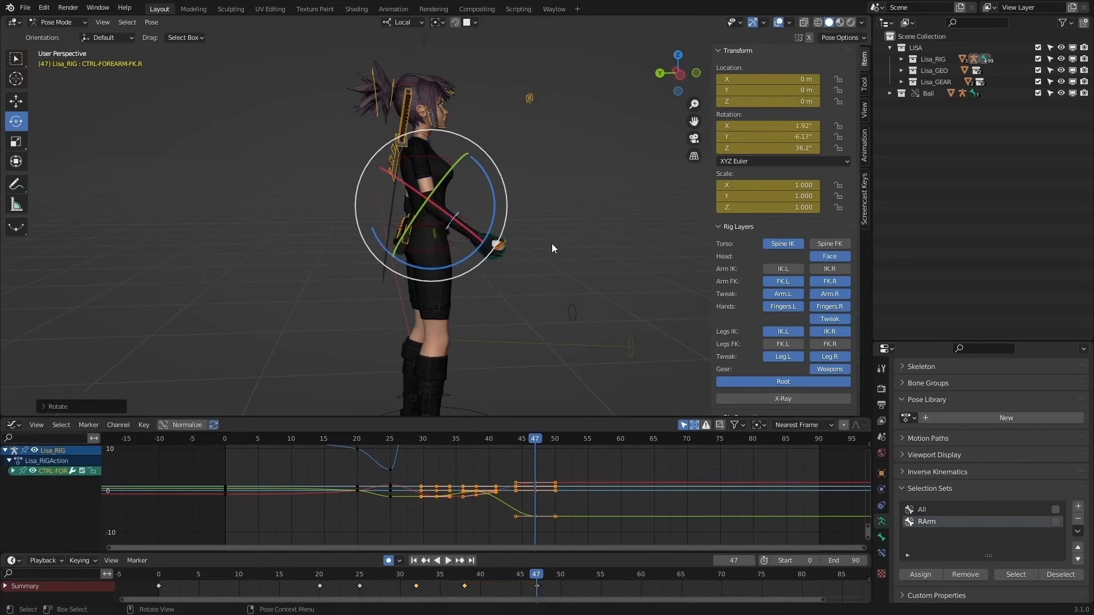
Step: Rotate the right hand FK control at frame 47 to about X 19°, Y 29.6°, Z -29.4°
middle_click_drag(551, 244, 399, 241)
left_click(402, 239)
left_click(408, 239)
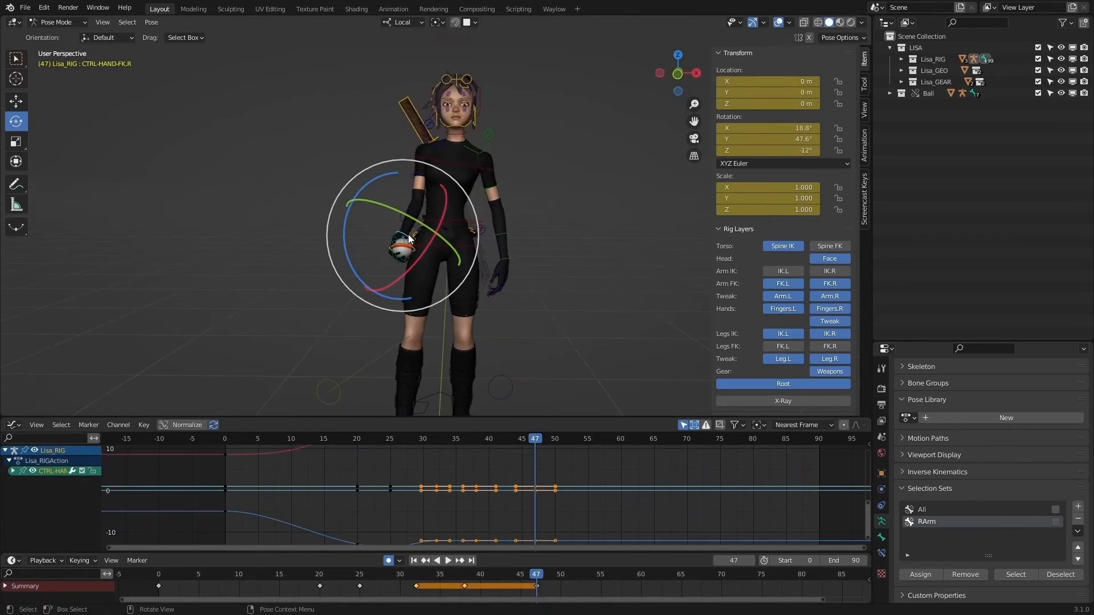
left_click_drag(408, 231, 412, 196)
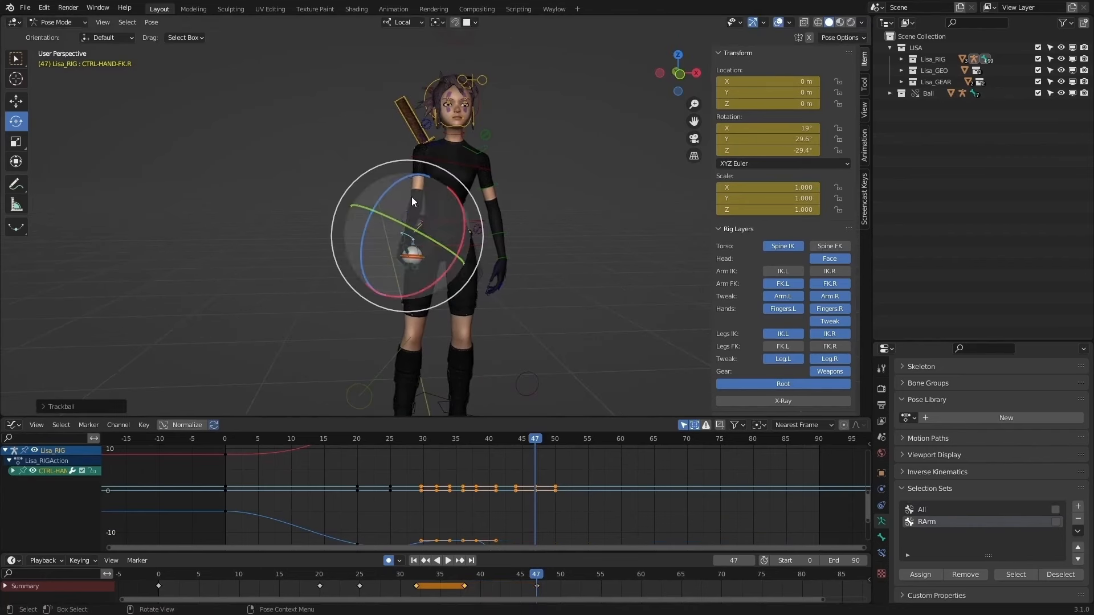
Step: Refine the lowered arm at frame 47: upper arm FK about X -71.7°, Y 14.1°, Z 11.8°, right shoulder X about -0.02°
left_click(420, 176)
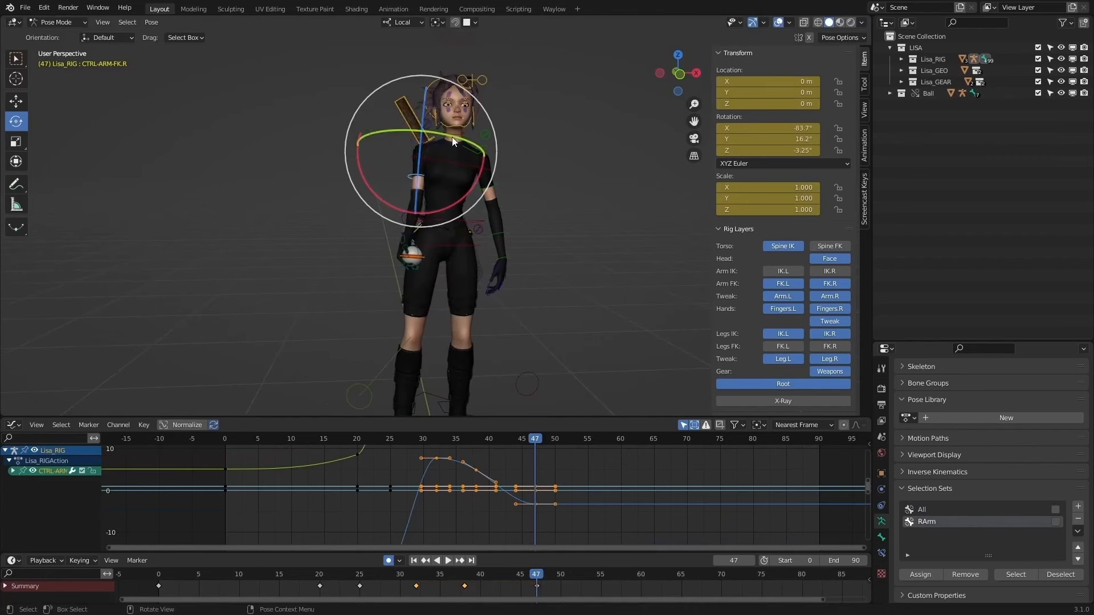
left_click_drag(454, 136, 477, 144)
left_click_drag(444, 210, 419, 214)
key("Return")
left_click(440, 148)
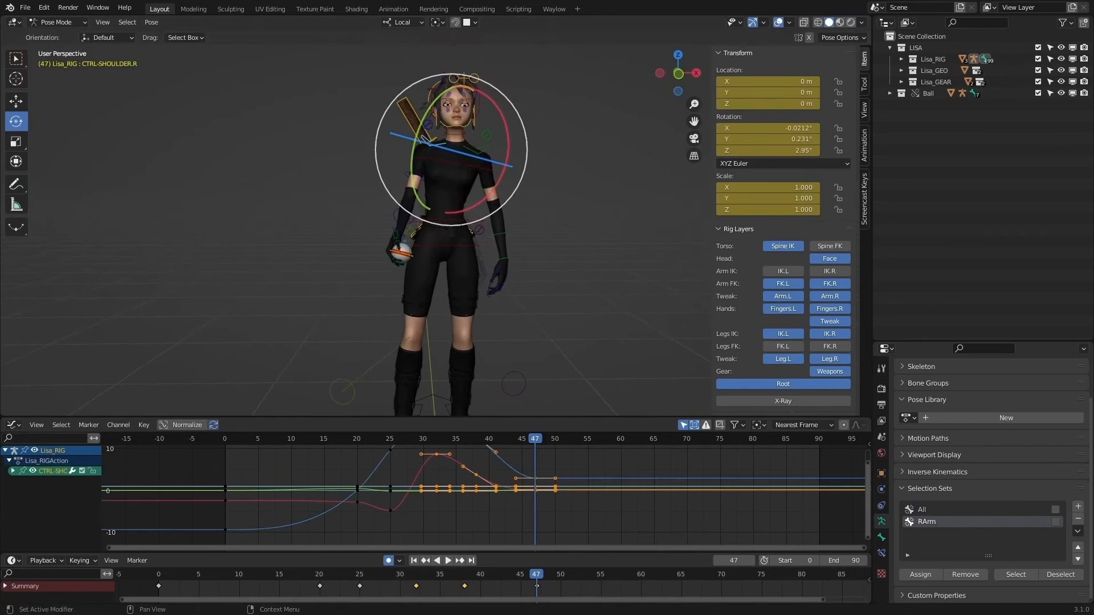
middle_click_drag(522, 206, 415, 183)
left_click(405, 169)
left_click_drag(432, 212, 422, 207)
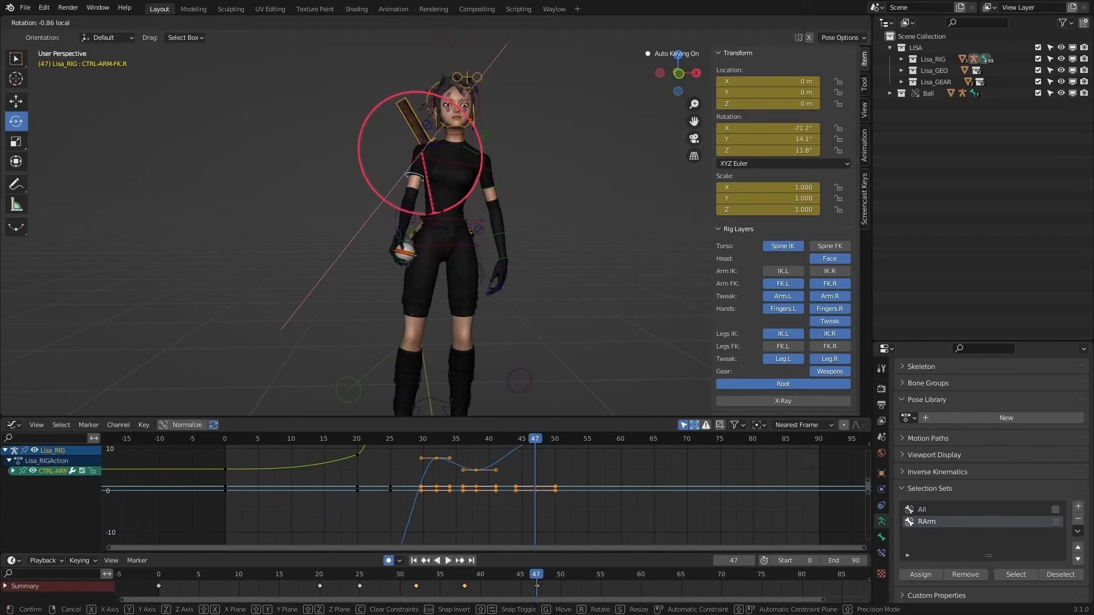
Step: Adjust the right hand FK control at frame 47 to about X 19.2°, Y 20.6°, Z -10.7°, checking front and side views
middle_click_drag(422, 206, 535, 189)
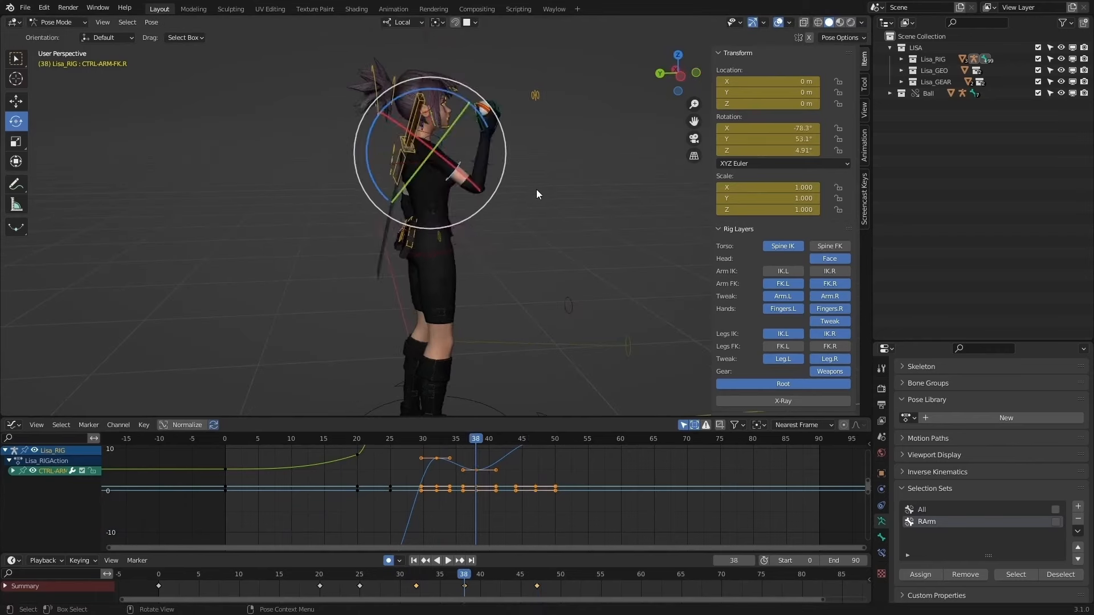
left_click(476, 231)
left_click(489, 250)
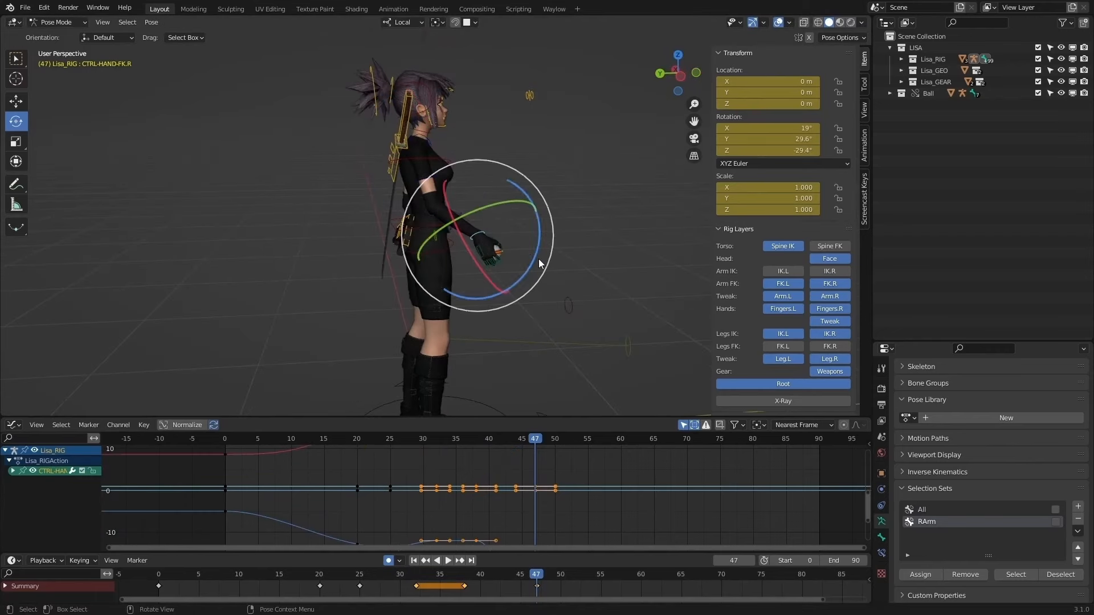
middle_click_drag(538, 258, 436, 268)
left_click_drag(436, 268, 421, 260)
middle_click_drag(392, 248, 525, 285)
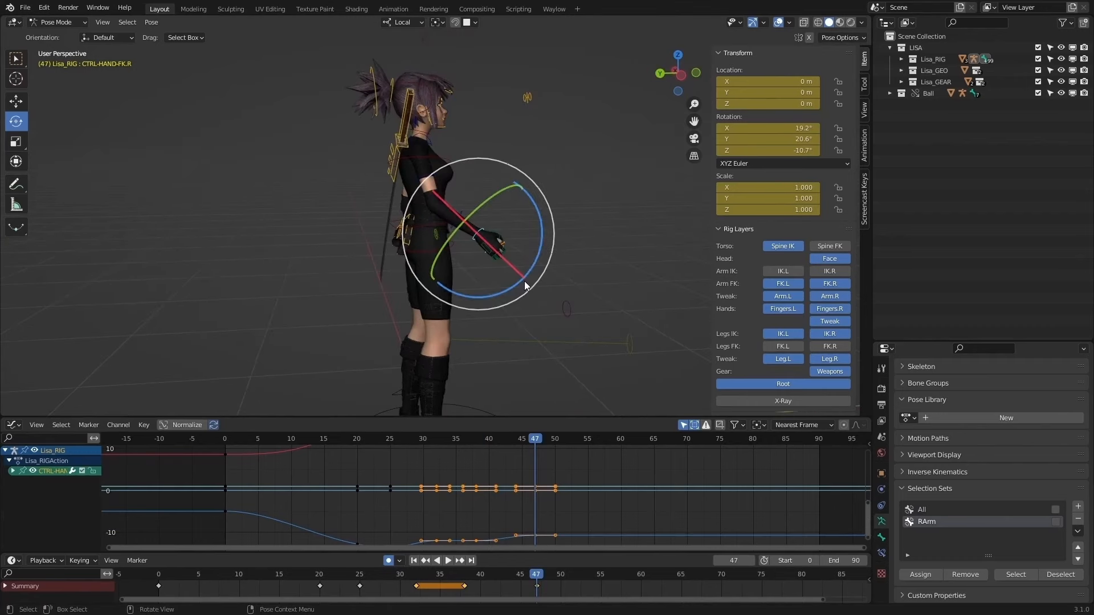
Step: Rotate the right hand FK control at frame 38 on its X axis to about -2.79°
middle_click_drag(579, 521, 558, 528)
left_click_drag(512, 573, 416, 574)
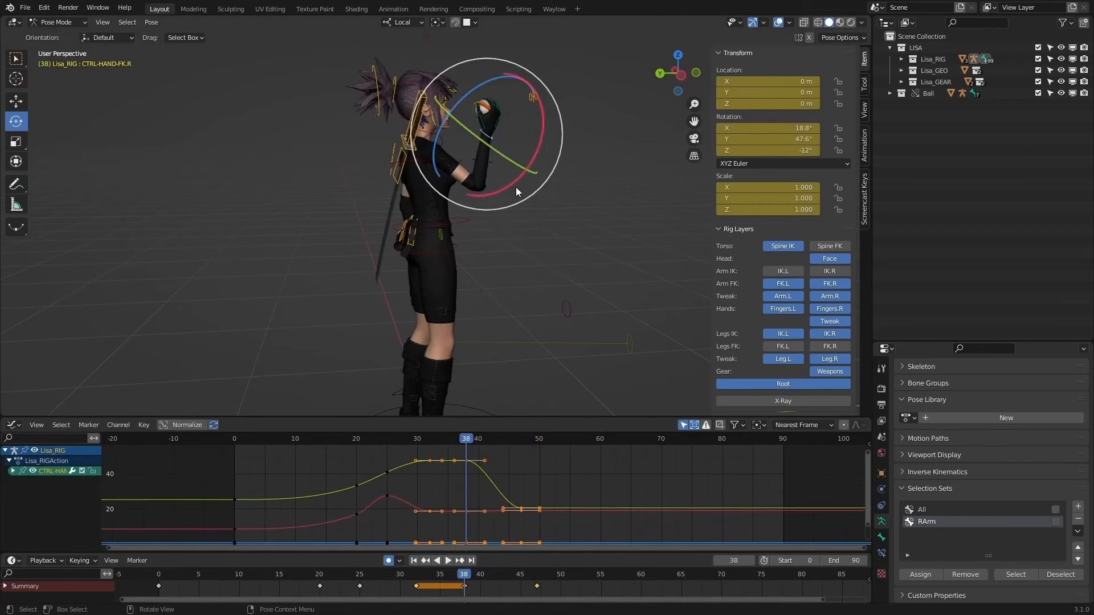
middle_click_drag(526, 156, 373, 101)
key("Up")
left_click_drag(373, 101, 398, 109)
middle_click_drag(399, 108, 552, 133)
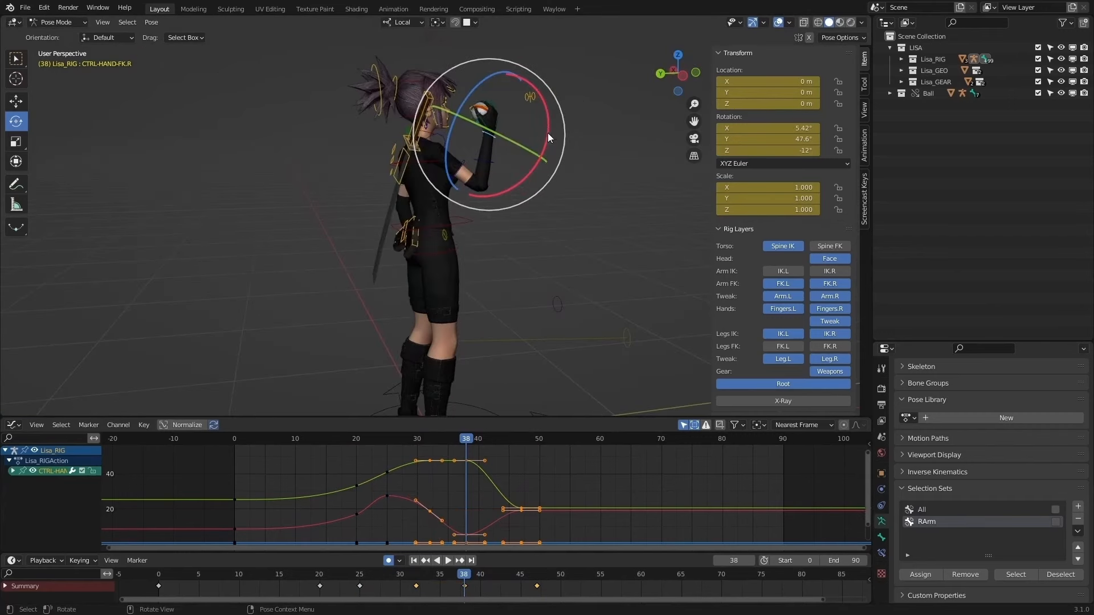
left_click_drag(548, 133, 570, 118)
middle_click_drag(569, 118, 446, 133)
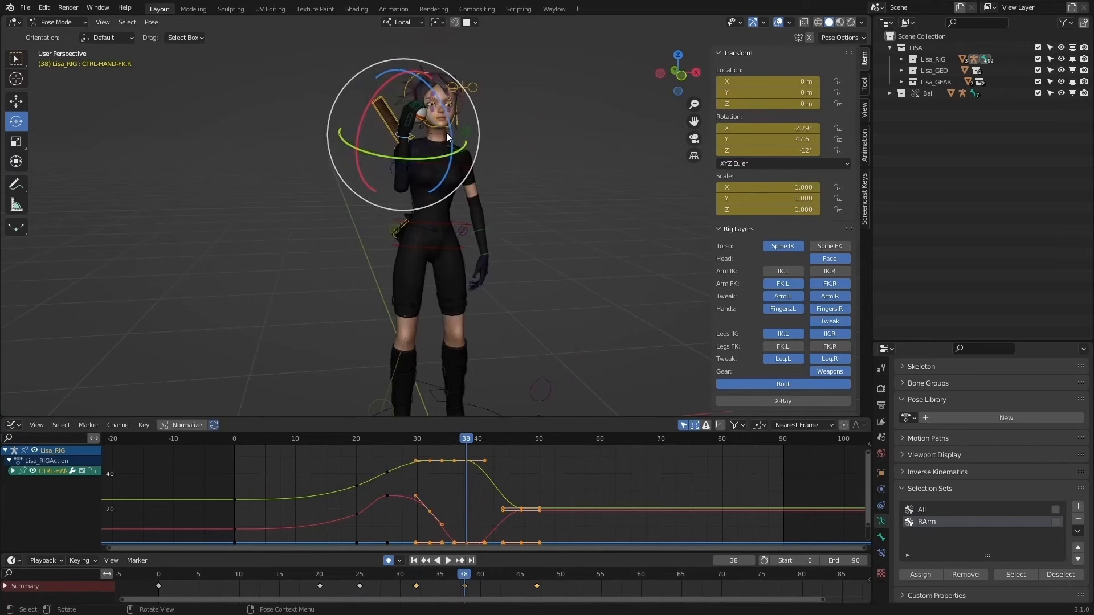
Step: Replay the animation from the front and review the arm raising, settling and lowering with the ball
key("Up")
key("space")
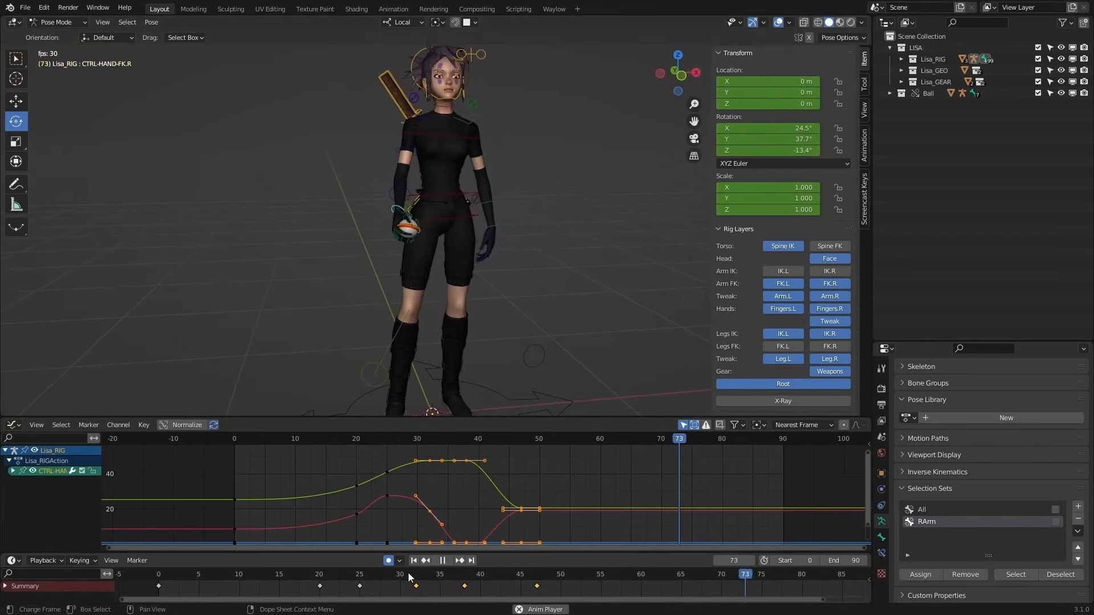
scroll(399, 277, "down", 2)
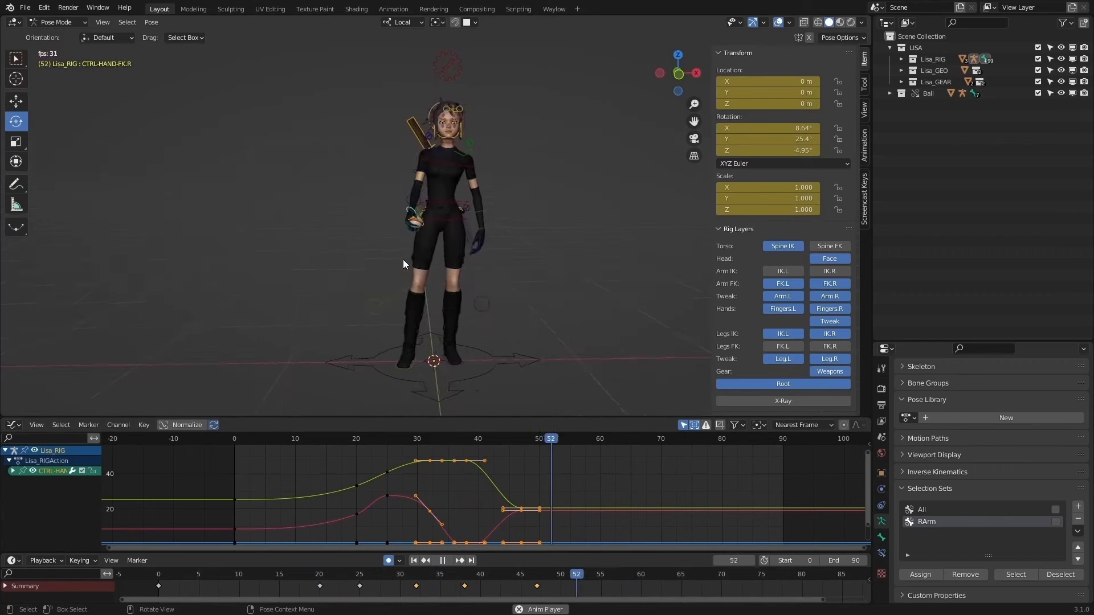
scroll(403, 268, "up", 2)
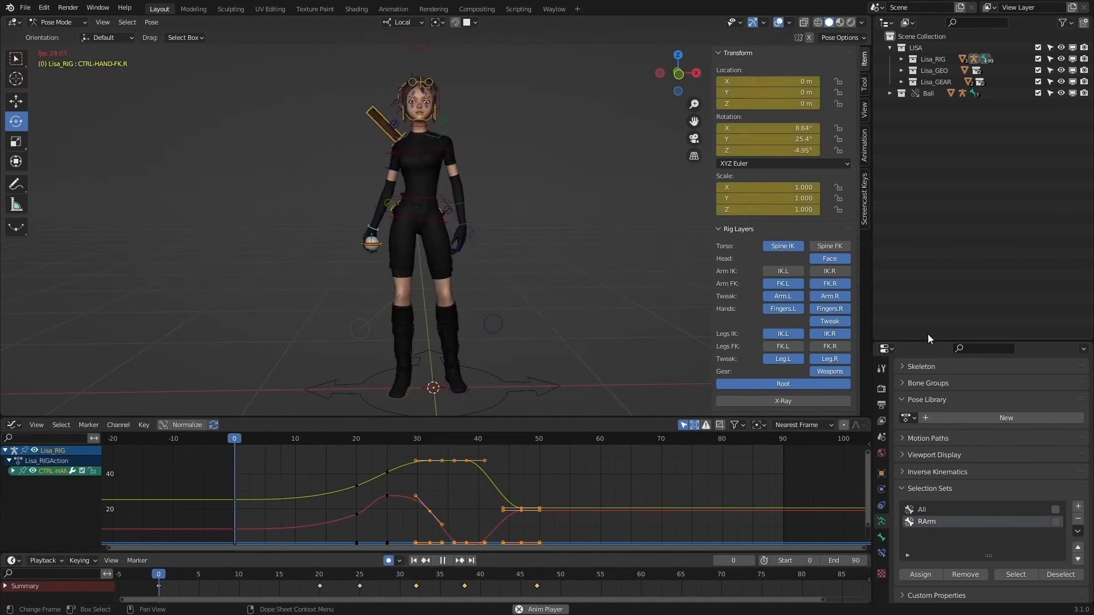
Step: Review the playback of the arm raising and lowering with the ball from a front angle, and stop it
scroll(577, 231, "down", 1)
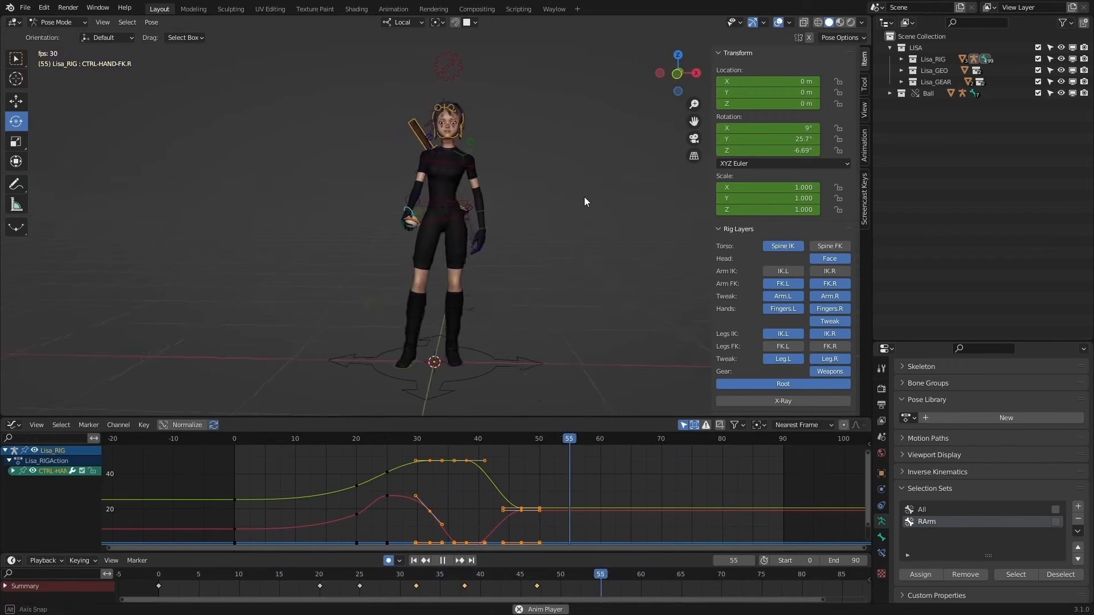
scroll(550, 227, "up", 1)
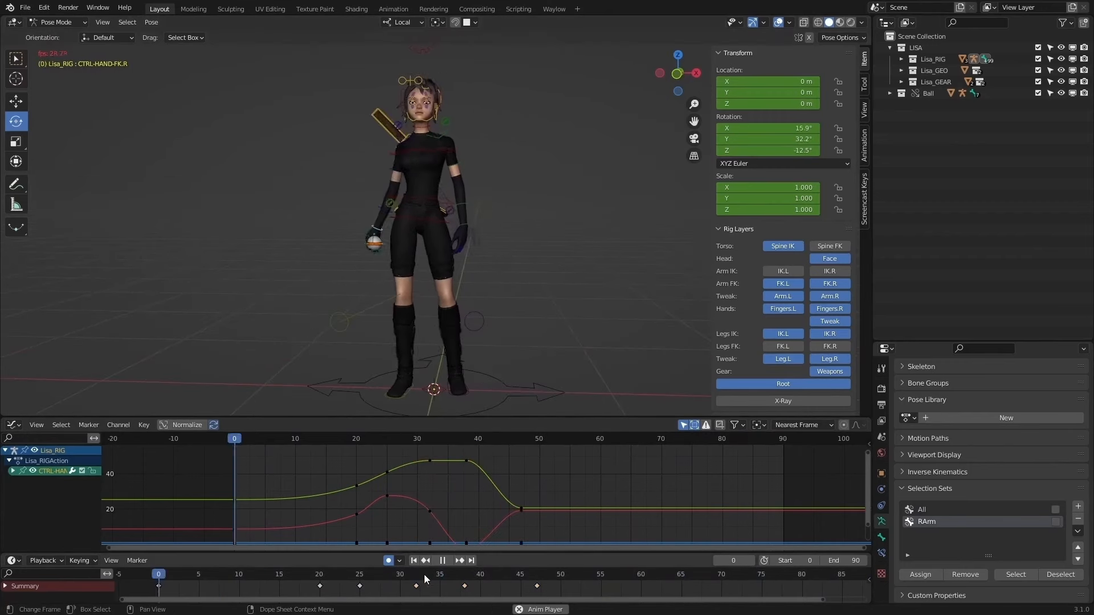
left_click(442, 561)
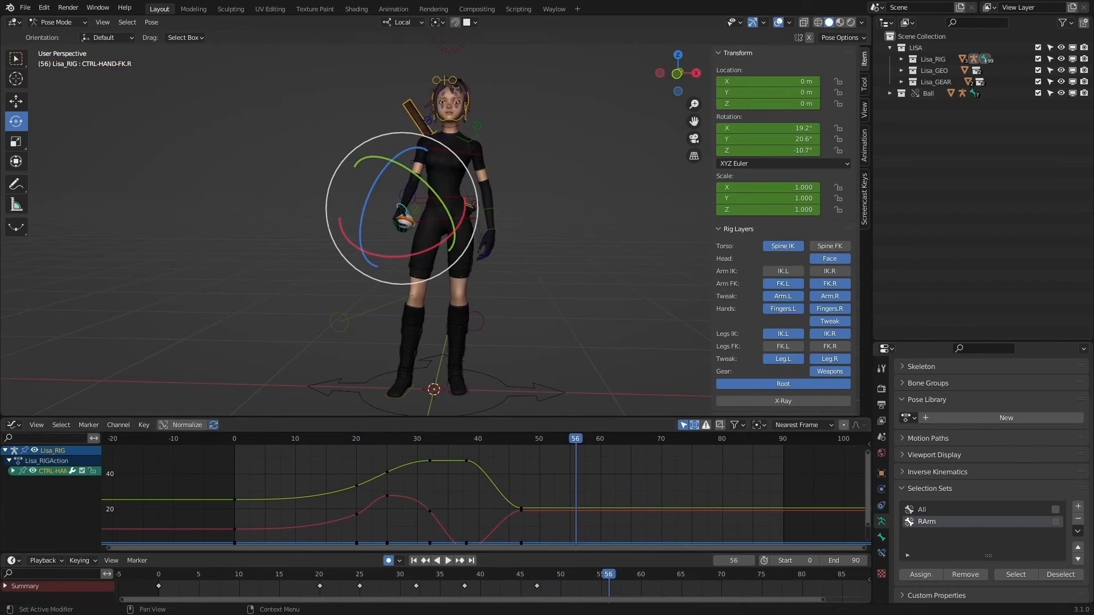
Step: Select all bones of the RArm selection set and keyframe their current pose at frame 53
left_click(1016, 575)
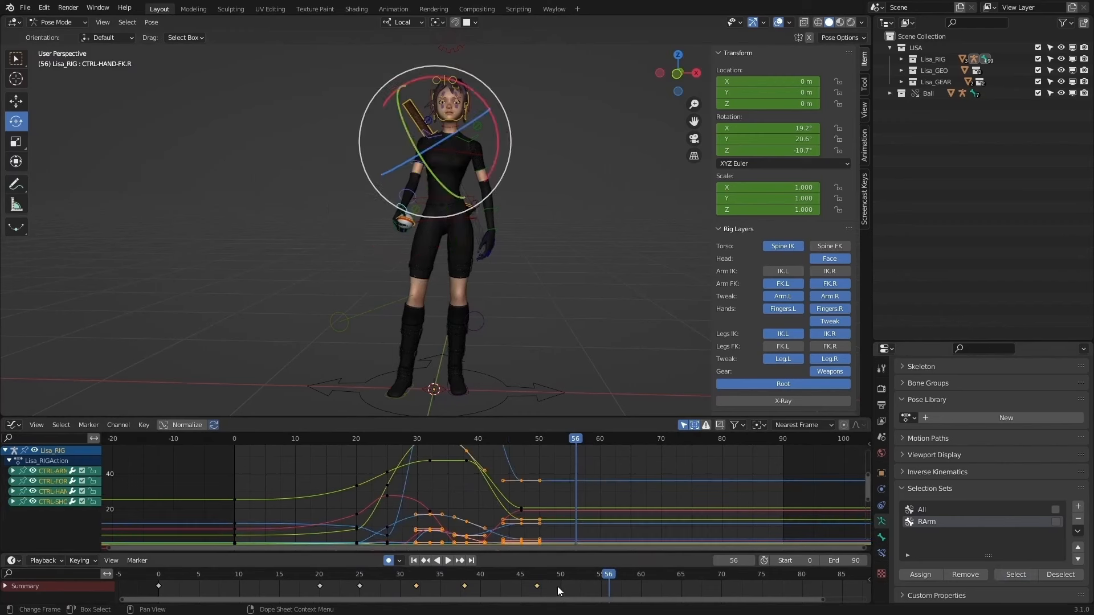
mouse_move(530, 575)
left_mouse_down()
mouse_move(519, 574)
mouse_move(540, 577)
left_mouse_up()
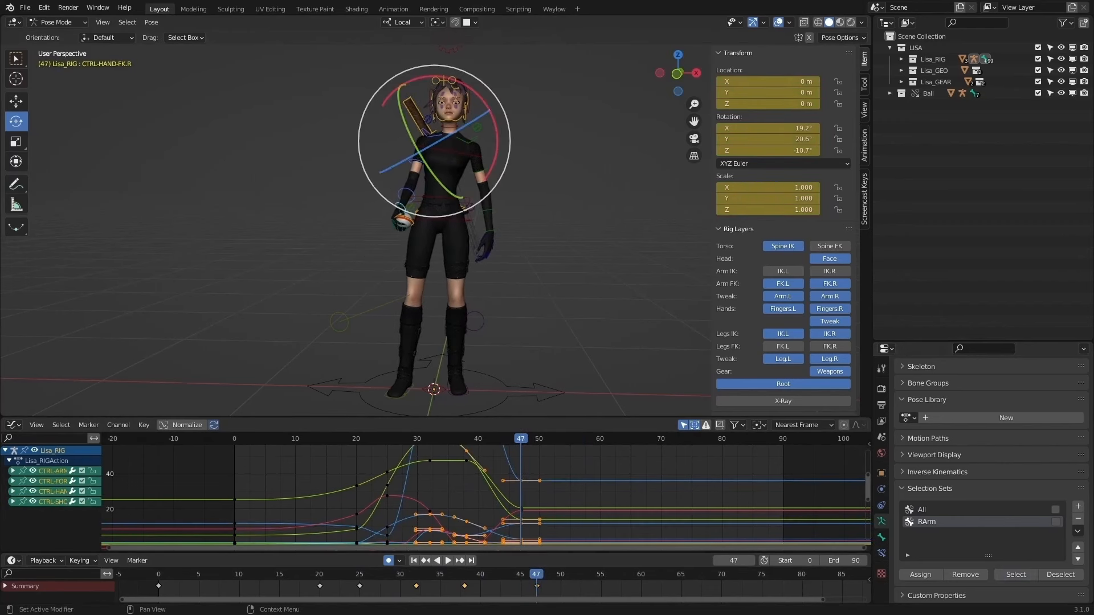
left_click_drag(536, 575, 544, 575)
key("Right")
key("Right")
key("Right")
key("Right")
key("Right")
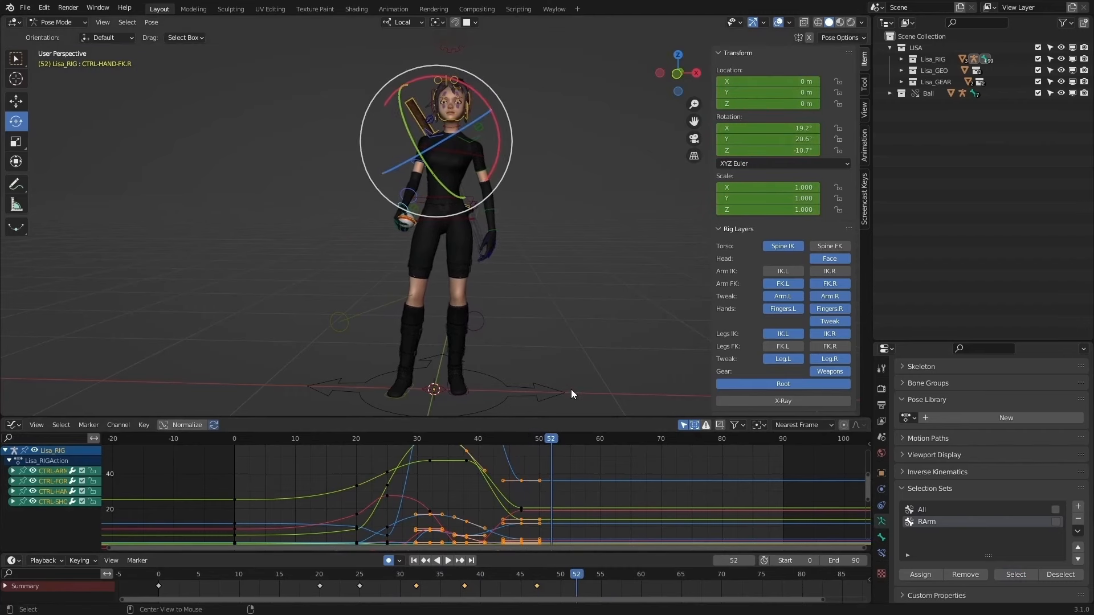
middle_click_drag(543, 345, 621, 317)
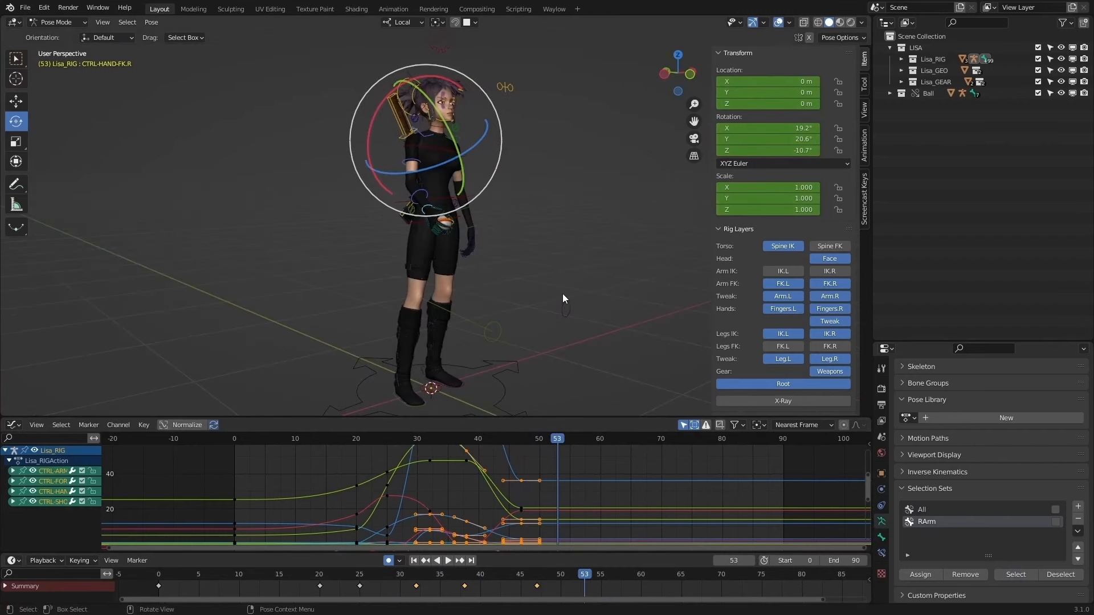
key("i")
Step: Rotate the right shoulder control at frame 53 to X -3.12° and Z -5.25°
middle_click_drag(530, 279, 567, 250)
left_click(428, 167)
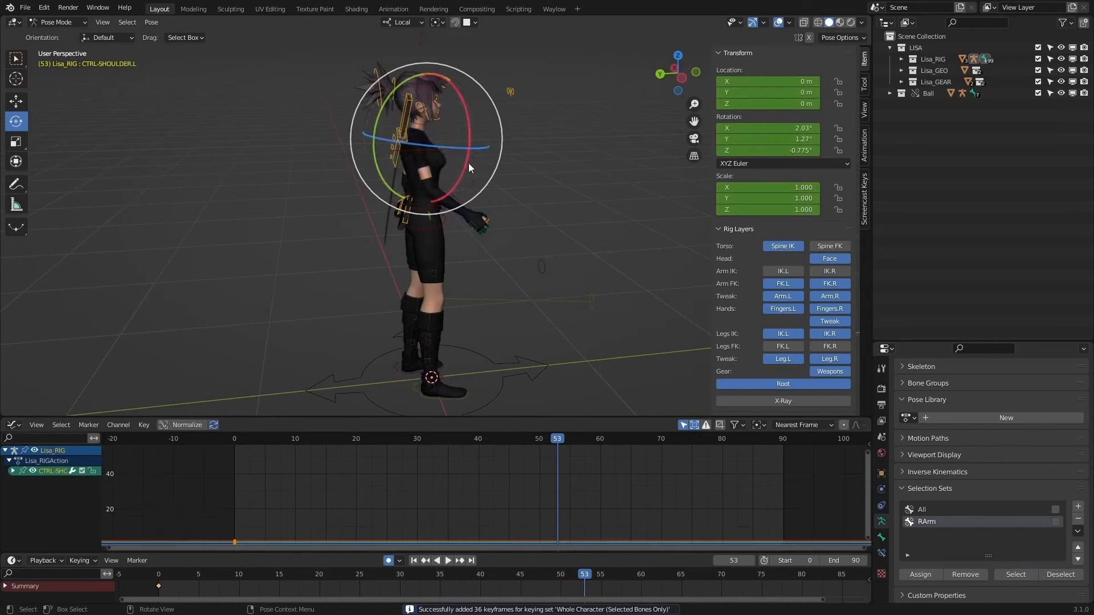
left_click(419, 132)
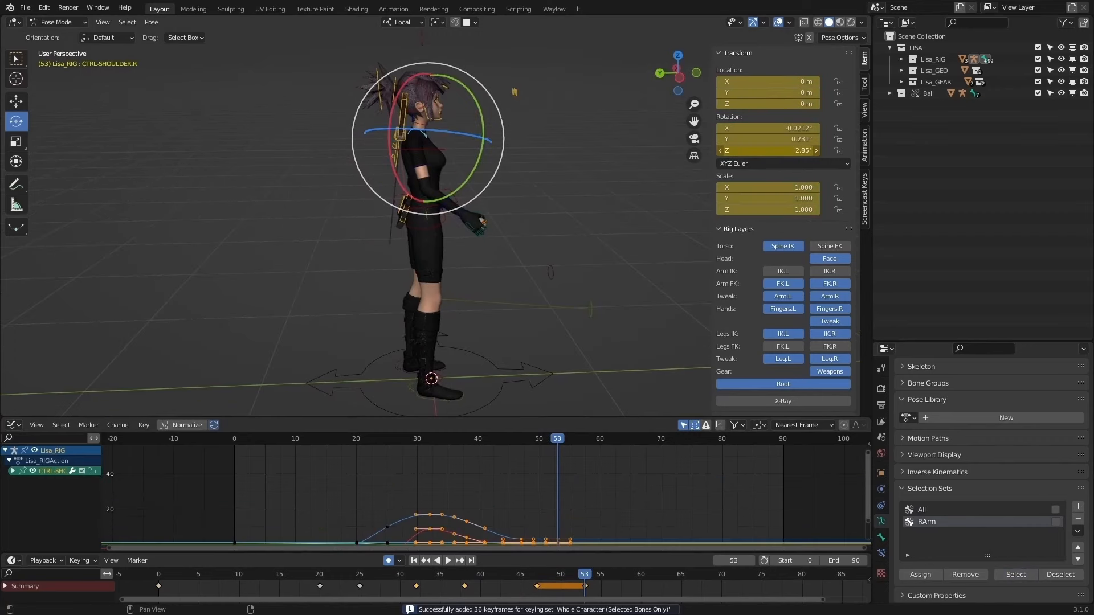
left_click_drag(775, 151, 780, 129)
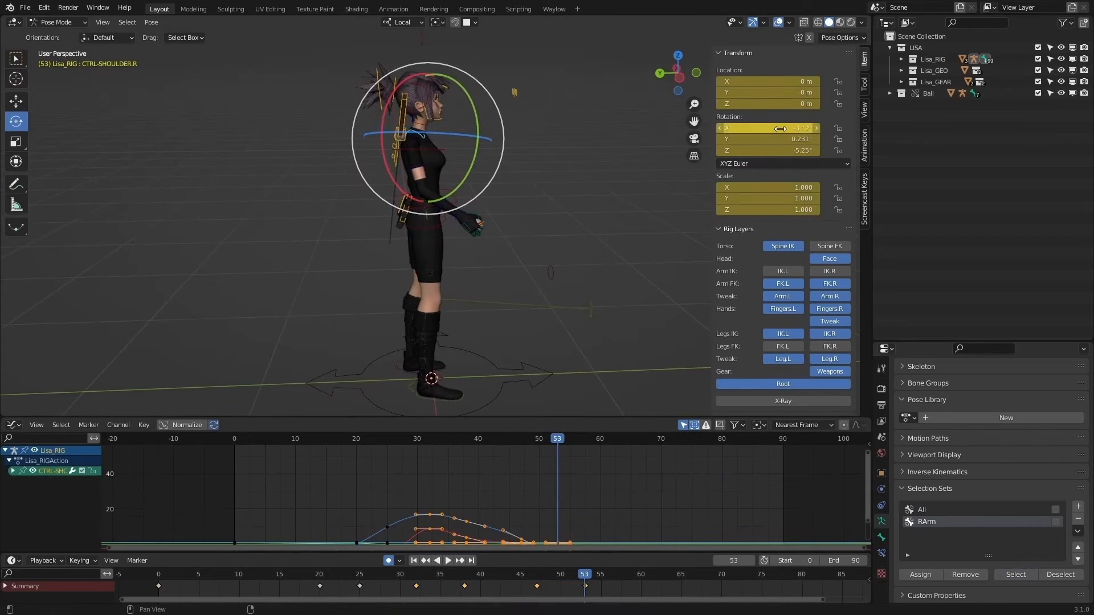
Step: Straighten the right arm downward at frame 53 in side view, rotating the upper arm FK to about X -75.8°, Y 0.394°, Z 7.14°
left_click(442, 202)
left_click_drag(501, 190, 428, 168)
left_click(445, 233)
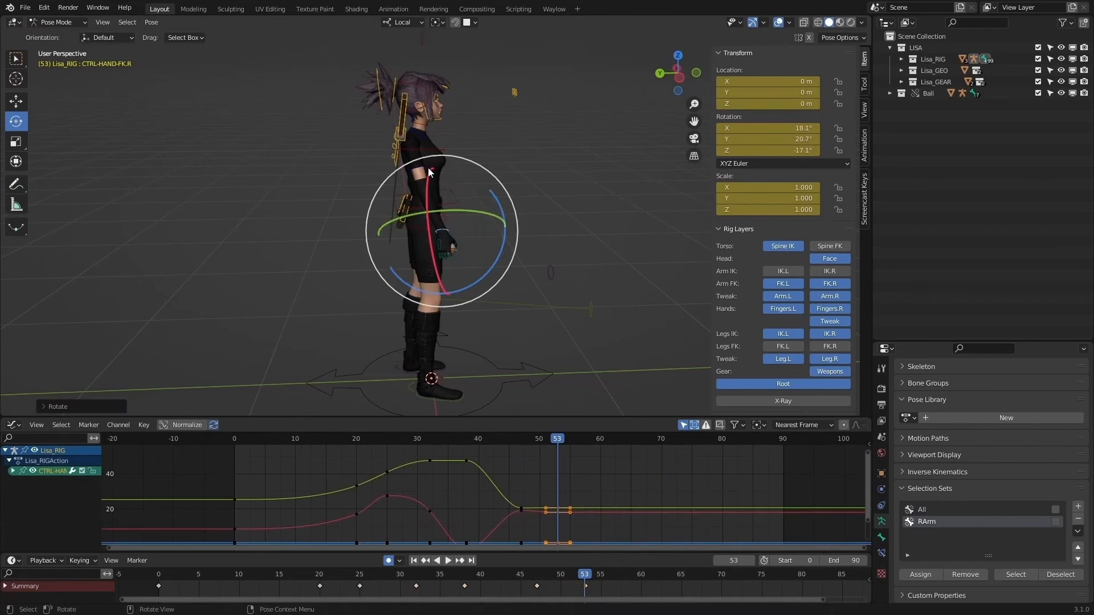
left_click(432, 166)
key("Down")
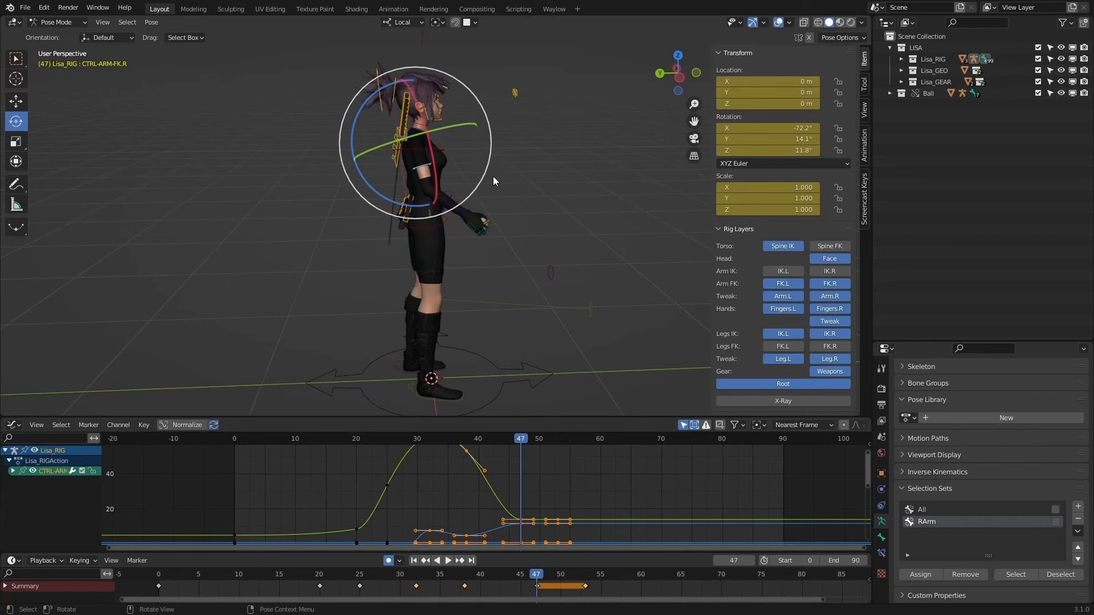
key("Up")
left_click_drag(476, 190, 467, 212)
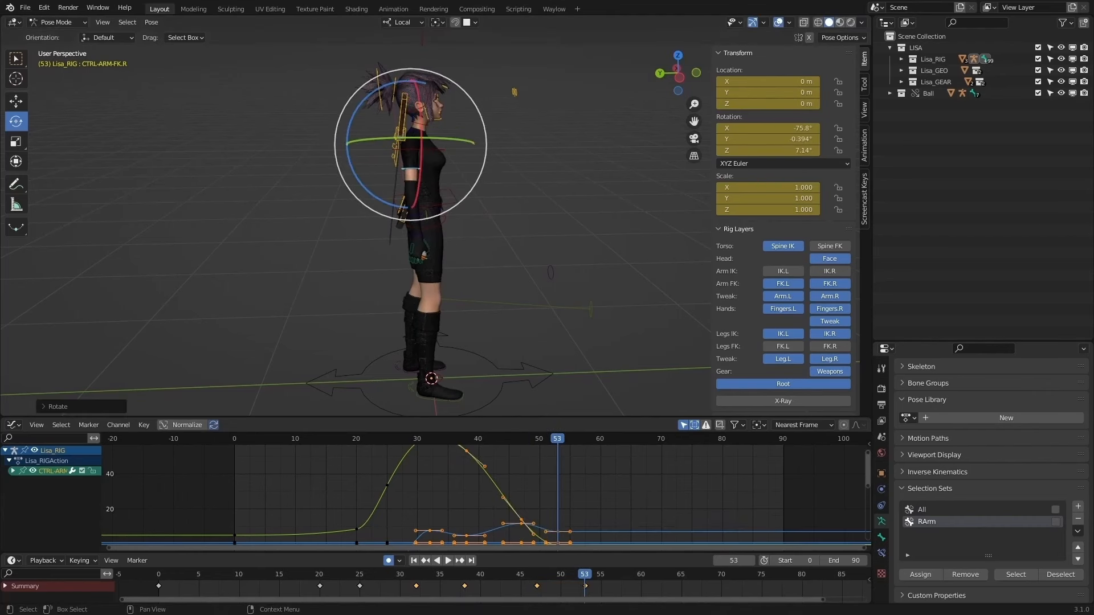
Step: Refine the right upper arm FK rotation at frame 53 from the front so the arm hangs slightly away from the body
middle_click_drag(466, 212, 463, 182)
left_click_drag(461, 149, 442, 148)
scroll(443, 148, "up", 3)
middle_click_drag(385, 91, 395, 87)
left_click_drag(396, 81, 400, 79)
left_click_drag(455, 151, 448, 155)
Step: Rotate the right hand FK control at frame 53 to about X 3.8°, Y 18.7°, Z -17.2°, checking it from the side
left_click(371, 234)
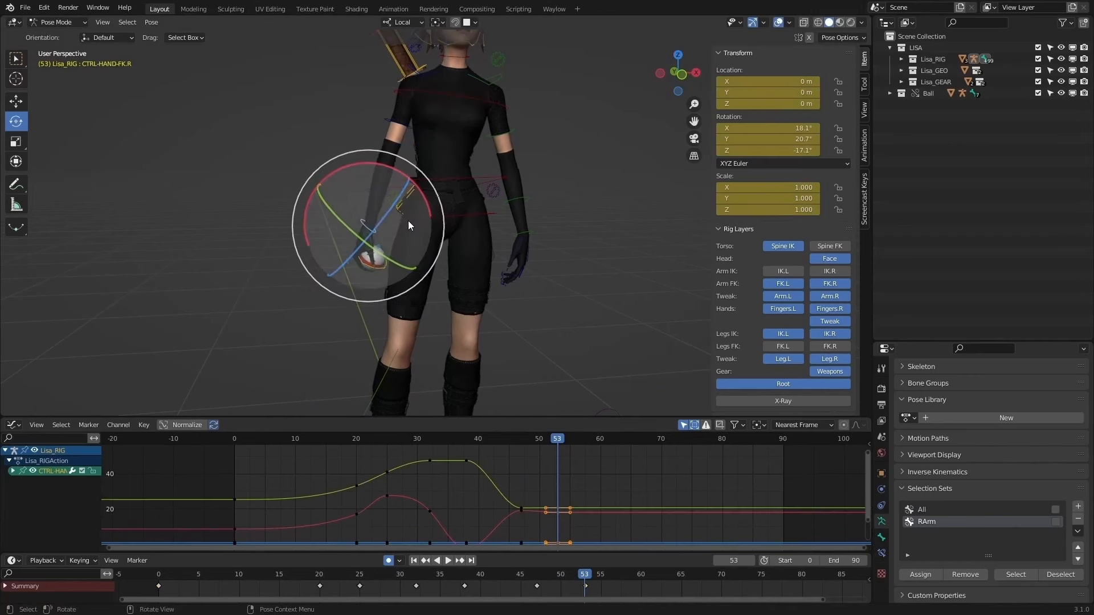
left_click_drag(432, 203, 401, 244)
scroll(401, 244, "down", 3)
middle_click_drag(401, 244, 575, 227)
key("Up")
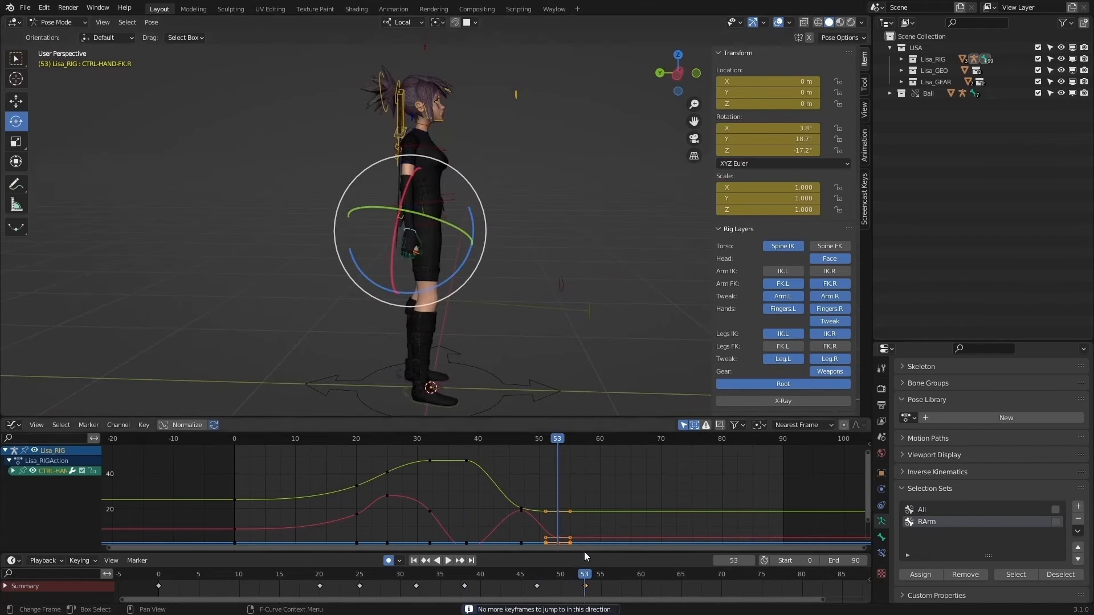
Step: Replay the animation from the side and front, and review the arm lowering to the character's side
left_click_drag(586, 575, 303, 576)
key("space")
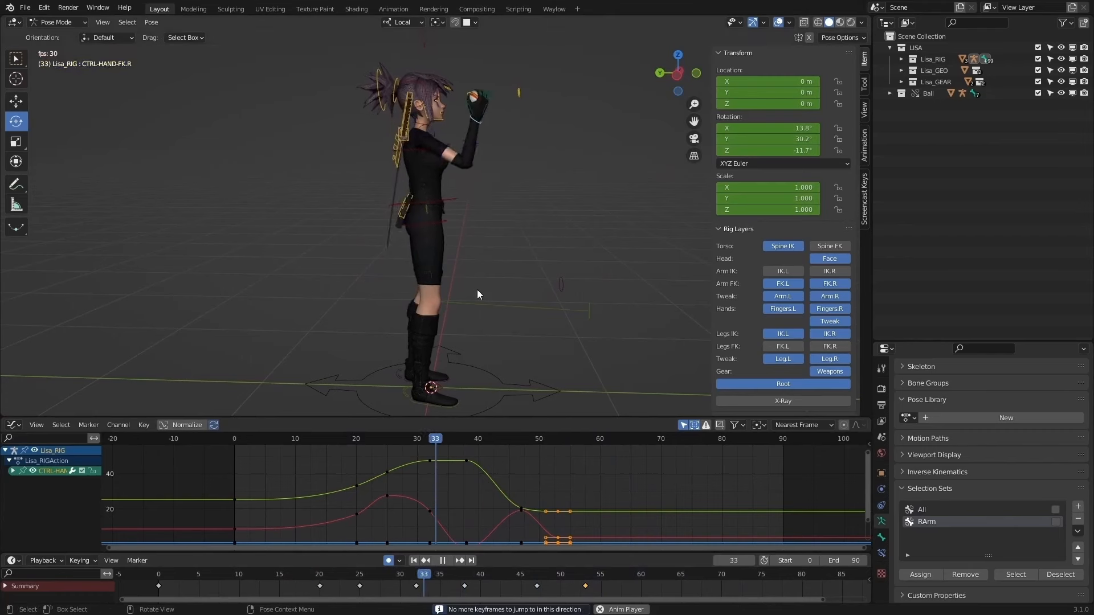
middle_click_drag(568, 252, 460, 268)
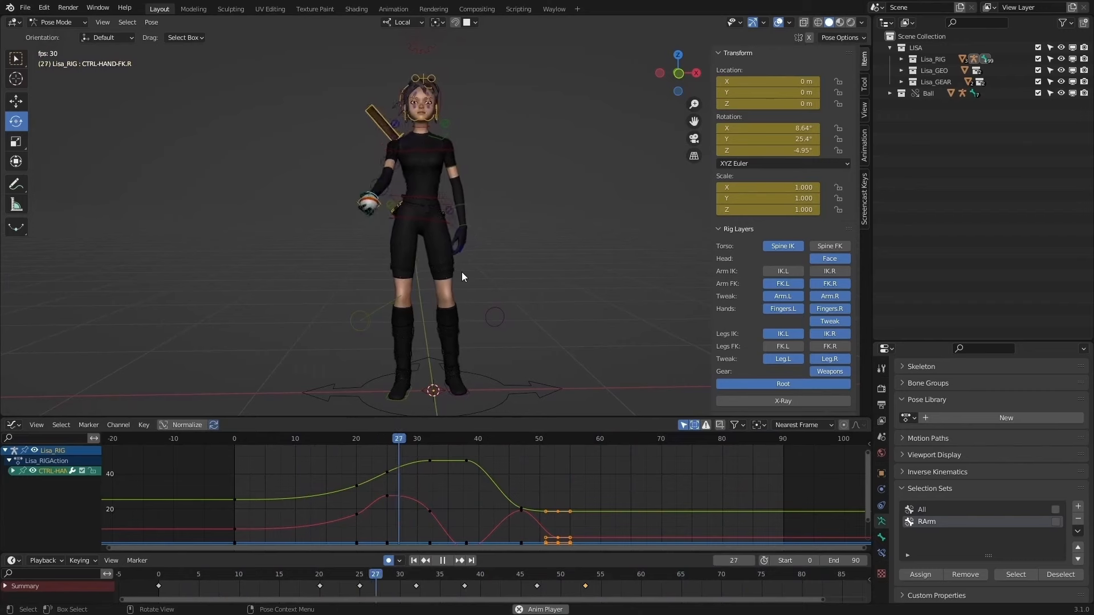
left_click(245, 577)
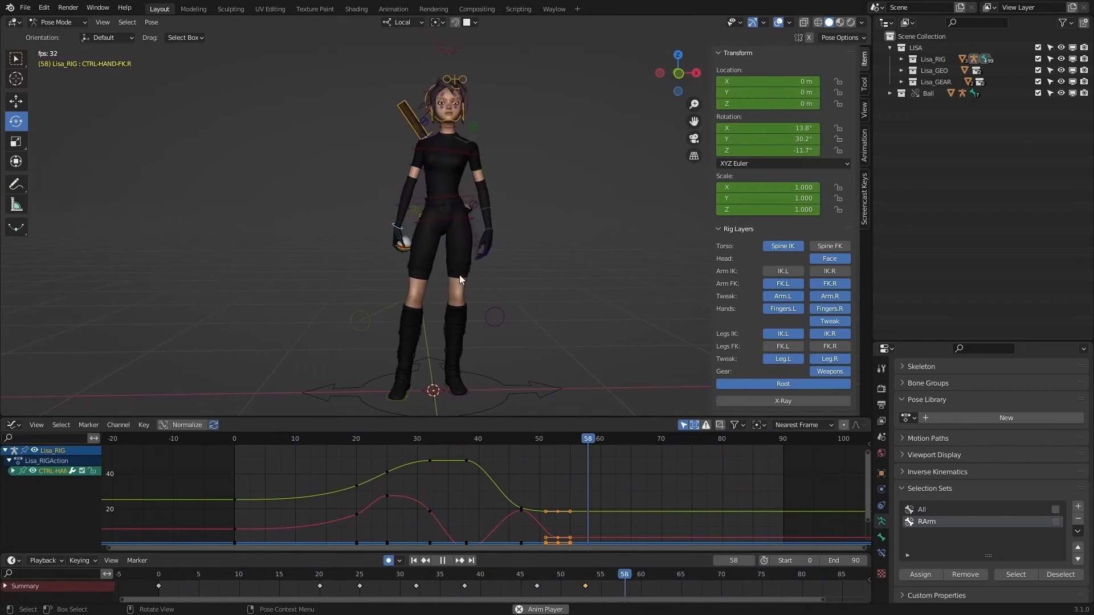
left_click(200, 575)
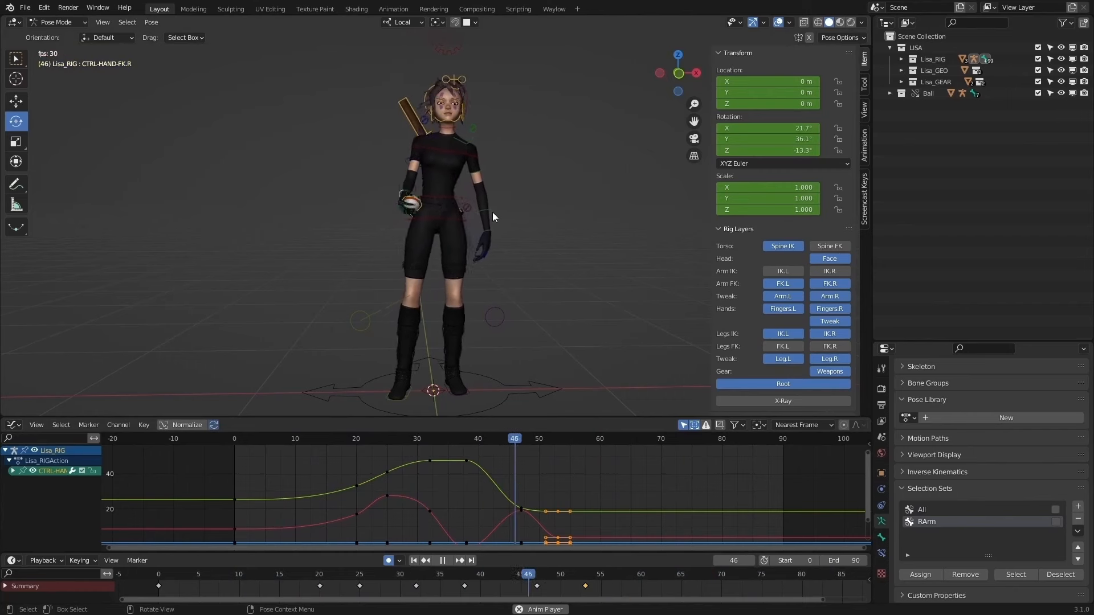
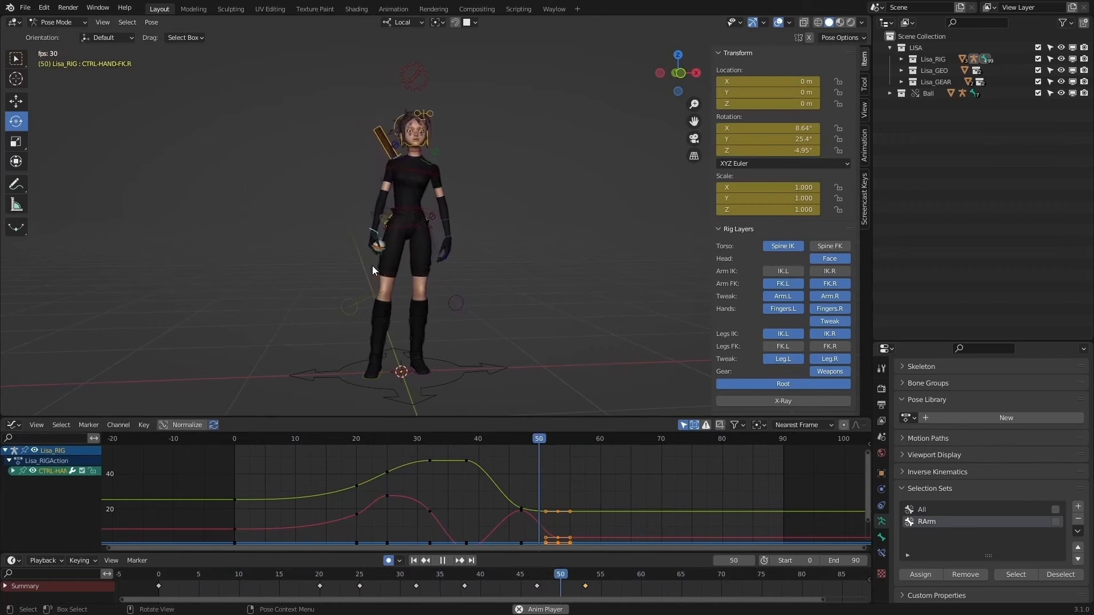
left_click_drag(372, 418, 373, 406)
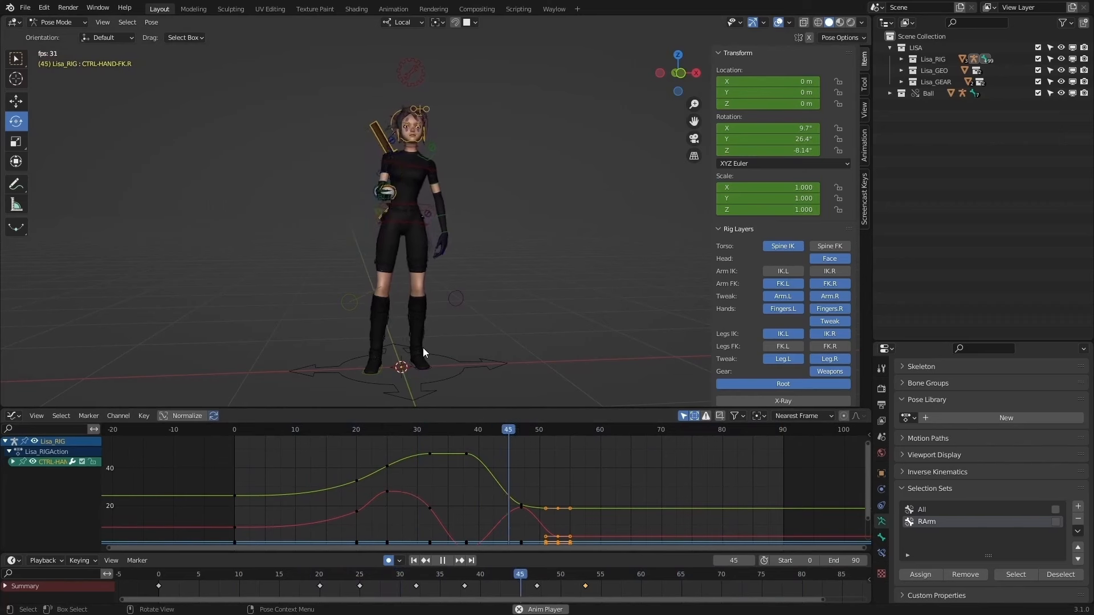
left_click(442, 560)
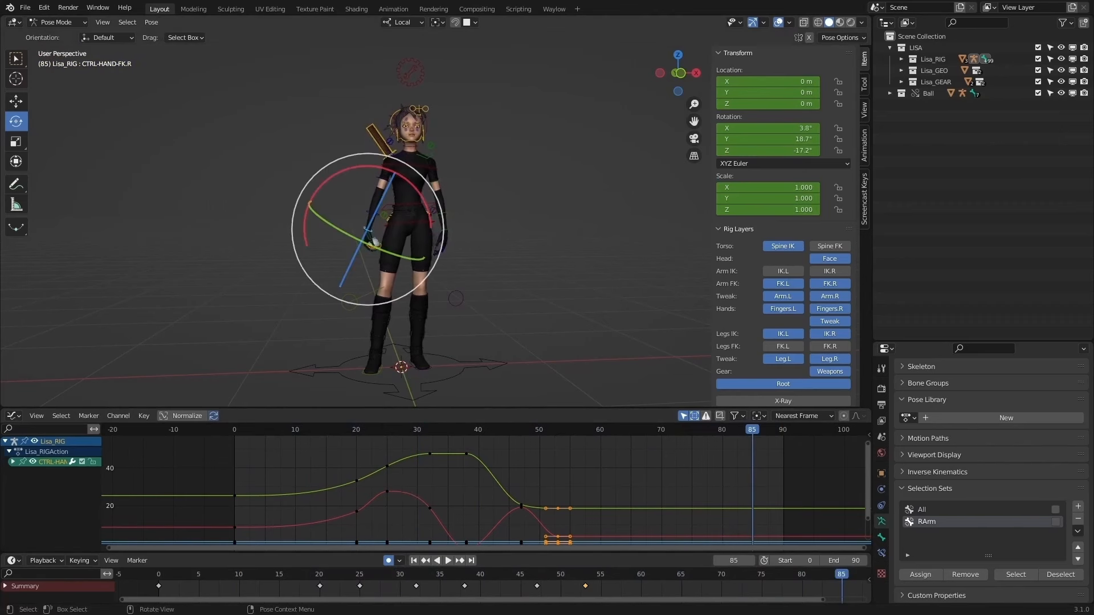
Step: Select the RArm set bones and keyframe their current pose at frame 62
middle_click_drag(444, 235, 493, 235)
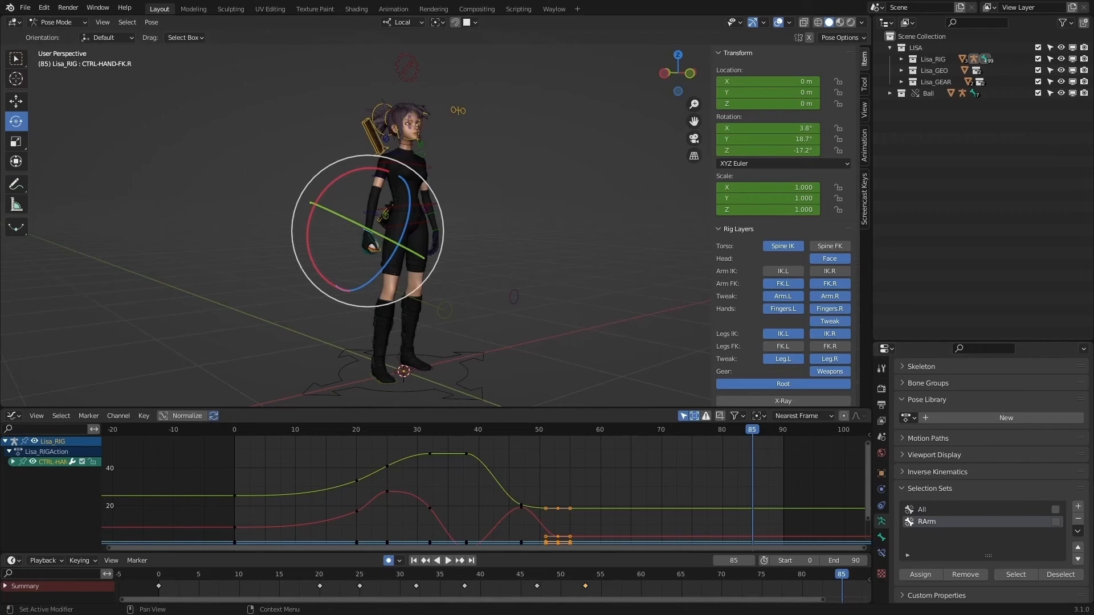
left_click(1017, 575)
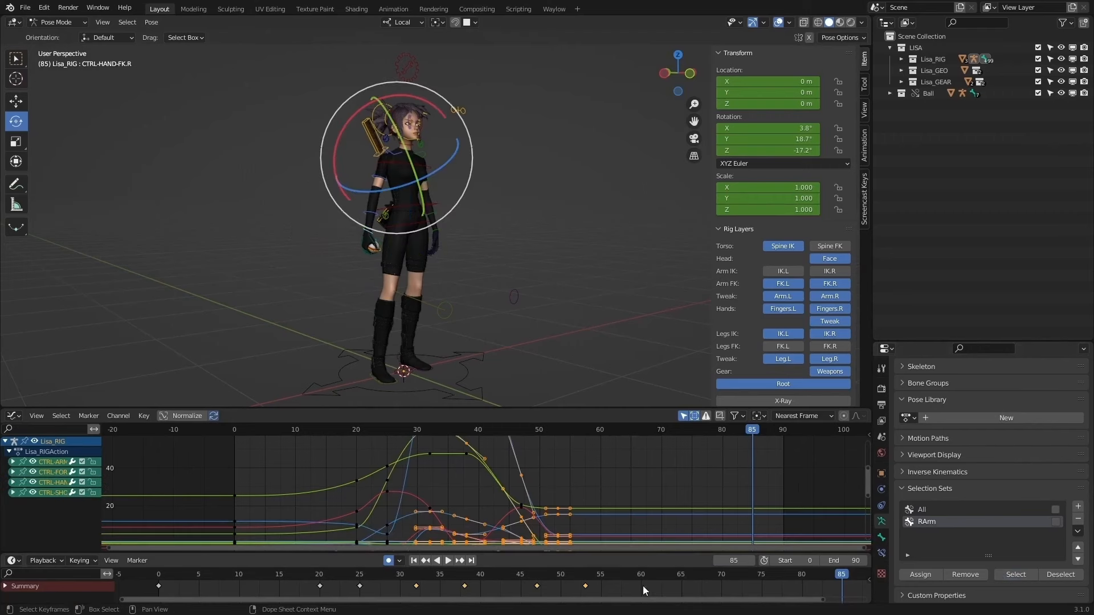
left_click_drag(610, 576, 659, 591)
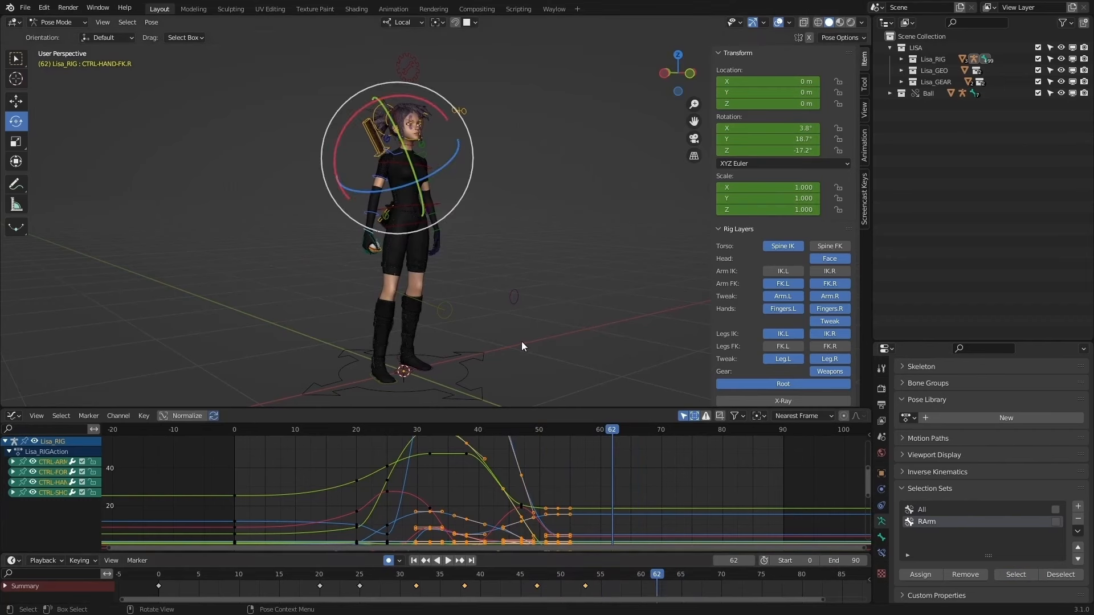
key("i")
Step: Set the right shoulder control's Z rotation at frame 62 to about 1.15°
middle_click_drag(507, 316, 529, 206)
key("alt+a")
left_click(420, 153)
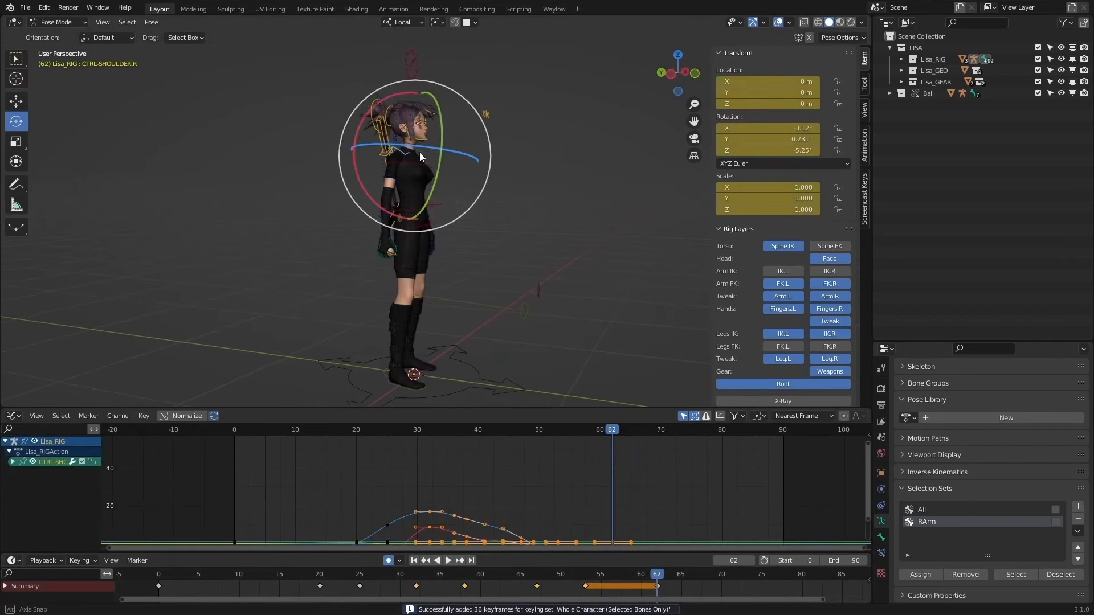
left_click_drag(770, 150, 787, 150)
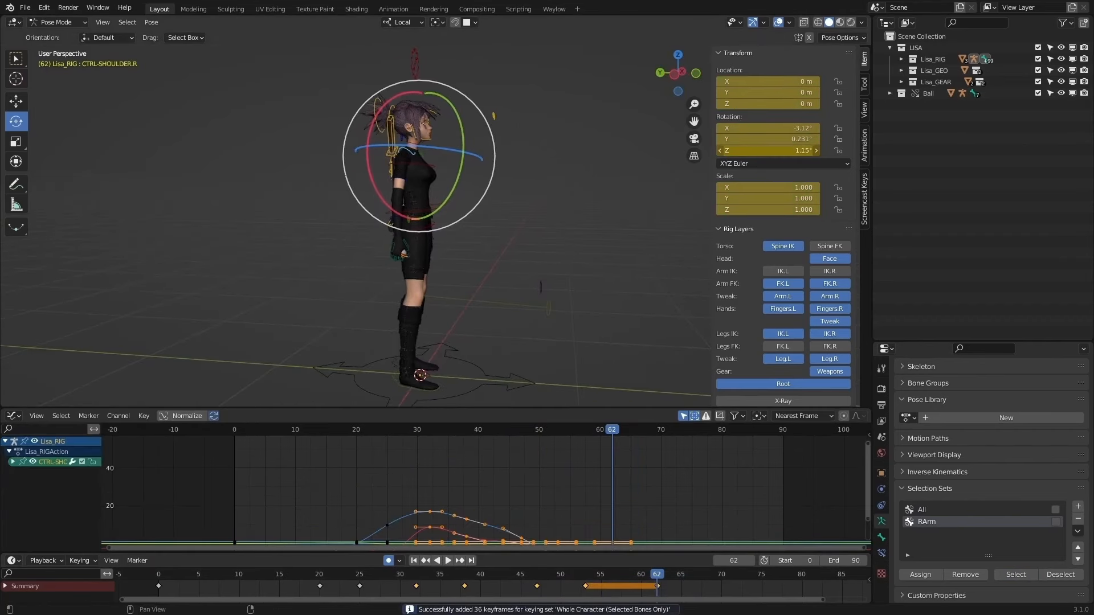
Step: Rotate the right upper arm FK control at frame 62 to about X -68.2°, Y -0.513°, Z 16.9°, using side and front views
left_click(405, 177)
middle_click_drag(405, 177, 470, 188)
key("r")
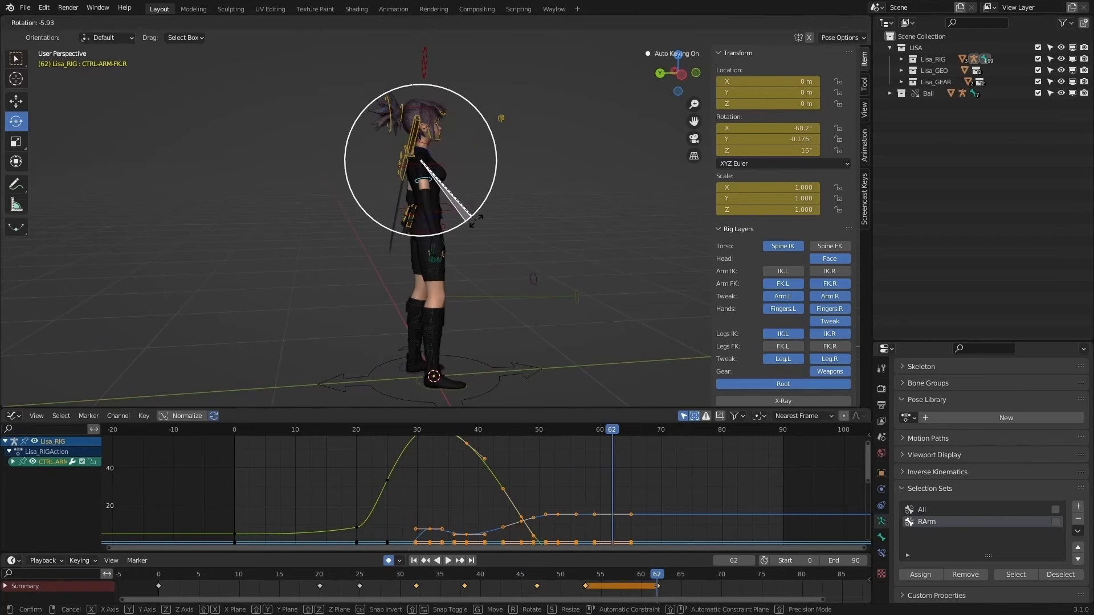
left_click_drag(477, 221, 478, 220)
middle_click_drag(485, 216, 402, 183)
left_click_drag(419, 165, 452, 166)
Step: Rotate the right hand FK control at frame 62 in a close side view so the hand follows the hanging arm
scroll(450, 163, "up", 4)
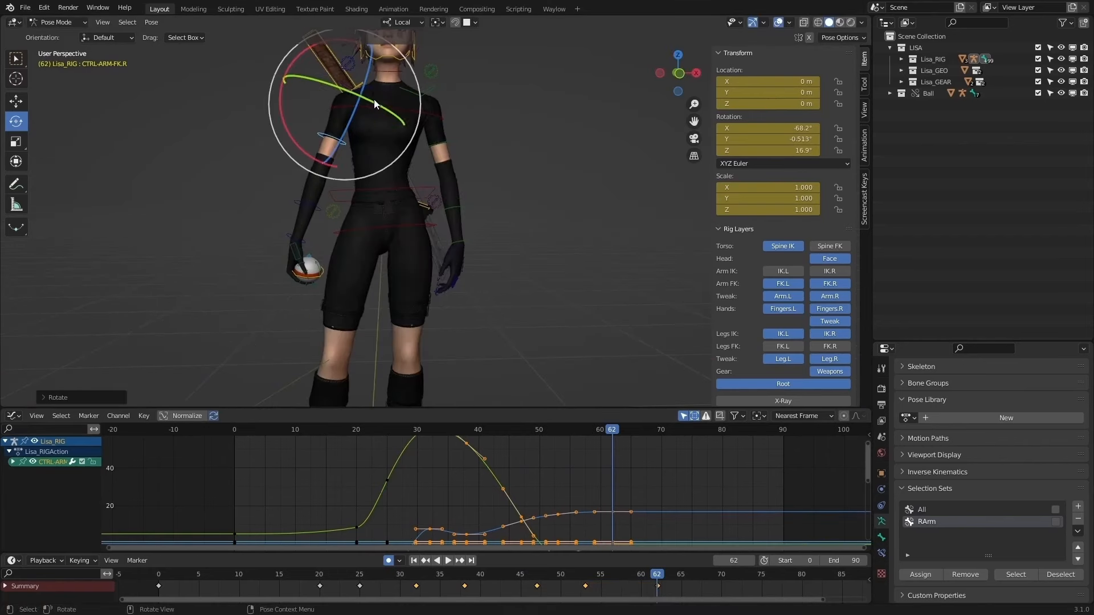
middle_click_drag(374, 99, 372, 255)
left_click(392, 290)
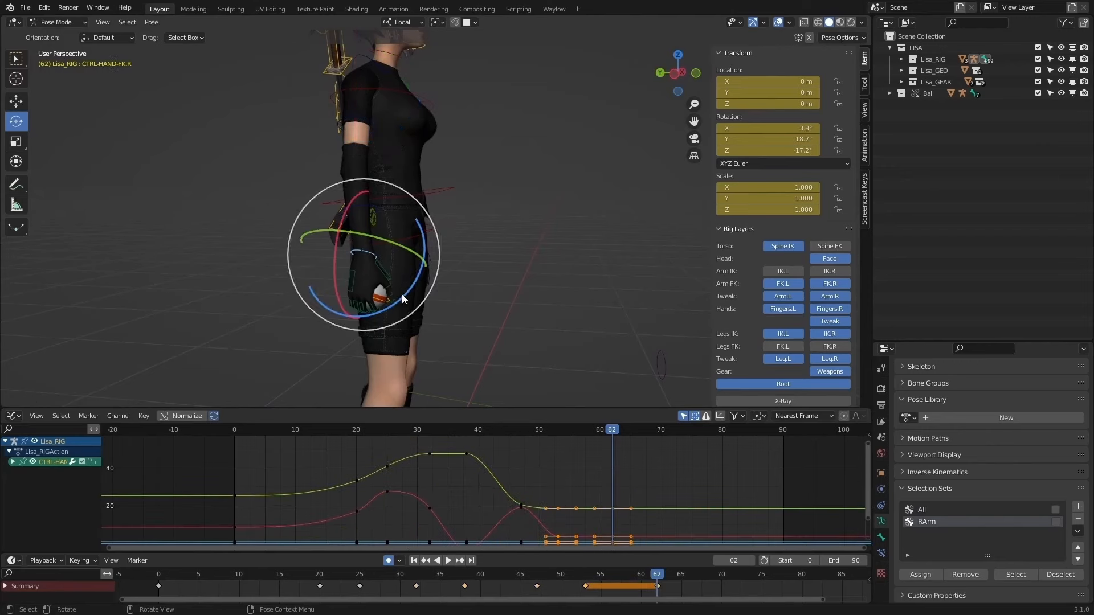
left_click_drag(393, 289, 423, 214)
mouse_move(423, 214)
middle_mouse_down()
mouse_move(330, 210)
mouse_move(422, 218)
middle_mouse_up()
left_click(330, 210)
left_click_drag(423, 219, 430, 212)
Step: Compare the upper arm with its neighbouring keyframes and rotate its FK control at frame 62 to about X -71.4°, Y 0.638°, Z 17.3°
left_click(381, 127)
scroll(391, 130, "down", 3)
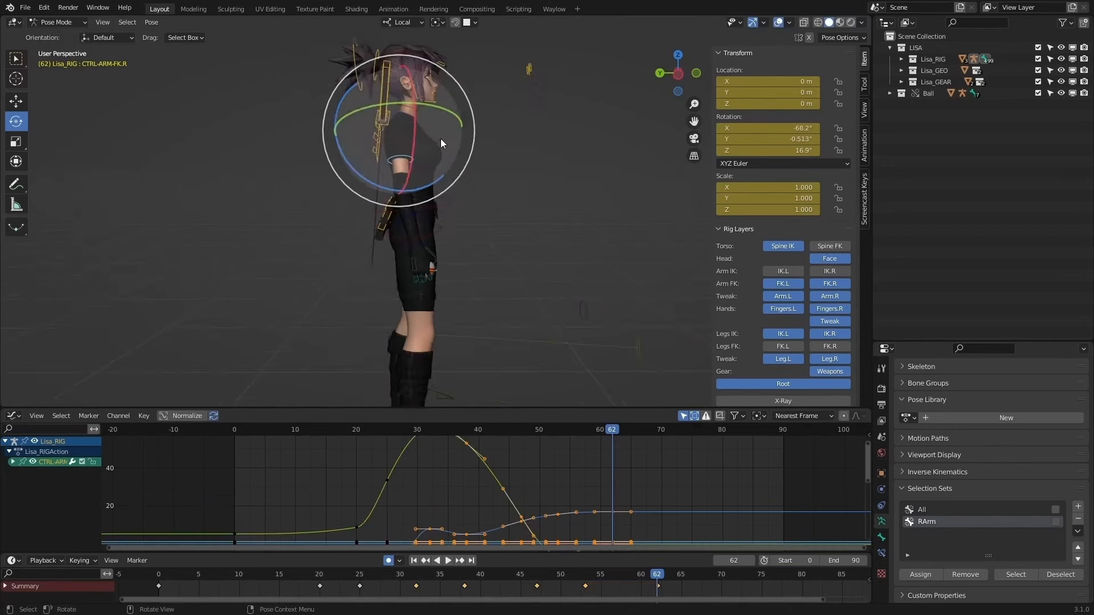
key("Down")
middle_click_drag(440, 138, 417, 176)
key("Down")
key("Up")
key("Up")
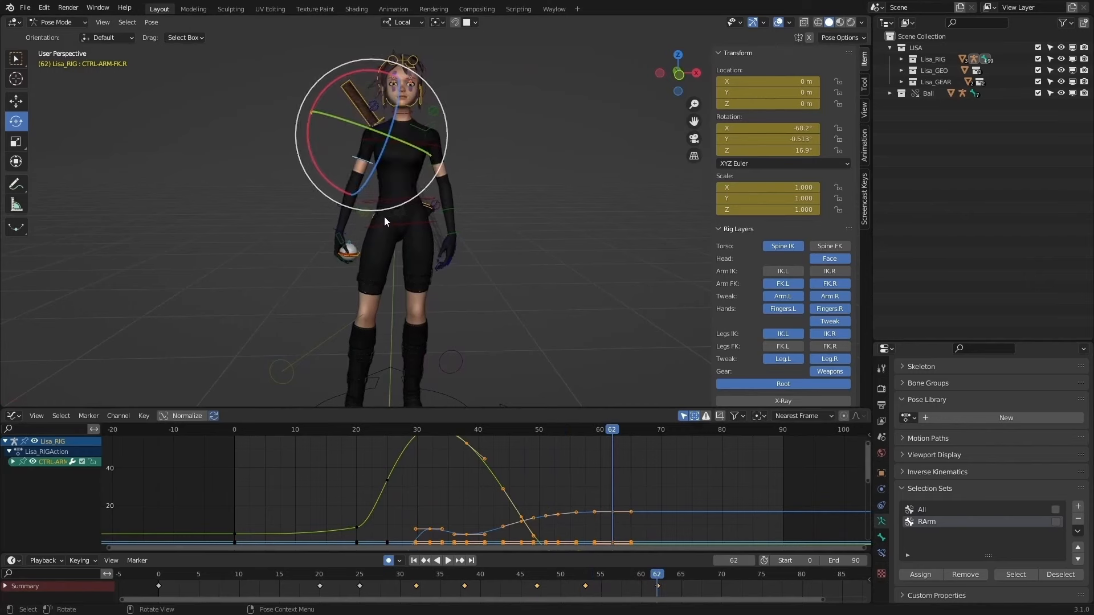
key("r")
left_click(389, 209)
Step: Step through the arm keyframes and scrub the frames around 62 to examine the settling motion from the front and side
key("Down")
key("Down")
key("Down")
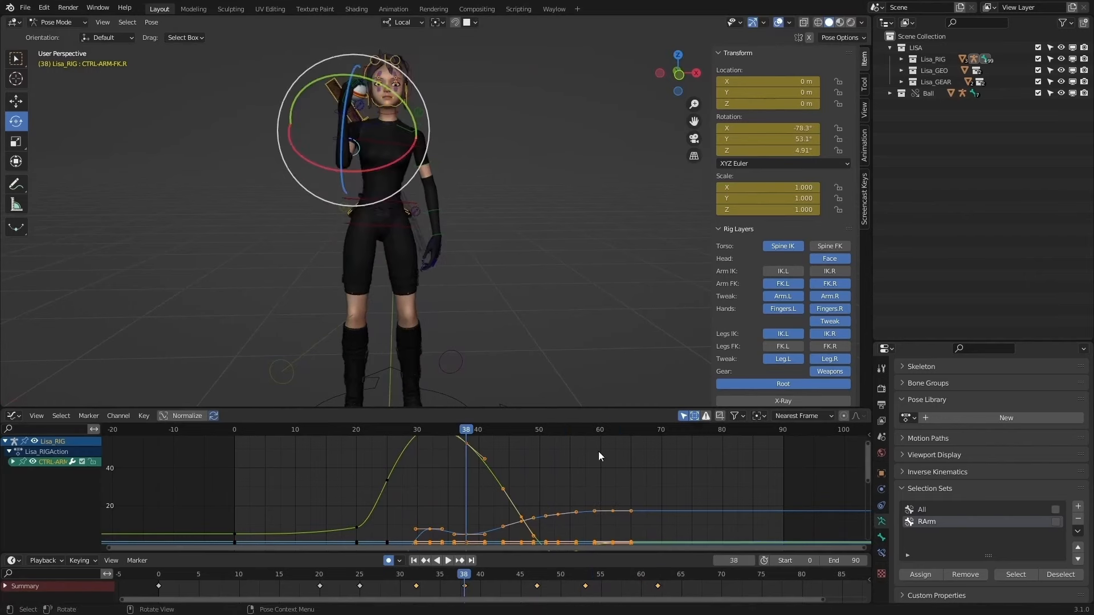
key("Down")
left_click_drag(527, 576, 657, 574)
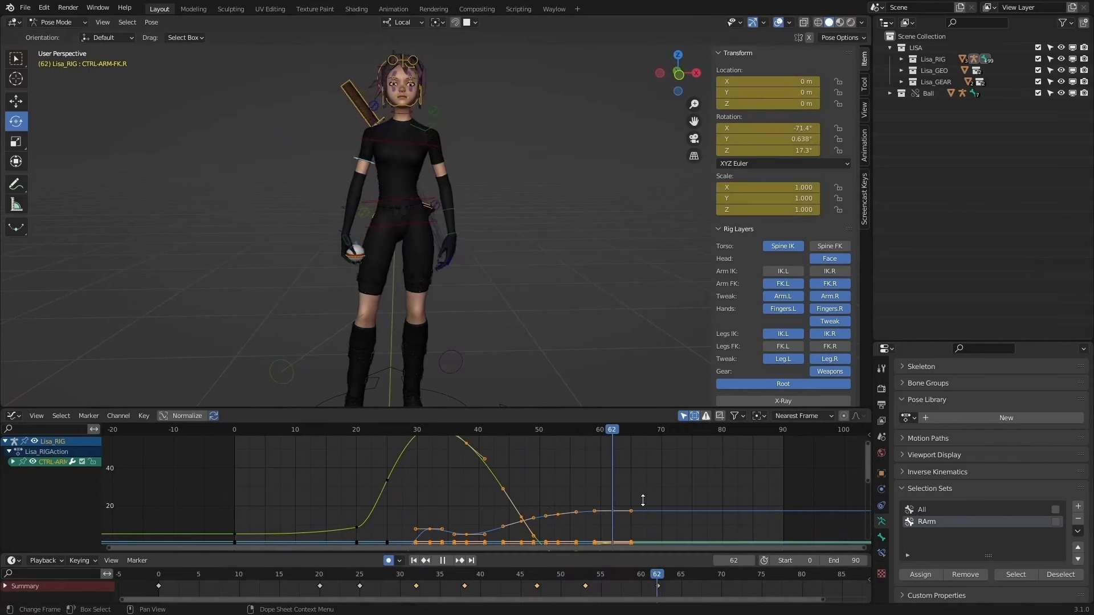
middle_click_drag(556, 365, 678, 371)
left_click_drag(655, 573, 595, 578)
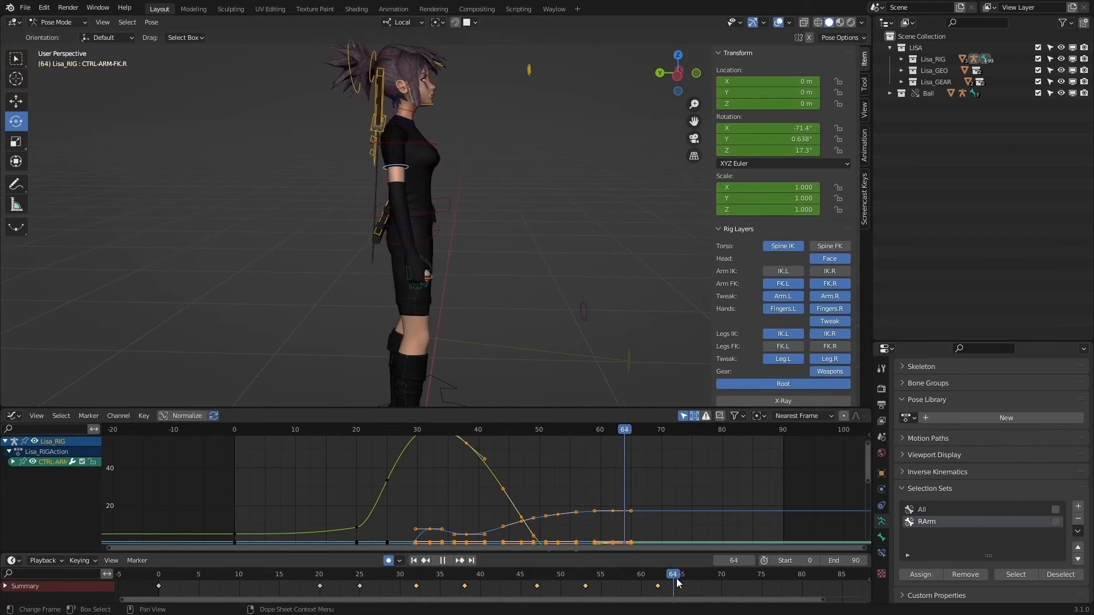
Step: Select the RArm selection set and keyframe the right arm controls at frame 75
key("space")
left_click(1025, 579)
left_click_drag(689, 577, 761, 580)
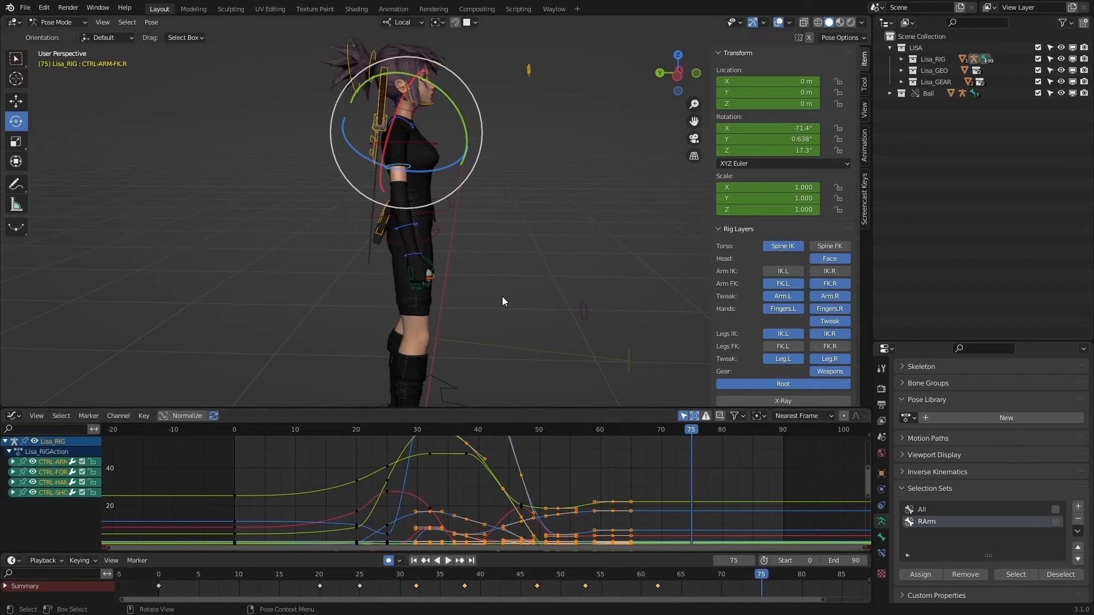
key("i")
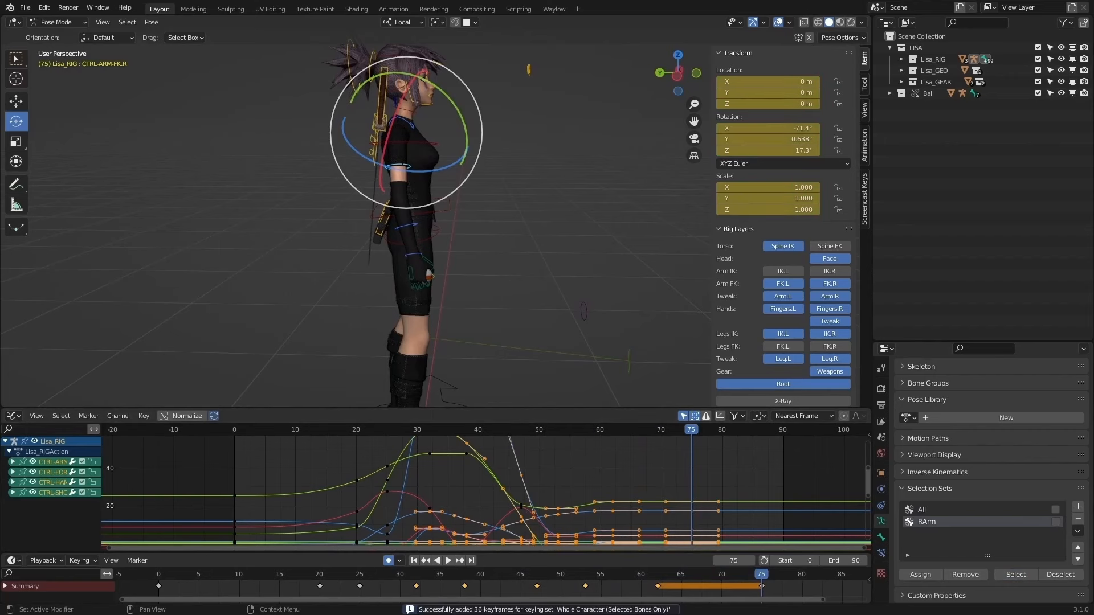
left_click_drag(482, 576, 762, 579)
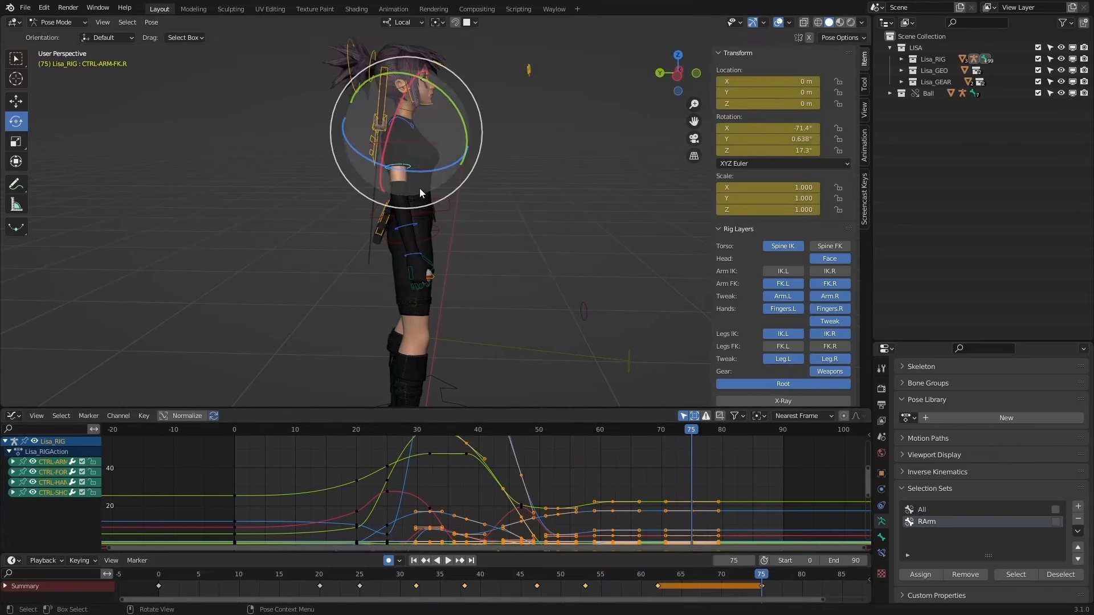
Step: Rotate the right upper arm FK control at frame 62 to about X -70.4°, Y 4.41°, Z 18.1°
left_click(411, 163)
left_click(410, 163)
key("Down")
key("Down")
key("Up")
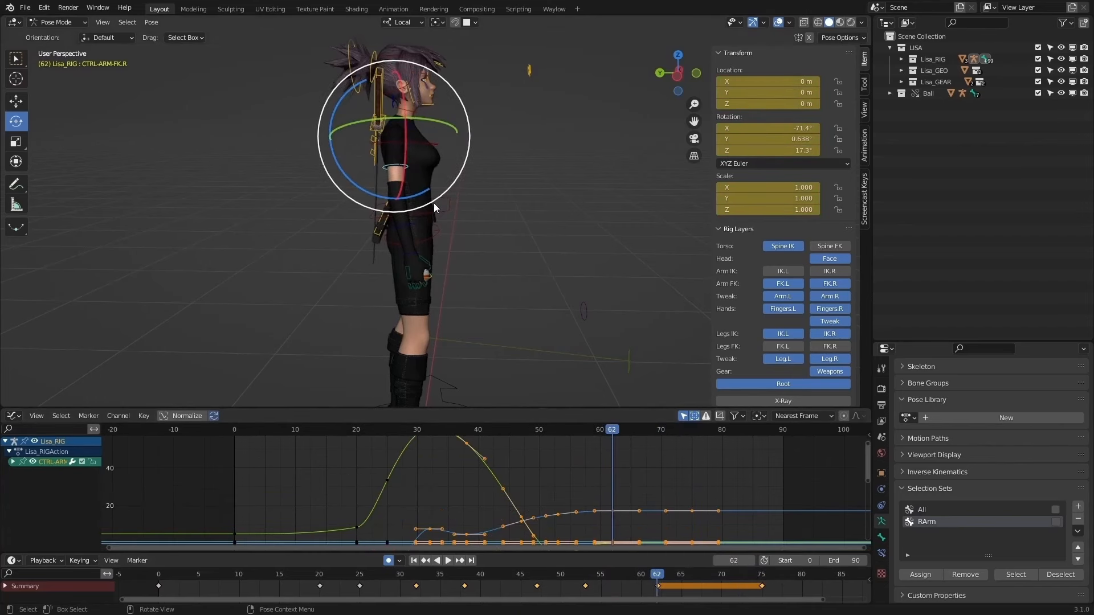
left_click_drag(434, 202, 437, 200)
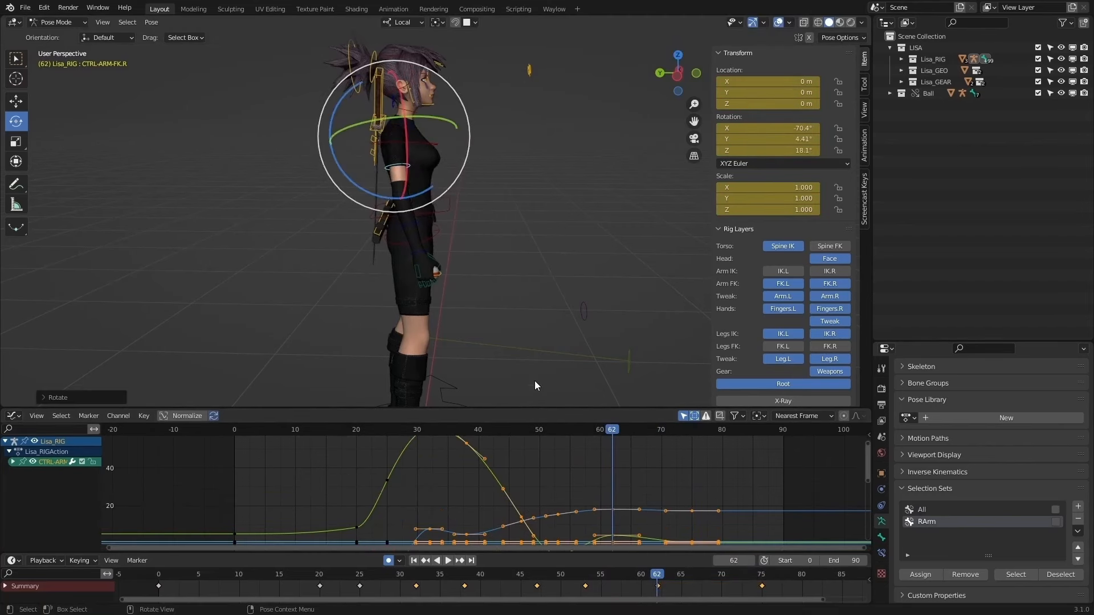
Step: Rotate the right upper arm FK control at frame 67 to about X -69.5°, Y 7.92°, Z 18.9°, and check the swing
left_click(537, 573)
left_click_drag(565, 571, 697, 574)
left_click_drag(412, 213, 417, 219)
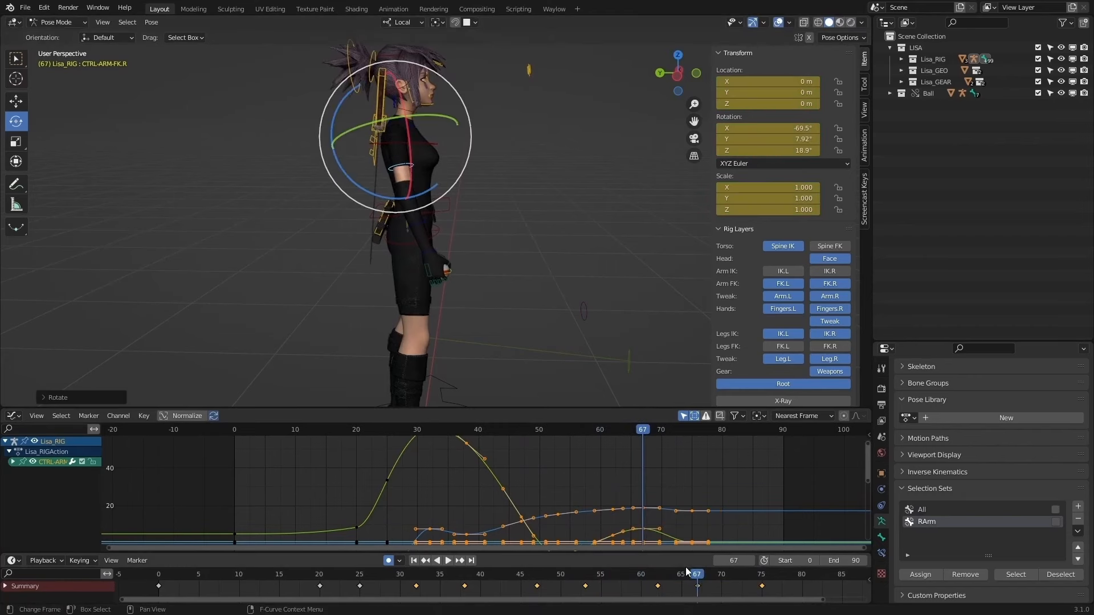
left_click_drag(686, 569, 659, 586)
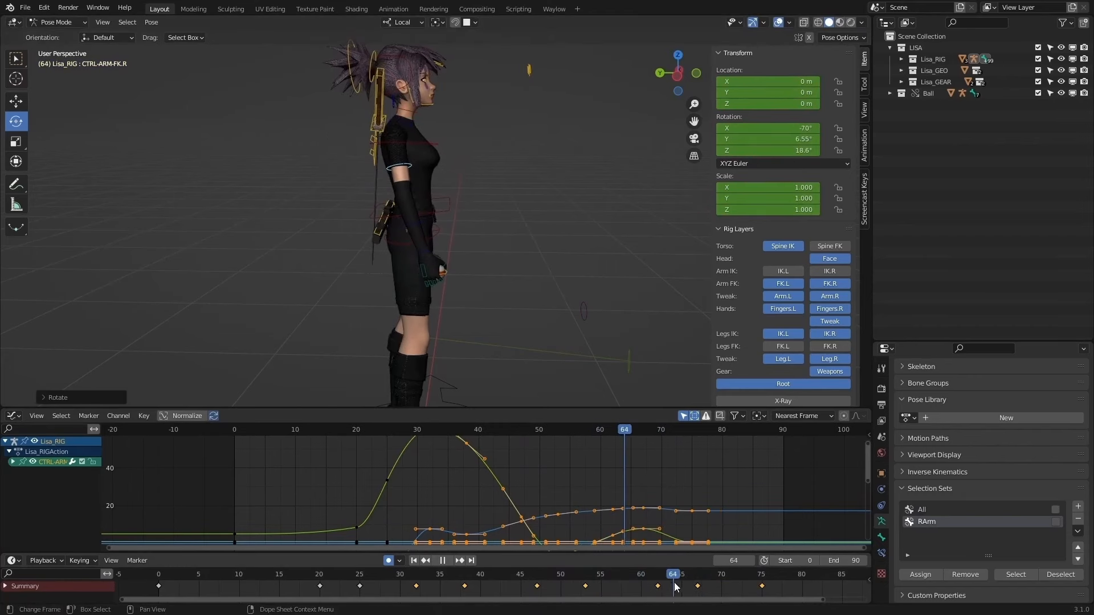
left_click_drag(745, 587, 746, 588)
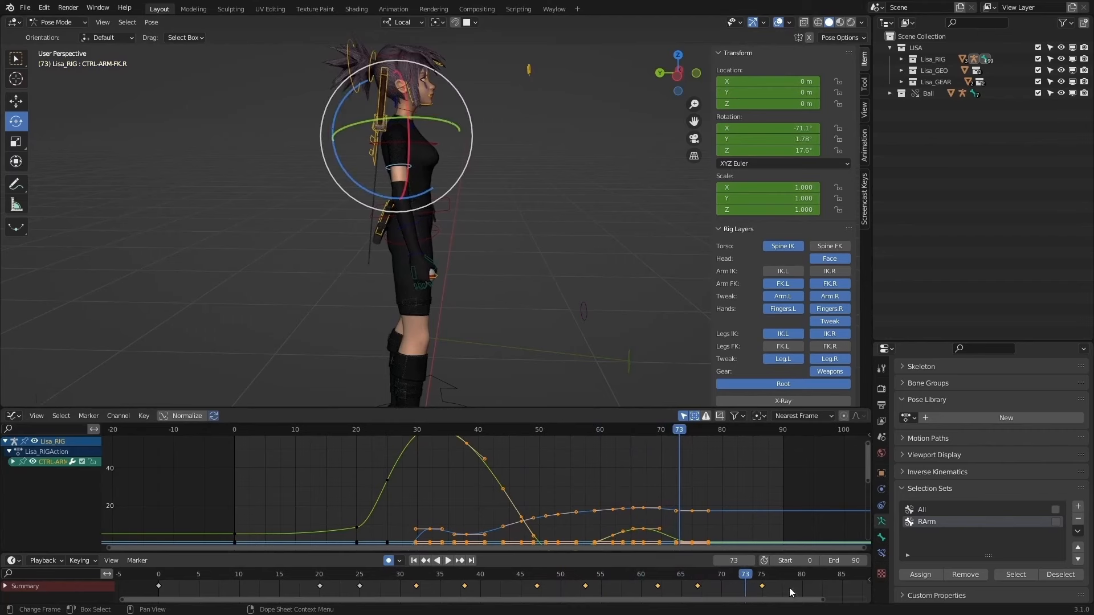
Step: Move the RArm selection set's keyframes from frame 75 to frame 80
left_click(666, 336)
left_click(1015, 574)
key("g")
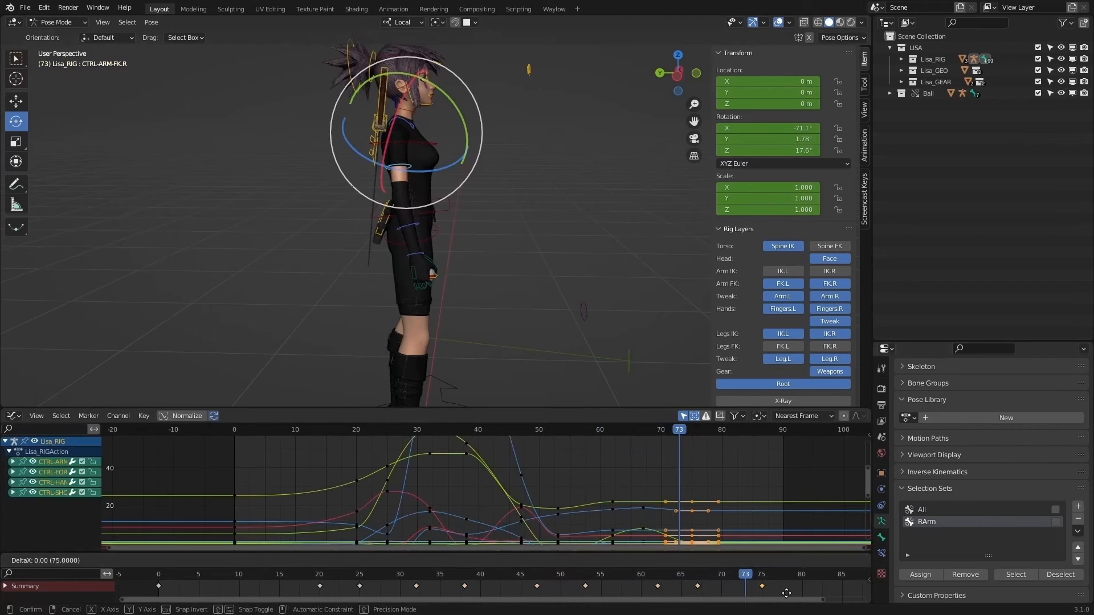
left_click(823, 593)
Step: Scrub and play the animation from the side and front to examine how the right arm settles
left_click_drag(626, 576, 686, 585)
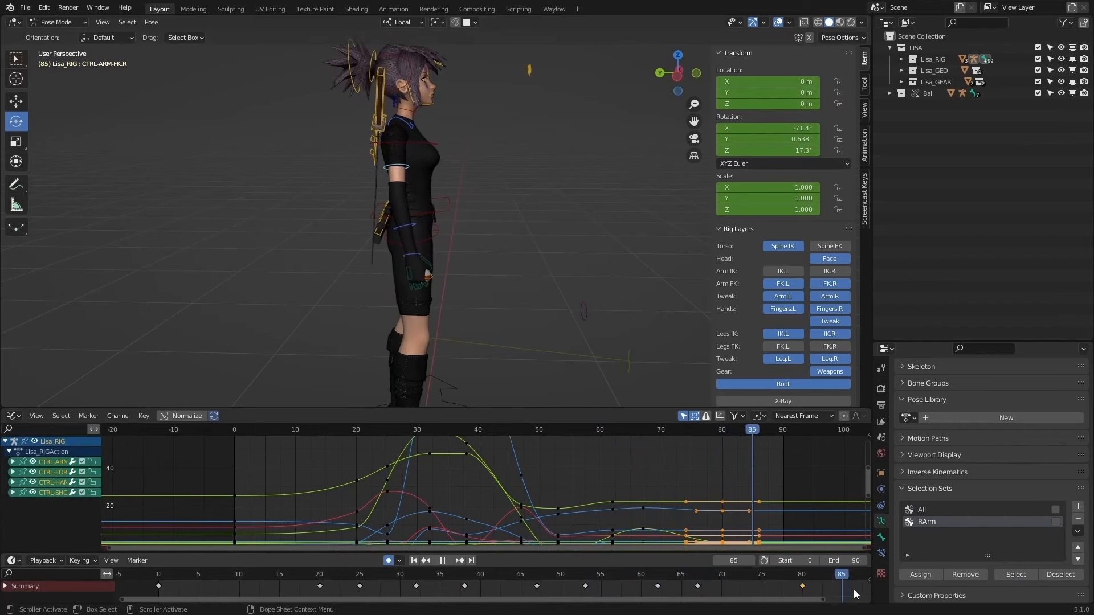
left_click_drag(854, 590, 865, 587)
middle_click_drag(501, 308, 405, 309)
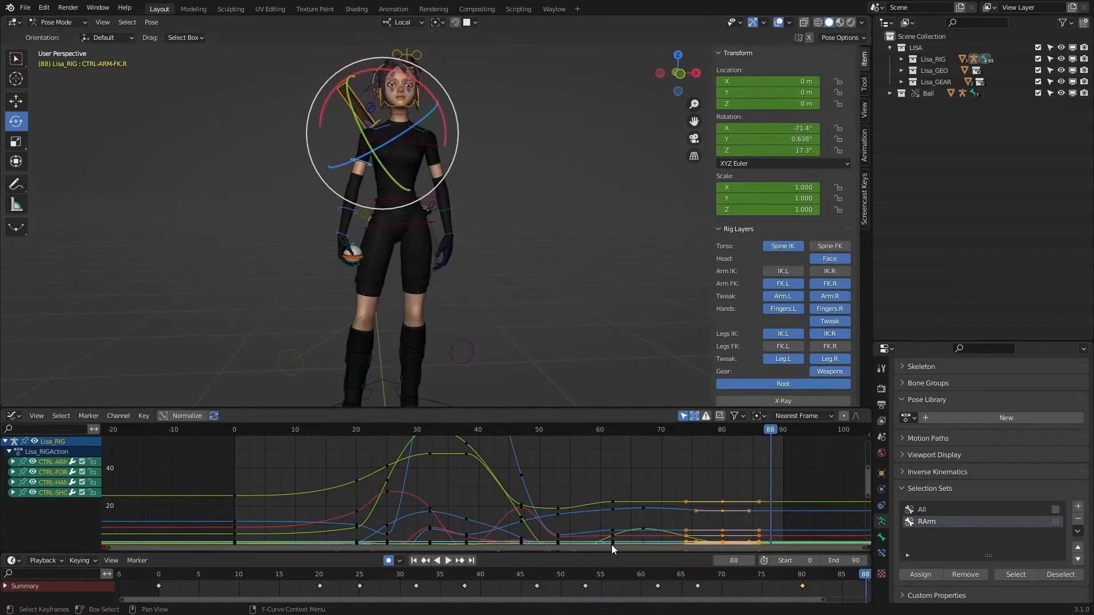
left_click(448, 561)
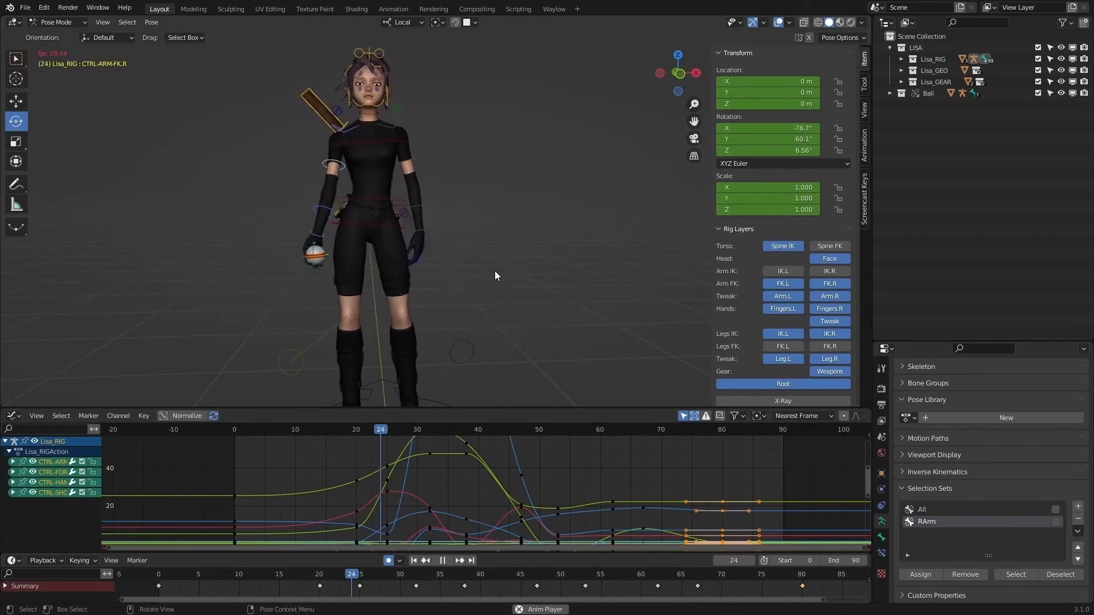
middle_click_drag(495, 271, 524, 220)
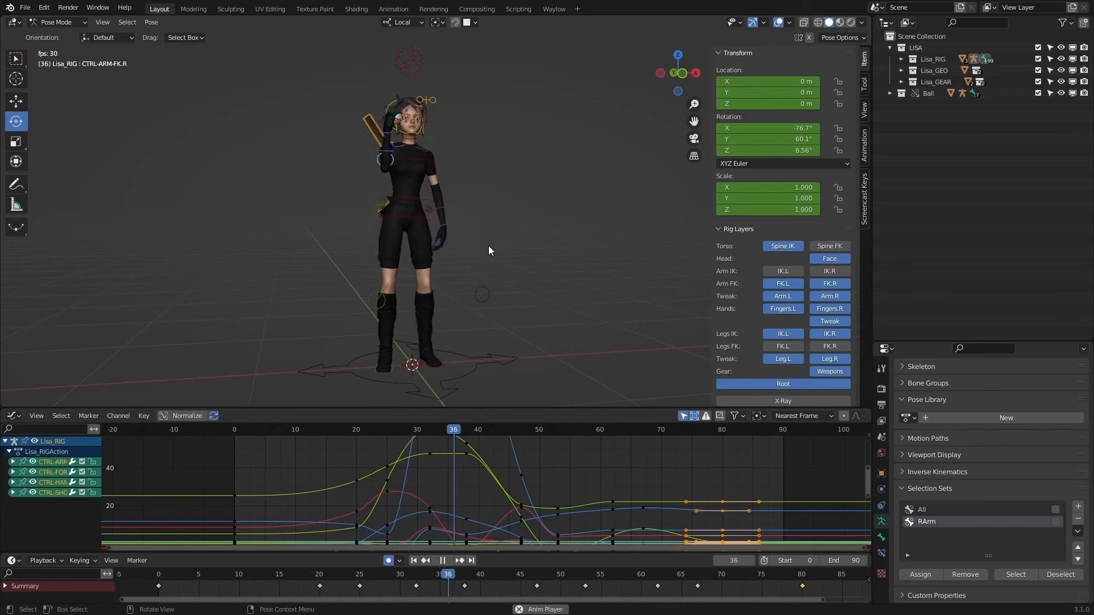
scroll(542, 313, "up", 4)
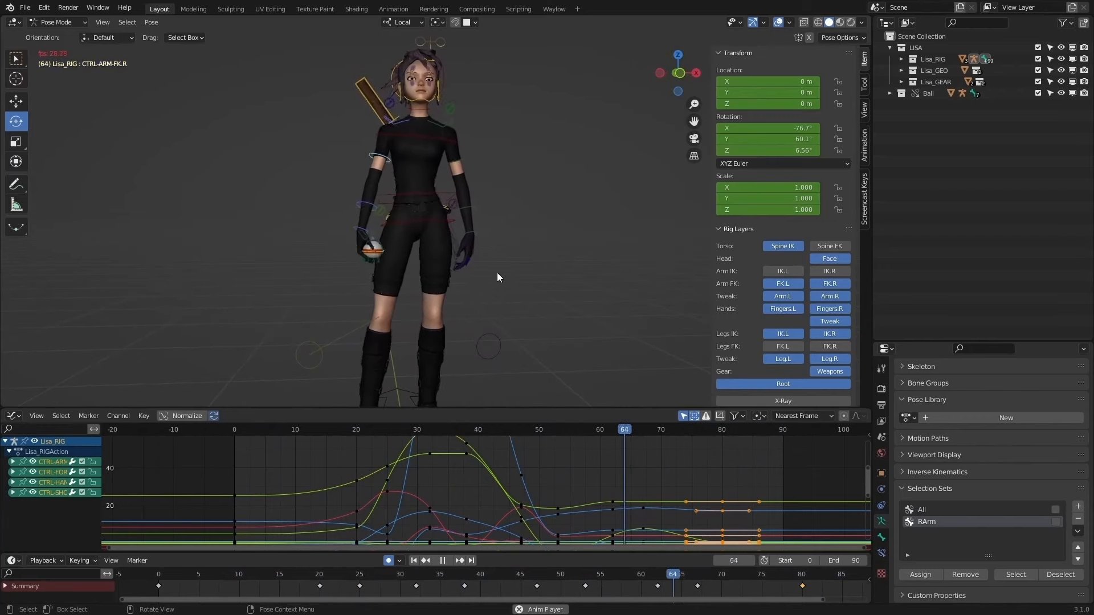
middle_click_drag(497, 278, 592, 281)
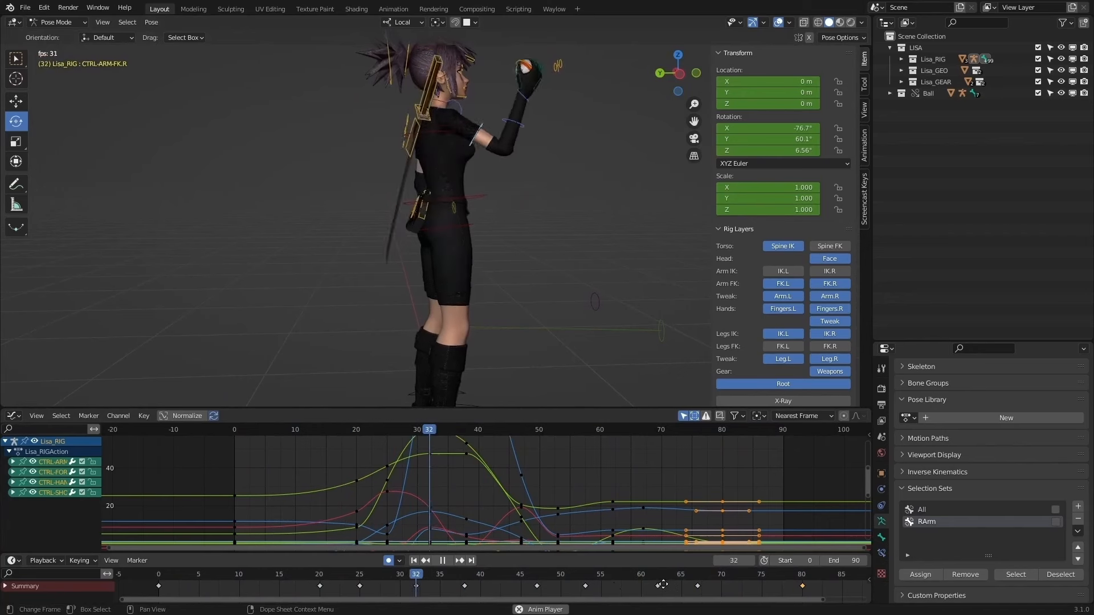
middle_click_drag(663, 585, 648, 585)
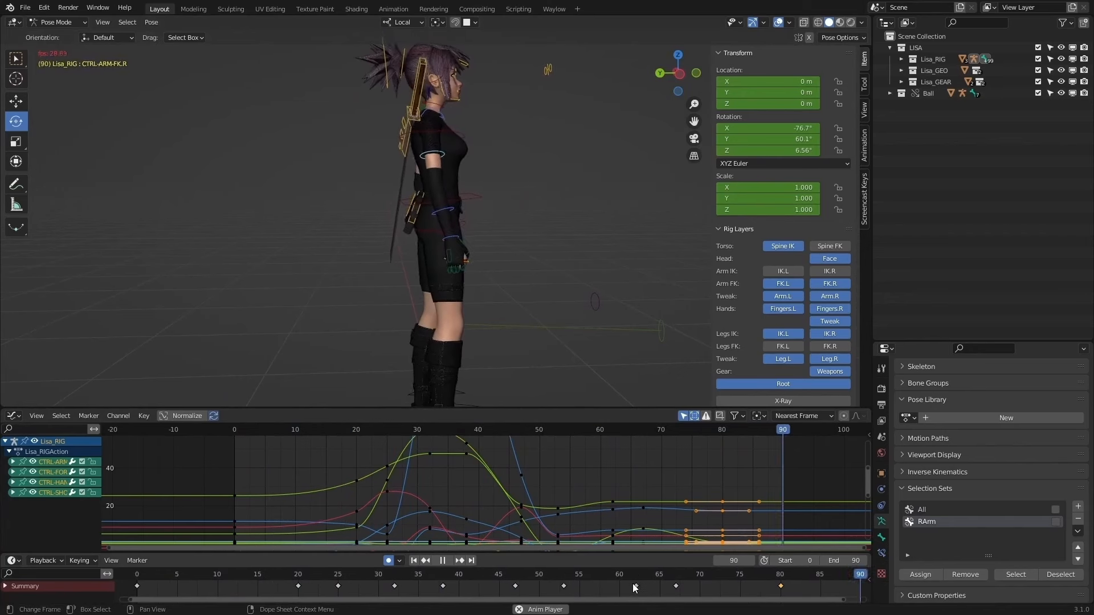
Step: Keyframe the right arm at frame 90 and rotate its upper arm FK control there to about X -70.8°, Y 1.99°, Z 17.5°
left_click_drag(570, 571, 860, 585)
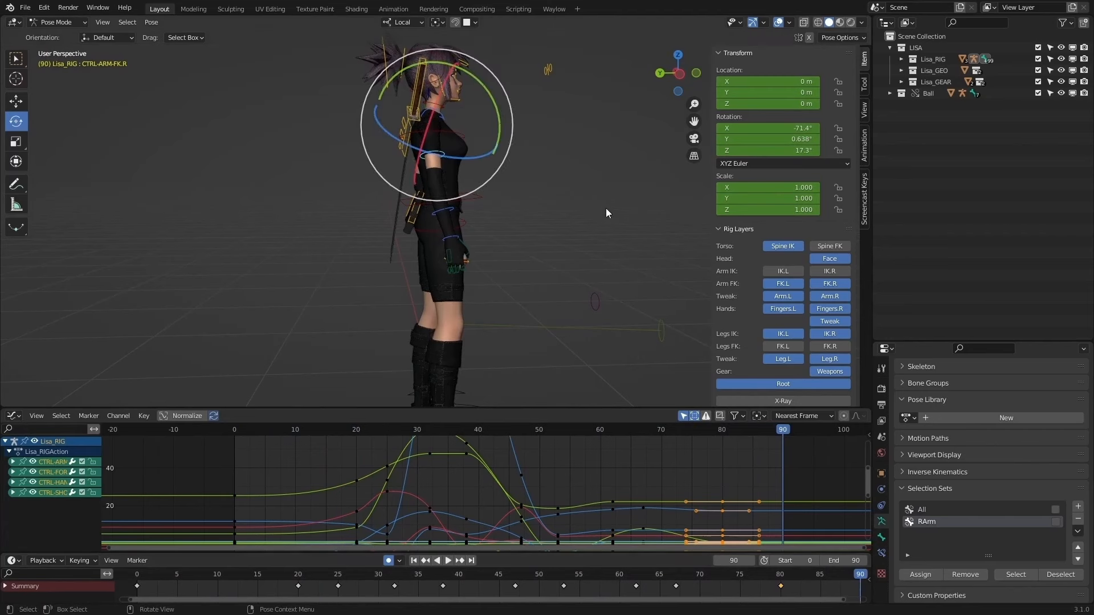
key("i")
left_click(458, 172)
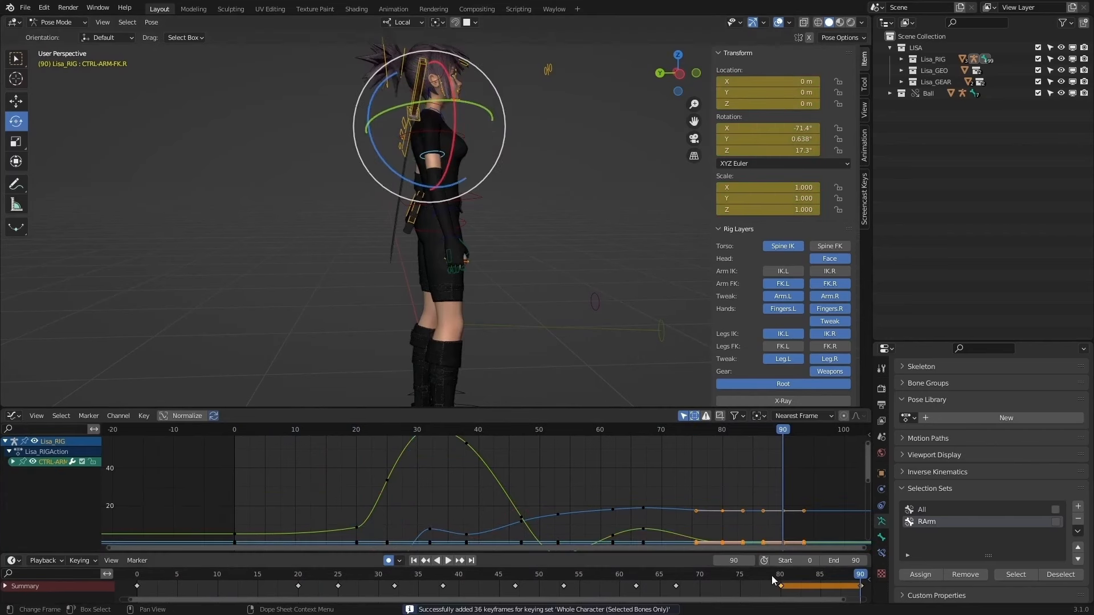
left_click_drag(774, 580, 827, 579)
key("Up")
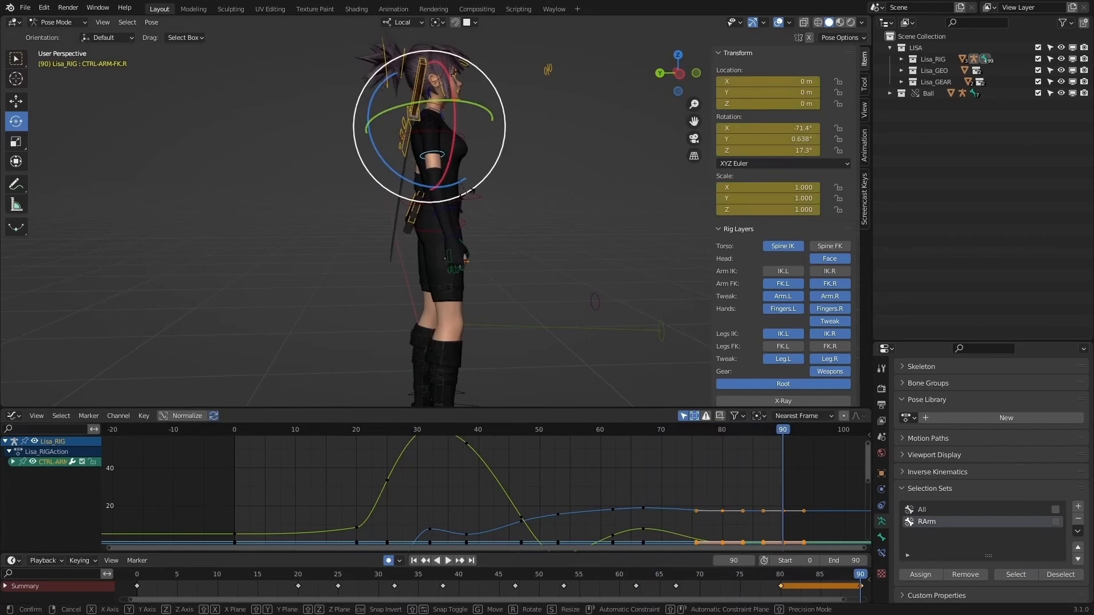
key("Down")
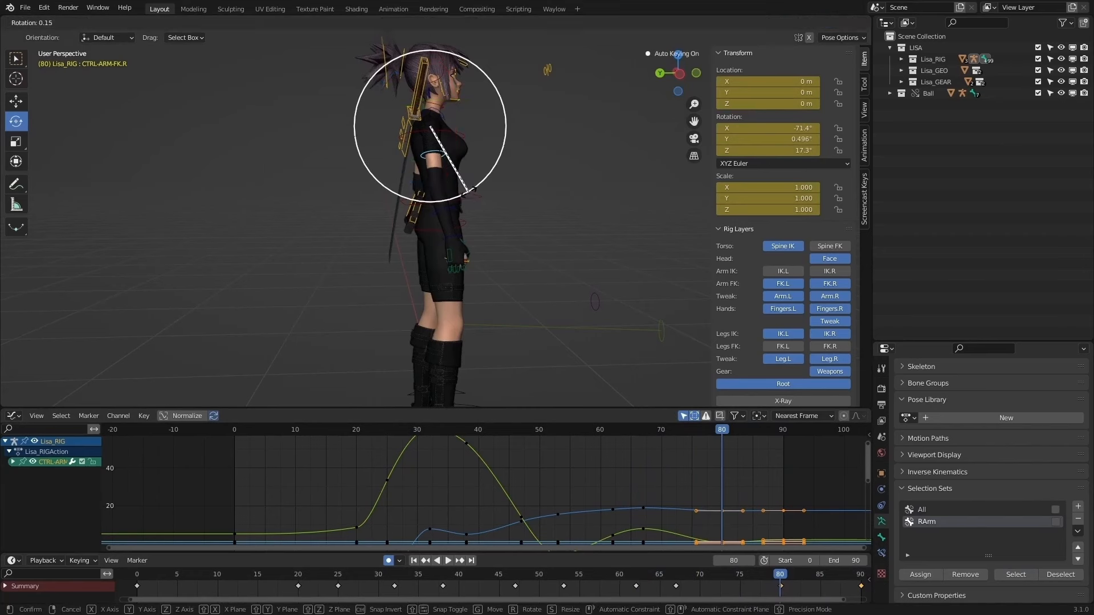
key("Up")
middle_click_drag(507, 184, 440, 187)
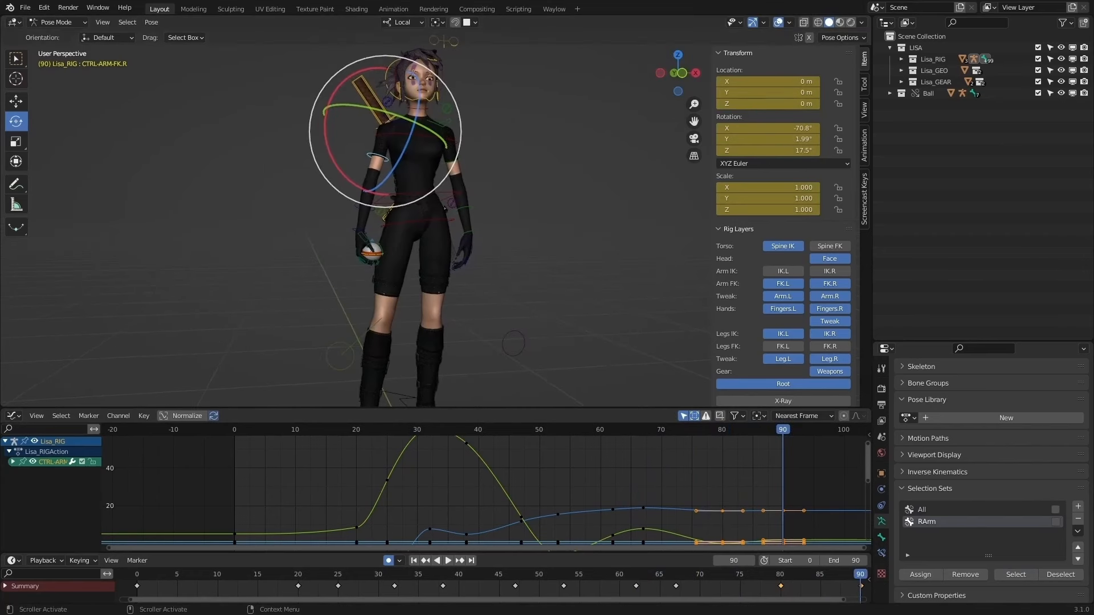
middle_click_drag(638, 222, 522, 177)
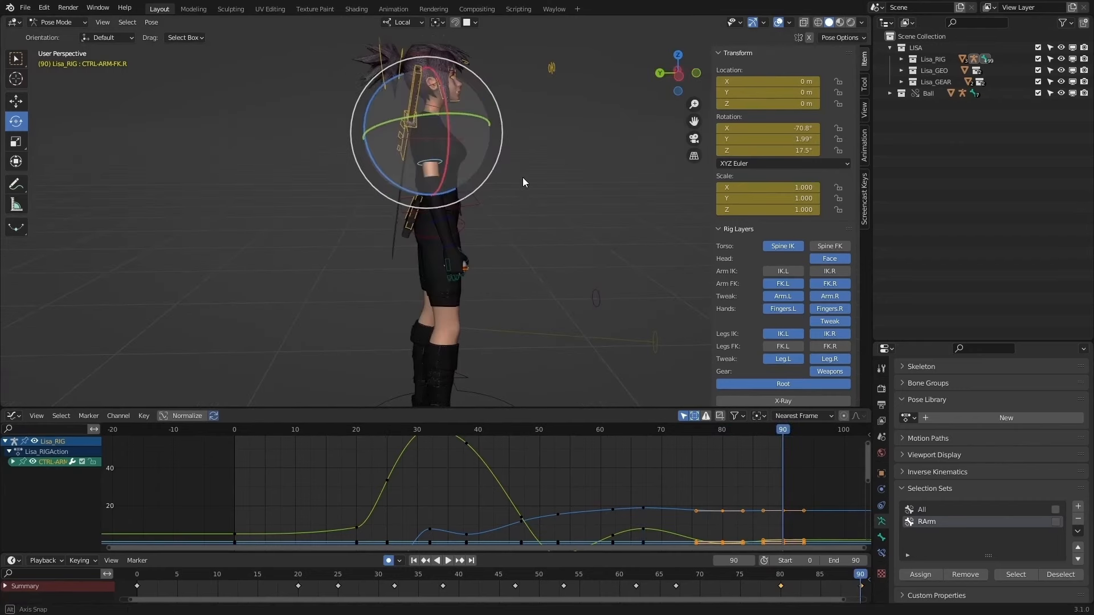
Step: Compare the right shoulder control's keyframes and set its Z rotation to 2.15° at frame 68 and -1.03° at frame 79
key("Down")
left_click(440, 121)
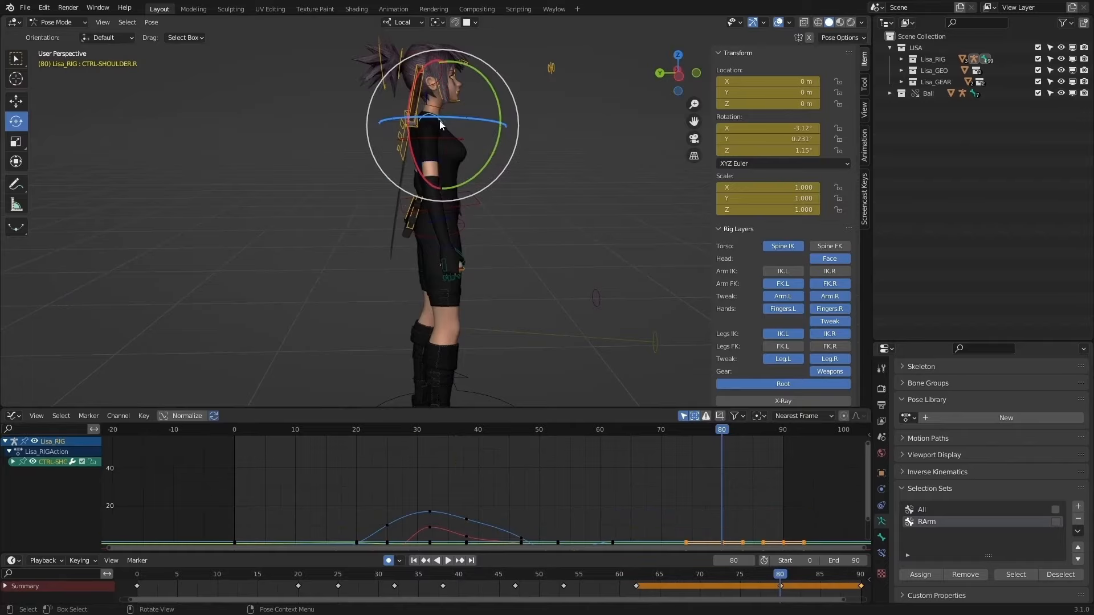
key("Down")
key("Down")
left_click(440, 120)
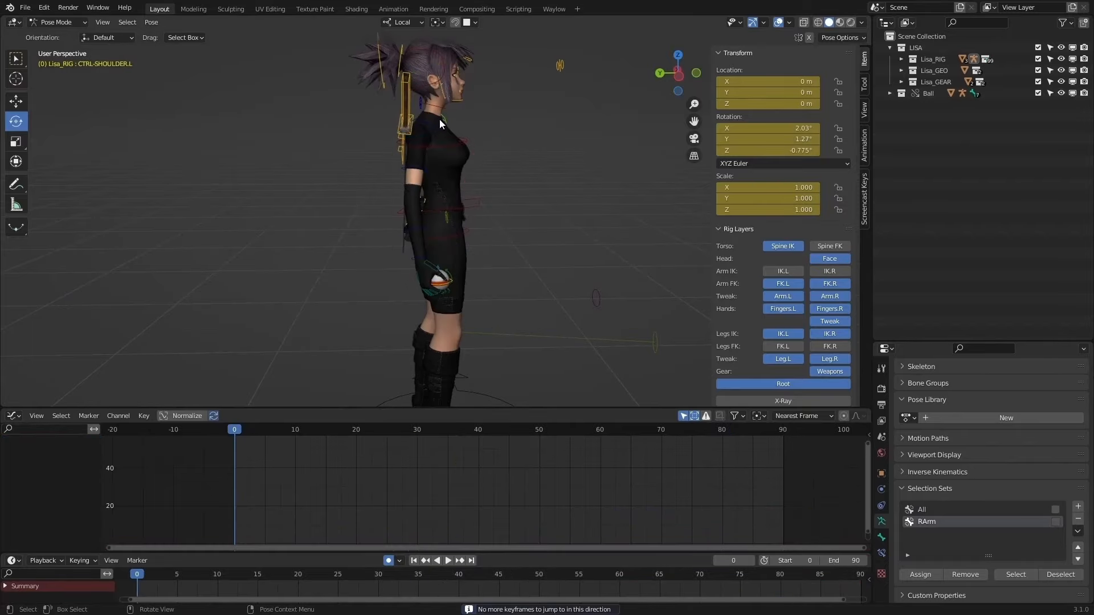
left_click_drag(667, 573, 564, 576)
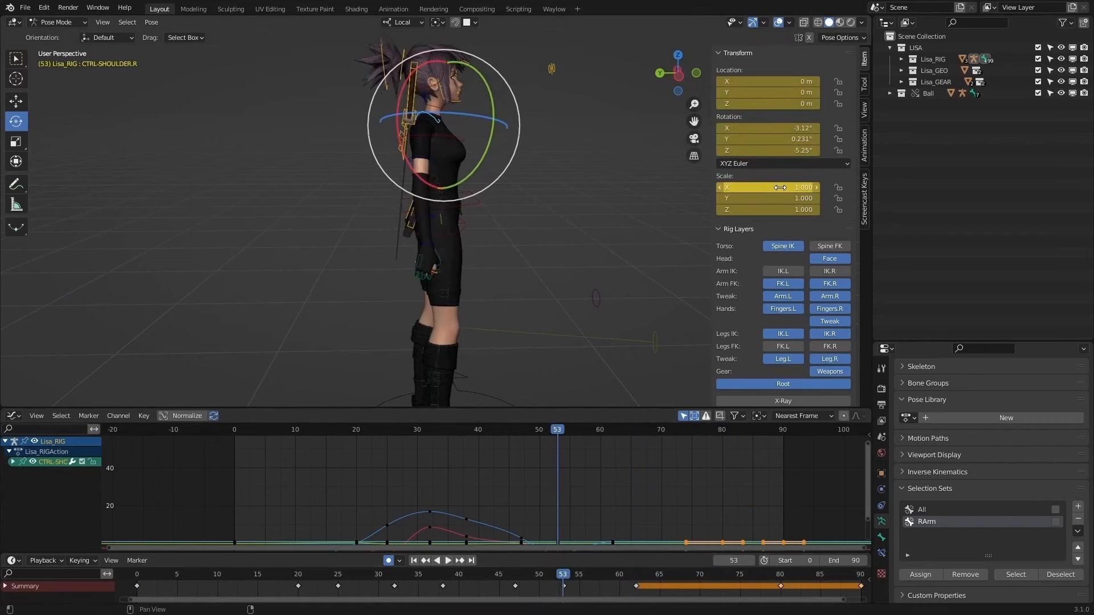
key("Up")
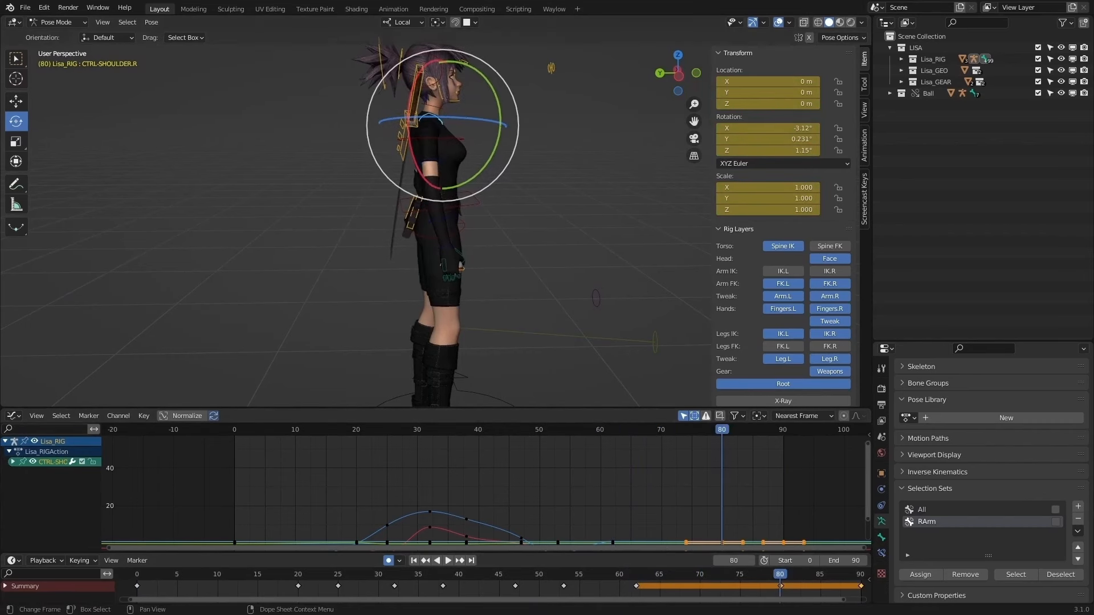
left_click_drag(639, 573, 686, 572)
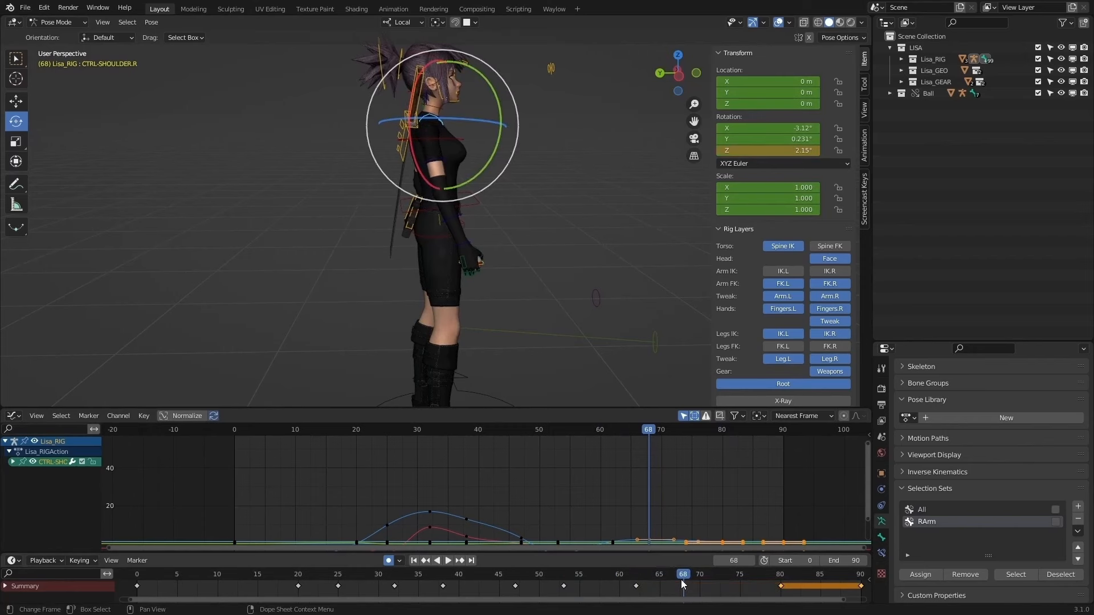
left_click_drag(683, 583, 760, 576)
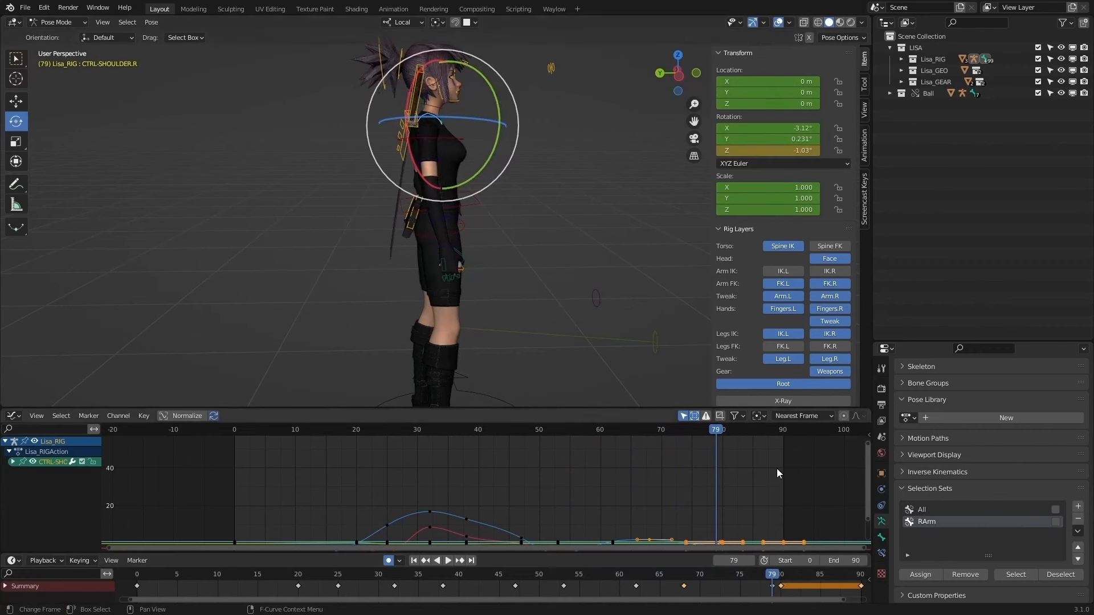
Step: Delete the right shoulder control's keyframe at frame 80
left_click_drag(794, 594, 692, 568)
key("x")
left_click(781, 585)
left_click(782, 587)
key("x")
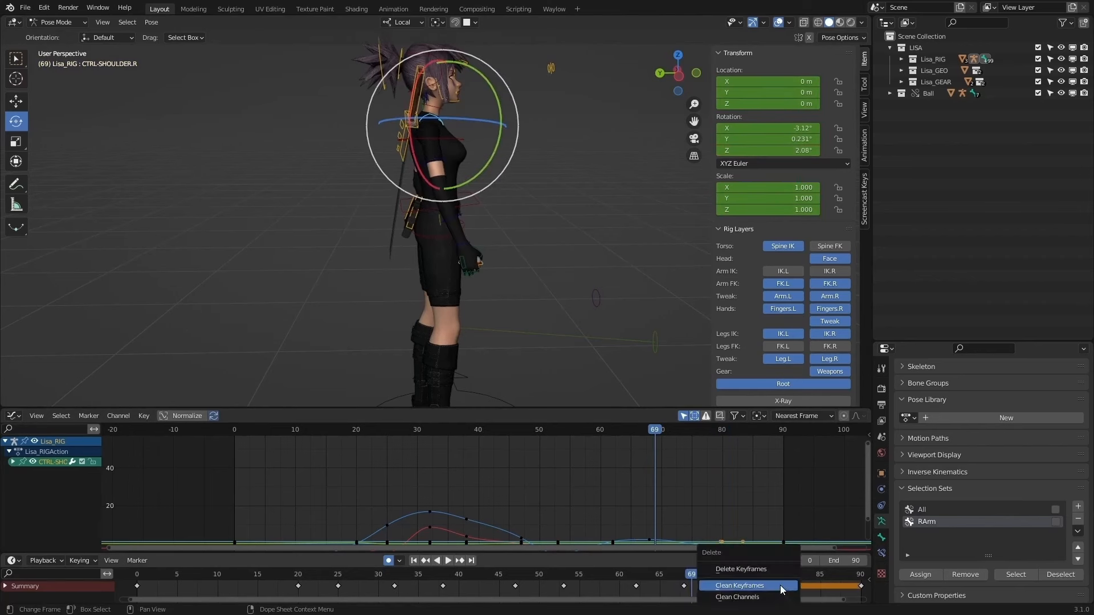
left_click(776, 586)
Step: Scrub and play the full animation from the side and front to examine the shoulder and arm motion
left_click_drag(641, 570, 765, 574)
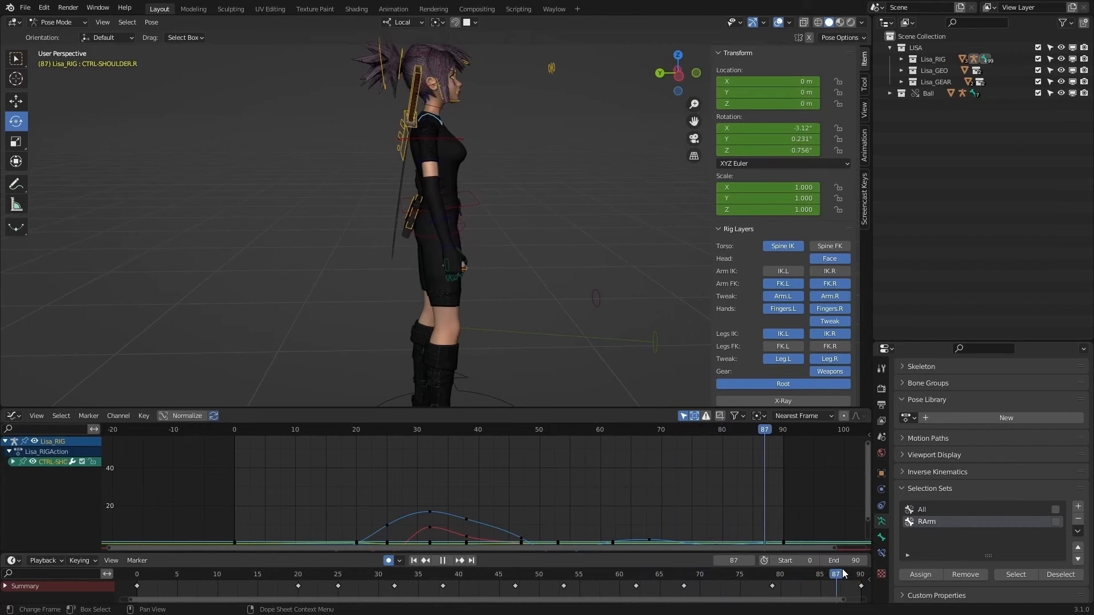
key("space")
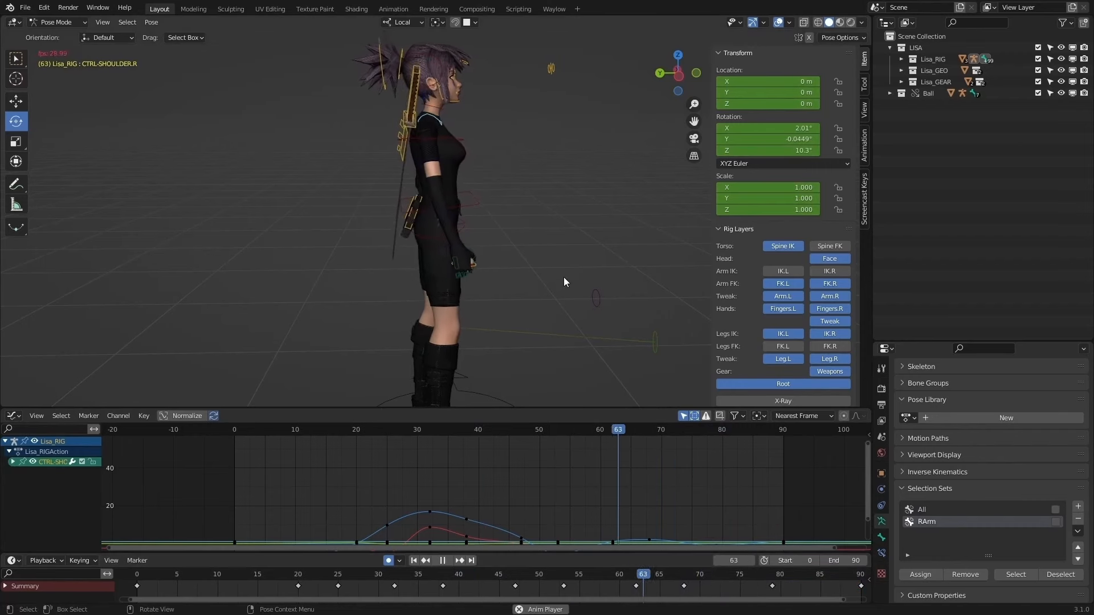
key("KP_1")
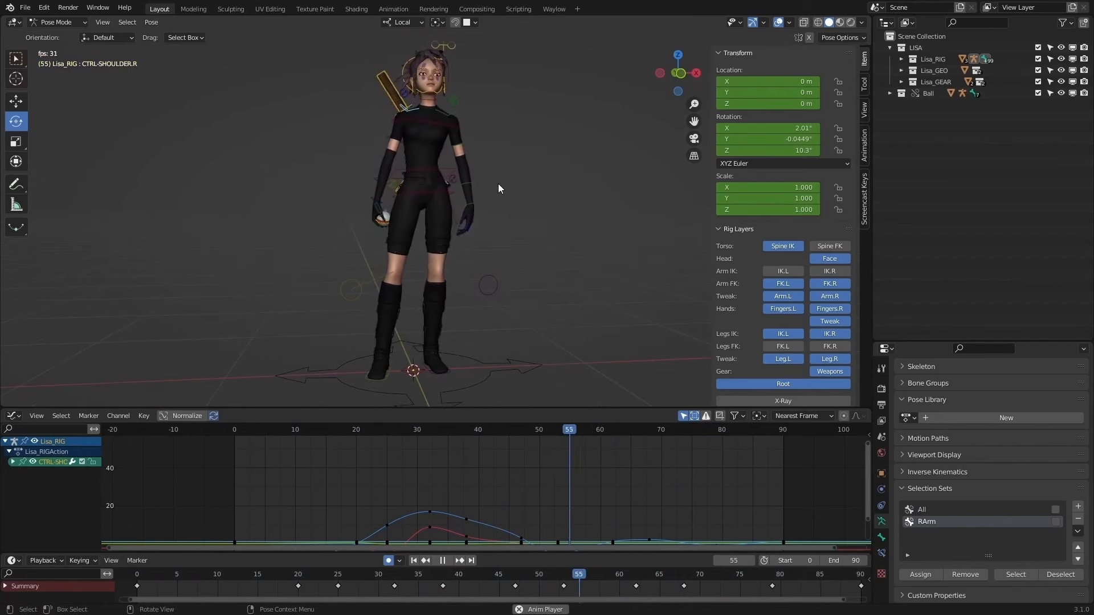
middle_click_drag(499, 186, 466, 198)
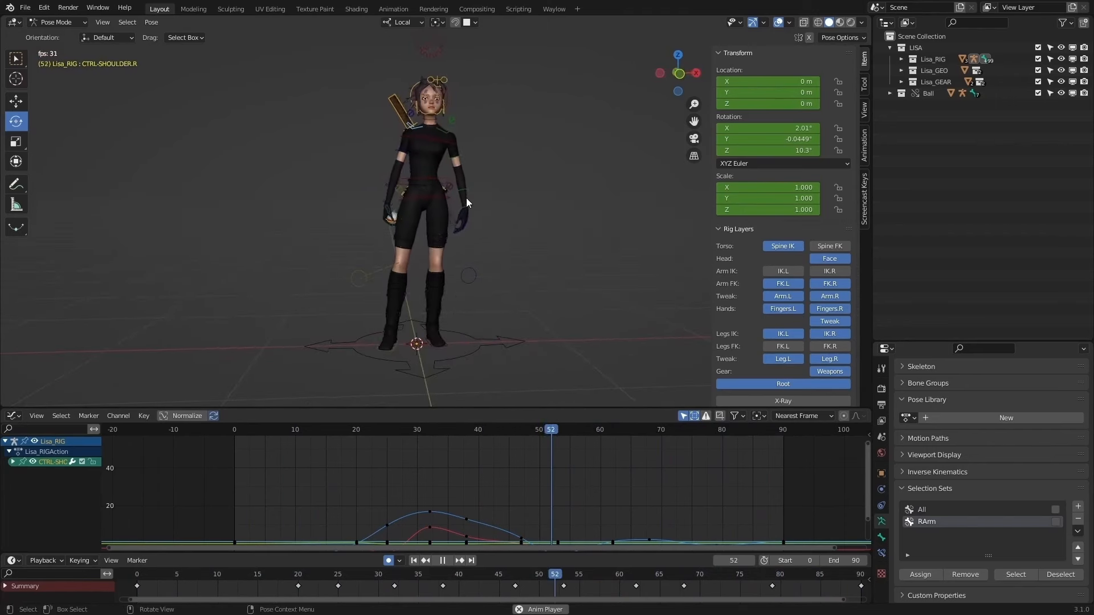
scroll(468, 198, "up", 1)
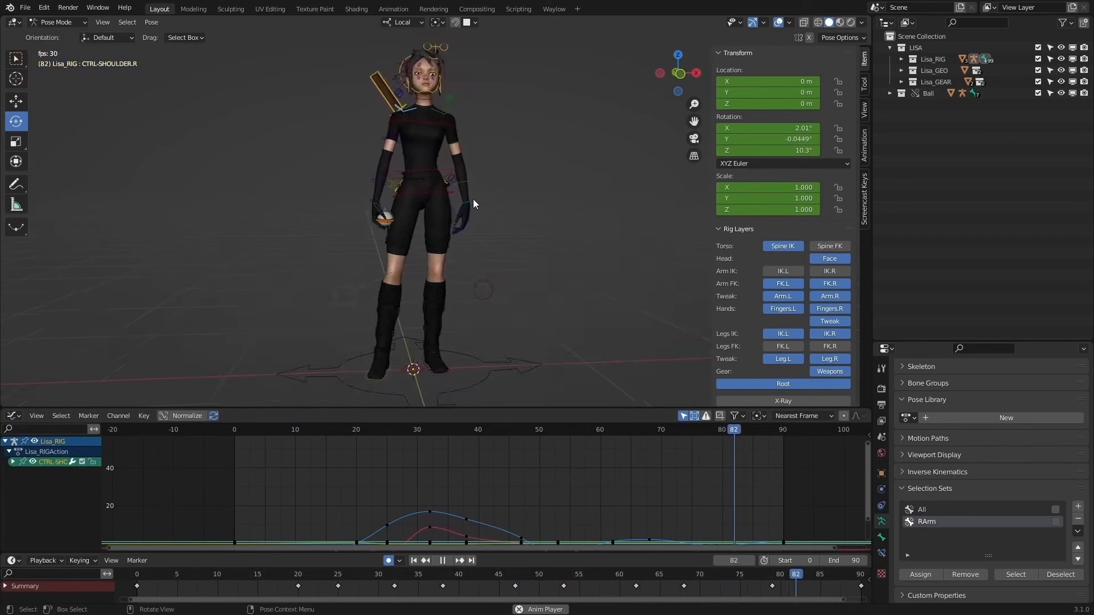
left_click(442, 561)
left_click(26, 8)
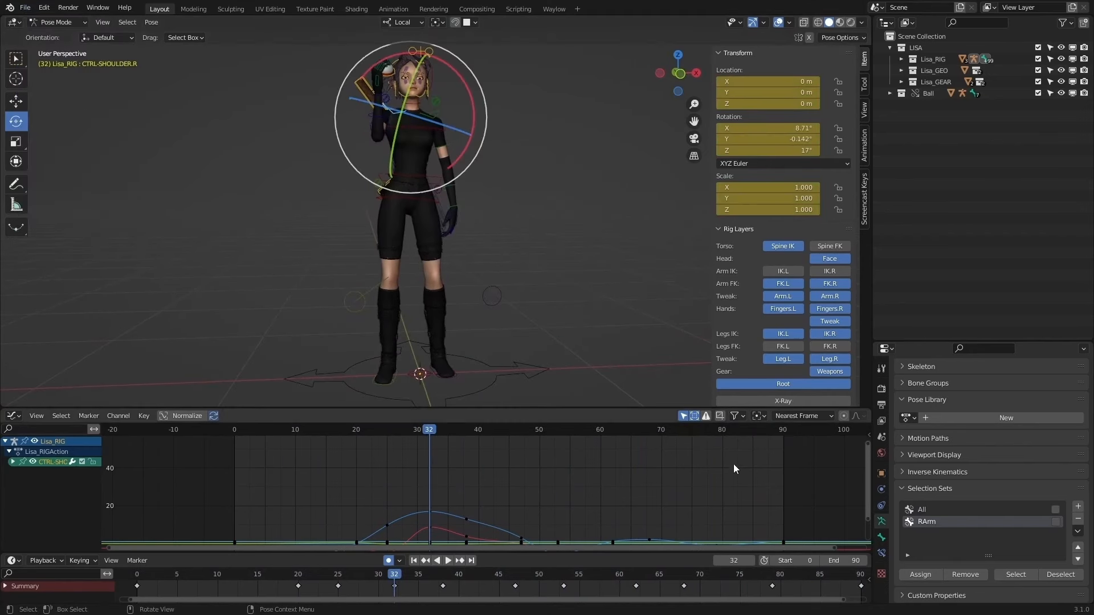
Step: Play the animation and examine the right shoulder and arm motion from several angles in an enlarged view
key("space")
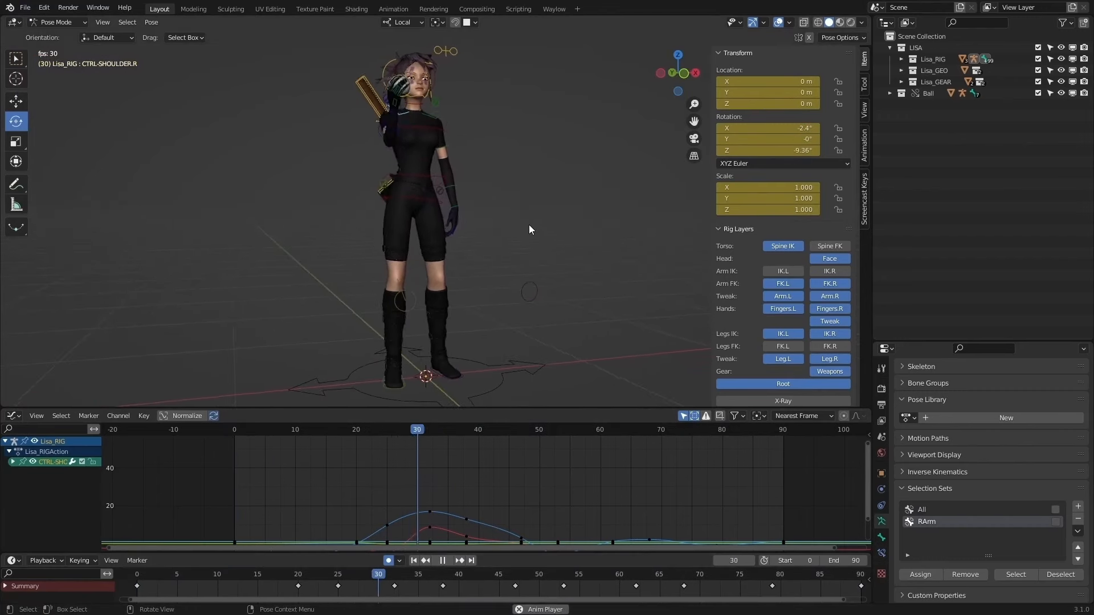
left_click_drag(443, 409, 451, 445)
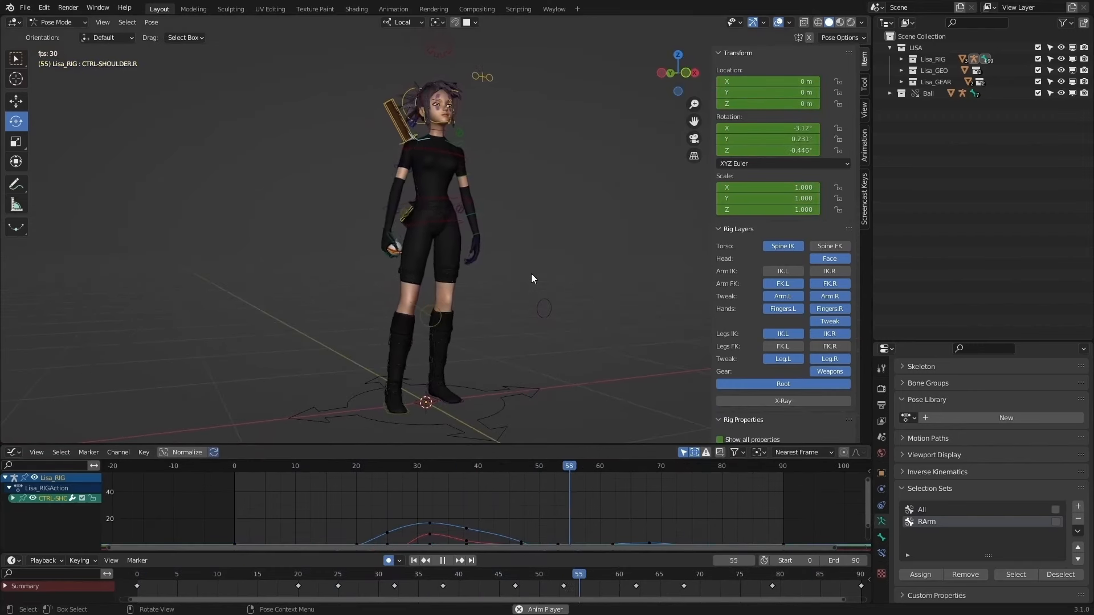
middle_click_drag(535, 273, 512, 266)
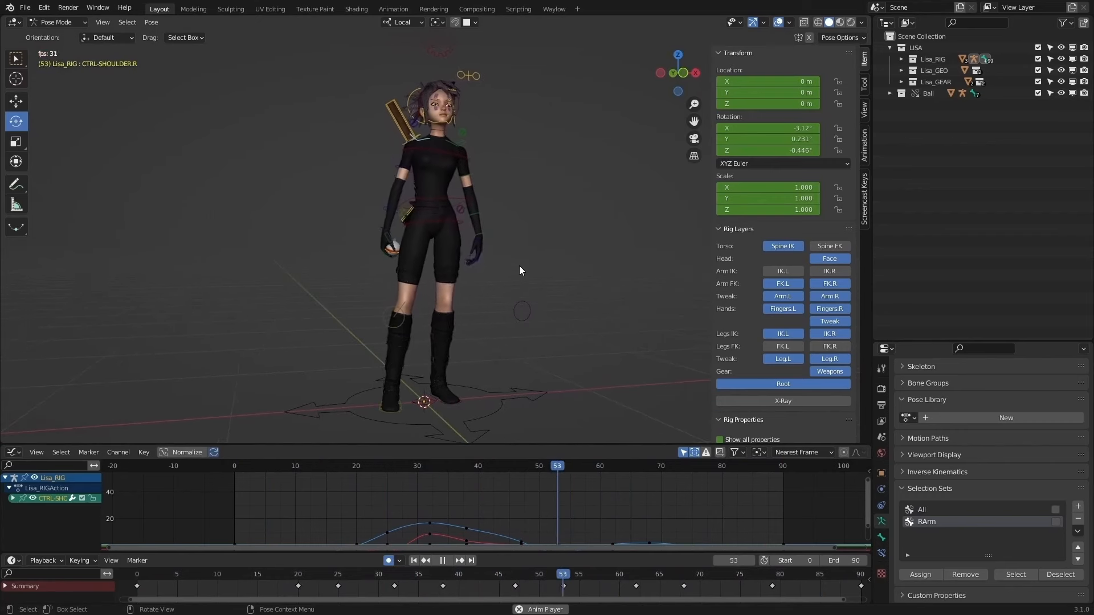
middle_click_drag(519, 265, 494, 268)
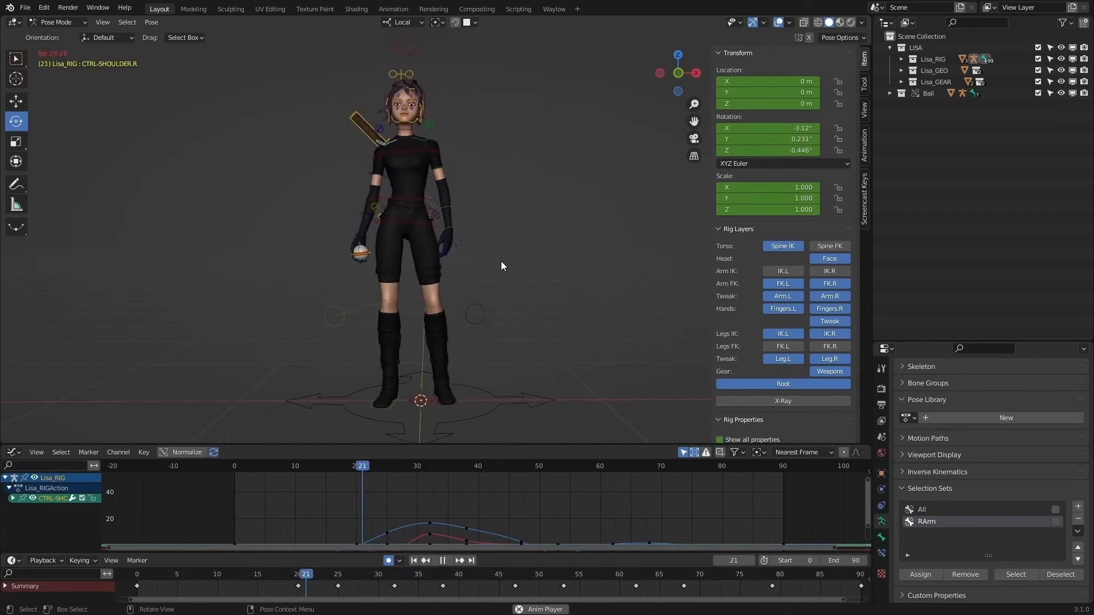
mouse_move(470, 273)
middle_mouse_down()
mouse_move(525, 285)
mouse_move(523, 273)
mouse_move(524, 286)
mouse_move(459, 275)
middle_mouse_up()
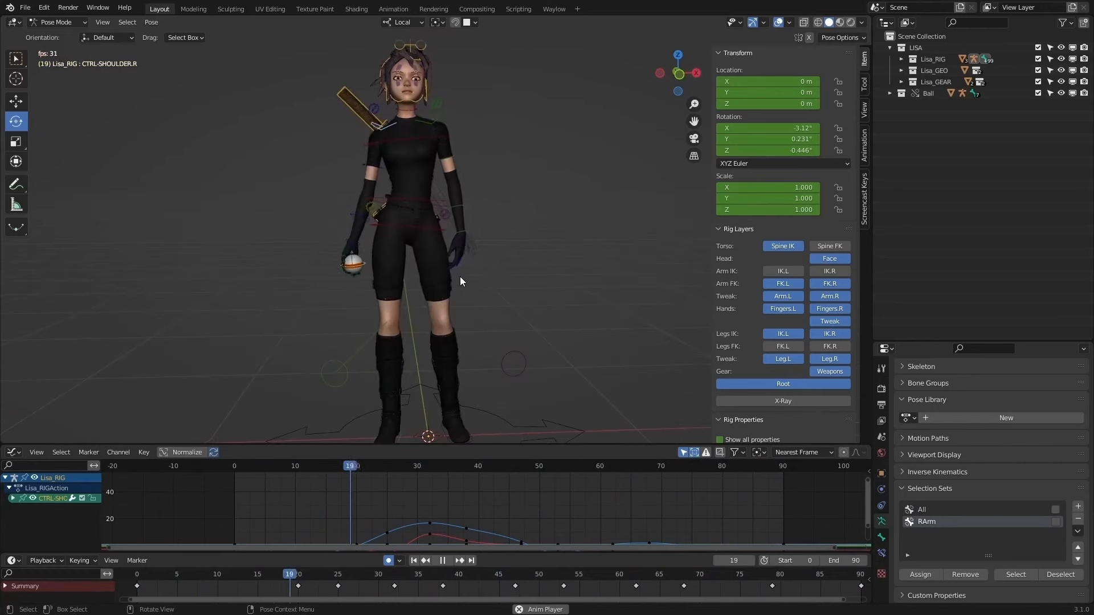
key("space")
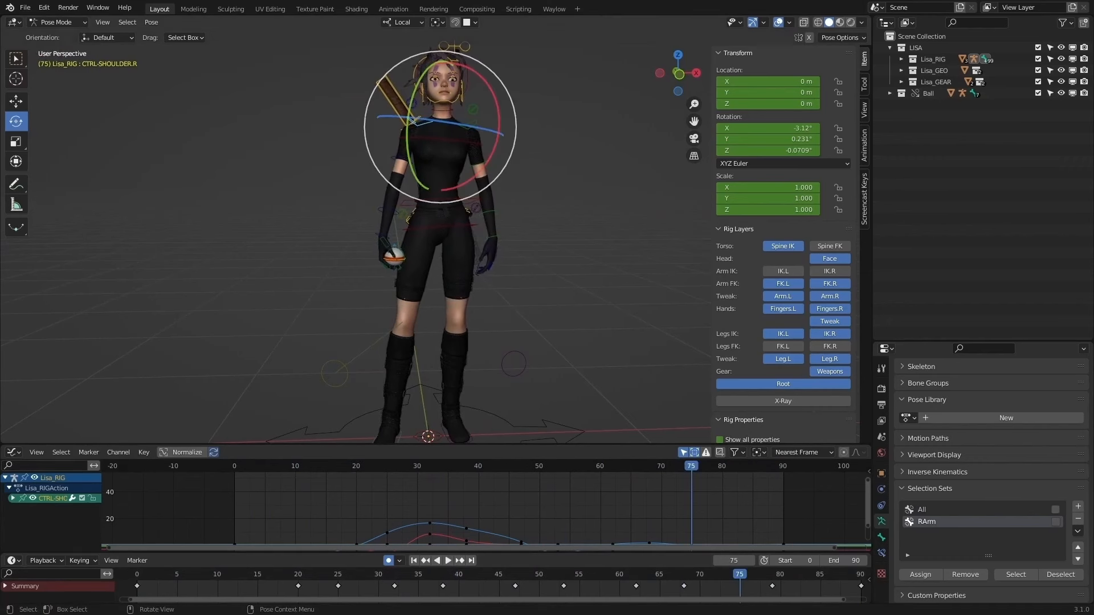
Step: Isolate the chest control's X rotation curve and insert a keyframe on it at frame 75
left_click(447, 142)
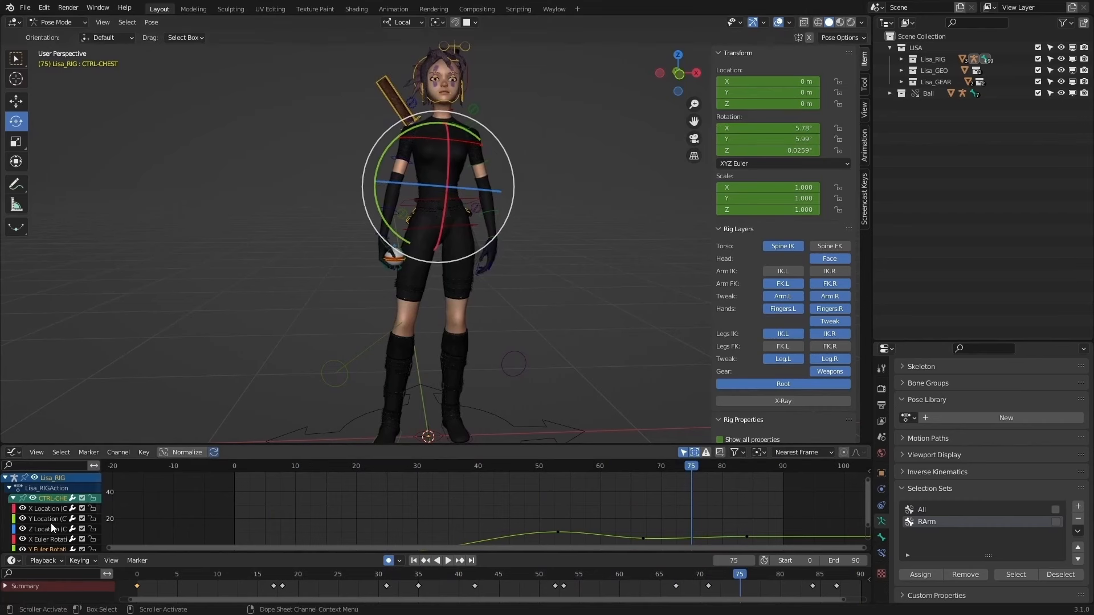
left_click(47, 539)
key("Home")
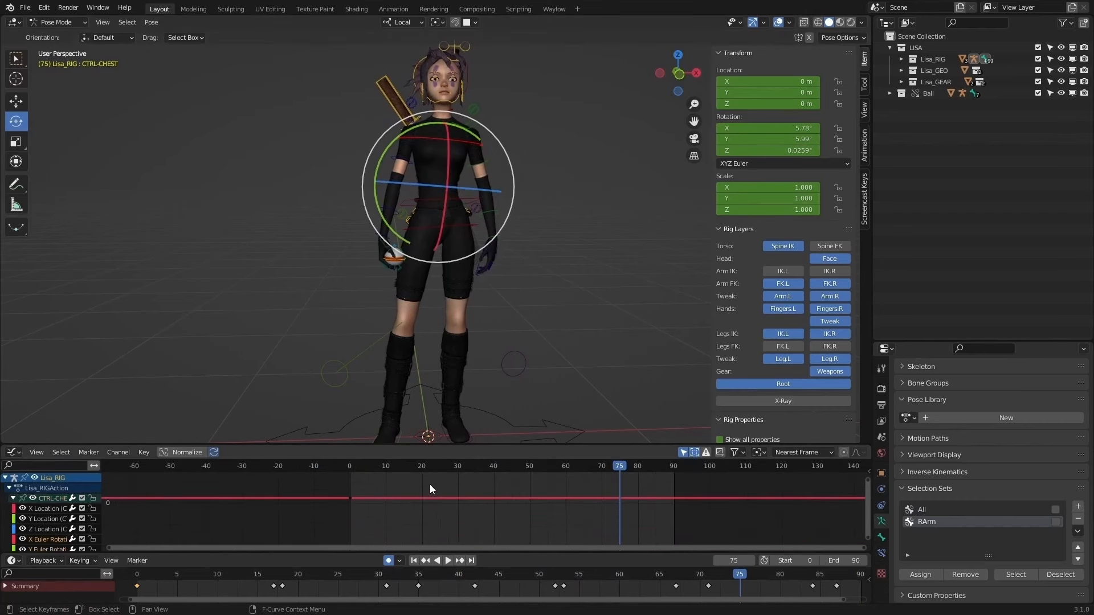
right_click(508, 517)
left_click(508, 516)
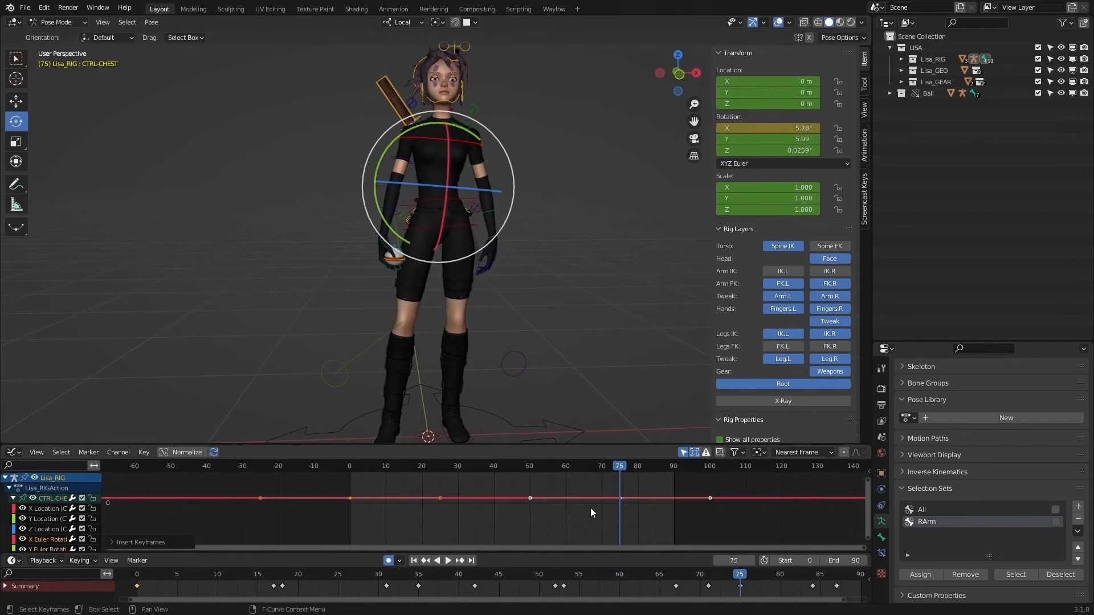
Step: Check the chest's lean from the side and insert a keyframe on its X rotation curve at frame 23
left_click_drag(546, 466, 389, 466)
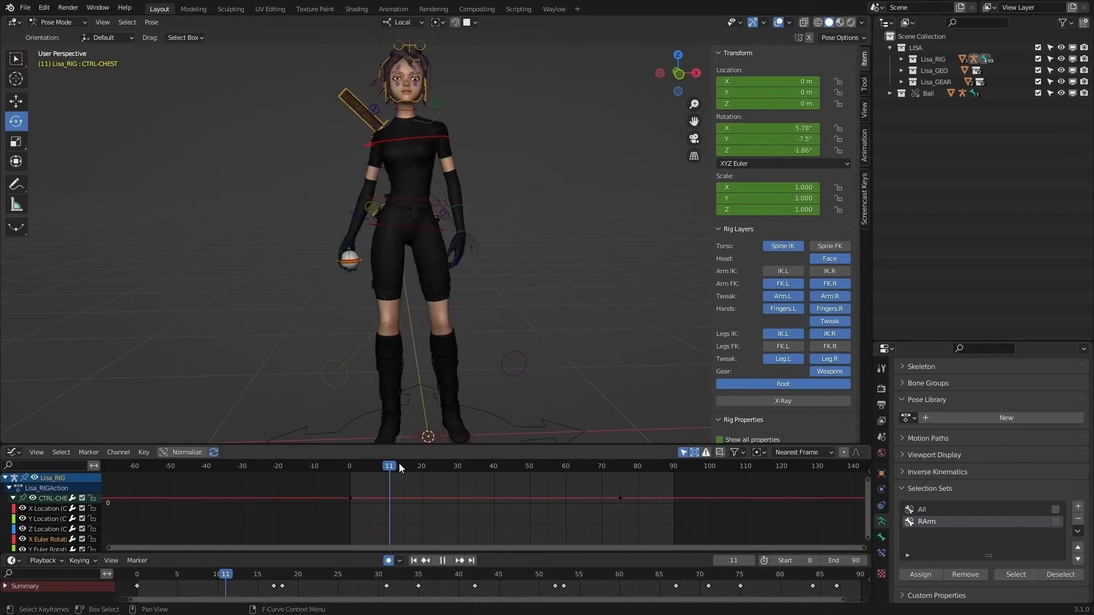
middle_click_drag(433, 267, 357, 265)
left_click_drag(375, 469, 400, 475)
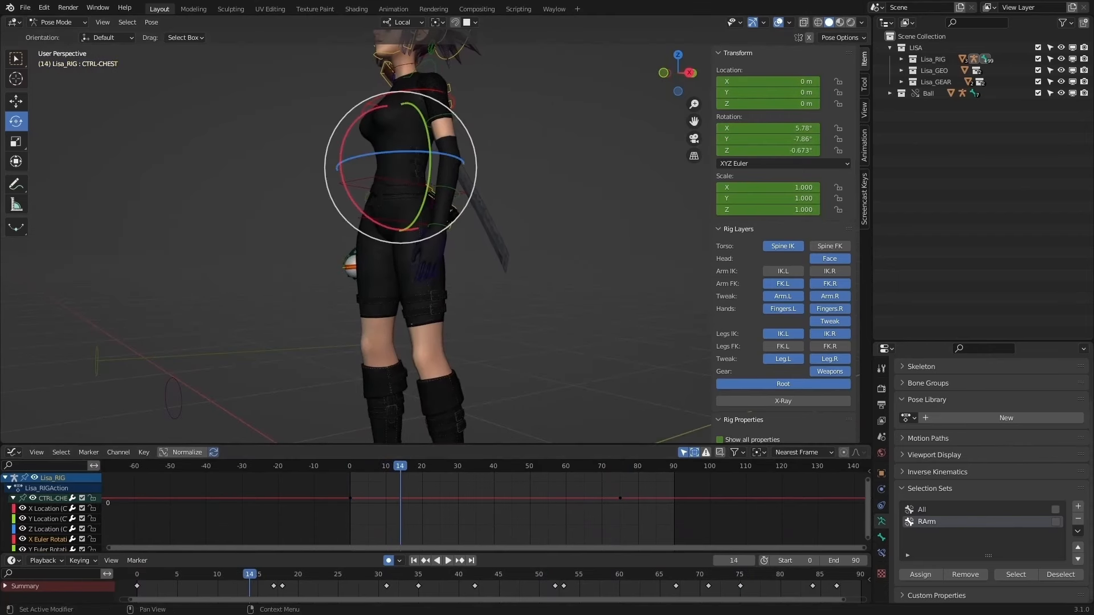
key("space")
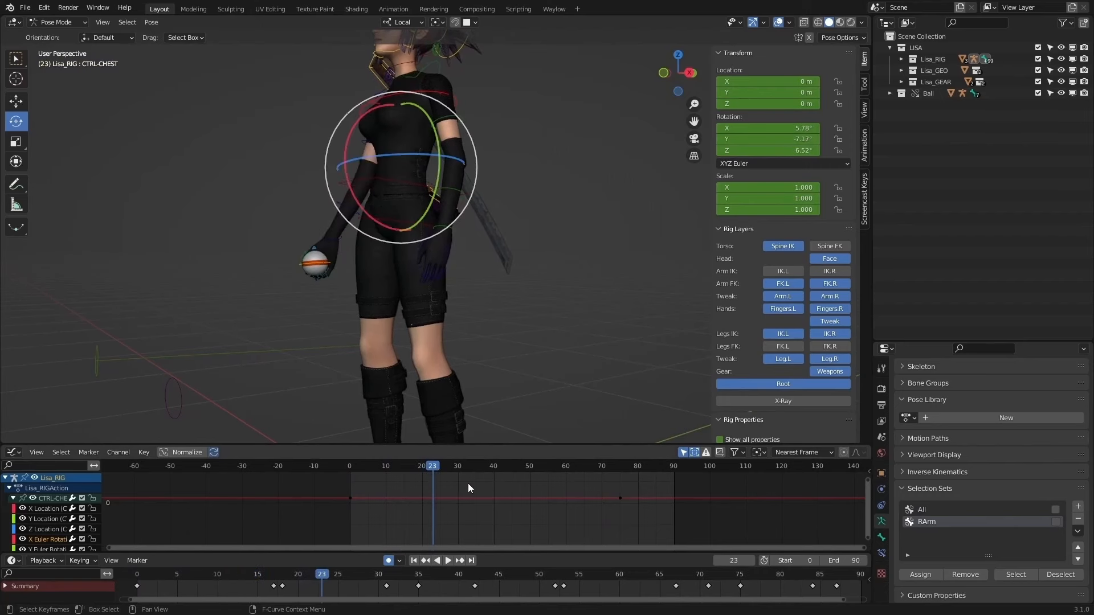
key("i")
left_click(447, 506)
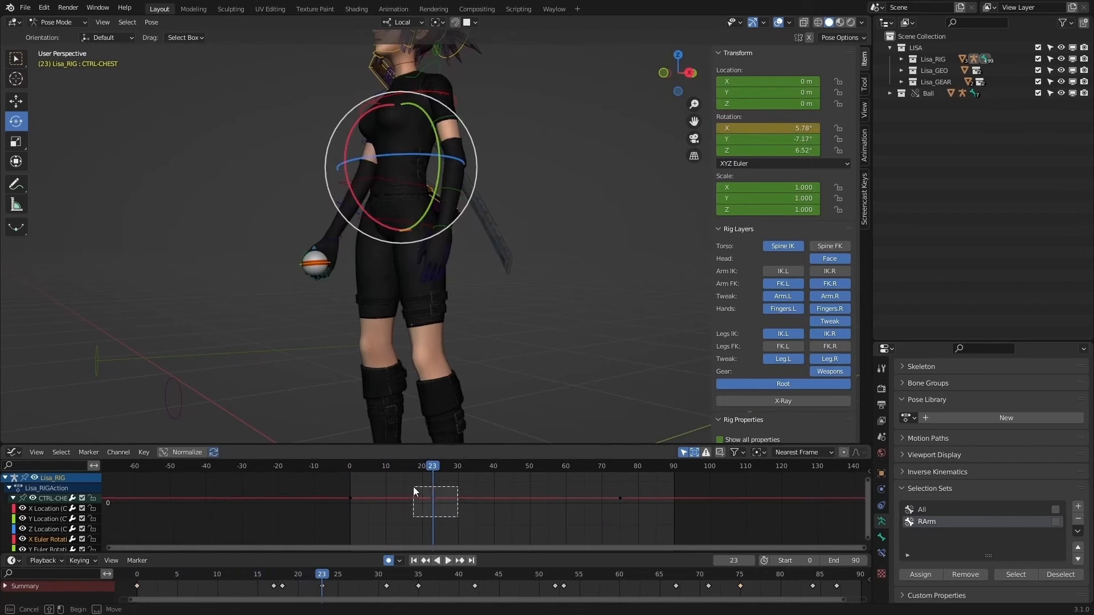
Step: Raise the chest control's X rotation keyframe at frame 23 to about 8.3°
left_click_drag(413, 487, 413, 486)
key("g")
key("y")
left_click(496, 510)
middle_click_drag(488, 506, 514, 533, "ctrl")
left_click_drag(496, 444, 502, 422)
middle_click_drag(539, 500, 511, 505, "ctrl")
key("g")
key("y")
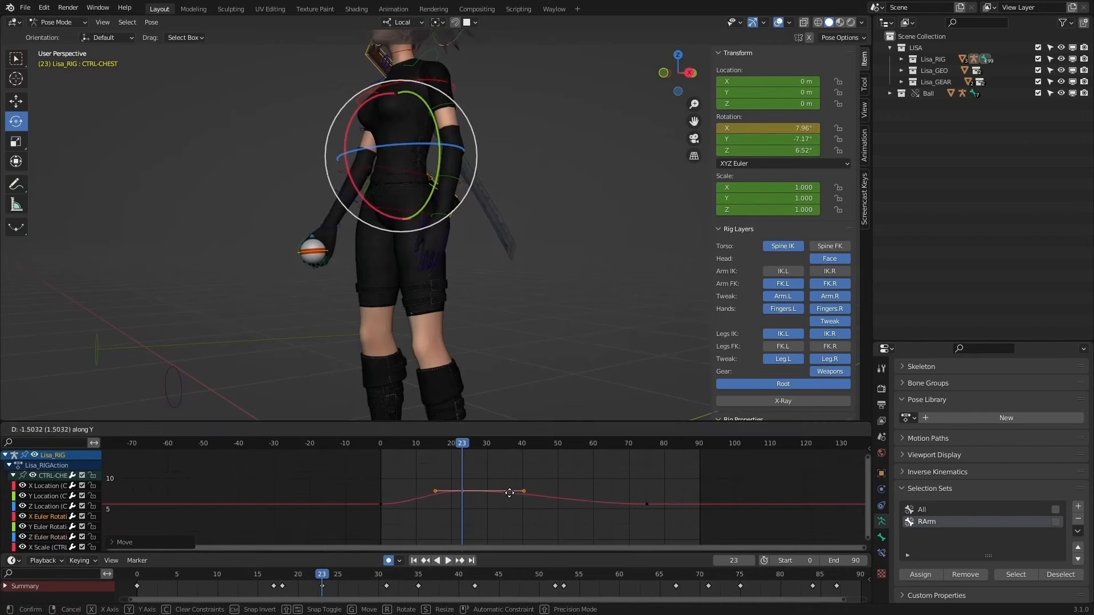
left_click(510, 493)
Step: Insert a chest X rotation keyframe at frame 10 and lower it to 6.43°
left_click(378, 444)
key("space")
key("space")
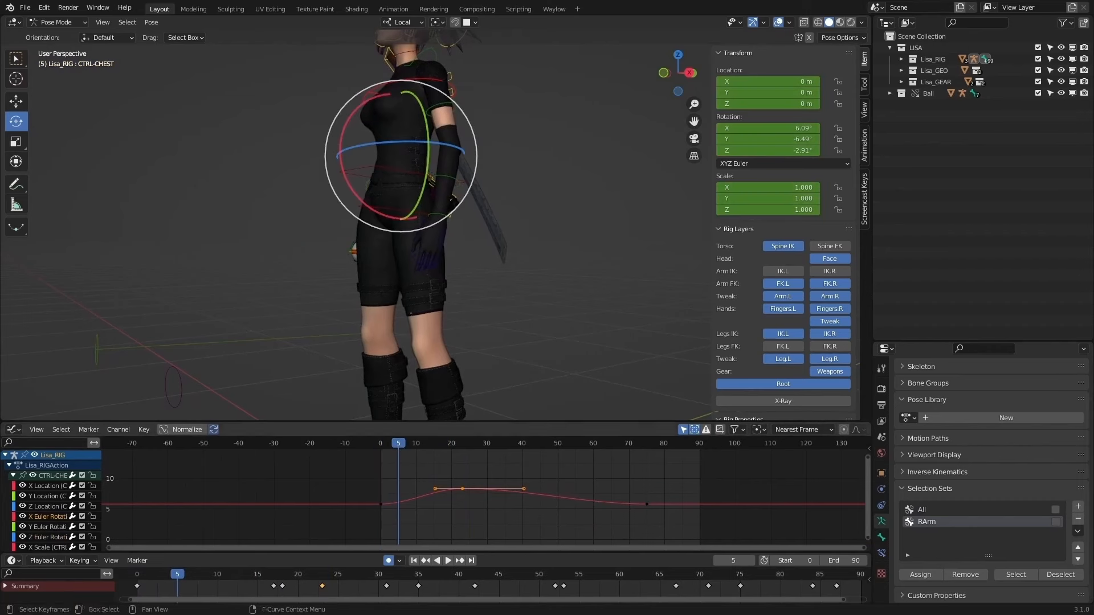
left_click(415, 444)
key("i")
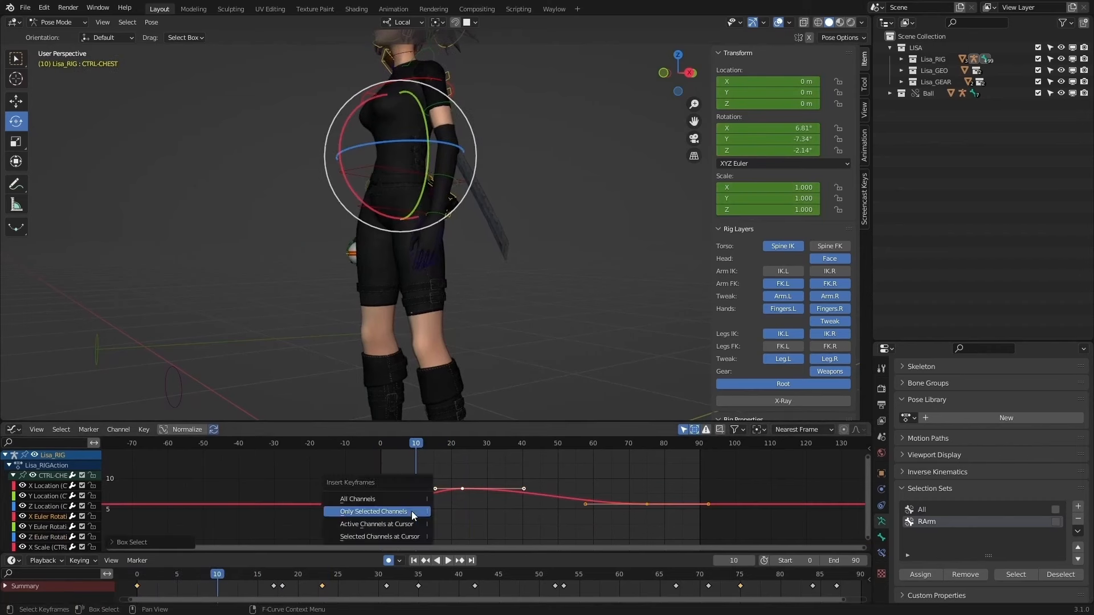
left_click(412, 511)
left_click_drag(412, 511, 464, 483)
scroll(406, 528, "up", 4)
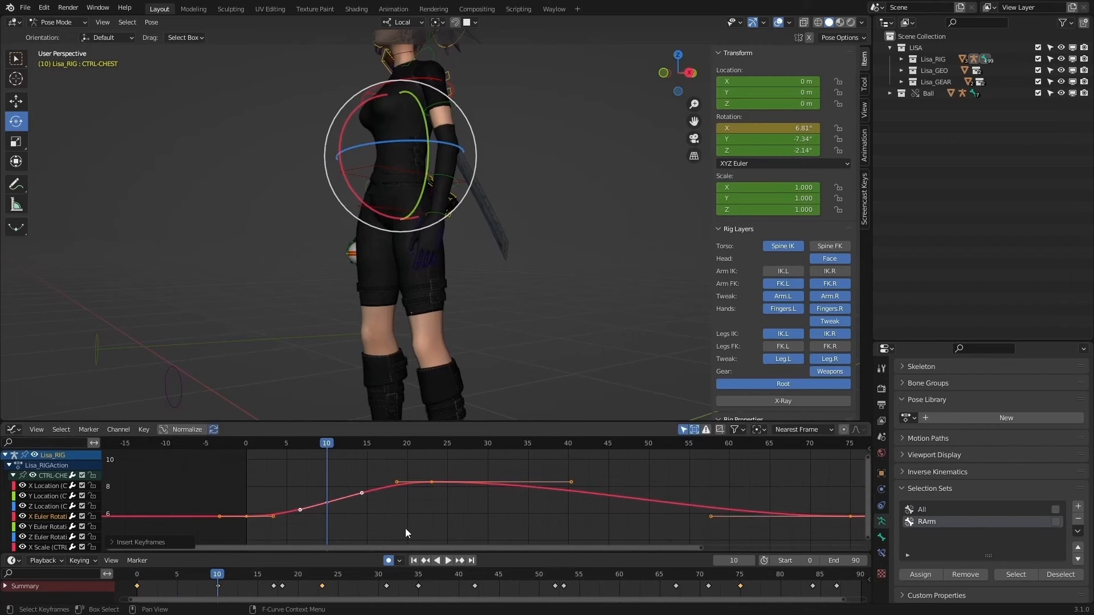
key("g")
key("y")
left_click(378, 478)
Step: Play back the chest motion, insert an X rotation keyframe at frame 37 and lower it to 4.62°
key("shift+Left")
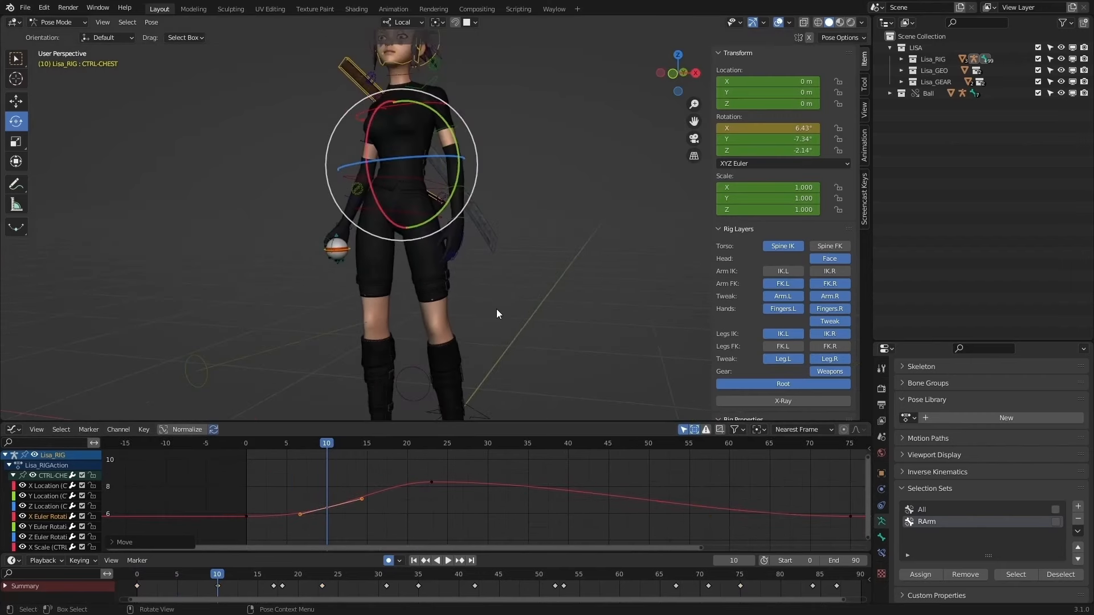
key("space")
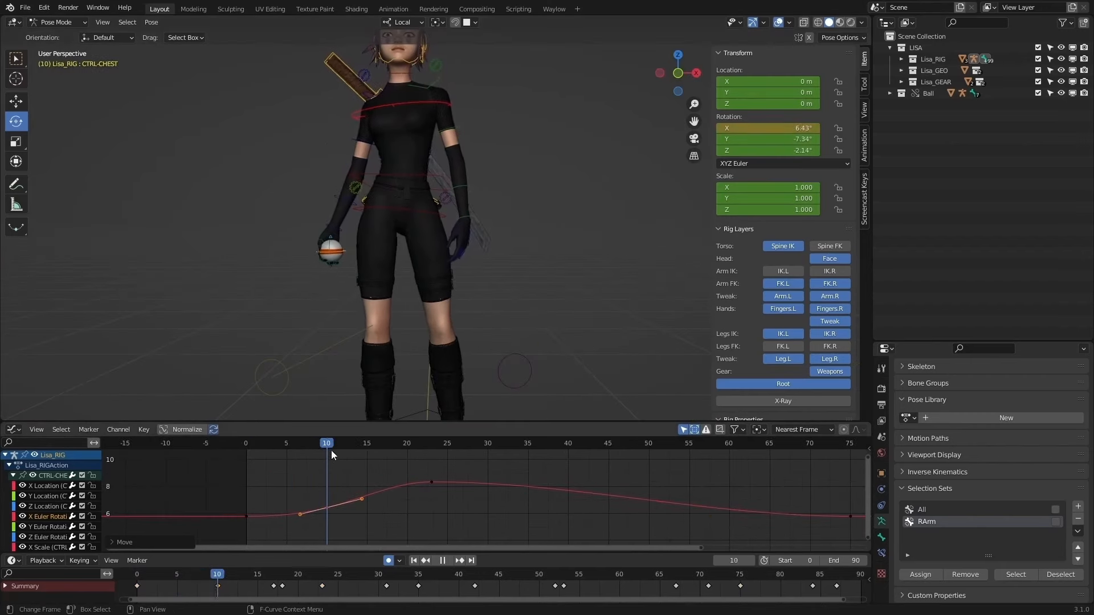
key("space")
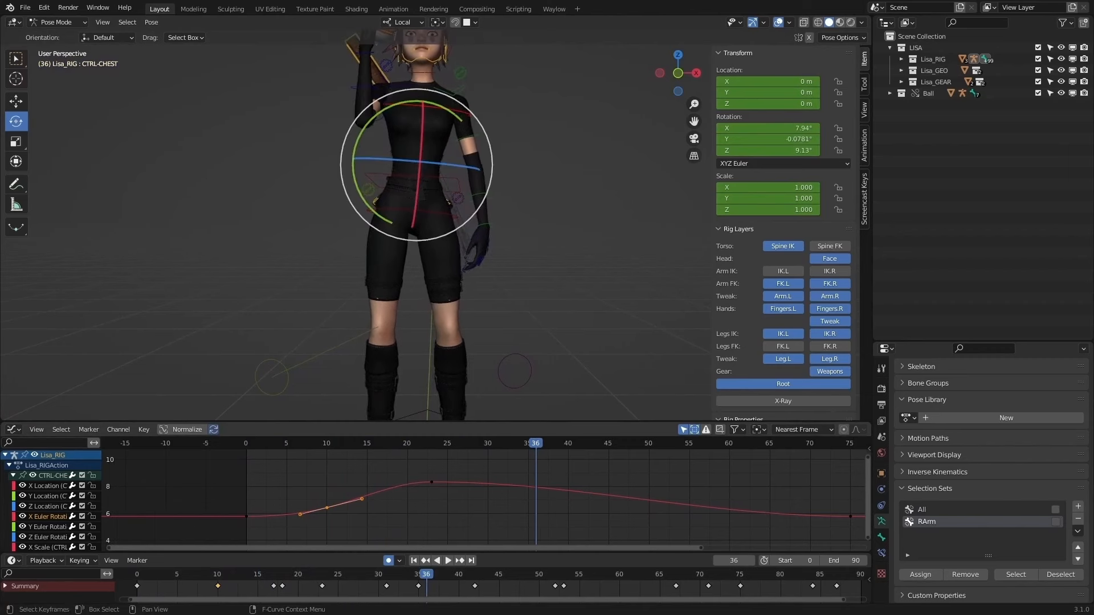
mouse_move(529, 443)
left_mouse_down()
mouse_move(447, 443)
mouse_move(544, 443)
left_mouse_up()
left_click_drag(586, 467, 559, 507)
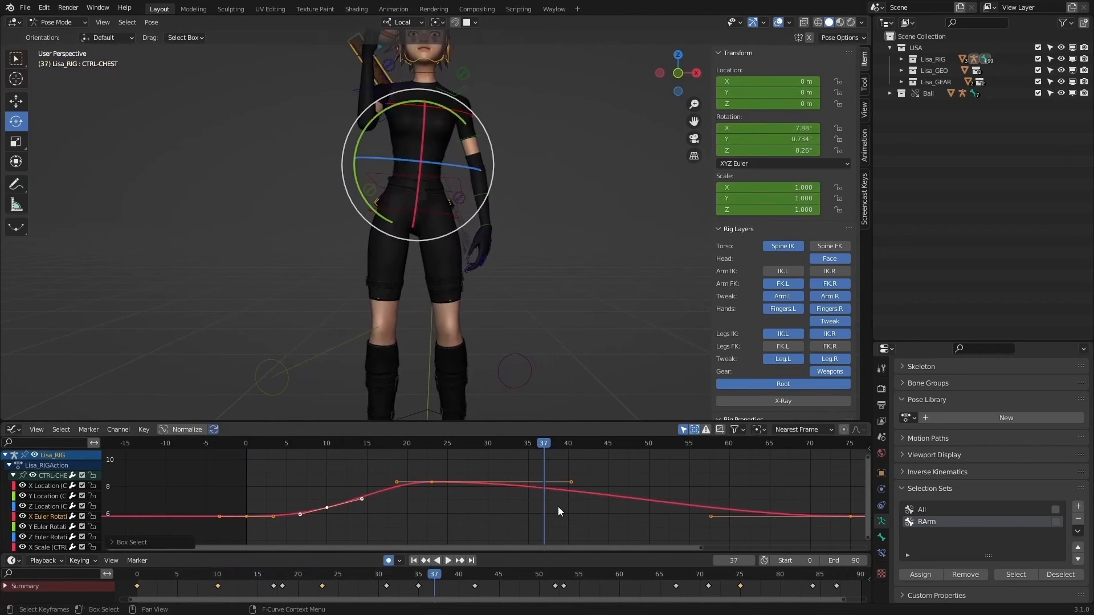
key("i")
left_click(597, 477)
key("g")
key("y")
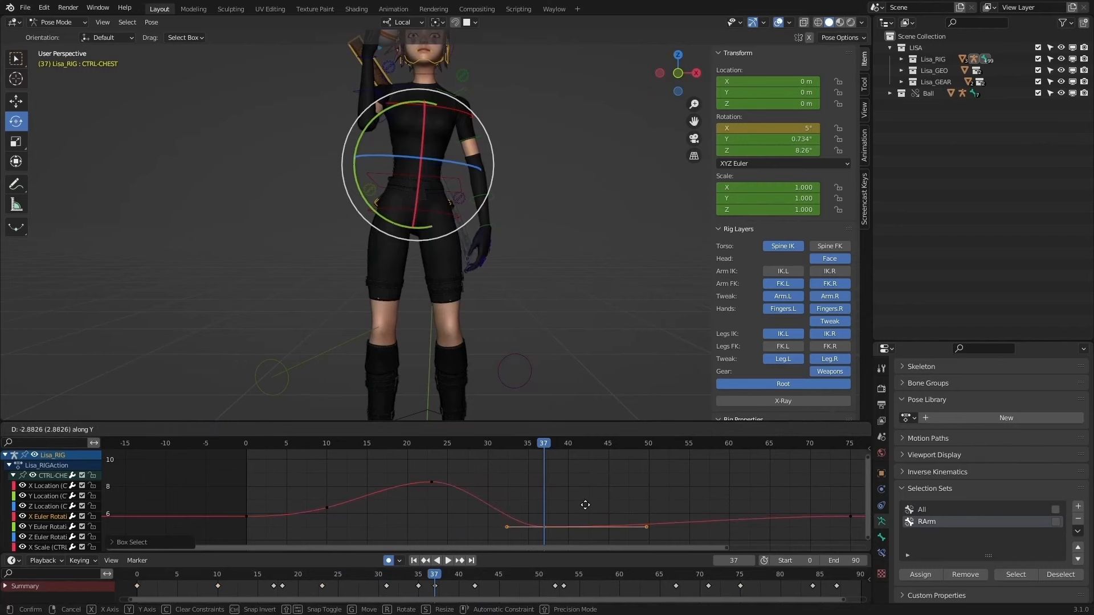
left_click(585, 510)
Step: Review the chest's backward lean from the side and lower its X rotation keyframe at frame 37 to about 3.9°
key("Home")
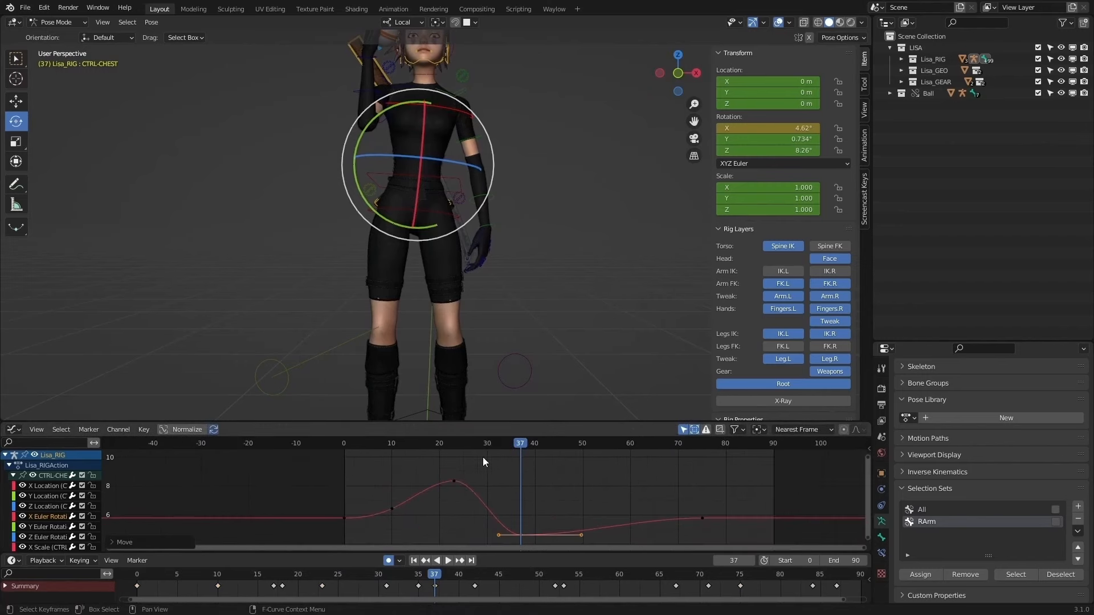
left_click(359, 443)
key("space")
key("space")
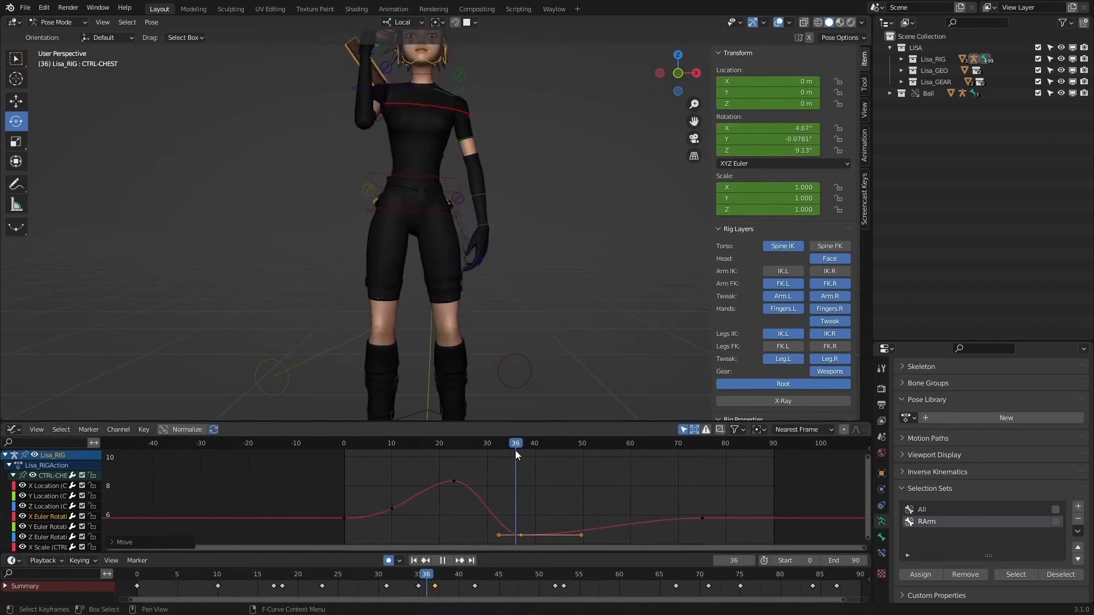
middle_click_drag(541, 308, 394, 311)
key("space")
left_click_drag(453, 444, 525, 453)
key("g")
key("y")
left_click(559, 491)
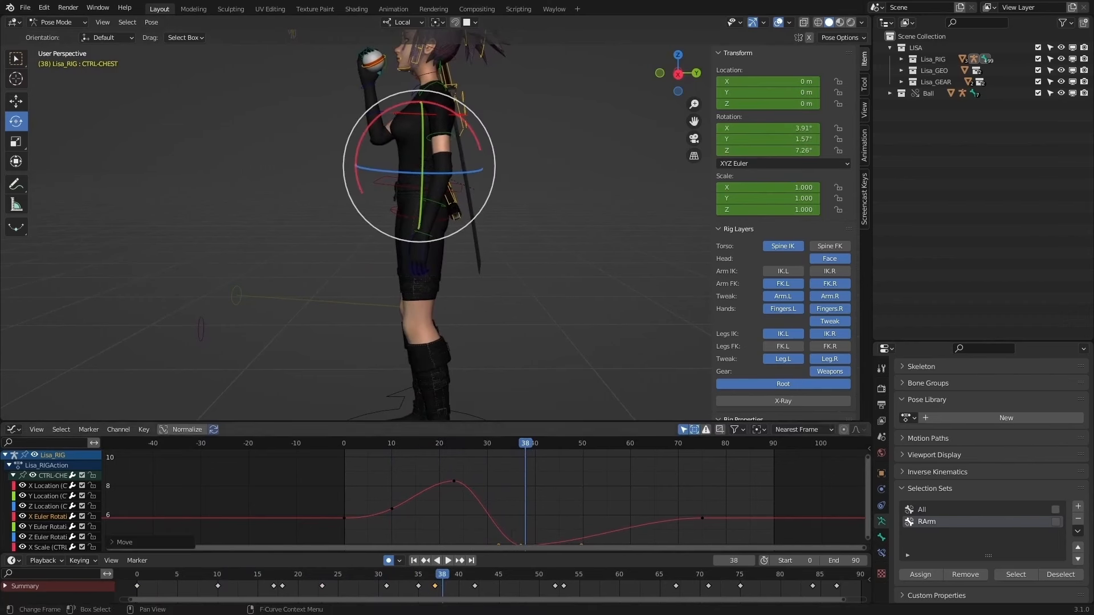
Step: Add a chest X rotation keyframe at frame 46 and adjust the keyframes at frames 37 and 46 to about 4.4° and 3°
left_click_drag(524, 443, 554, 449)
middle_click_drag(595, 479, 531, 455)
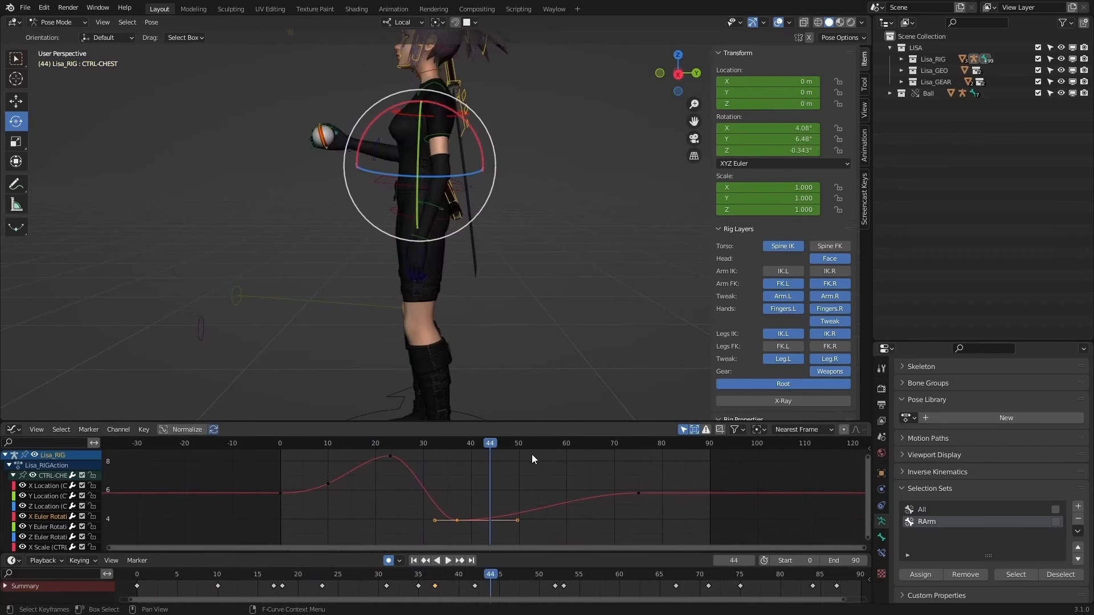
left_click_drag(492, 448, 500, 448)
key("i")
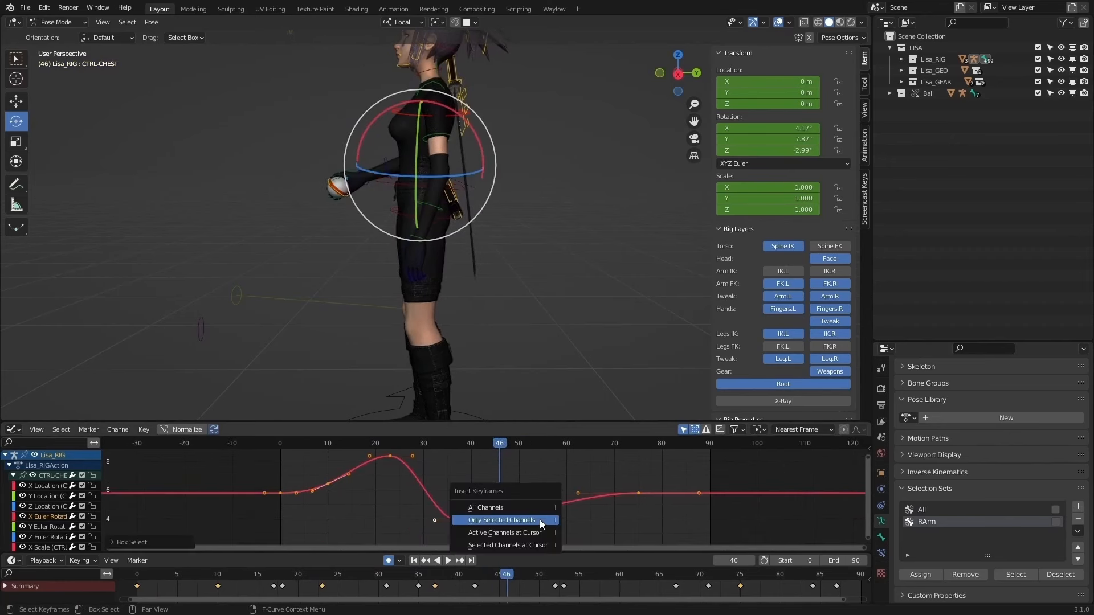
left_click(539, 520)
left_click_drag(490, 527, 425, 550)
key("g")
key("y")
left_click(554, 479)
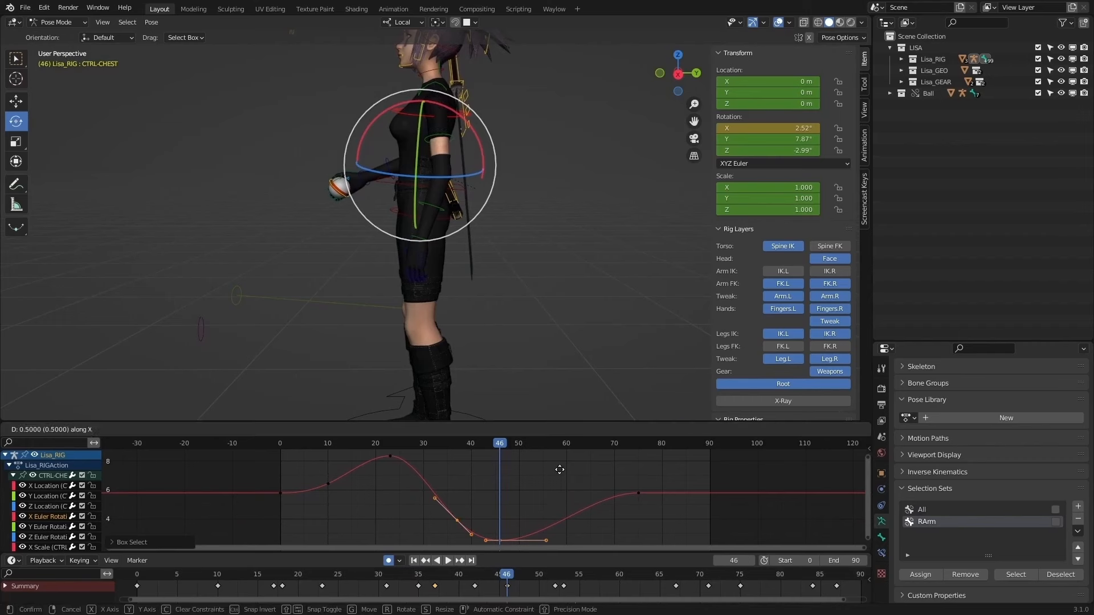
left_click(560, 462)
Step: Insert a chest X rotation keyframe at frame 58 and move it to frame 61 at about 6.2°
left_click(365, 439)
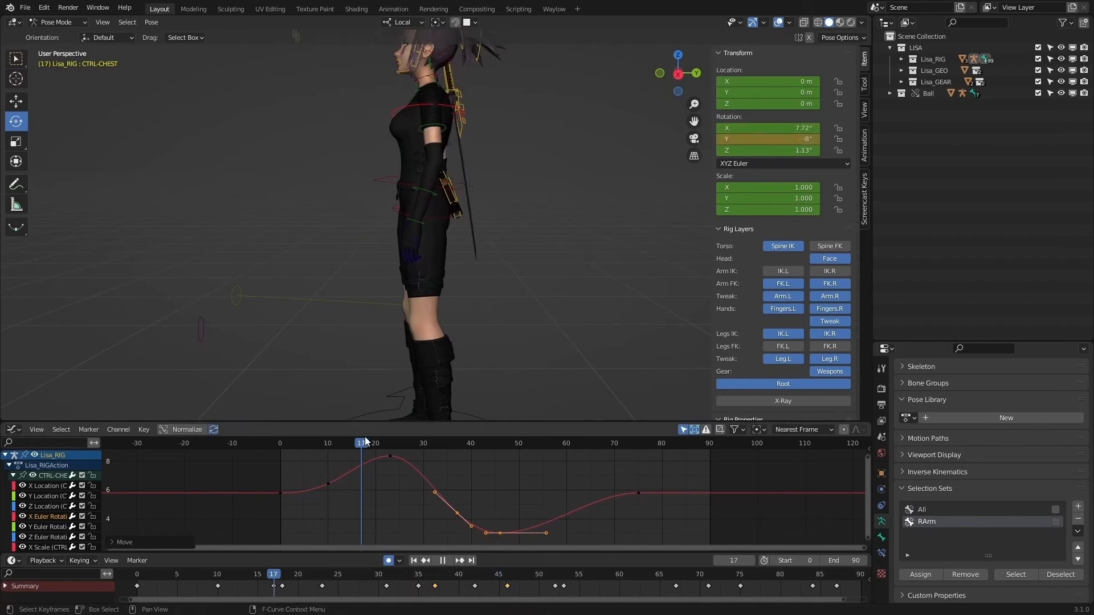
key("space")
key("space")
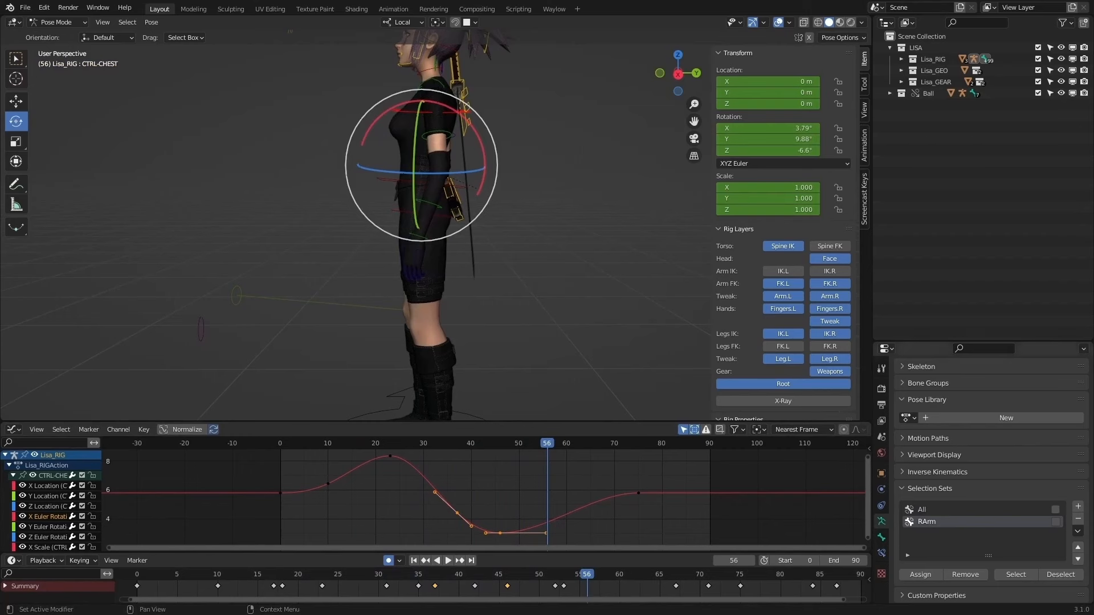
key("Right")
key("Right")
left_click(576, 460)
key("i")
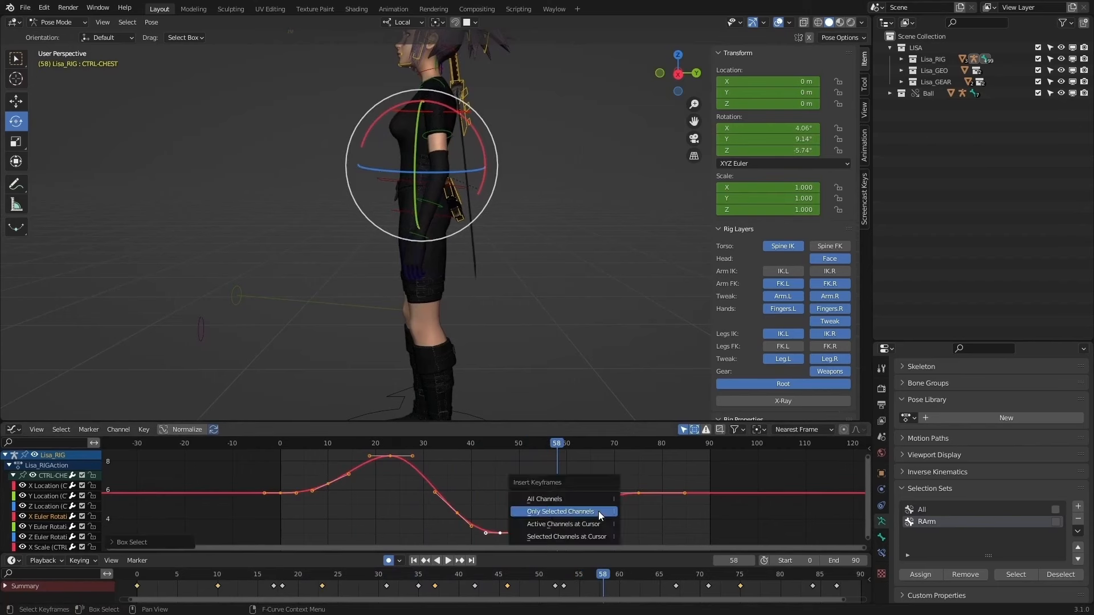
left_click(590, 524)
key("g")
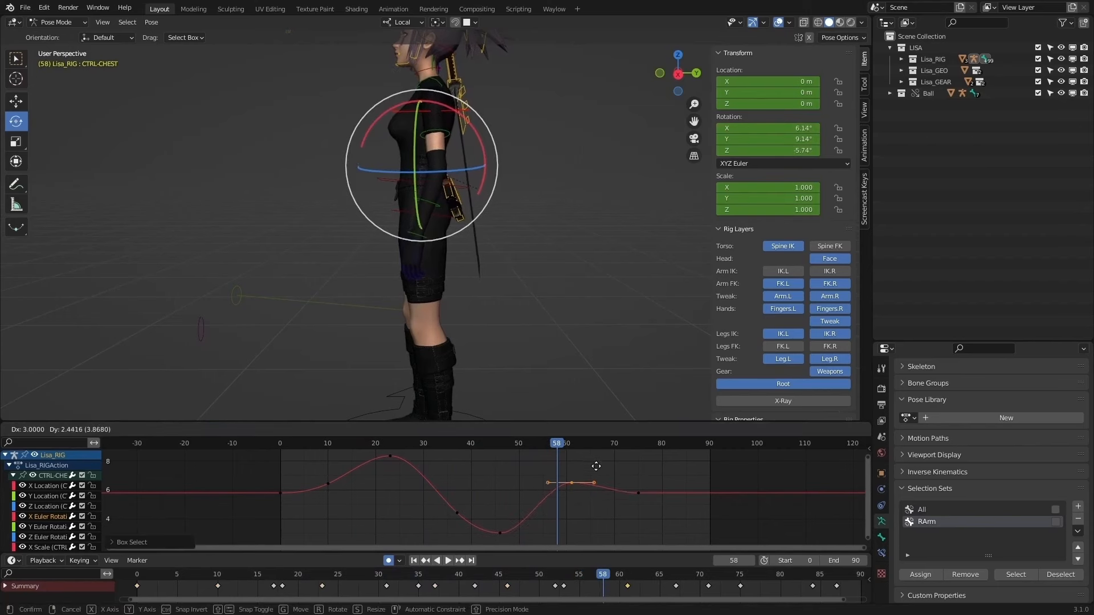
left_click(590, 467)
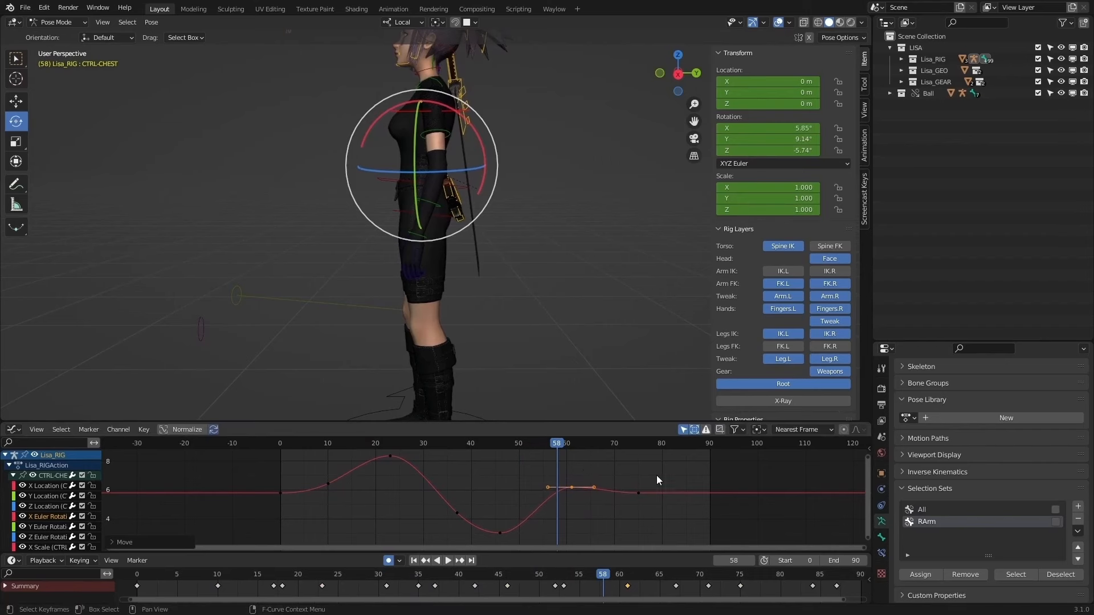
Step: Insert a keyframe on the chest control's X rotation curve at frame 90
left_click_drag(677, 445, 712, 453)
key("a")
right_click(665, 504)
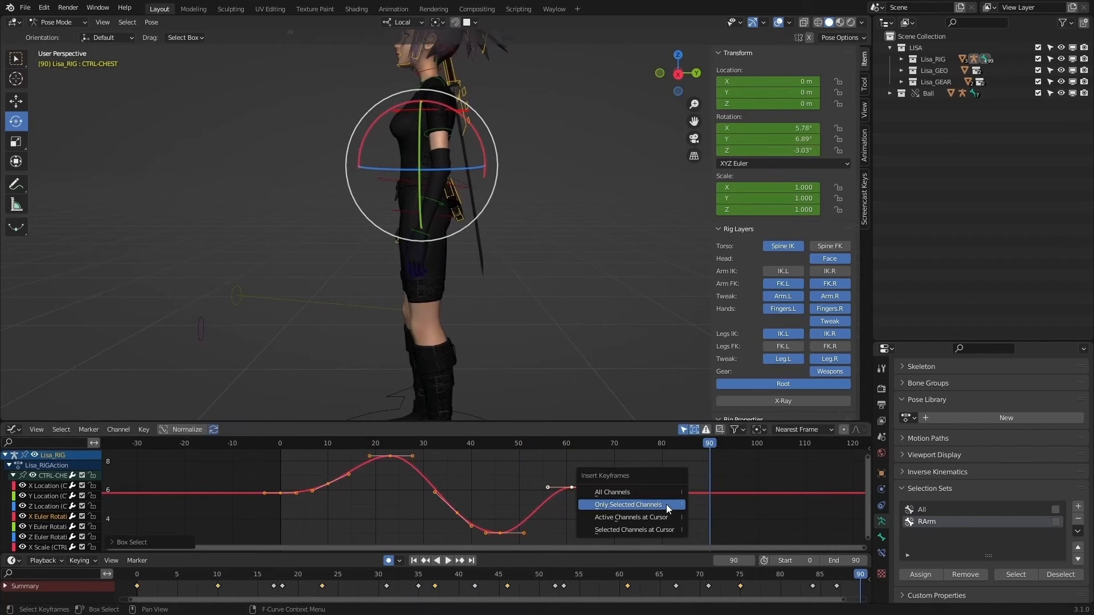
left_click(666, 504)
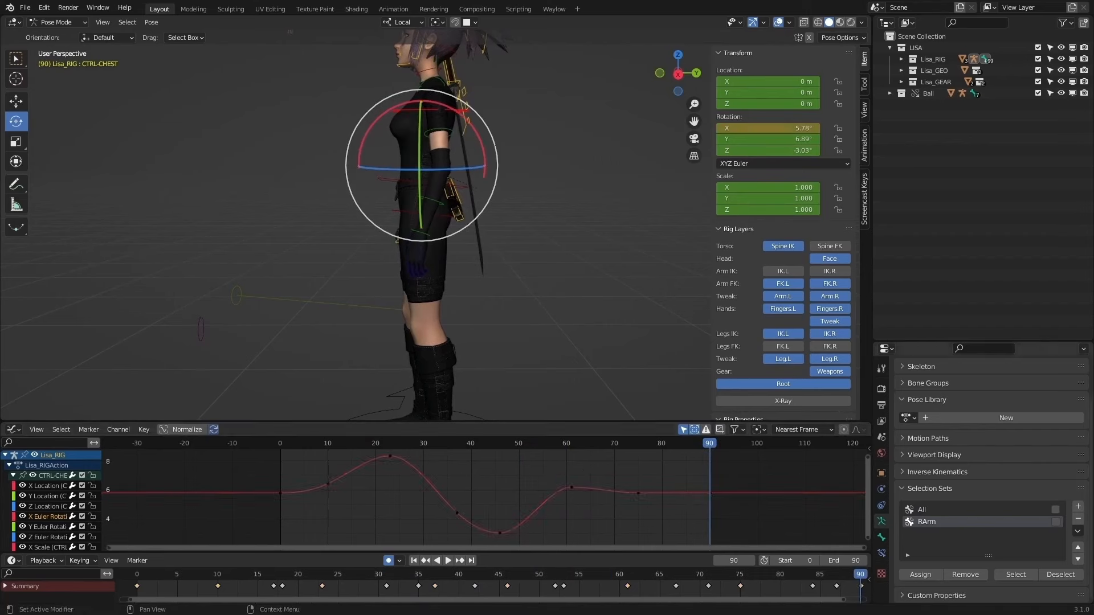
Step: Raise the chest's X rotation keyframes at frames 61, 75 and 90 together by about 0.6°
left_click_drag(709, 443, 623, 443)
left_click_drag(767, 472, 593, 516)
key("g")
left_click(654, 489)
left_click_drag(793, 471, 555, 505)
key("g")
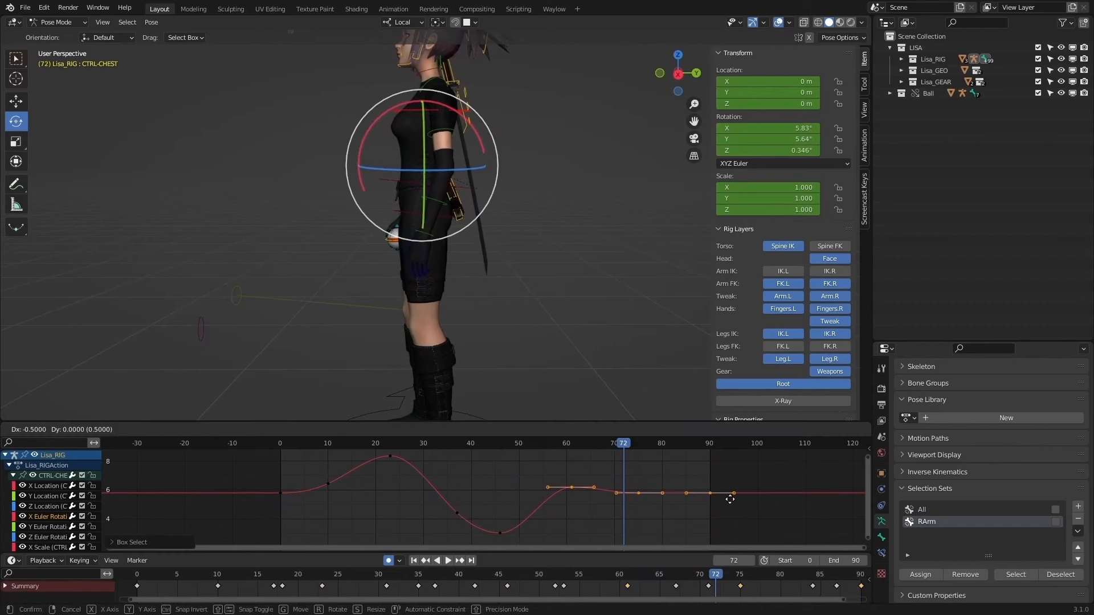
key("y")
left_click(735, 490)
Step: Lower the chest's X rotation keyframe at frame 75 to about 6.1° and tilt its handles slightly upward
left_click_drag(593, 443, 623, 444)
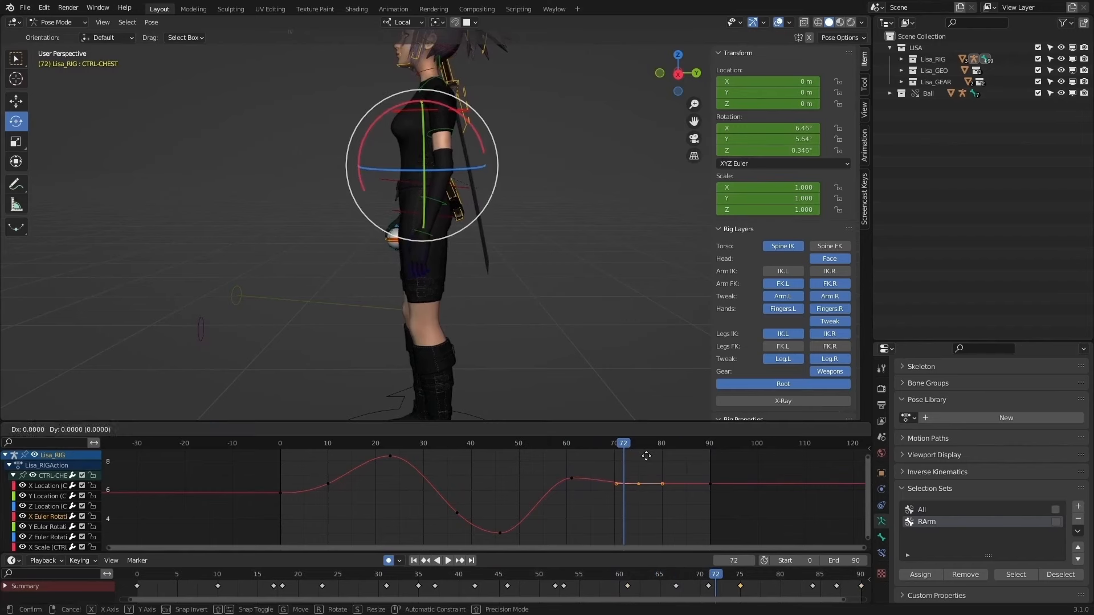
key("g")
key("y")
left_click(628, 462)
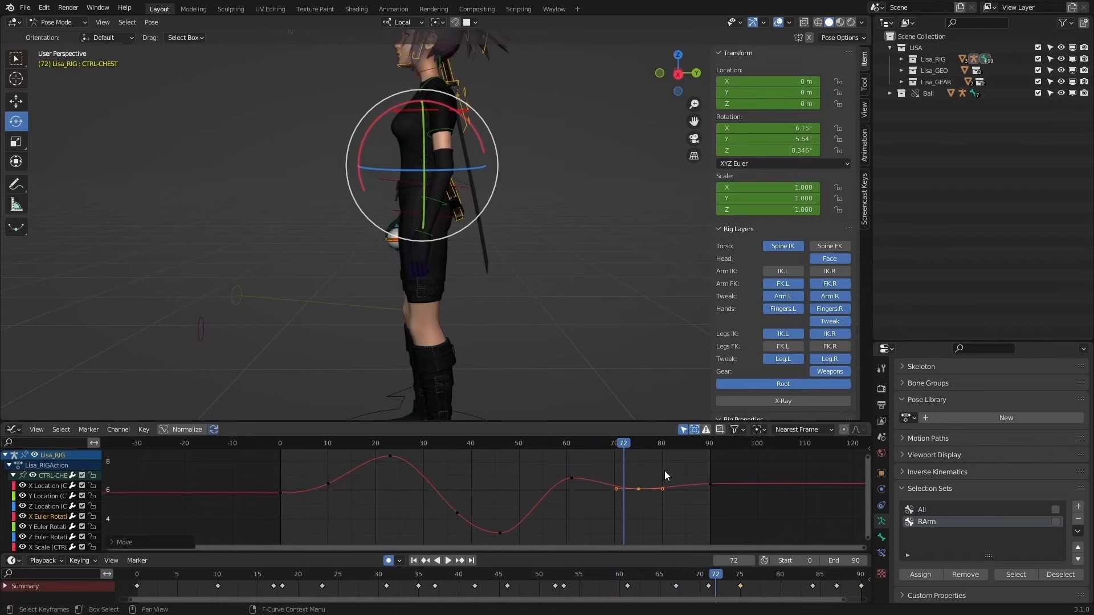
key("r")
left_click(666, 465)
Step: Play back the animation and review the chest lean from the side and the front
left_click_drag(609, 442, 545, 438)
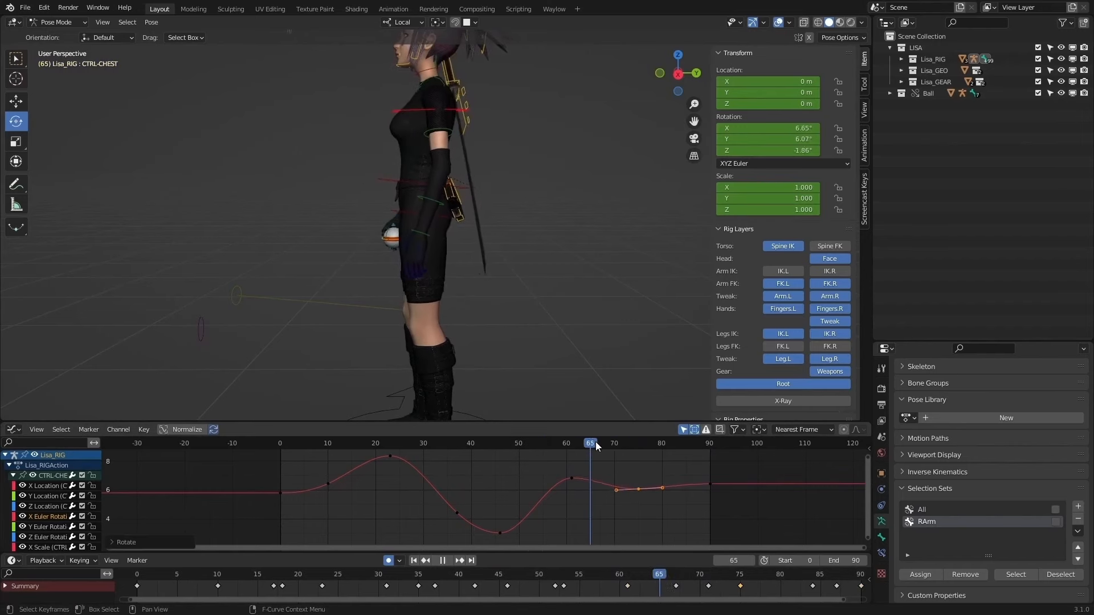
key("space")
left_click_drag(686, 446, 275, 459)
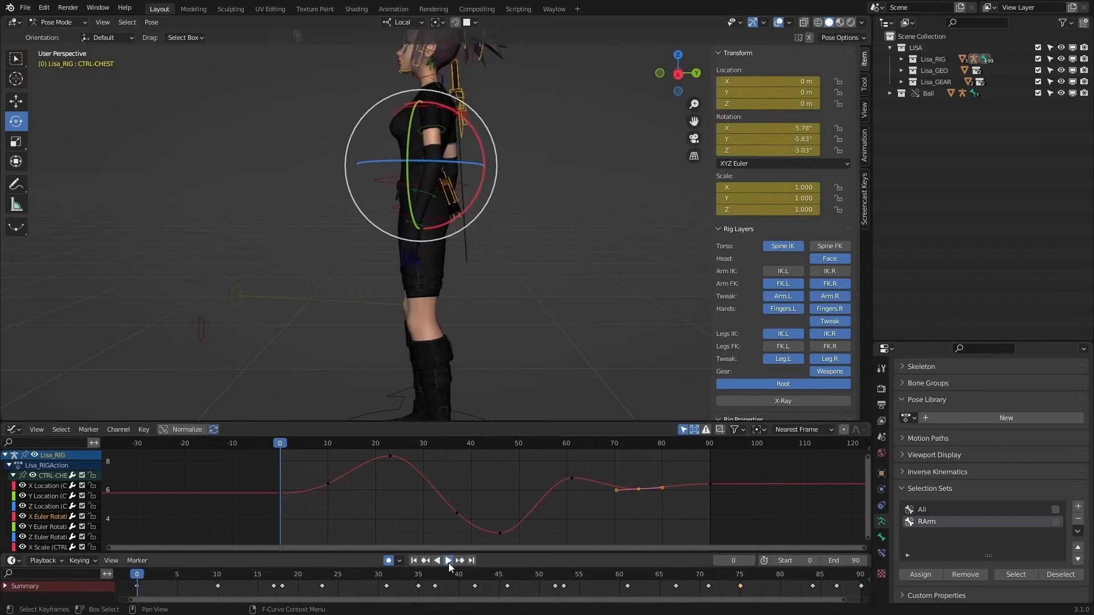
left_click(449, 561)
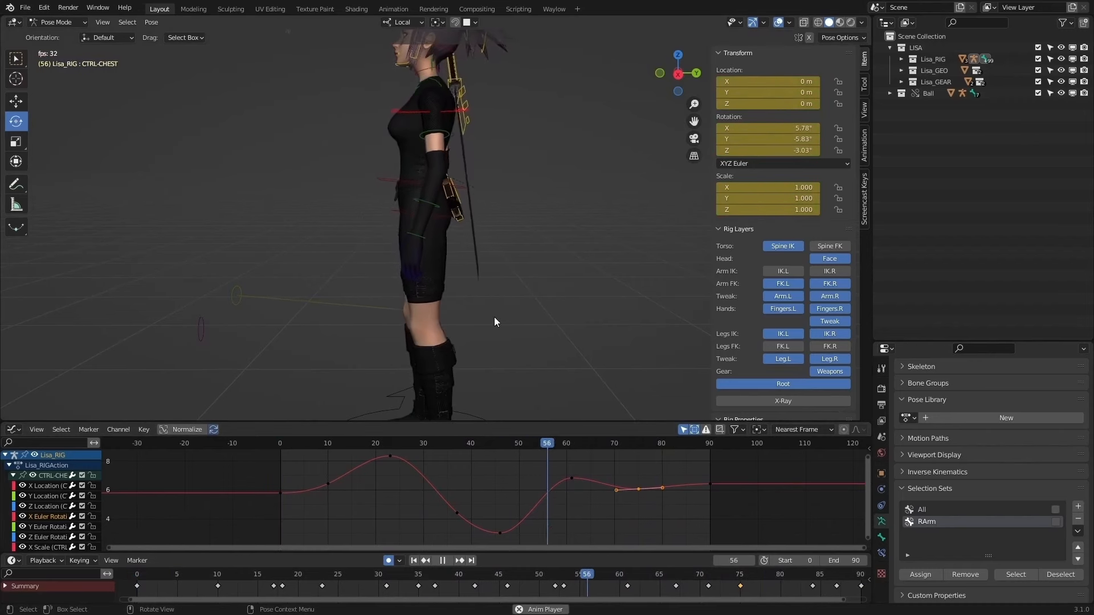
middle_click_drag(358, 278, 508, 269)
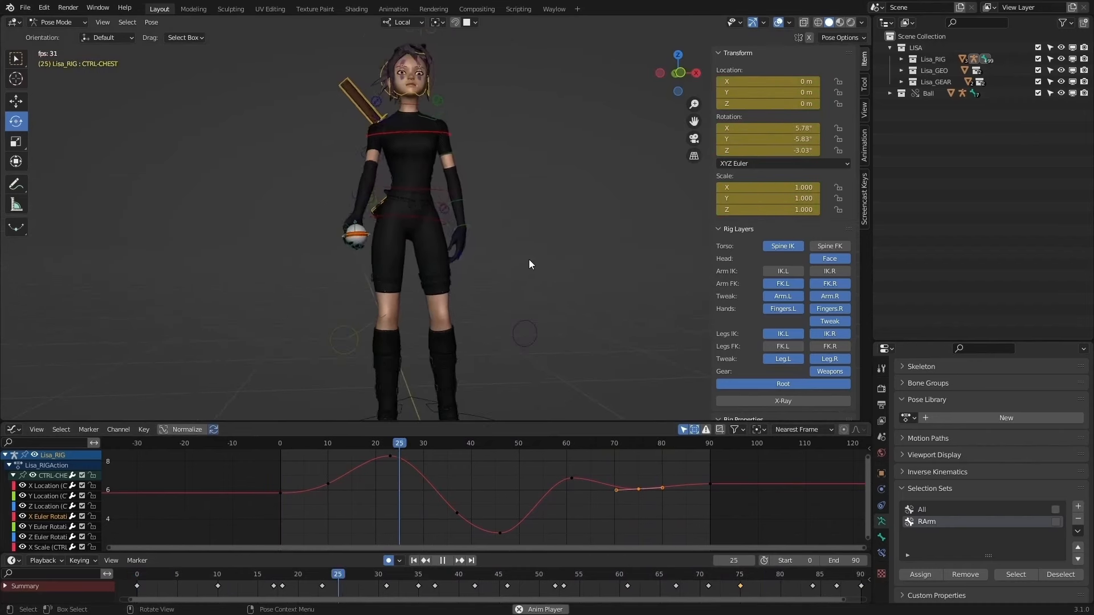
mouse_move(530, 258)
middle_mouse_down()
mouse_move(498, 277)
mouse_move(521, 279)
mouse_move(519, 261)
mouse_move(529, 262)
mouse_move(516, 260)
middle_mouse_up()
scroll(521, 280, "up", 1)
scroll(526, 273, "down", 1)
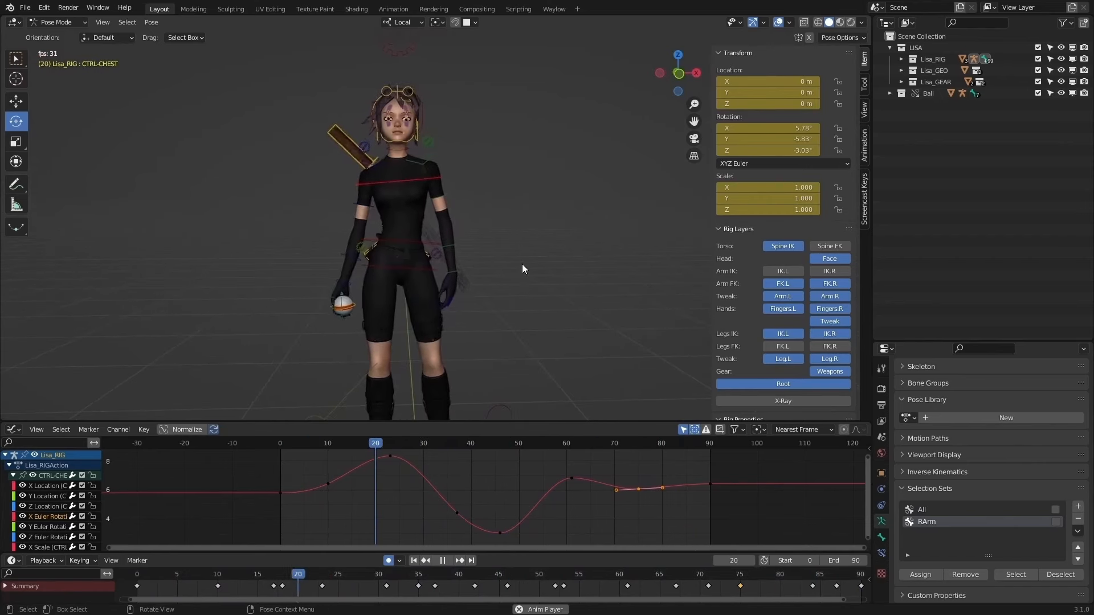
key("space")
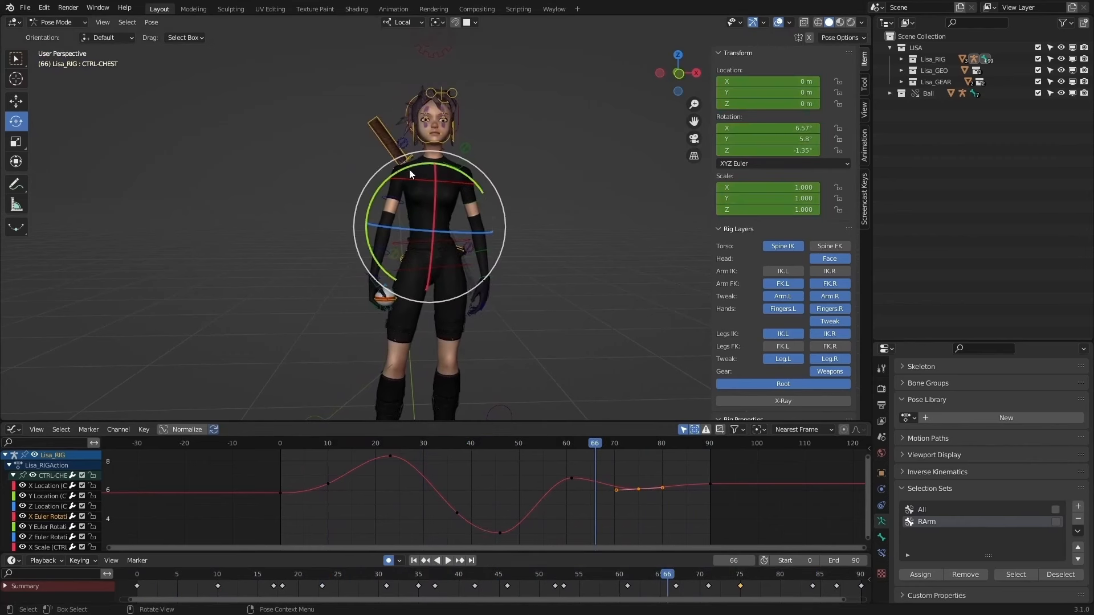
Step: Select the right shoulder control and frame only its X Euler Rotation curve
left_click(410, 158)
left_click(401, 160)
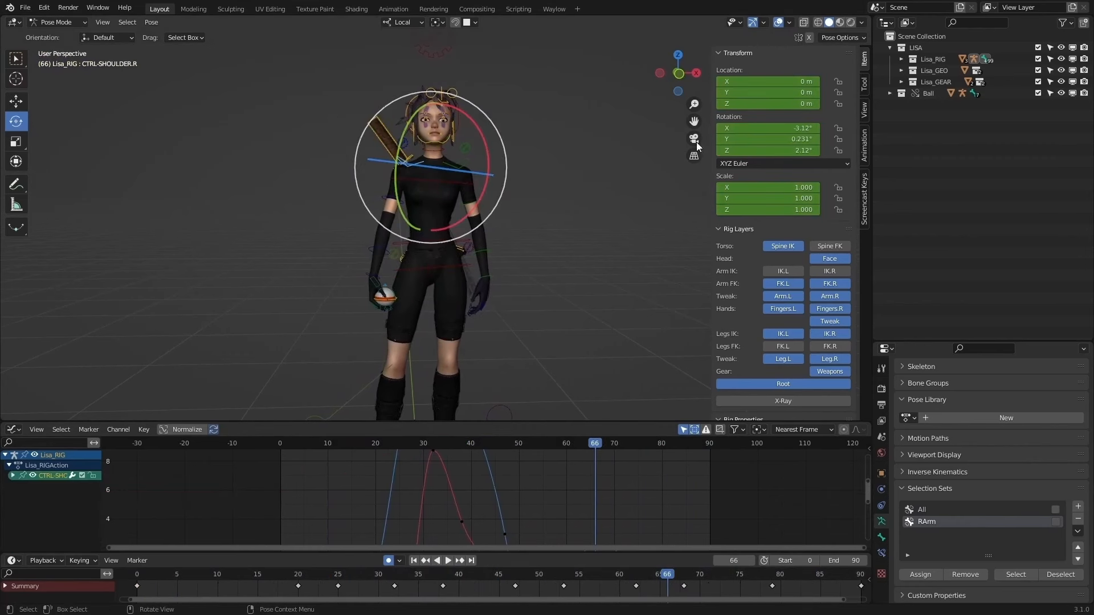
left_click_drag(770, 150, 741, 143)
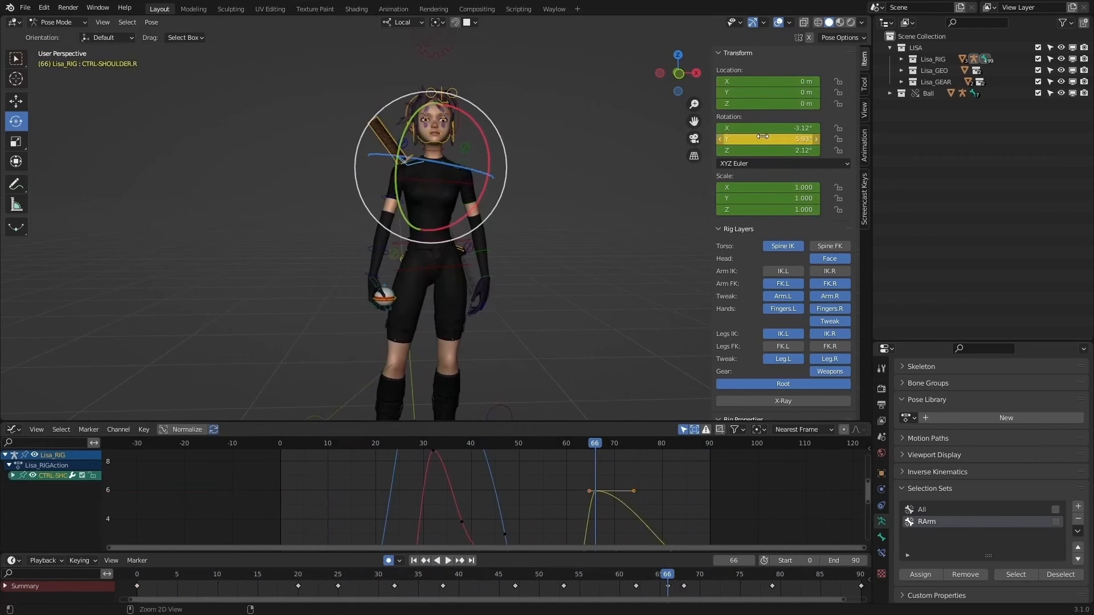
left_click(13, 476)
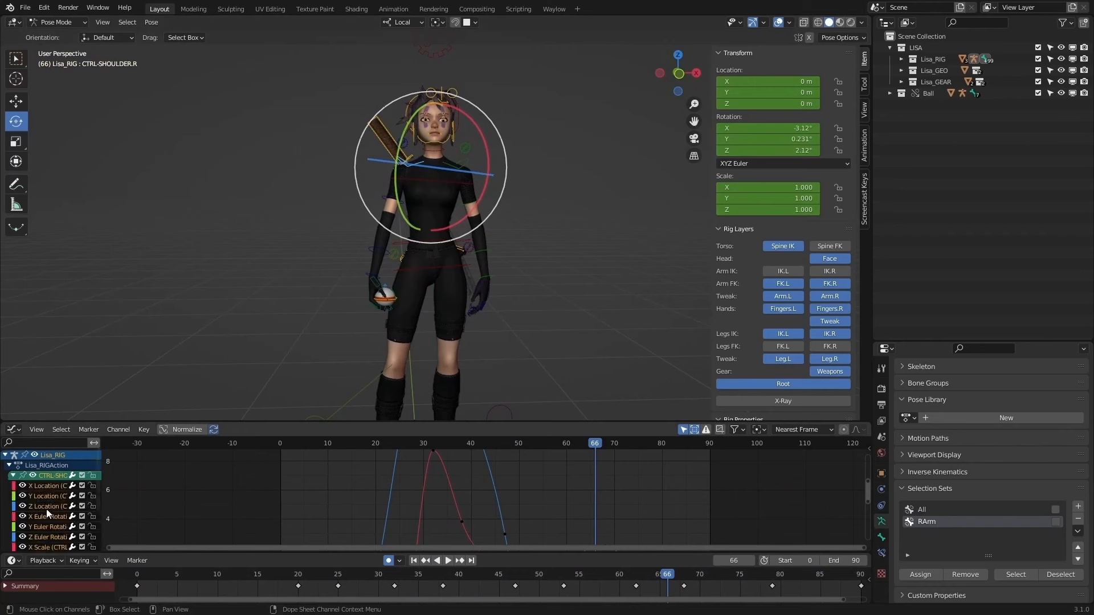
left_click(51, 516)
key("Home")
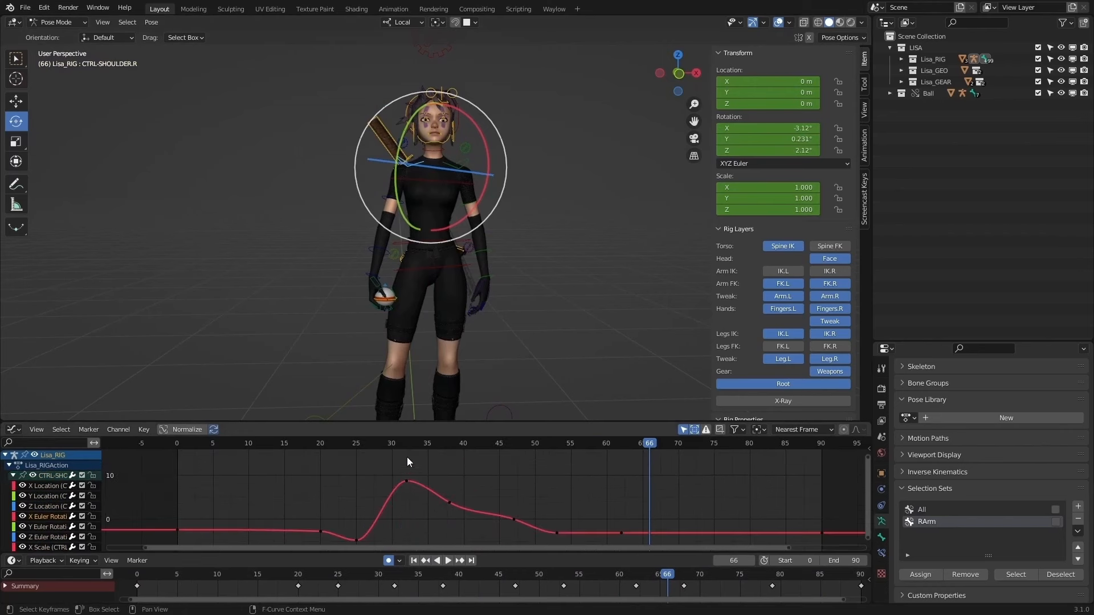
Step: Move the right shoulder's X rotation keyframe from frame 20 to frame 17
mouse_move(297, 445)
left_mouse_down()
mouse_move(349, 446)
mouse_move(303, 449)
left_mouse_up()
left_click_drag(308, 545, 345, 506)
key("g")
key("x")
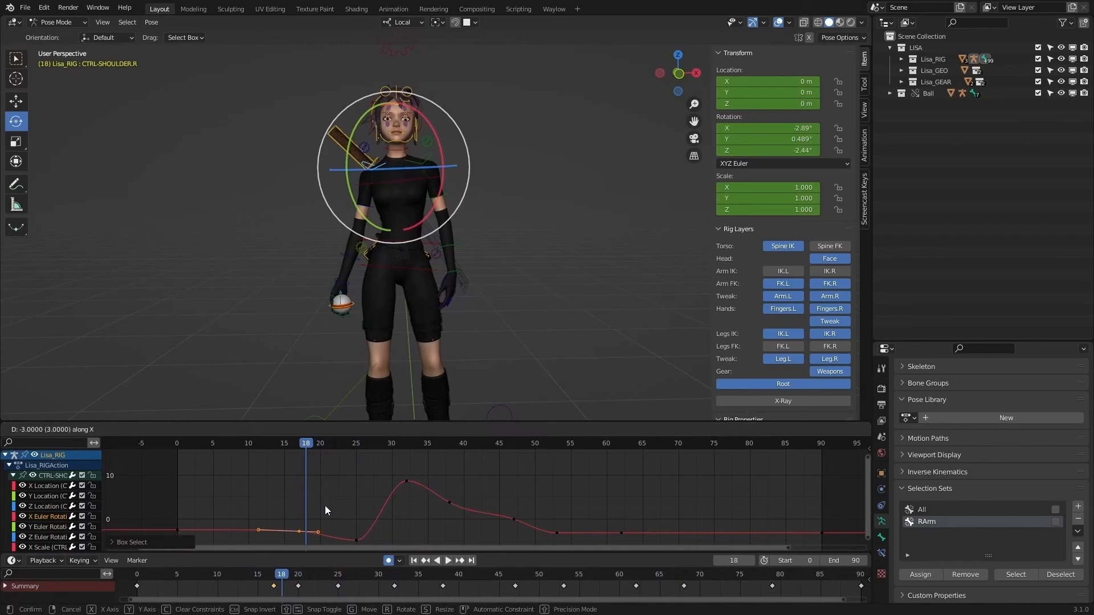
left_click(325, 505)
Step: Try raising the right shoulder's peak X rotation keyframe at frame 32 to about 12°
key("space")
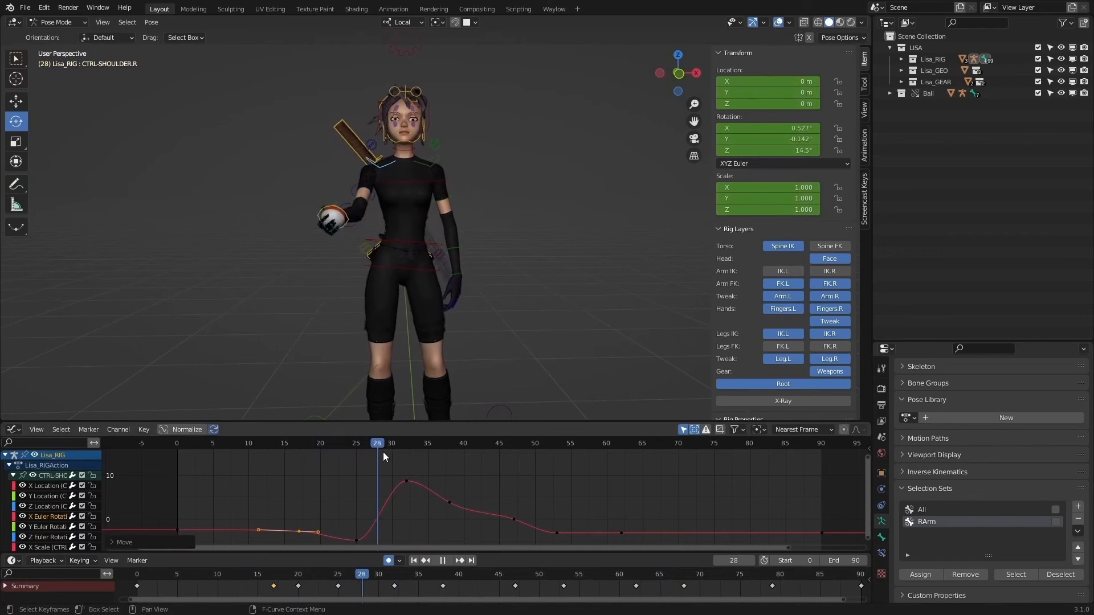
key("space")
left_click_drag(414, 462, 399, 489)
key("g")
key("y")
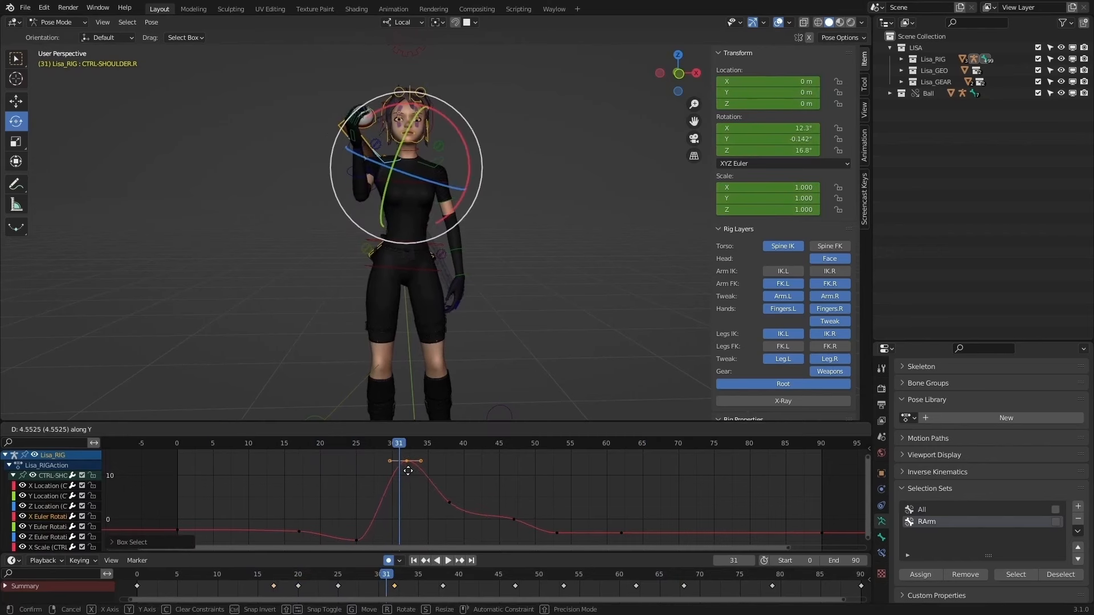
left_click(409, 478)
Step: Try raising the right shoulder's X rotation keyframe at frame 38 to about 6°
key("space")
left_click_drag(386, 443, 433, 448)
key("g")
key("y")
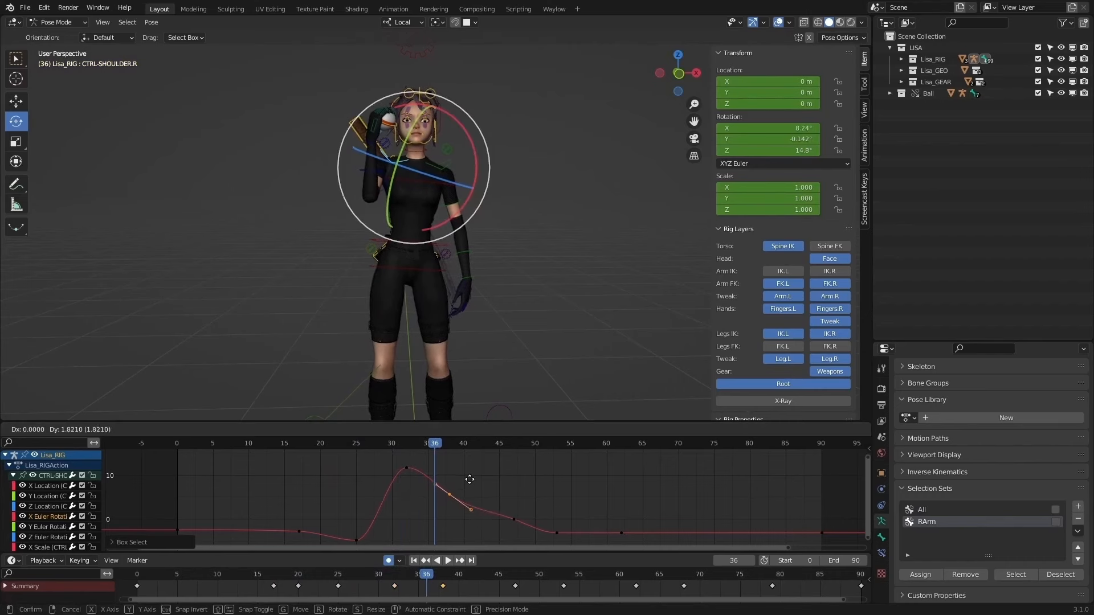
left_click(471, 481)
Step: Play back the shoulder motion and undo the raised X rotation keyframes at frames 38 and 32
key("space")
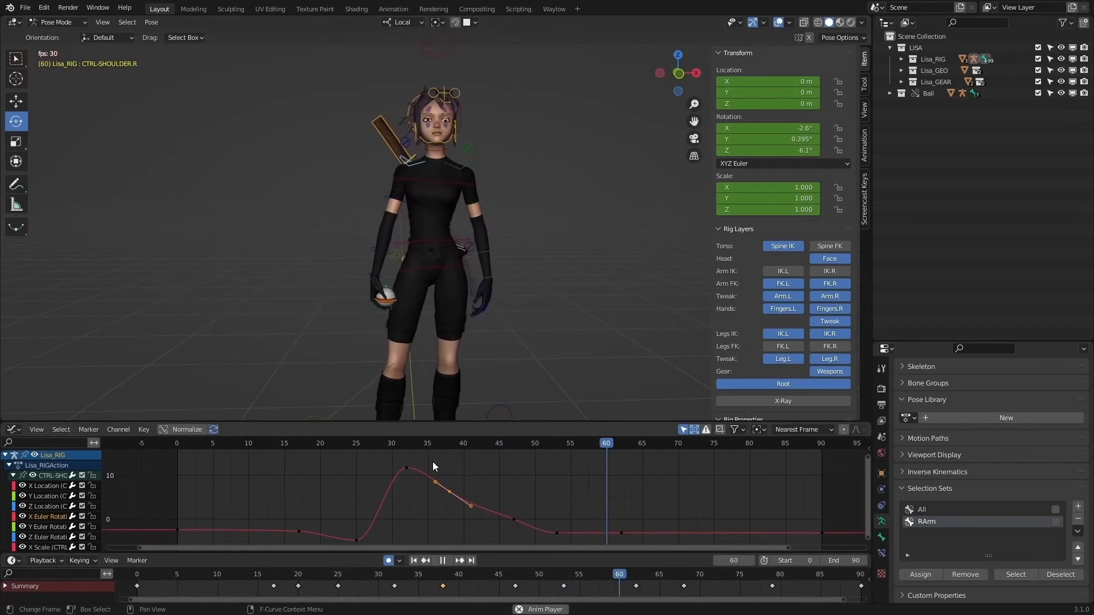
left_click_drag(381, 459, 454, 477)
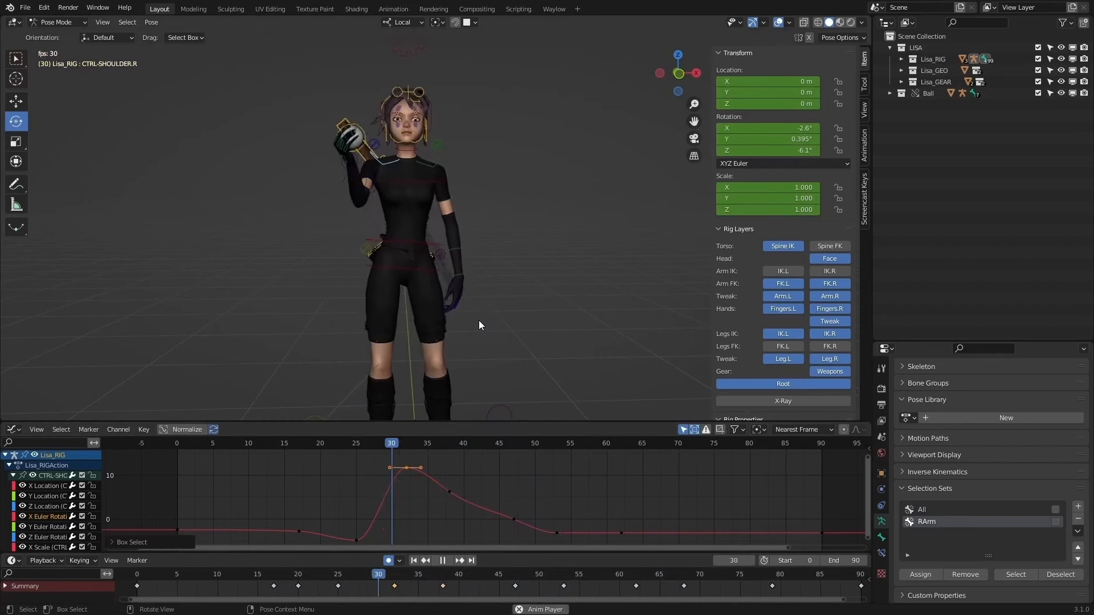
key("Escape")
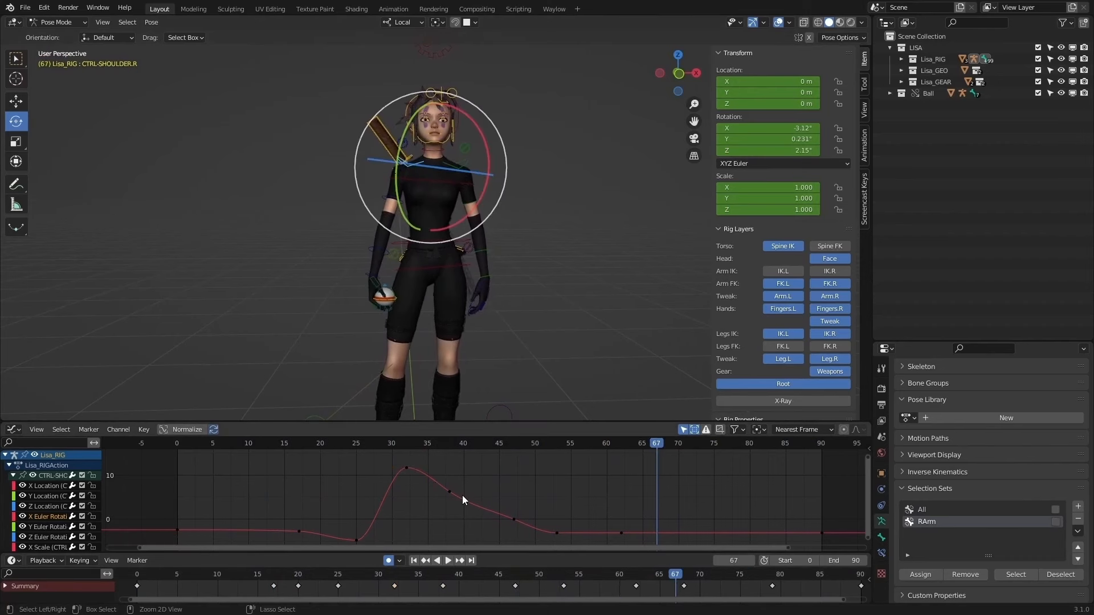
left_click(462, 493)
left_click(406, 468)
left_click(391, 574)
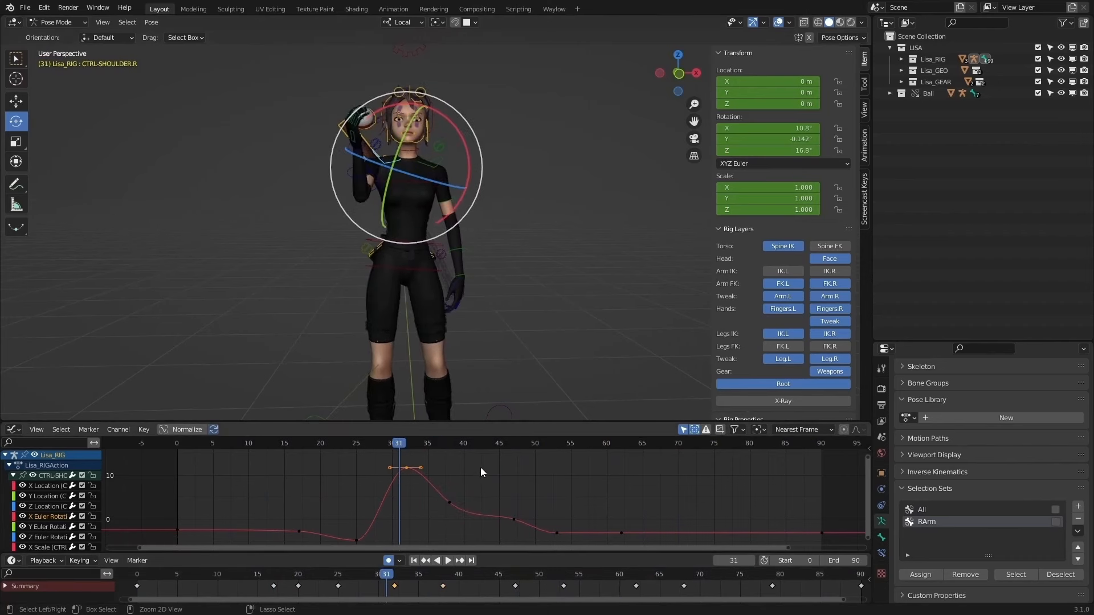
left_click_drag(391, 574, 177, 573)
Step: Play back the animation and review the arm swing from Lisa's right side
left_click(448, 560)
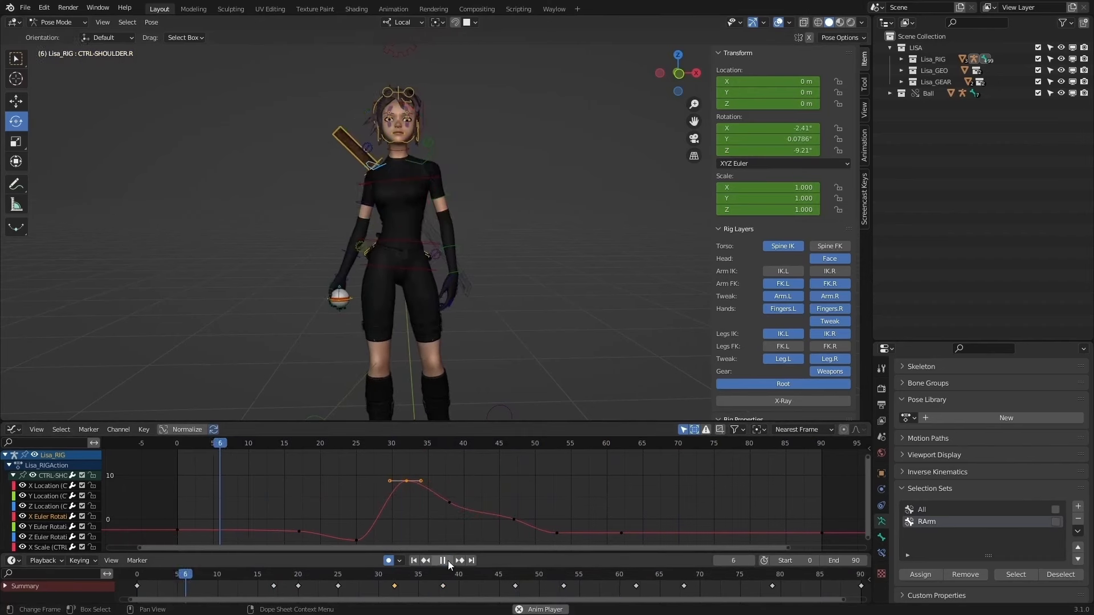
middle_click_drag(441, 366, 501, 307)
middle_click_drag(522, 261, 579, 276)
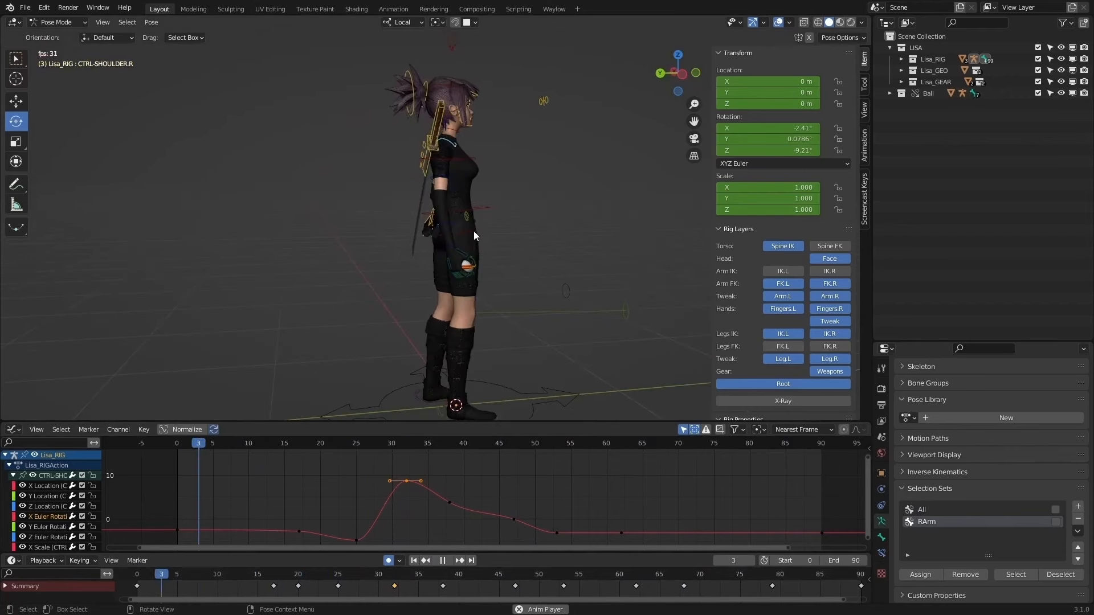
key("space")
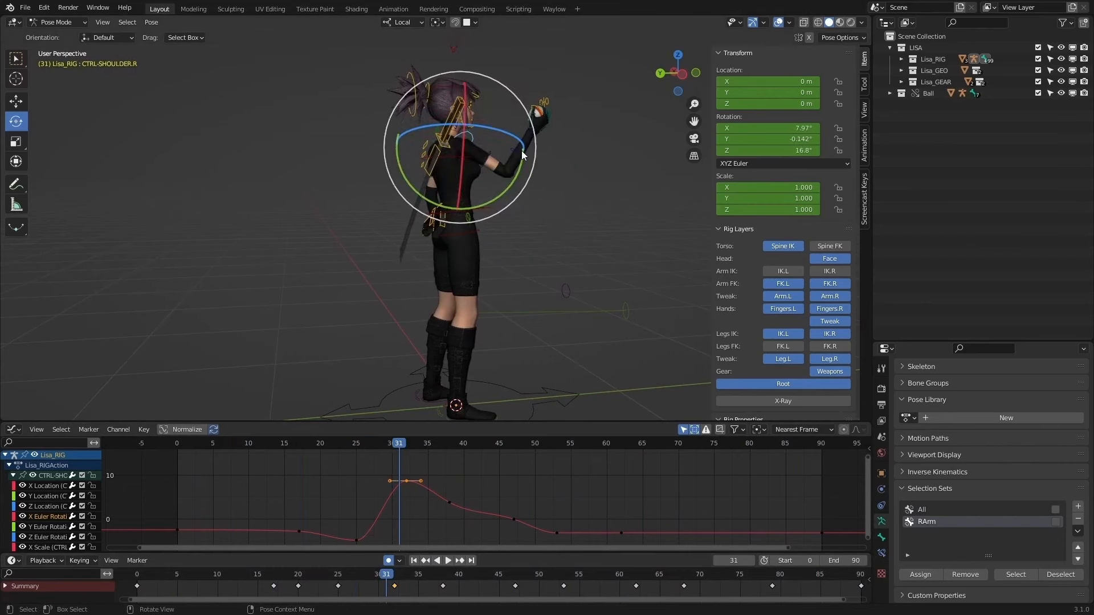
Step: Select the right forearm FK control and key its local Z rotation at frame 57 to about 1°
left_click(523, 147)
middle_click_drag(630, 214, 562, 195, "shift")
key("space")
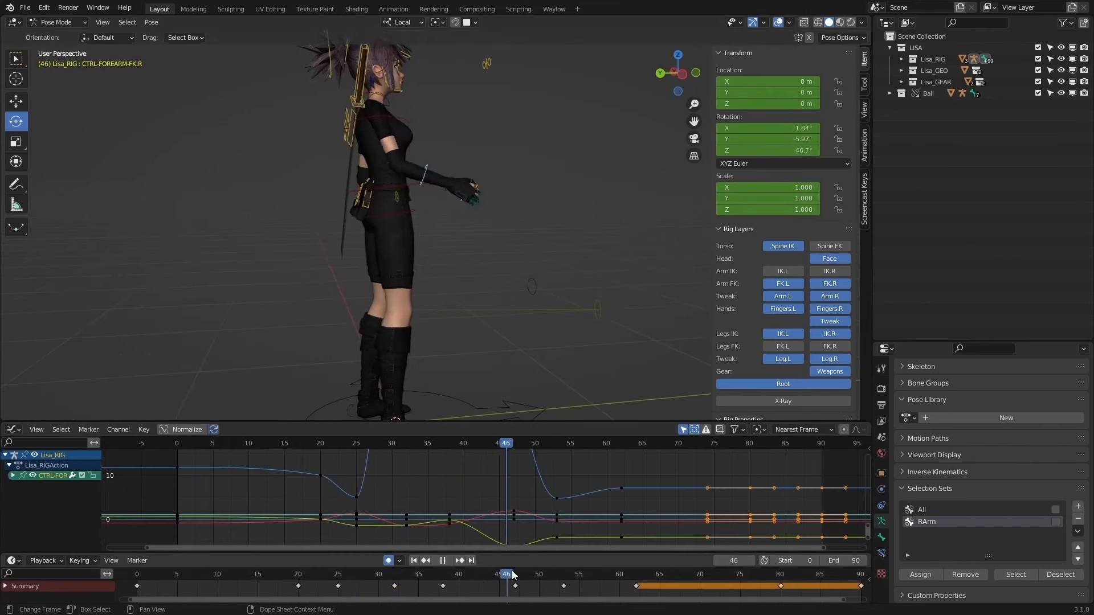
key("space")
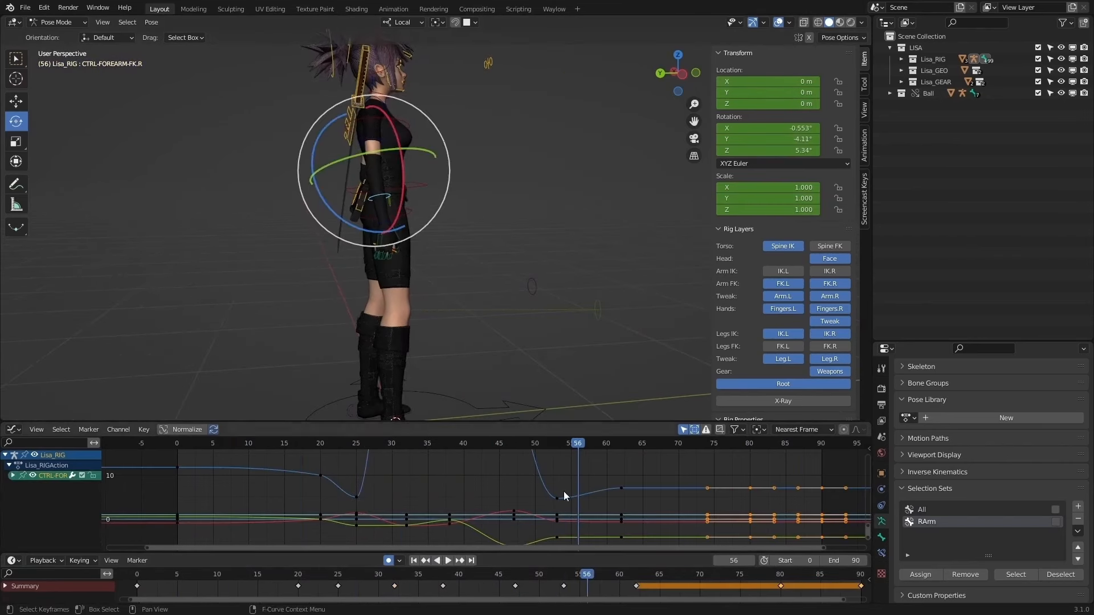
left_click(594, 579)
key("r")
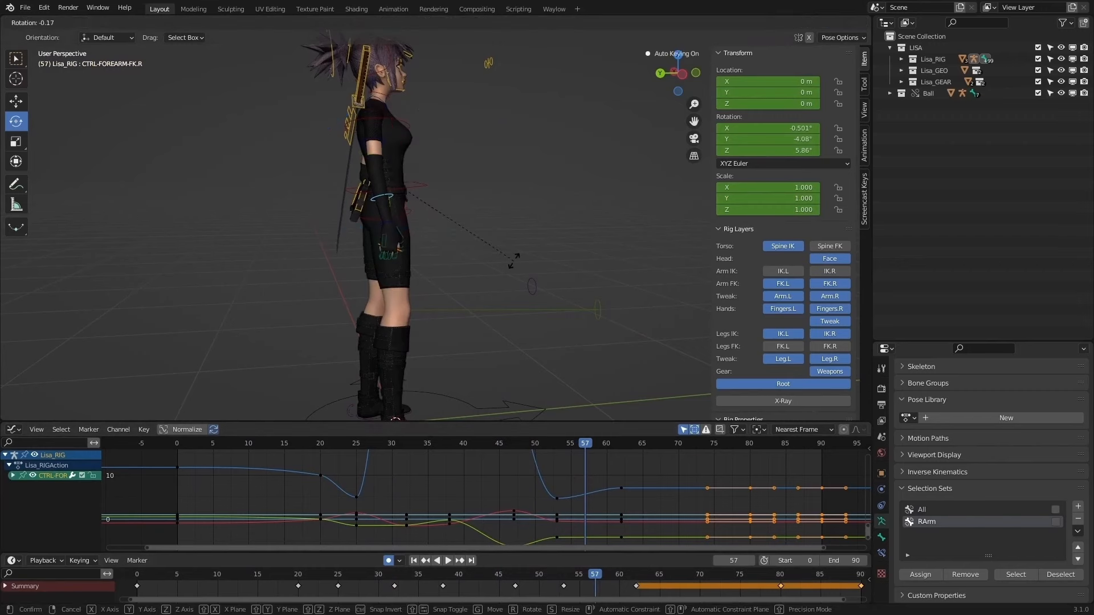
key("z")
left_click(482, 266)
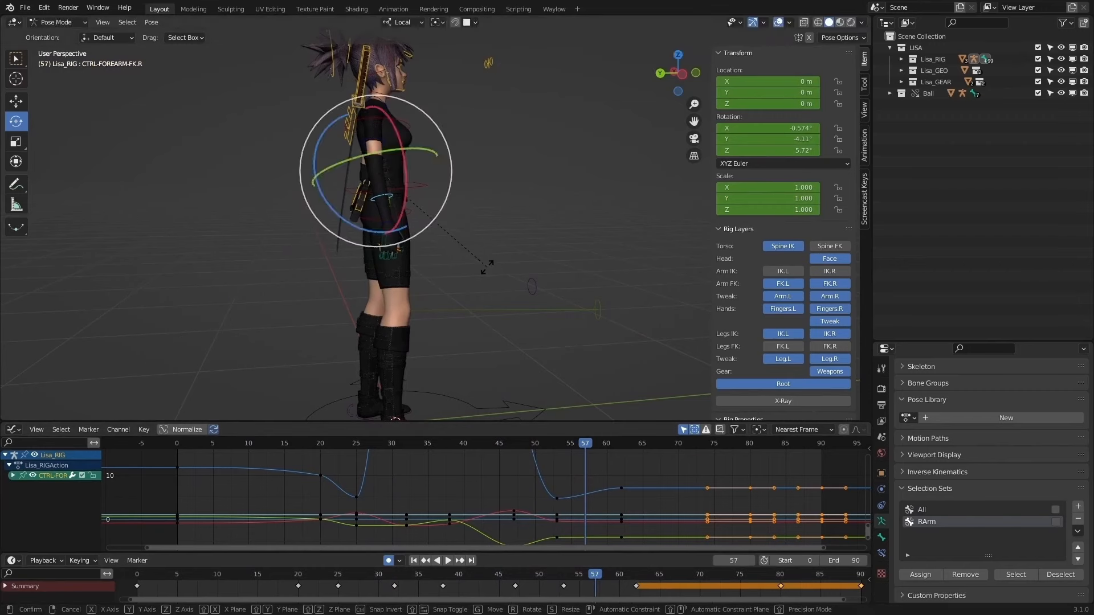
key("r")
key("z")
left_click(482, 267)
left_click(611, 597)
left_click_drag(597, 577, 628, 582)
middle_click_drag(624, 477, 598, 469)
left_click_drag(589, 472, 601, 486)
key("g")
key("Escape")
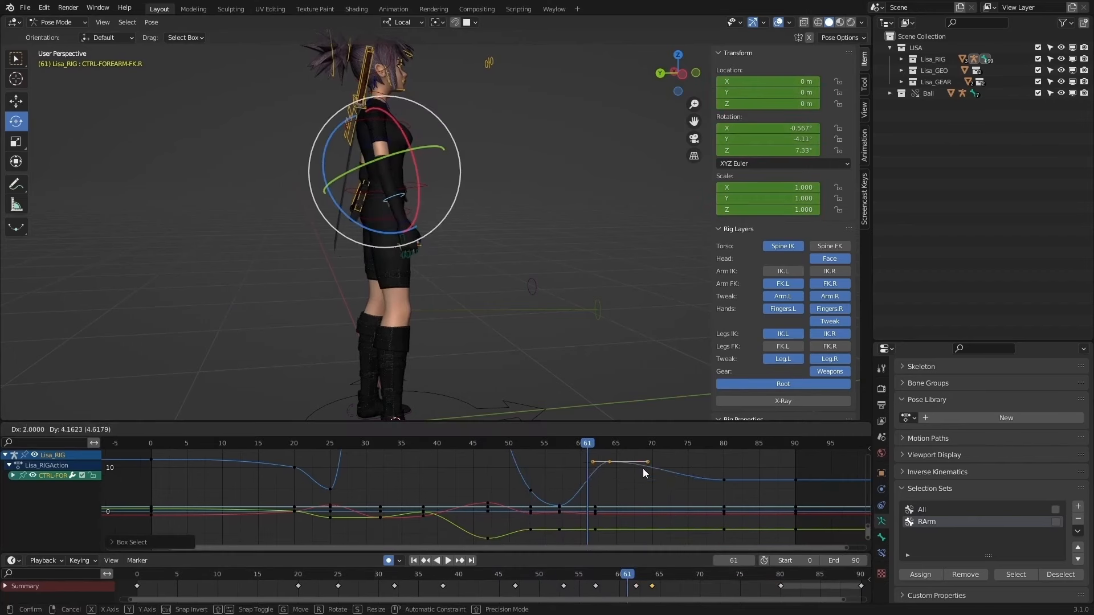
Step: Isolate the right forearm's Z rotation curve, then move its keyframe at frame 62 to frame 71 and raise it to about 12°
left_click(47, 538)
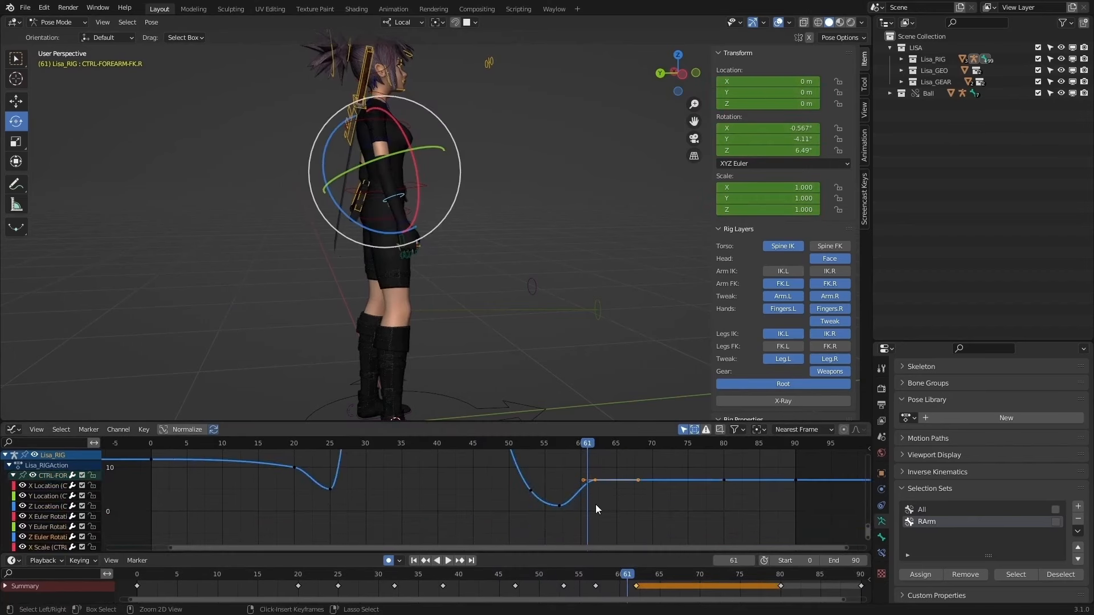
key("KP_Decimal")
left_click_drag(380, 435, 547, 448)
left_click_drag(520, 513, 442, 475)
key("g")
key("x")
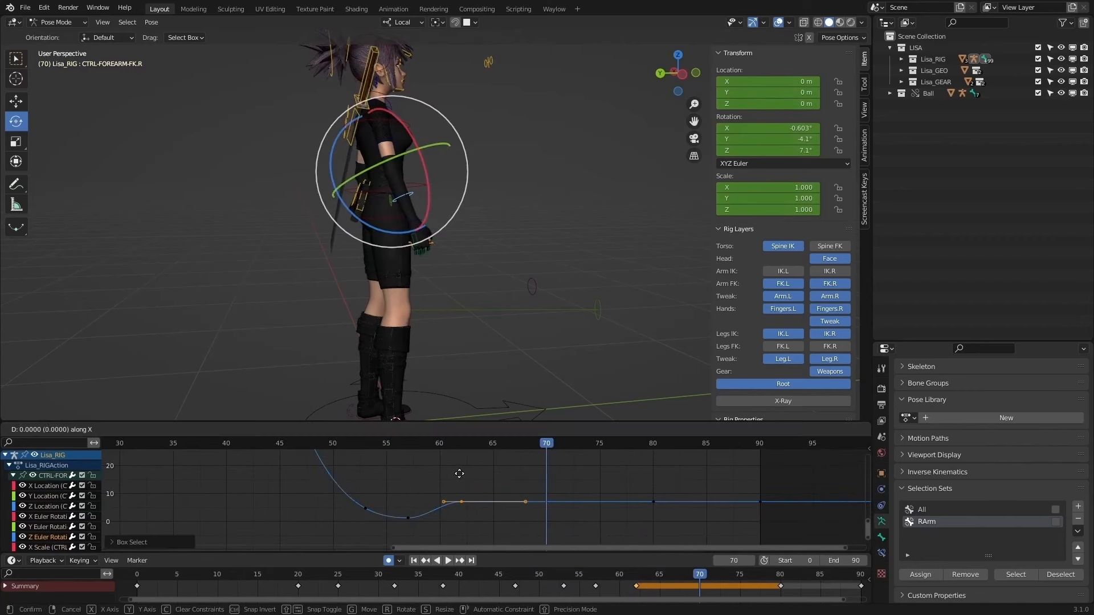
left_click(537, 473)
key("g")
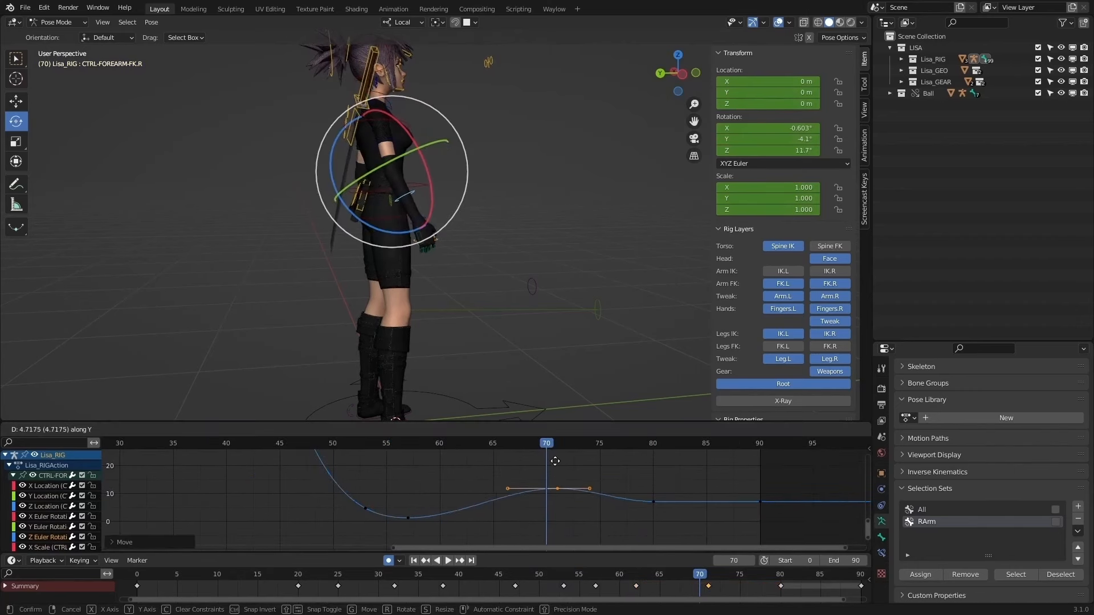
left_click(550, 447)
Step: Move the forearm's Z rotation keyframe from frame 80 to frame 82 and lower it to about 5.3°
left_click_drag(550, 447, 663, 444)
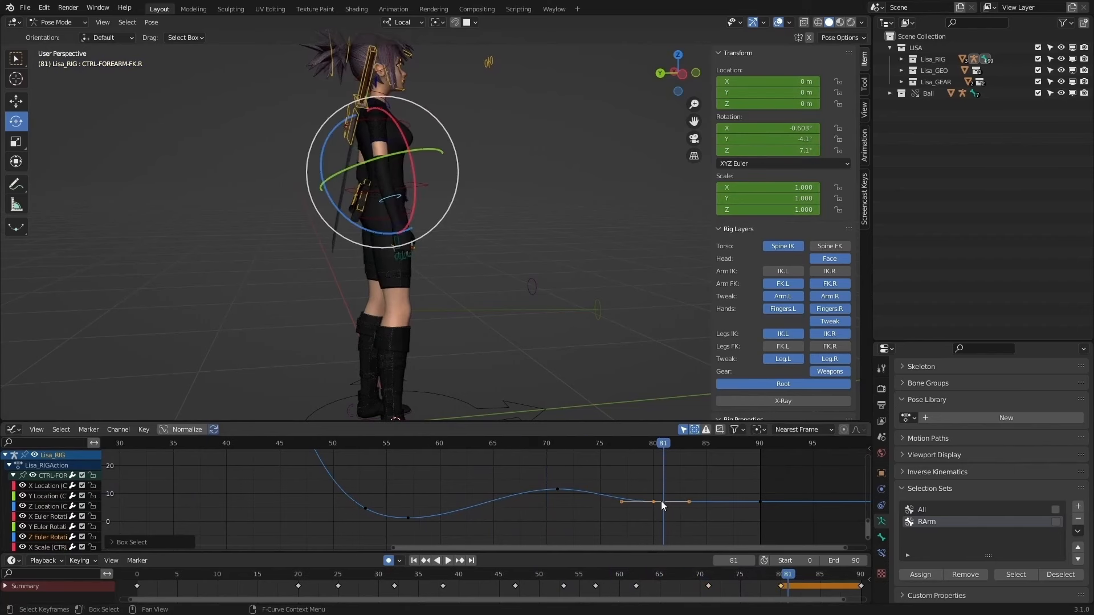
left_click_drag(641, 510, 701, 485)
key("g")
key("x")
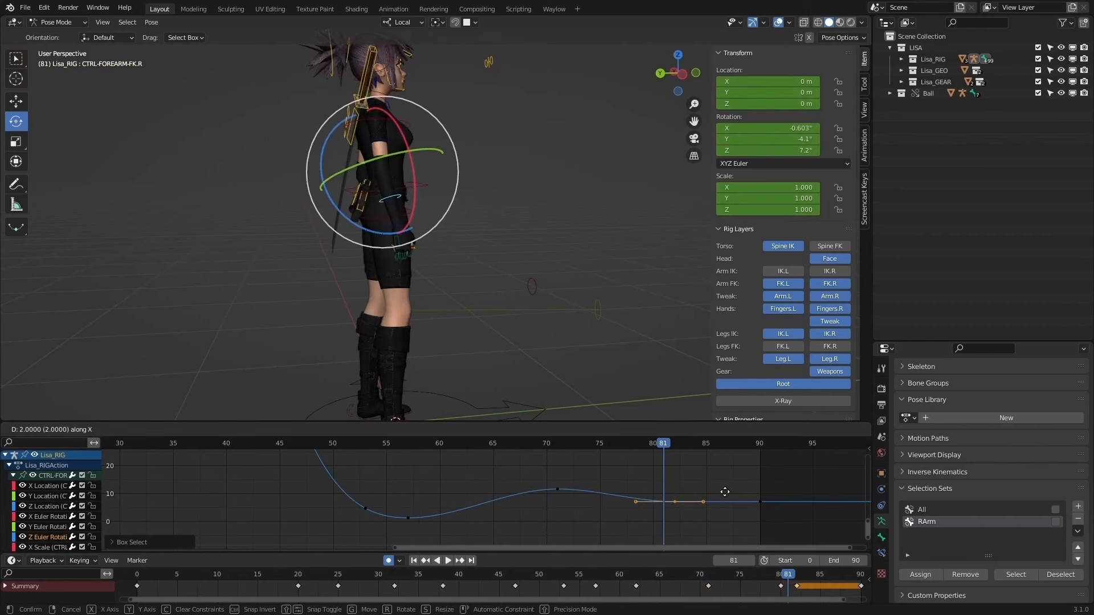
left_click(723, 492)
key("g")
key("y")
left_click(723, 494)
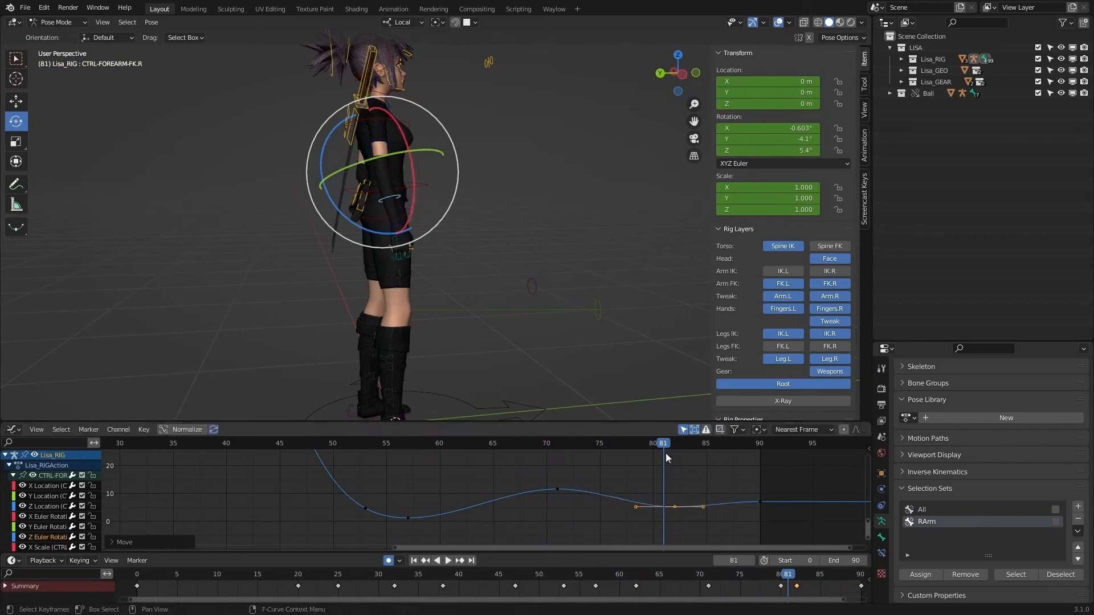
Step: Play back the animation and review the right arm swing from Lisa's right side and from the front
left_click_drag(662, 444, 483, 443)
key("space")
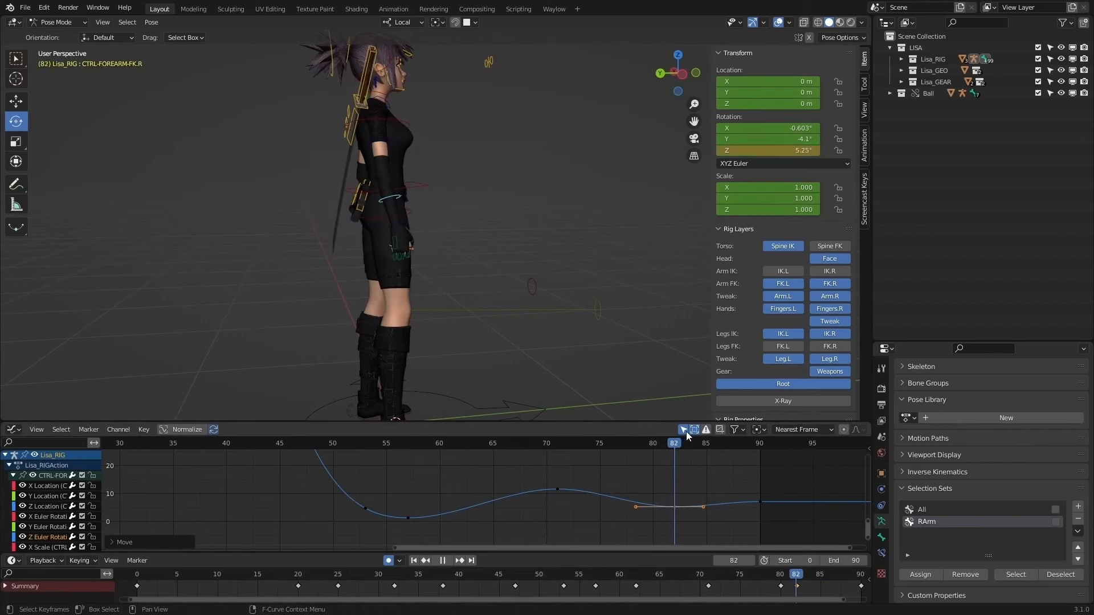
left_click_drag(730, 435, 312, 470)
left_click(452, 560)
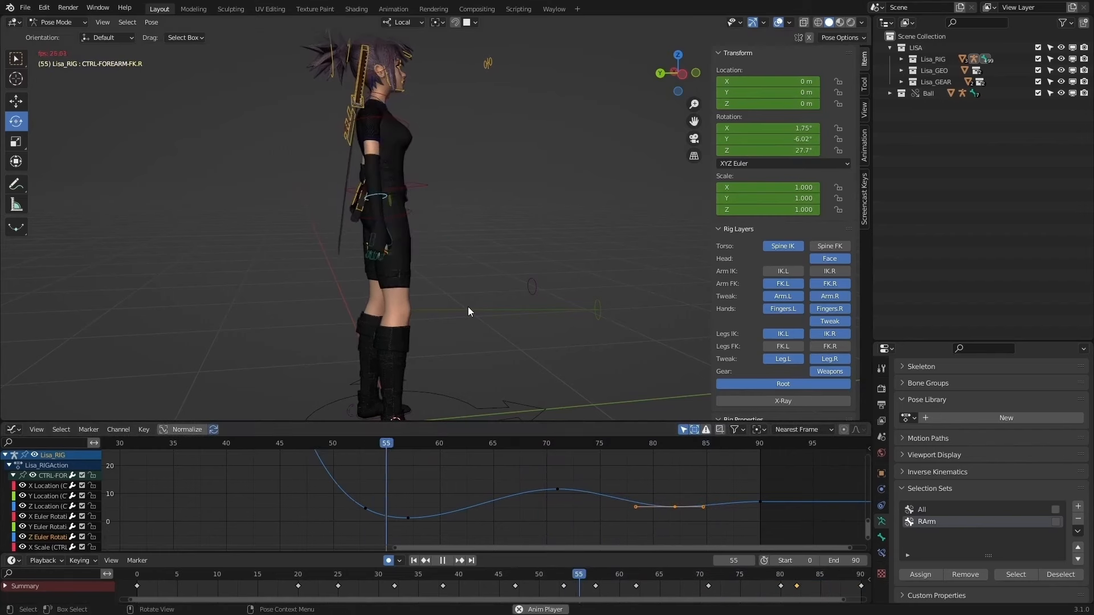
middle_click_drag(499, 300, 470, 268)
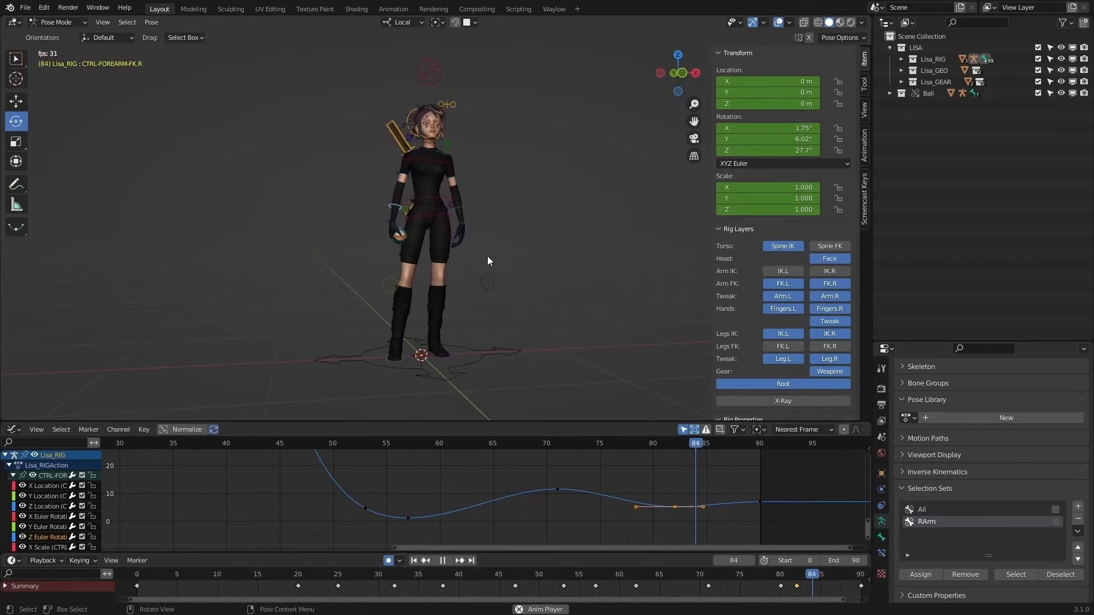
scroll(484, 254, "up", 1)
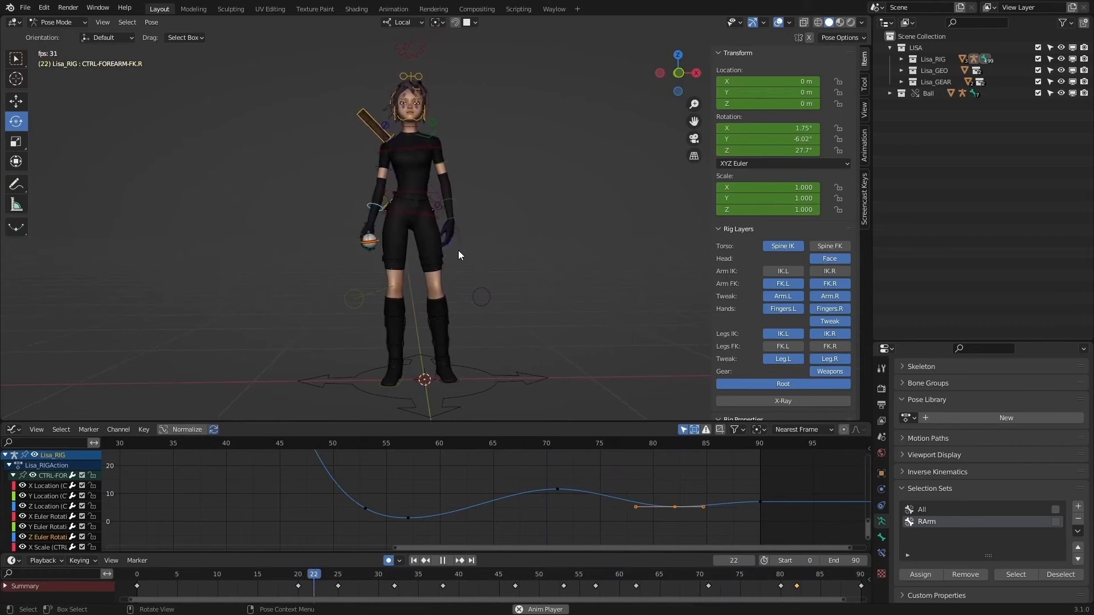
middle_click_drag(458, 251, 506, 244)
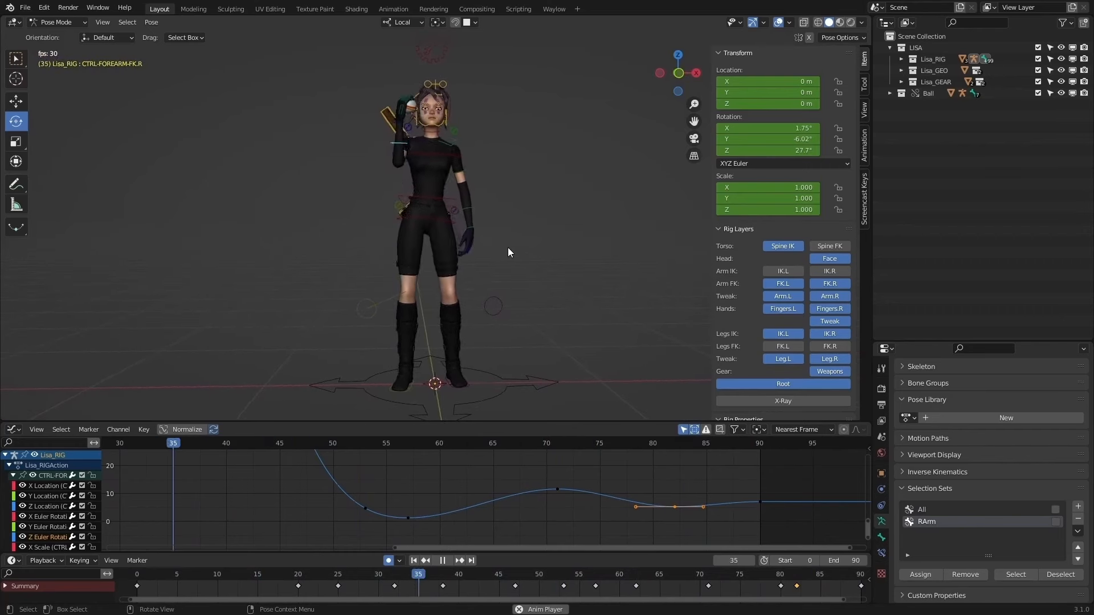
Step: Save the file and enlarge the Graph Editor area above the timeline
left_click(20, 8)
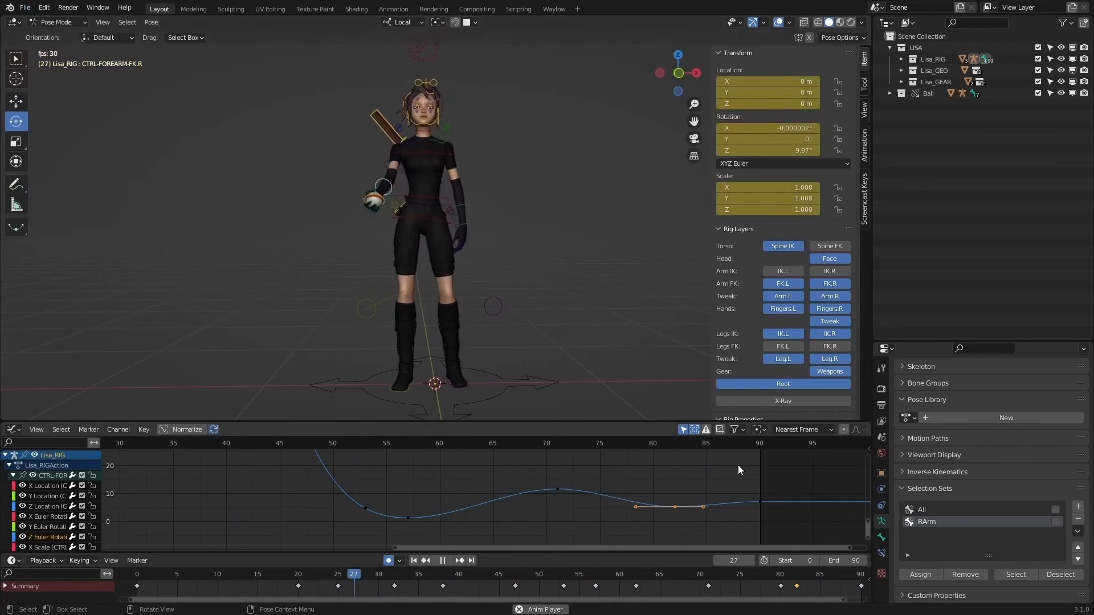
key("ctrl+s")
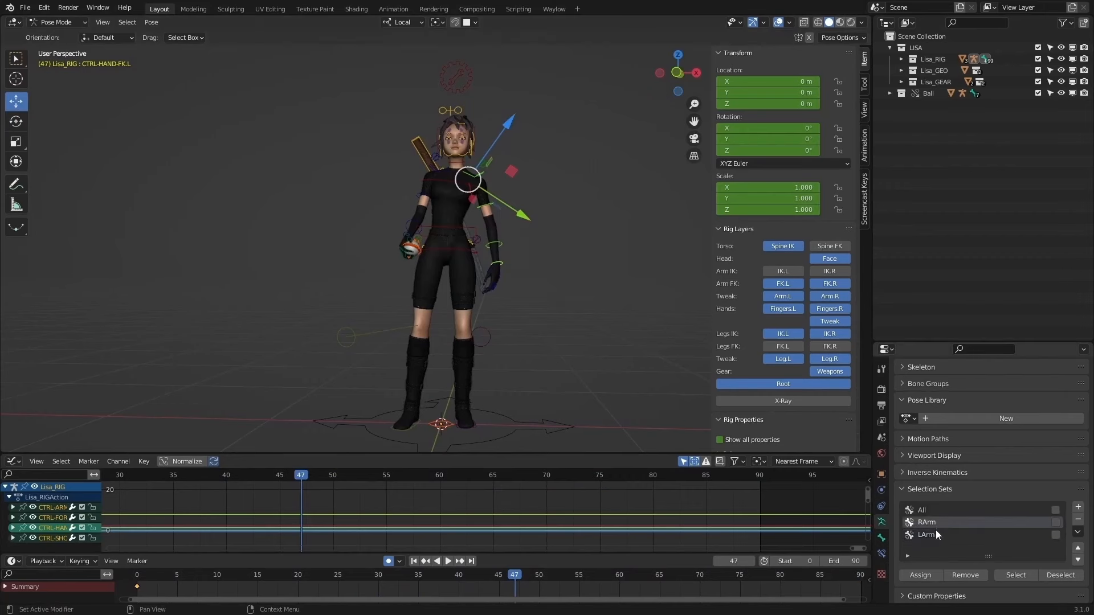
scroll(584, 269, "up", 2)
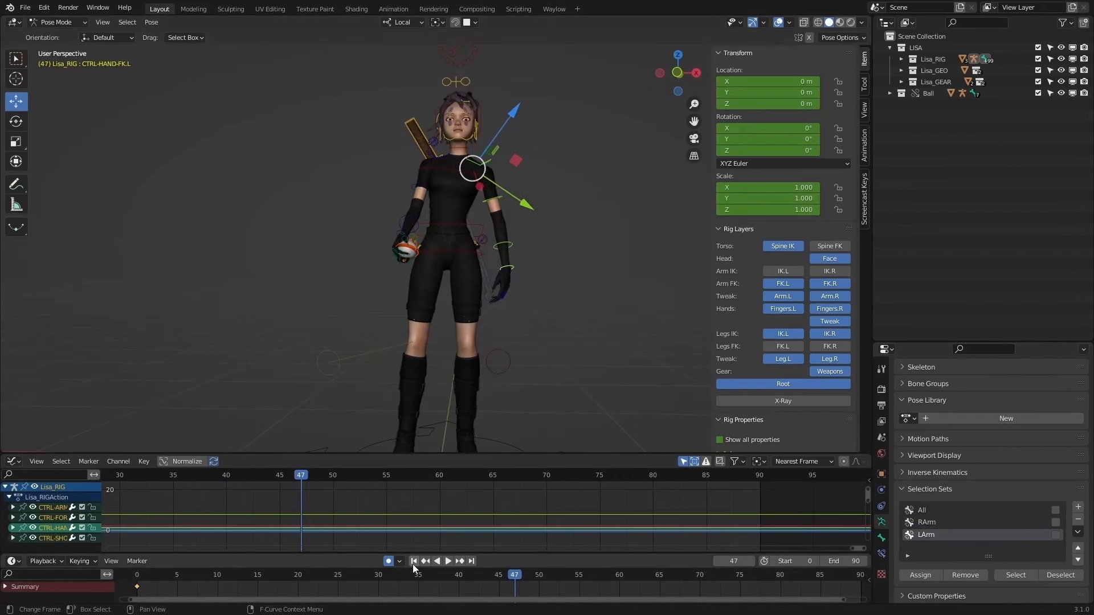
left_click_drag(326, 552, 325, 547)
left_click_drag(351, 455, 365, 392)
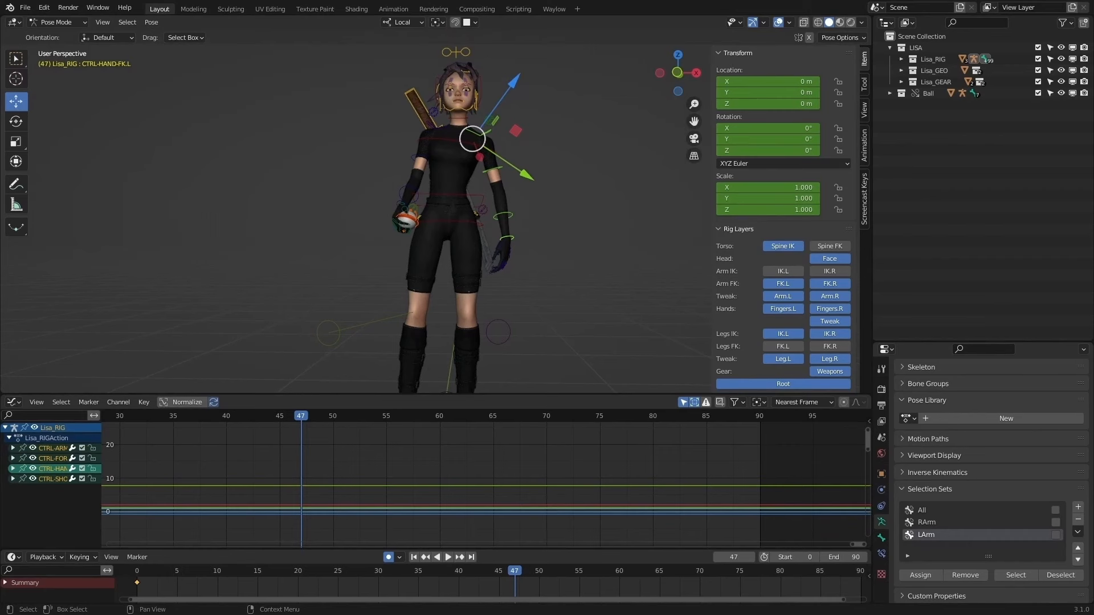
Step: Play the animation from frame 0, stop at frame 13, and keyframe the LArm selection set there
key("shift+Left")
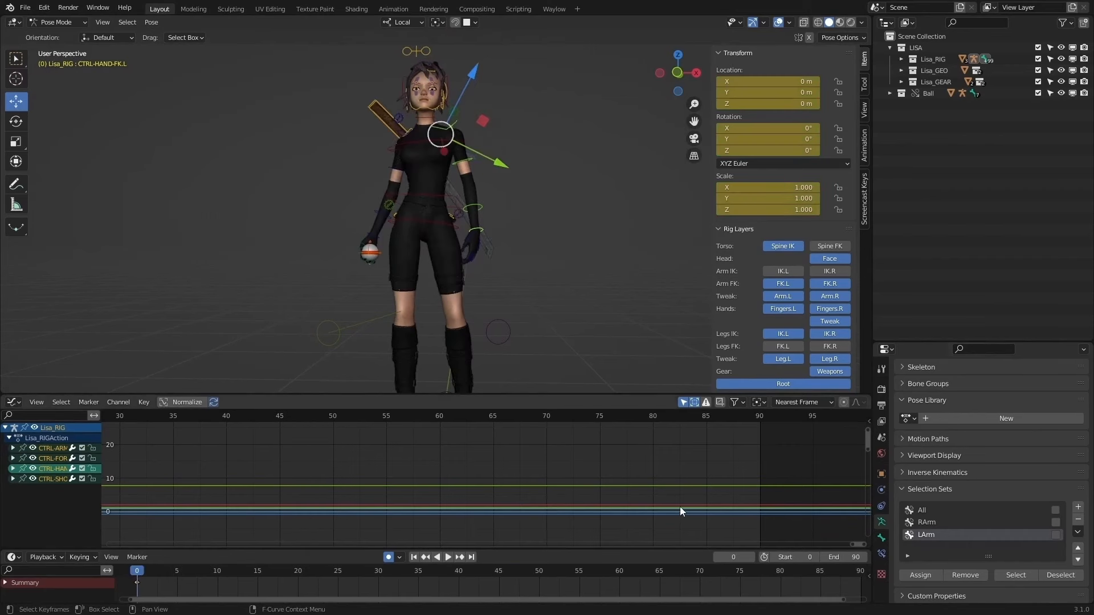
left_click(448, 557)
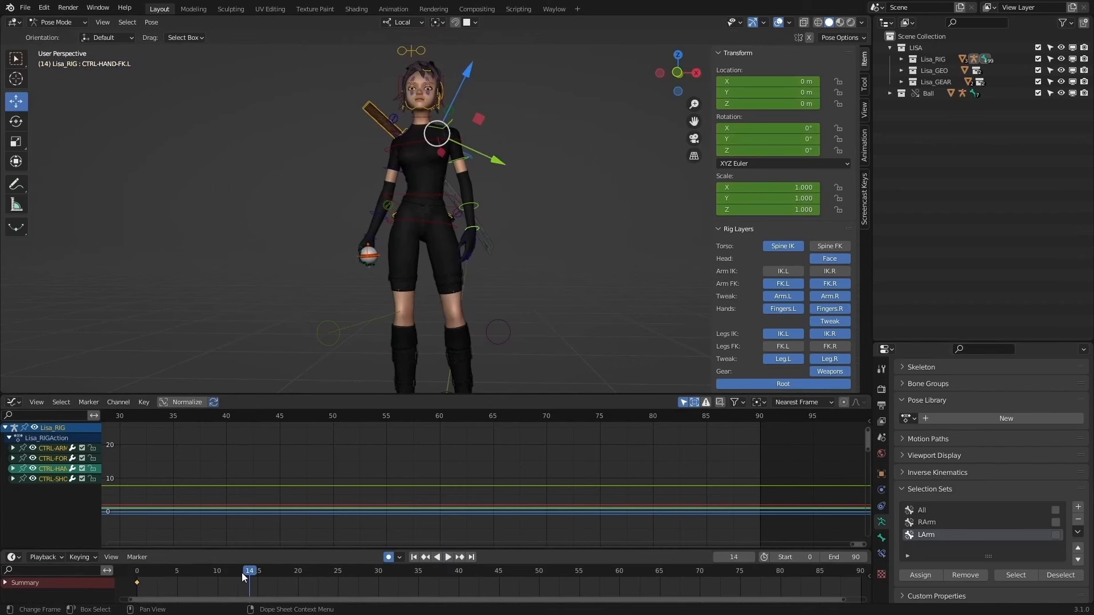
key("space")
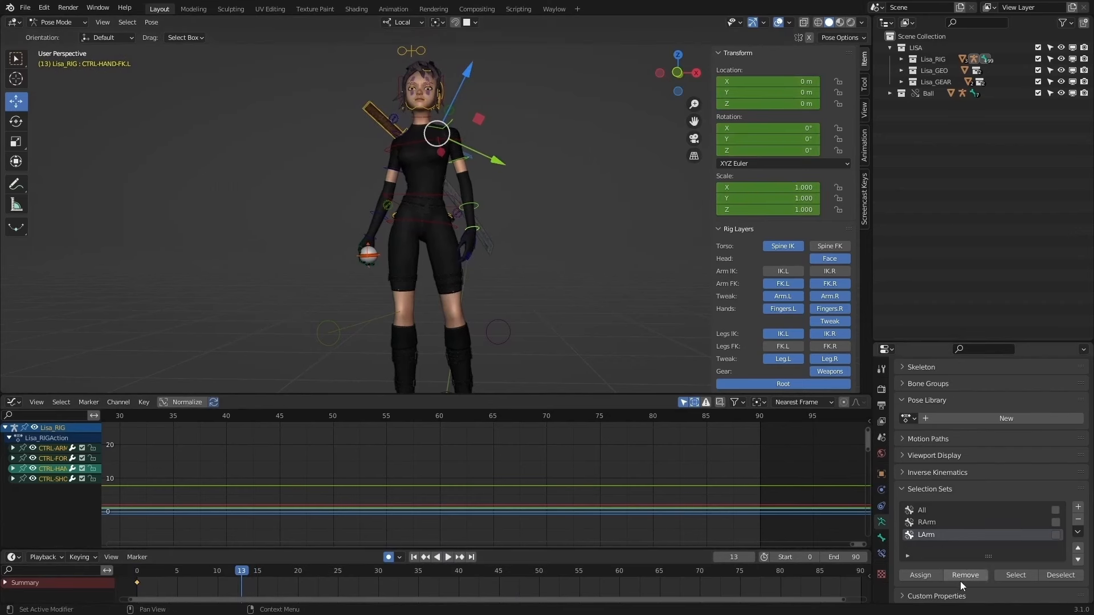
left_click(1016, 575)
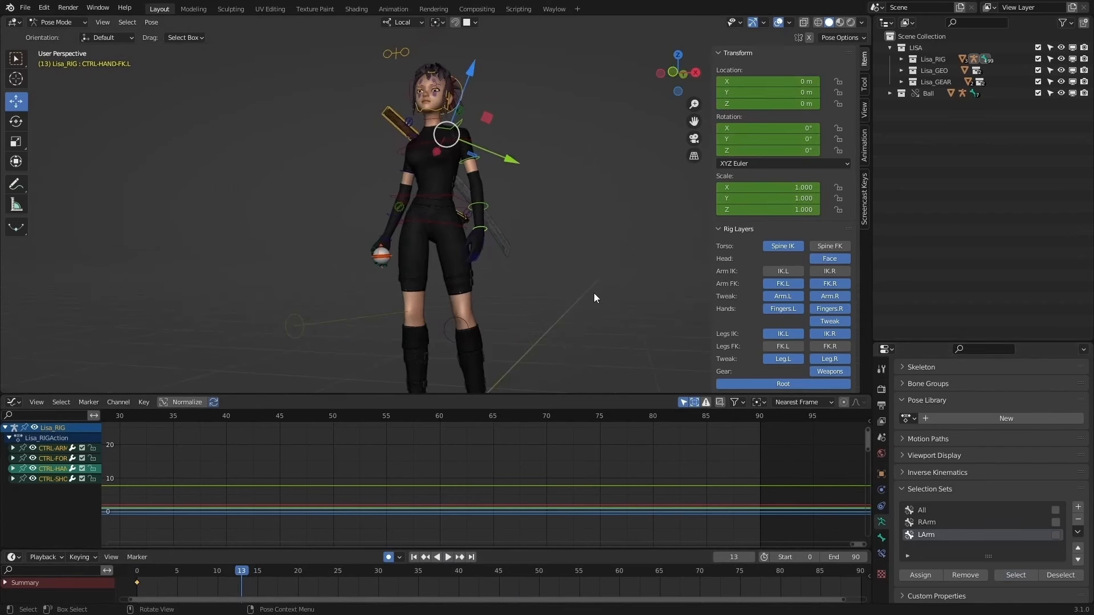
key("i")
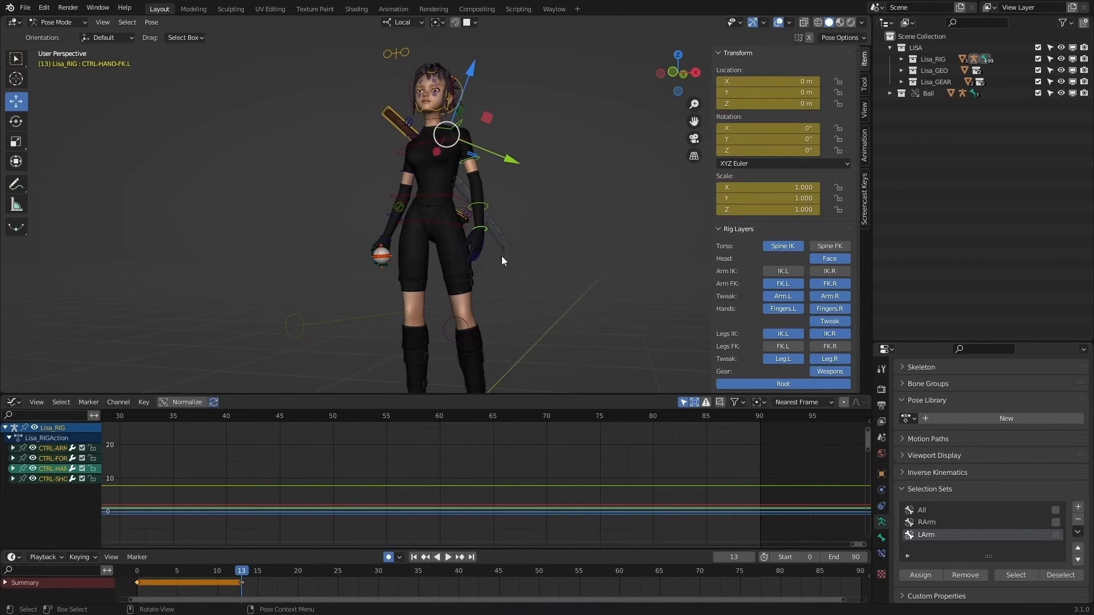
middle_click_drag(502, 255, 511, 254)
left_click(465, 119)
middle_click_drag(467, 118, 406, 131)
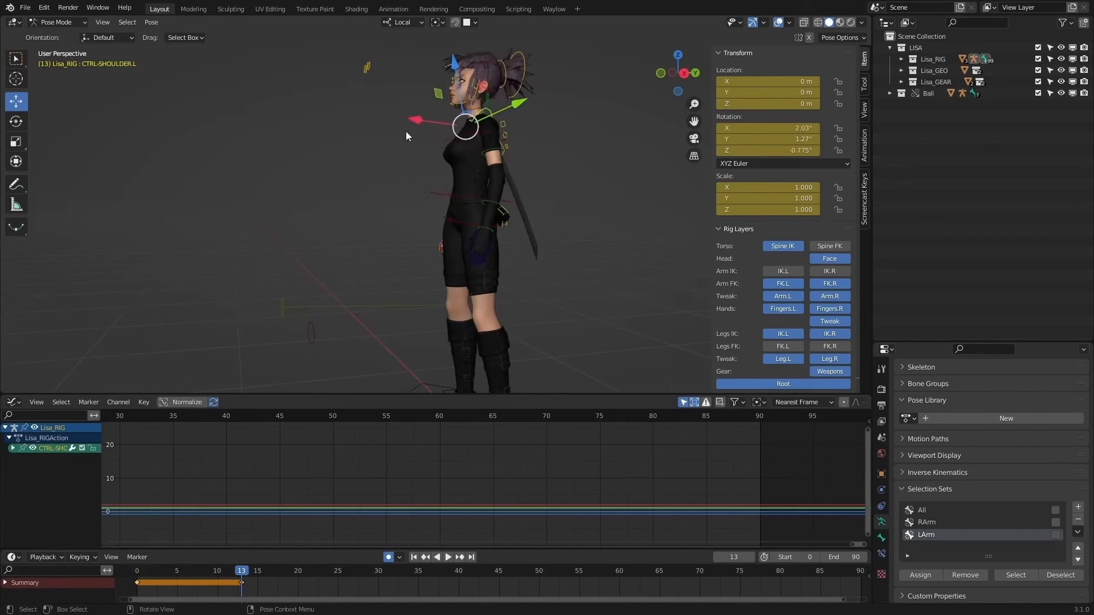
key("r")
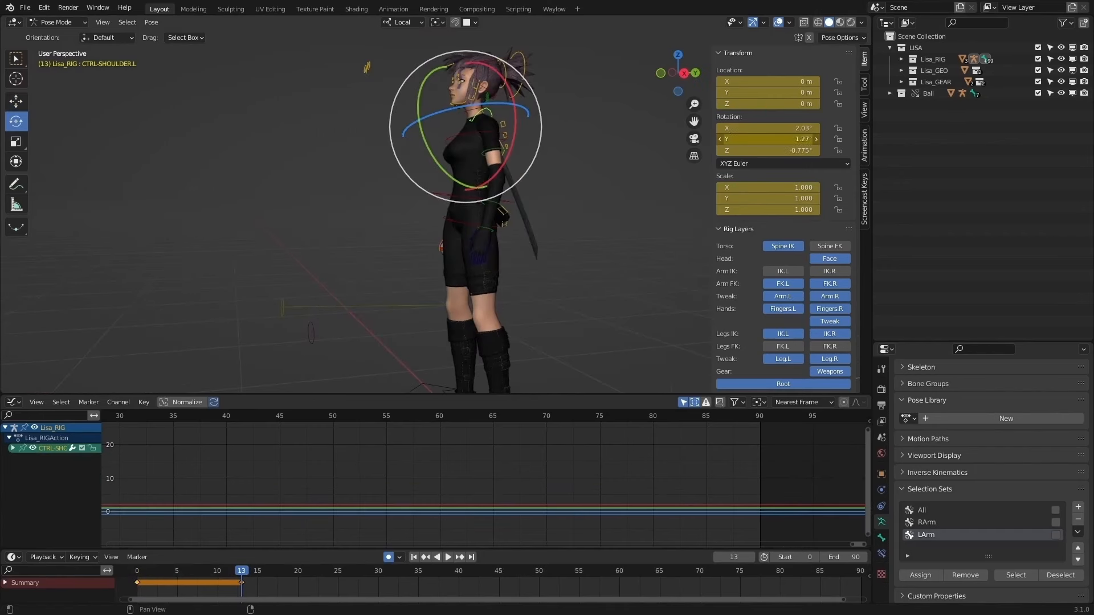
mouse_move(774, 139)
left_mouse_down()
mouse_move(801, 140)
mouse_move(776, 153)
mouse_move(792, 152)
mouse_move(764, 146)
left_mouse_up()
key("ctrl+z")
left_click(499, 208)
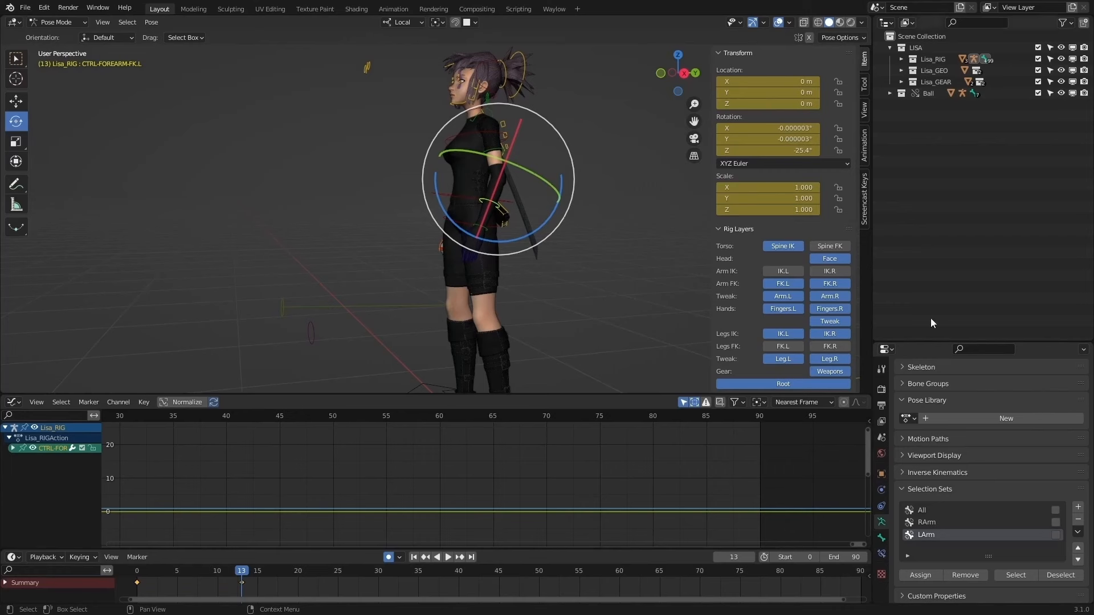
Step: Set the left upper arm FK control's Y rotation to about 11.8° at frame 13 and play back from frame 0
left_click(501, 183)
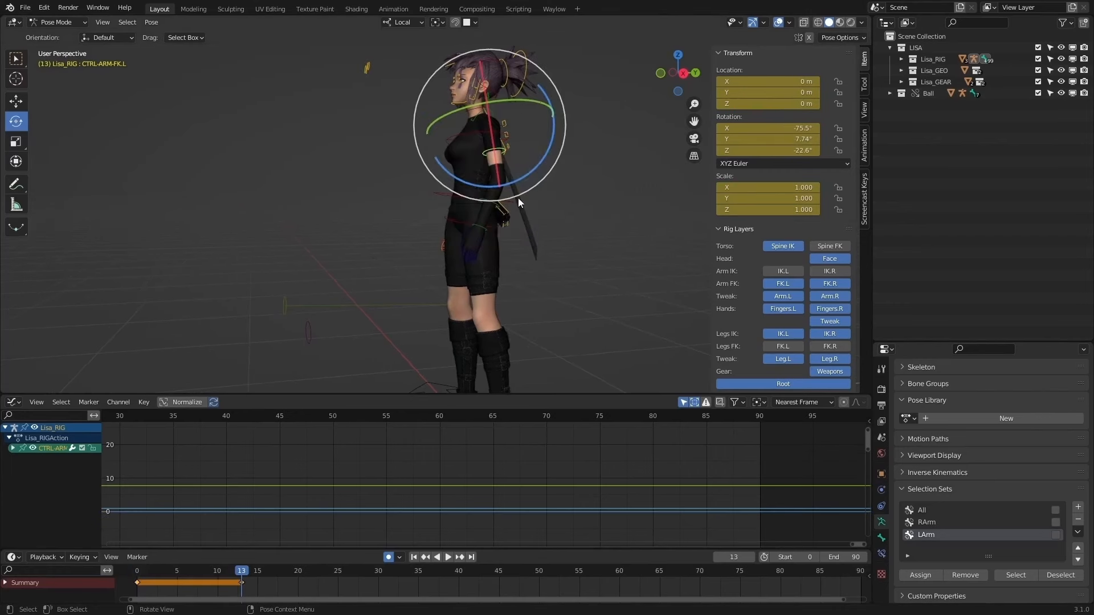
left_click_drag(784, 141, 805, 140)
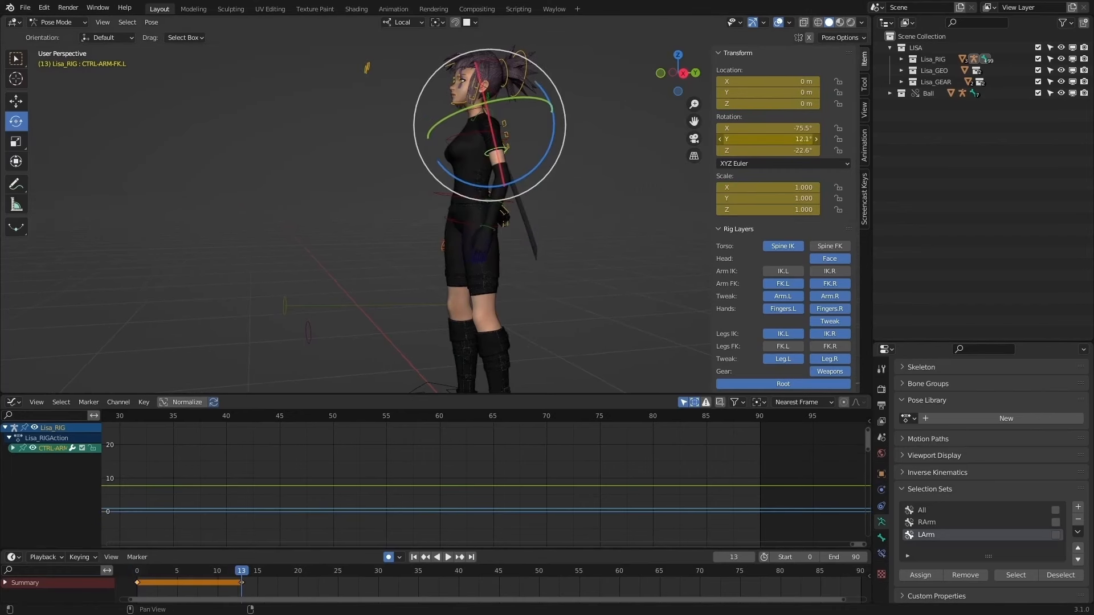
middle_click_drag(656, 165, 565, 209)
key("shift+Left")
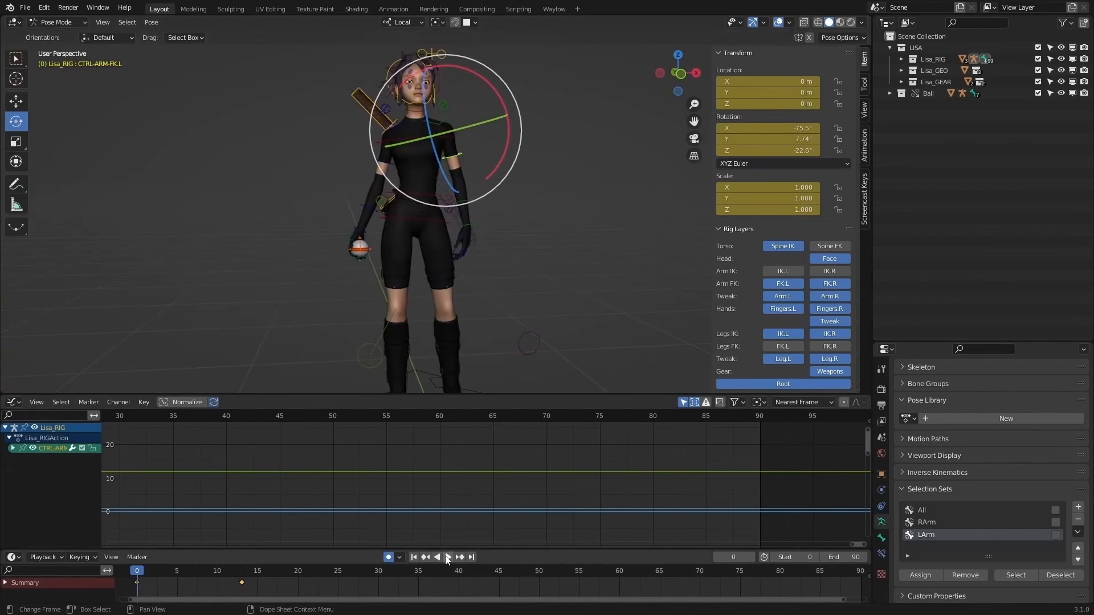
left_click(448, 557)
left_click(448, 558)
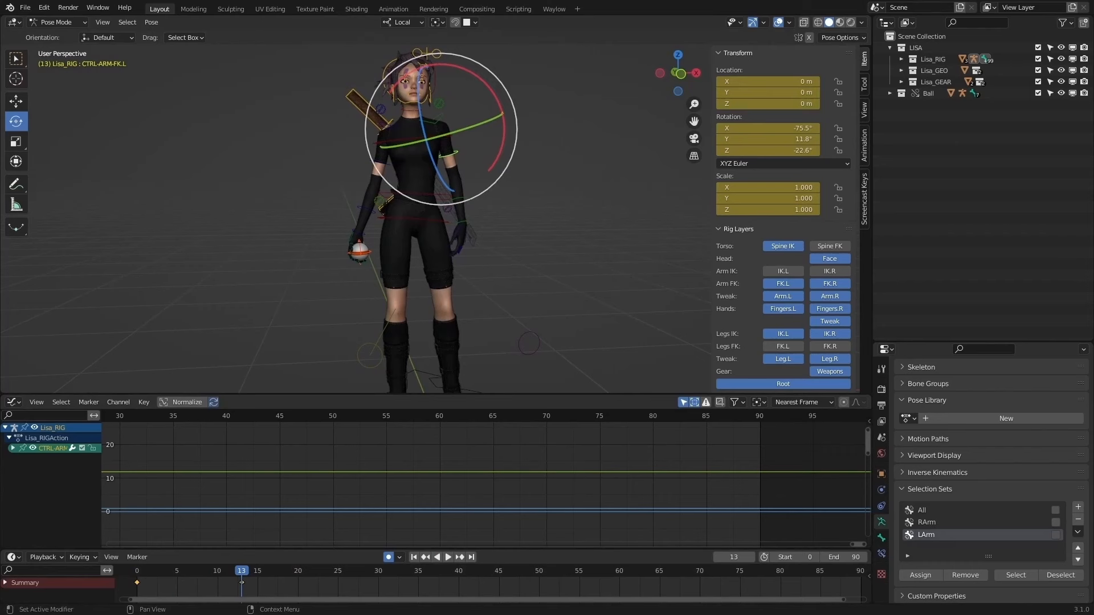
Step: Select the LArm bone set and keyframe all its controls at frame 27
left_click(1016, 576)
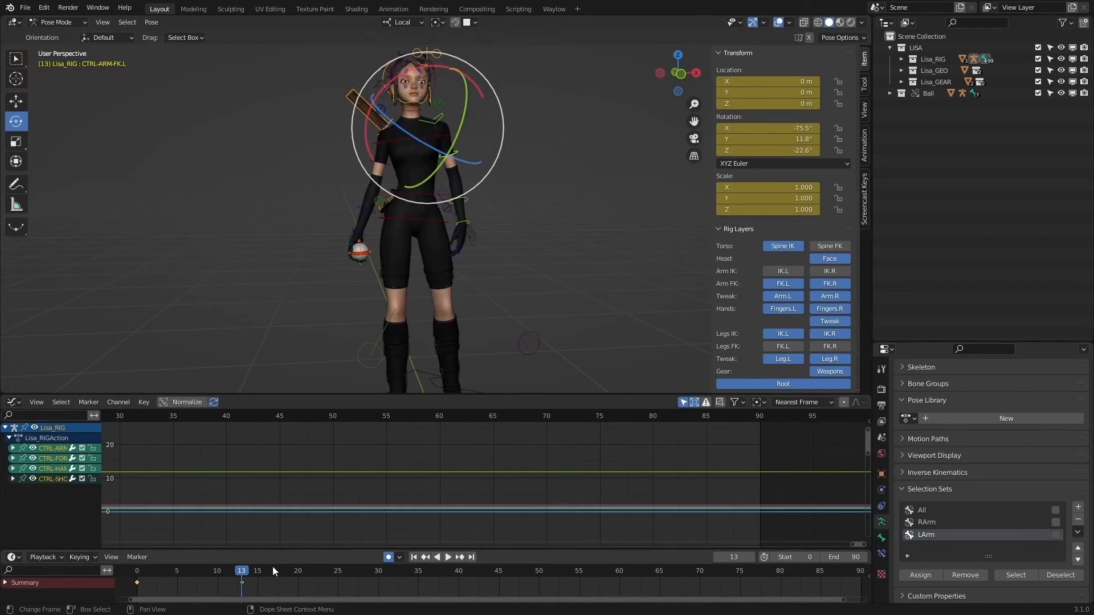
key("space")
left_click_drag(373, 576, 354, 575)
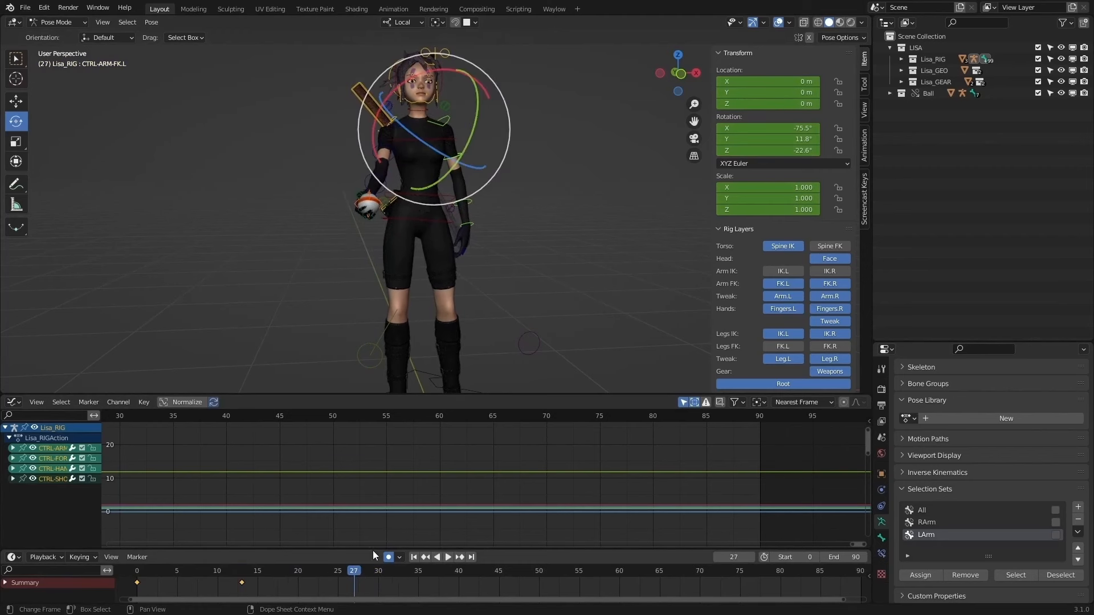
key("i")
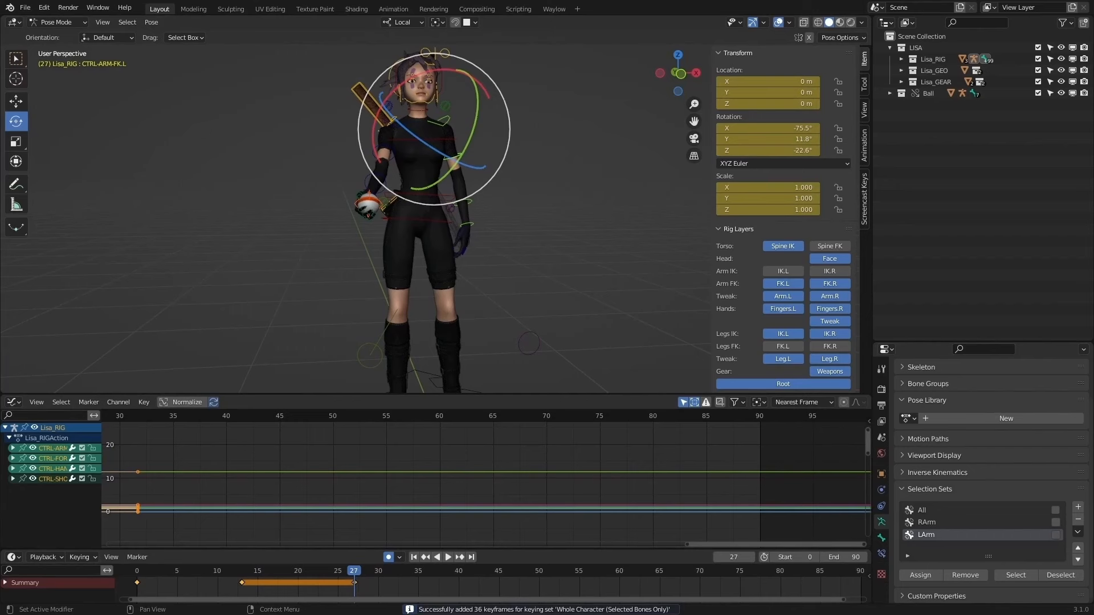
Step: At frame 27, bend the left forearm forward and rotate the left upper arm to about X -71.7°, Y 4.45°, Z -23°
middle_click_drag(670, 309, 364, 274)
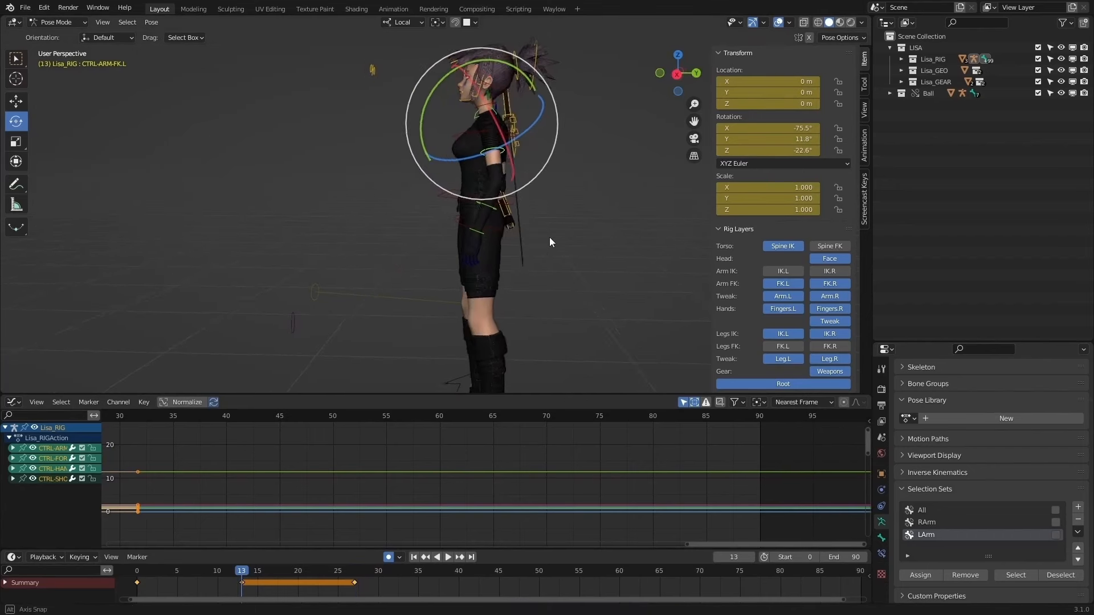
left_click(505, 148)
left_click(497, 151)
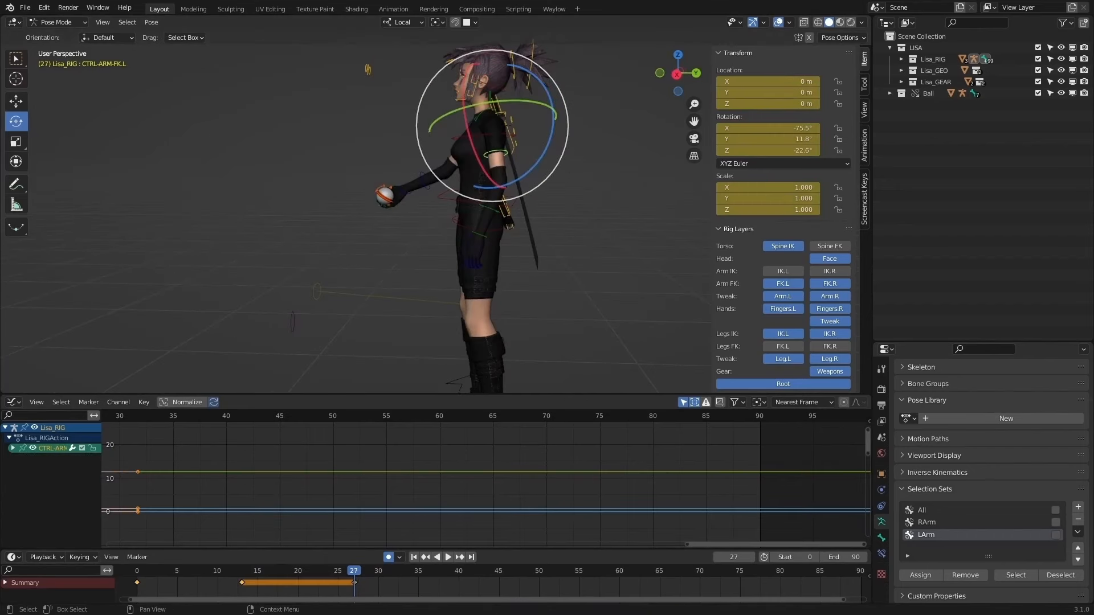
left_click(489, 210)
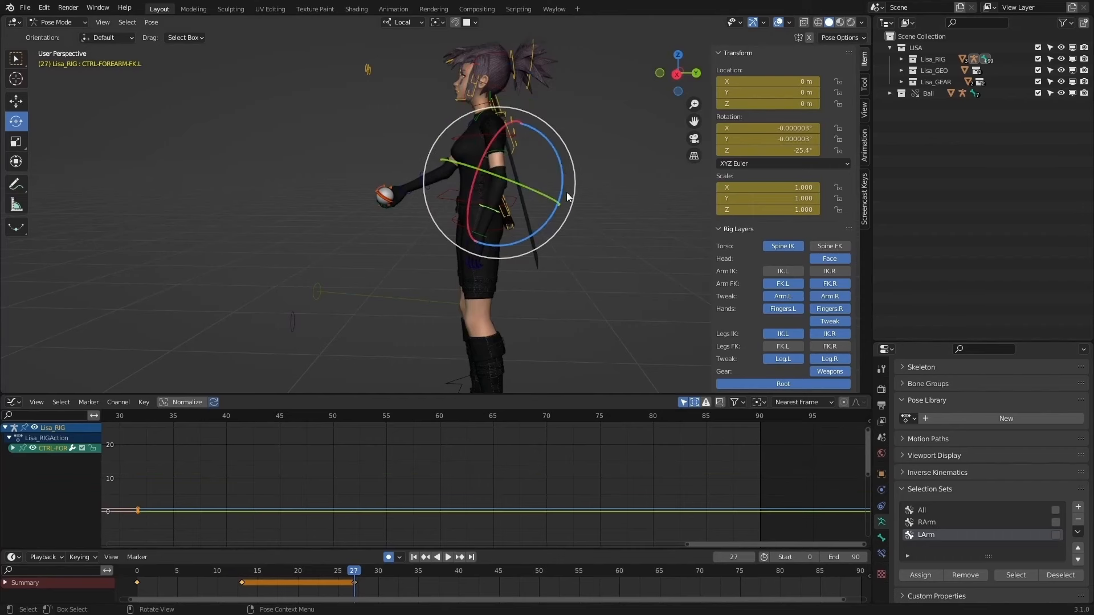
left_click_drag(567, 193, 565, 158)
left_click(512, 152)
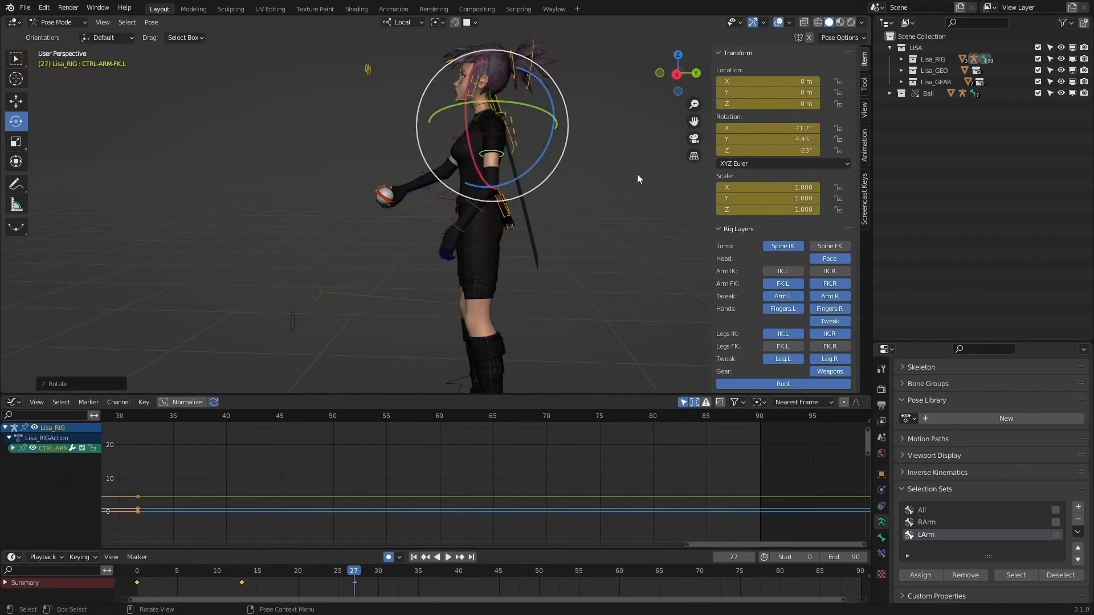
Step: Rotate the left shoulder control at frame 27 to about X 1.96°, Y 1.37°, Z -1.24° and compare it with the frame 13 pose
left_click(486, 109)
left_click_drag(506, 118, 461, 214)
middle_click_drag(455, 214, 481, 173)
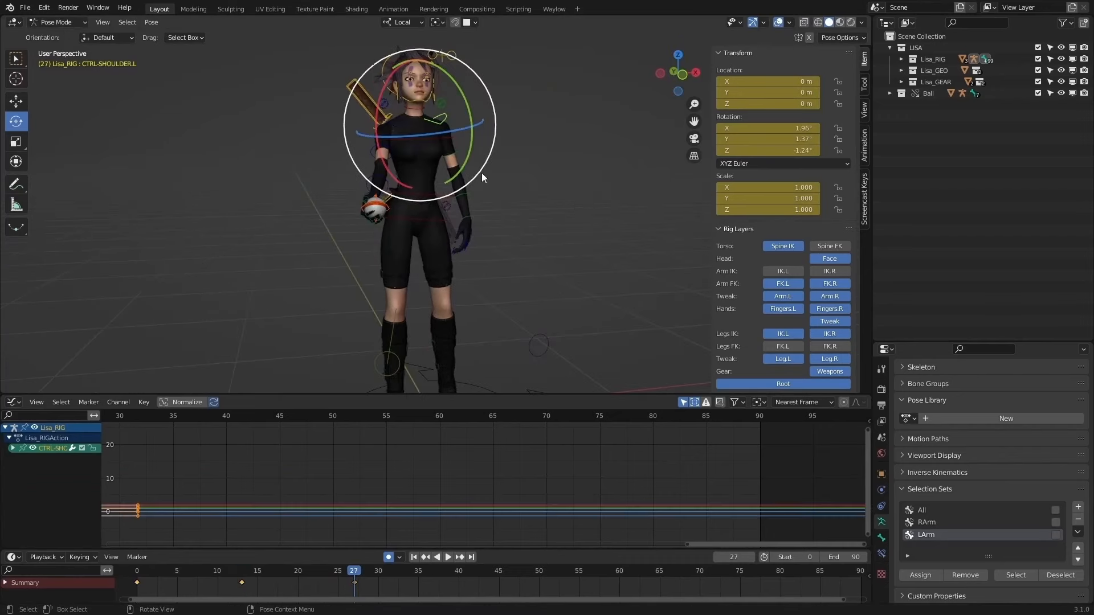
middle_click_drag(570, 166, 501, 184)
key("Down")
key("Up")
Step: Rotate the left upper arm at frame 27 to about X -73.6°, Y 4.01°, Z -23.3° and compare it with the frame 13 pose
left_click(475, 152)
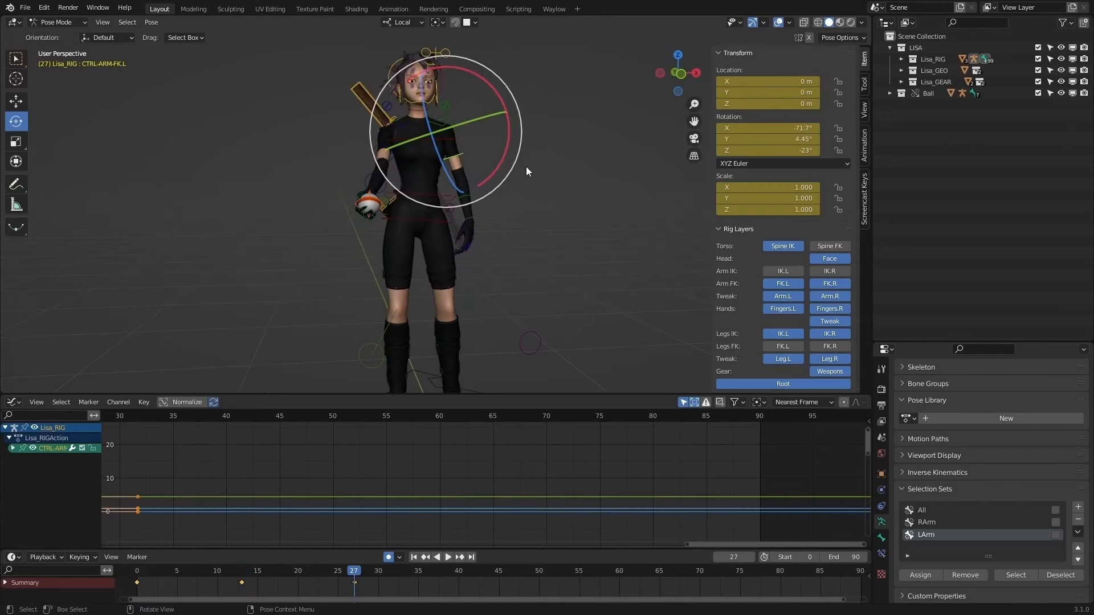
left_click_drag(525, 166, 543, 170)
key("Down")
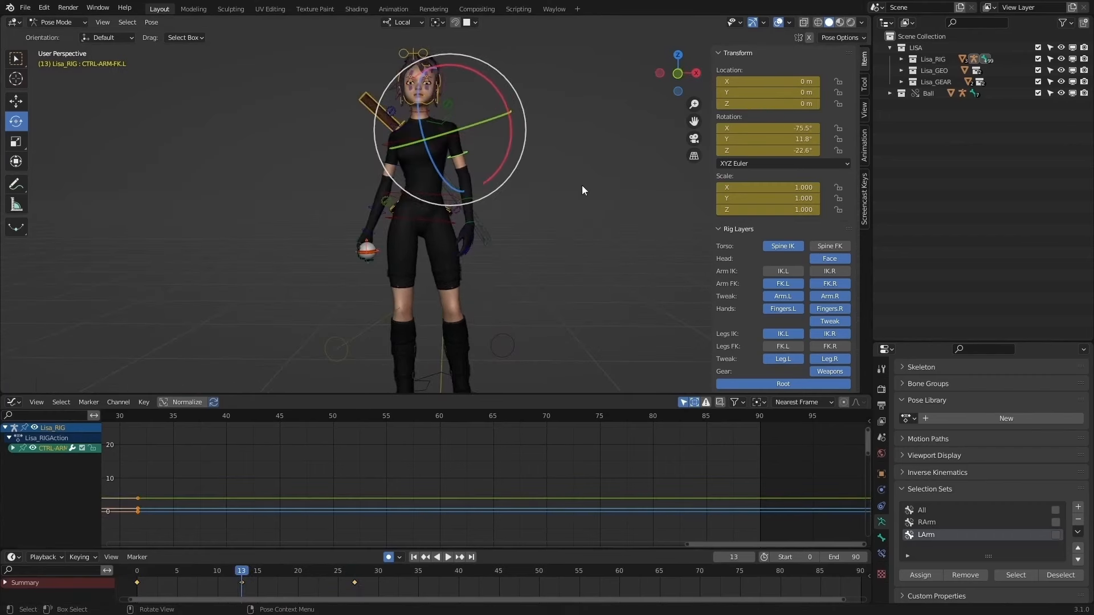
key("Up")
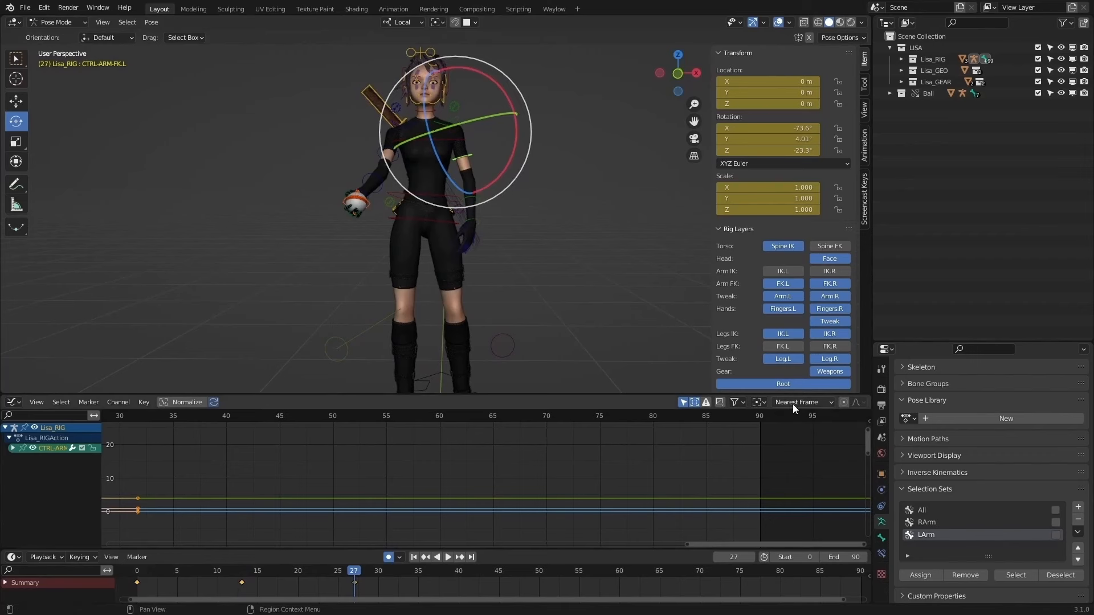
Step: Select the LArm bone set, play the animation from the start and keyframe all left arm controls at frame 38
left_click(1016, 575)
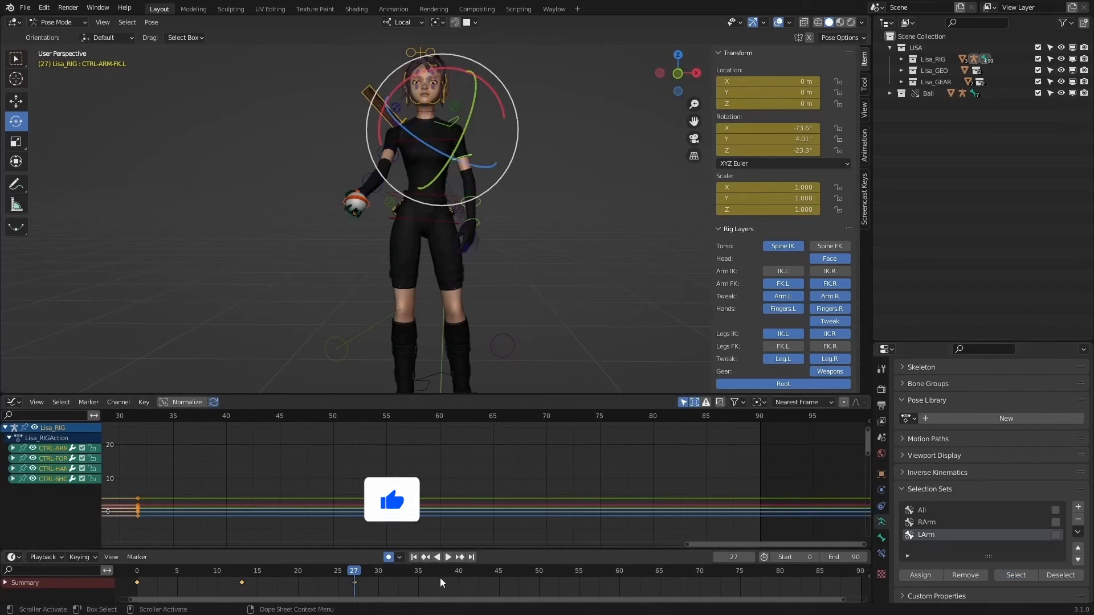
left_click(414, 558)
left_click(438, 558)
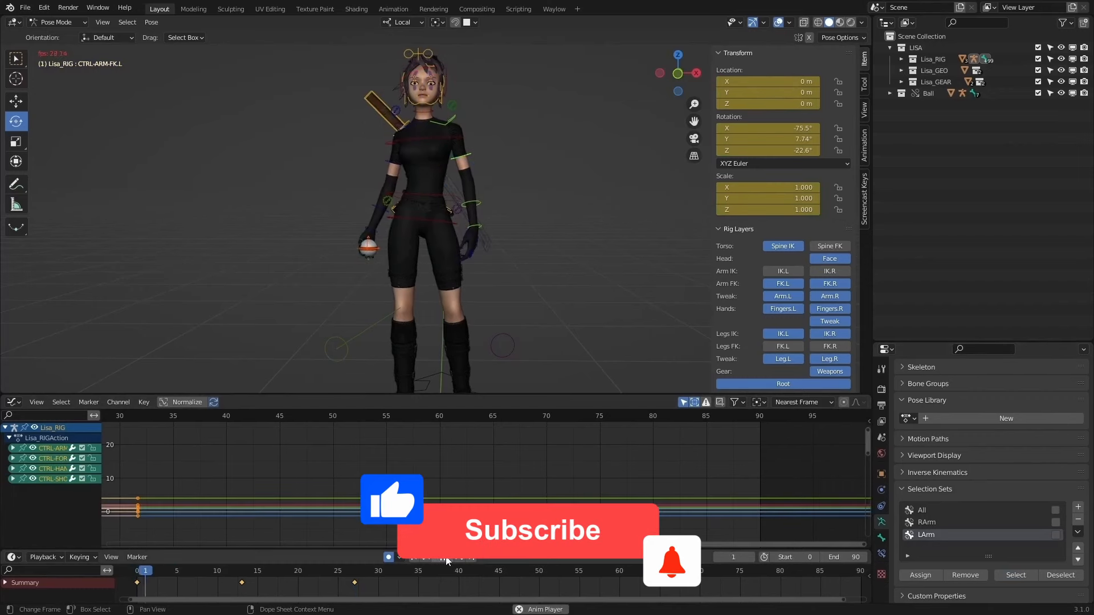
left_click_drag(368, 566, 357, 572)
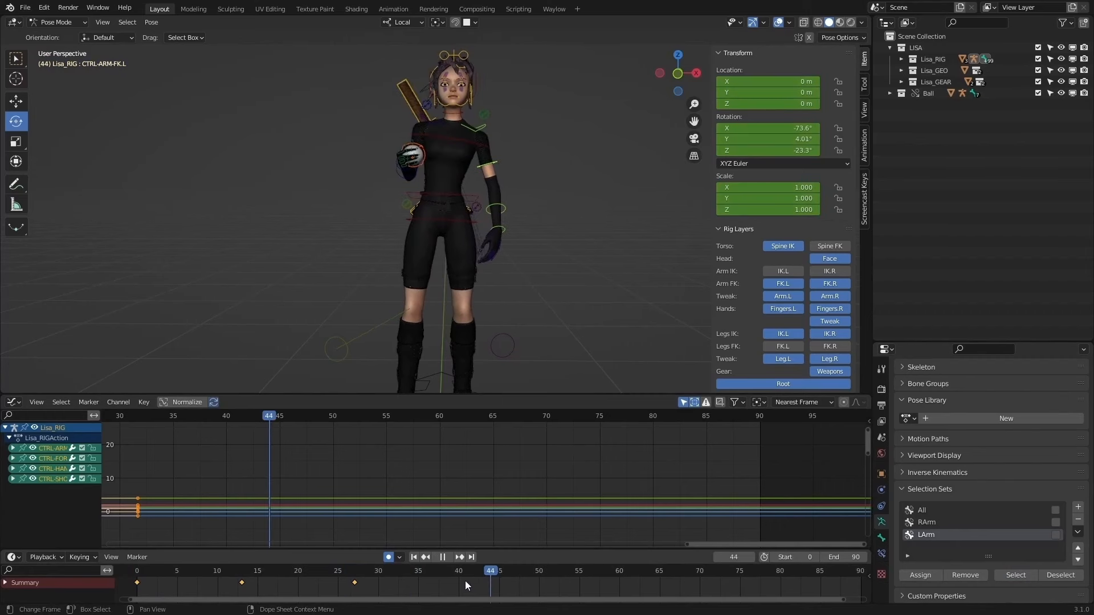
left_click(335, 580)
left_click_drag(335, 581, 440, 587)
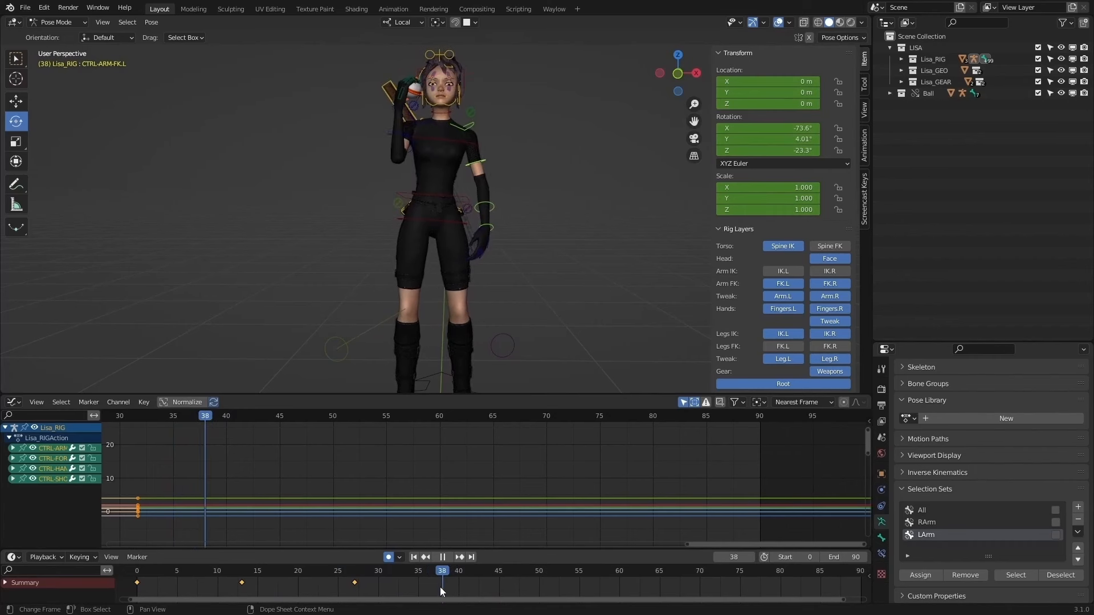
key("i")
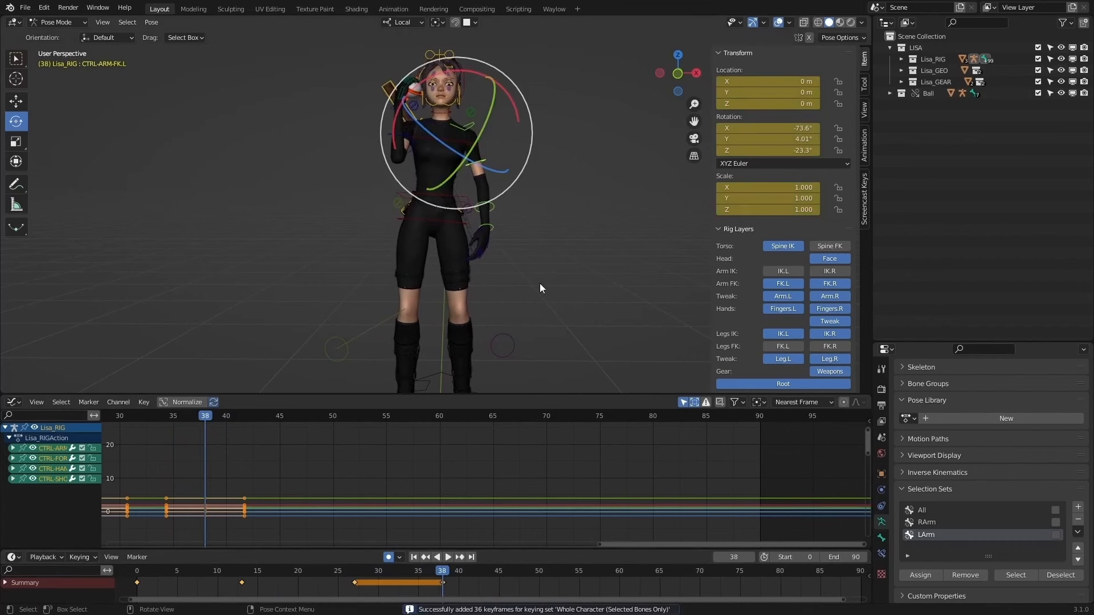
Step: Rotate the left hand control at frame 38 to about X 15°, Y -22.6°, Z 2.21°
left_click(484, 213)
mouse_move(484, 214)
left_mouse_down()
mouse_move(506, 166)
mouse_move(484, 214)
left_mouse_up()
left_click(485, 214)
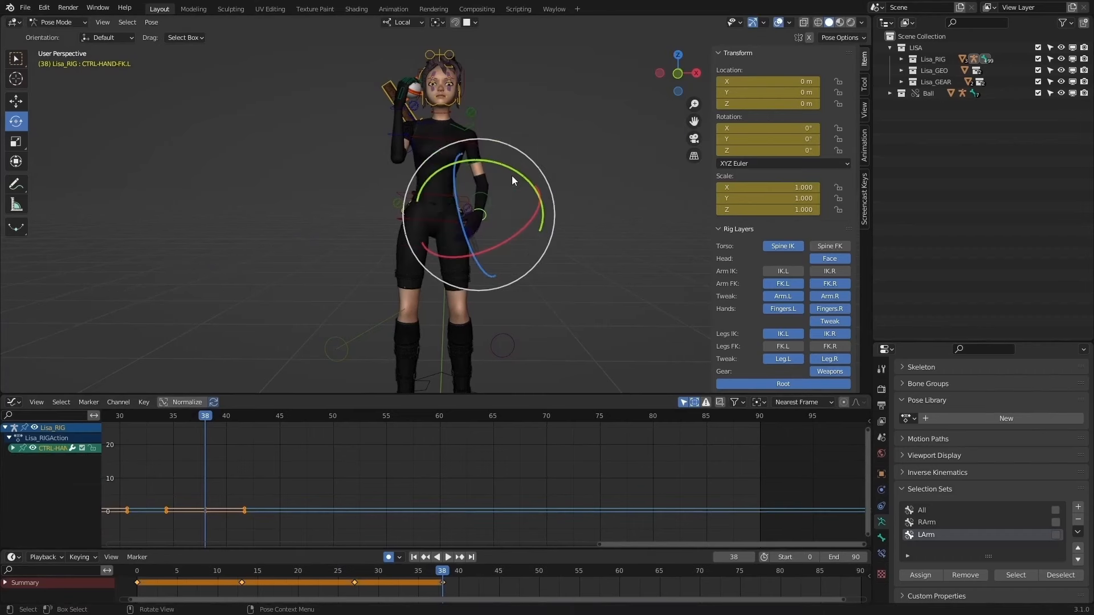
left_click_drag(505, 172, 521, 173)
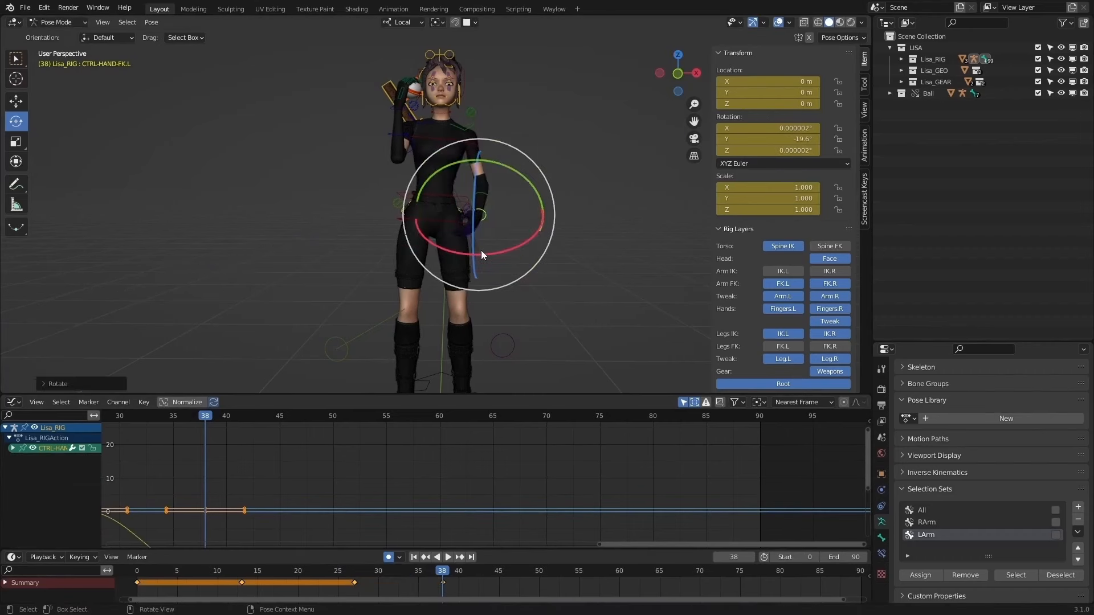
left_click_drag(481, 254, 497, 251)
left_click_drag(512, 195, 519, 195)
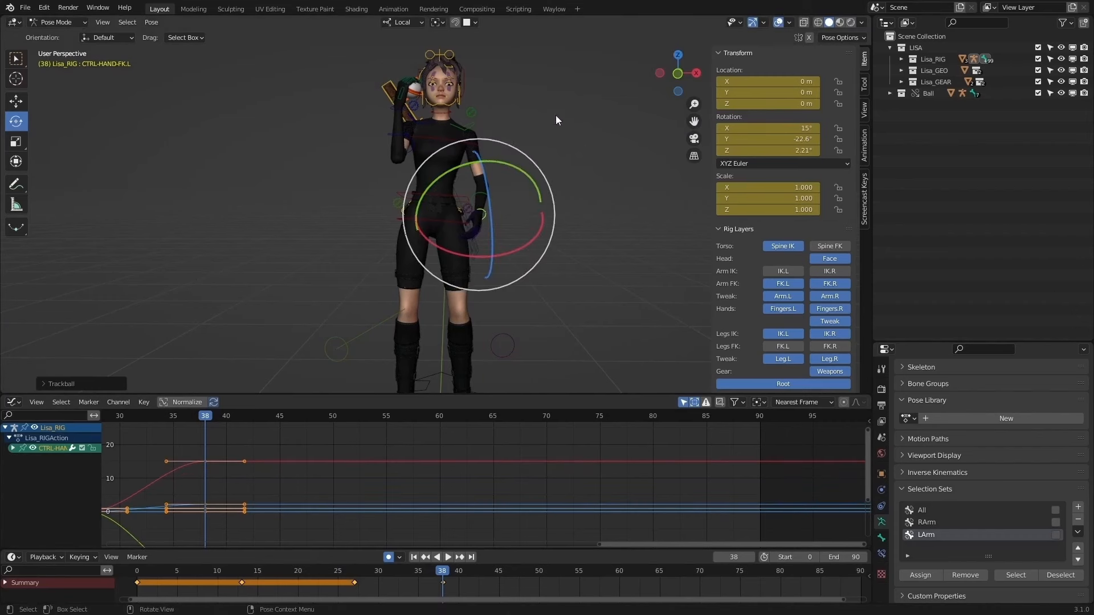
Step: Compare the left shoulder with its frame 13 and 27 poses and rotate it at frame 38 to about X 4.36°, Y 1.37°, Z -8.14°
left_click(464, 122)
middle_click_drag(474, 124, 562, 190)
key("Down")
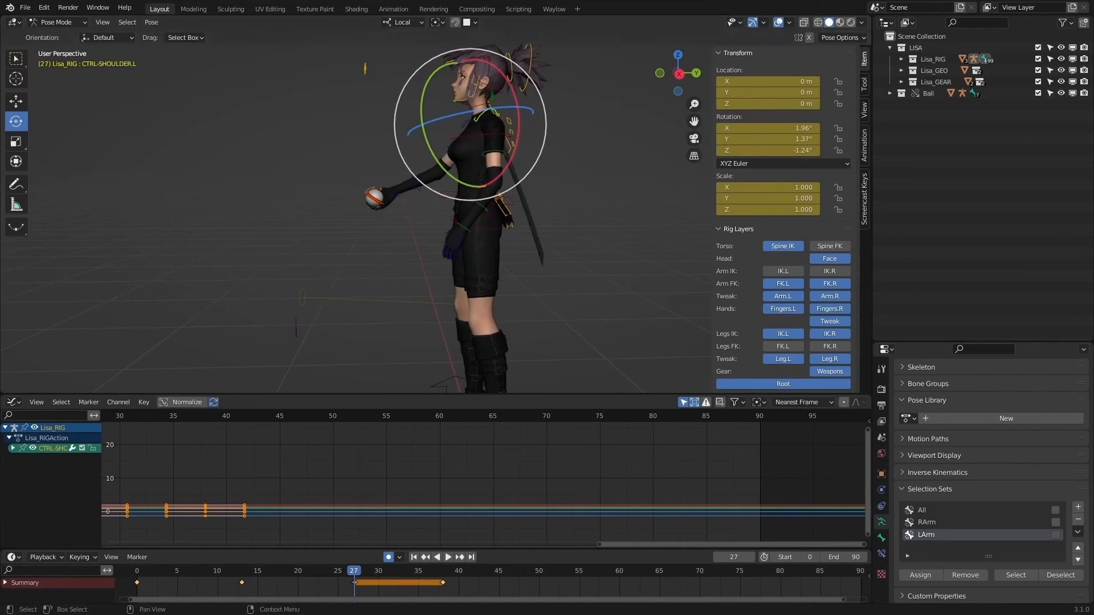
middle_click_drag(743, 219, 748, 219)
key("Down")
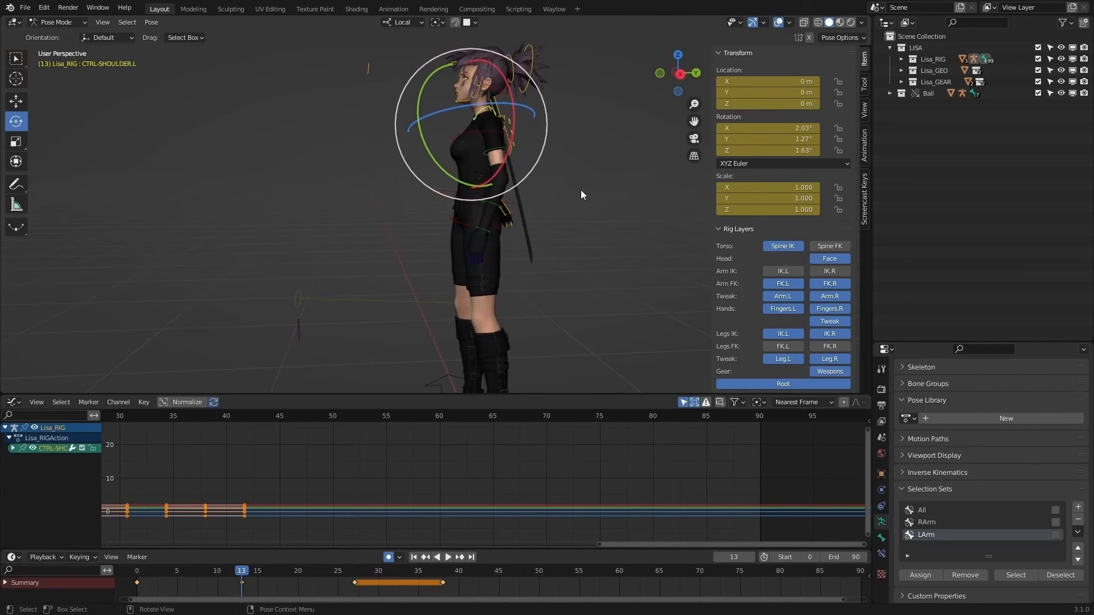
key("Up")
key("Down")
key("Up")
key("Up")
left_click_drag(767, 151, 782, 128)
key("Down")
key("Up")
Step: Rotate the left upper arm at frame 38 to about X -74.2°, Y 6.07°, Z -19.8° and compare it with the previous key pose
left_click(503, 155)
left_click_drag(531, 199, 522, 199)
mouse_move(507, 104)
left_mouse_down()
mouse_move(520, 103)
mouse_move(510, 104)
left_mouse_up()
key("Down")
key("Up")
Step: Bend the left forearm at frame 38 and rotate the left upper arm to about X -81.7°, Y 6.07°, Z -19.8°
left_click(494, 208)
middle_click_drag(494, 209, 586, 212)
key("Down")
key("Up")
left_click_drag(472, 198, 468, 184)
left_click(486, 154)
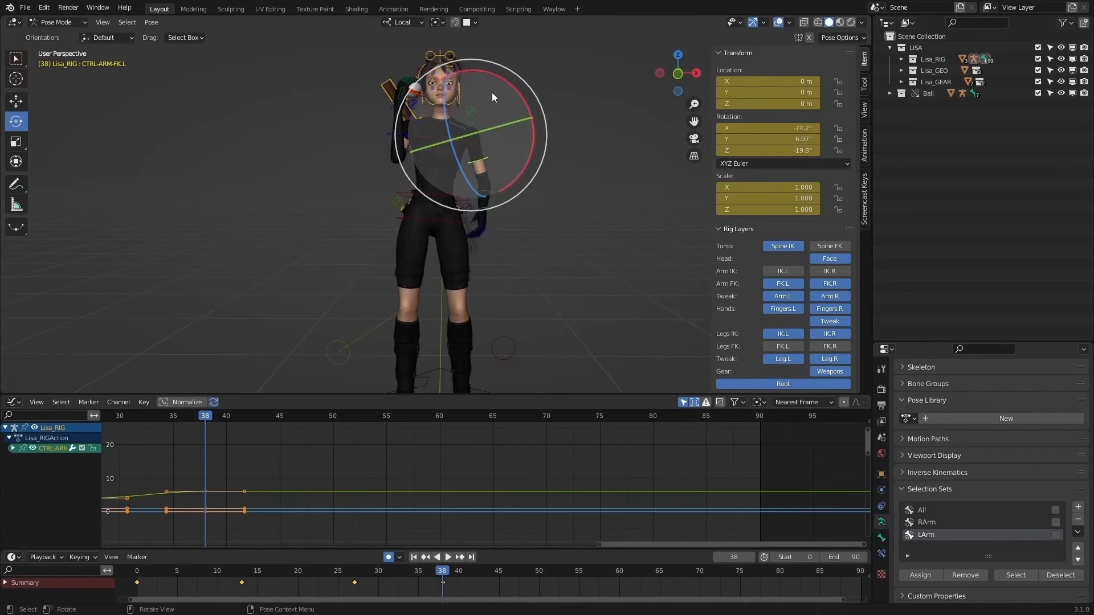
left_click_drag(501, 78, 507, 87)
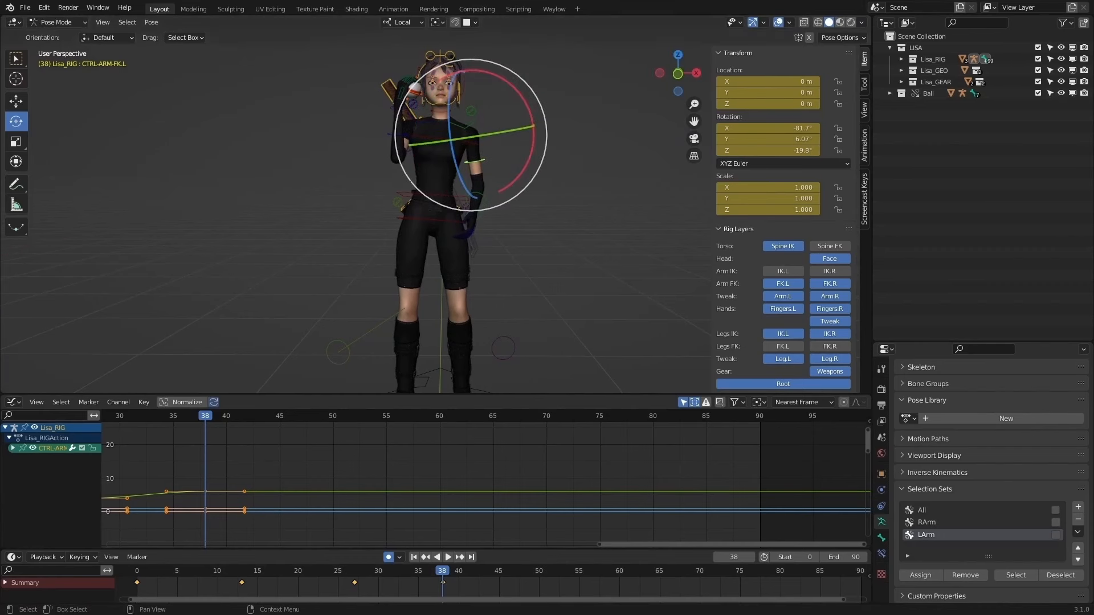
Step: Compare the left shoulder with the earlier key poses and rotate it at frame 38 to about X 4.57°, Y -0.106°, Z 10.6°
left_click(468, 124)
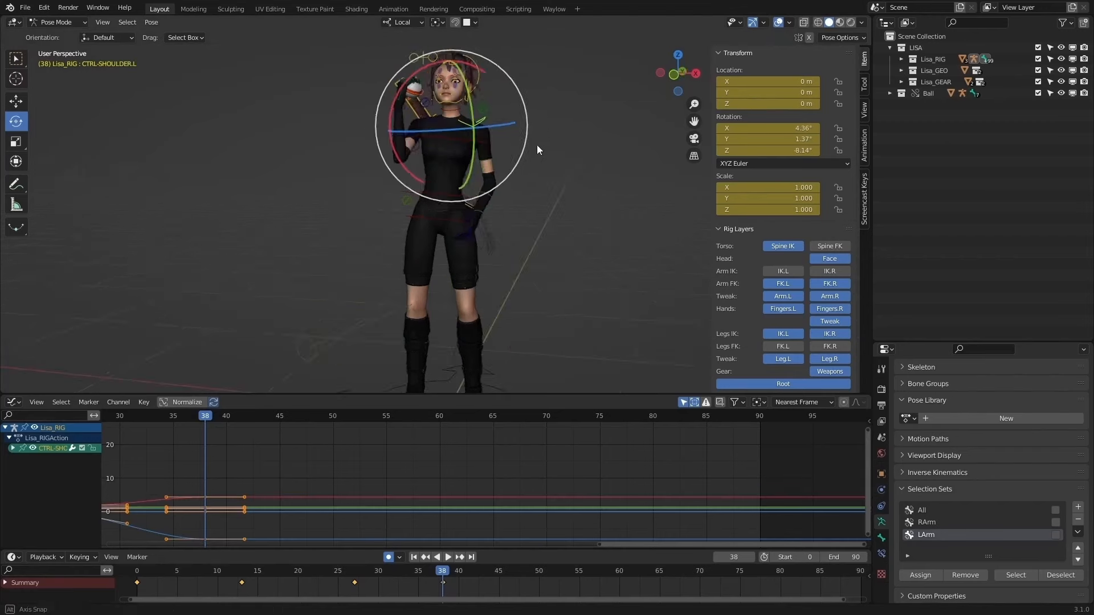
key("Down")
key("Down")
middle_click_drag(537, 144, 506, 163)
key("Up")
key("Up")
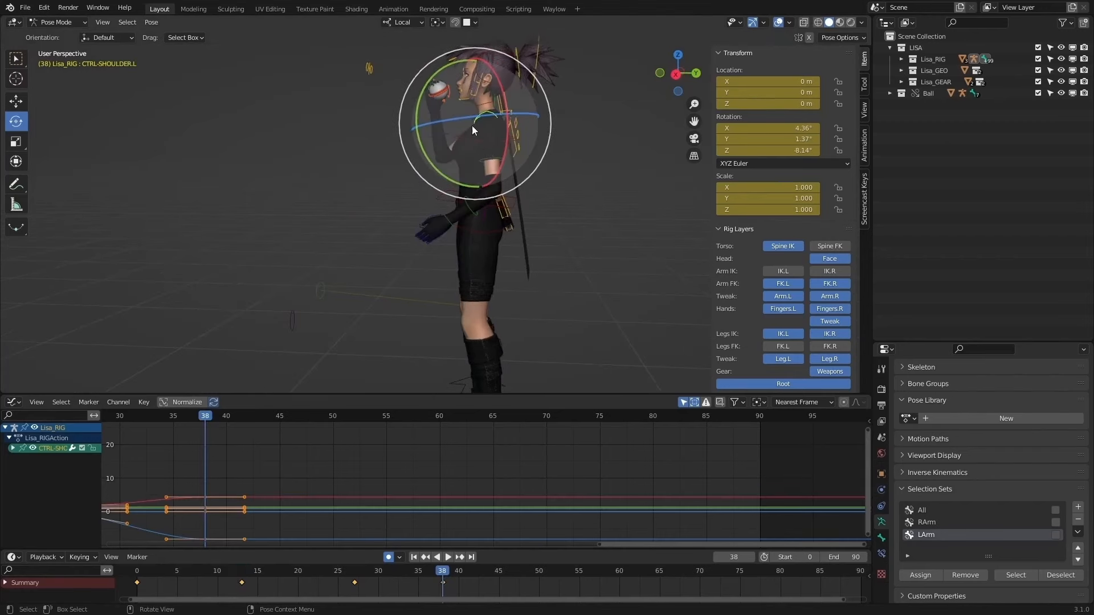
left_click_drag(472, 125, 476, 348)
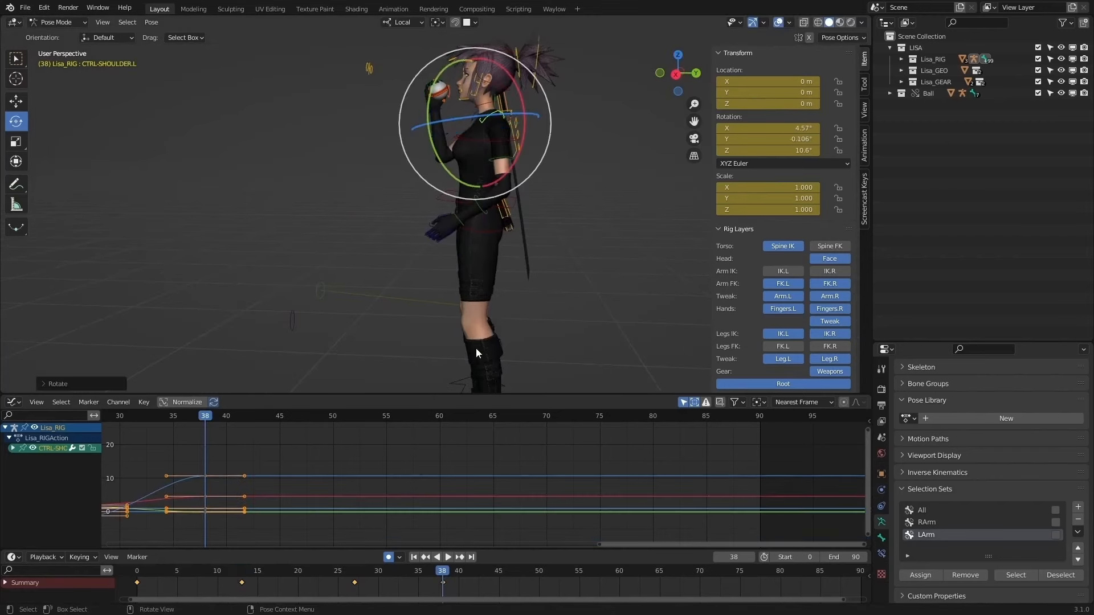
Step: Play the animation from frame 0 in a front view to review the left arm motion, ending back at frame 38
left_click(449, 557)
left_click(449, 557)
key("Down")
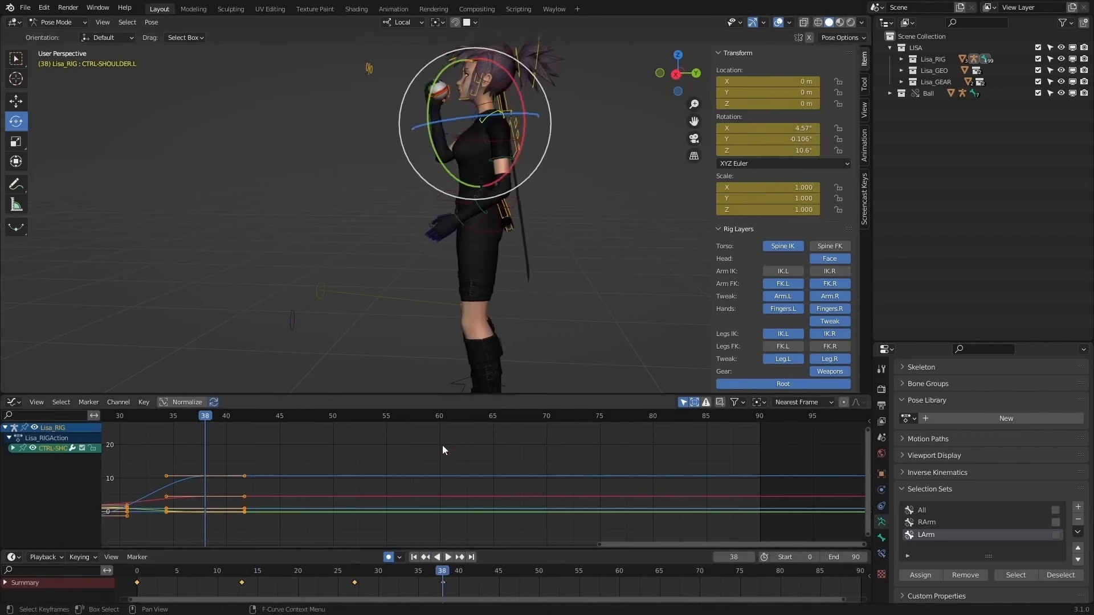
middle_click_drag(473, 353, 515, 237)
key("Down")
key("Down")
key("Down")
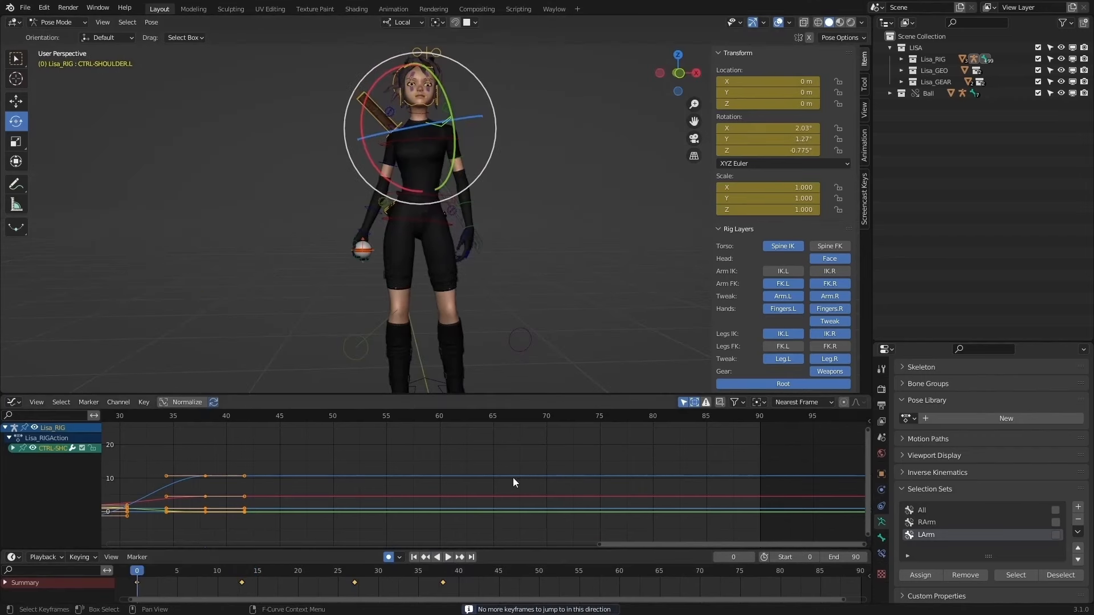
left_click(449, 557)
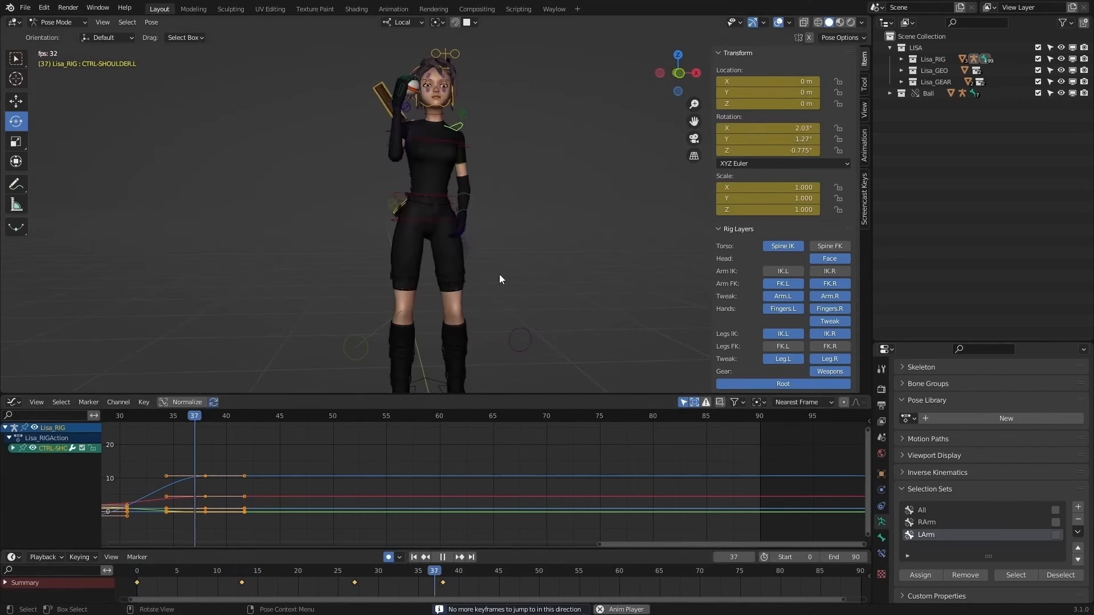
key("Escape")
key("Up")
key("Up")
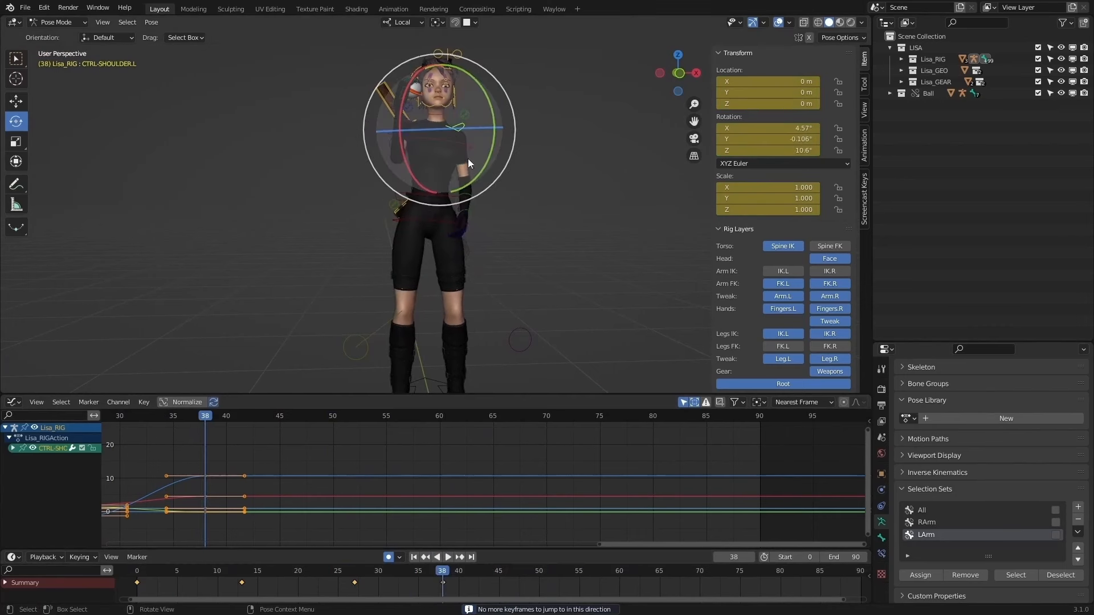
Step: Rotate the left upper arm at frame 38 to about X -74.8°, Y 6.07°, Z -19.8° and select the LArm bone set
left_click(467, 160)
left_click_drag(477, 162, 521, 171)
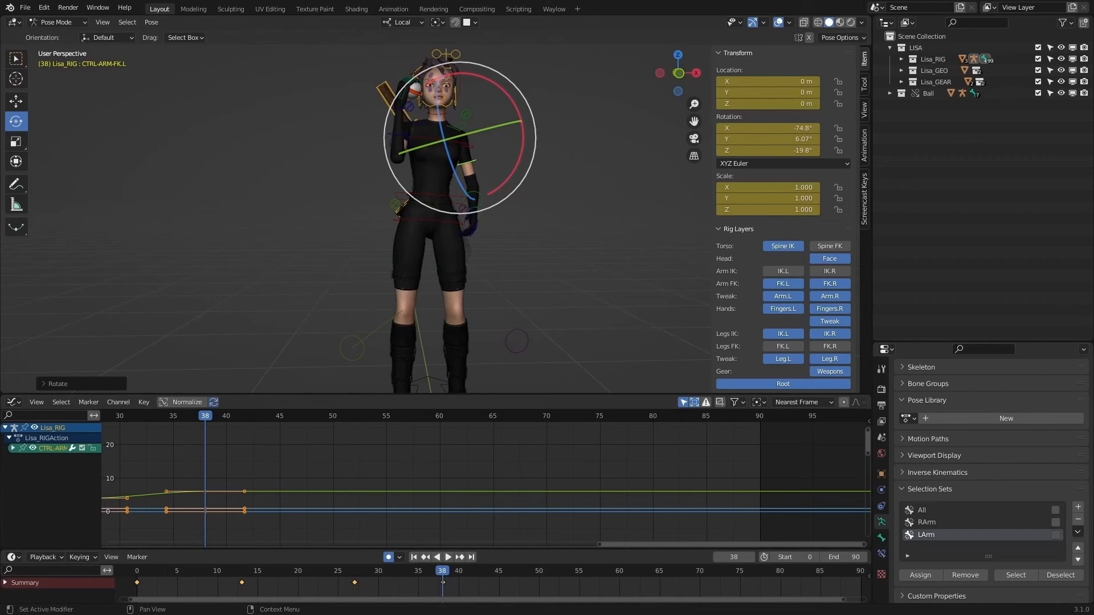
left_click(1004, 575)
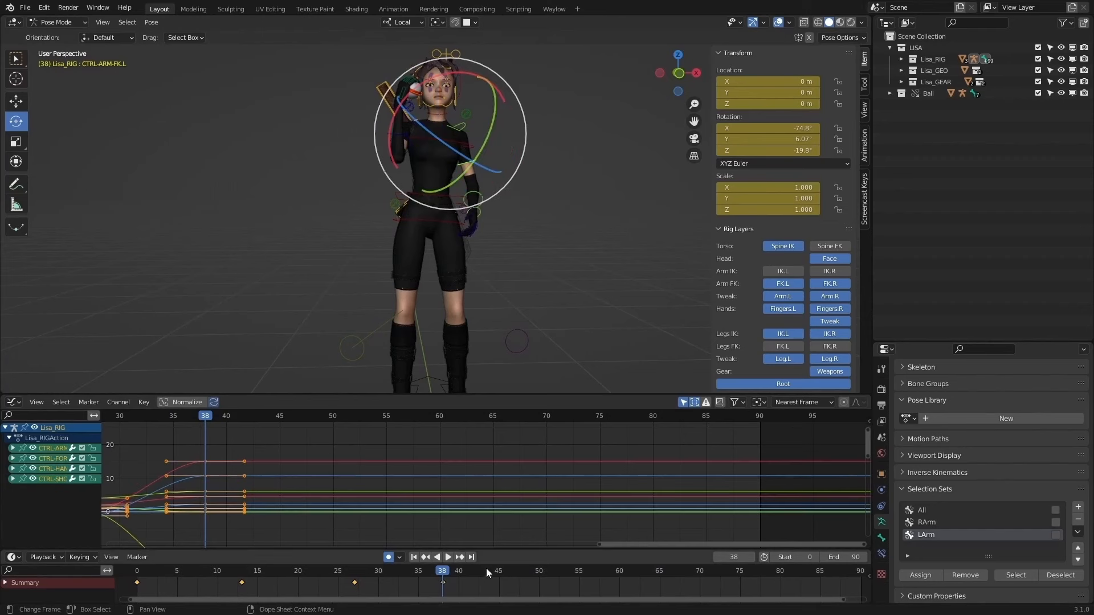
Step: Insert a keyframe for all left arm controls at frame 48
left_click_drag(447, 570, 521, 584)
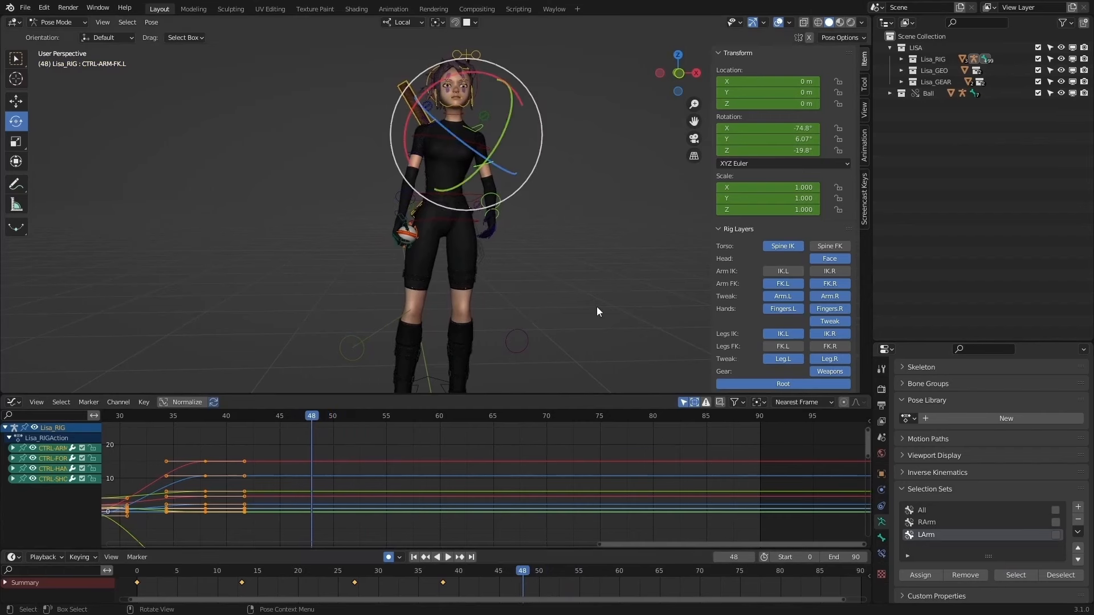
key("i")
left_click(584, 272)
Step: Pose the left arm at frame 48 by rotating the upper arm, forearm and hand FK controls into a bent-elbow pose
left_click(494, 167)
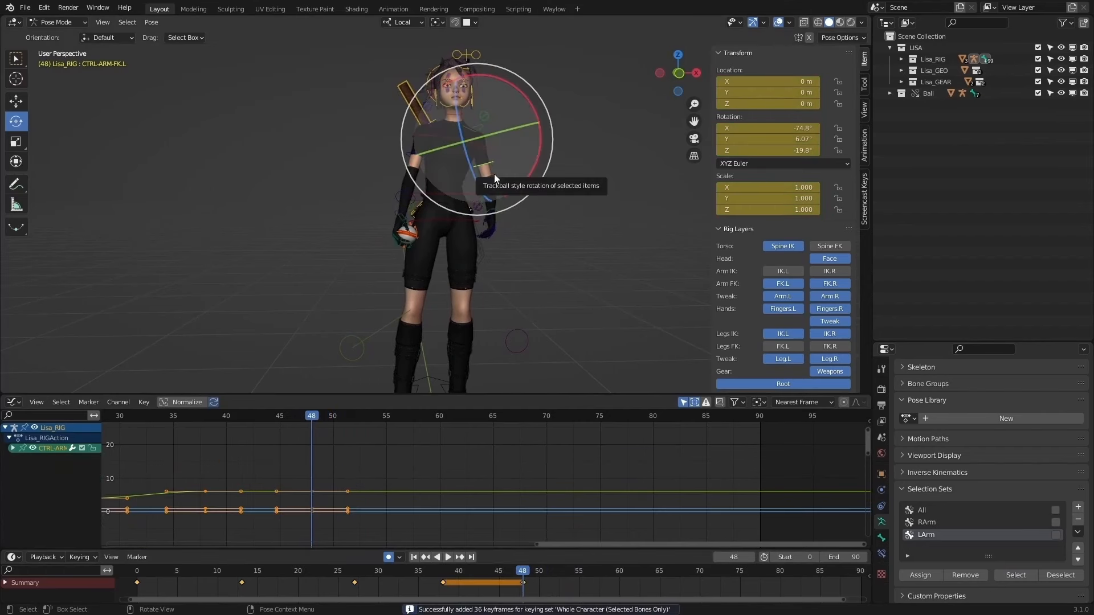
left_click_drag(514, 130, 521, 158)
left_click(491, 200)
left_click(500, 222)
Step: Rotate the left shoulder control at frame 38 to about X 4.55°, Y 0.46°, Z 3.55° and play the animation
scroll(522, 162, "up", 1)
left_click(487, 114)
middle_click_drag(542, 126, 500, 129)
key("Down")
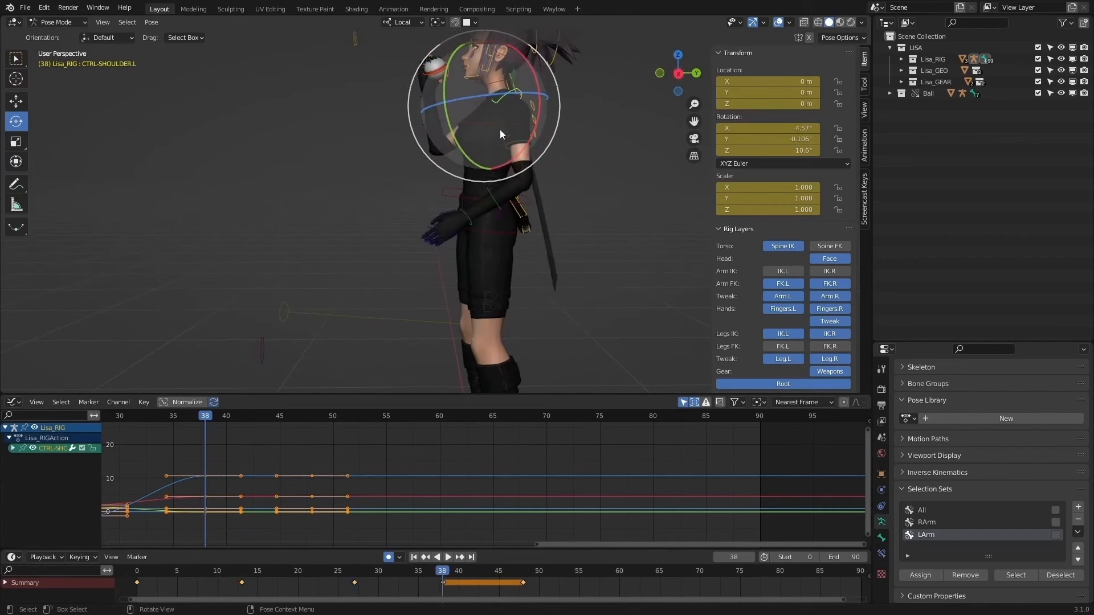
left_click_drag(502, 96, 497, 91)
key("shift+Left")
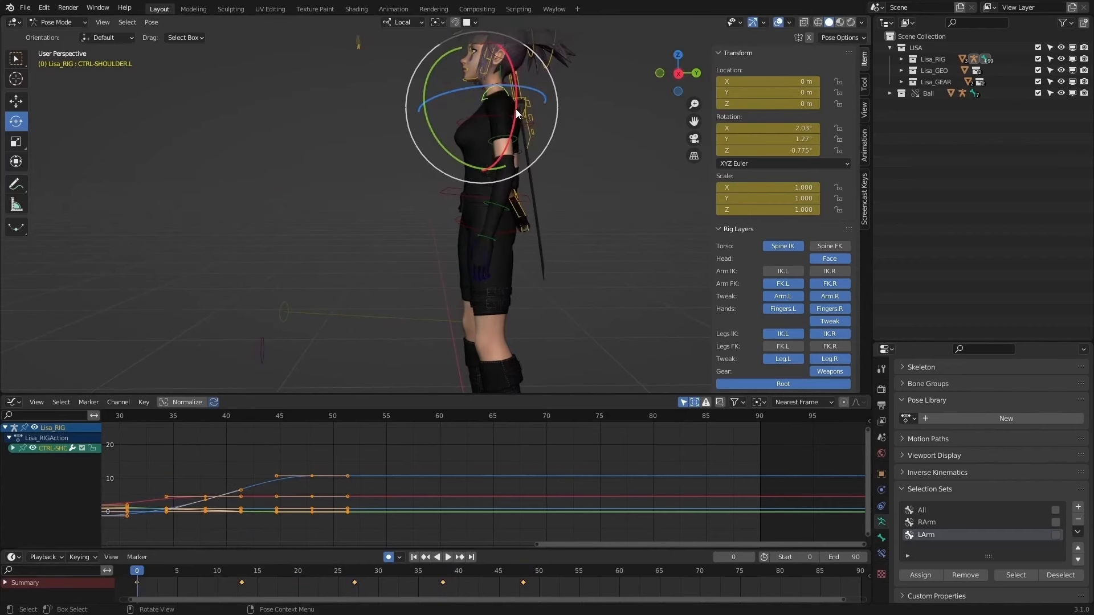
key("space")
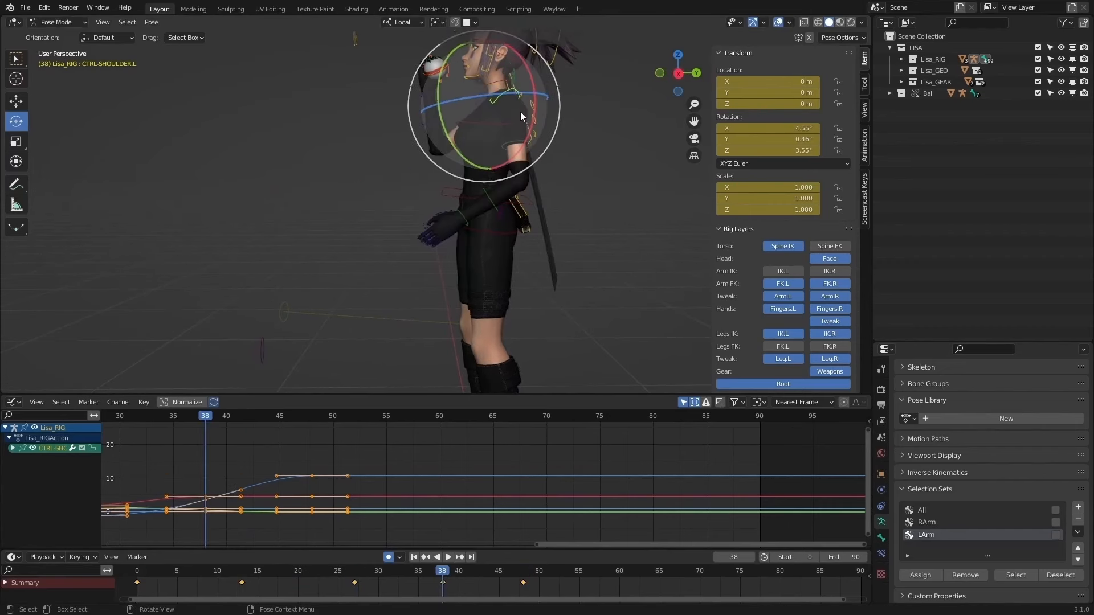
Step: Rotate the left shoulder control at frame 48 to about Z 16° and check the pose from the front
key("Up")
left_click_drag(520, 96, 512, 100)
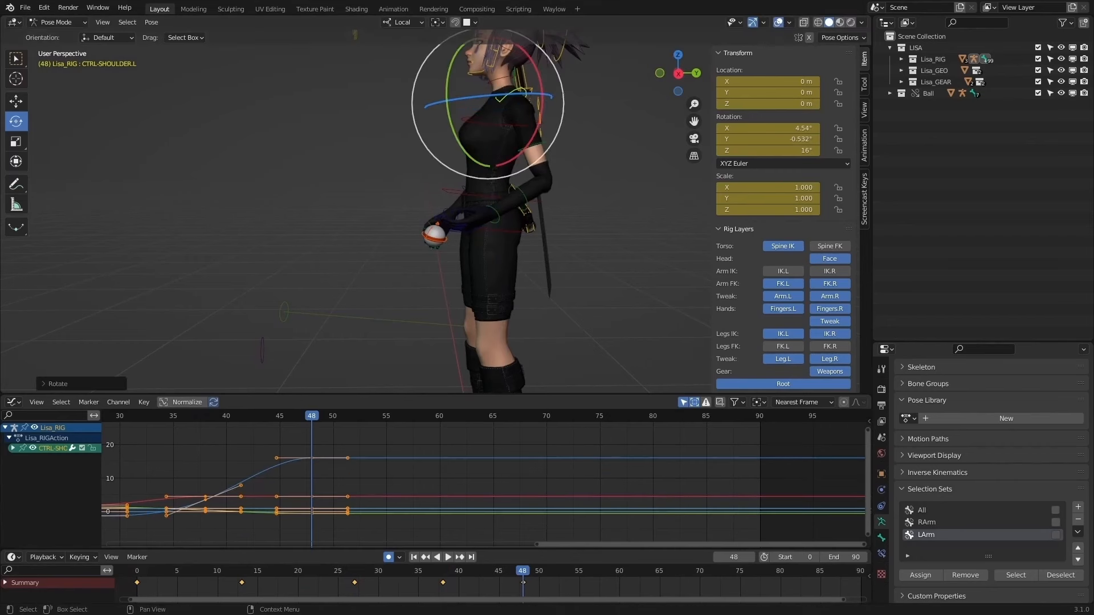
middle_click_drag(567, 179, 551, 125)
left_click_drag(535, 132, 538, 135)
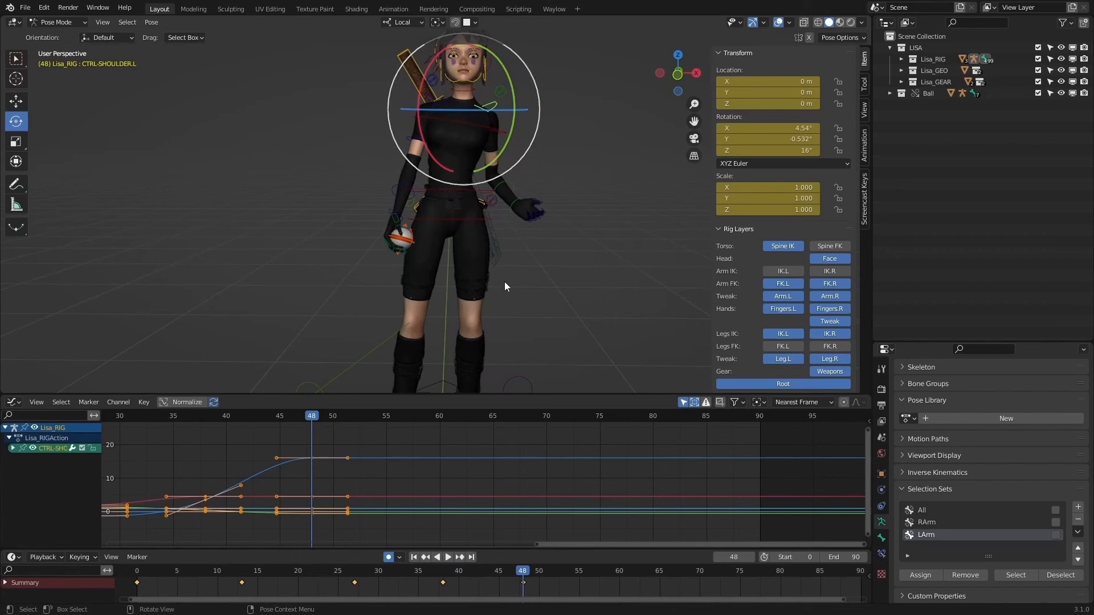
Step: Compare the neighbouring key poses and rotate the left shoulder at frame 48 to about X 11.7°, Y -9.19°, Z 16.8°
middle_click_drag(504, 282, 508, 283)
key("Down")
key("Down")
key("Up")
key("Up")
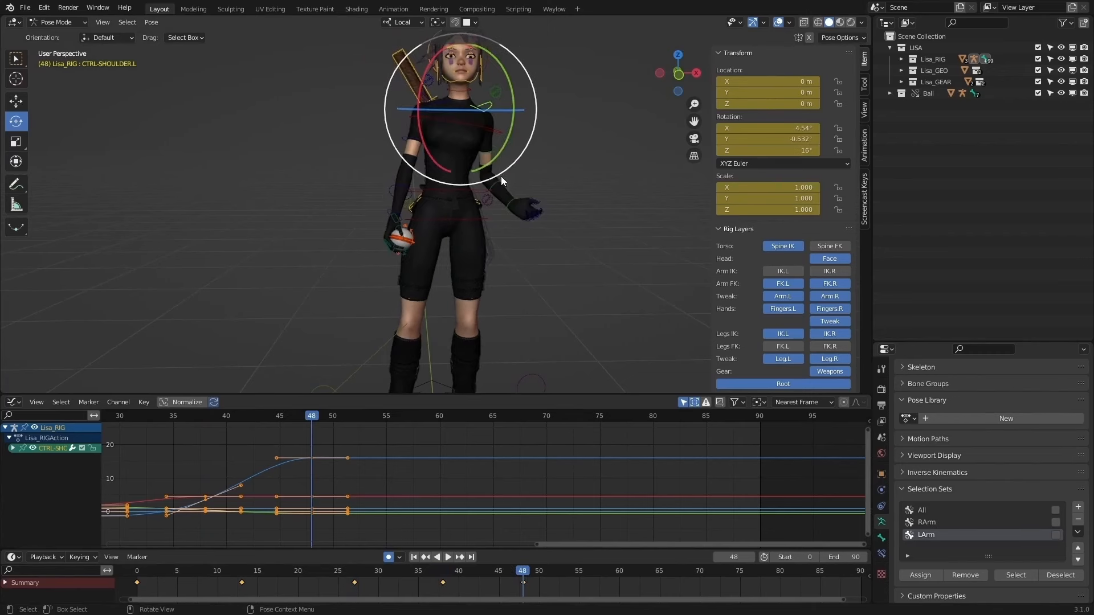
left_click_drag(501, 176, 552, 166)
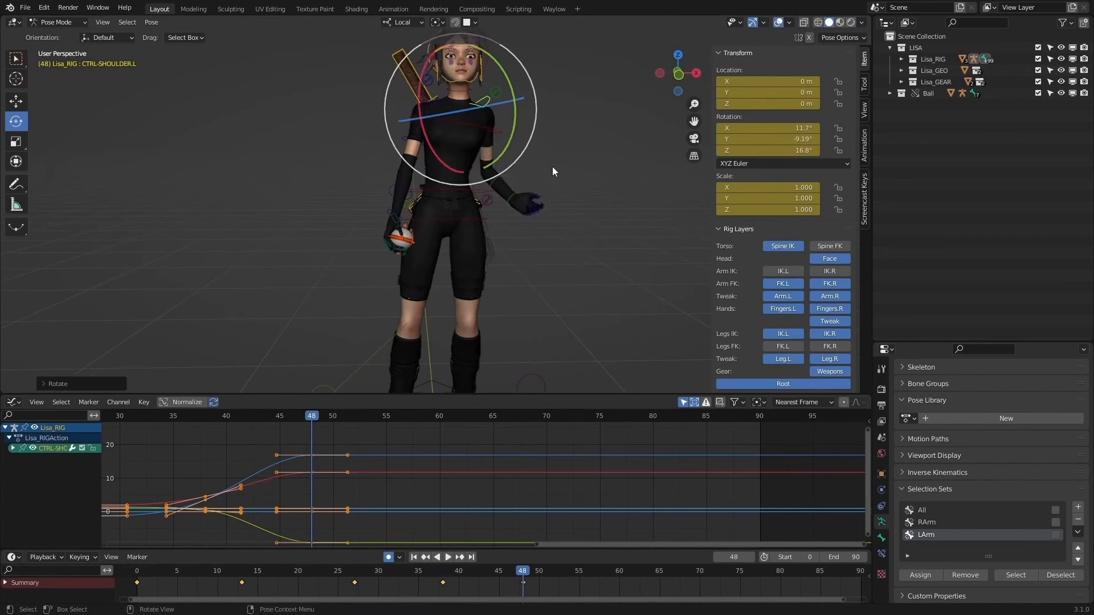
Step: Rotate the left upper arm FK control at frame 48 to about X -82.9°, Y 7.69°, Z 5.85°
left_click(497, 153)
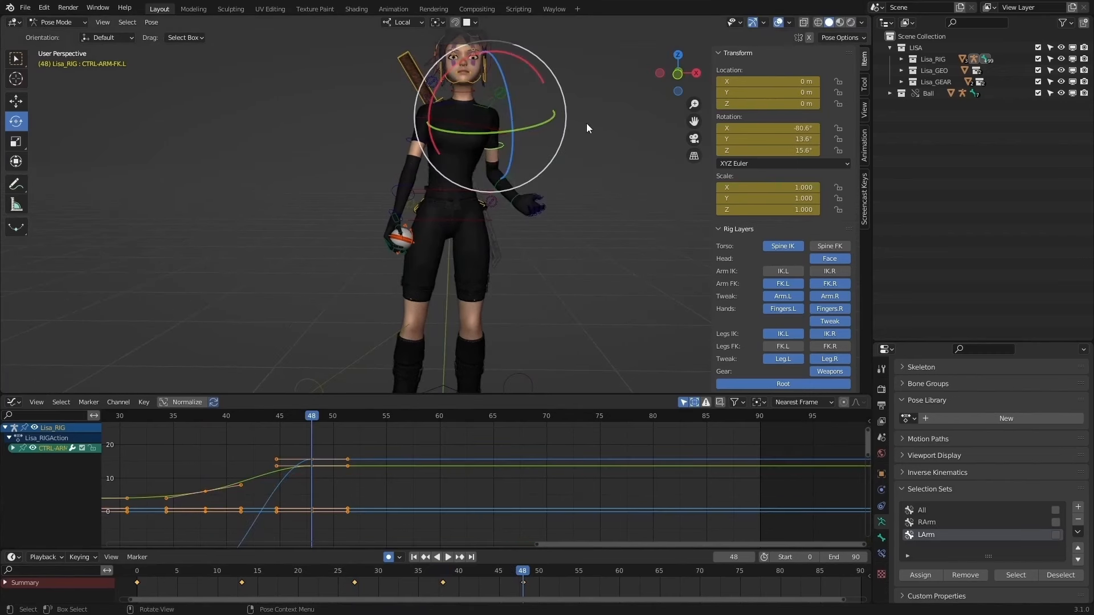
left_click_drag(438, 147, 712, 259)
left_click_drag(494, 131, 535, 131)
middle_click_drag(535, 132, 505, 151)
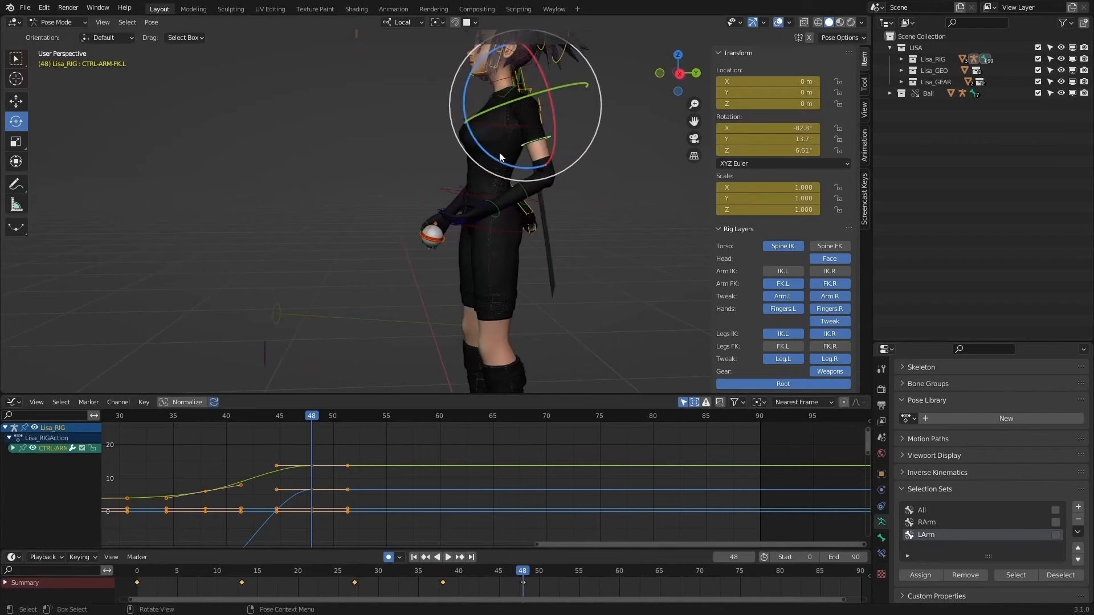
left_click_drag(499, 152, 479, 150)
Step: Refine the left shoulder's rotation across its keyframes, bringing frame 48 to about X 13°, Y -7.23°, Z 7.82°
middle_click_drag(514, 197, 511, 118)
left_click(520, 91)
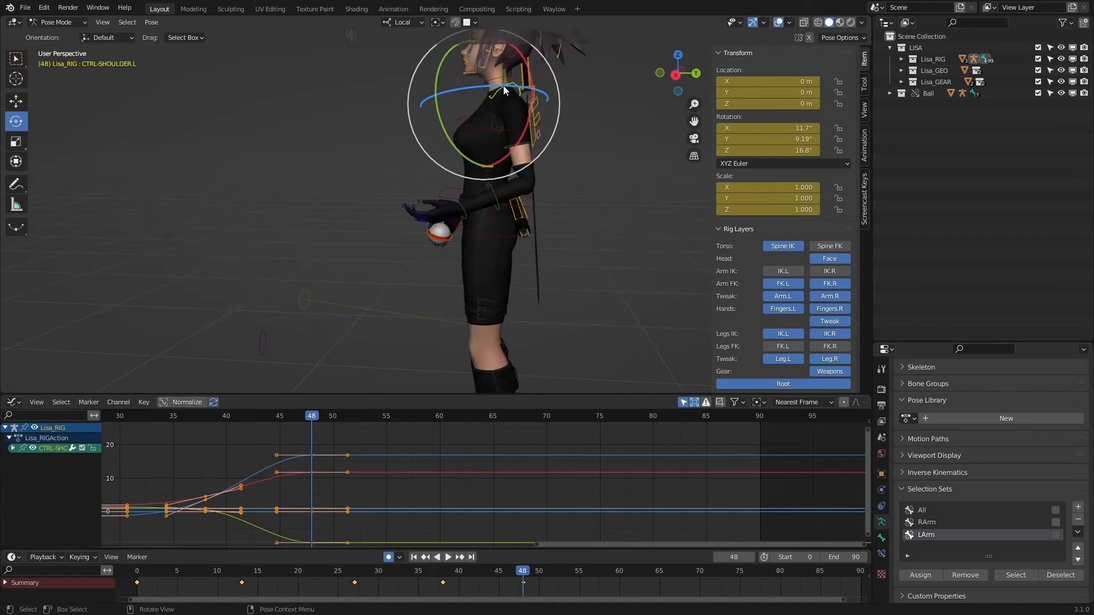
left_click_drag(504, 85, 497, 83)
key("Down")
key("Down")
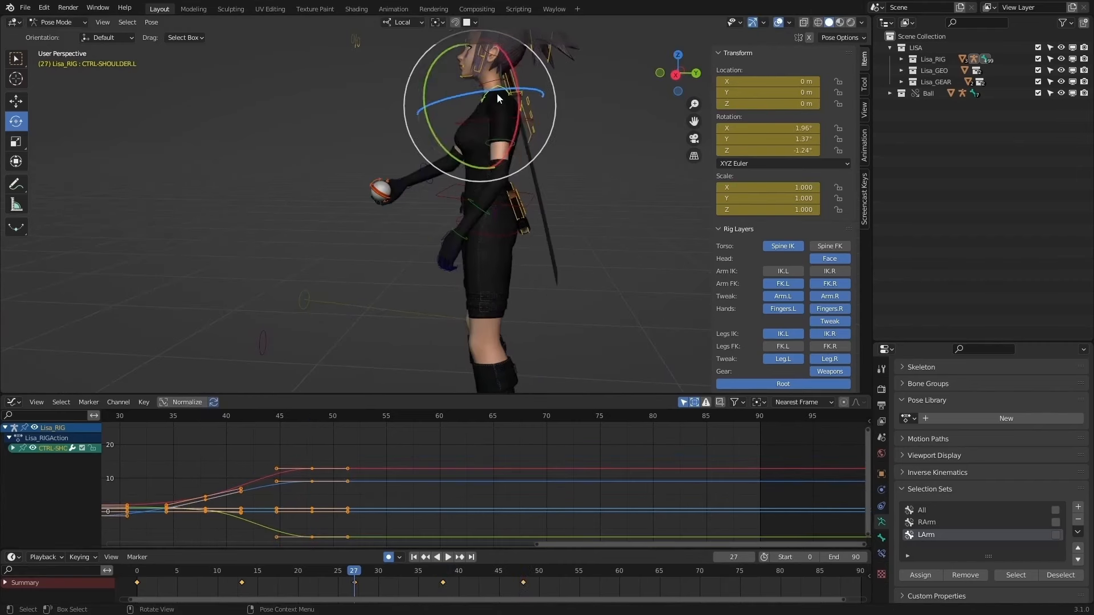
mouse_move(497, 93)
middle_mouse_down()
mouse_move(494, 120)
mouse_move(501, 97)
middle_mouse_up()
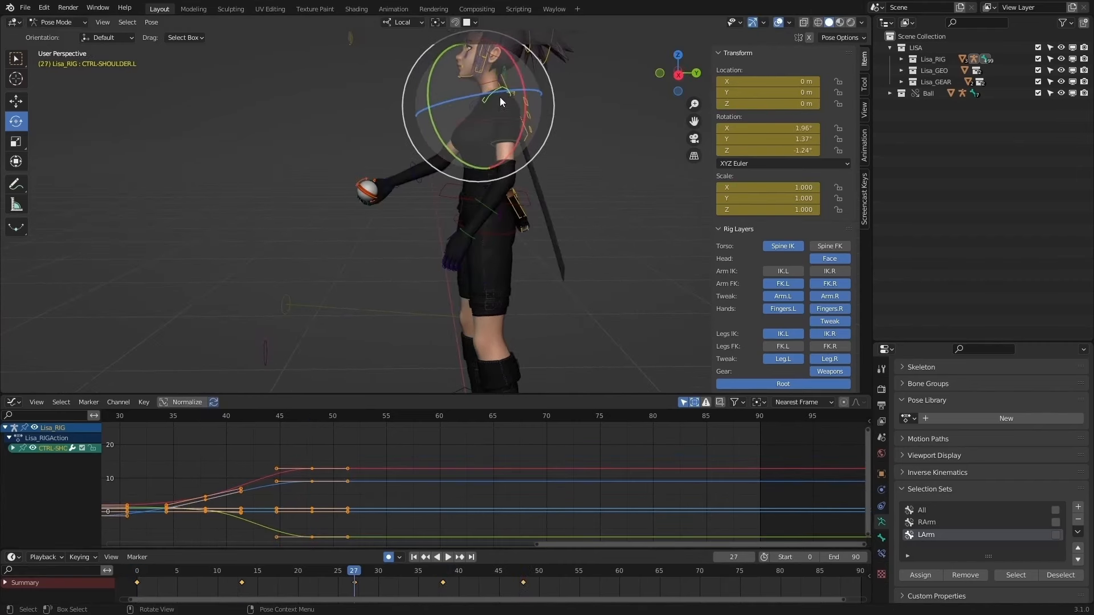
mouse_move(501, 97)
left_mouse_down()
mouse_move(491, 91)
mouse_move(501, 91)
left_mouse_up()
key("Up")
key("Up")
Step: Check the key poses in Material Preview shading, return to Solid shading and examine frame 48 from the front
key("z")
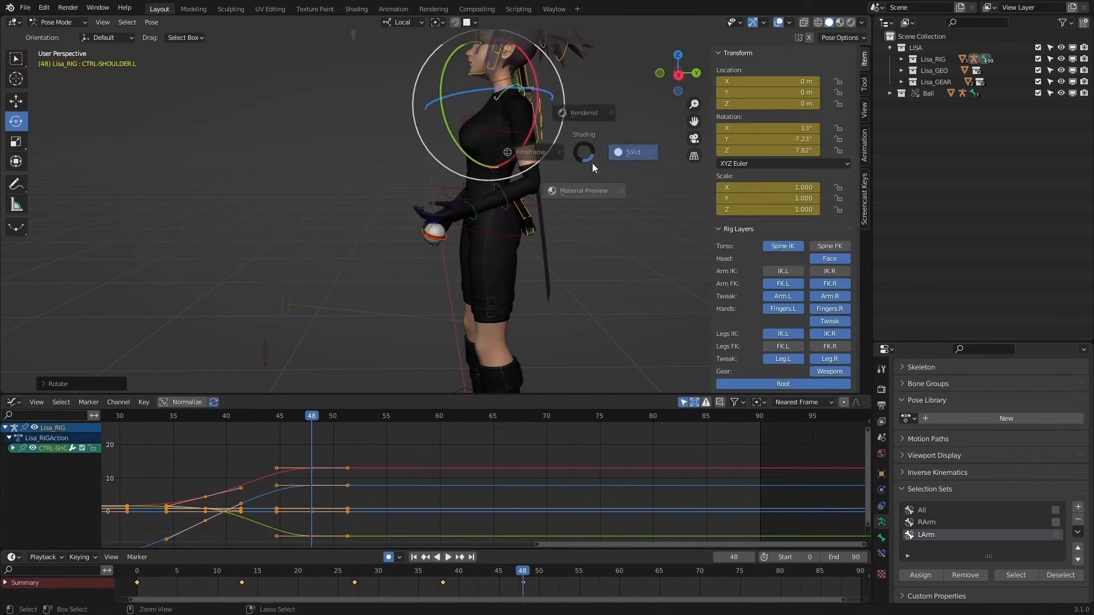
left_click(628, 218)
key("Down")
key("Down")
key("Down")
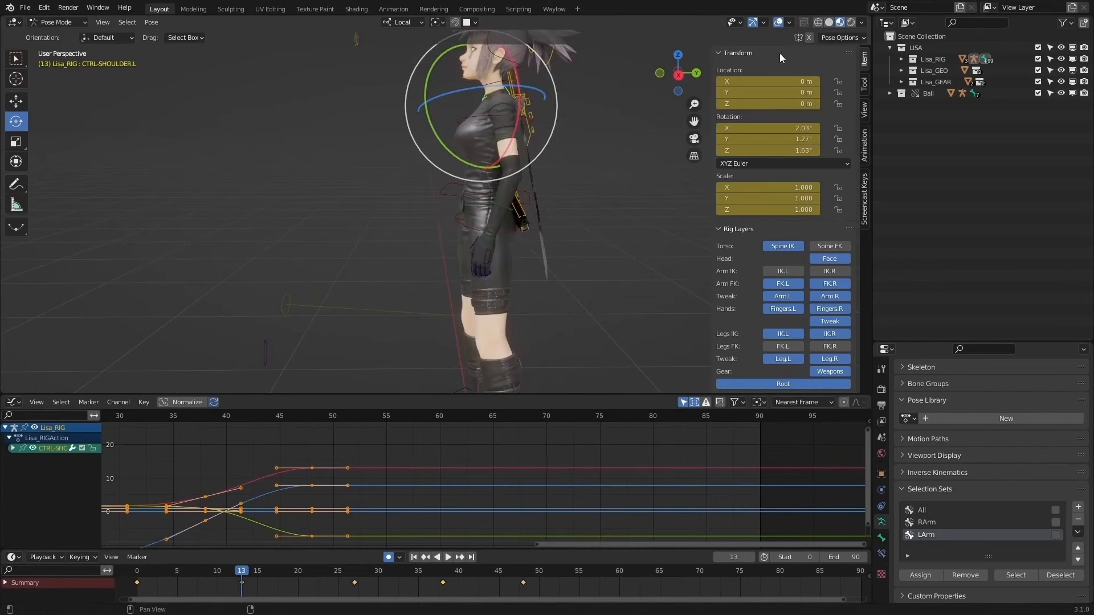
key("Up")
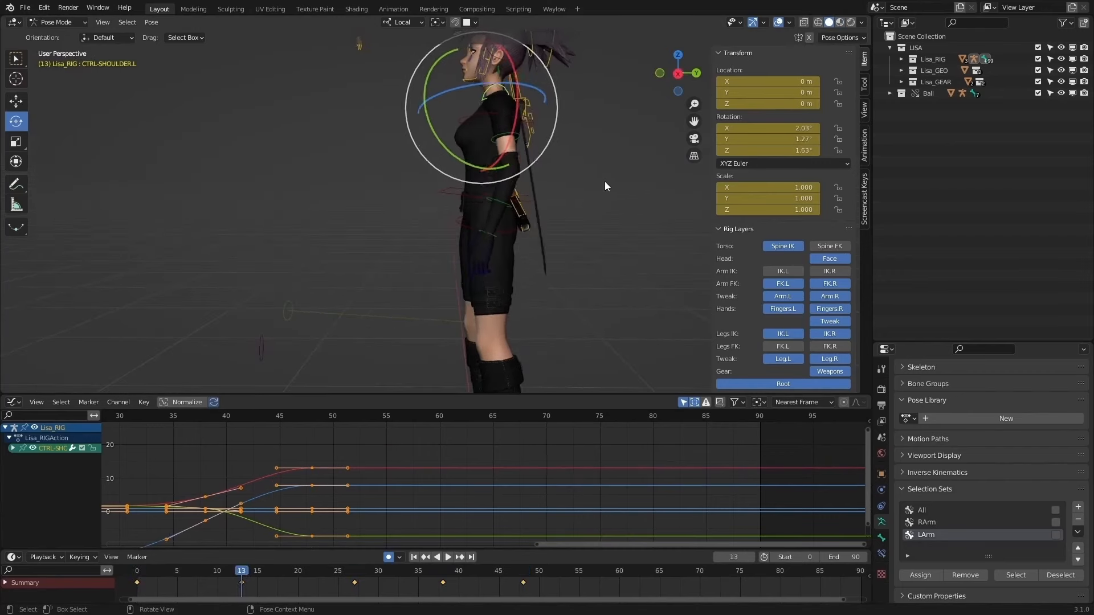
key("Down")
middle_click_drag(577, 194, 693, 210)
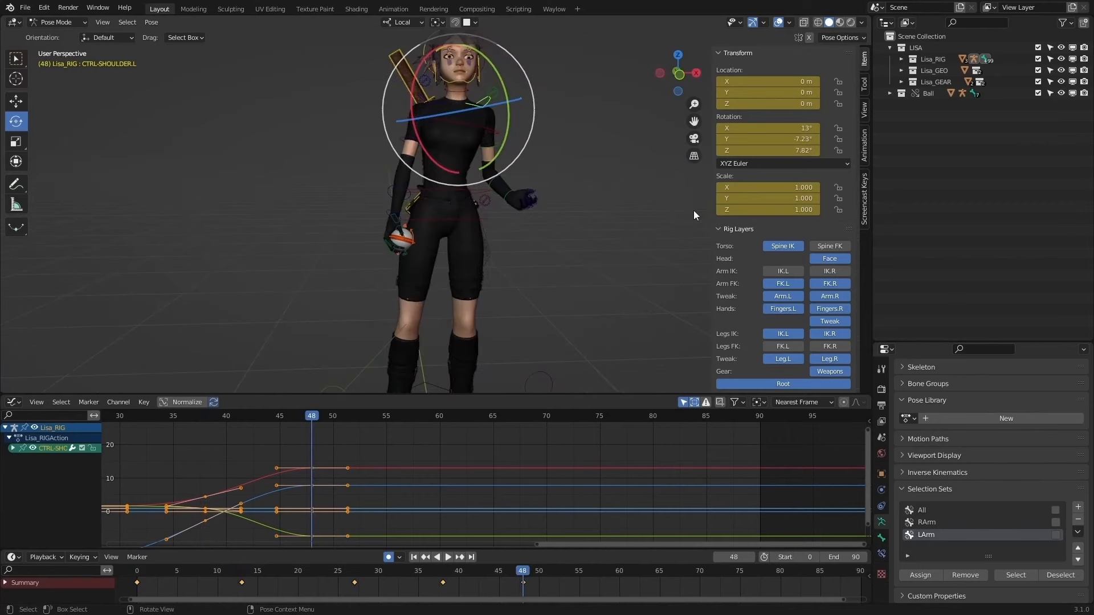
Step: Play back the animation to review the left arm's motion, and stop it
left_click(448, 557)
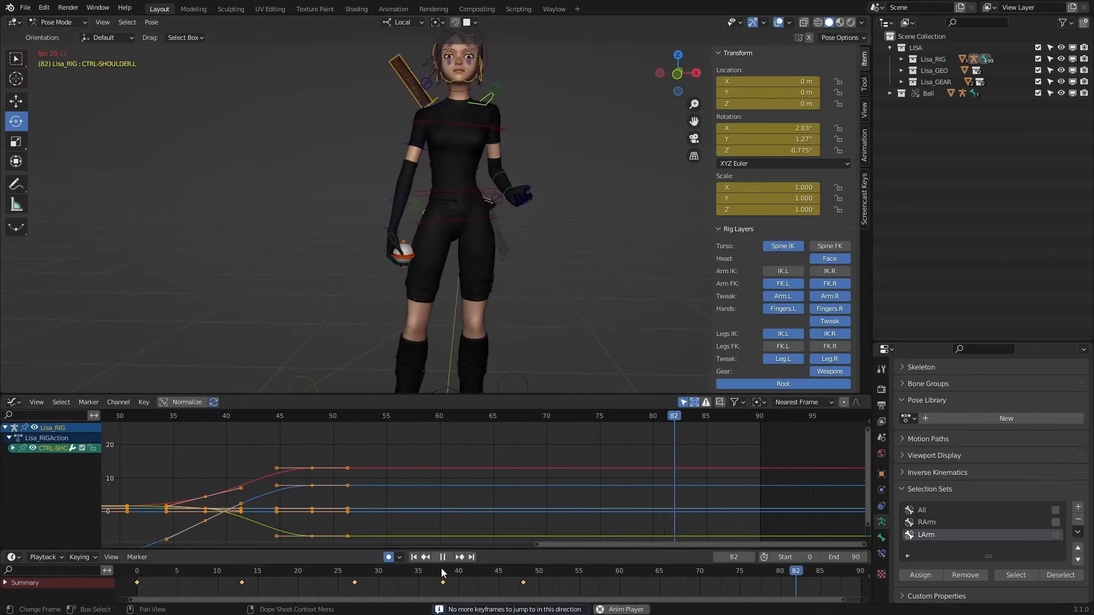
scroll(447, 279, "down", 3)
scroll(462, 265, "up", 4)
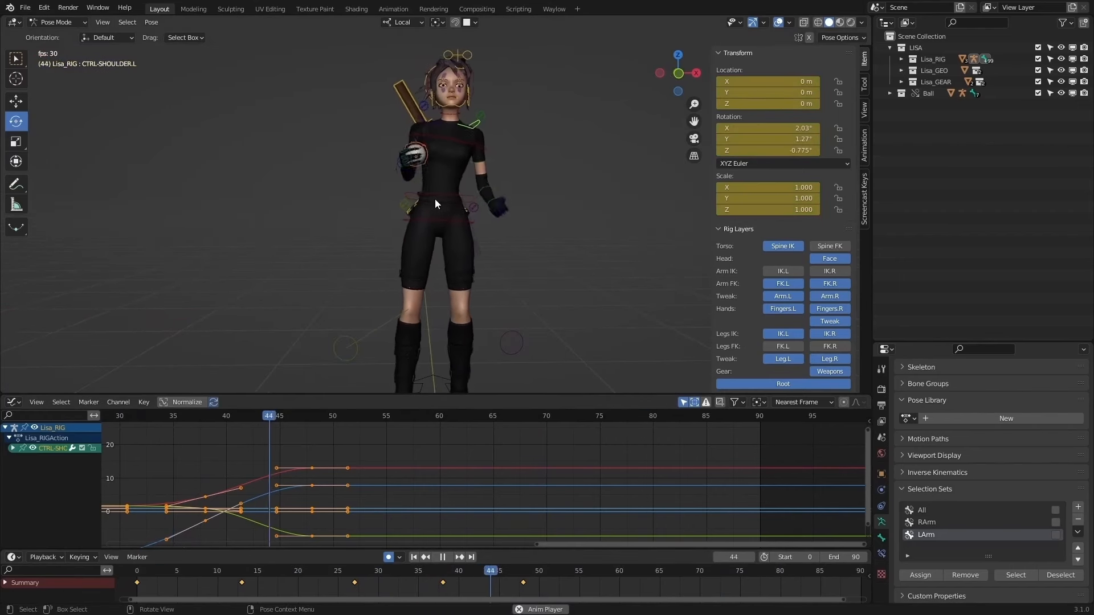
left_click(443, 557)
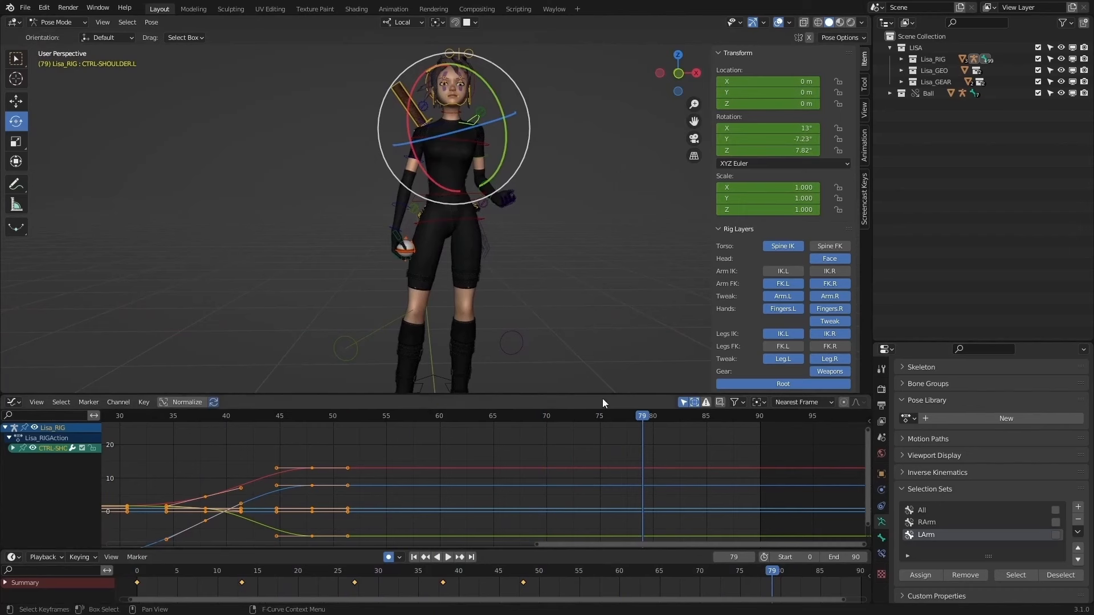
Step: Select the LArm selection set and insert a keyframe for its controls at frame 50
left_click(1021, 575)
left_click(522, 569)
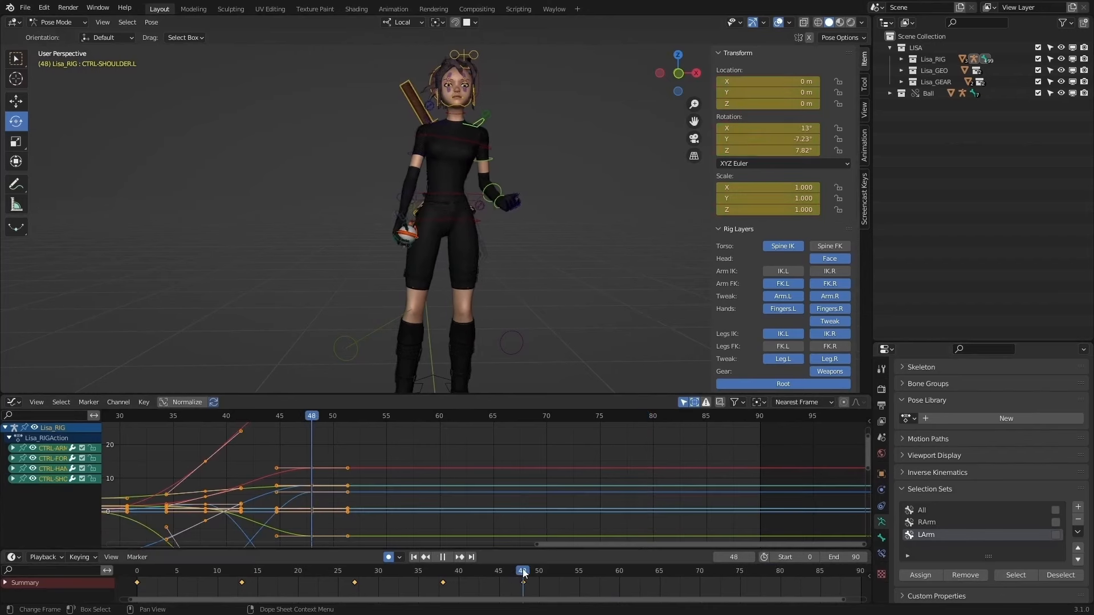
left_click_drag(522, 569, 539, 569)
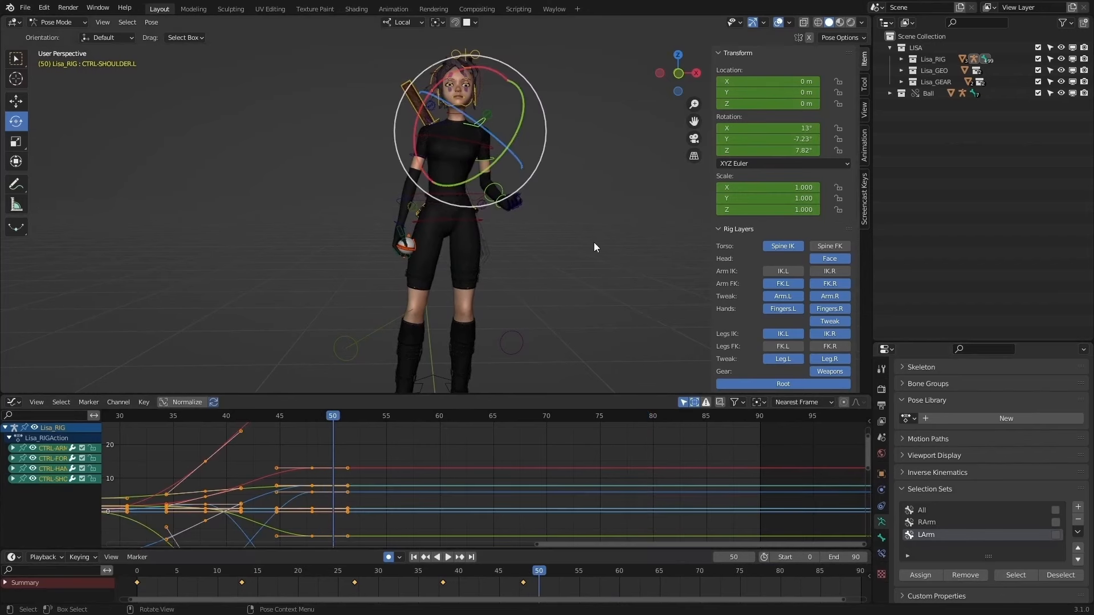
key("i")
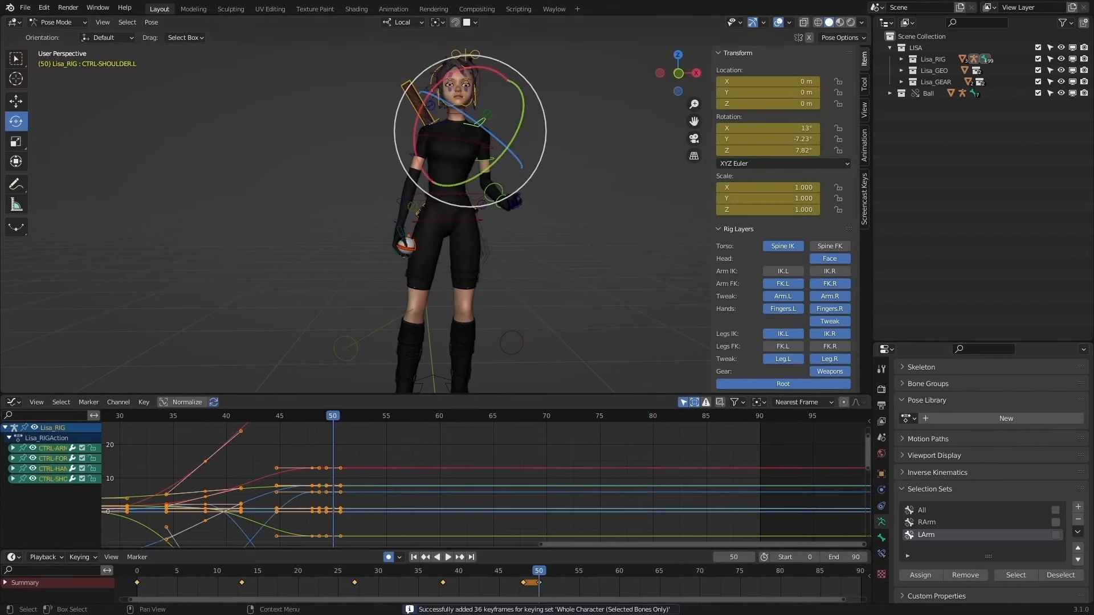
left_click(482, 163)
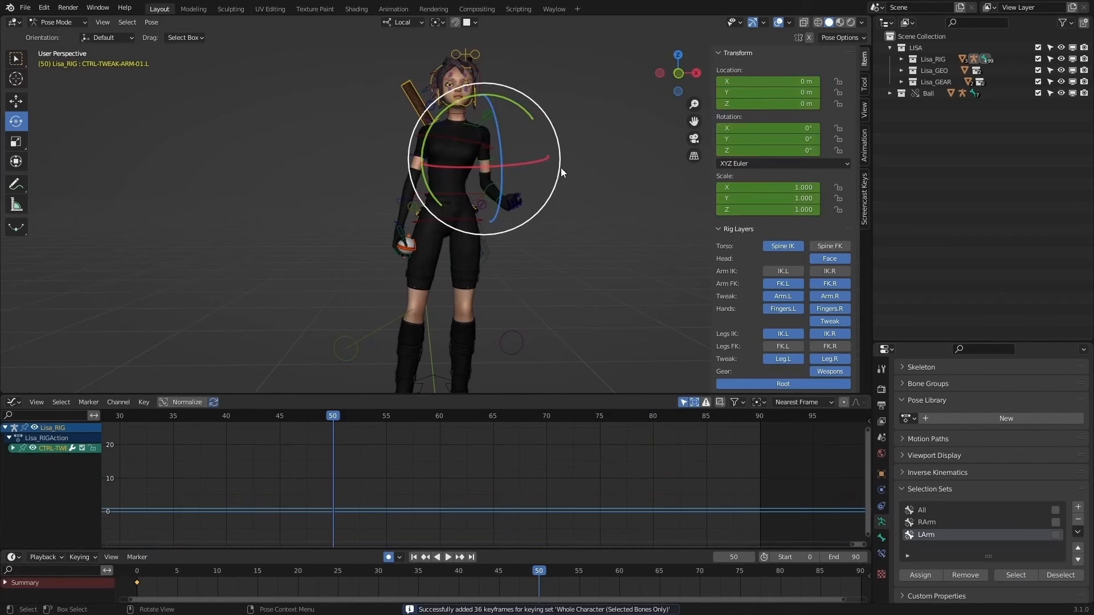
left_click_drag(561, 168, 525, 197)
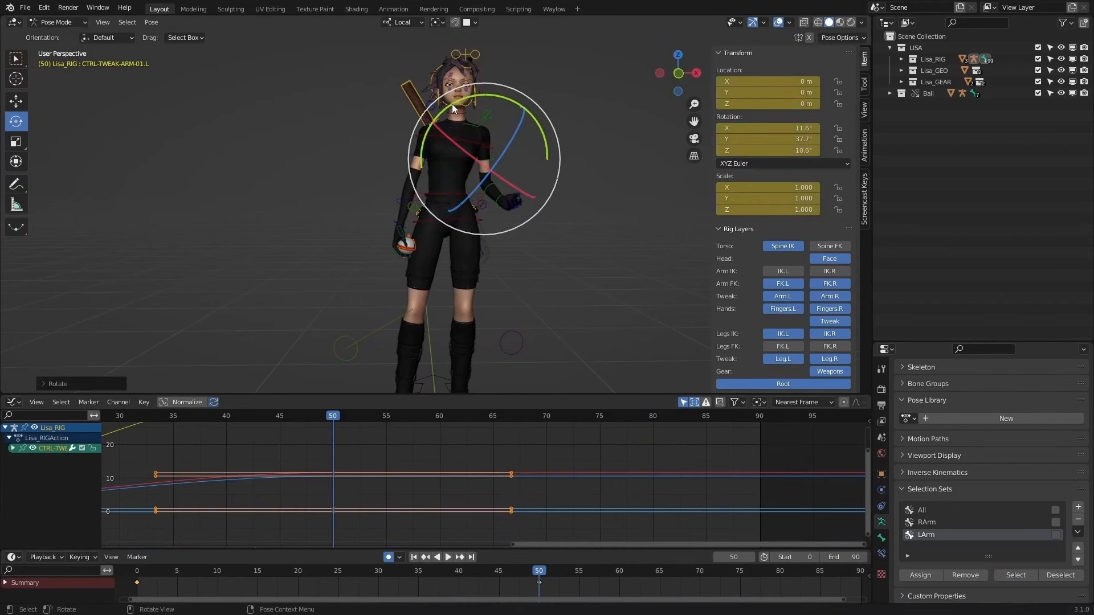
left_click_drag(452, 104, 553, 125)
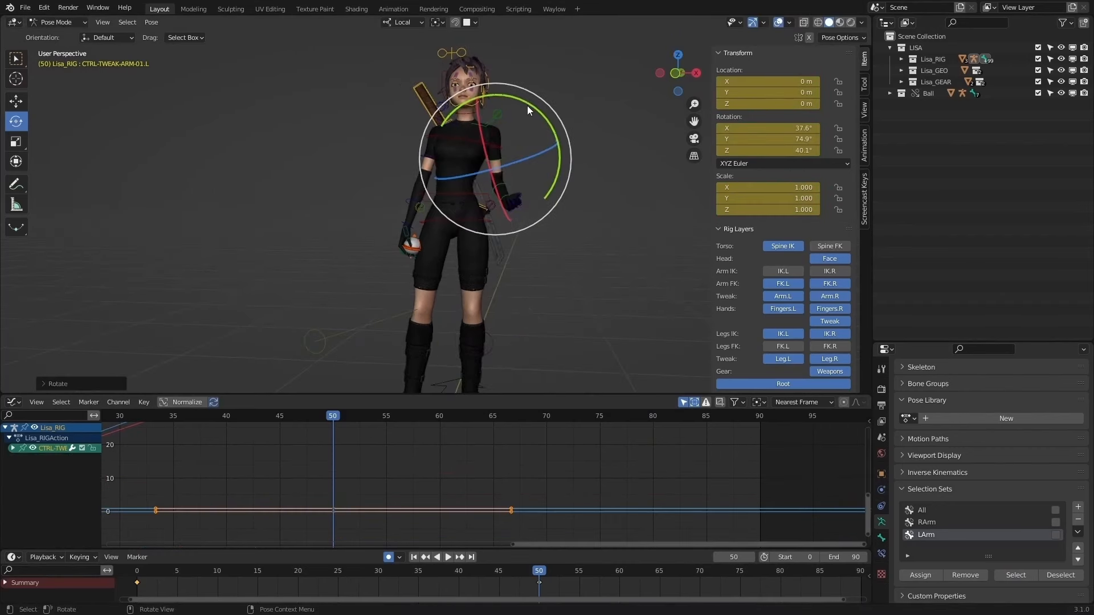
left_click(528, 153, "ctrl")
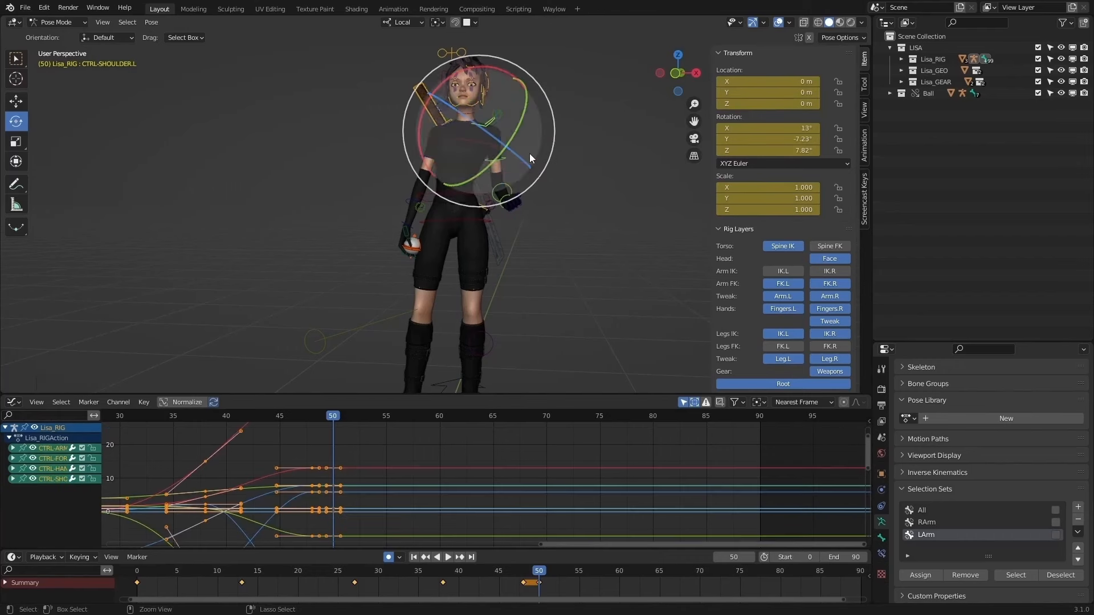
Step: Reselect the LArm selection set and insert the frame 50 keyframe for its controls again
left_click(504, 159)
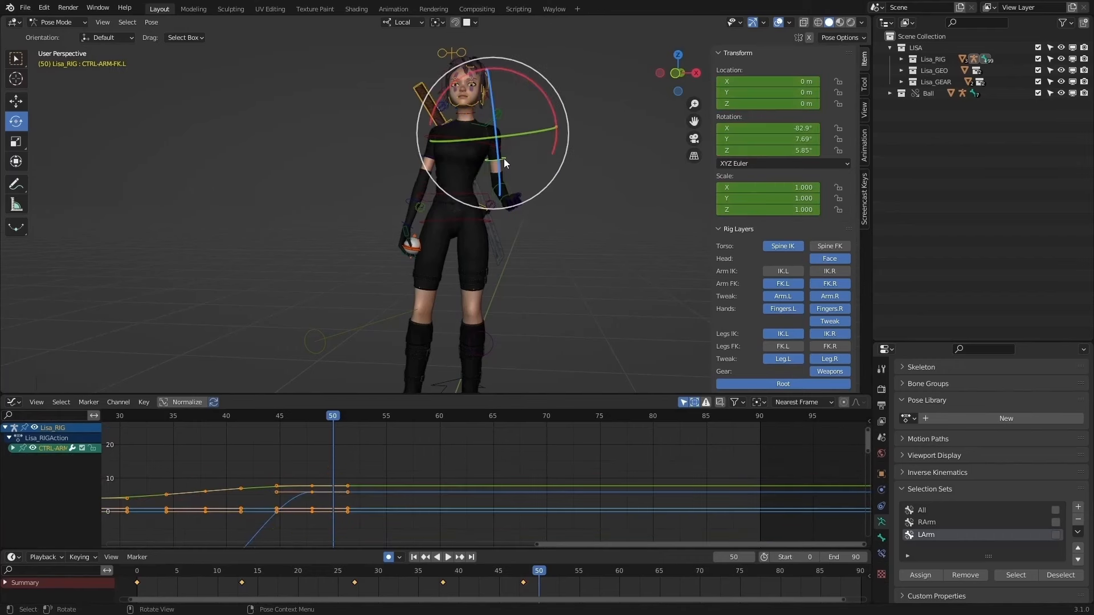
left_click(635, 192)
left_click(1018, 578)
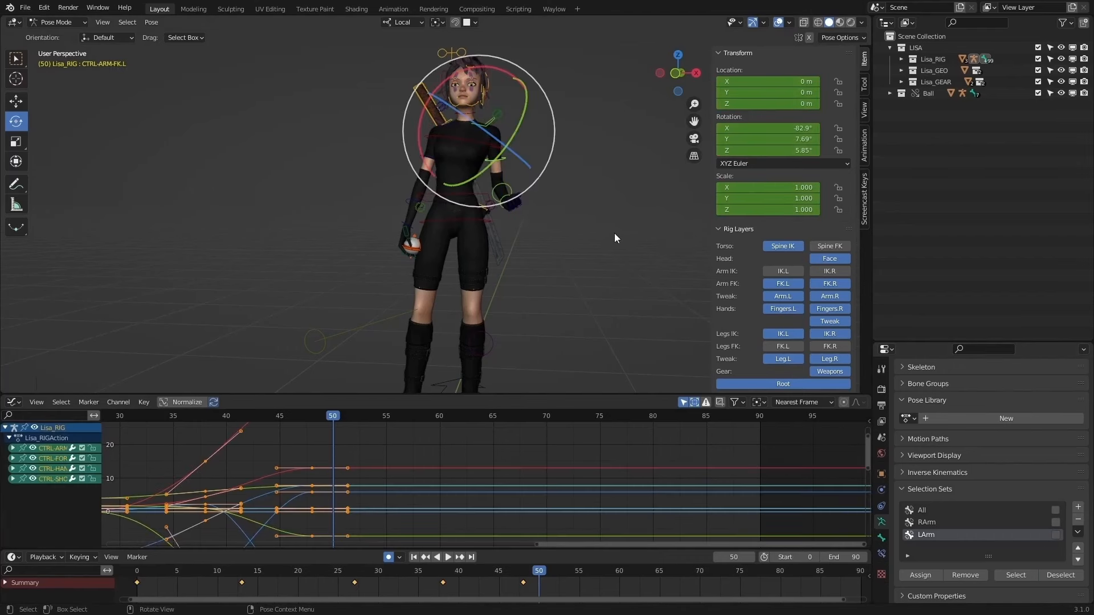
key("i")
left_click(597, 228)
Step: At frame 50, rotate the left upper arm to about X -86.6° and the hand to about X 20.5°, Y -66.5°, Z -26.3°
left_click(504, 156)
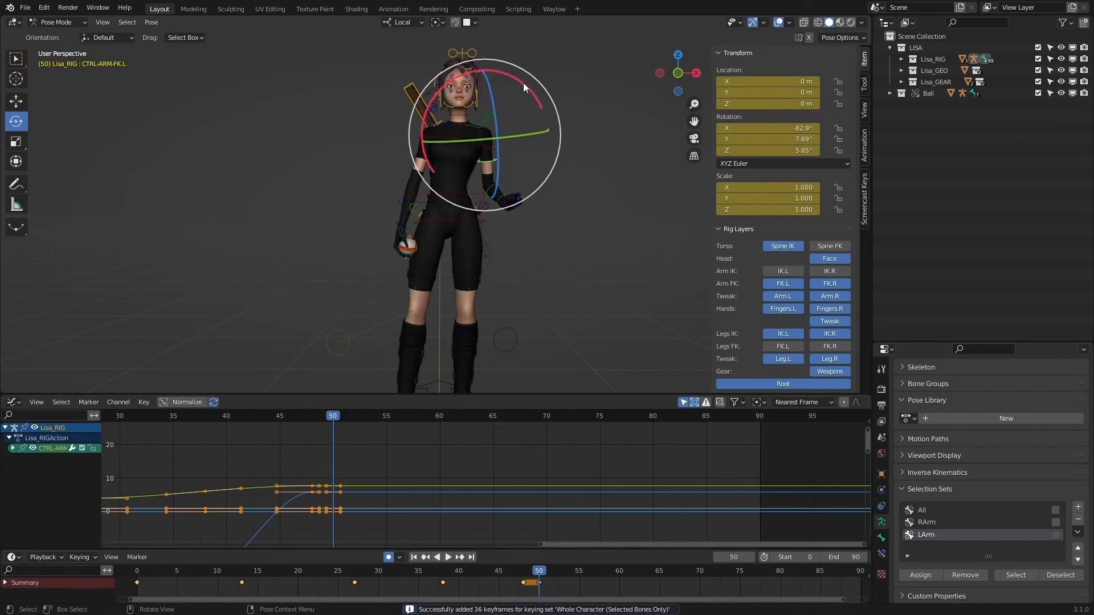
left_click_drag(525, 83, 520, 107)
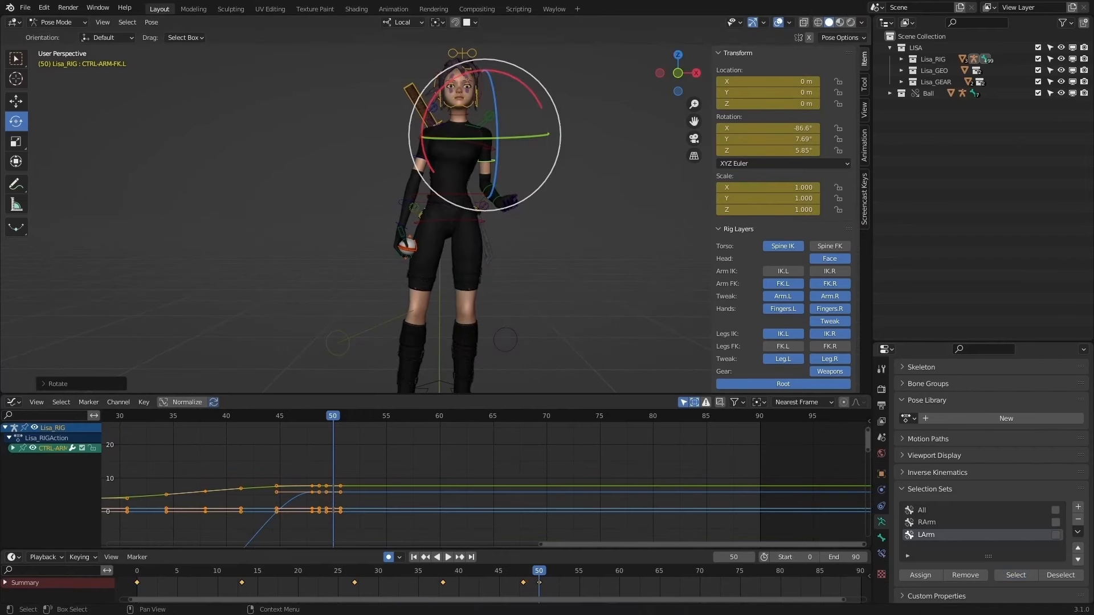
middle_click_drag(701, 231, 483, 122)
left_click_drag(483, 121, 498, 165)
left_click(476, 202)
middle_click_drag(596, 180, 563, 179)
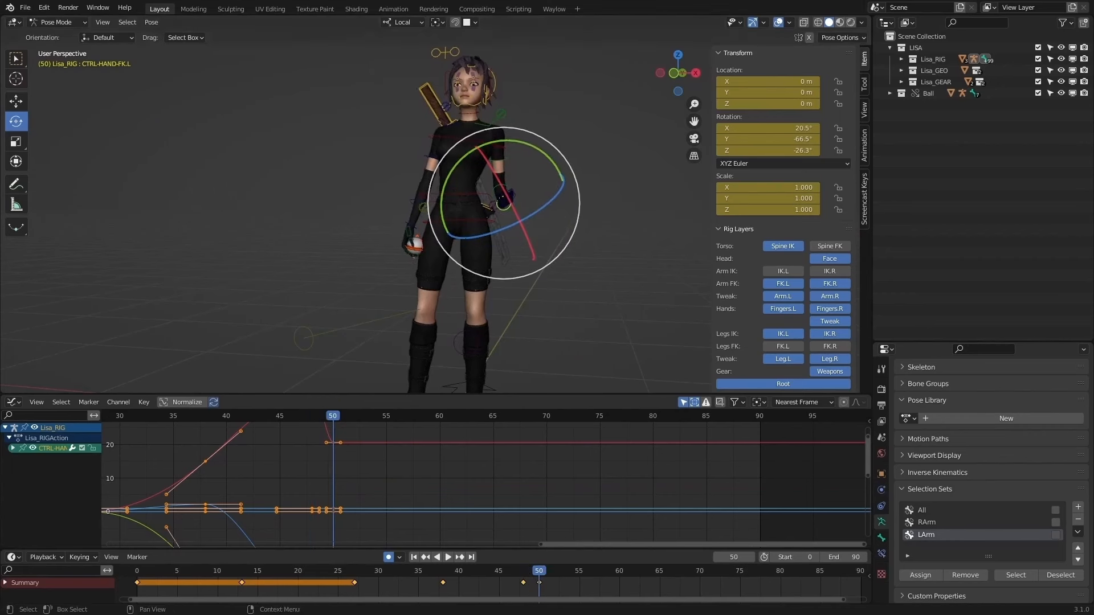
Step: Fine-tune the left upper arm's rotation at frame 50 and compare it with the frame 48 pose
left_click(506, 158)
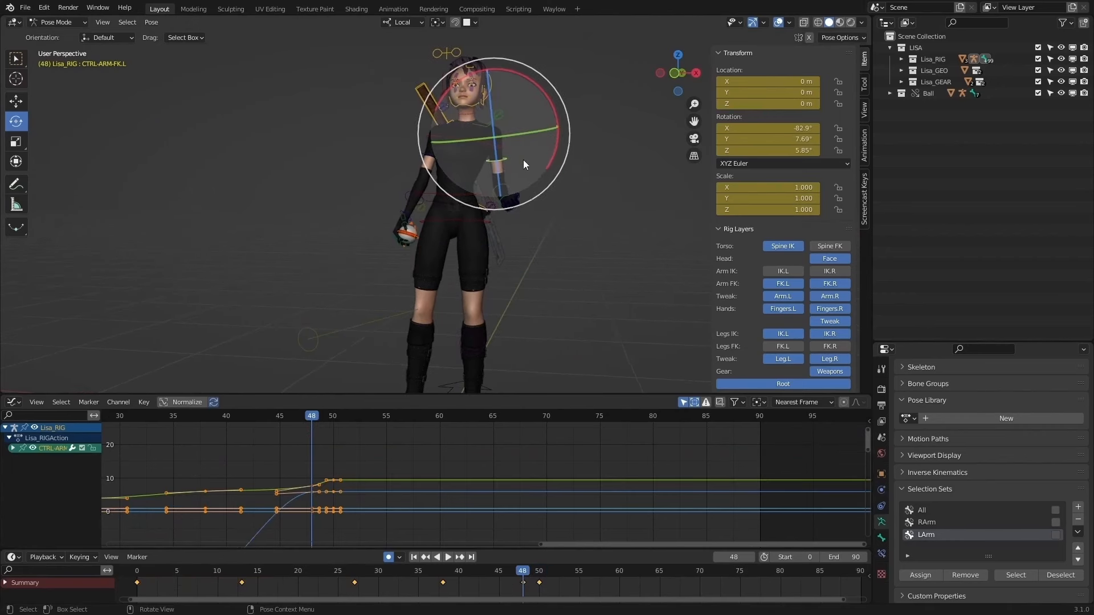
left_click_drag(552, 100, 556, 101)
left_click_drag(516, 139, 518, 139)
key("Down")
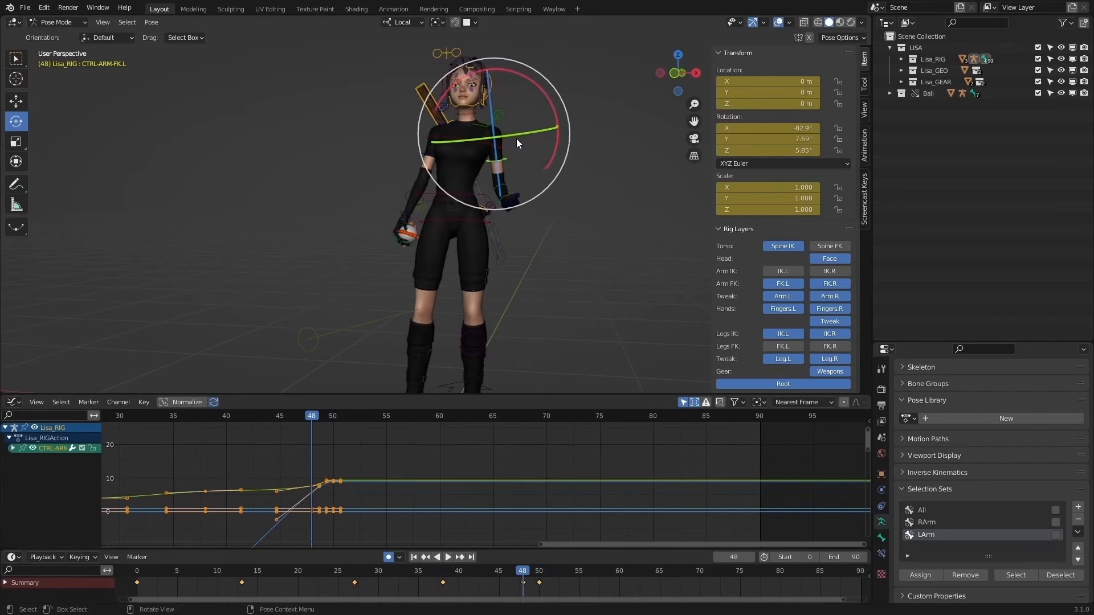
Step: Play back and scrub the animation from front and side views to review the left arm's motion
middle_click_drag(516, 138, 489, 140)
key("Up")
key("Down")
key("Down")
key("space")
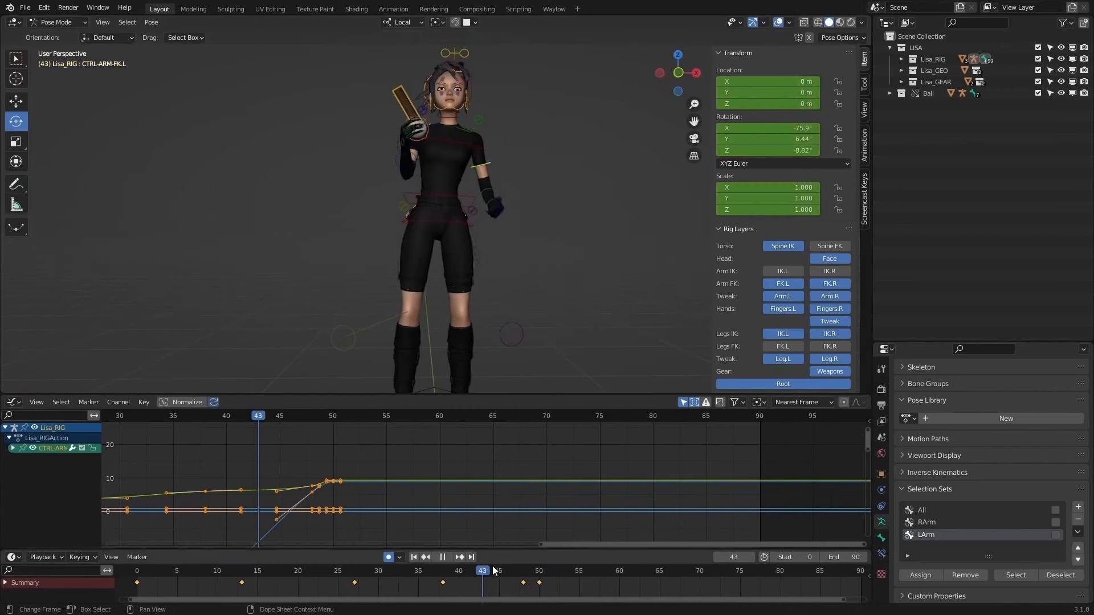
left_click_drag(557, 568, 258, 563)
key("Up")
left_click(448, 558)
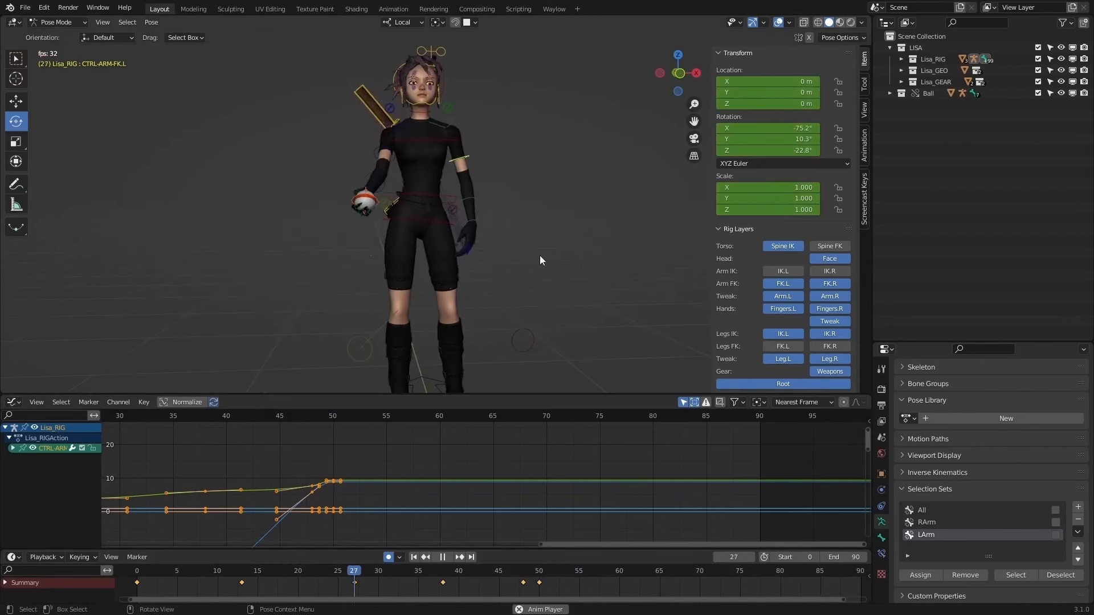
middle_click_drag(540, 255, 381, 255)
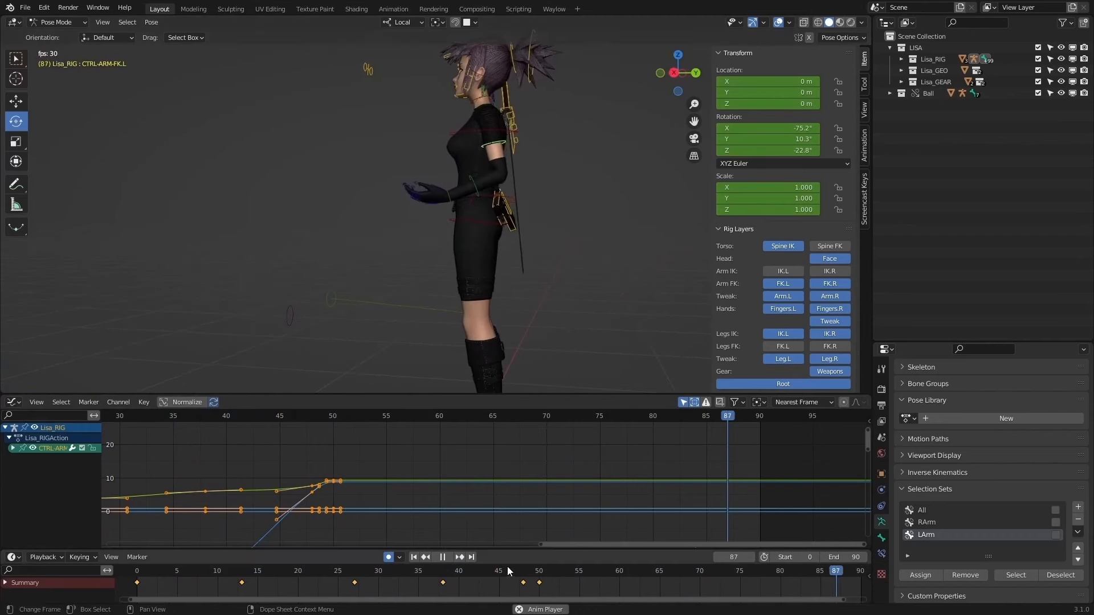
left_click(442, 557)
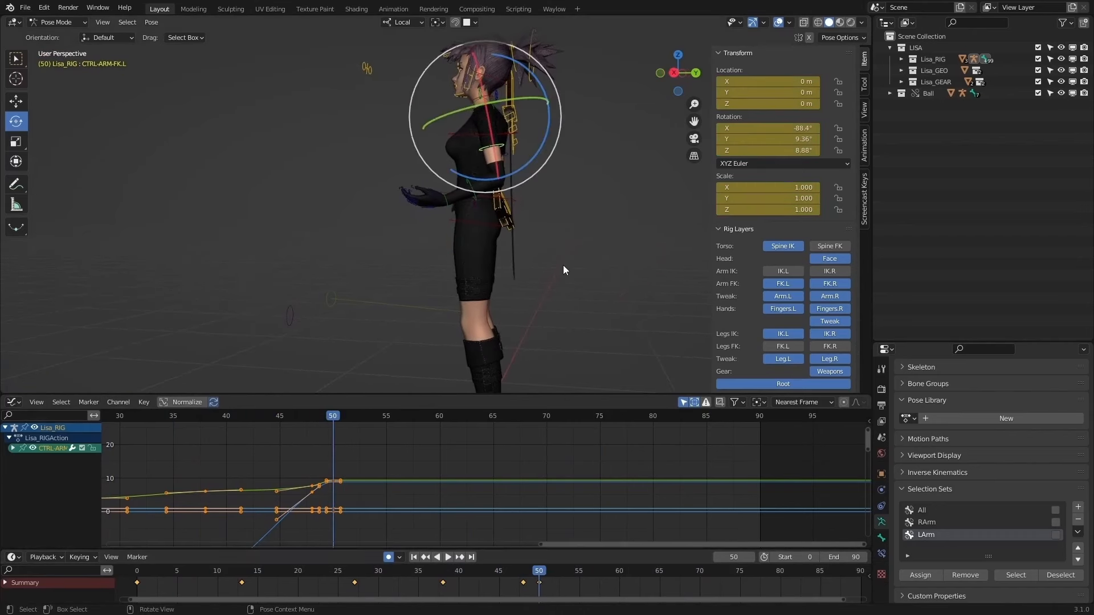
Step: Select the LArm selection set, move its frame 50 keyframes to frame 51, and insert a keyframe for it at frame 60
left_click(1015, 576)
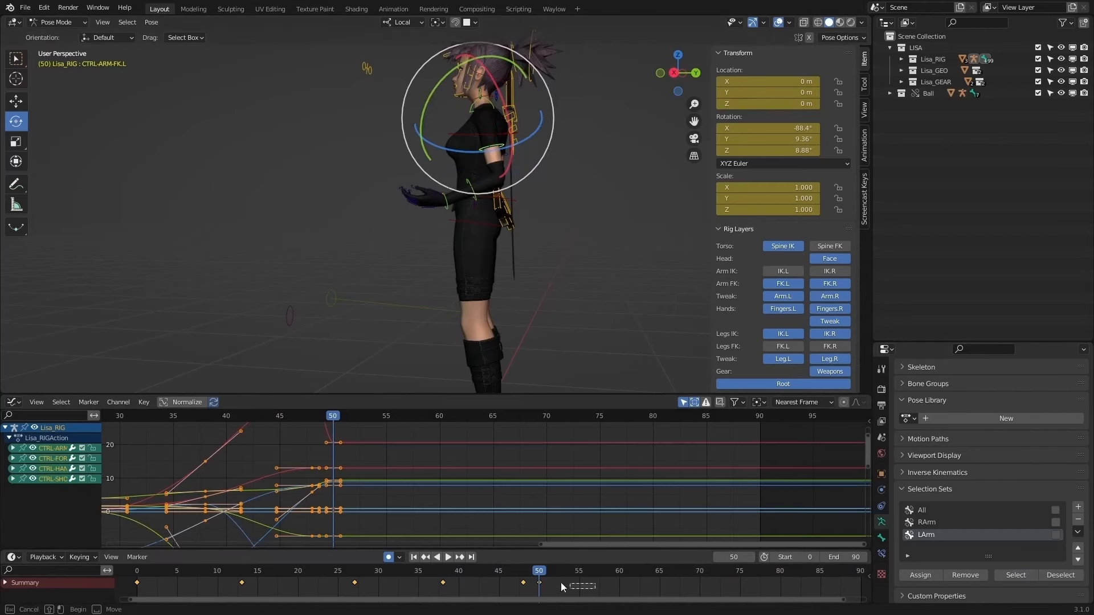
mouse_move(539, 582)
left_mouse_down()
mouse_move(518, 573)
mouse_move(556, 574)
left_mouse_up()
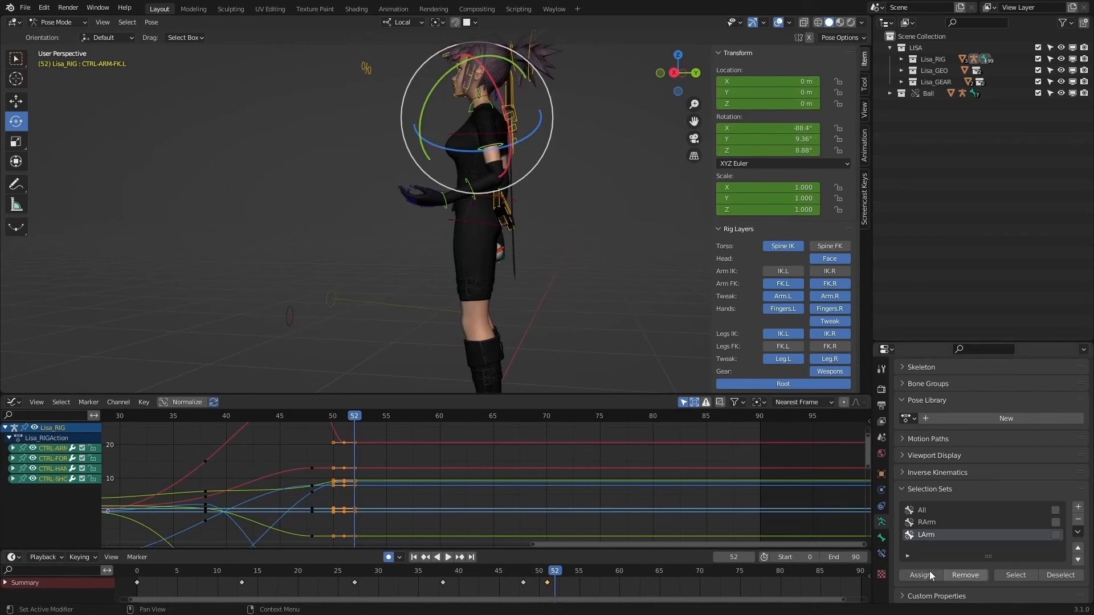
left_click_drag(559, 574, 619, 574)
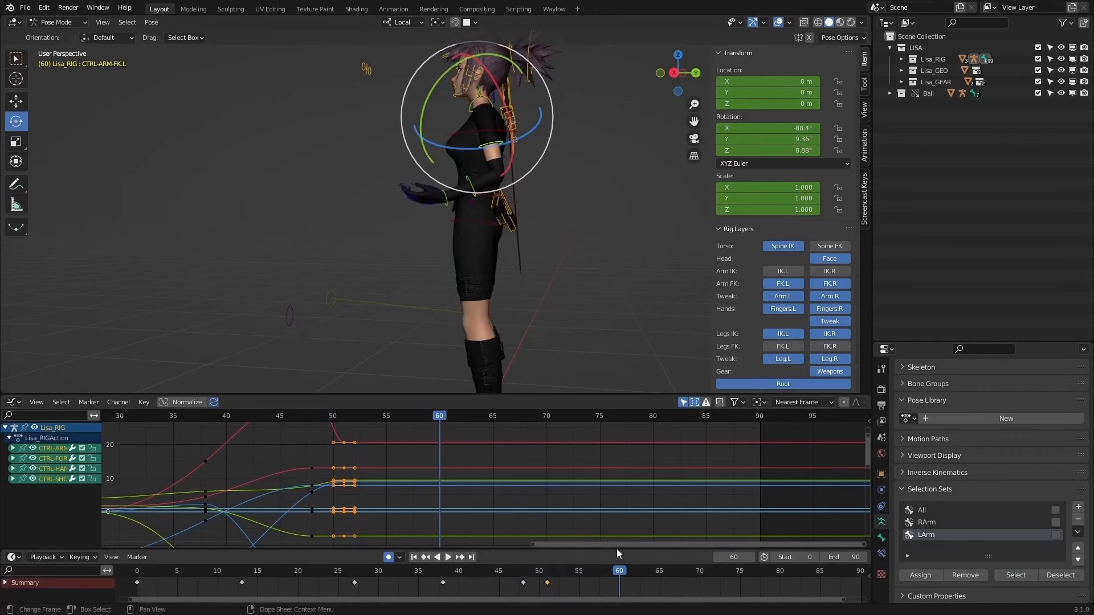
key("i")
left_click(467, 193)
left_click(470, 189)
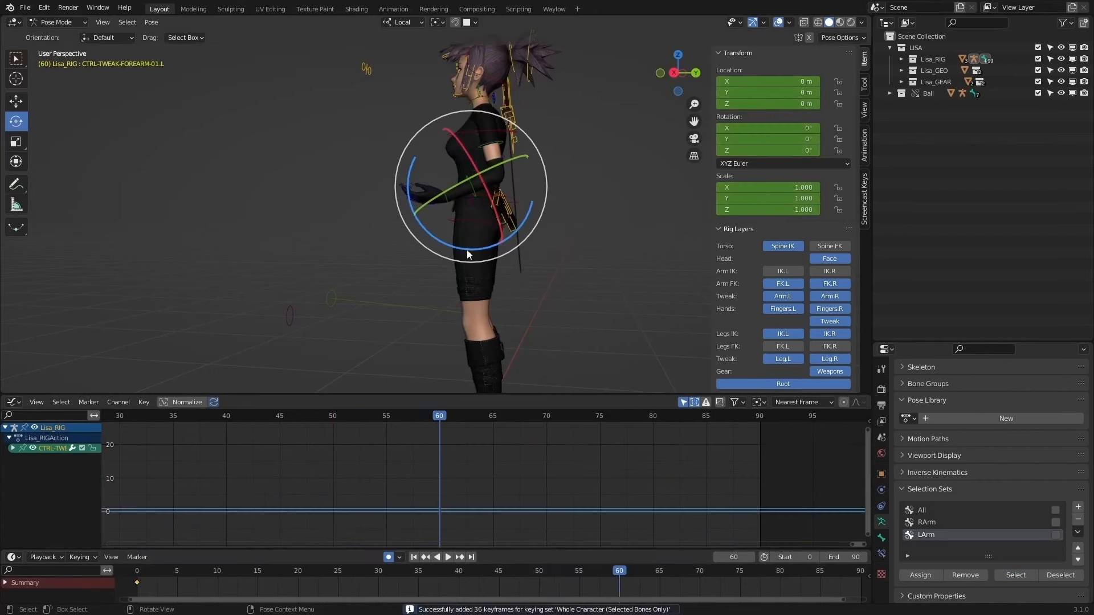
left_click_drag(469, 249, 502, 239)
key("ctrl+z")
Step: Select the left shoulder control at frame 60 and reduce its X rotation
left_click(477, 196)
middle_click_drag(438, 170, 536, 151)
left_click(508, 157)
left_click_drag(547, 97, 483, 122)
left_click(484, 122)
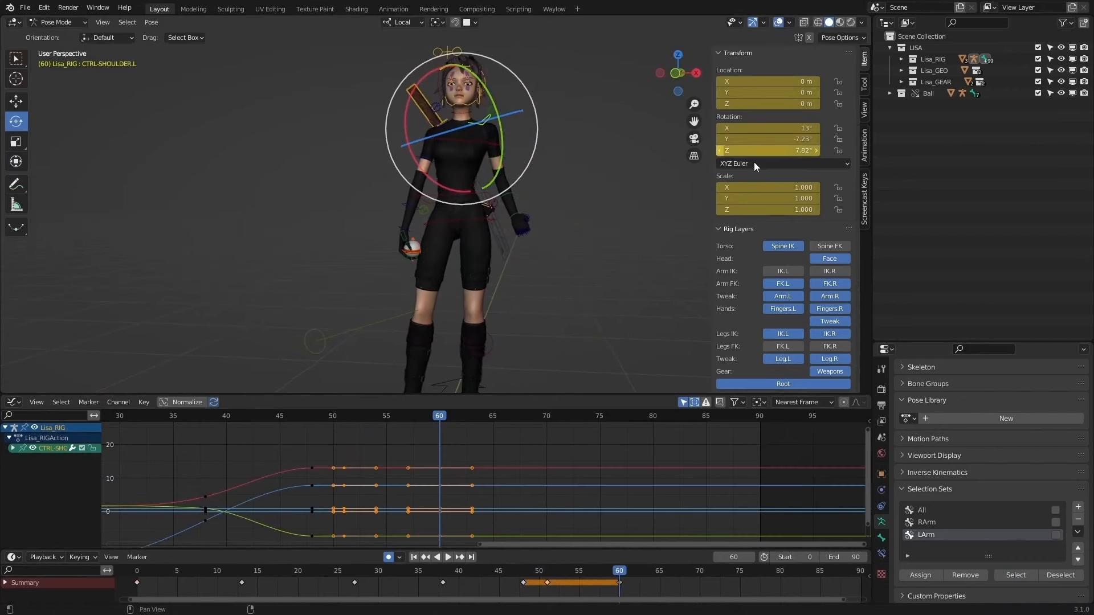
left_click_drag(804, 129, 776, 128)
mouse_move(794, 84)
left_mouse_down()
mouse_move(776, 83)
mouse_move(796, 84)
left_mouse_up()
key("ctrl+z")
Step: Compare frame 60 with the neighbouring keyed poses and set the left shoulder's X rotation there to about 5.99°
middle_click_drag(596, 199, 604, 193)
key("Down")
key("Down")
key("Up")
key("Up")
key("Down")
key("Up")
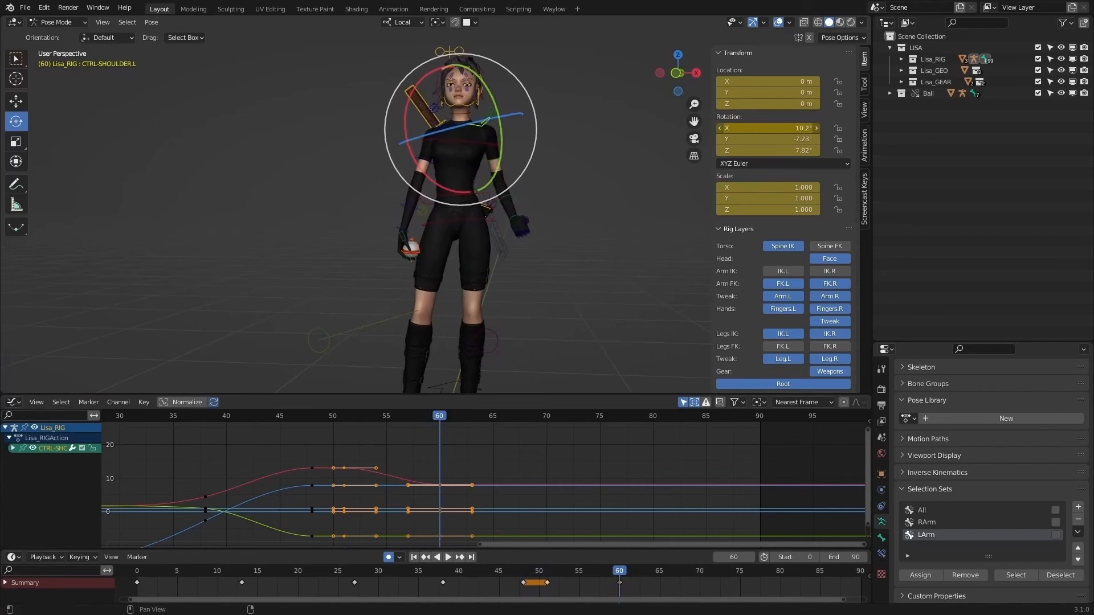
left_click_drag(787, 130, 767, 130)
Step: Set the left shoulder's Z rotation at frame 60 to about 3.72°, checking the pose from the side
middle_click_drag(622, 186, 542, 188)
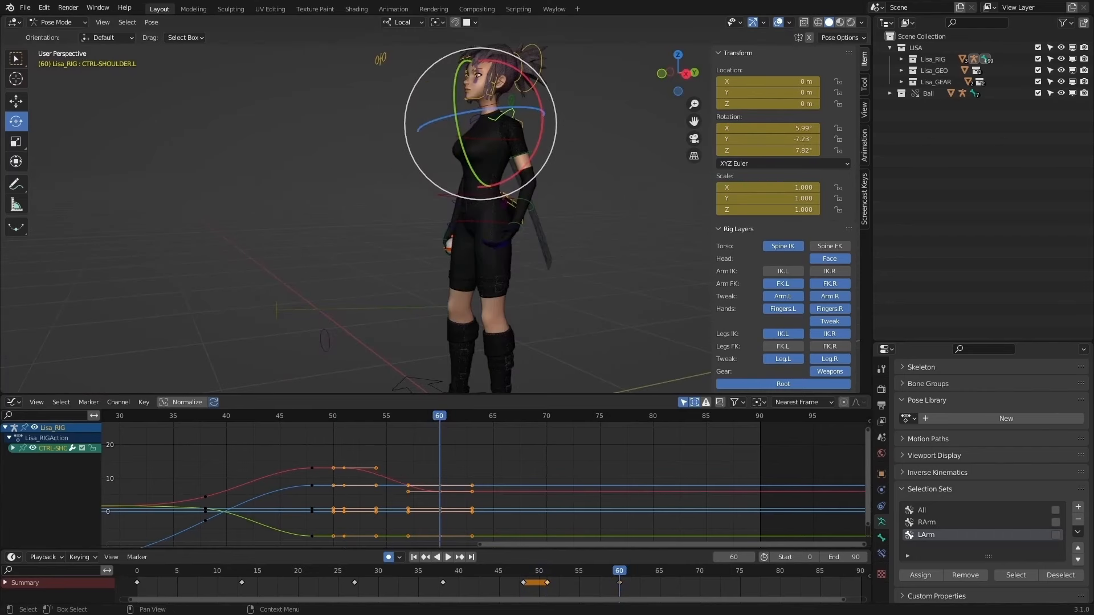
middle_click_drag(685, 225, 554, 222)
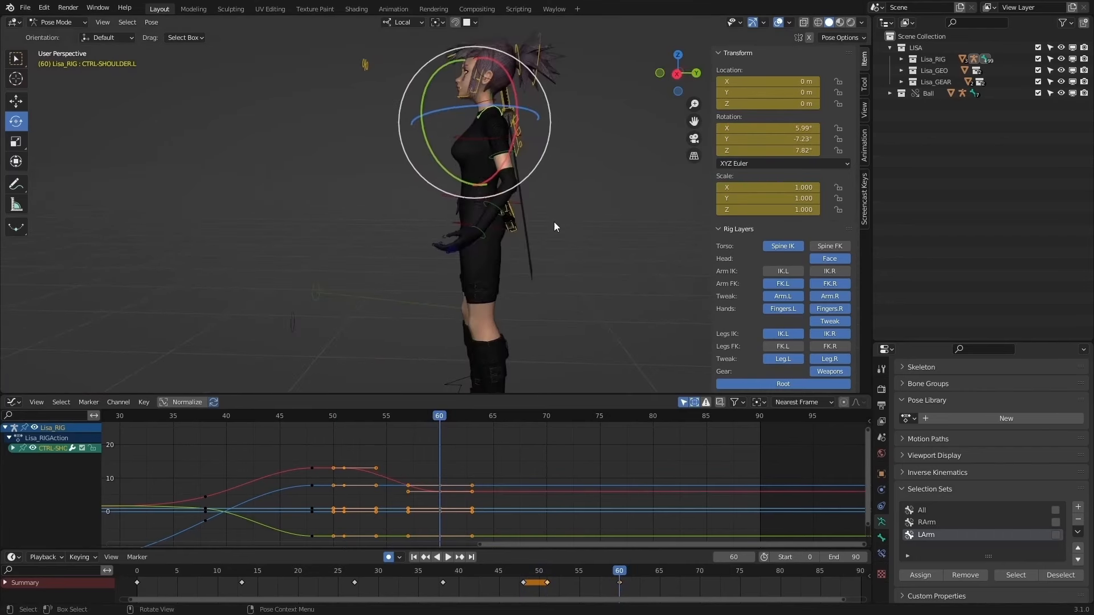
key("Down")
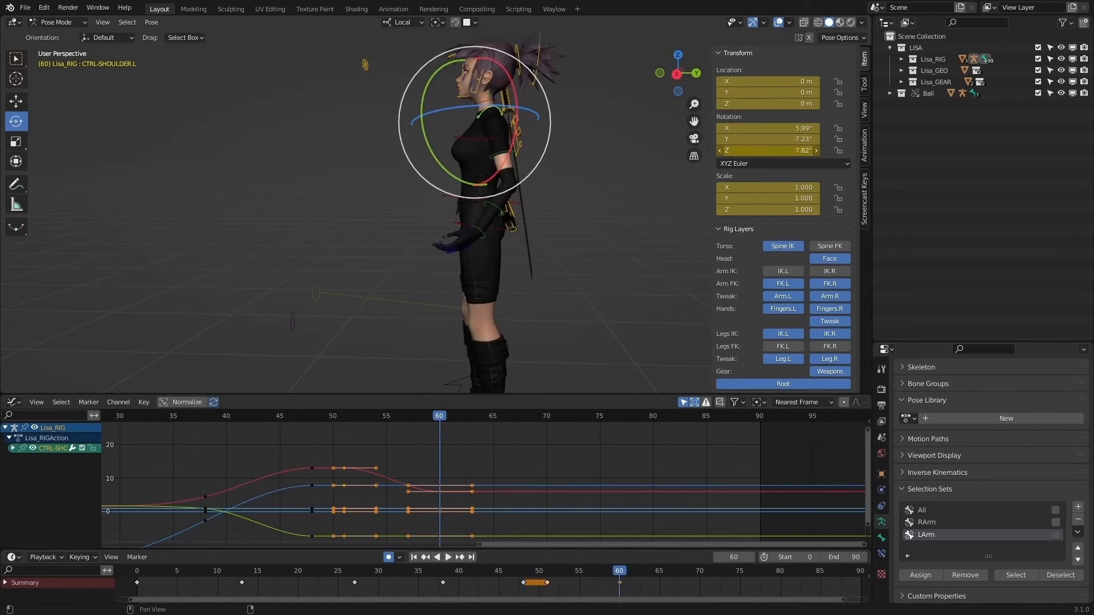
left_click_drag(741, 151, 738, 164)
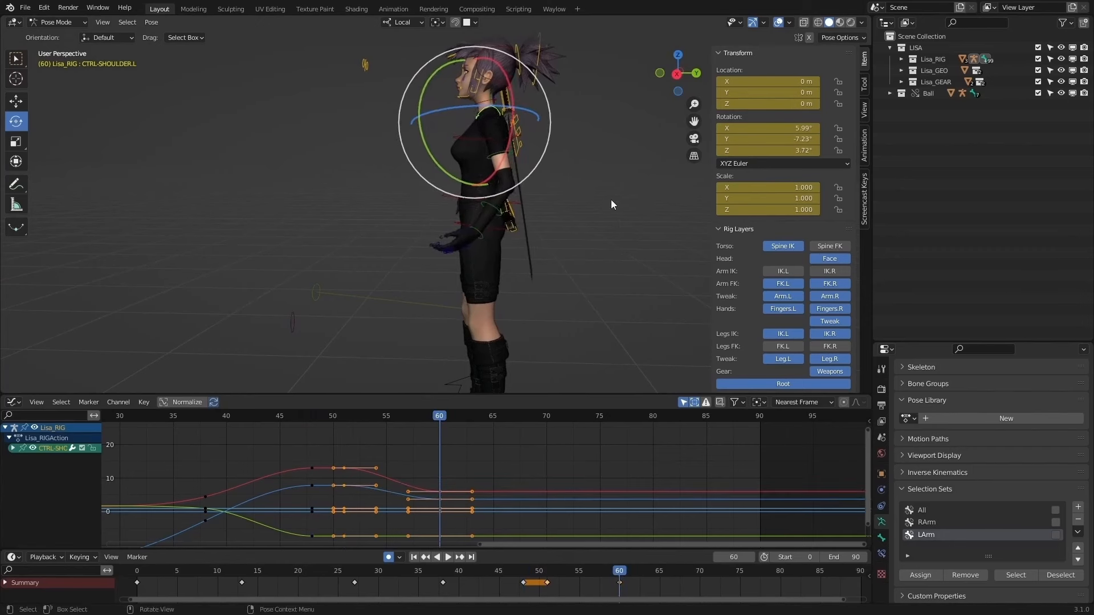
Step: Select the left hand FK control and compare its keyed poses at frames 48 and 51
left_click(491, 234)
middle_click_drag(491, 235, 615, 235)
key("Left")
key("Left")
key("Left")
key("Left")
key("Left")
key("Left")
key("Left")
key("Left")
key("Left")
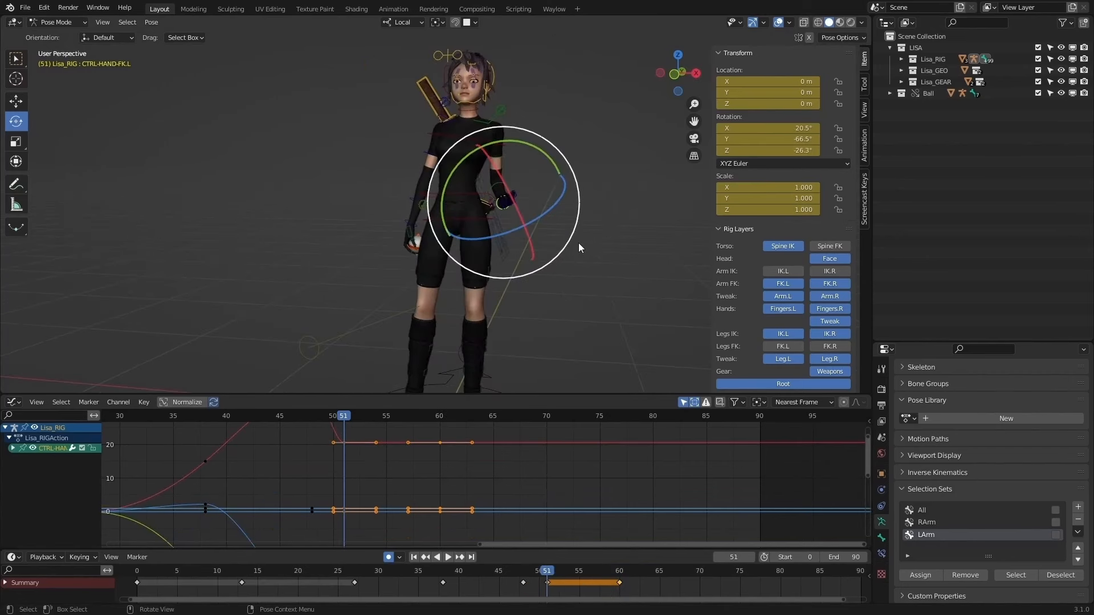
key("Down")
key("Down")
key("Up")
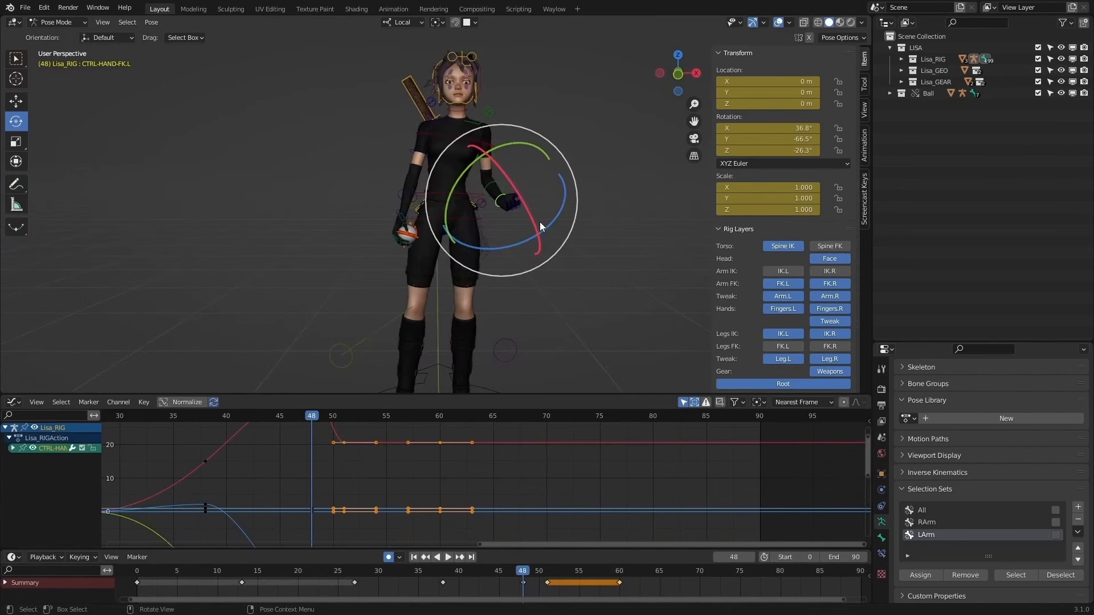
Step: At frame 60, rotate the left hand about its local Y axis to about X 11.7°, Y -46.3°, Z -15.9°
key("Up")
key("Up")
key("r")
key("y")
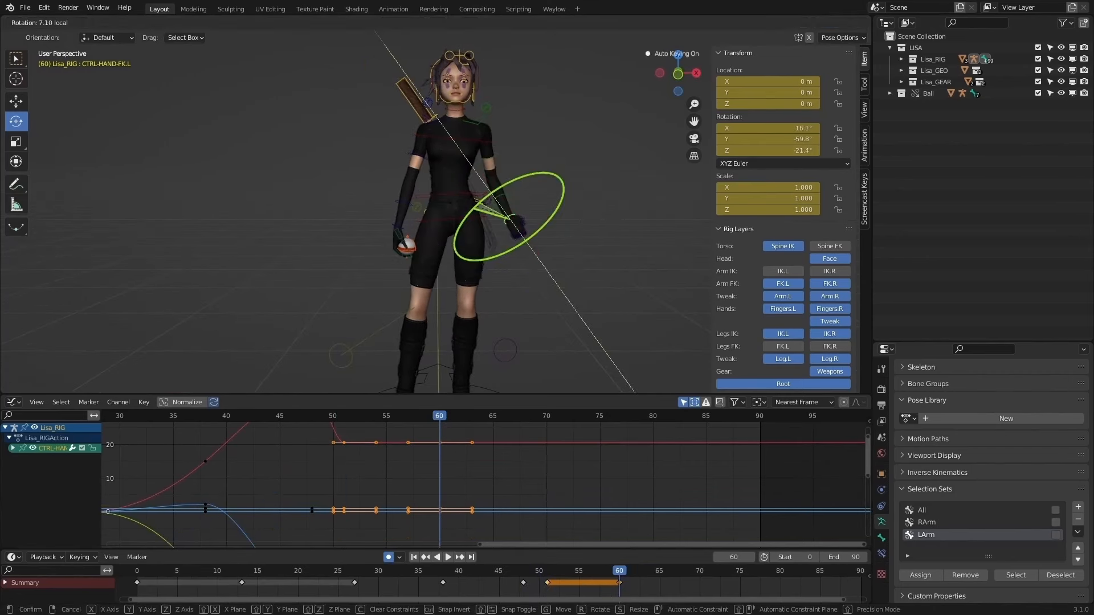
left_click(446, 211)
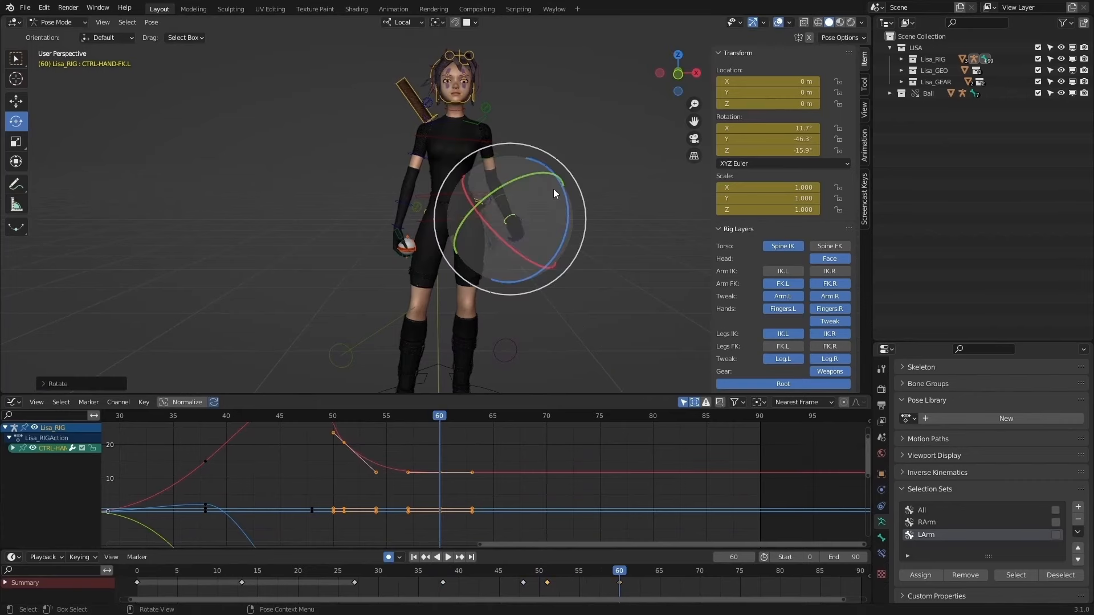
Step: Play back the animation from several angles to review how the left arm settles after the catch
middle_click_drag(552, 189, 572, 337)
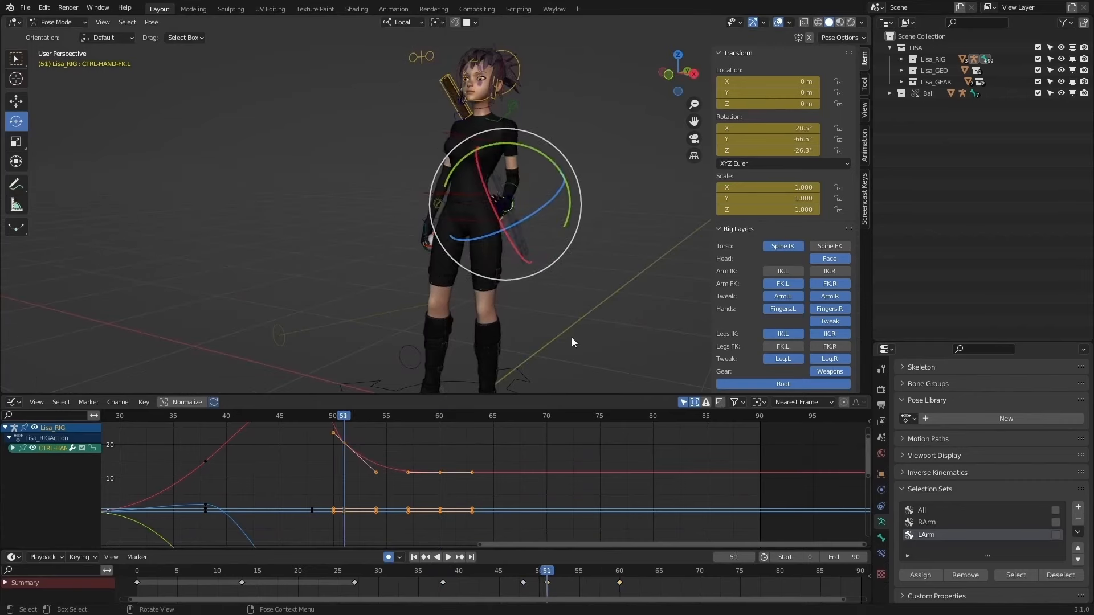
left_click(448, 557)
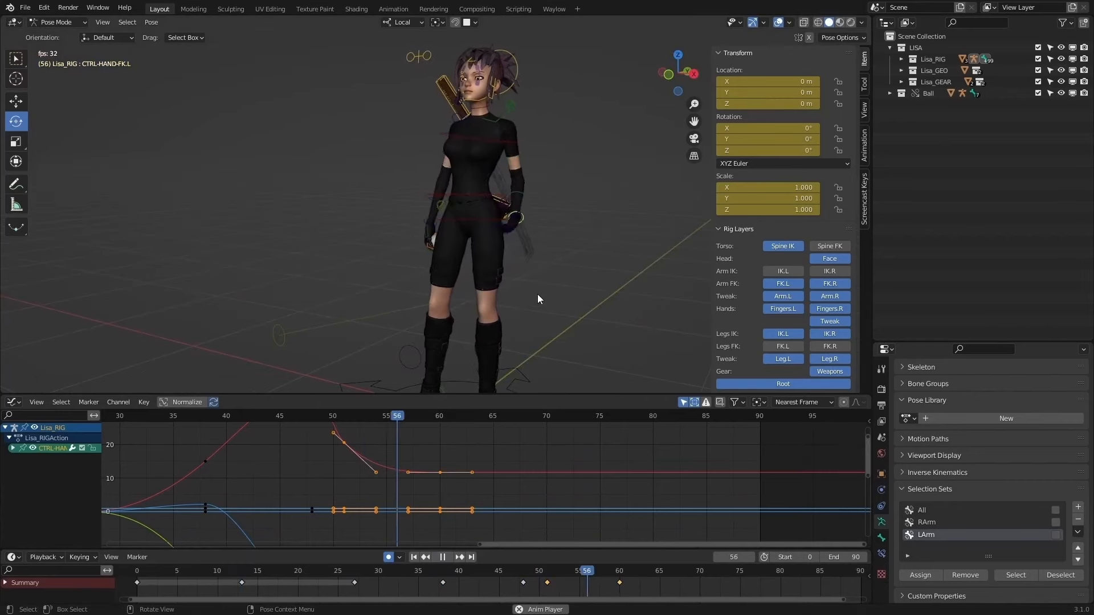
scroll(473, 284, "down", 3)
middle_click_drag(374, 311, 512, 250)
scroll(490, 276, "up", 3)
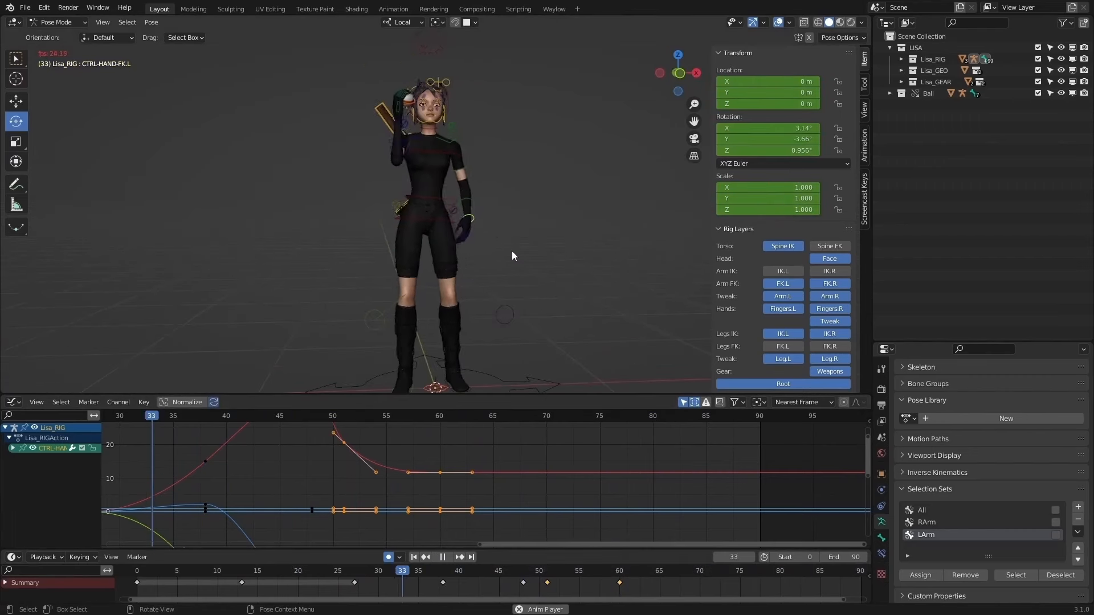
scroll(515, 242, "up", 3)
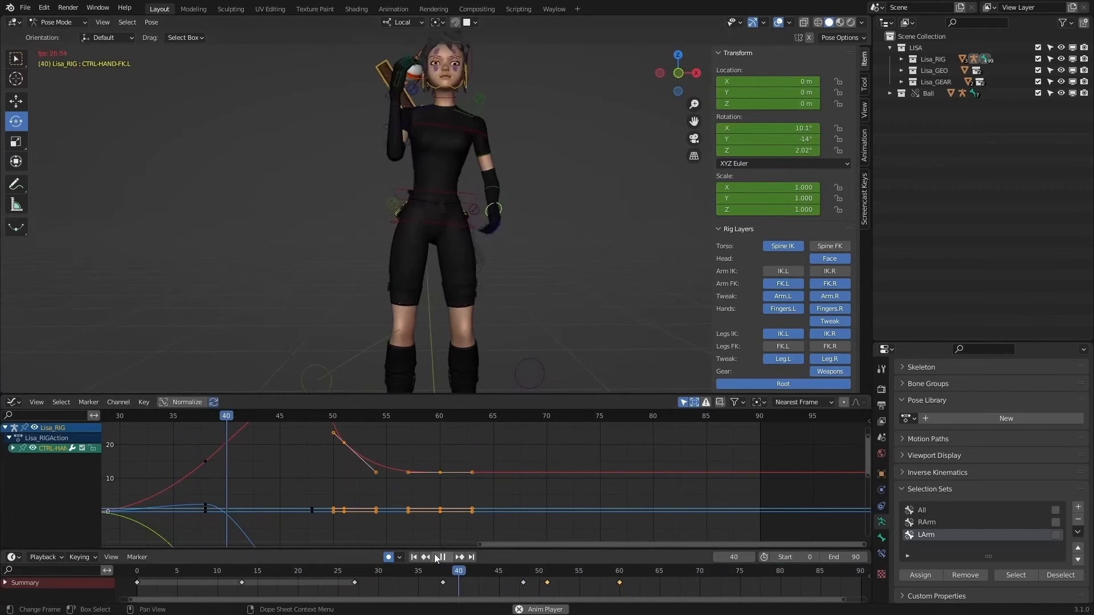
key("space")
left_click(528, 566)
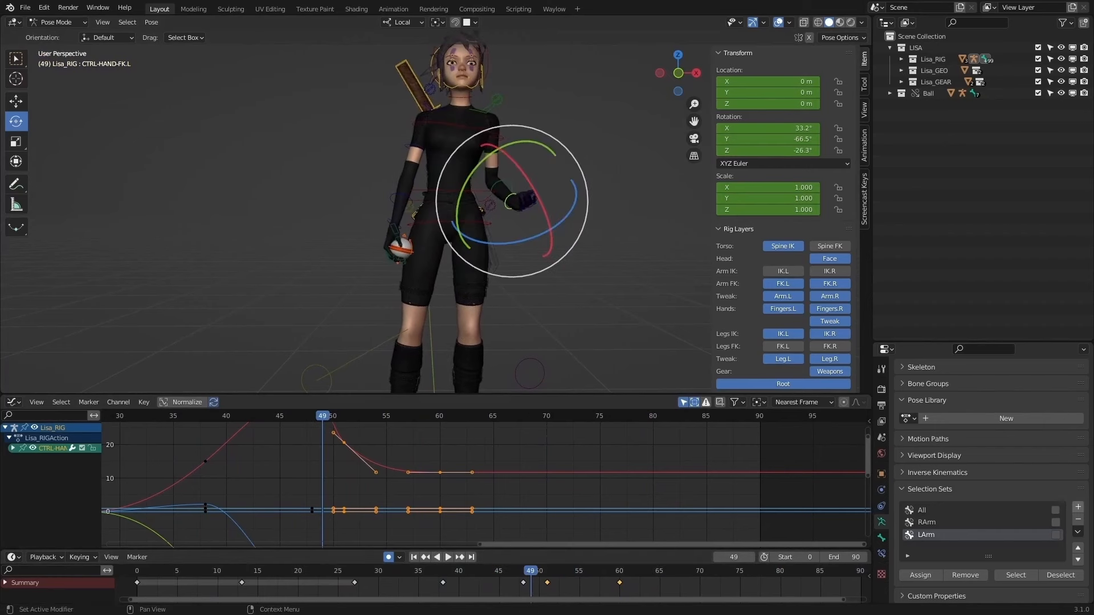
Step: At frame 60, rotate the left forearm FK control about its local Z axis to about -60.6°
left_click_drag(531, 566, 619, 571)
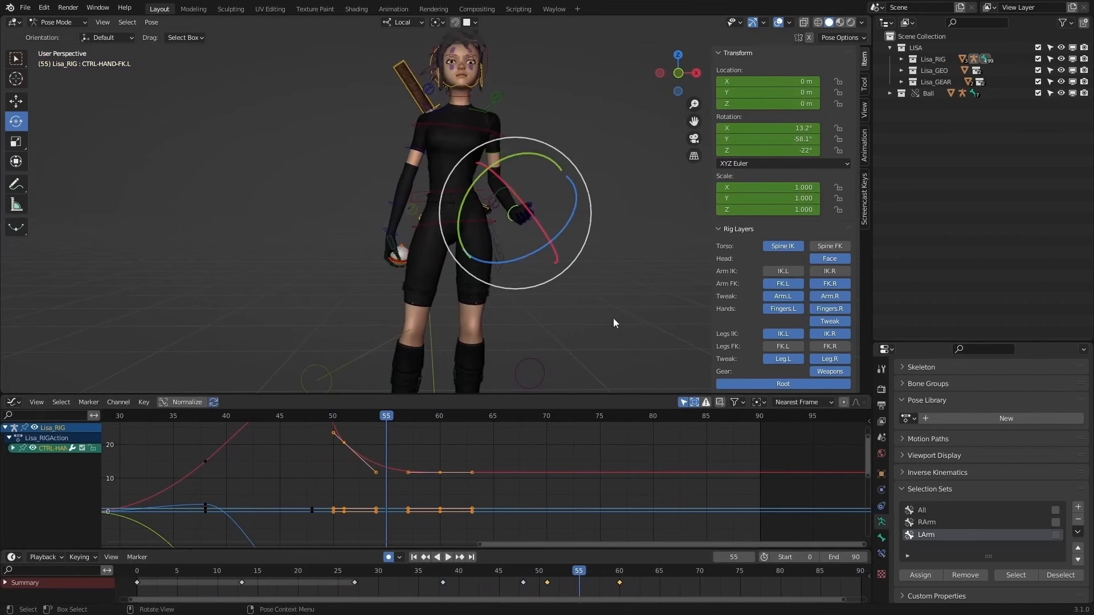
left_click(520, 203)
key("r")
key("z")
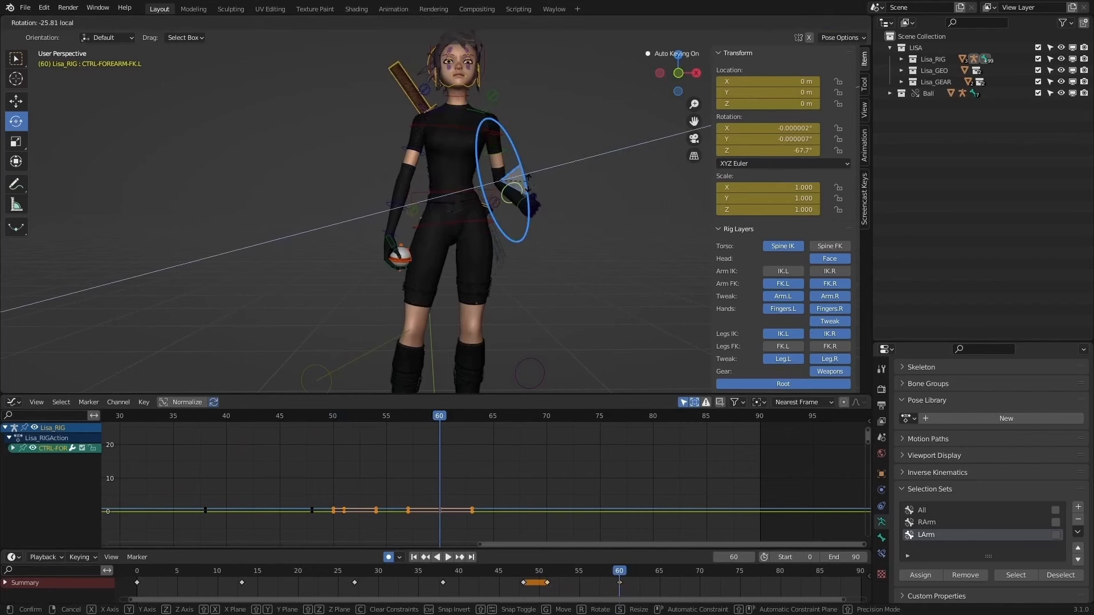
left_click(530, 183)
key("r")
key("z")
left_click(527, 188)
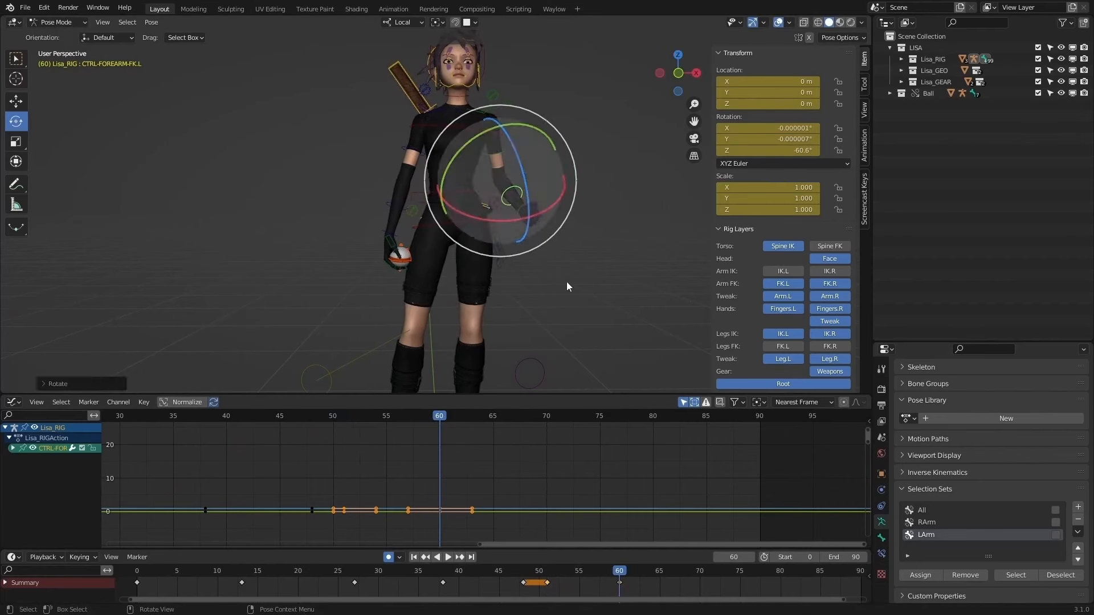
Step: Play back the animation to check the left arm with the adjusted forearm
left_click(443, 572)
left_click(449, 558)
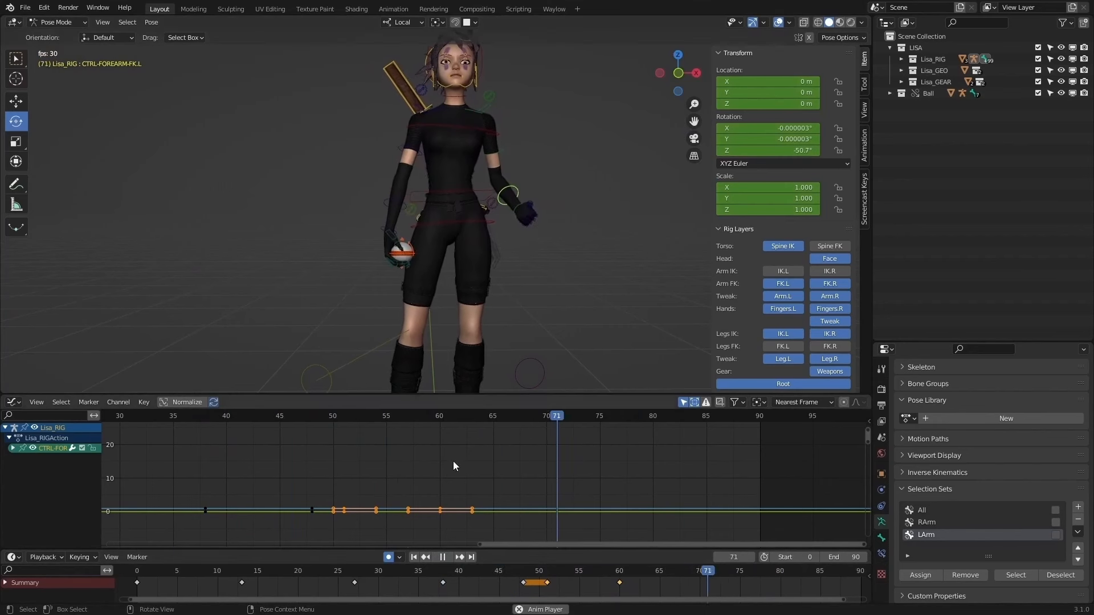
left_click(442, 557)
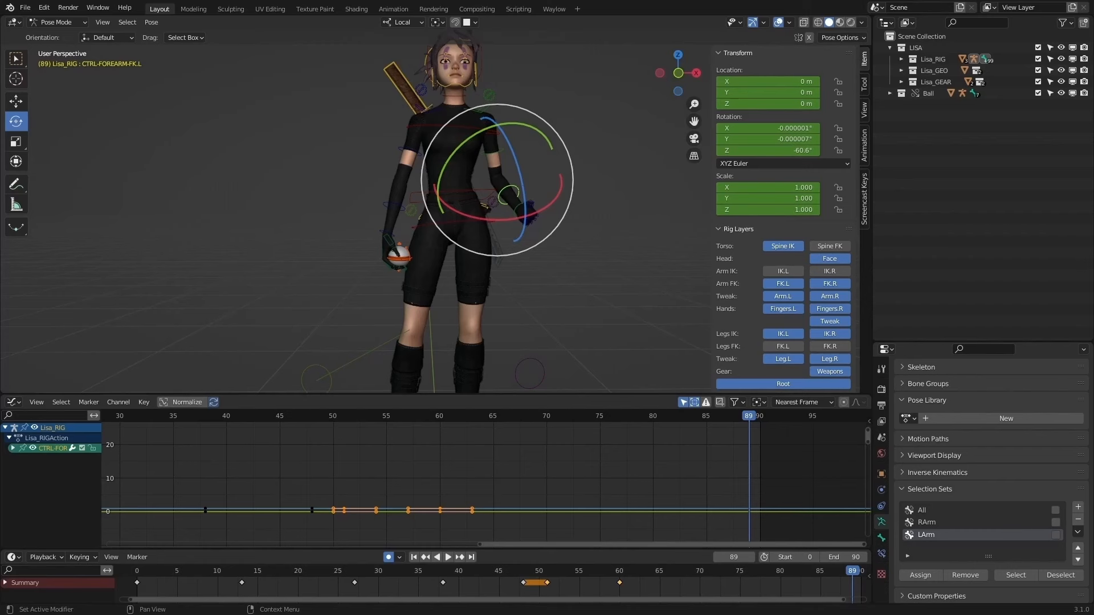
Step: Select the LArm selection set and insert a keyframe for its controls at frame 73
left_click(1026, 577)
left_click_drag(561, 572, 728, 572)
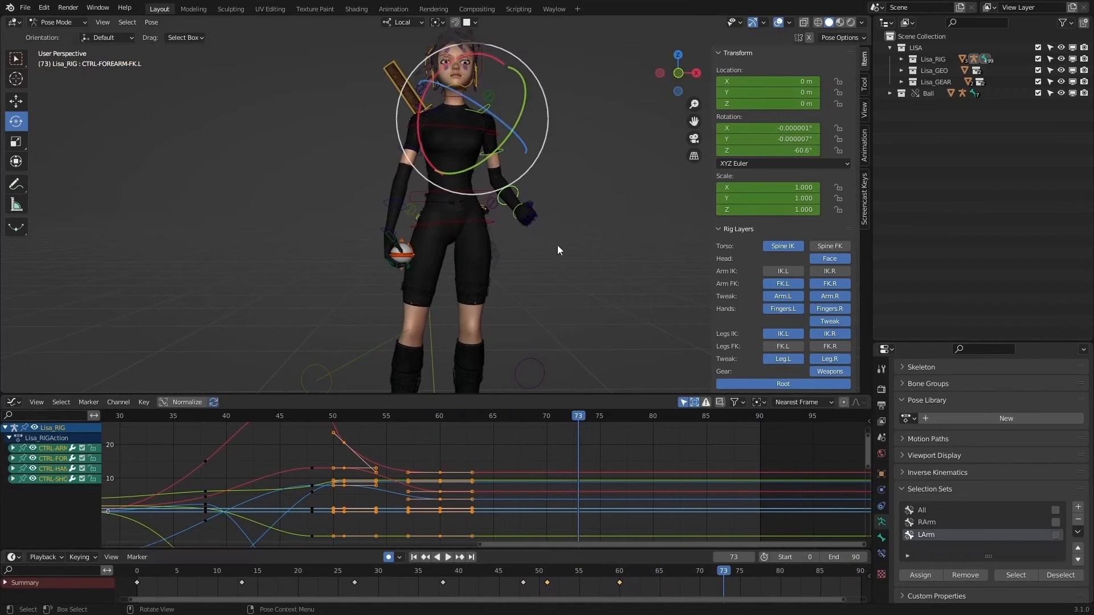
key("i")
Step: At frame 48, rotate the left upper arm FK control to about X -83°, Y -4.03°, Z 4.4° and compare it with frame 51
left_click(497, 152)
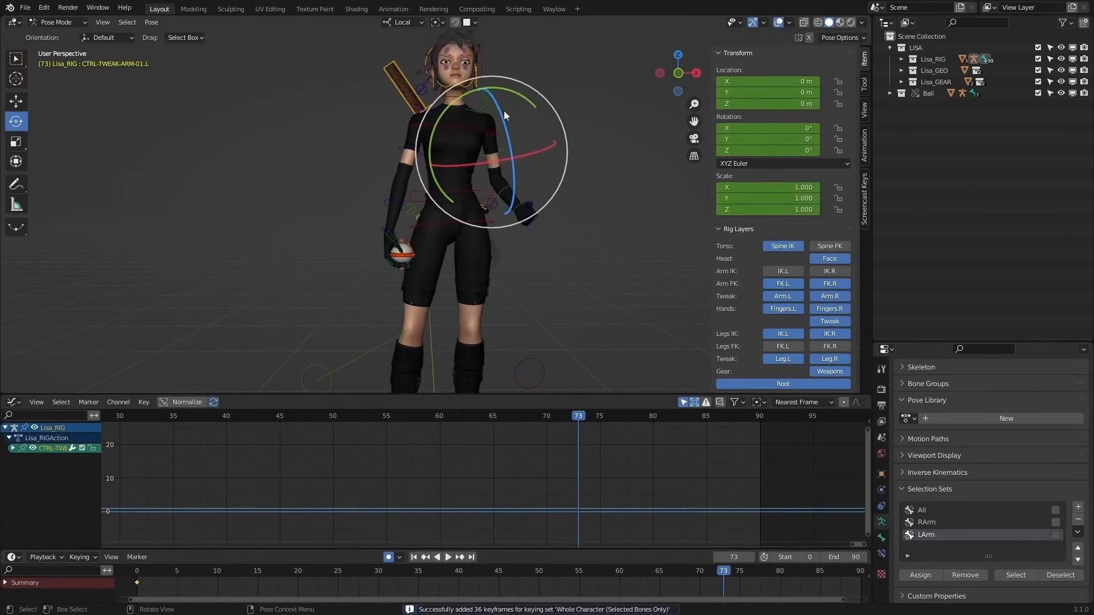
middle_click_drag(503, 111, 399, 117)
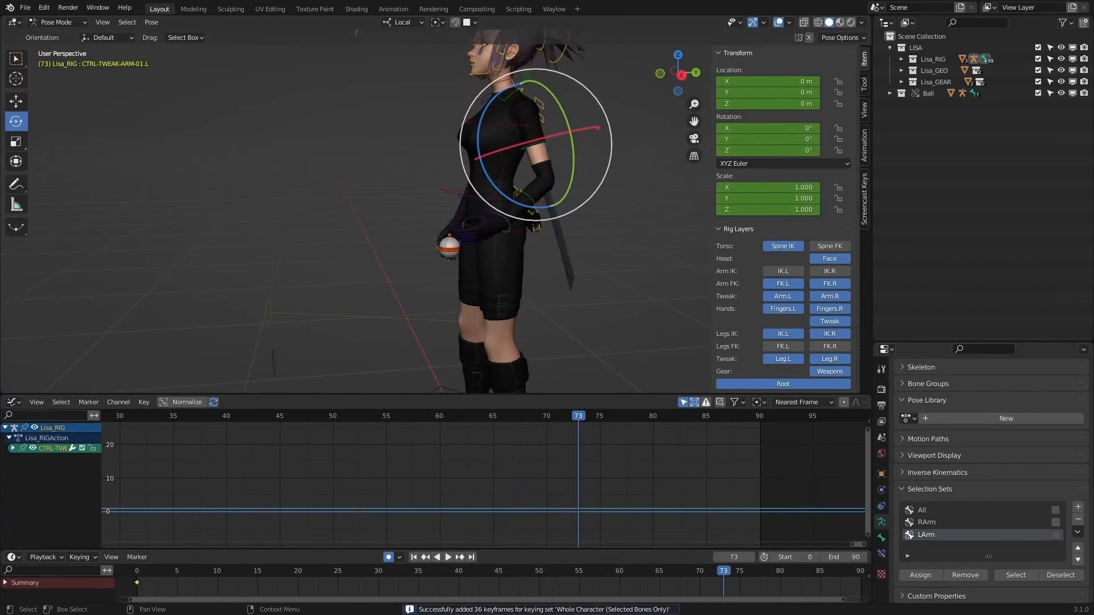
middle_click_drag(511, 147, 495, 149)
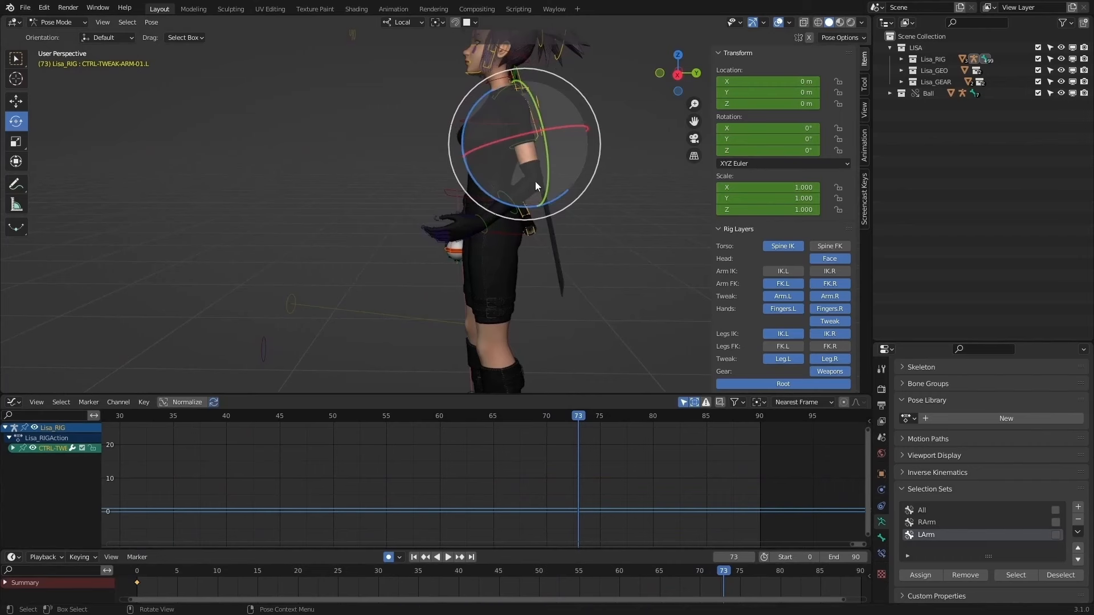
left_click(517, 144)
key("Down")
key("Down")
key("Down")
key("Down")
key("Up")
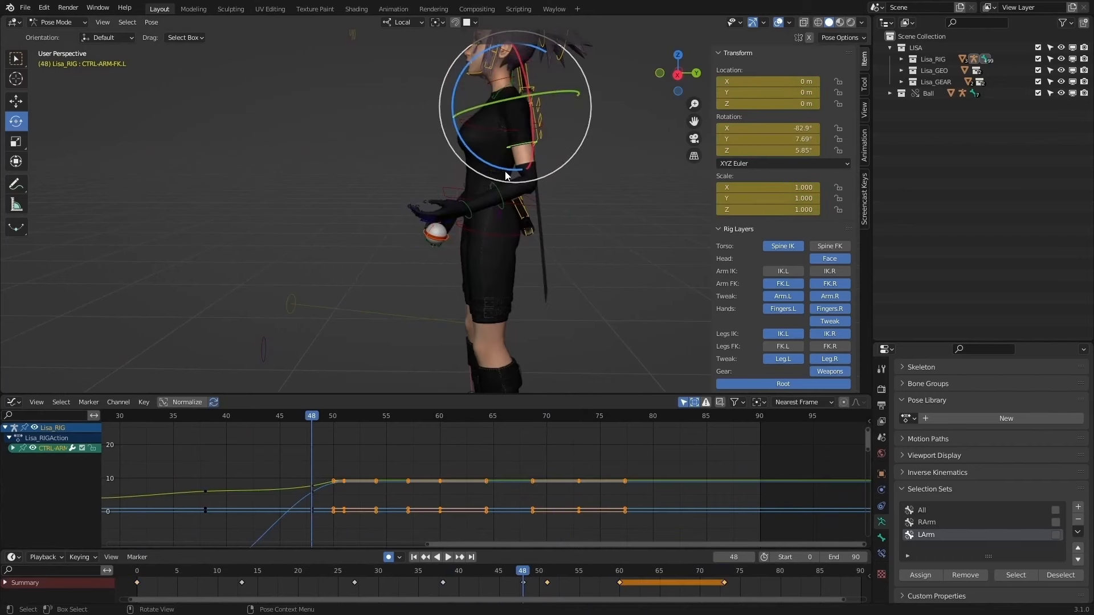
key("r")
left_click(549, 173)
key("Down")
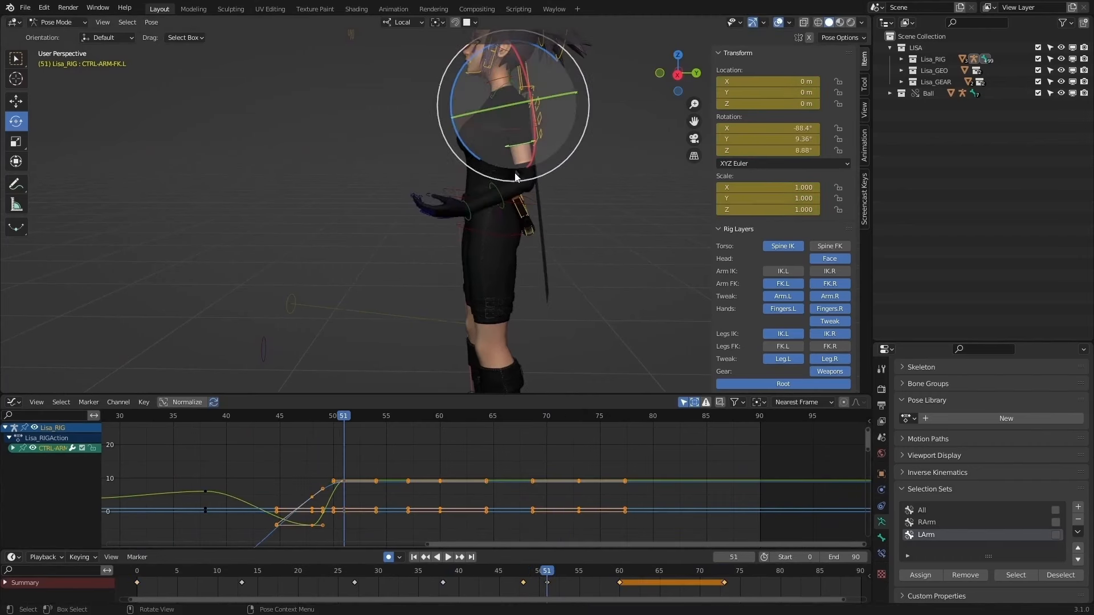
key("Up")
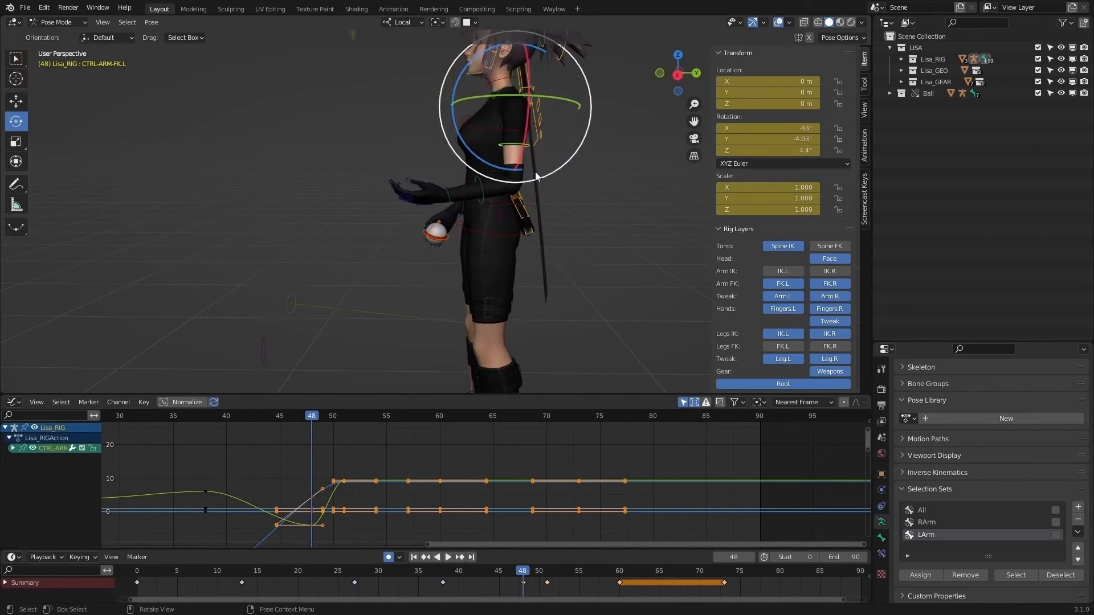
Step: At frame 48, rotate the left upper arm FK control to about X -82.9°, Y -7.33°, Z 3.99°
key("r")
left_click(511, 181)
key("Up")
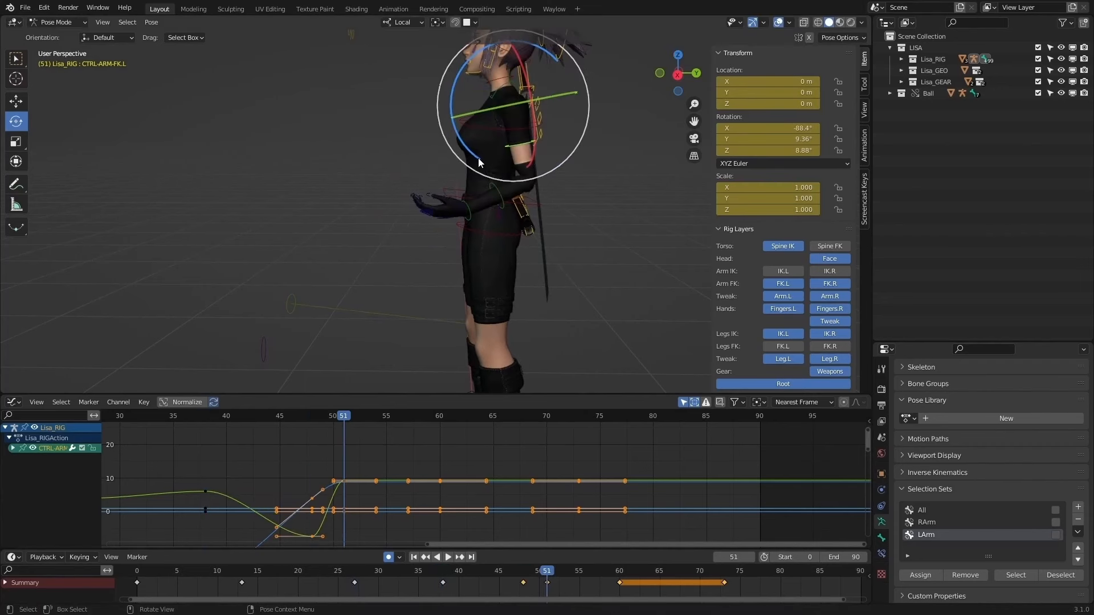
Step: Rotate the left upper arm FK control at frames 51 and 60, reaching about X -75.6°, Y 5.97°, Z 8° at frame 60
left_click_drag(477, 159, 481, 169)
key("Up")
key("Up")
Step: Play back and scrub the animation from the front and three-quarter views to check the left arm's motion between frames 39 and 73
middle_click_drag(484, 197, 592, 221)
key("space")
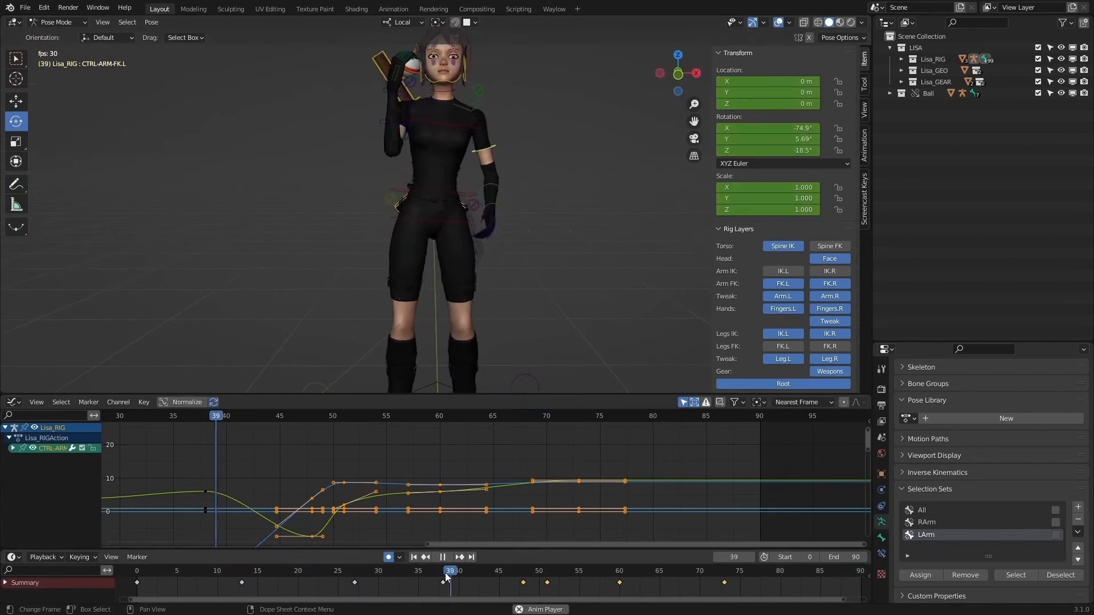
middle_click_drag(255, 361, 440, 251)
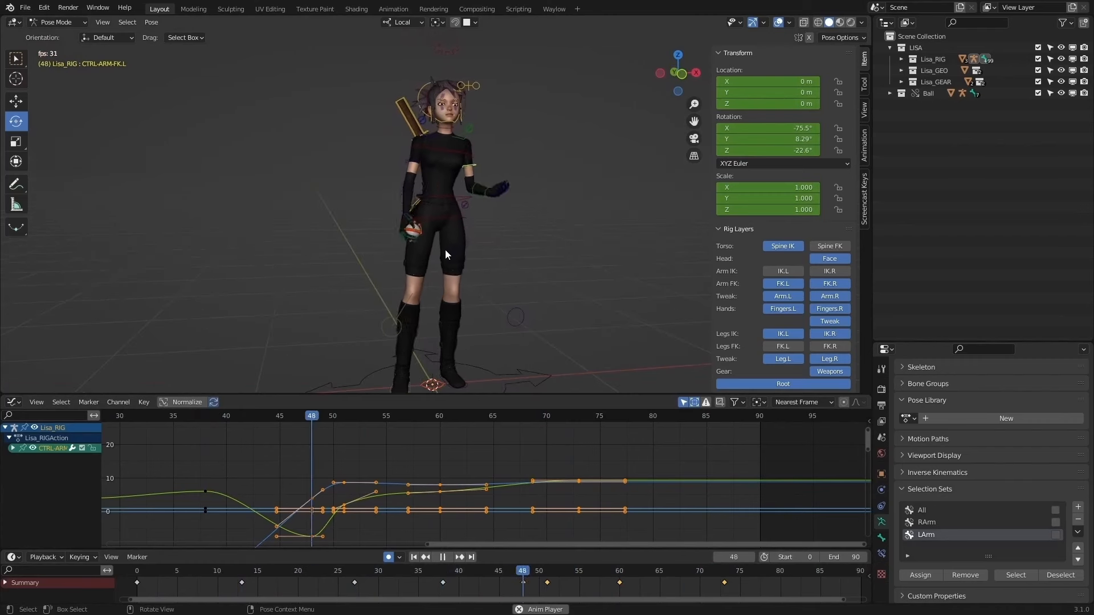
middle_click_drag(570, 249, 477, 262)
key("space")
left_click_drag(539, 581, 628, 573)
scroll(593, 249, "up", 1)
middle_click_drag(594, 250, 636, 244)
left_click(546, 587)
left_click_drag(545, 586, 509, 572)
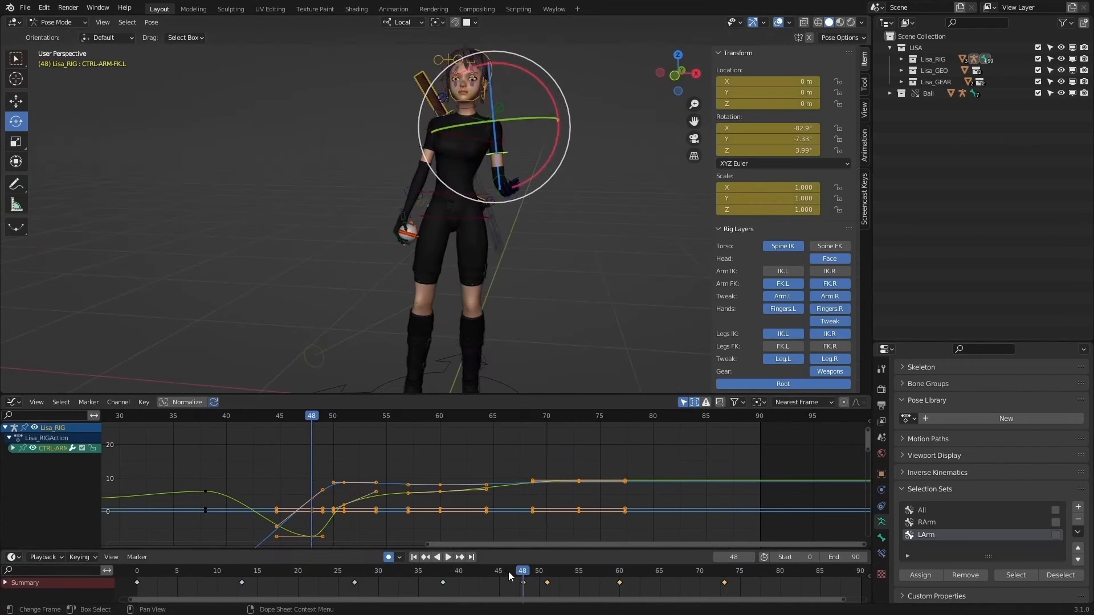
key("space")
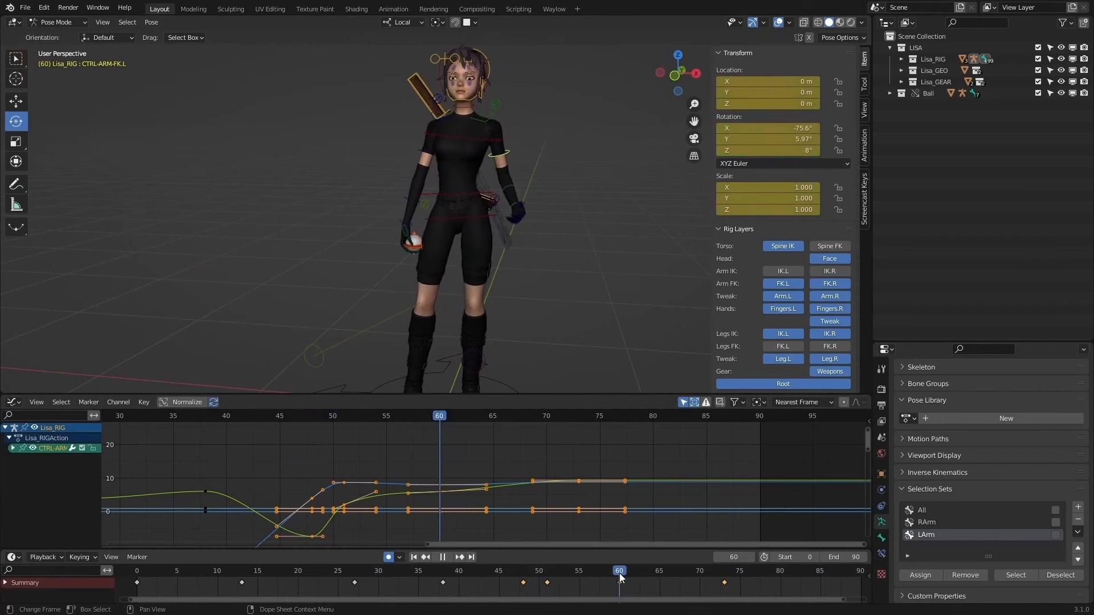
key("space")
Step: At frame 73, rotate the left forearm FK control about its local Z axis to about -11°
left_click(508, 182)
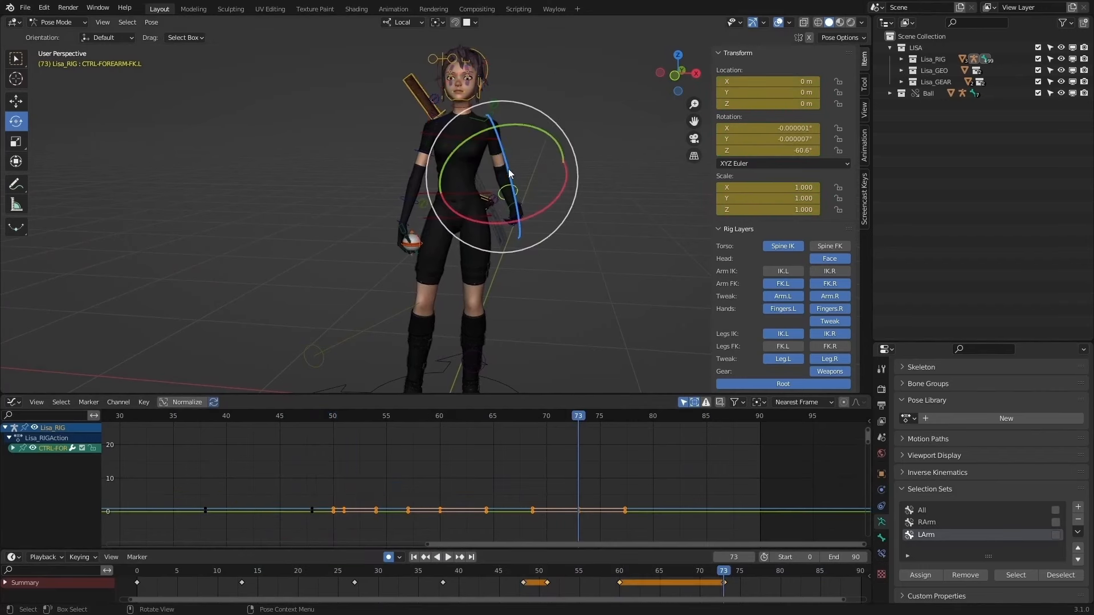
left_click_drag(508, 170, 507, 189)
middle_click_drag(539, 180, 477, 241)
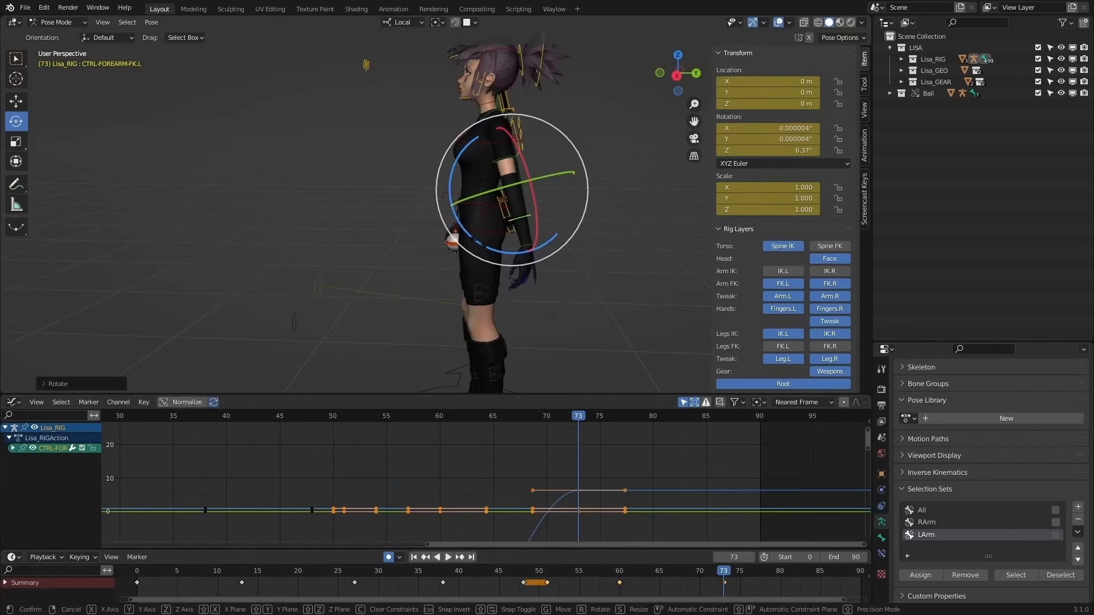
left_click_drag(476, 242, 466, 230)
key("shift")
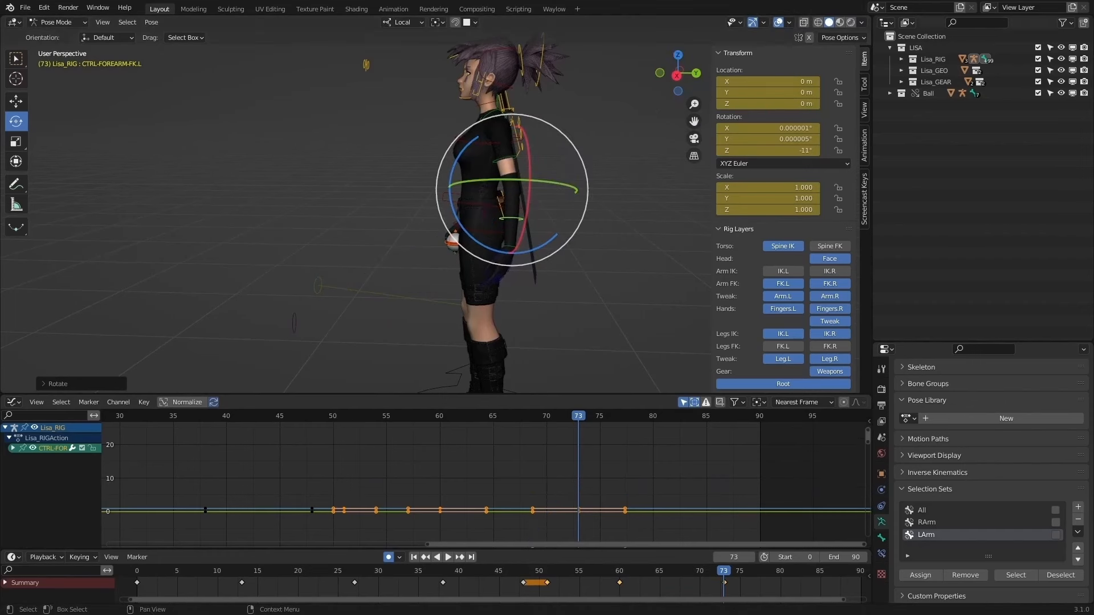
Step: At frame 73, rotate the left hand FK control to about X 7.51°, Y -6.48°, Z 17°
left_click(506, 244)
left_click_drag(522, 214, 474, 288)
middle_click_drag(474, 288, 574, 213)
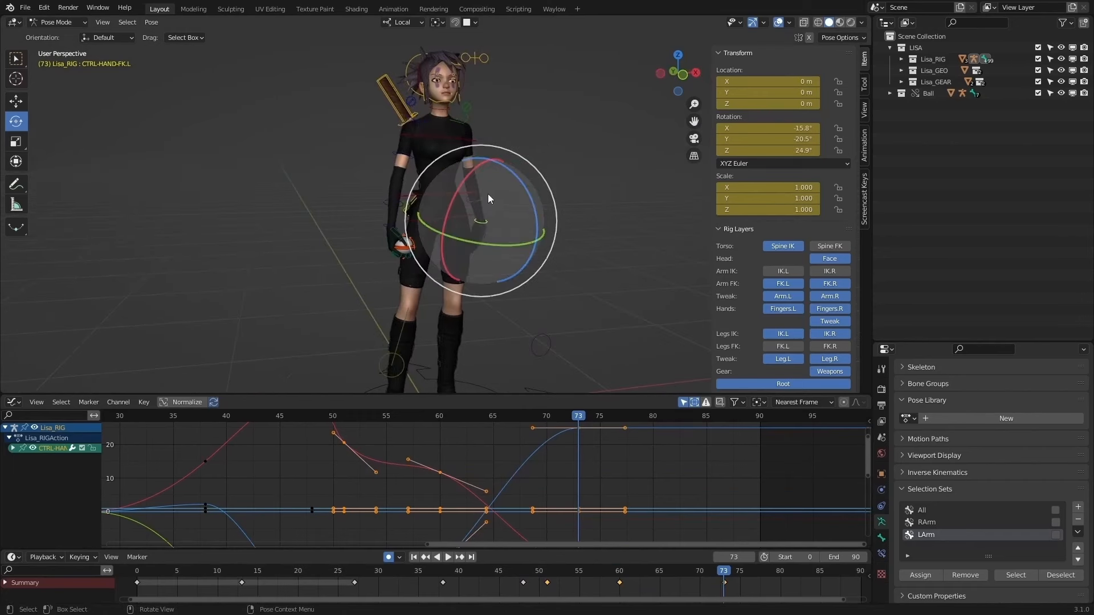
left_click_drag(488, 194, 446, 184)
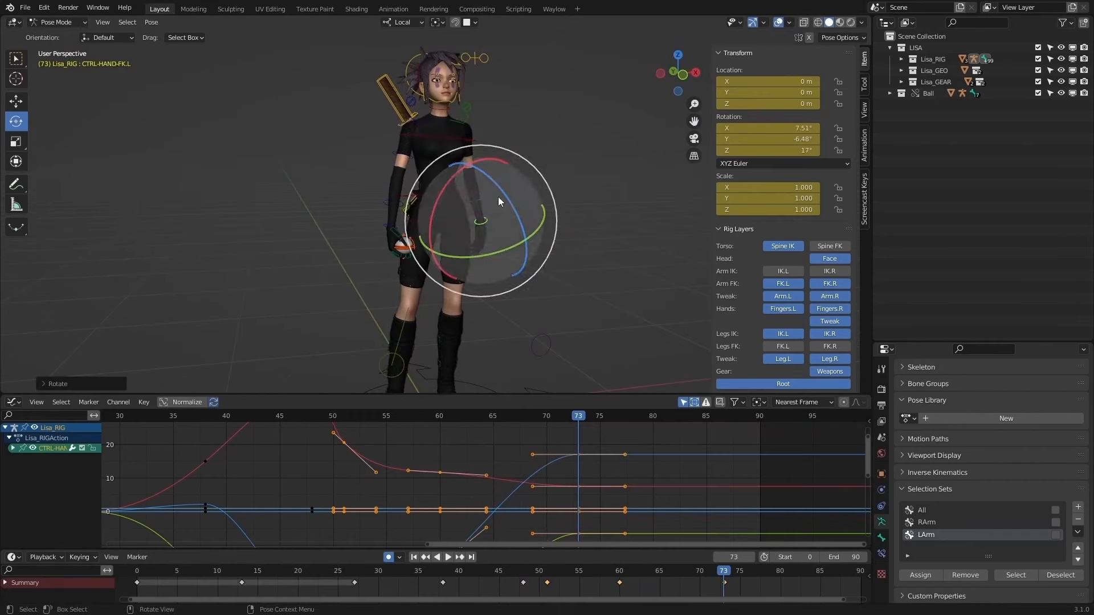
mouse_move(554, 199)
middle_mouse_down()
mouse_move(481, 197)
mouse_move(569, 194)
mouse_move(570, 185)
middle_mouse_up()
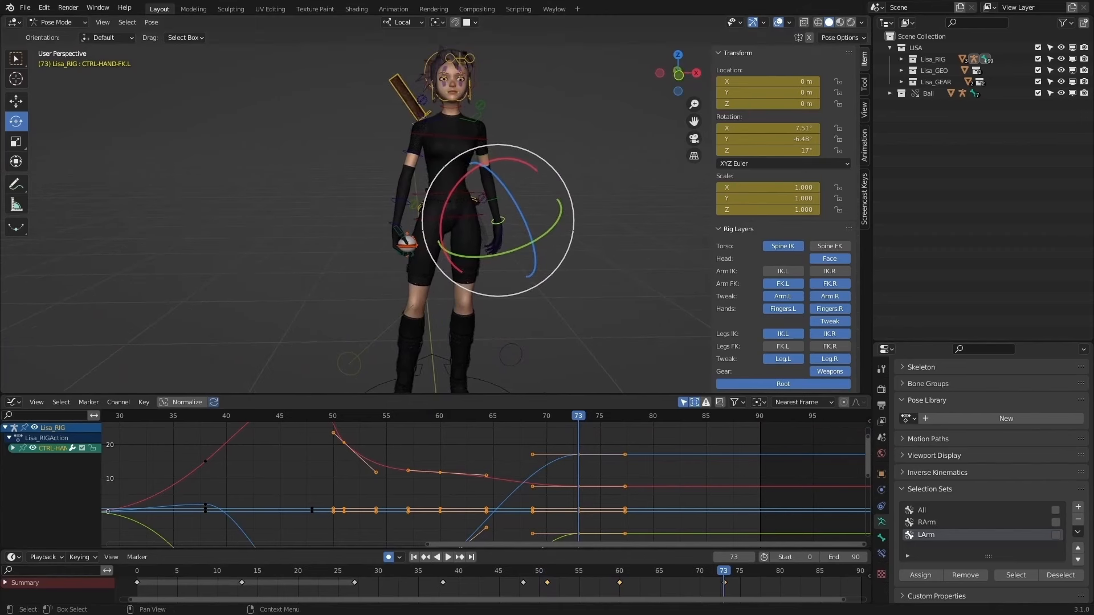
Step: At frame 73, rotate the left upper arm FK control to about X -78.3°, Y 12.7°, Z -5.66° and compare it with frame 60
left_click(495, 164)
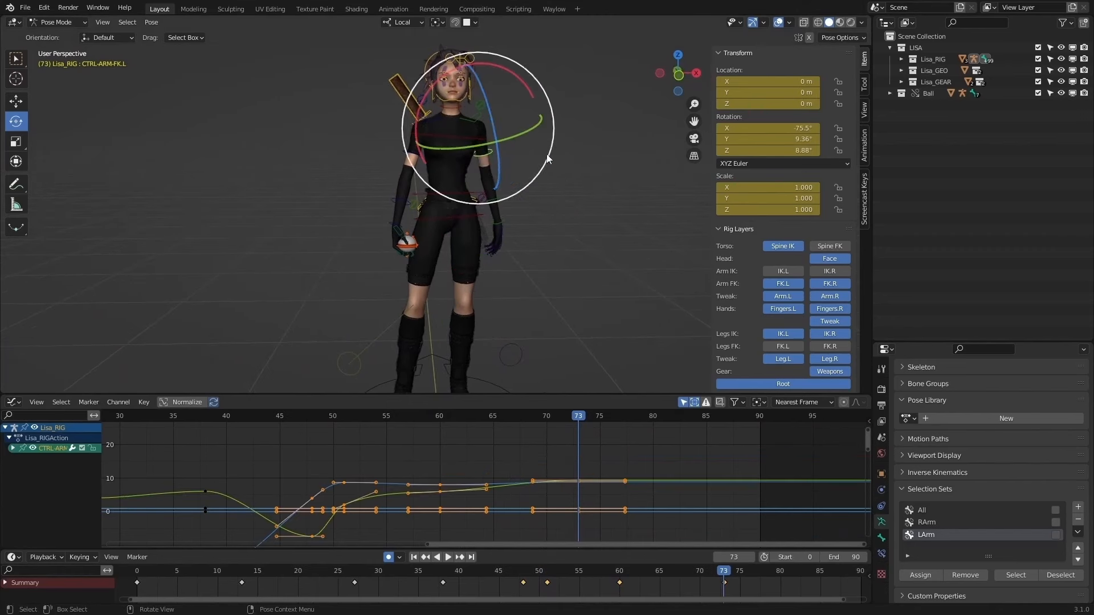
left_click_drag(514, 138, 500, 137)
left_click_drag(609, 572, 721, 572)
key("Down")
key("Down")
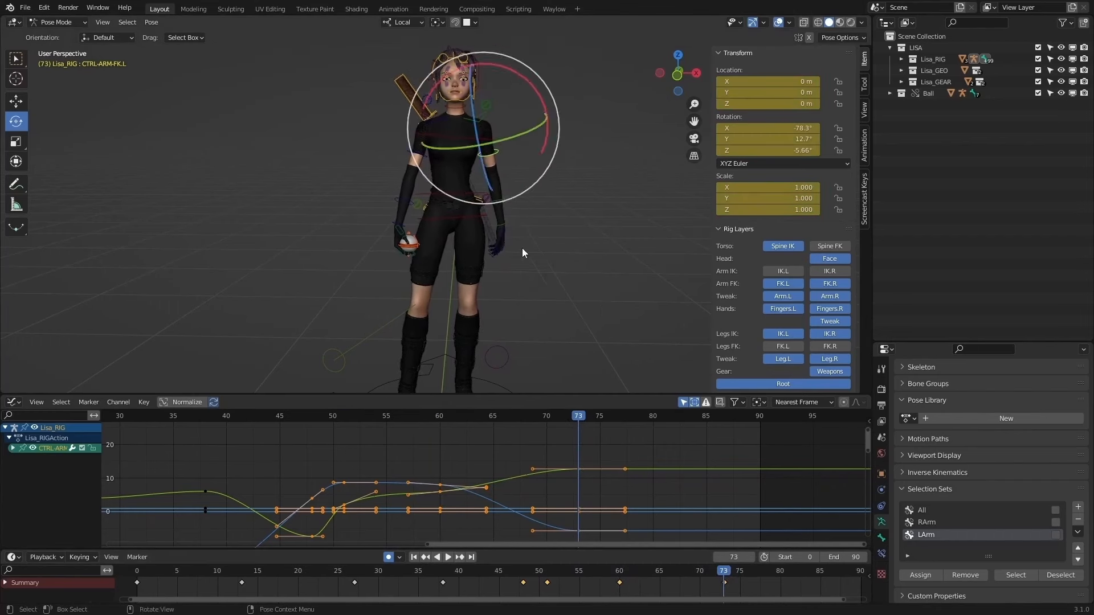
middle_click_drag(522, 248, 500, 251)
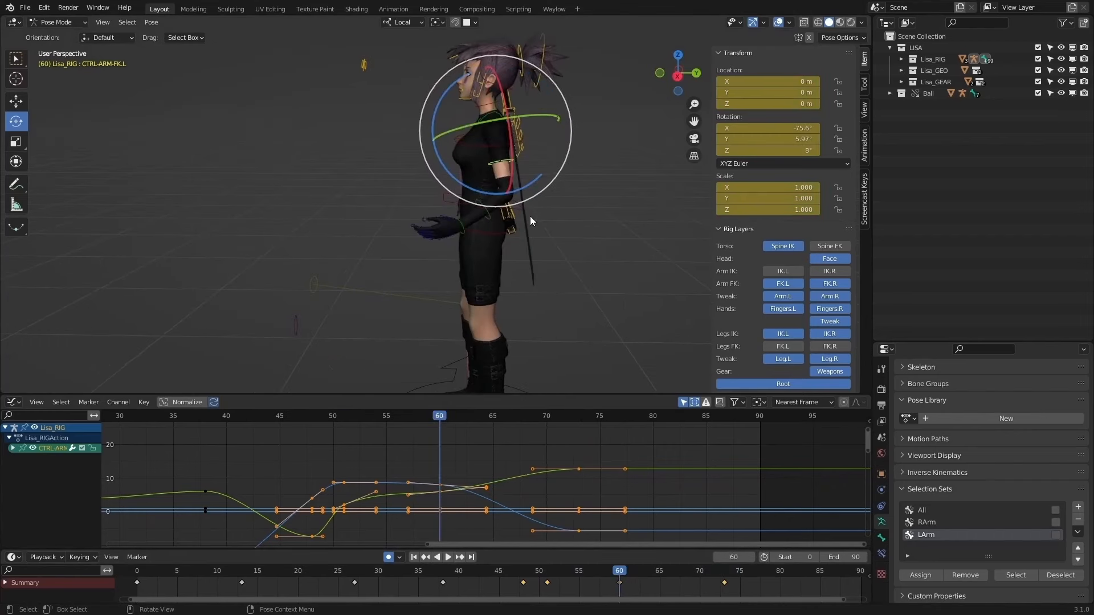
key("Up")
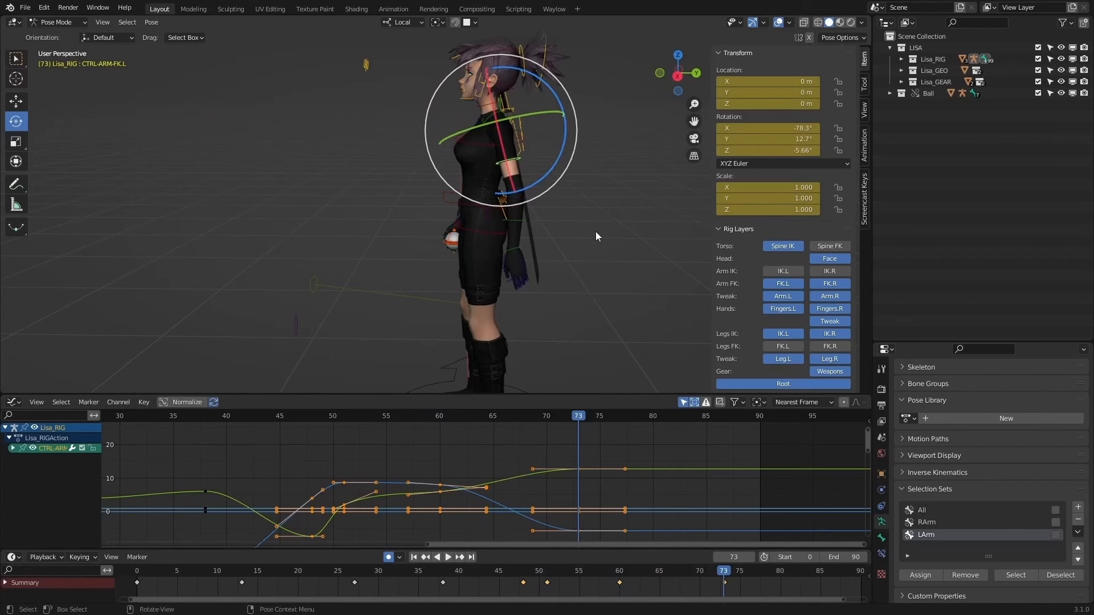
Step: Refine the left upper arm FK rotation at frame 73 to about X -79°, Y 4.23°, Z -15.9° in side view
left_click_drag(538, 195, 518, 185)
left_click_drag(477, 129, 450, 119)
left_click_drag(531, 123, 522, 121)
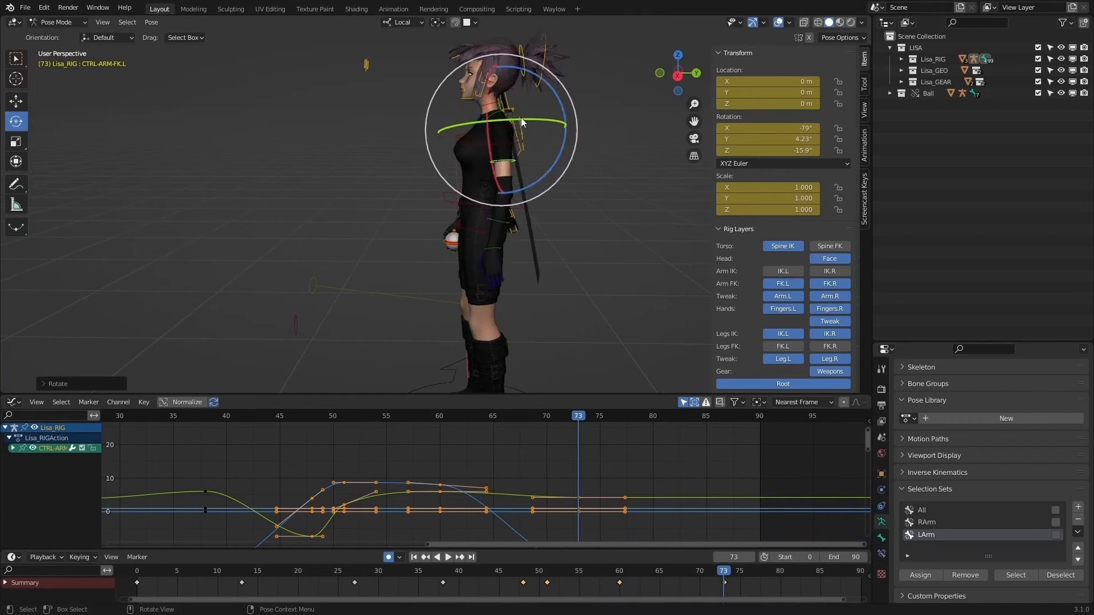
Step: Try adjusting the left upper arm FK rotation around frame 60 and compare it with the neighbouring keyframes
key("Down")
key("Down")
key("Up")
mouse_move(521, 202)
left_mouse_down()
mouse_move(480, 206)
mouse_move(523, 203)
left_mouse_up()
key("Down")
key("Down")
key("Down")
key("Up")
key("Up")
key("Up")
key("Up")
Step: Play back the animation from the side and front to check how the left upper arm swings and settles
key("space")
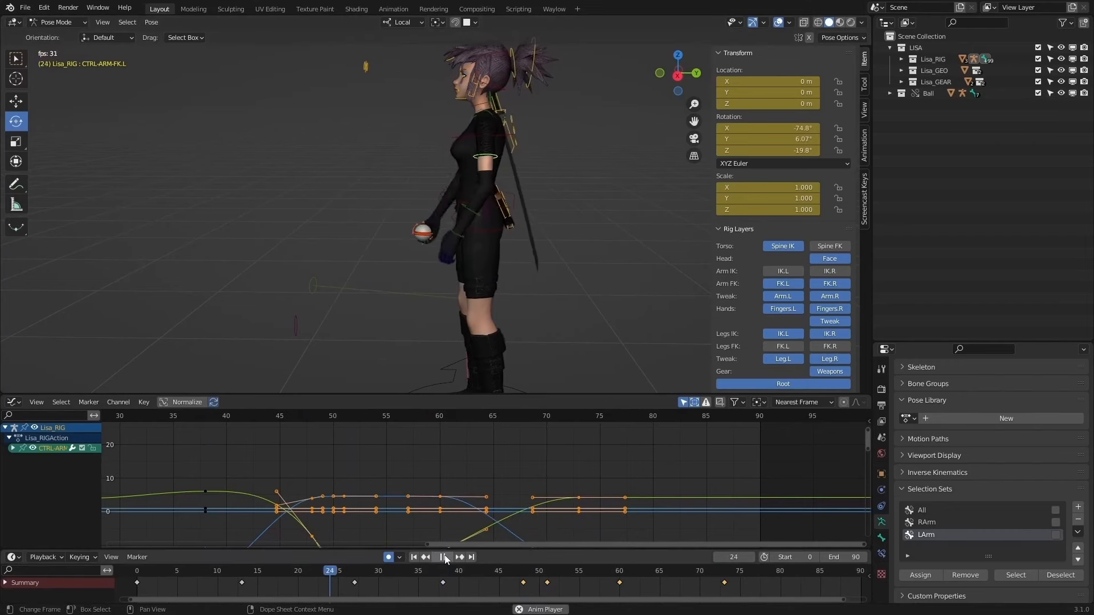
left_click(451, 557)
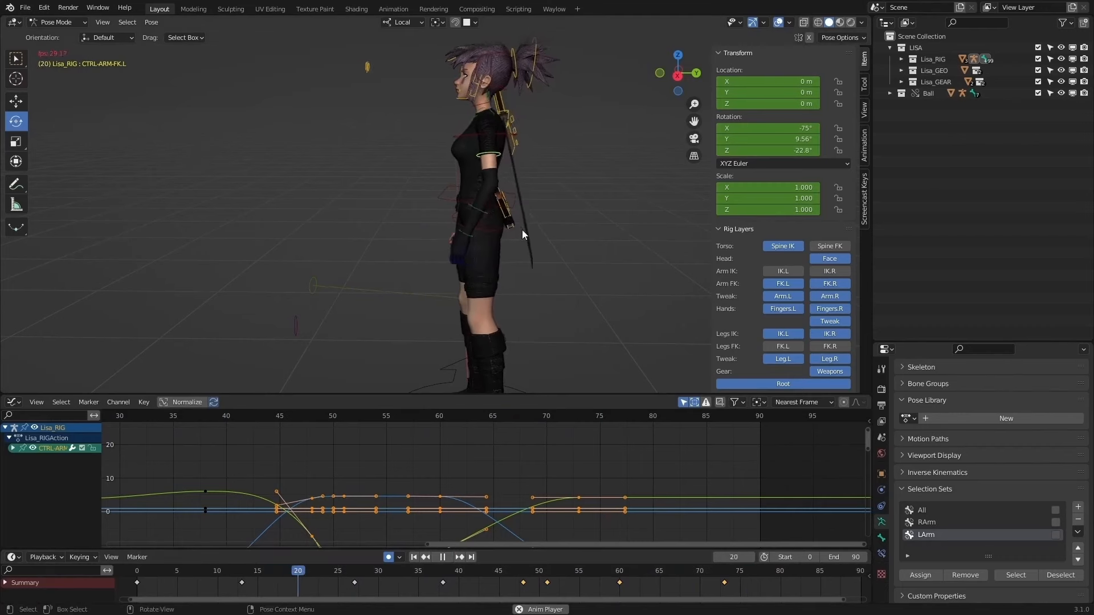
middle_click_drag(522, 230, 690, 227)
middle_click_drag(618, 213, 559, 215)
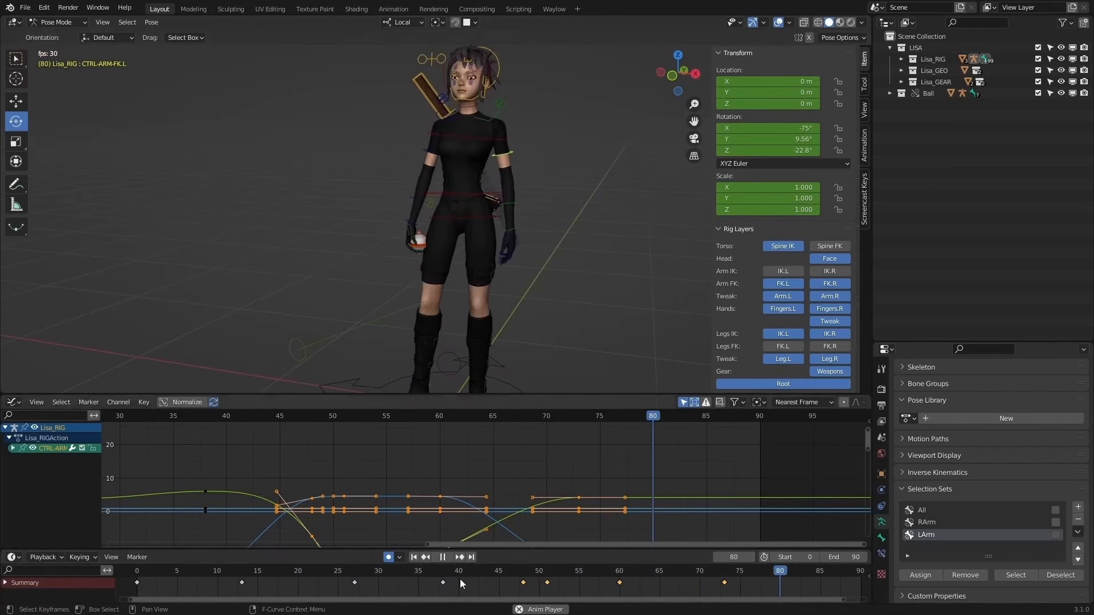
left_click(419, 573)
middle_click_drag(444, 340, 481, 286)
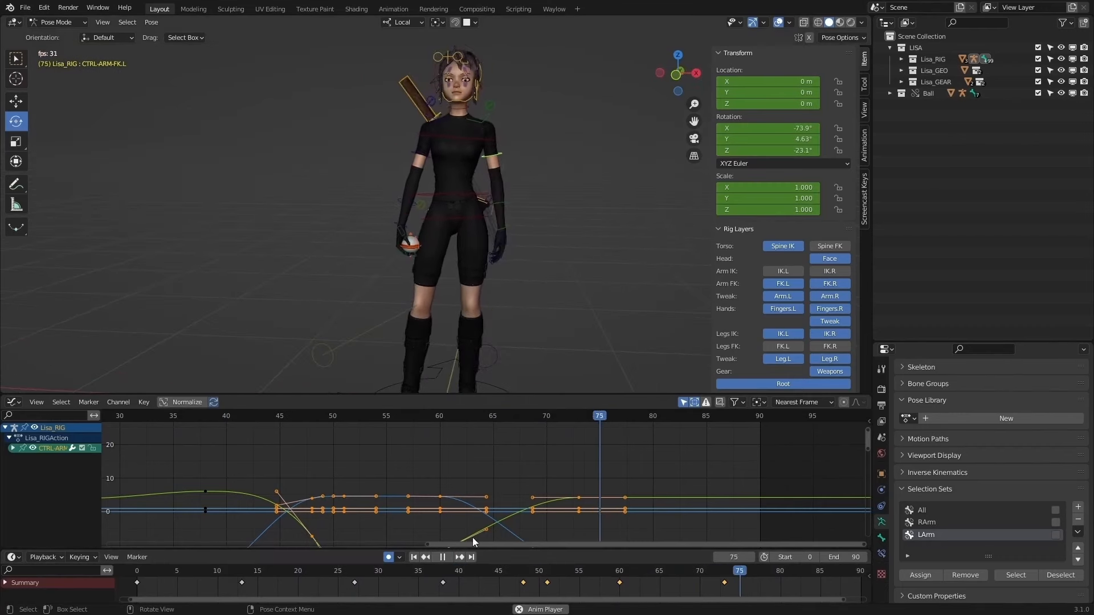
left_click(457, 566)
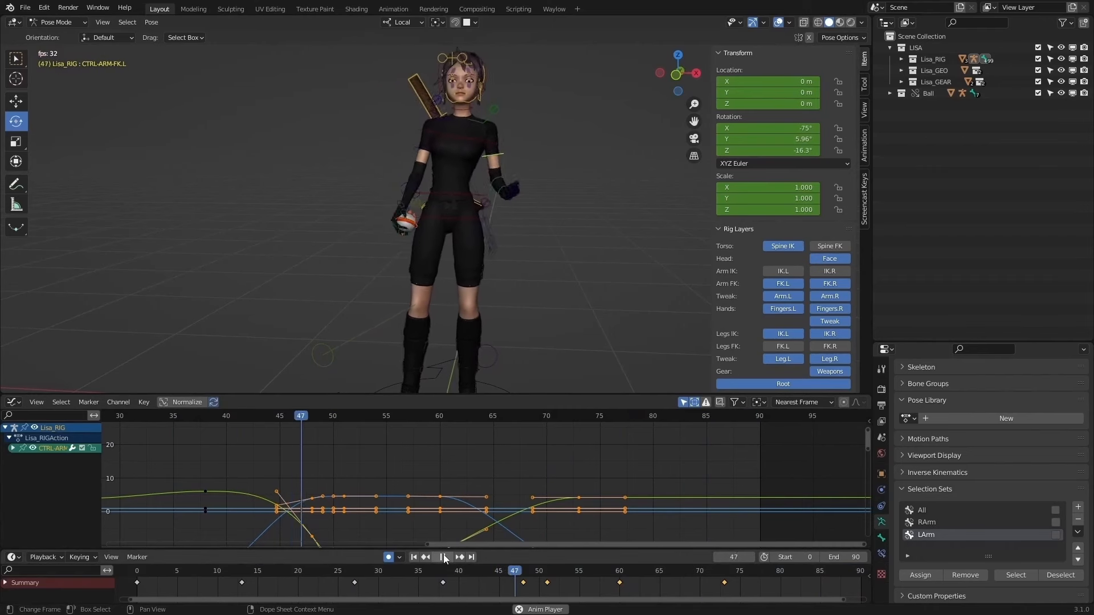
left_click(443, 557)
Step: At frame 73, rotate the left upper arm FK control to about X -80.5°, Y 8.76°, Z -15.5°
key("Up")
middle_click_drag(535, 322, 525, 293)
key("space")
left_click(462, 569)
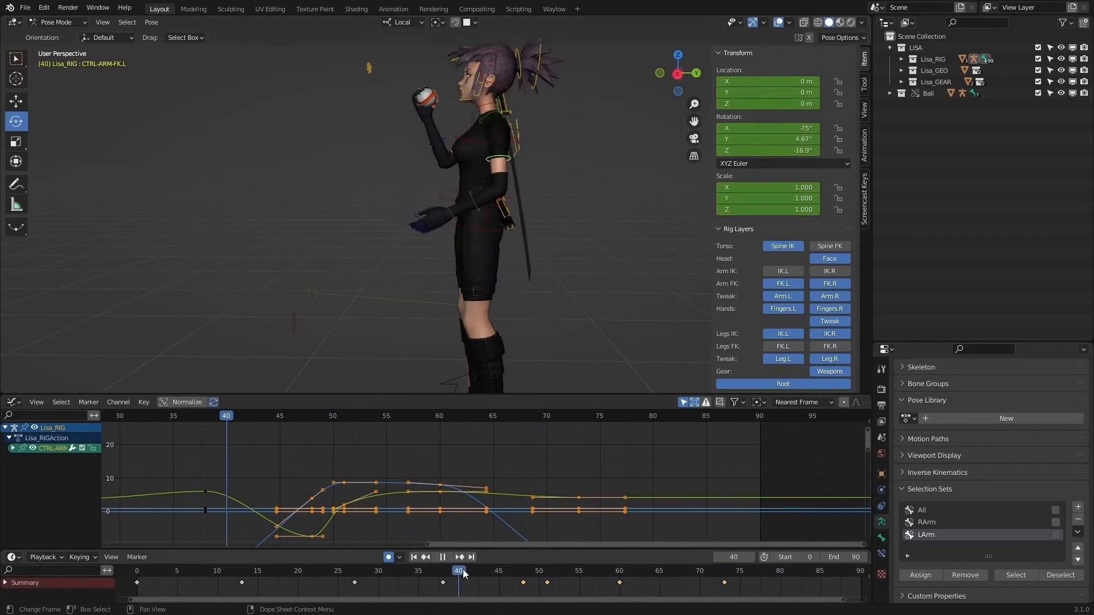
left_click_drag(511, 574, 634, 576)
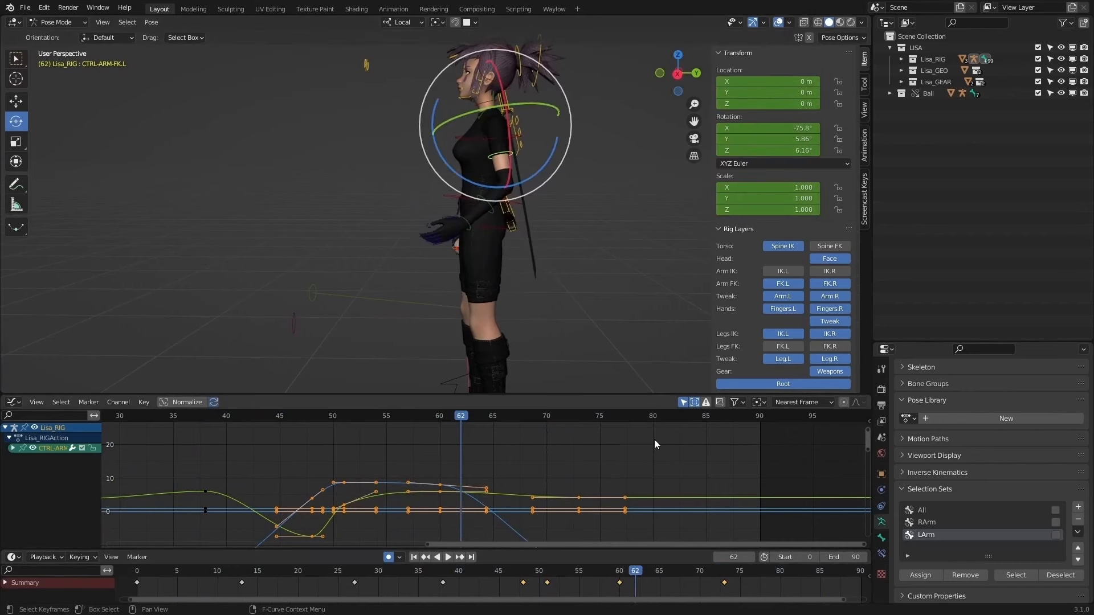
key("Up")
left_click_drag(532, 197, 537, 193)
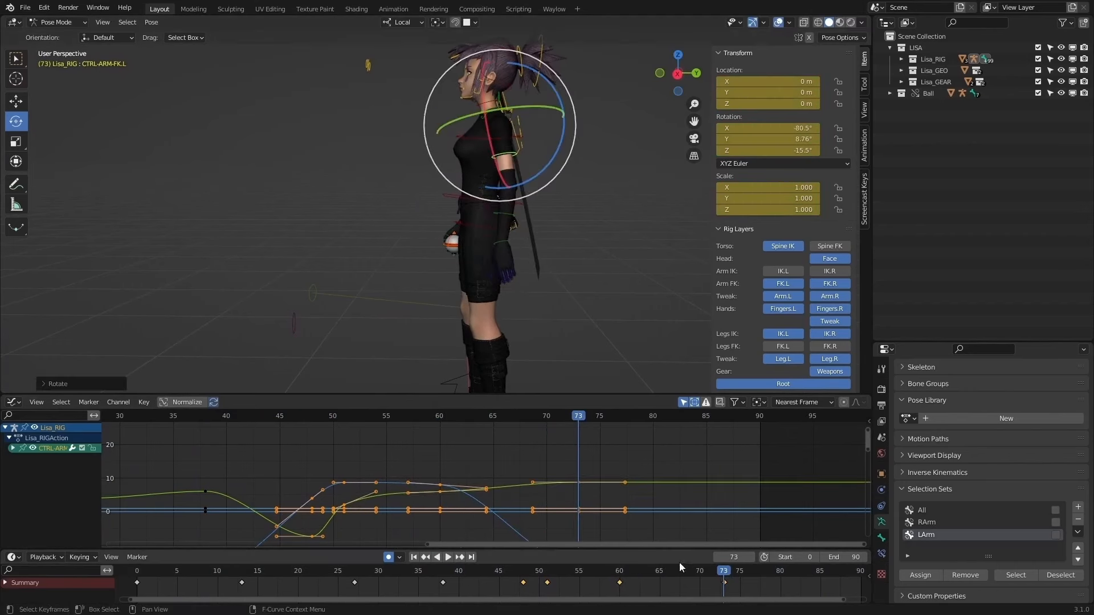
Step: Select the LArm selection set and insert a keyframe for its controls at frame 90
left_click(1016, 575)
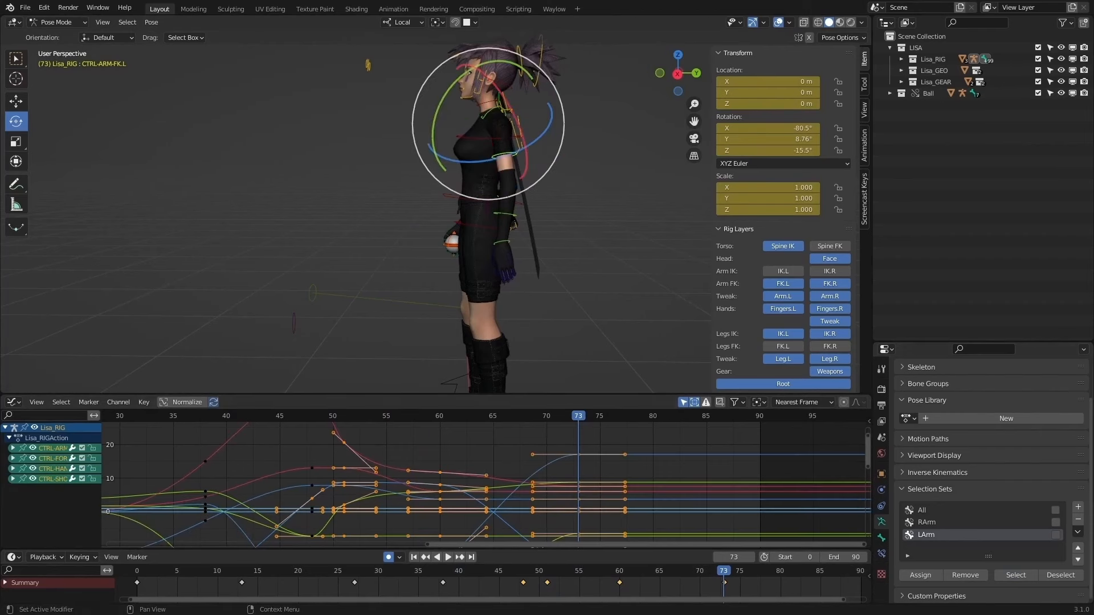
left_click_drag(669, 573, 862, 570)
key("i")
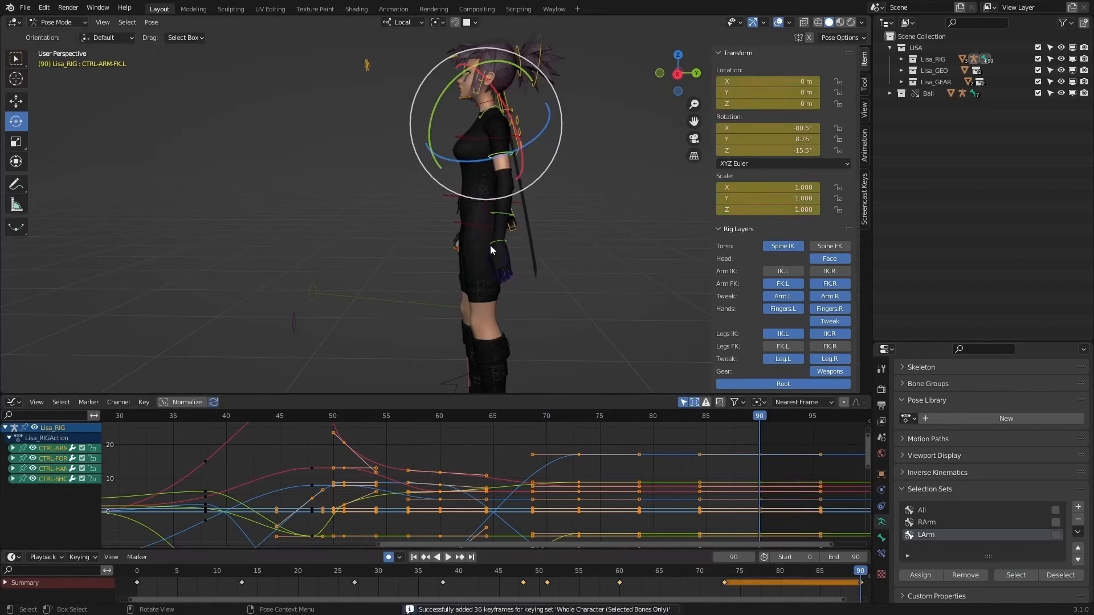
left_click(535, 167)
left_click_drag(544, 185, 519, 173)
key("ctrl+z")
key("ctrl+z")
Step: At frame 90, rotate the left upper arm FK control to about X -79°, Y 4.16°, Z -13.9°
left_click(504, 152)
left_click(504, 152)
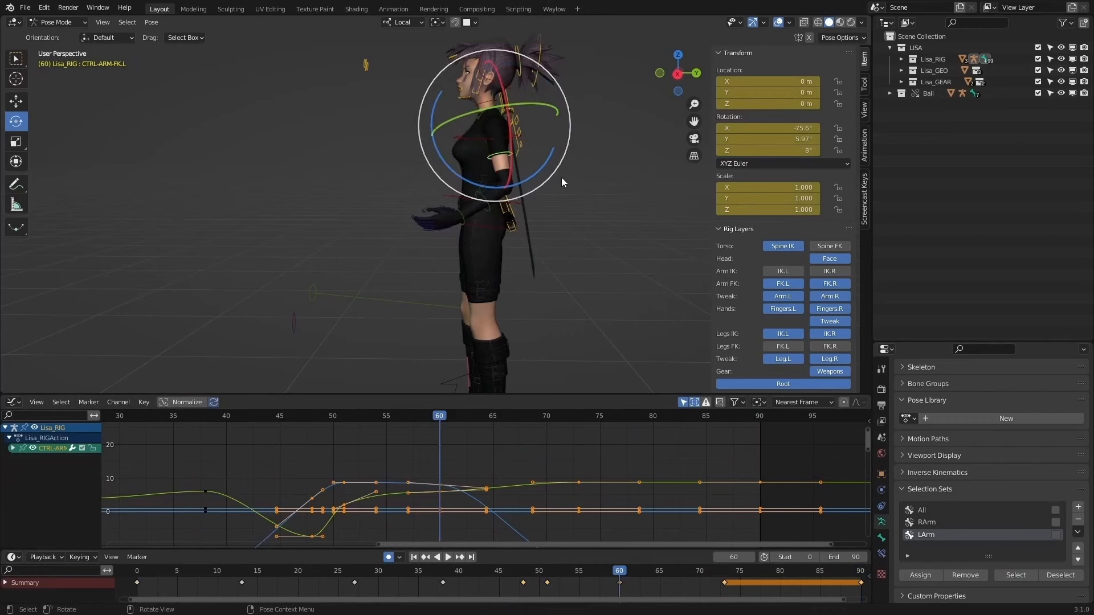
left_click_drag(556, 177, 536, 190)
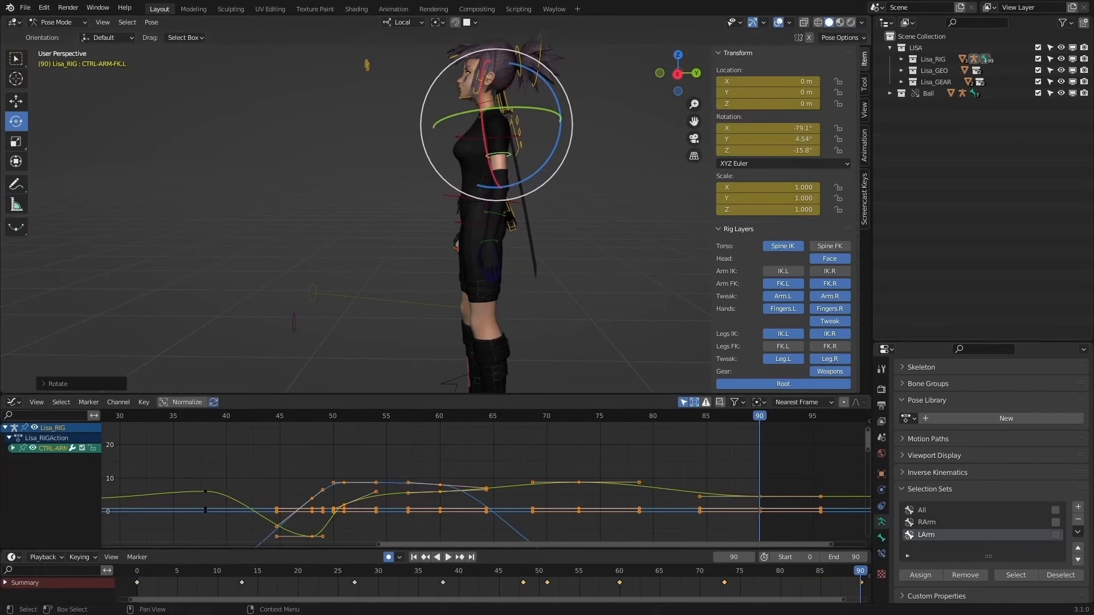
middle_click_drag(640, 183, 539, 159)
key("Down")
key("Up")
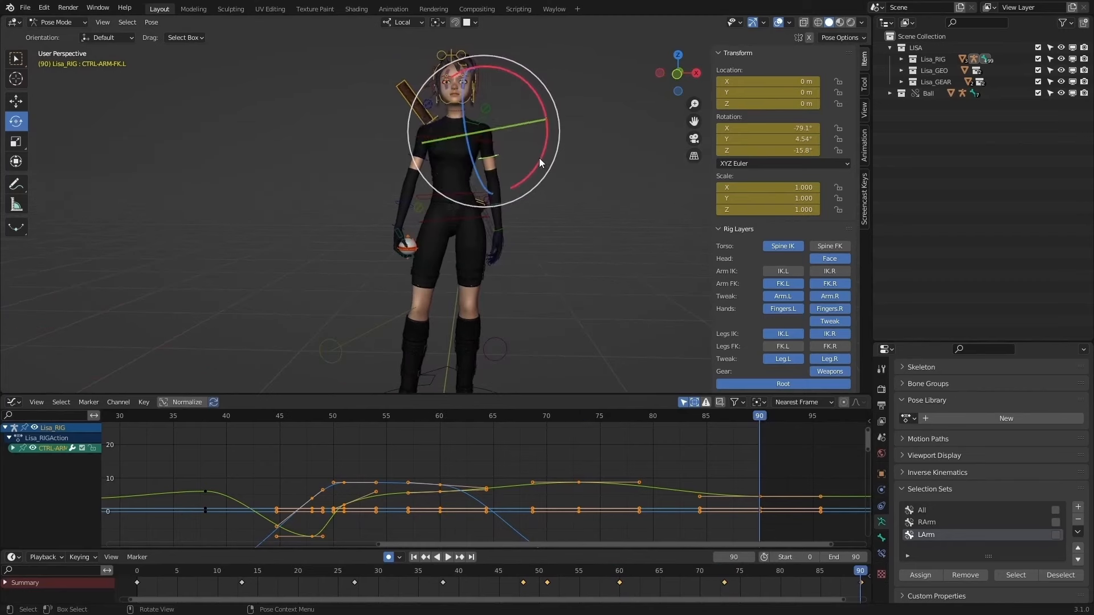
left_click_drag(494, 128, 500, 128)
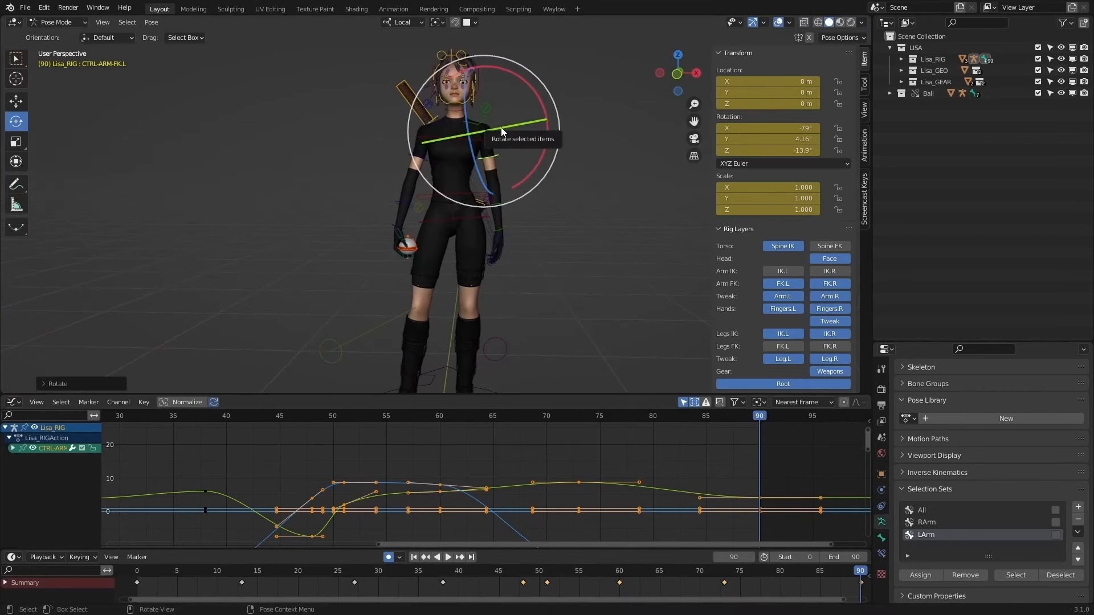
Step: Compare frames 73 and 90 from above and adjust the left upper arm FK rotation at frame 90
key("Down")
middle_click_drag(519, 131, 549, 237)
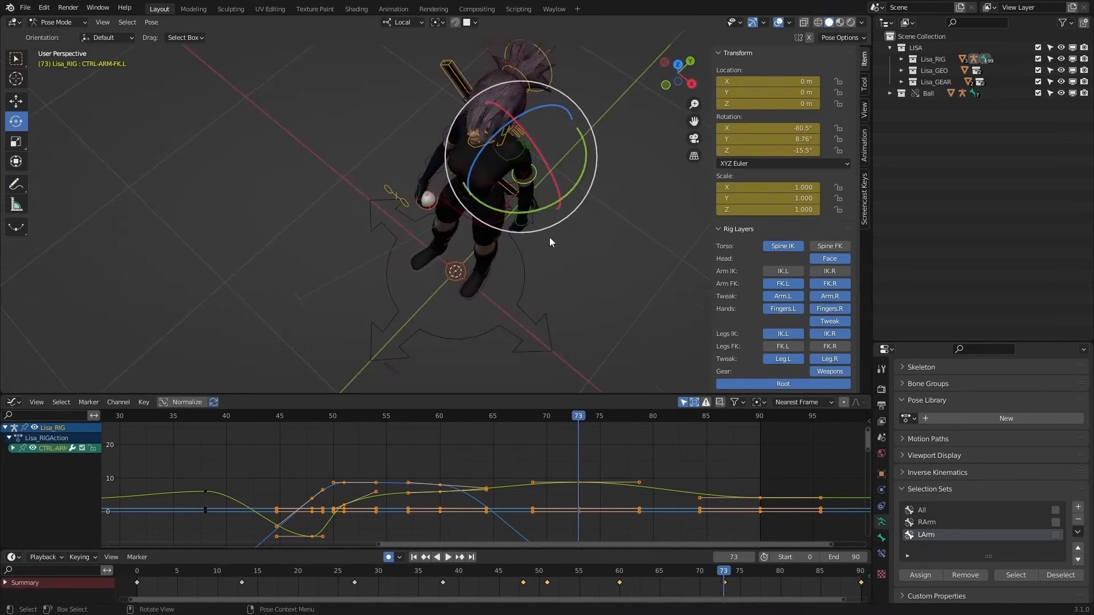
key("Up")
left_click_drag(518, 215, 527, 186)
middle_click_drag(527, 186, 513, 131)
Step: At frame 73, set the left shoulder control's Z rotation to 4.22° and compare the pose with frame 60
left_click(500, 156)
left_click(494, 125)
key("Down")
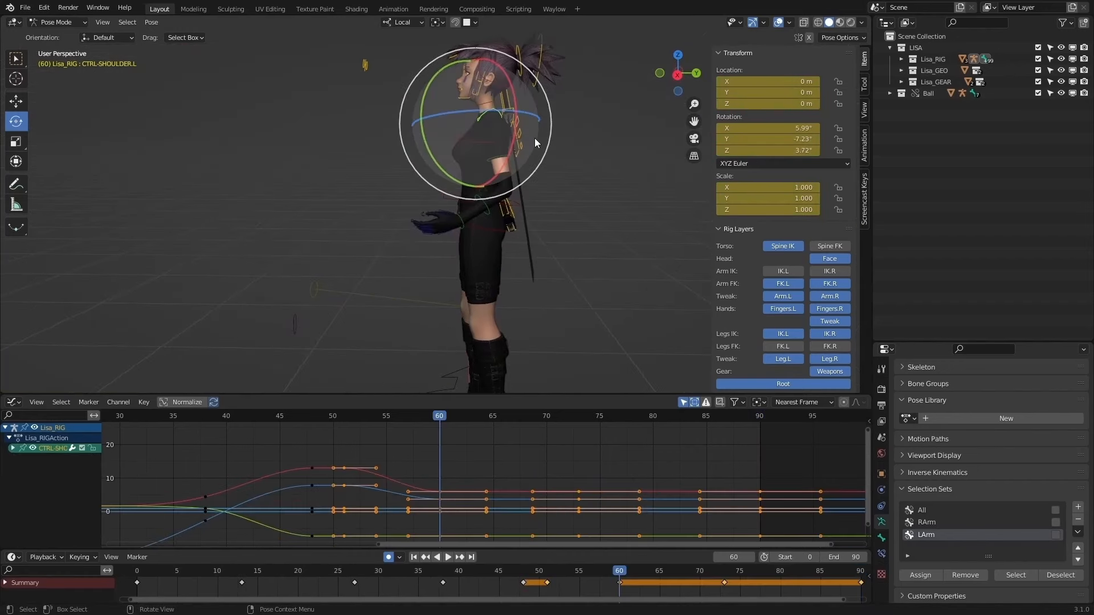
left_click_drag(518, 121, 485, 106)
right_click(485, 106)
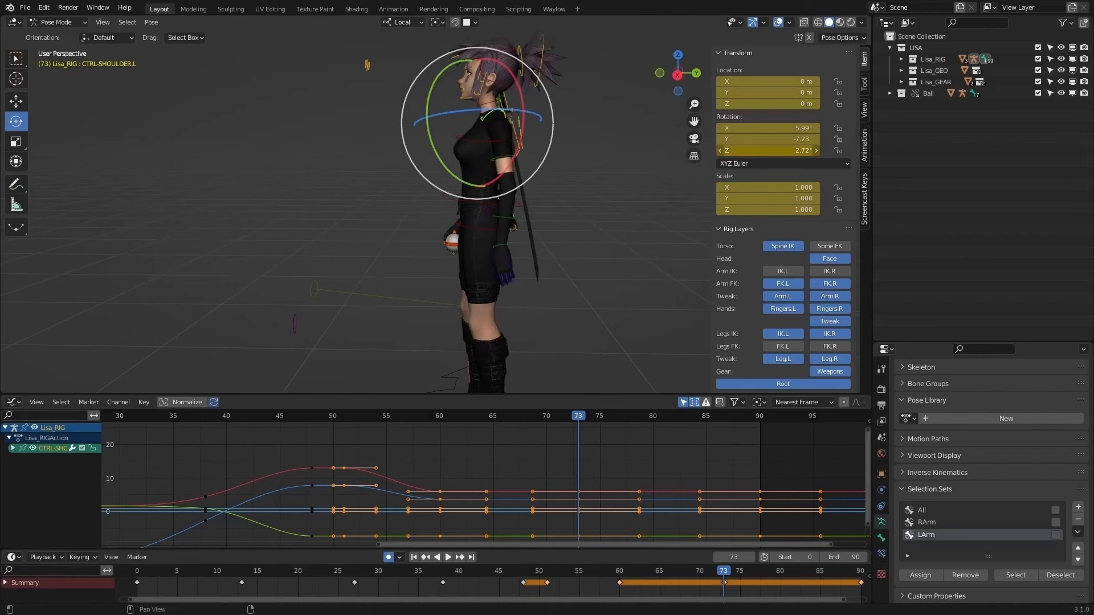
left_click_drag(768, 151, 764, 151)
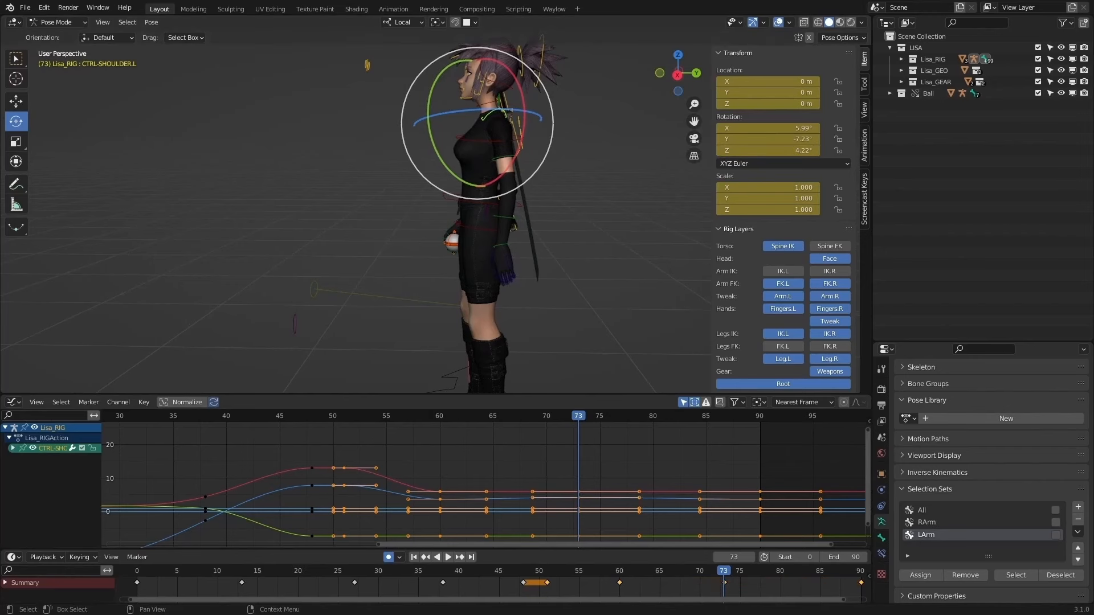
middle_click_drag(566, 190, 575, 190)
key("Down")
key("Down")
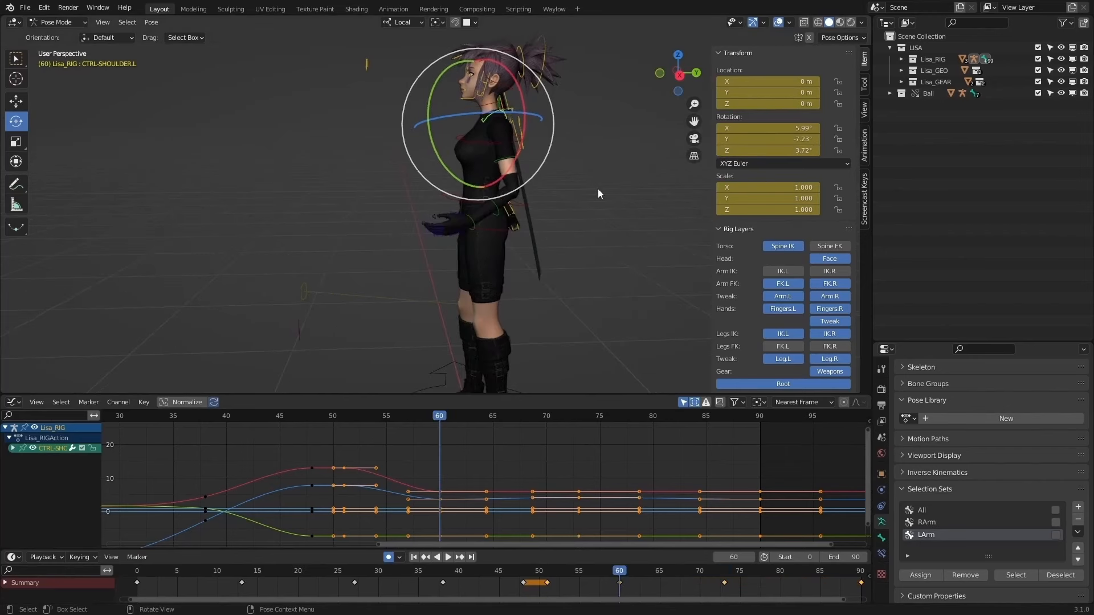
Step: At frame 90, set the left shoulder control's Z rotation to 1.52° and lower its X rotation, comparing the pose with frame 73
key("Up")
key("Up")
key("Up")
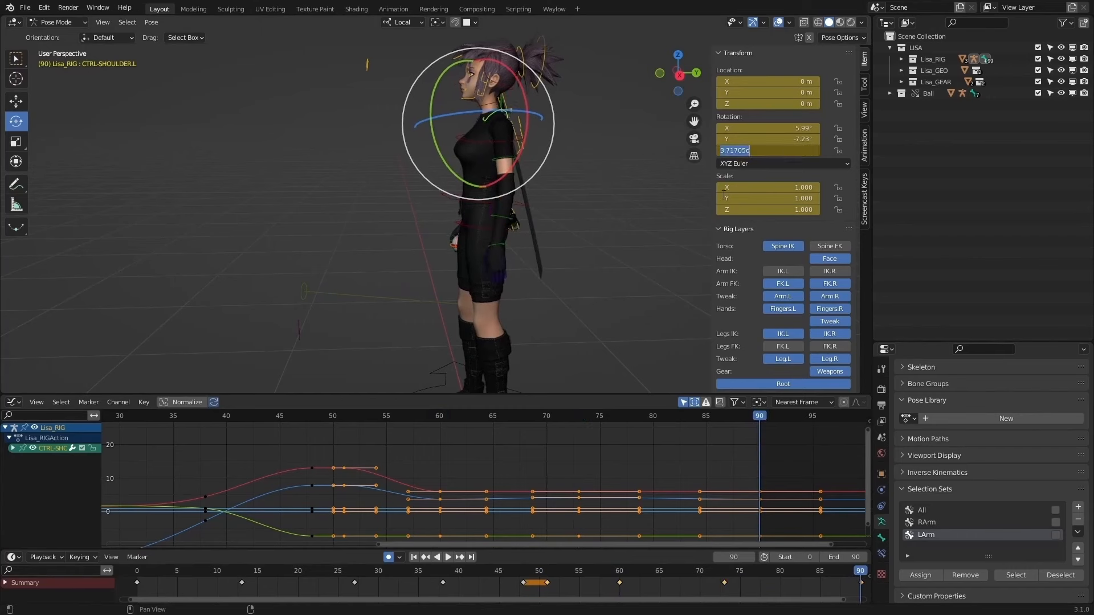
key("Escape")
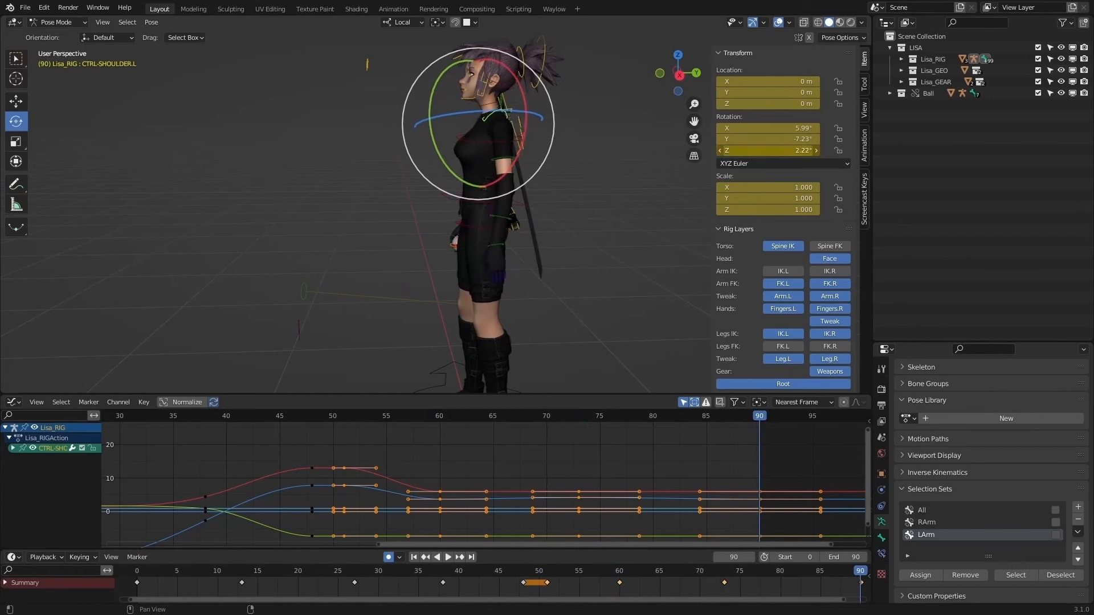
left_click_drag(791, 151, 787, 151)
middle_click_drag(501, 171, 617, 168)
key("Down")
key("Down")
key("Up")
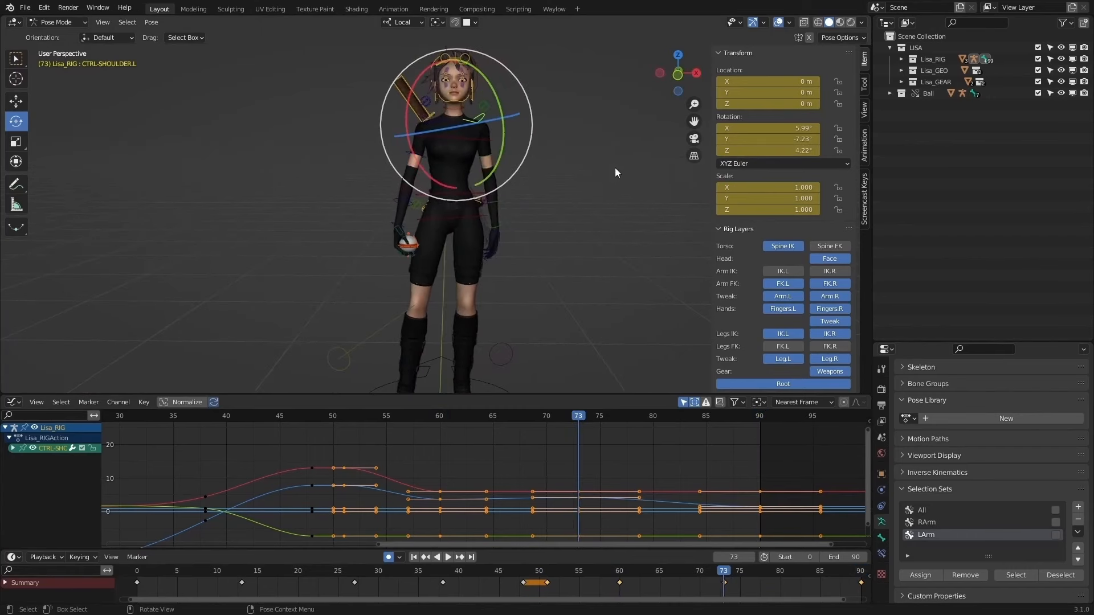
key("Up")
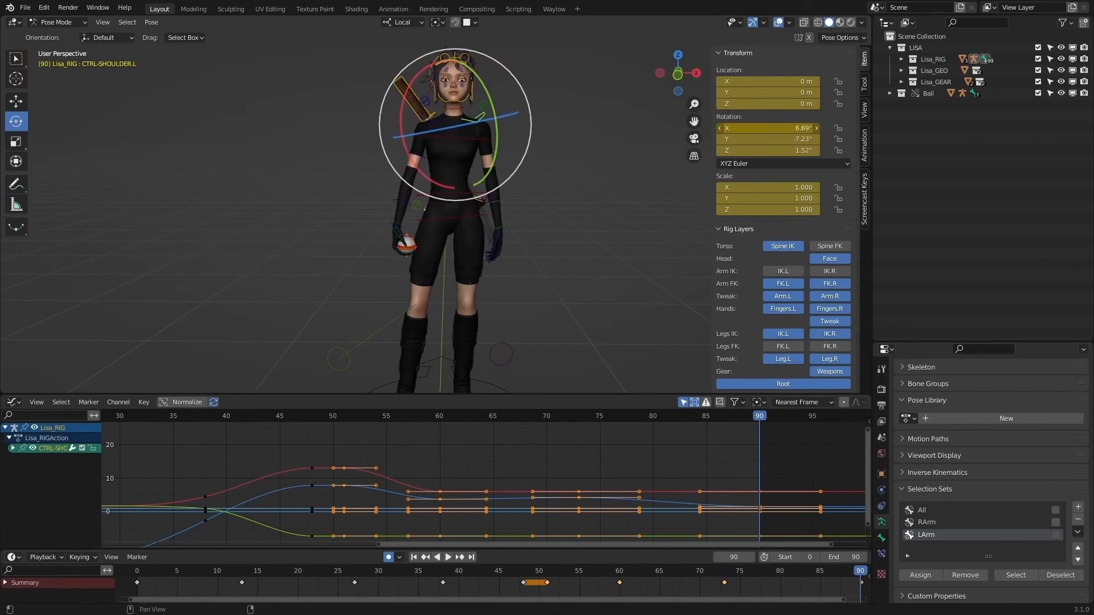
Step: Review the arm motion in playback and, at frame 48, rotate the left hand FK control to about X 11.5°, Y -71°, Z 0.663°
key("space")
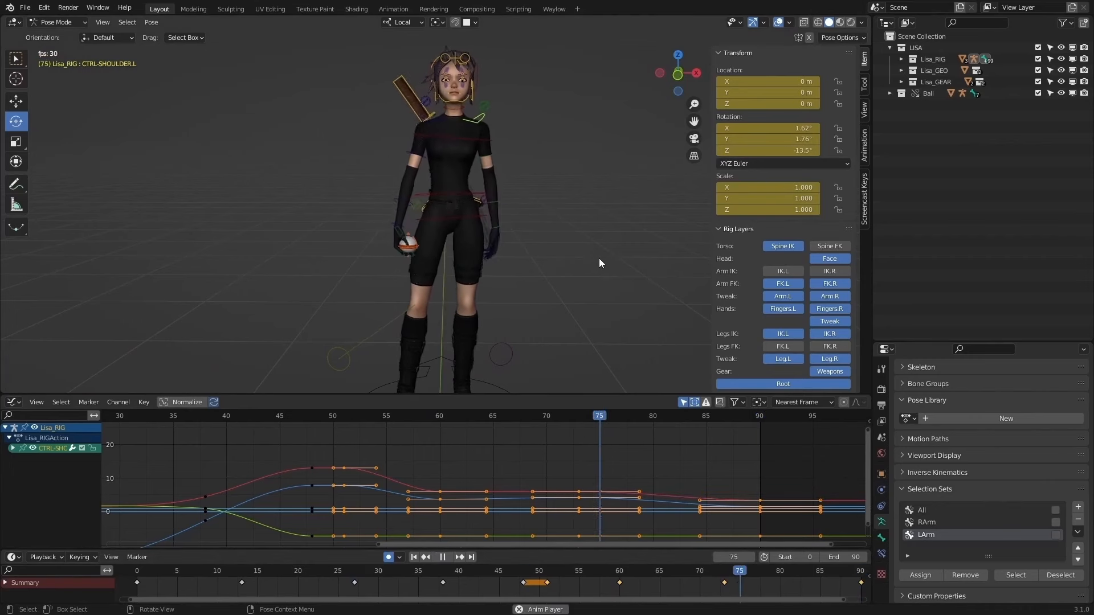
scroll(569, 250, "down", 2)
middle_click_drag(569, 250, 586, 234)
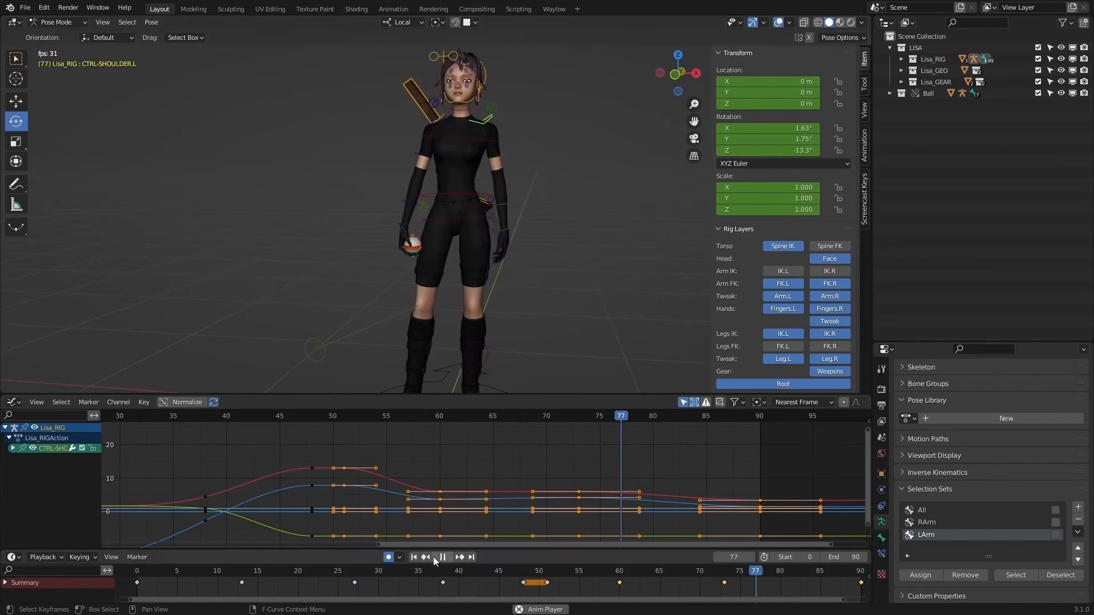
left_click_drag(447, 573, 522, 575)
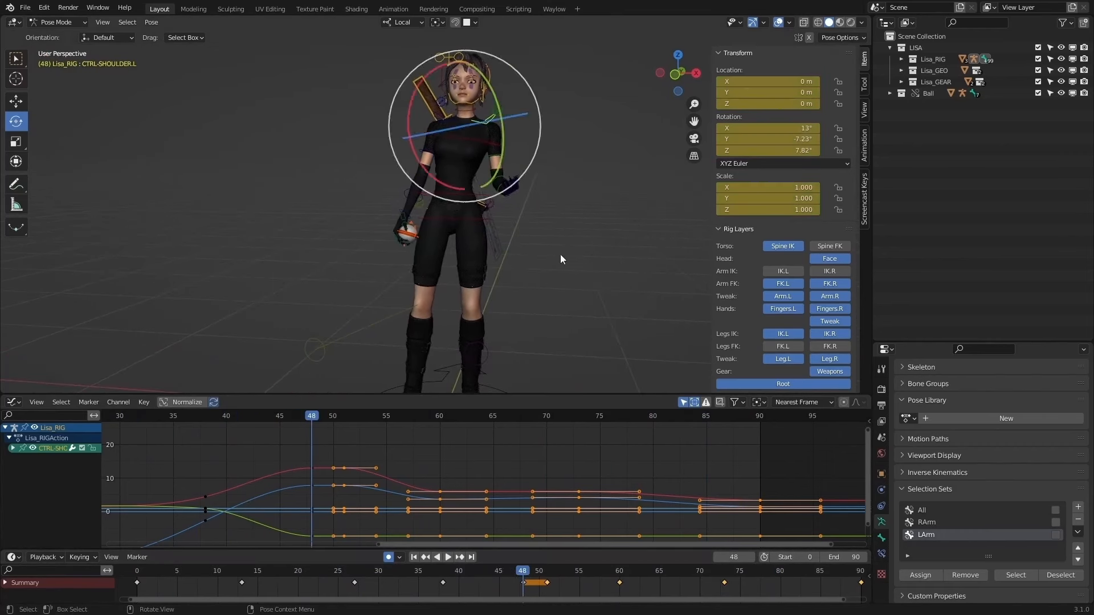
scroll(579, 190, "up", 4)
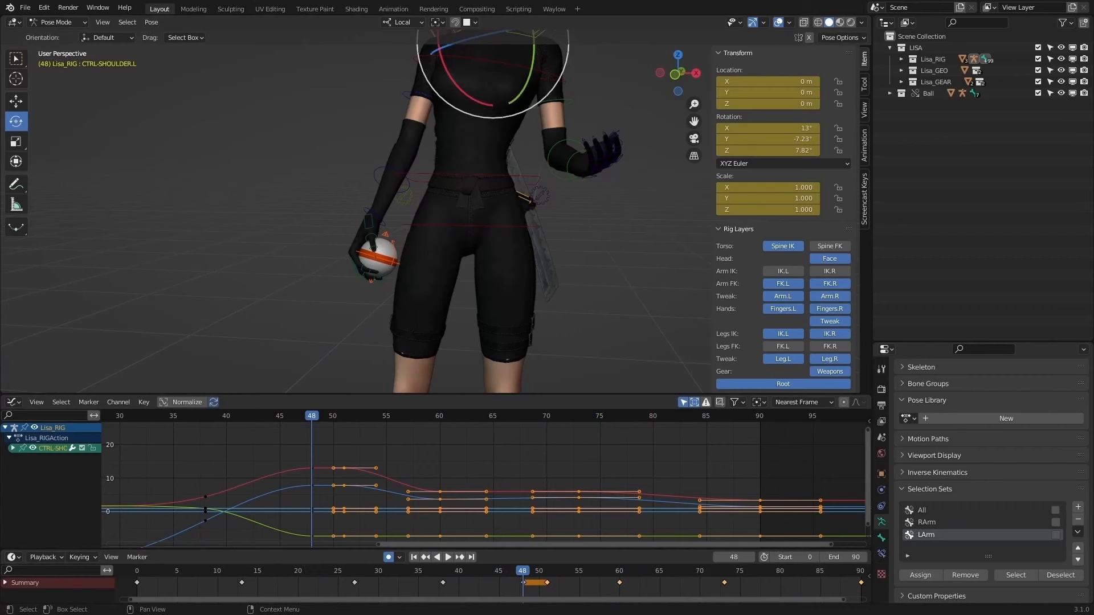
left_click_drag(429, 573, 524, 577)
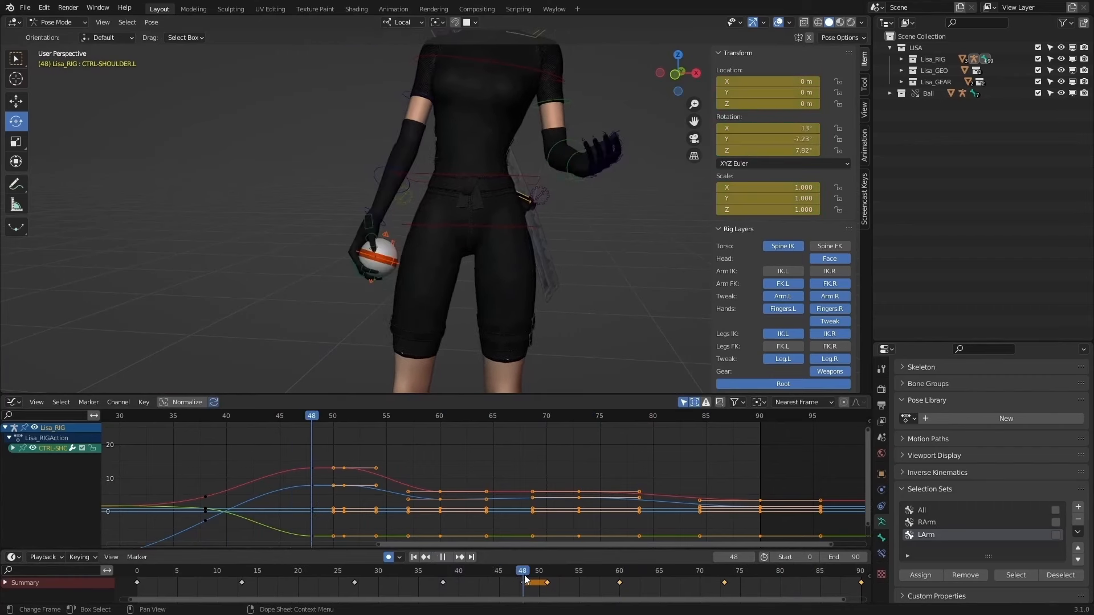
left_click(569, 167)
left_click_drag(597, 178, 580, 196)
scroll(580, 196, "up", 3)
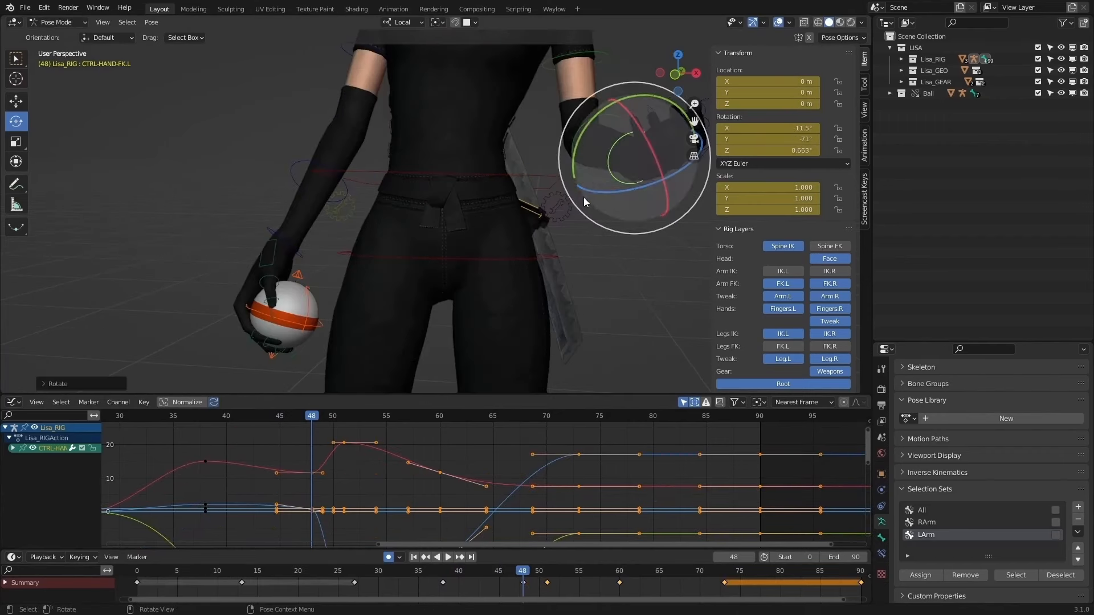
Step: Switch the solid viewport's object coloring to Vertex and select the left pinky finger control on the raised hand
left_click(861, 22)
left_click(896, 153)
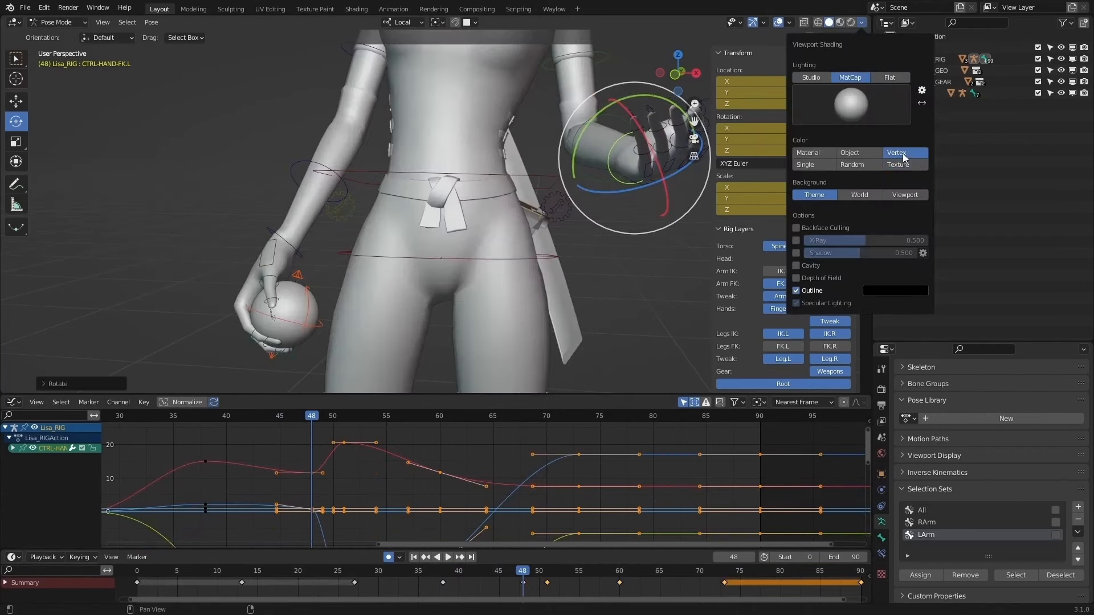
middle_click_drag(604, 188, 533, 179)
left_click(555, 176)
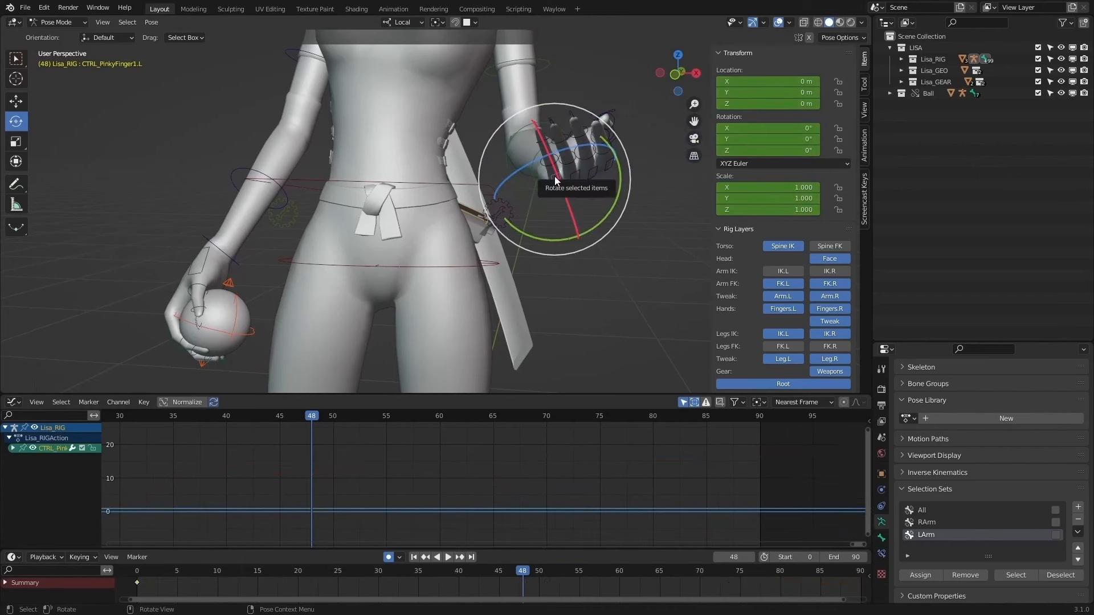
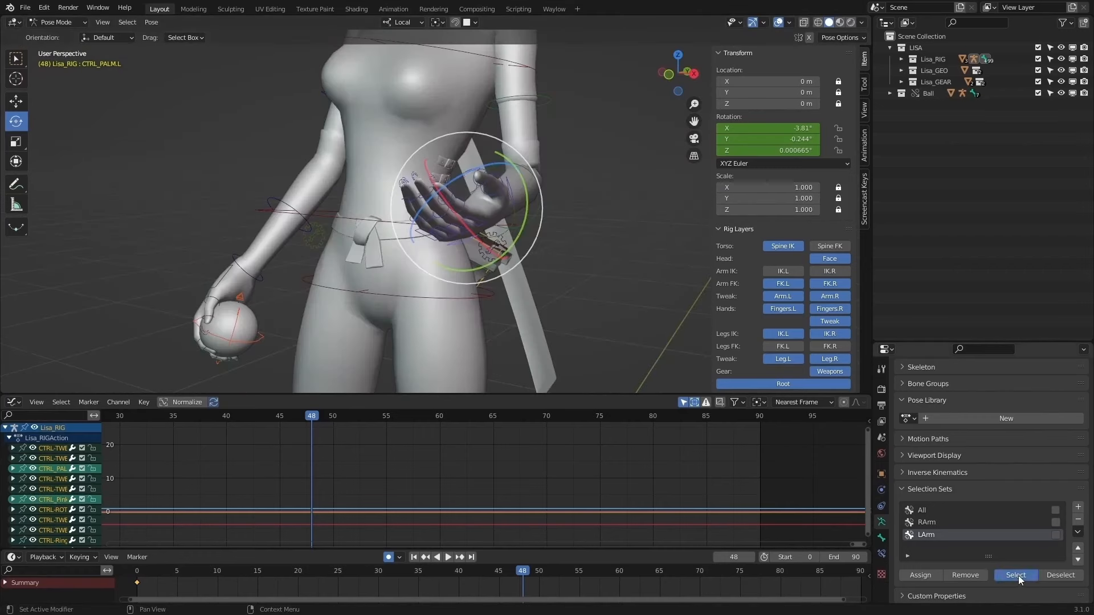
left_click(1016, 576)
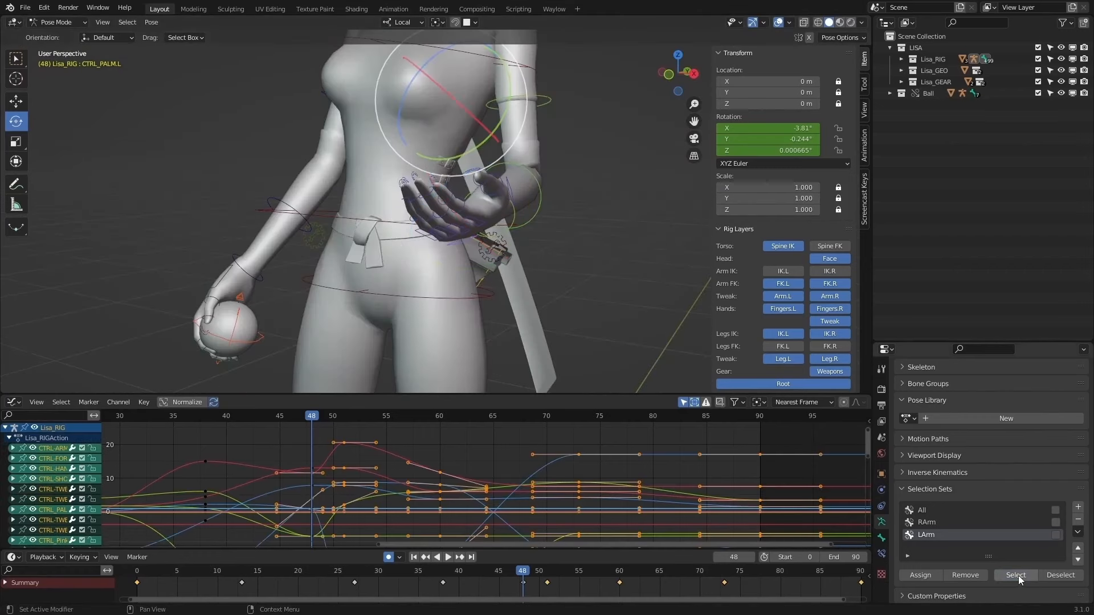
key("ctrl+z")
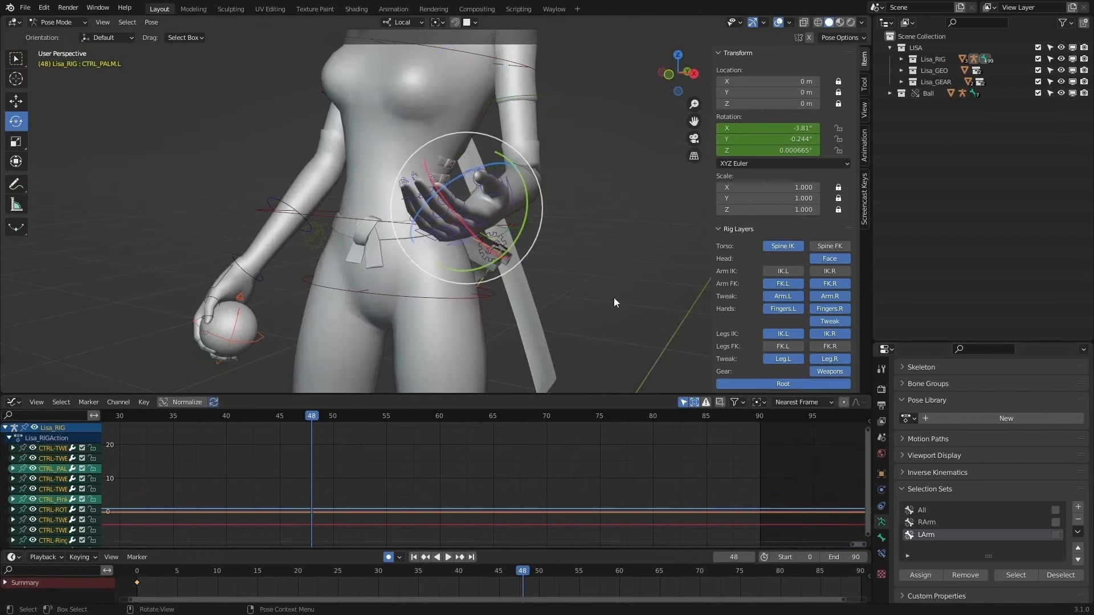
middle_click_drag(613, 299, 554, 298)
left_click_drag(365, 245, 359, 220)
key("ctrl+z")
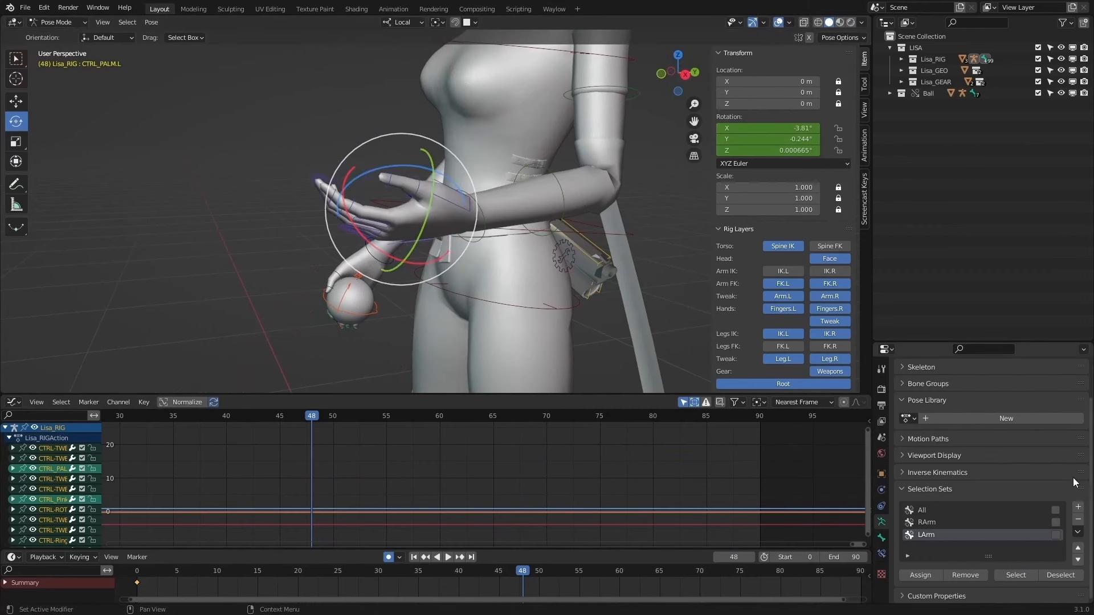
Step: Create a selection set named LFingers from the selected left palm and finger controls
left_click(1079, 507)
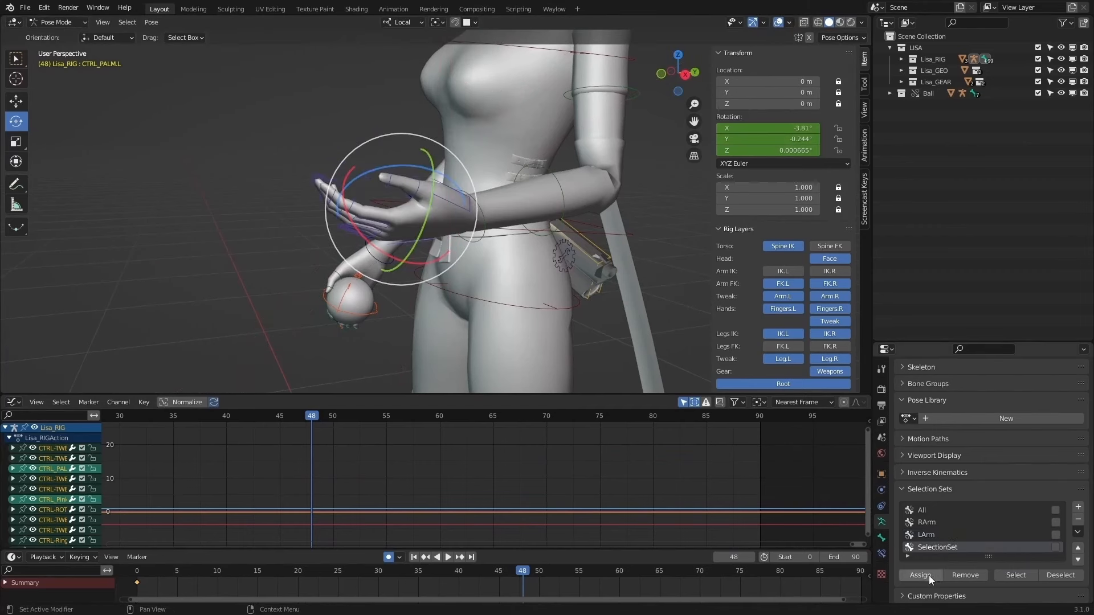
double_click(939, 547)
type("LFingers")
left_click(1018, 575)
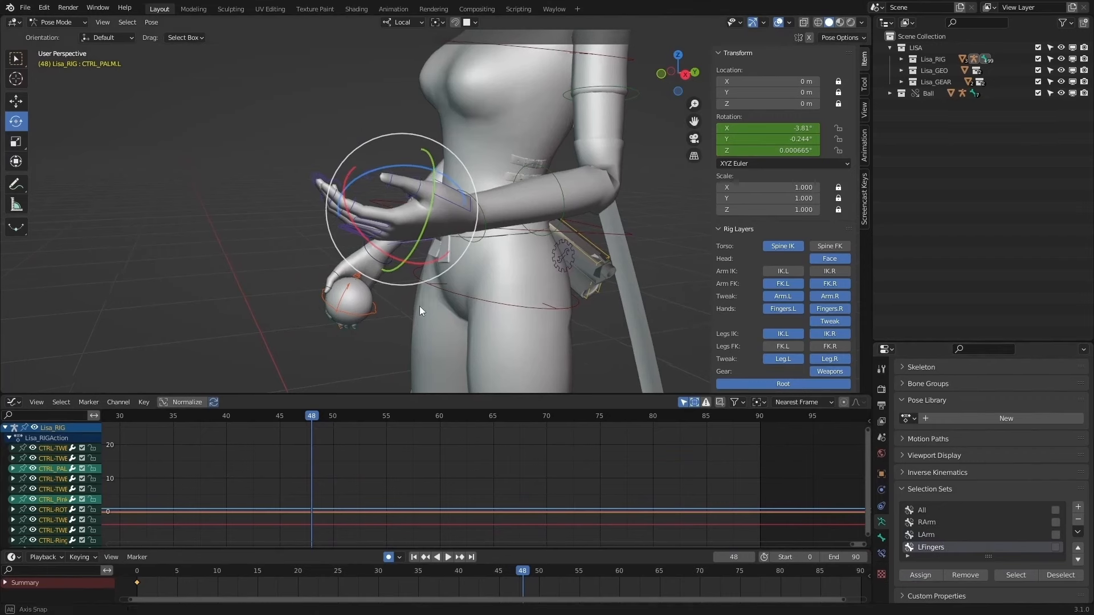
Step: Test the LFingers selection set, then select only its controls and insert a keyframe for them at frame 48
middle_click_drag(419, 306, 500, 225)
left_click(498, 204)
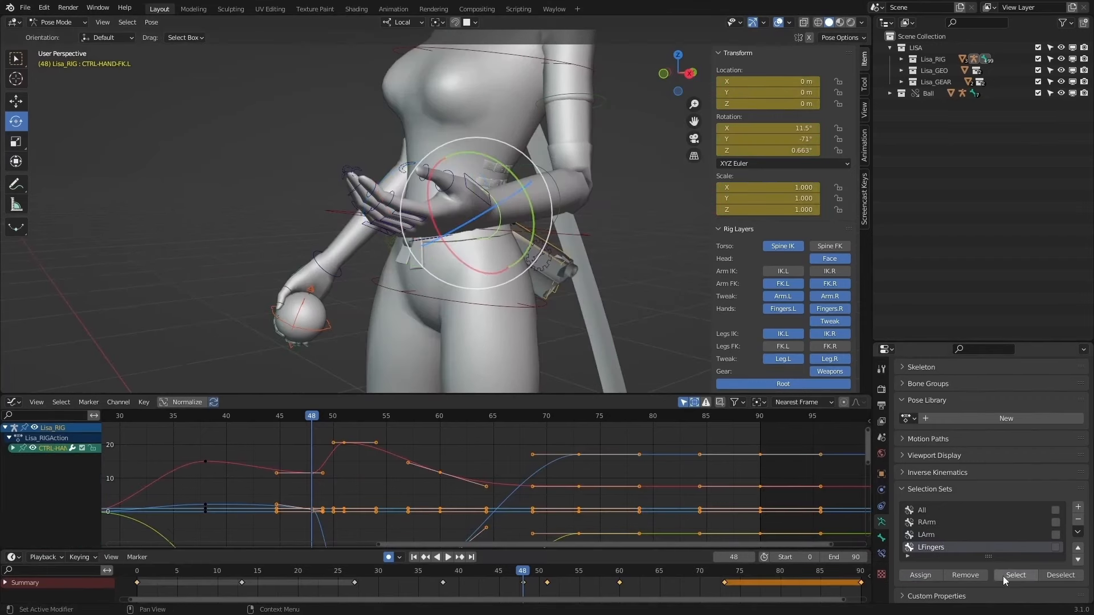
left_click(1026, 576)
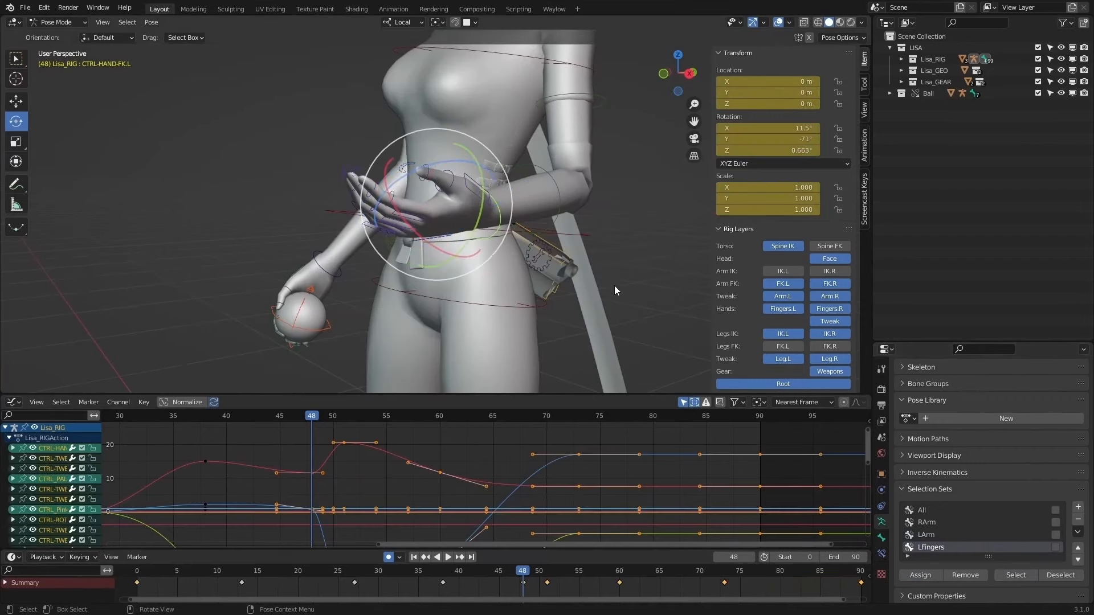
left_click(637, 275)
left_click(1017, 575)
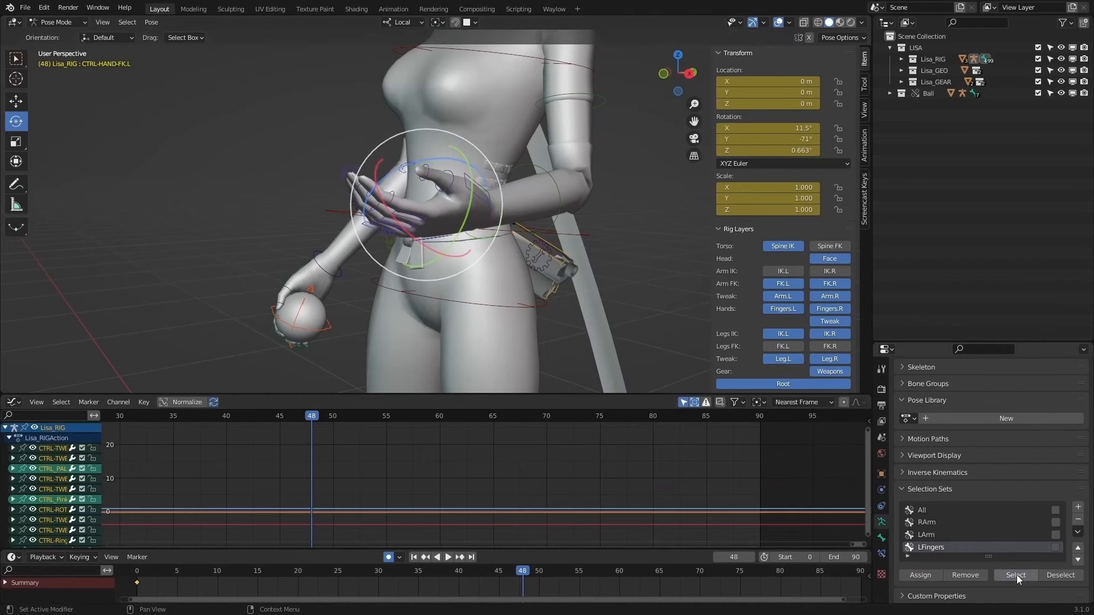
middle_click_drag(593, 291, 552, 303)
key("i")
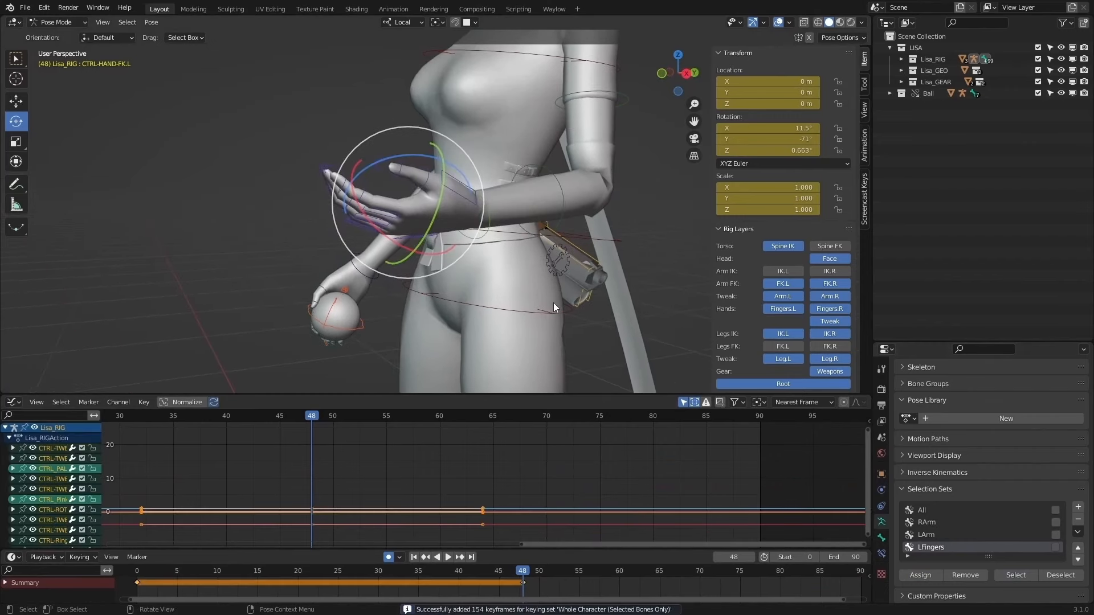
Step: At frame 38, select only the LFingers set's controls and insert a keyframe for them
left_click(942, 535)
left_click(1010, 574)
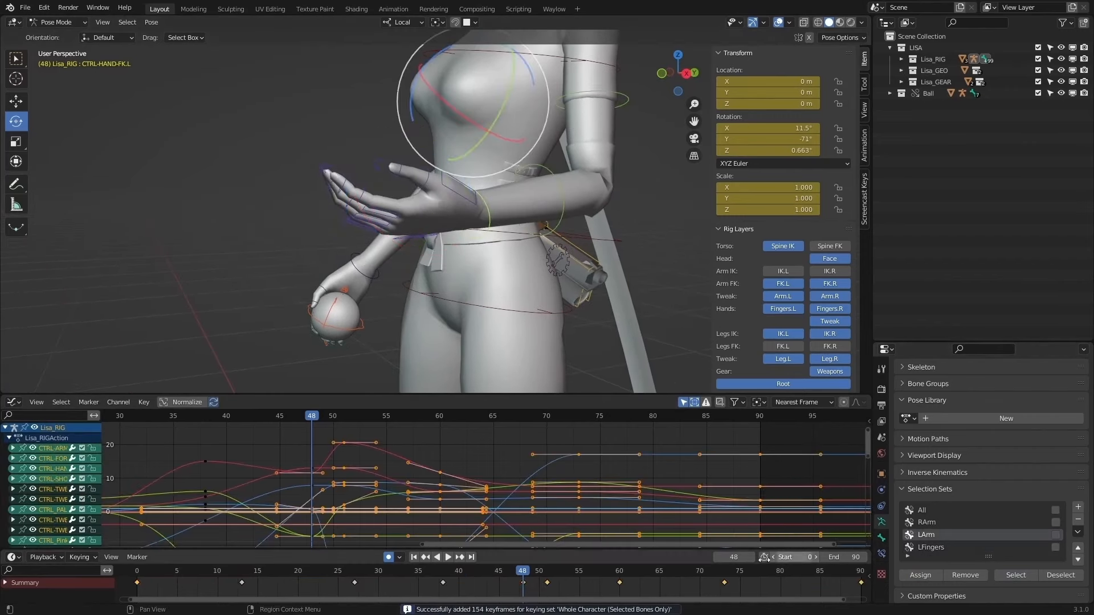
left_click_drag(510, 575, 442, 572)
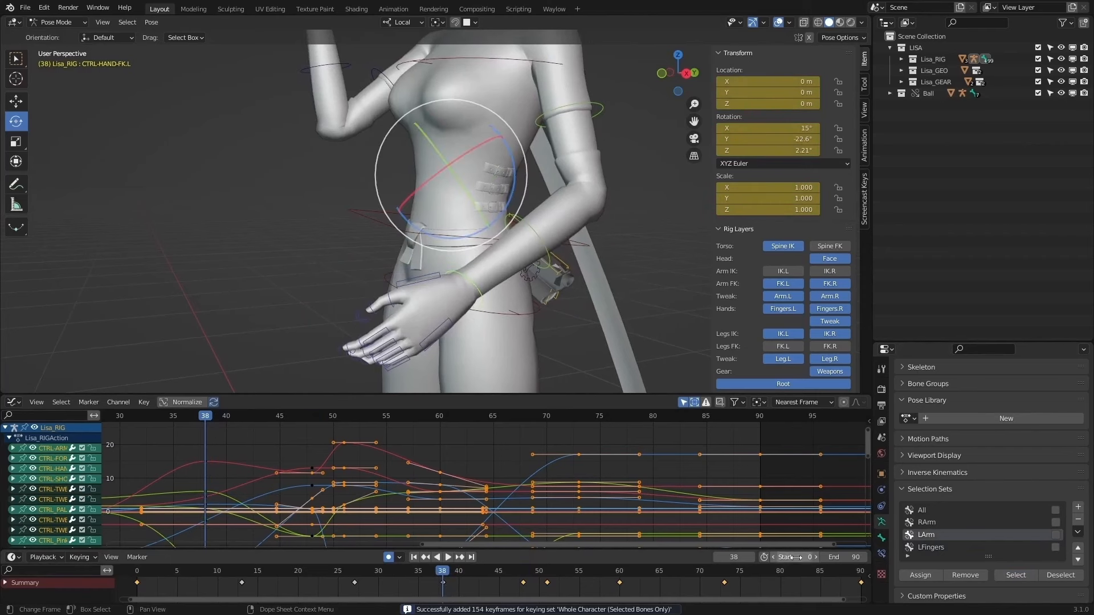
left_click(941, 548)
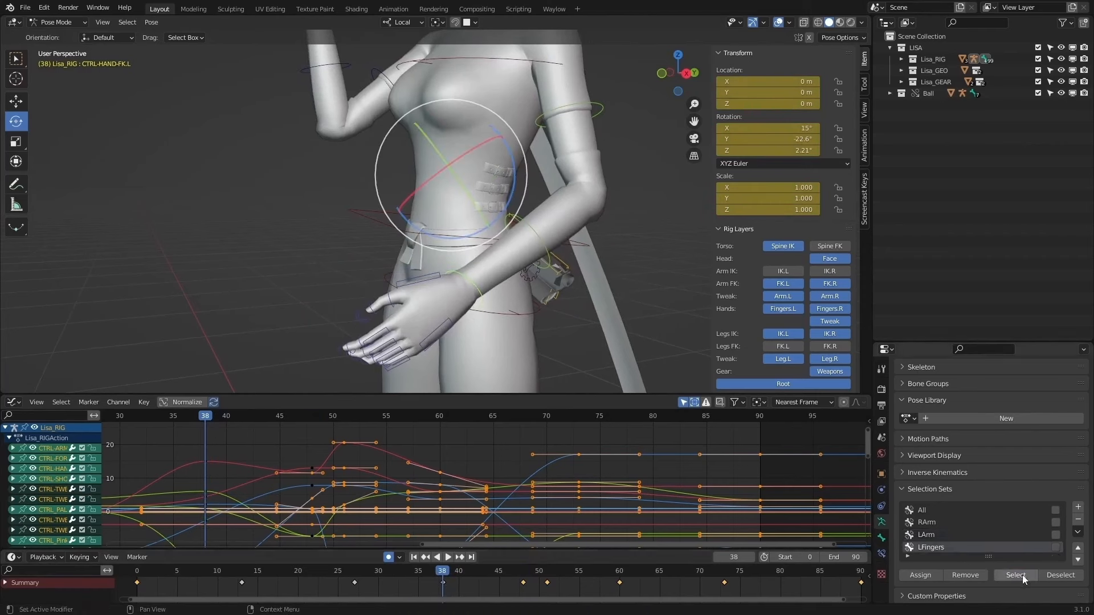
left_click(673, 247)
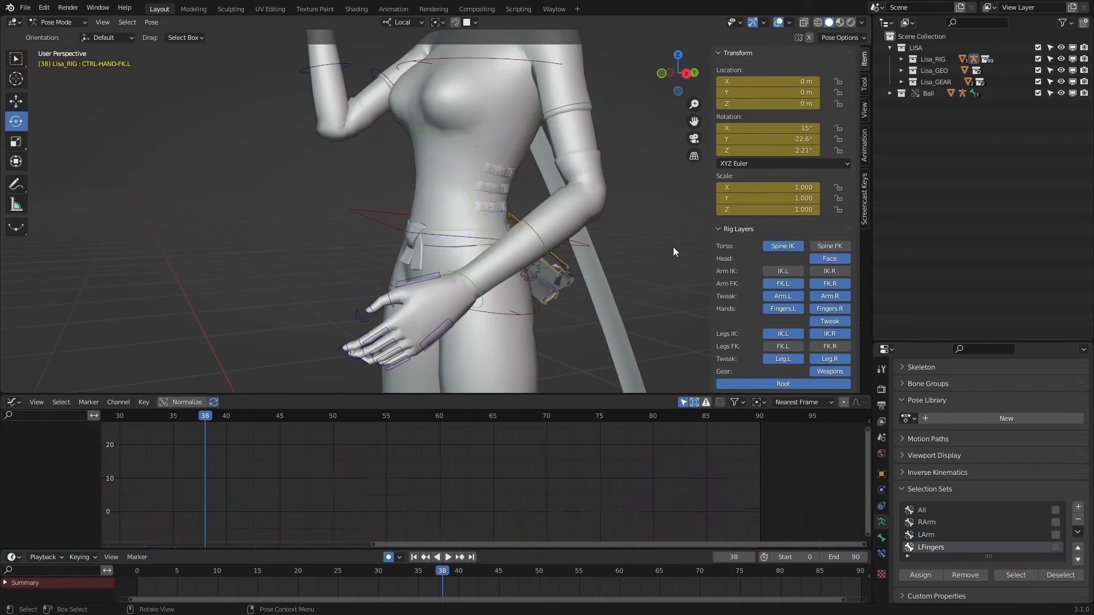
left_click(1019, 575)
key("i")
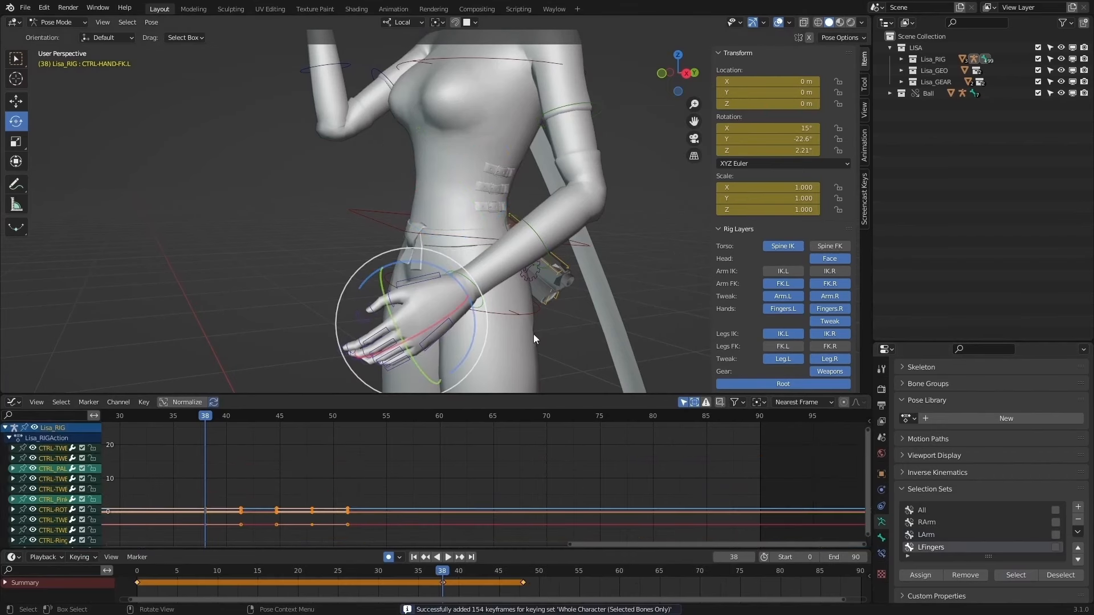
Step: Go to frame 51, select the LFingers set and insert a keyframe for its controls
left_click(473, 282)
left_click_drag(532, 576, 548, 575)
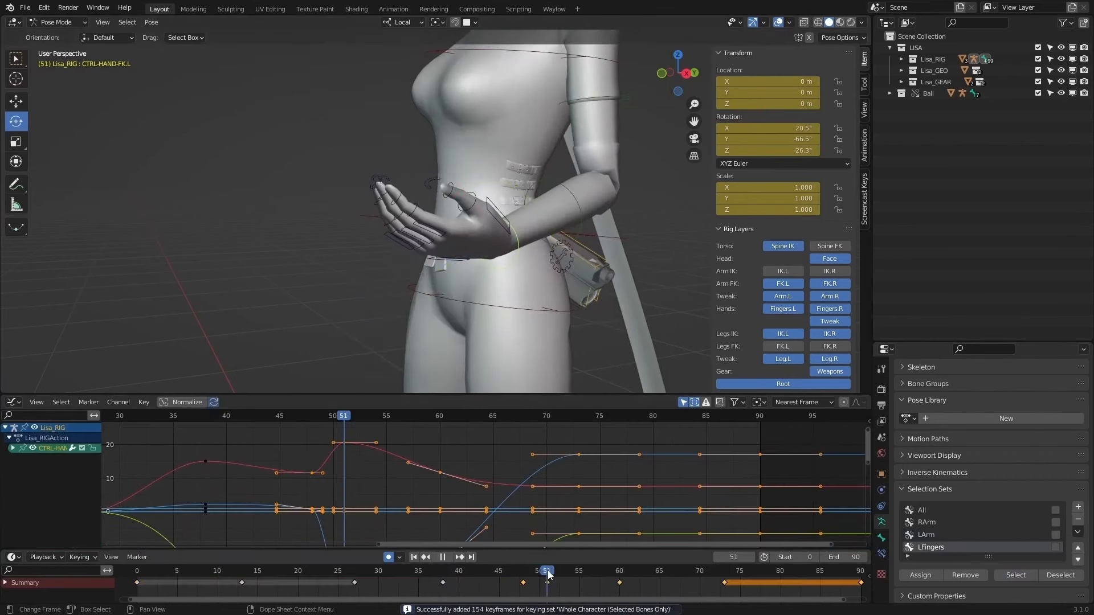
left_click(490, 205)
left_click(1014, 577)
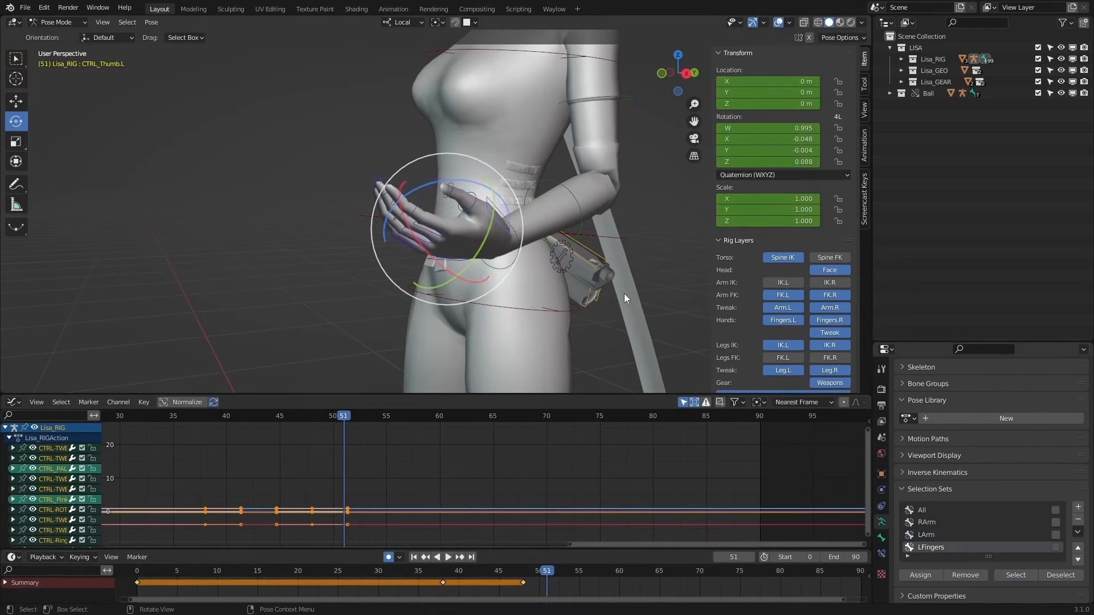
key("i")
Step: Go to frame 60, select only the LFingers set's controls and insert a keyframe for them
left_click(515, 268)
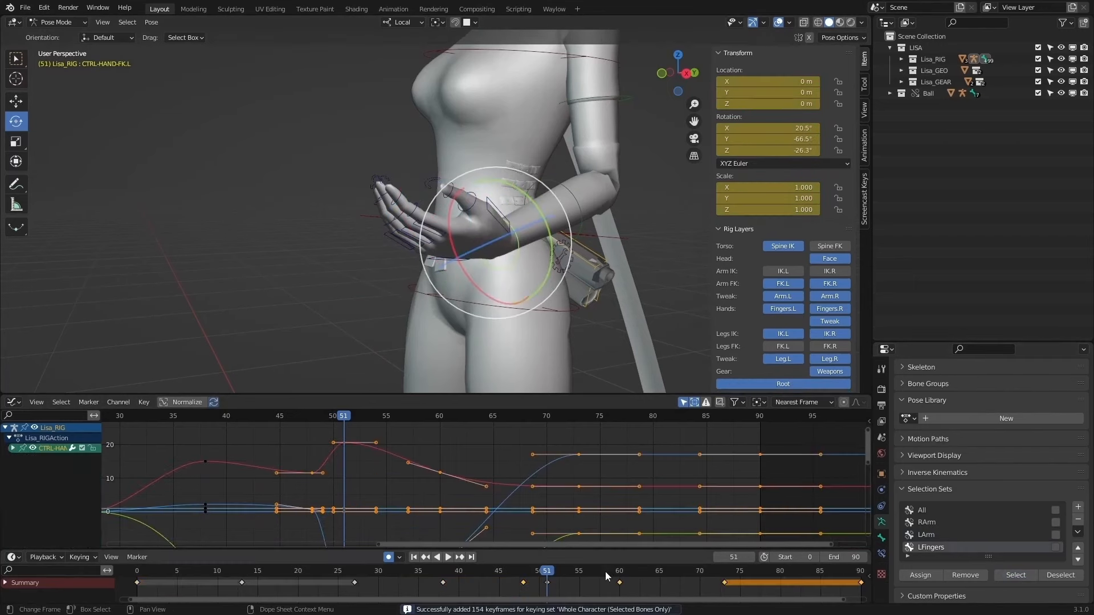
left_click(619, 573)
left_click(1013, 579)
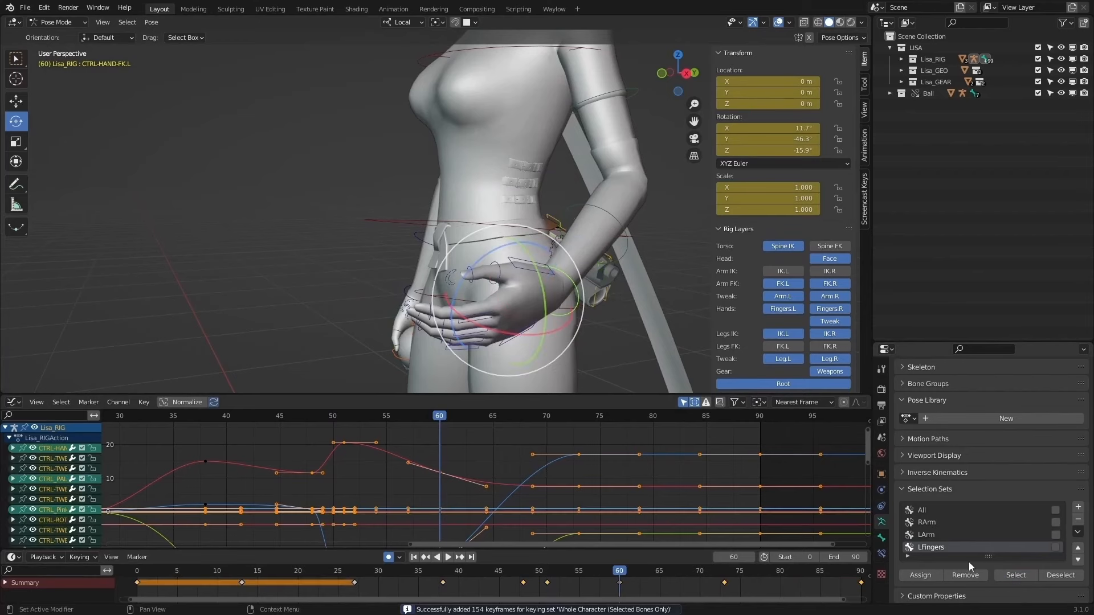
left_click(674, 306)
left_click(1008, 577)
key("i")
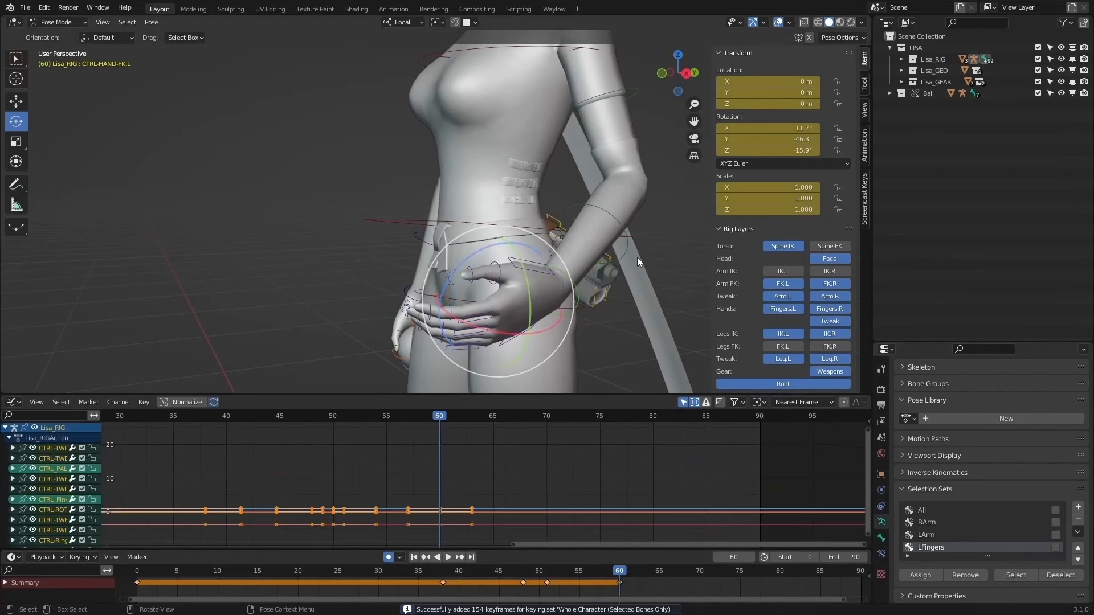
Step: Return to frame 48 and rotate individual left finger controls to open up the hand pose
left_click_drag(466, 569, 522, 570)
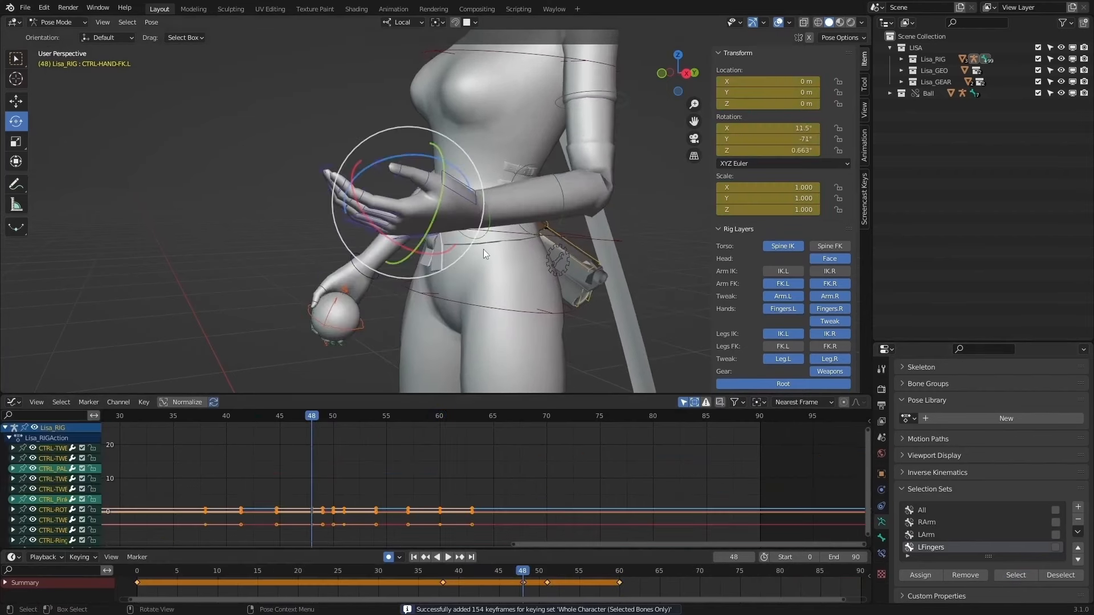
middle_click_drag(483, 249, 613, 254)
scroll(553, 236, "up", 2)
left_click(553, 238)
middle_click_drag(553, 238, 494, 273)
left_click(538, 243)
left_click_drag(494, 273, 492, 276)
left_click_drag(499, 222, 545, 258)
left_click(517, 224)
left_click(536, 202)
left_click_drag(536, 202, 573, 256)
left_click(537, 209)
left_click(616, 227)
Step: At frame 48, rotate the base control of the left index finger and bend a second-joint finger tweak control to about W 0.997, X 0.082
left_click(596, 187)
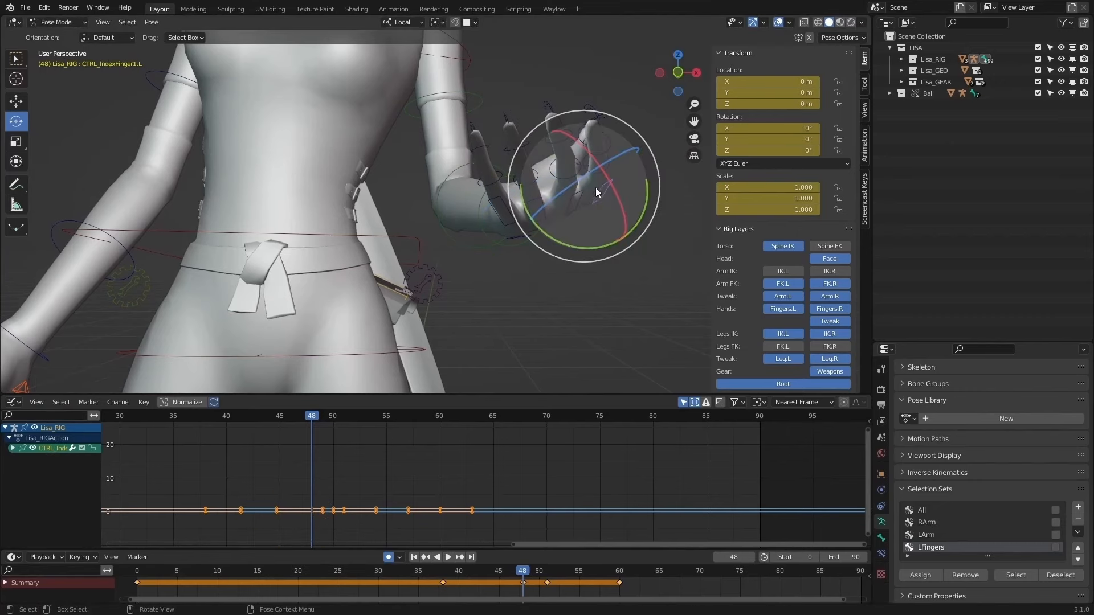
left_click_drag(615, 195, 617, 195)
middle_click_drag(617, 195, 270, 250)
left_click(272, 278)
left_click_drag(276, 334, 299, 302)
middle_click_drag(351, 261, 612, 207)
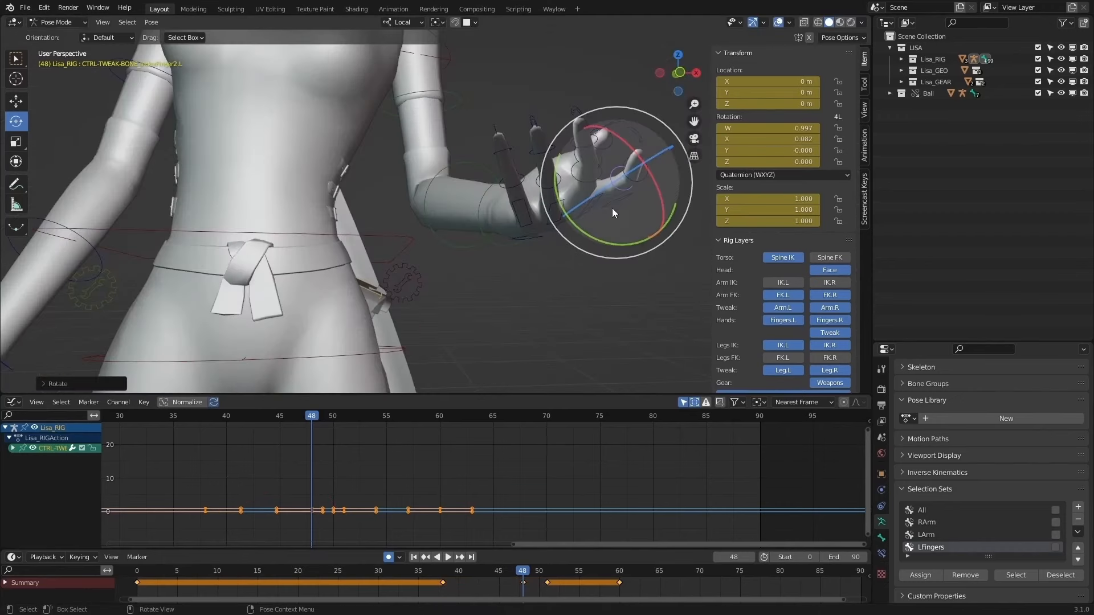
Step: At frame 48, rotate the second-joint tweak control of the left middle finger to about W 0.999
left_click(613, 207)
left_click_drag(614, 207, 563, 213)
middle_click_drag(562, 214, 603, 160)
left_click(558, 187)
mouse_move(603, 159)
left_mouse_down()
mouse_move(607, 171)
mouse_move(602, 161)
left_mouse_up()
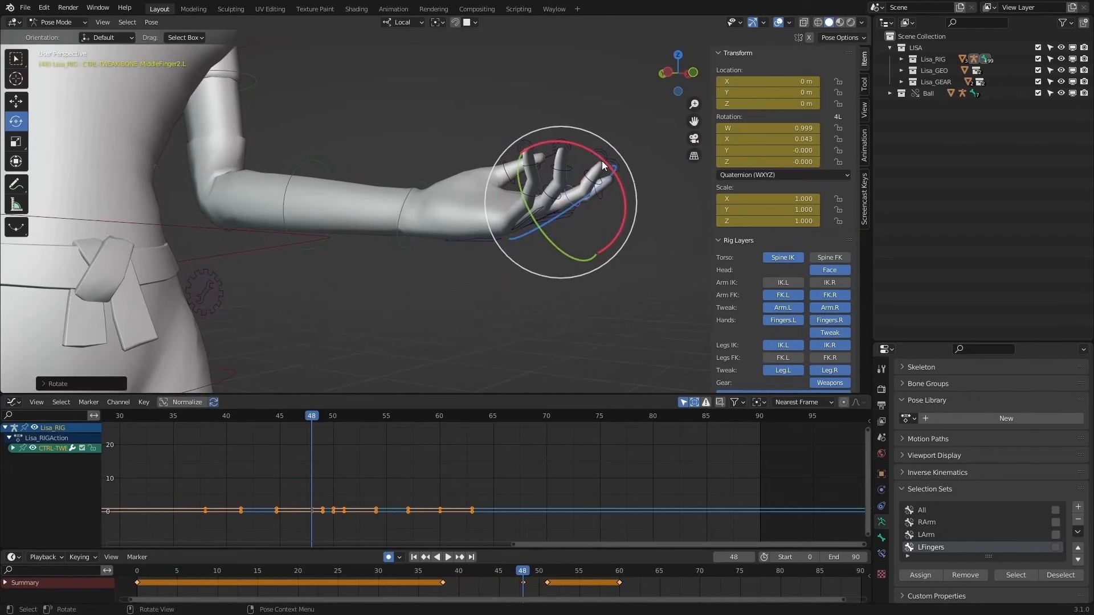
middle_click_drag(601, 161, 548, 213)
Step: Bend the left pinky's second-joint tweak control to about W 0.987 and rotate its base control to about X -8.52°, Y -6.65°, Z 11.7°
left_click(481, 218)
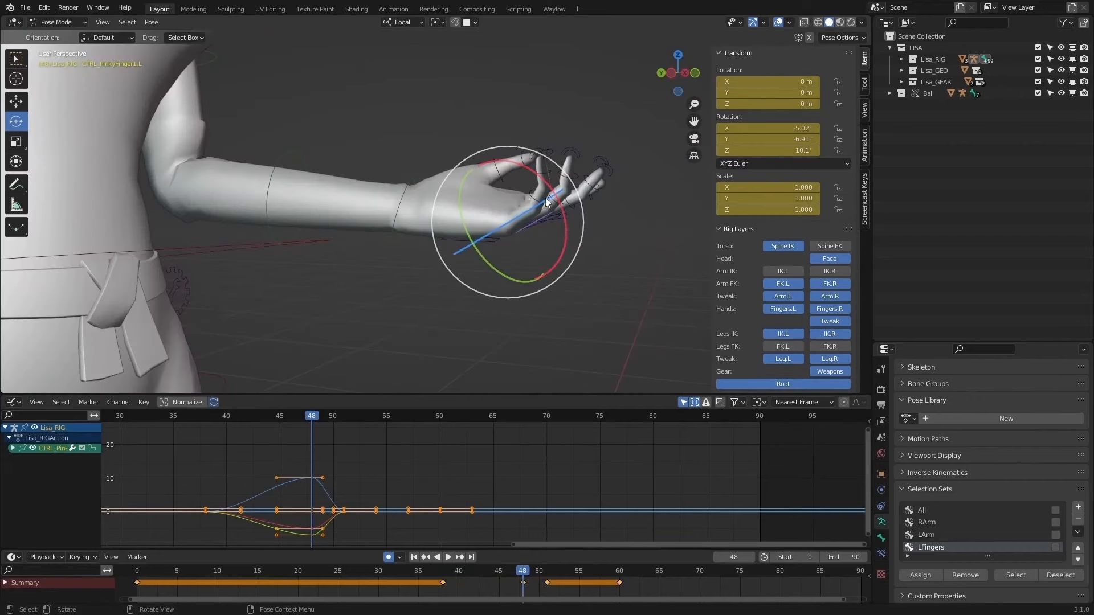
left_click(538, 202)
left_click_drag(566, 158, 546, 153)
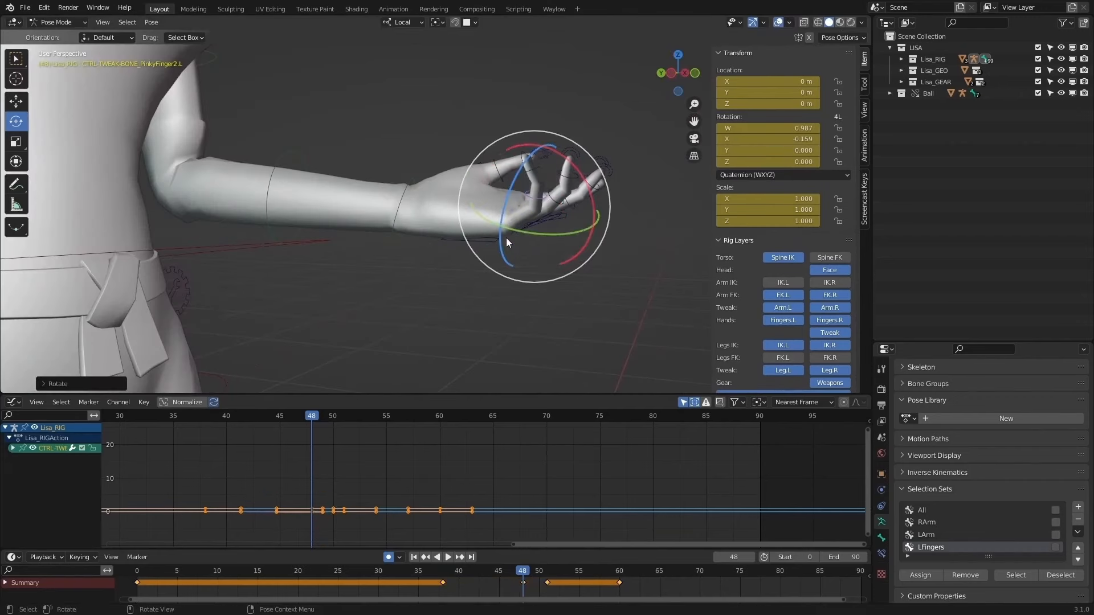
left_click(530, 231)
middle_click_drag(531, 231, 367, 241)
key("r")
key("r")
left_click(470, 211)
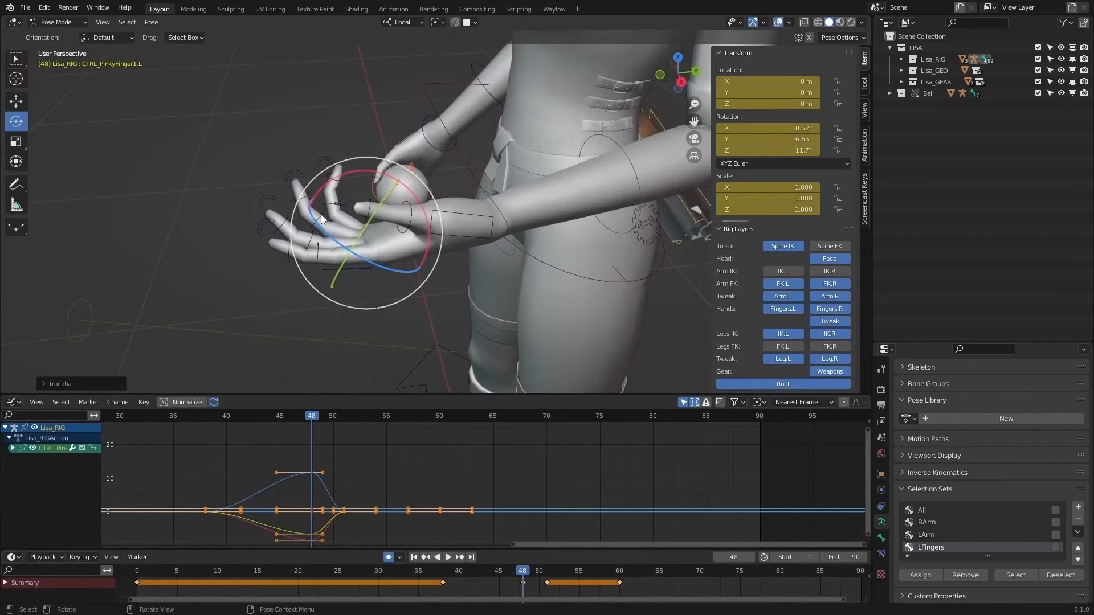
Step: Rotate the left ring finger's second-joint tweak to about W 0.997, X -0.077, and the left index finger's base control to about X 19.6°
left_click(342, 176)
left_click_drag(344, 163, 357, 167)
middle_click_drag(358, 167, 344, 139)
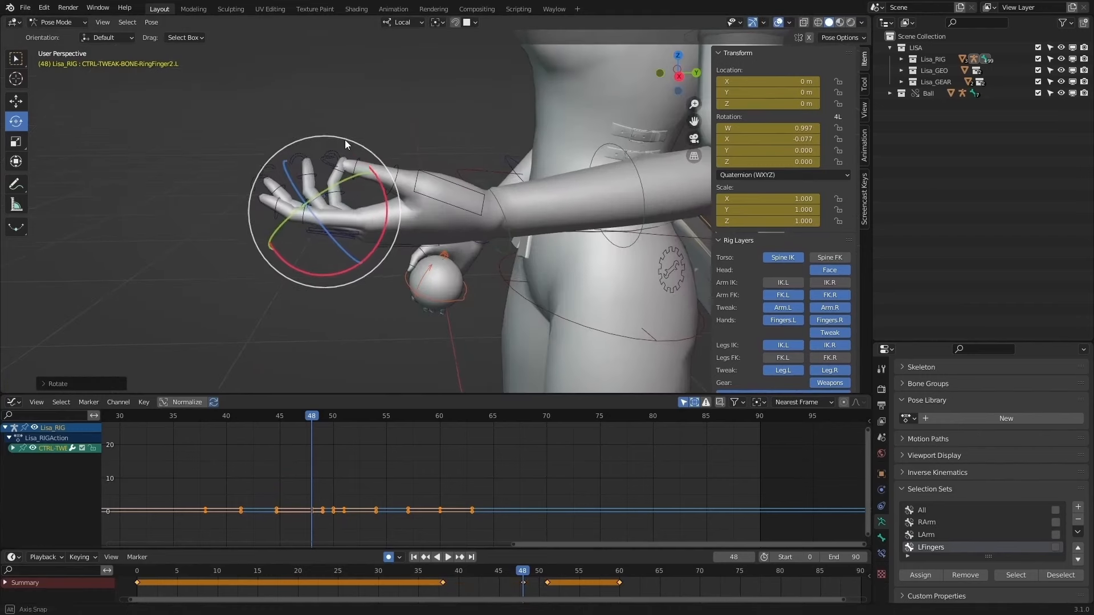
left_click(356, 231)
left_click_drag(391, 279, 402, 259)
middle_click_drag(402, 260, 435, 217)
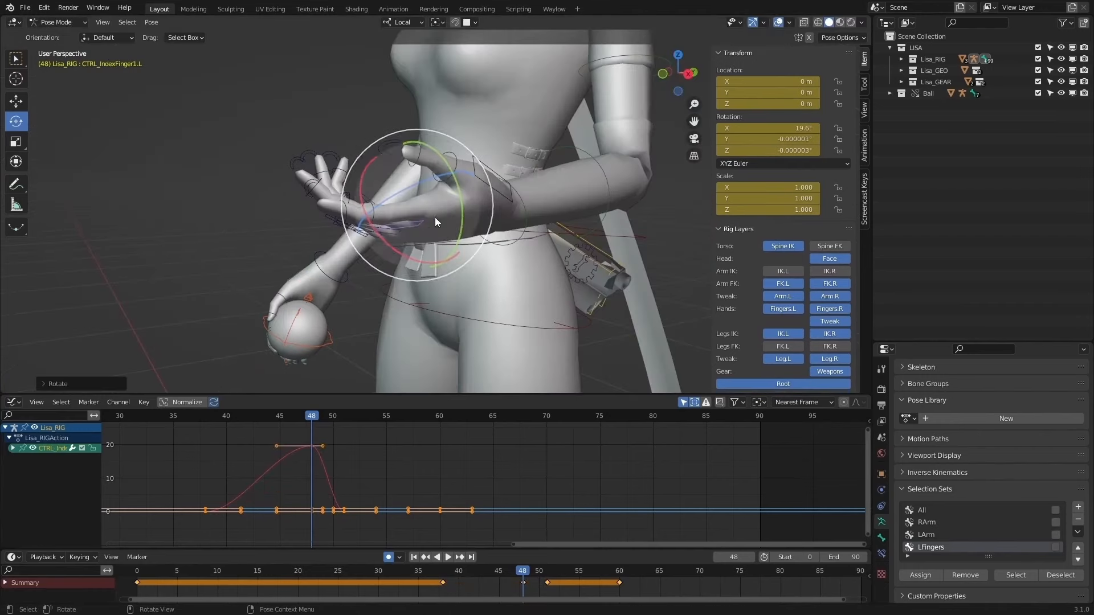
Step: Rotate the left thumb control at frame 48 to open the thumb away from the palm
left_click(495, 185)
middle_click_drag(495, 186, 539, 179)
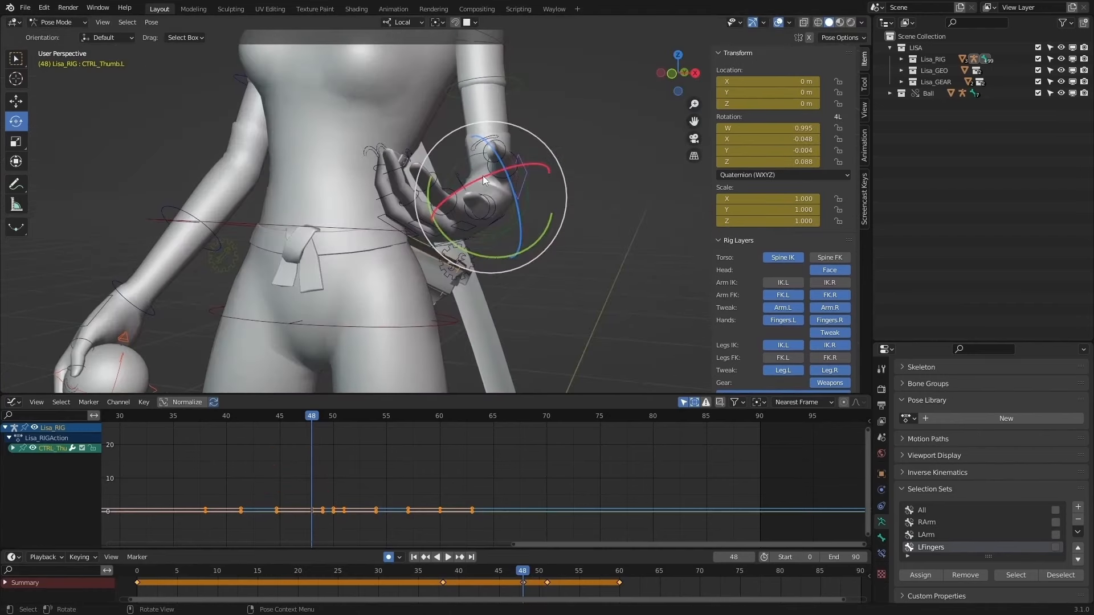
left_click_drag(484, 176, 486, 176)
middle_click_drag(485, 176, 444, 179)
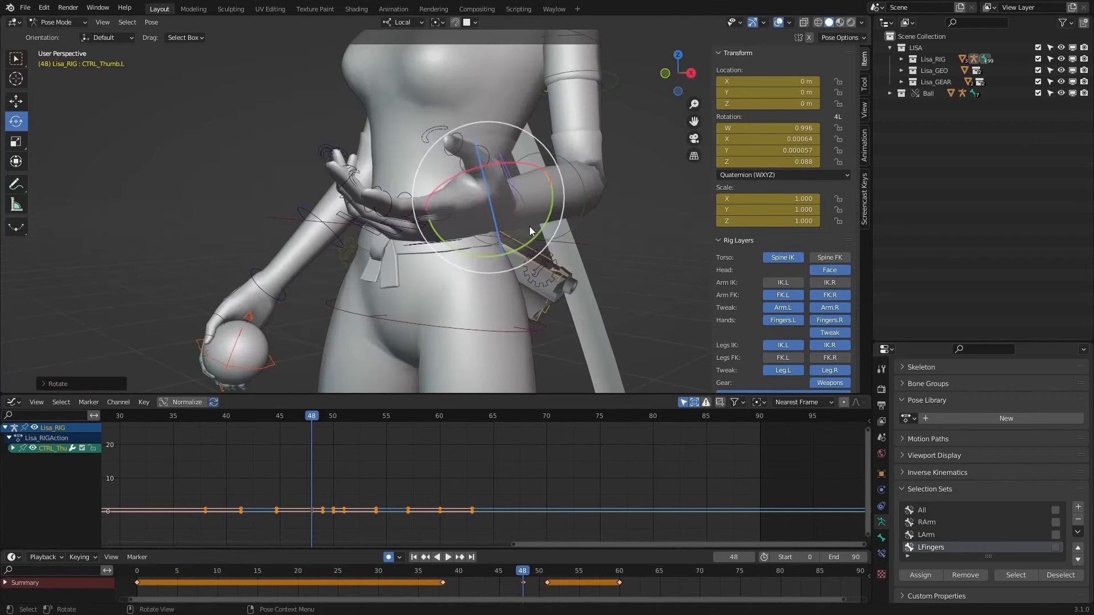
left_click_drag(524, 229, 529, 229)
left_click_drag(510, 180, 521, 183)
Step: Play and scrub the animation around the ball catch to review the left hand's finger motion
scroll(428, 217, "down", 2)
middle_click_drag(428, 217, 511, 323)
scroll(546, 200, "down", 6)
left_click_drag(498, 571, 547, 580)
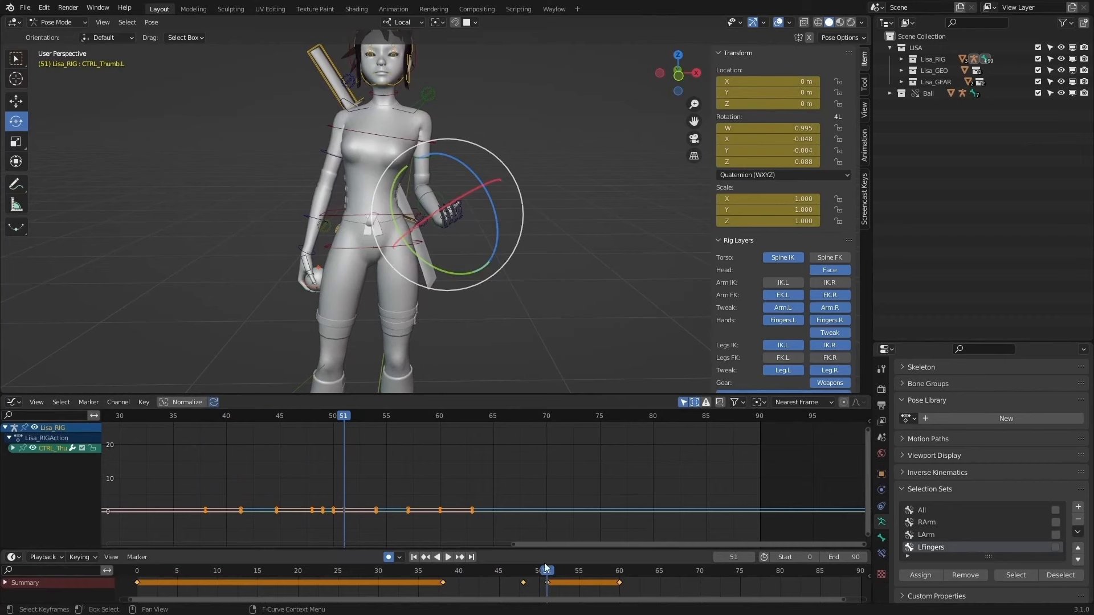
left_click(434, 571)
key("space")
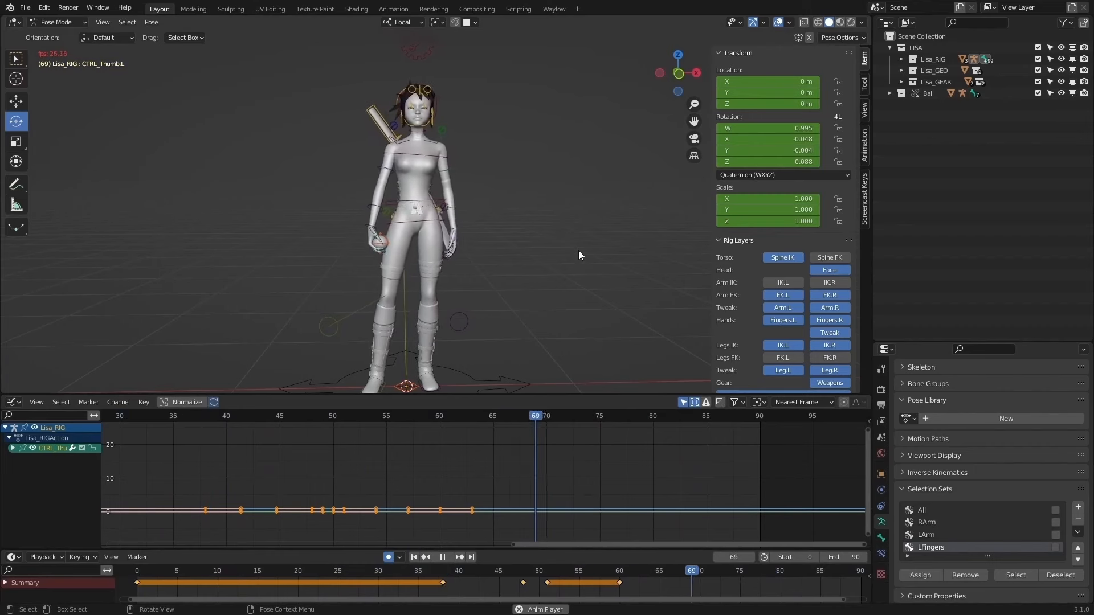
left_click(502, 570)
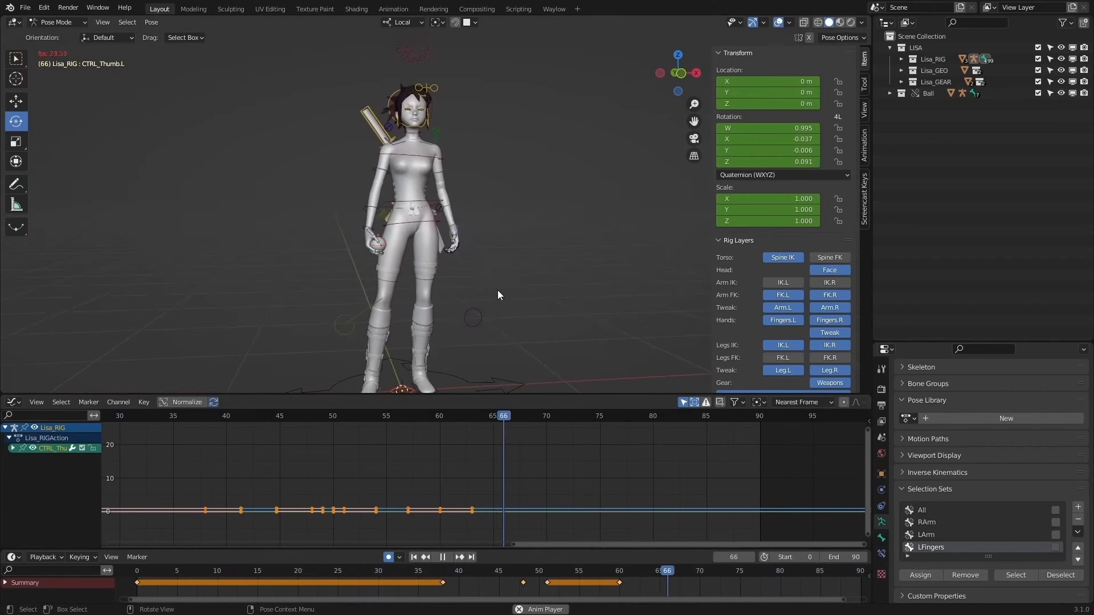
left_click_drag(489, 570, 381, 538)
middle_click_drag(535, 319, 513, 319)
left_click(444, 556)
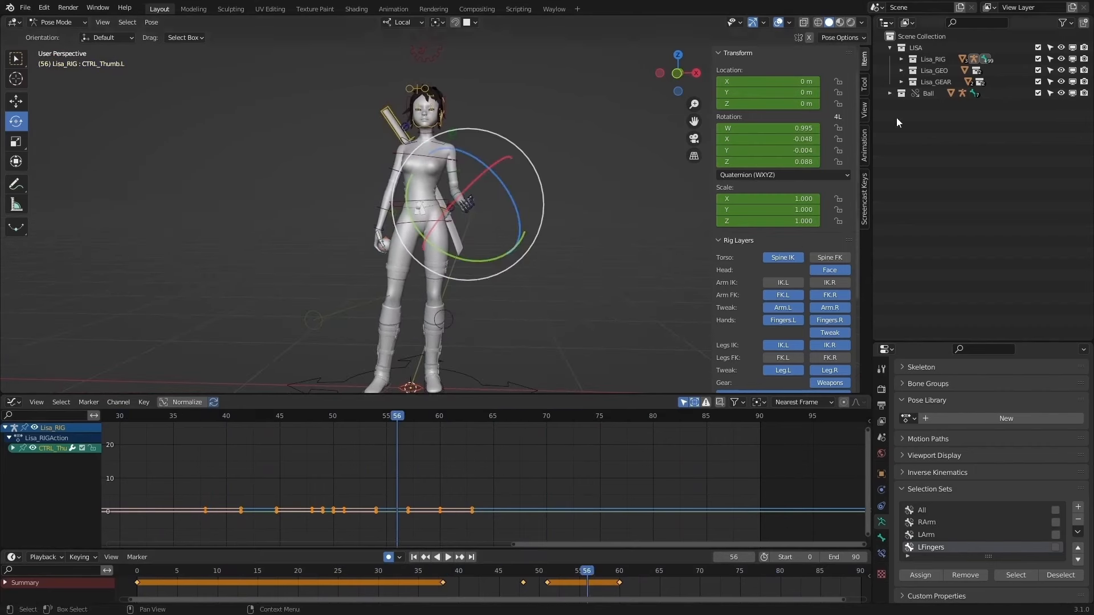
Step: Set the solid viewport shading colour to Texture and clear the bone selection
left_click(861, 22)
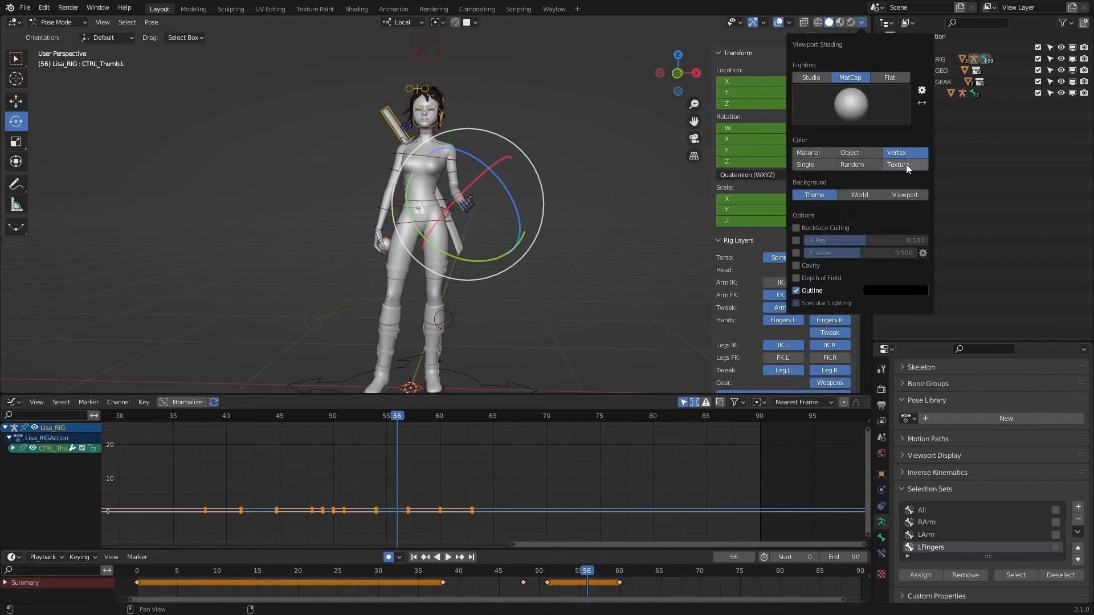
left_click(906, 165)
left_click(636, 213)
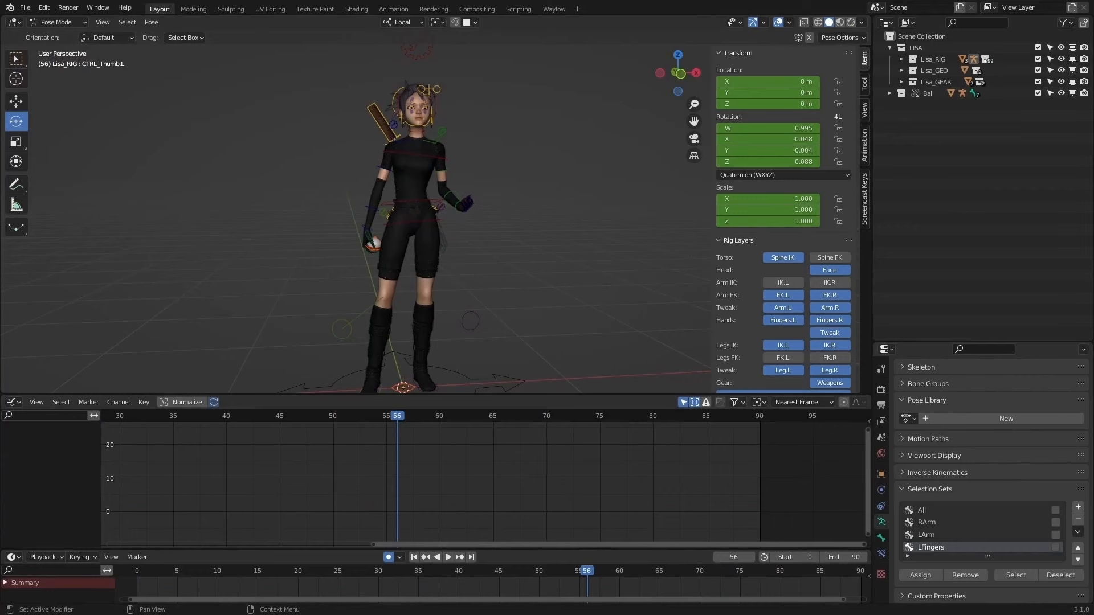
Step: Save the file as a new version named MarkMasters_BallToss_v005.blend
left_click(25, 8)
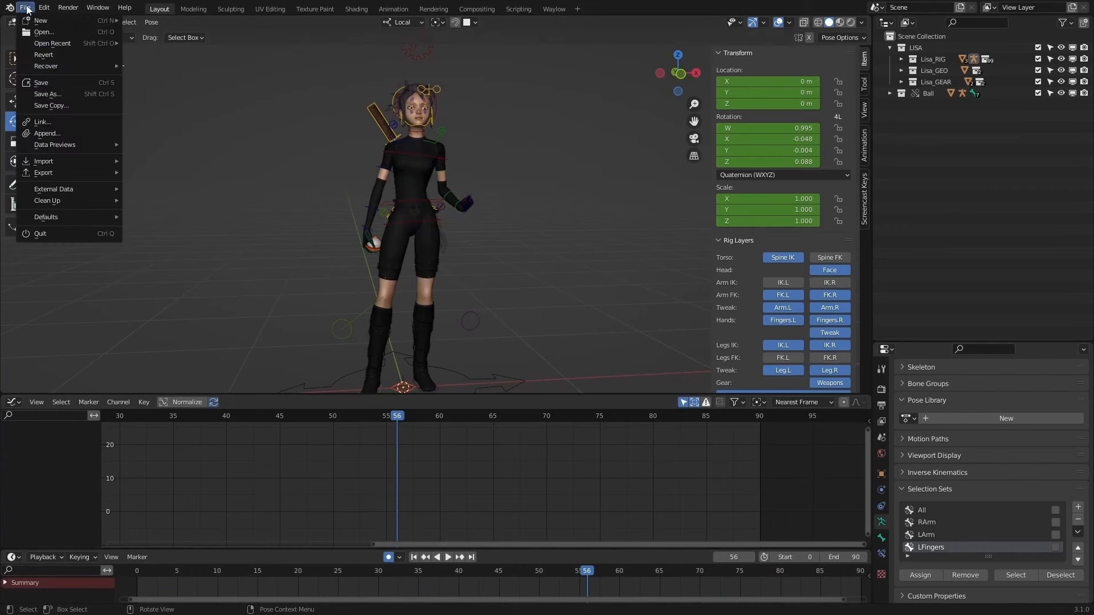
left_click(72, 95)
left_click(470, 463)
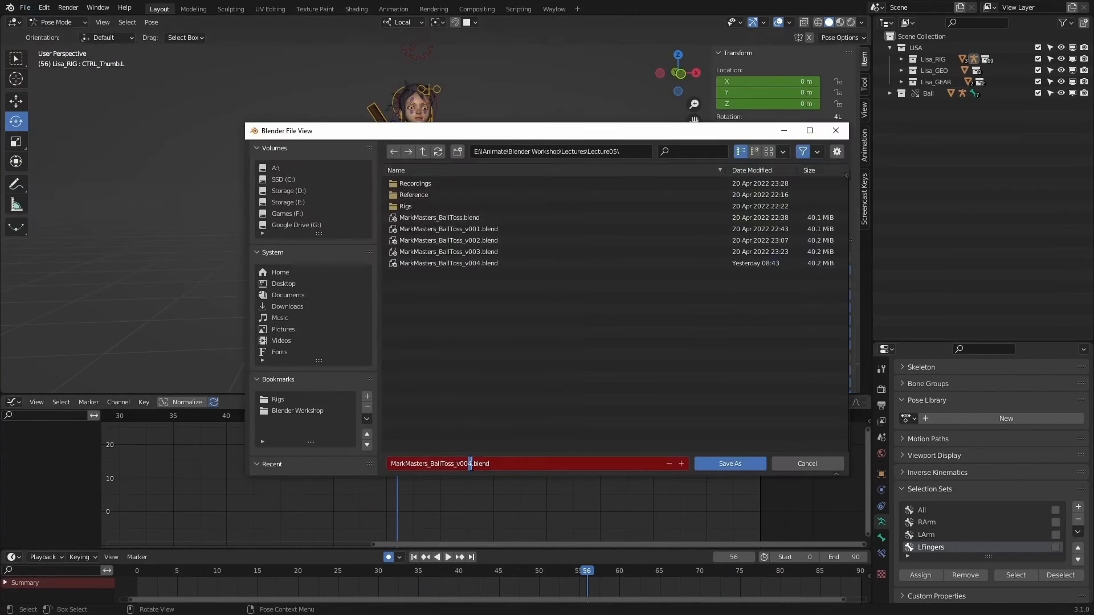
type("5")
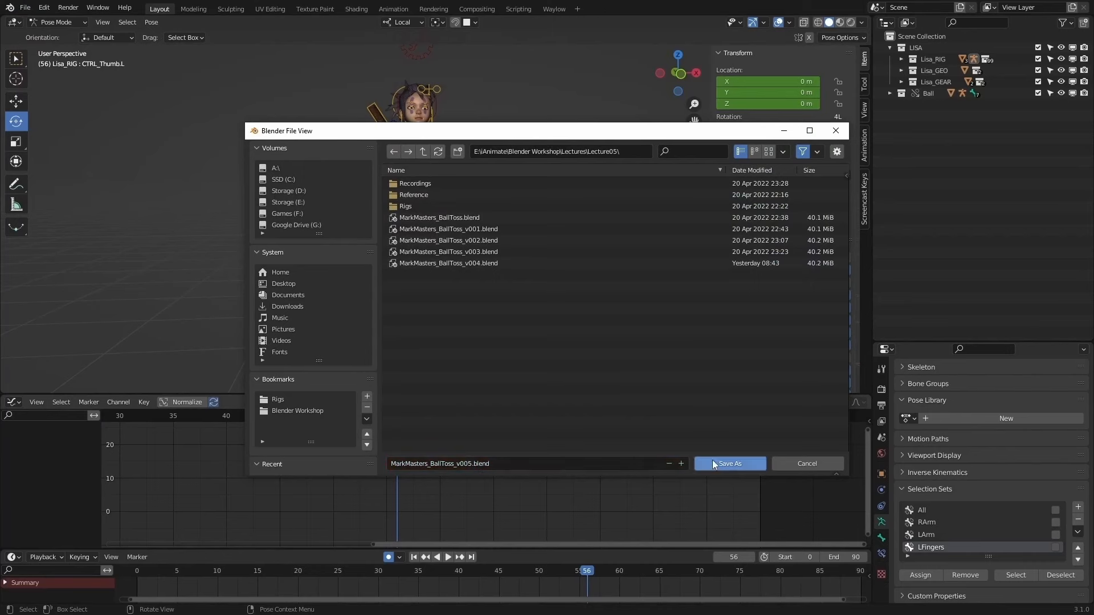
left_click(713, 459)
Step: Go to frame 20 and activate the Move tool for working around the ball in the right hand
left_click_drag(528, 573, 298, 502)
left_click(354, 252)
scroll(355, 252, "up", 3)
key("w")
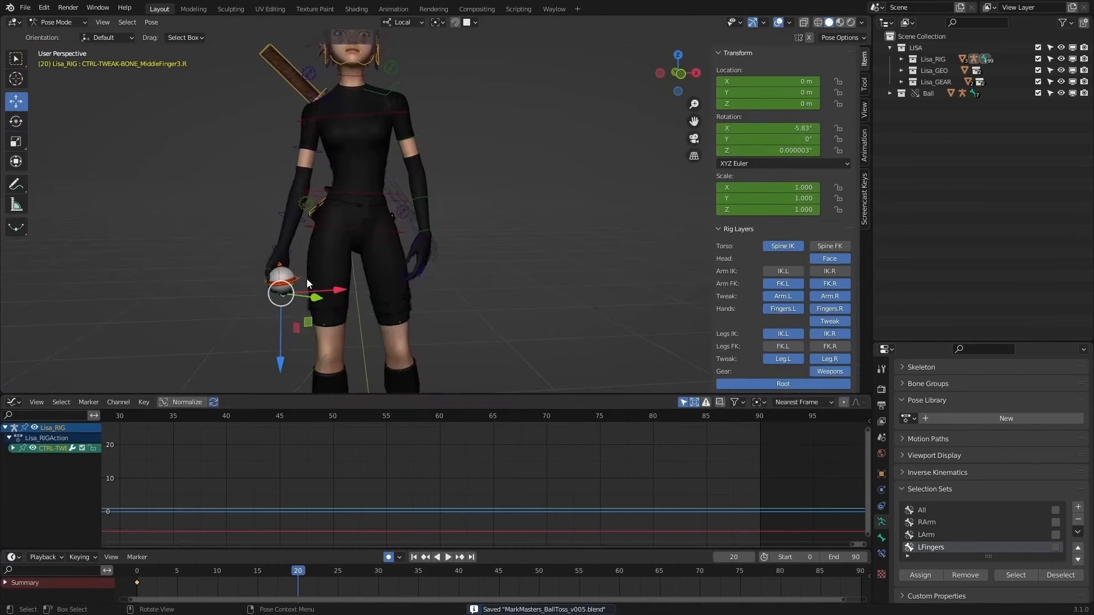
Step: Try to select the ball's control ring while still in the character rig's Pose Mode
left_click(299, 277)
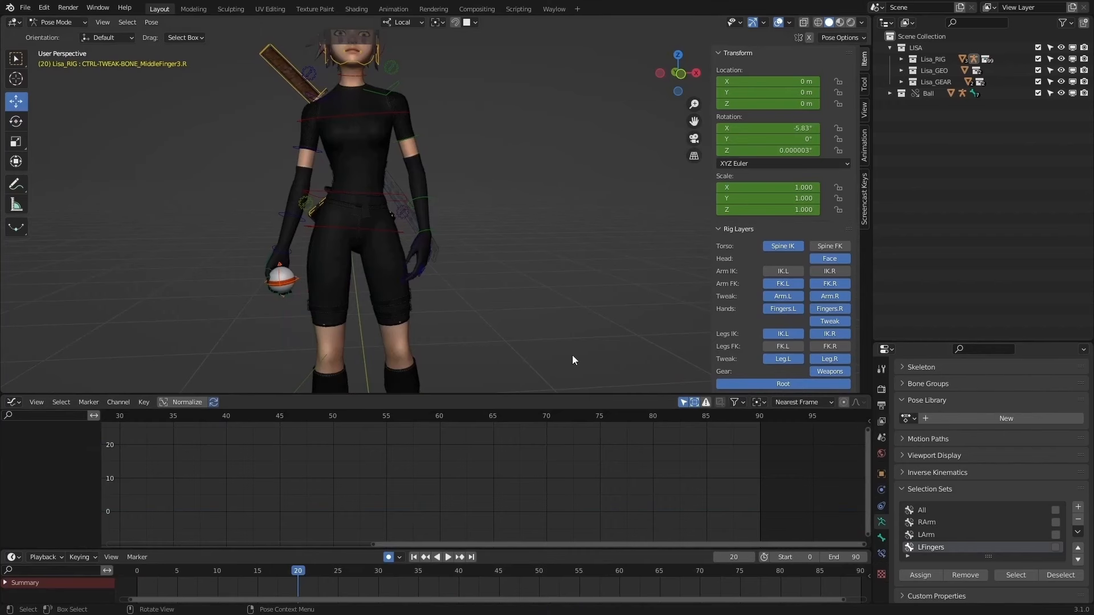
left_click(294, 280)
scroll(319, 280, "up", 5)
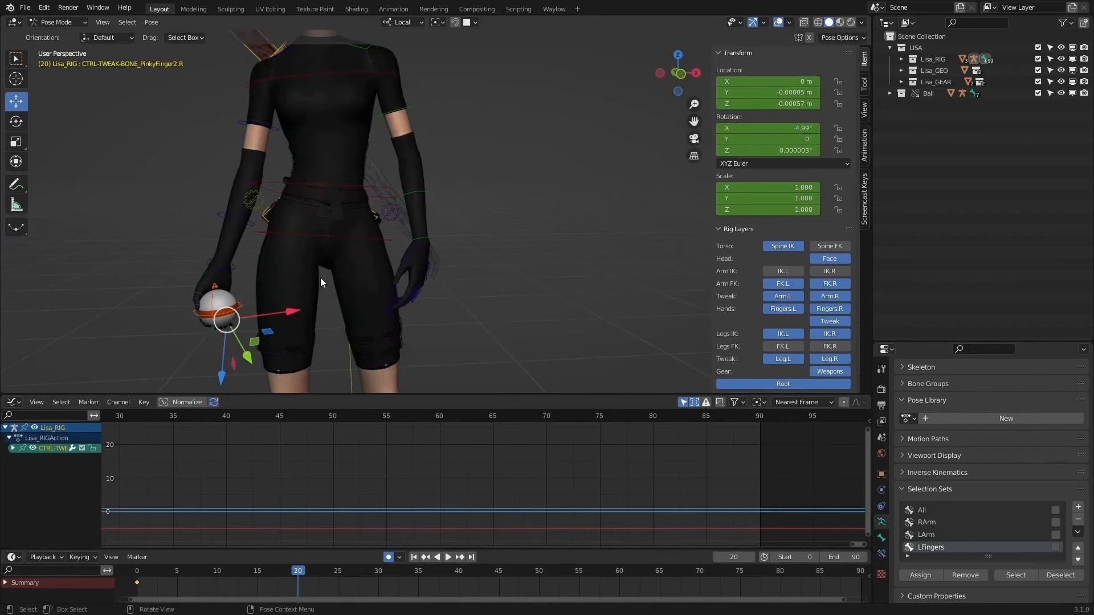
left_click(318, 306)
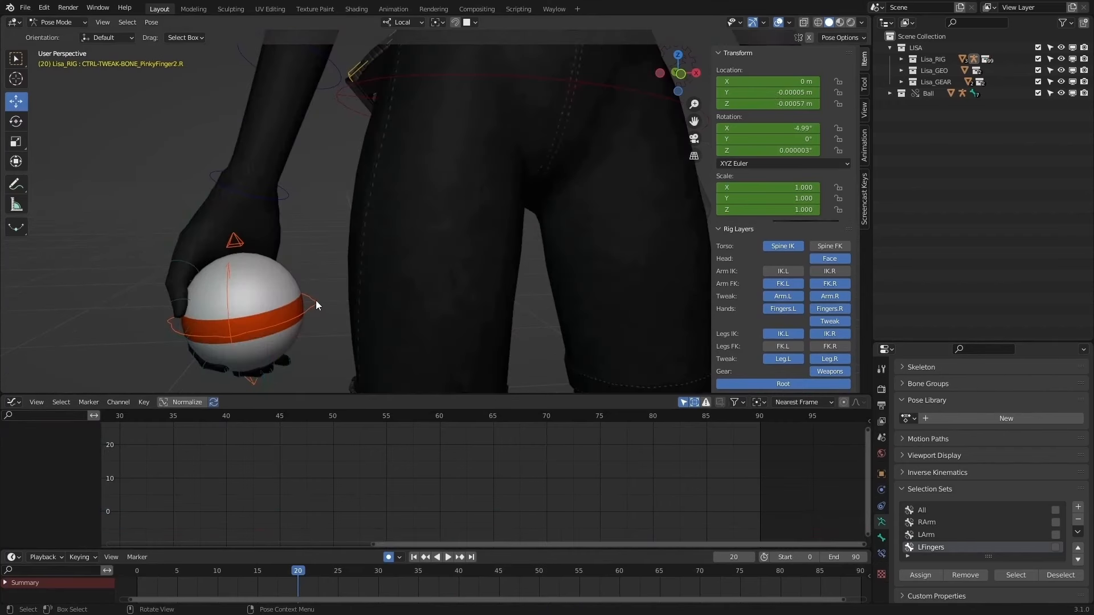
scroll(381, 278, "down", 3)
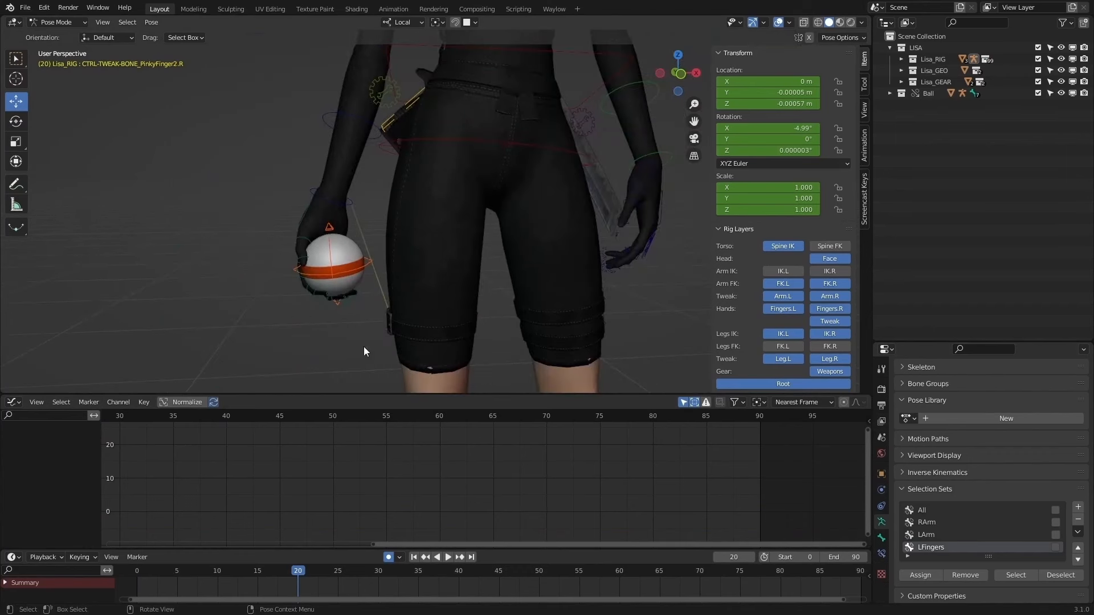
left_click(337, 201)
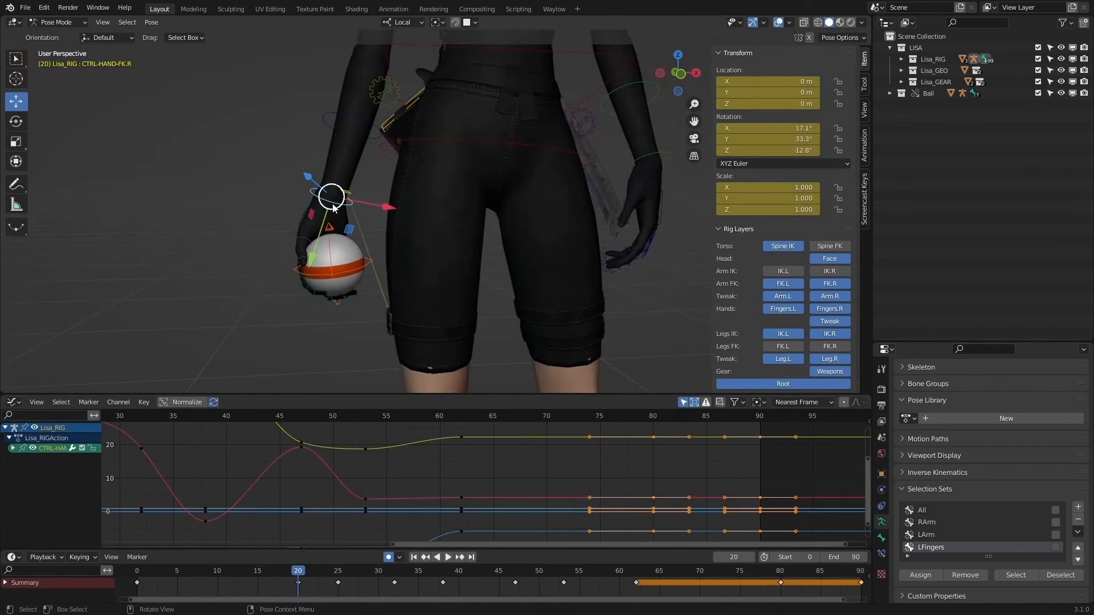
left_click(371, 262)
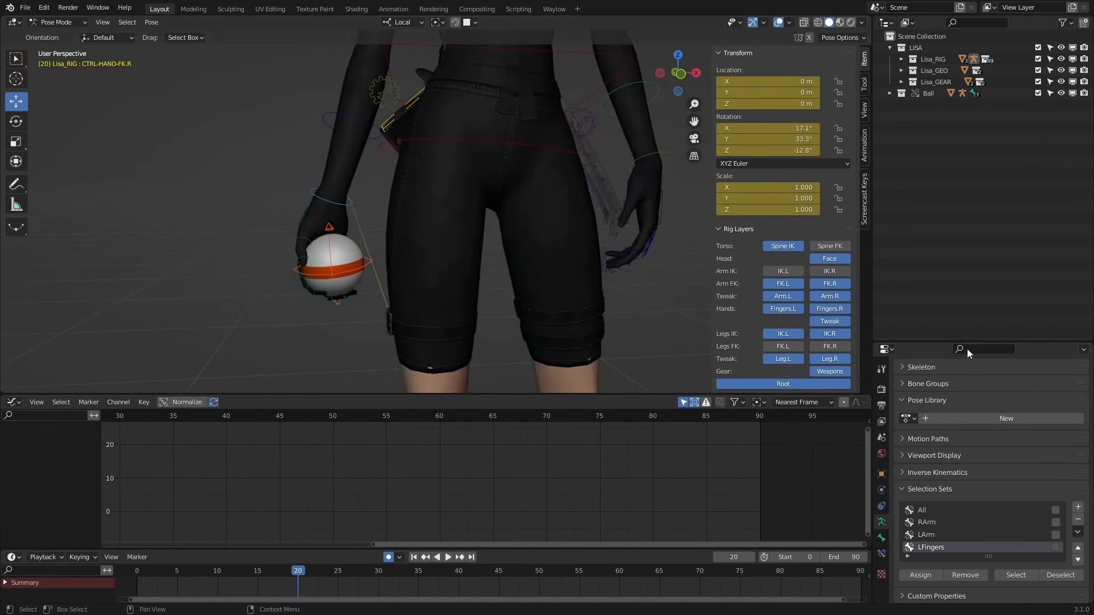
left_click(352, 203)
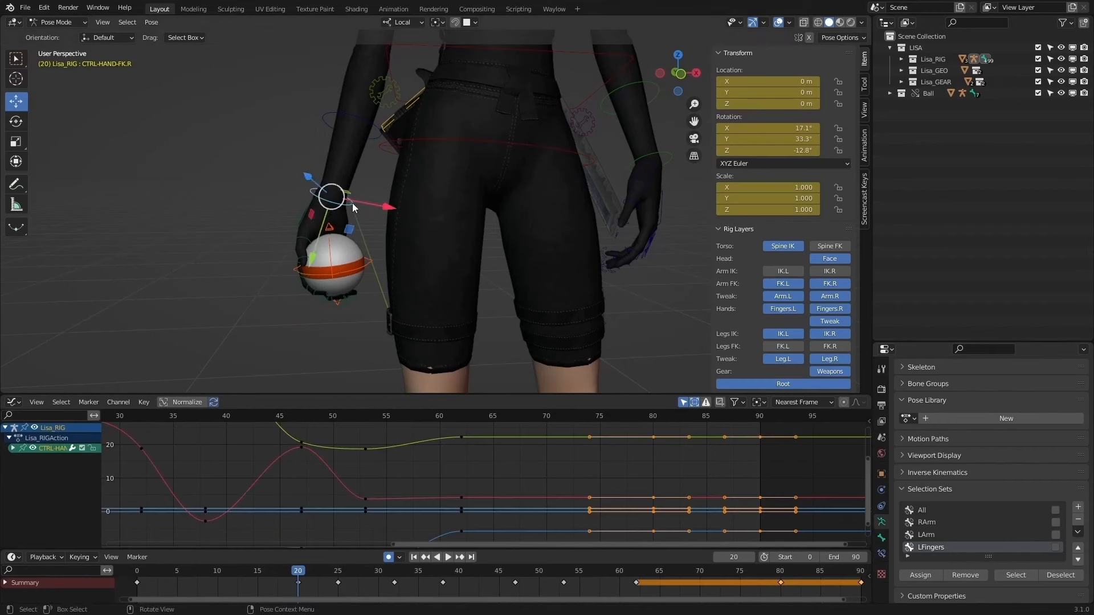
left_click(331, 257)
left_click(367, 268)
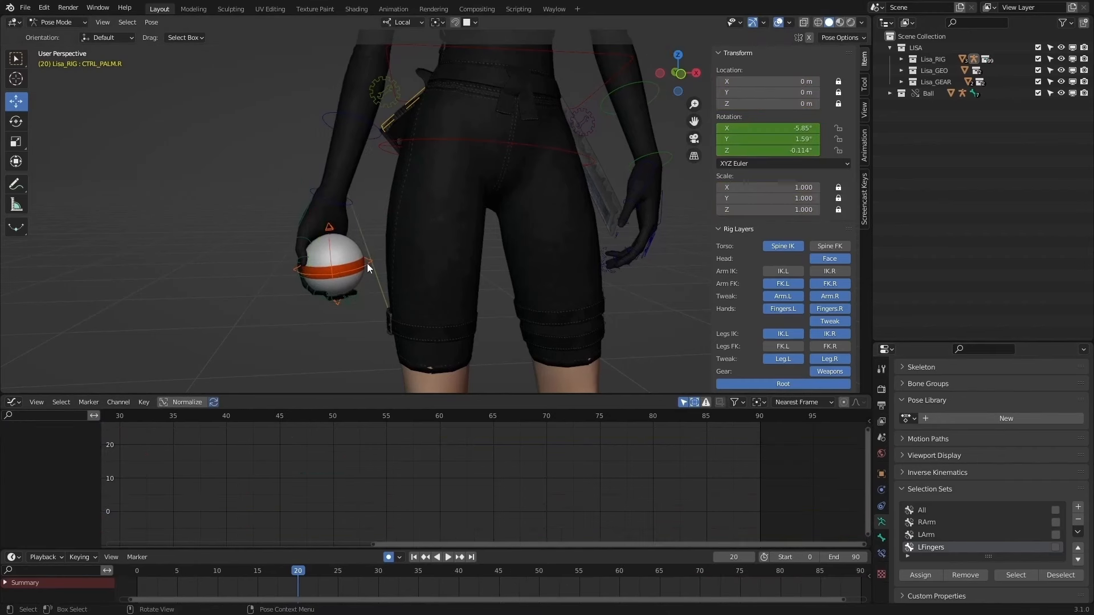
Step: Expand the Ball collection and its Armature hierarchy, and toggle the ball mesh's visibility off and back on
left_click(888, 93)
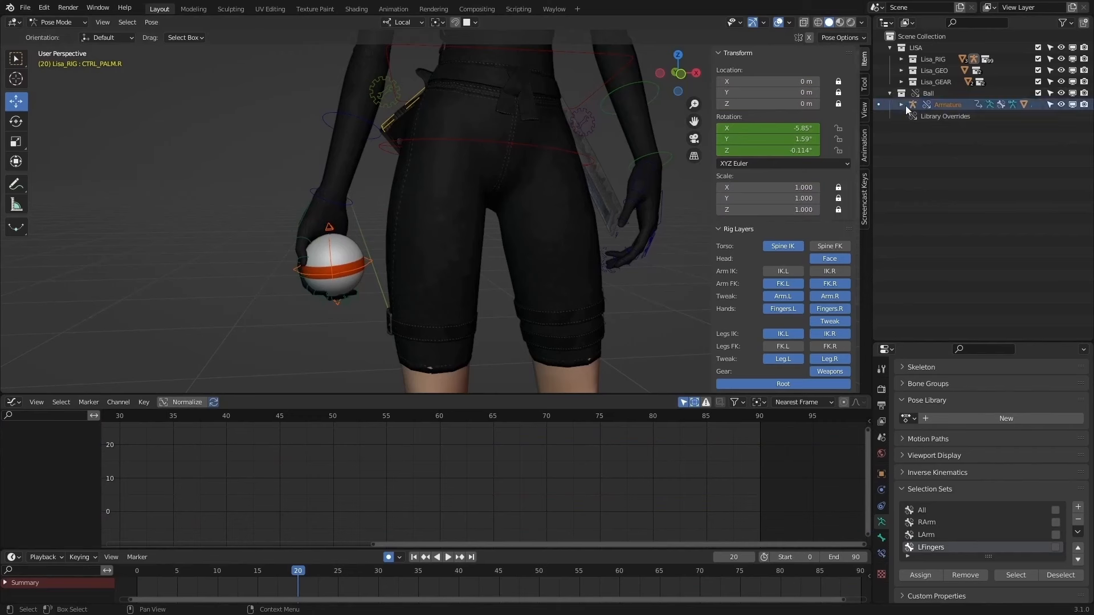
left_click(901, 104)
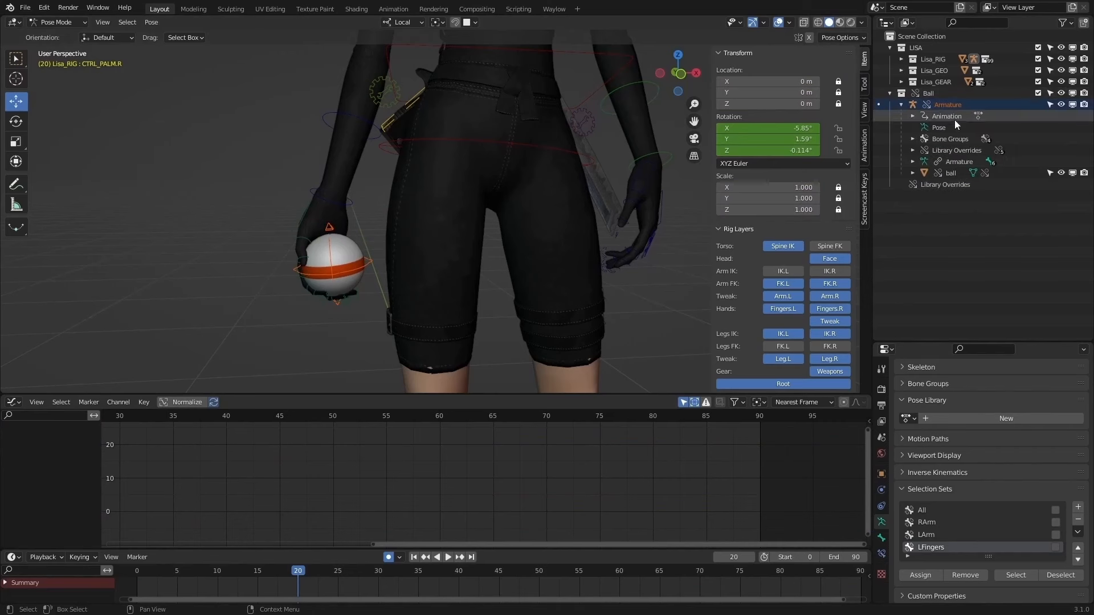
left_click(1061, 173)
left_click(1061, 173)
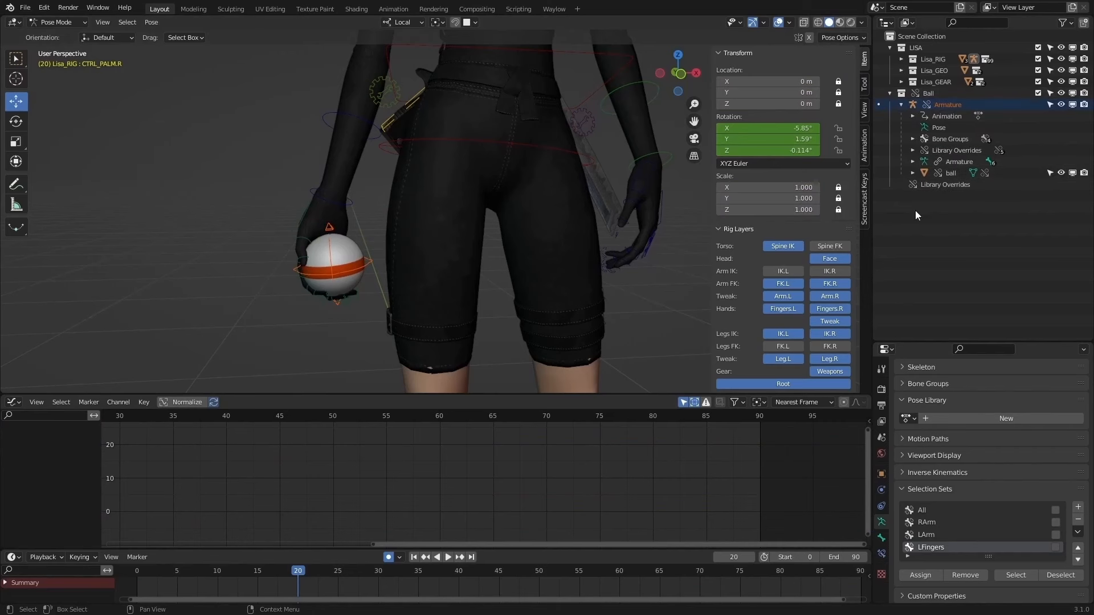
Step: Leave the character rig's Pose Mode through Object Mode and select the COC control in the ball Armature's Pose Mode
left_click(63, 23)
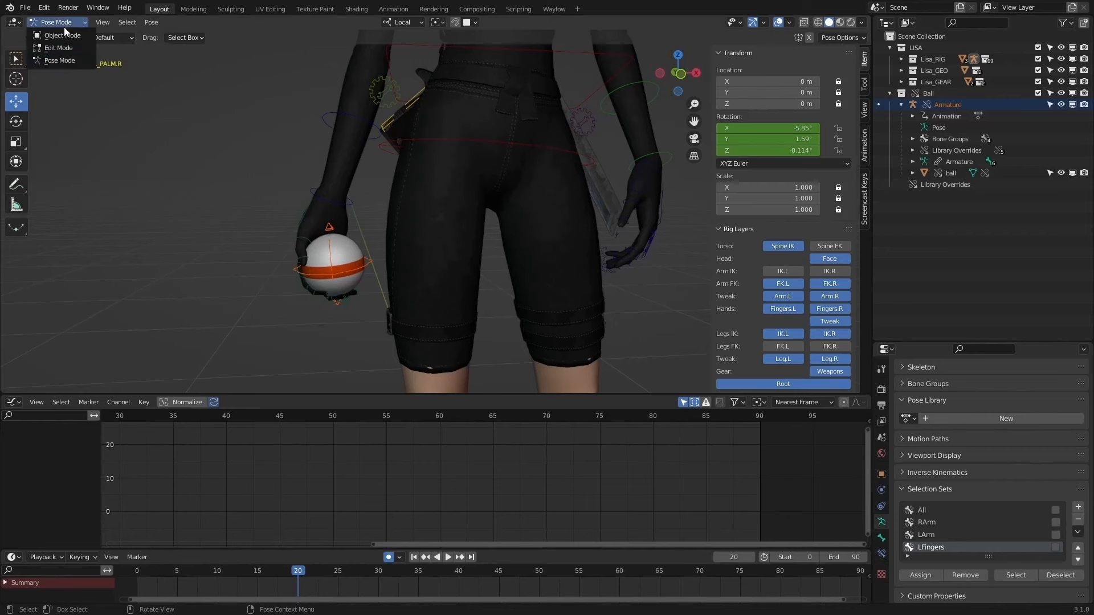
left_click(63, 35)
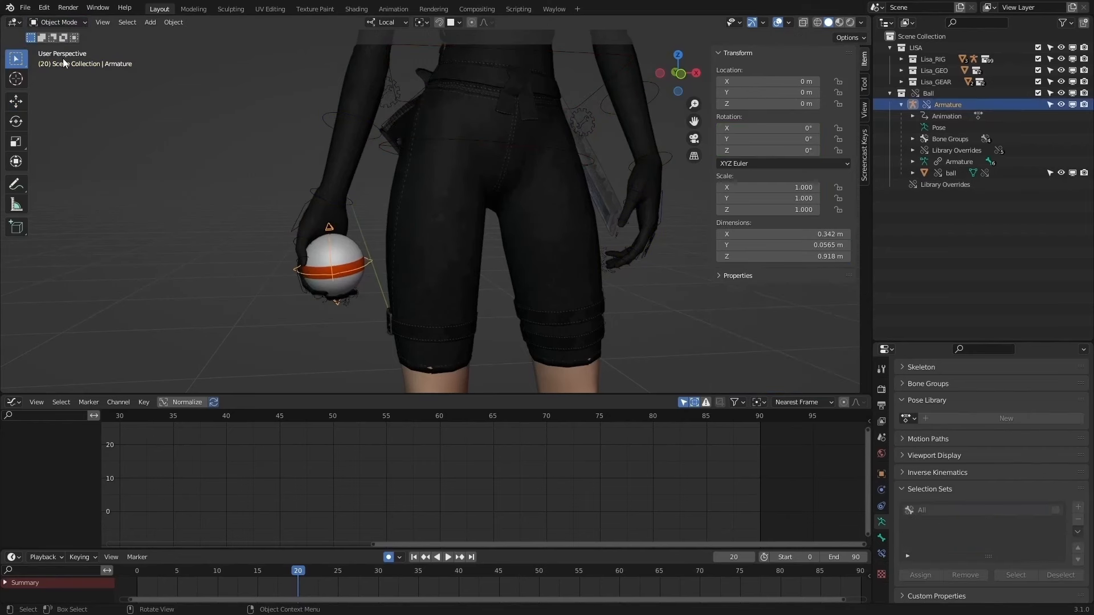
left_click(79, 63)
left_click(368, 264)
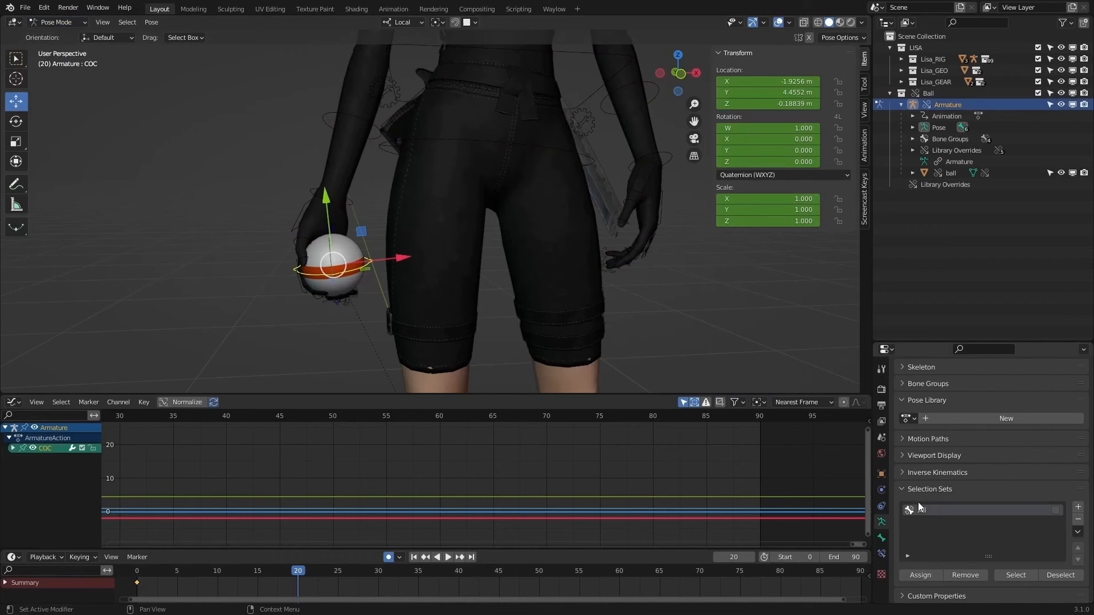
Step: Show the bone constraints of the ball's COC control to examine its Child Of target and influence
left_click(902, 488)
left_click(881, 537)
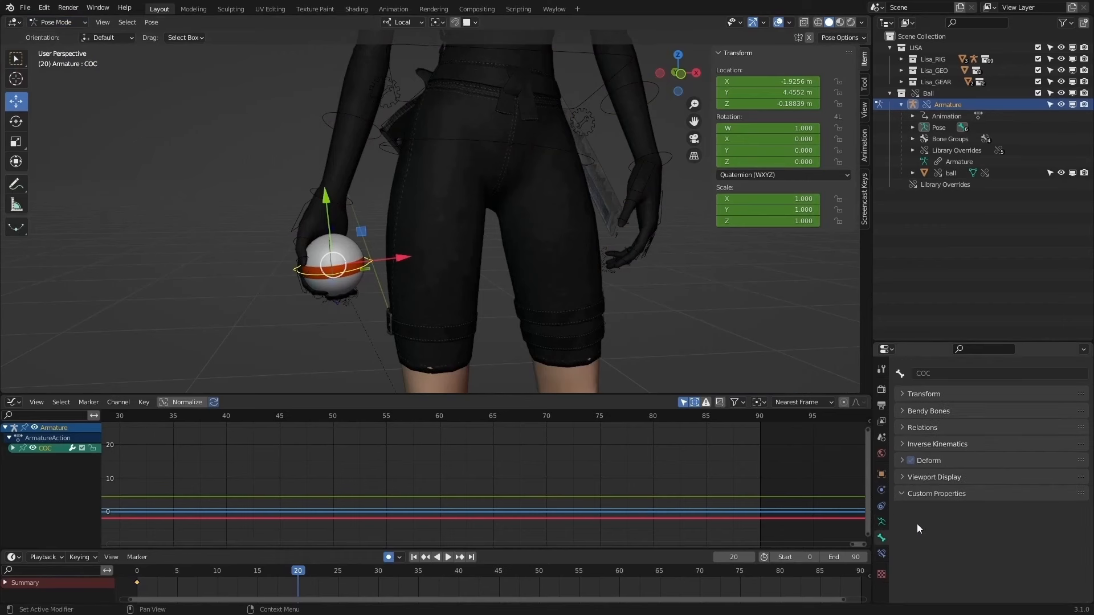
left_click(881, 554)
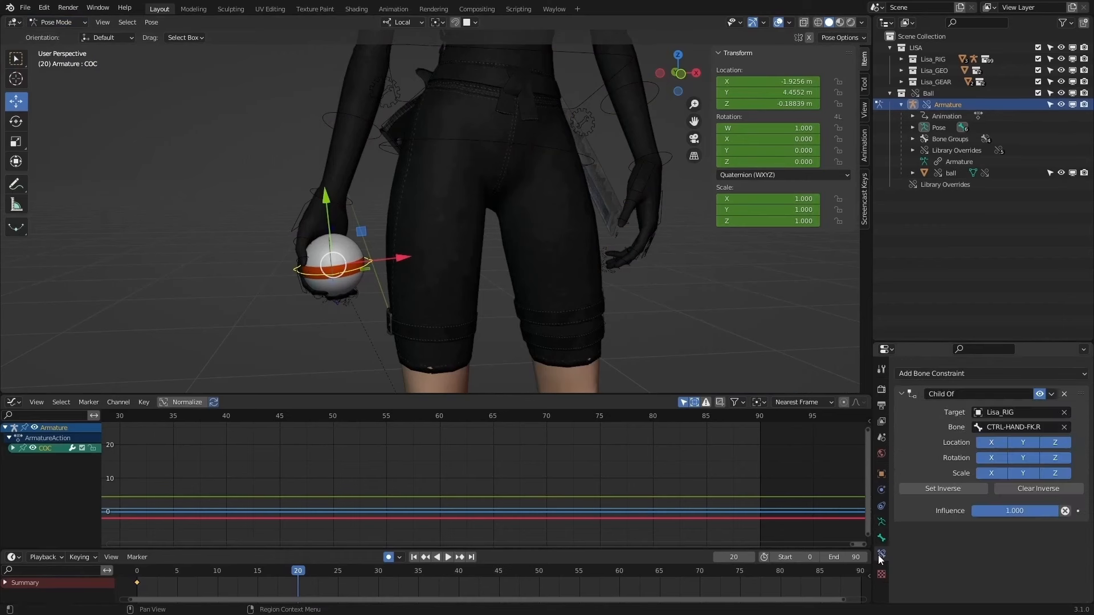
scroll(523, 319, "down", 3)
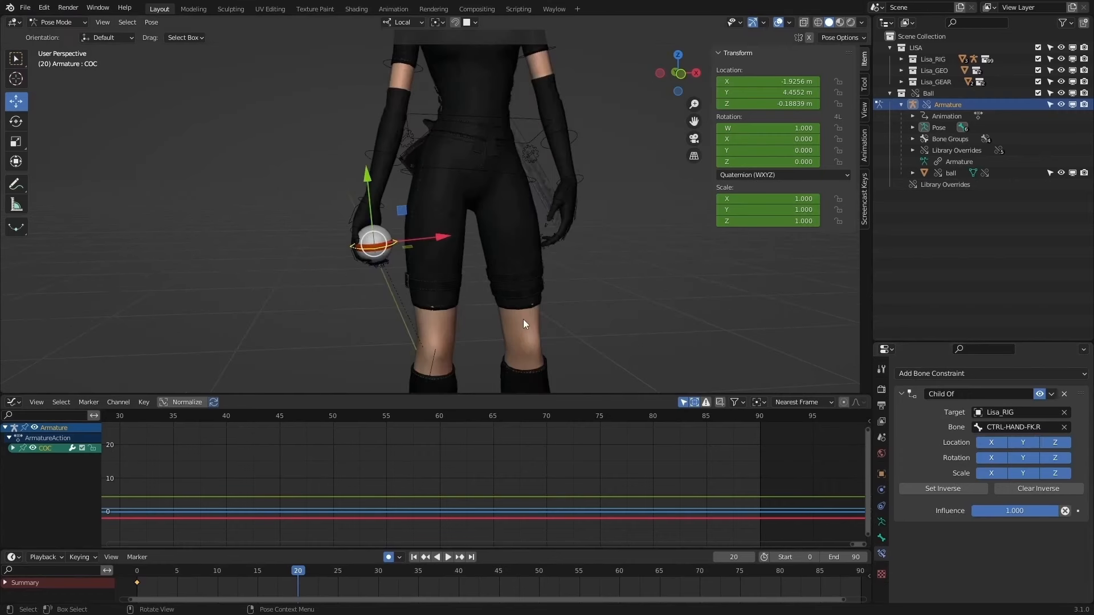
Step: Keyframe the ball's Child Of influence at 1.000 on frame 29 and 0.000 on frame 30
middle_click_drag(498, 295, 490, 324, "shift")
left_click_drag(304, 569, 362, 572)
middle_click_drag(461, 285, 473, 295, "shift")
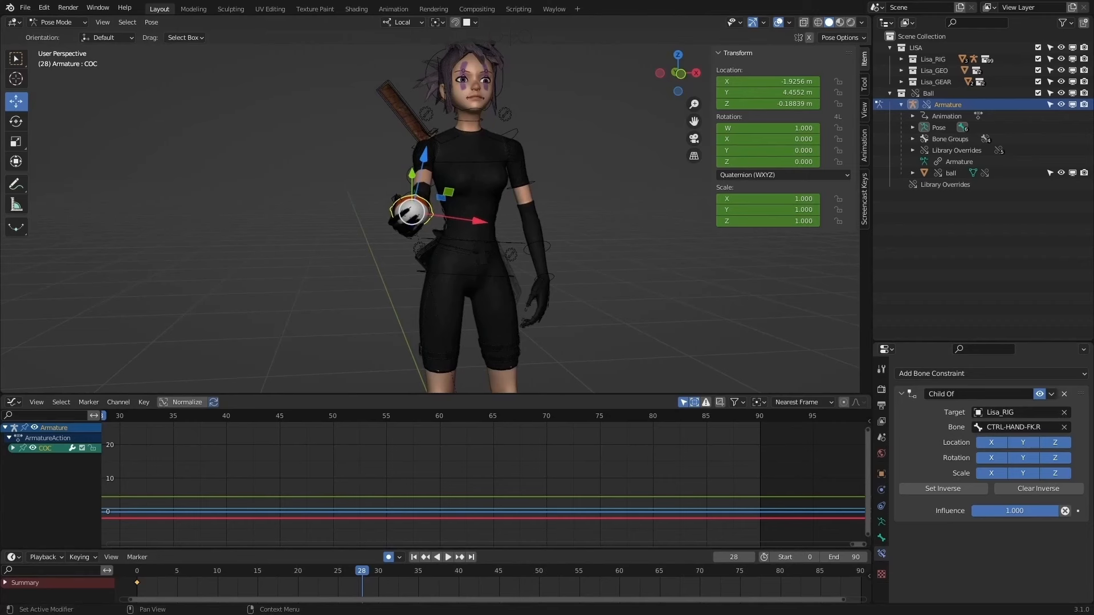
left_click_drag(354, 569, 380, 571)
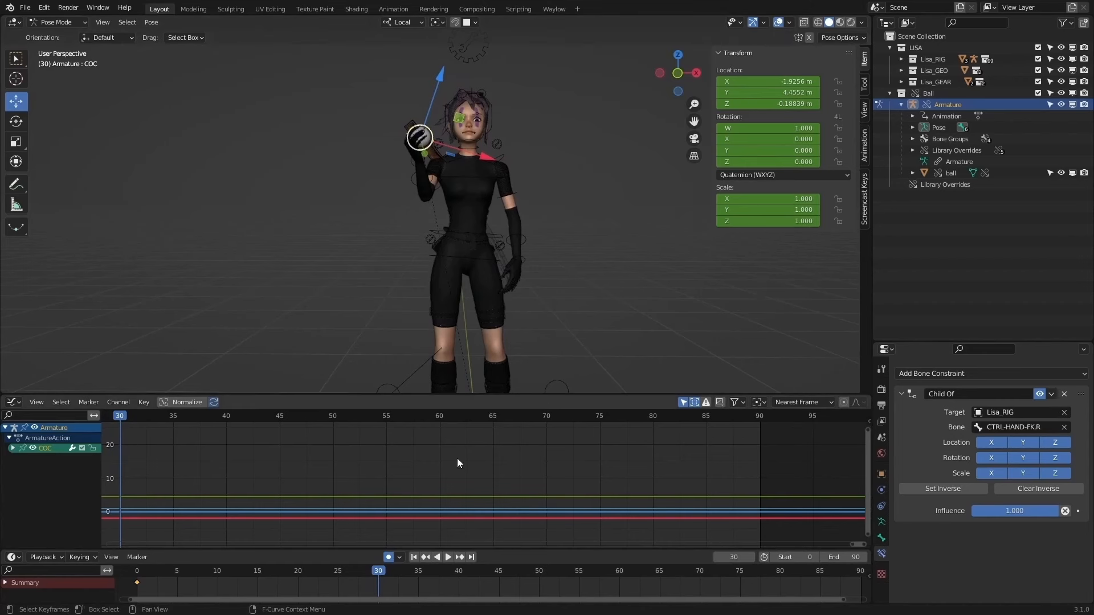
left_click(1078, 511)
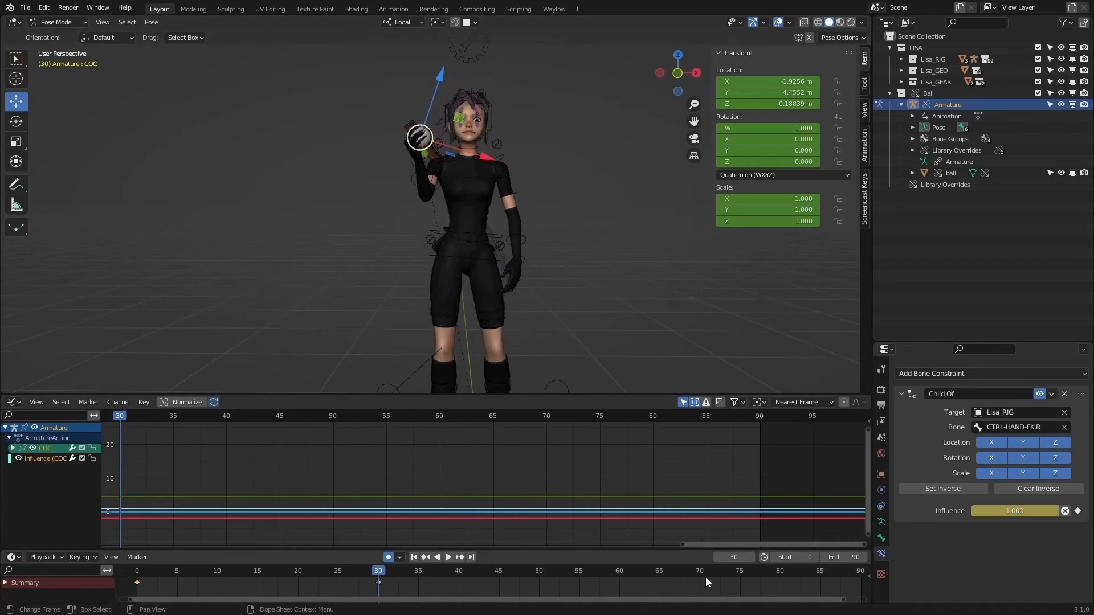
left_click(371, 570)
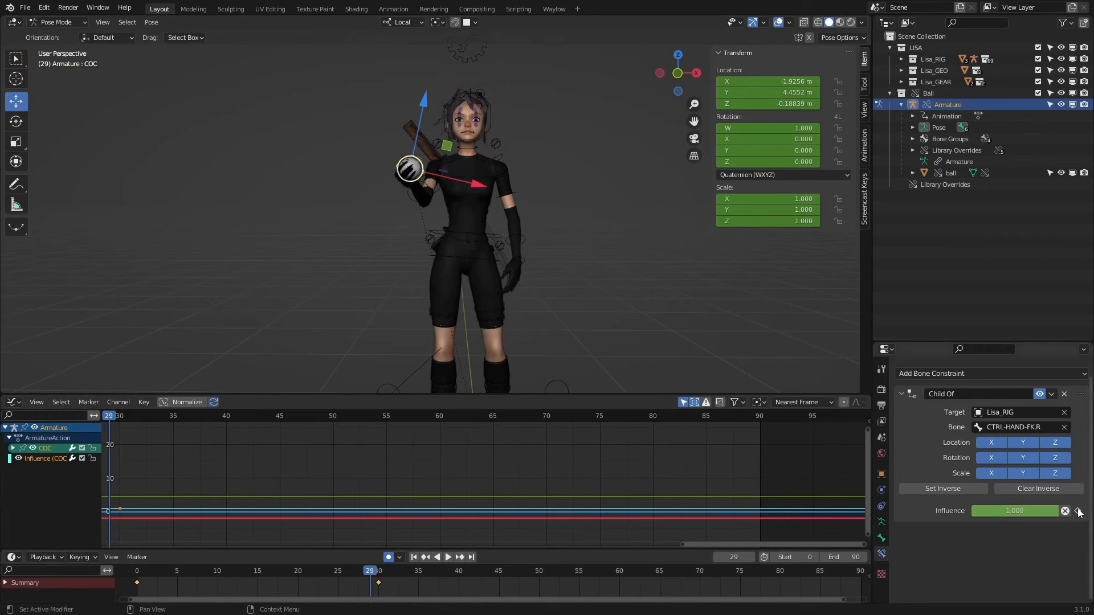
left_click(378, 573)
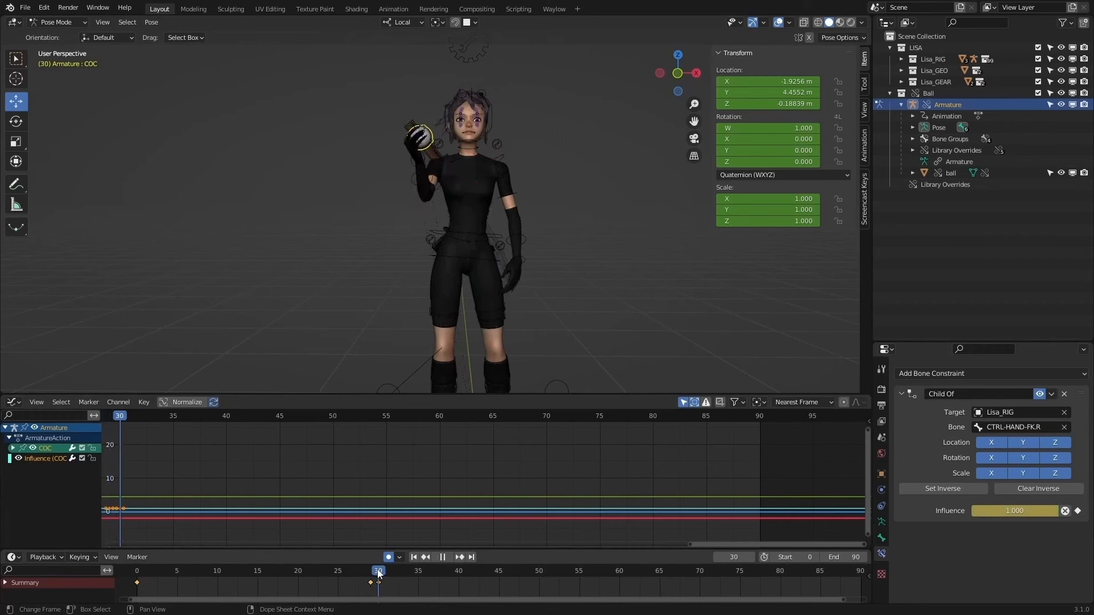
key("BackSpace")
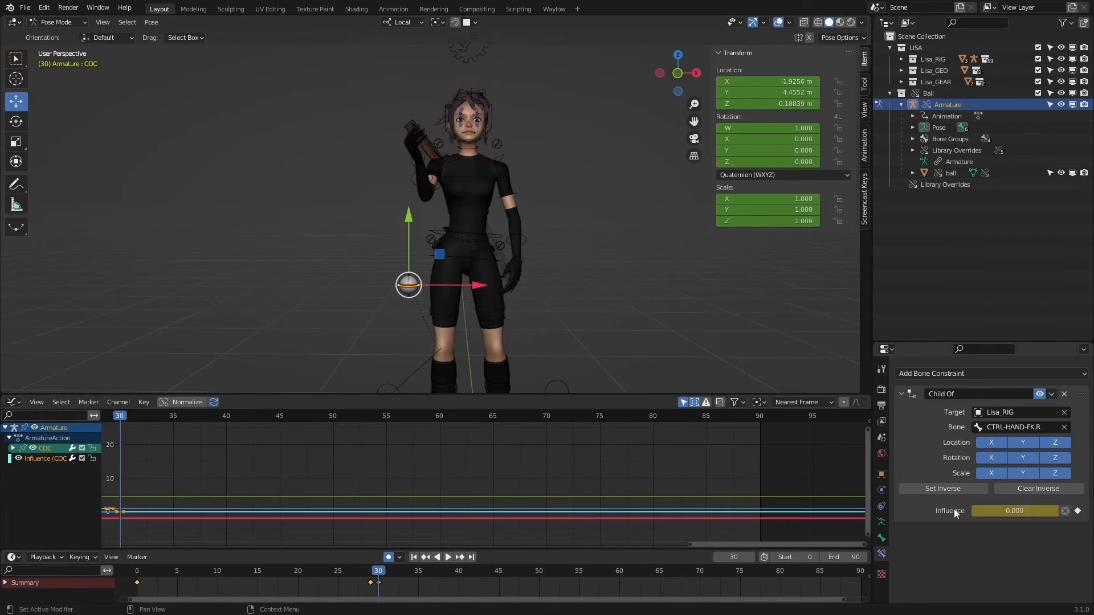
mouse_move(375, 572)
left_mouse_down()
mouse_move(364, 570)
mouse_move(378, 573)
left_mouse_up()
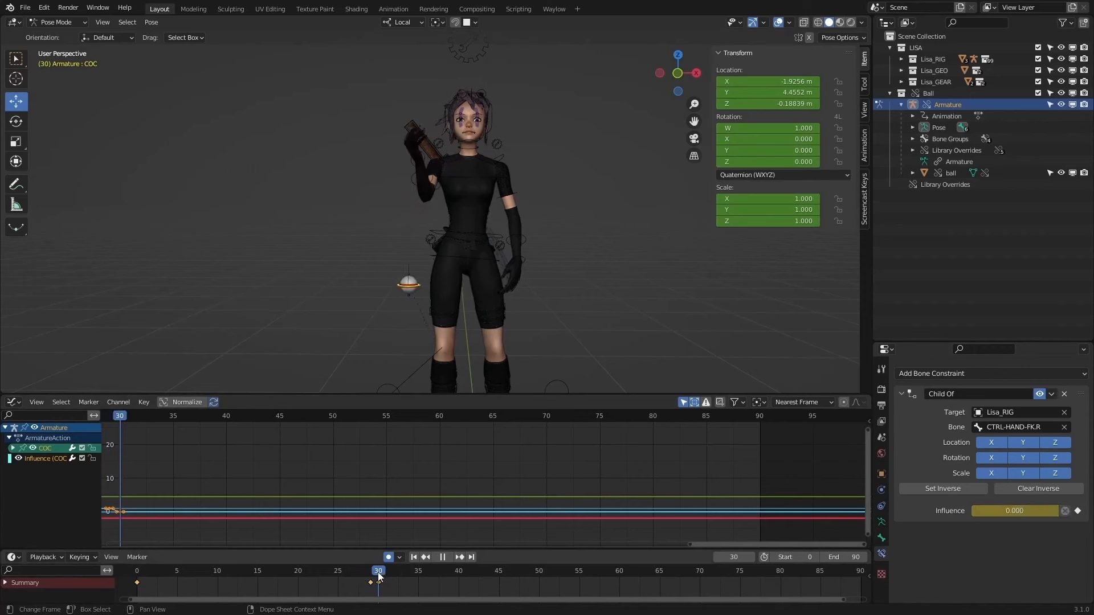
Step: Restore the ball's Child Of influence to 1.000 on frame 30 and snap the 3D cursor to its COC control
left_click(409, 289)
left_click(409, 285)
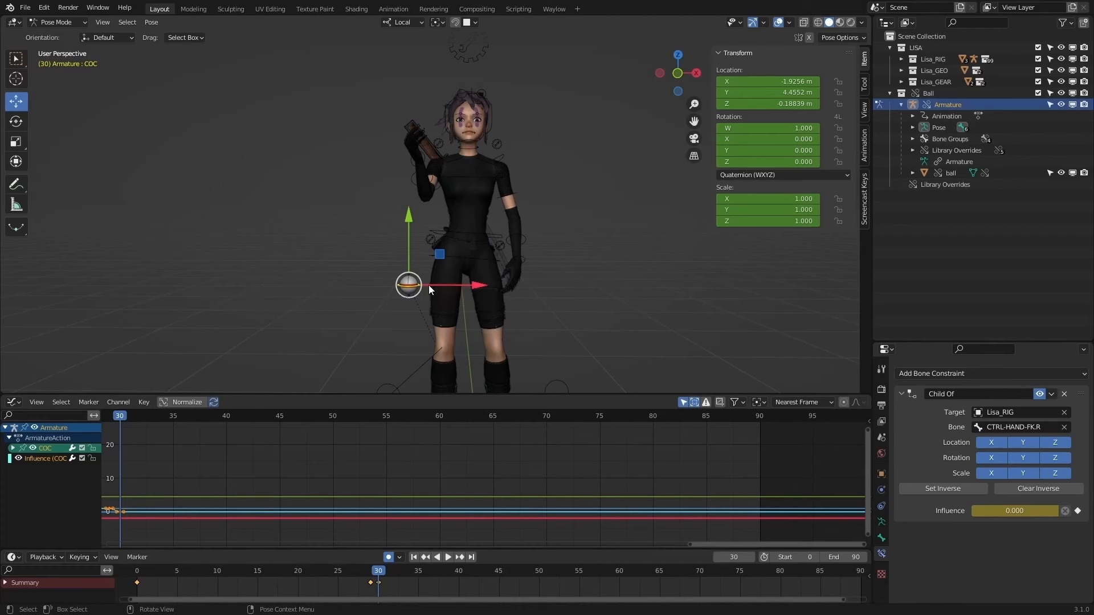
mouse_move(380, 578)
left_mouse_down()
mouse_move(369, 575)
mouse_move(379, 575)
left_mouse_up()
left_click_drag(1014, 511, 1065, 511)
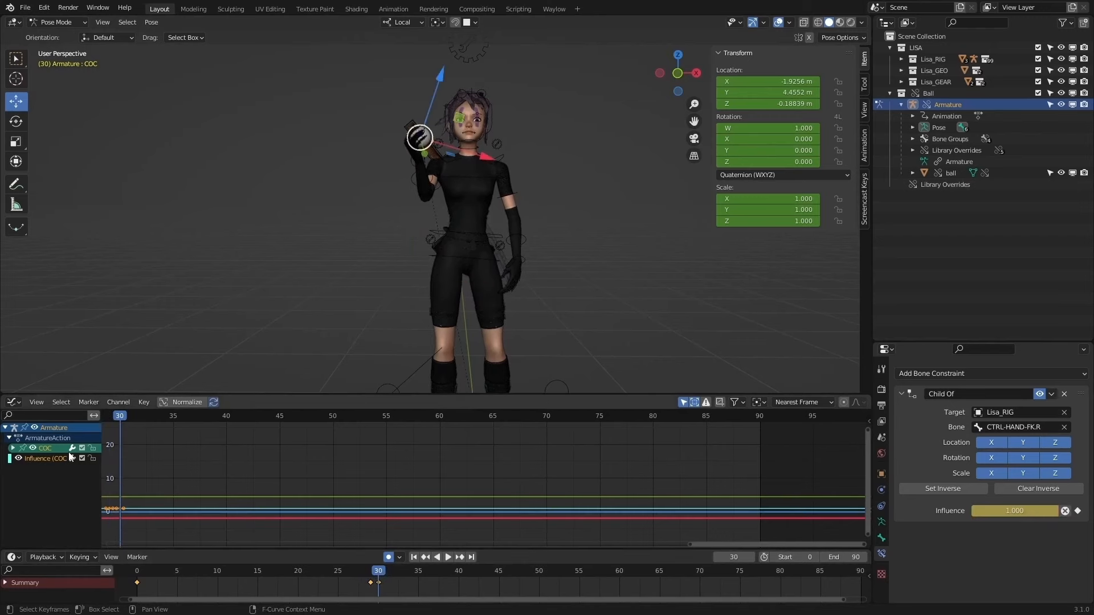
middle_click_drag(425, 234, 349, 224)
scroll(350, 223, "up", 1)
left_click(350, 223)
left_click(360, 168)
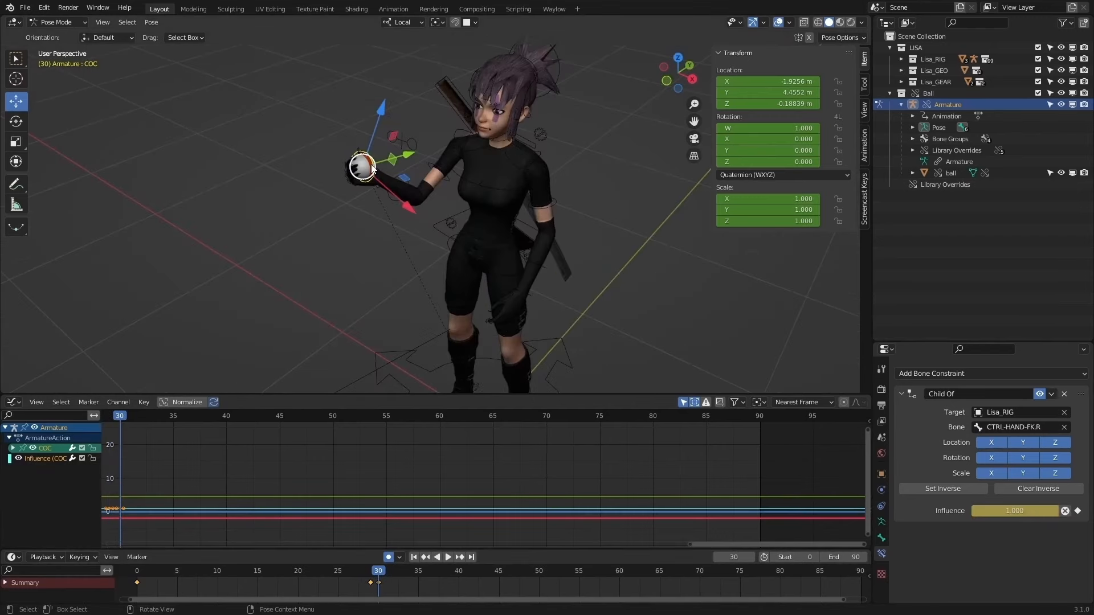
middle_click_drag(361, 168, 409, 184)
key("shift+s")
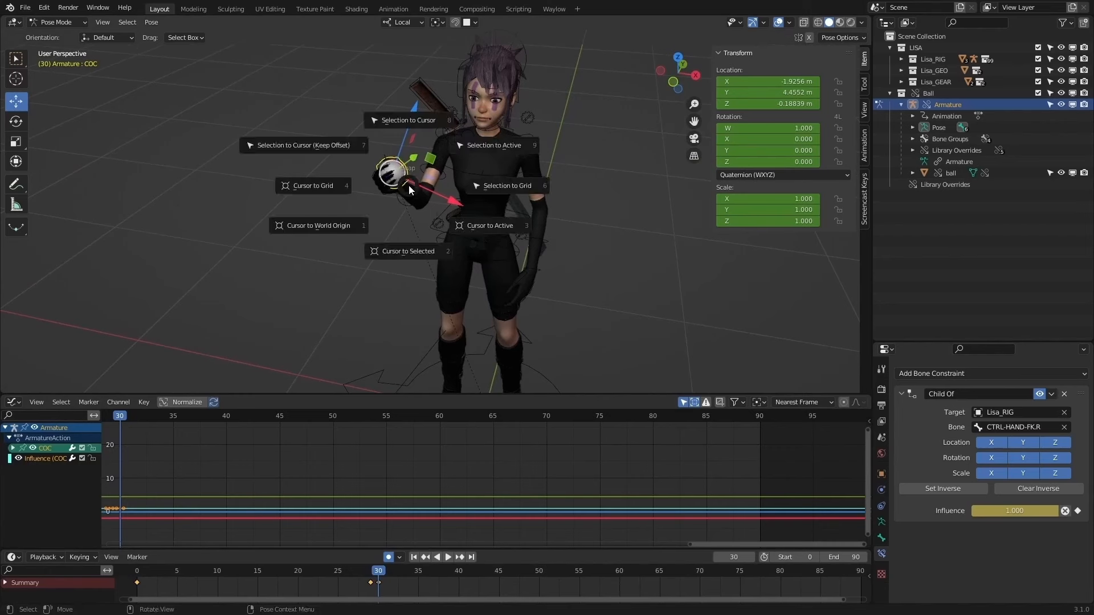
left_click(422, 242)
mouse_move(421, 242)
middle_mouse_down()
mouse_move(402, 244)
mouse_move(410, 234)
middle_mouse_up()
Step: Set the Child Of influence to 0.000 on frame 30 and snap the ball's COC control to the 3D cursor
left_click(406, 215)
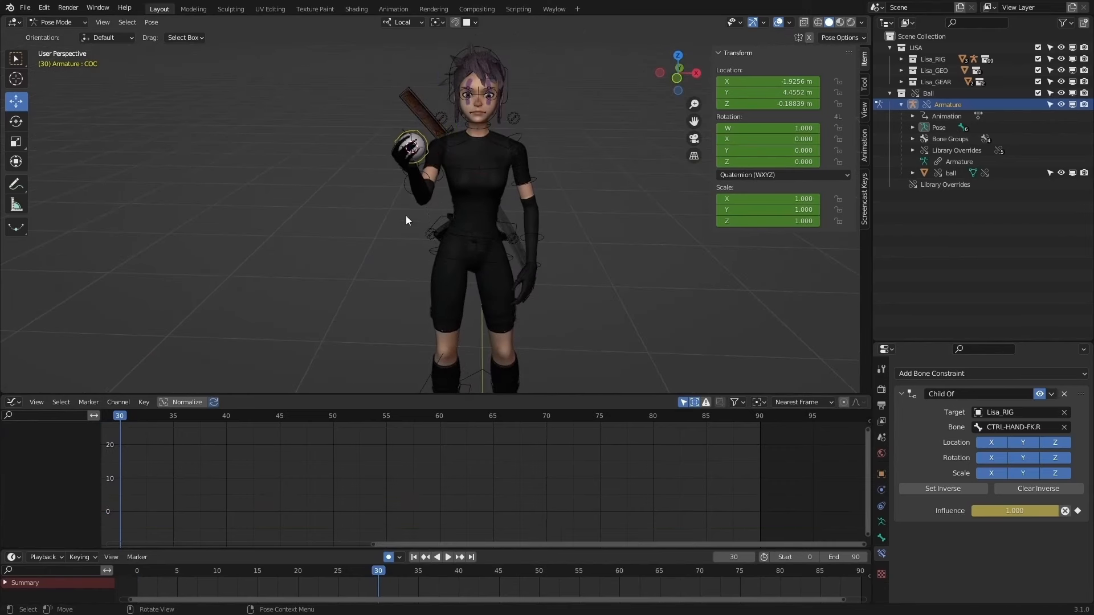
left_click(425, 135)
left_click_drag(1022, 515, 963, 514)
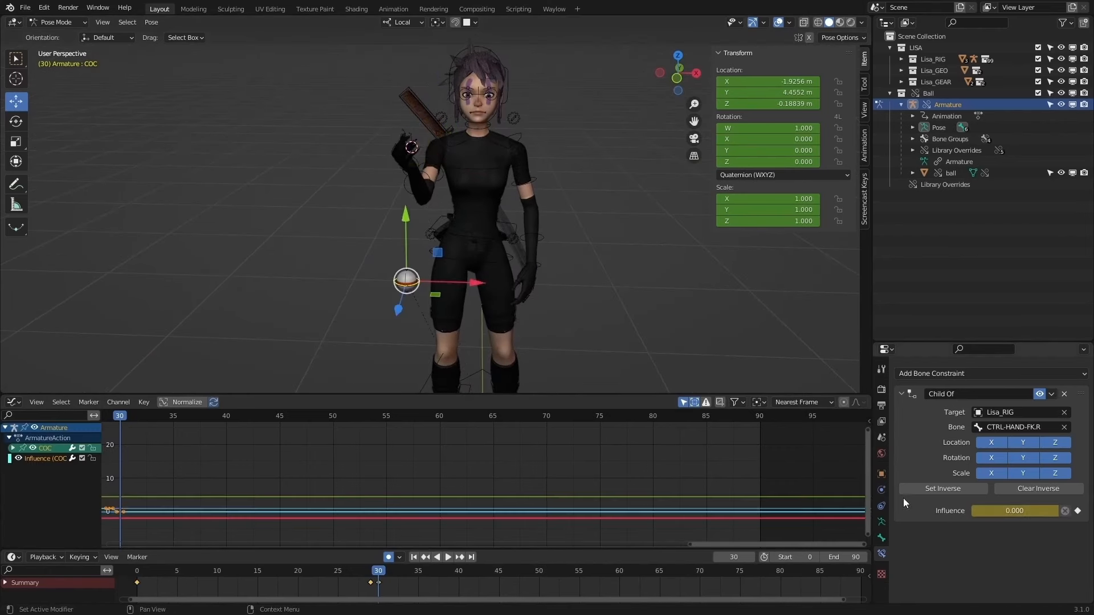
key("shift+s")
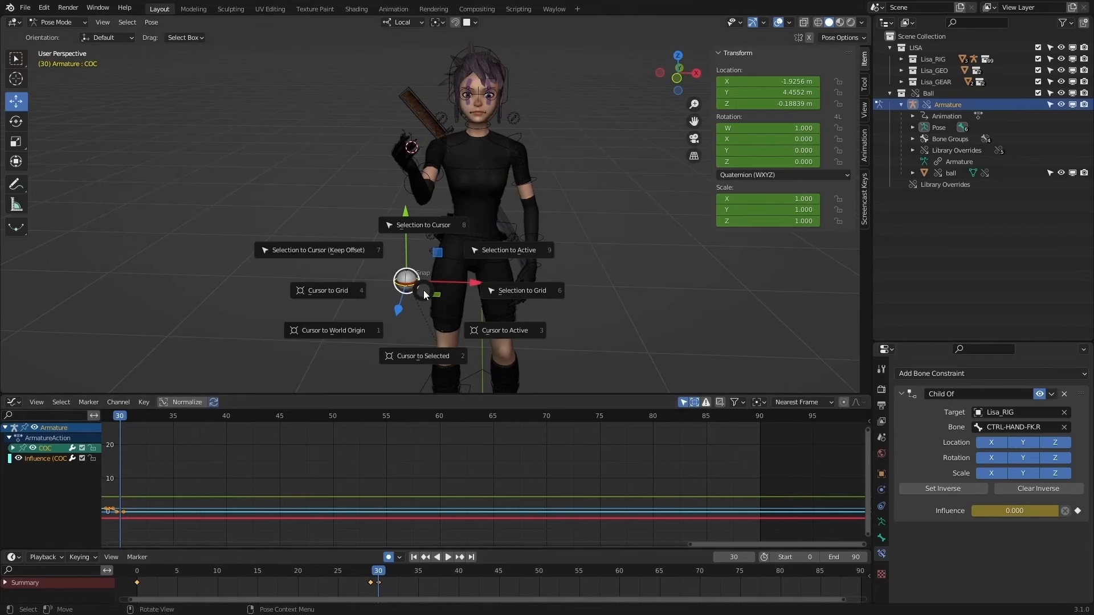
left_click(436, 231)
left_click_drag(374, 579, 369, 573)
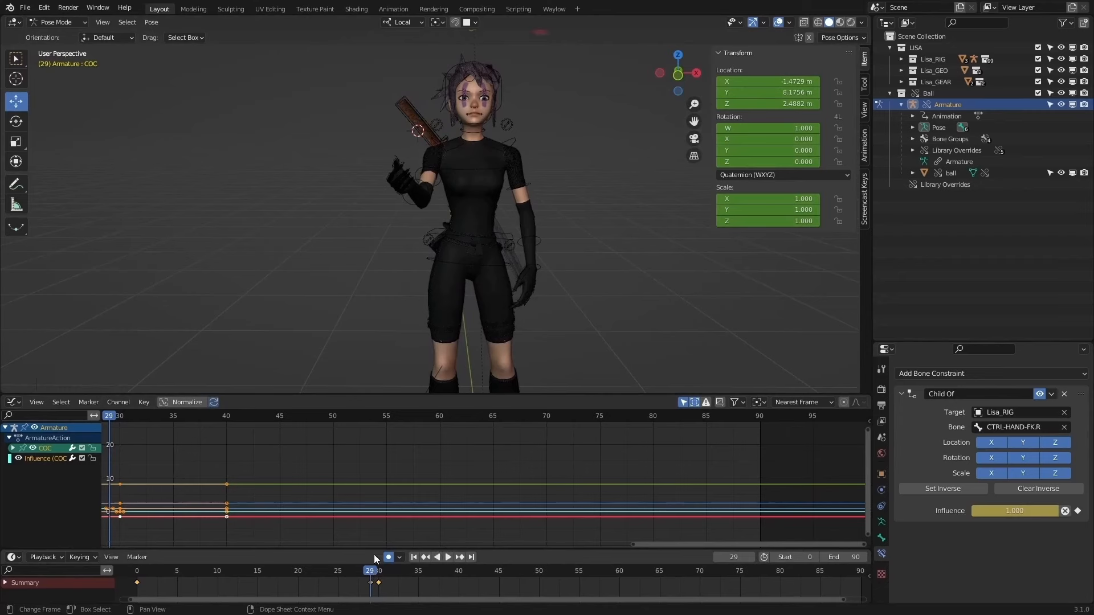
scroll(412, 290, "down", 4)
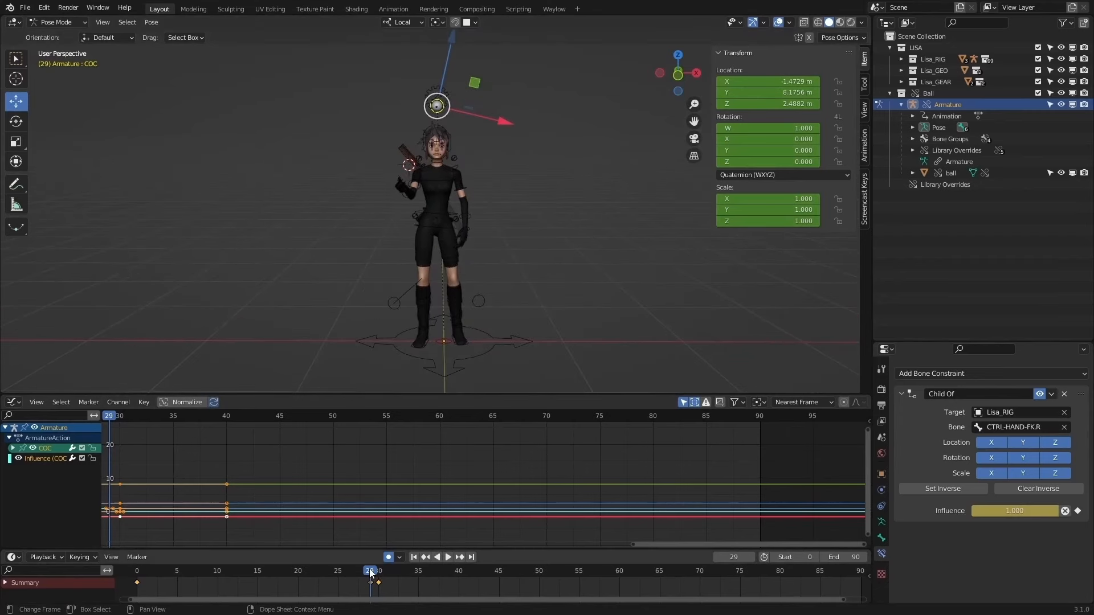
middle_click_drag(211, 525, 484, 489)
mouse_move(373, 573)
left_mouse_down()
mouse_move(159, 567)
mouse_move(378, 567)
mouse_move(330, 559)
mouse_move(372, 560)
left_mouse_up()
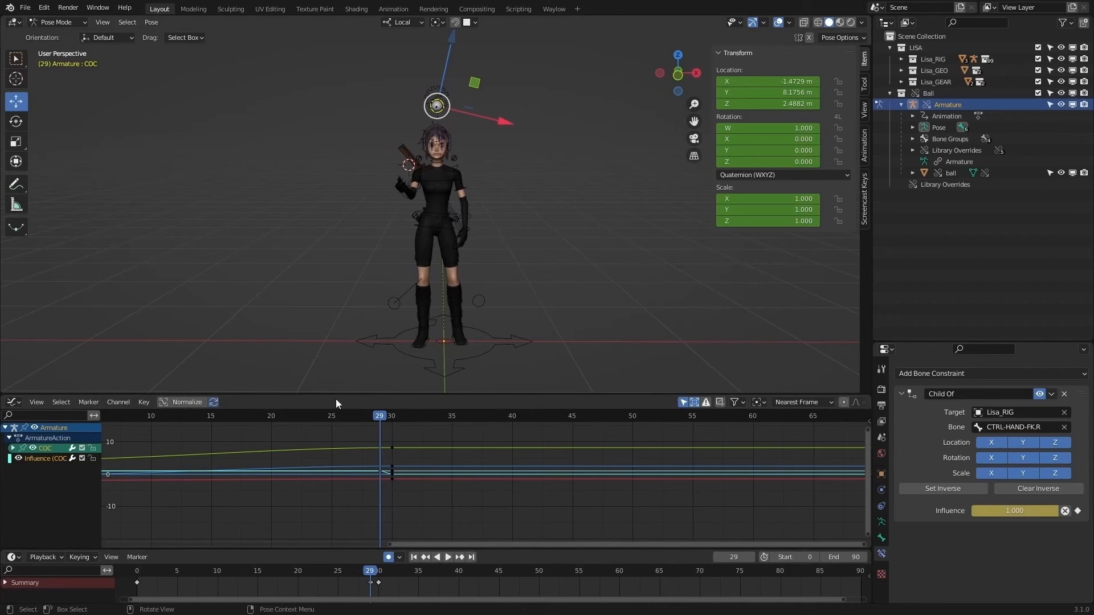
Step: Try deleting the keyframe on frame 29 and scrub back through the earlier frames
key("x")
left_click(385, 495)
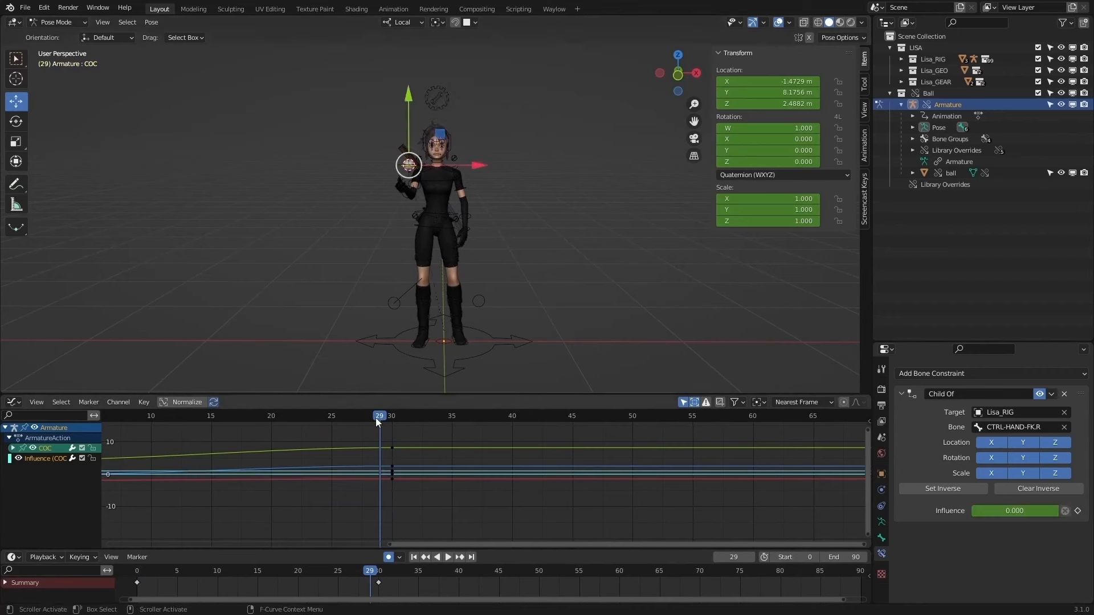
left_click_drag(375, 419, 238, 429)
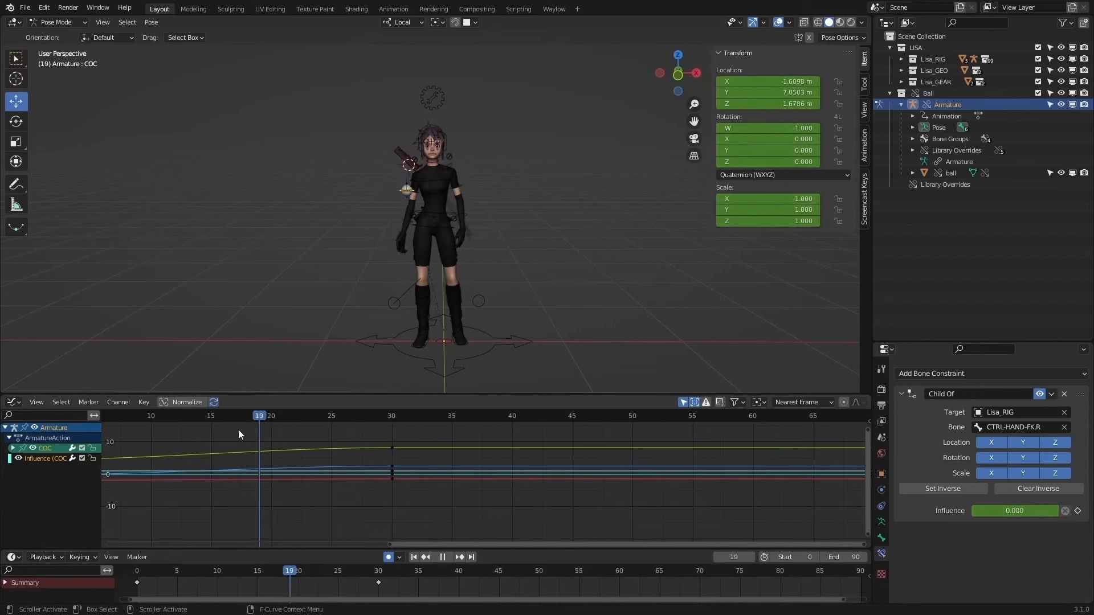
Step: Undo the keyframe deletion, the ball's snap to the 3D cursor and the influence change on frame 30
key("ctrl+z")
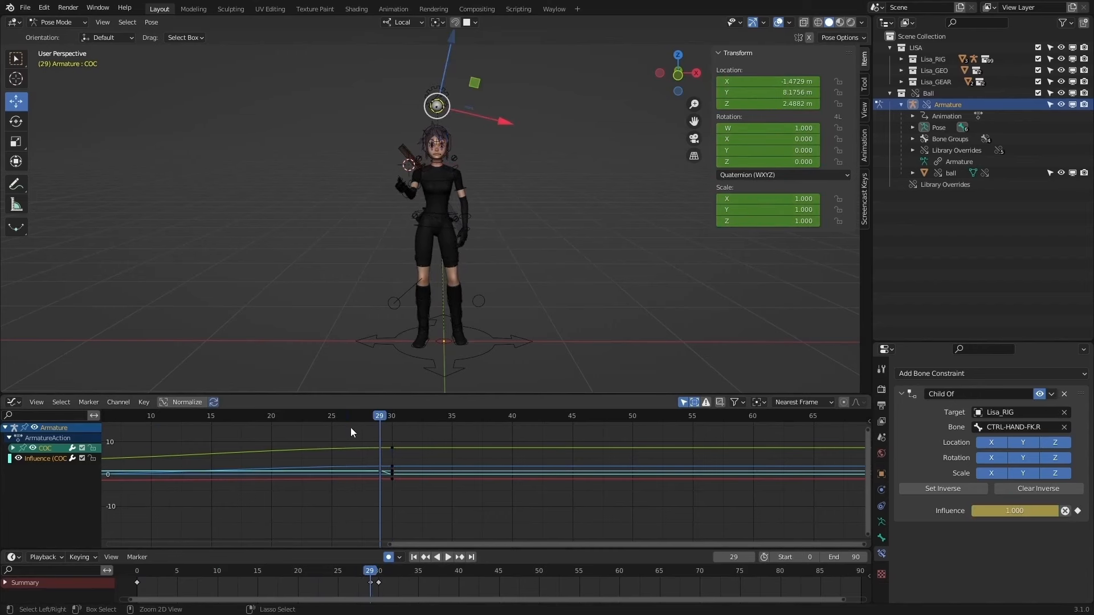
key("ctrl+z")
key("ctrl+z")
key("ctrl+z")
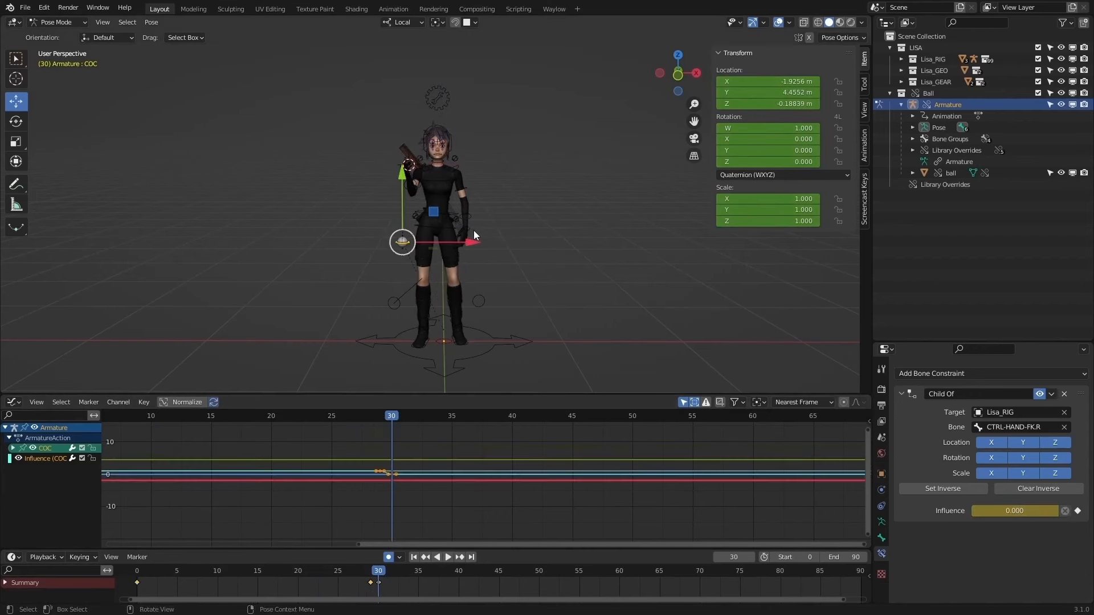
scroll(481, 231, "up", 2)
key("ctrl+shift+z")
key("ctrl+shift+z")
key("ctrl+shift+z")
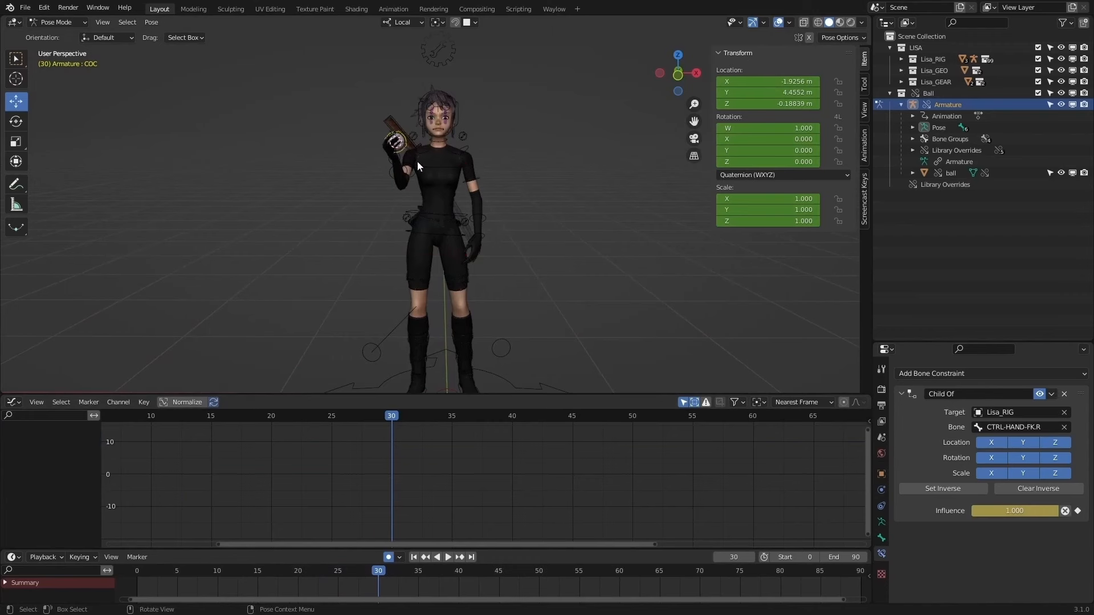
Step: Re-key the Child Of influence at 1.000 on frame 29 and set it to 0.000 on frame 30
left_click(371, 588)
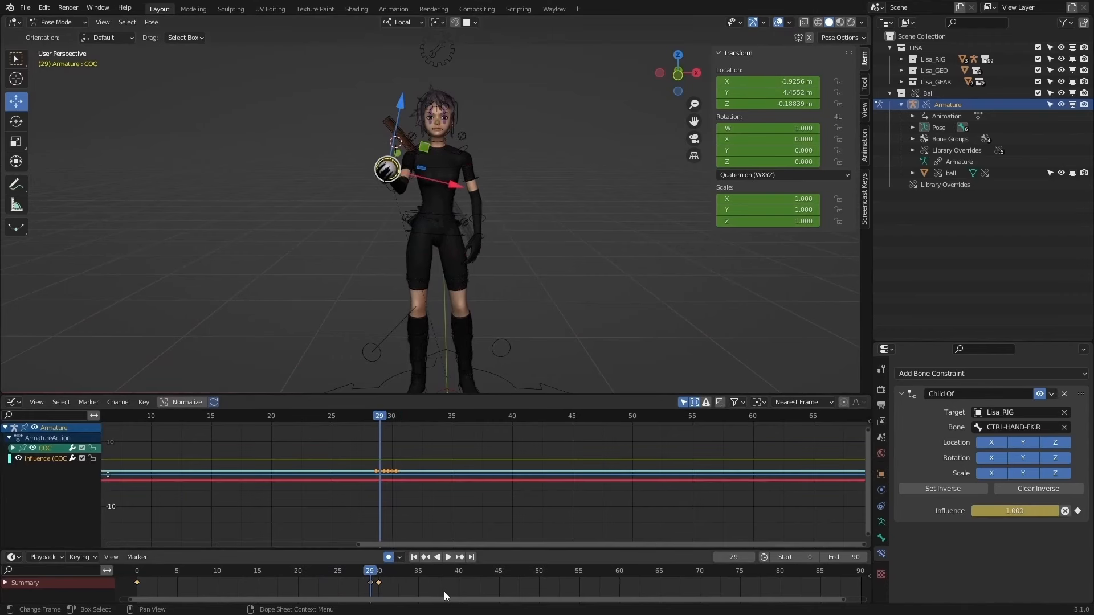
left_click(1078, 511)
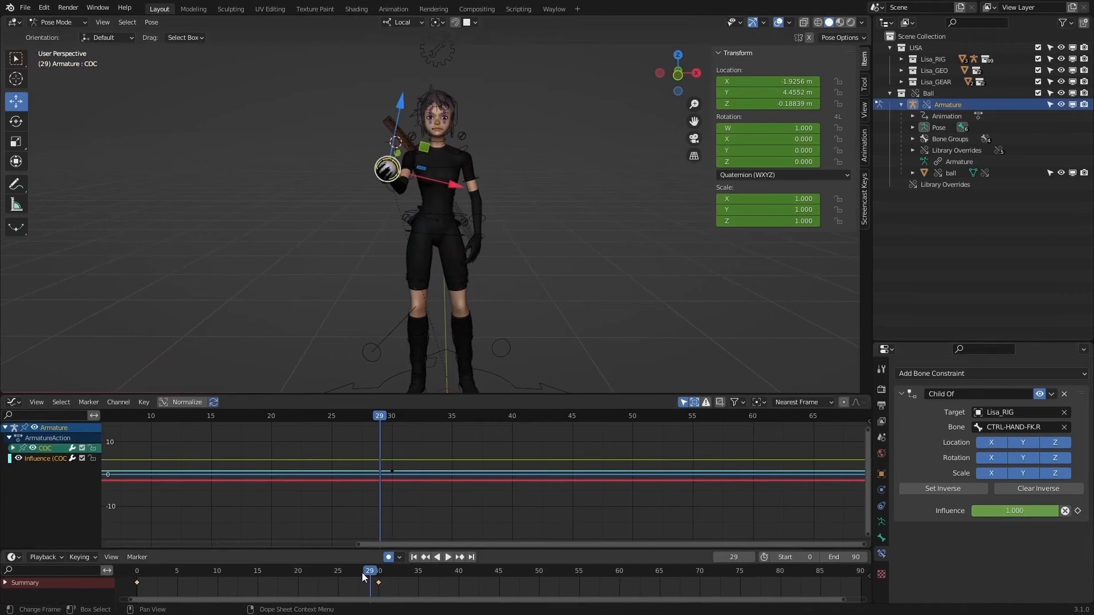
left_click(1078, 511)
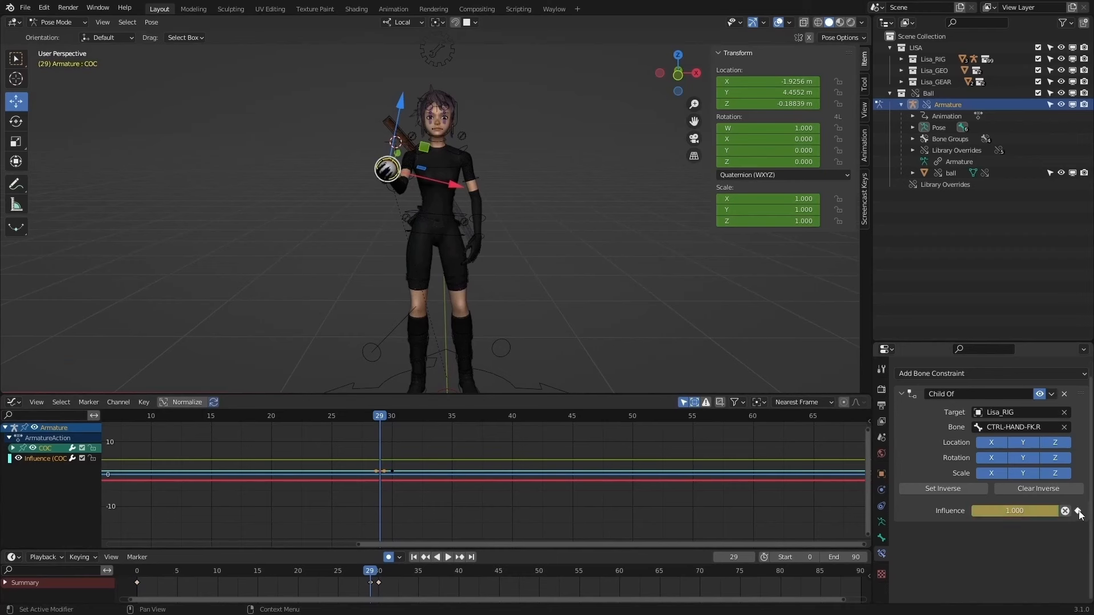
left_click(377, 572)
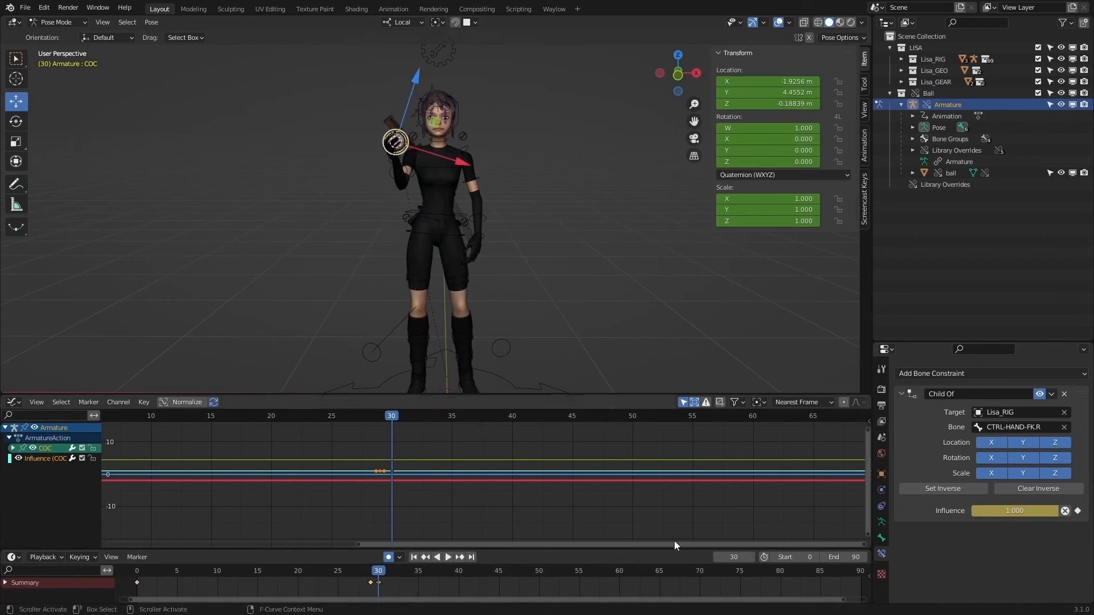
left_click(1078, 511)
left_click_drag(1028, 515, 931, 512)
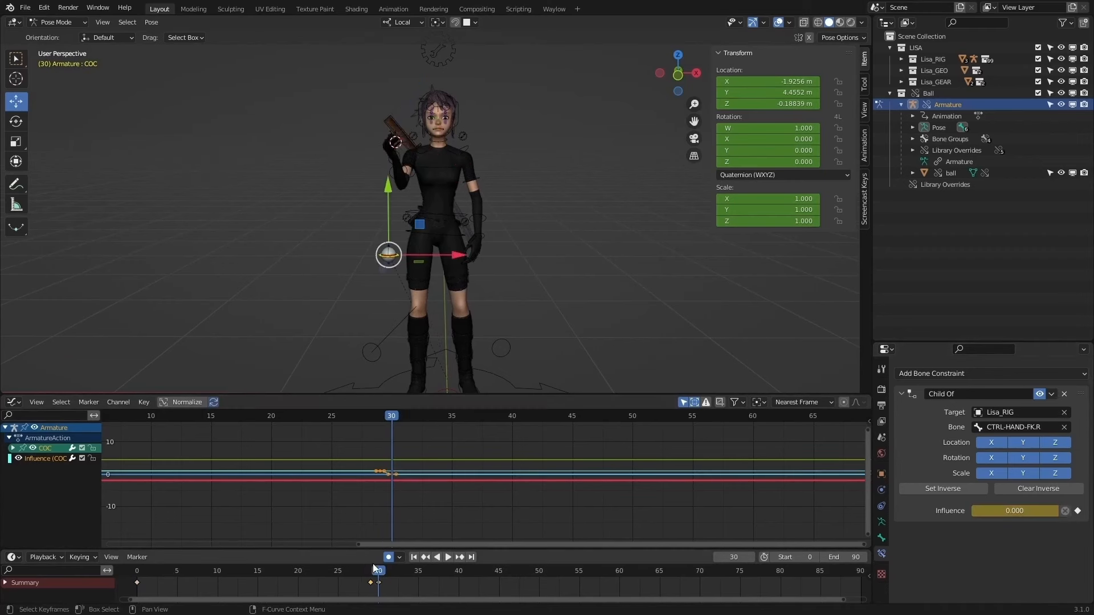
mouse_move(373, 569)
left_mouse_down()
mouse_move(330, 569)
mouse_move(378, 572)
left_mouse_up()
Step: Select the ball's COC control and insert transform keyframes for it on frames 30 and 29
left_click(416, 259)
left_click(401, 257)
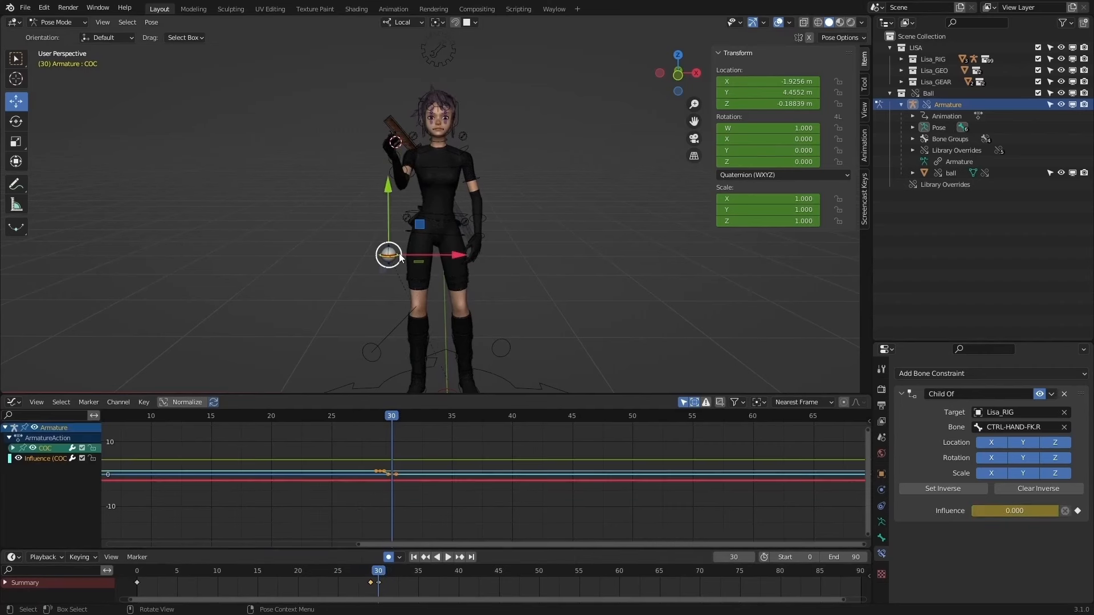
key("i")
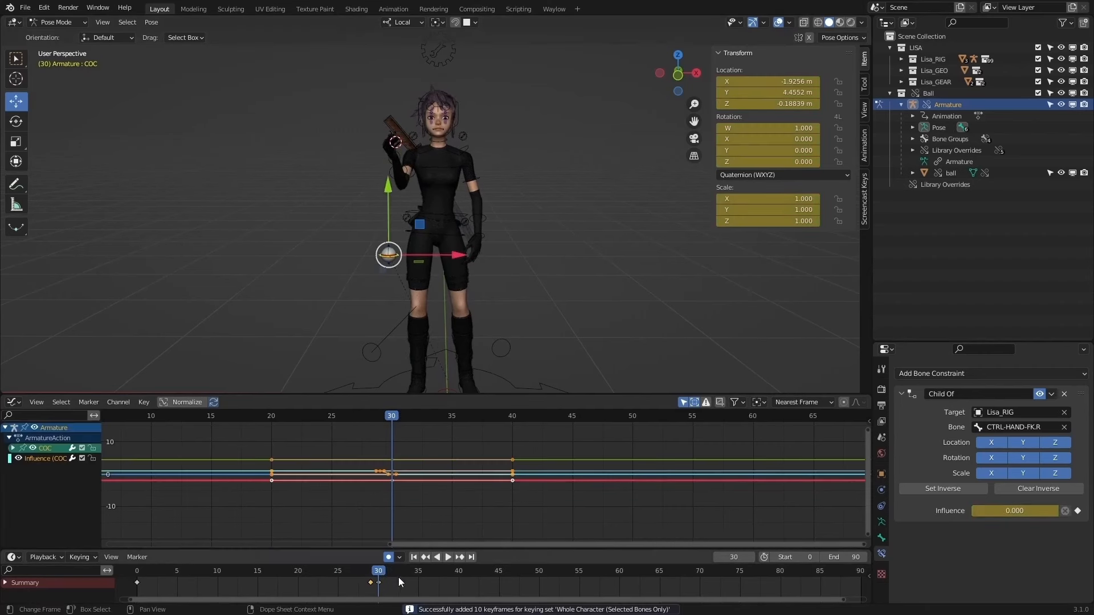
left_click_drag(377, 570, 370, 571)
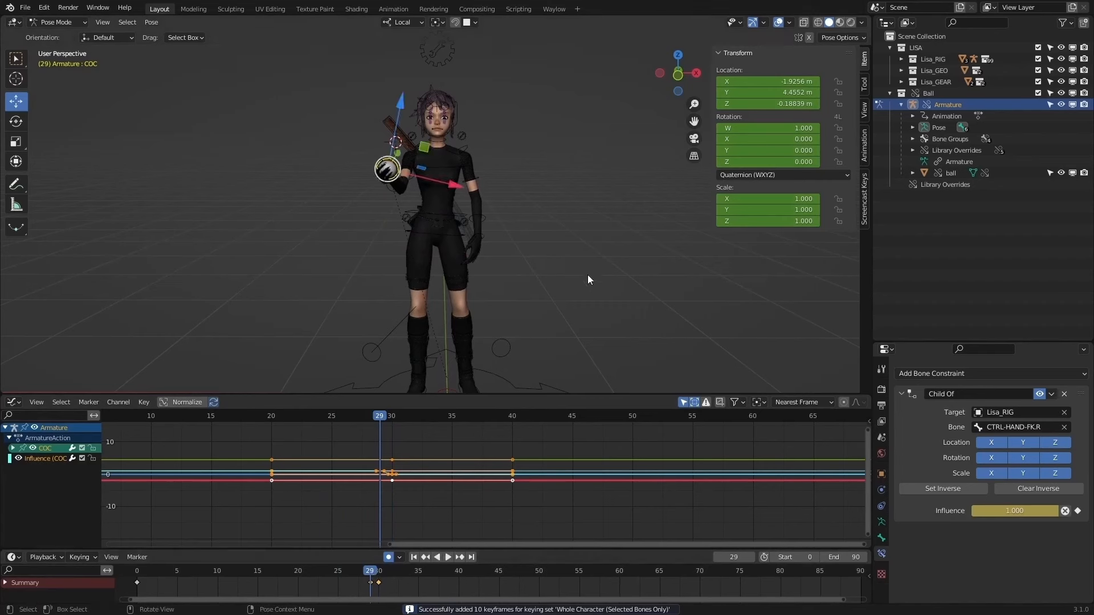
Step: Snap the ball's COC control to the 3D cursor on frame 30 and compare its placement with frame 29
left_click(377, 573)
key("shift+s")
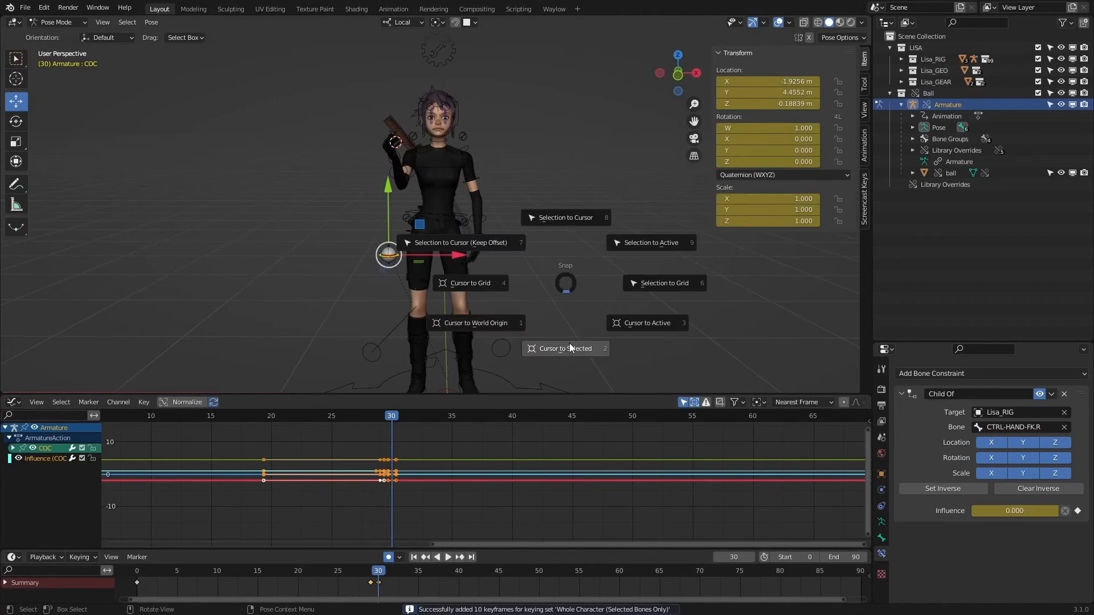
left_click(559, 220)
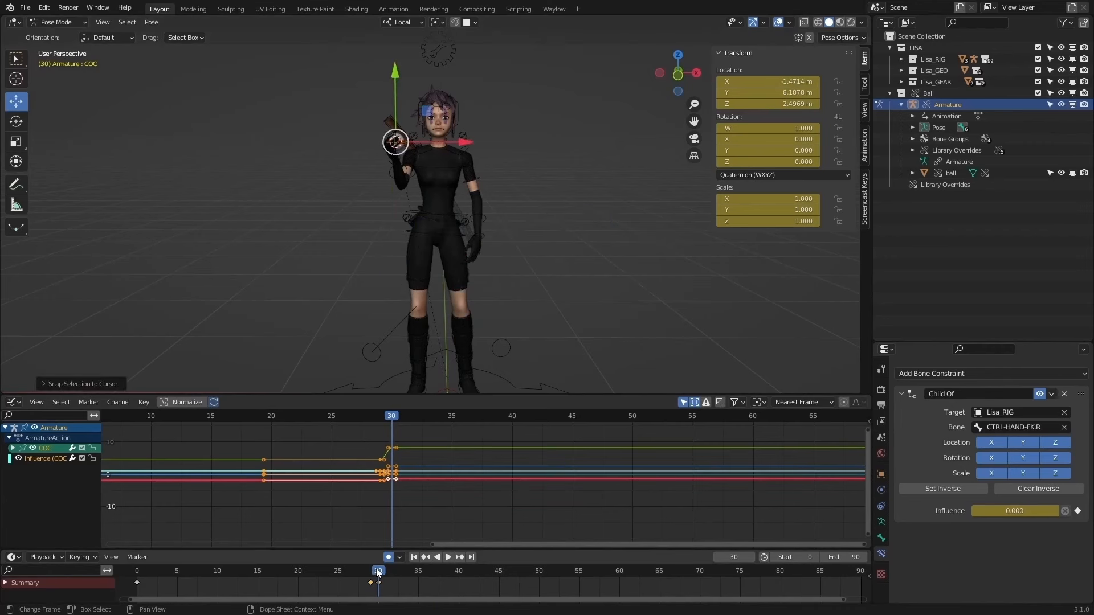
mouse_move(378, 573)
left_mouse_down()
mouse_move(350, 562)
mouse_move(371, 566)
left_mouse_up()
middle_click_drag(477, 241, 365, 242)
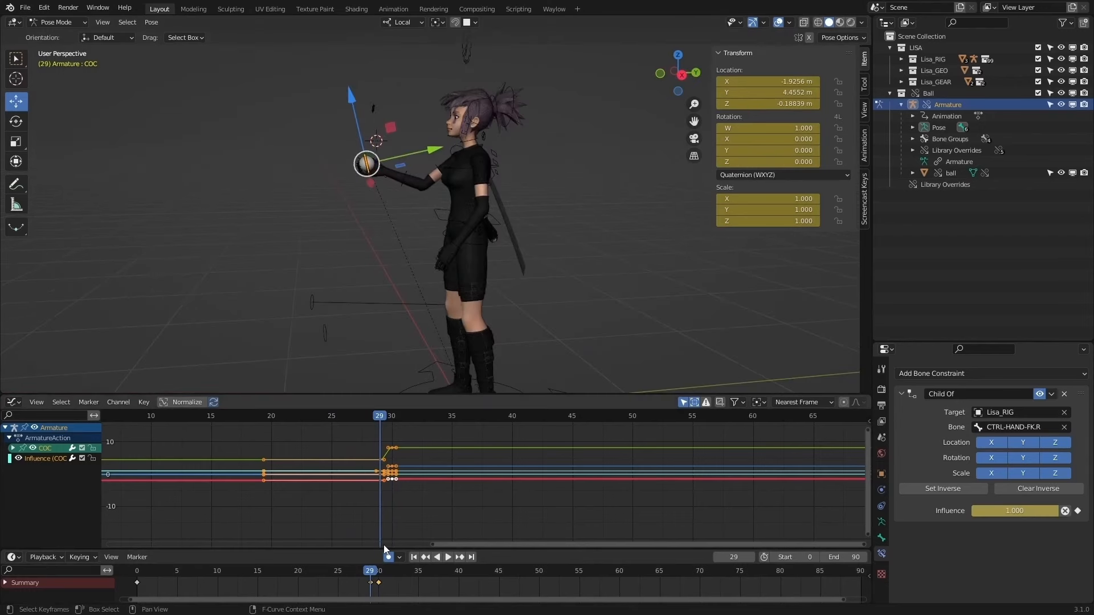
Step: Rotate the ball's COC control around its X axis on frame 30 to about W 0.631, X -0.775
left_click(379, 571)
left_click(408, 221)
middle_click_drag(383, 134, 436, 247, "shift")
scroll(436, 247, "up", 7)
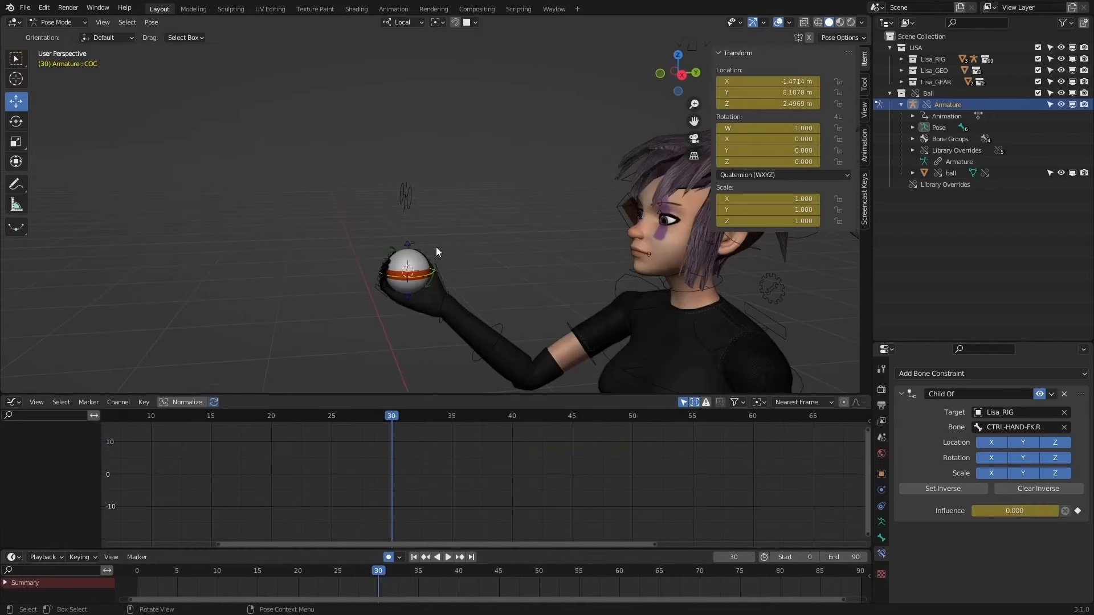
left_click(405, 274)
key("r")
left_click_drag(376, 213, 444, 228)
left_click_drag(379, 572, 378, 573)
middle_click_drag(382, 365, 507, 374)
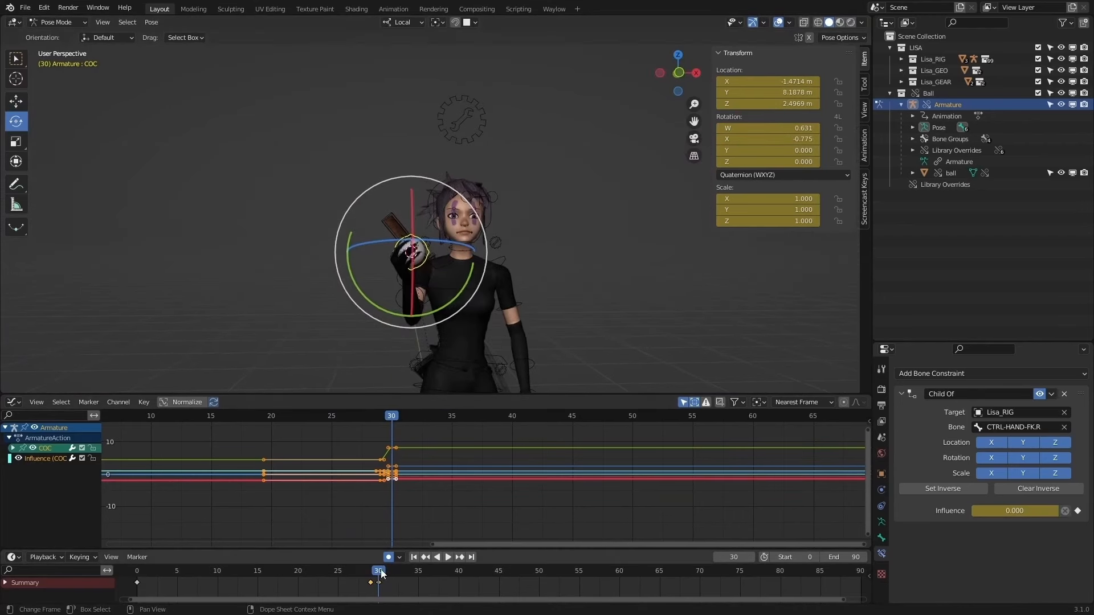
Step: Raise the ball's COC control on frame 37 from the throwing hand to a point above the character's head
key("space")
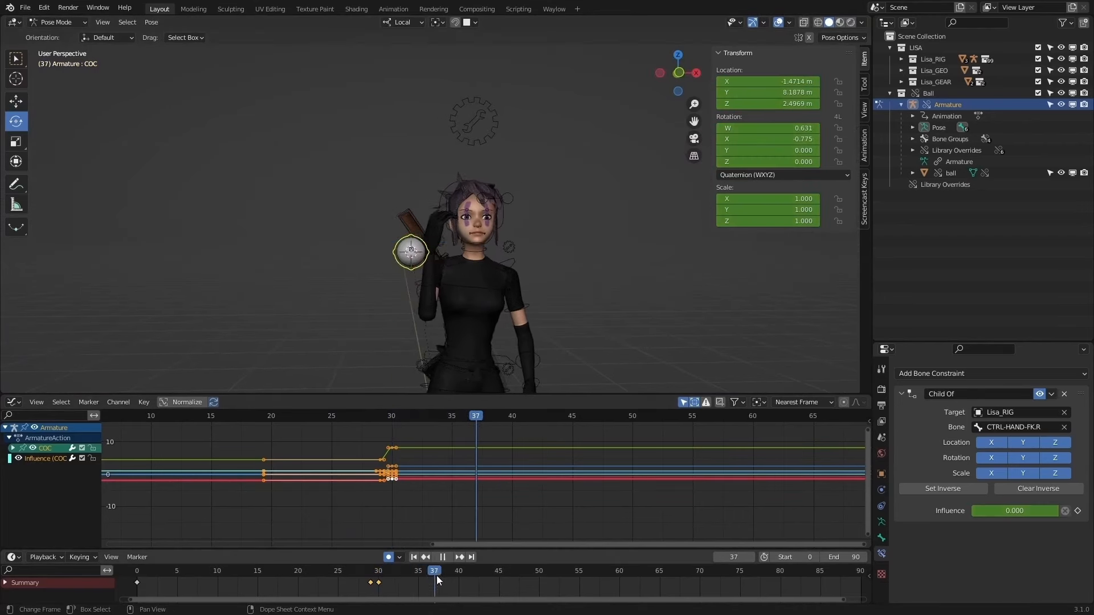
key("g")
left_click_drag(413, 221, 411, 100)
scroll(472, 176, "down", 2)
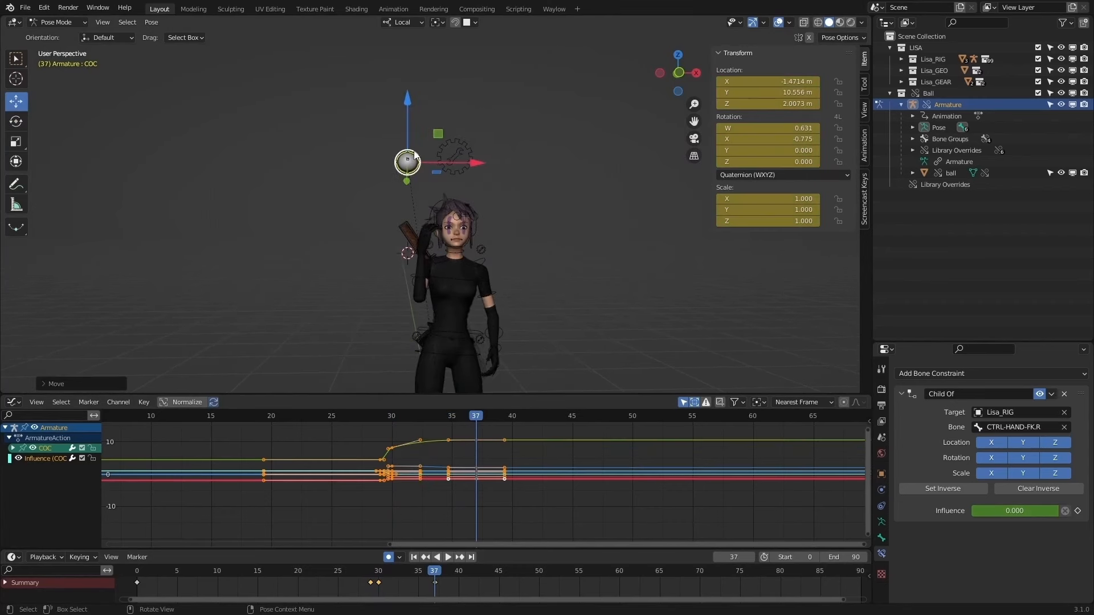
left_click_drag(408, 139, 408, 138)
left_click_drag(472, 163, 527, 160)
left_click_drag(462, 126, 461, 109)
Step: Replay the toss from frame 30 and refine the ball's frame 37 position to about X -0.258, Y 11.023, Z 1.911 m
left_click(377, 573)
key("space")
left_click_drag(383, 573, 433, 572)
key("space")
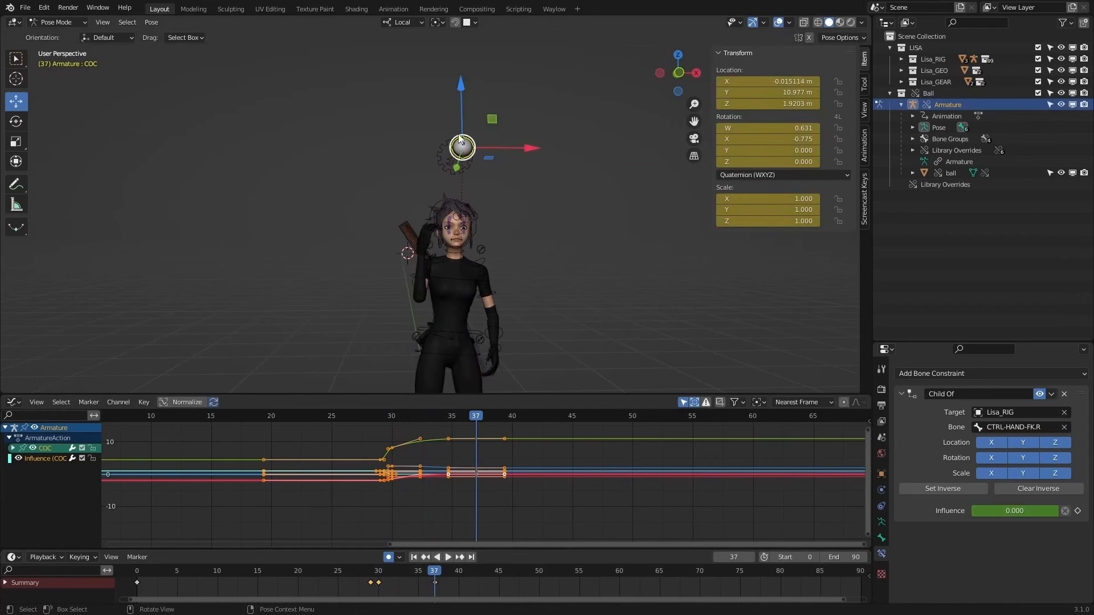
mouse_move(462, 127)
left_mouse_down()
mouse_move(462, 137)
mouse_move(454, 112)
left_mouse_up()
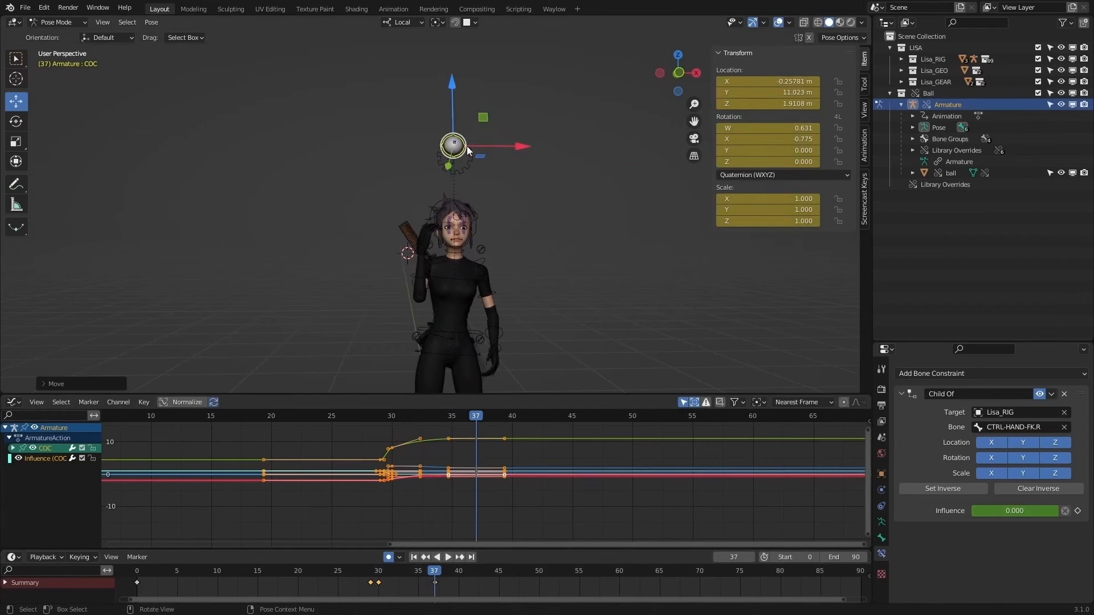
middle_click_drag(454, 112, 424, 80, "shift")
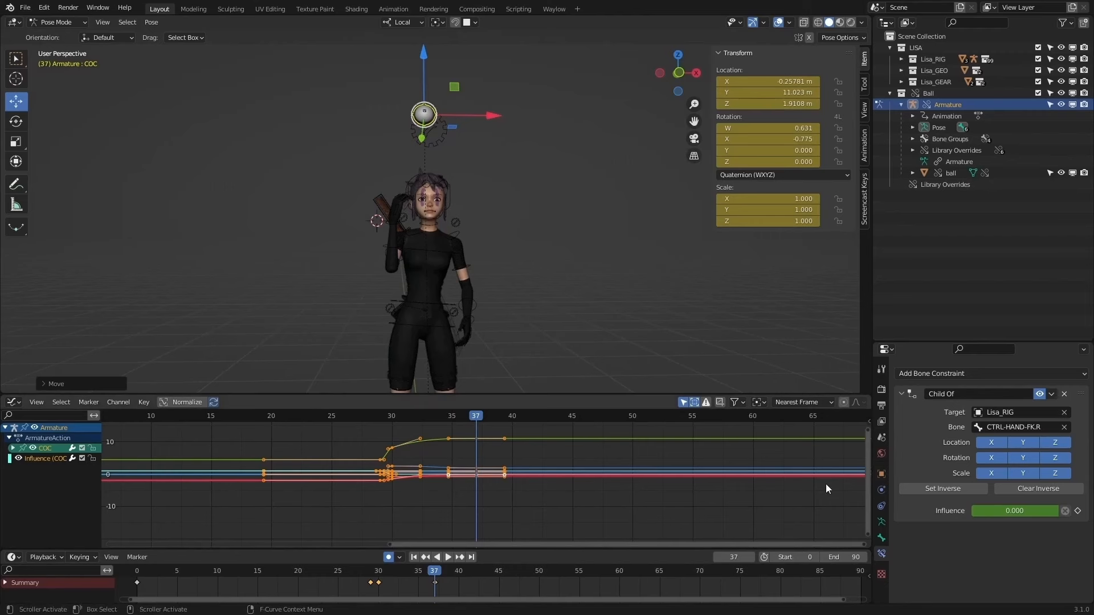
Step: Move the ball's COC control down to the character's left hand on frame 47
left_click_drag(435, 575, 516, 565)
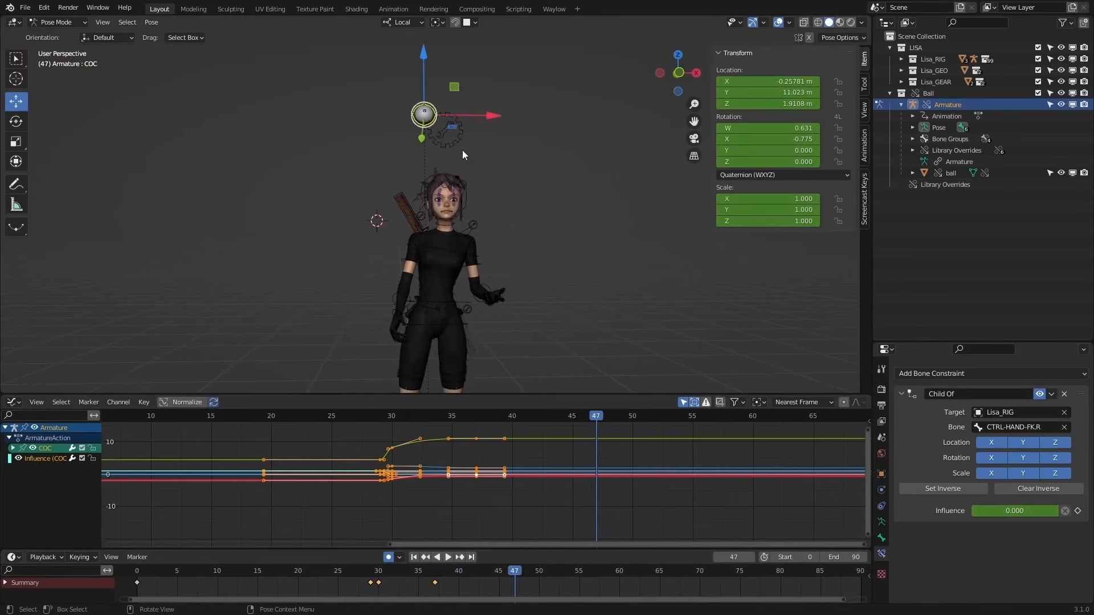
left_click_drag(466, 114, 535, 114)
left_click_drag(494, 73, 517, 262)
middle_click_drag(517, 262, 398, 327)
left_click_drag(398, 327, 536, 322)
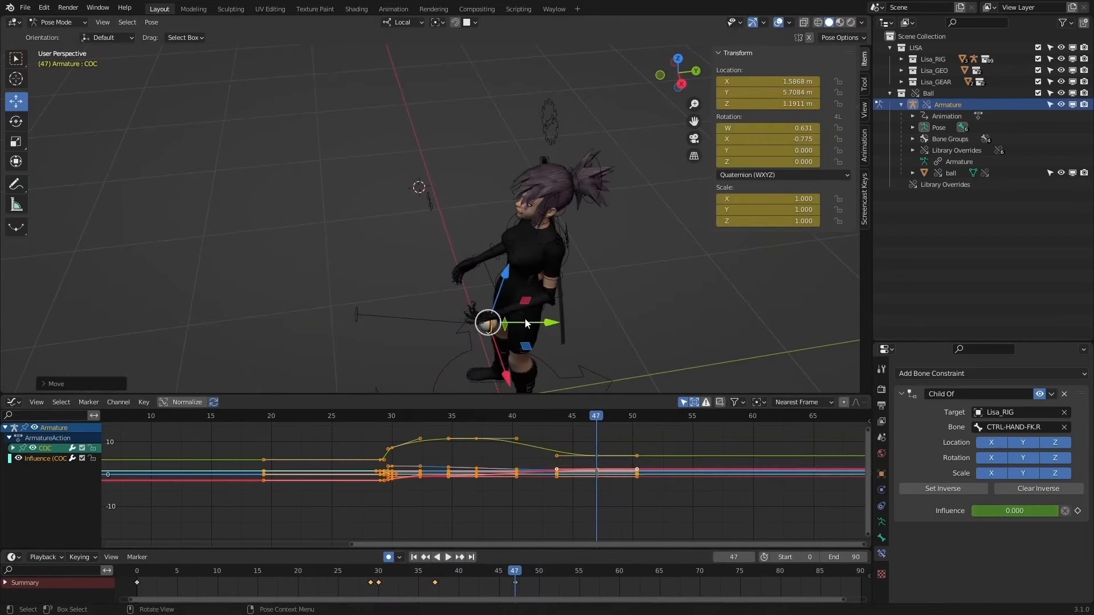
left_click_drag(506, 279, 517, 245)
scroll(579, 256, "up", 4)
middle_click_drag(621, 310, 433, 286, "shift")
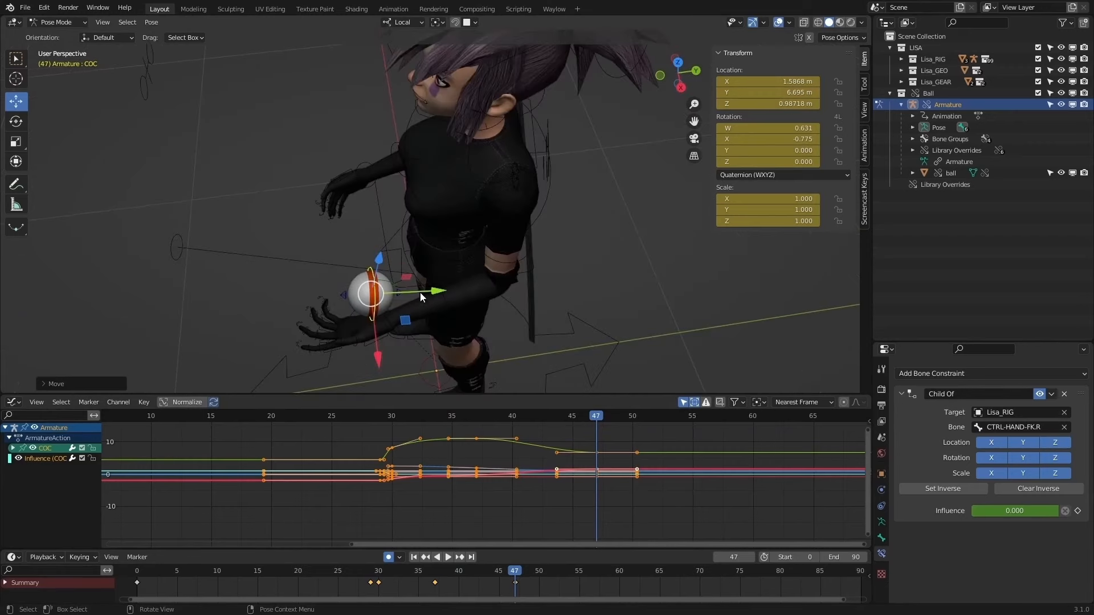
Step: Settle the ball into the left palm on frame 47 at about X 1.587, Y 6.305, Z 1.308 m
left_click_drag(420, 292, 399, 294)
middle_click_drag(371, 297, 518, 261)
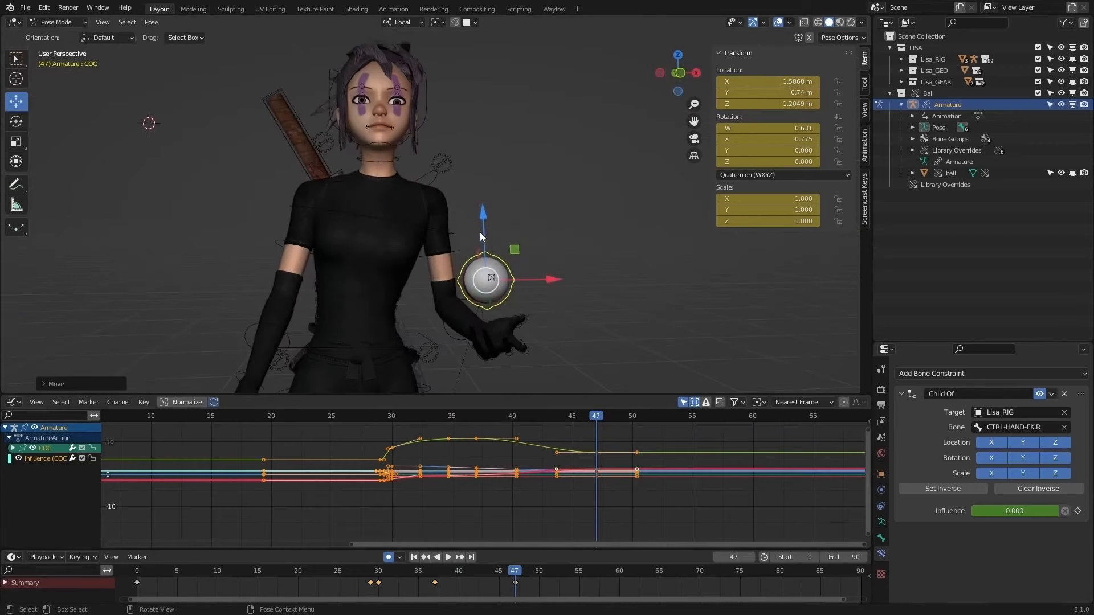
left_click_drag(480, 232, 483, 267)
middle_click_drag(458, 273, 569, 290)
left_click_drag(489, 309, 494, 306)
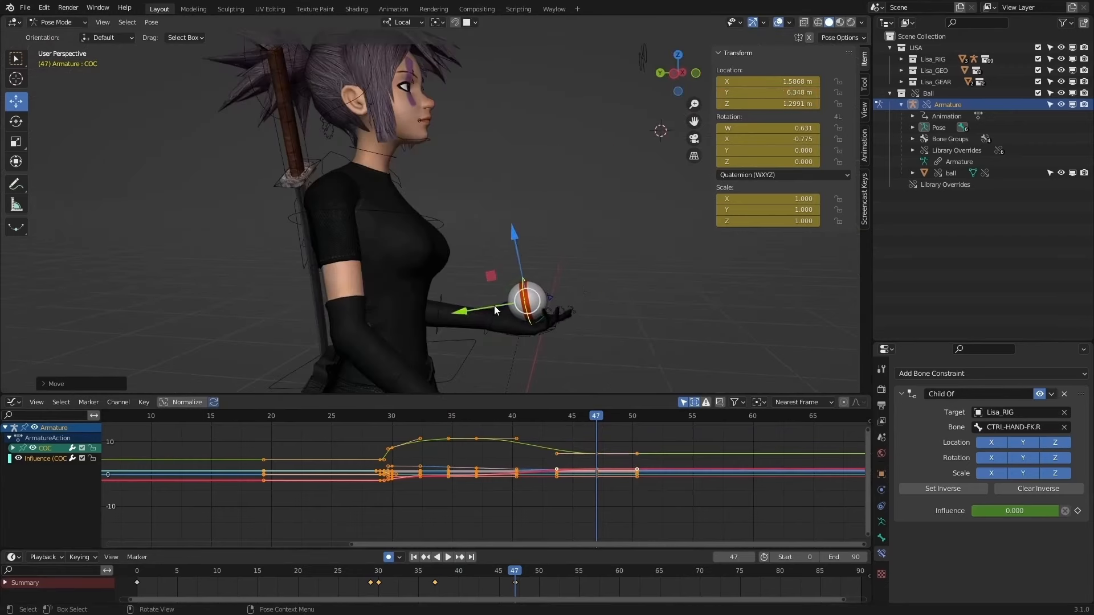
mouse_move(514, 243)
left_mouse_down()
mouse_move(518, 254)
mouse_move(516, 242)
left_mouse_up()
Step: Play back the throw from around frame 30 through the catch to review the ball's arc and timing
mouse_move(622, 266)
middle_mouse_down()
mouse_move(503, 261)
mouse_move(638, 275)
middle_mouse_up()
scroll(502, 262, "down", 2)
left_click_drag(422, 571, 378, 572)
middle_click_drag(457, 313, 486, 357, "shift")
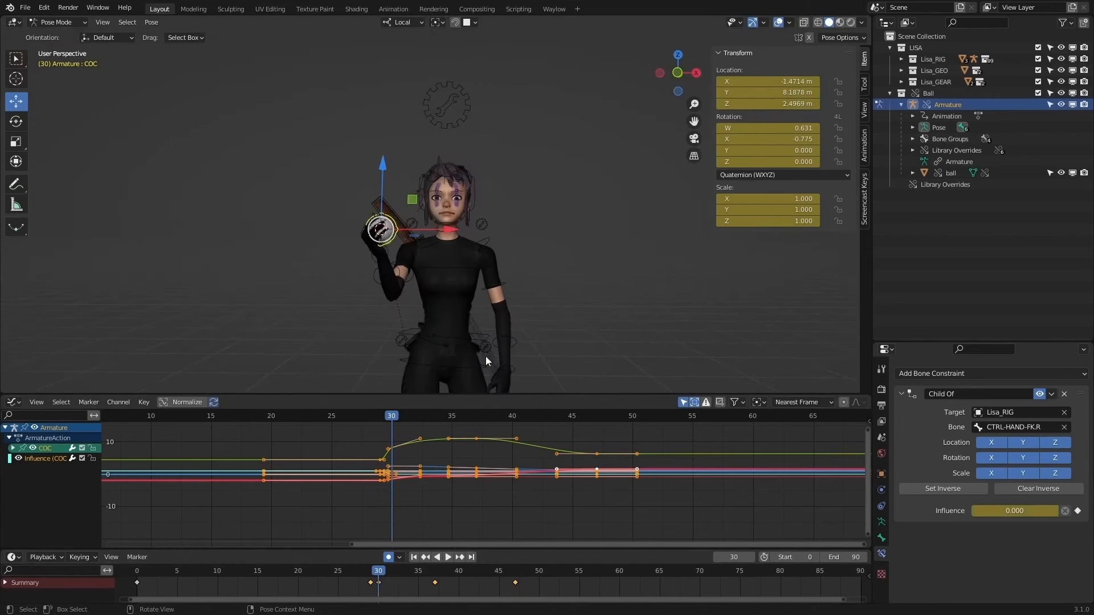
left_click_drag(440, 397, 440, 416)
key("space")
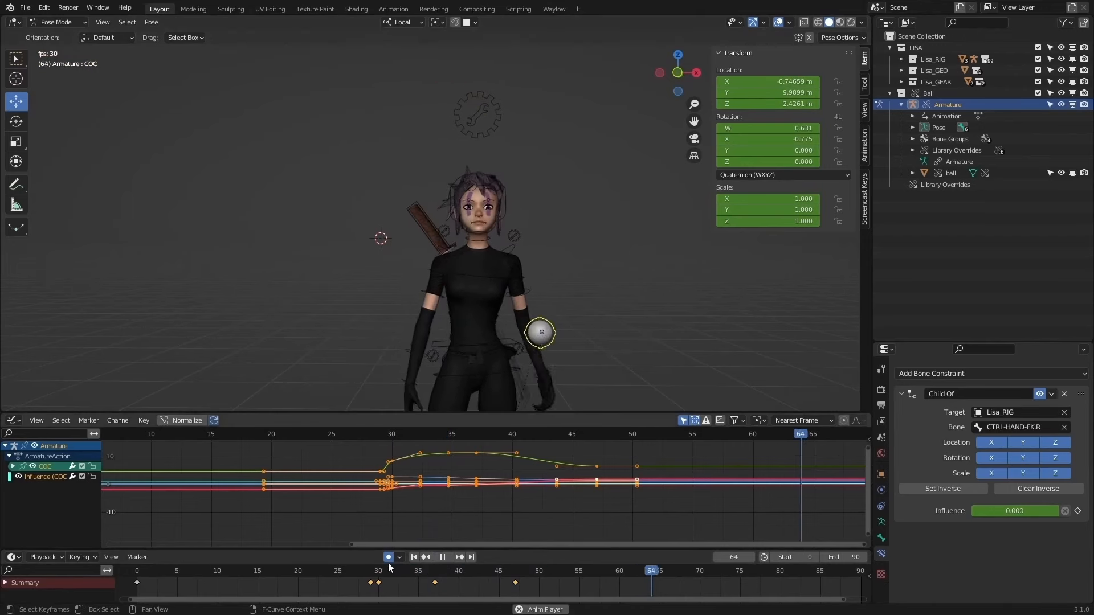
left_click(342, 571)
scroll(456, 365, "down", 3)
middle_click_drag(476, 350, 486, 343)
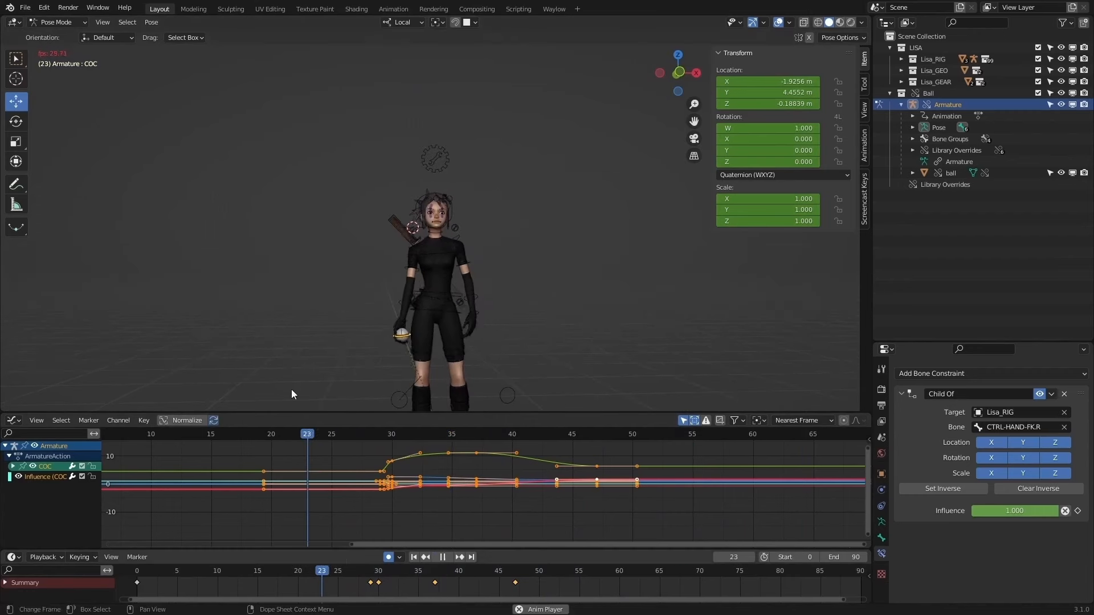
left_click(548, 254)
left_click(365, 572)
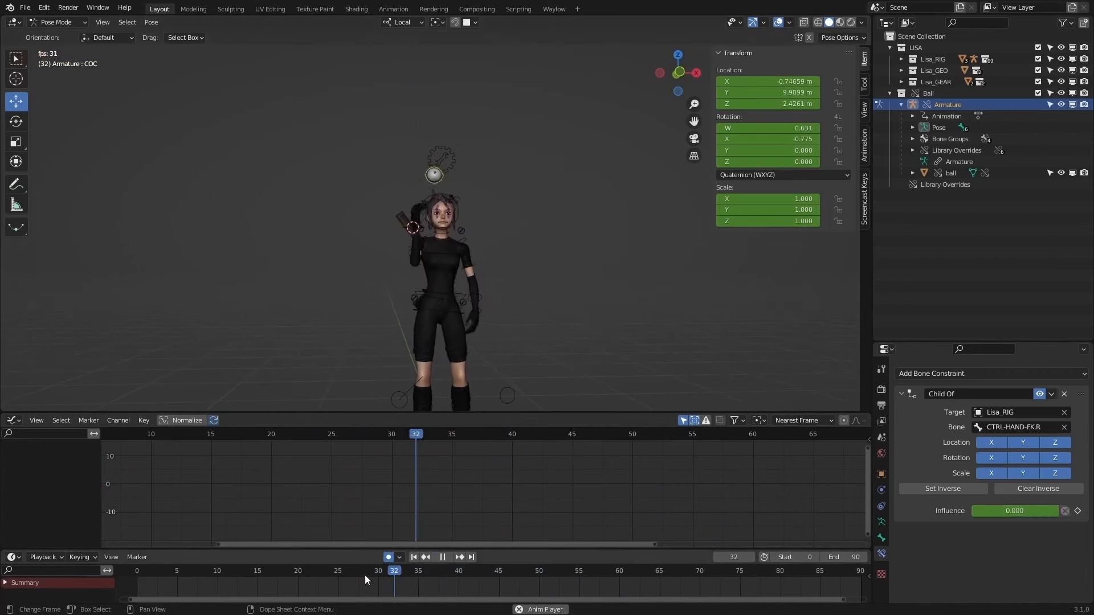
left_click(376, 572)
key("space")
scroll(490, 254, "up", 2)
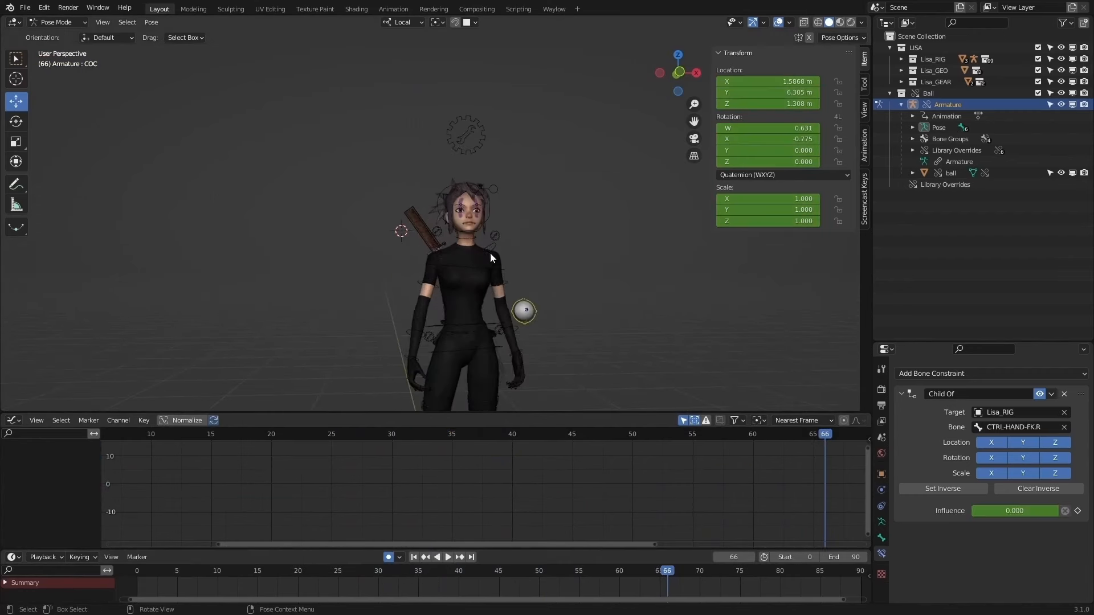
Step: Reselect the ball's COC control and shift its peak keyframes from frame 37 to frame 39
left_click(535, 318)
left_click(383, 571)
key("space")
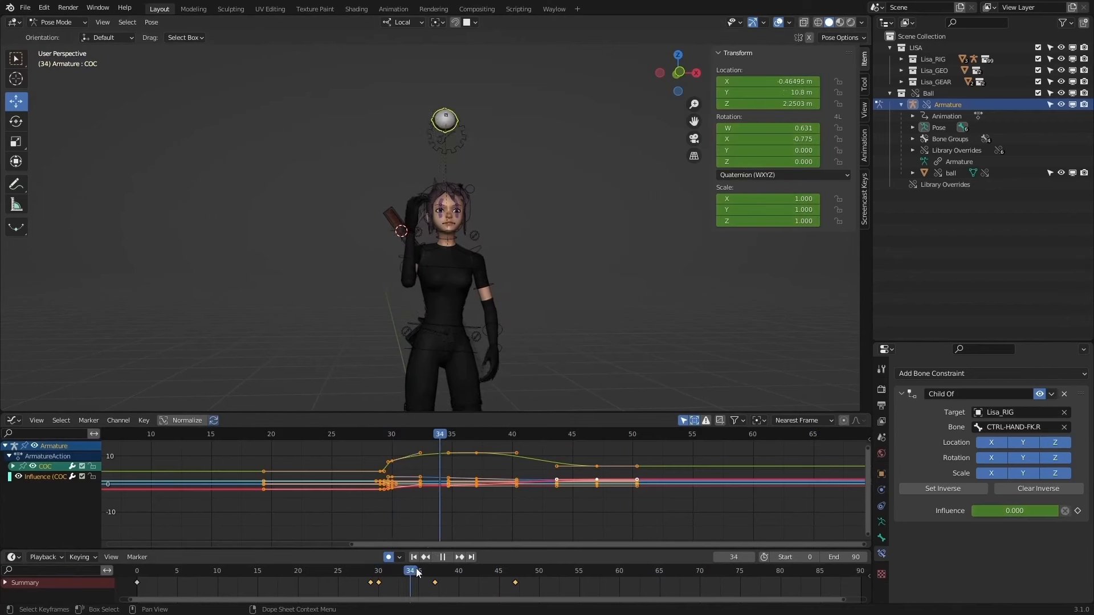
key("g")
left_click(456, 587)
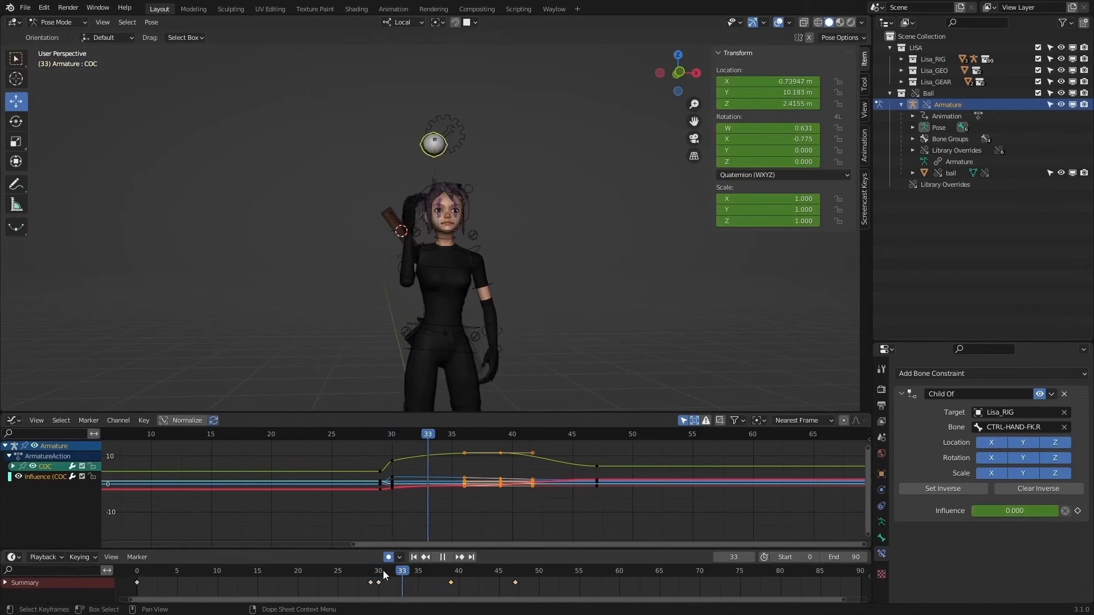
Step: Replay and scrub the throw between frame 30 and the catch to judge the new peak timing
left_click(377, 570)
left_click_drag(416, 574, 387, 567)
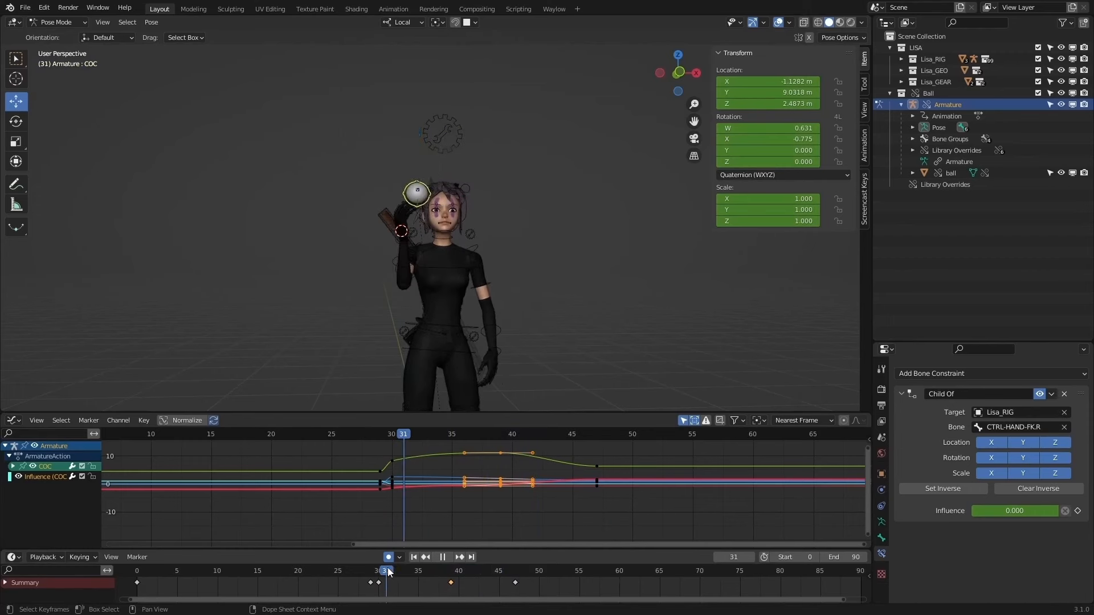
left_click(448, 558)
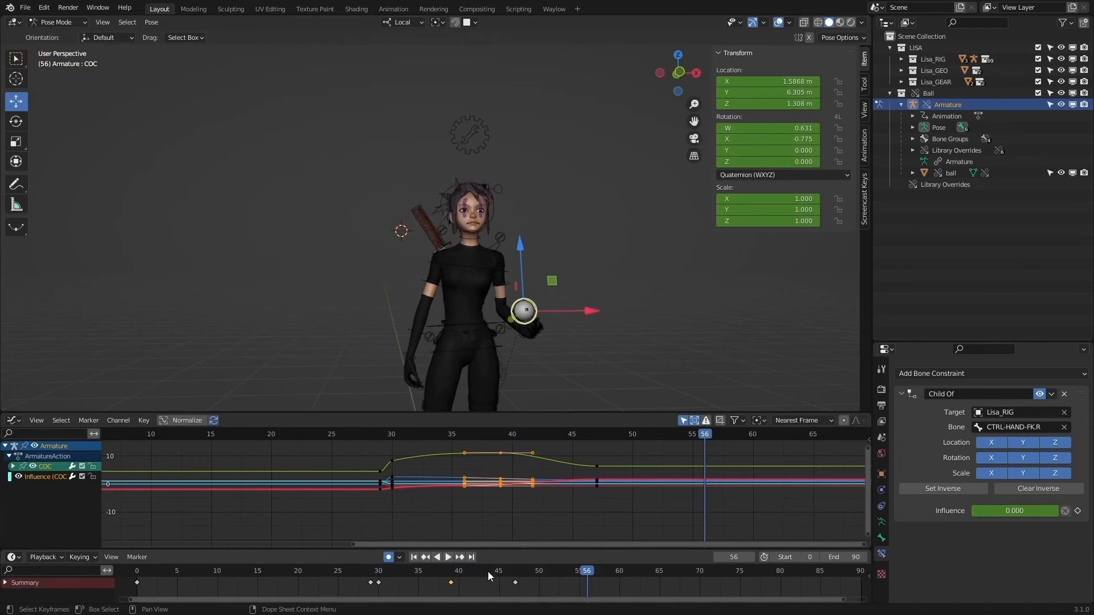
left_click(516, 574)
left_click_drag(520, 573, 411, 554)
left_click(446, 558)
left_click(433, 574)
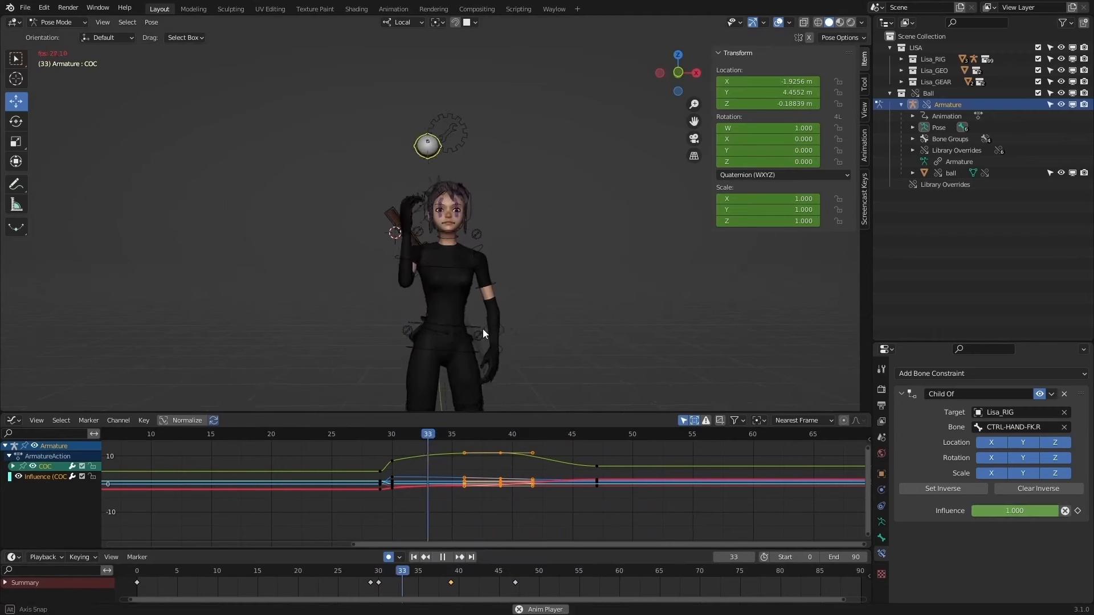
left_click(442, 571)
left_click(443, 557)
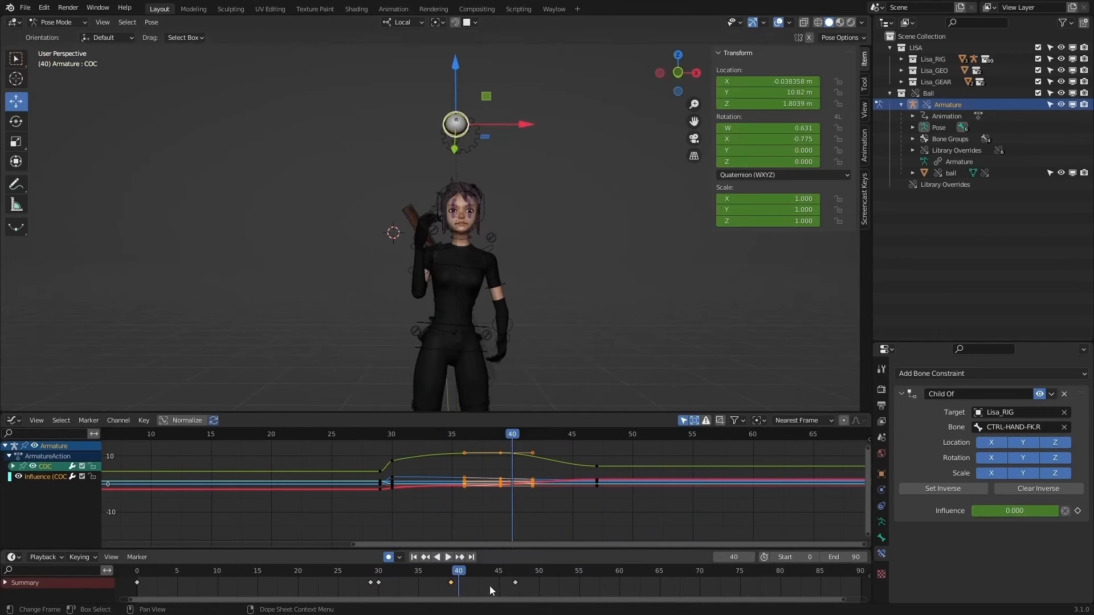
Step: Shift the ball's peak keyframes to frame 38 and scrub the release up to frame 34
left_click(436, 558)
left_click(445, 558)
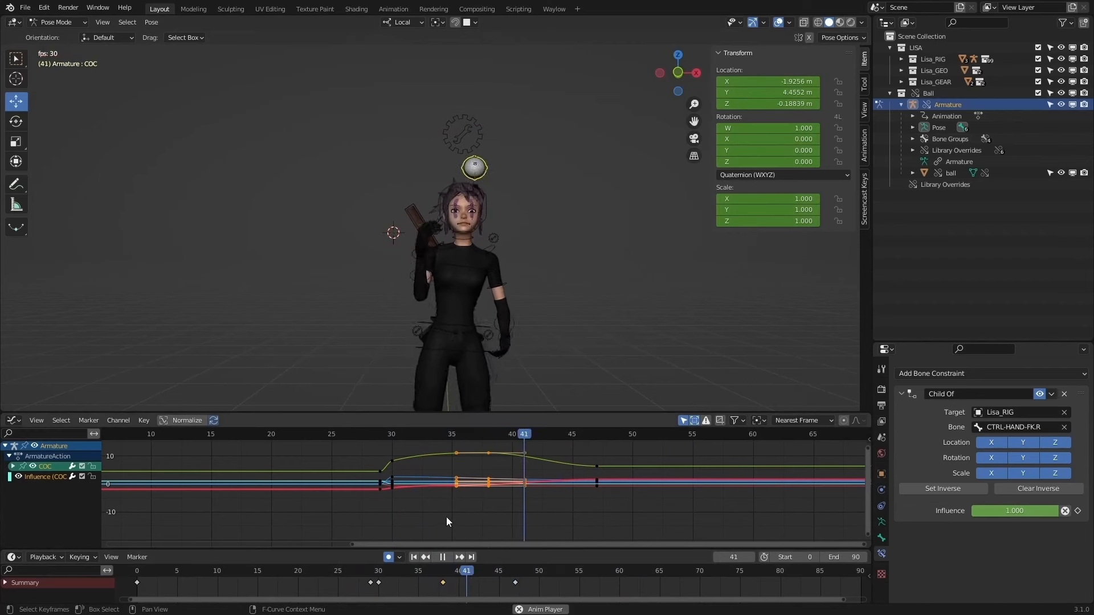
left_click(388, 570)
left_click_drag(389, 569, 414, 572)
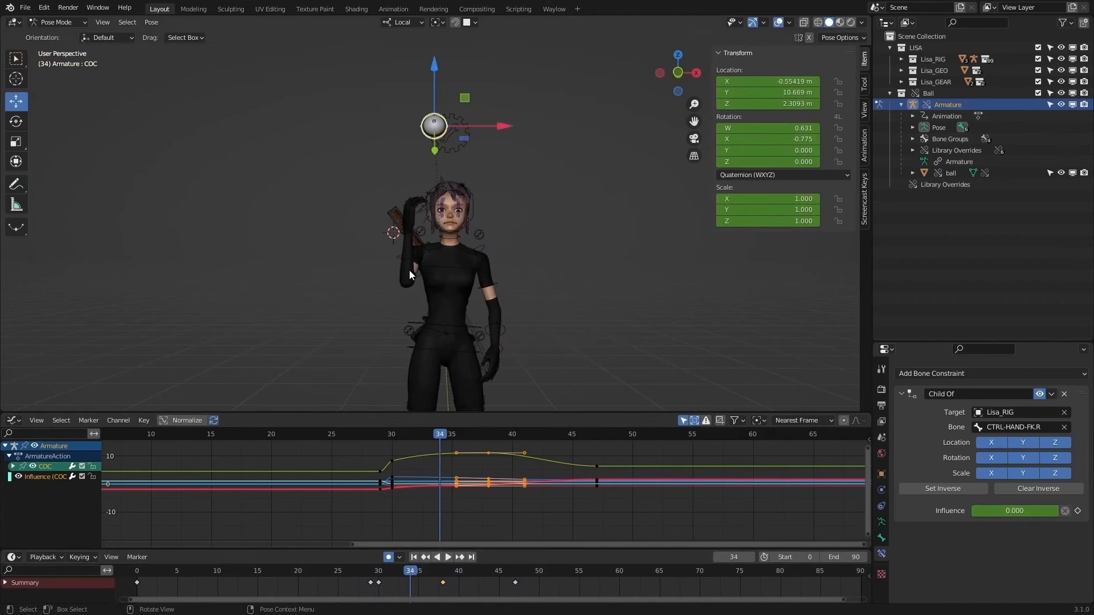
Step: Switch to Lisa_RIG in Pose Mode and try to rotate the character's raised arm on frame 34
left_click(409, 256)
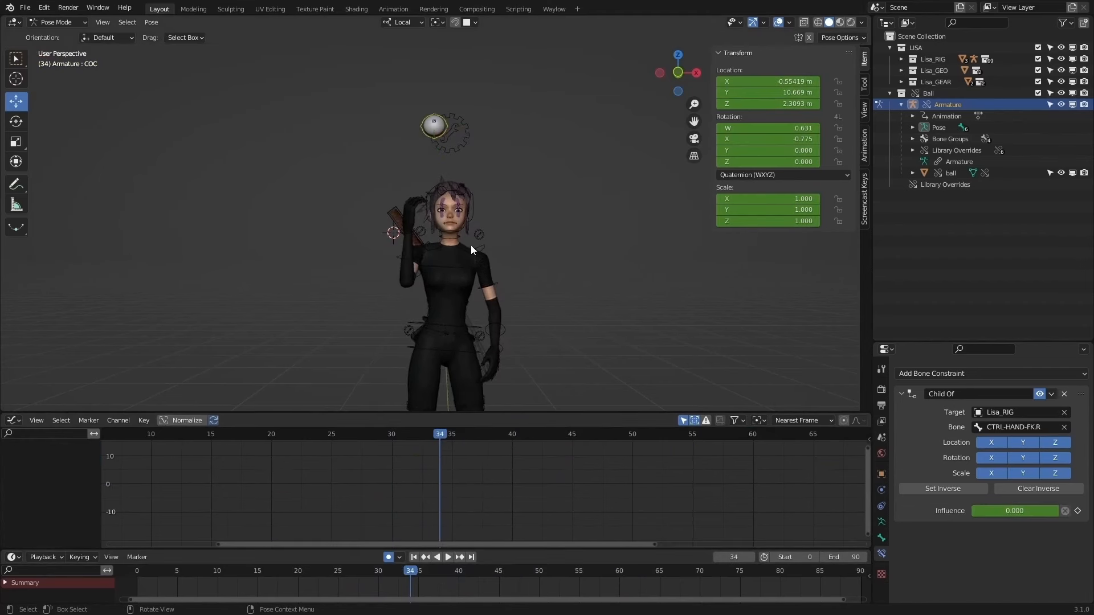
left_click(63, 24)
left_click(61, 35)
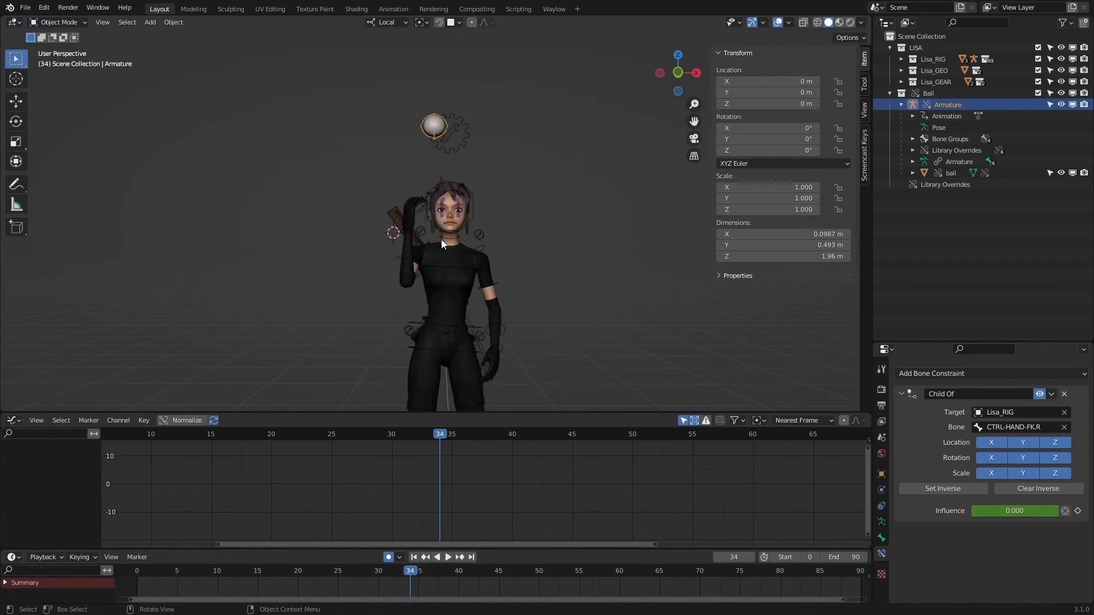
left_click(441, 234)
left_click(458, 183)
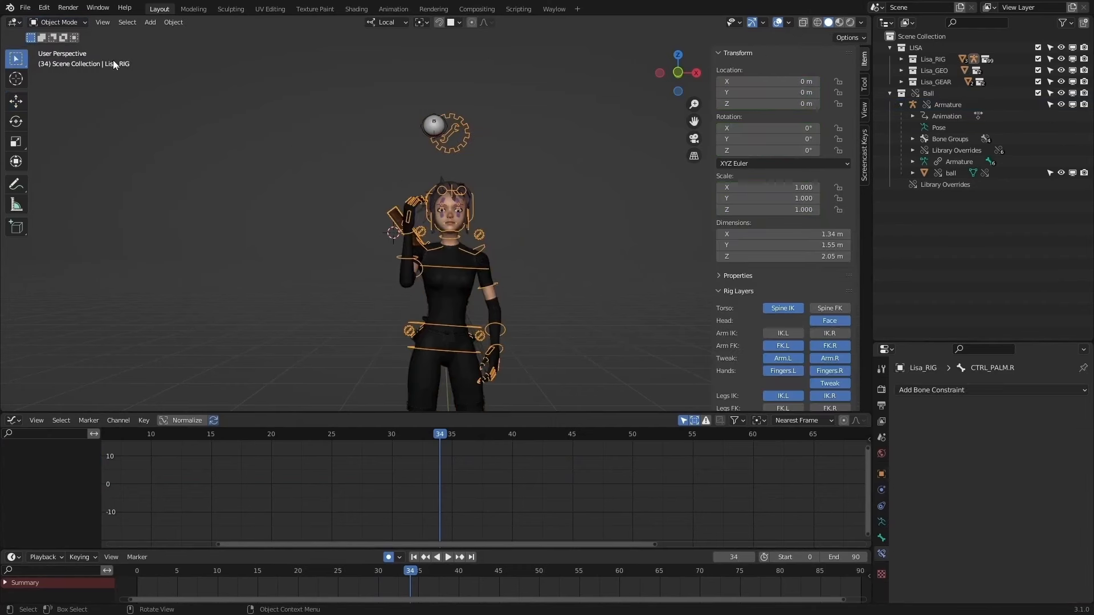
left_click(60, 61)
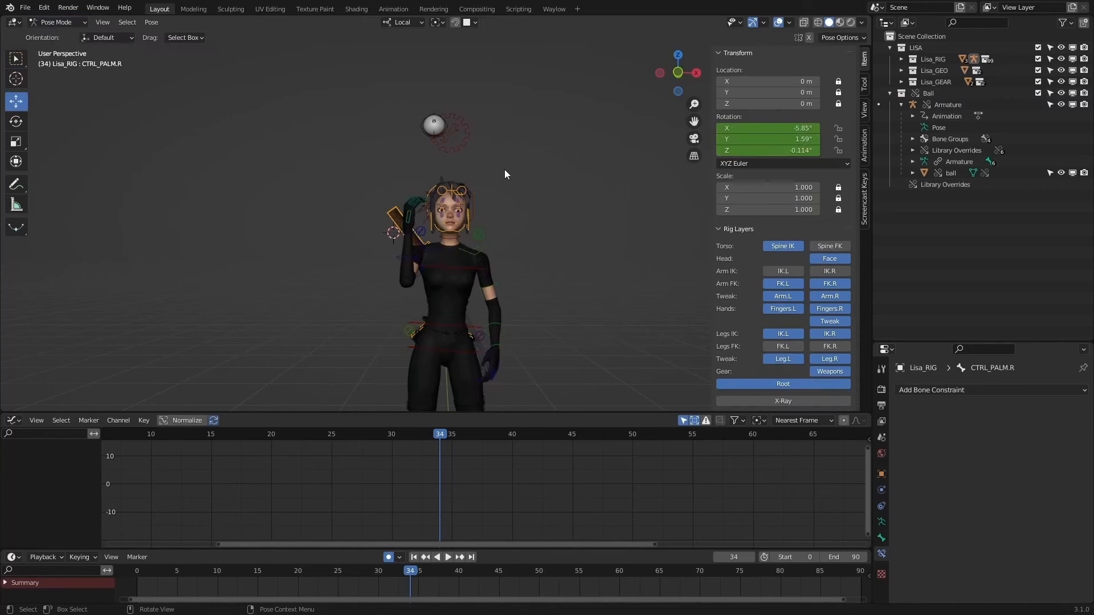
left_click(415, 263)
key("r")
left_click_drag(405, 281, 448, 259)
key("ctrl+z")
key("ctrl+z")
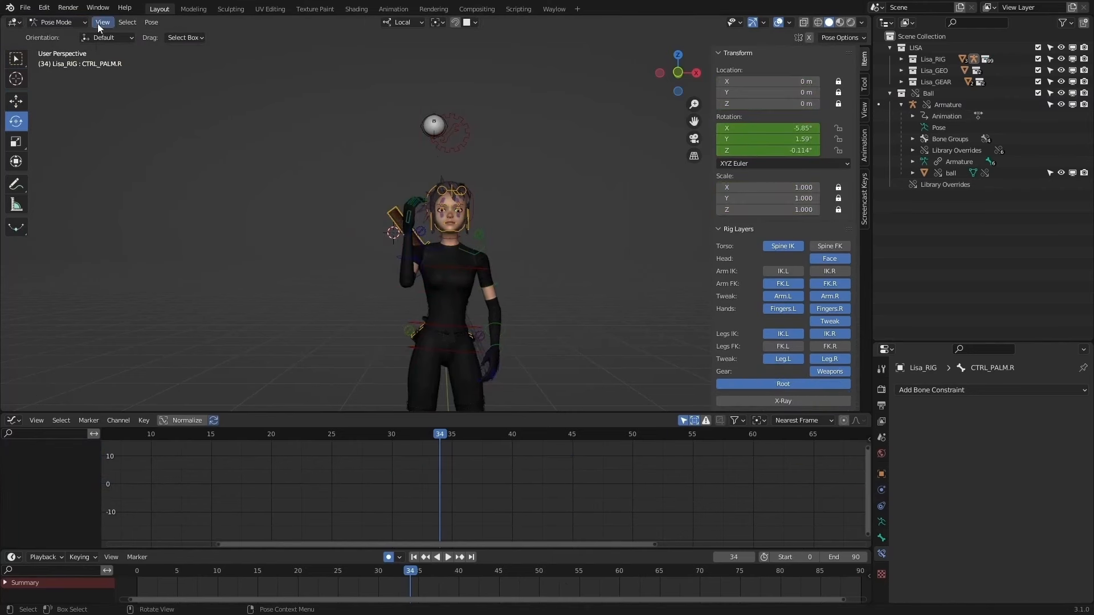
Step: Return to the ball's Armature in Pose Mode and select its COC control
left_click(98, 23)
mouse_move(80, 22)
left_click(57, 36)
left_click(424, 126)
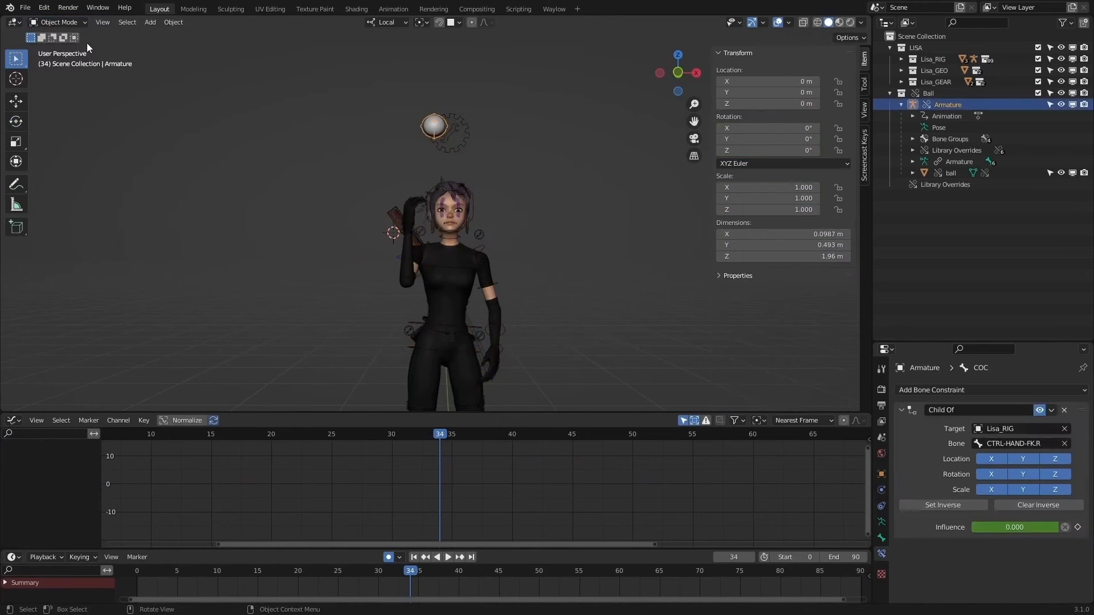
left_click(59, 61)
left_click(449, 138)
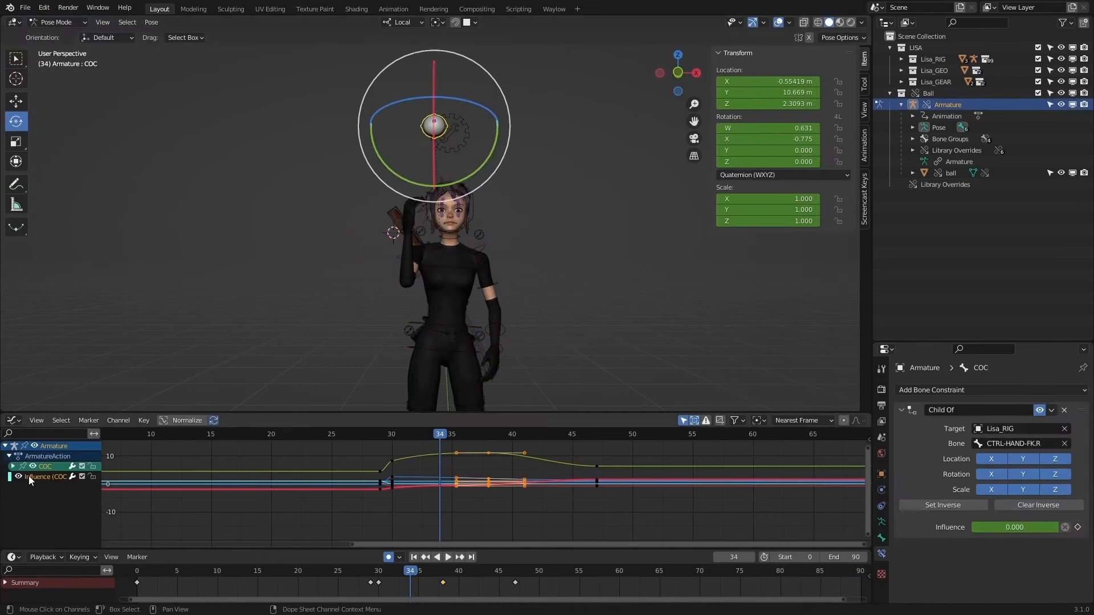
Step: Isolate the COC control's Z Location curve and try to raise its frame 38 keyframe by about 1.9
left_click(12, 467)
left_click(51, 498)
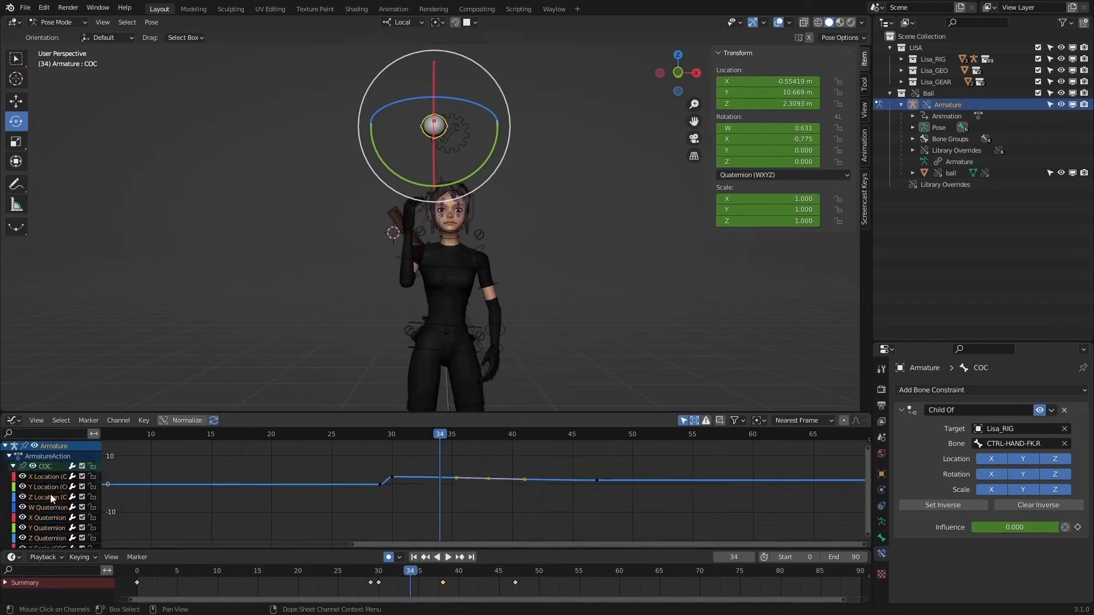
middle_click_drag(439, 516, 450, 475, "ctrl")
left_click_drag(508, 443, 471, 477)
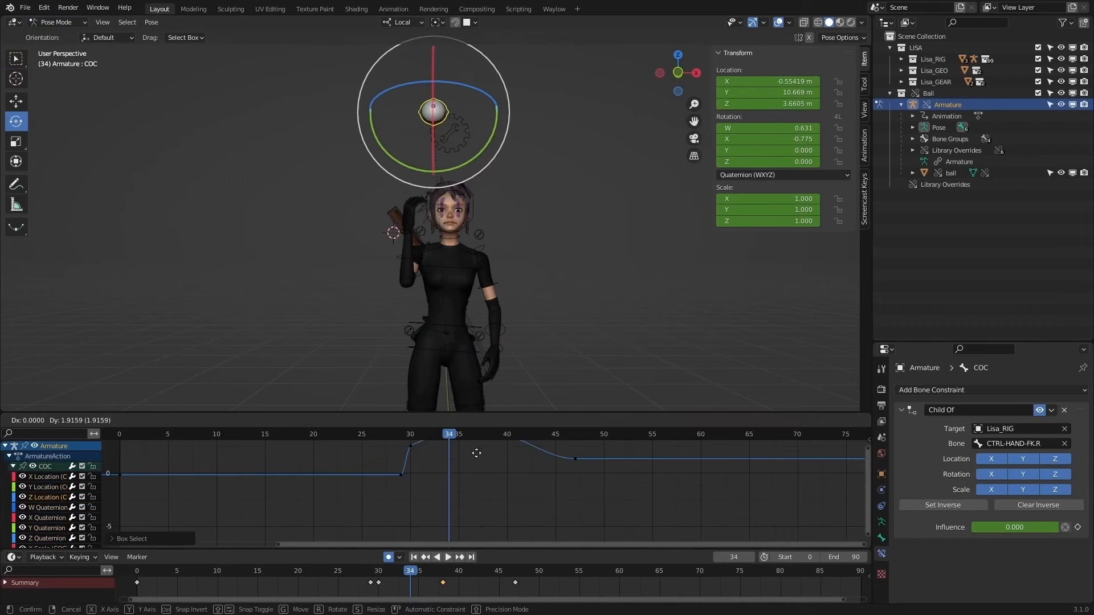
Step: Scrub the release back to frame 29 and compare the ball's motion with its Z Location curve
mouse_move(450, 435)
left_mouse_down()
mouse_move(394, 436)
mouse_move(433, 436)
left_mouse_up()
key("space")
scroll(451, 473, "up", 2)
middle_click_drag(451, 473, 465, 526)
scroll(464, 526, "up", 1)
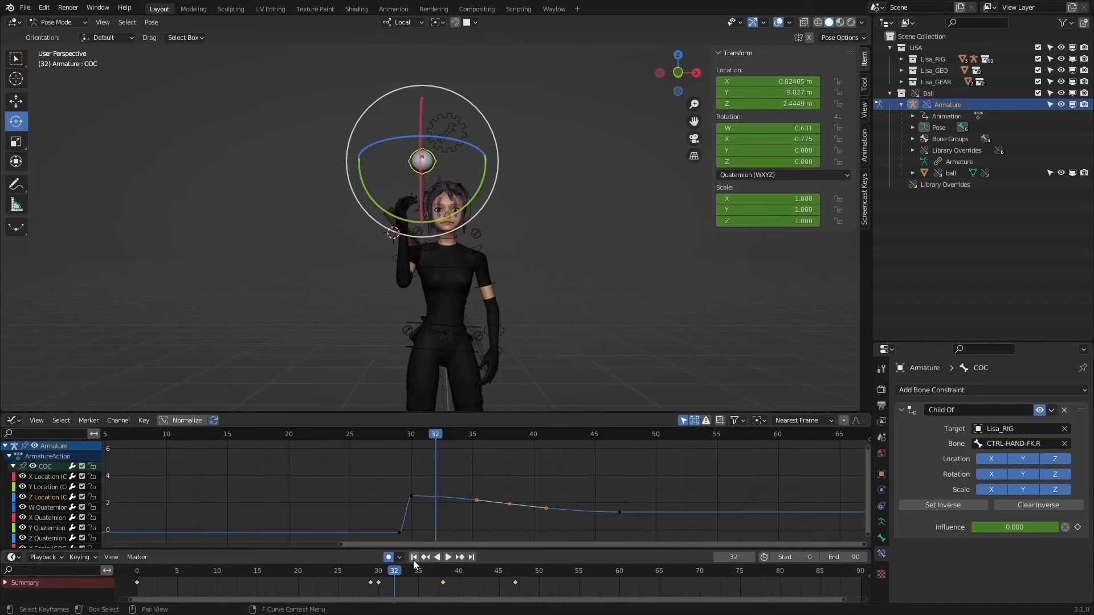
left_click_drag(393, 571, 374, 572)
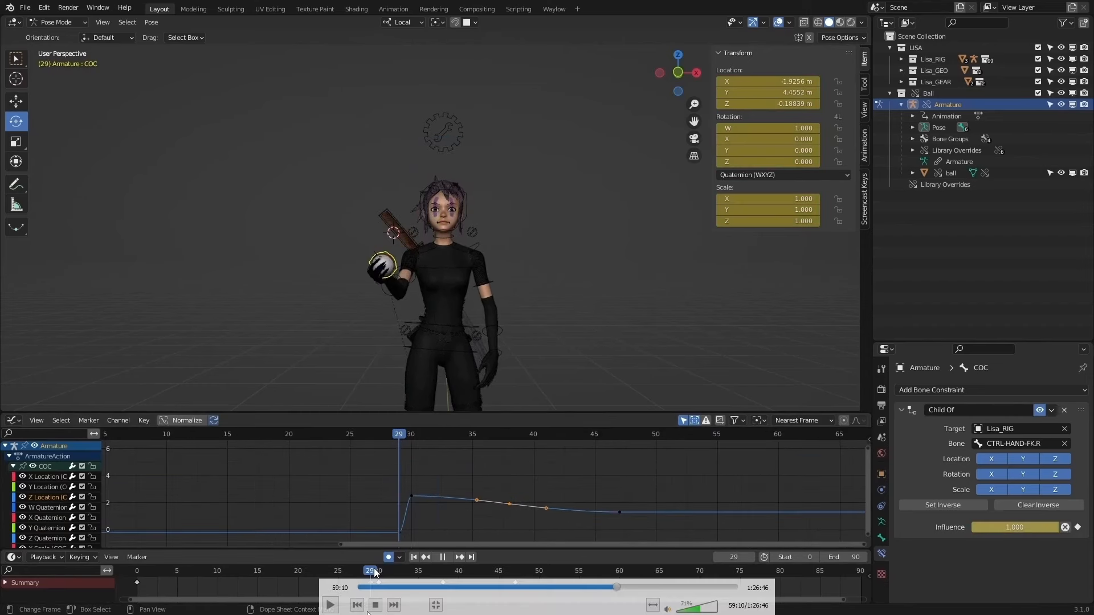
left_click(330, 605)
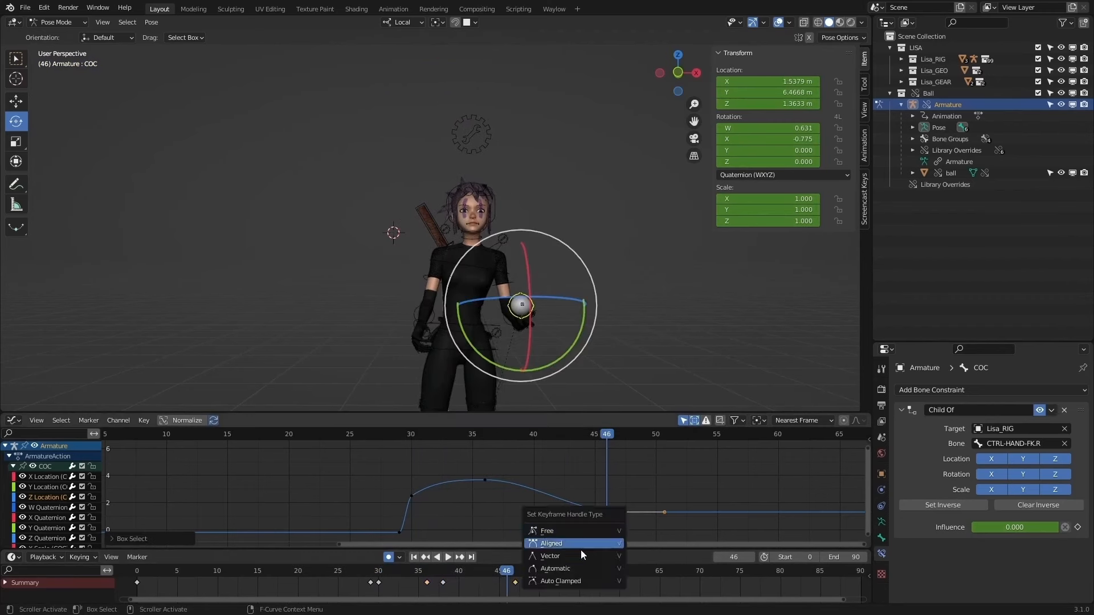
Step: Give the Z Location landing keyframe Vector handles and move the peak keyframe to frame 37 at a height of about 5.5
left_click(565, 556)
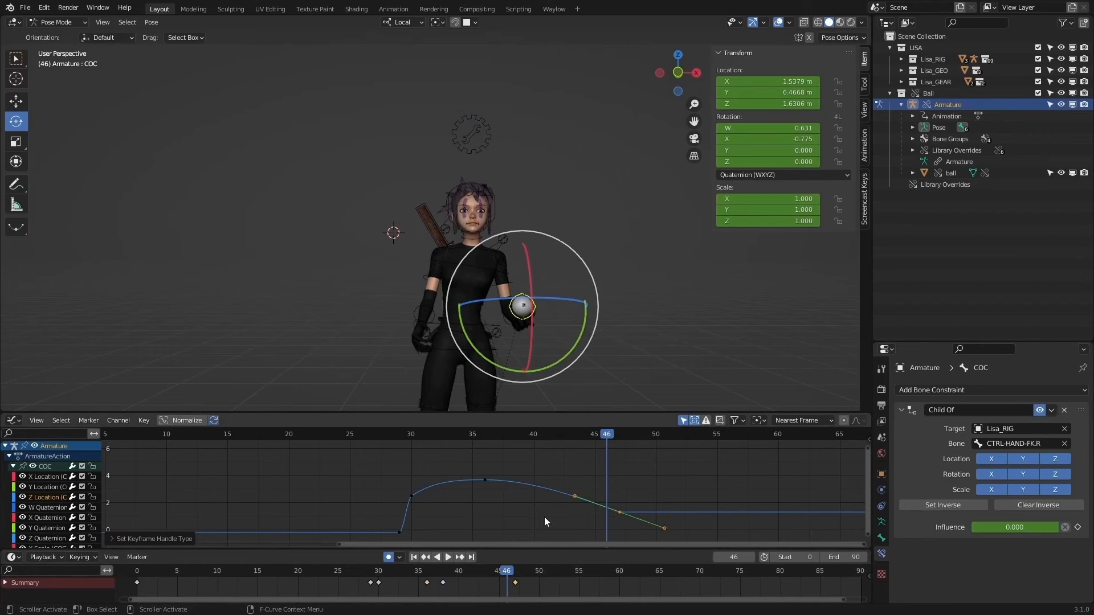
left_click(535, 515)
left_click_drag(516, 478, 480, 499)
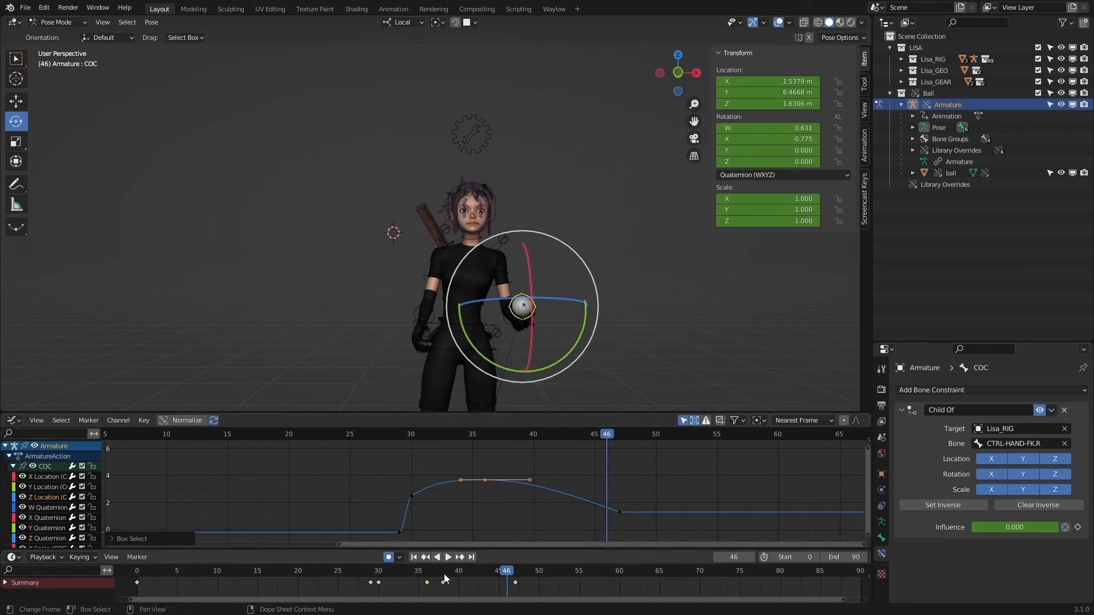
left_click_drag(445, 574, 394, 568)
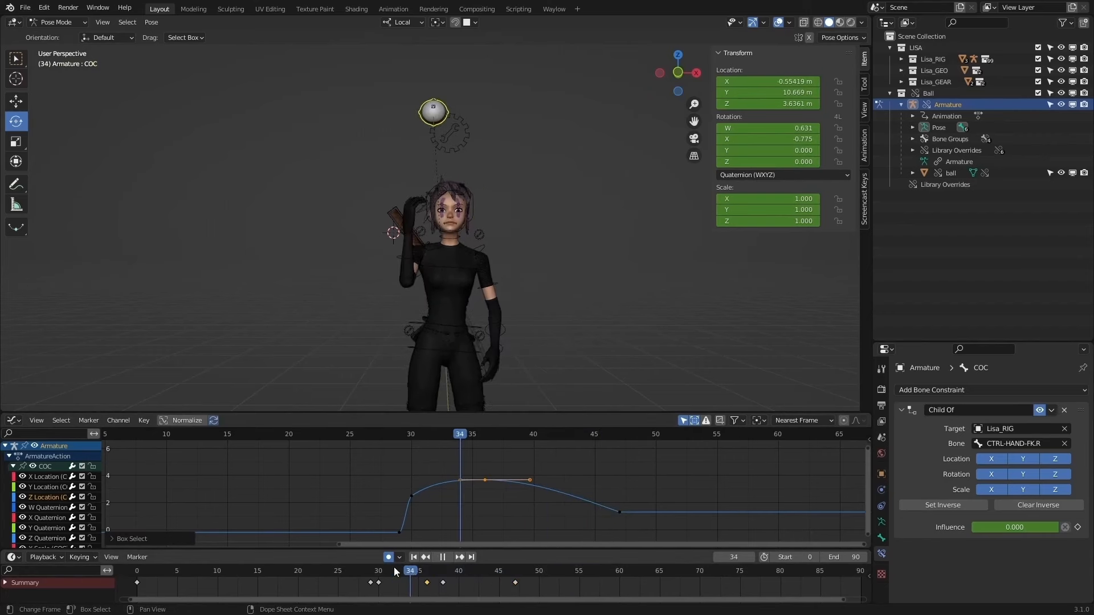
key("space")
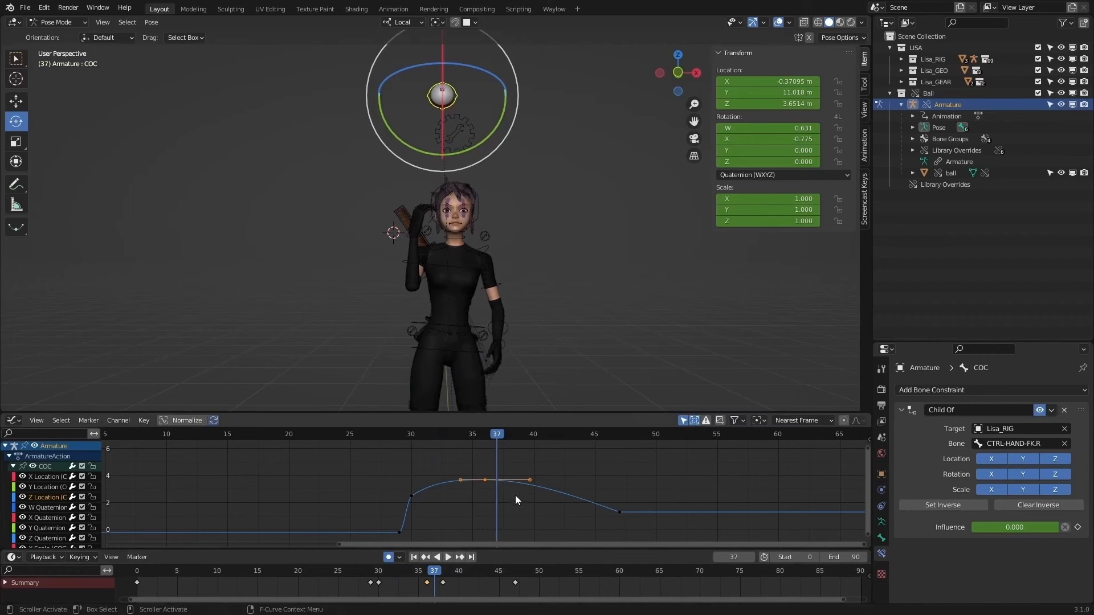
key("g")
left_click(521, 470)
left_click_drag(473, 435, 641, 477)
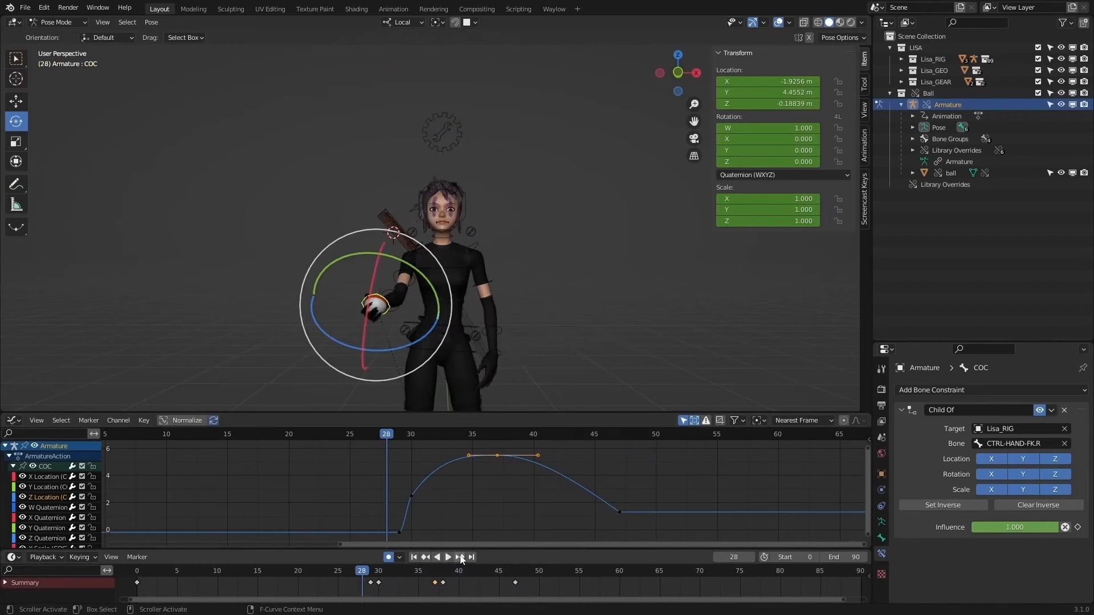
left_click(449, 556)
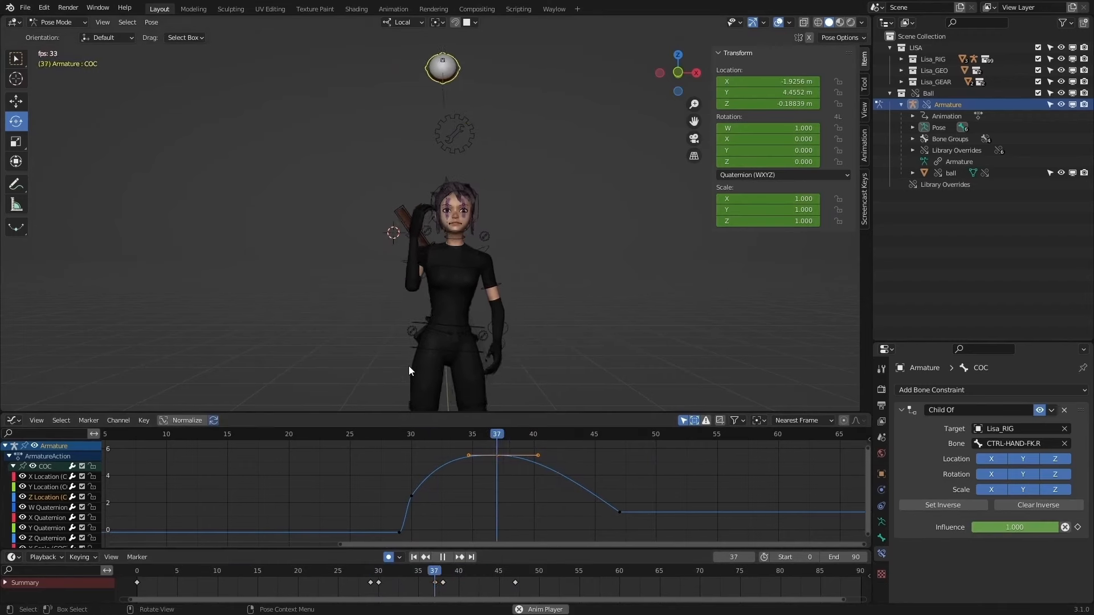
mouse_move(386, 572)
left_mouse_down()
mouse_move(374, 569)
mouse_move(386, 569)
left_mouse_up()
left_click(436, 557)
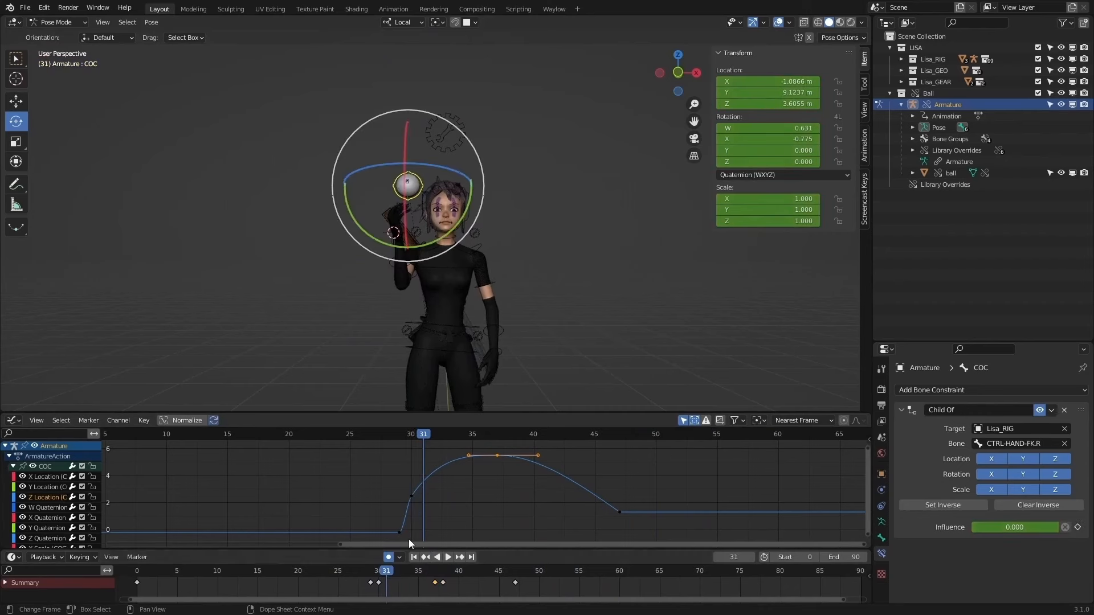
Step: Change the handle type of the Z Location keyframe at frame 30 and raise its right handle, checking the release in playback
key("v")
left_click(421, 508)
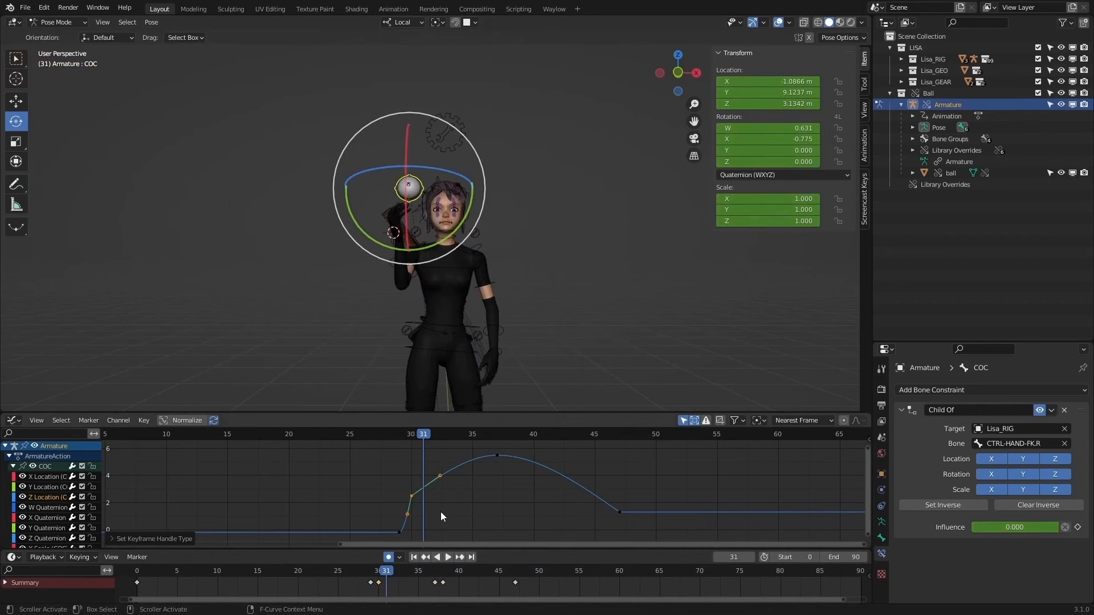
key("g")
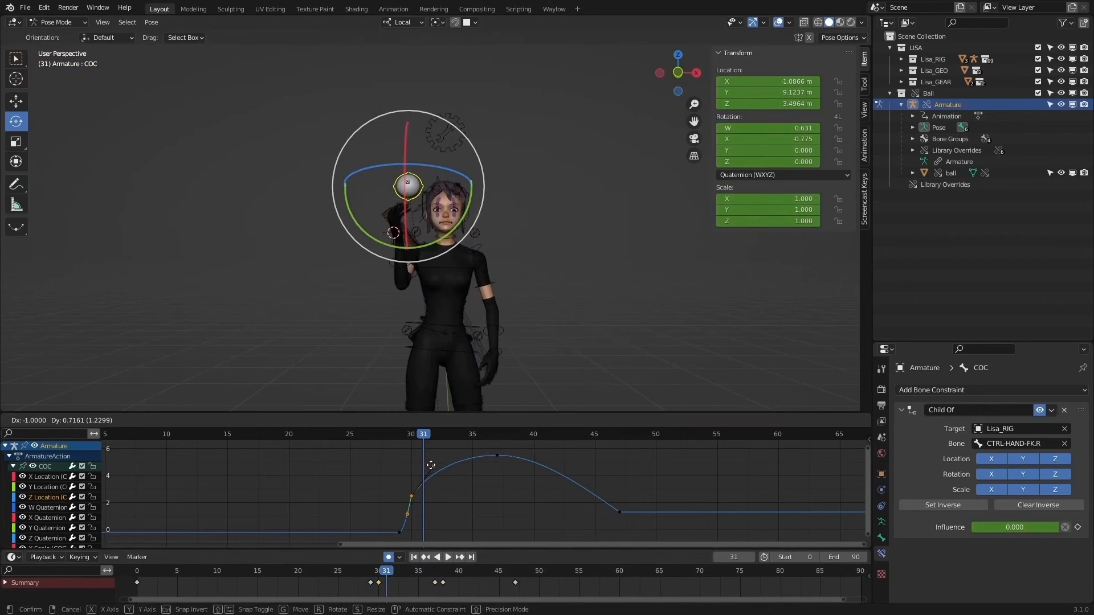
left_click(439, 466)
left_click_drag(423, 435, 386, 456)
left_click(450, 558)
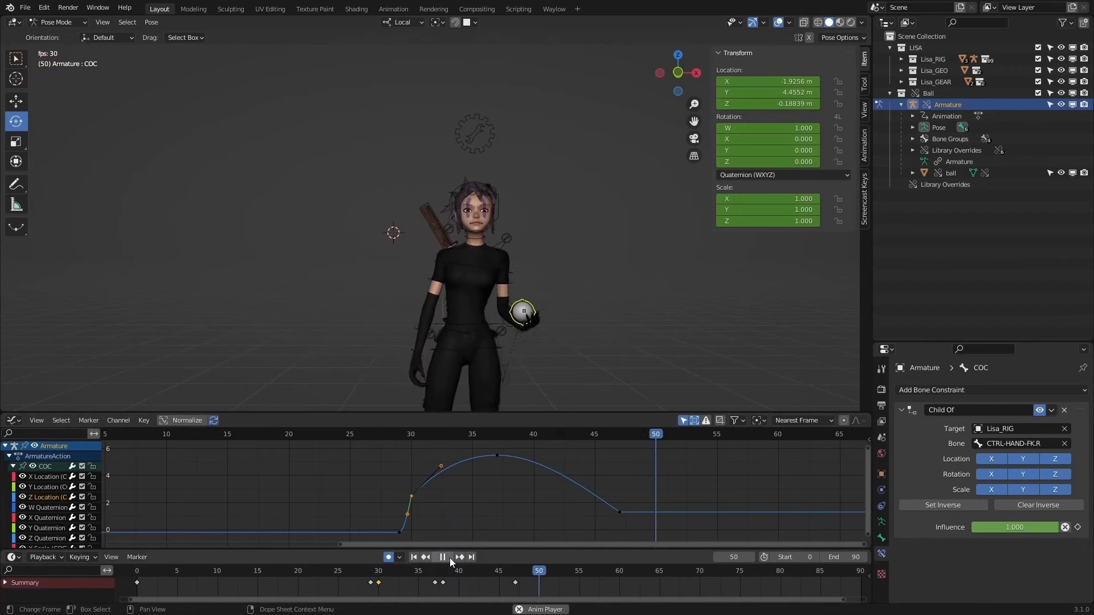
left_click(339, 572)
left_click(439, 558)
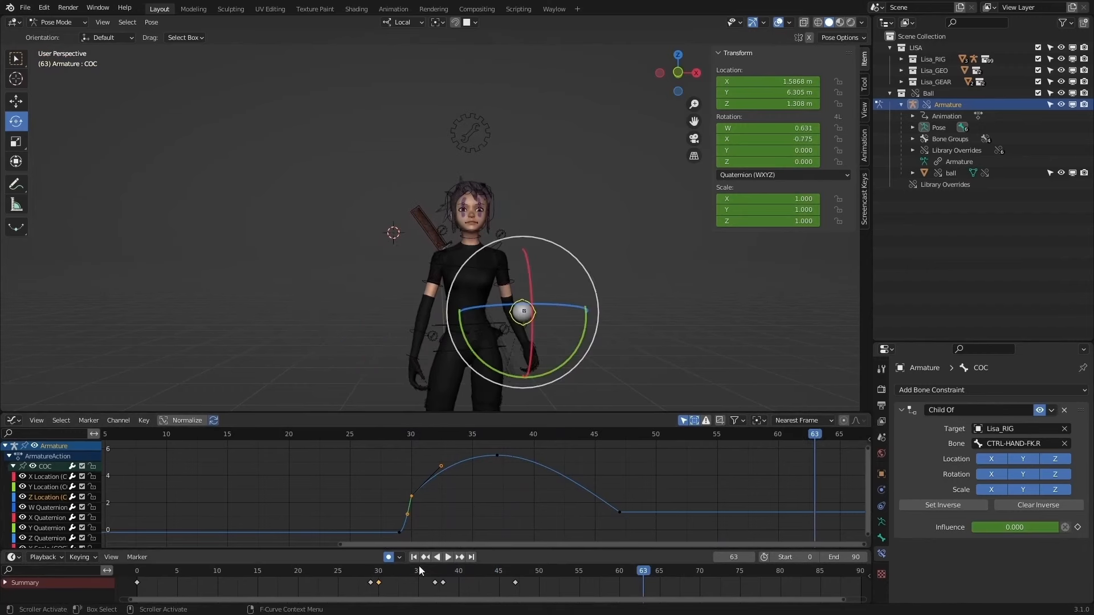
Step: Try to delay the Z Location landing keyframe to frame 50 and play back the ball's fall
left_click_drag(369, 571, 497, 573)
left_click_drag(661, 494, 594, 537)
key("g")
key("x")
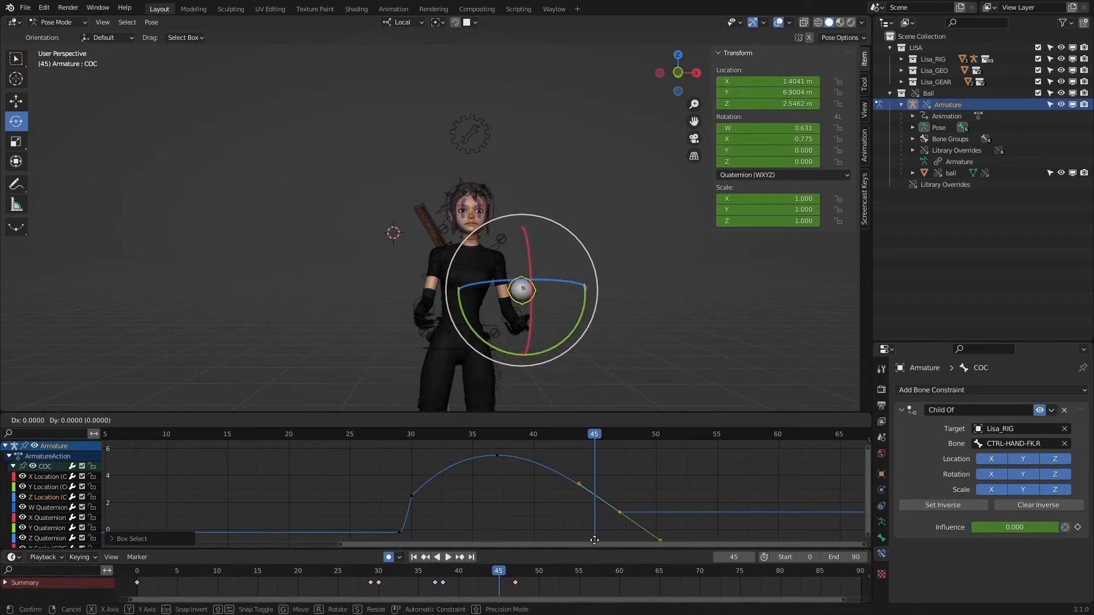
left_click(629, 540)
left_click_drag(491, 571, 419, 571)
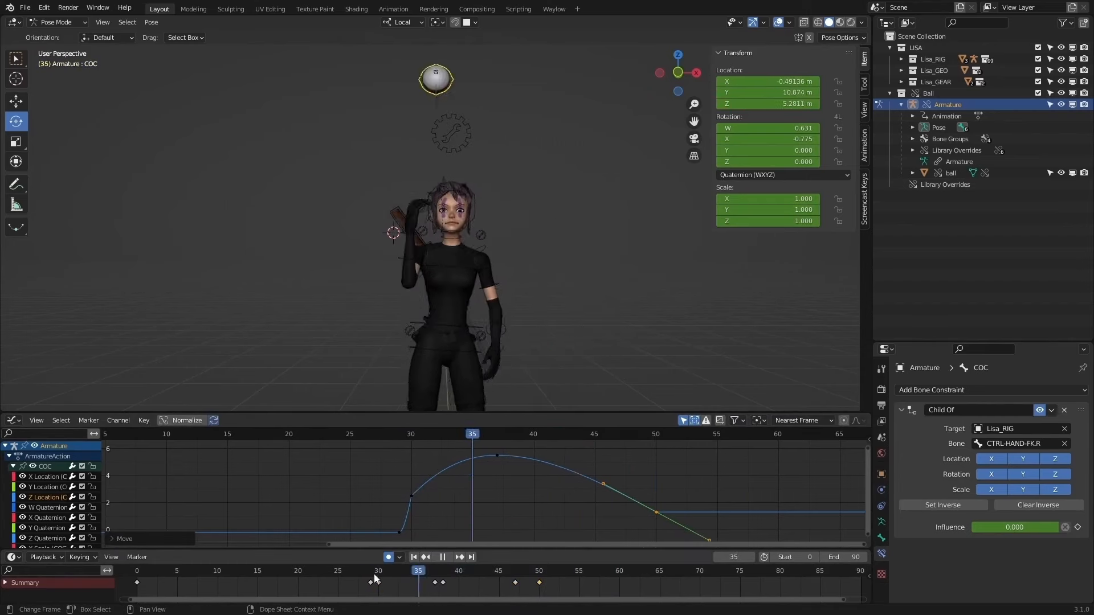
left_click(446, 558)
left_click(452, 557)
Step: Undo the landing keyframe's move to frame 50, reselect the ball's COC control and replay the throw
key("ctrl+z")
key("ctrl+z")
key("ctrl+z")
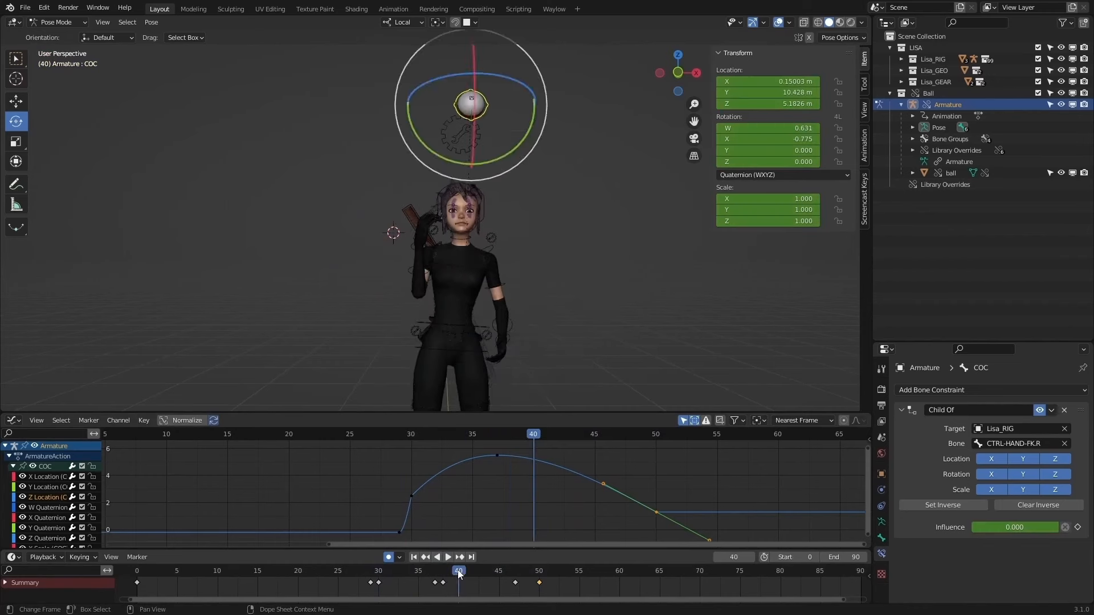
key("ctrl+z")
key("ctrl+z")
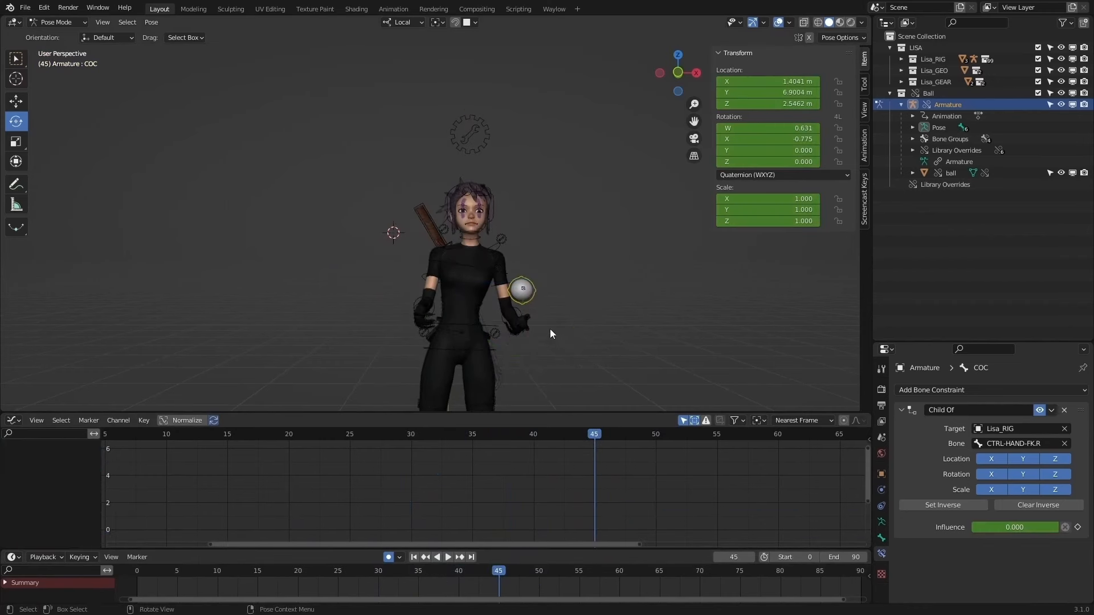
left_click(535, 296)
left_click_drag(436, 573, 367, 573)
key("space")
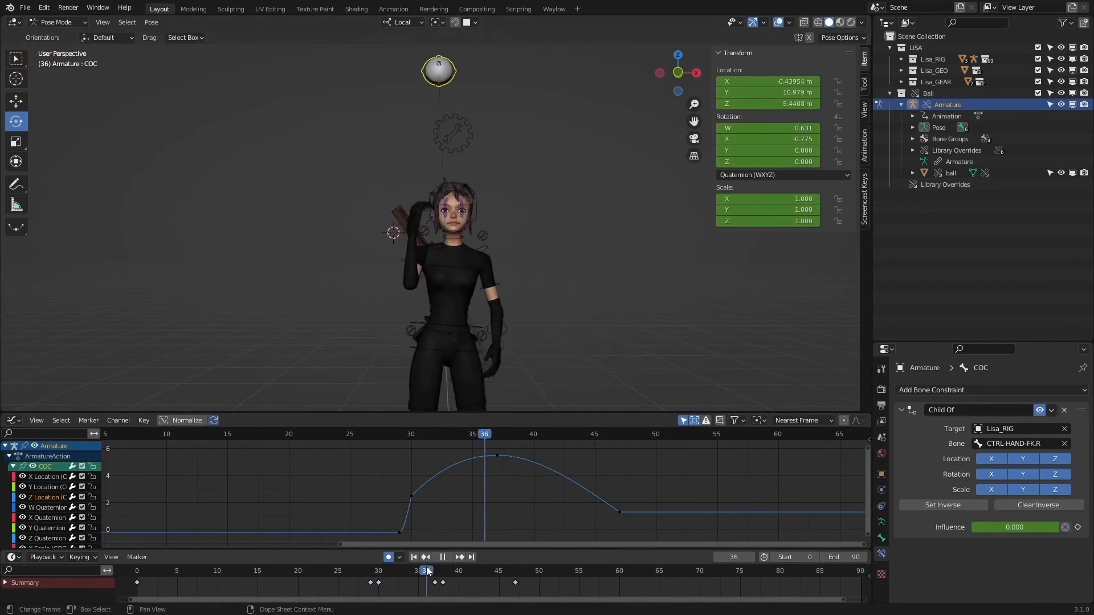
key("space")
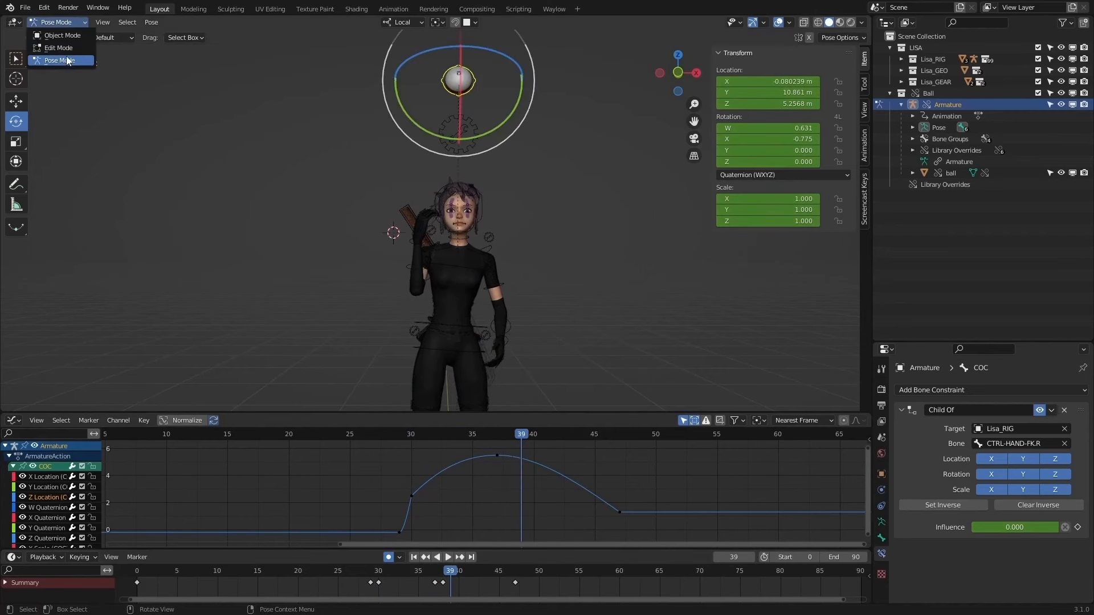
Step: Switch to Lisa_RIG in Pose Mode, select its CTRL-TORSO control and activate the Rotate tool on frame 35
left_click(63, 34)
left_click(459, 269)
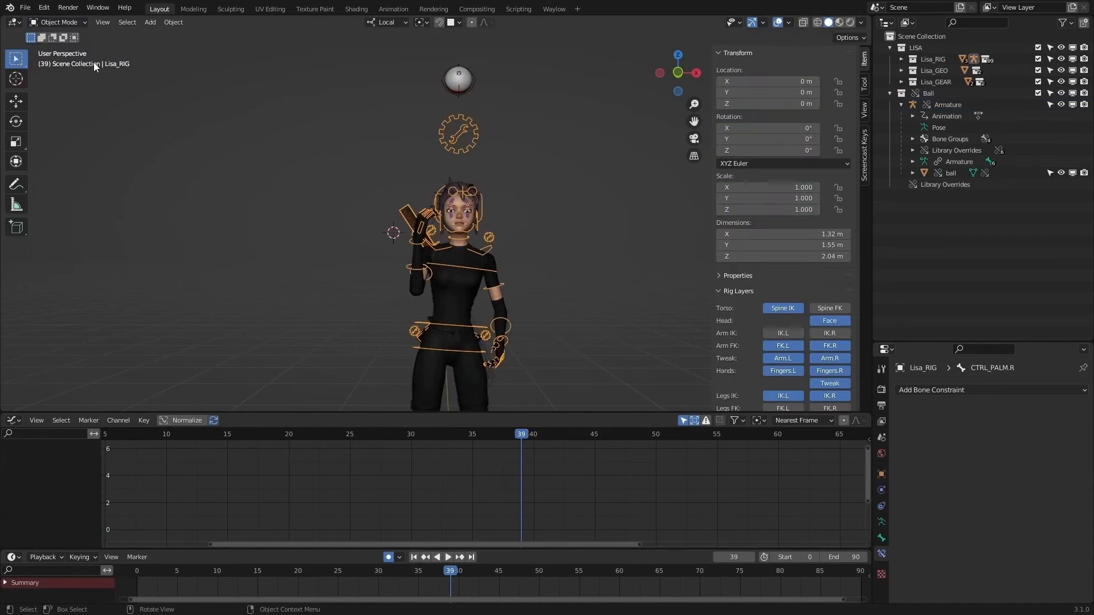
left_click(62, 61)
left_click(453, 324)
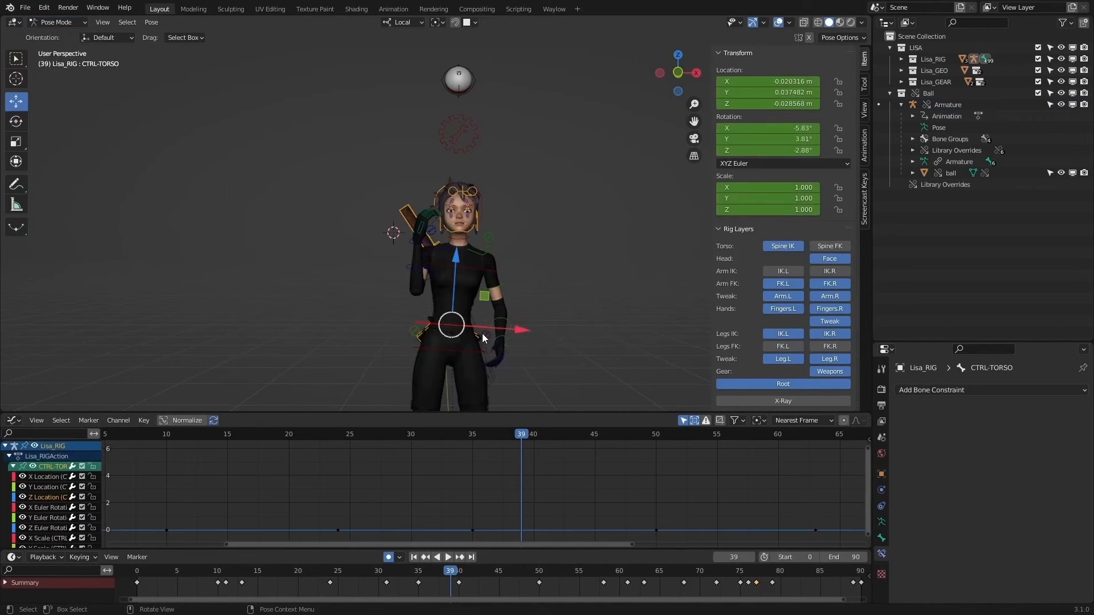
mouse_move(482, 334)
left_mouse_down()
mouse_move(465, 325)
mouse_move(482, 333)
left_mouse_up()
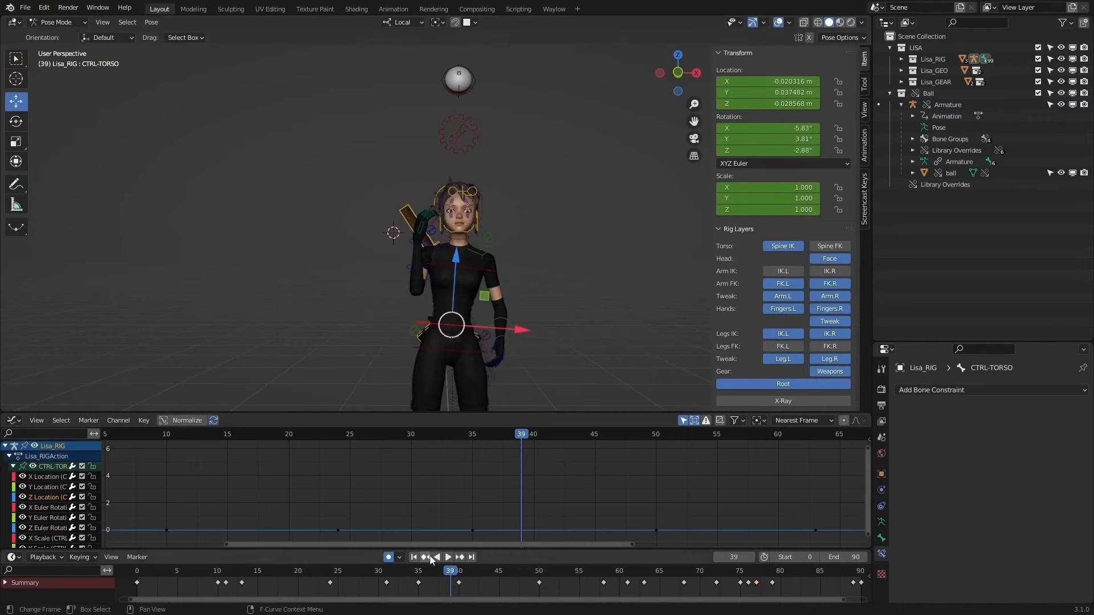
mouse_move(417, 577)
left_mouse_down()
mouse_move(402, 577)
mouse_move(418, 577)
left_mouse_up()
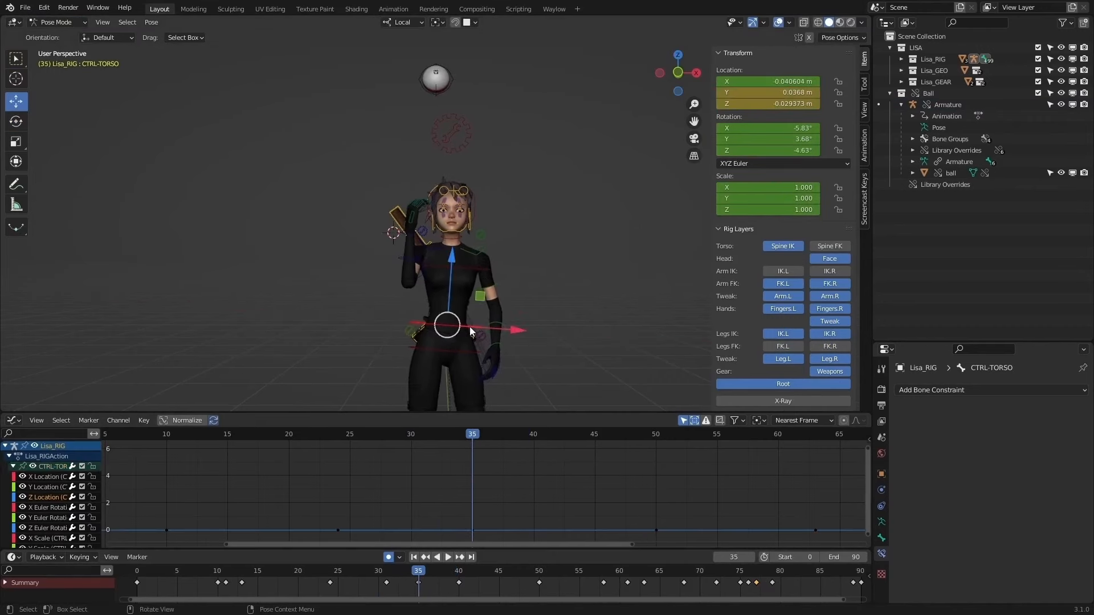
key("r")
key("r")
left_click(392, 272)
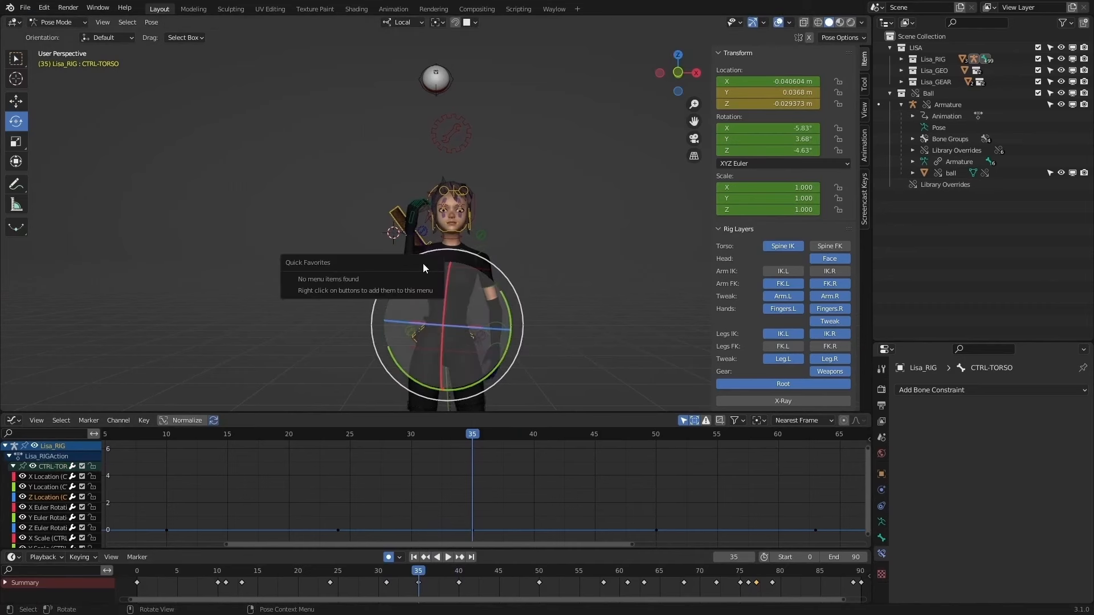
Step: Select the character's CTRL-HAND-FK.R control and scrub the raised hand to frame 39
left_click(411, 231)
left_click_drag(356, 229, 435, 418)
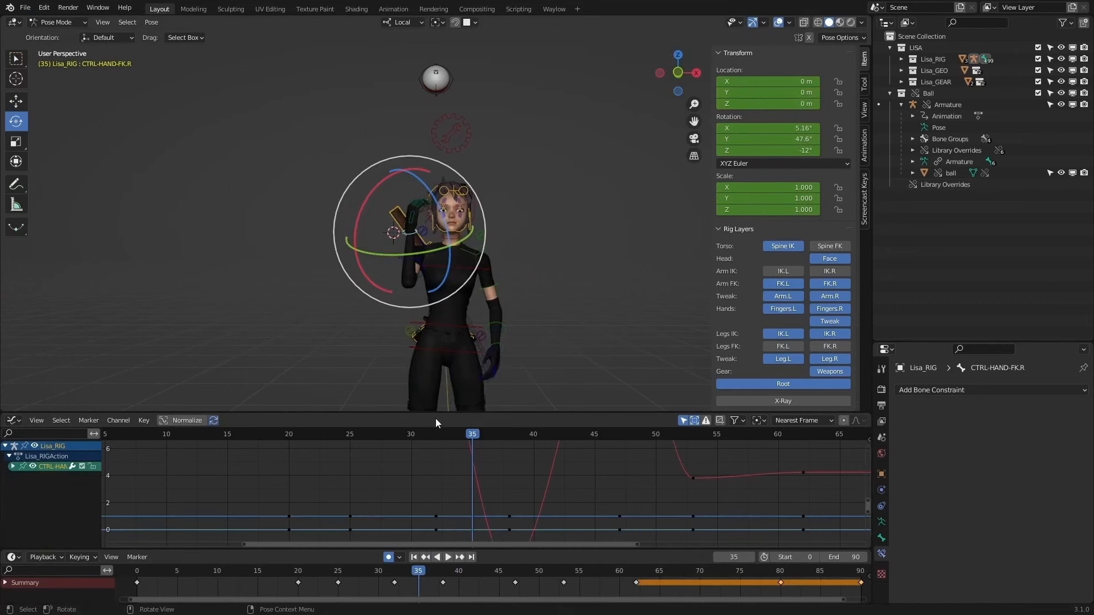
left_click_drag(417, 572, 453, 573)
left_click(581, 311)
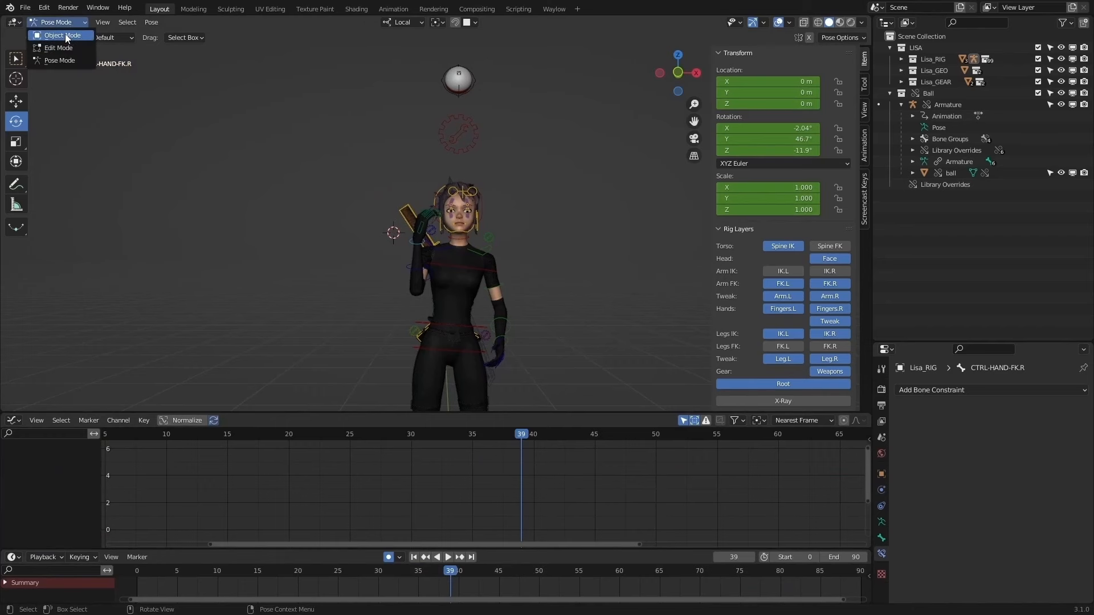
Step: Return to the ball's Armature in Pose Mode and select its COC control
left_click(63, 36)
left_click(464, 82)
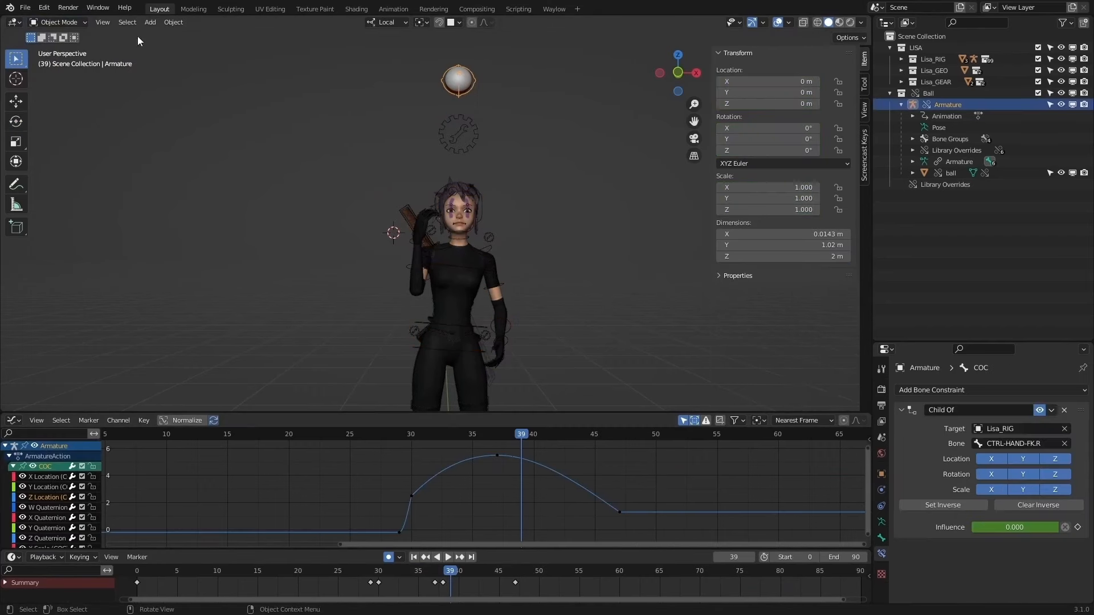
left_click(59, 60)
left_click(468, 97)
left_click(480, 94)
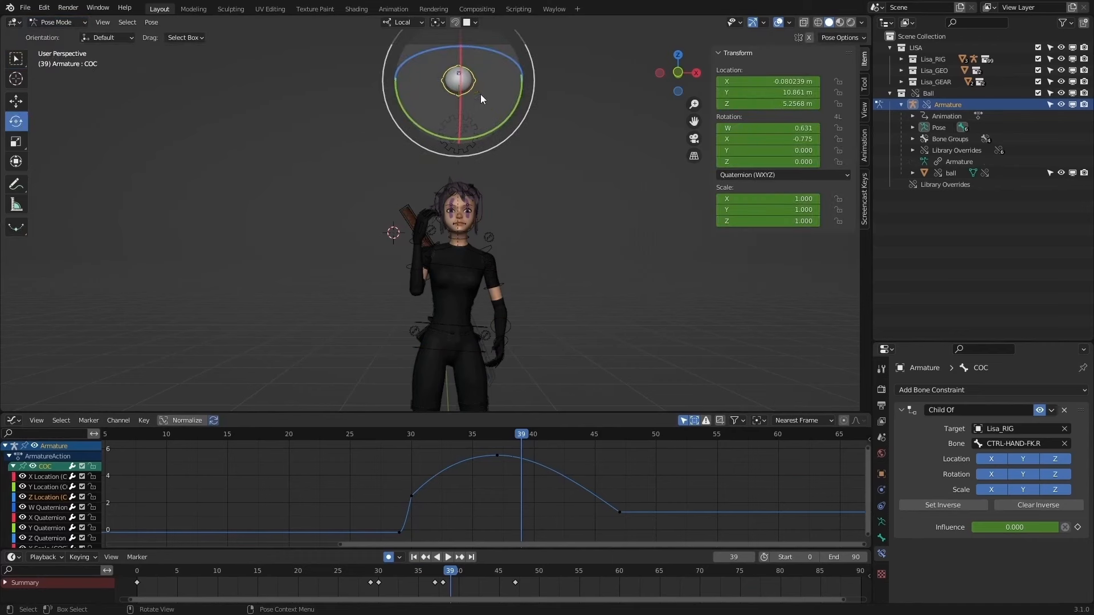
Step: Isolate the COC control's X Location curve and scrub back to frame 36
key("minus")
key("minus")
key("minus")
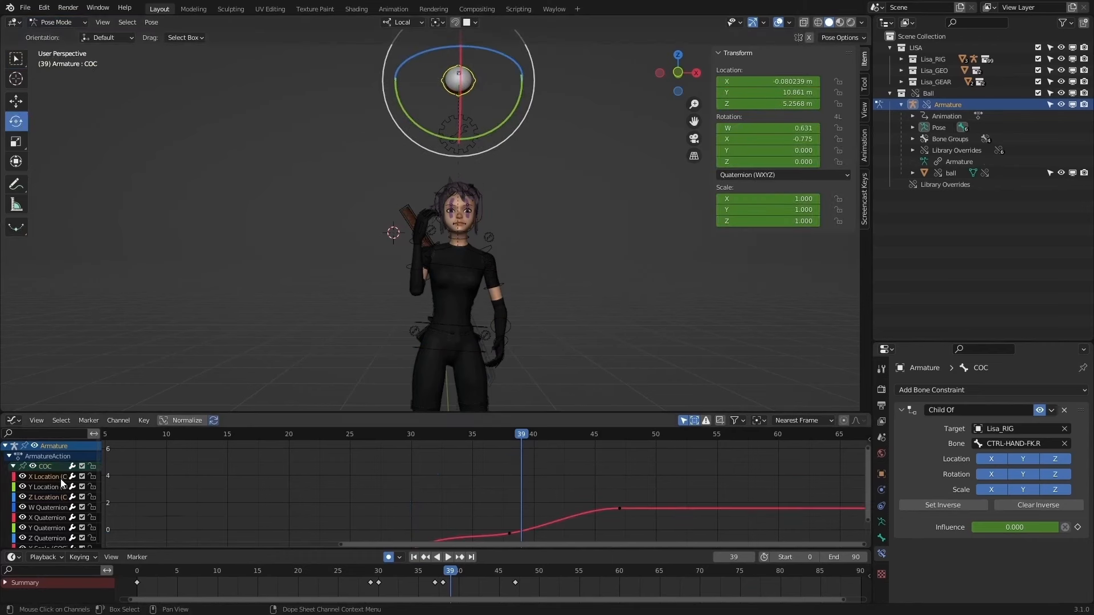
middle_click_drag(450, 502, 442, 416, "ctrl")
middle_click_drag(460, 532, 486, 529, "ctrl")
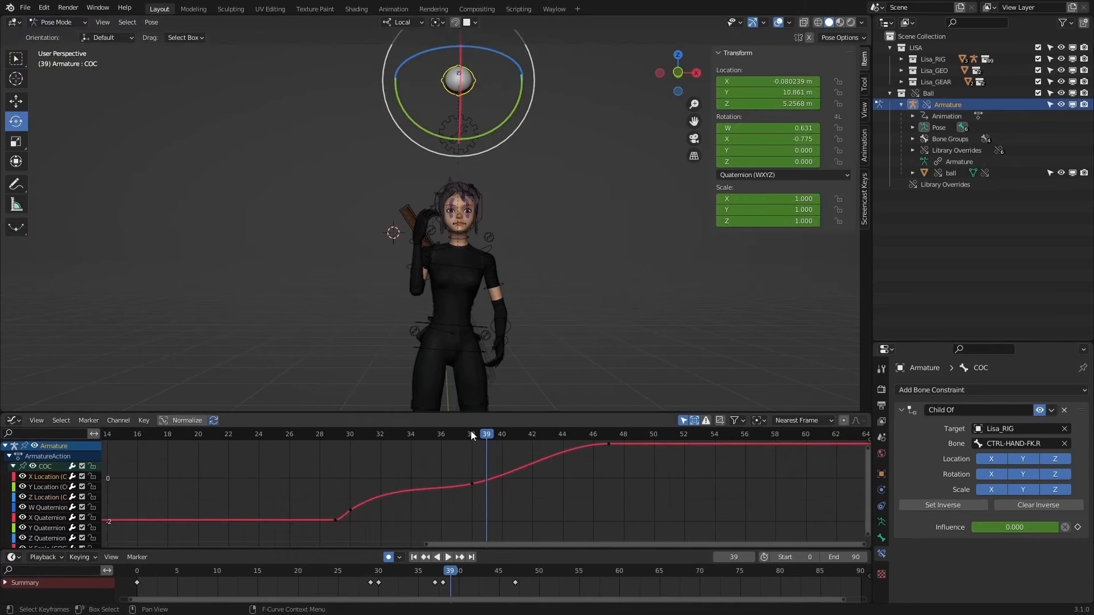
left_click_drag(472, 436, 441, 440)
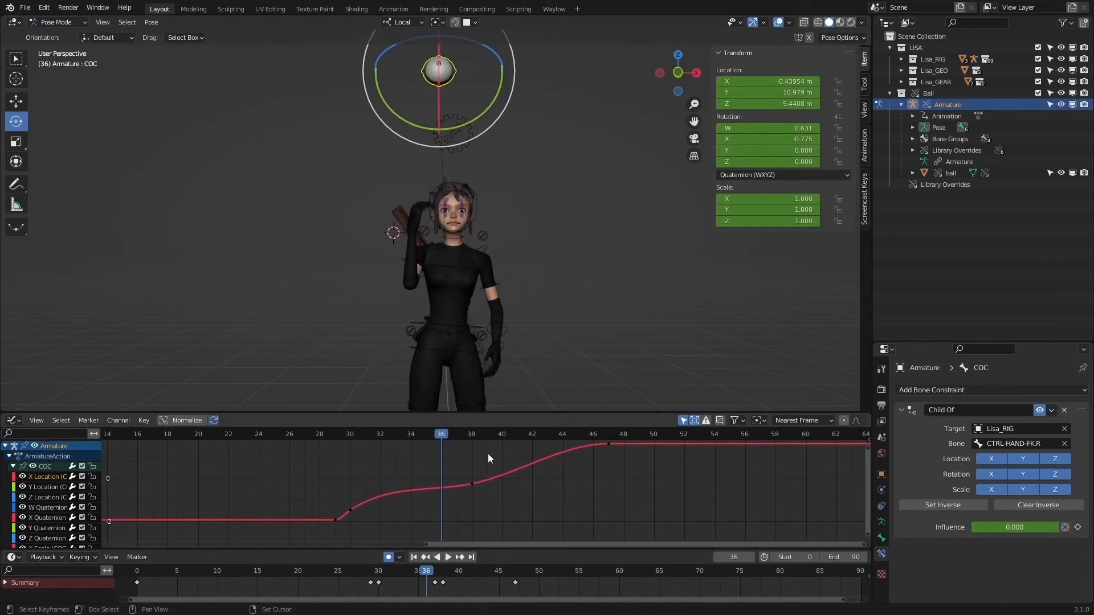
Step: Try raising the X Location keyframe at frame 38 to about 1.2 and play back the sideways motion
middle_click_drag(488, 454, 443, 490)
left_click_drag(439, 501, 447, 528)
key("g")
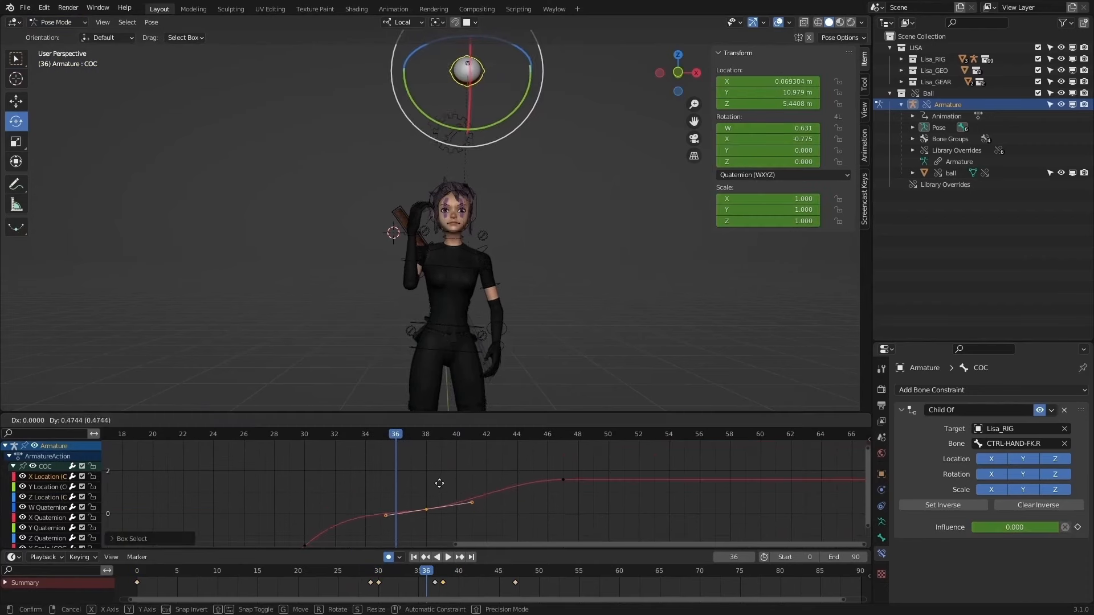
left_click(439, 466)
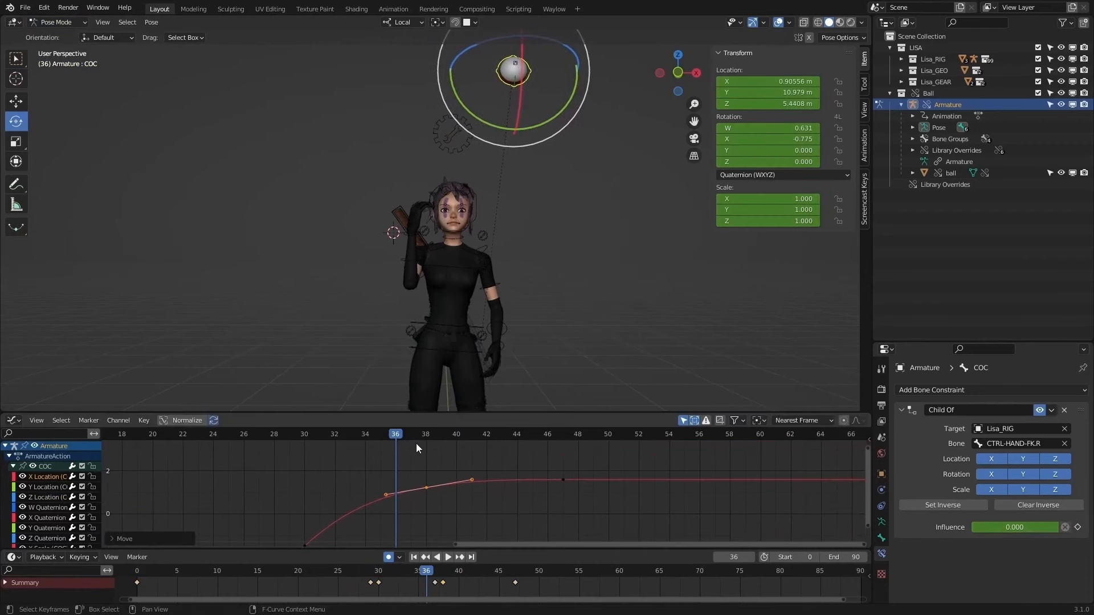
key("space")
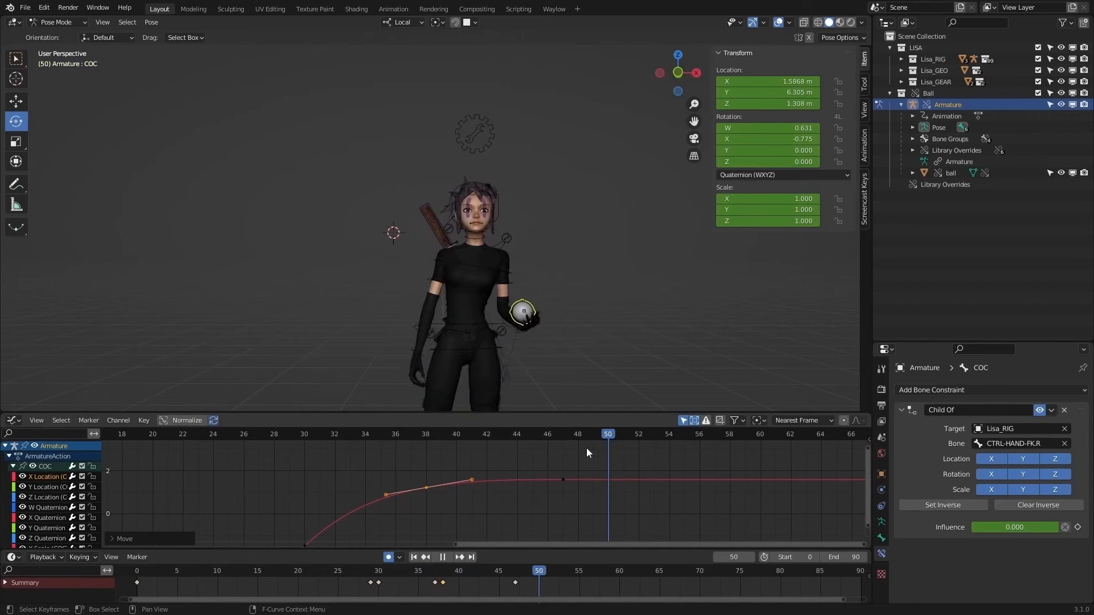
key("Escape")
Step: Delete the X Location keyframe at frame 38 and check the smoothed curve around frame 37
scroll(587, 448, "down", 1)
key("x")
left_click(480, 491)
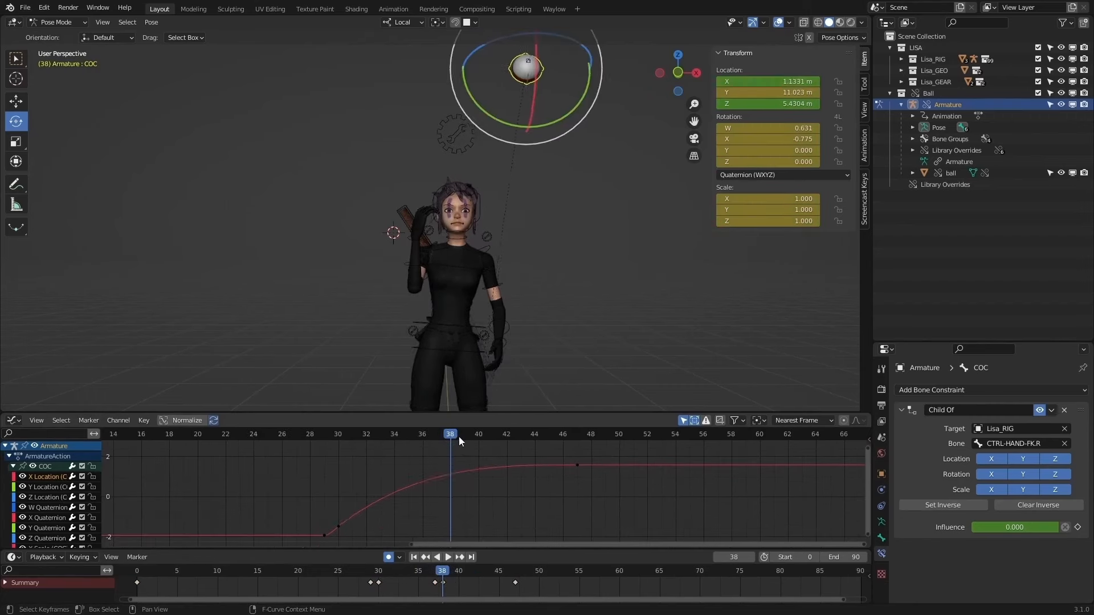
left_click_drag(460, 436, 437, 434)
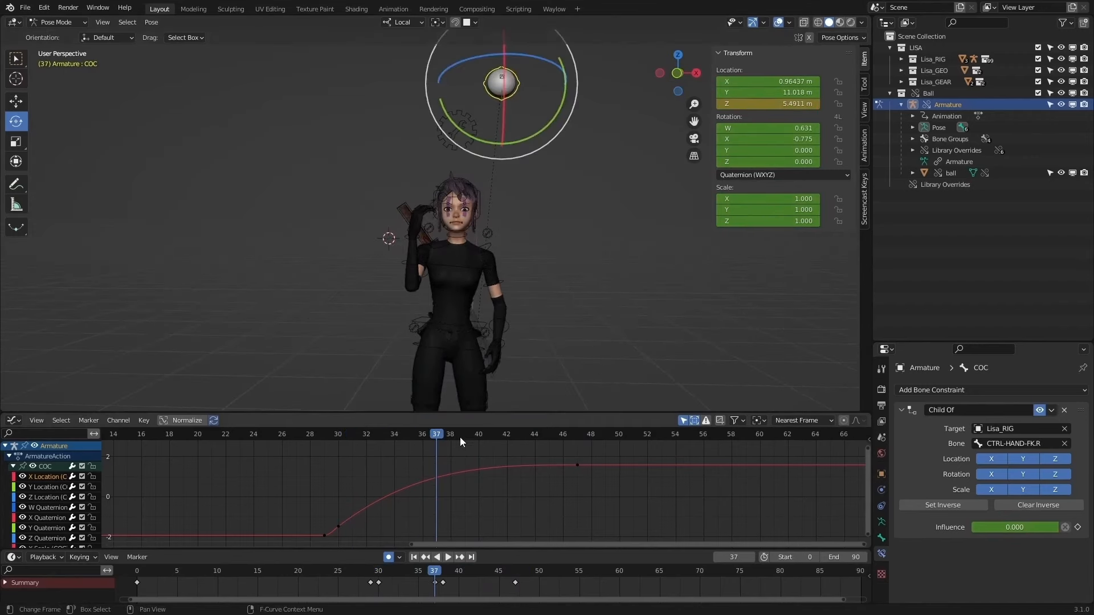
Step: Undo the deletion and the raising of the X Location keyframe at frame 38, and replay the throw from the side
middle_click_drag(531, 282, 409, 299)
left_click_drag(437, 442, 450, 501)
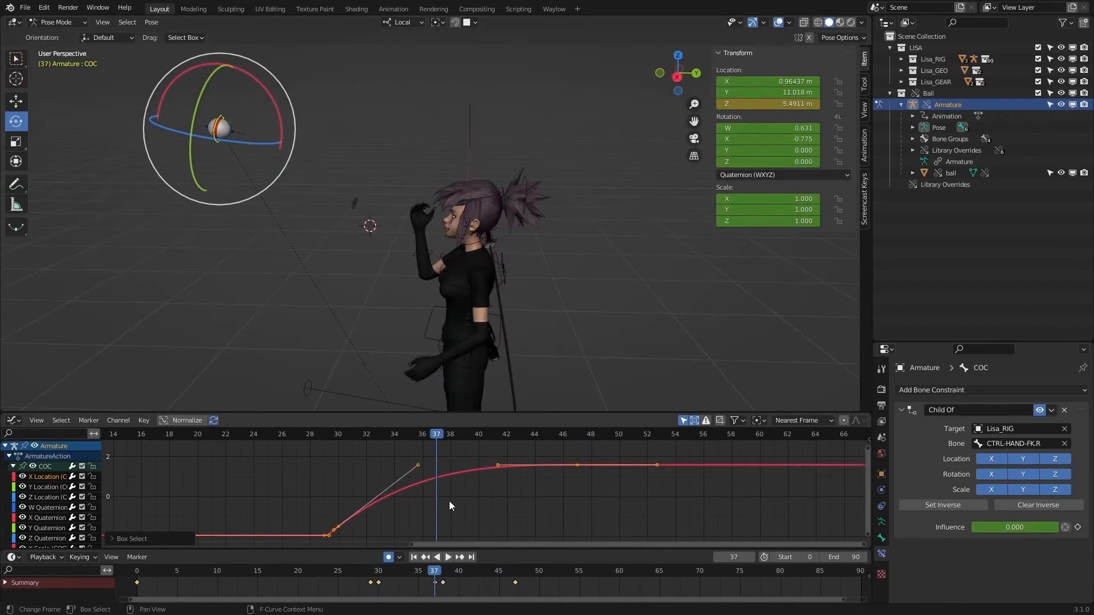
left_click(577, 533)
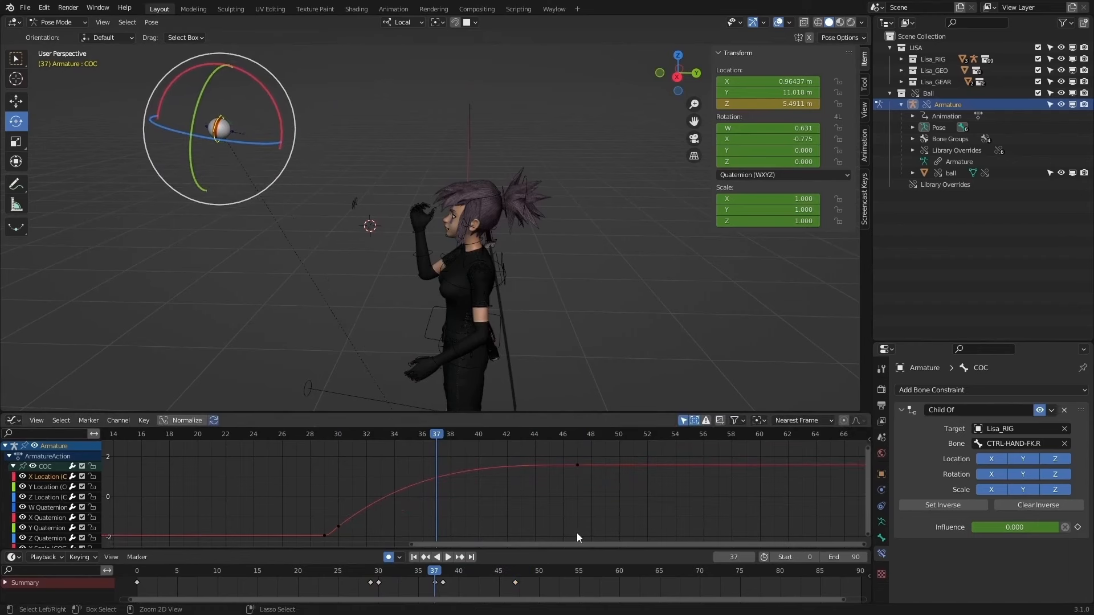
key("Right")
key("ctrl+z")
key("ctrl+z")
key("ctrl+z")
key("ctrl+z")
key("ctrl+z")
key("ctrl+z")
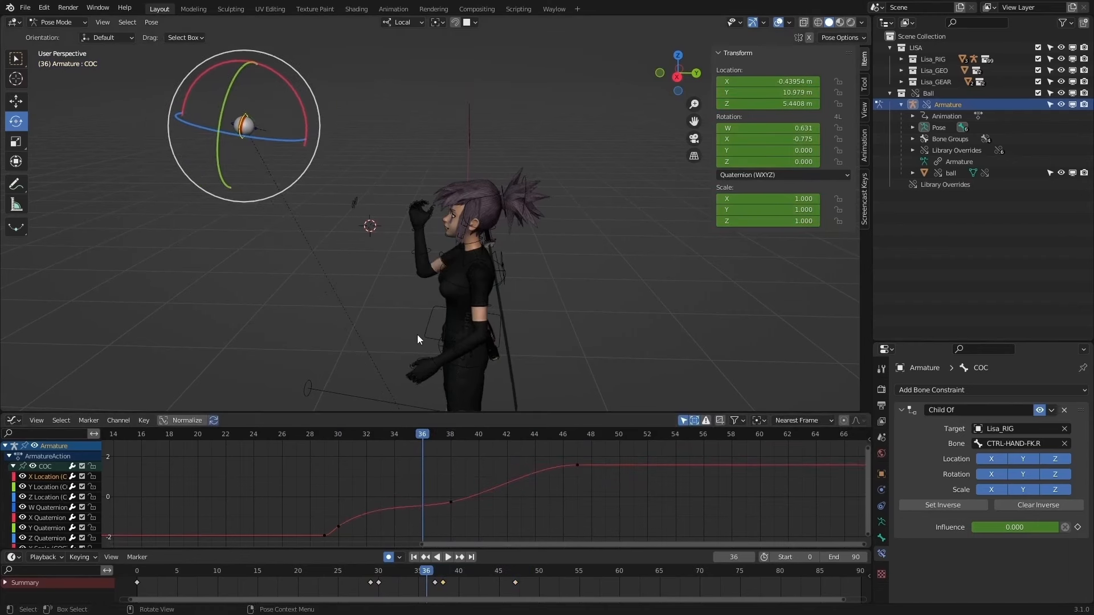
middle_click_drag(417, 334, 431, 337)
left_click(336, 436)
key("space")
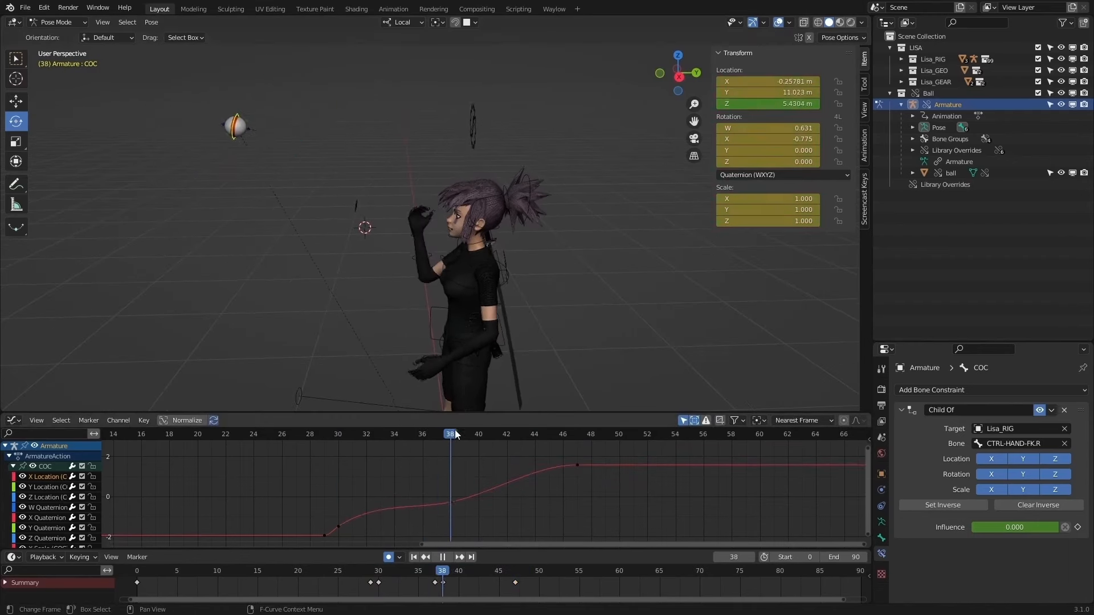
key("space")
left_click_drag(478, 436, 455, 467)
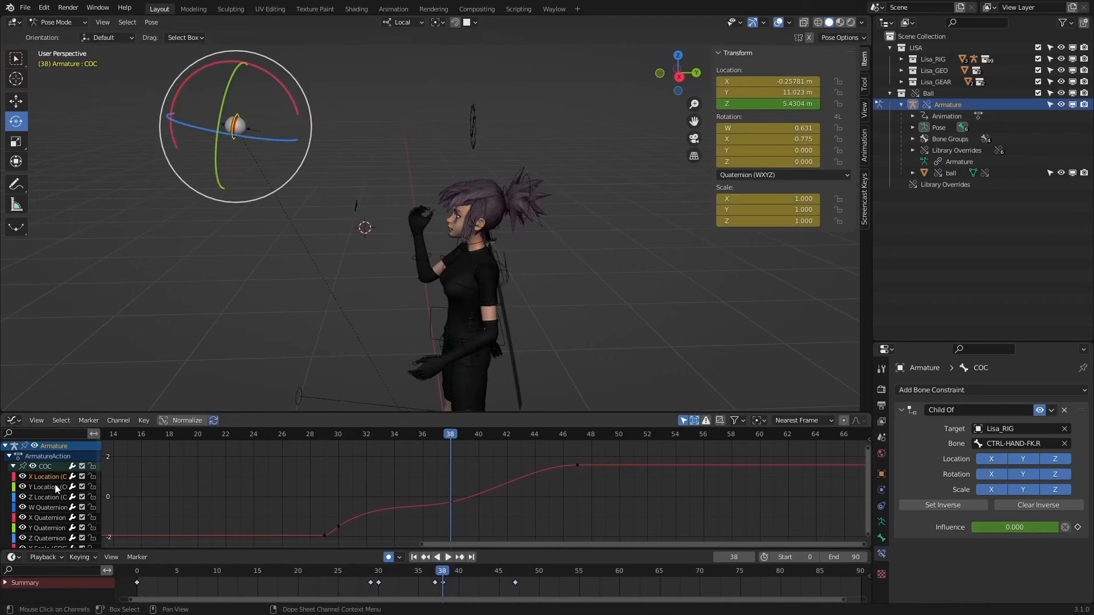
key("Home")
key("b")
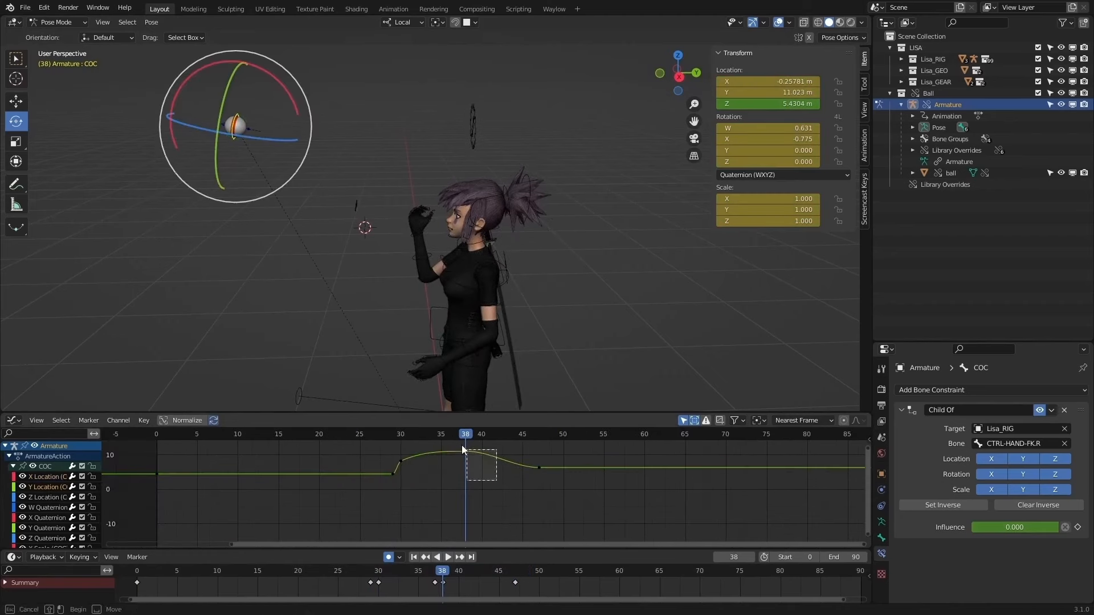
left_click(498, 469)
scroll(498, 468, "up", 1)
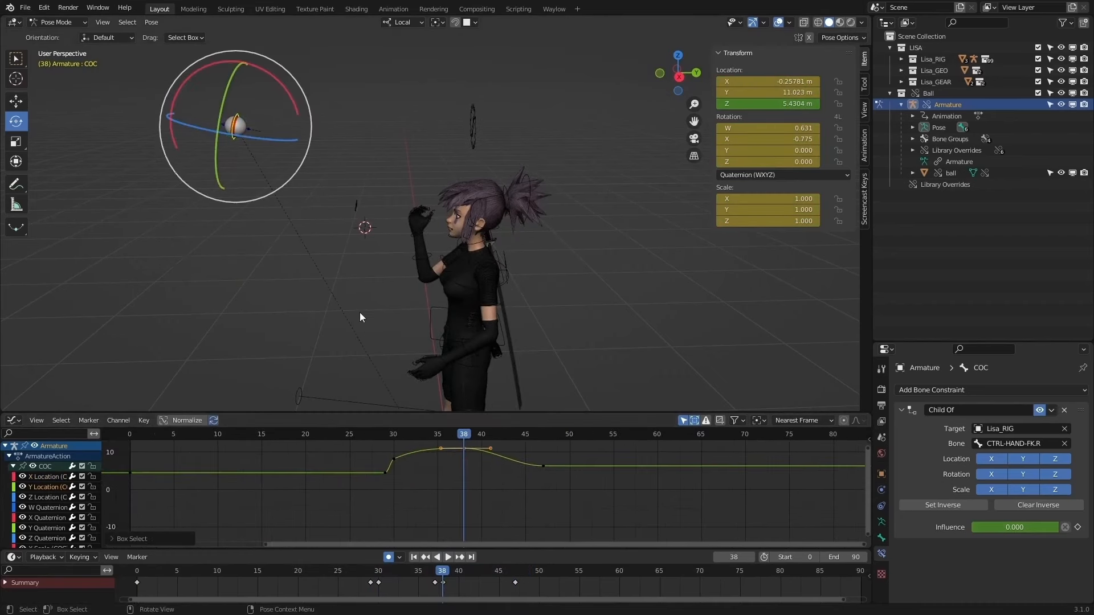
middle_click_drag(360, 313, 516, 337)
key("g")
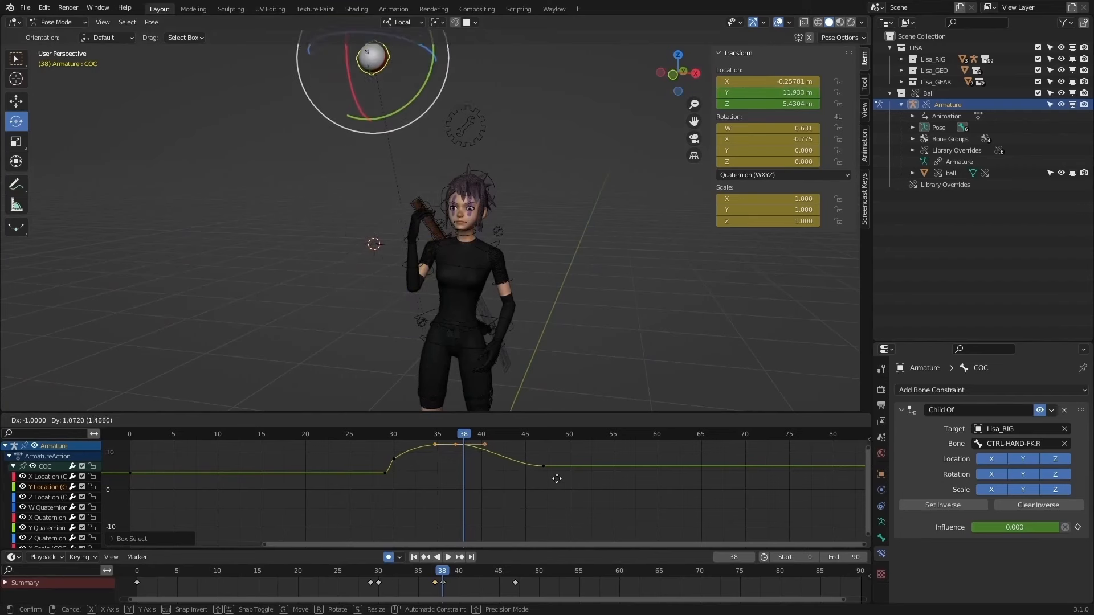
right_click(556, 468)
middle_click_drag(540, 374, 521, 442)
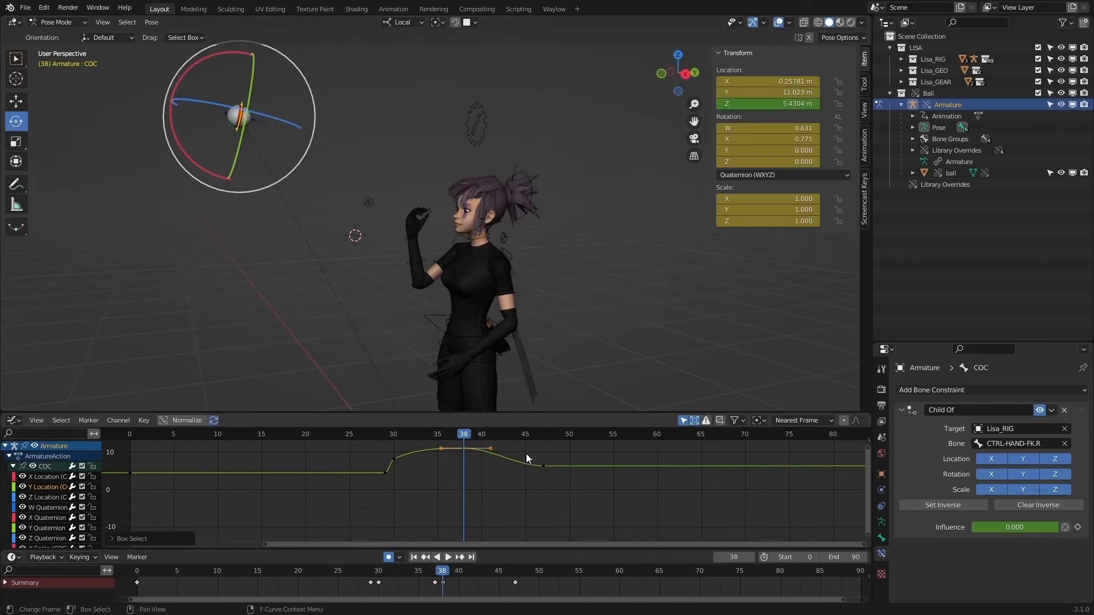
Step: Isolate the COC control's Z Location curve and lower its keyframe at frame 37 vertically to about 1.36 m
left_click(52, 497)
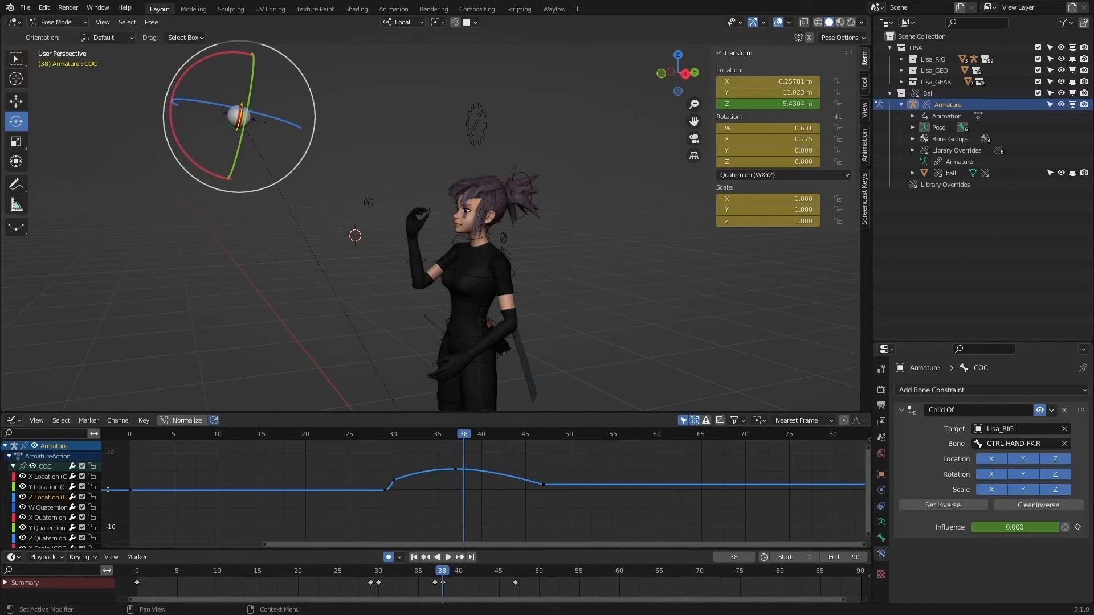
left_click_drag(439, 478, 468, 463)
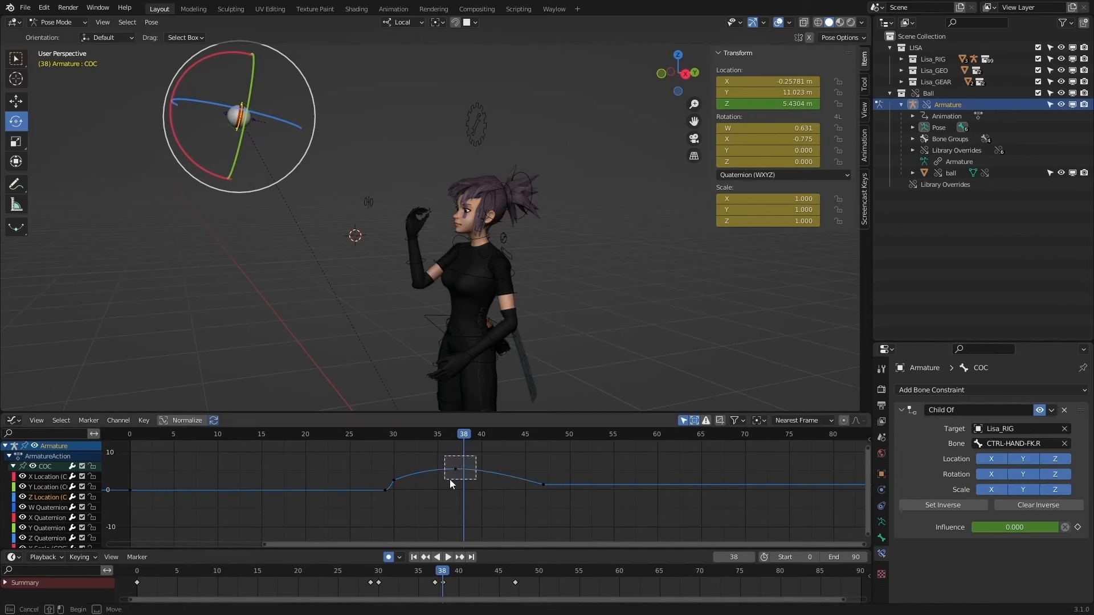
key("g")
right_click(492, 483)
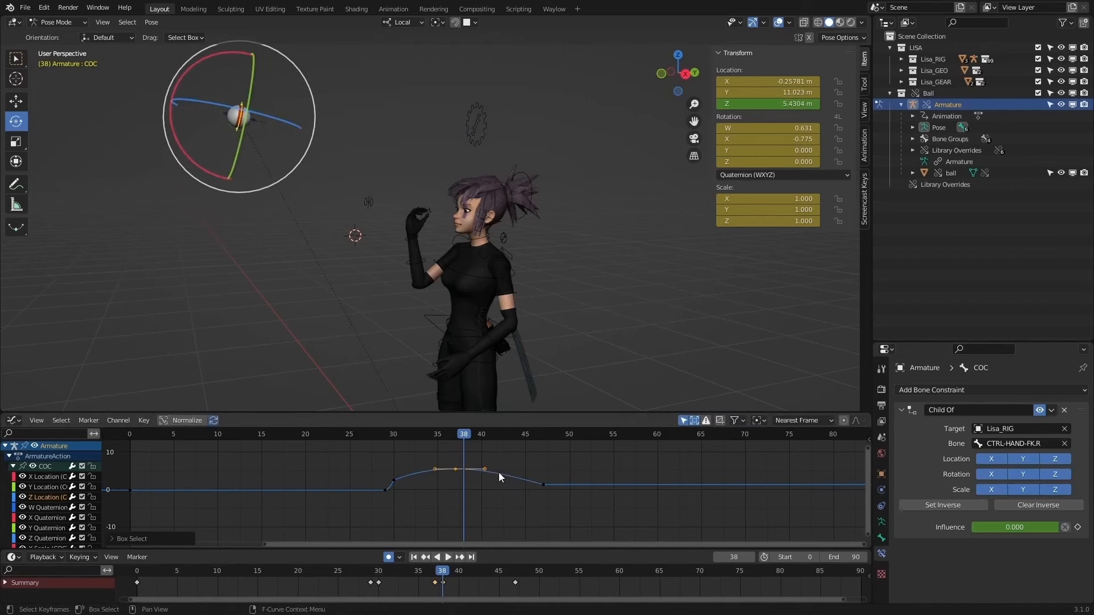
middle_click_drag(536, 307, 466, 305)
left_click_drag(438, 435, 403, 425)
middle_click_drag(434, 364, 470, 330)
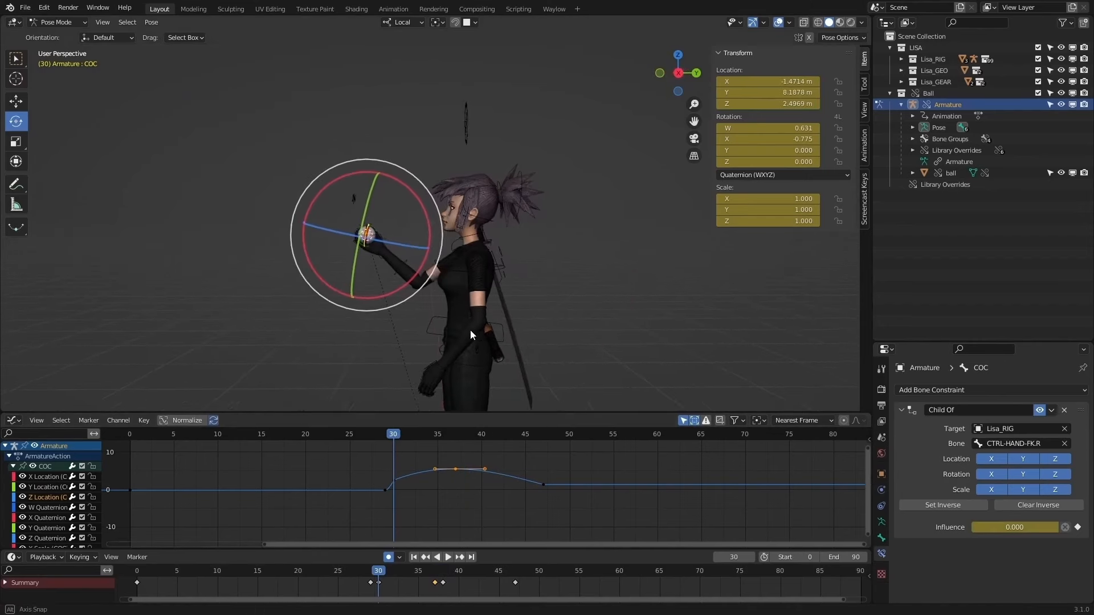
left_click_drag(402, 439, 464, 438)
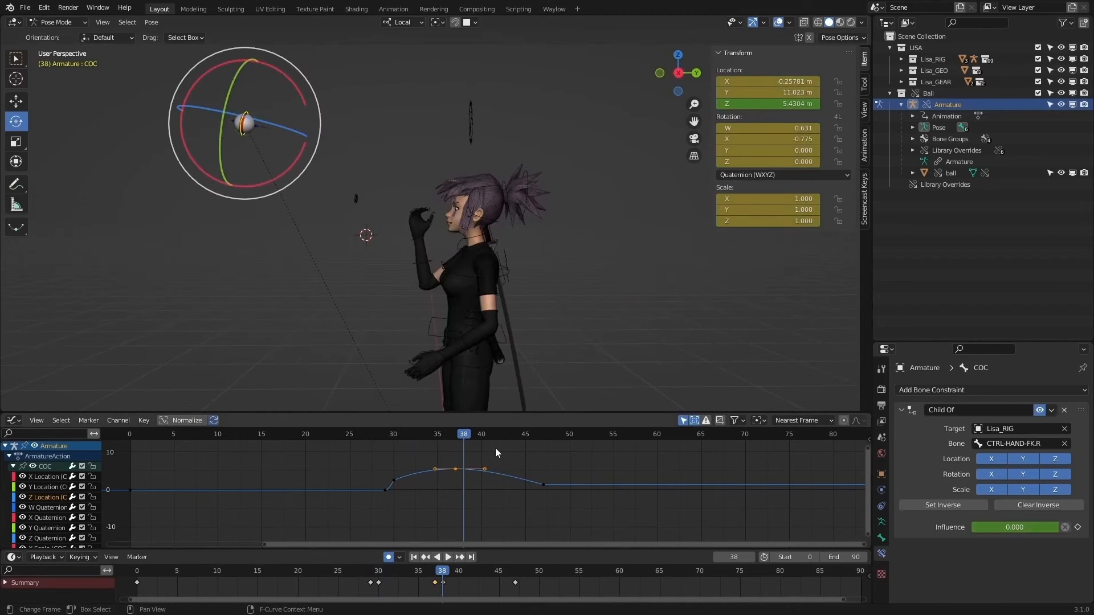
left_click(457, 437)
key("g")
key("y")
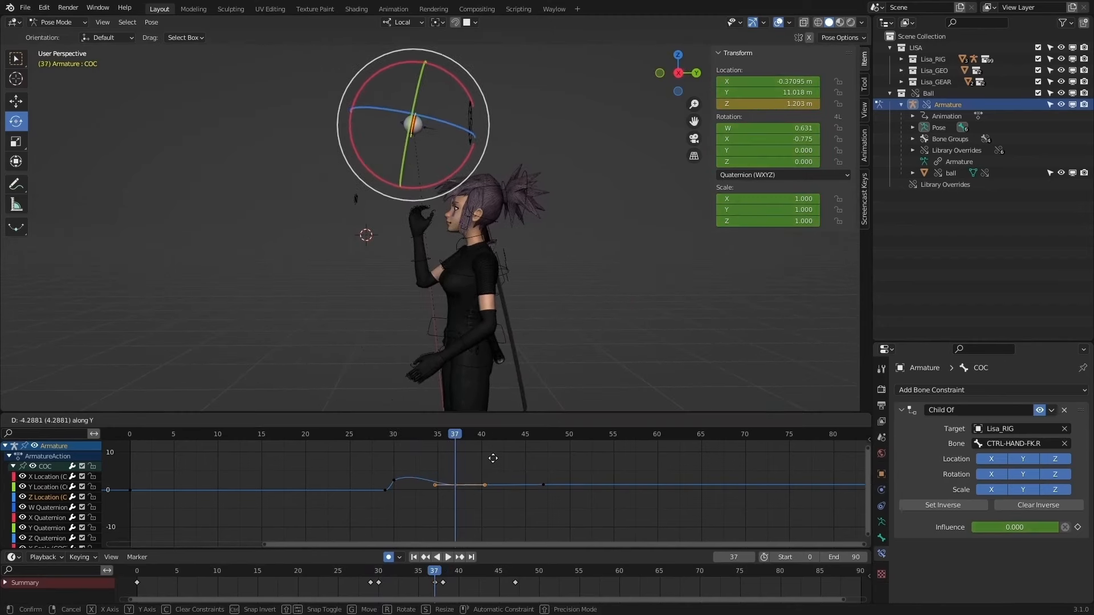
left_click(493, 458)
Step: Flatten the overshoot after the Z Location keyframe at frame 30 and play back the ball's forward motion
left_click_drag(439, 436, 410, 443)
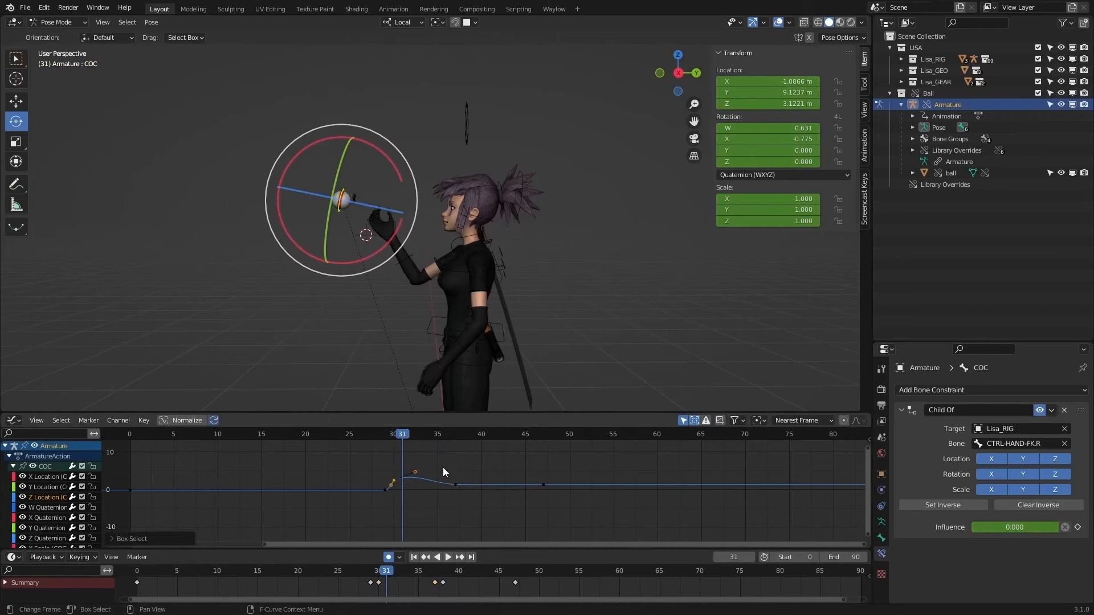
scroll(442, 468, "up", 3)
middle_click_drag(473, 468, 539, 449)
scroll(481, 455, "up", 1)
left_click_drag(473, 454, 480, 469)
left_click_drag(443, 433, 524, 433)
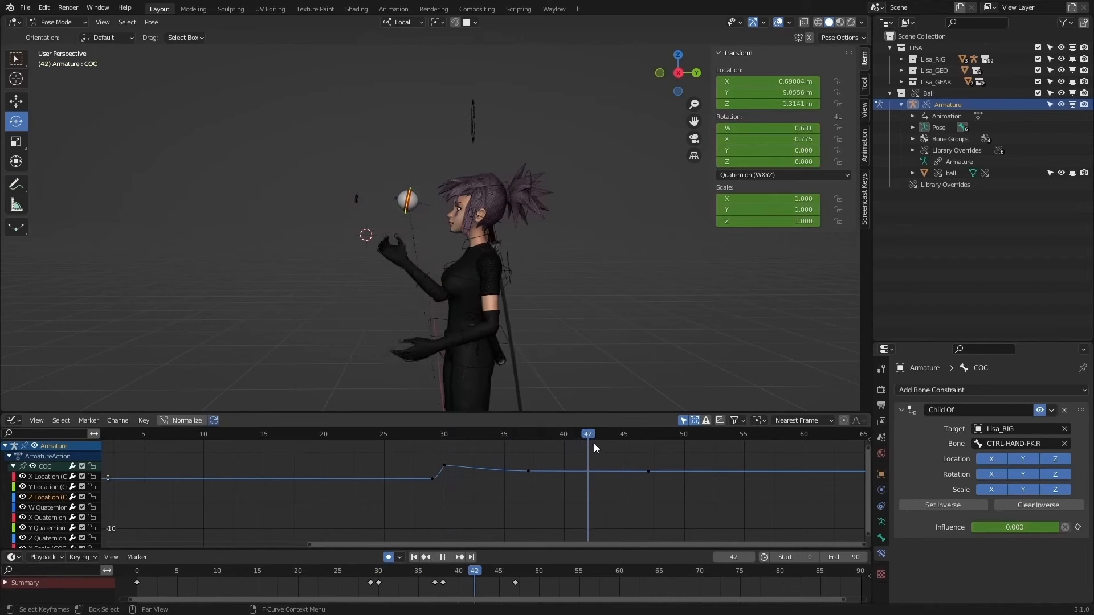
key("Escape")
key("space")
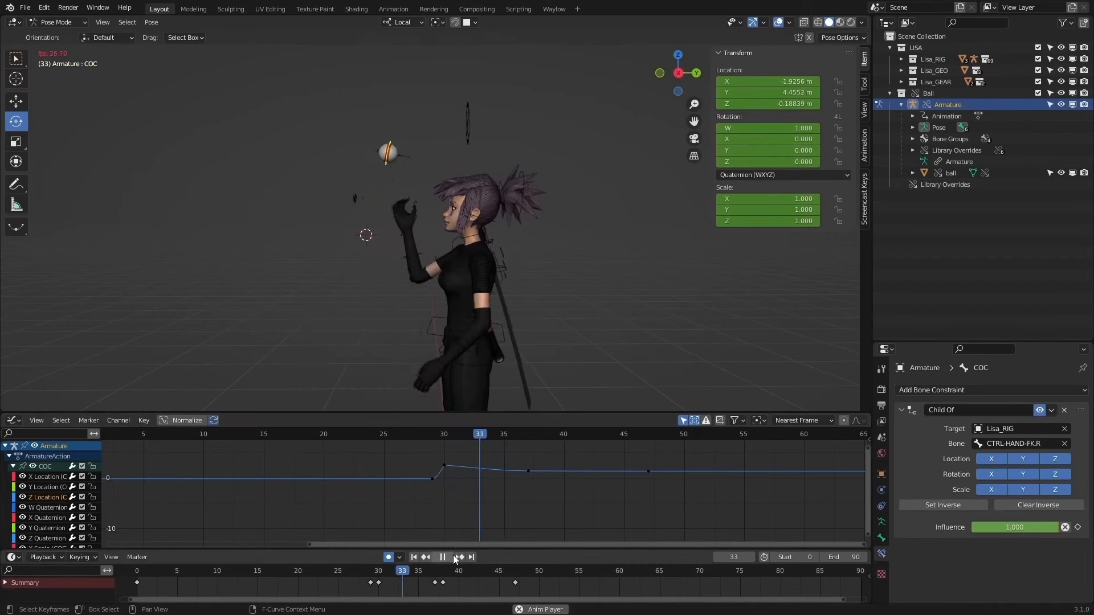
Step: Isolate the Y Location curve, set the keyframe at frame 47 to Vector handles and play back the fall from the side
left_click(63, 488)
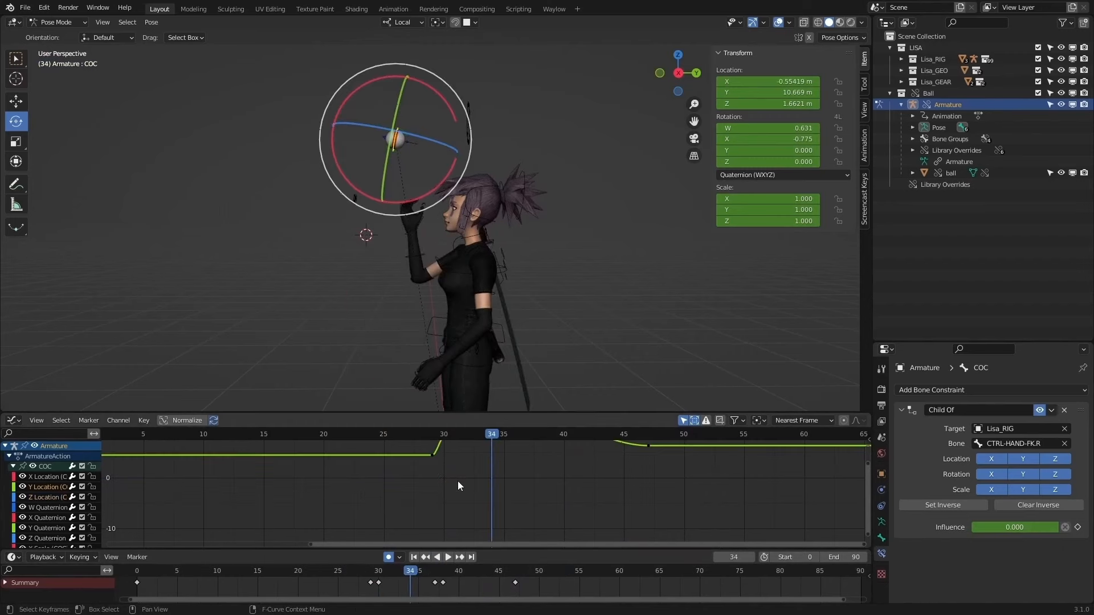
mouse_move(486, 485)
middle_mouse_down("ctrl")
mouse_move(516, 487)
mouse_move(484, 463)
middle_mouse_up("ctrl")
middle_click_drag(526, 450, 484, 496)
key("Up")
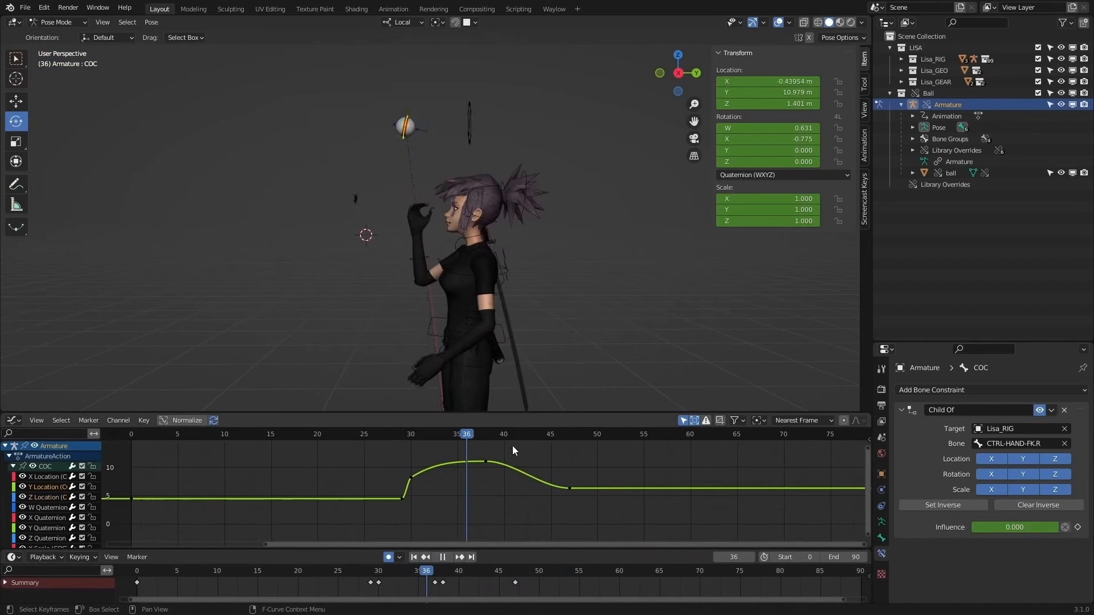
left_click(567, 492)
key("v")
left_click(547, 519)
key("v")
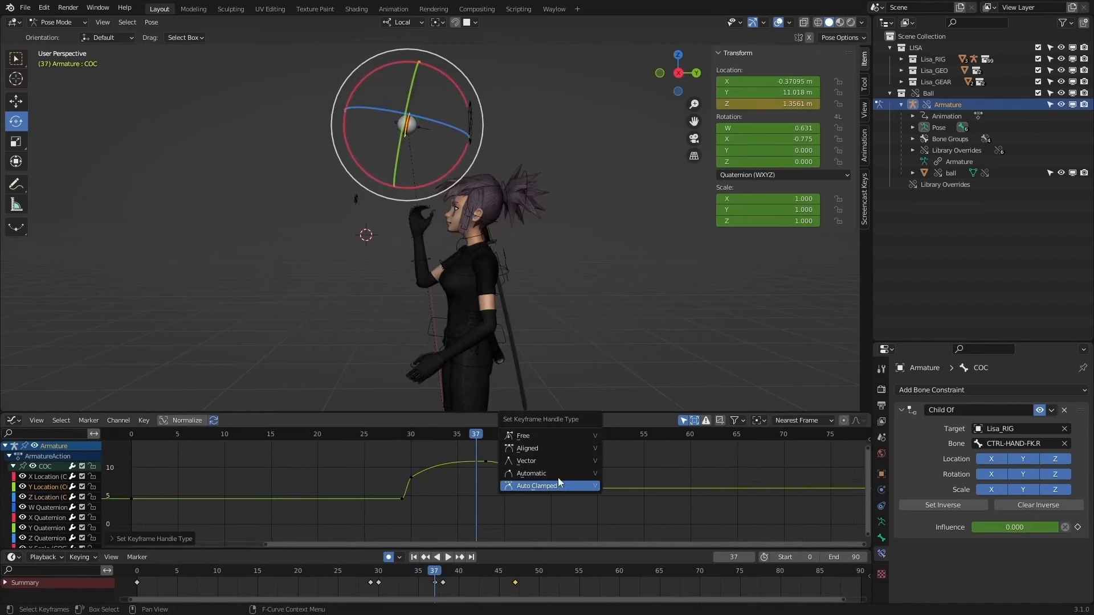
left_click(552, 464)
left_click(499, 443)
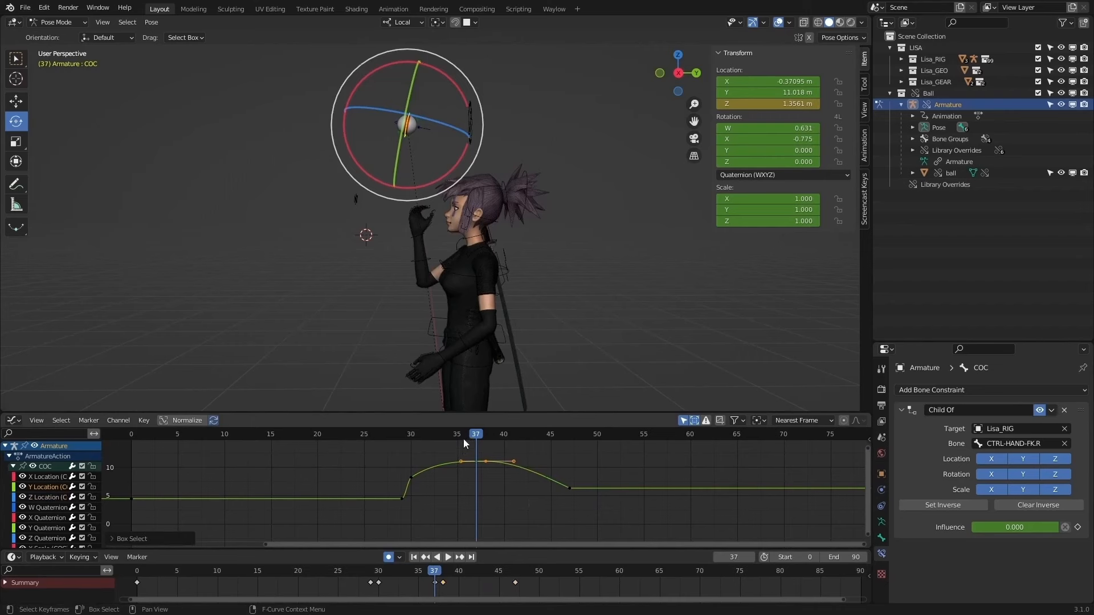
left_click_drag(463, 443, 391, 467)
key("space")
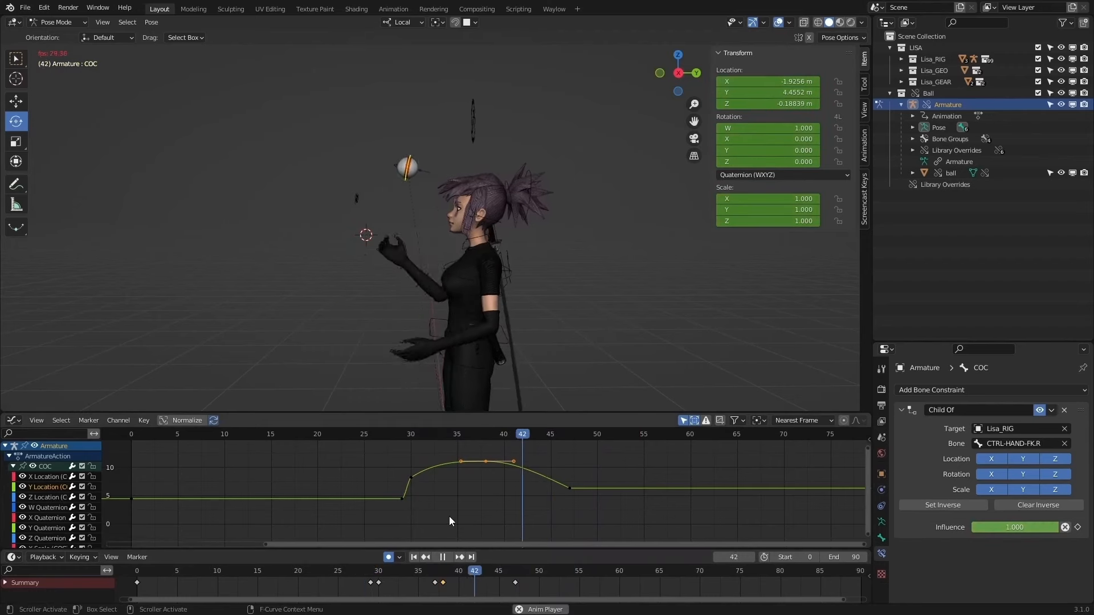
Step: Switch to a front view, isolate the X Location curve and delete its keyframe at frame 38
key("KP_1")
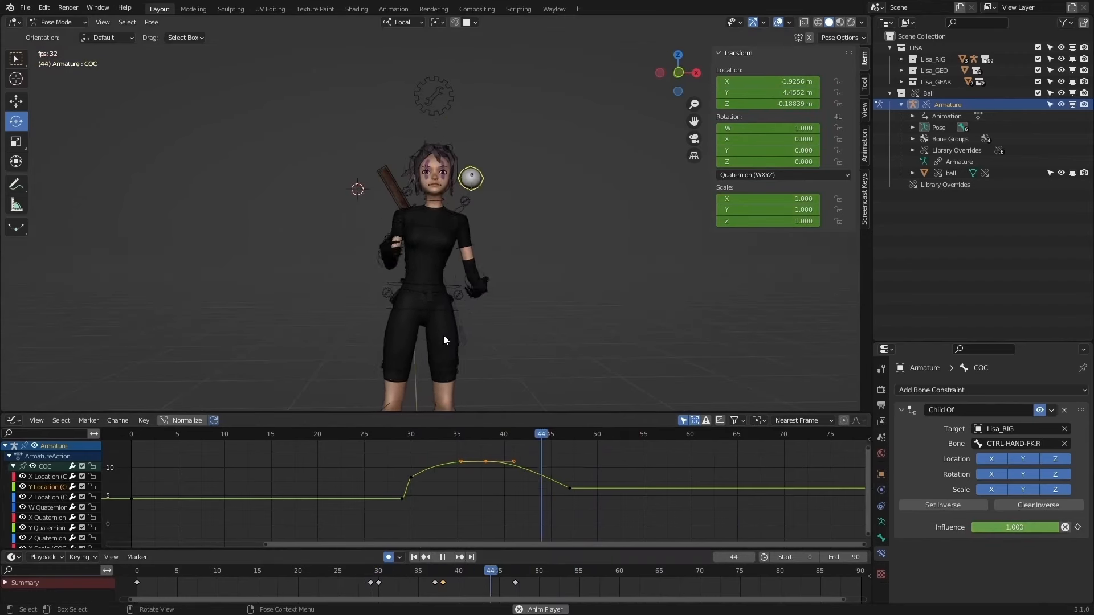
key("space")
left_click_drag(387, 571, 411, 573)
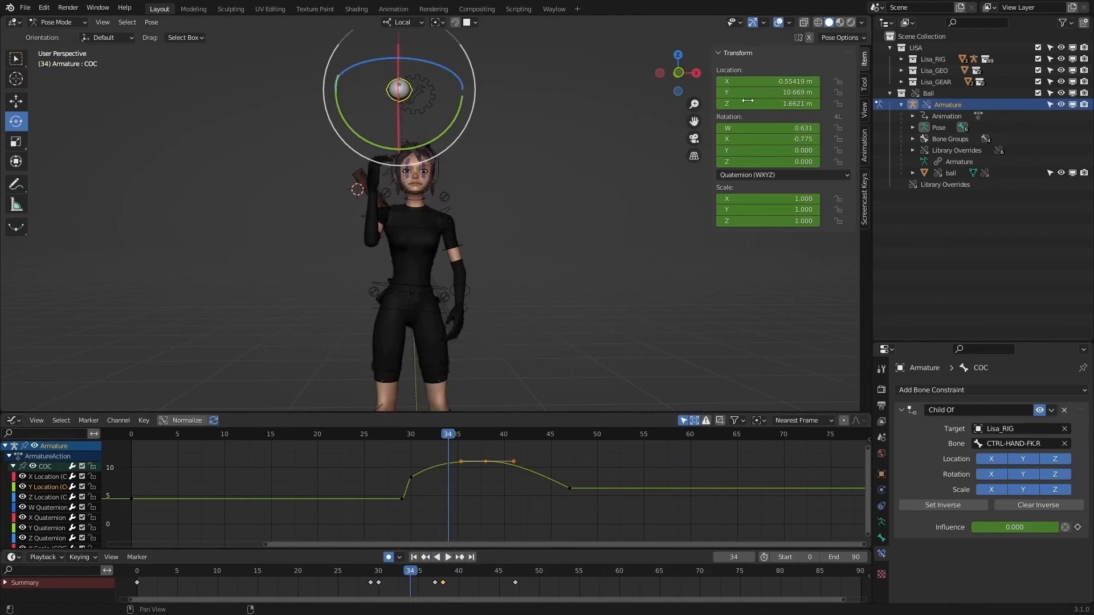
left_click(61, 478)
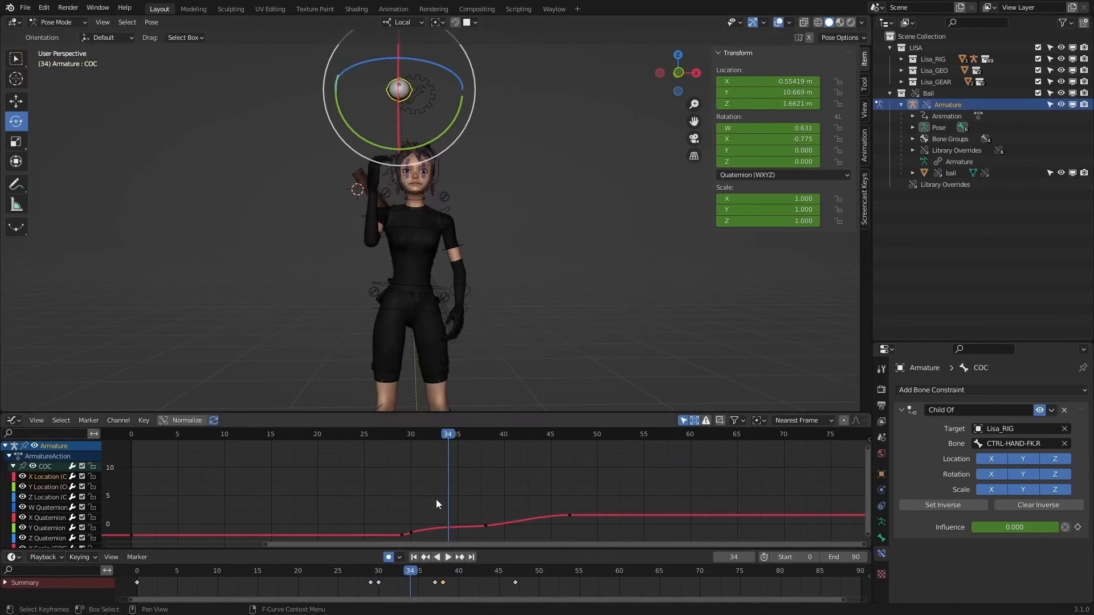
middle_click_drag(519, 494, 458, 468)
left_click_drag(459, 469, 407, 504)
key("x")
left_click(422, 502)
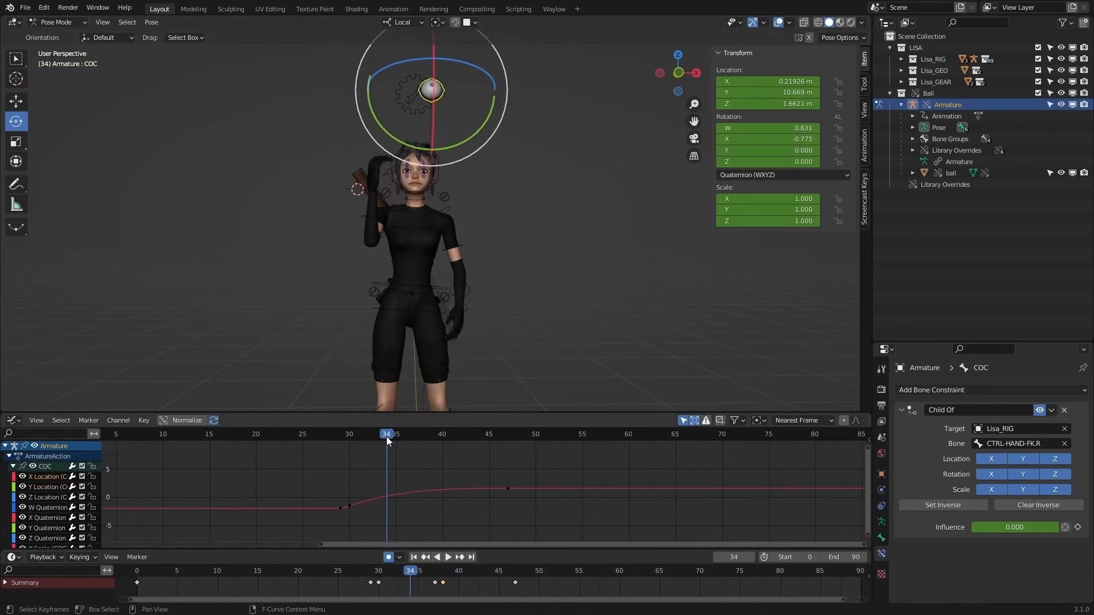
Step: Insert a keyframe on the COC control's X Location curve at frame 36
left_click_drag(386, 437, 404, 478)
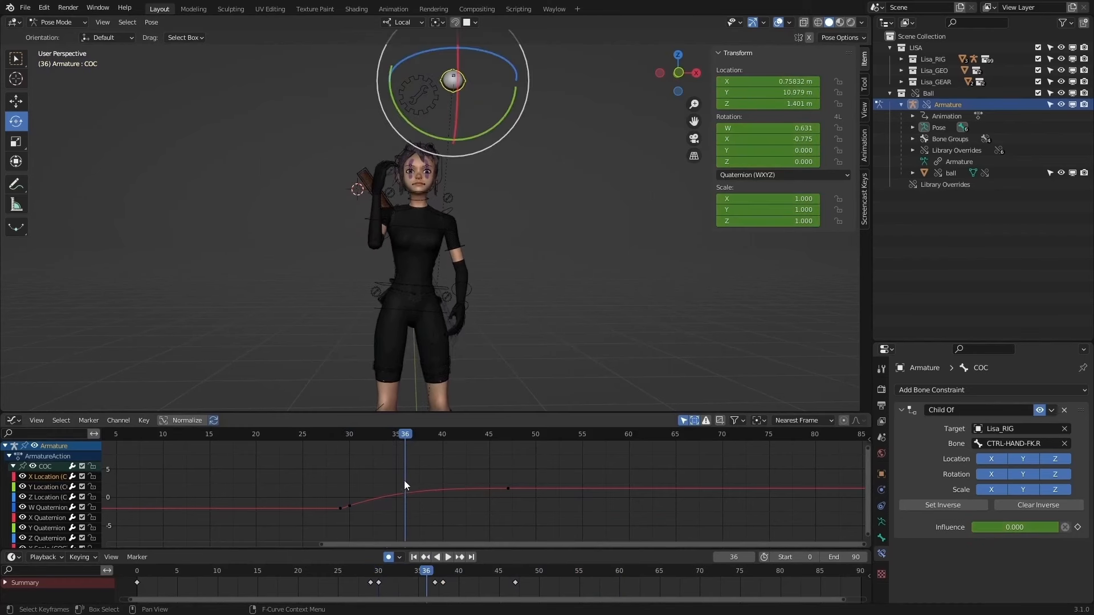
middle_click_drag(429, 481, 429, 466)
scroll(429, 466, "up", 1)
left_click_drag(428, 466, 433, 491)
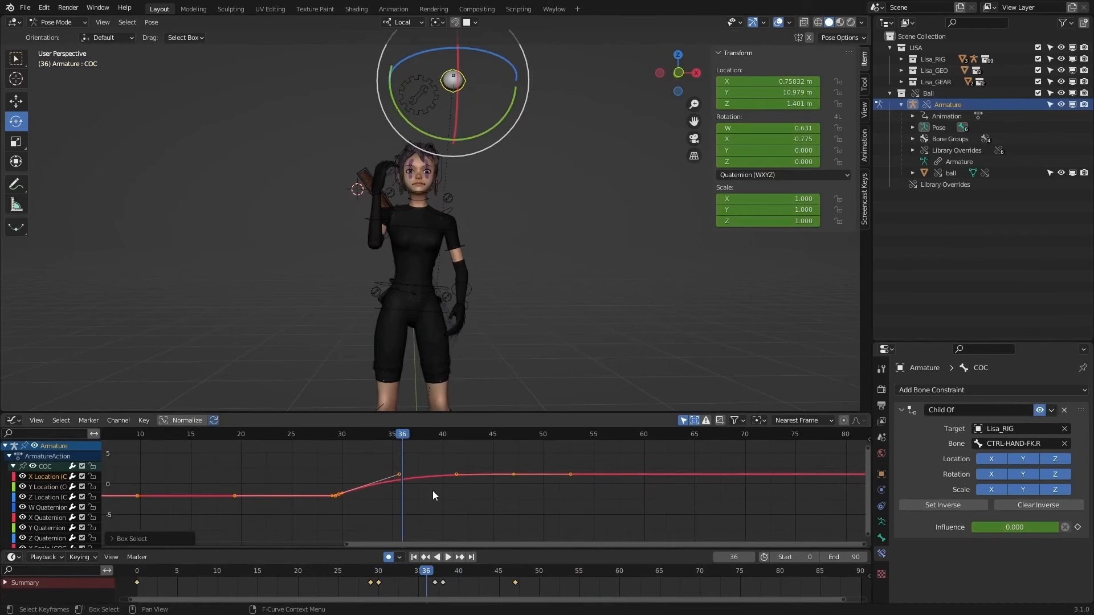
key("i")
left_click(436, 511)
Step: Try lowering the X Location keyframe at frame 36 to about -0.45 m, scrub through the arc and undo the move
key("g")
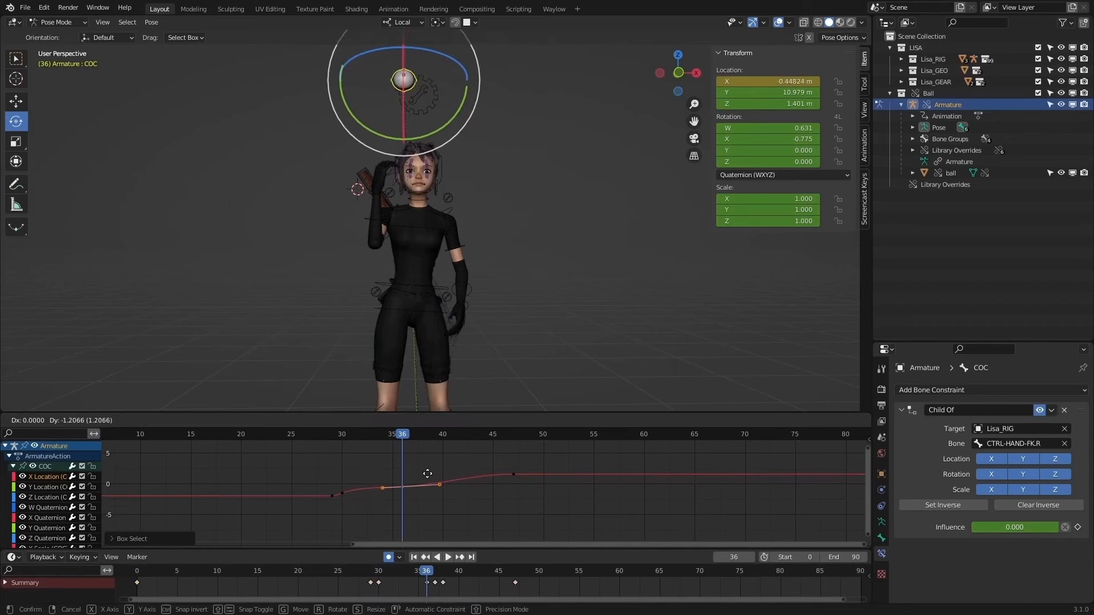
left_click(428, 473)
left_click_drag(397, 439, 502, 455)
key("ctrl+z")
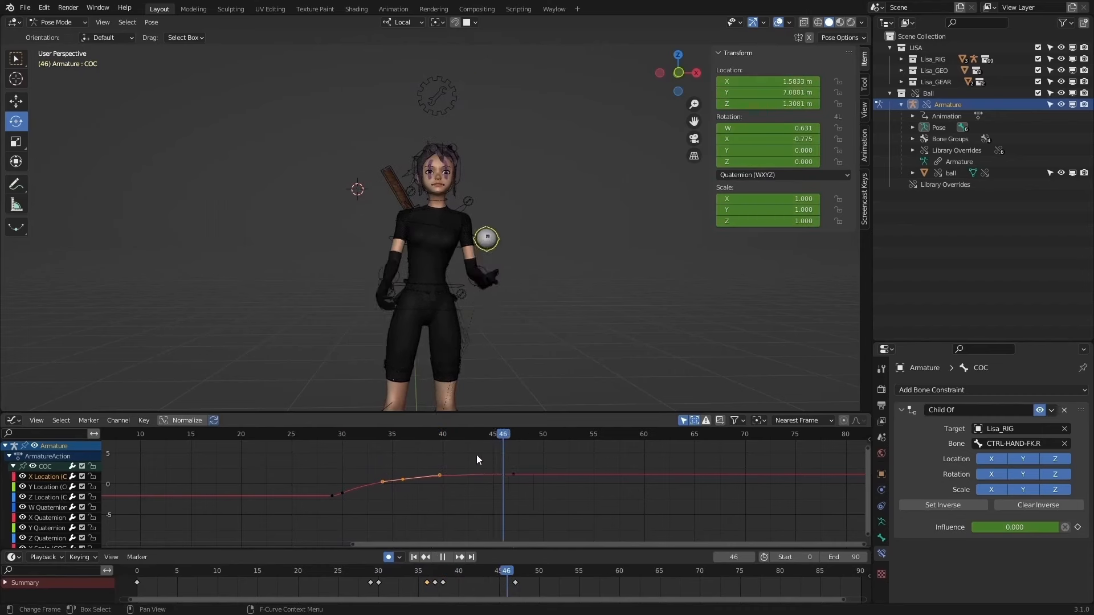
Step: Play back the throw from the front, and move the last X Location keyframe horizontally to frame 55
left_click(409, 570)
left_click(448, 557)
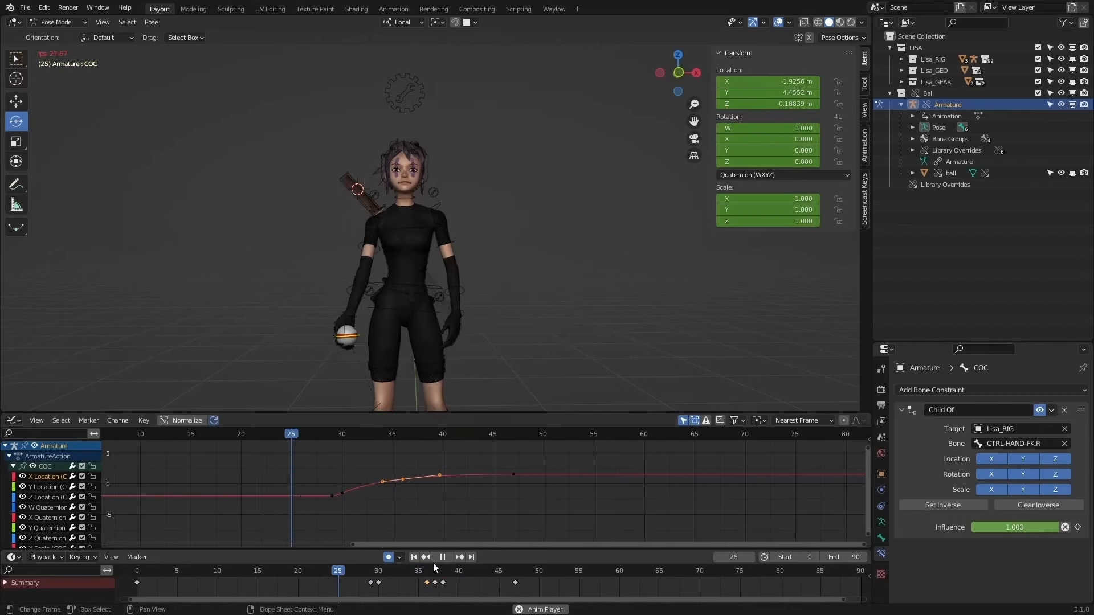
left_click(444, 556)
left_click(371, 570)
left_click_drag(371, 570, 508, 572)
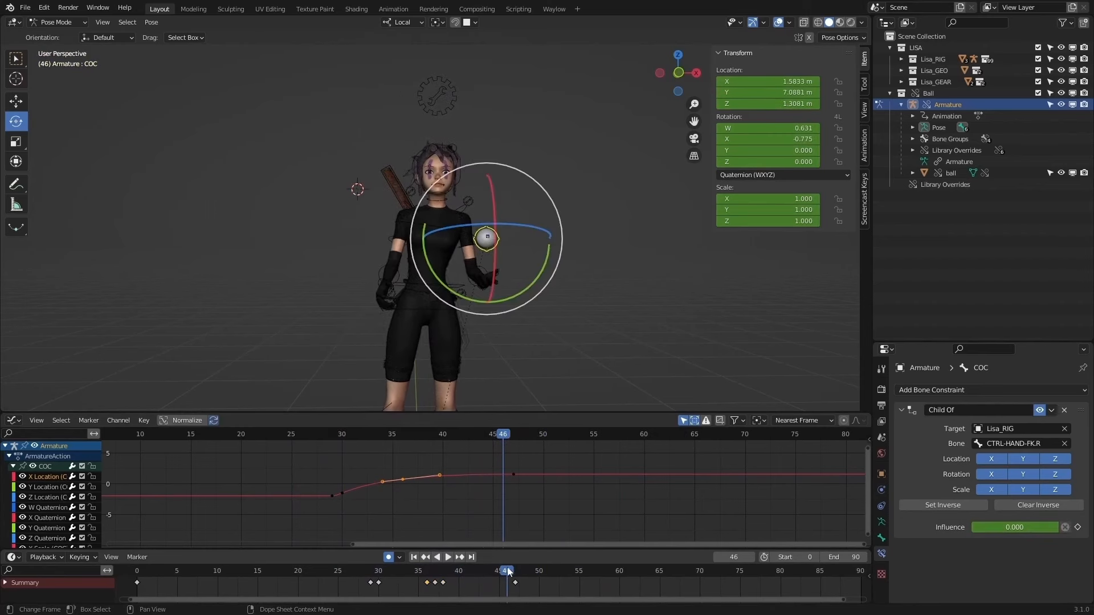
key("g")
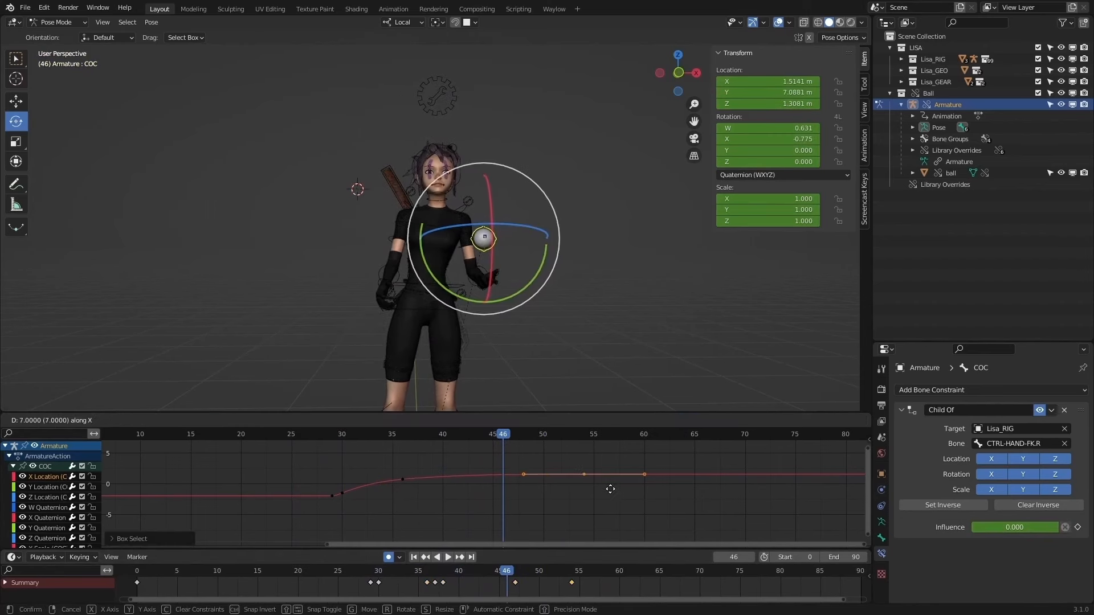
left_click(620, 493)
Step: Lower the X Location keyframe at frame 36 to about -0.75 m while viewing the ball at frame 35
left_click_drag(500, 434, 392, 434)
left_click_drag(412, 472, 396, 488)
key("g")
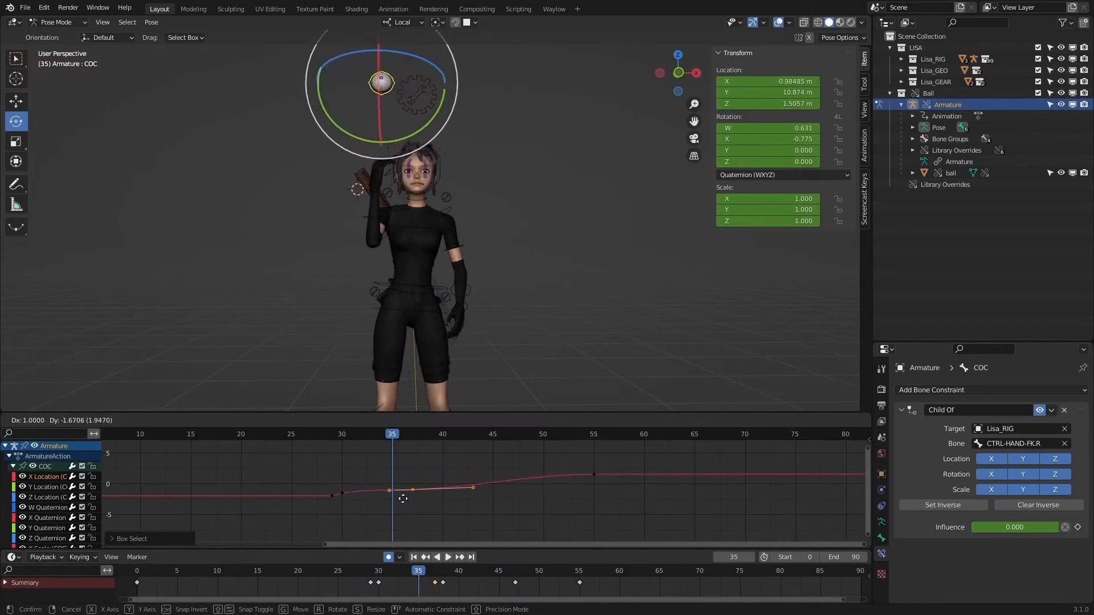
key("Escape")
key("g")
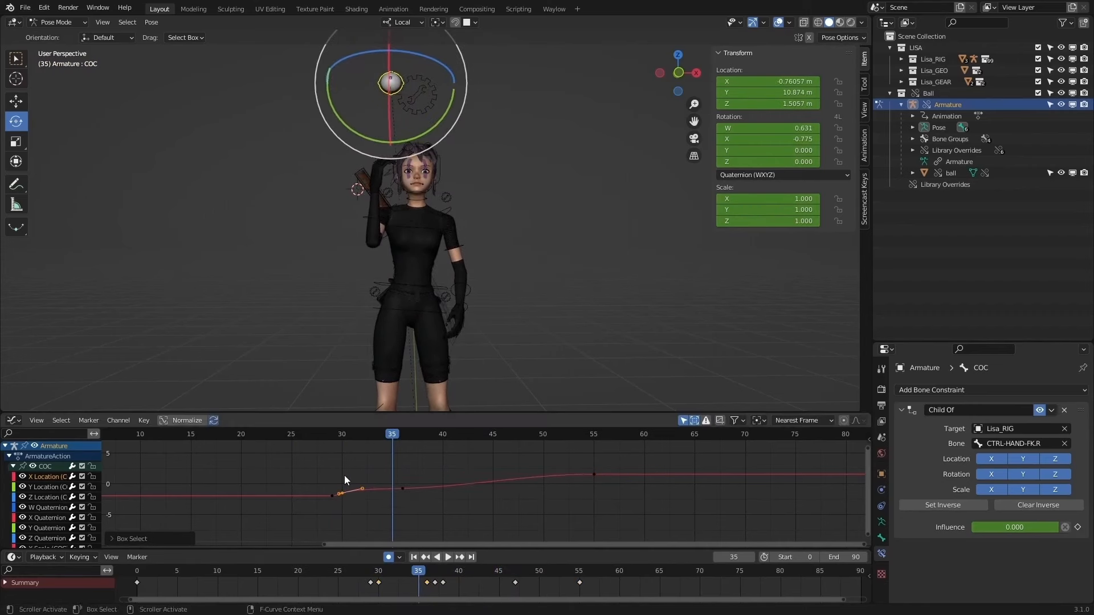
Step: Adjust the outgoing handle of the X Location keyframe at frame 30 to flatten the curve just after the release
left_click(344, 476)
key("v")
left_click(334, 489)
left_click(350, 495)
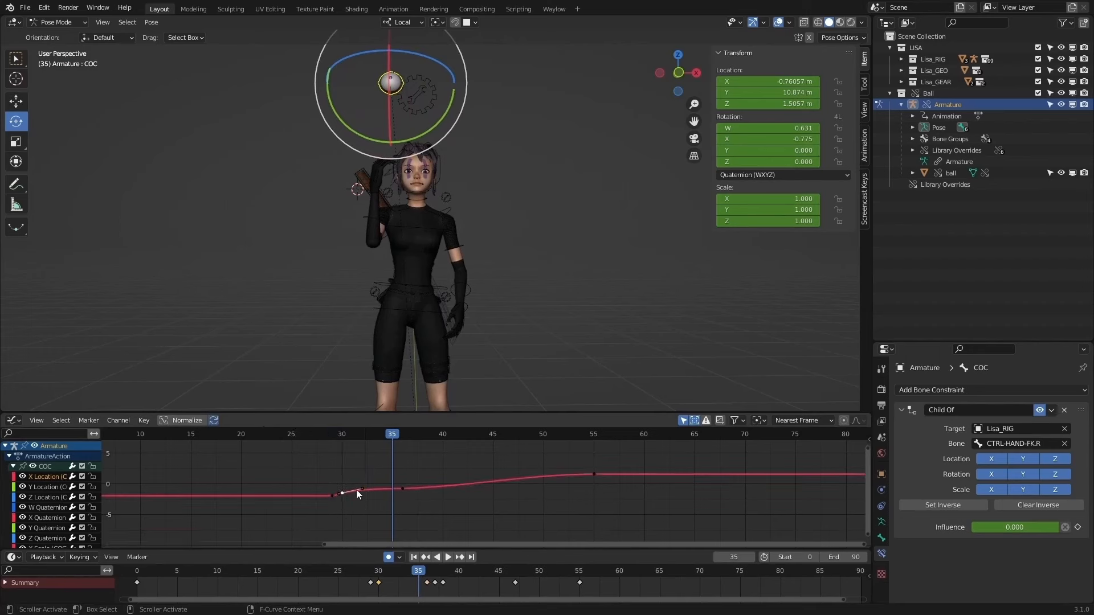
left_click_drag(359, 490, 368, 491)
Step: Scrub to the catch, move the last X Location keyframe to frame 49 and lower it to about 1.40 m
left_click_drag(371, 459, 541, 459)
left_click(594, 475)
key("g")
key("x")
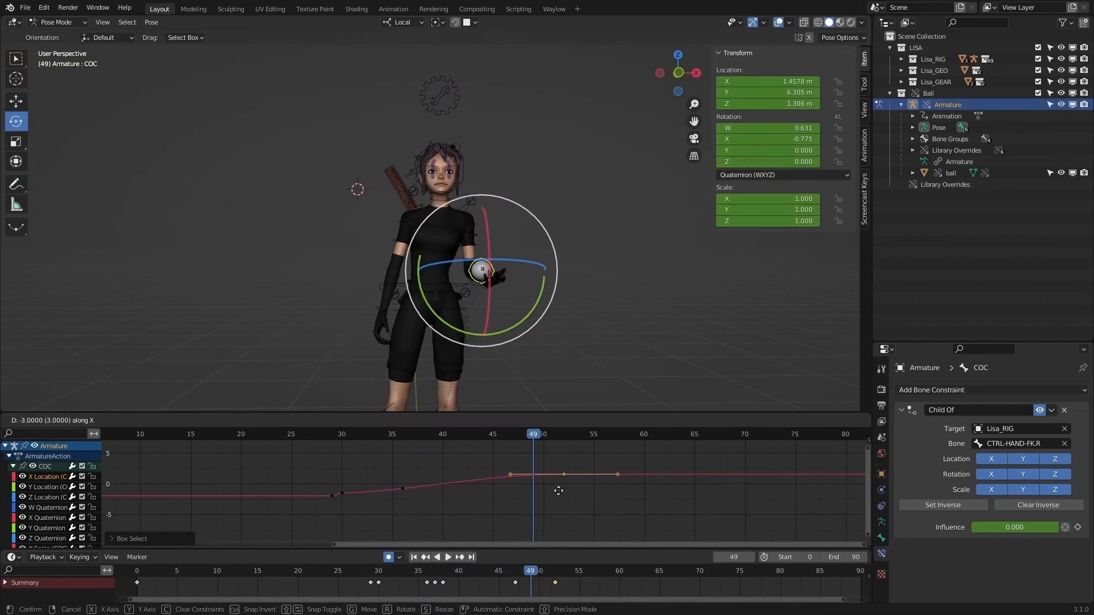
left_click(525, 487)
left_click(527, 487)
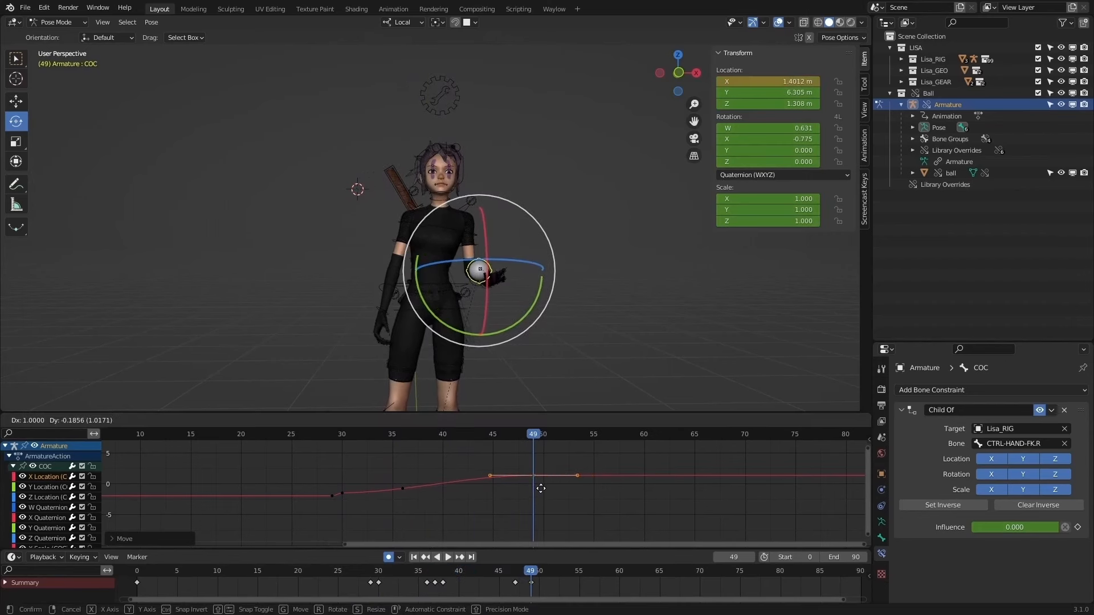
Step: Scrub back through the catch and raise the last X Location keyframe vertically to about 1.68 m
left_click_drag(532, 437, 432, 425)
key("space")
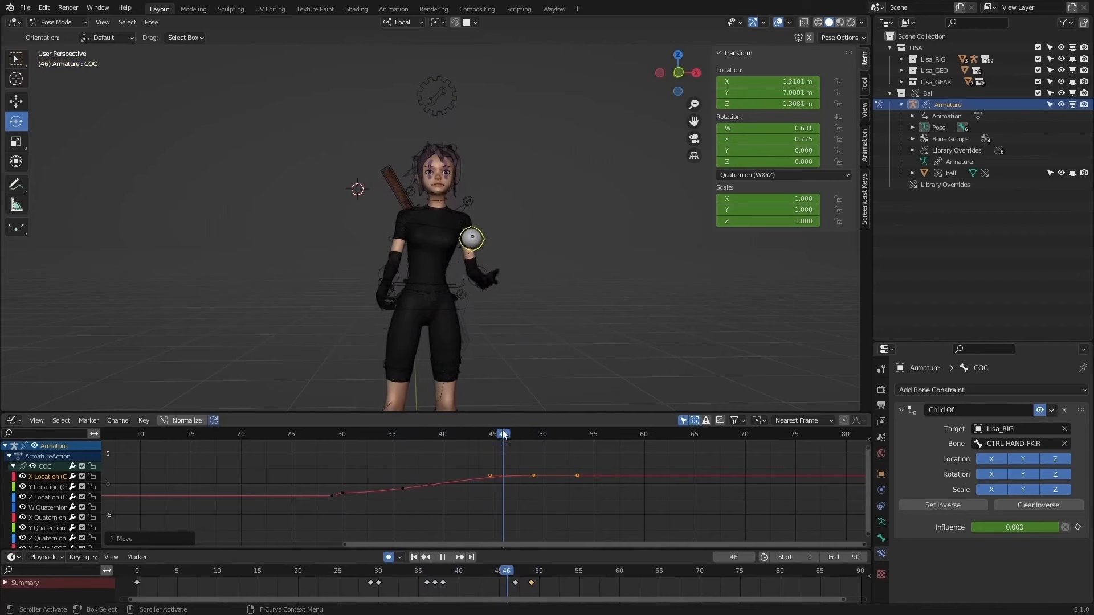
key("space")
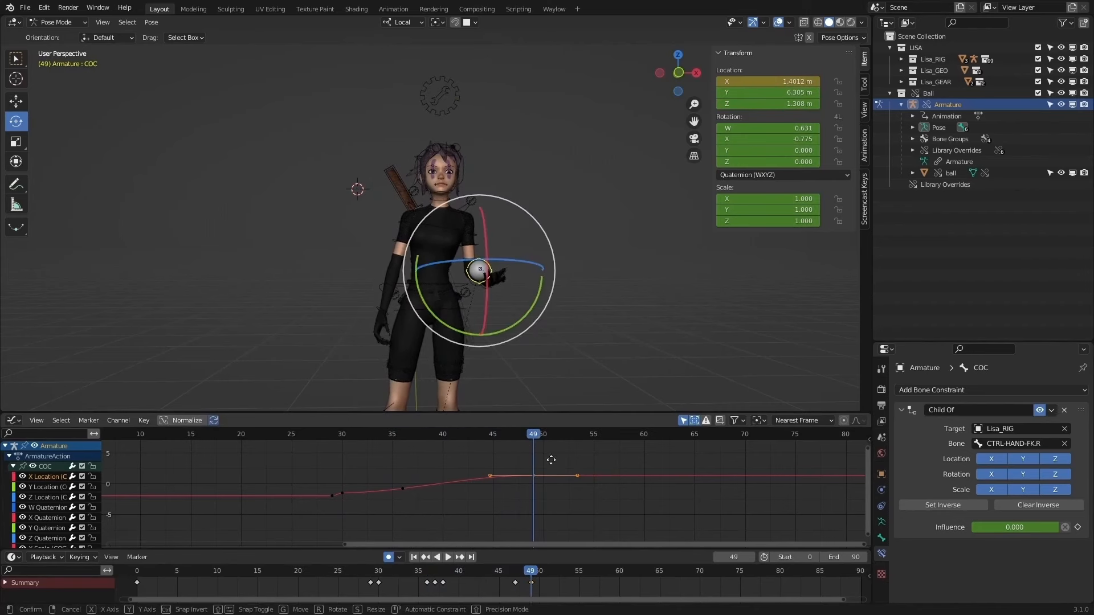
key("g")
key("y")
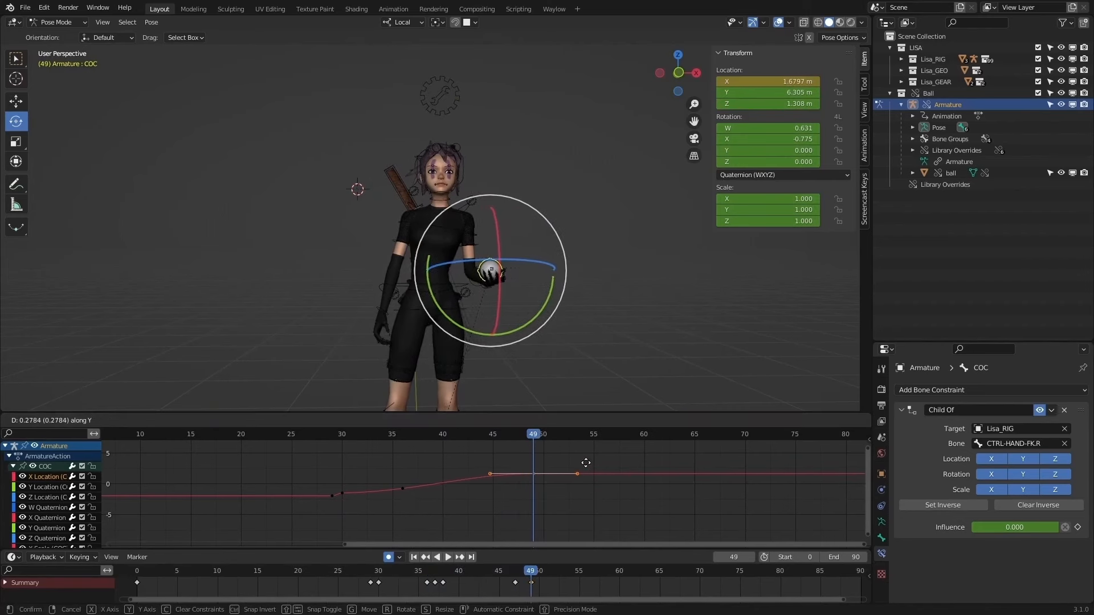
left_click(566, 454)
Step: Review the ball's path and move the last X Location keyframe horizontally to frame 50
key("Down")
key("space")
left_click_drag(531, 432, 374, 447)
key("g")
key("x")
left_click(569, 466)
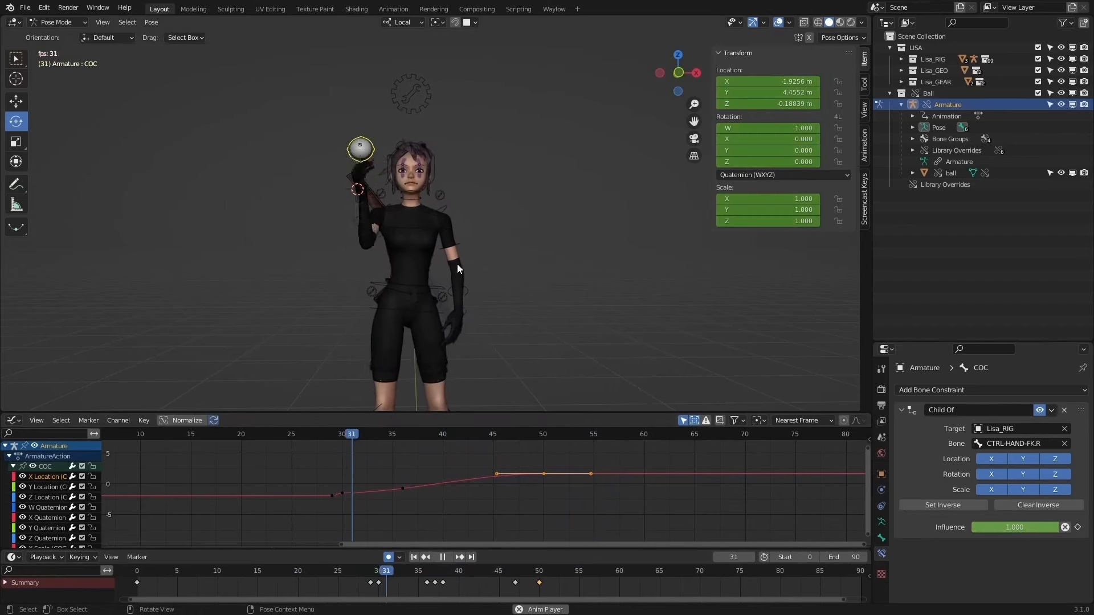
Step: Play back the throw while examining the ball's arc from different angles
middle_click_drag(457, 265, 440, 285)
left_click(293, 572)
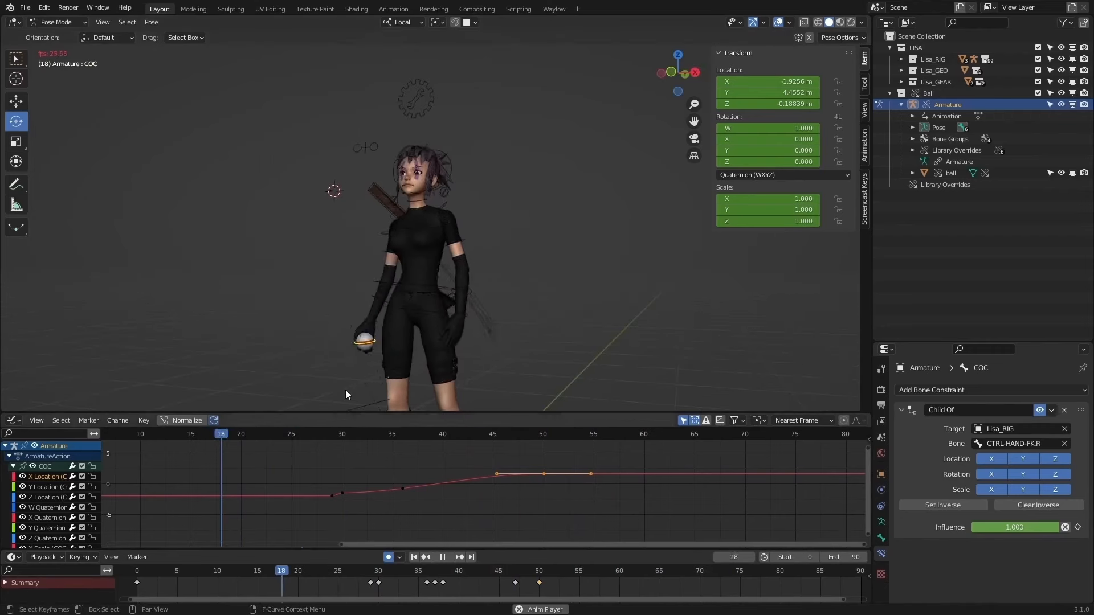
middle_click_drag(346, 389, 472, 295)
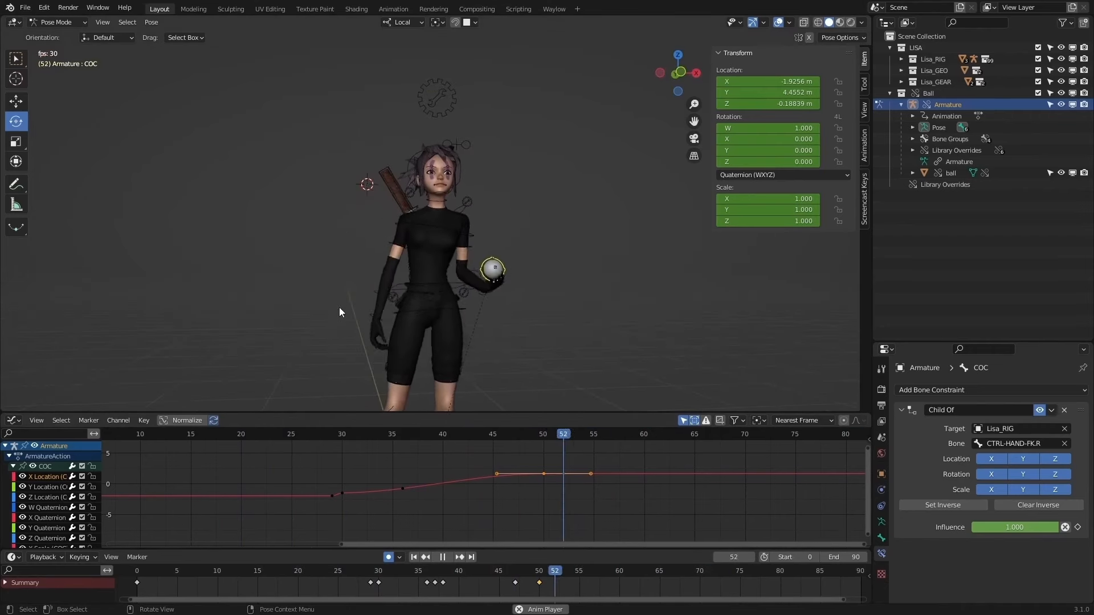
left_click(443, 556)
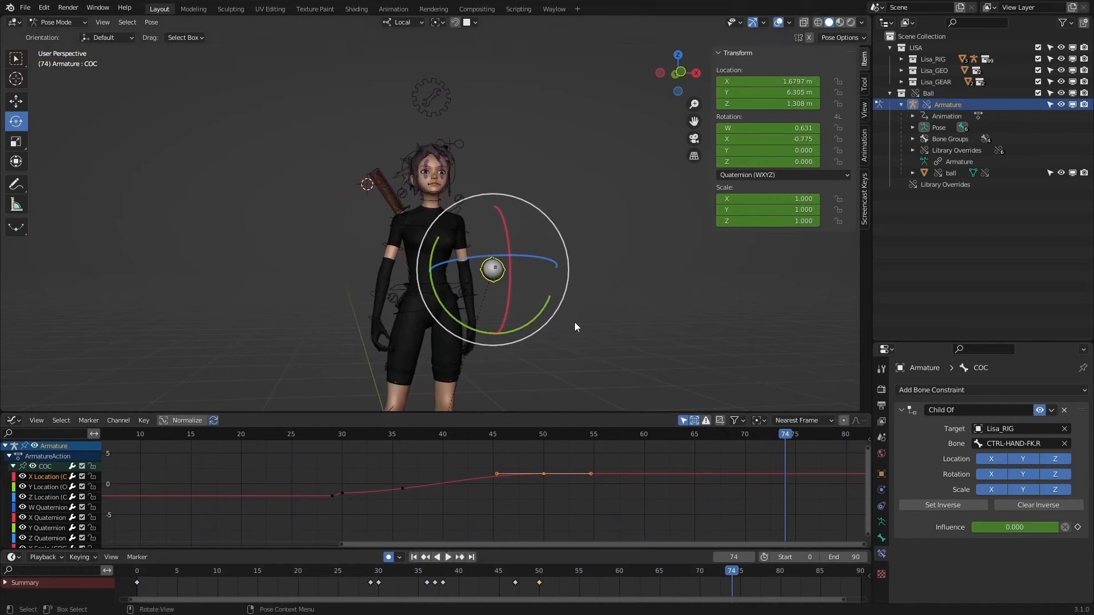
Step: Save the scene as an incremented version named MarkMasters_BallToss_v006.blend
left_click(600, 279)
left_click(25, 8)
left_click(73, 93)
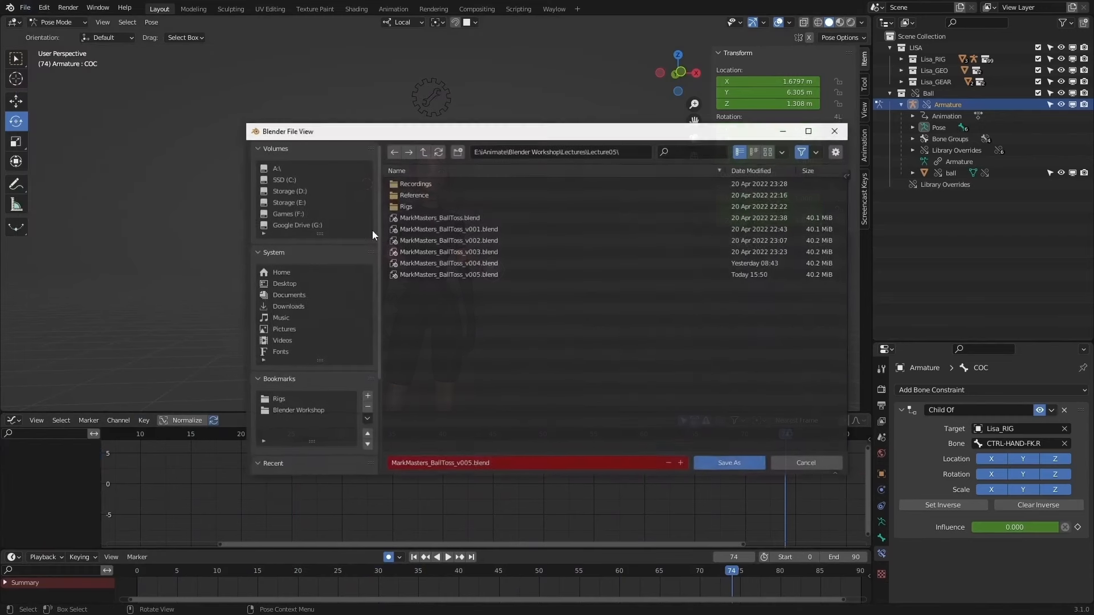
key("Escape")
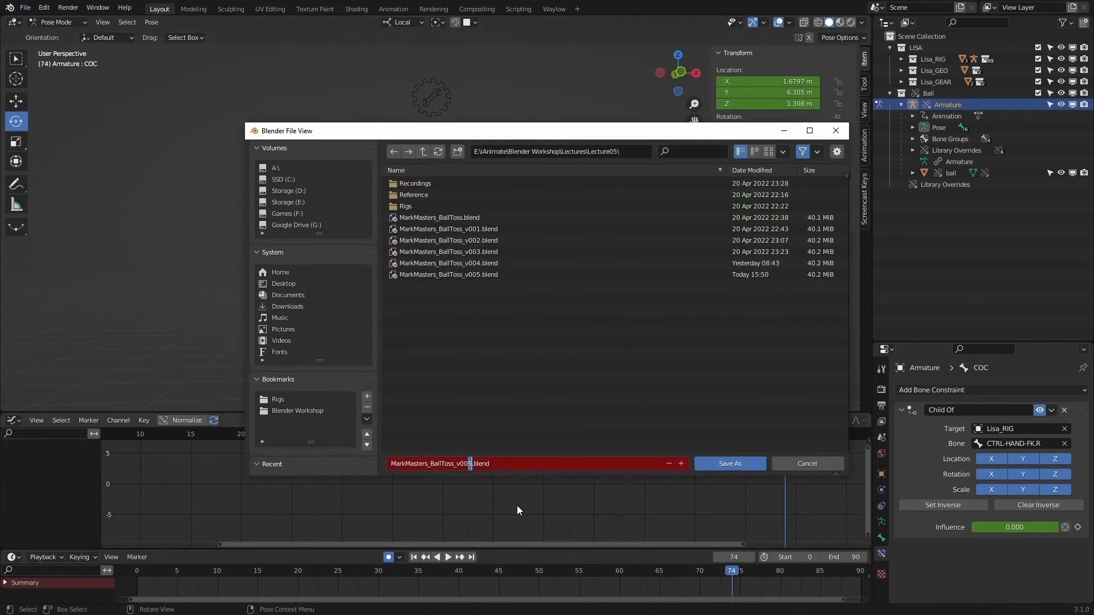
key("KP_Add")
left_click(739, 467)
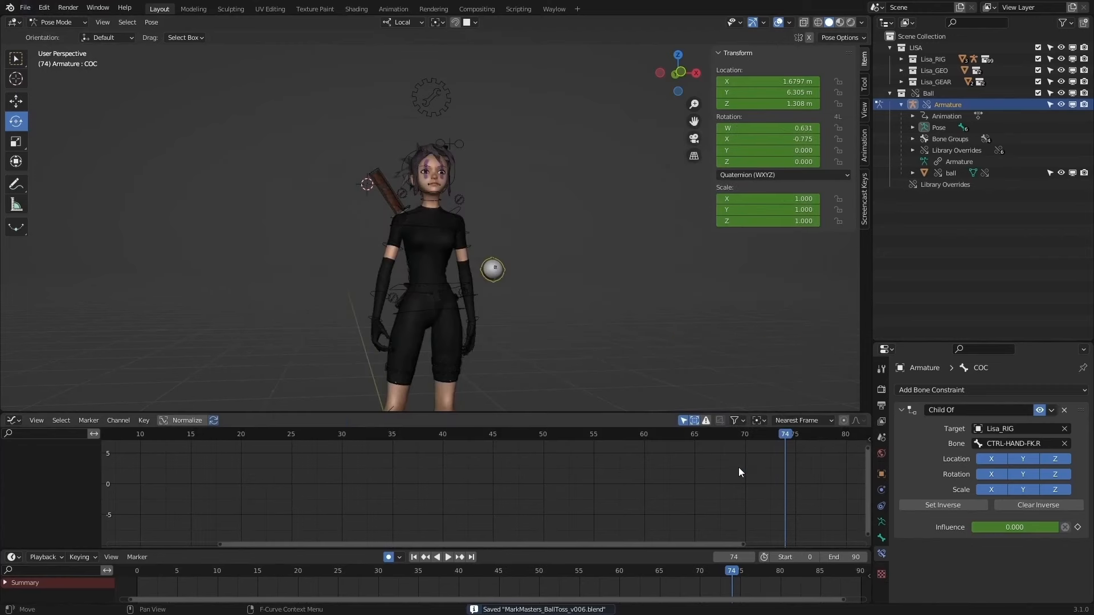
Step: Go to frame 47 and examine up close from the side how the ball sits in the left hand
mouse_move(513, 570)
left_mouse_down()
mouse_move(416, 565)
mouse_move(515, 571)
left_mouse_up()
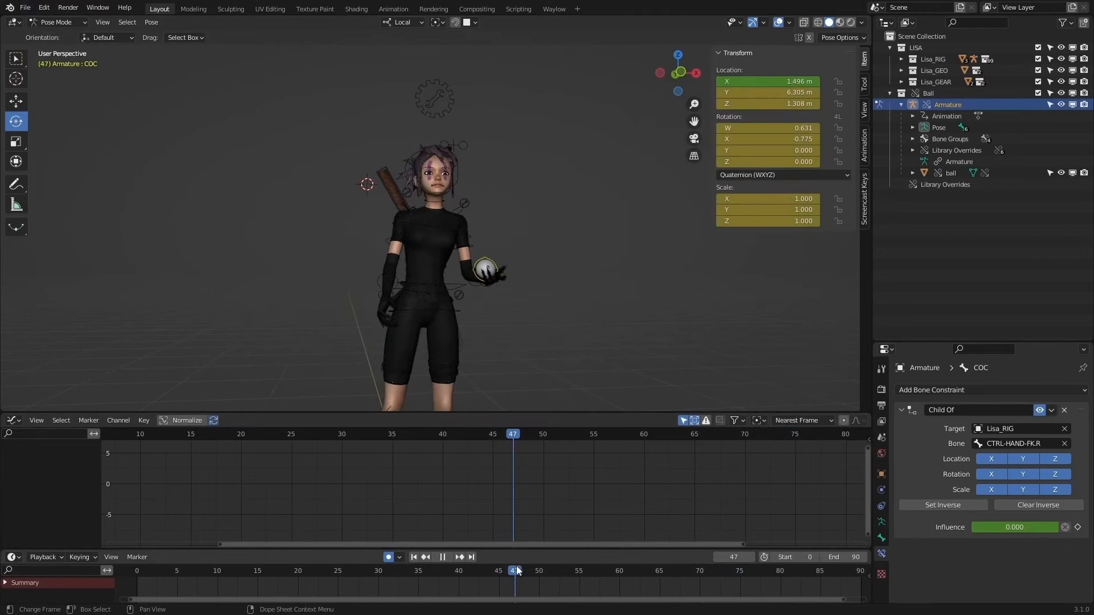
scroll(541, 309, "up", 2)
left_click(501, 316)
left_click(502, 314)
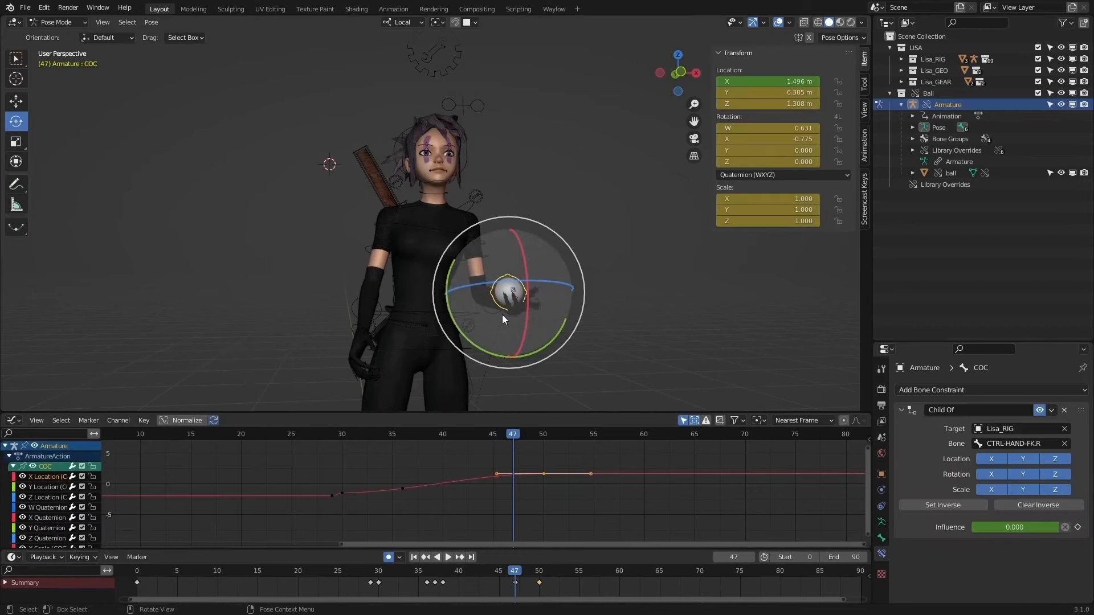
left_click(503, 315)
middle_click_drag(505, 317, 525, 386)
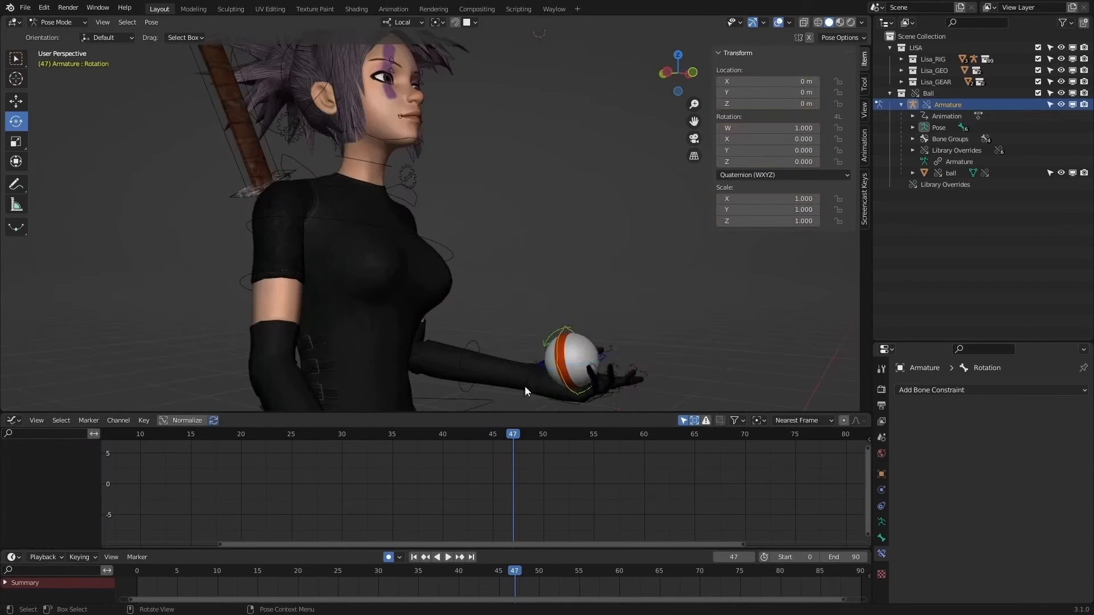
left_click(536, 361)
key("g")
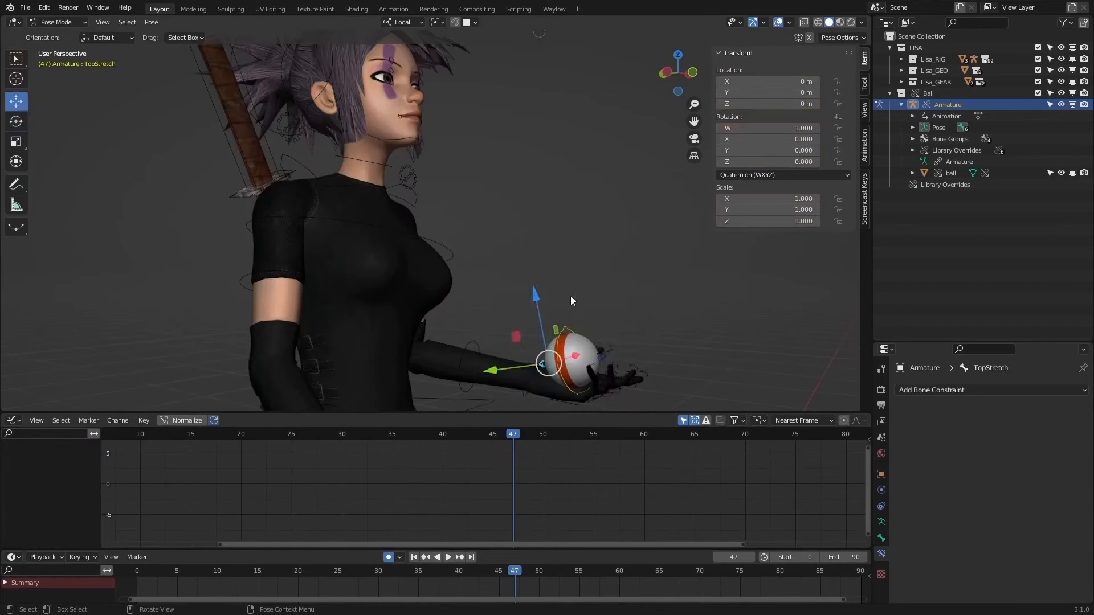
Step: Switch to posing Lisa_RIG and inspect the left hand and forearm FK controls at frame 48 from the front
left_click(42, 26)
left_click(48, 34)
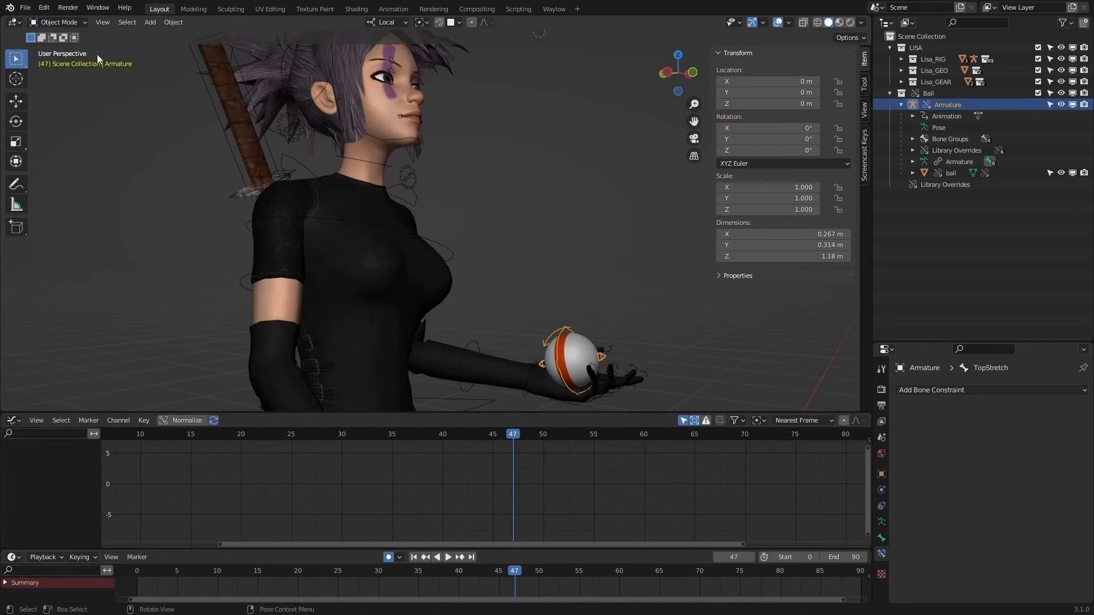
left_click(369, 159)
left_click(59, 60)
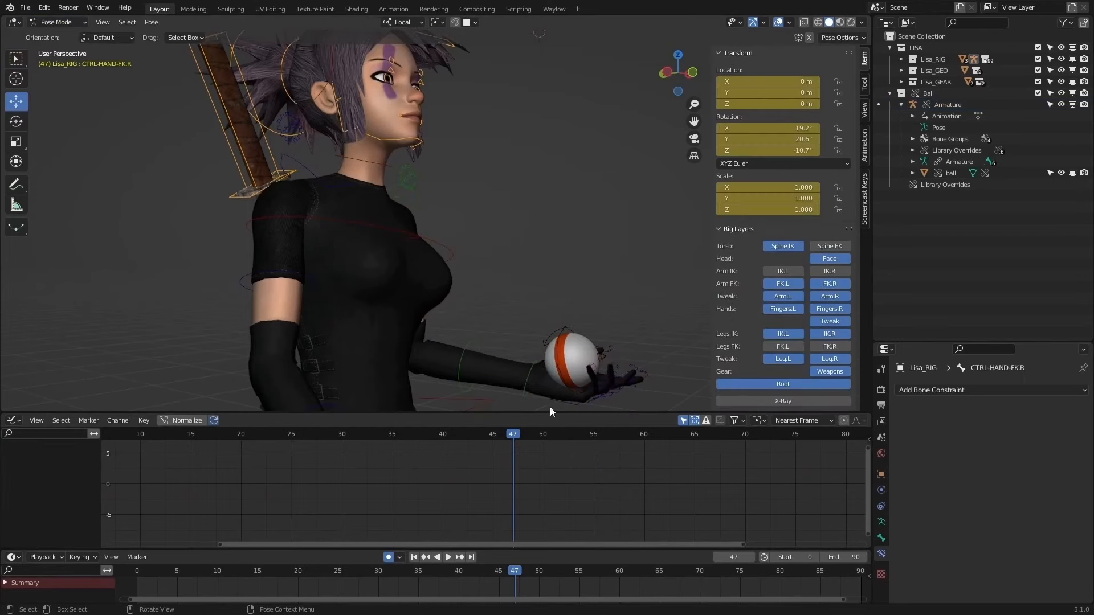
left_click(526, 370)
key("Right")
middle_click_drag(516, 343, 579, 293)
key("alt+a")
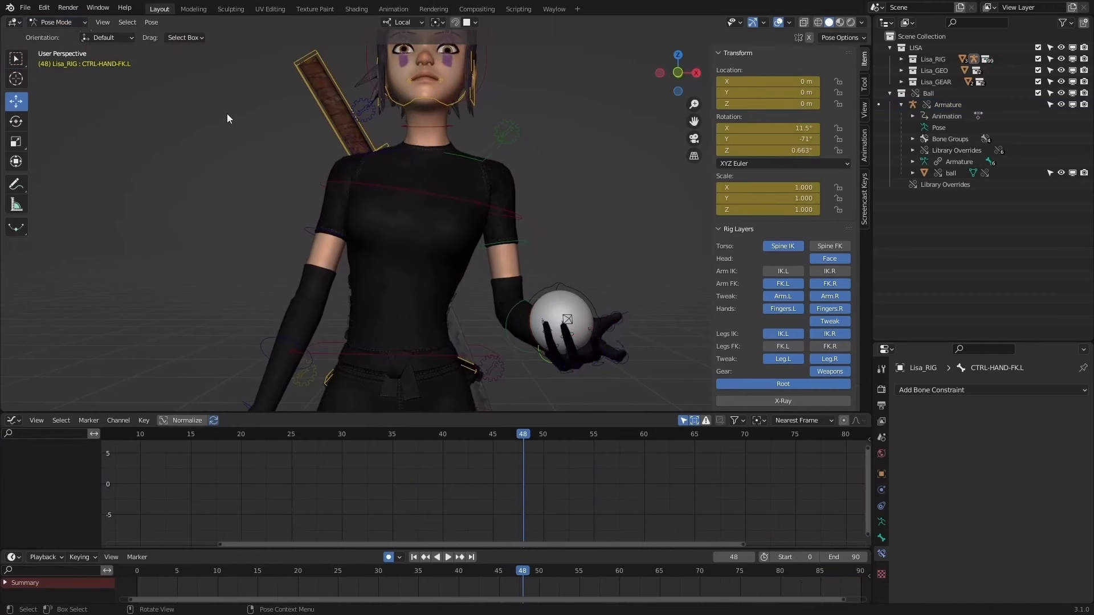
left_click(512, 313)
middle_click_drag(480, 334, 295, 202)
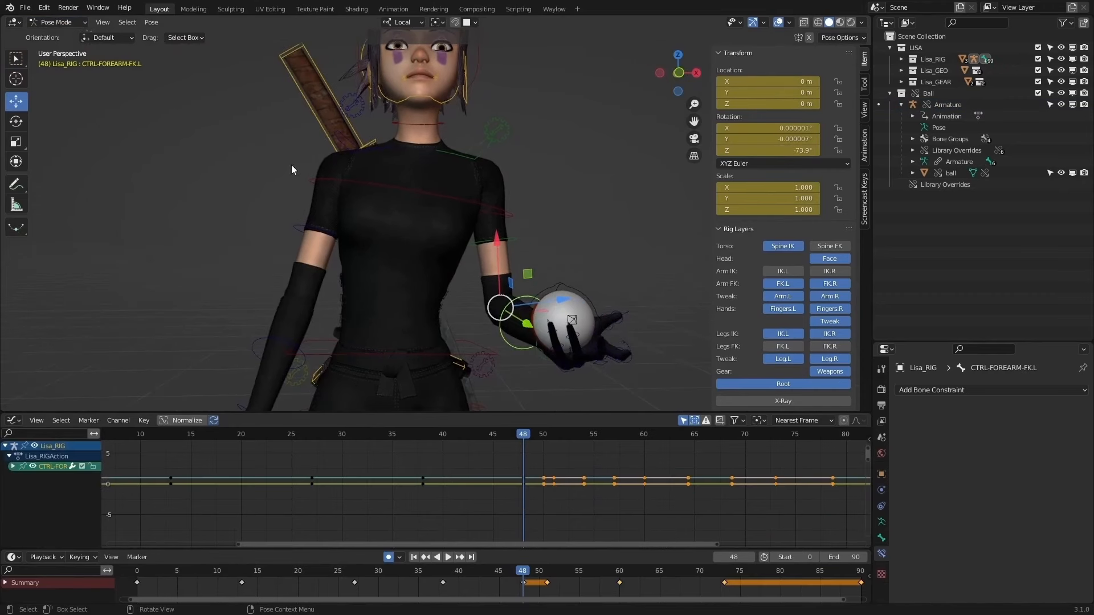
Step: Return to posing the ball's Armature and select its COC control
left_click(44, 23)
left_click(57, 34)
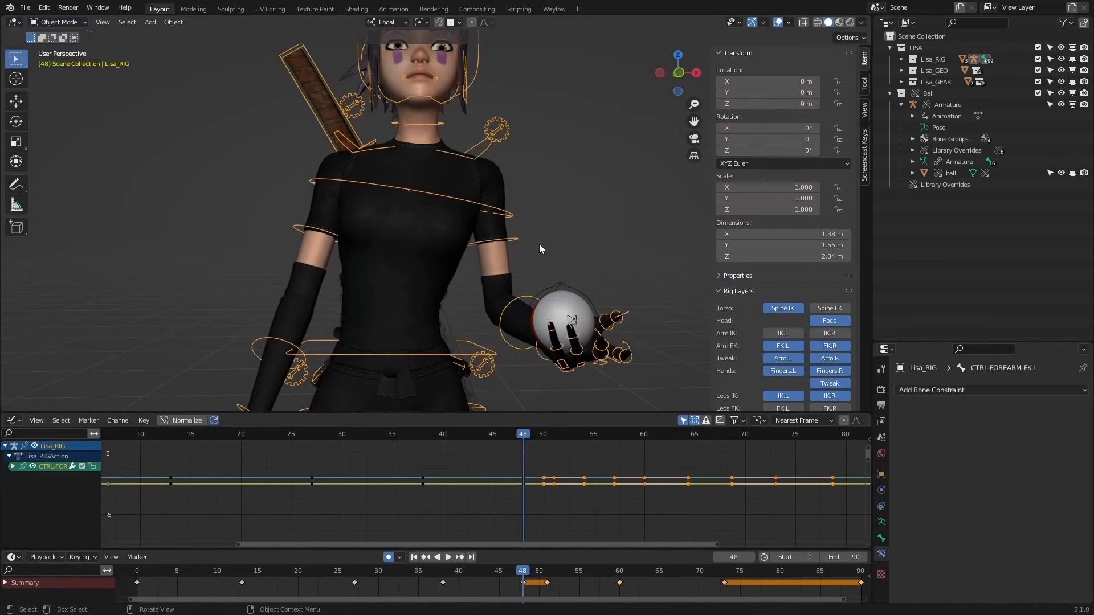
left_click(568, 286)
left_click(57, 22)
left_click(63, 54)
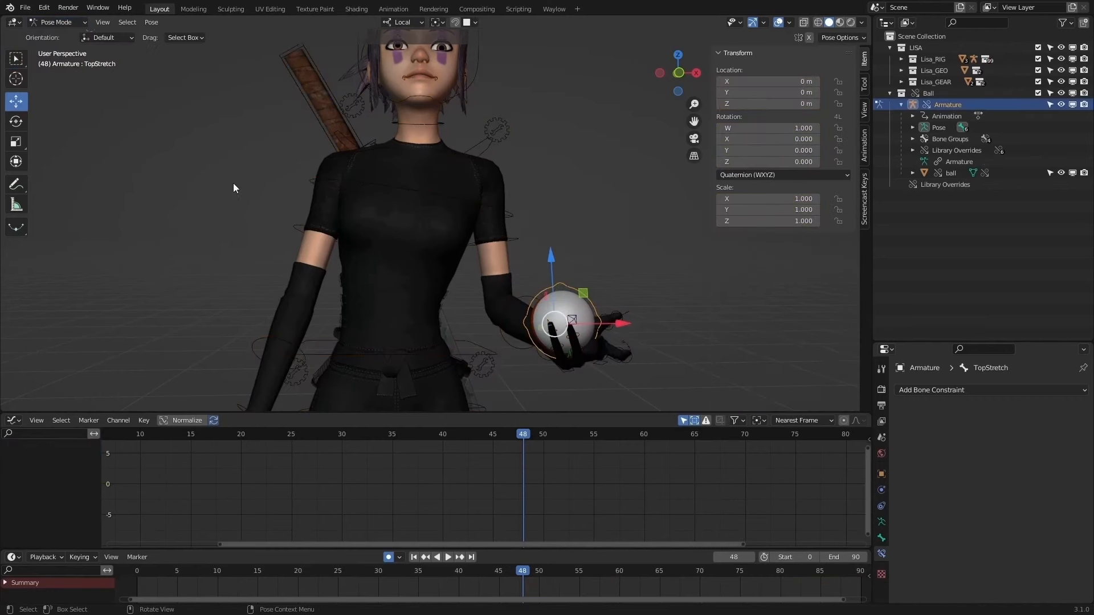
left_click(576, 289)
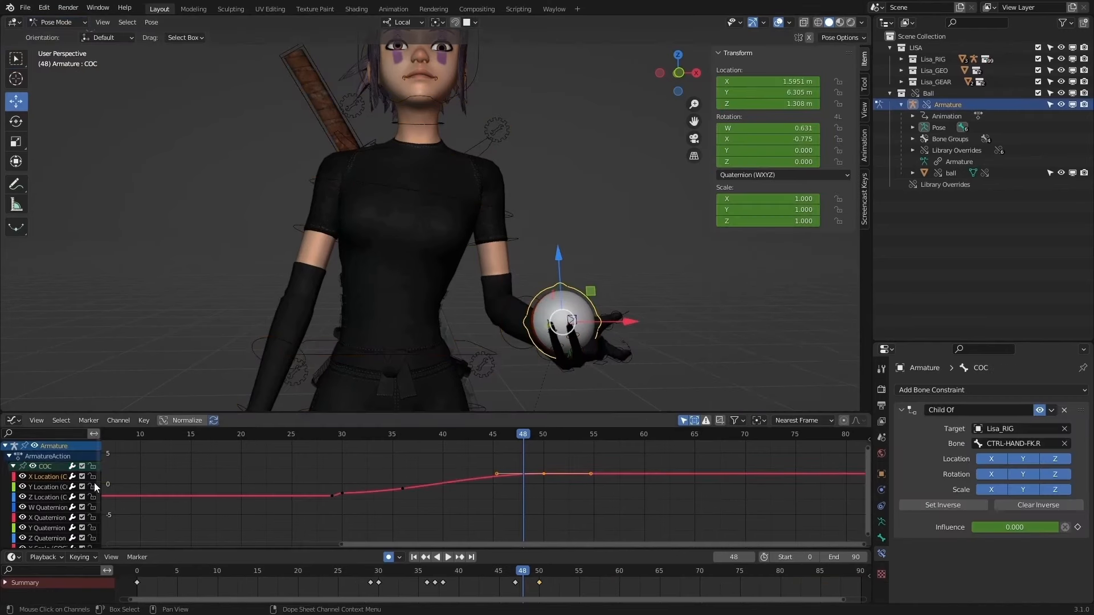
Step: Compare frames 47 and 48 at the catch, and move the last X Location keyframe horizontally to frame 48
left_click_drag(570, 513, 543, 471)
middle_click_drag(596, 357, 570, 337)
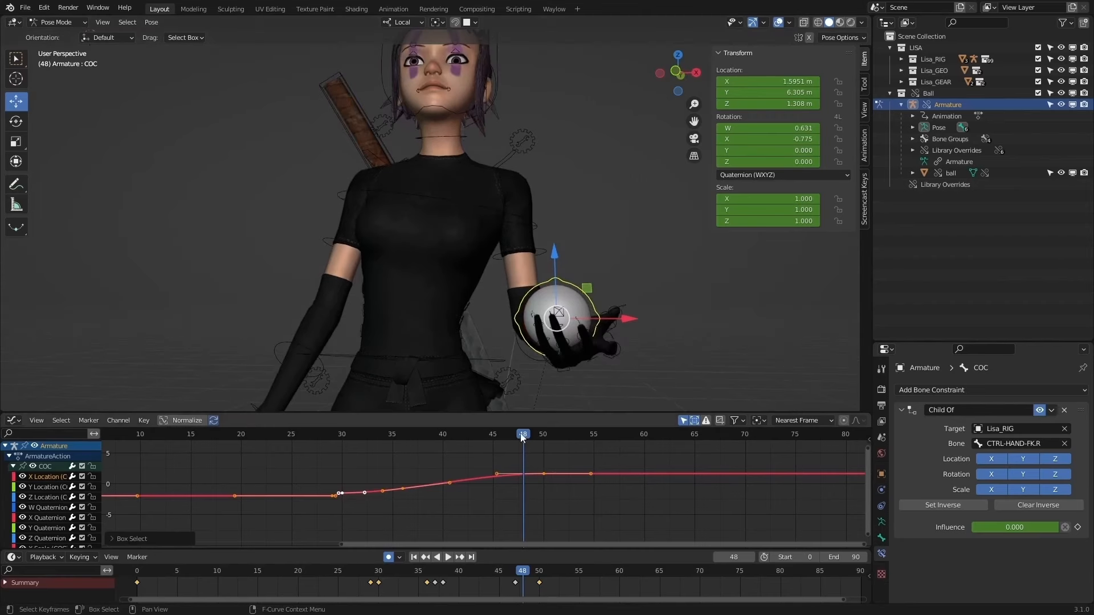
mouse_move(524, 438)
left_mouse_down()
mouse_move(490, 433)
mouse_move(514, 433)
left_mouse_up()
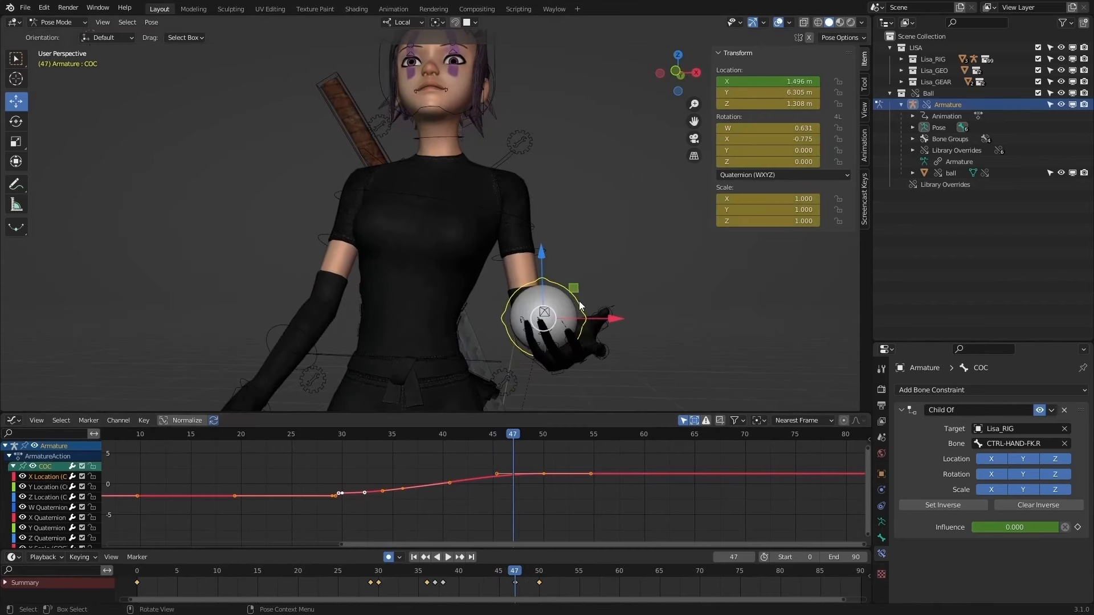
left_click_drag(520, 572, 524, 574)
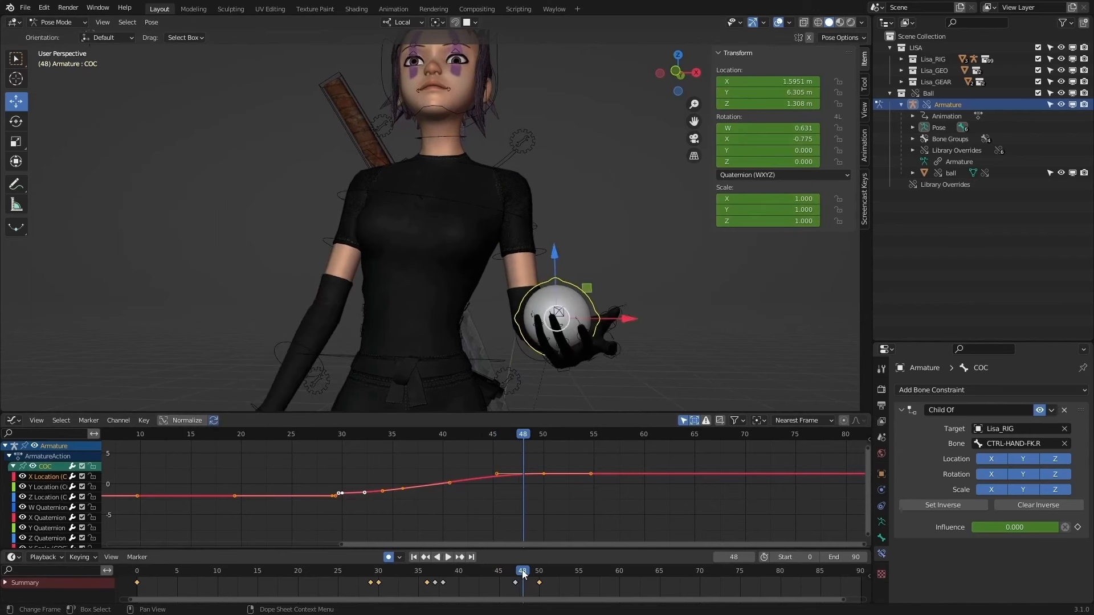
left_click(572, 500)
left_click_drag(564, 471, 533, 486)
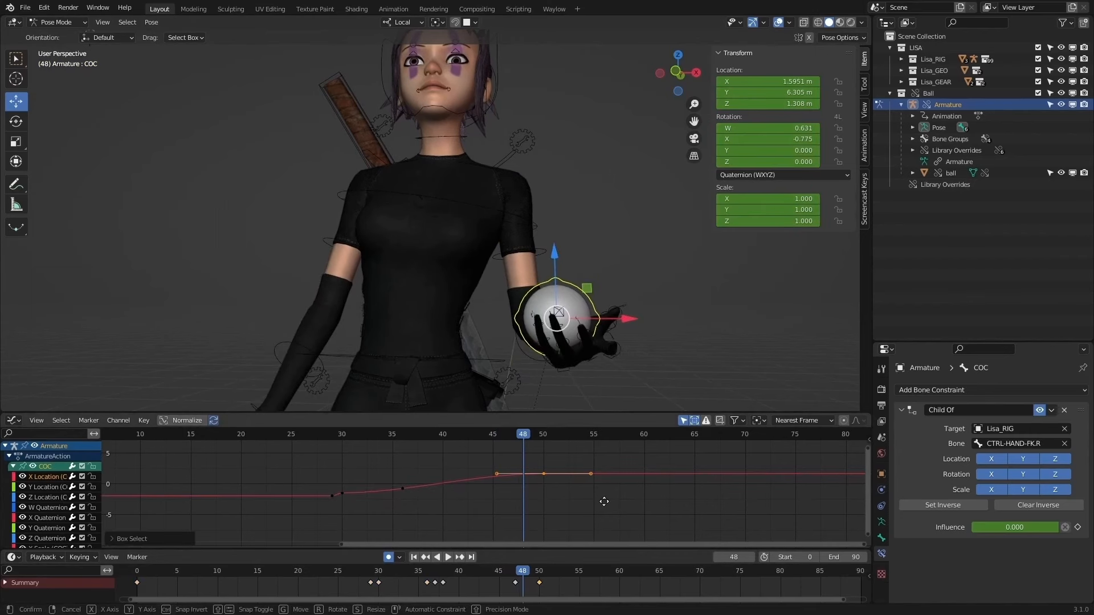
key("g")
key("x")
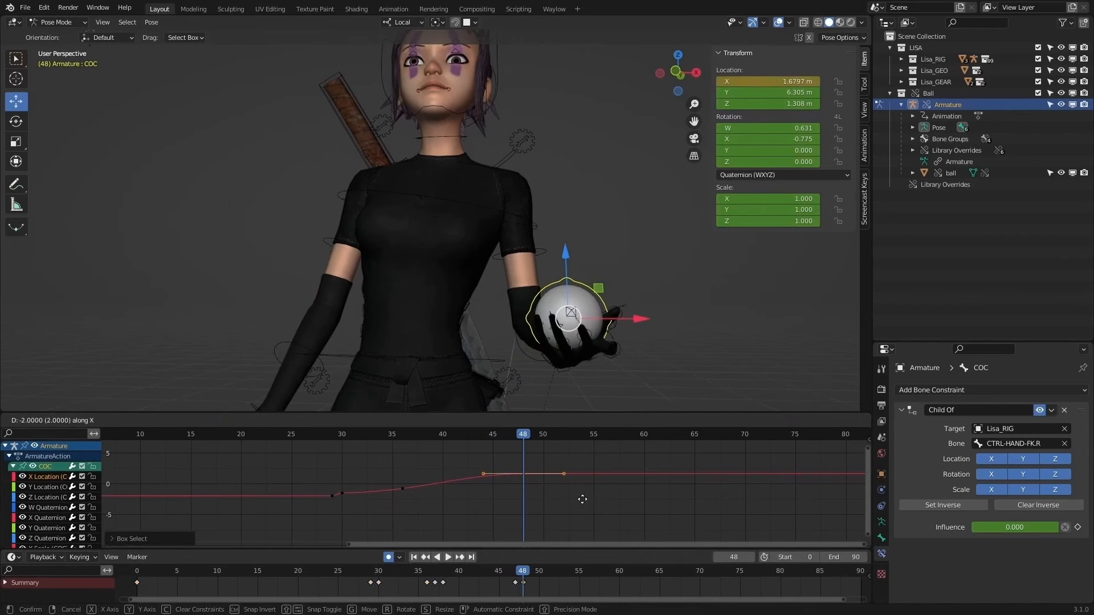
left_click(582, 499)
Step: Scrub through the catch and play back the whole throw from a wider front view
key("space")
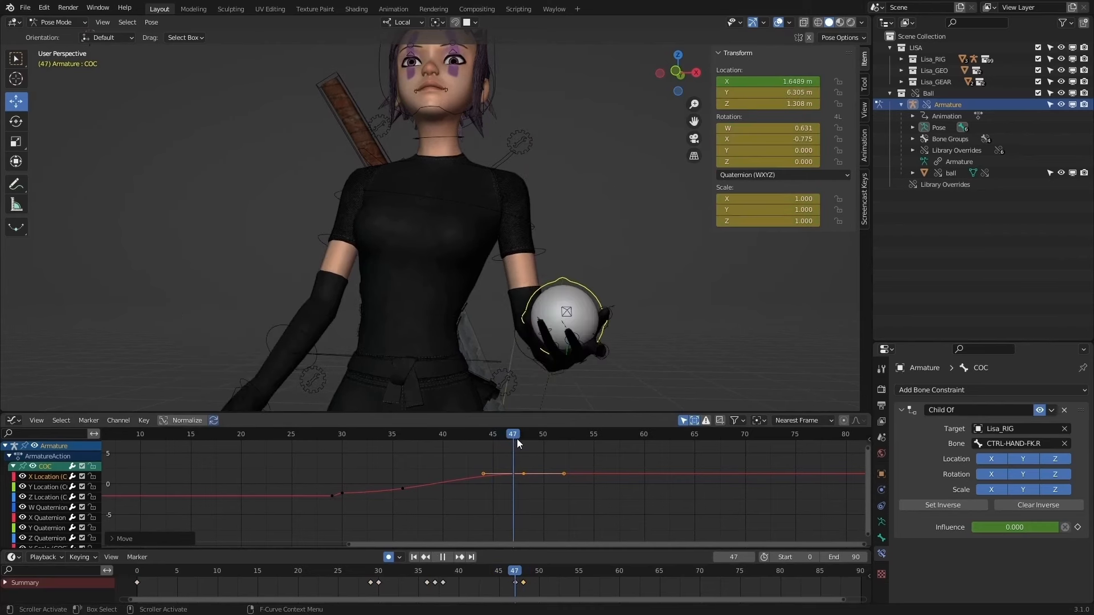
left_click_drag(517, 439, 597, 449)
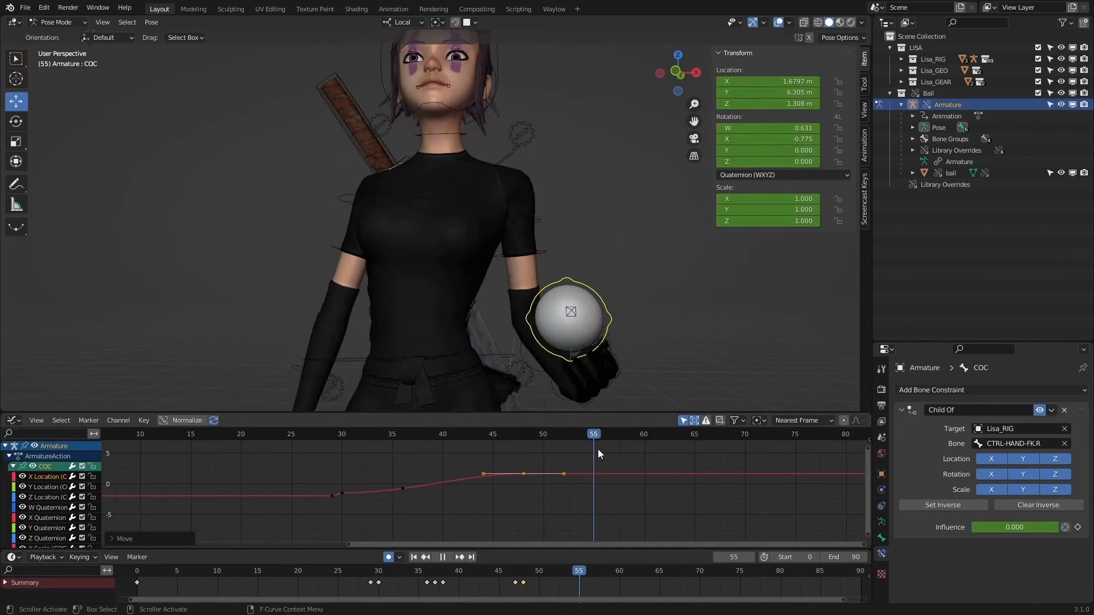
key("Escape")
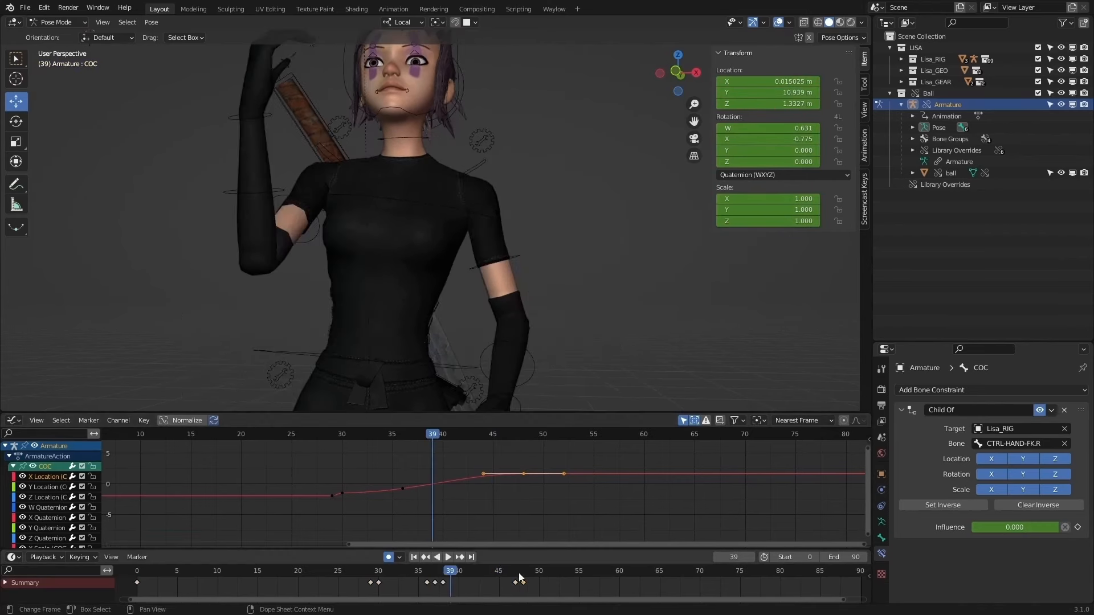
left_click(452, 558)
scroll(490, 308, "down", 3)
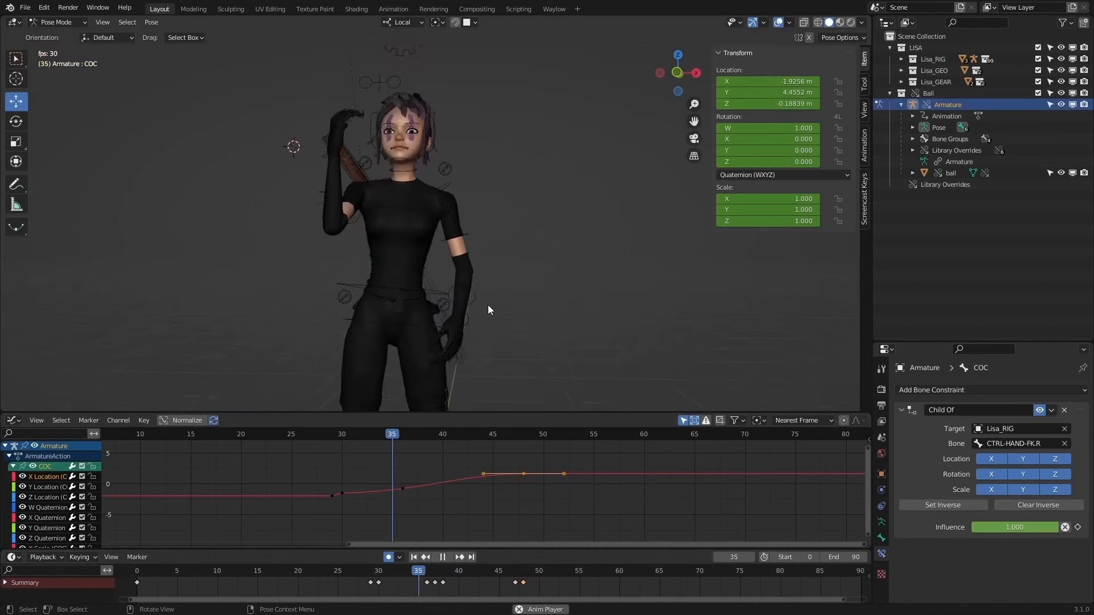
Step: Review the catch around frame 48 and move the last X Location keyframe horizontally to frame 49
scroll(488, 306, "down", 2)
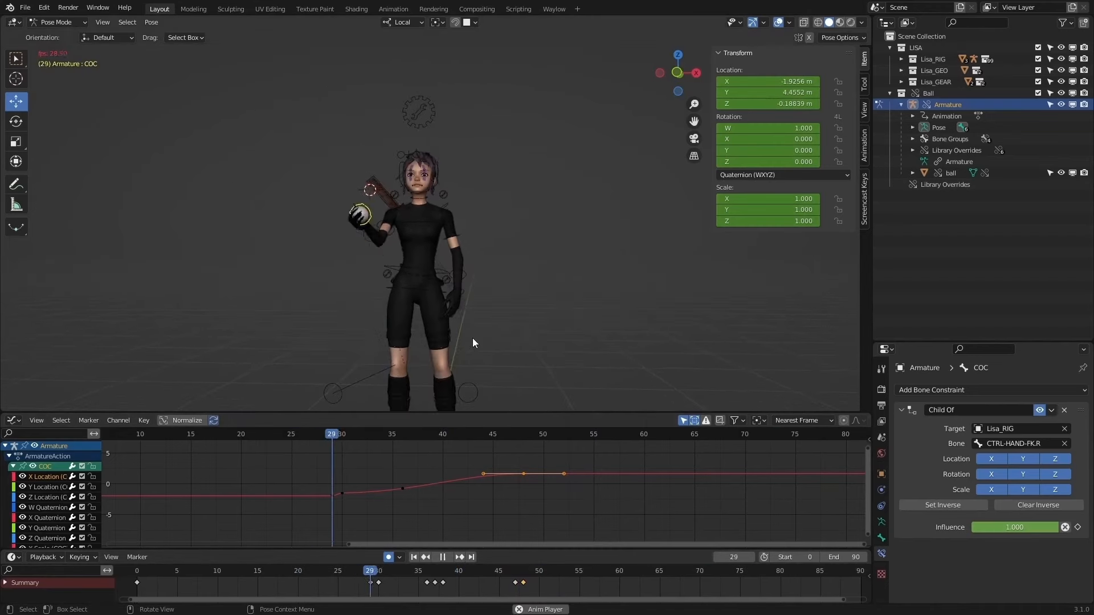
scroll(507, 300, "up", 2)
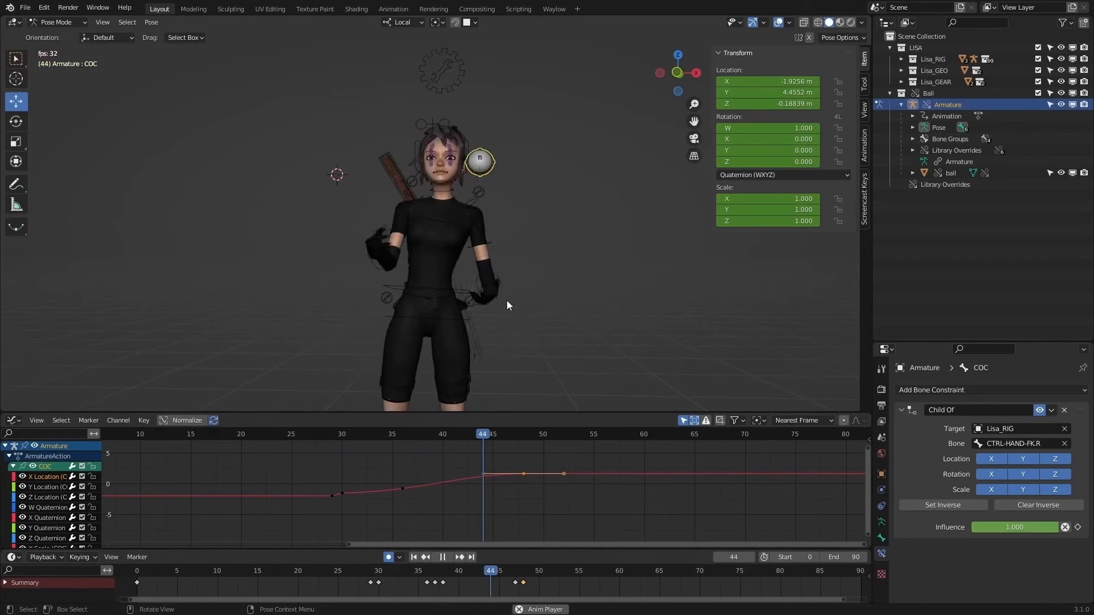
left_click_drag(436, 570, 527, 581)
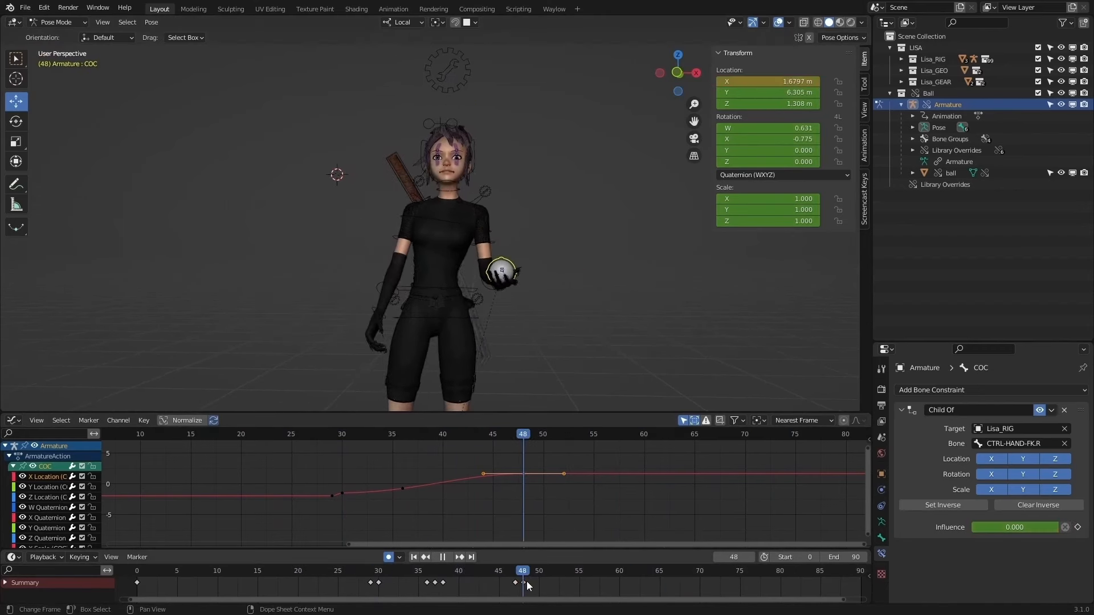
key("g")
left_click(558, 507)
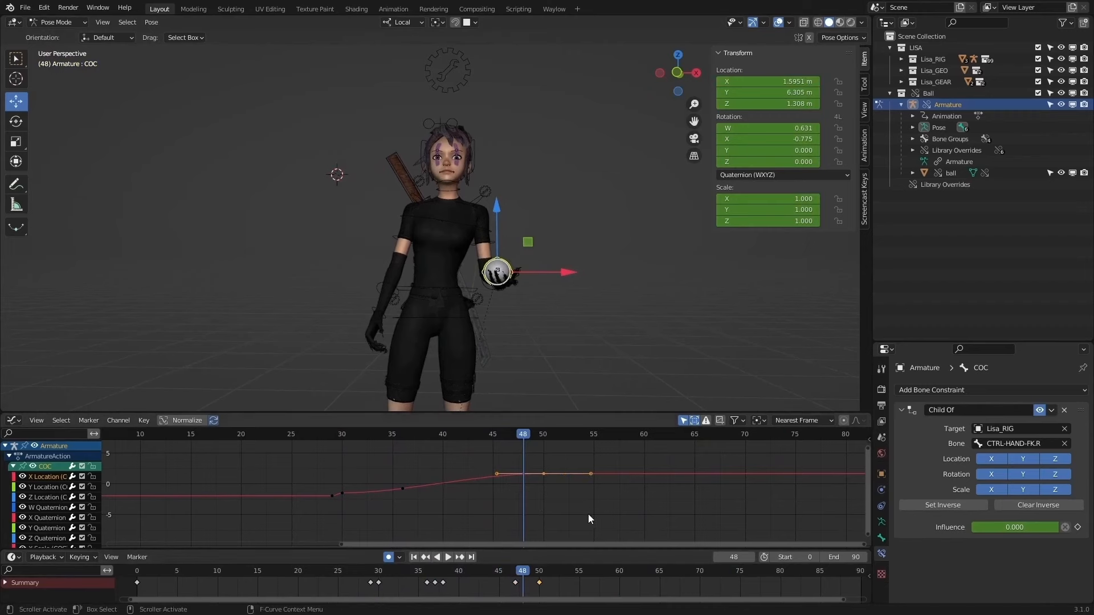
key("g")
left_click(579, 514)
Step: Replay the throw and raise the middle X Location keyframe at frame 36 to about -0.45 m
left_click_drag(524, 573, 450, 570)
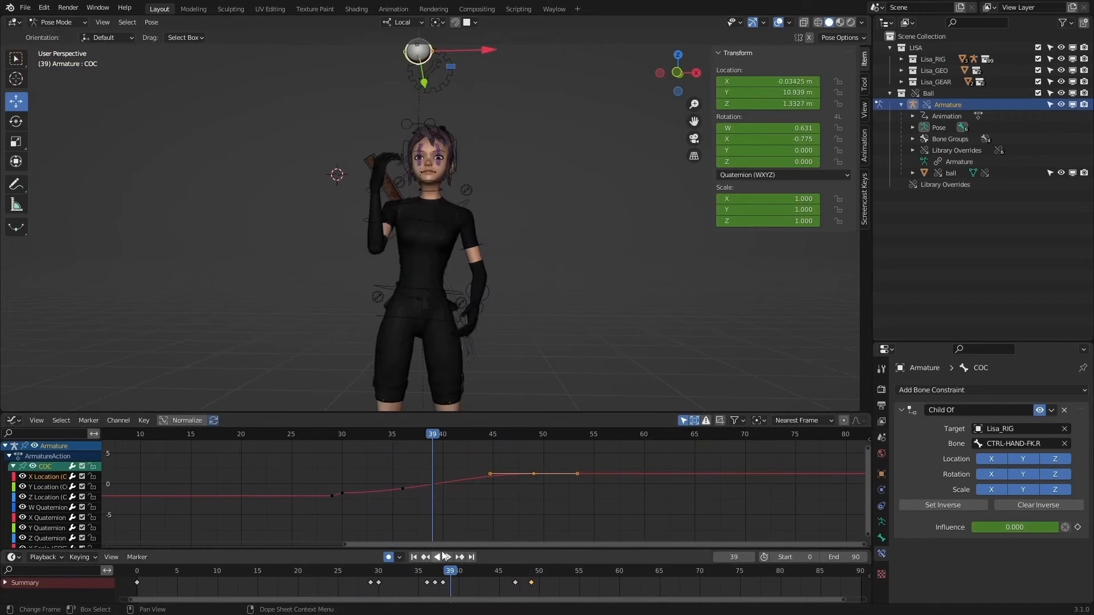
left_click(444, 557)
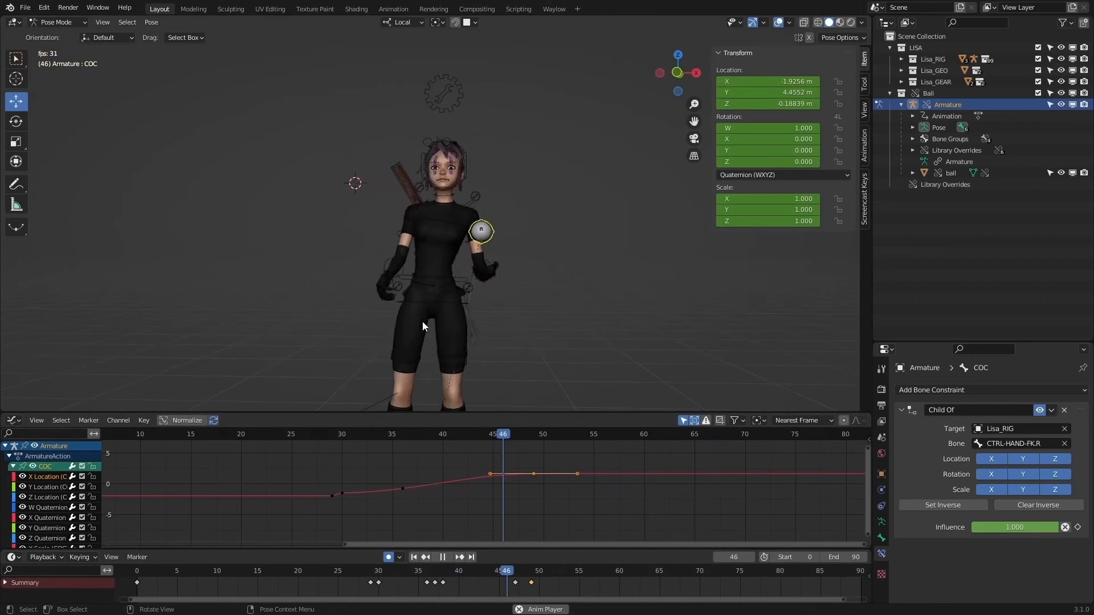
left_click_drag(370, 569, 426, 577)
left_click_drag(393, 512, 418, 477)
key("g")
key("y")
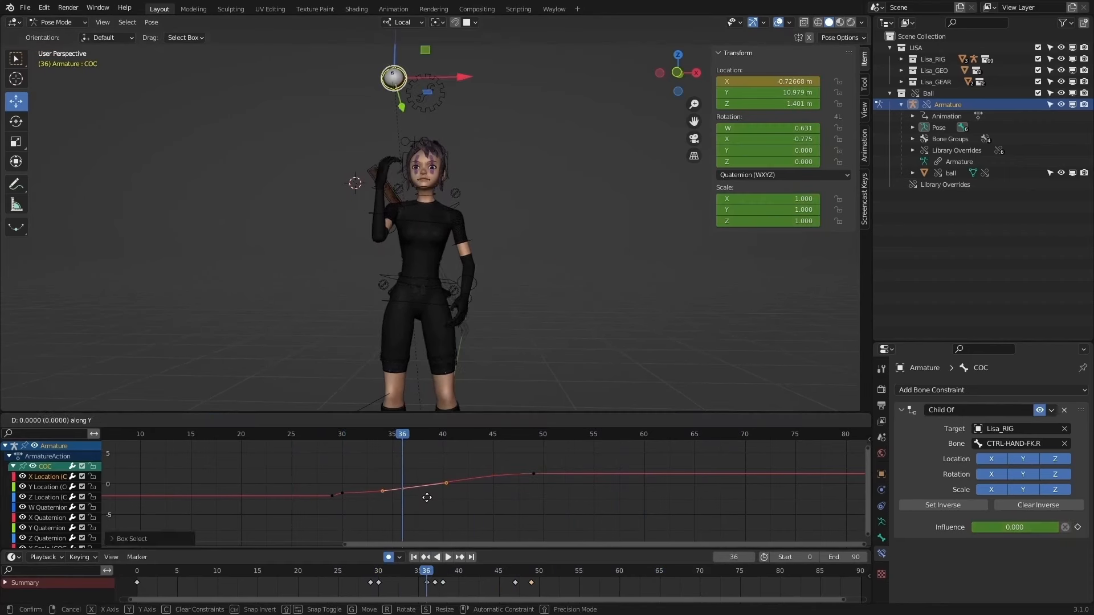
left_click(426, 495)
Step: Change the handle type of the X Location keyframe at frame 49 and lower its incoming handle to straighten the curve
left_click(533, 474)
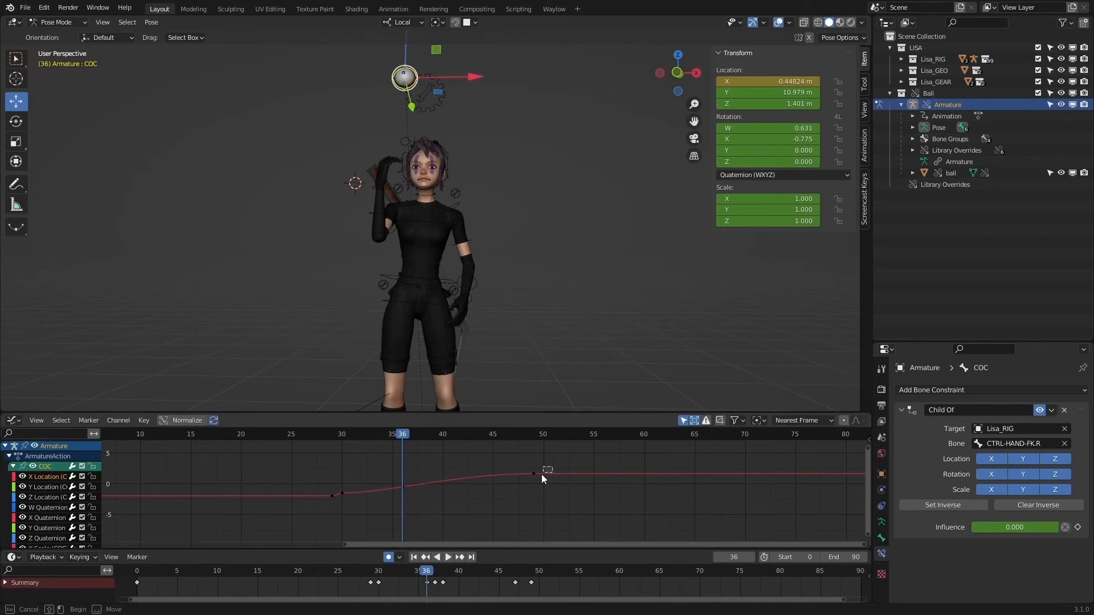
key("v")
left_click(447, 436)
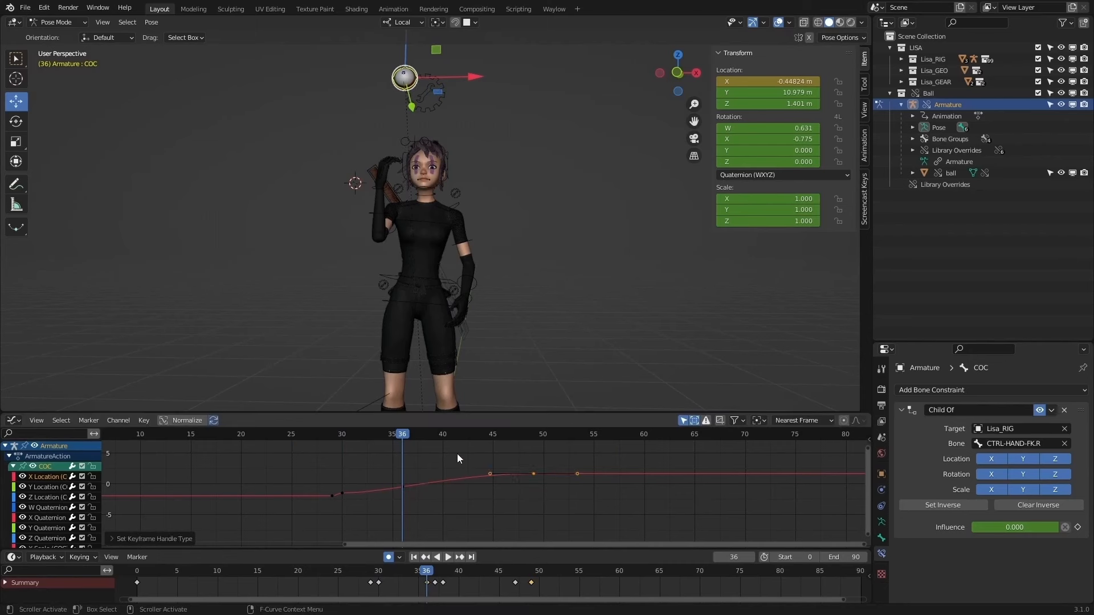
left_click_drag(494, 481, 479, 477)
left_click(439, 470)
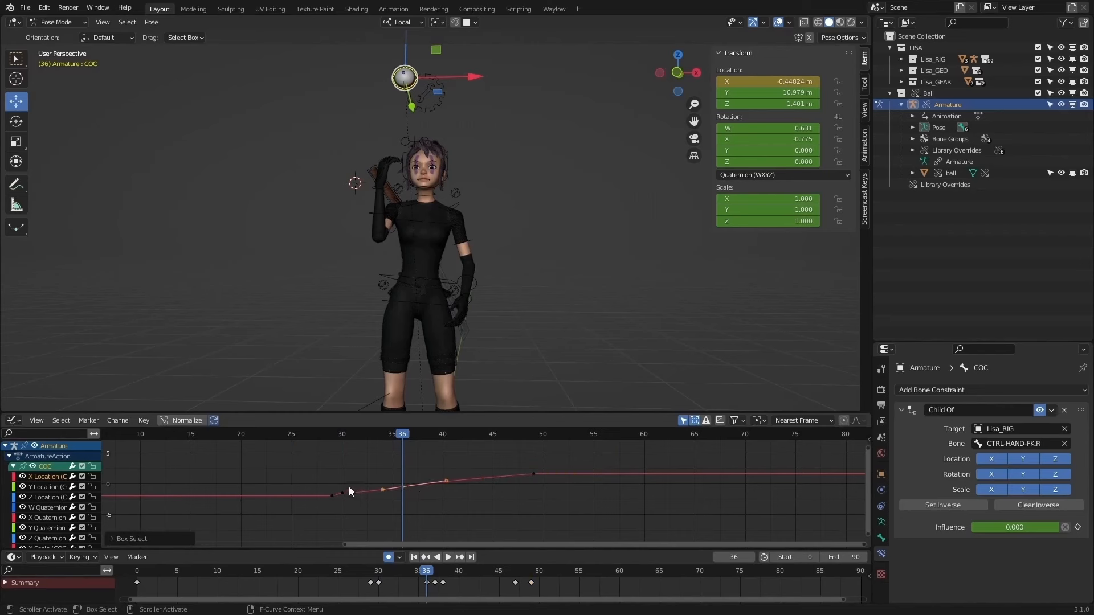
Step: Set the X Location keyframe at frame 30 to Free handles and adjust its outgoing handle to even the slope toward frame 36
scroll(359, 494, "up", 1)
key("x")
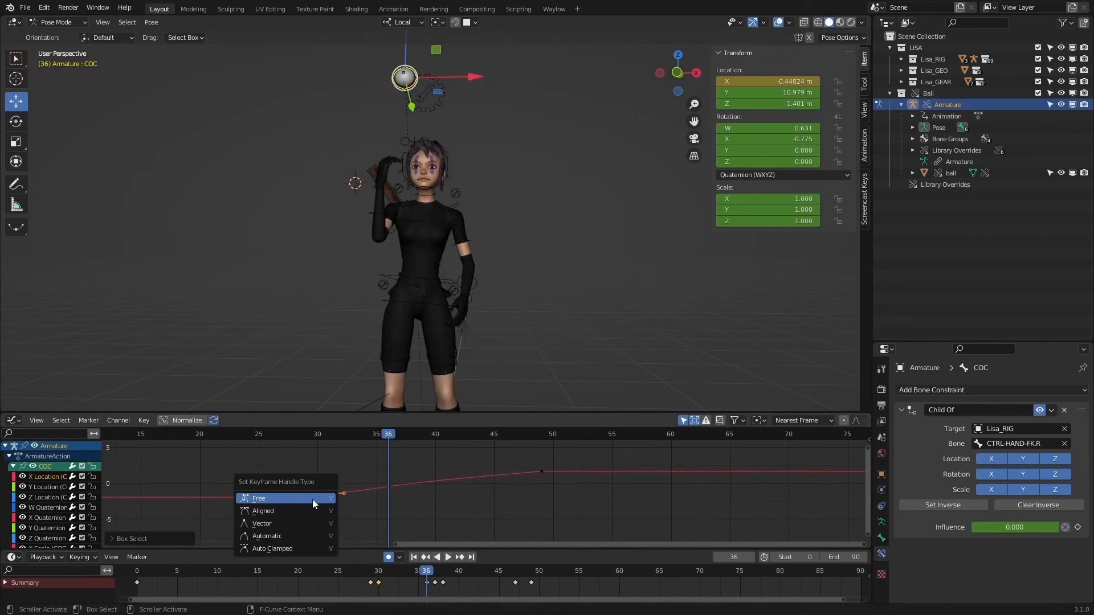
left_click(312, 499)
left_click(318, 493)
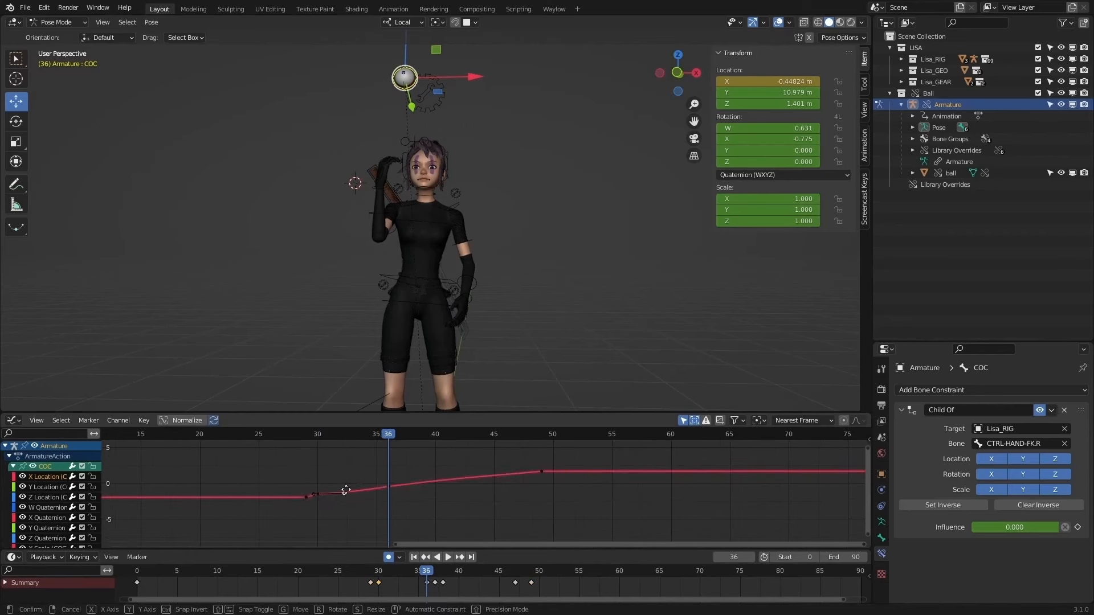
key("g")
left_click(346, 490)
Step: Play back the throw to check the ball's sideways travel, and stop at frame 42
left_click_drag(389, 440, 417, 425)
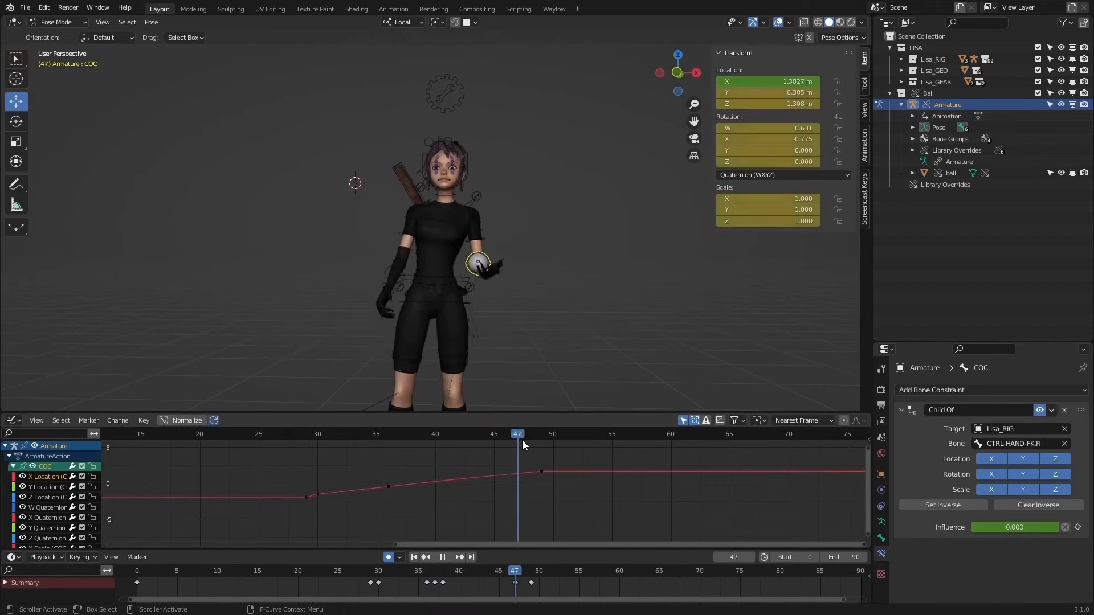
left_click(442, 557)
left_click(447, 556)
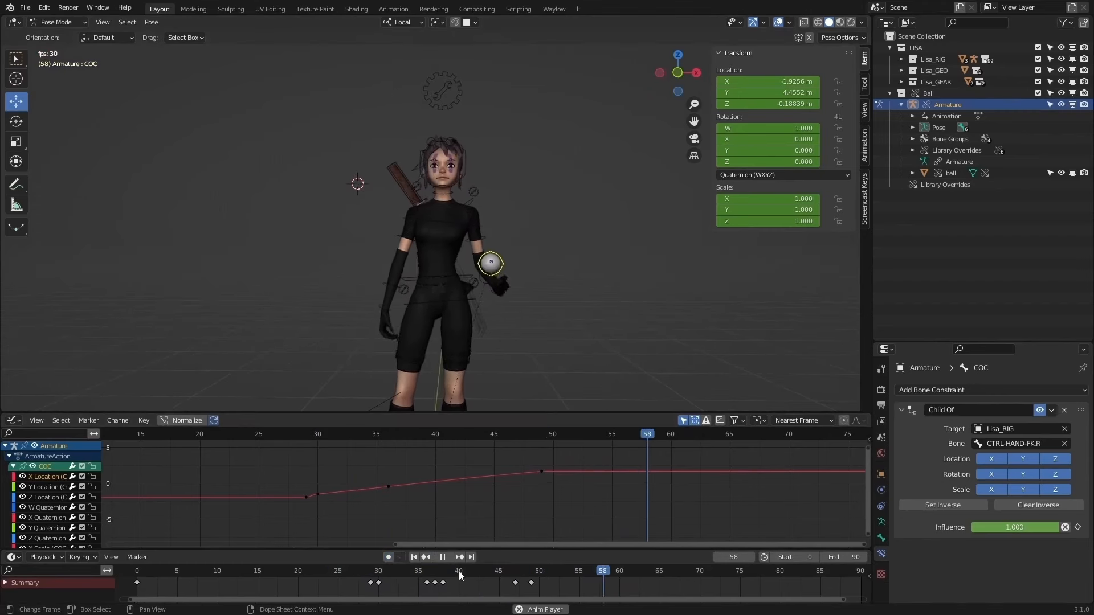
left_click(384, 573)
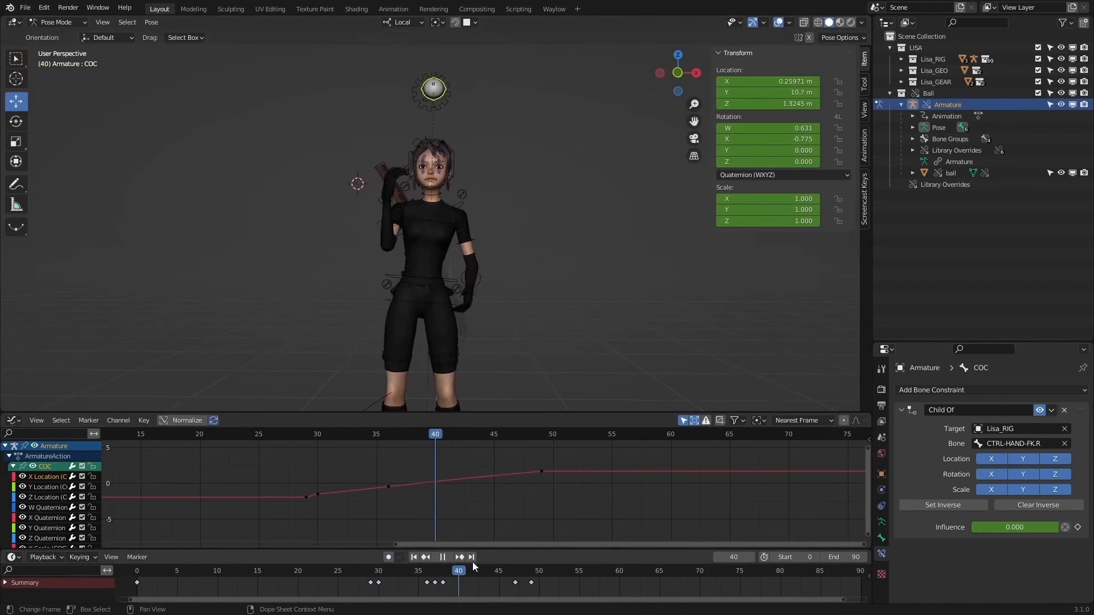
key("space")
Step: Isolate and frame the ball's Y Location curve, and go to frame 39 near the top of the arc
left_click(54, 488)
key("Home")
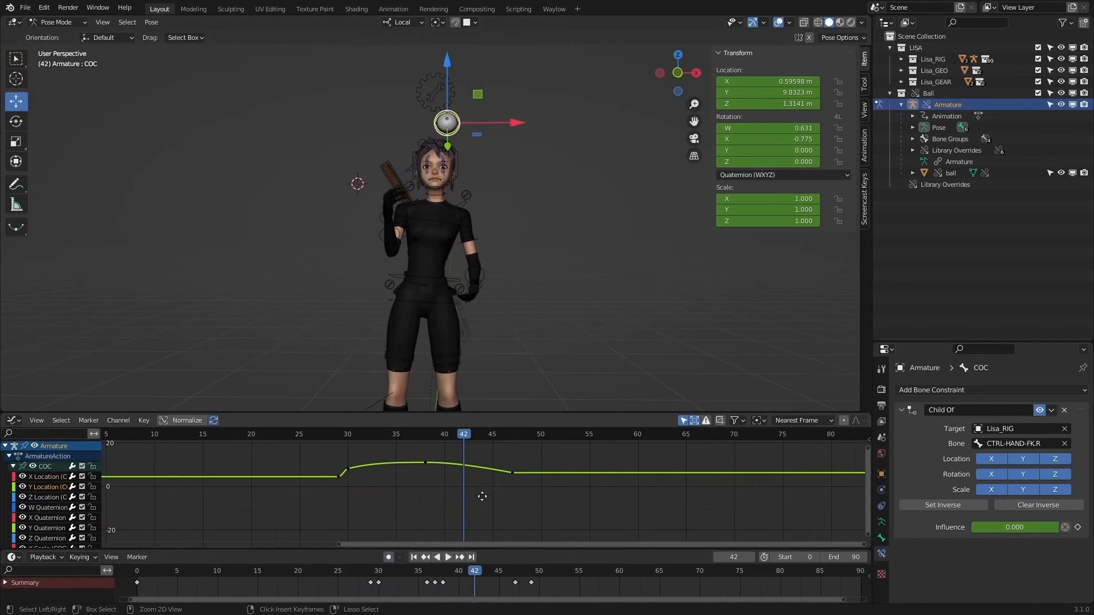
scroll(471, 498, "up", 3)
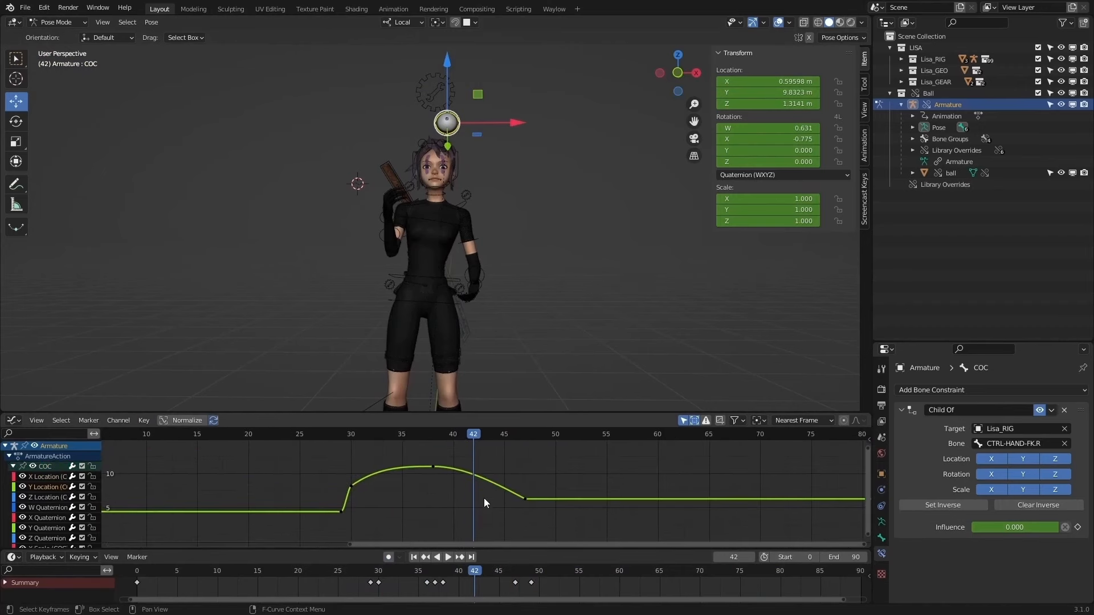
left_click(412, 435)
key("space")
left_click_drag(436, 438, 437, 439)
Step: Try to shift the peak Y Location keyframe at frame 38 vertically
left_click_drag(418, 455, 432, 486)
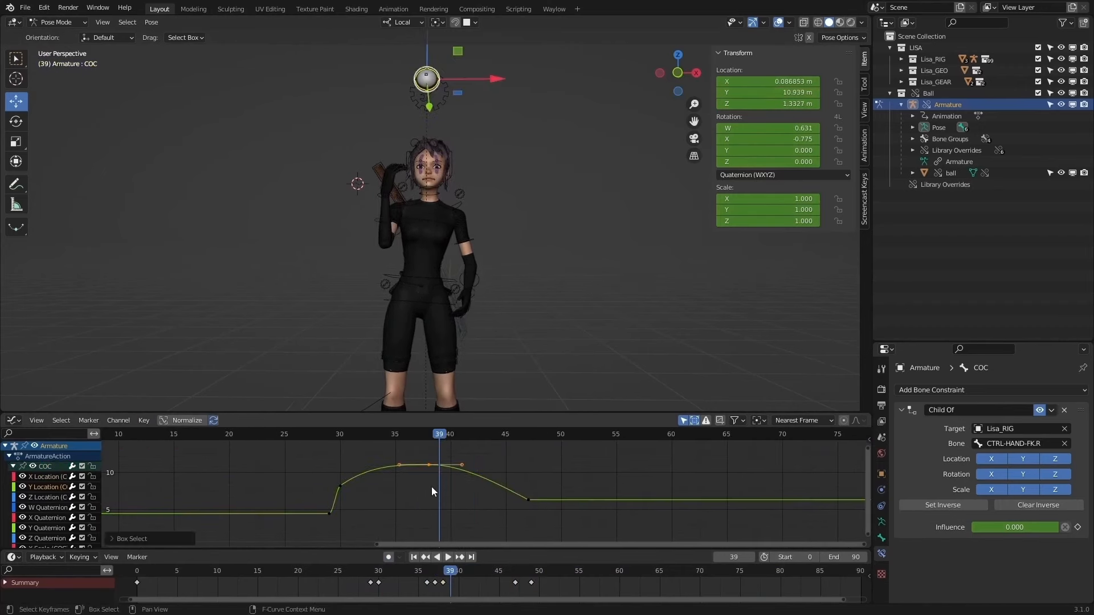
key("g")
key("y")
left_click(432, 474)
Step: Check the catch at frame 47 and move the last Y Location keyframe horizontally to frame 48
left_click_drag(400, 438, 525, 514)
key("ctrl+z")
key("g")
key("x")
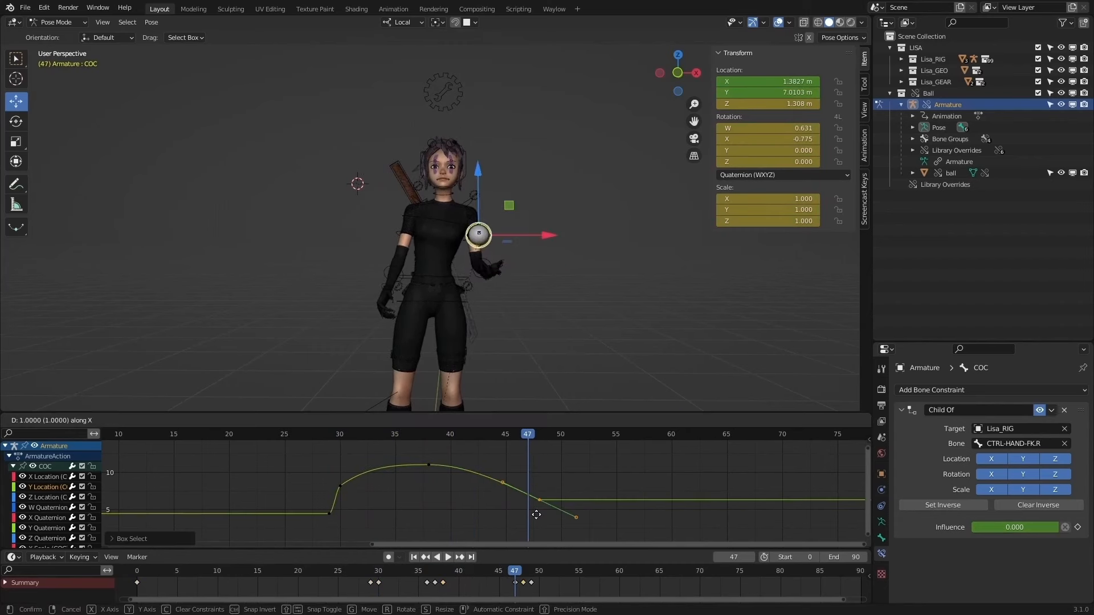
Step: Place the ball's landing Y Location keyframe at frame 48 and play back the toss from around frame 30
left_click(546, 512)
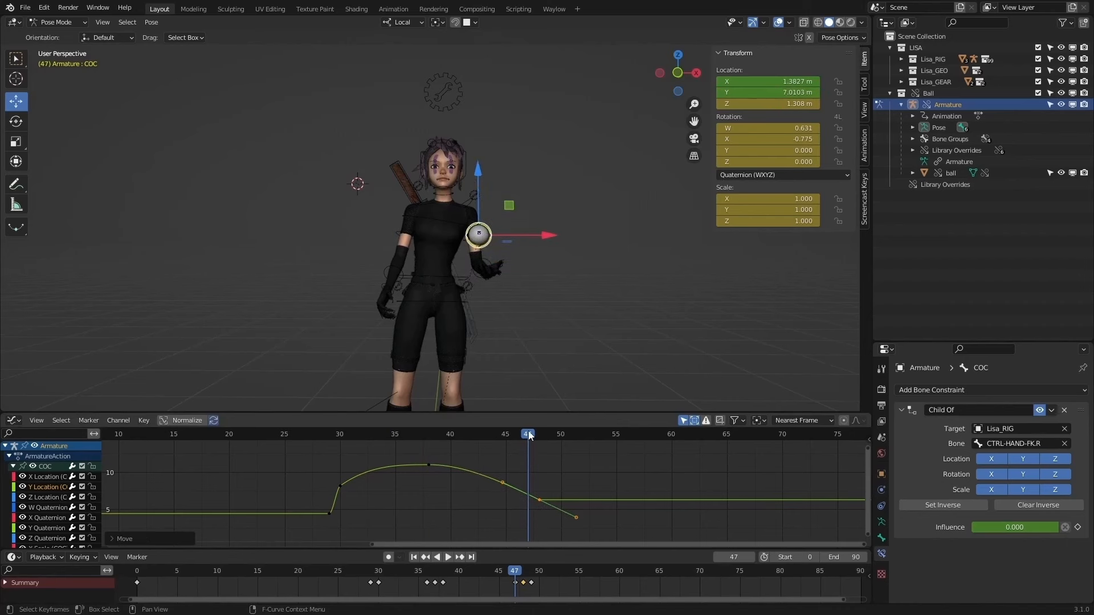
key("space")
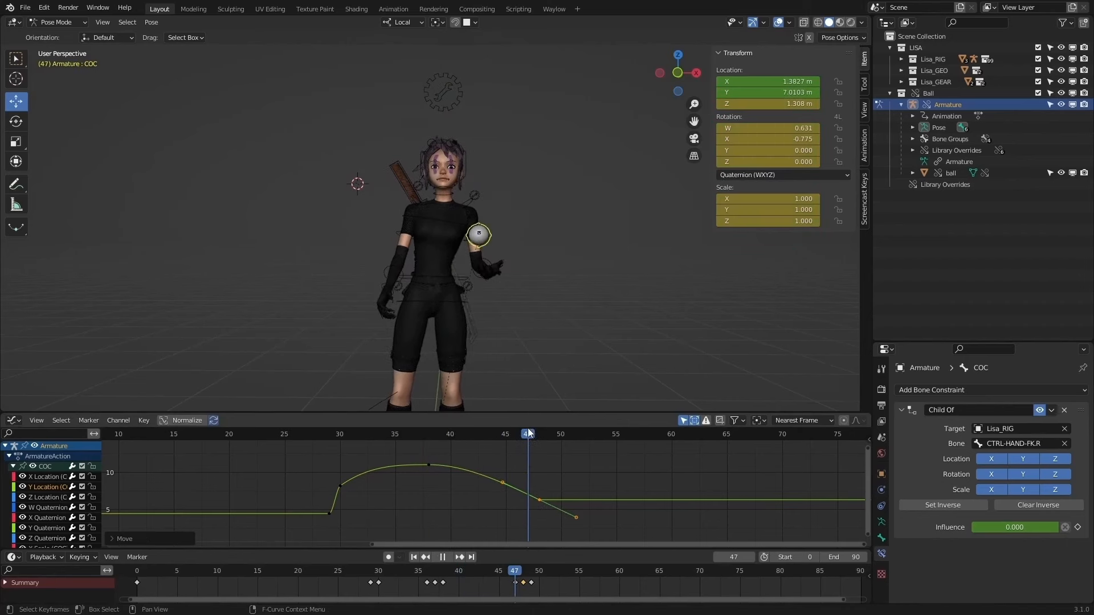
left_click_drag(529, 435, 345, 447)
left_click(450, 559)
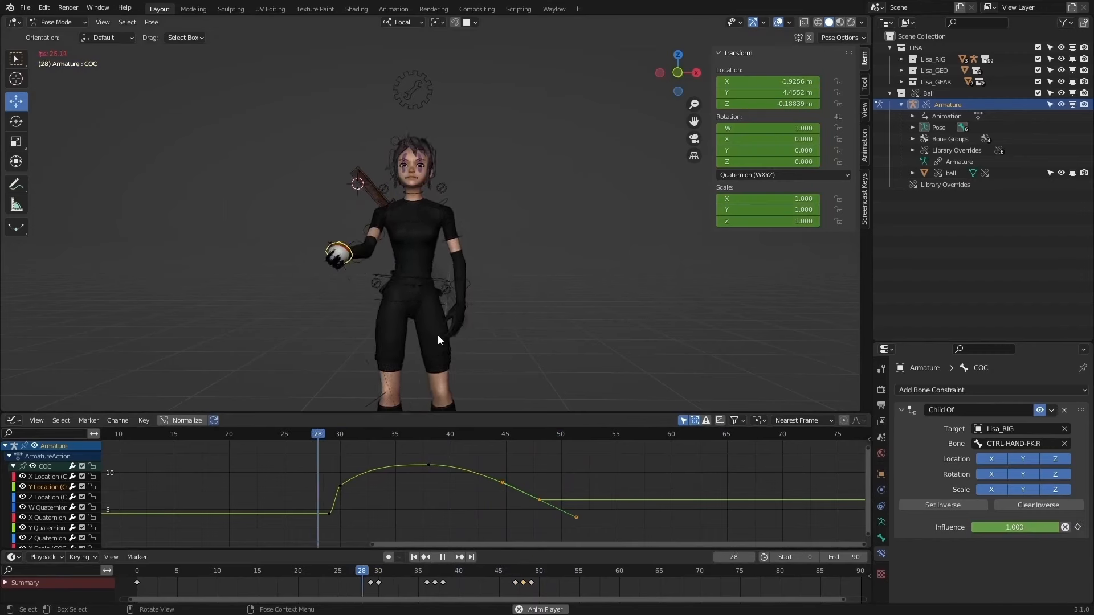
scroll(438, 334, "down", 2)
middle_click_drag(466, 330, 498, 326)
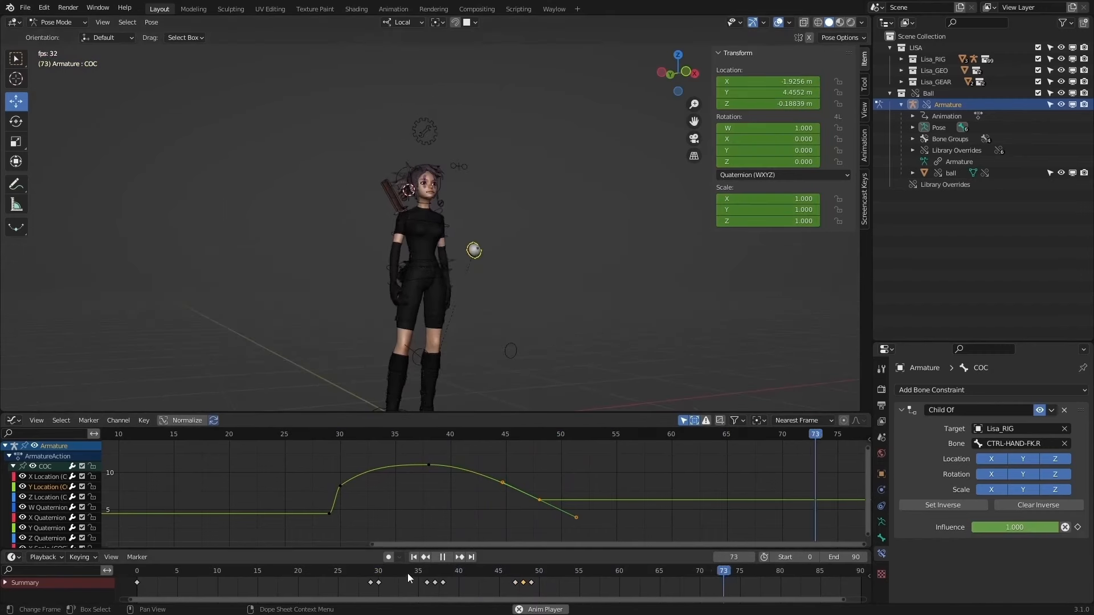
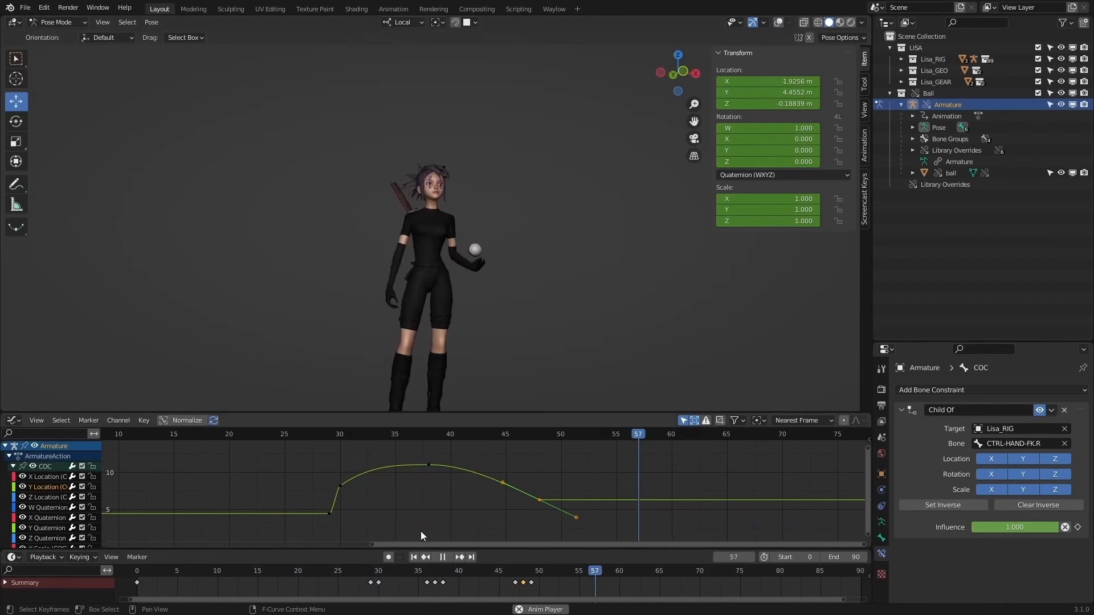
left_click(443, 557)
Step: Move the ball's landing X Location keyframe one frame earlier, to frame 48
left_click(538, 434)
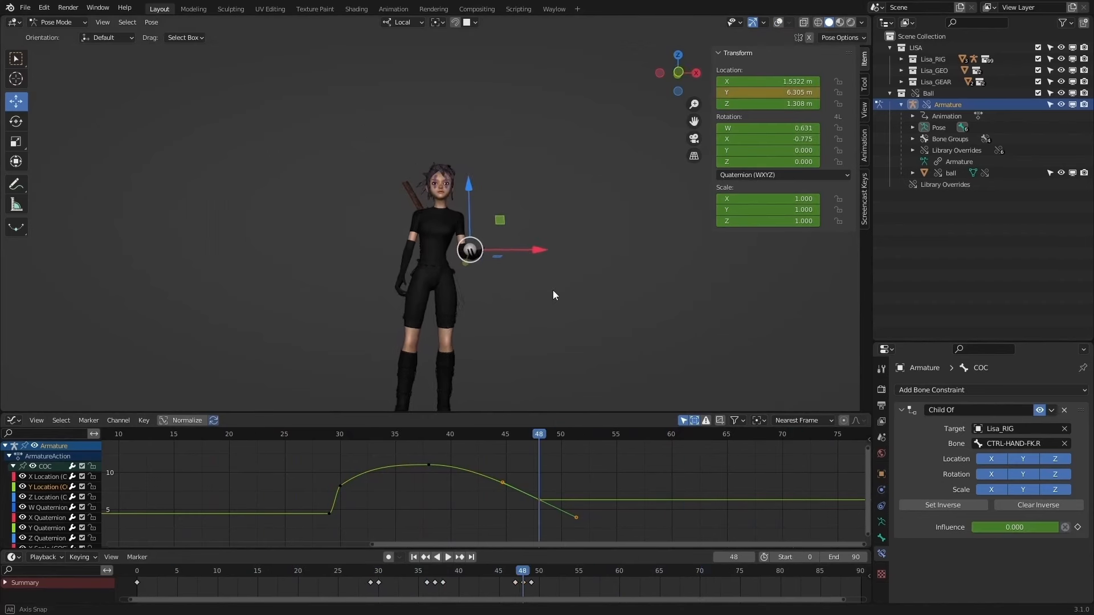
left_click(49, 477)
left_click_drag(582, 505, 544, 541)
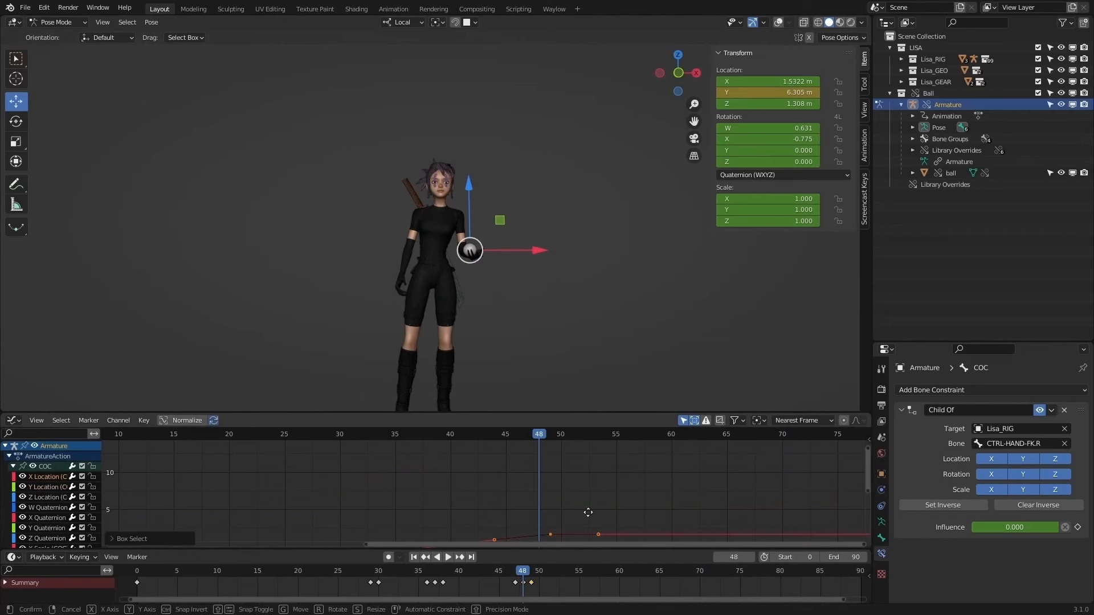
key("g")
left_click(575, 516)
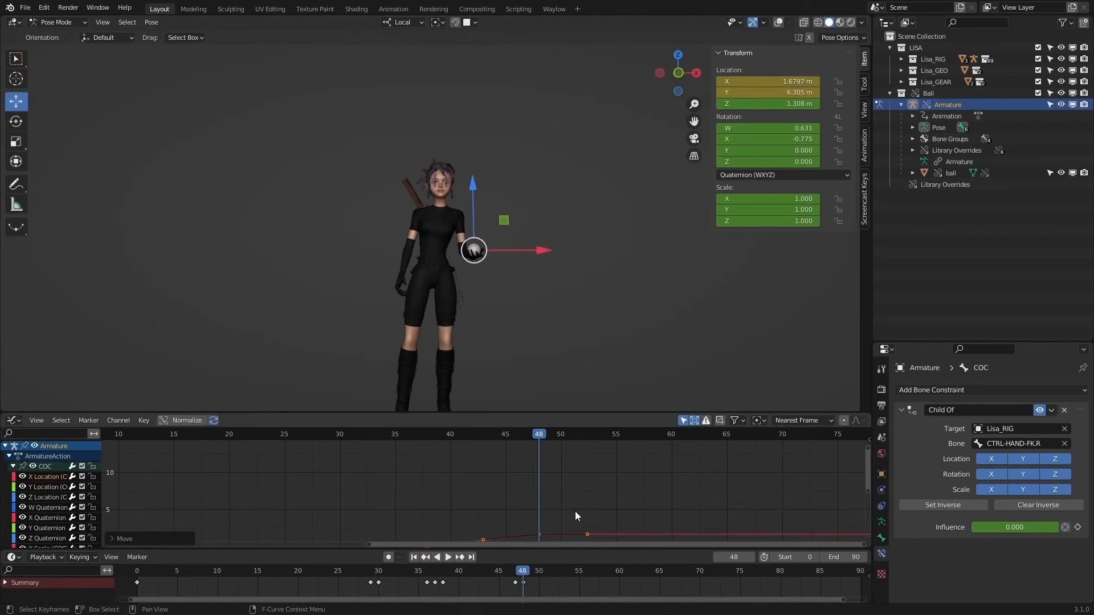
Step: Play back the ball toss from frame 29 and save the file
left_click(370, 572)
key("space")
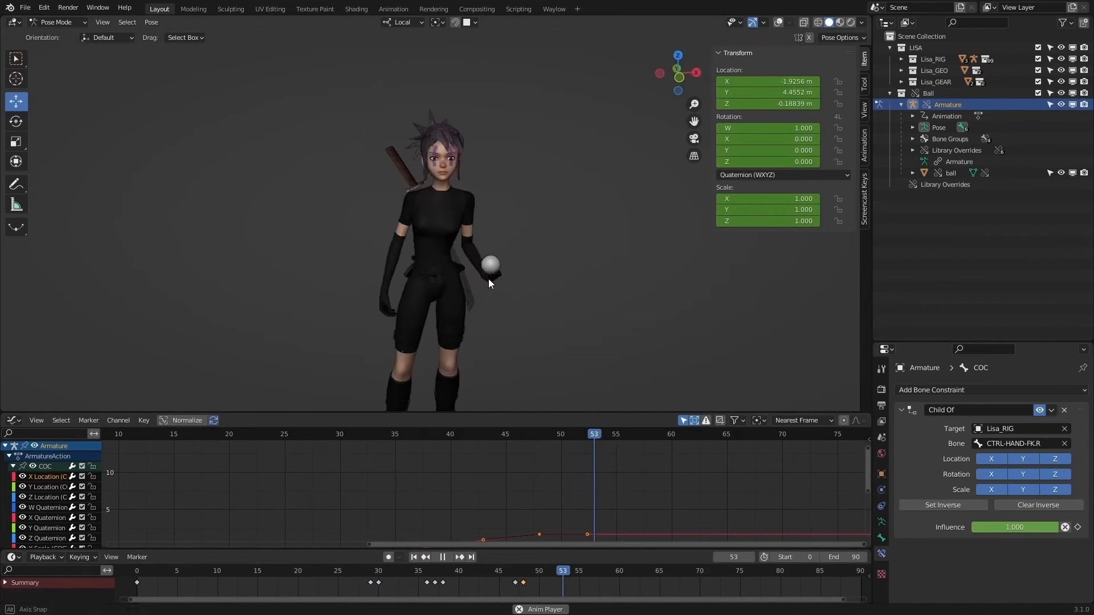
left_click(444, 558)
key("ctrl+s")
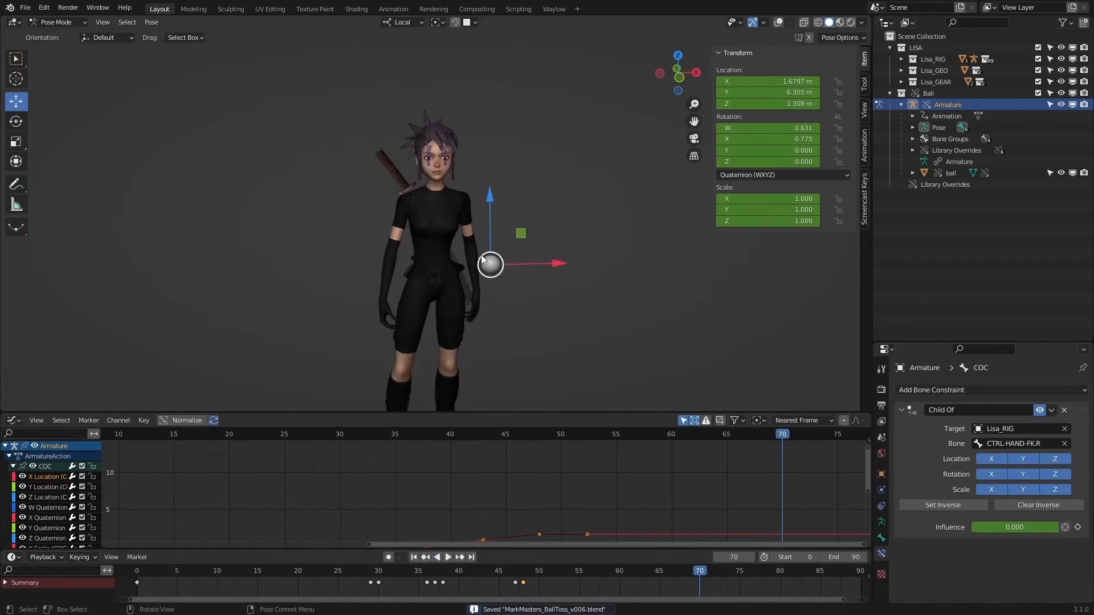
Step: Turn the viewport overlays back on and snap the 3D cursor to the ball's COC bone at frame 48
scroll(570, 200, "up", 1)
left_click(779, 23)
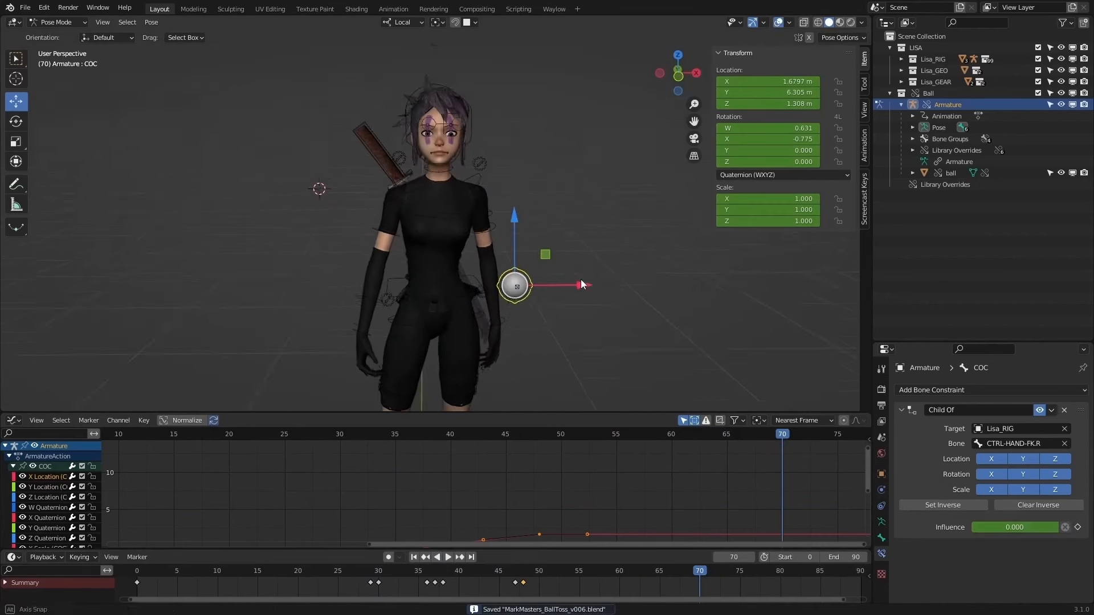
key("space")
left_click(525, 572)
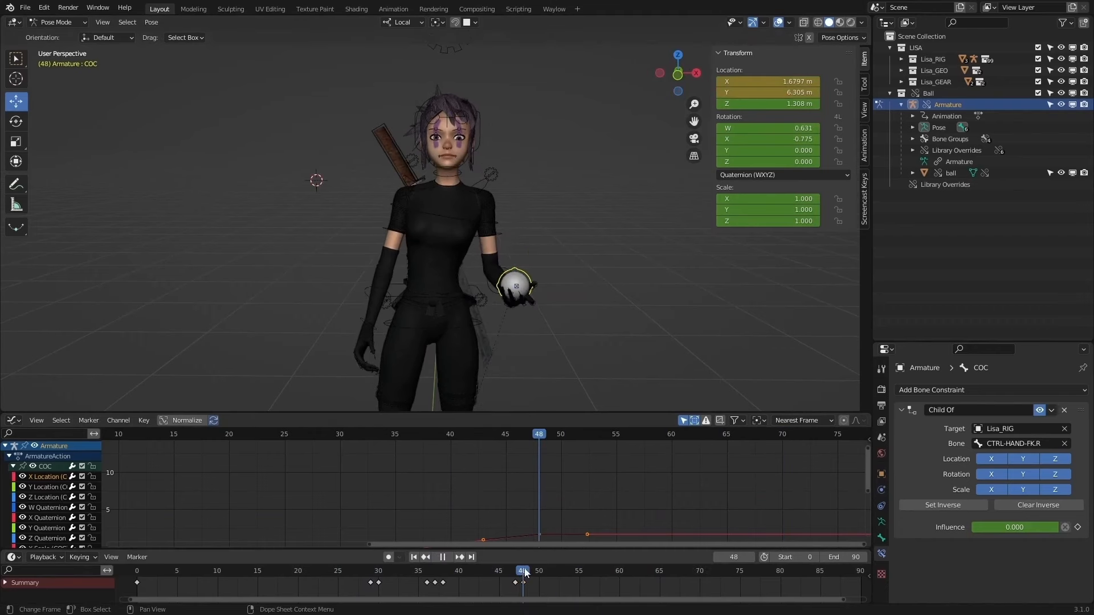
scroll(644, 379, "down", 1, "shift")
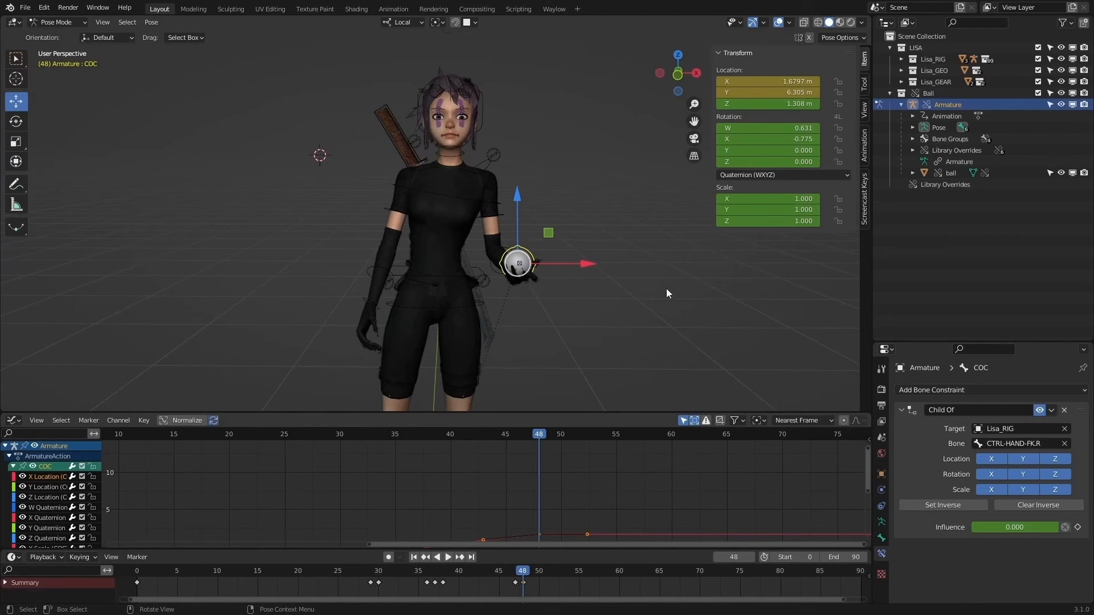
key("shift+s")
left_click(671, 355)
Step: Add a second Child Of constraint to the ball's COC bone with Lisa_RIG as its target
left_click(1077, 392)
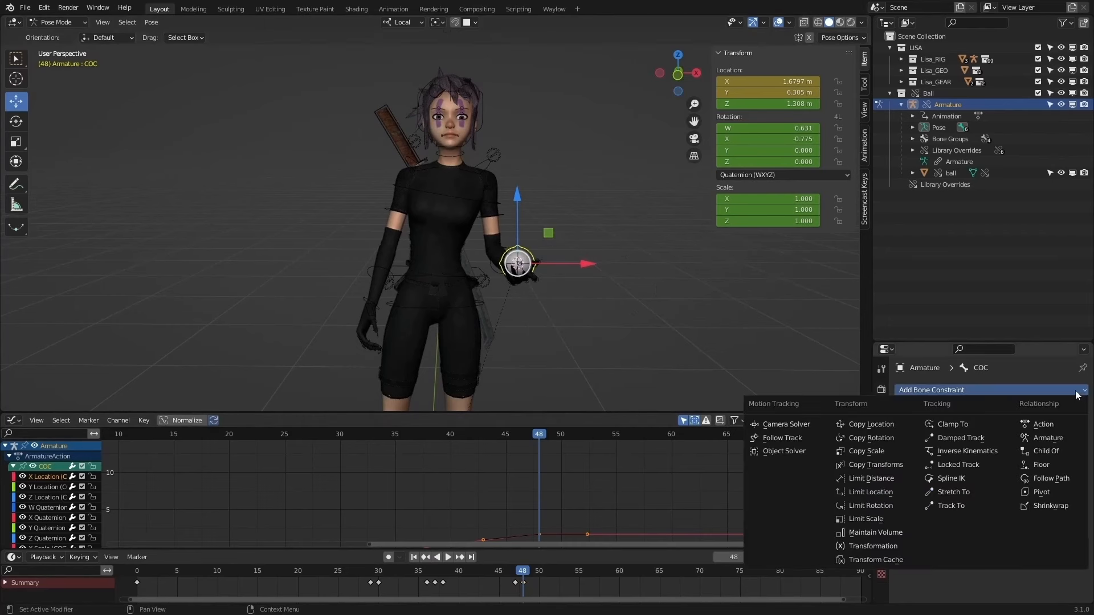
left_click(1059, 450)
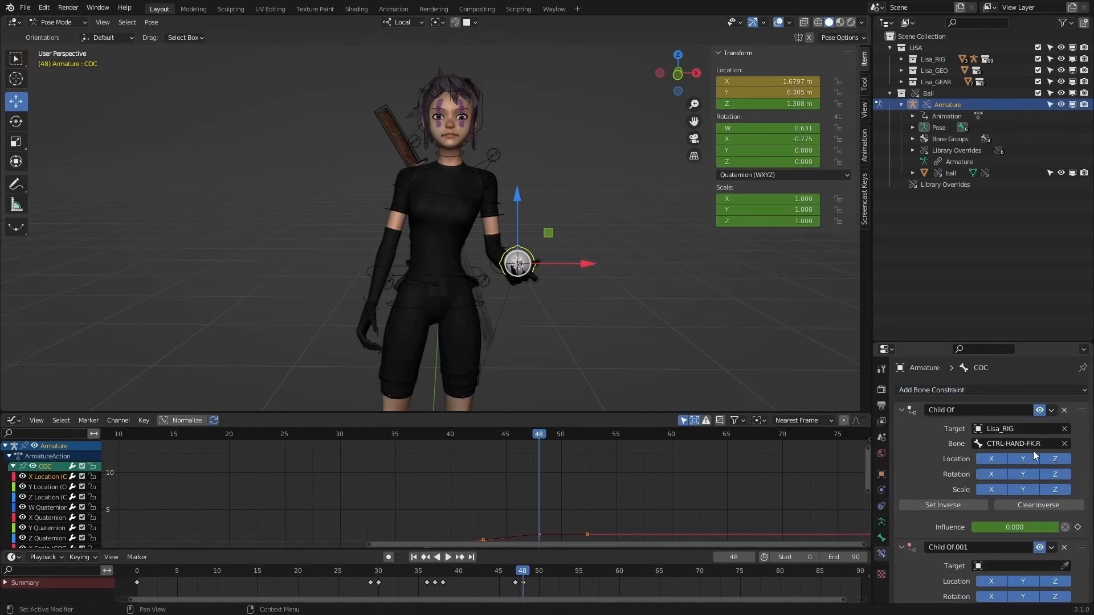
scroll(947, 473, "down", 2)
scroll(940, 476, "down", 1)
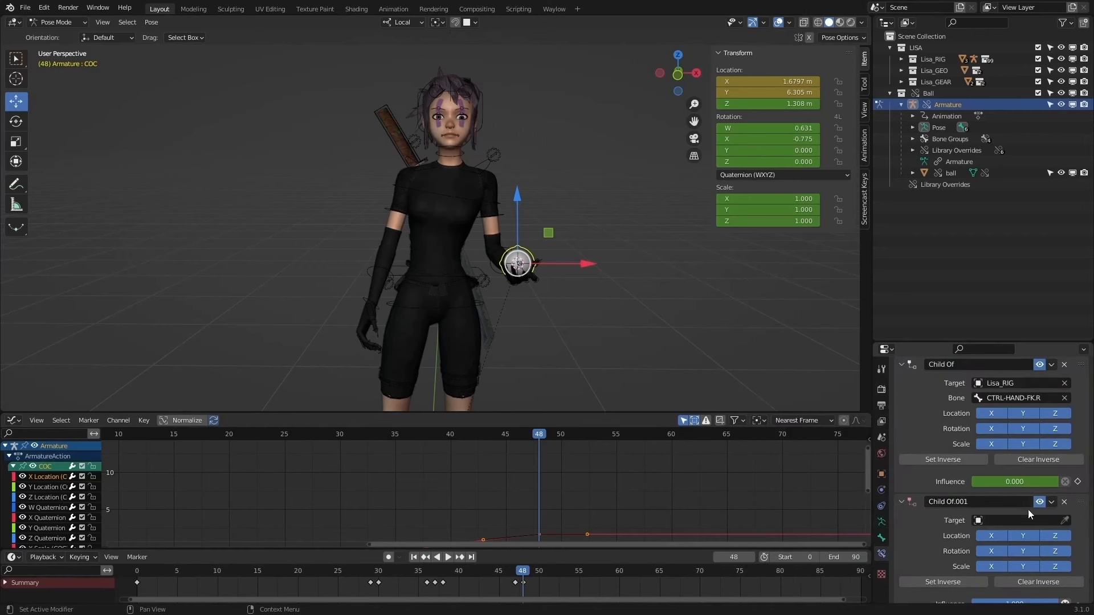
left_click(1065, 521)
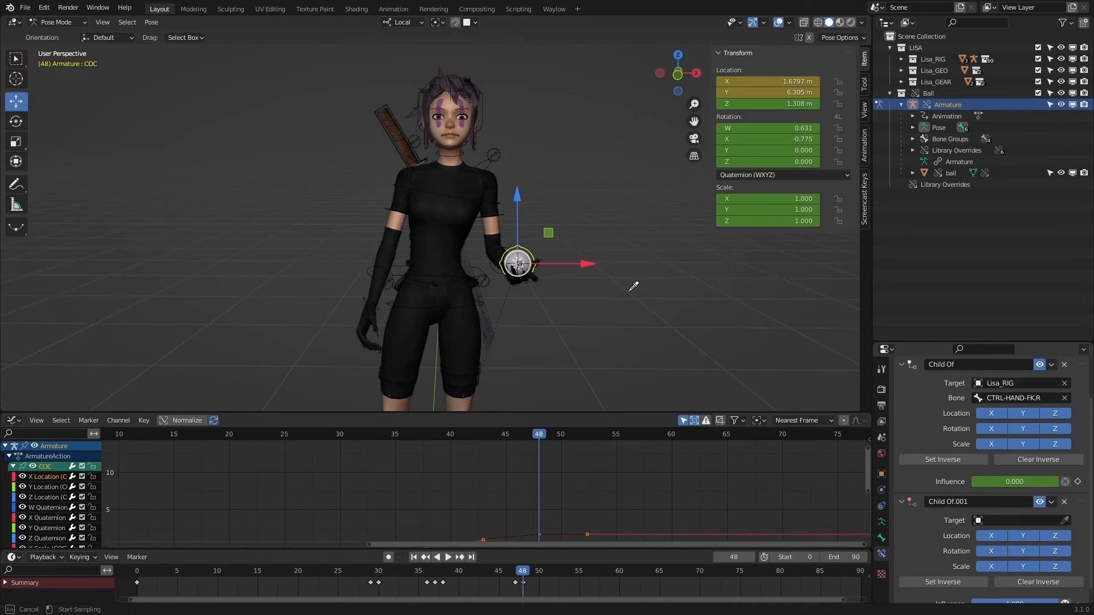
left_click(500, 213)
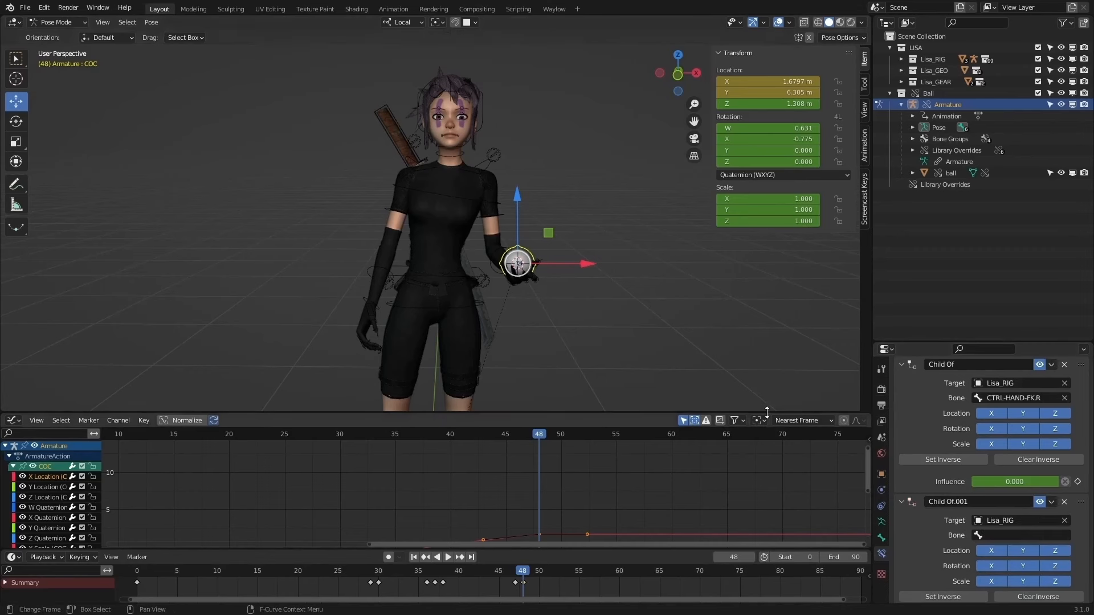
Step: Set the new Child Of constraint's bone to CTRL-HAND-FK.L and set its inverse
left_click(1005, 536)
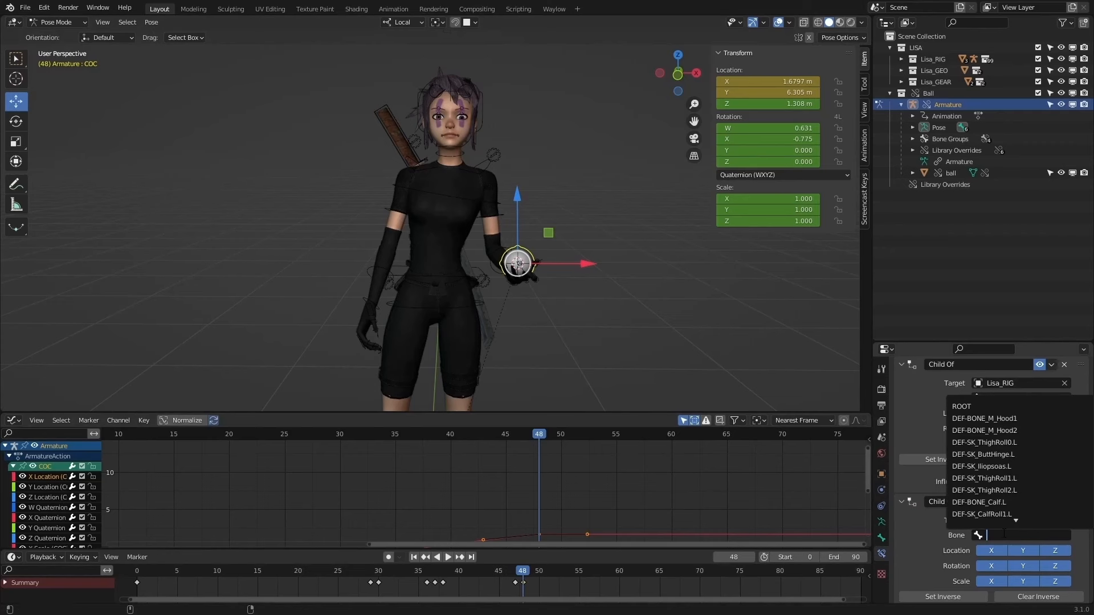
type("Ctr")
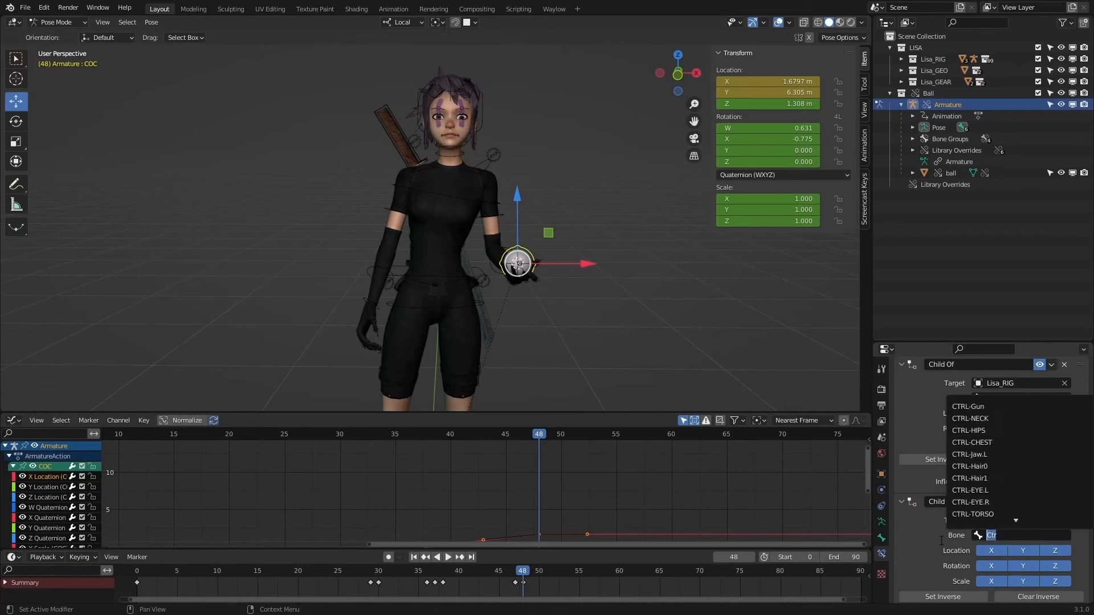
key("BackSpace")
left_click(912, 414)
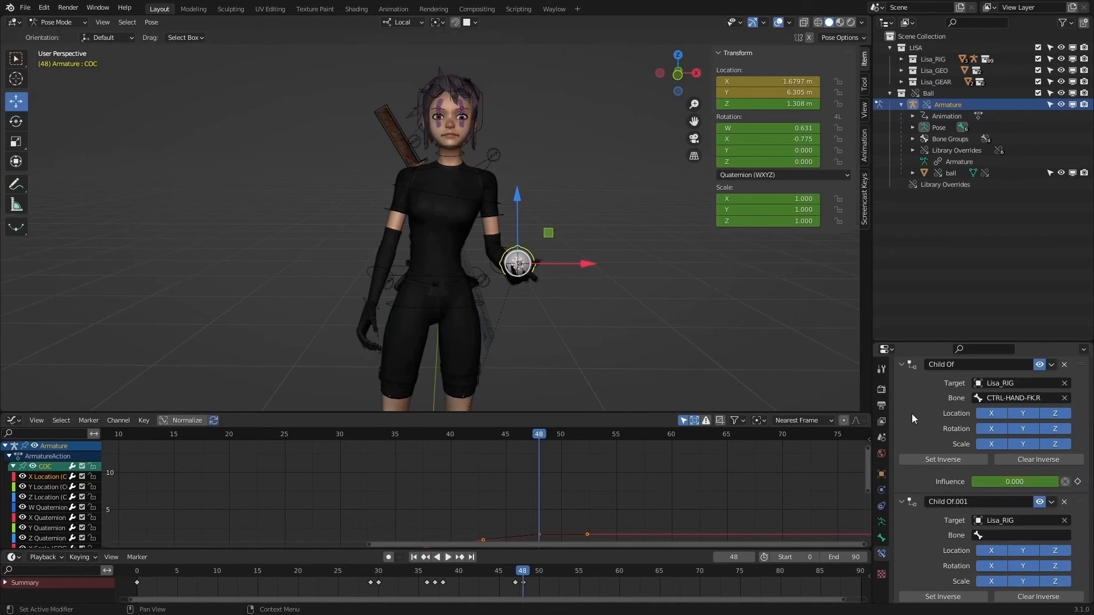
left_click(1009, 534)
type("C")
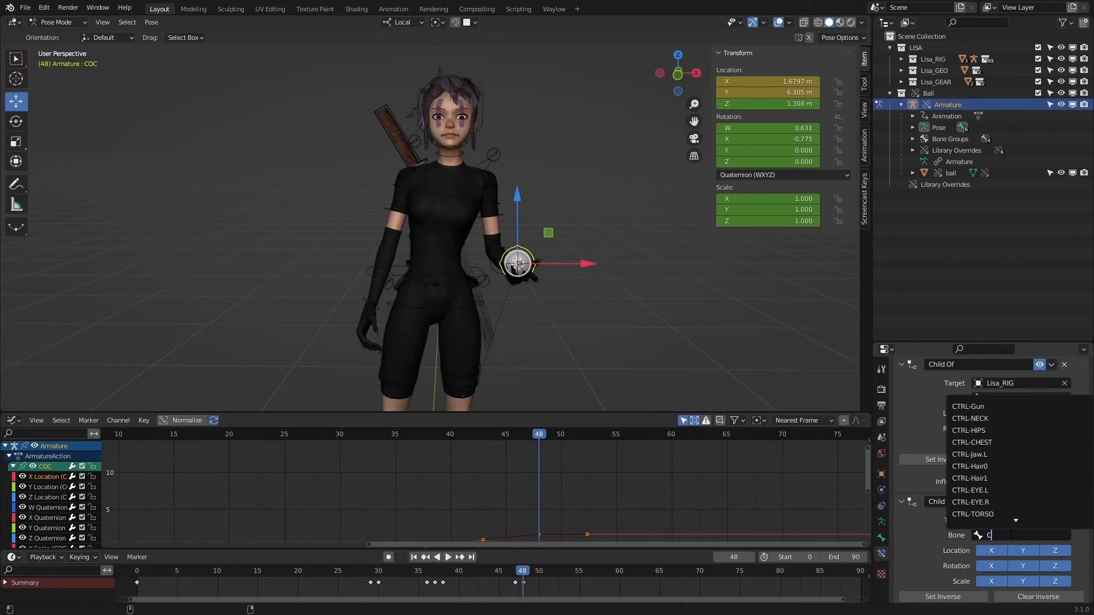
type("TRL-Hand")
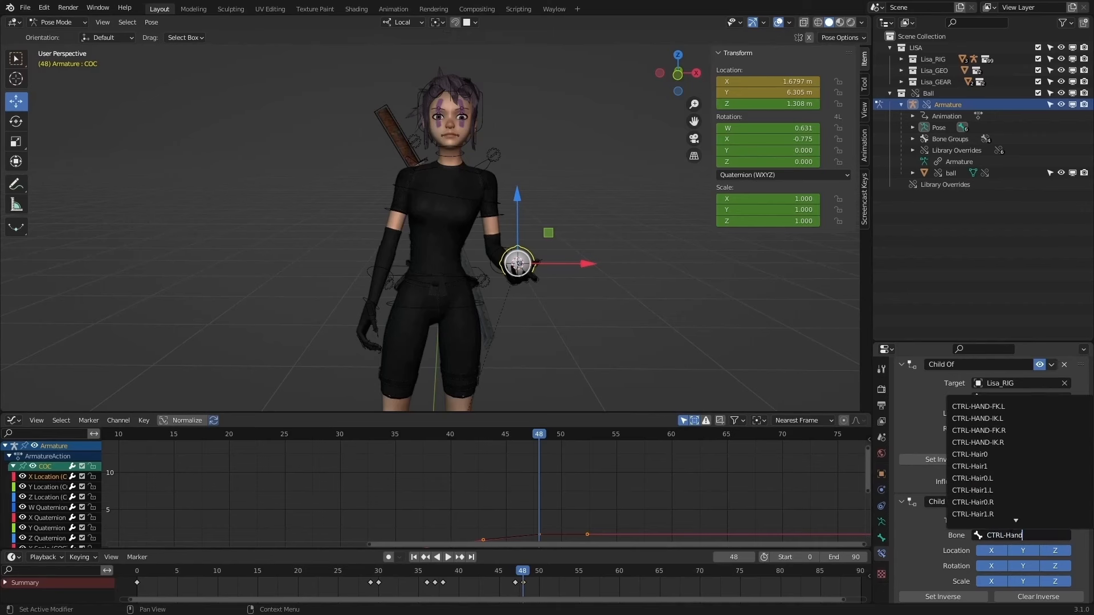
left_click(1006, 407)
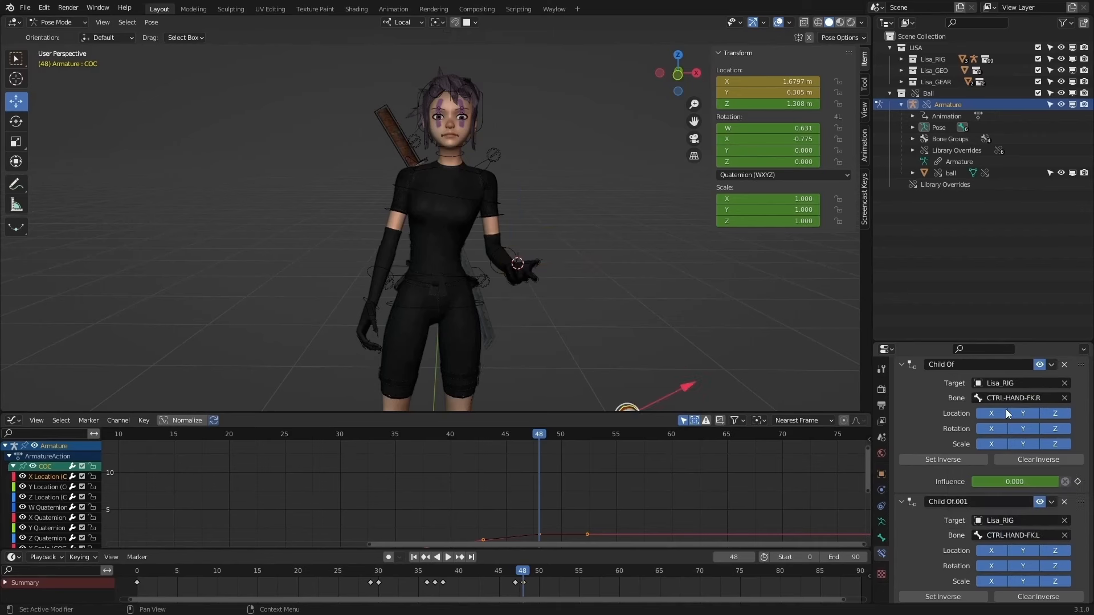
left_click(956, 600)
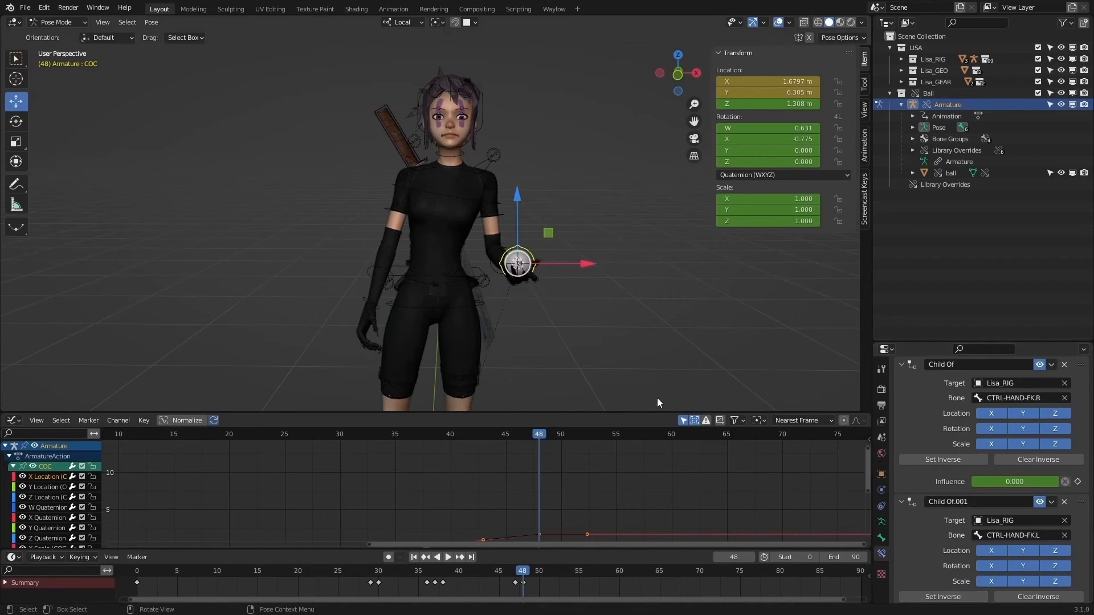
Step: Examine from several angles how the ball meets the left hand between frames 45 and 48
left_click_drag(520, 575, 524, 575)
scroll(916, 543, "down", 1)
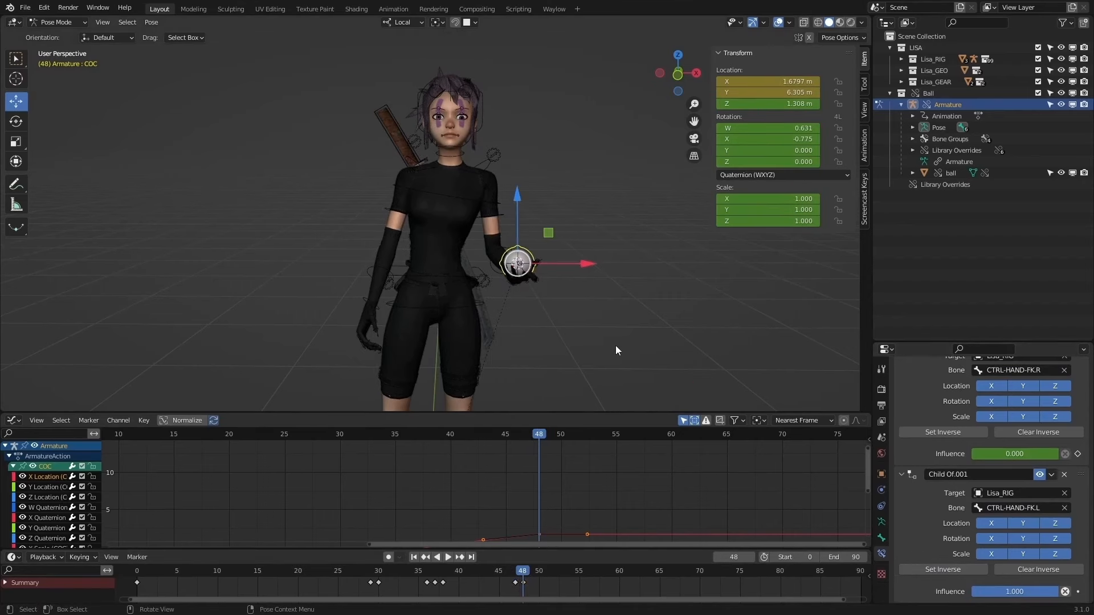
left_click(603, 305)
mouse_move(503, 268)
middle_mouse_down()
mouse_move(588, 264)
mouse_move(498, 269)
middle_mouse_up()
scroll(498, 269, "up", 3)
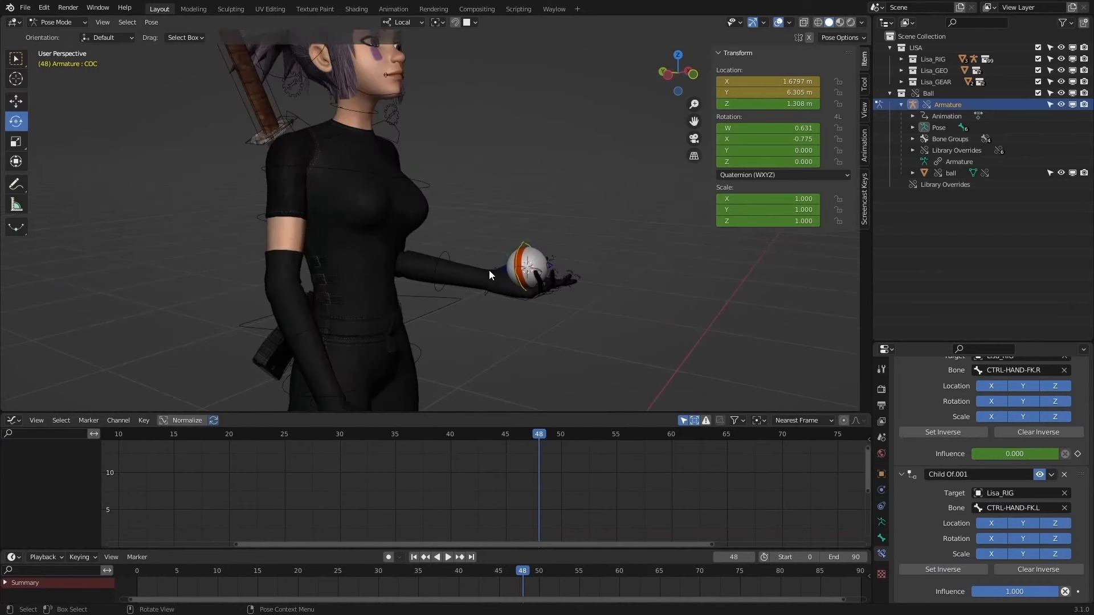
left_click_drag(536, 585, 499, 571)
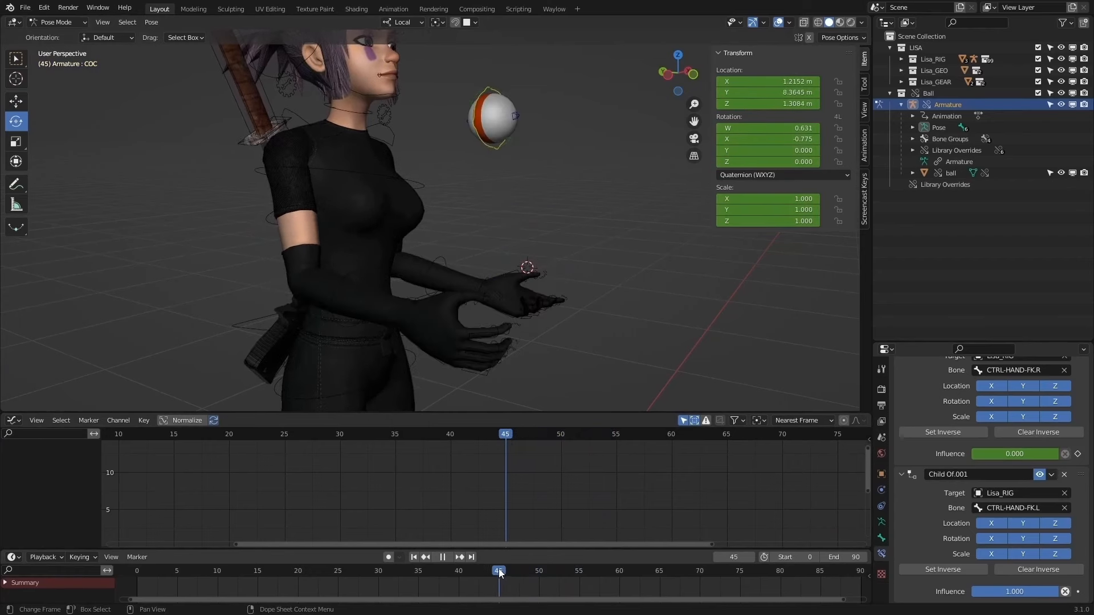
middle_click_drag(497, 275, 439, 273)
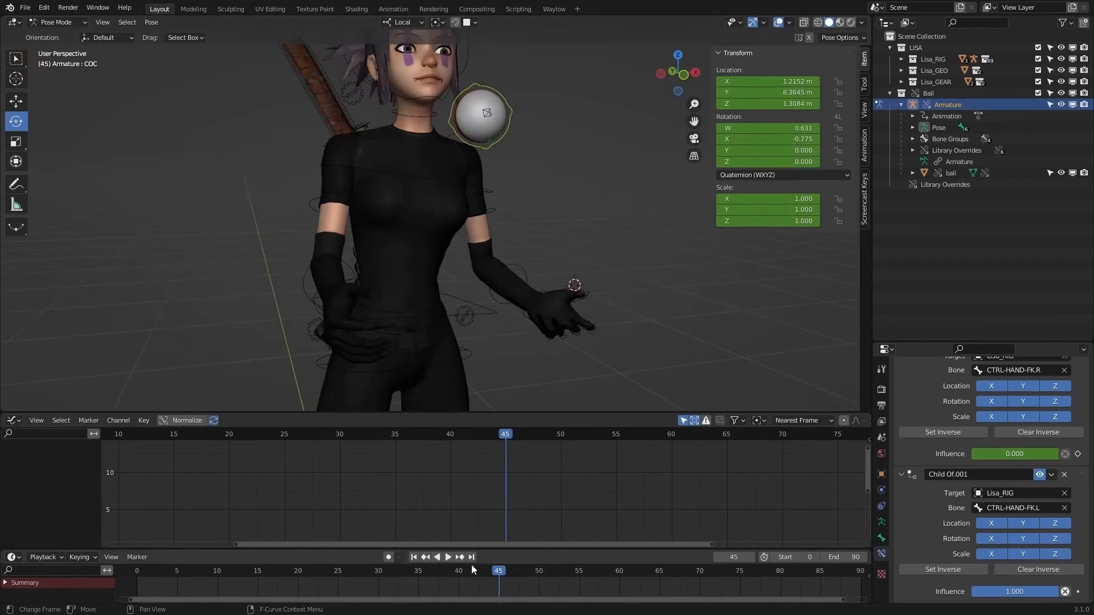
left_click_drag(471, 569, 523, 569)
left_click(584, 265)
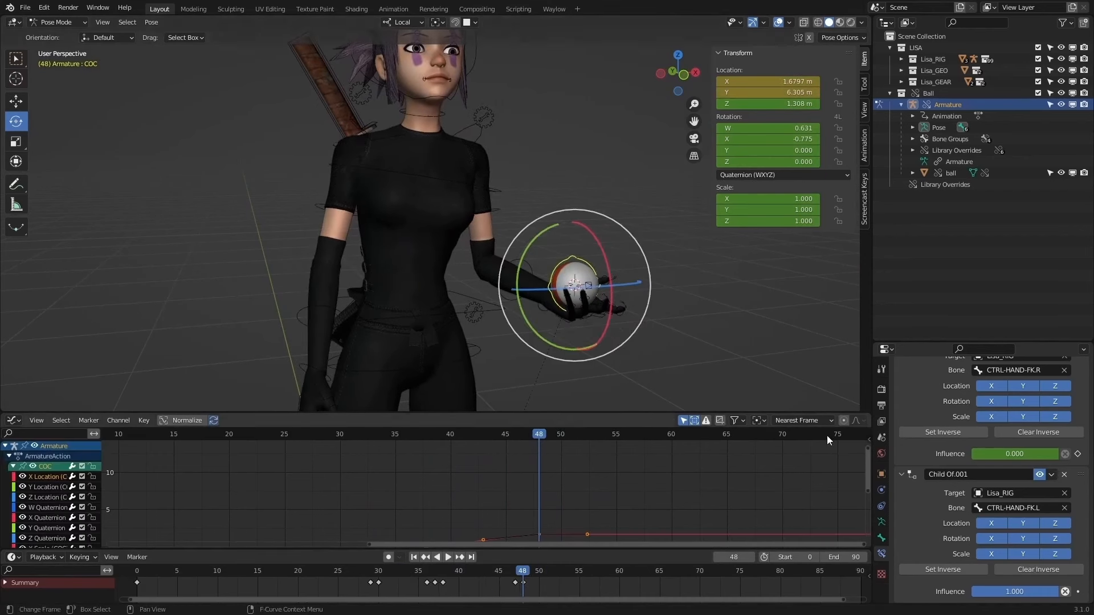
Step: Keyframe the Child Of.001 influence at 1.000 on frames 48 and 47
left_click(1078, 592)
left_click(515, 571)
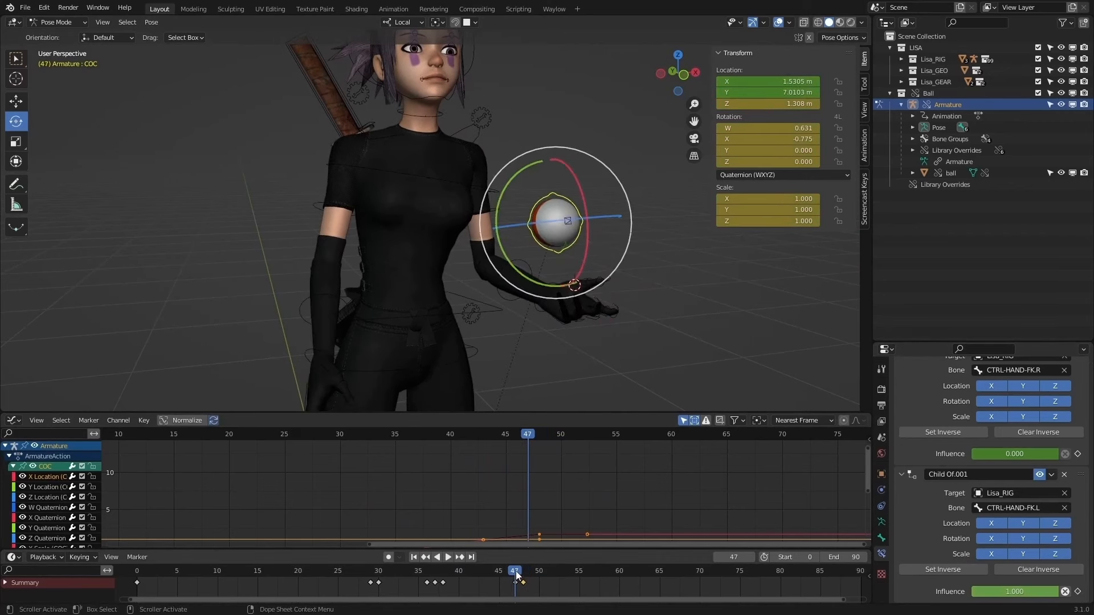
left_click(1078, 592)
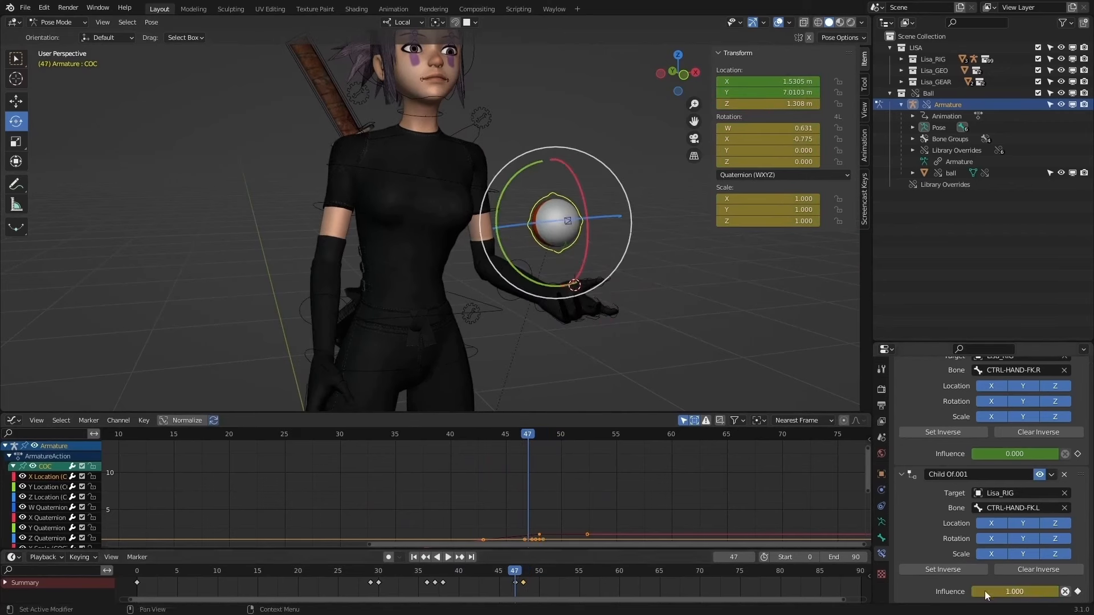
Step: Try to set the Child Of.001 influence to 0.000 at frame 47, and check the change between frames 47 and 48
left_click_drag(985, 592, 935, 593)
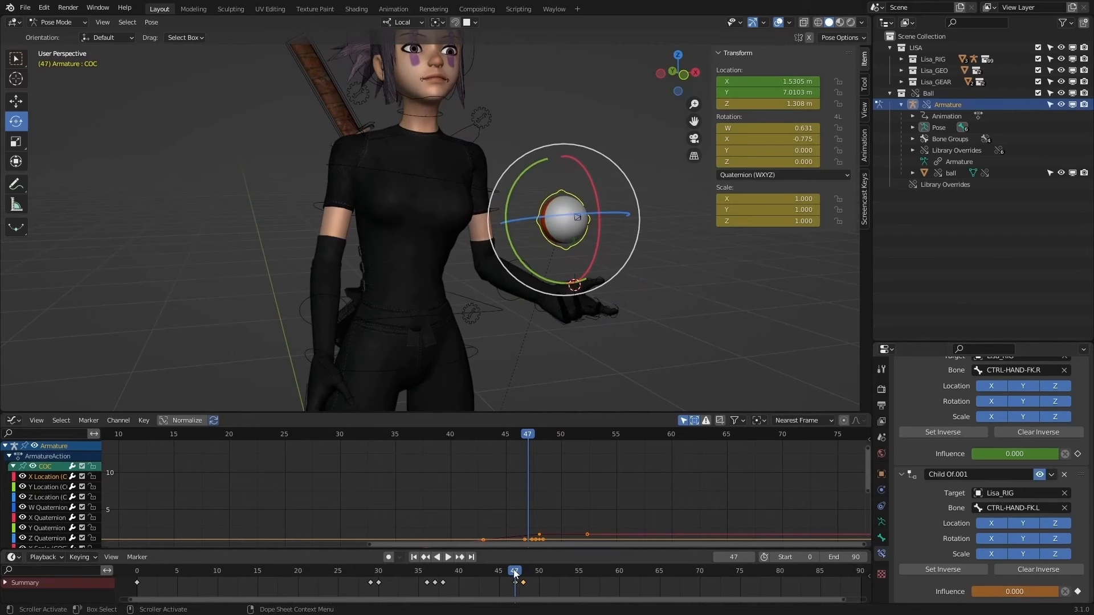
mouse_move(515, 573)
left_mouse_down()
mouse_move(506, 575)
mouse_move(516, 574)
left_mouse_up()
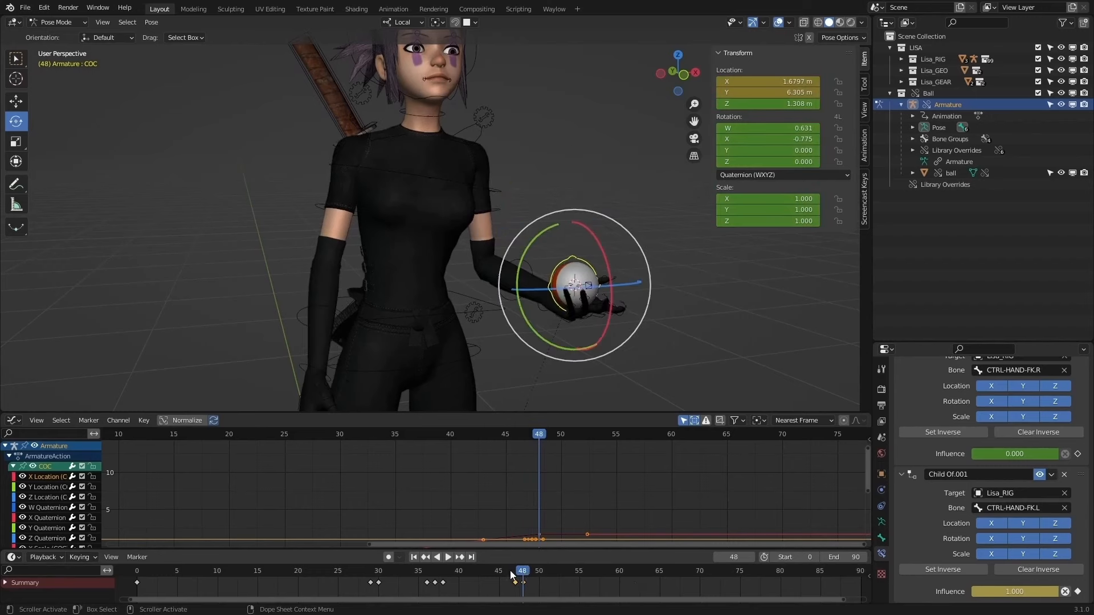
key("space")
key("space")
left_click(514, 571)
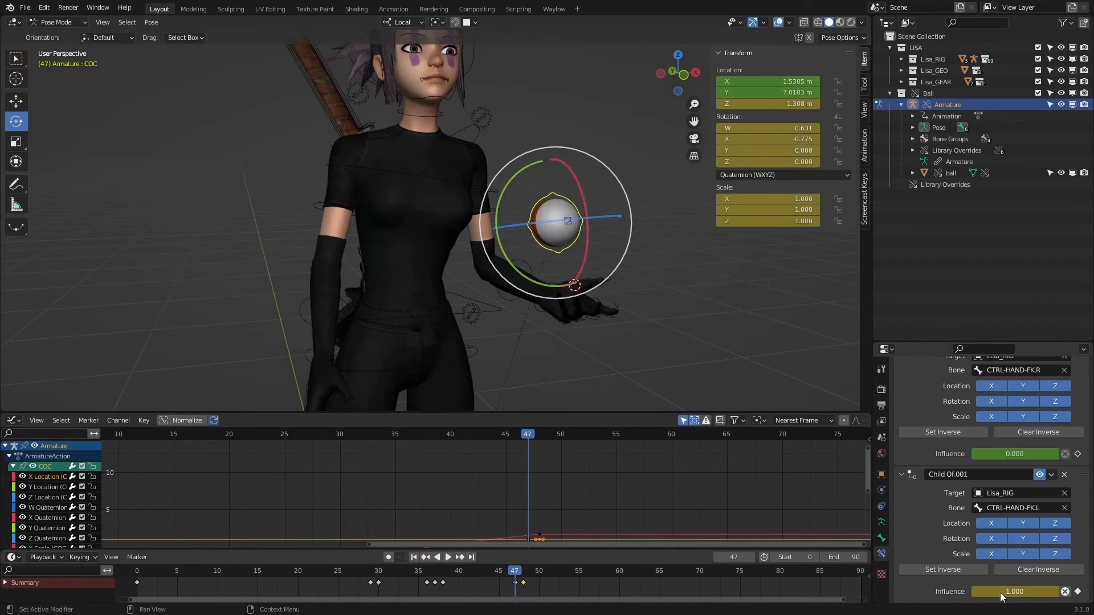
Step: At frame 47, isolate the Influence (COC : Child Of.001) curve in the Graph Editor, widening the channel list to read the names
left_click(526, 574)
left_click(515, 576)
middle_click_drag(635, 293, 603, 204)
left_click(603, 204)
left_click(603, 204)
middle_click_drag(669, 503, 536, 484, "ctrl")
scroll(59, 509, "down", 3)
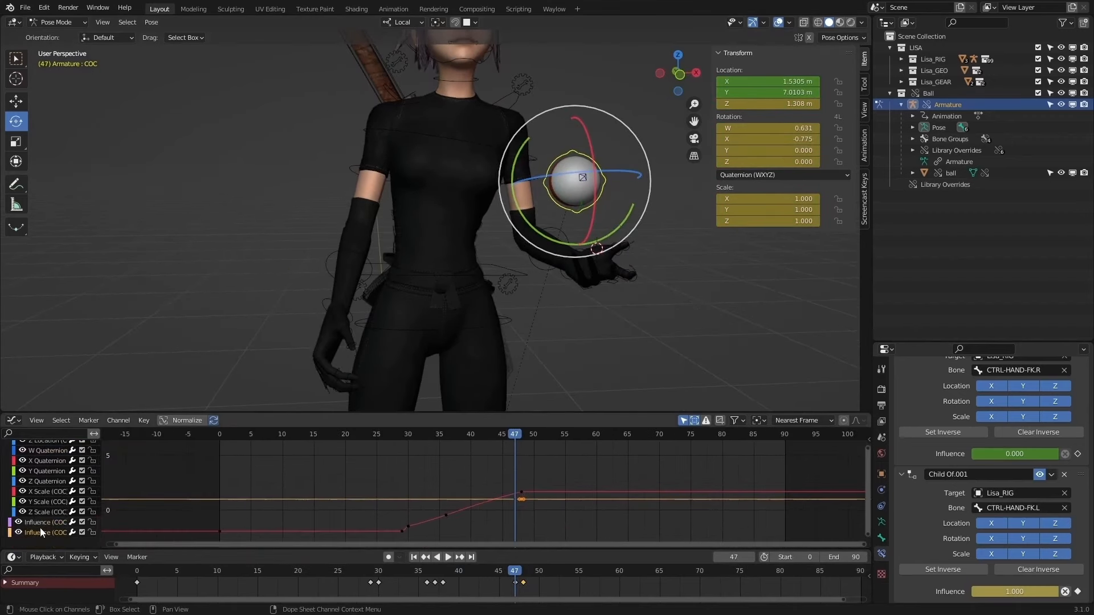
left_click(42, 525)
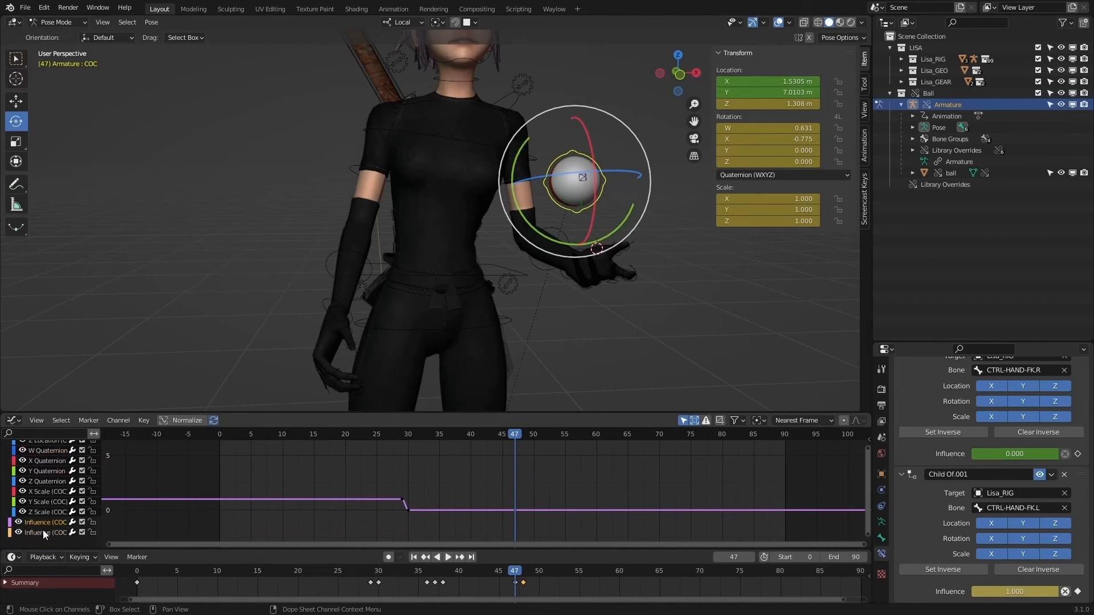
left_click_drag(101, 516, 220, 513)
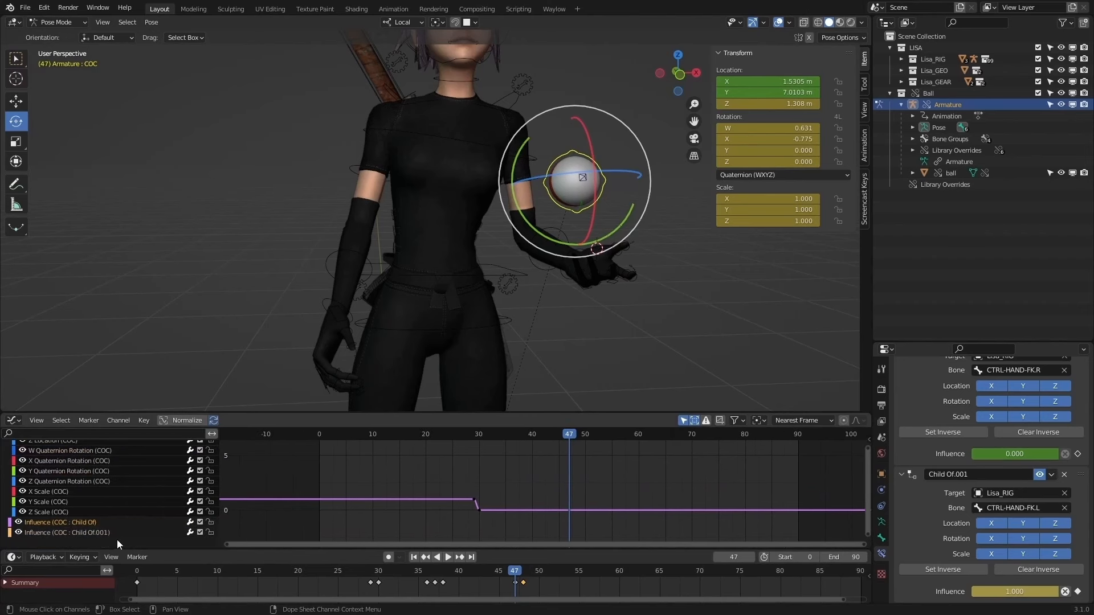
left_click(98, 532)
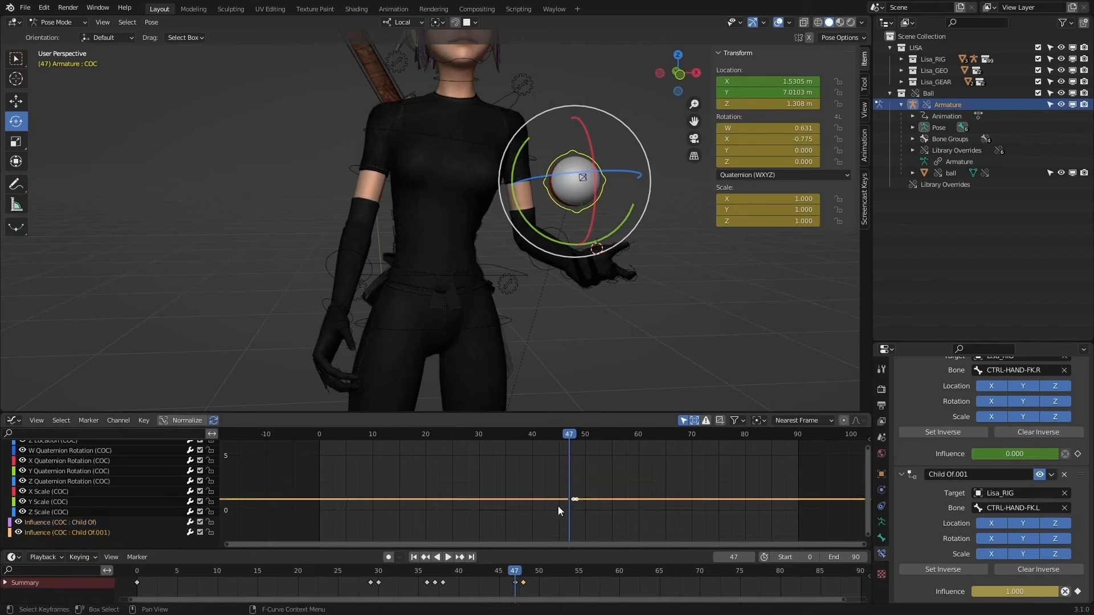
key("Home")
scroll(627, 496, "up", 5)
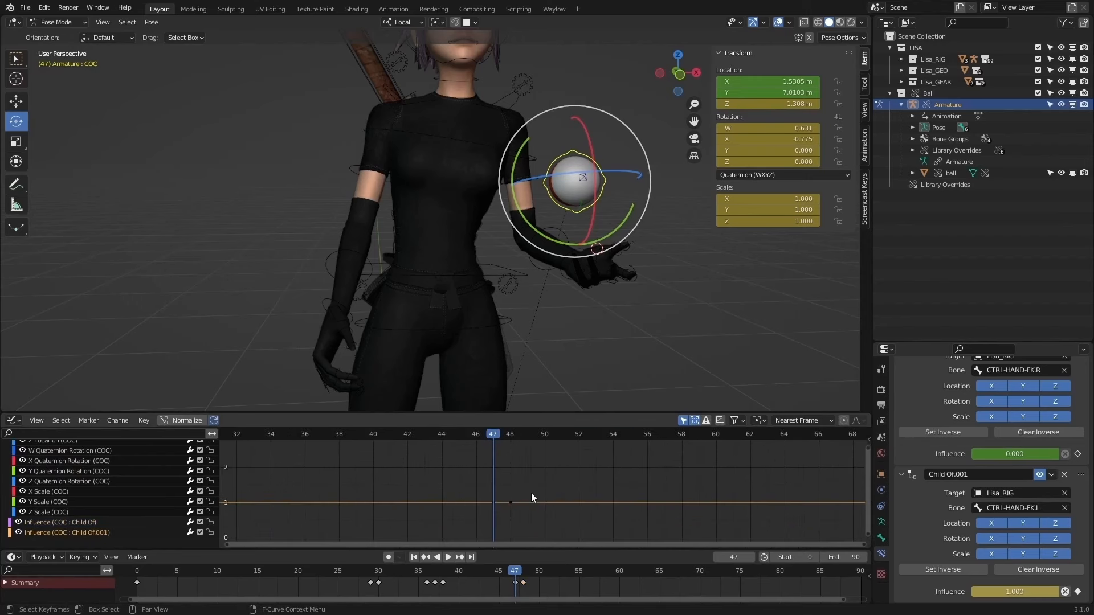
Step: Select the curve's key on frame 47, show the channel sliders, and set the Child Of.001 influence to 0.000
left_click_drag(474, 520, 474, 520)
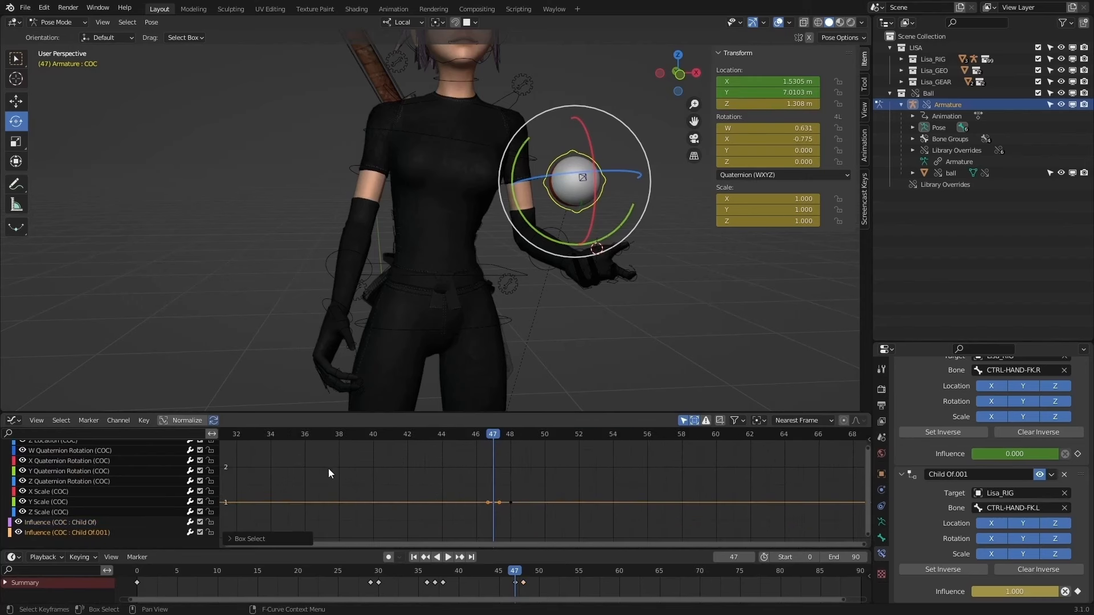
left_click(231, 538)
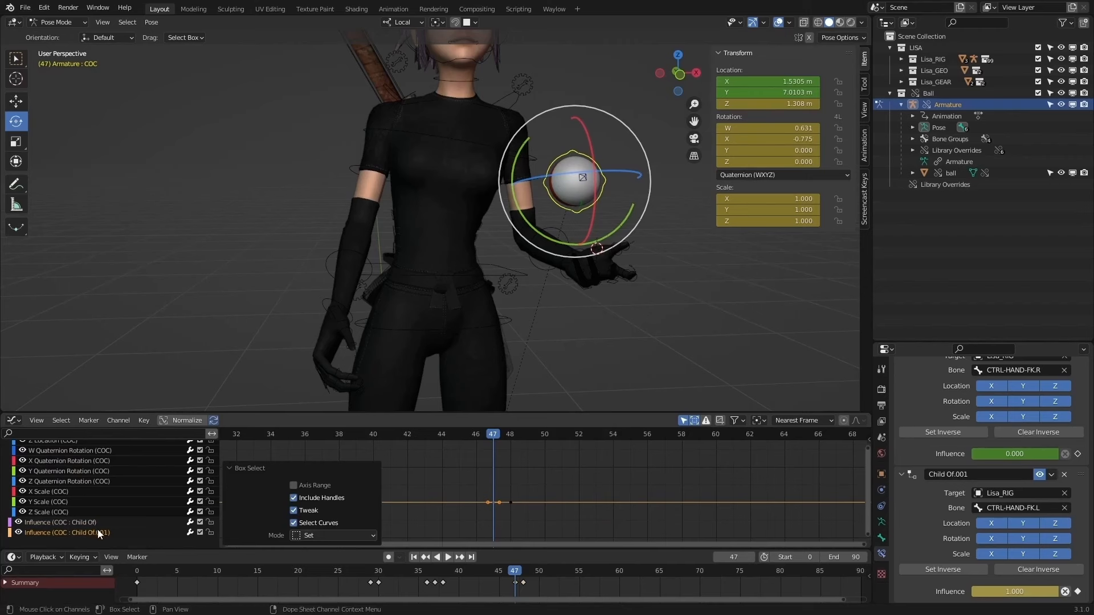
left_click(45, 420)
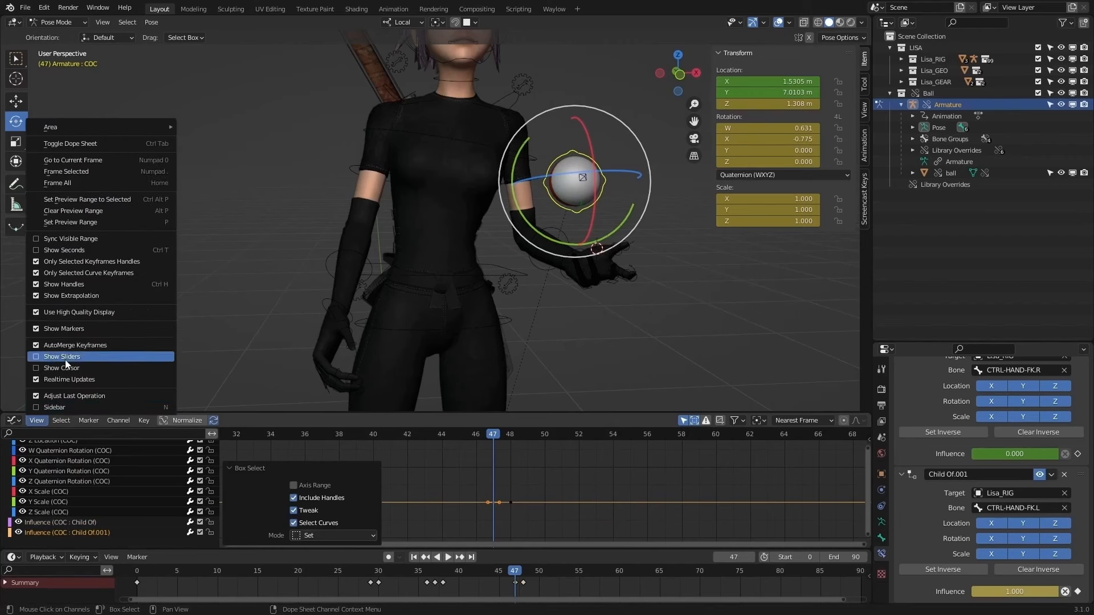
left_click(69, 363)
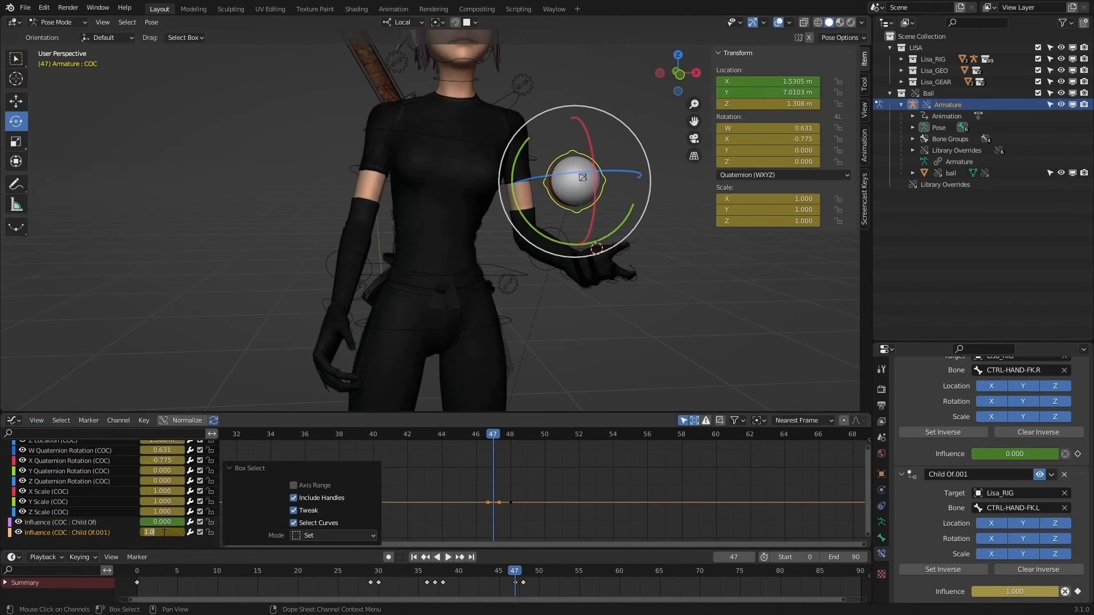
type("0")
key("Return")
key("Home")
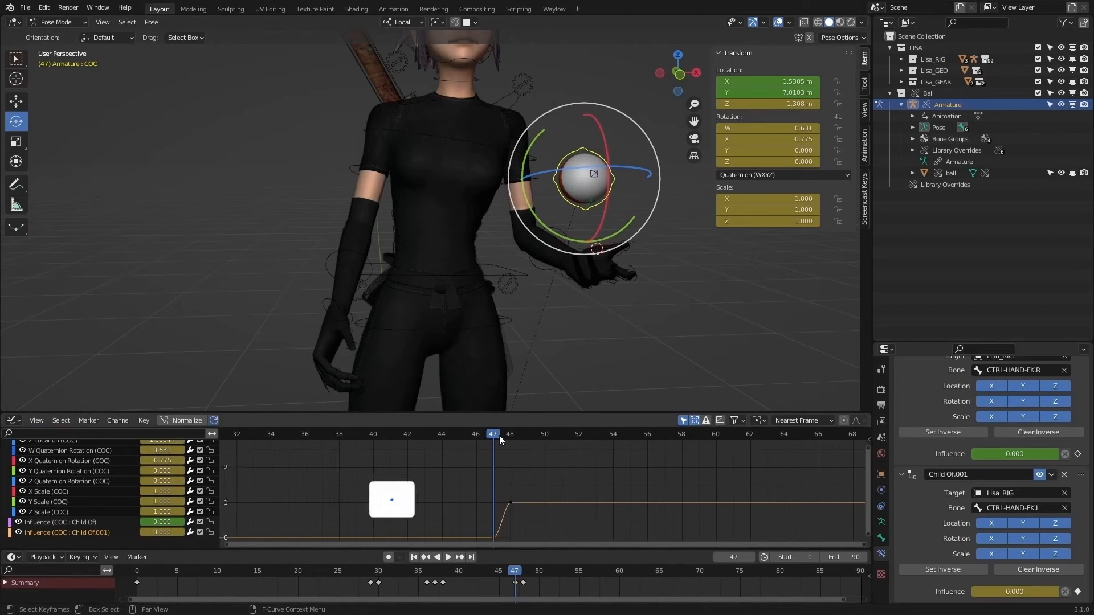
Step: Check the ball's change from frame 47 to 48 and play back the whole toss with the full character in view
left_click_drag(499, 435, 509, 467)
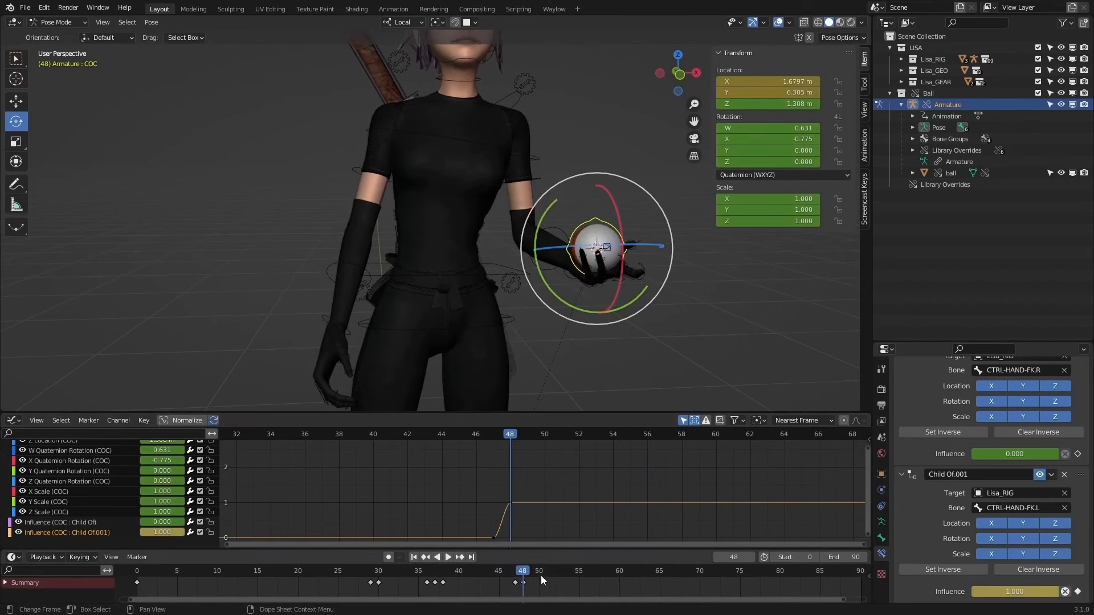
left_click(448, 558)
left_click(474, 576)
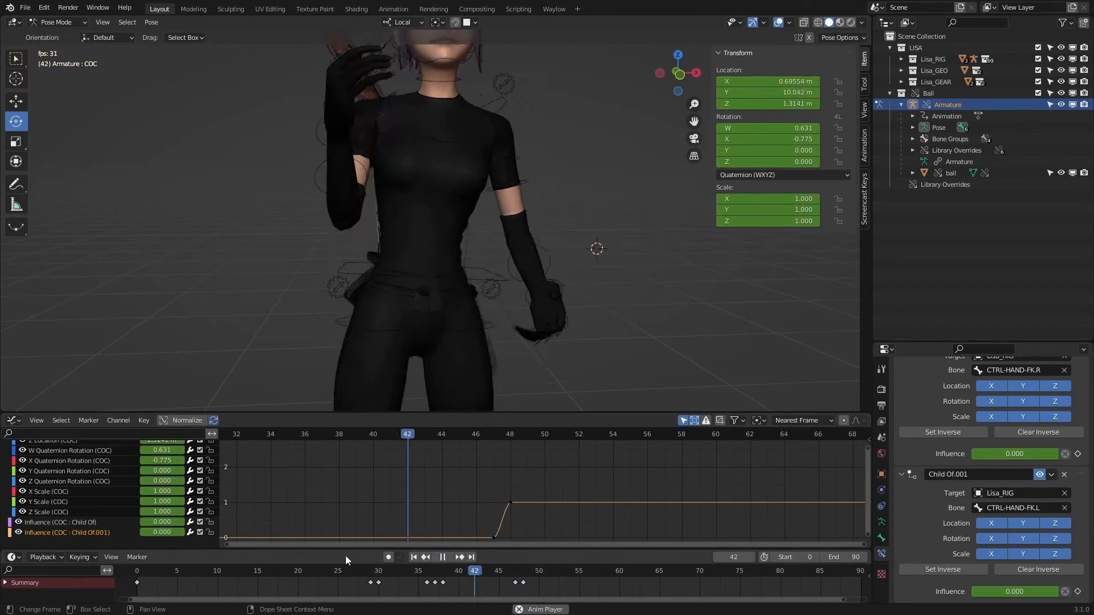
scroll(369, 337, "down", 6)
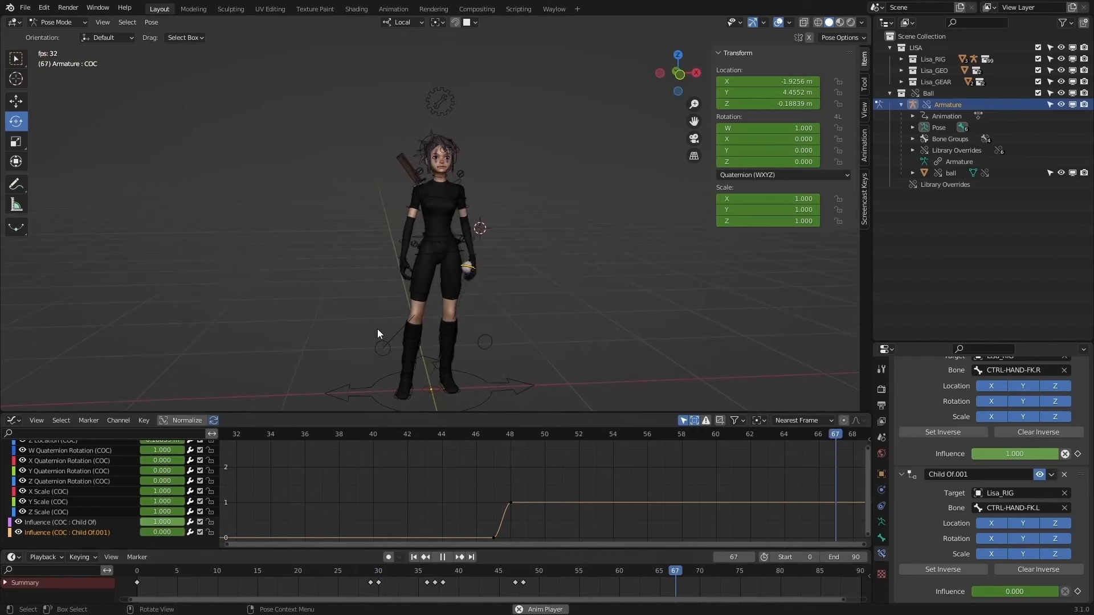
scroll(392, 271, "up", 4)
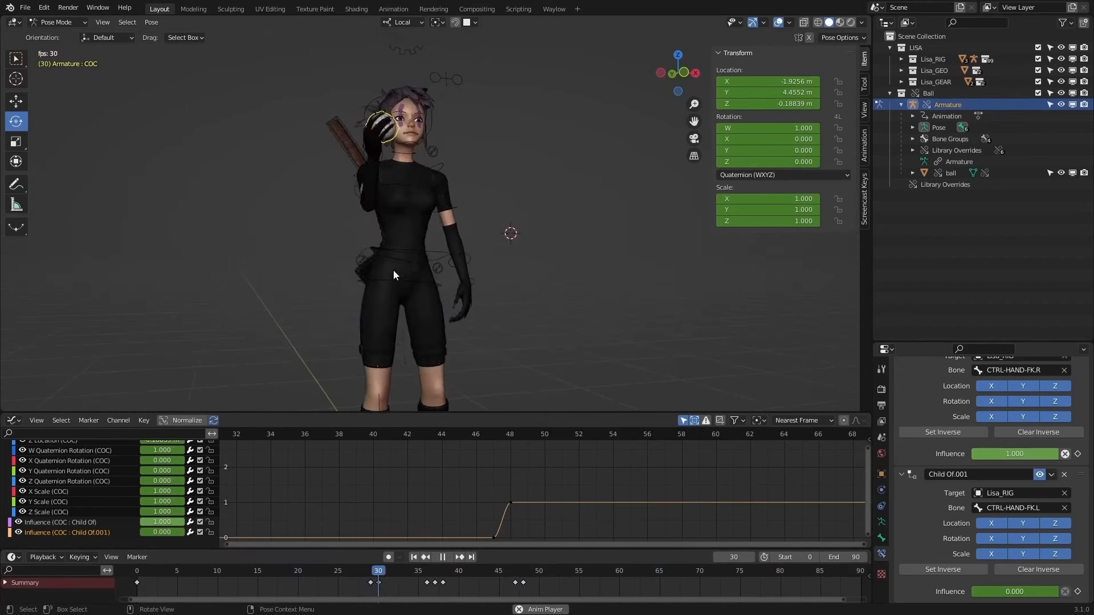
scroll(395, 279, "down", 2)
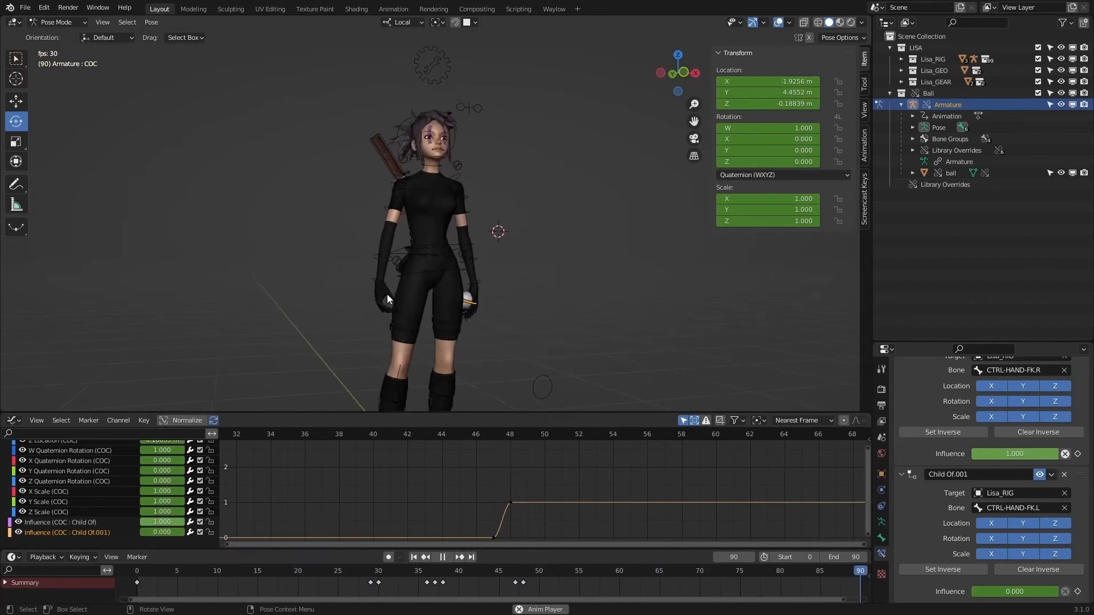
scroll(417, 281, "down", 1)
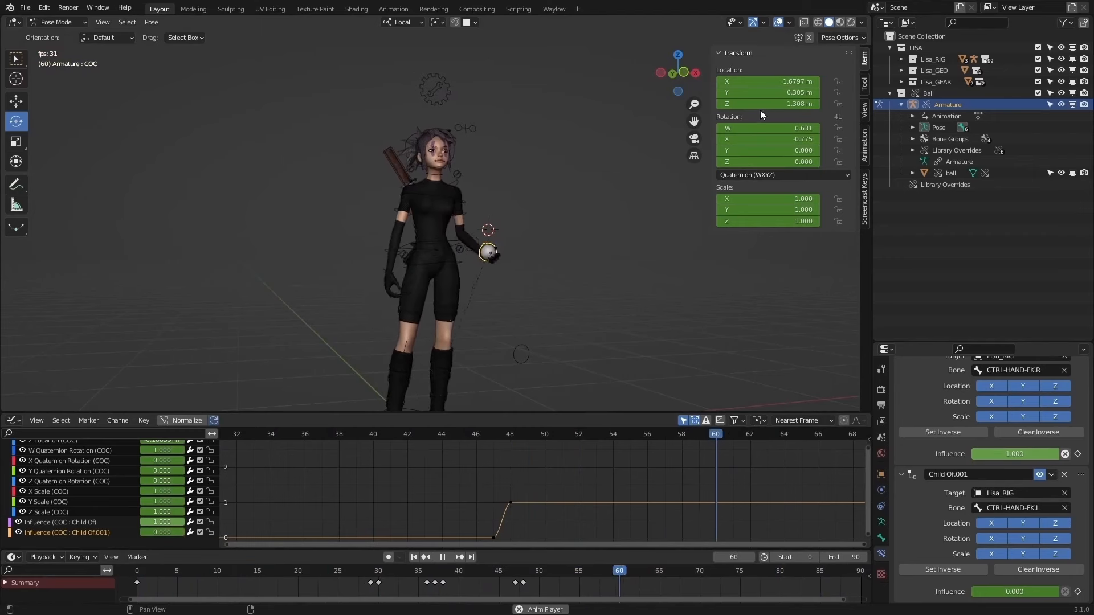
Step: Hide the viewport overlays and review the looping toss and catch from the front before stopping playback
left_click(778, 22)
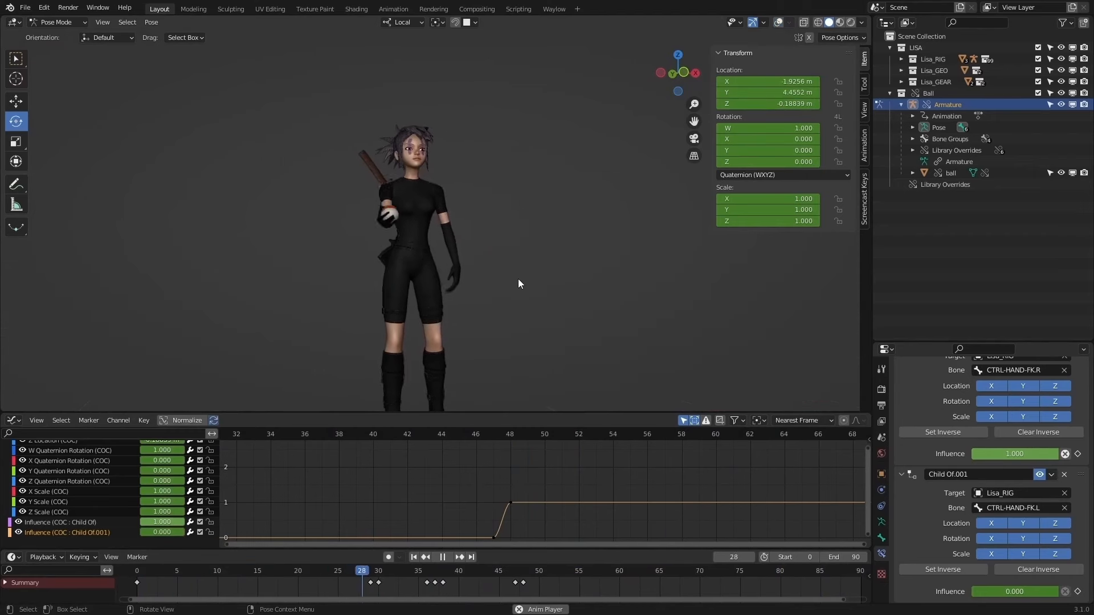
mouse_move(566, 272)
middle_mouse_down()
mouse_move(381, 269)
mouse_move(603, 267)
mouse_move(576, 263)
middle_mouse_up()
scroll(542, 258, "up", 1)
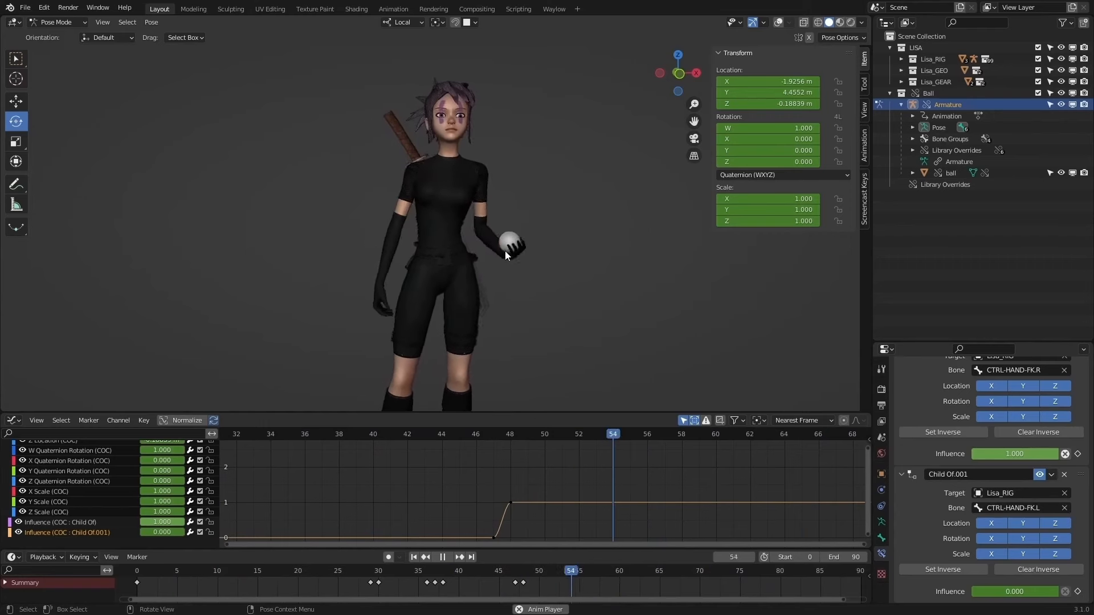
middle_click_drag(439, 247, 503, 260)
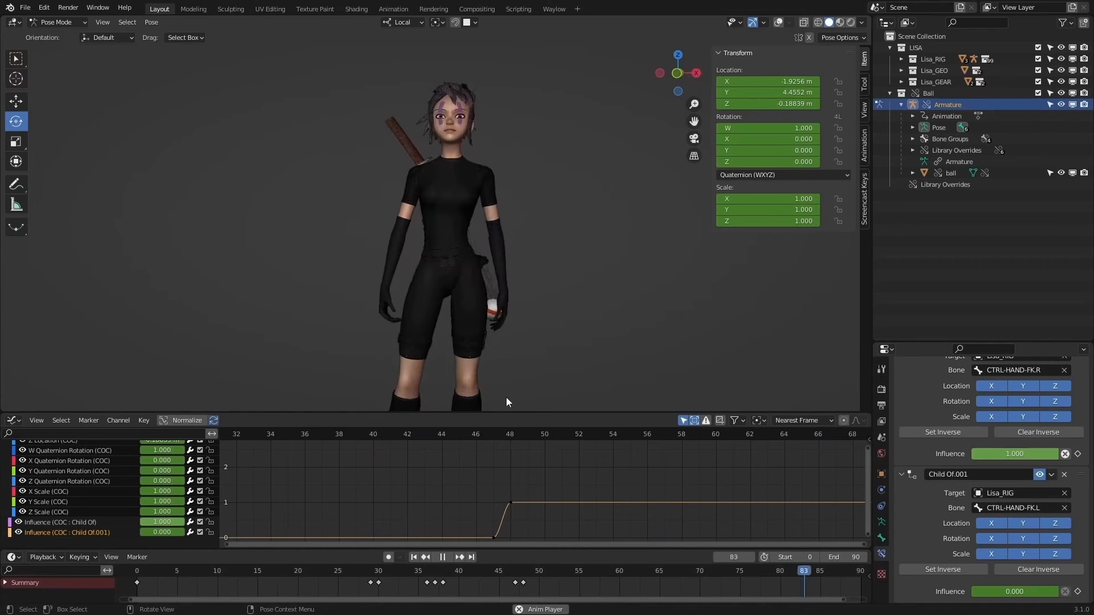
key("space")
Step: Return to frame 48, restore the overlays, and switch from the ball's armature to Lisa_RIG in Pose Mode
left_click_drag(578, 568, 523, 567)
scroll(624, 258, "up", 3)
middle_click_drag(624, 259, 565, 295)
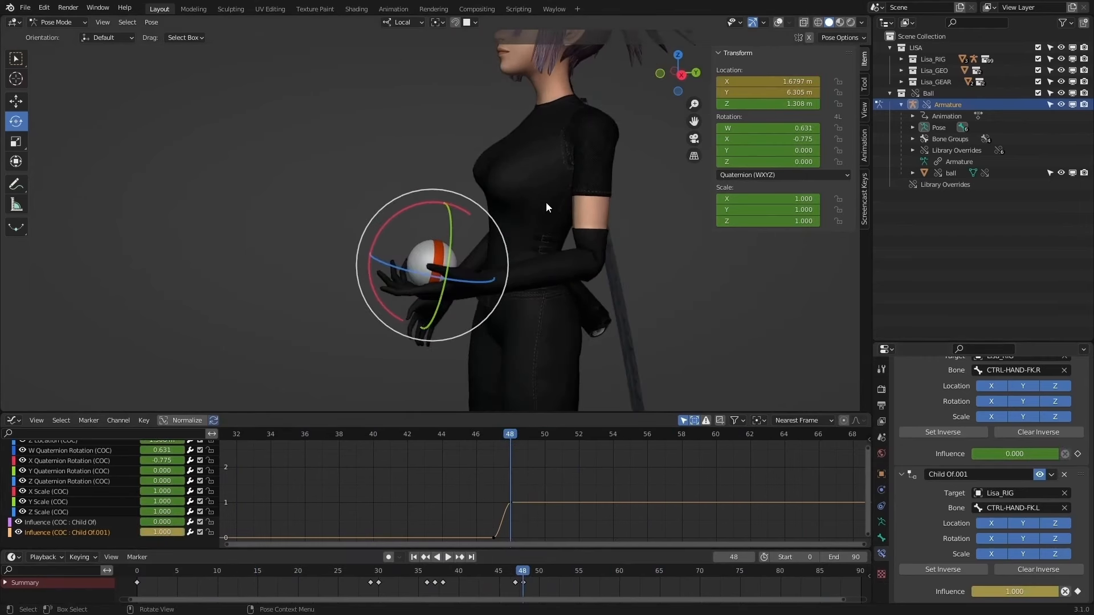
left_click(779, 22)
middle_click_drag(599, 211, 597, 165)
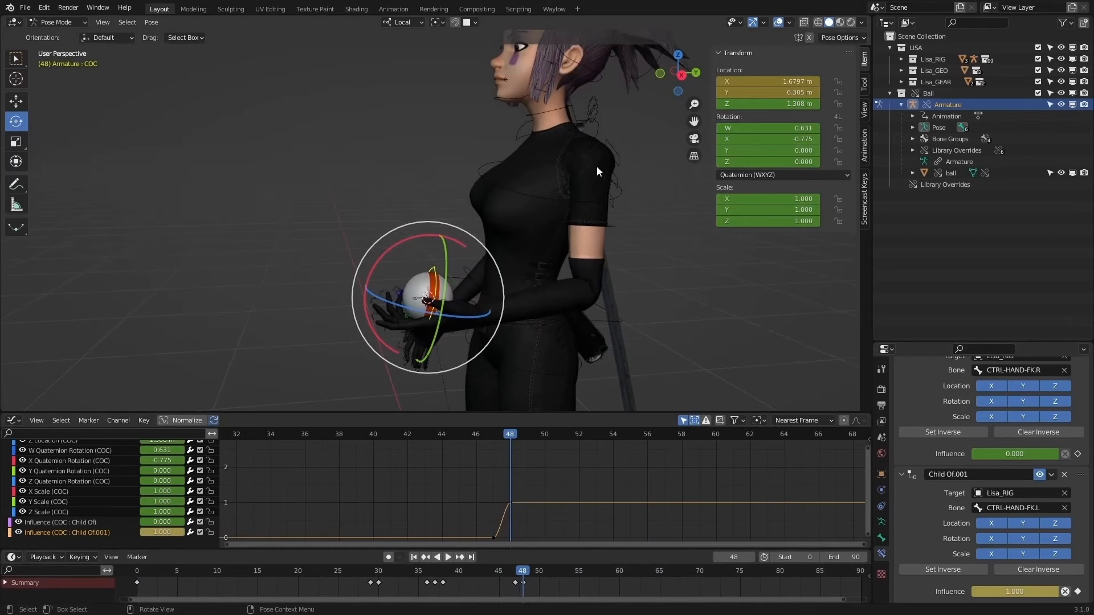
left_click(62, 35)
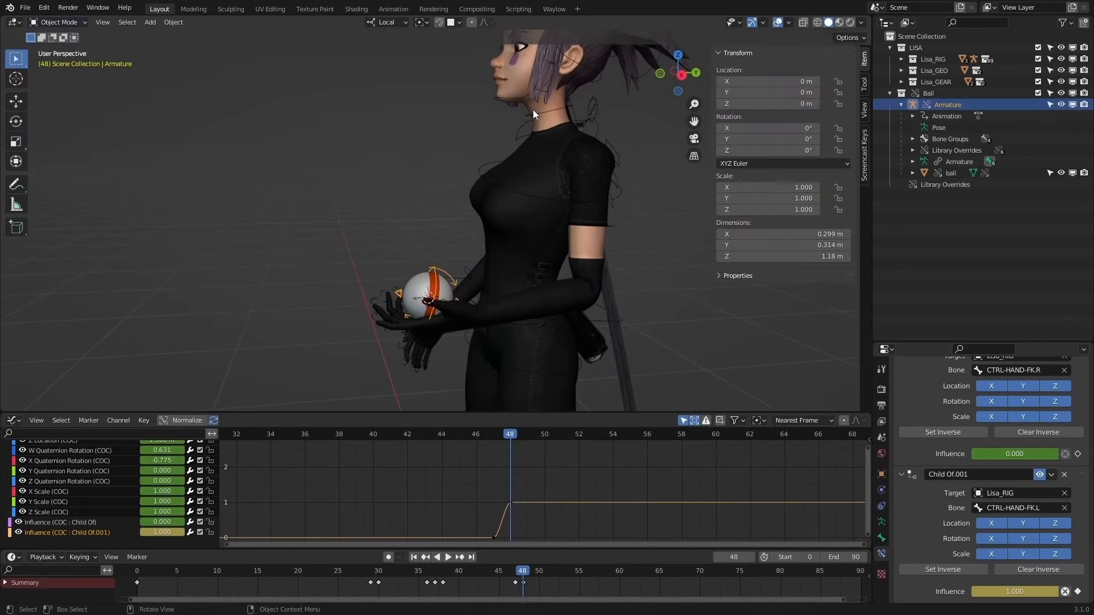
left_click(532, 110)
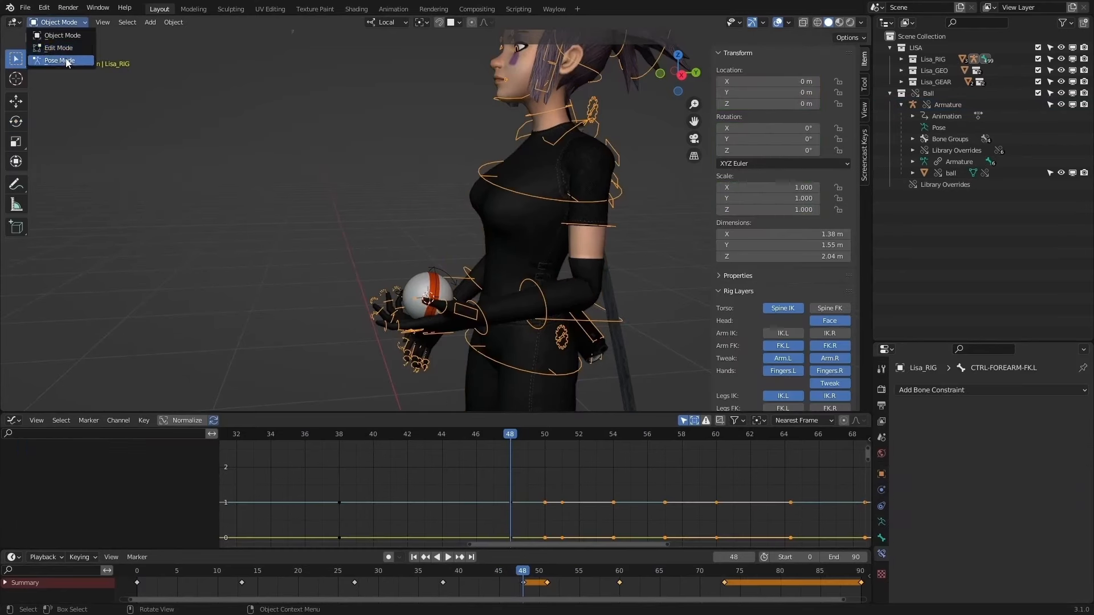
left_click(63, 60)
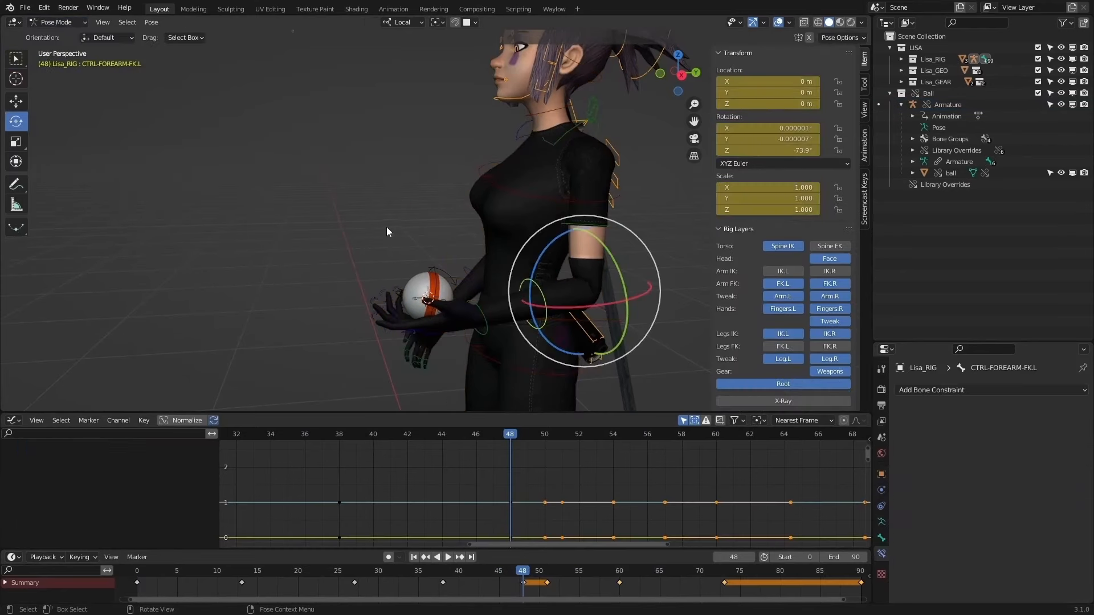
Step: Open the Selection Sets of Lisa_RIG and select the bones of the LFingers set
left_click(883, 535)
left_click(883, 520)
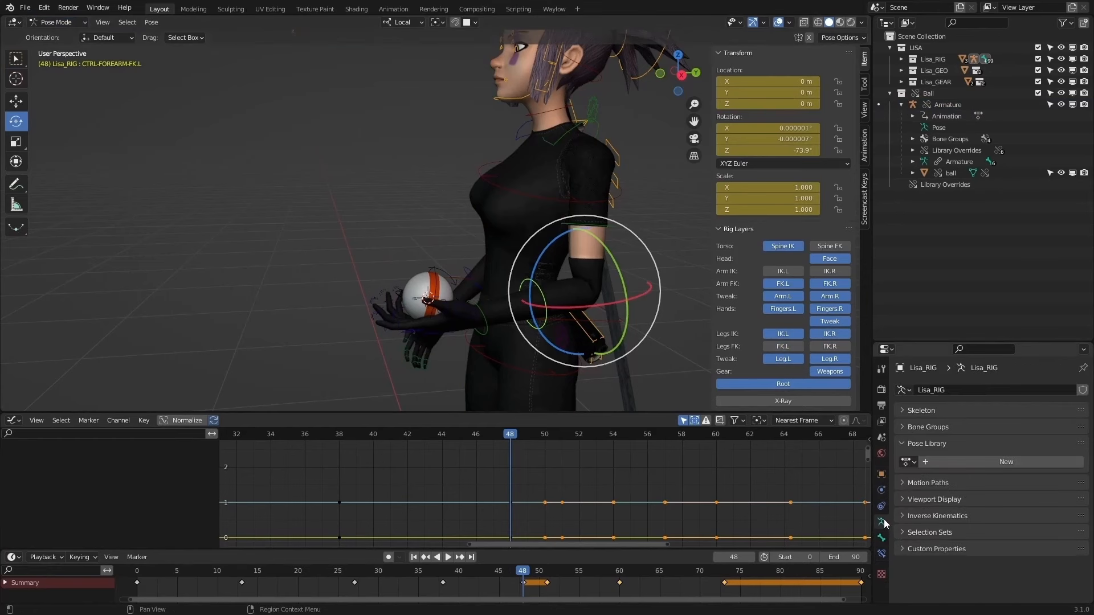
left_click(883, 553)
left_click(536, 283)
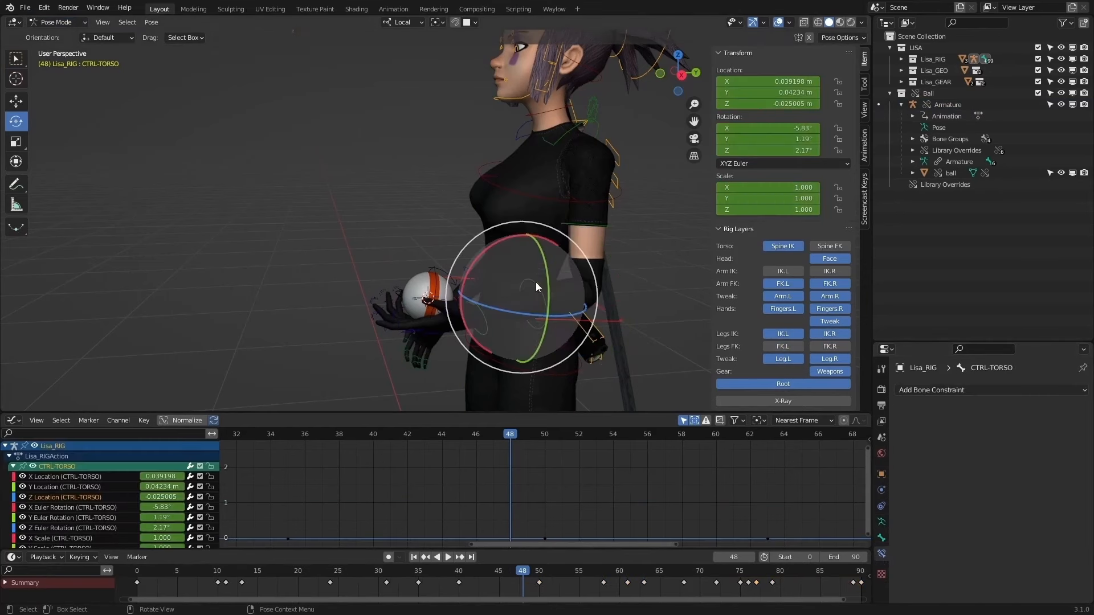
left_click(535, 282)
left_click(882, 522)
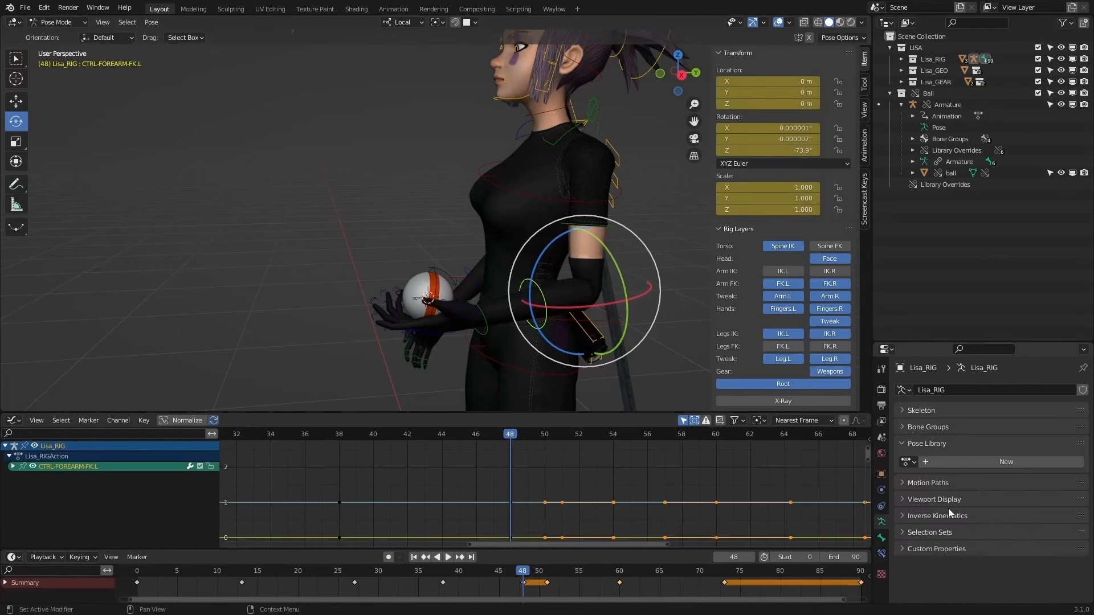
left_click(937, 532)
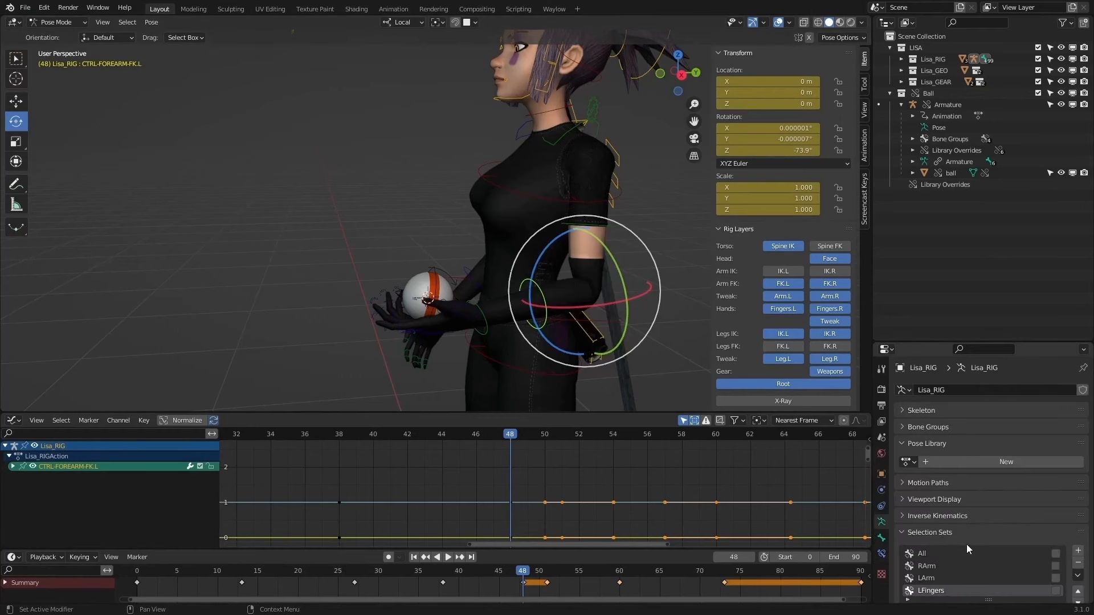
scroll(966, 545, "down", 2)
left_click(1018, 577)
Step: Go to frame 51 and curl the left hand's little finger against the ball
key("space")
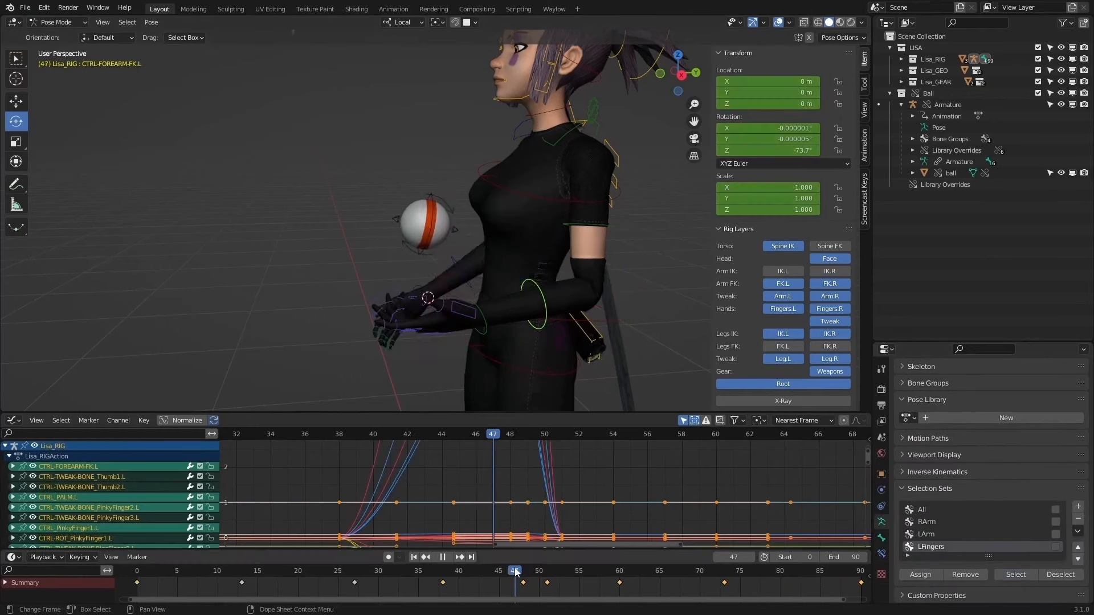
left_click_drag(529, 576, 546, 578)
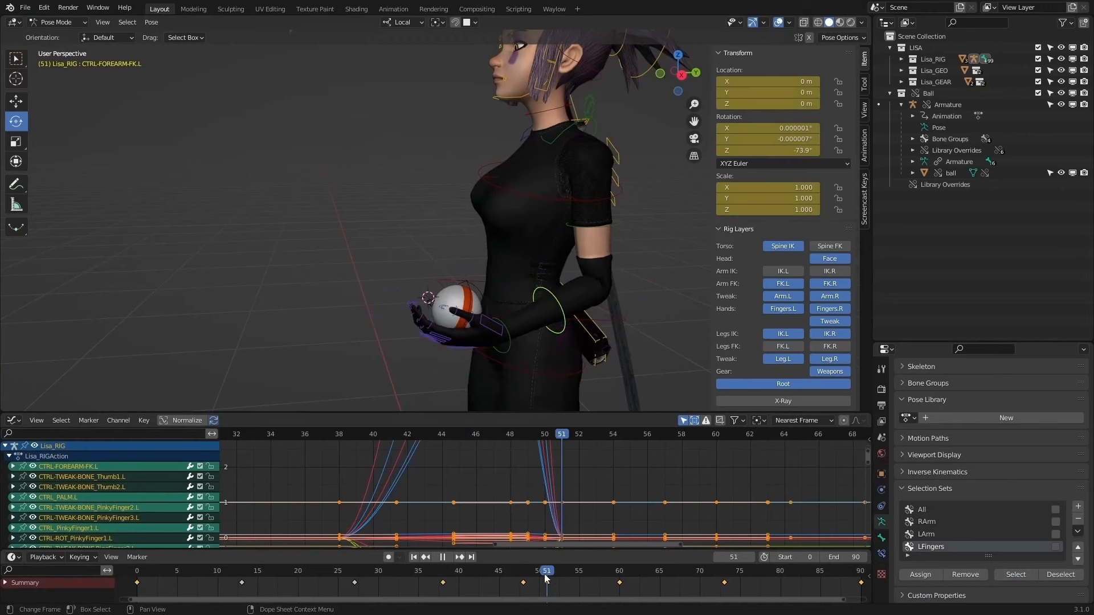
mouse_move(587, 296)
middle_mouse_down()
mouse_move(594, 283)
mouse_move(549, 299)
mouse_move(620, 324)
mouse_move(590, 291)
middle_mouse_up()
left_click(547, 313)
left_click_drag(590, 291, 564, 292)
Step: Rotate CTRL-RingFinger1.L to about -29° on X at frame 51 and refine the outer fingers' fit around the ball
left_click(634, 330)
middle_click_drag(634, 329, 626, 328)
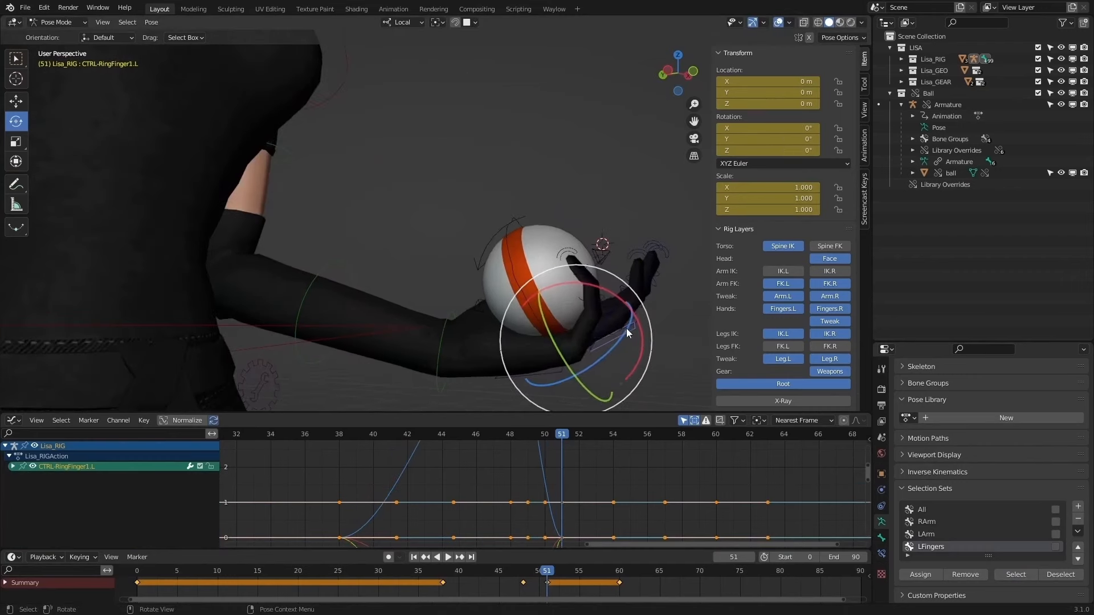
left_click_drag(627, 328, 561, 282)
middle_click_drag(561, 283, 510, 285)
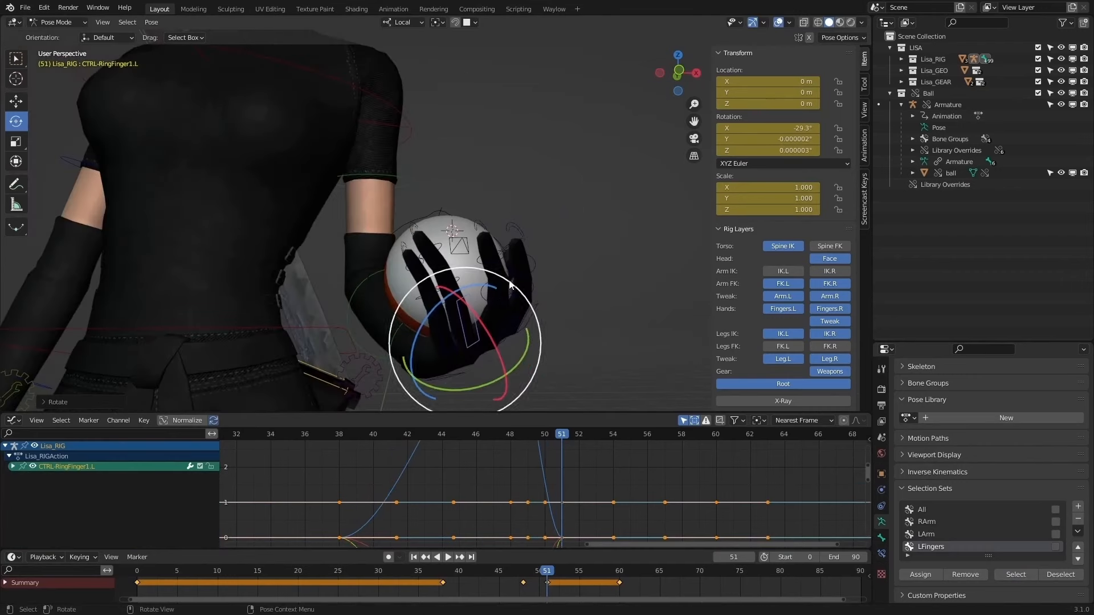
left_click(440, 350)
left_click_drag(440, 350, 489, 324)
Step: Rotate CTRL_MiddleFinger1.L about 32° around its local X axis towards the ball at frame 51 and refine the finger's curl
left_click(504, 328)
middle_click_drag(508, 330, 625, 308)
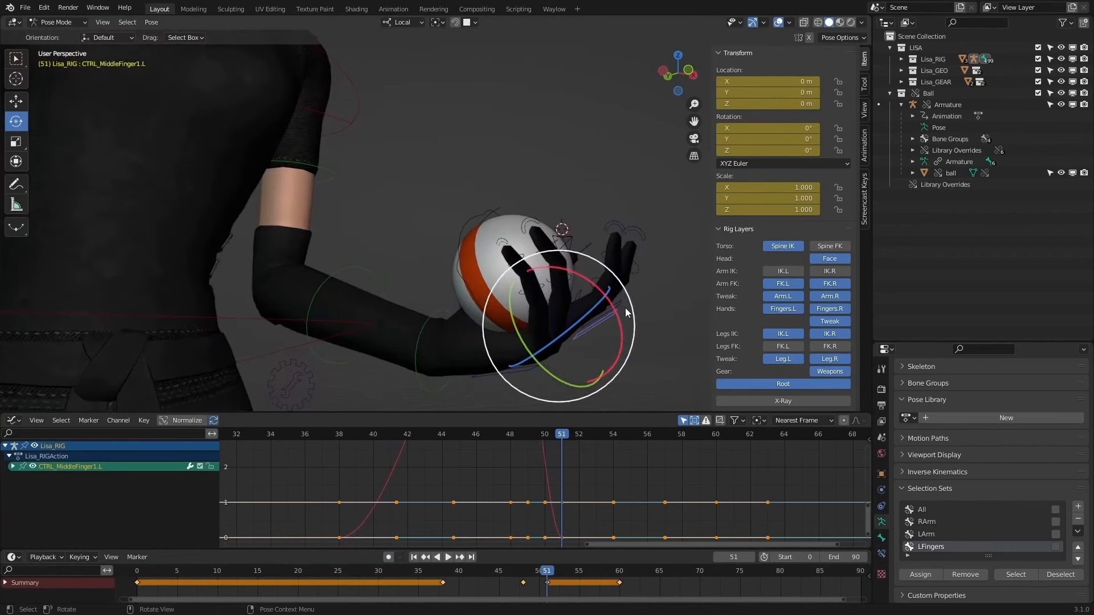
key("r")
key("x")
left_click_drag(595, 291, 597, 285)
scroll(599, 277, "up", 1)
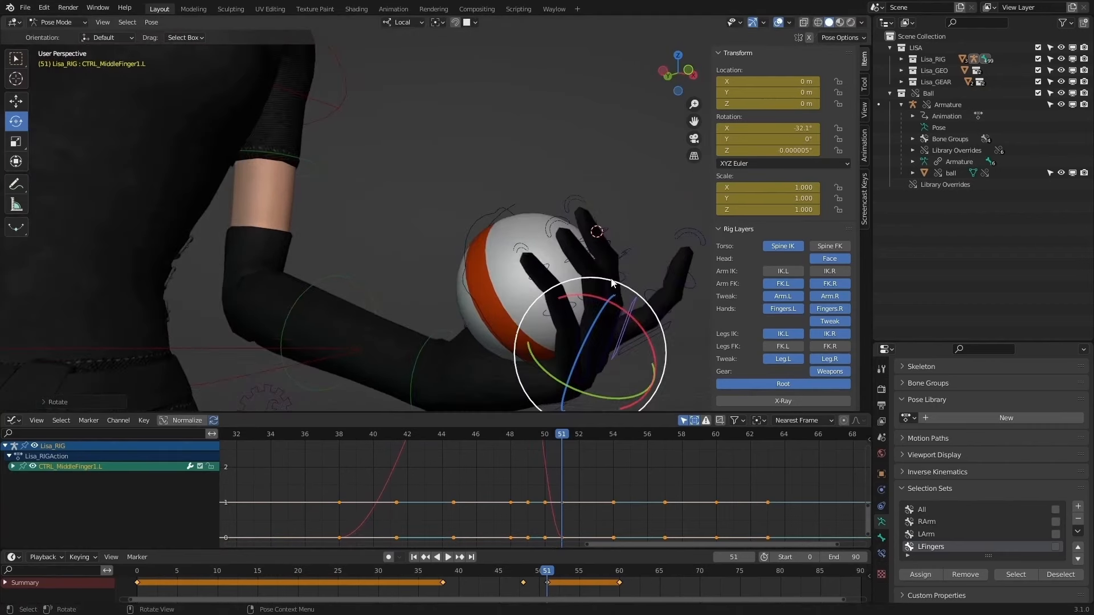
left_click(615, 283)
middle_click_drag(634, 272, 598, 268)
mouse_move(587, 265)
left_mouse_down()
mouse_move(572, 249)
mouse_move(583, 258)
left_mouse_up()
Step: Rotate CTRL_IndexFinger1.L to about -34° around its local X axis at frame 51 so the finger wraps around the ball
left_click(630, 329)
middle_click_drag(639, 330, 561, 324)
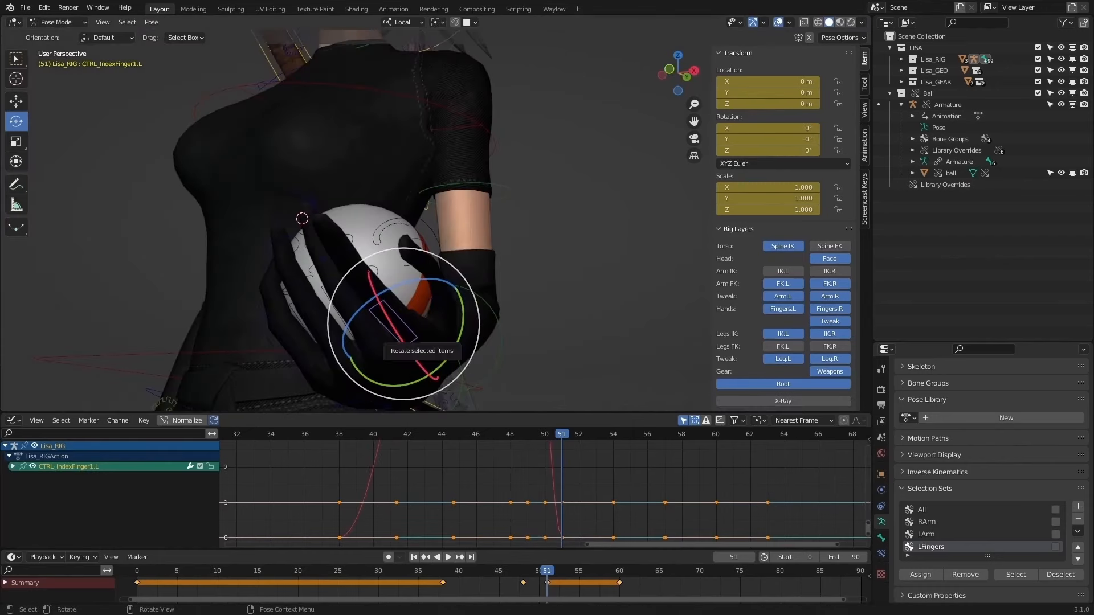
left_click_drag(390, 326, 377, 312)
middle_click_drag(383, 322, 300, 315)
left_click(298, 331)
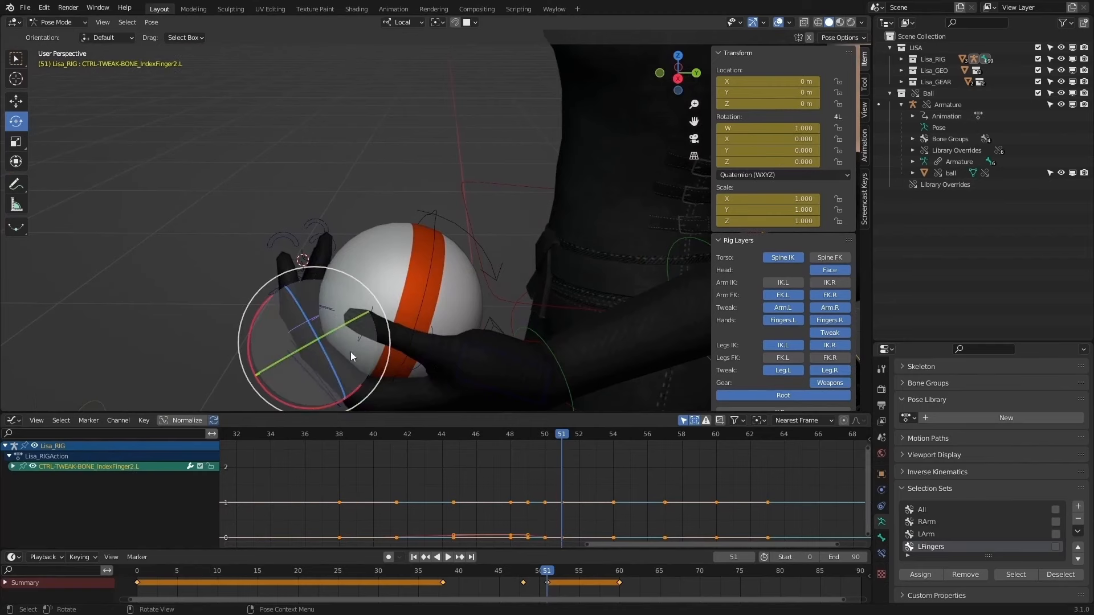
left_click(312, 385)
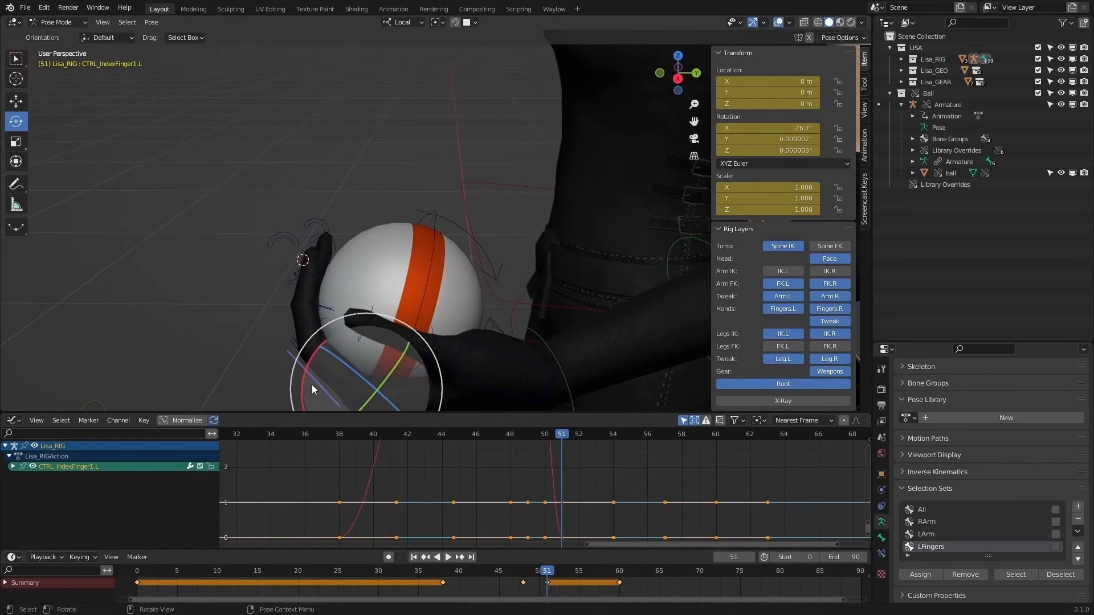
left_click_drag(313, 385, 271, 315)
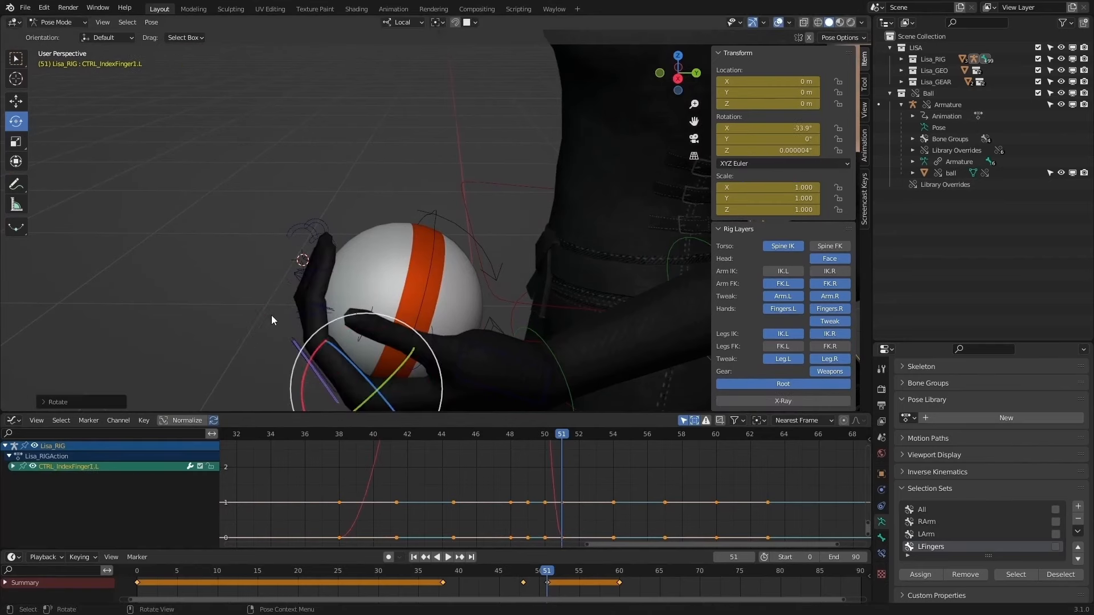
middle_click_drag(271, 316, 696, 356)
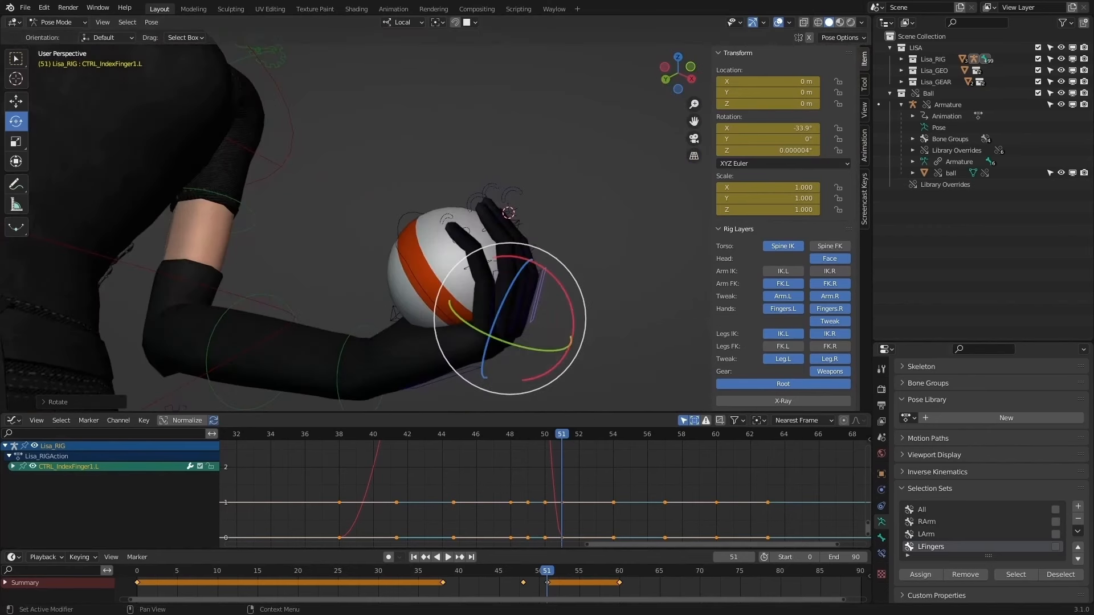
Step: Tilt the left middle and index finger controls slightly sideways at frame 51 and shift CTRL_IndexFinger1.L a few millimetres along the ball
middle_click_drag(712, 315, 375, 322)
left_click_drag(436, 294, 432, 291)
left_click(452, 302)
left_click_drag(415, 377, 439, 359)
key("g")
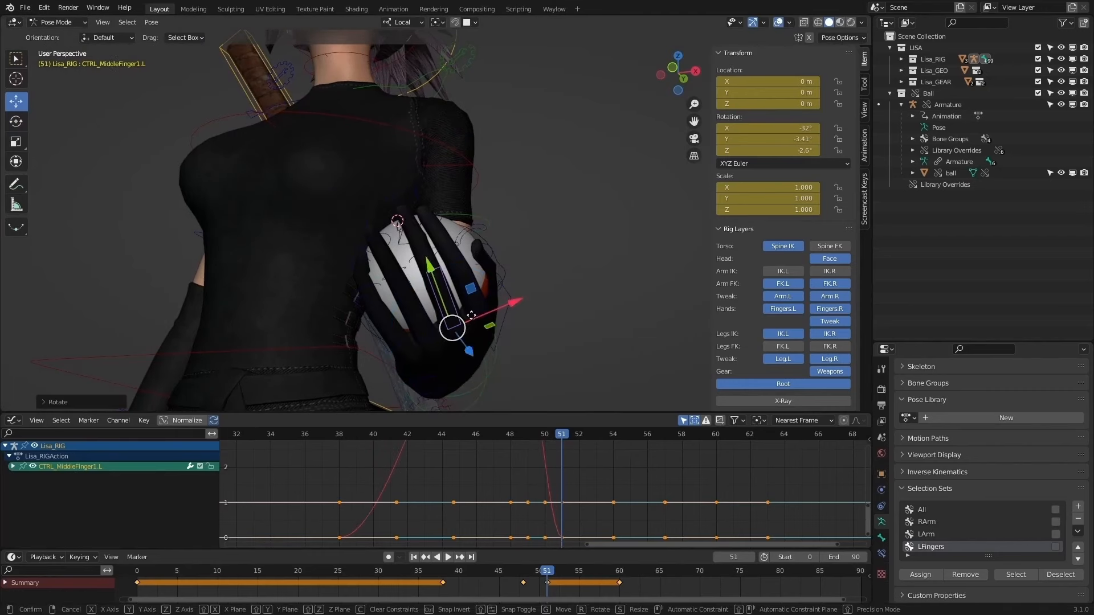
left_click(473, 311)
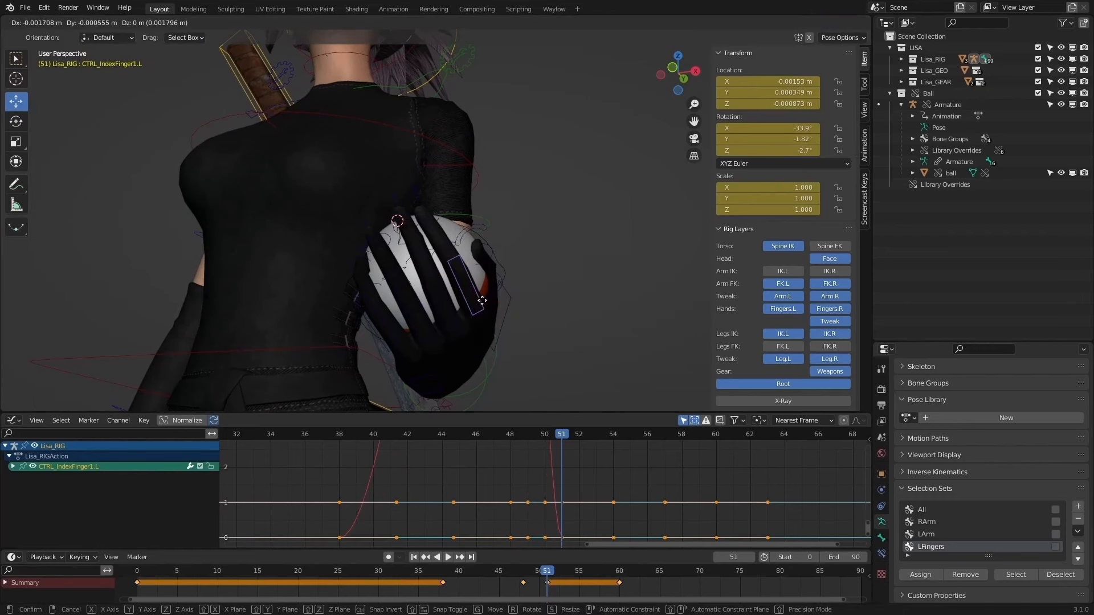
left_click(480, 300)
middle_click_drag(480, 300, 482, 299)
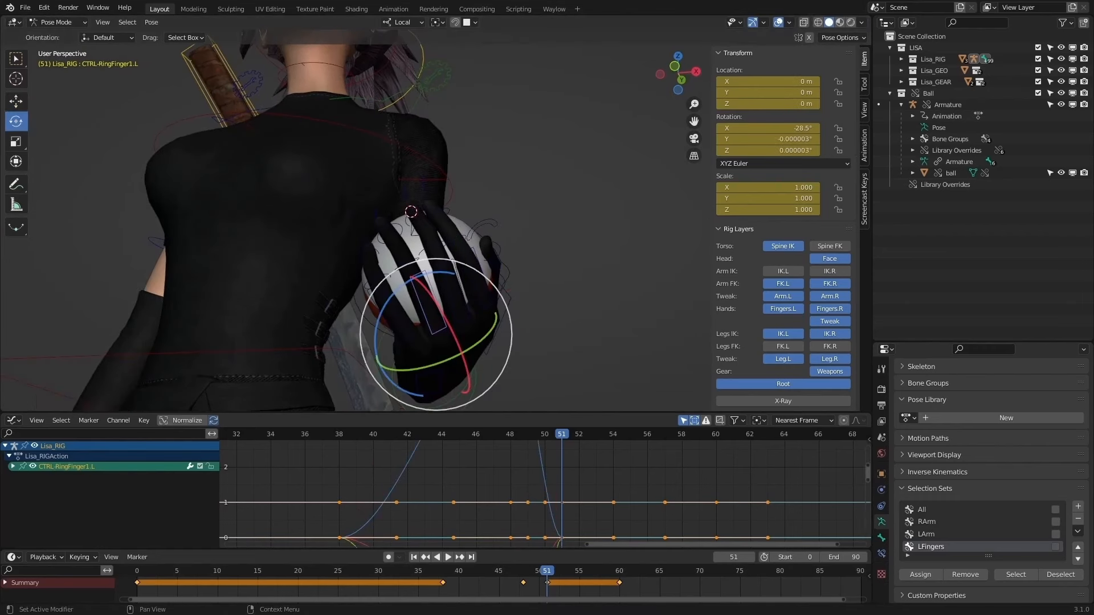
Step: Refine the rotation of the left hand's outer fingers at frame 51 so they follow the ball's surface
middle_click_drag(428, 298, 424, 298)
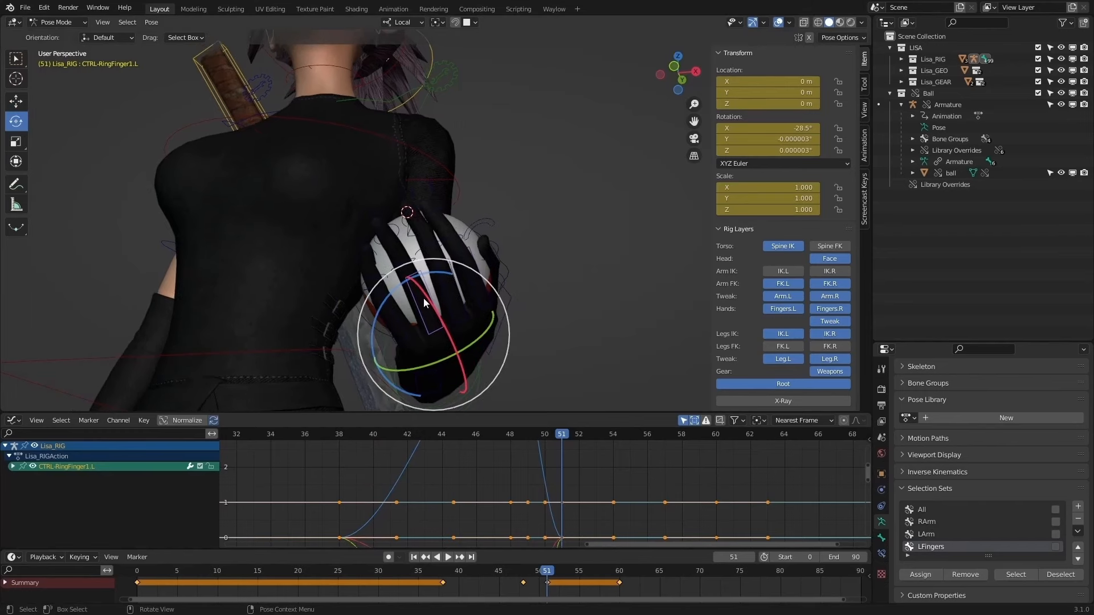
left_click_drag(398, 368, 383, 307)
left_click(402, 316)
middle_click_drag(399, 319, 545, 298)
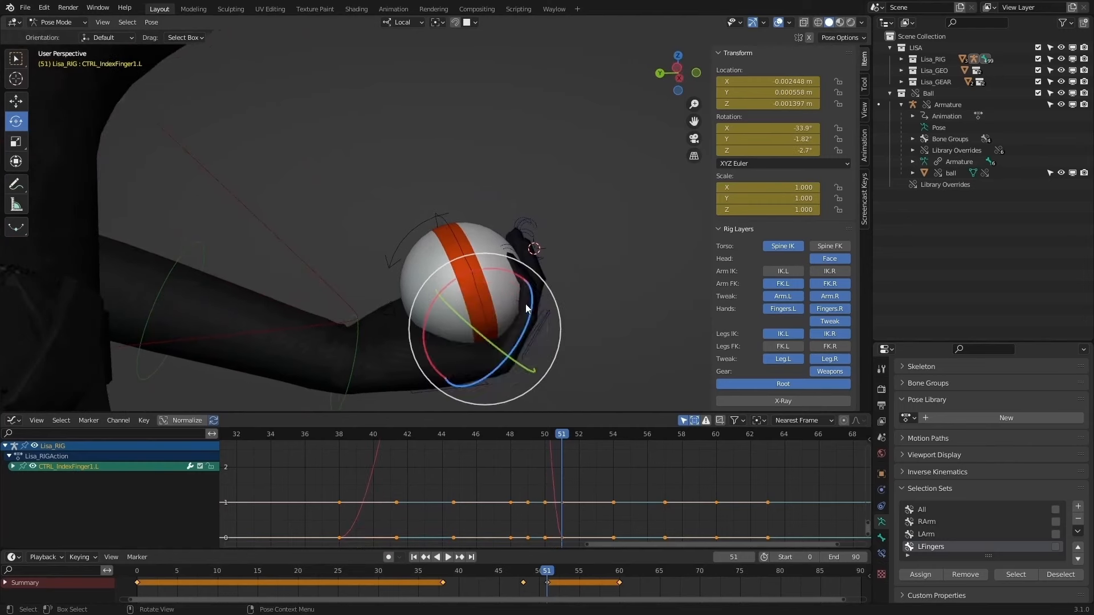
left_click(525, 303)
left_click_drag(549, 258, 561, 267)
middle_click_drag(562, 266, 502, 322)
Step: Rotate CTRL_Thumb.L at frame 51 to fit the thumb's base around the ball
left_click(497, 299)
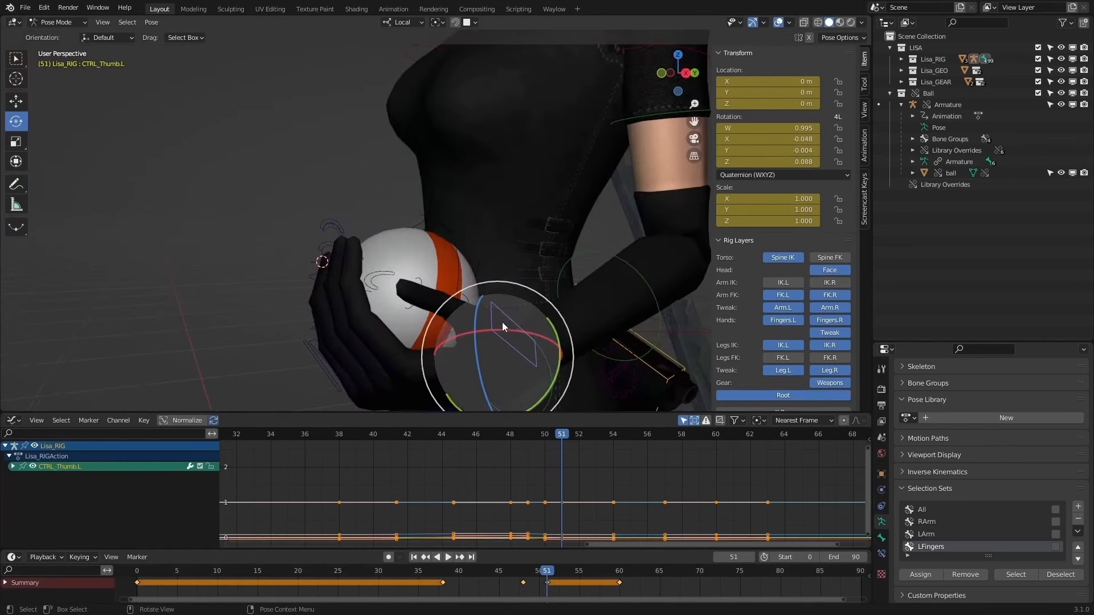
left_click_drag(501, 323, 502, 324)
middle_click_drag(502, 323, 513, 268)
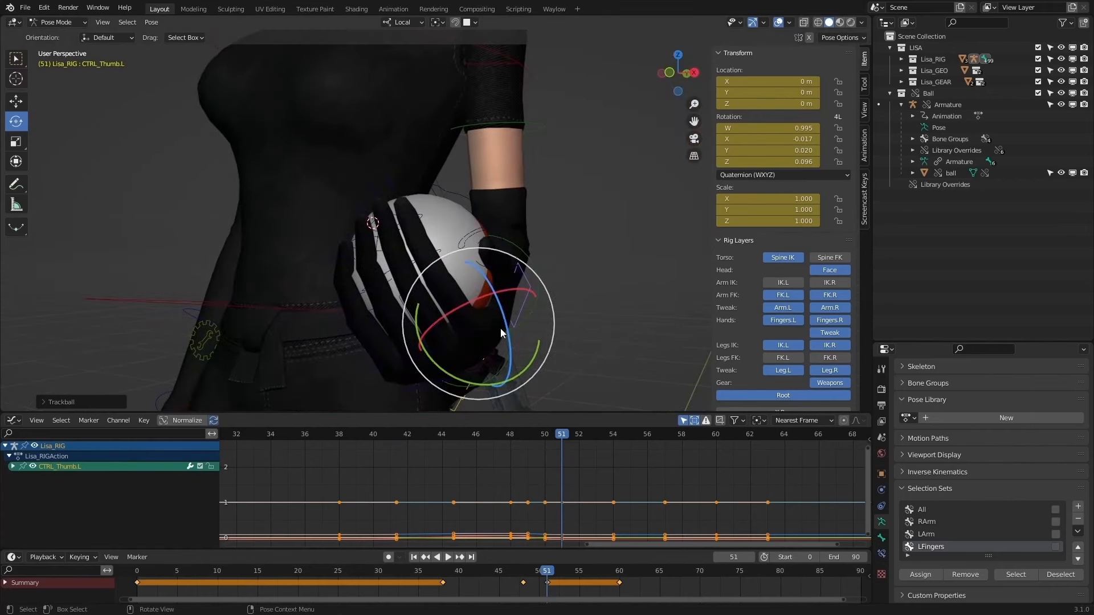
left_click_drag(504, 333, 480, 377)
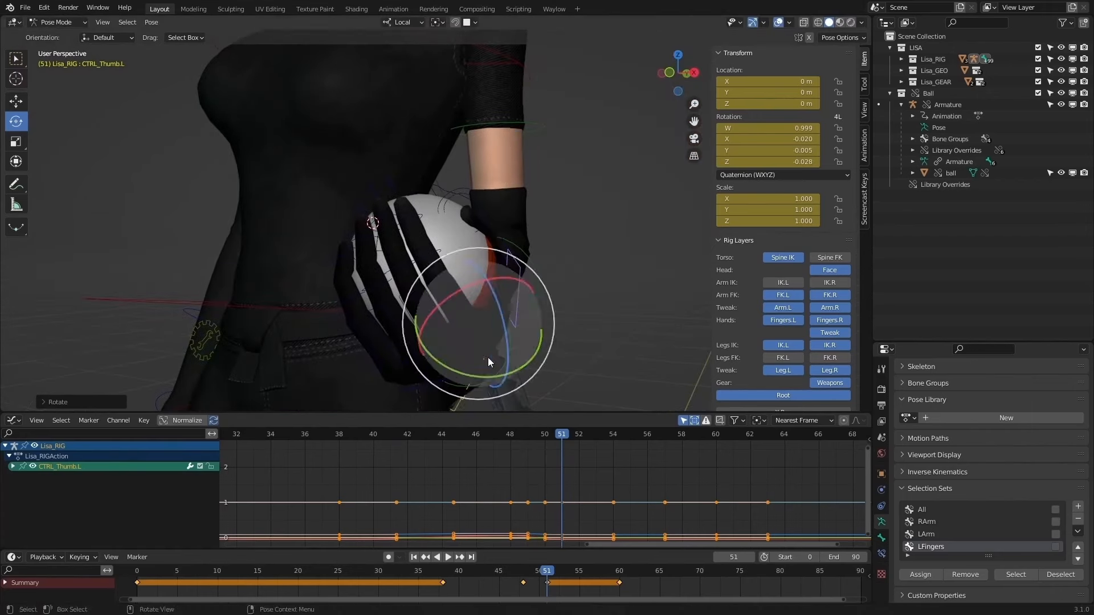
middle_click_drag(488, 358, 459, 304)
left_click_drag(510, 287, 518, 285)
mouse_move(519, 285)
middle_mouse_down()
mouse_move(516, 264)
mouse_move(530, 271)
middle_mouse_up()
Step: Bend the left thumb's tweak bones, including CTRL-TWEAK-BONE_Thumb2.L, against the ball at frame 51
left_click(517, 243)
left_click_drag(514, 204, 499, 209)
left_click(469, 215)
left_click_drag(495, 166, 486, 166)
scroll(456, 258, "down", 2)
middle_click_drag(456, 258, 865, 481)
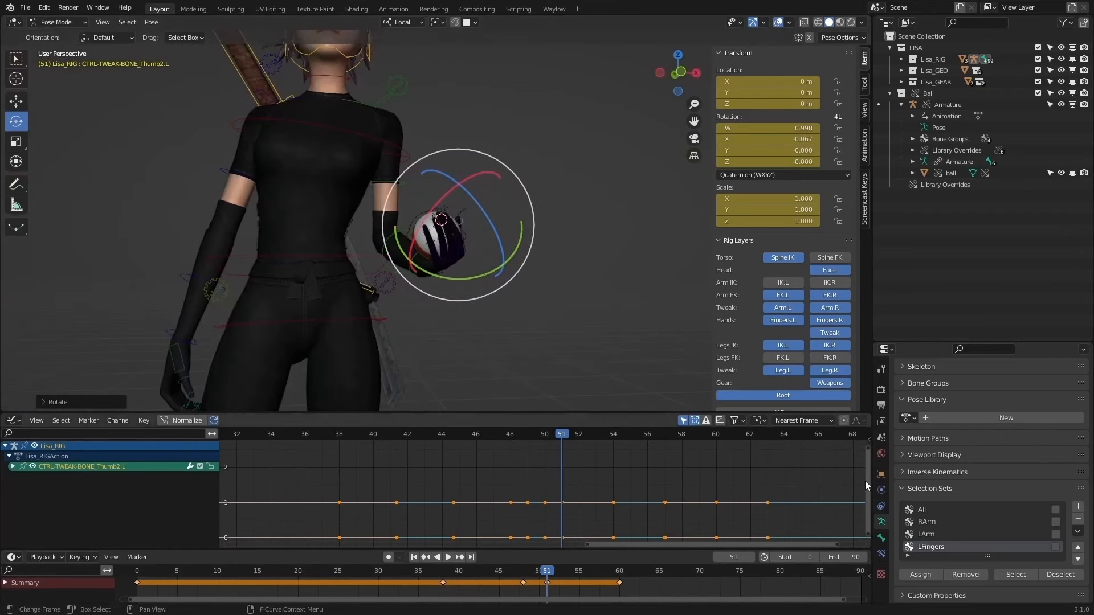
Step: Select the bones of the LFingers set and preview the catch from frame 51
left_click(1014, 575)
left_click(584, 591)
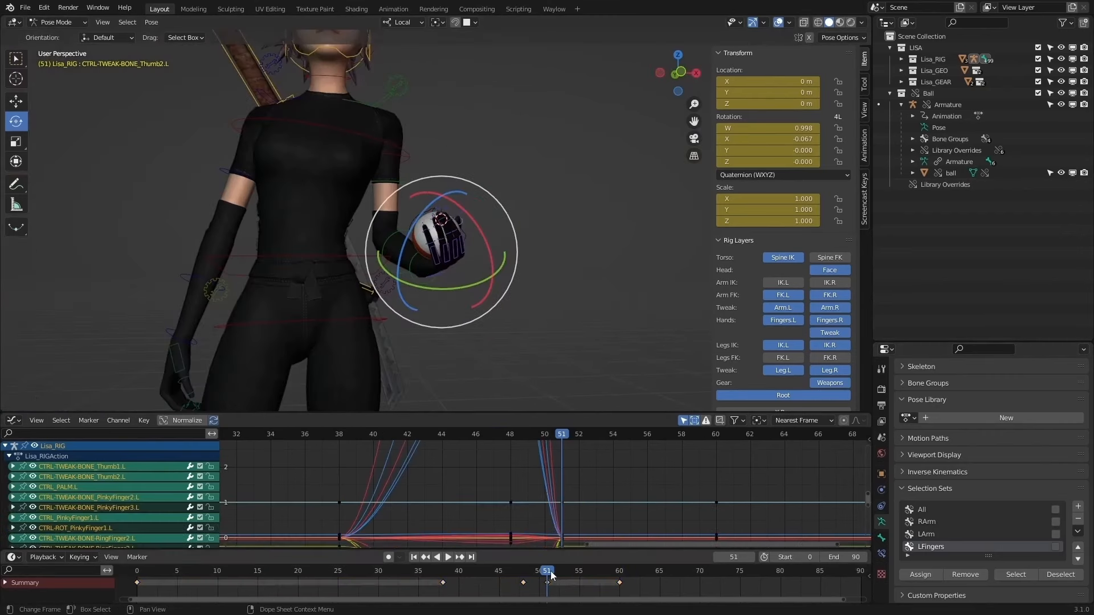
left_click(548, 571)
left_click(545, 581)
key("space")
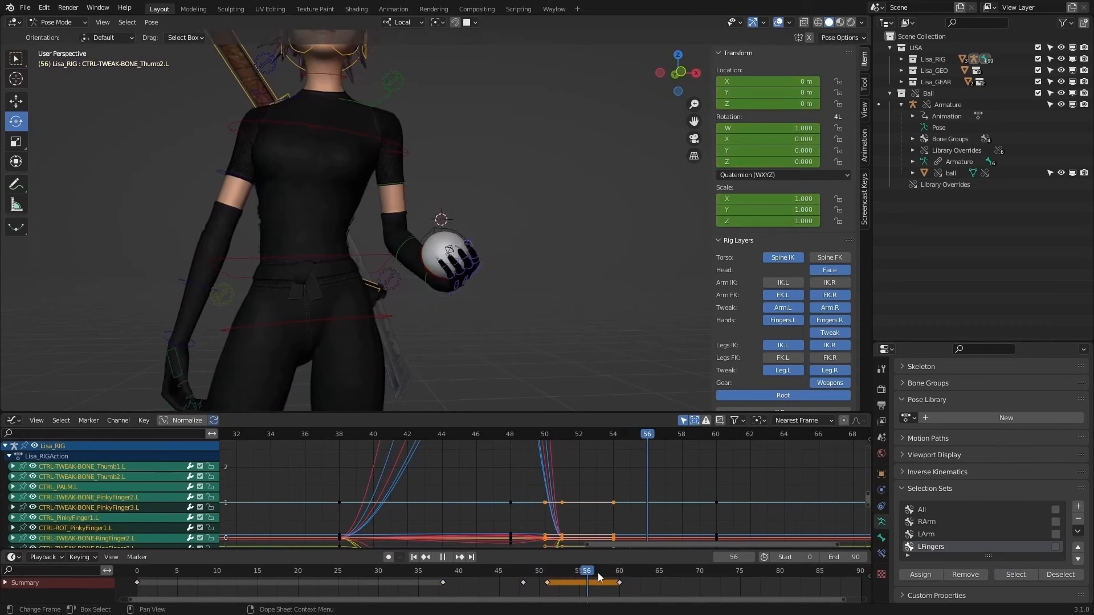
Step: Copy the left finger keyframes from frame 51 to frame 60
left_click_drag(552, 569, 546, 571)
left_click(548, 581)
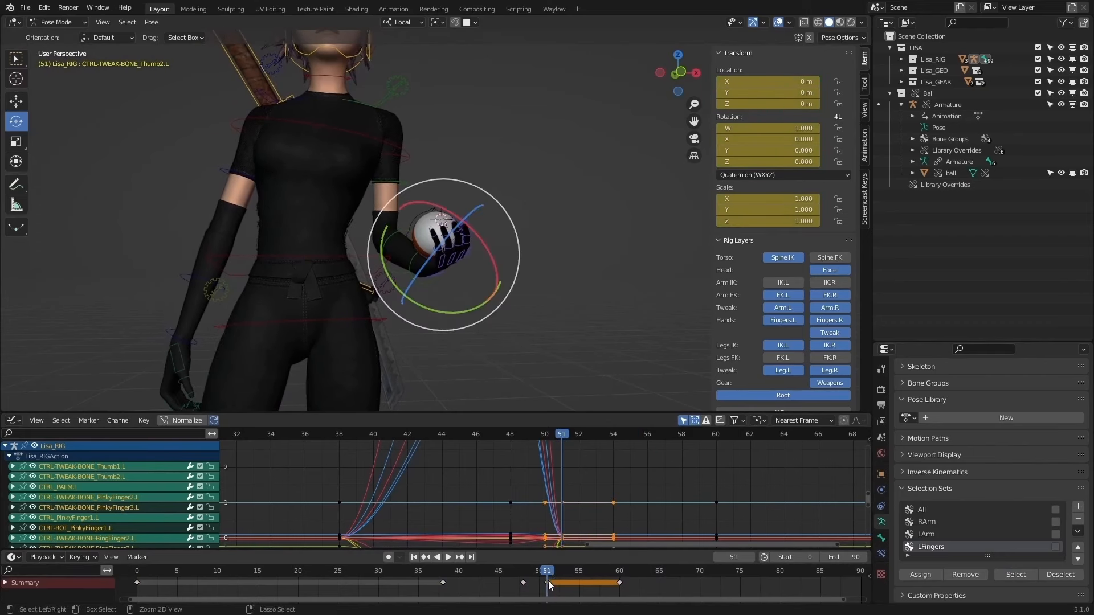
left_click(619, 571)
key("ctrl+v")
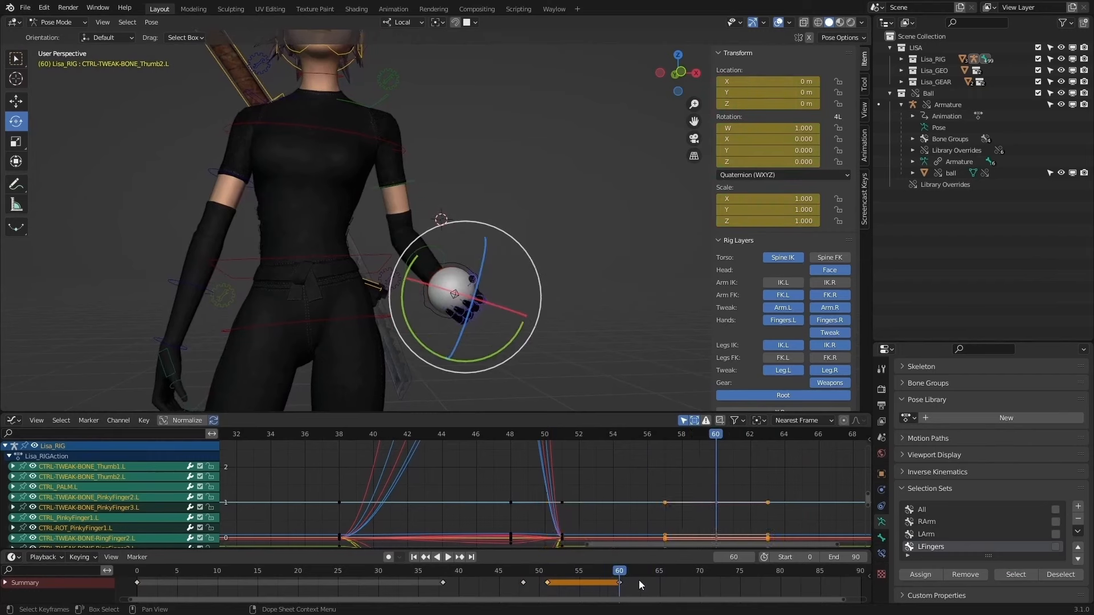
middle_click_drag(537, 313, 604, 371)
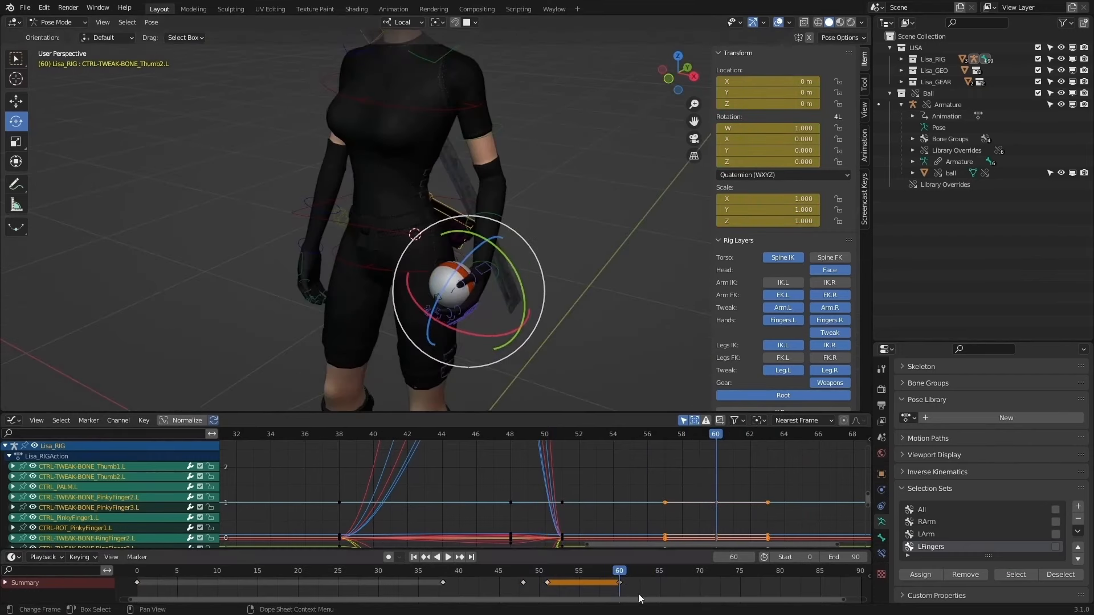
Step: Return to frame 51 and try an adjustment of the left finger bones
left_click_drag(618, 573, 617, 574)
left_click_drag(593, 570, 547, 572)
middle_click_drag(576, 365, 606, 333)
scroll(607, 329, "up", 1)
left_click_drag(476, 276, 498, 295)
key("ctrl+z")
Step: Reselect the LFingers bones, key them at frames 51 and 60 with the Whole Character (Selected Bones Only) keying set, and preview the motion
left_click(548, 358)
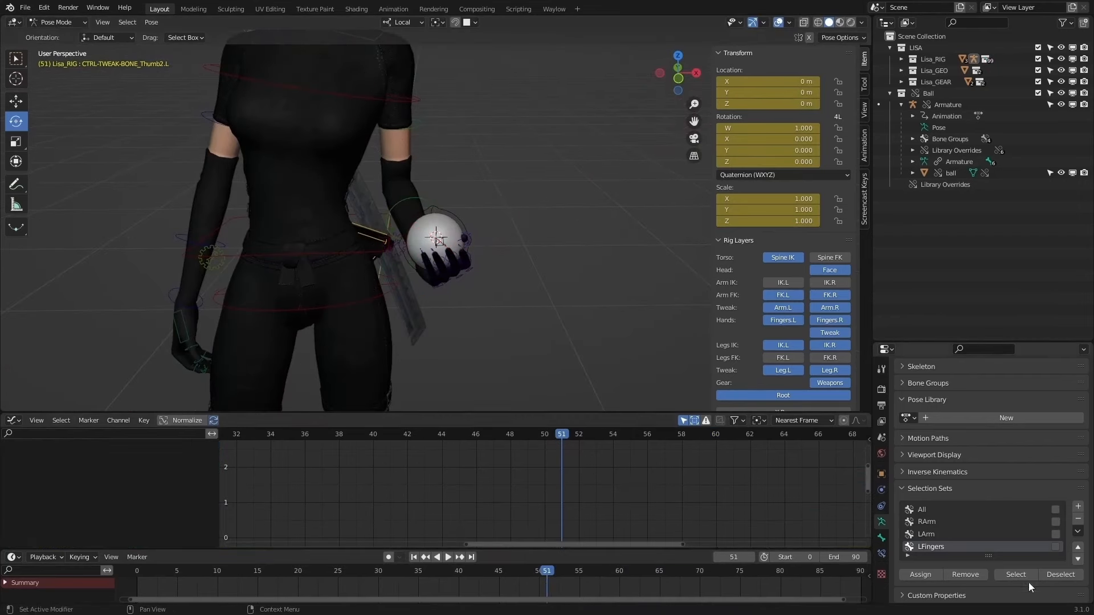
left_click(1009, 575)
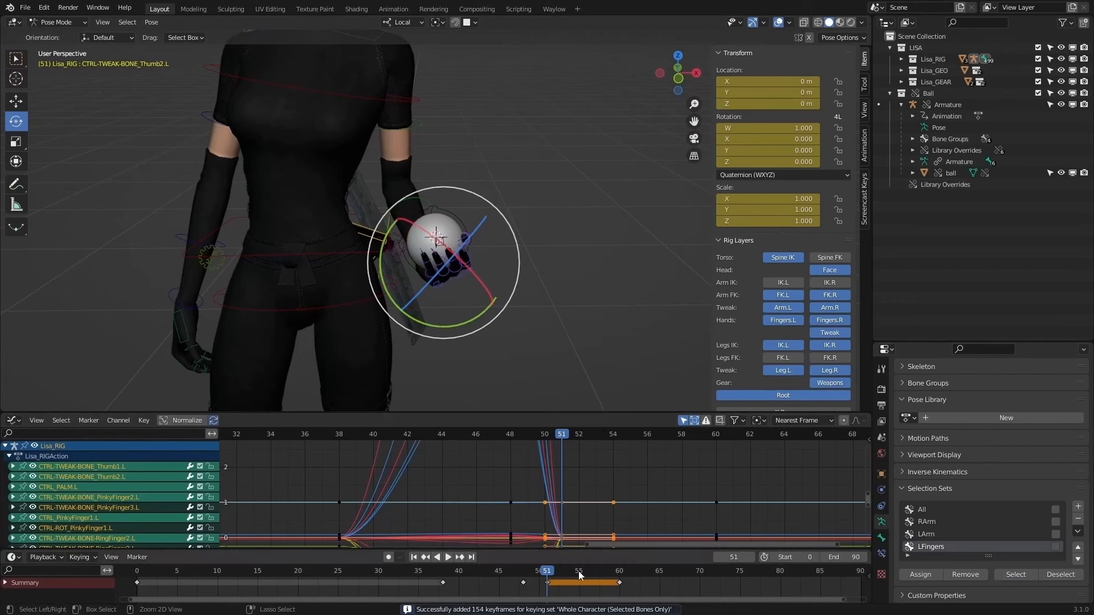
left_click(620, 571)
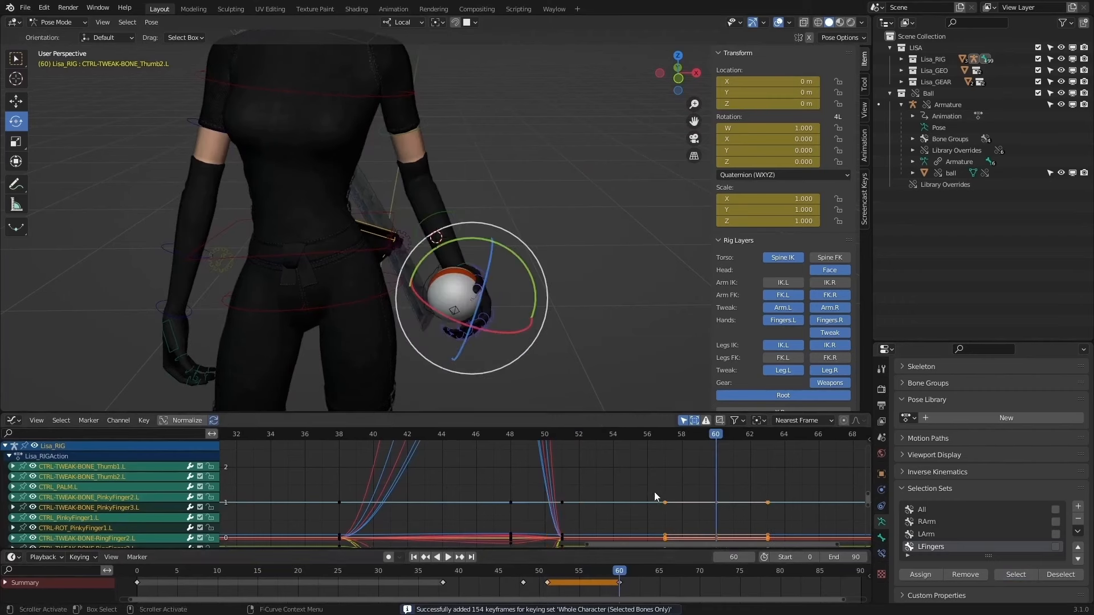
middle_click_drag(655, 496, 644, 493, "ctrl")
left_click(543, 569)
key("space")
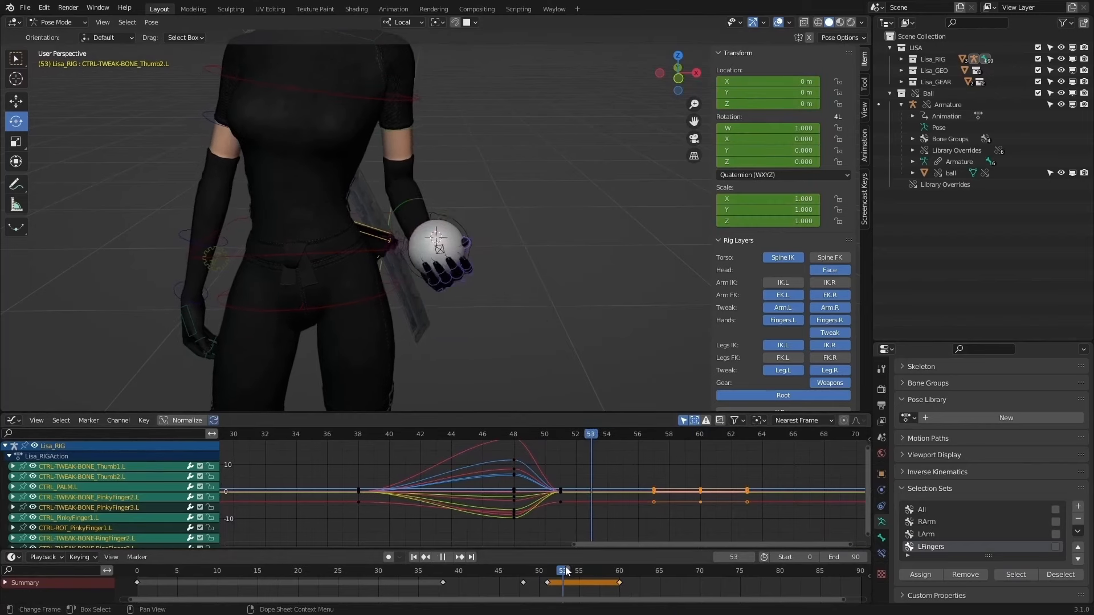
key("space")
left_click(645, 572)
Step: Undo the left finger keys just added at frames 60 and 51 and inspect the hand at frame 51
key("ctrl+z")
middle_click_drag(562, 345, 675, 345)
mouse_move(545, 574)
left_mouse_down()
mouse_move(570, 576)
mouse_move(560, 572)
left_mouse_up()
key("Down")
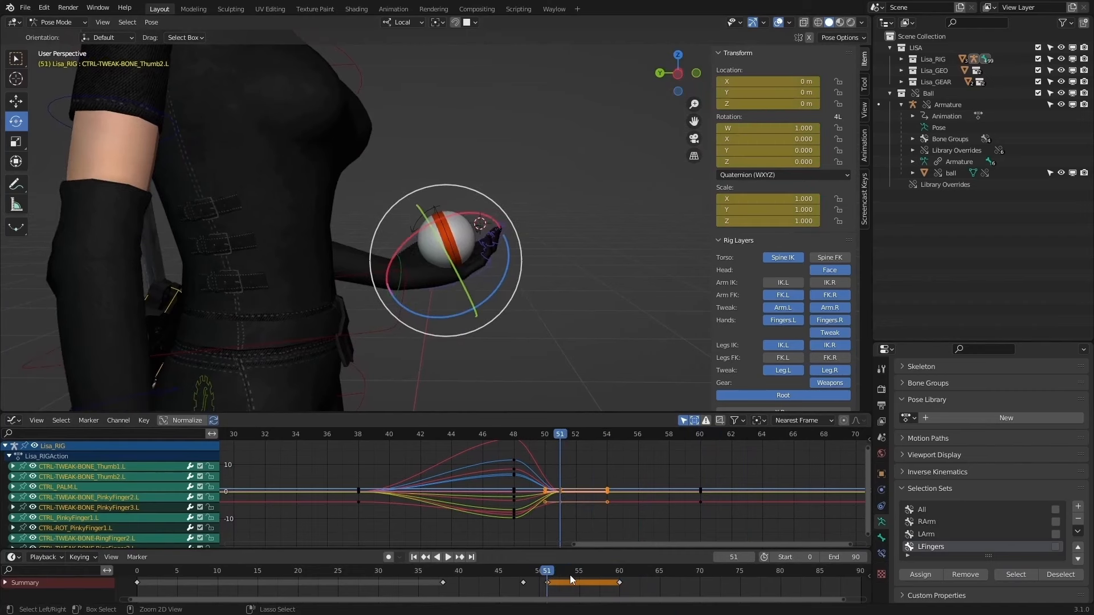
middle_click_drag(577, 314, 565, 309)
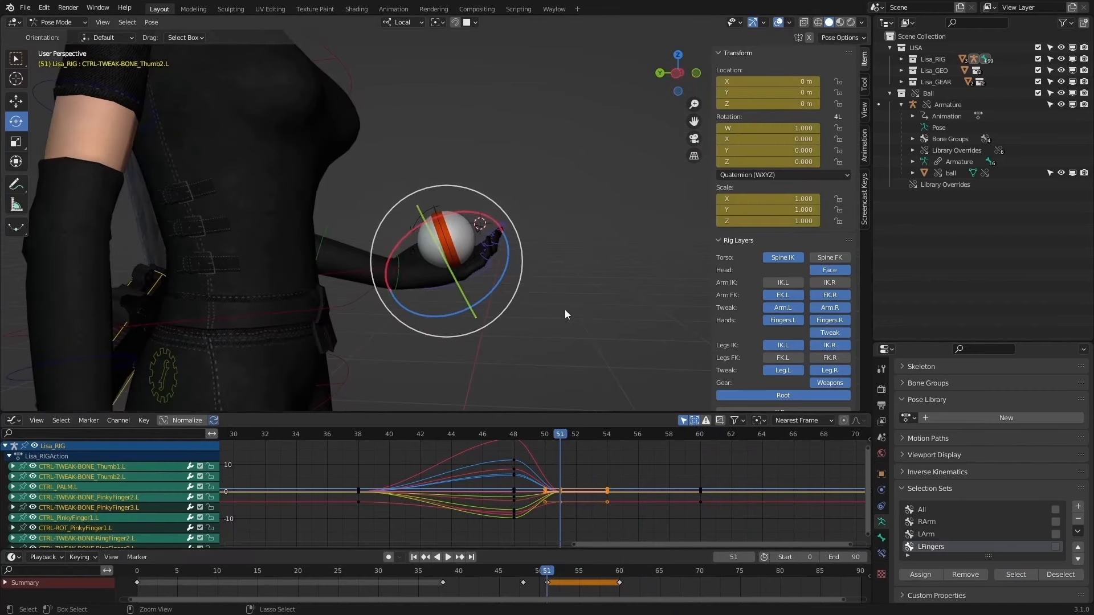
left_click(581, 320)
key("ctrl+z")
key("ctrl+z")
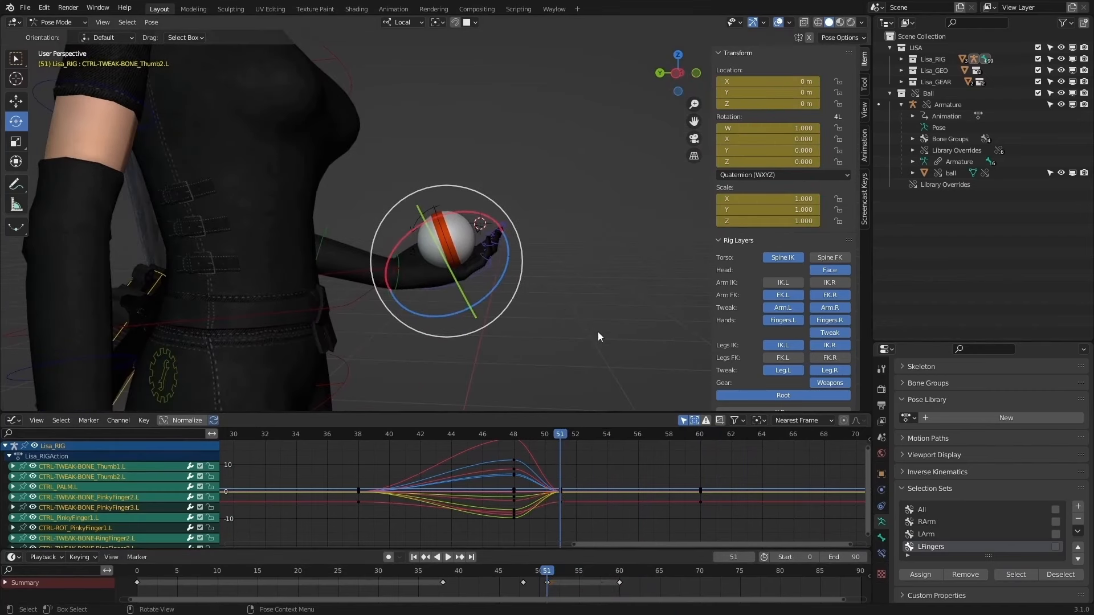
Step: Step through the undo history back to the LFingers selection at frame 51 and turn on Auto Keying
mouse_move(599, 335)
middle_mouse_down()
mouse_move(559, 329)
mouse_move(589, 337)
middle_mouse_up()
key("ctrl+shift+z")
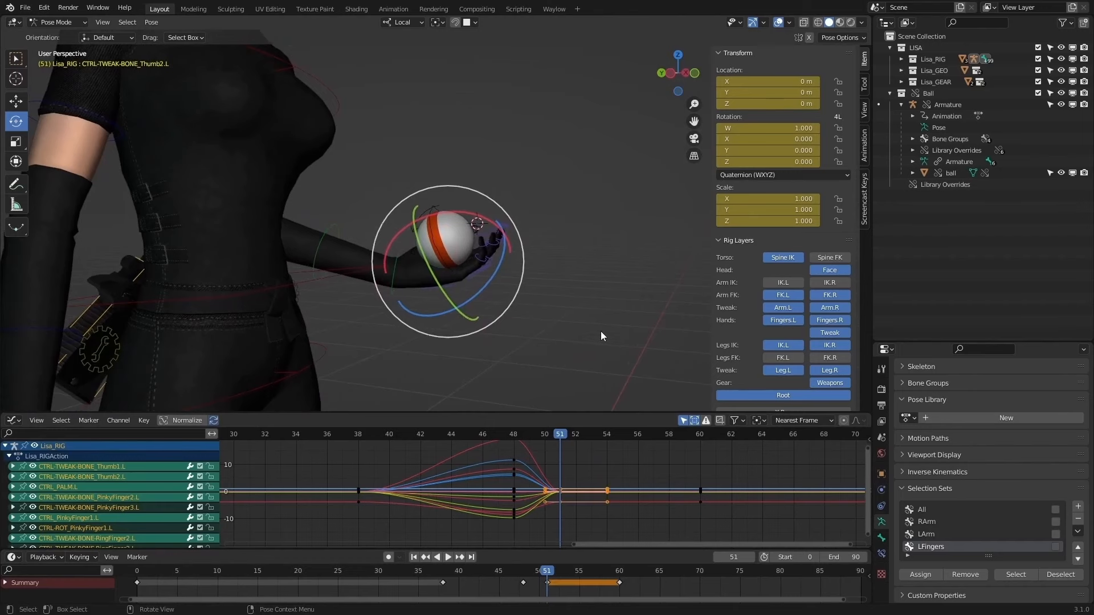
key("ctrl+z")
key("ctrl+z")
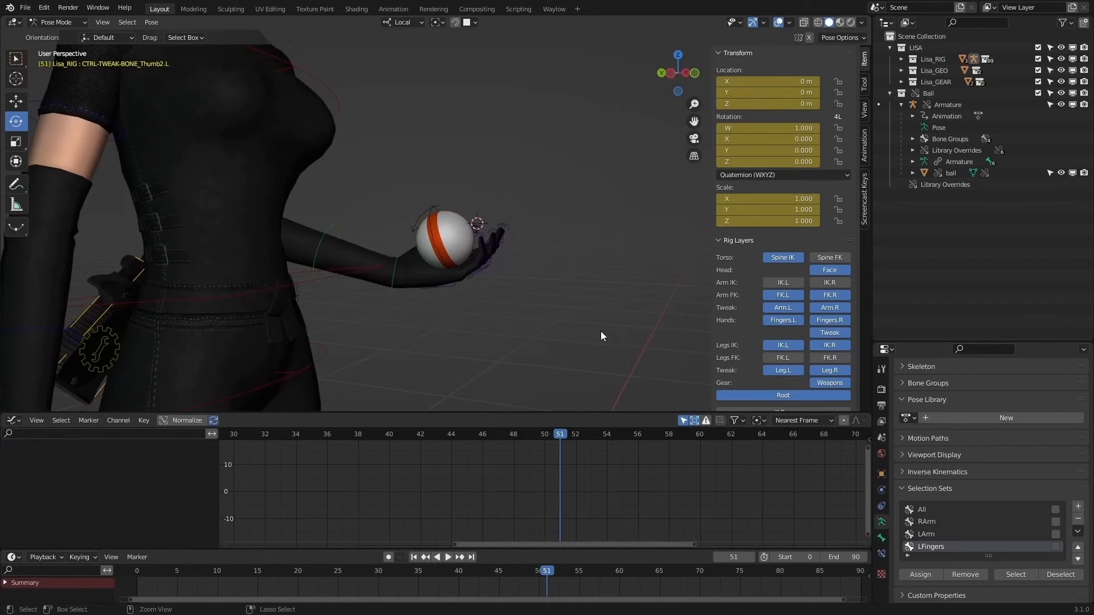
key("ctrl+shift+z")
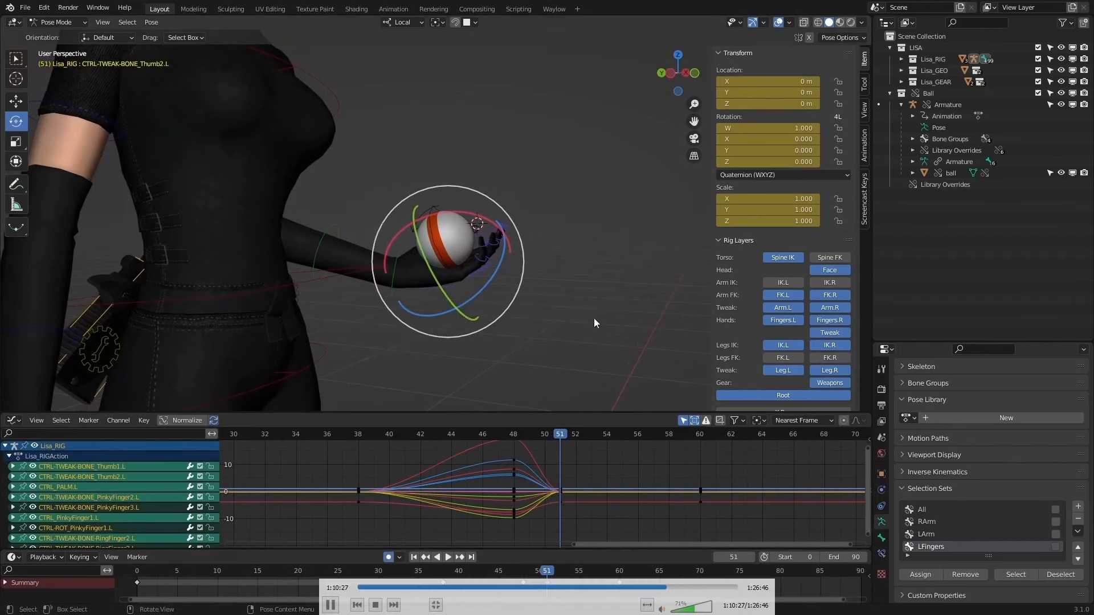
Step: Rotate CTRL-RingFinger1.L to about -24° around its local X axis at frame 51 so it curls against the ball
middle_click_drag(594, 318, 513, 342)
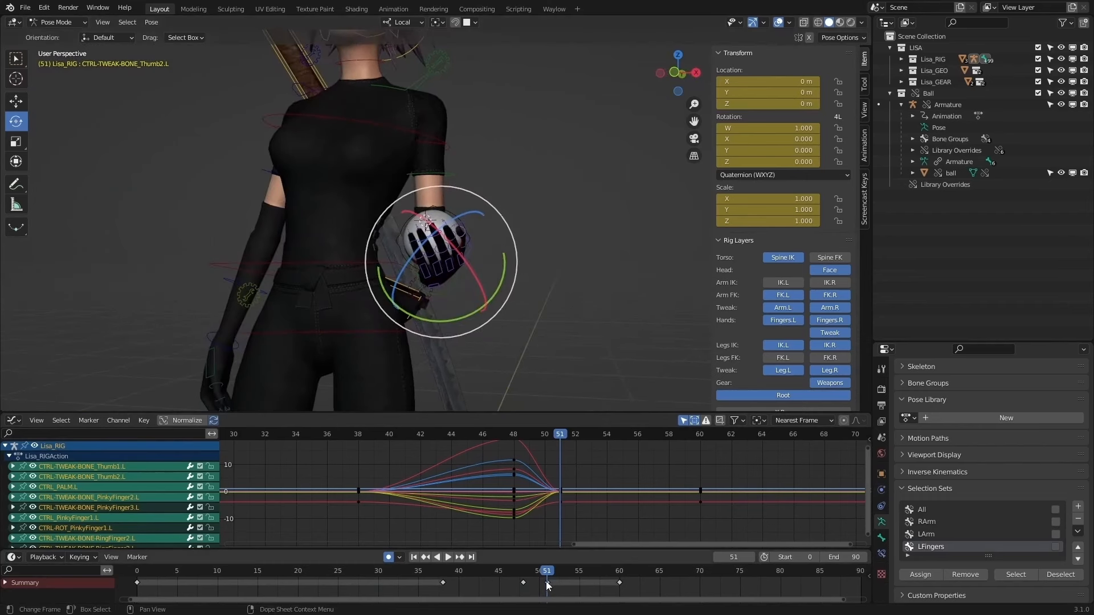
mouse_move(547, 583)
left_mouse_down()
mouse_move(528, 579)
mouse_move(545, 575)
left_mouse_up()
middle_click_drag(539, 337, 630, 338)
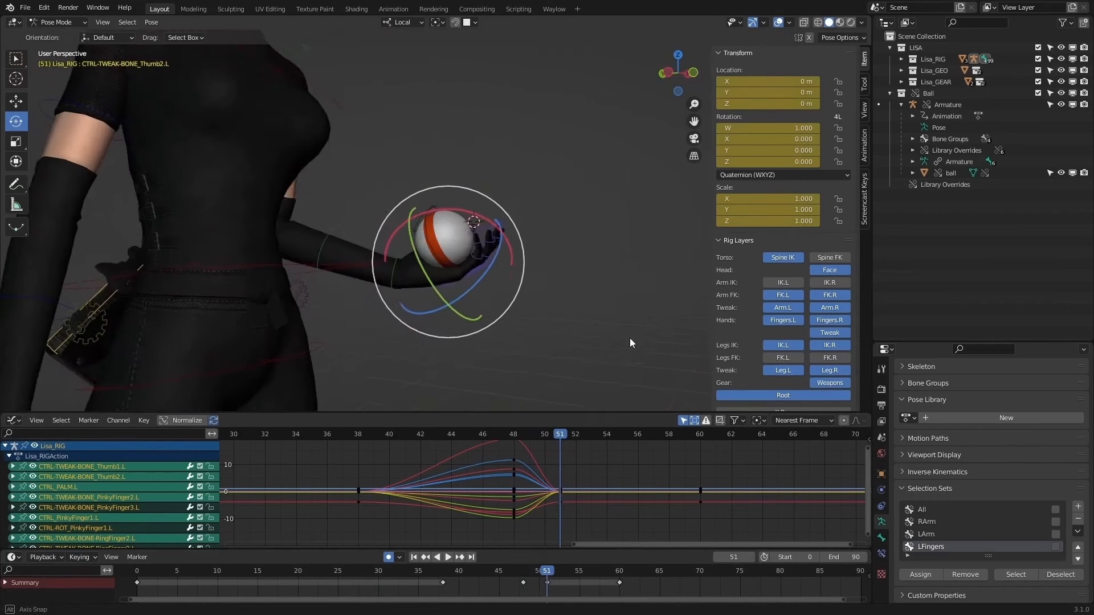
mouse_move(547, 577)
left_mouse_down()
mouse_move(511, 577)
mouse_move(545, 574)
left_mouse_up()
scroll(569, 300, "up", 2)
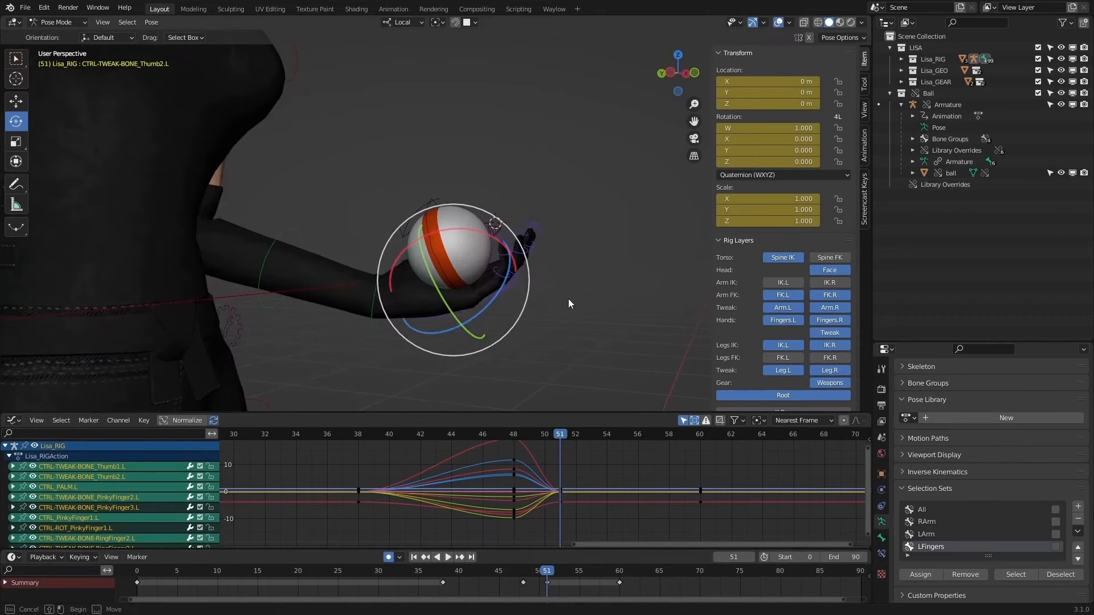
left_click(493, 294)
scroll(495, 294, "up", 1)
left_click(502, 314)
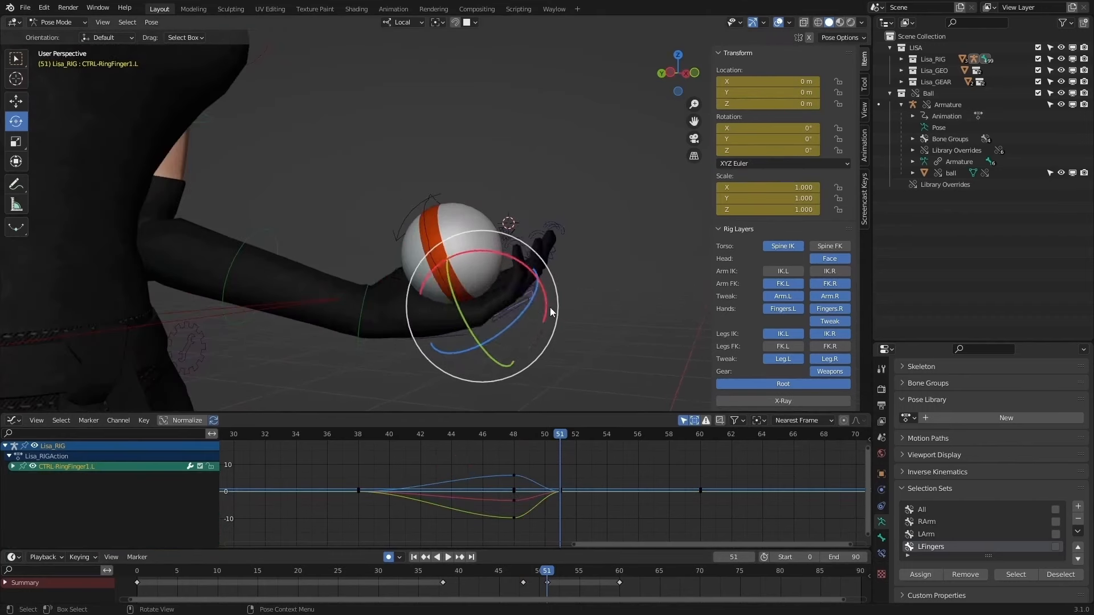
middle_click_drag(550, 308, 486, 302)
left_click_drag(507, 320, 496, 301)
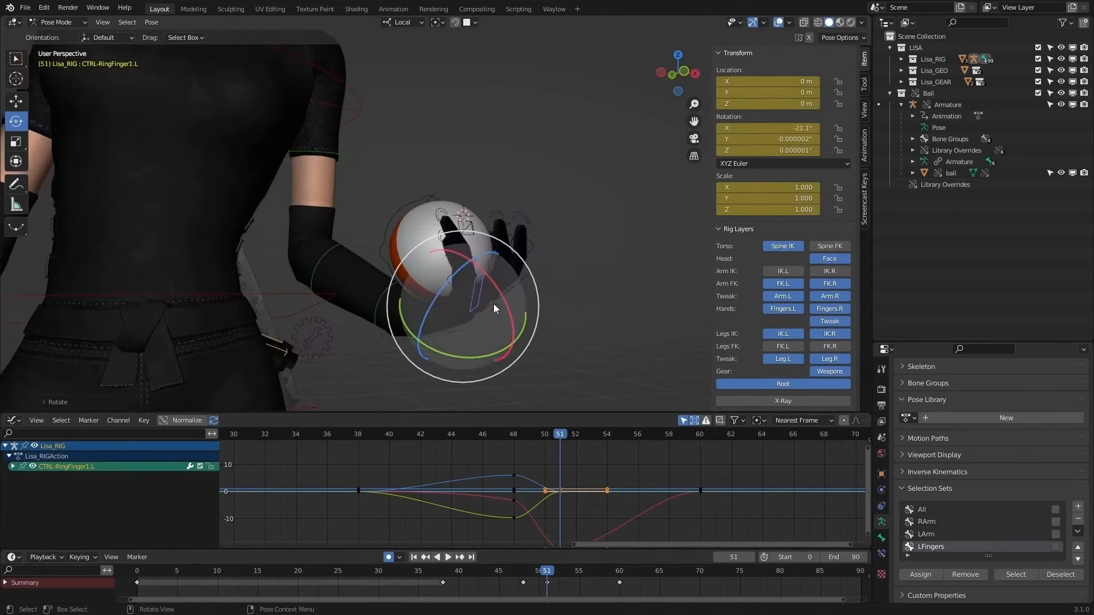
middle_click_drag(494, 303, 572, 305)
left_click_drag(544, 294, 521, 296)
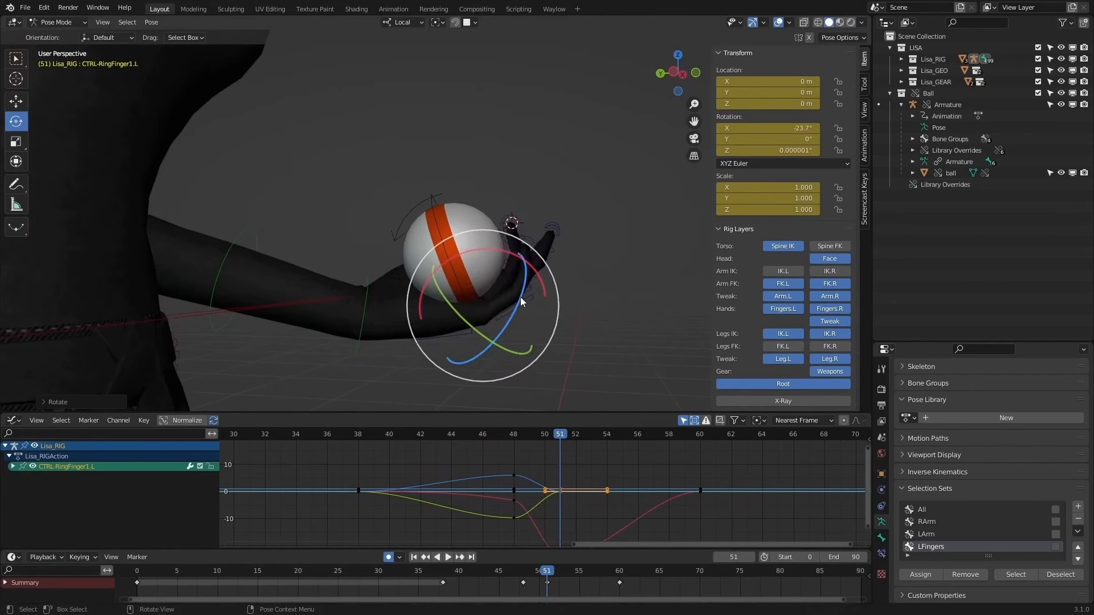
Step: Curl CTRL_PinkyFinger1.L to about -27° and CTRL_MiddleFinger1.L to about -26° around their local X axes at frame 51
left_click(522, 285)
left_click_drag(516, 259, 478, 245)
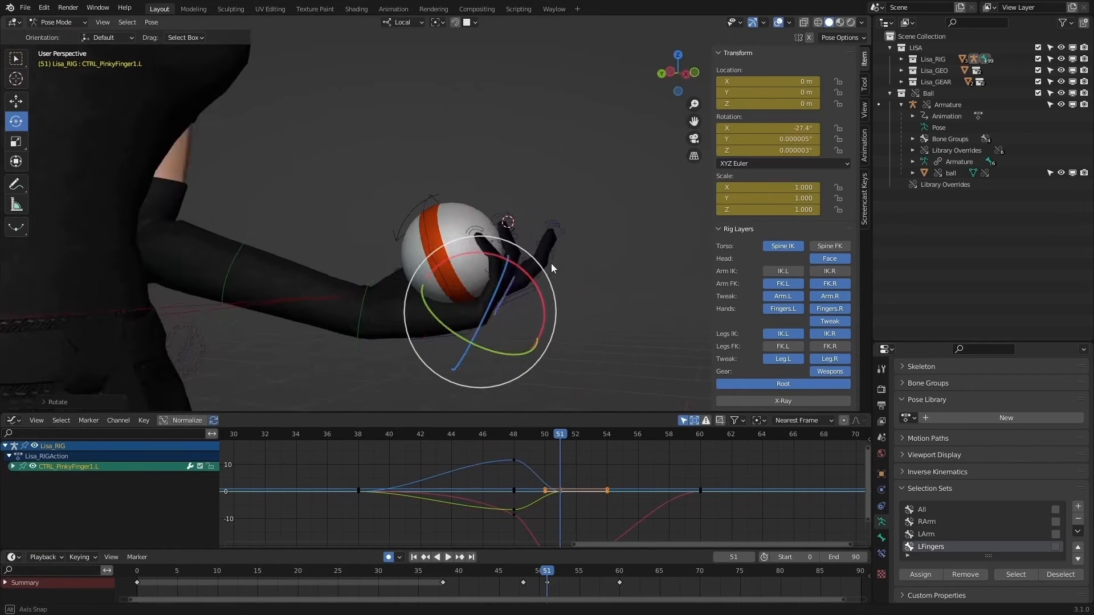
middle_click_drag(552, 264, 467, 327)
left_click(469, 312)
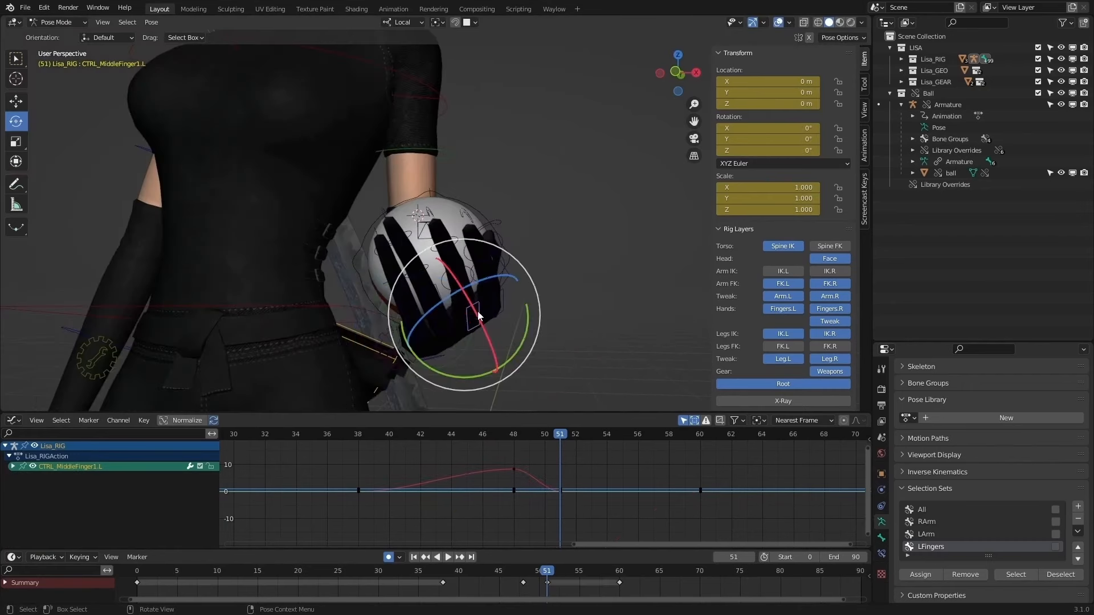
left_click_drag(468, 312, 461, 292)
middle_click_drag(461, 292, 356, 309)
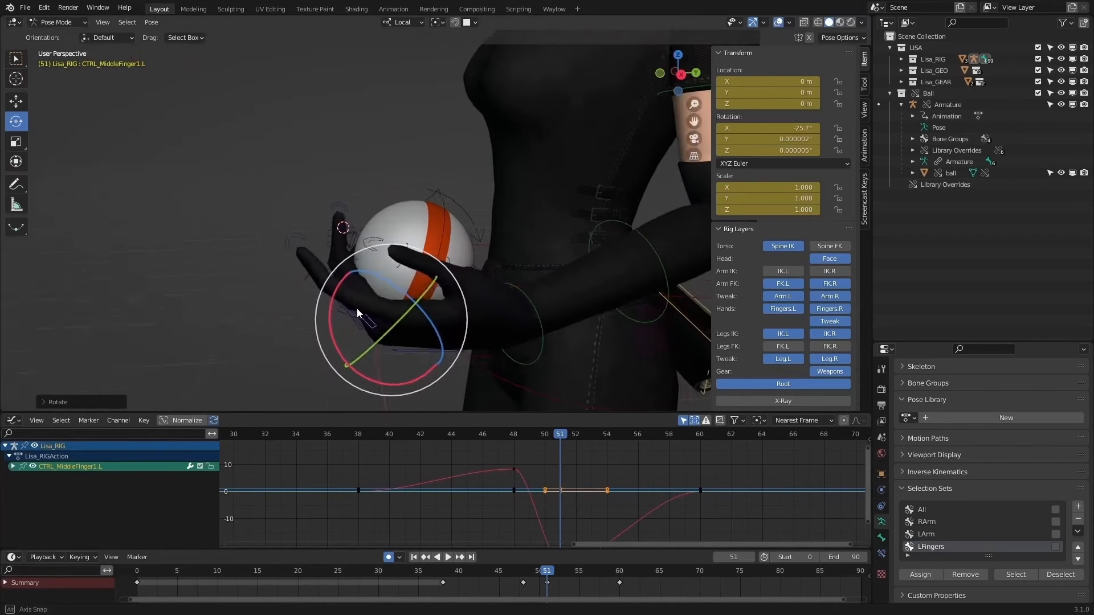
Step: Curl the left index finger's base to about -37° around X and bend the CTRL-TWEAK-BONE_MiddleFinger2.L joint toward the ball
left_click(367, 319)
left_click_drag(368, 320, 336, 319)
left_click(356, 256)
middle_click_drag(336, 320, 589, 232)
left_click(544, 231)
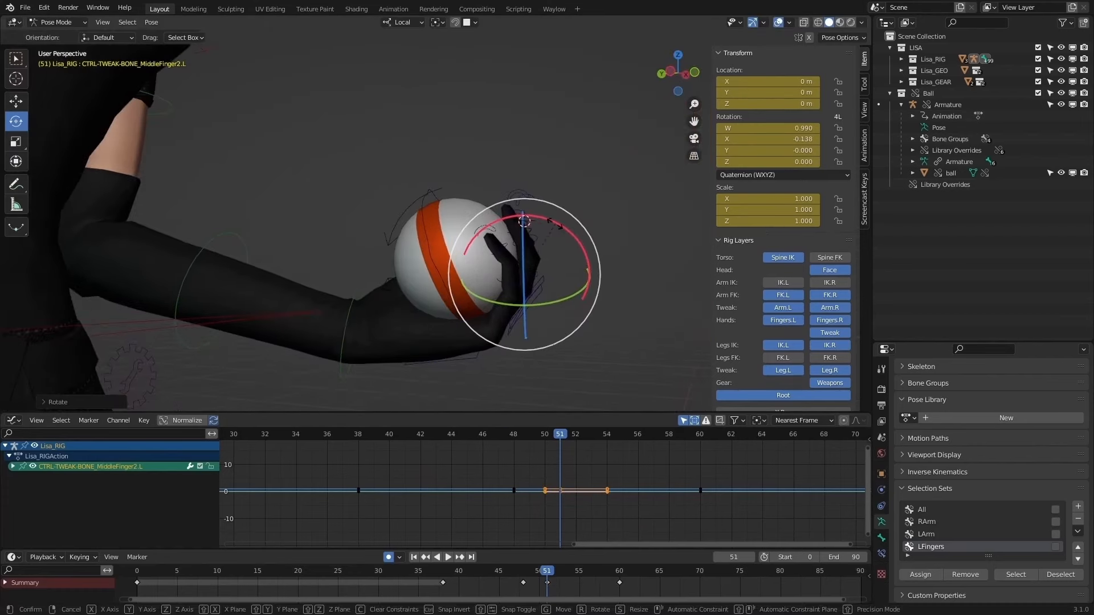
left_click_drag(557, 224, 555, 224)
Step: Refine the left finger rotations against the ball, turning the pinky base to about -28° X, -9° Y and 5° Z
left_click(538, 296)
mouse_move(538, 297)
middle_mouse_down()
mouse_move(508, 300)
mouse_move(532, 297)
middle_mouse_up()
left_click_drag(537, 295, 541, 290)
middle_click_drag(540, 289, 440, 275)
left_click_drag(442, 274, 448, 274)
left_click_drag(484, 350, 451, 341)
left_click(424, 329)
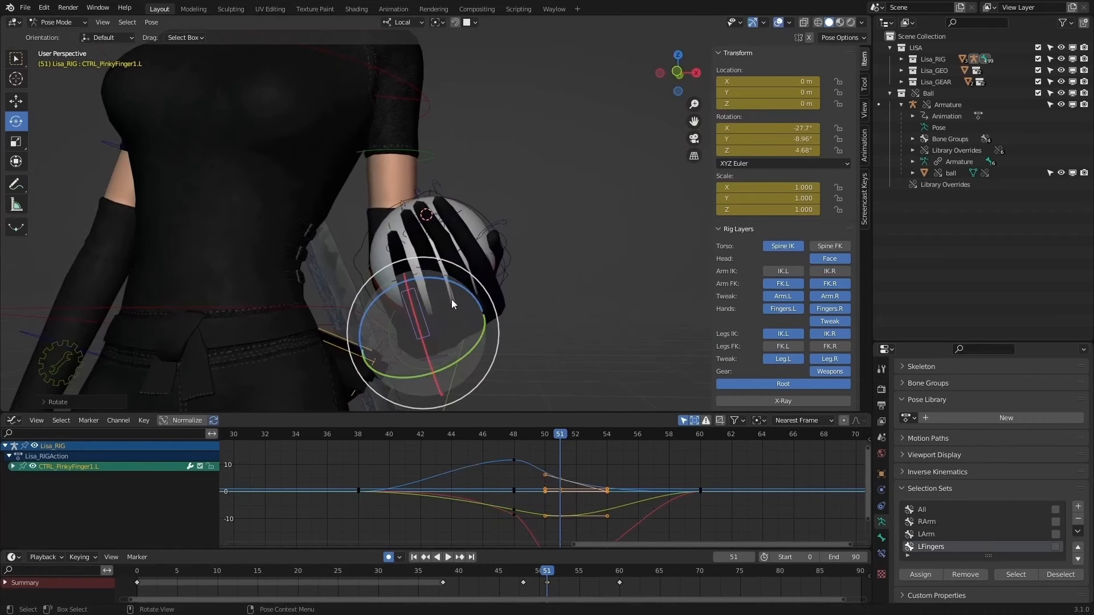
left_click(450, 298)
Step: Move CTRL_IndexFinger1.L slightly along its local X axis, to about -0.0015 m, to fit it to the ball
middle_click_drag(450, 299, 476, 289)
left_click(477, 290)
key("g")
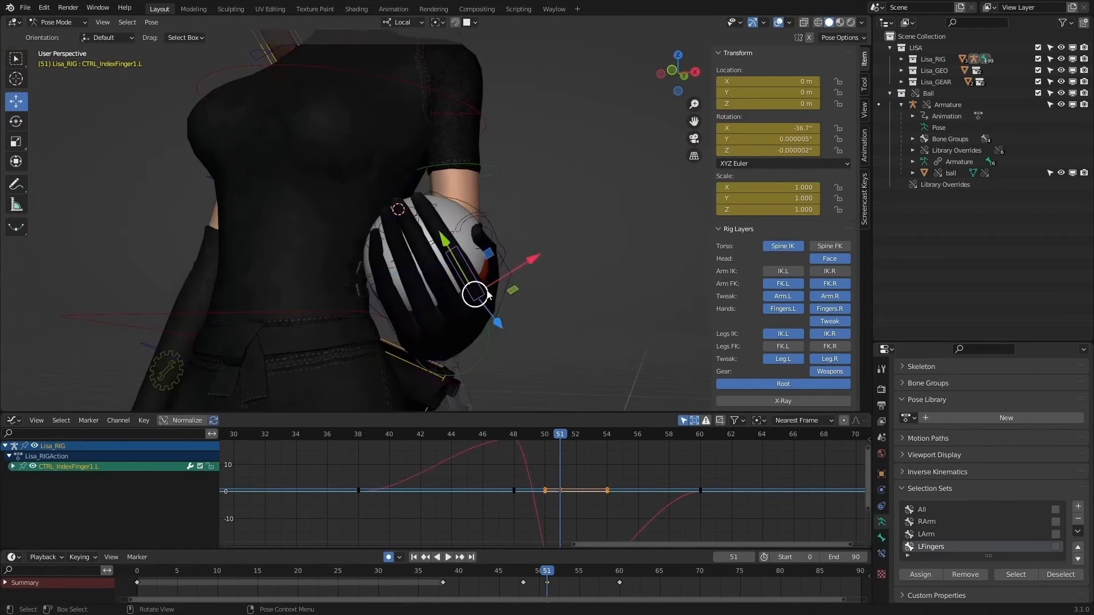
left_click_drag(490, 280, 490, 280)
Step: Rotate CTRL_Thumb.L and bend the CTRL-TWEAK-BONE_Thumb1.L joint so the left thumb wraps around the ball
mouse_move(490, 279)
middle_mouse_down()
mouse_move(470, 275)
mouse_move(494, 280)
middle_mouse_up()
left_click(502, 275)
key("r")
left_click_drag(496, 272, 498, 274)
middle_click_drag(498, 275, 473, 286)
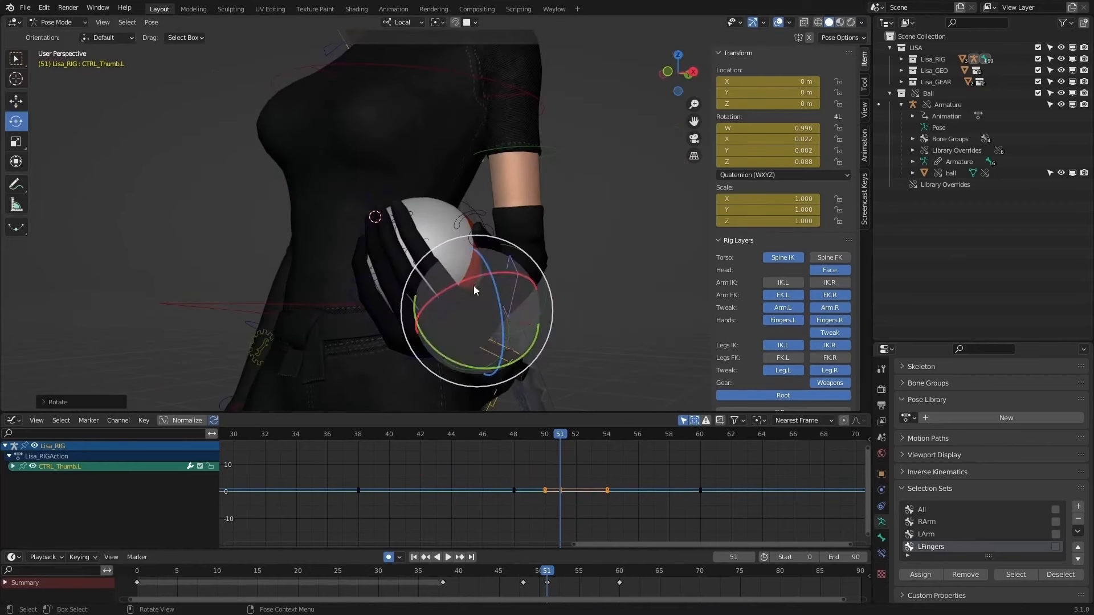
left_click_drag(465, 295, 471, 284)
left_click(499, 254)
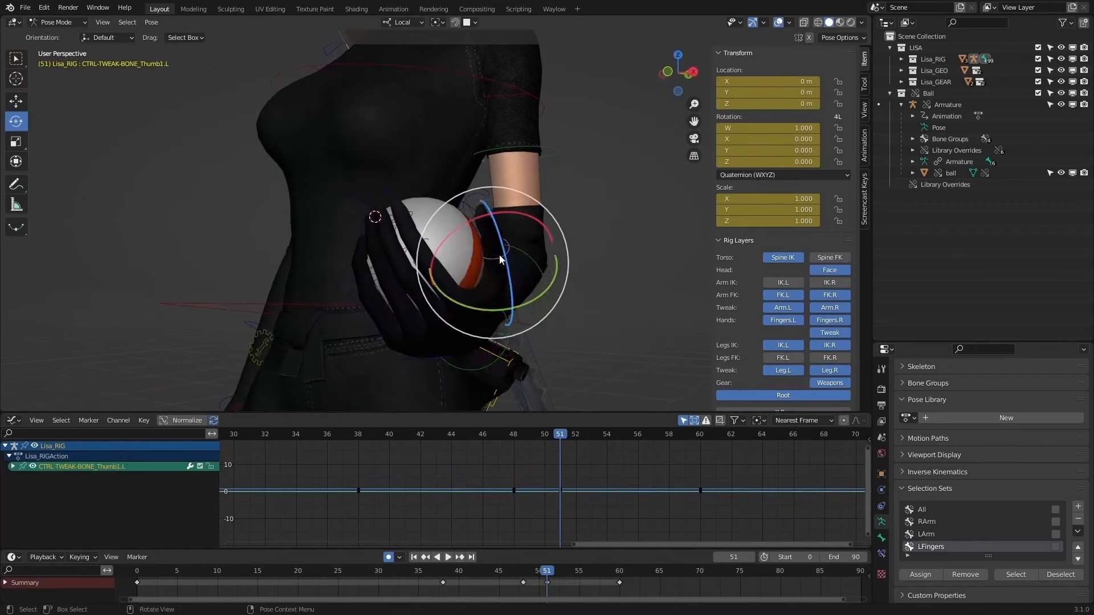
left_click_drag(510, 213, 502, 211)
Step: Rotate the left index base to about -1.3° Y and -1.7° Z, and scrub around frame 51 to check the grip
middle_click_drag(501, 211, 441, 282)
left_click(478, 279)
left_click_drag(440, 283, 444, 279)
middle_click_drag(444, 280, 572, 526)
mouse_move(538, 570)
left_mouse_down()
mouse_move(510, 570)
mouse_move(550, 574)
left_mouse_up()
middle_click_drag(544, 319, 501, 316)
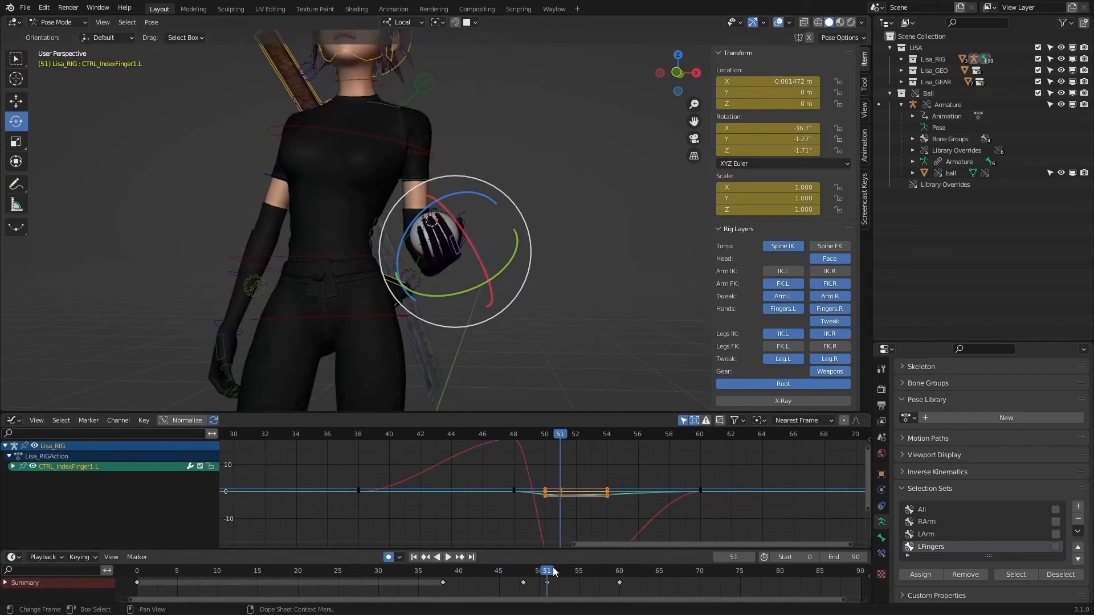
mouse_move(553, 571)
left_mouse_down()
mouse_move(665, 586)
mouse_move(546, 577)
left_mouse_up()
Step: Try splaying the left pinky base with a trackball rotation of about -34°, -18°, 28° and rotating the ring finger to match
middle_click_drag(445, 269, 436, 290)
left_click(457, 274)
left_click_drag(413, 263, 413, 265)
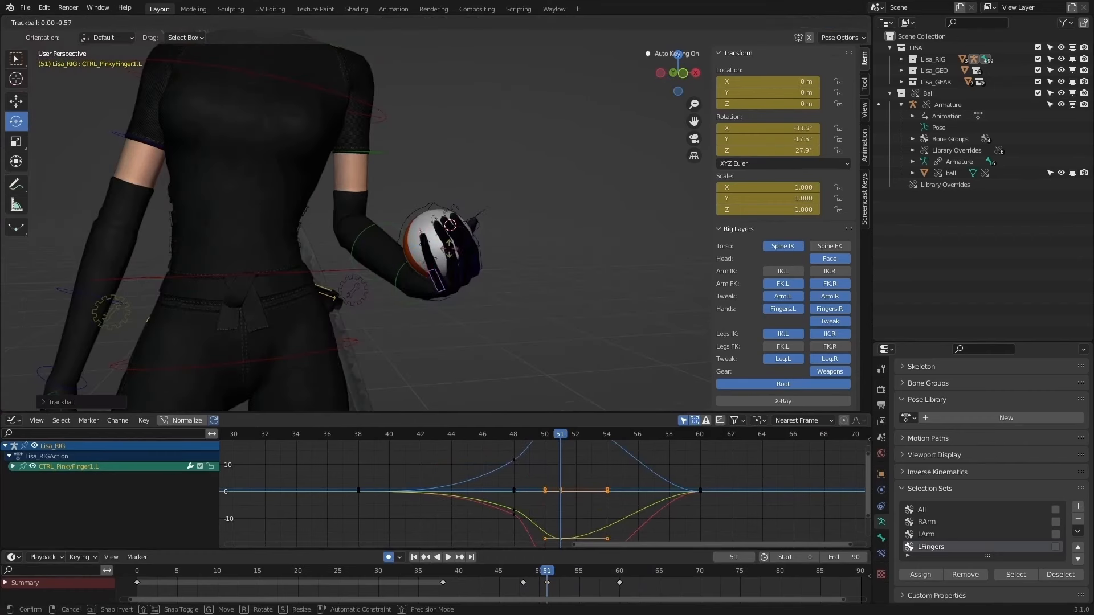
left_click(451, 277)
left_click(460, 266)
left_click_drag(461, 265, 432, 286)
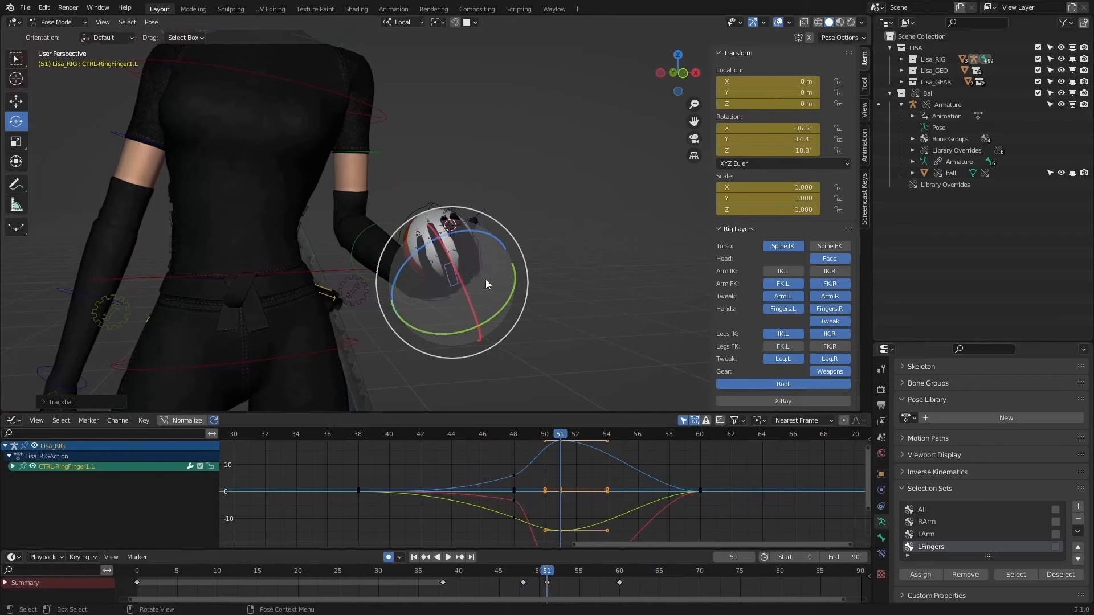
Step: Try rotating the left middle finger's base to about -28° X, -3° Y and 15° Z to spread it over the ball
left_click(479, 263)
middle_click_drag(479, 263, 456, 285)
key("r")
key("z")
key("z")
left_click(460, 321)
key("r")
key("r")
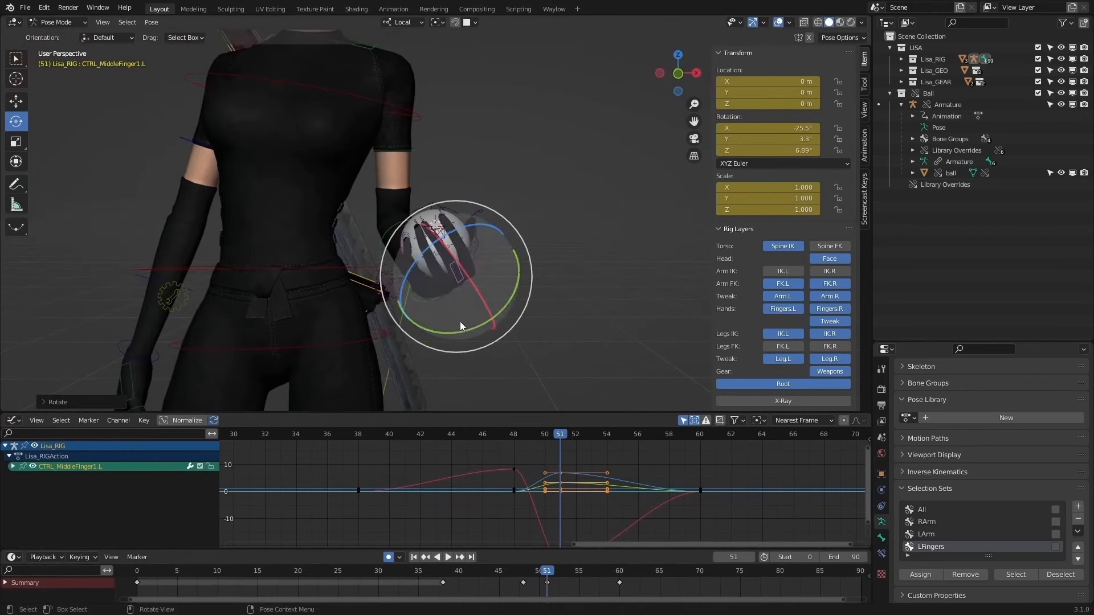
key("Escape")
left_click(576, 291)
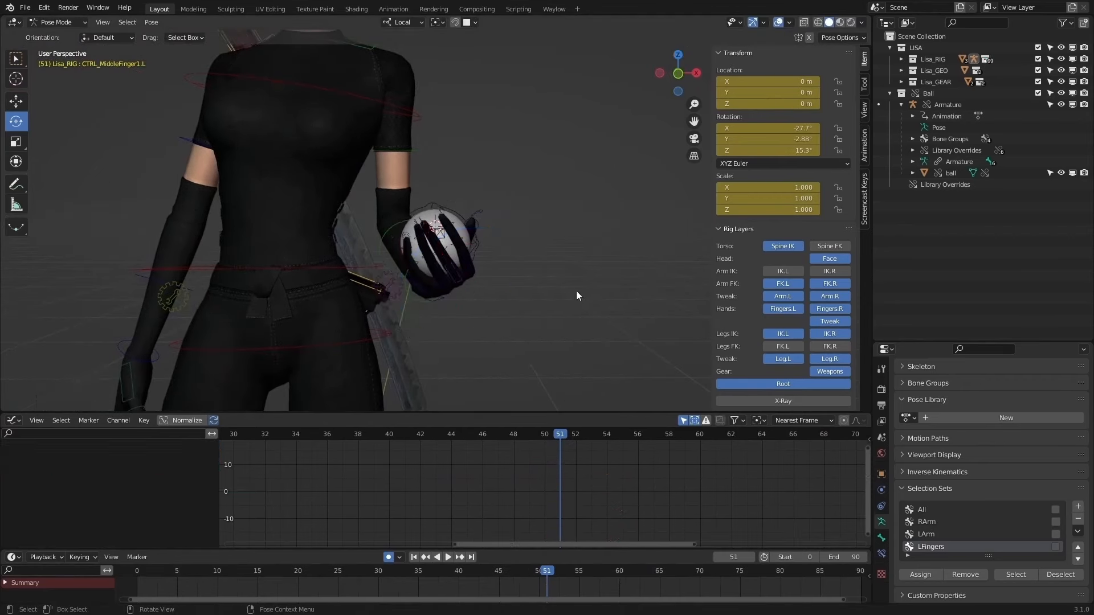
Step: Undo the recent splaying rotations of the left middle, ring and pinky fingers
middle_click_drag(577, 291, 442, 340)
key("ctrl+z")
key("ctrl+z")
key("ctrl+z")
key("ctrl+z")
key("ctrl+z")
key("ctrl+z")
key("ctrl+z")
key("ctrl+z")
scroll(555, 276, "up", 3)
key("ctrl+z")
key("ctrl+z")
key("ctrl+z")
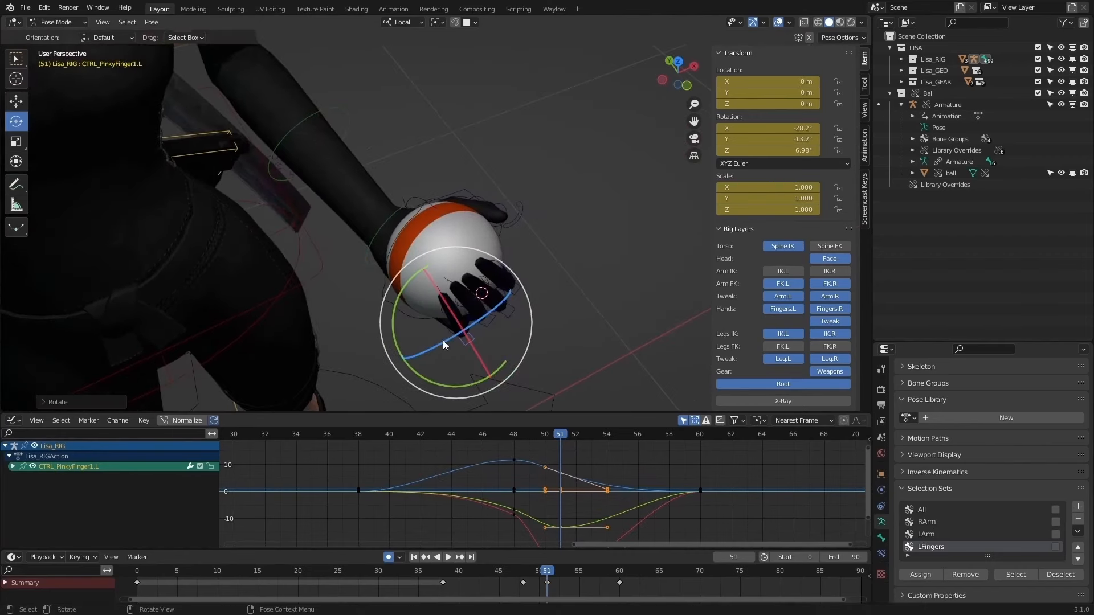
Step: Re-rotate the left pinky base and turn CTRL-RingFinger1.L to about -33° X, -16° Y and 2° Z around the ball
left_click_drag(443, 340, 459, 339)
middle_click_drag(459, 339, 480, 382)
left_click(460, 331)
left_click_drag(525, 330, 516, 334)
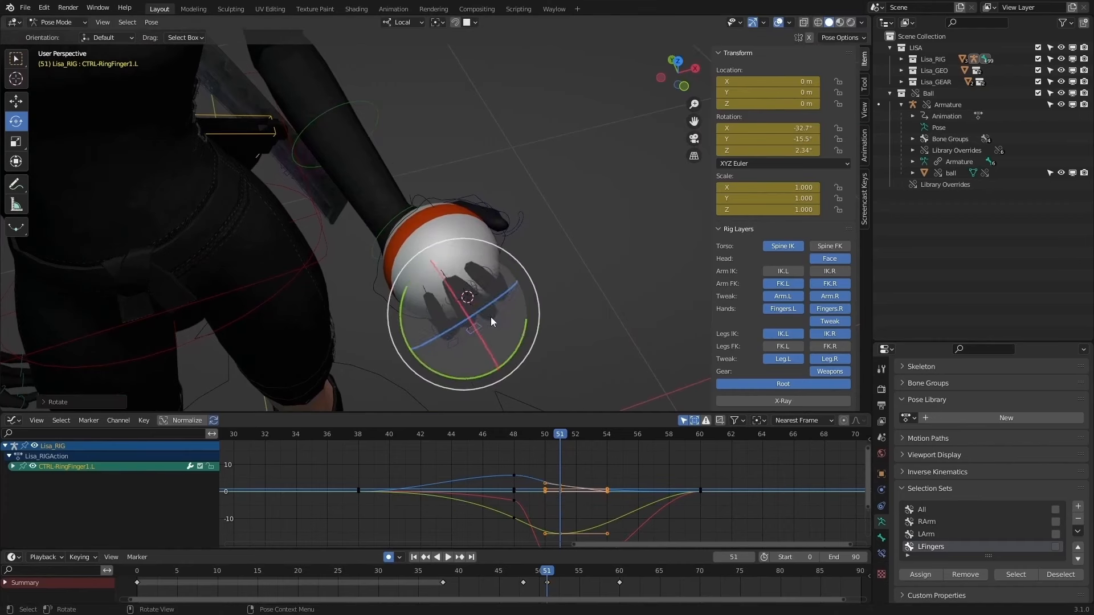
middle_click_drag(490, 317, 481, 308)
left_click_drag(482, 311, 477, 314)
Step: Bend the CTRL-TWEAK-BONE_Thumb2.L joint toward the ball, with a quaternion X rotation of about -0.116
middle_click_drag(476, 313, 504, 228)
left_click(507, 226)
left_click_drag(508, 226, 535, 231)
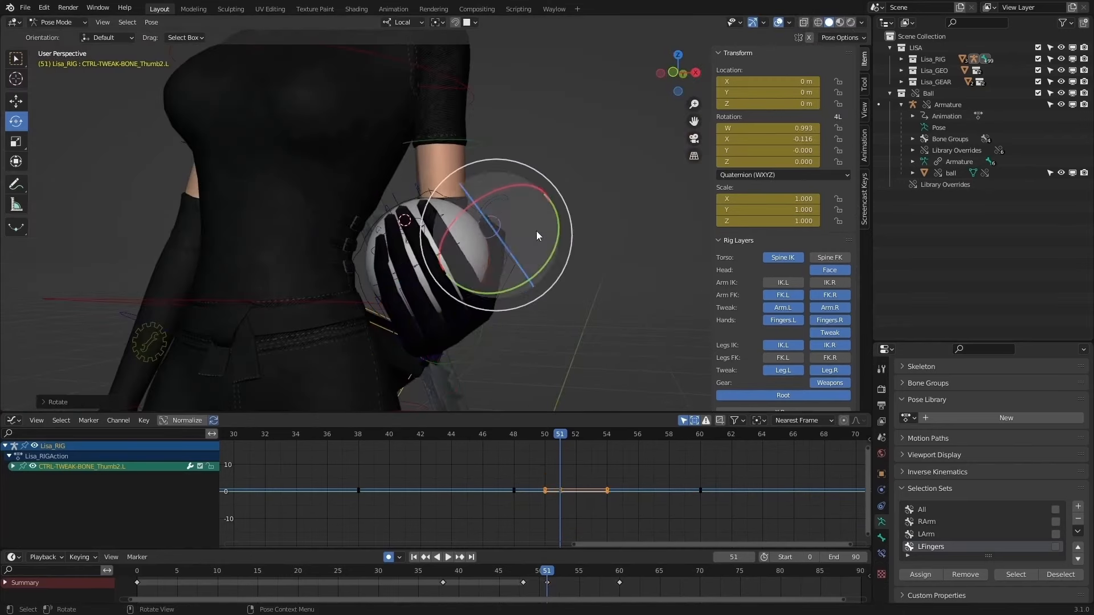
middle_click_drag(536, 231, 594, 477)
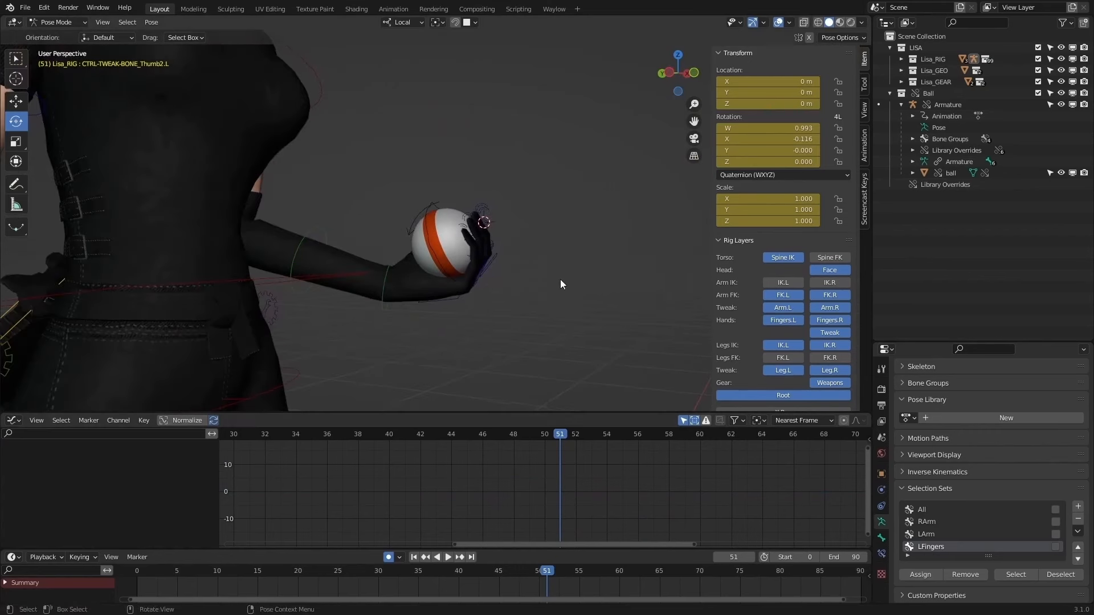
middle_click_drag(560, 279, 632, 304)
Step: Select the LFingers bones and copy their keys from frame 51 to frame 60
left_click(1016, 574)
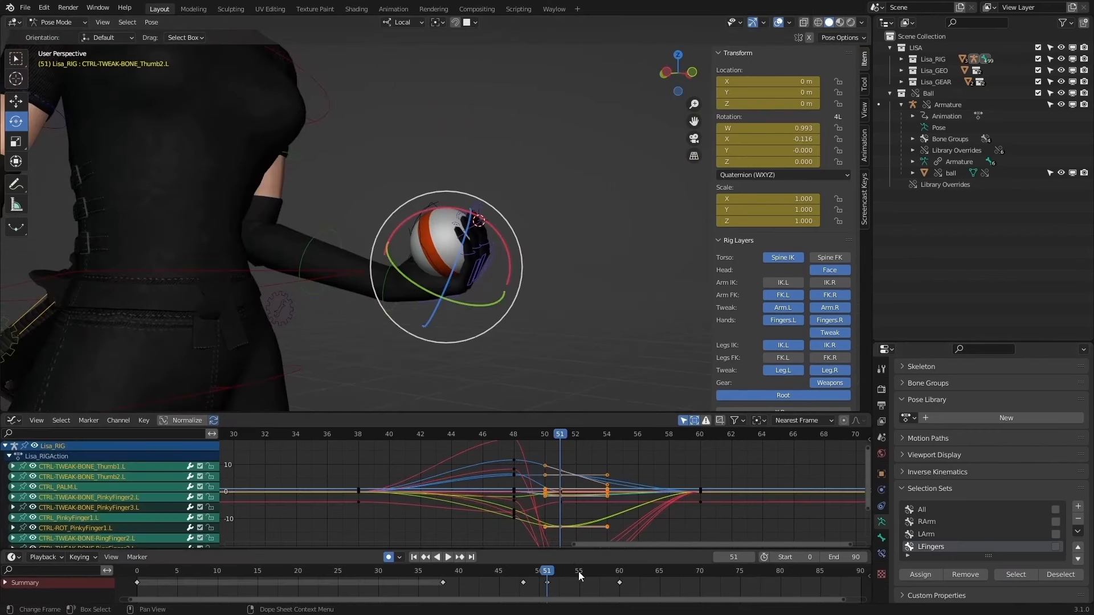
left_click_drag(556, 576, 619, 575)
key("ctrl+v")
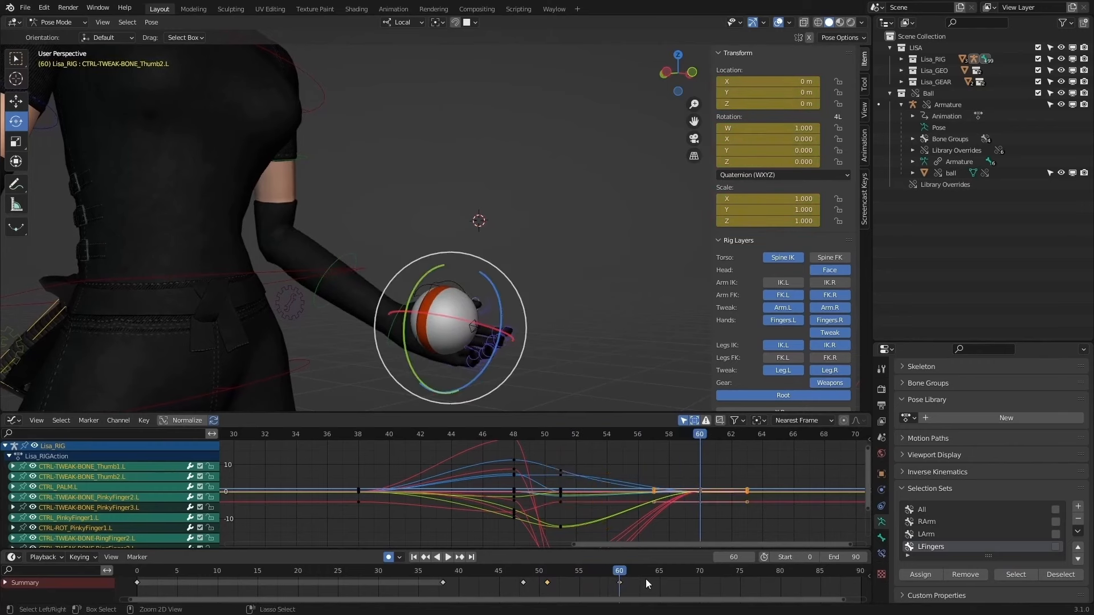
Step: Scrub and play back the animation to examine the left-hand catch up close and on the full character
key("shift+ctrl+space")
left_click_drag(542, 573, 751, 595)
key("space")
middle_click_drag(562, 337, 591, 290)
left_click(590, 298)
left_click(448, 557)
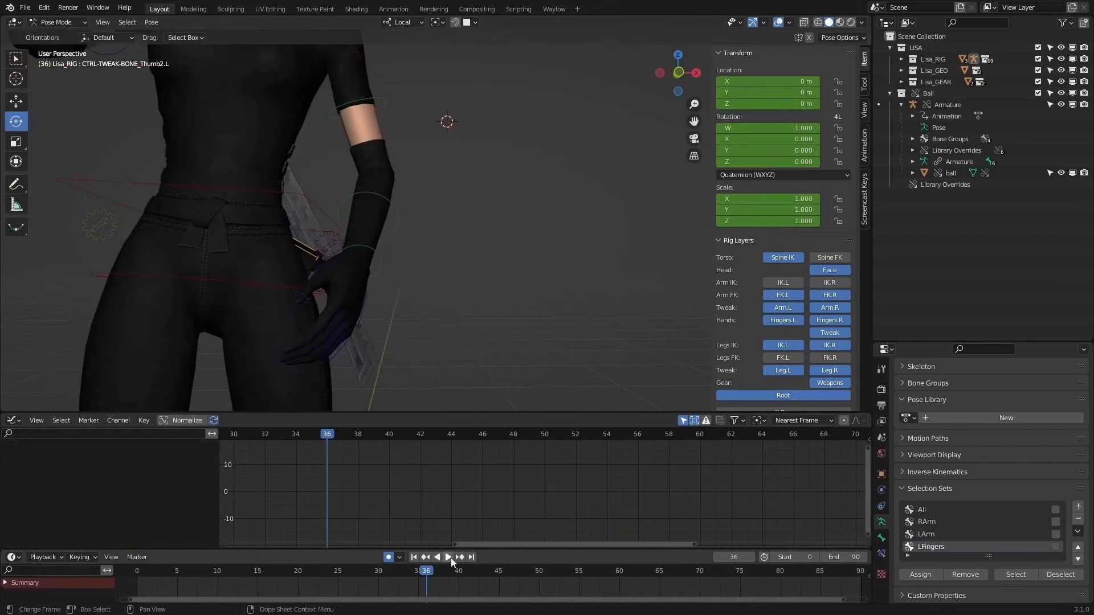
scroll(487, 275, "down", 5)
scroll(517, 294, "down", 3)
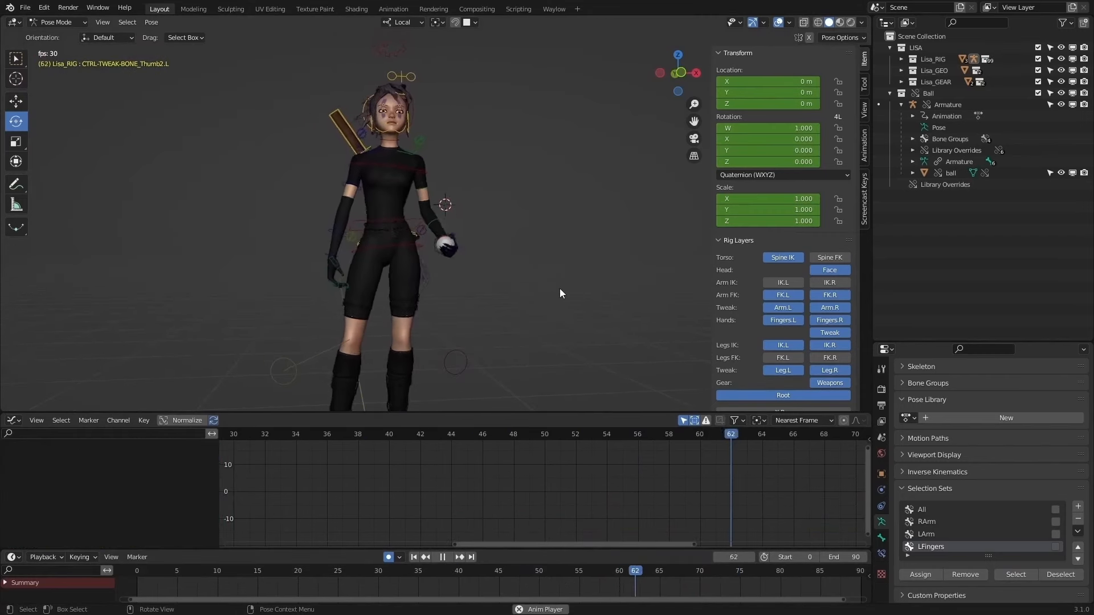
middle_click_drag(516, 255, 538, 304, "shift")
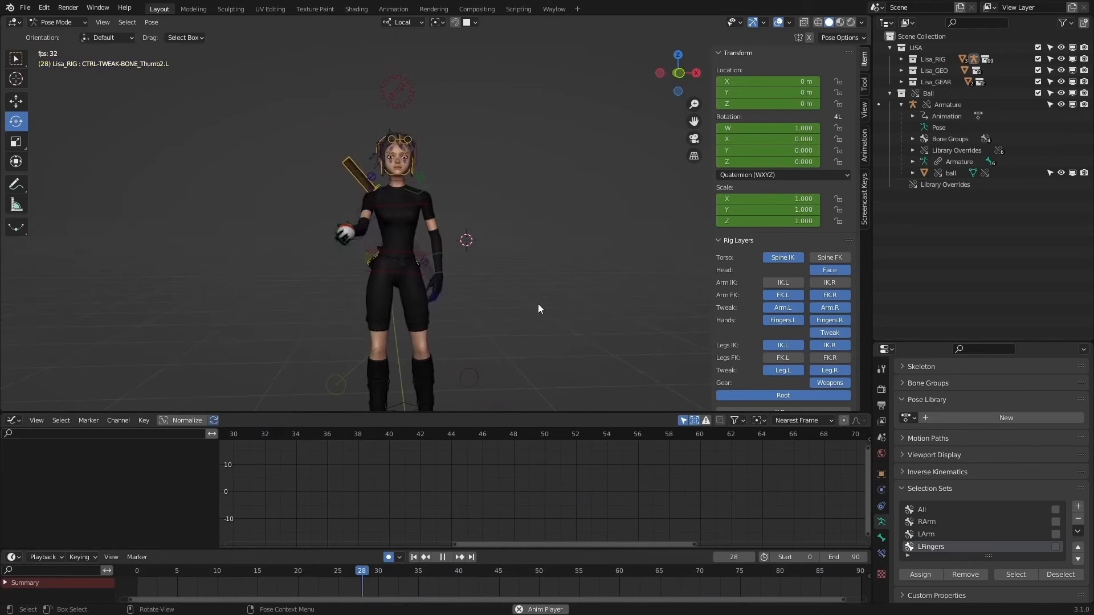
left_click(448, 557)
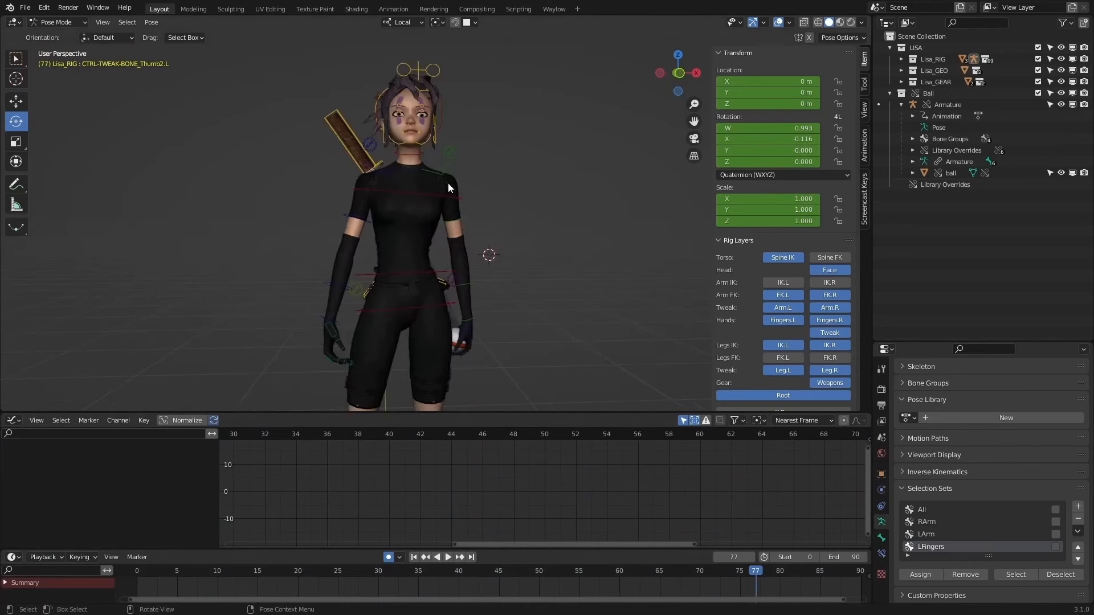
Step: Create a selection set named NeckHead from the CTRL-NECK and CTRL-TWEAK-HEAD bones, and clear the selection
left_click(419, 155)
middle_click_drag(416, 145, 388, 141)
left_click(350, 74, "shift")
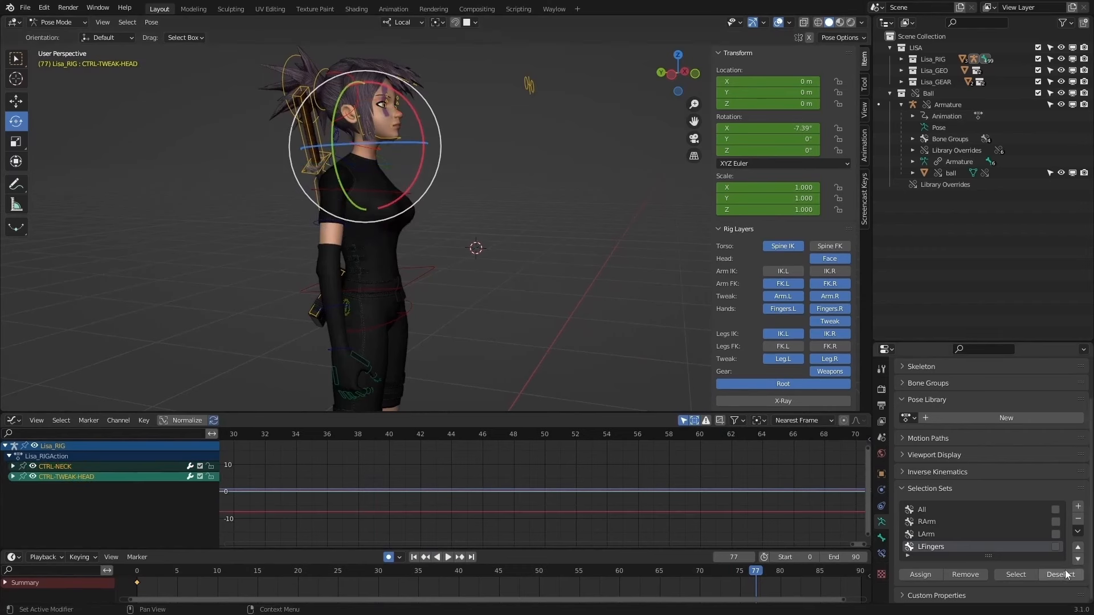
left_click(920, 575)
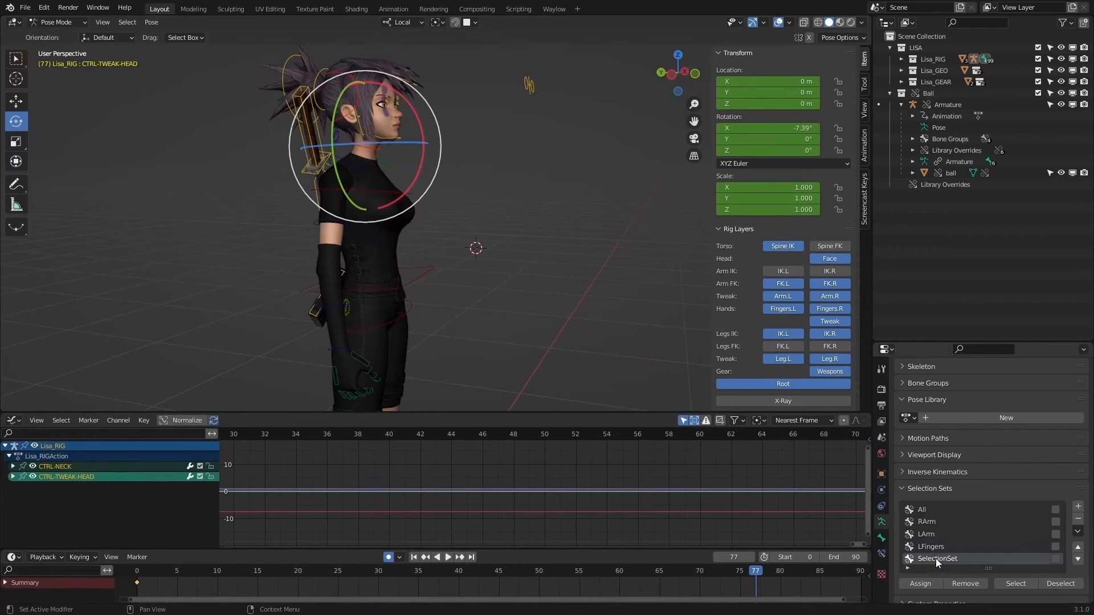
type("NeckHead")
key("alt+a")
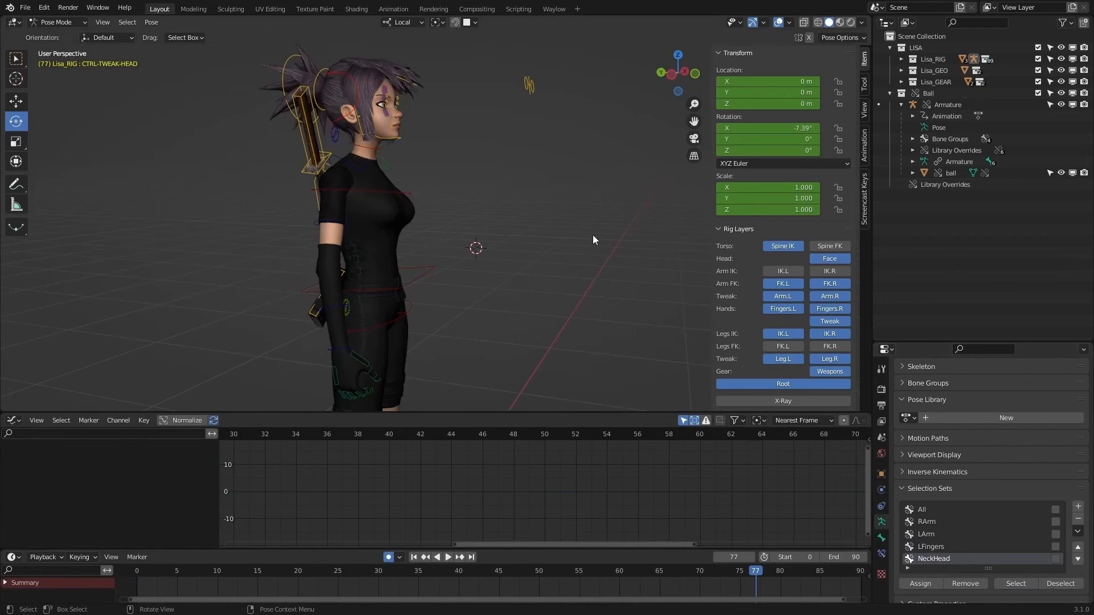
Step: Select the NeckHead bones and keyframe them at frame 90
left_click(1020, 584)
left_click_drag(306, 568, 863, 579)
key("i")
middle_click_drag(644, 367, 507, 331)
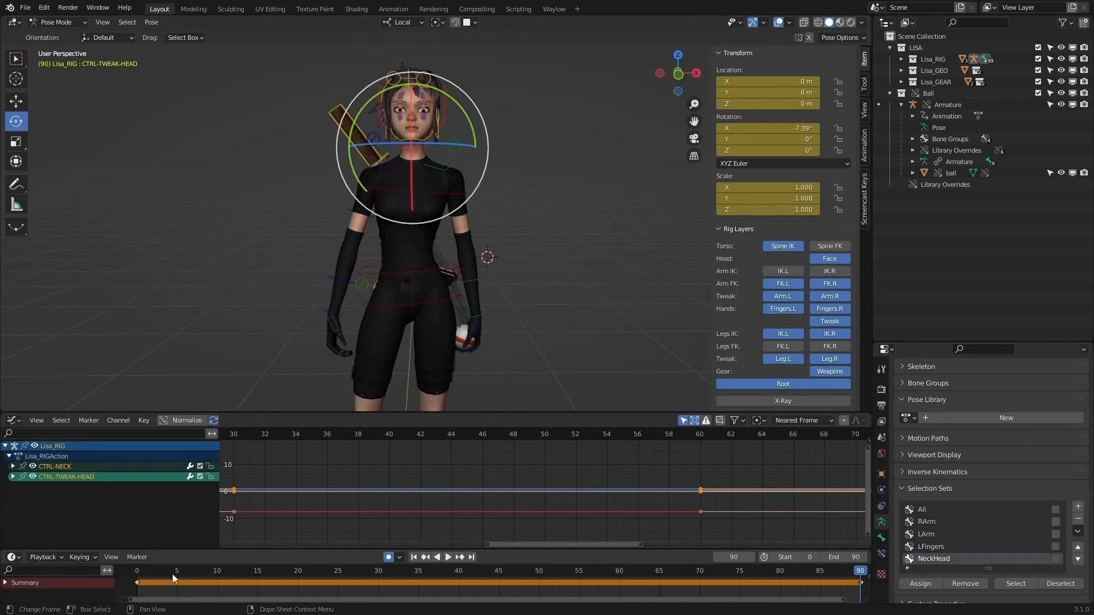
Step: Rotate CTRL-NECK at frame 0 to about 0.6° X and -2.5° Y
left_click_drag(171, 574, 135, 573)
middle_click_drag(462, 294, 521, 282, "shift")
scroll(521, 283, "down", 1)
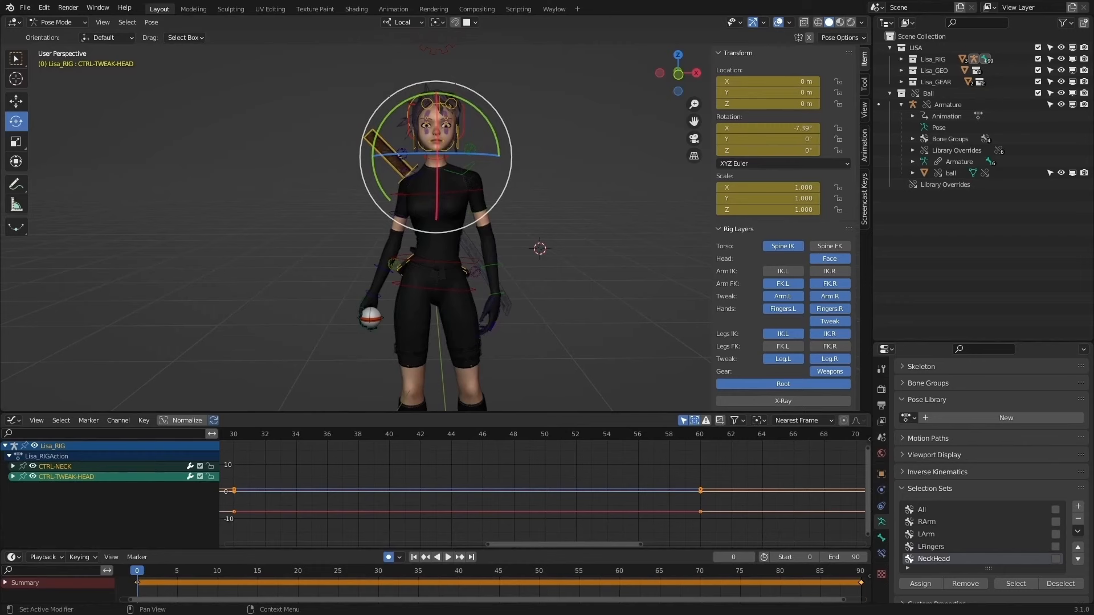
left_click(473, 122)
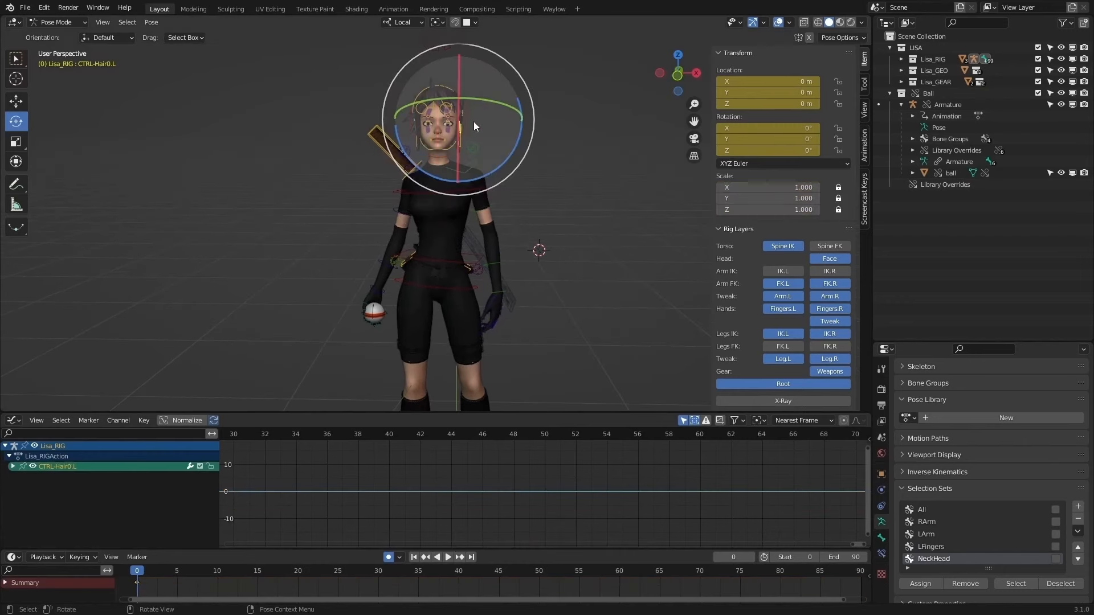
left_click(465, 127)
scroll(453, 148, "up", 1)
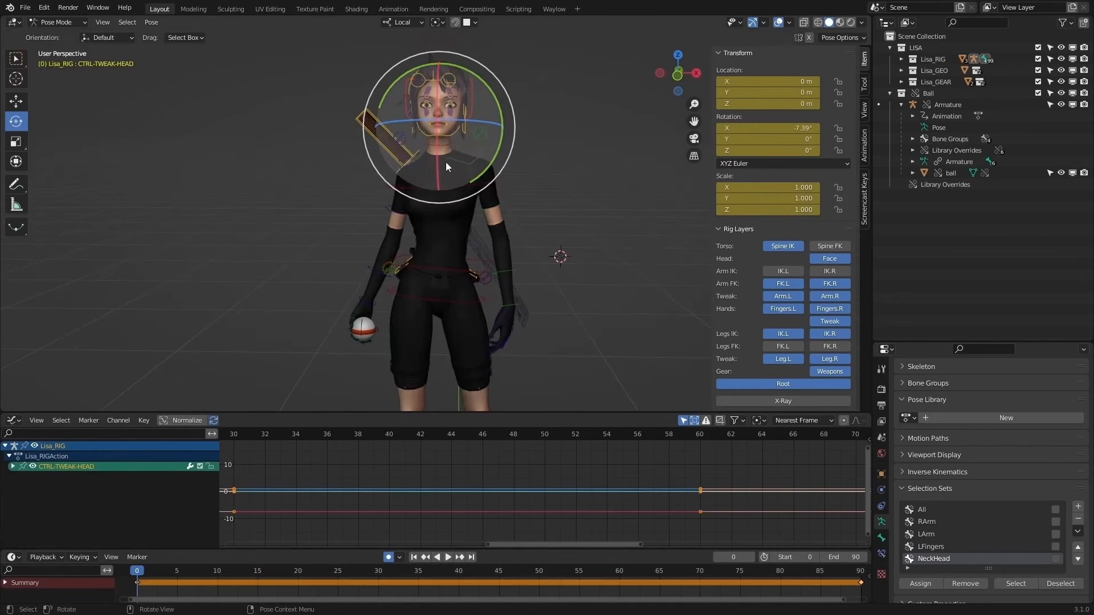
key("r")
left_click(495, 81)
left_click(467, 93)
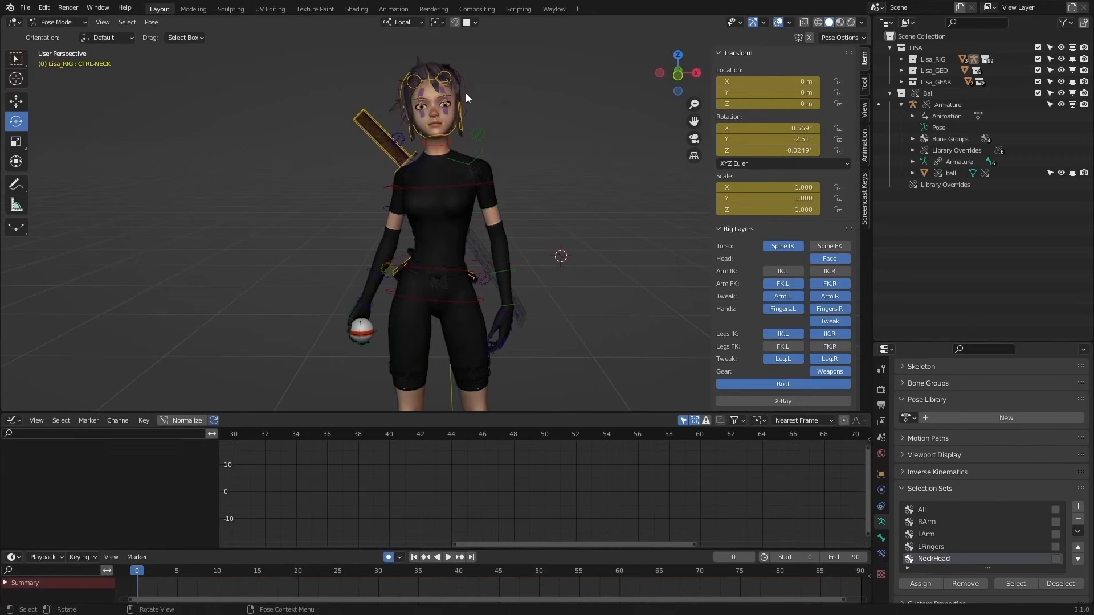
Step: Rotate CTRL-TWEAK-HEAD at frame 0 to about -3.3° X, 6.8° Y and -0.9° Z, and deselect it
left_click(477, 80)
left_click_drag(476, 80, 483, 90)
middle_click_drag(483, 90, 525, 142)
left_click_drag(432, 145, 496, 199)
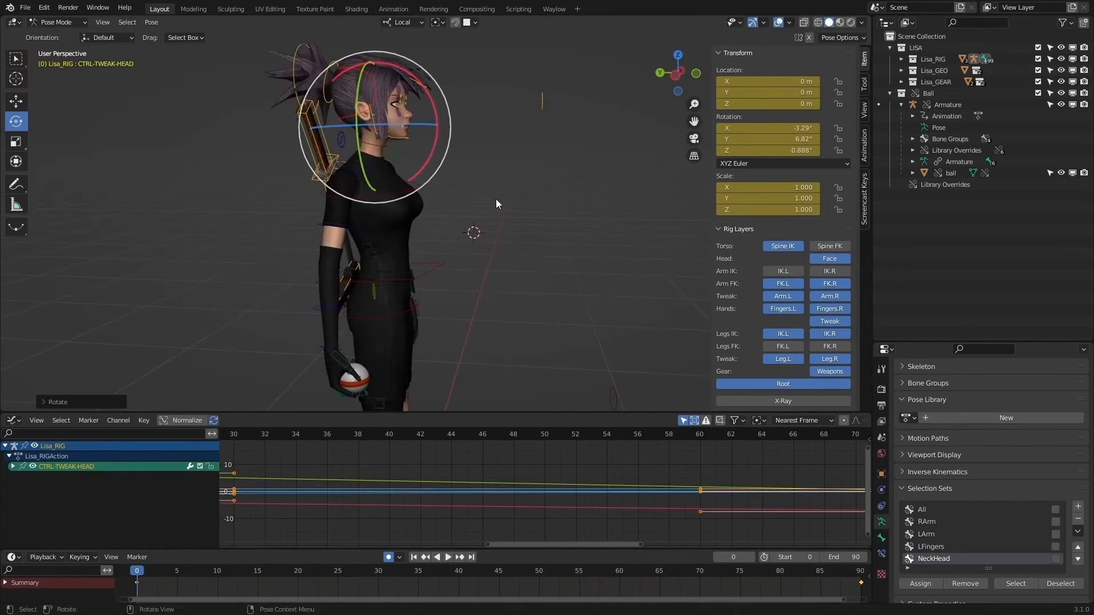
middle_click_drag(496, 199, 576, 145)
left_click(539, 195)
Step: Hide the viewport overlays and play the animation to review the head motion
left_click(778, 22)
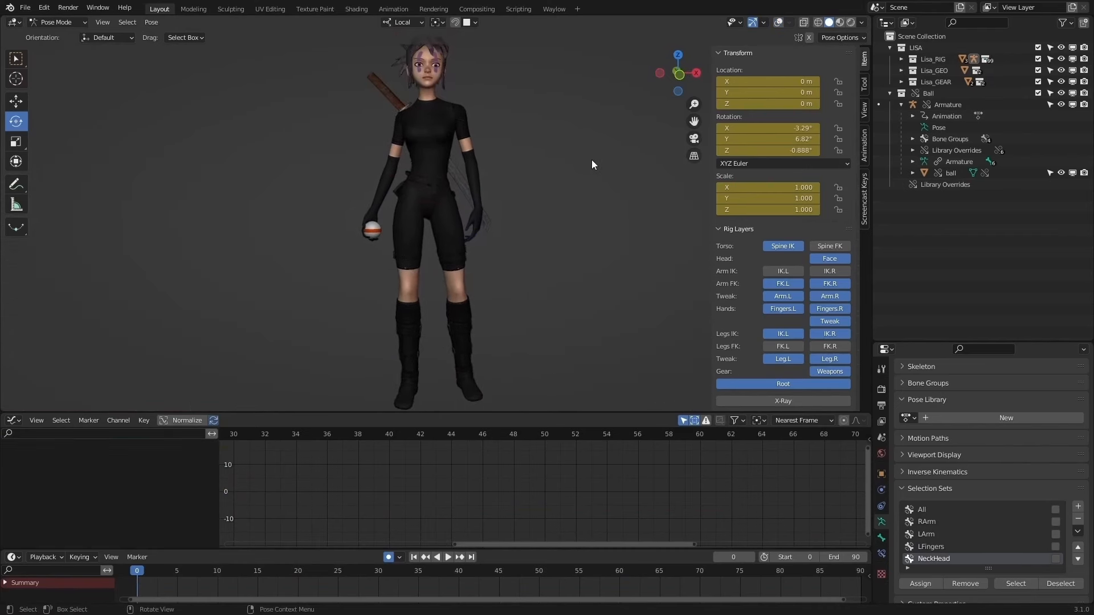
left_click(448, 556)
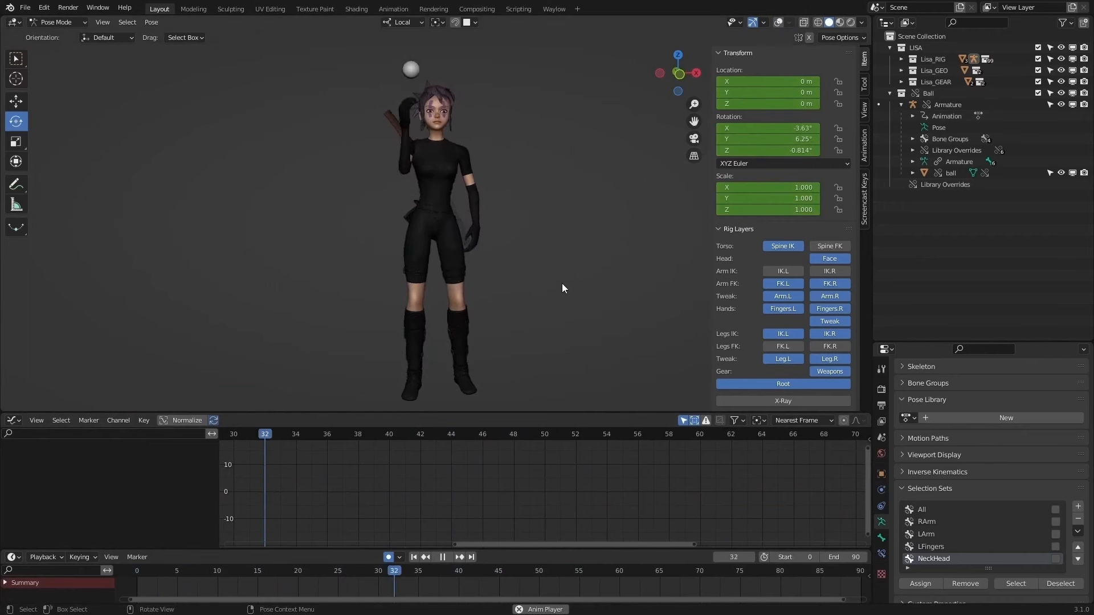
left_click(443, 557)
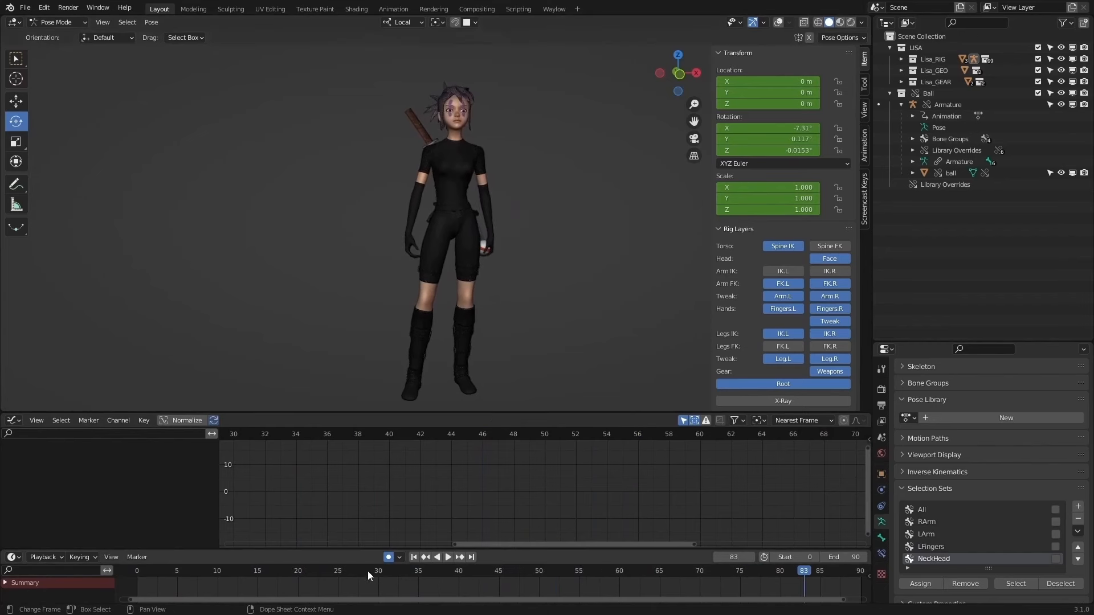
Step: Select the NeckHead bones and keyframe them at frame 24
key("shift+Left")
left_click(1015, 584)
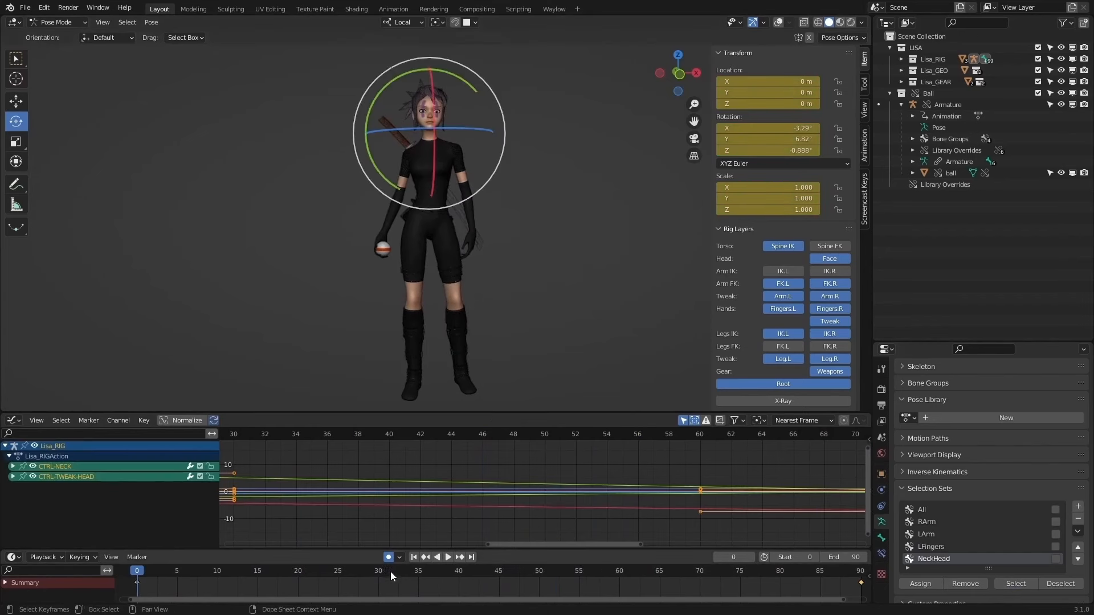
left_click_drag(209, 570, 329, 569)
key("i")
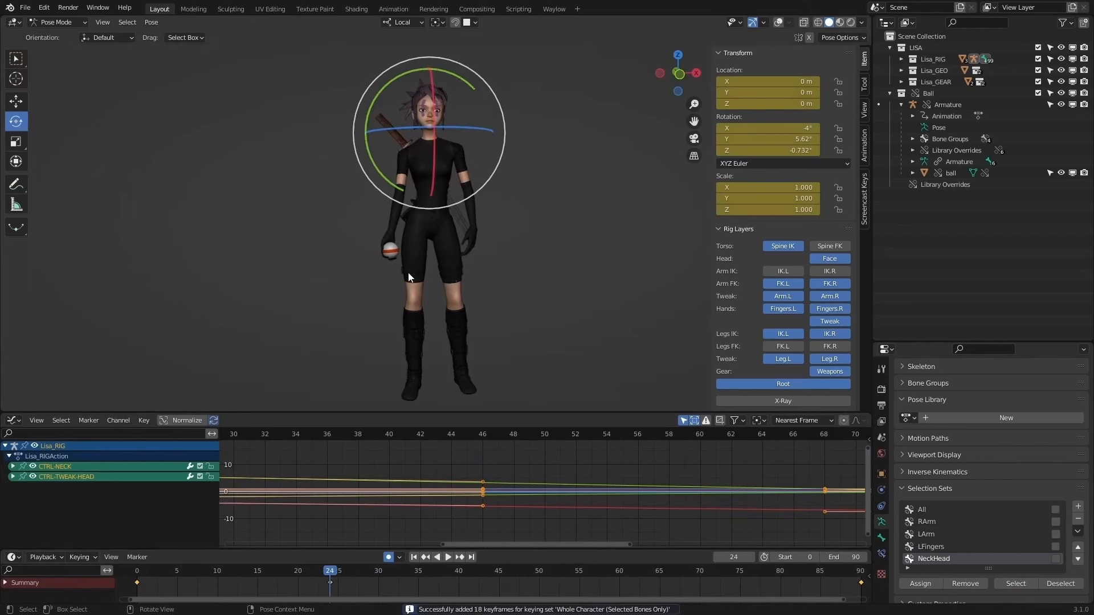
Step: Keyframe the NeckHead bones at frame 30
key("space")
left_click(378, 570)
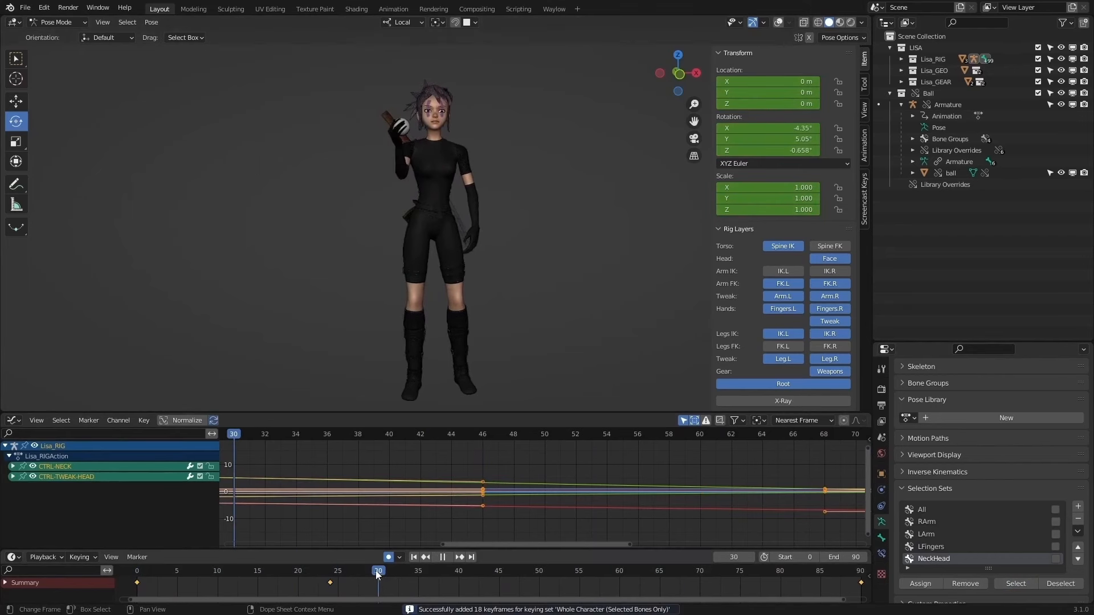
right_click(382, 573)
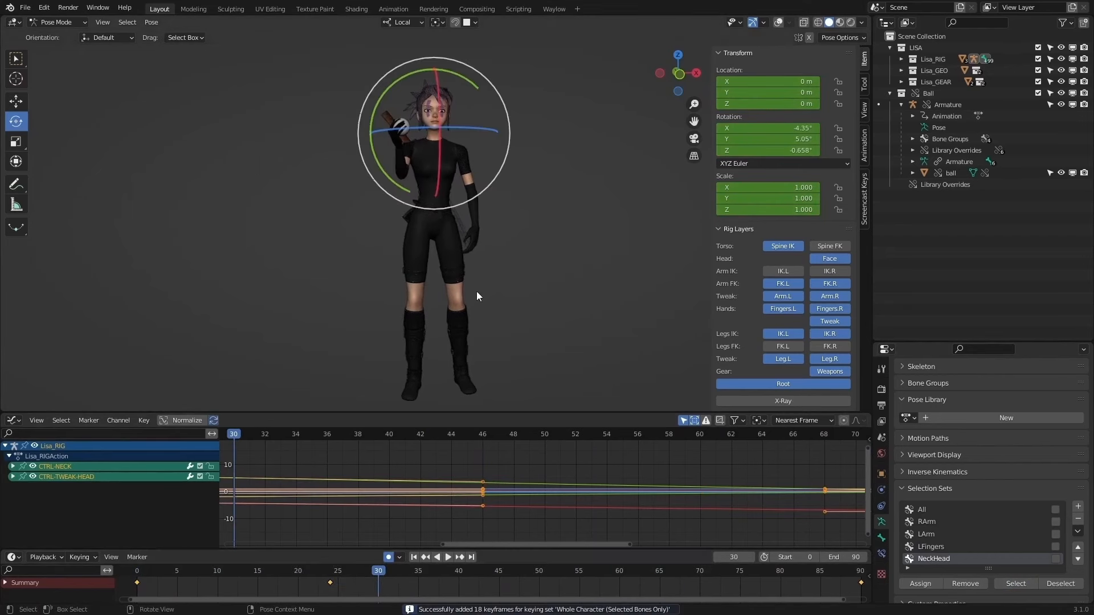
key("i")
Step: Keyframe the NeckHead bones at frame 40 and view the character from the side
key("space")
left_click_drag(381, 569, 457, 573)
key("space")
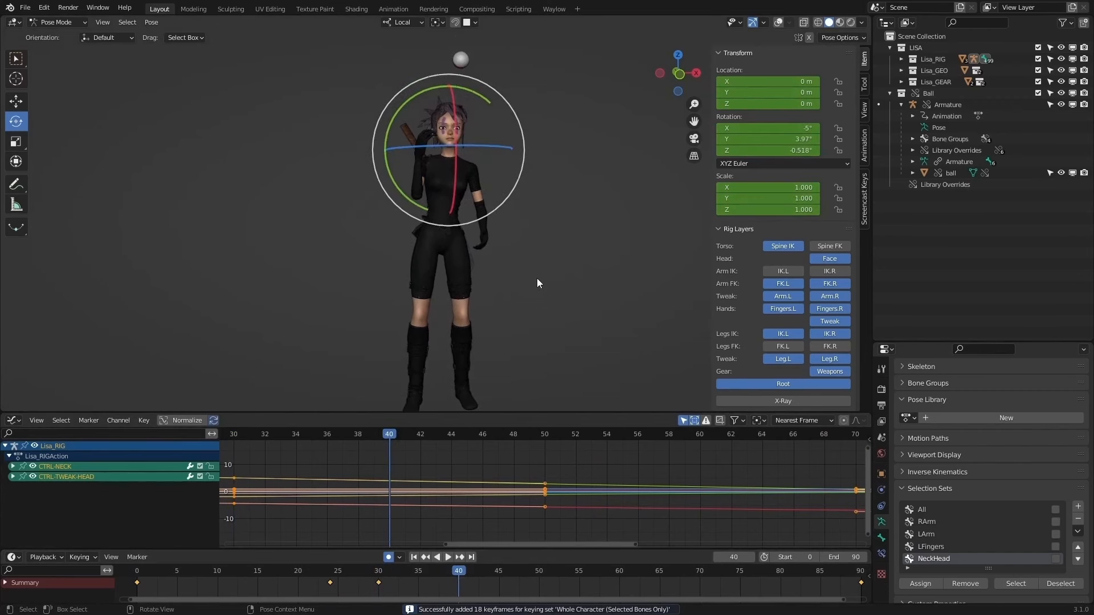
key("i")
key("KP_3")
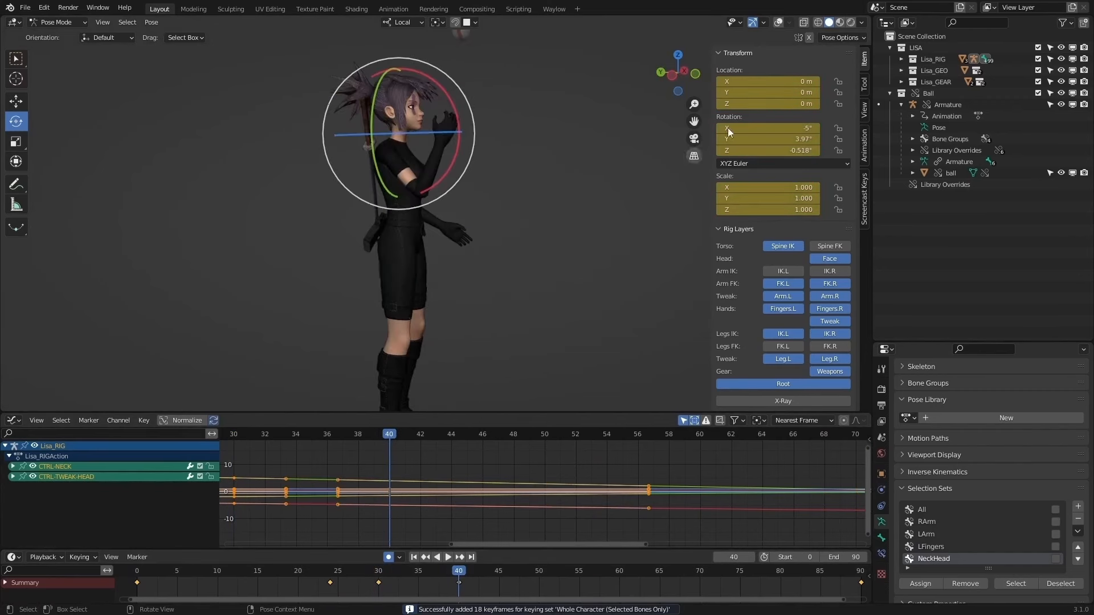
Step: Show the overlays, then rotate CTRL-NECK at frame 40 to about -3.6° X and CTRL-TWEAK-HEAD to about -14.1° X
left_click(778, 22)
middle_click_drag(627, 160, 467, 177)
left_click(432, 189)
left_click(419, 185)
left_click_drag(454, 156, 451, 149)
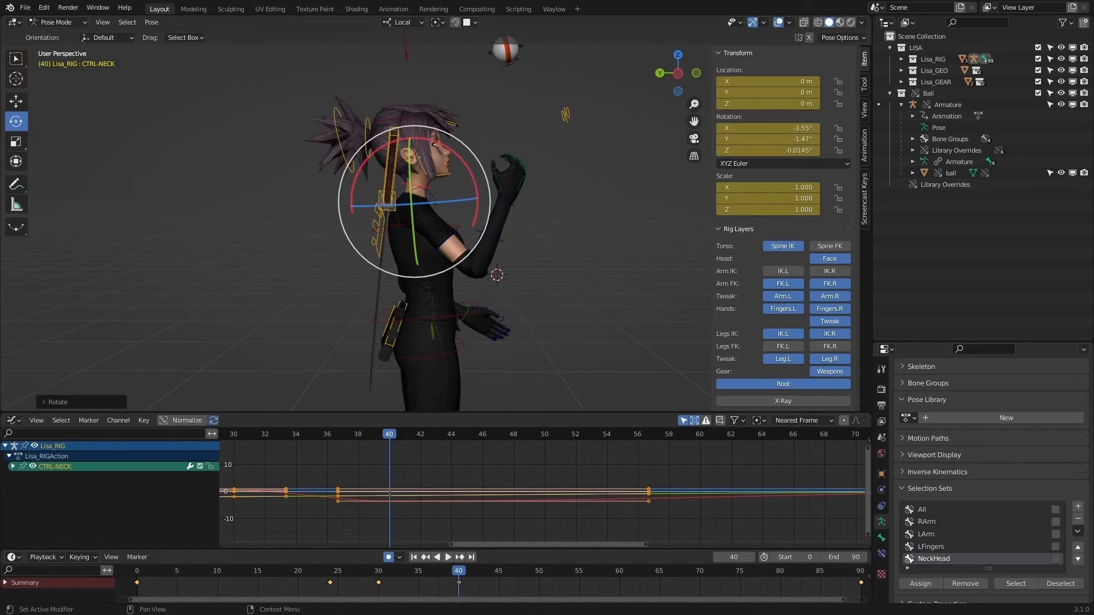
left_click(419, 125)
left_click_drag(438, 120, 433, 109)
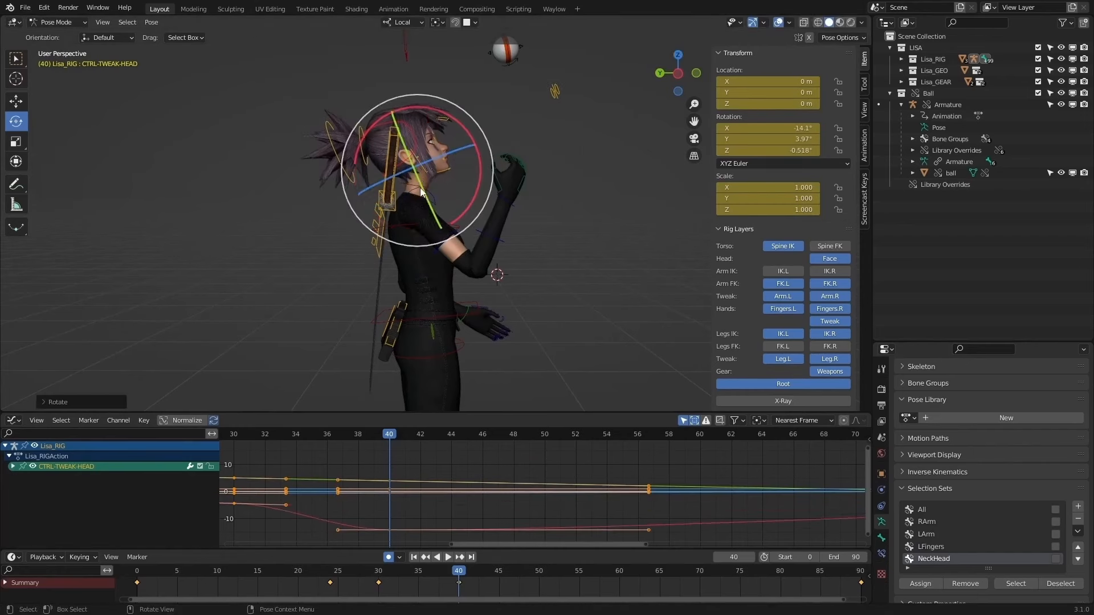
Step: Tilt CTRL-NECK further back at frame 40 and rotate CTRL-TWEAK-HEAD to about -2.4° X
left_click(418, 184)
left_click(456, 193)
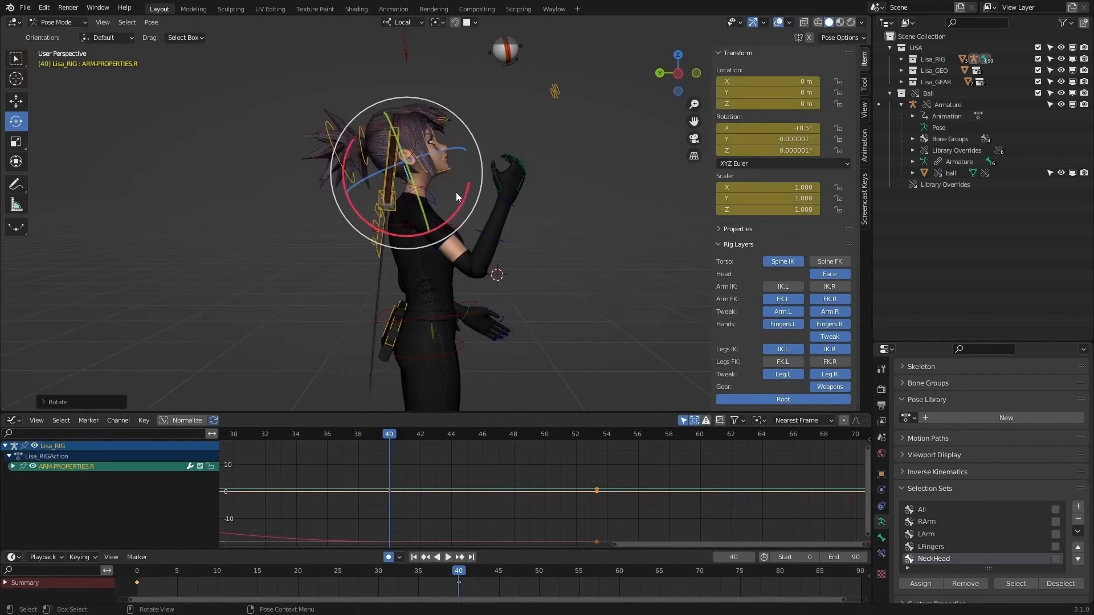
left_click_drag(426, 189, 445, 131)
left_click(435, 187)
left_click(404, 134)
middle_click_drag(444, 131, 548, 149)
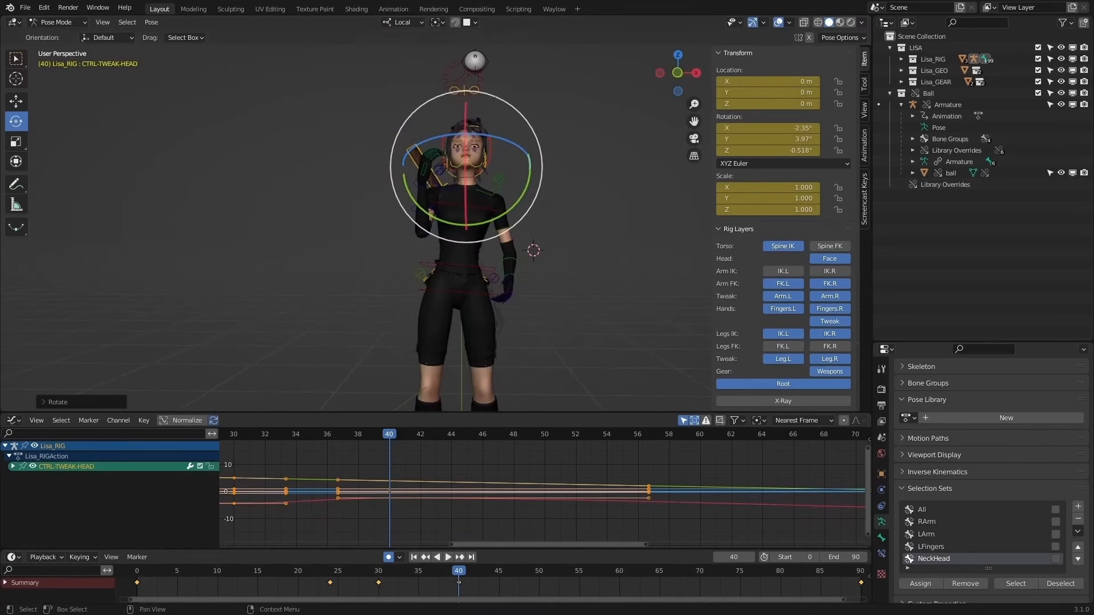
Step: Refine the sideways tilt of CTRL-NECK at frame 40, checking the head from the front
left_click(469, 175)
middle_click_drag(468, 175, 497, 205)
left_click_drag(499, 239, 492, 242)
middle_click_drag(499, 153, 493, 149)
left_click(493, 148)
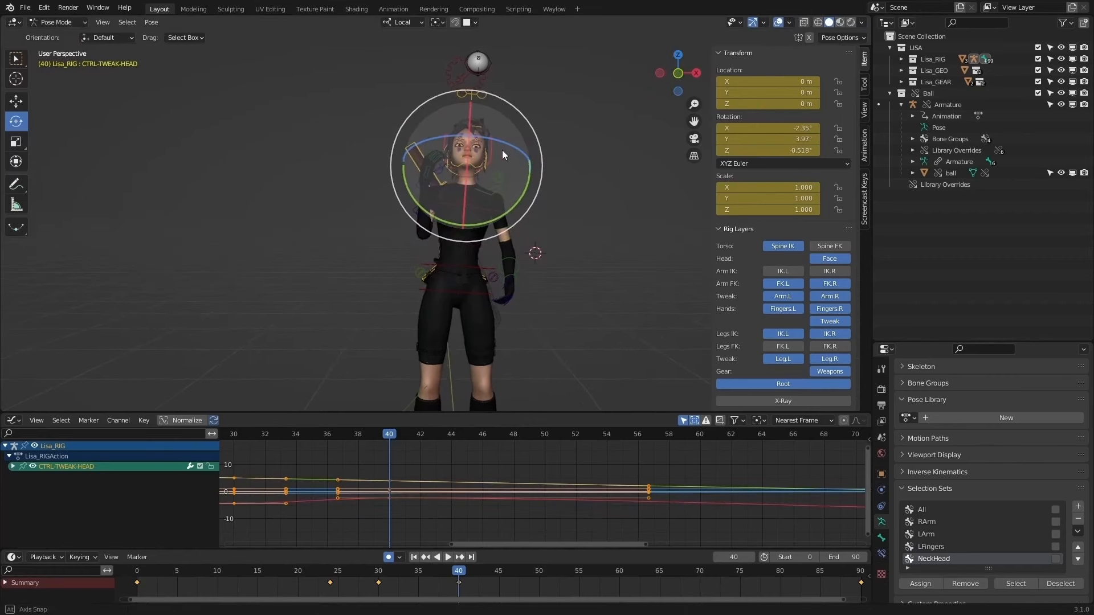
Step: Select the NeckHead bones and delete their keyframes at frame 30
mouse_move(352, 574)
left_mouse_down()
mouse_move(469, 573)
mouse_move(319, 572)
mouse_move(363, 574)
left_mouse_up()
left_click(1016, 583)
left_click(379, 583)
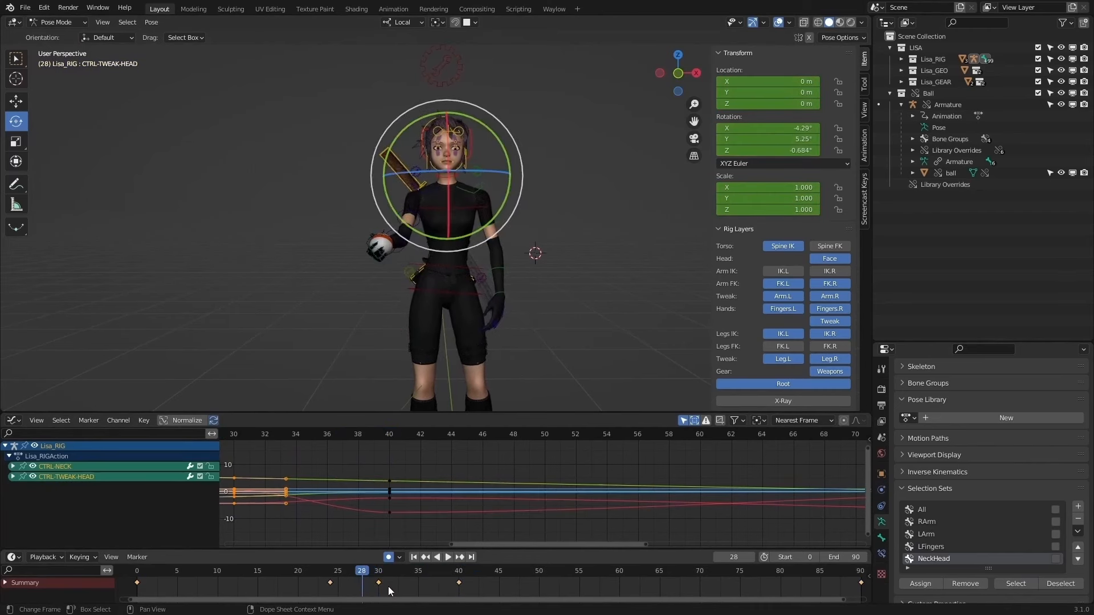
key("x")
left_click(387, 588)
key("x")
left_click(375, 569)
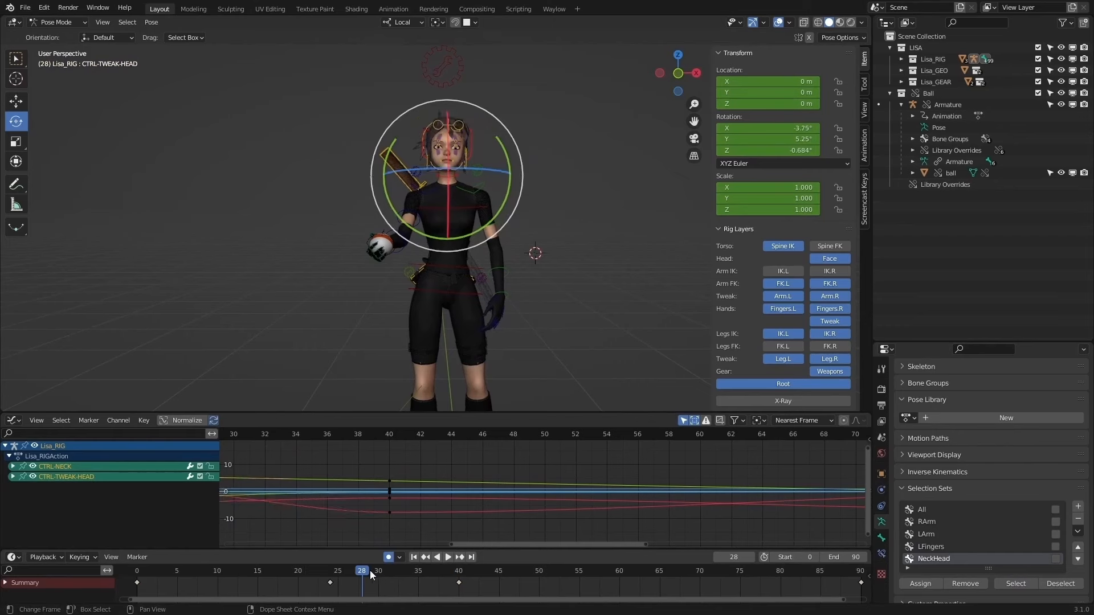
Step: Review the head motion from the start and keyframe the NeckHead bones at frame 46
key("shift+Left")
key("space")
left_click_drag(176, 563, 466, 573)
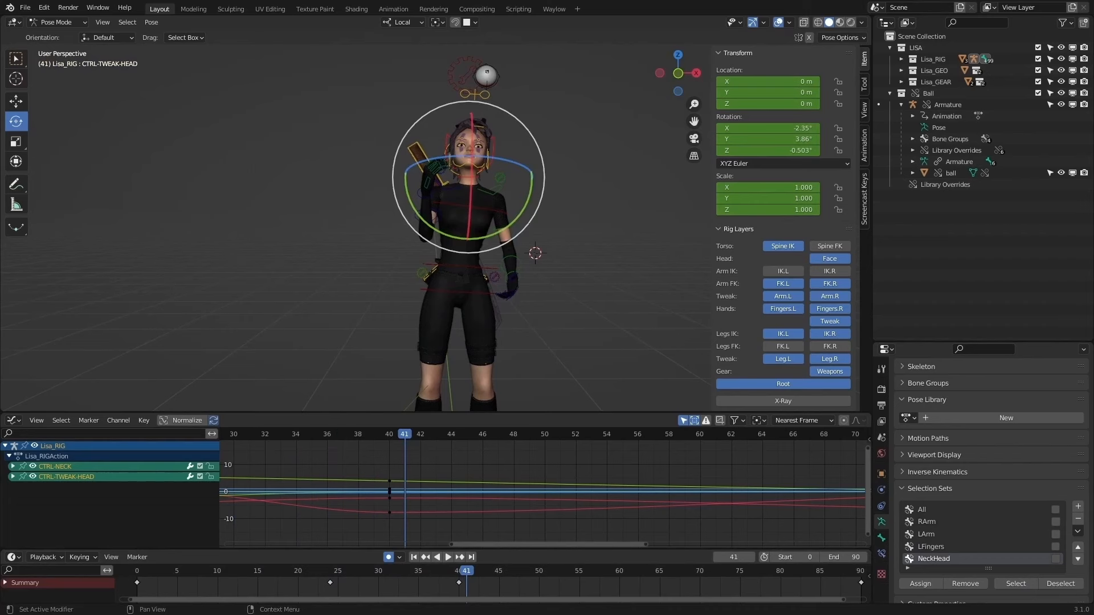
left_click_drag(377, 570, 495, 572)
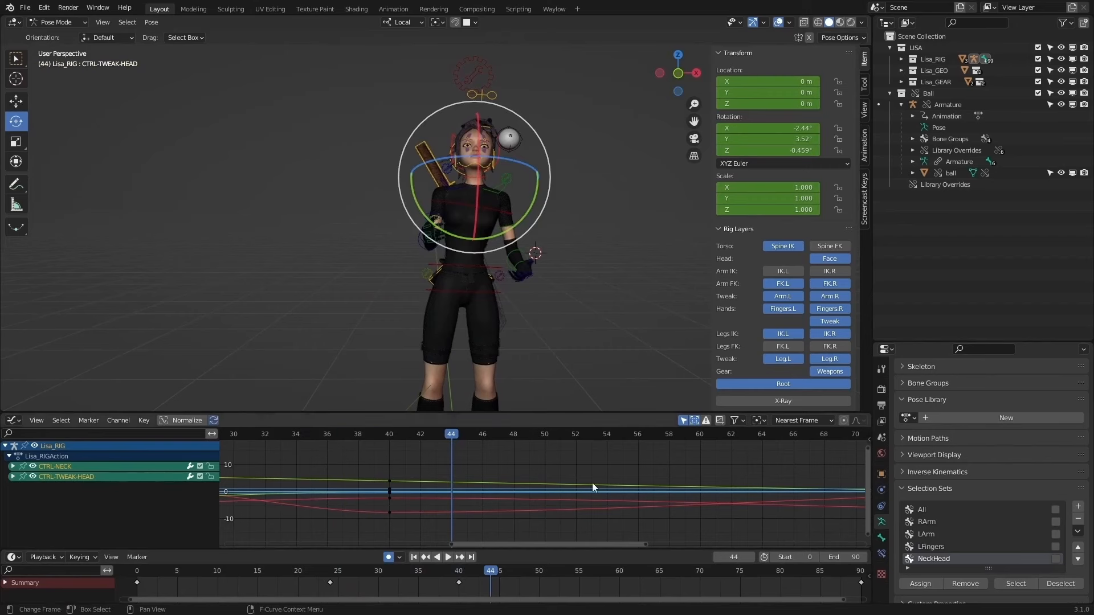
left_click_drag(498, 573, 507, 573)
key("i")
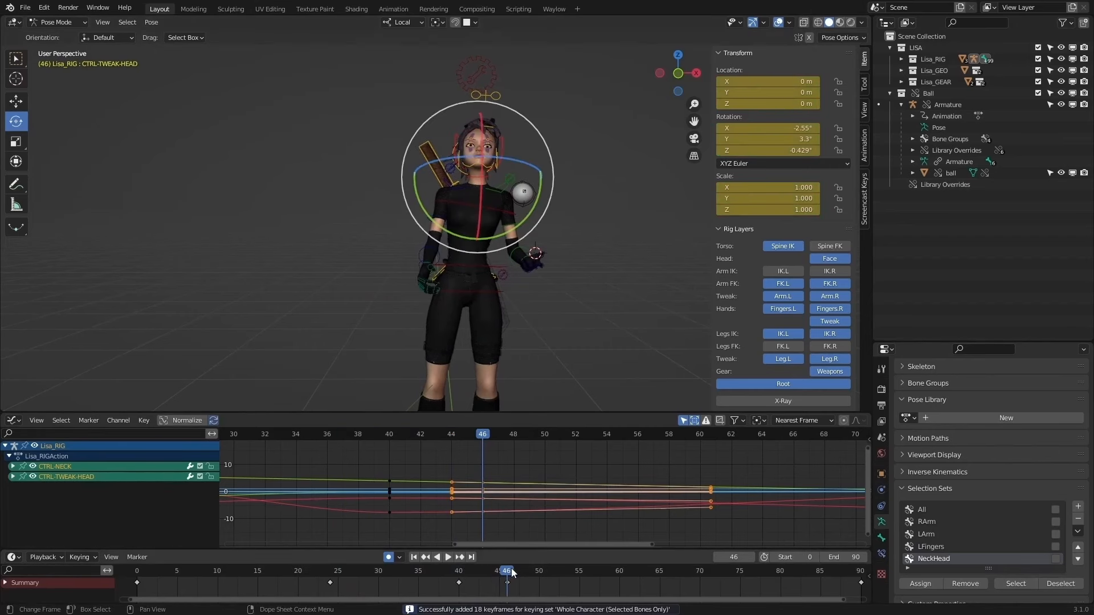
Step: Rotate CTRL-NECK slightly about its X axis at frame 46, working from the side view
left_click(473, 175)
middle_click_drag(474, 174, 450, 149)
key("ctrl+z")
scroll(433, 165, "up", 2)
left_click(429, 162)
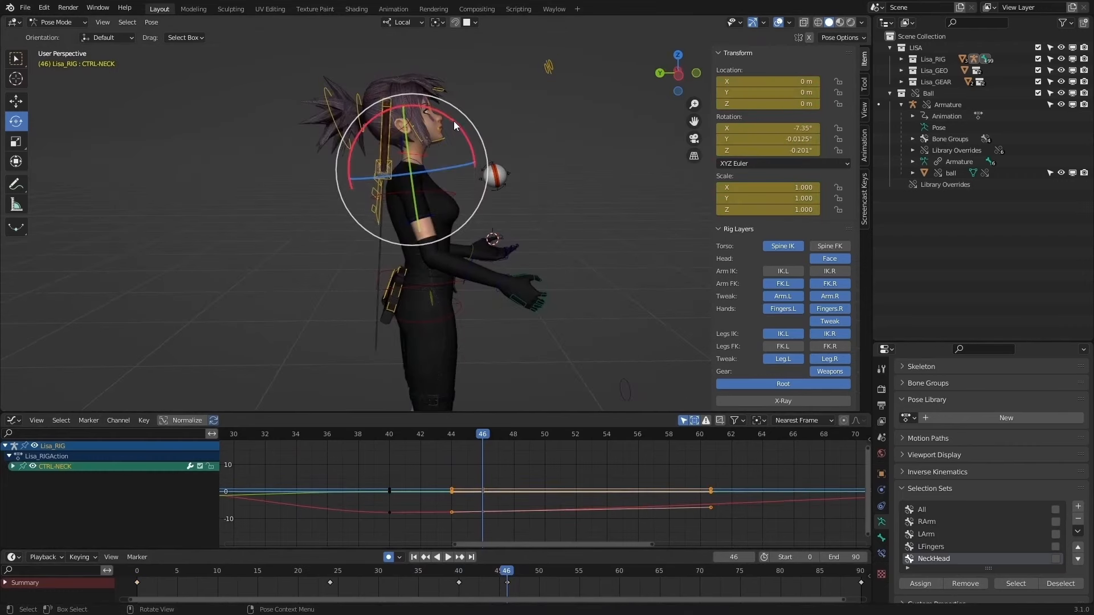
left_click_drag(453, 121, 455, 124)
Step: Undo the accidental hair control rotation and rotate CTRL-TWEAK-HEAD at frame 46 to about 0° X
left_click(412, 121)
left_click(413, 108)
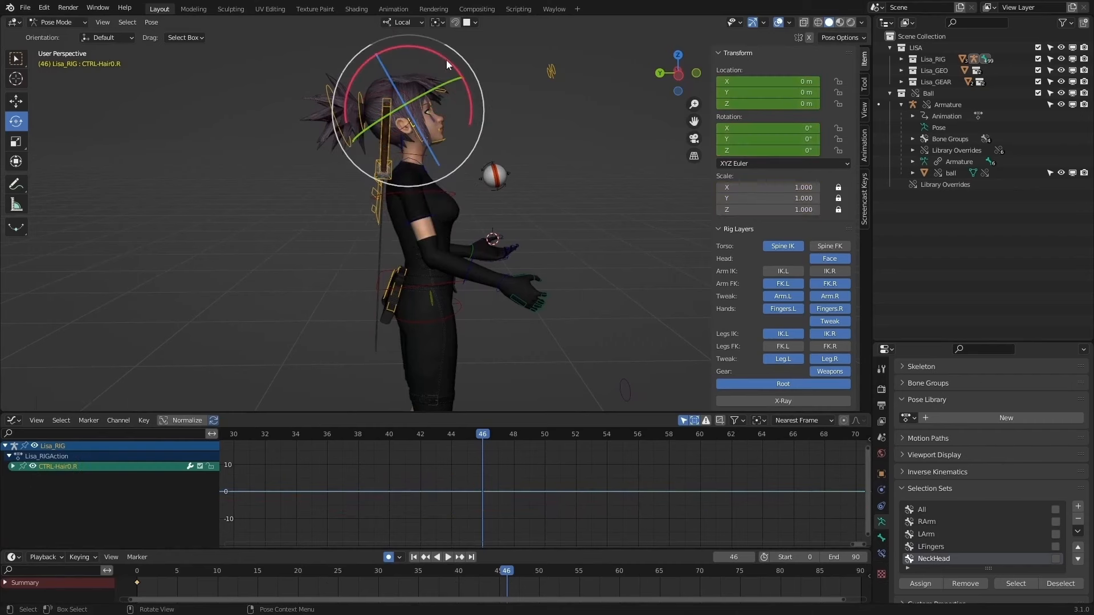
left_click_drag(447, 60, 438, 79)
key("ctrl+z")
left_click(418, 87)
middle_click_drag(633, 293, 515, 300)
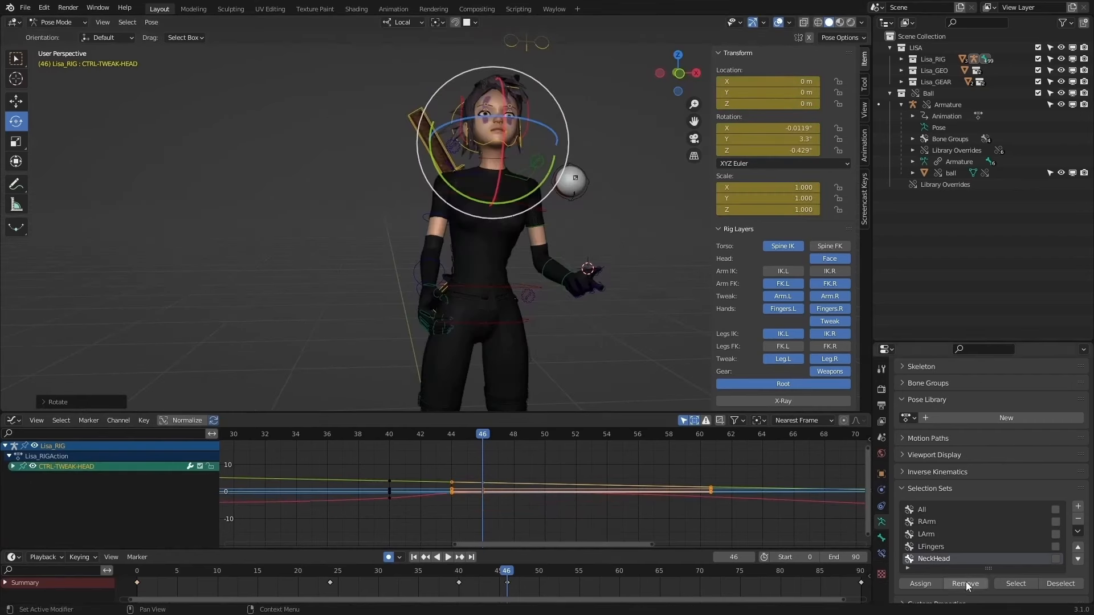
Step: Select the NeckHead bones and keyframe them at frame 55
left_click(1016, 583)
mouse_move(507, 571)
left_mouse_down()
mouse_move(439, 569)
mouse_move(511, 573)
left_mouse_up()
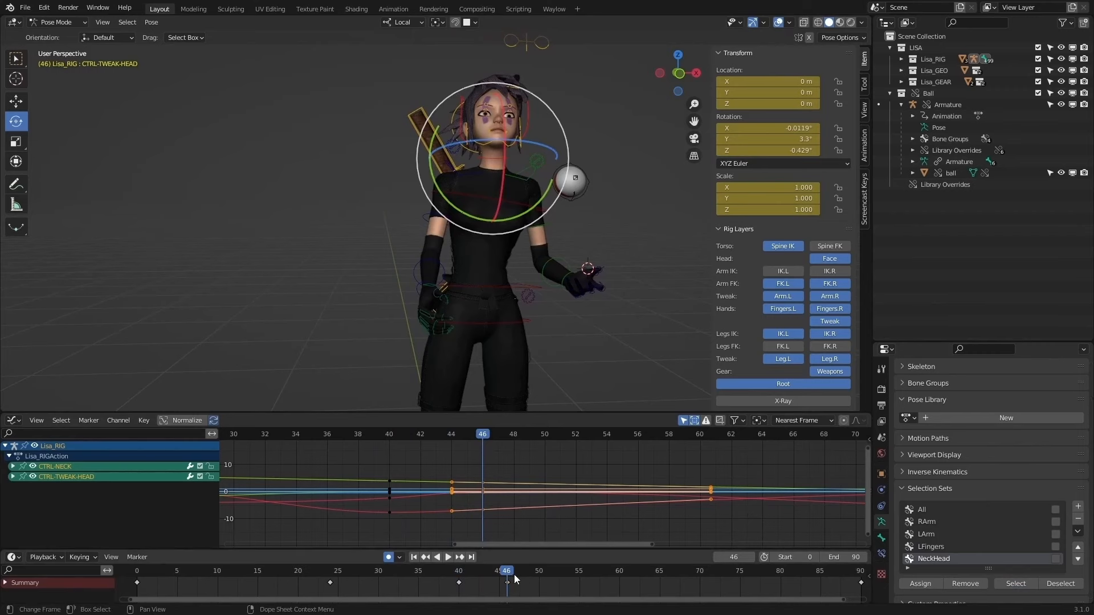
left_click_drag(514, 575, 579, 569)
key("i")
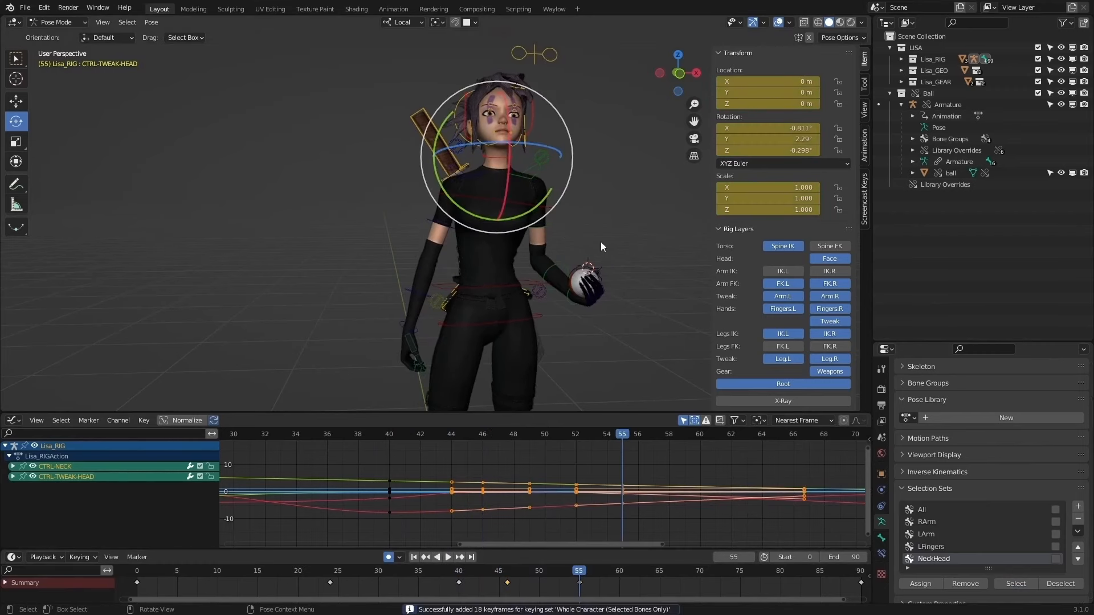
Step: Rotate CTRL-NECK at frame 55 to about 1.5° X
left_click(495, 156)
middle_click_drag(494, 157, 453, 133)
left_click_drag(454, 133, 34, 194)
Step: Rotate CTRL-TWEAK-HEAD at frame 55 to about -0.6° X, -1.1° Y and 0.3° Z
left_click(434, 120)
middle_click_drag(553, 149, 501, 191)
left_click_drag(500, 190, 523, 136)
scroll(516, 195, "down", 2)
left_click_drag(451, 147, 450, 152)
left_click_drag(441, 122, 474, 157)
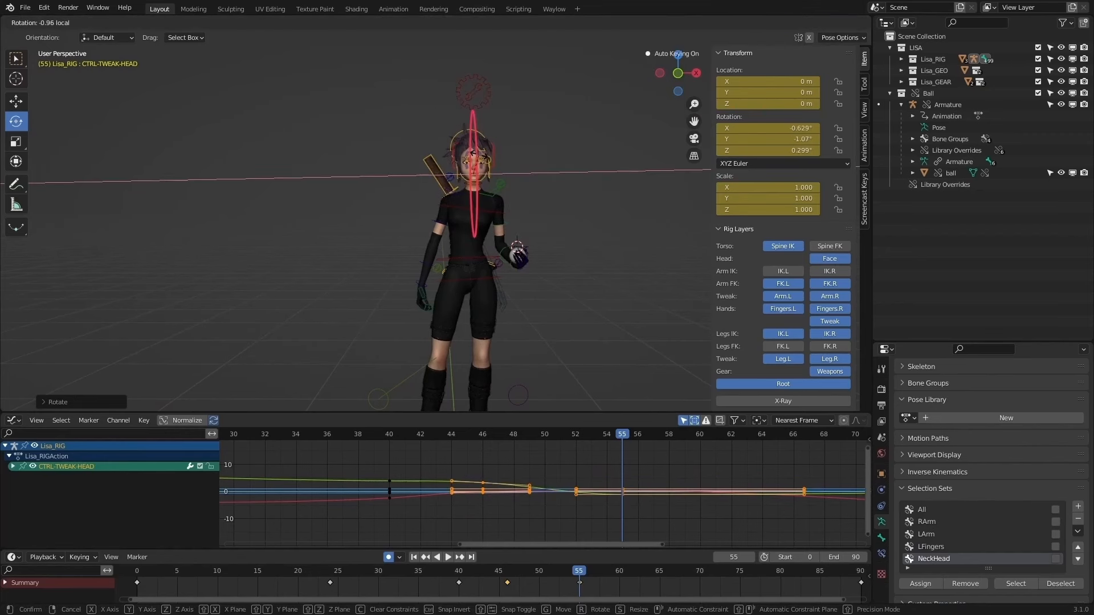
left_click_drag(475, 157, 474, 157)
Step: Hide the overlays, select the NeckHead bones and play the animation to review the whole toss
left_click(615, 205)
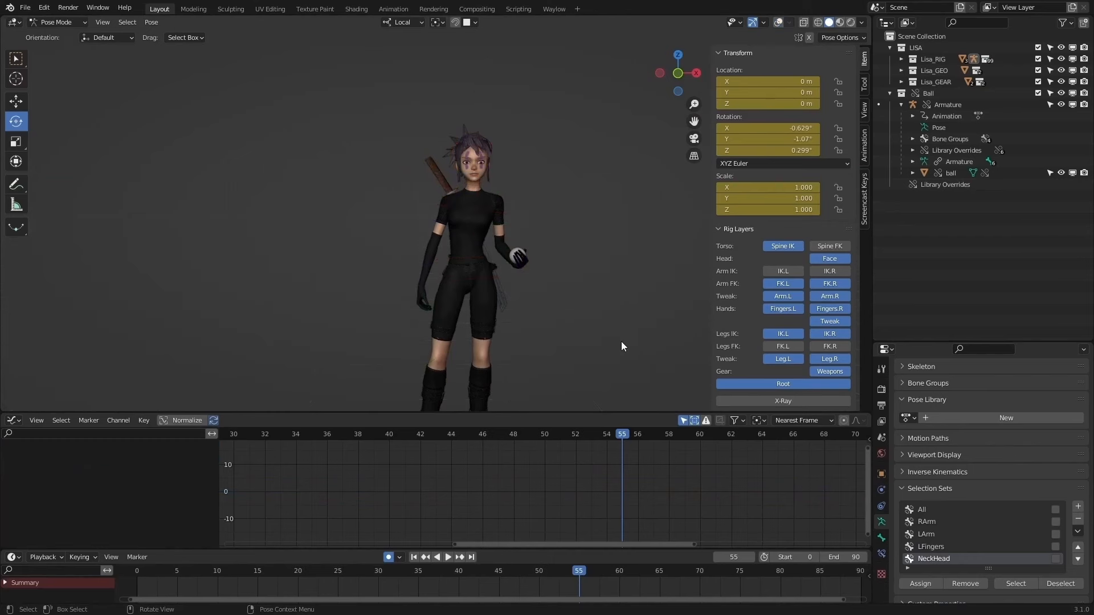
left_click_drag(565, 574, 660, 557)
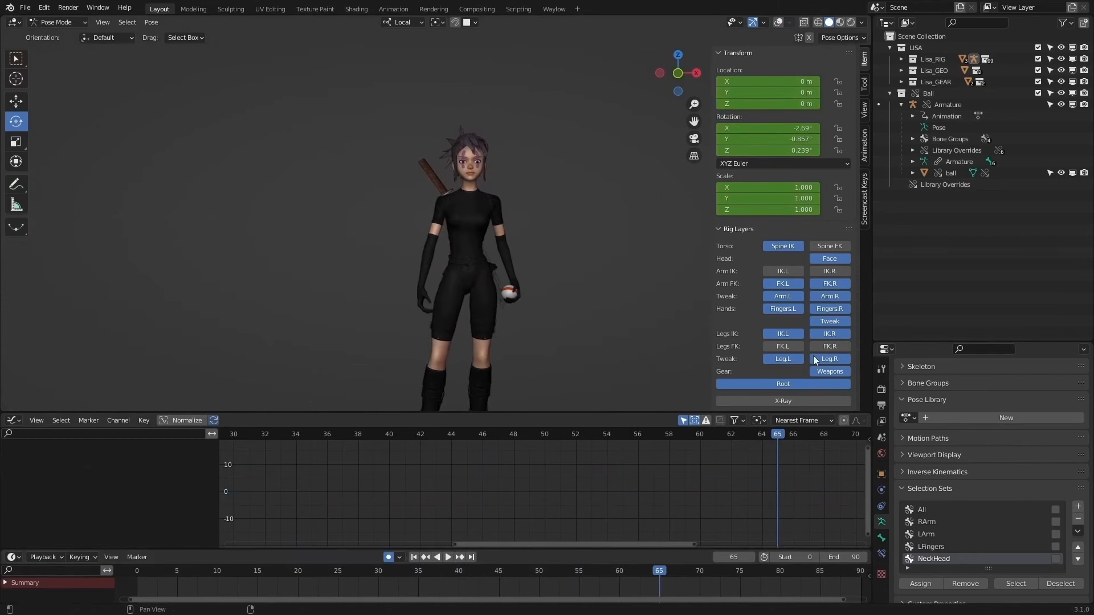
left_click(1014, 584)
left_click_drag(442, 563, 743, 590)
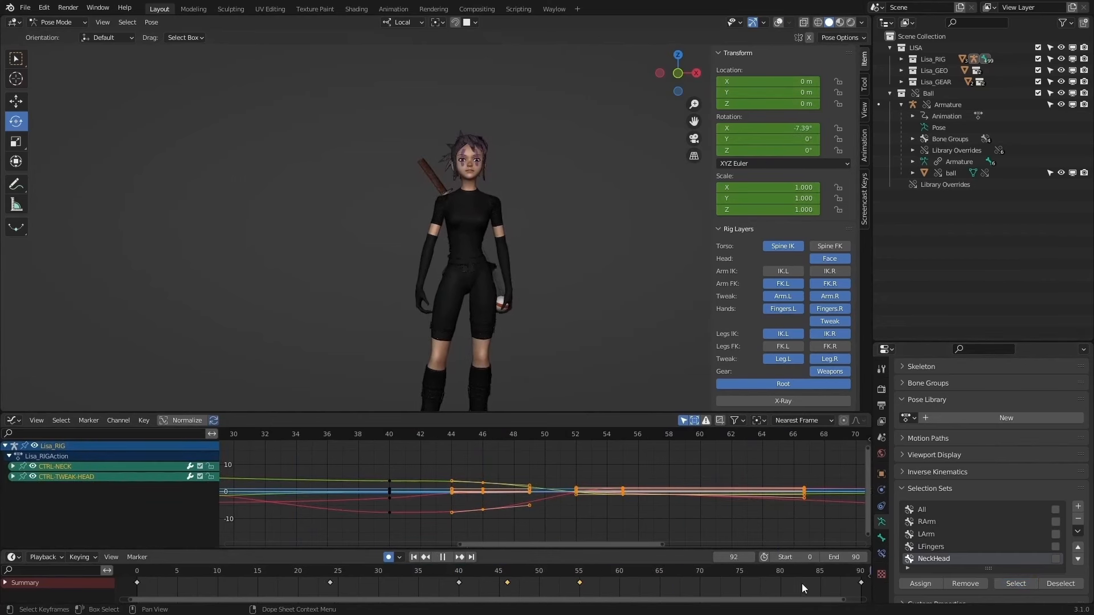
key("Escape")
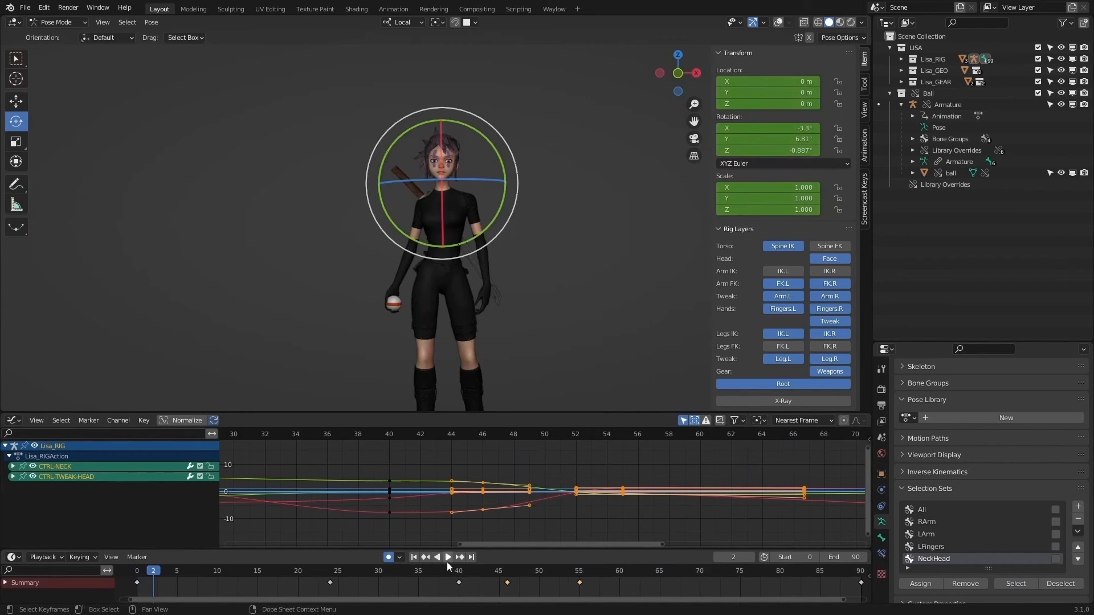
left_click(447, 559)
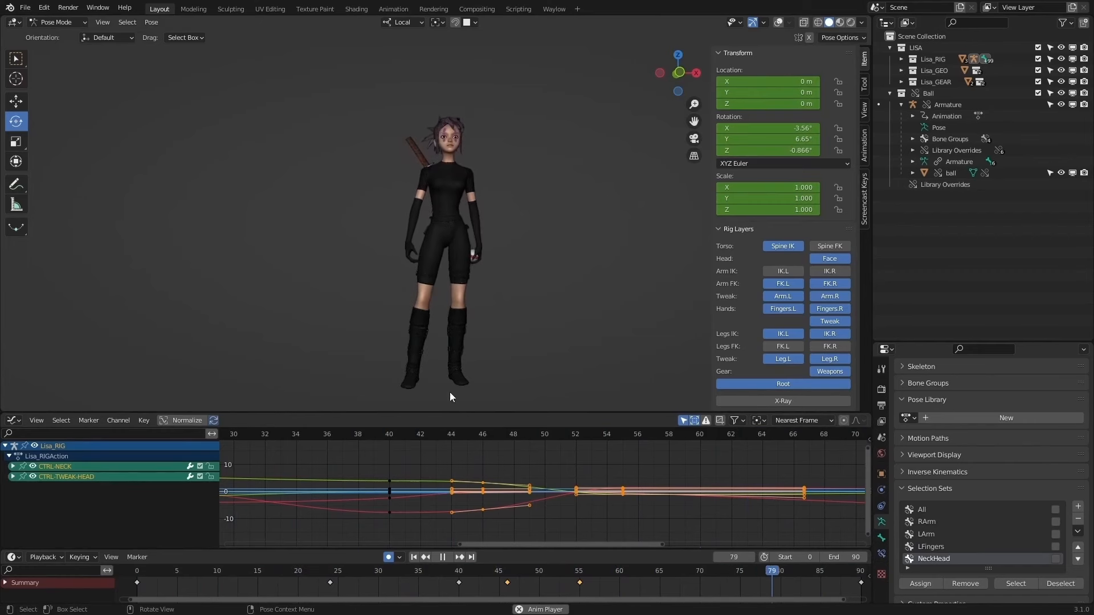
left_click(443, 557)
Step: Copy the NeckHead pose from frame 55 and paste it at frame 90
scroll(469, 273, "up", 2)
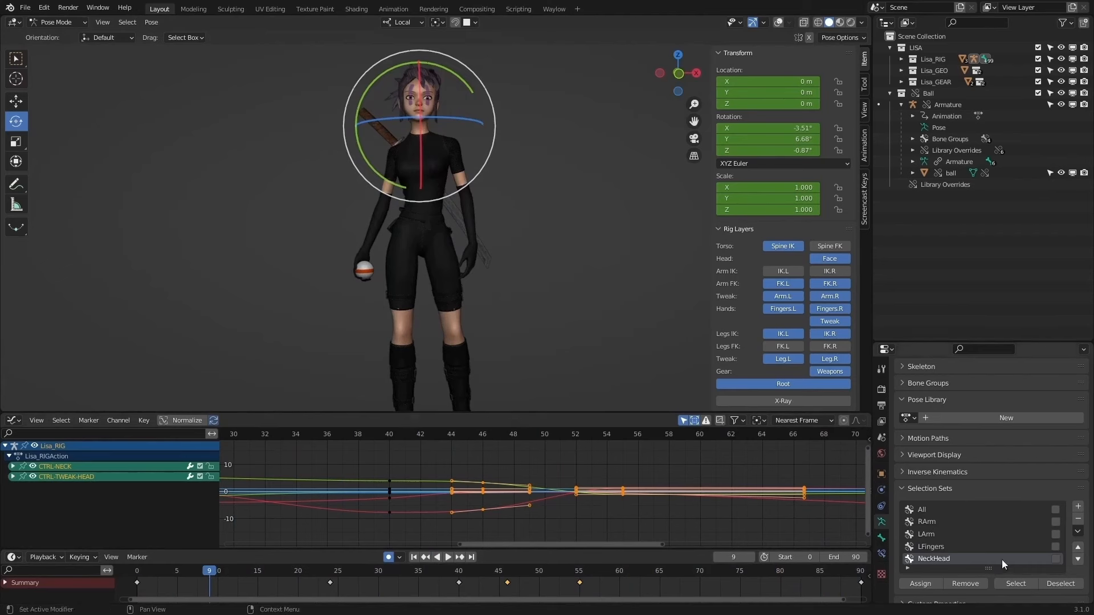
key("space")
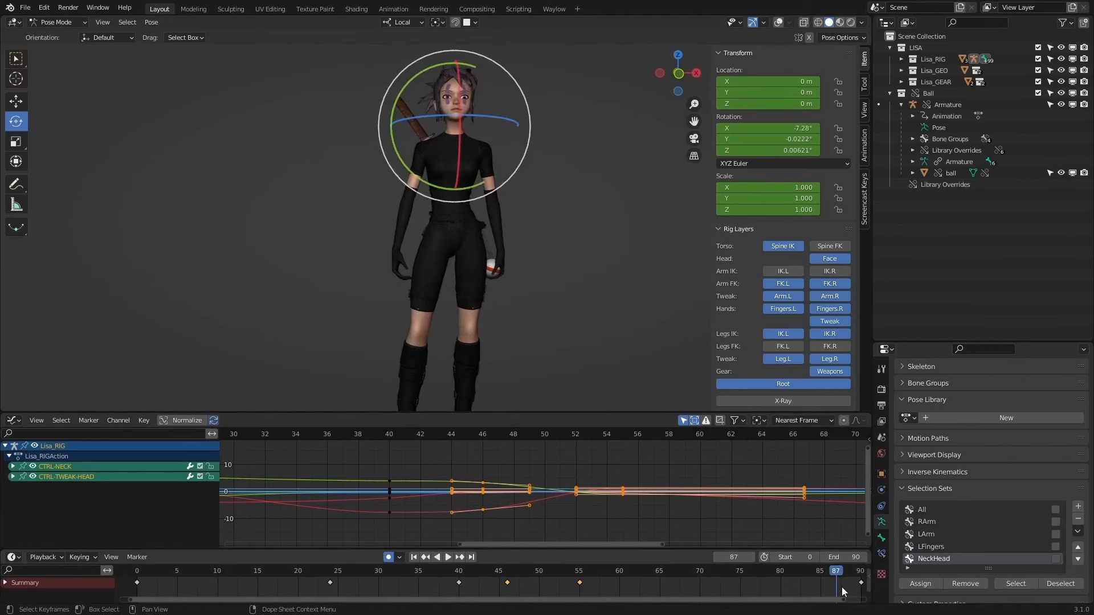
left_click(583, 573)
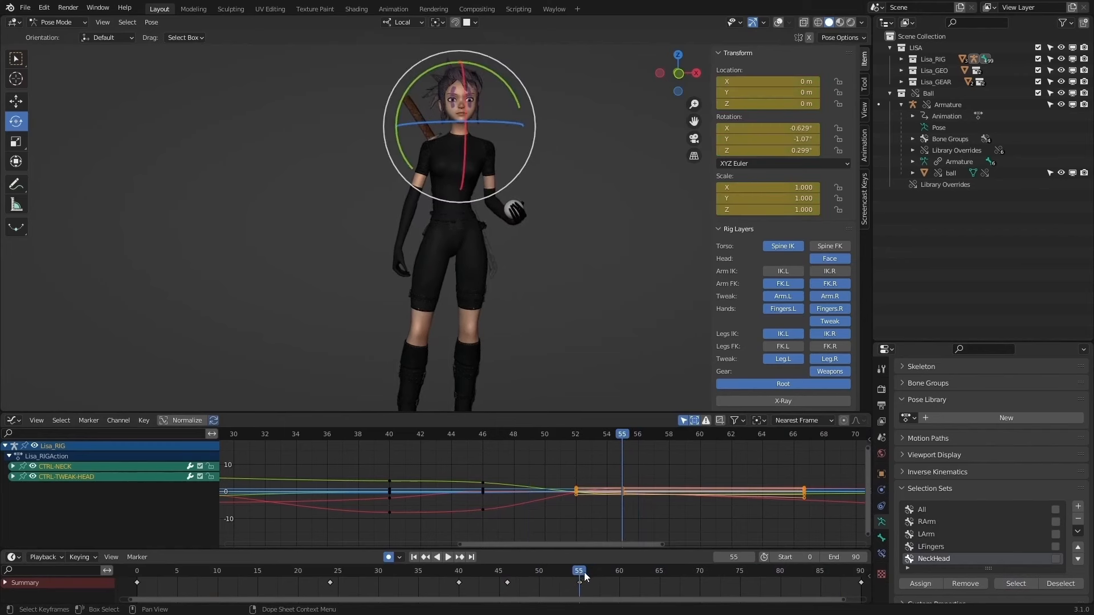
left_click_drag(583, 572, 859, 572)
key("ctrl+v")
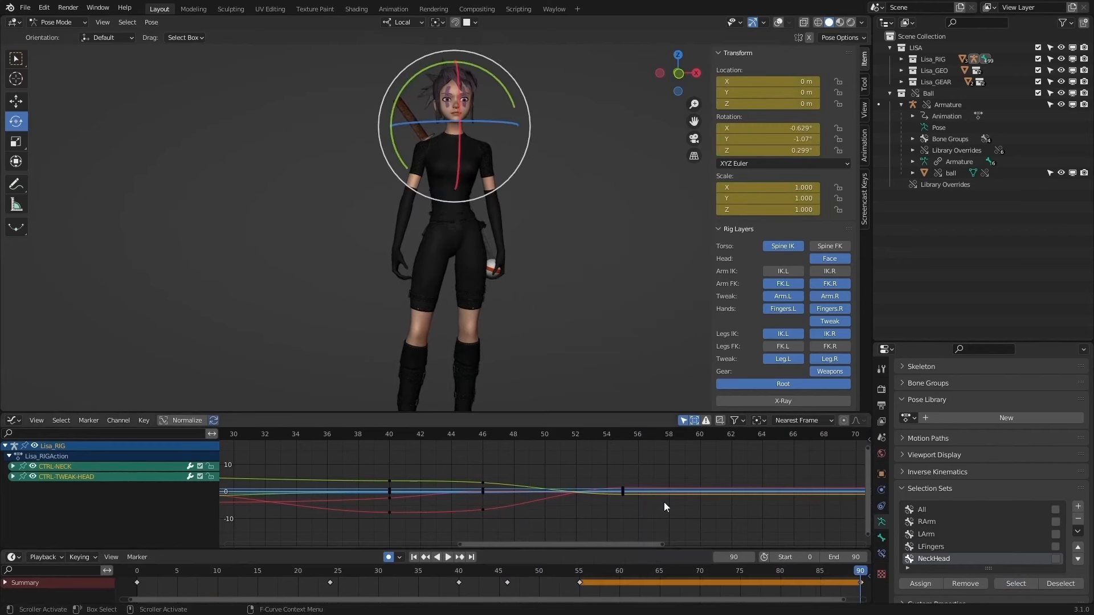
Step: Keyframe the NeckHead bones at frame 70 and show the viewport overlays
left_click_drag(579, 569, 700, 560)
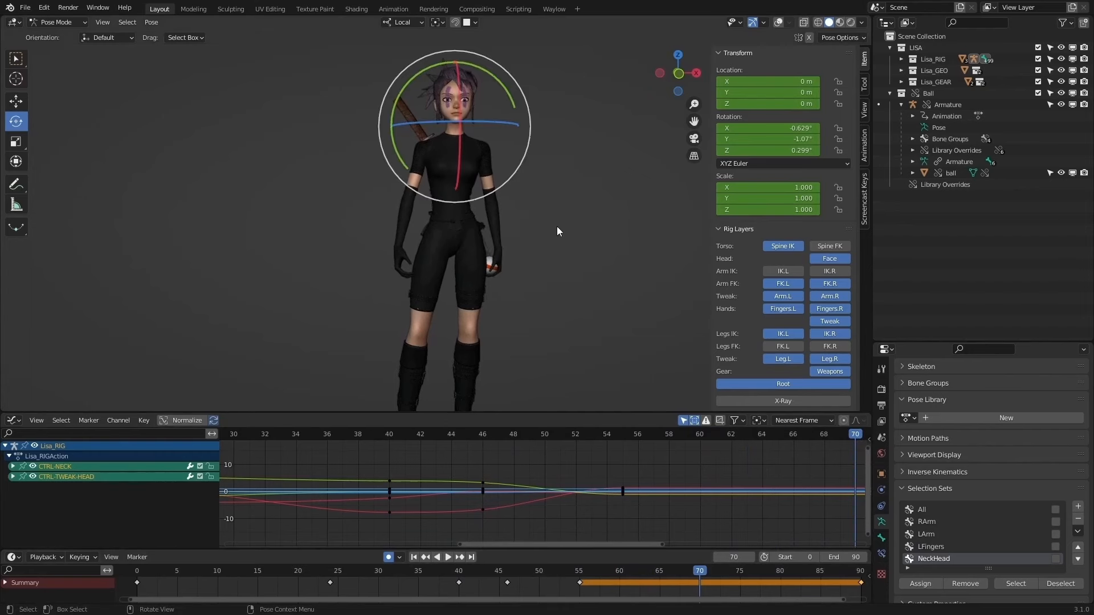
key("i")
key("shift+alt+z")
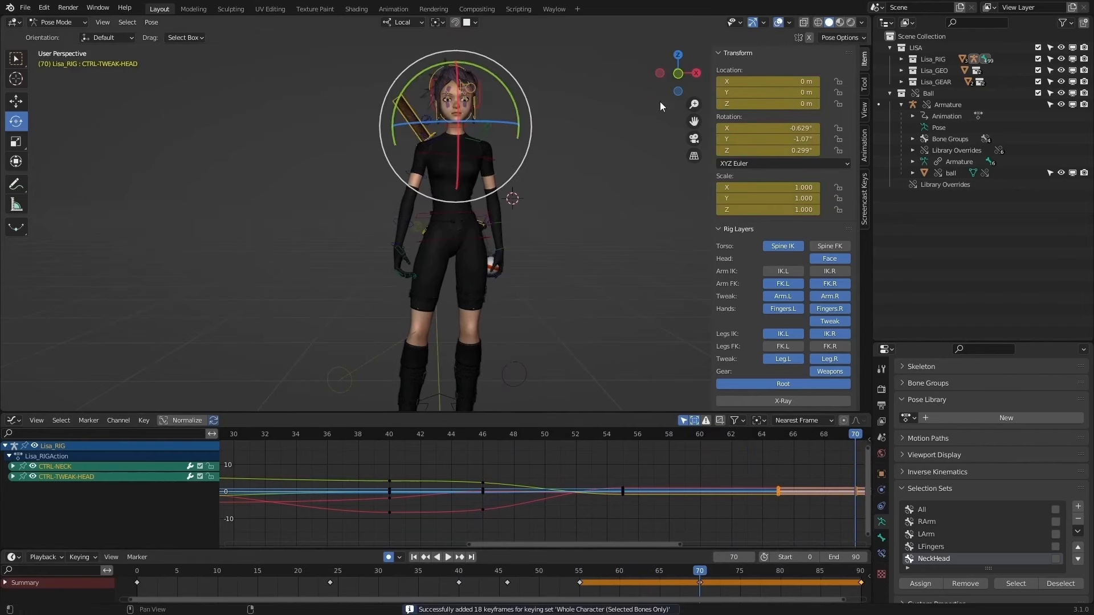
Step: Examine the neck and head poses between frames 54 and 90, selecting CTRL-NECK and CTRL-TWEAK-HEAD in turn
left_click(463, 128)
key("Down")
key("Down")
key("Up")
key("Up")
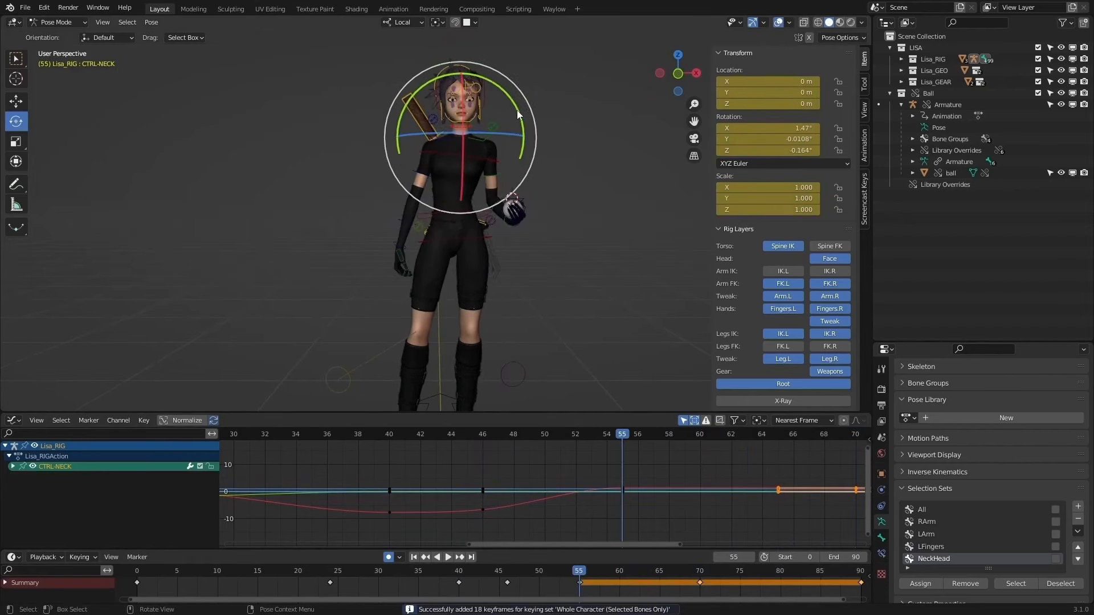
left_click_drag(499, 96, 480, 98)
left_click(481, 98)
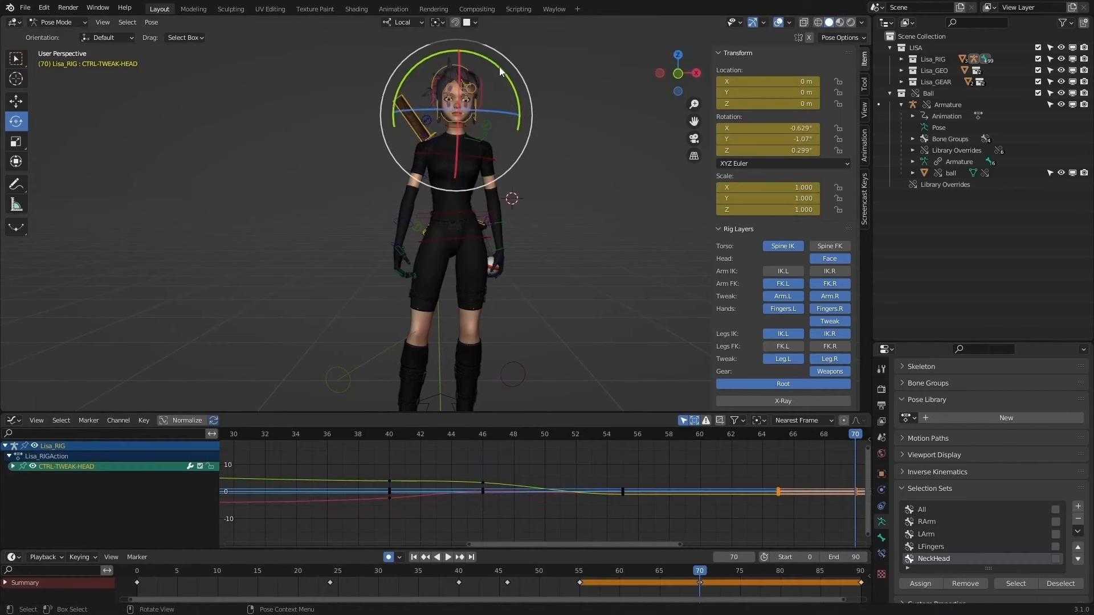
key("Down")
left_click_drag(585, 569, 863, 583)
left_click_drag(739, 573, 572, 569)
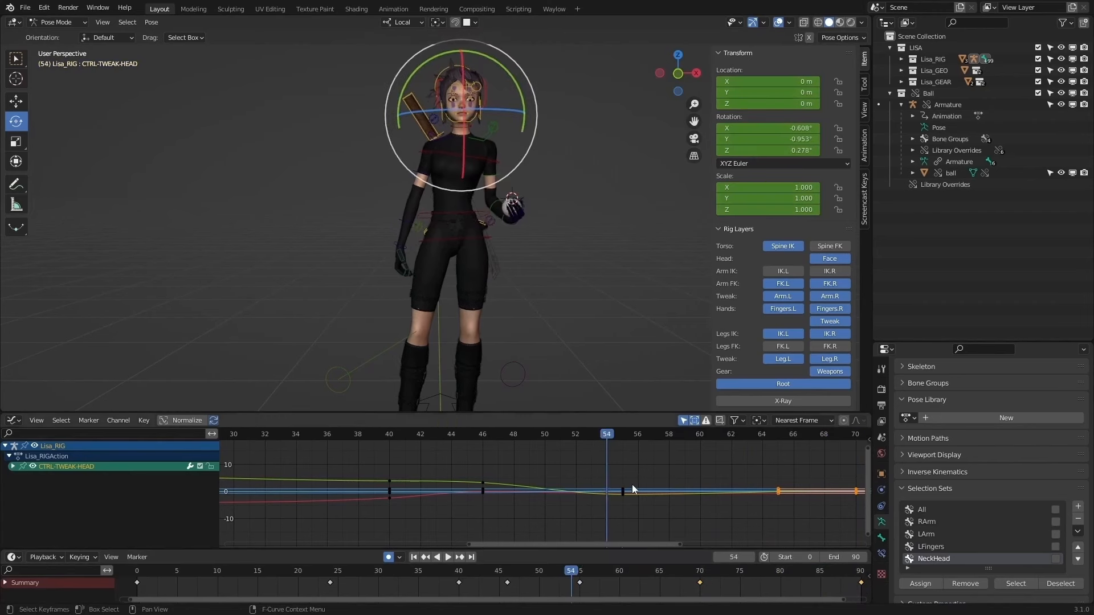
Step: Rotate CTRL-TWEAK-HEAD at frame 70 to about 0.4° X, 0.4° Y and 0.3° Z
key("Up")
key("Up")
left_click_drag(457, 137, 458, 137)
key("ctrl+z")
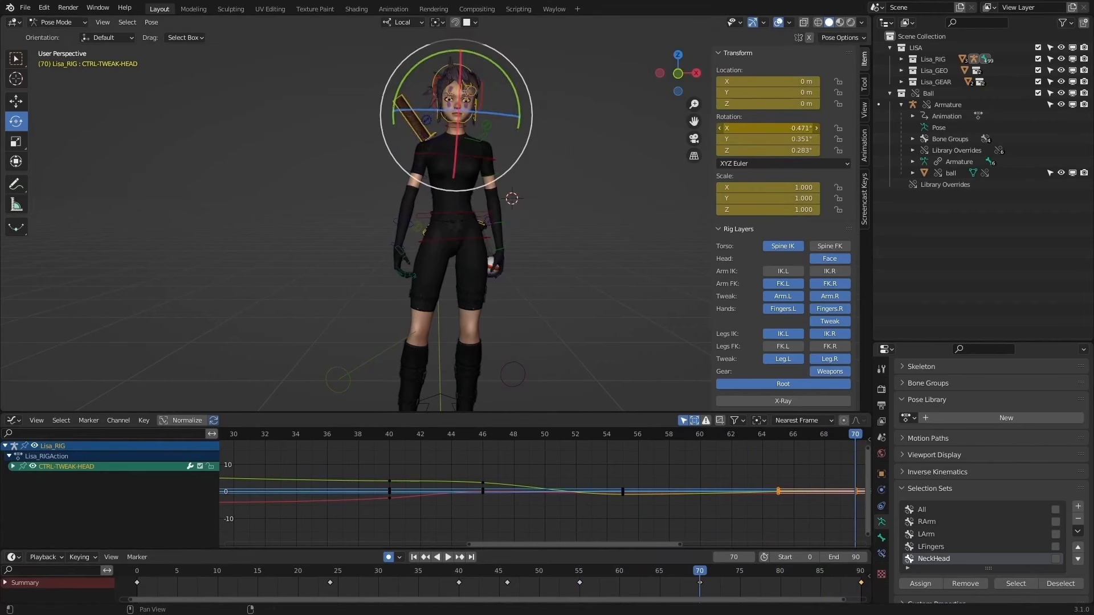
Step: Play and scrub the animation to review the head motion through the catch and into the rest pose
key("Down")
key("Down")
key("space")
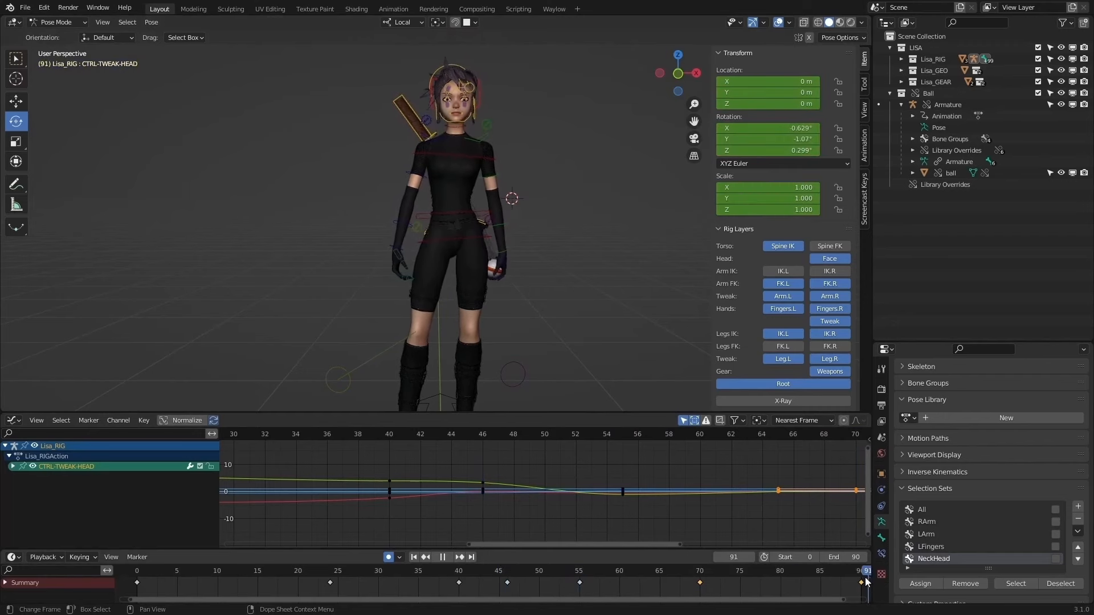
key("shift+Left")
key("space")
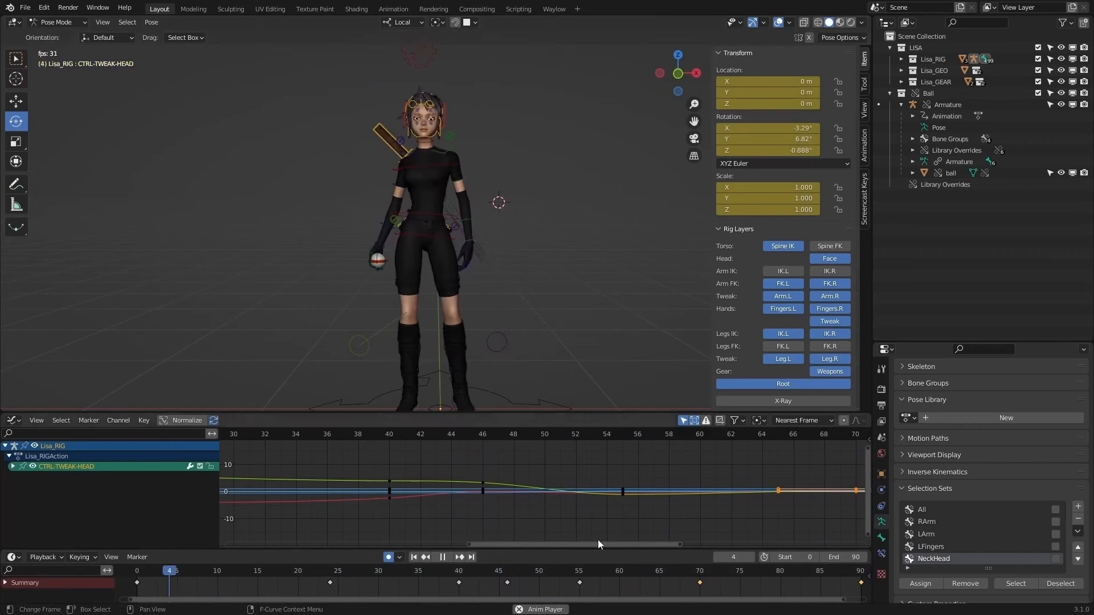
key("space")
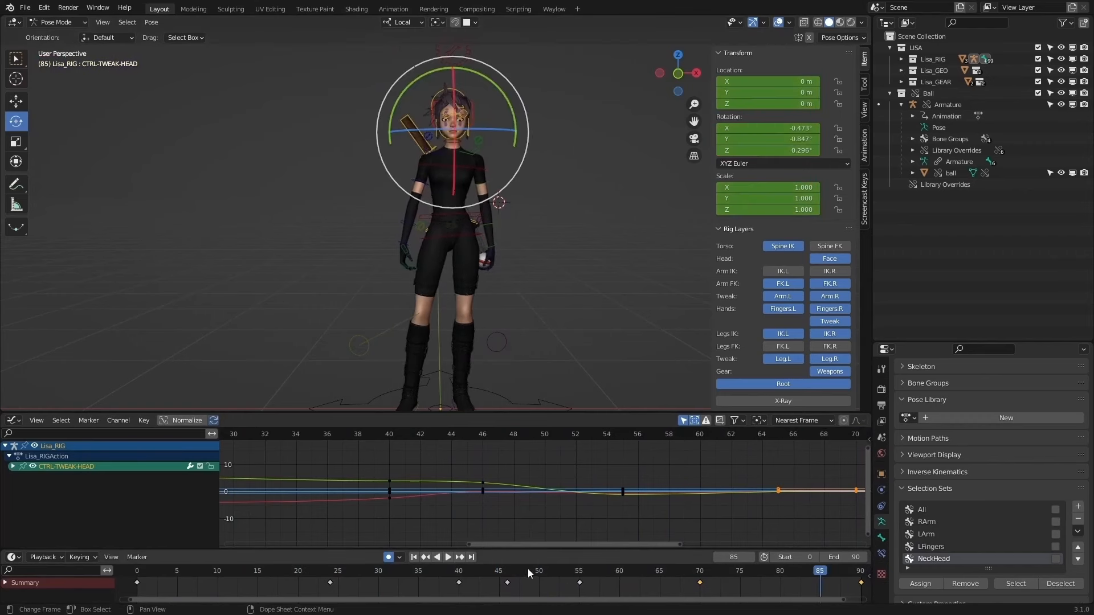
left_click_drag(528, 569, 683, 571)
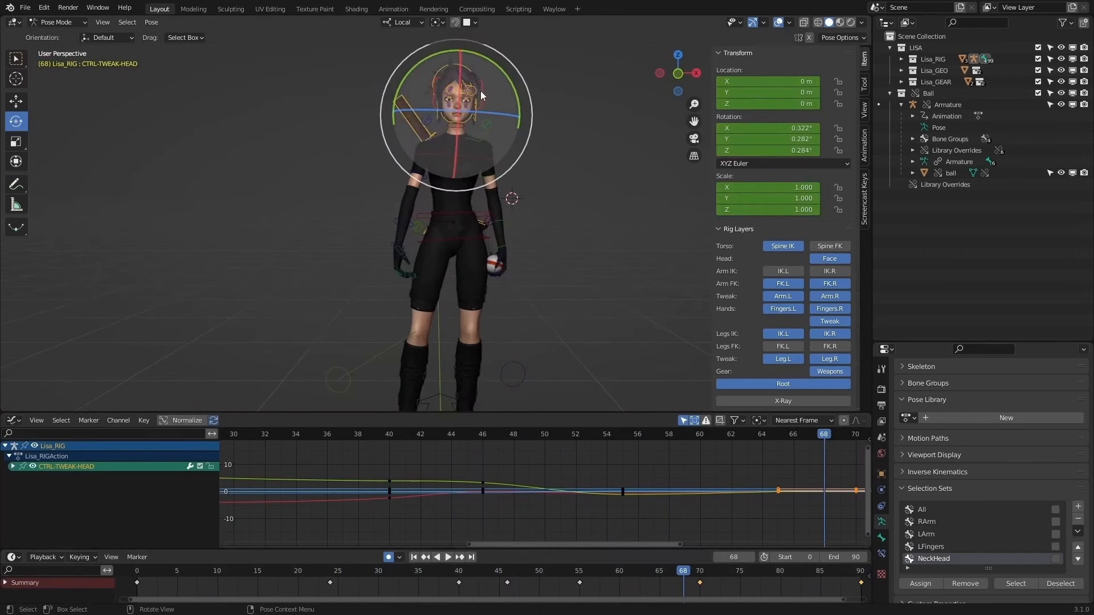
key("space")
key("space")
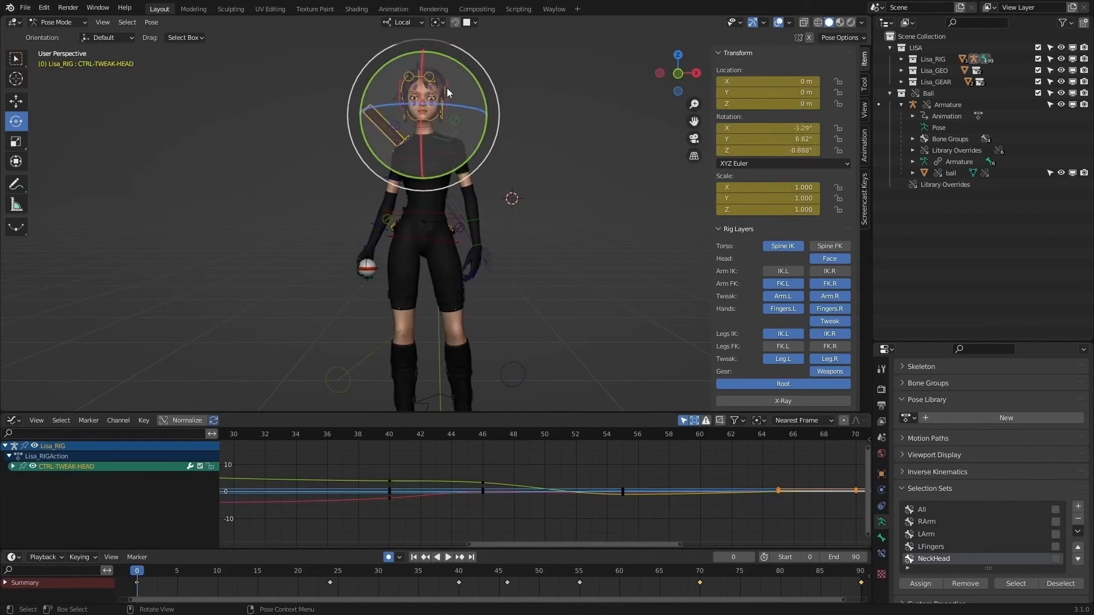
Step: Lower the Y rotation of CTRL-TWEAK-HEAD at frame 70 to about -3°, comparing it with the pose at frame 55
key("Up")
key("Up")
key("Up")
key("Up")
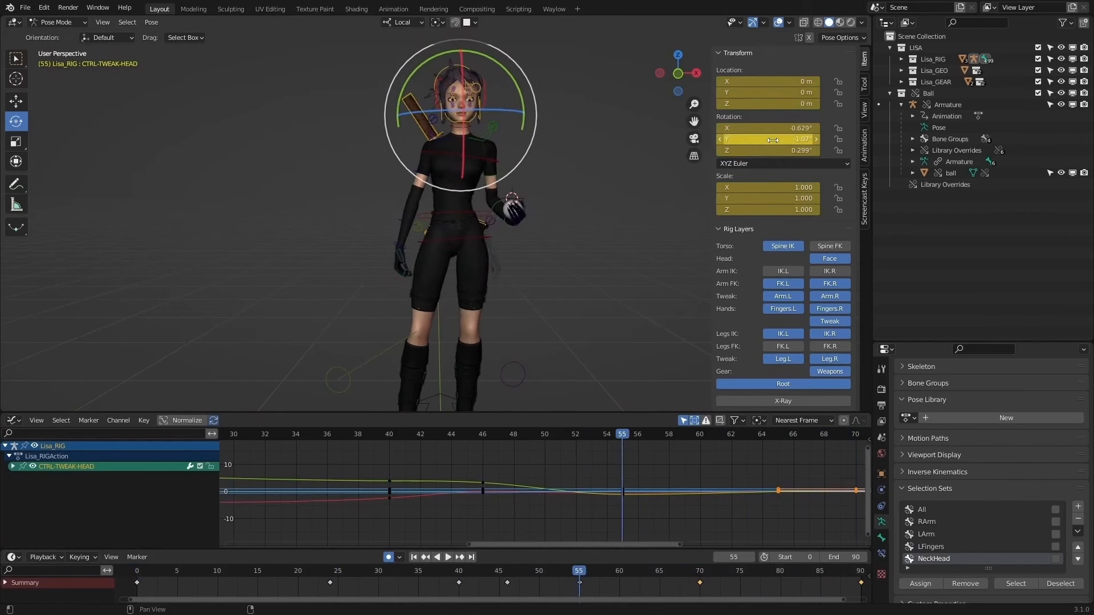
key("Down")
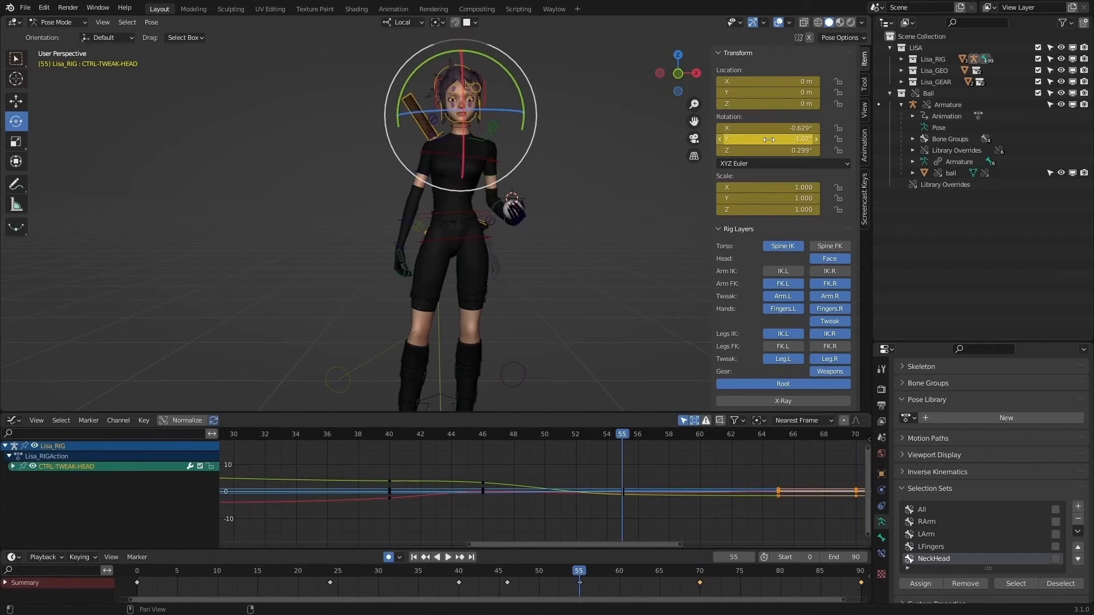
key("Up")
key("Down")
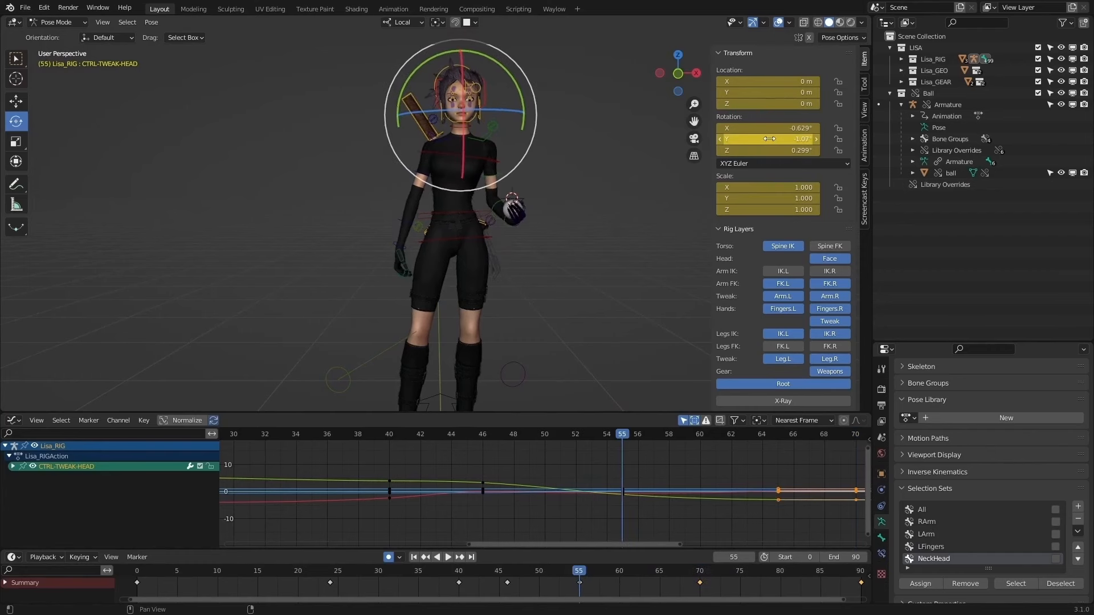
key("Up")
key("Down")
key("Down")
key("Up")
Step: Play the toss and check the head around frames 40 to 46 from a slightly different angle
key("space")
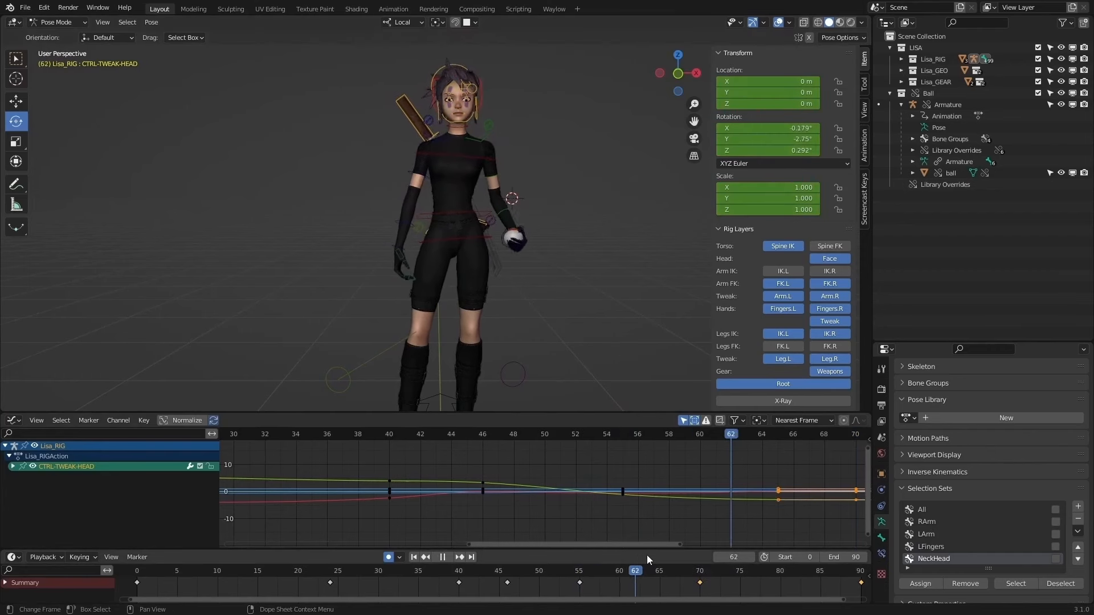
left_click_drag(782, 563, 462, 563)
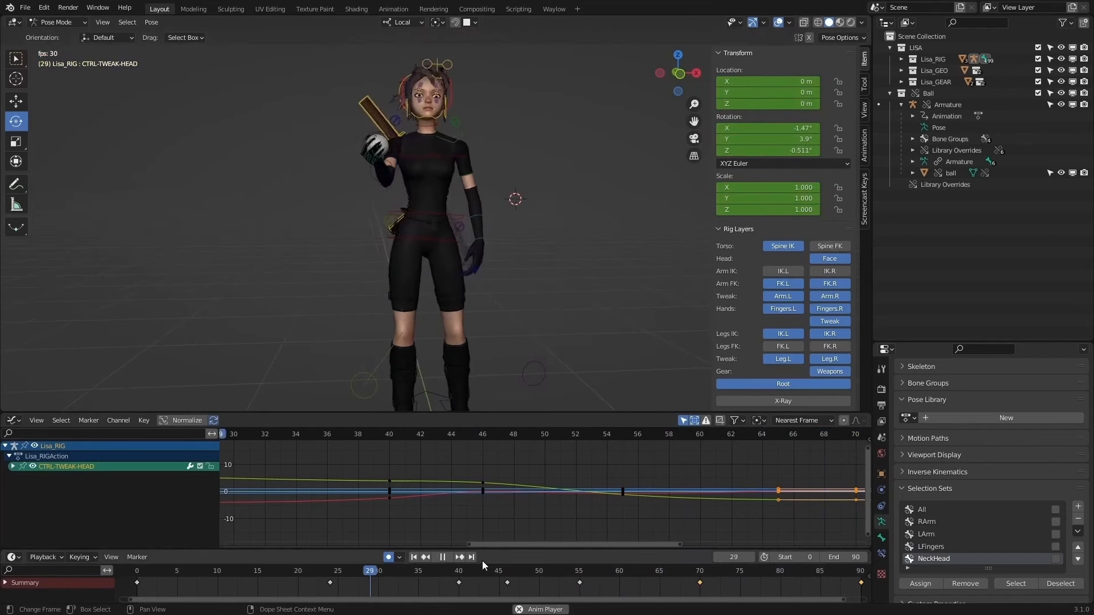
left_click(442, 557)
key("Down")
key("Down")
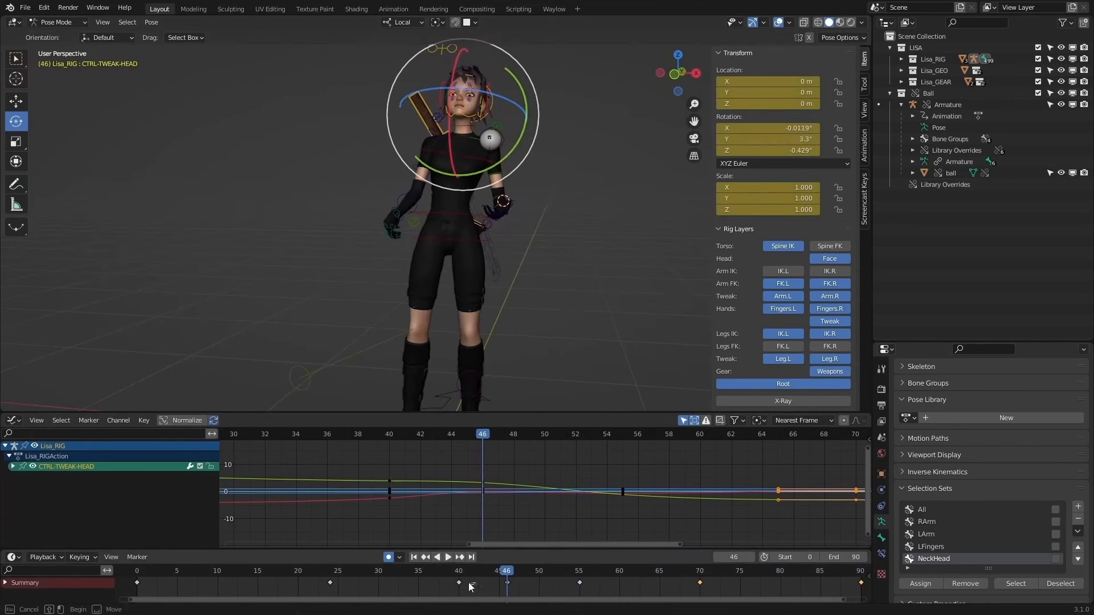
left_click(468, 582)
left_click_drag(427, 574, 489, 569)
key("space")
key("Escape")
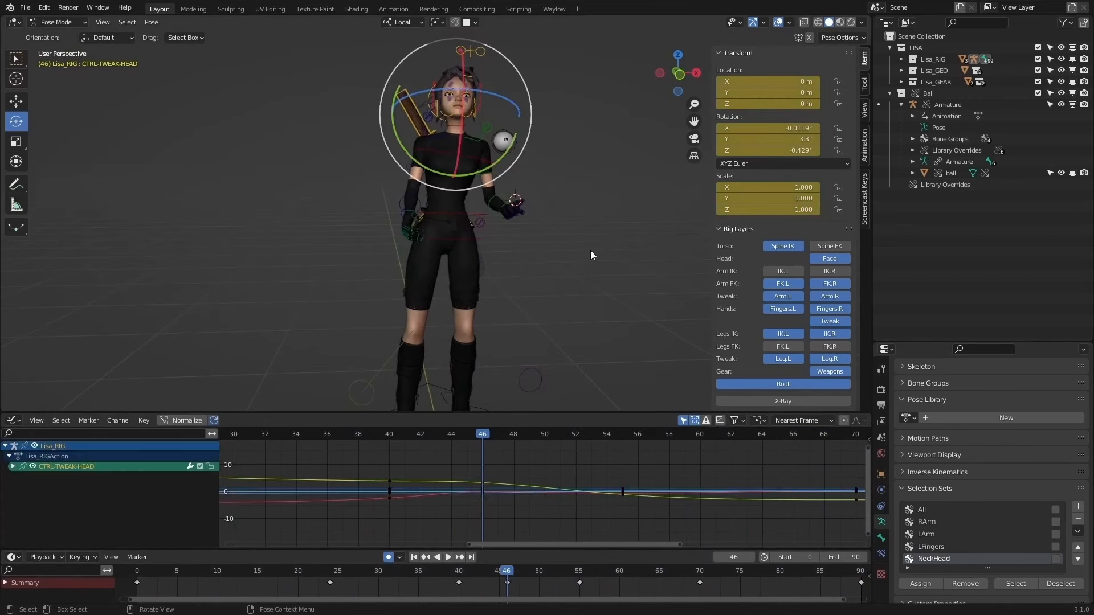
Step: Insert full keyframes for CTRL-TWEAK-HEAD at frames 46, 40 and 55
key("i")
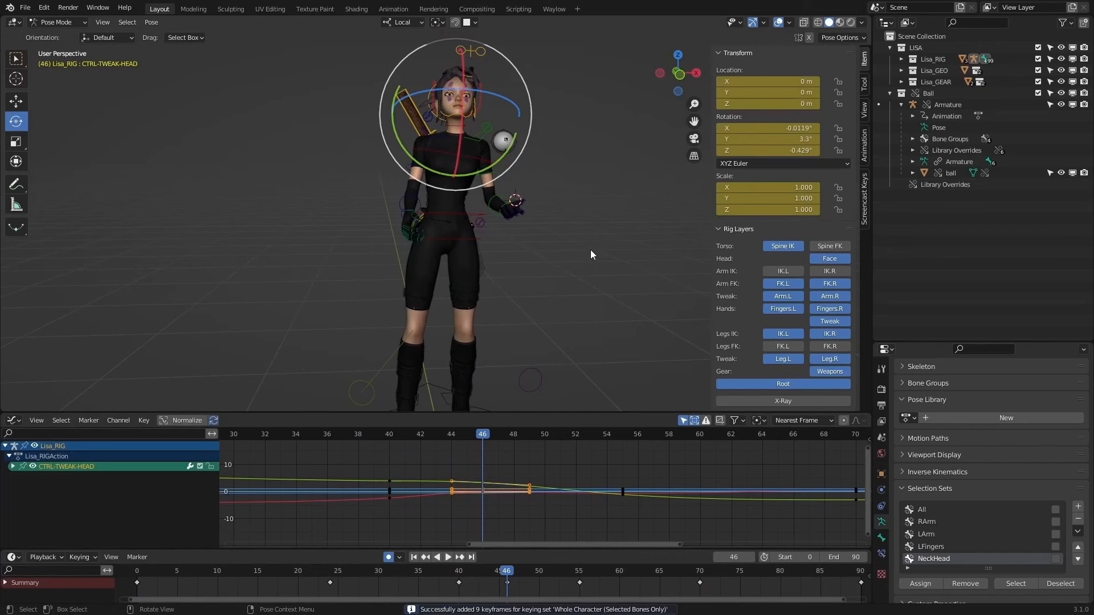
key("Down")
key("Up")
key("Up")
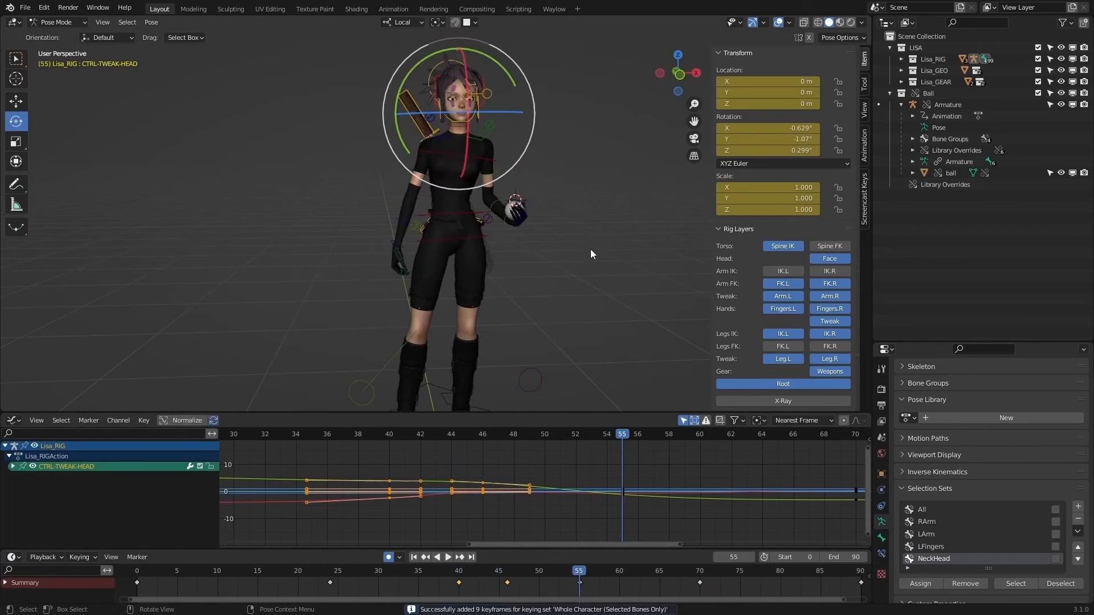
key("Down")
key("Up")
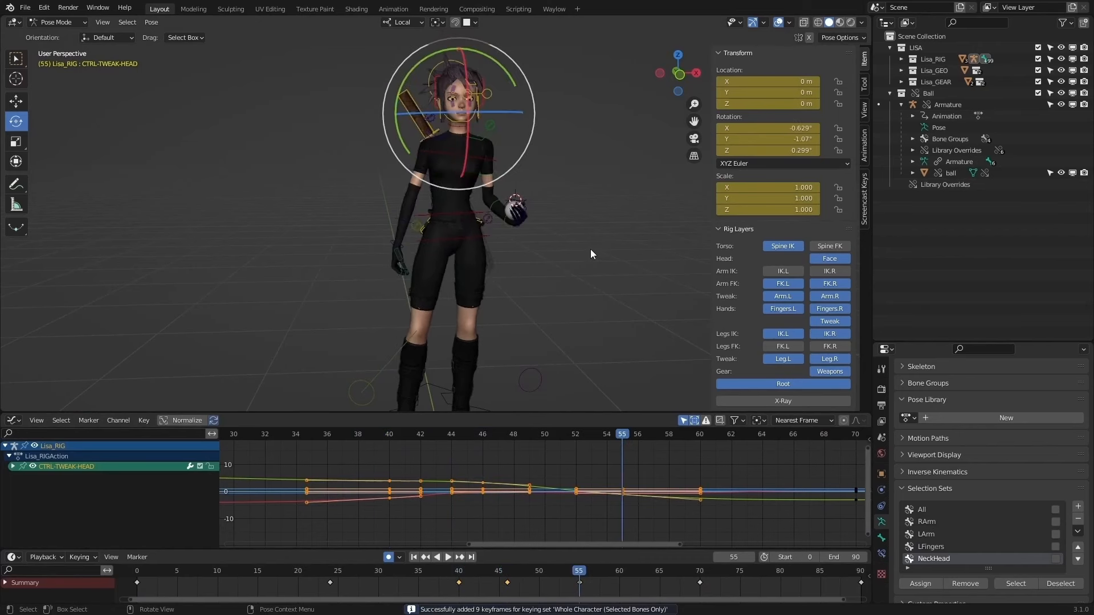
key("Up")
key("Down")
key("Down")
key("Down")
key("Up")
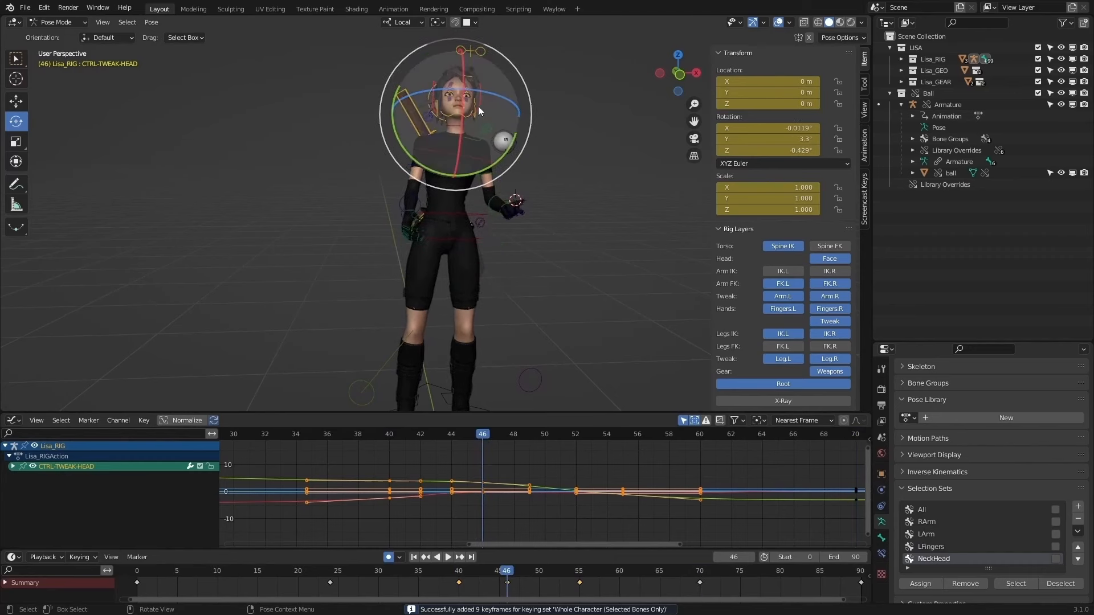
Step: Raise the Z rotation of CTRL-TWEAK-HEAD at frame 55 to about 2°
left_click(479, 106)
left_click(482, 103)
key("Up")
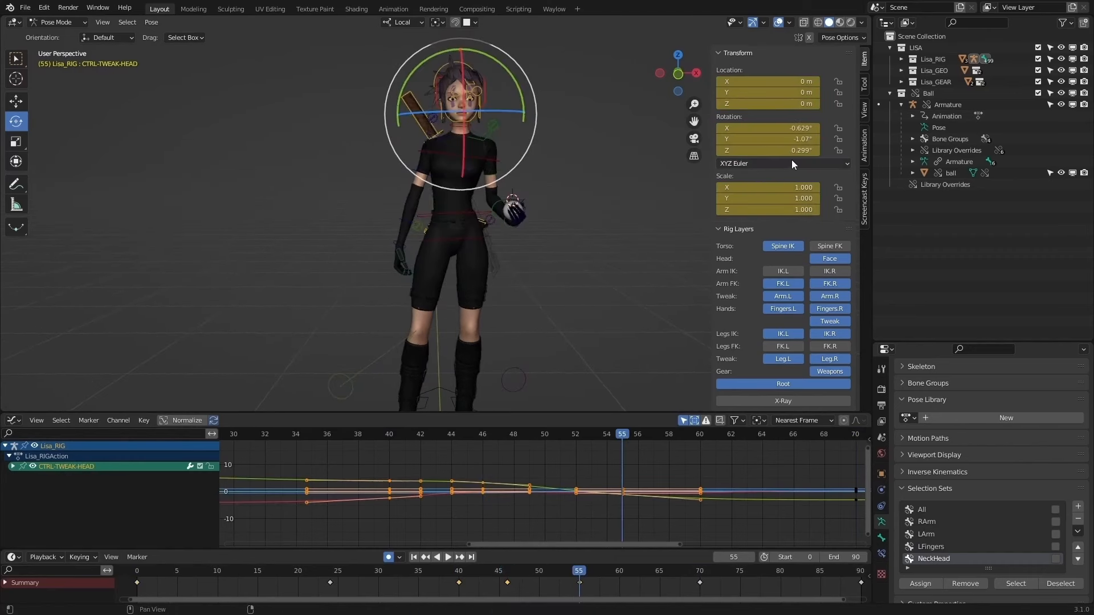
left_click_drag(770, 139, 766, 161)
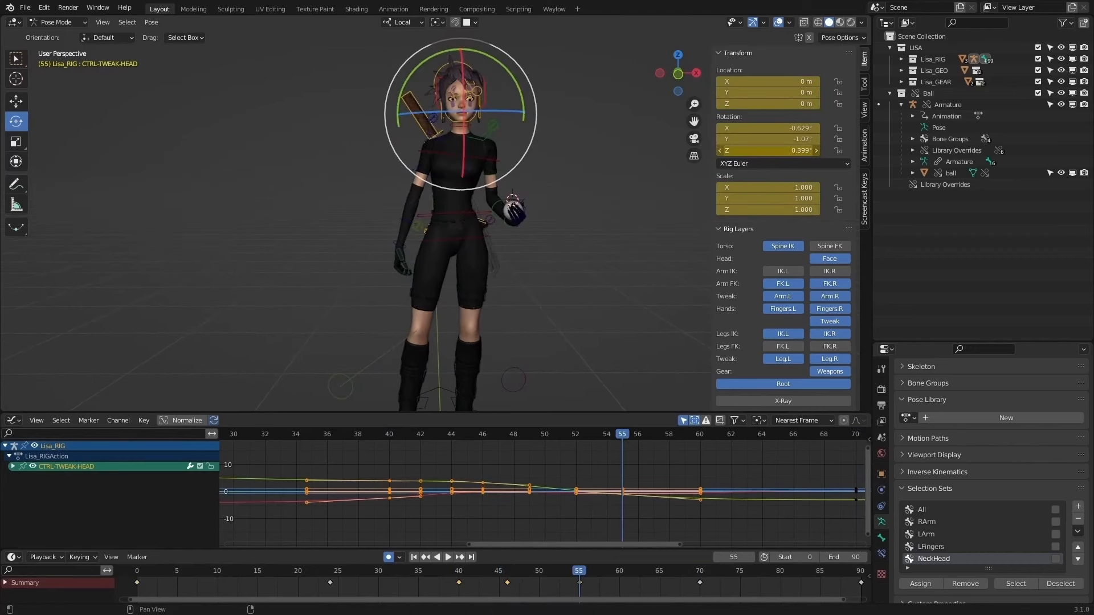
key("Down")
key("Down")
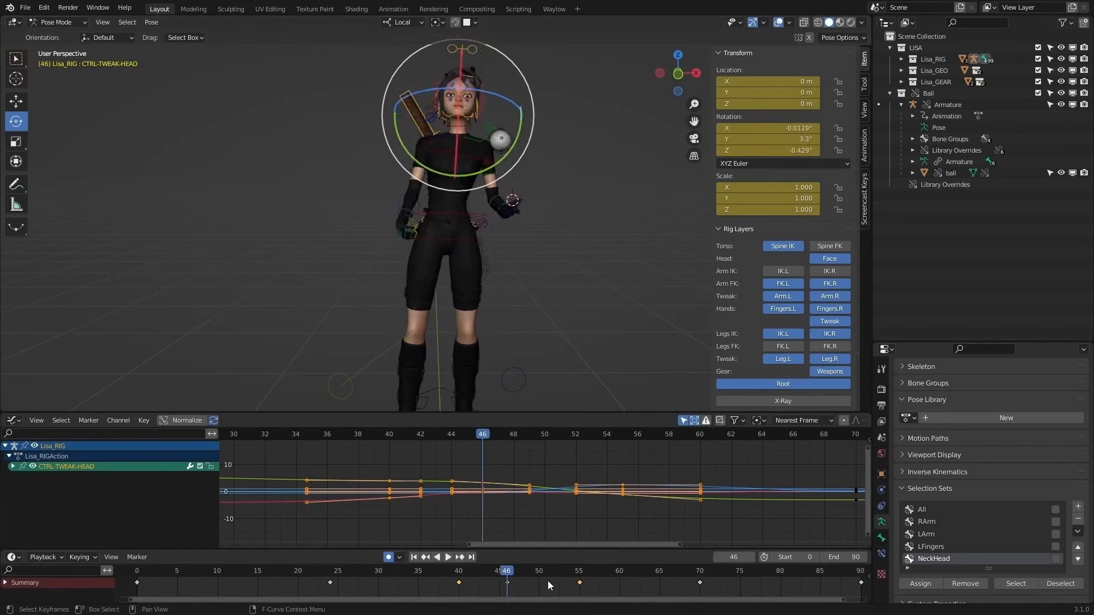
Step: Play and scrub the animation to review the head tilt at the catch
key("space")
left_click_drag(556, 570, 726, 576)
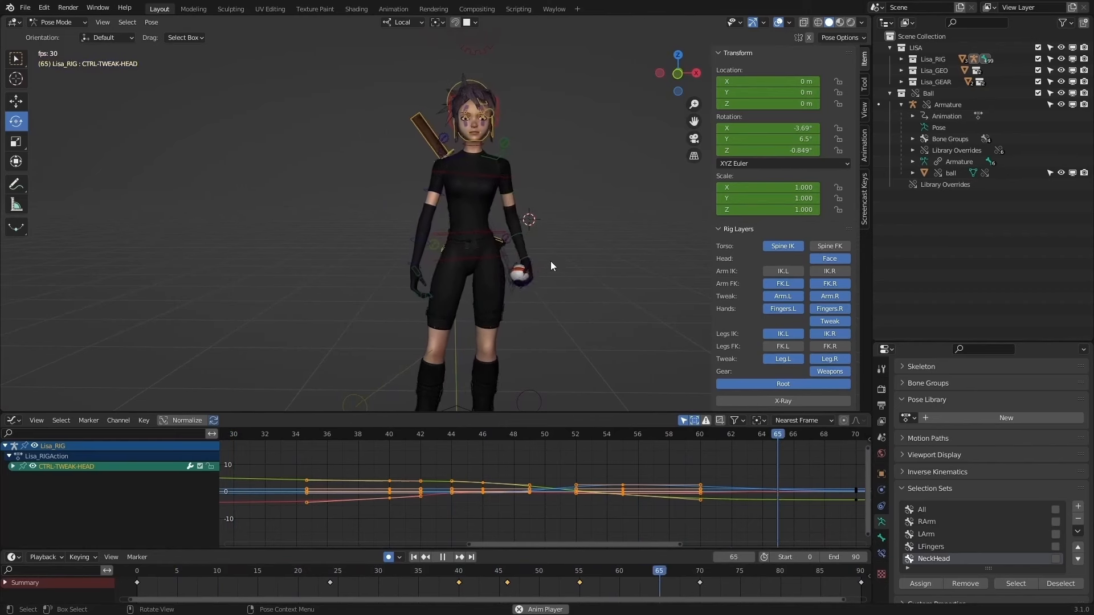
key("space")
Step: Raise the Z rotation of CTRL-TWEAK-HEAD at frame 70 to about 1°, checking it against frames 55 and 90
left_click(575, 572)
key("Up")
key("Up")
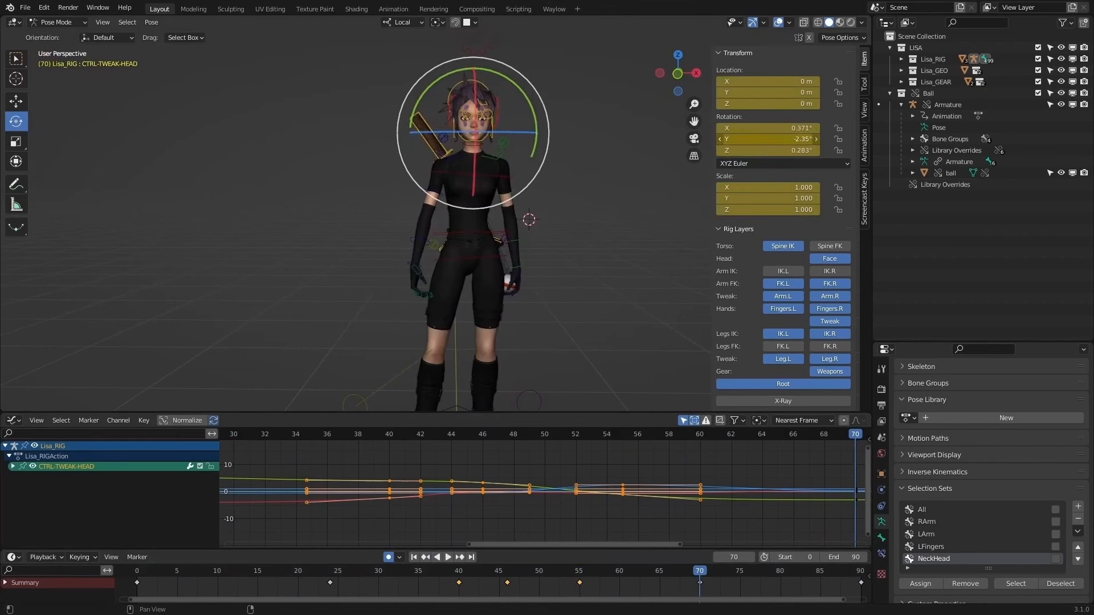
key("Down")
key("Up")
key("Up")
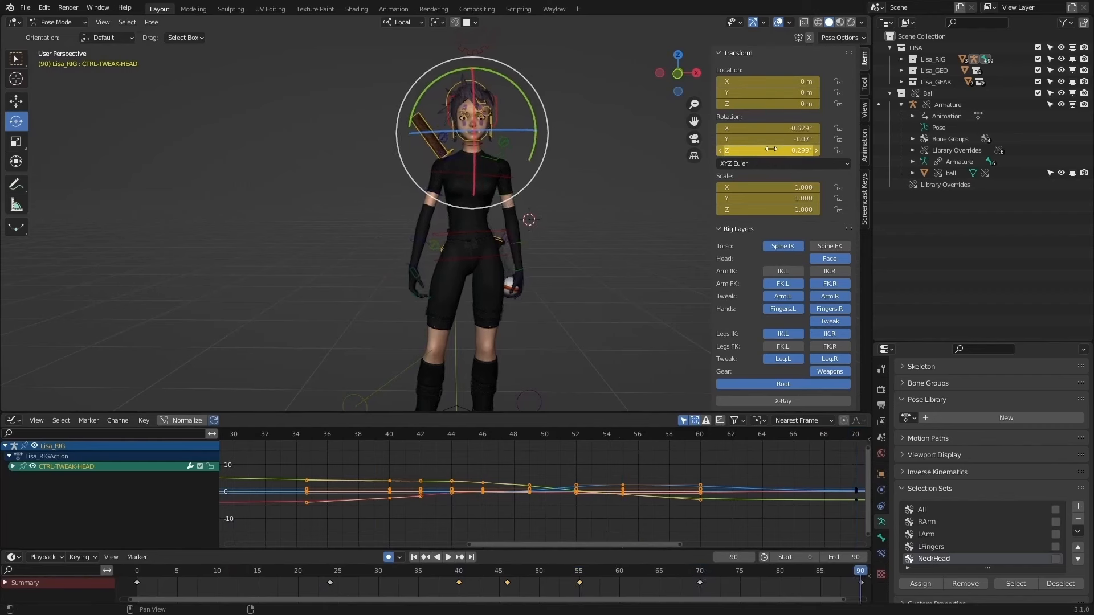
key("Down")
key("Down")
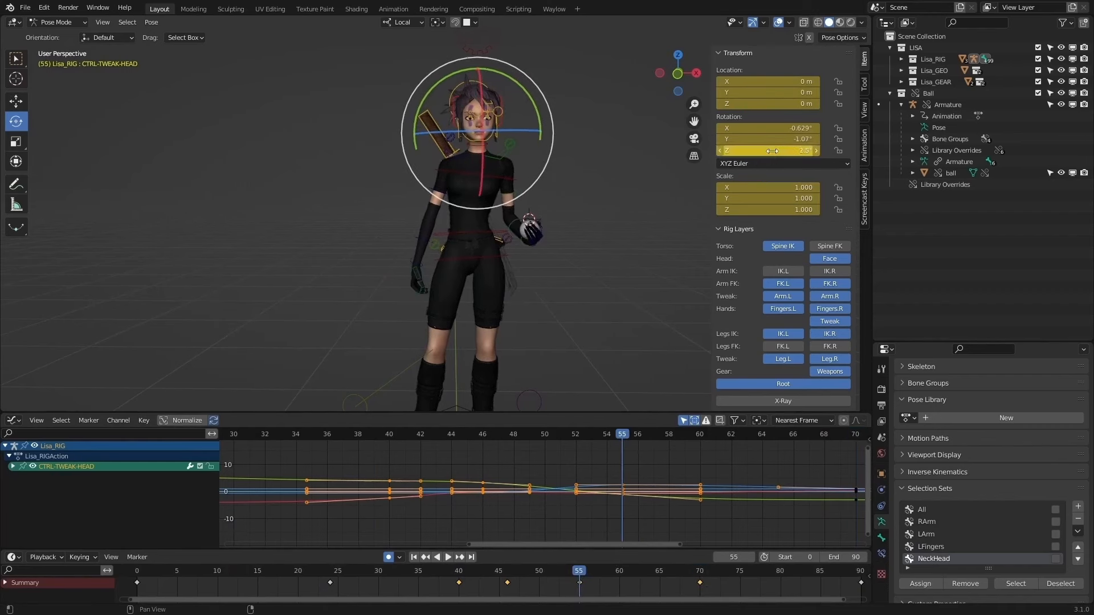
Step: Compare the head poses at the neighbouring keyframes and play the animation again
key("Up")
key("Up")
key("Down")
key("Down")
key("Down")
left_click(448, 558)
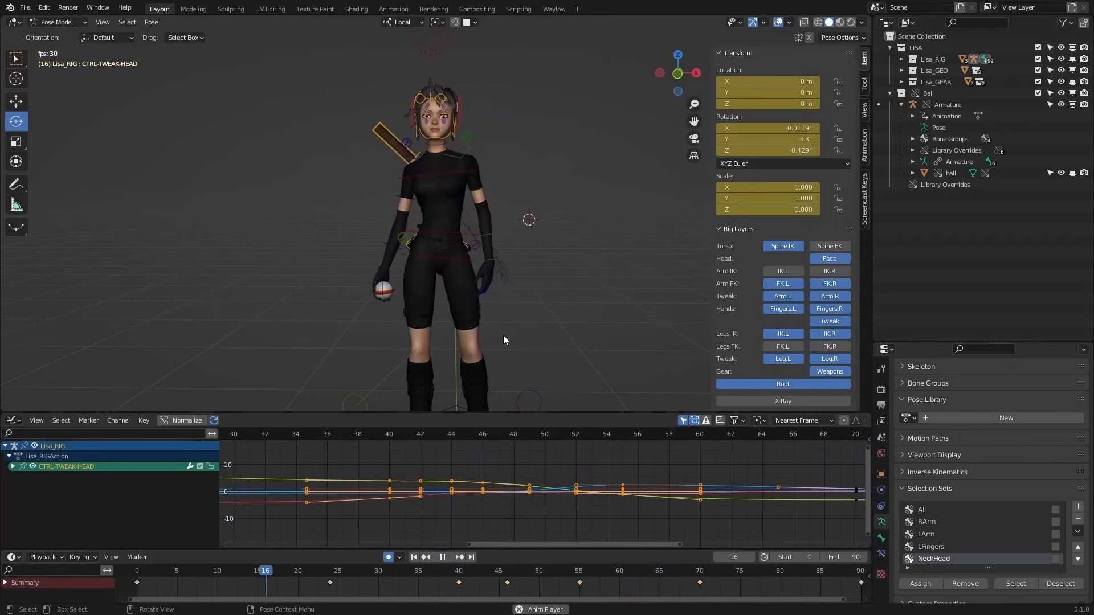
left_click(444, 557)
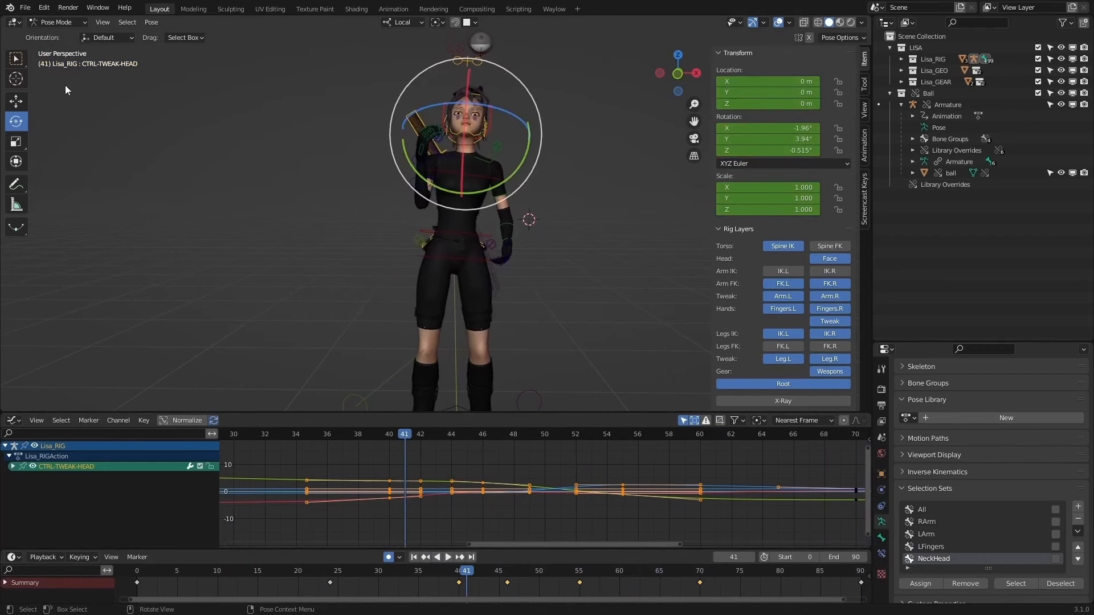
Step: Save the scene as a new version v007 of the BallToss file and play back the toss
left_click(25, 7)
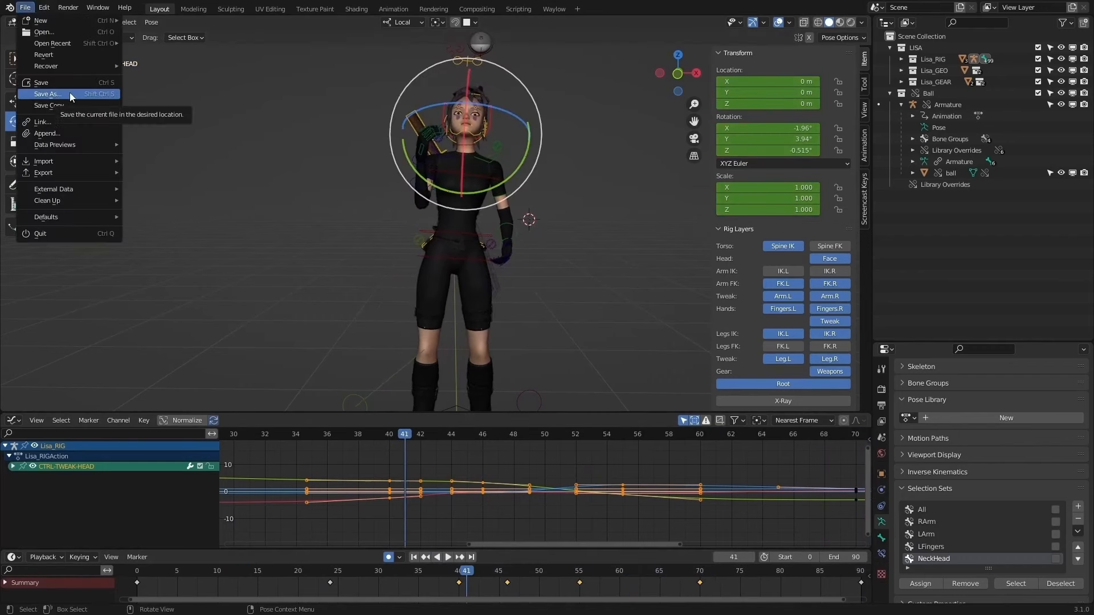
left_click(48, 94)
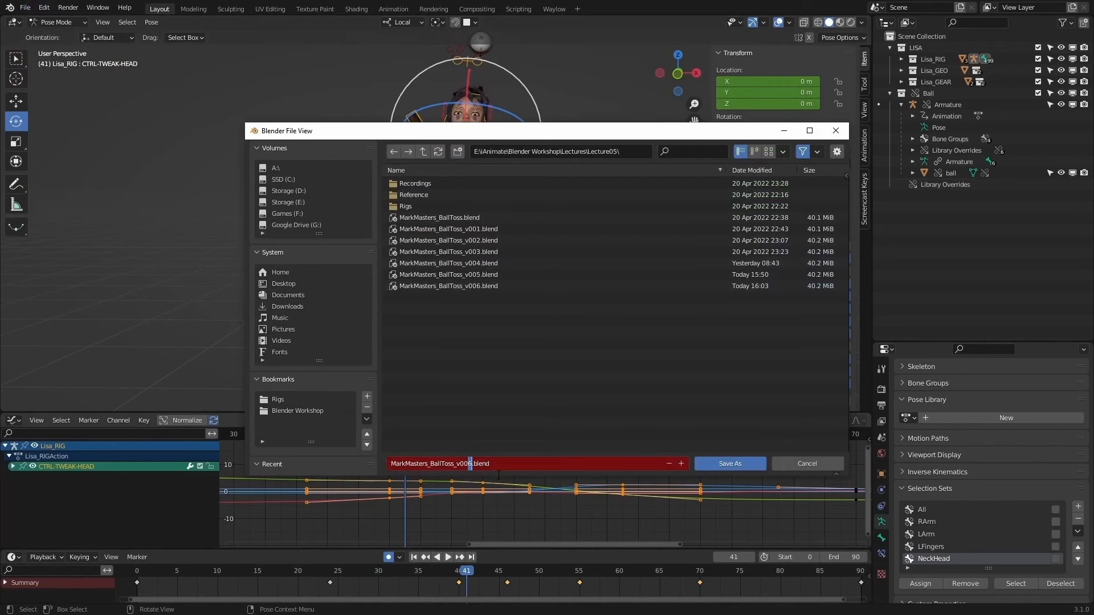
left_click(753, 466)
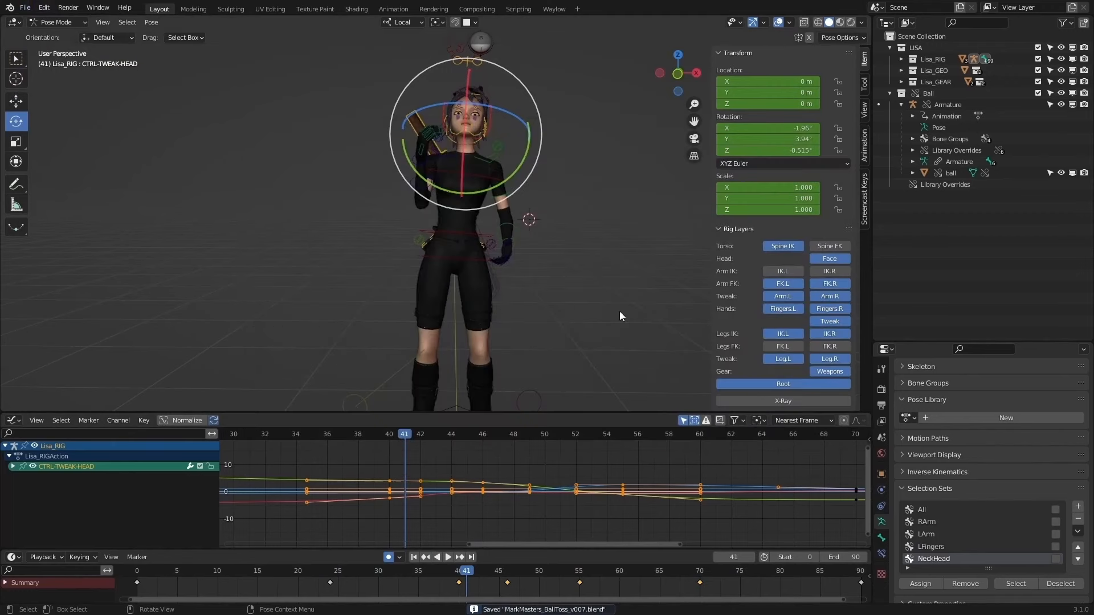
left_click(448, 558)
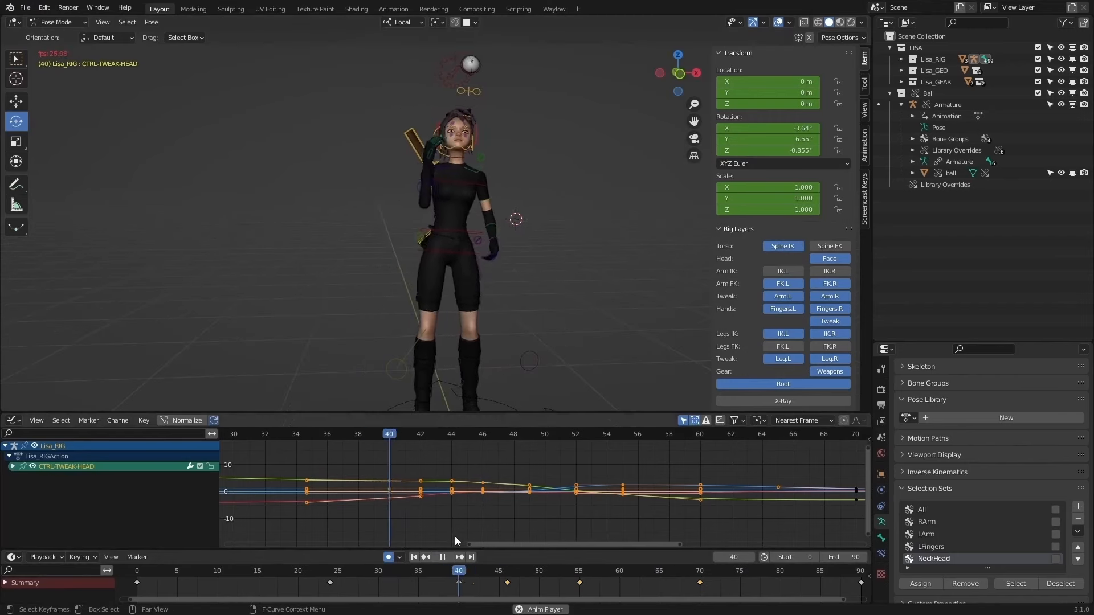
left_click(443, 557)
Step: Select CTRL-EYE-TARGET in front of the face at frame 52 and activate the Move tool
scroll(456, 284, "up", 4)
scroll(456, 284, "up", 2)
left_click(499, 138)
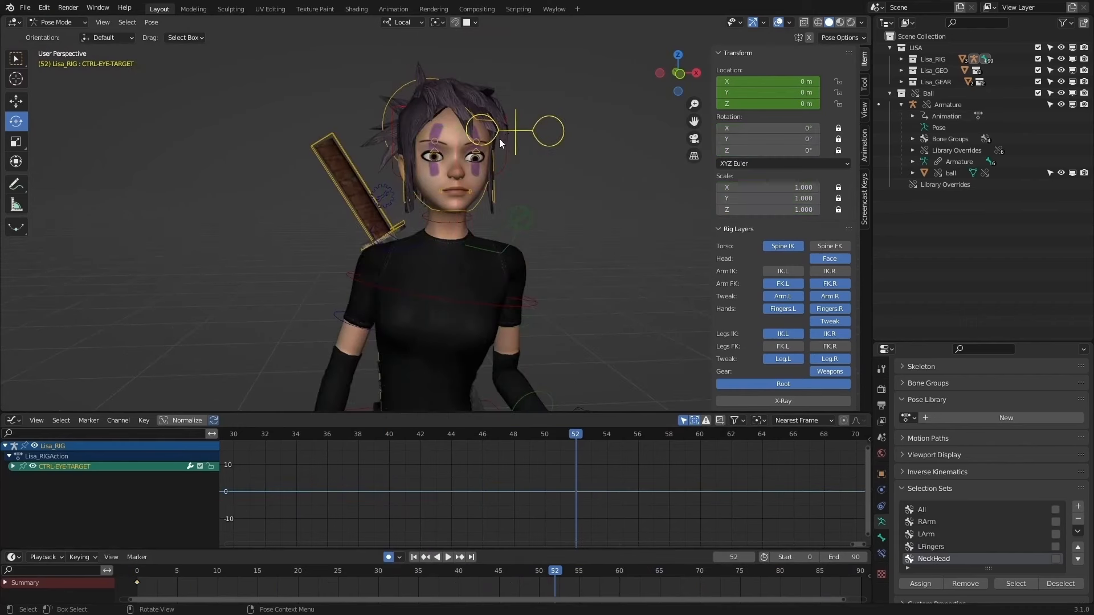
key("g")
right_click(507, 97)
scroll(503, 140, "down", 2)
key("shift+space")
key("g")
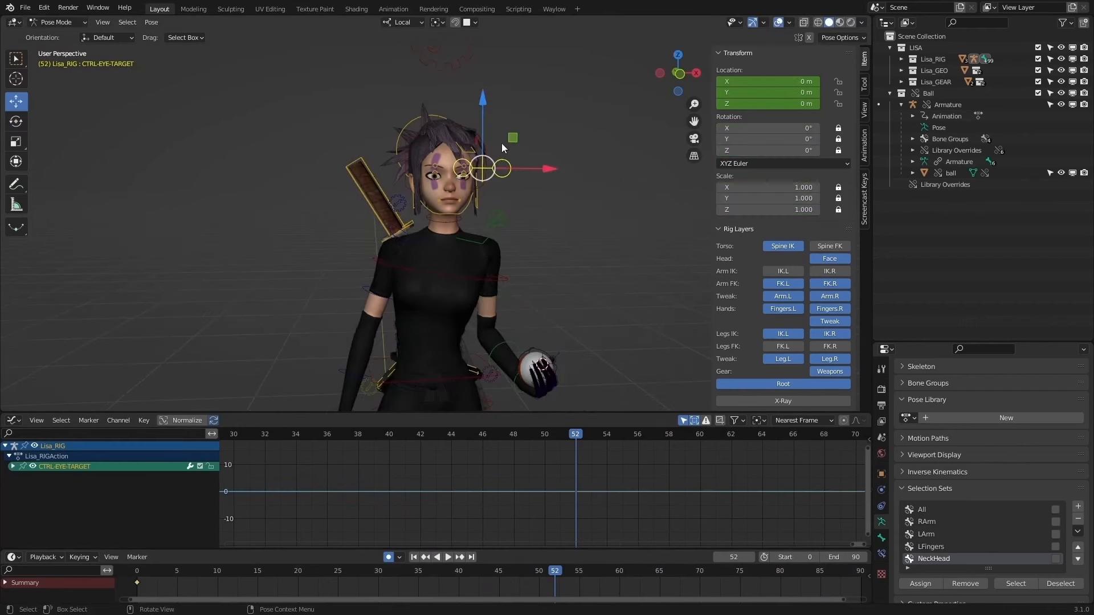
Step: Insert keyframes for CTRL-EYE-TARGET at its rest position on frames 21, 25 and 28
left_click_drag(484, 146, 487, 46)
right_click(469, 288)
left_click_drag(360, 564, 305, 567)
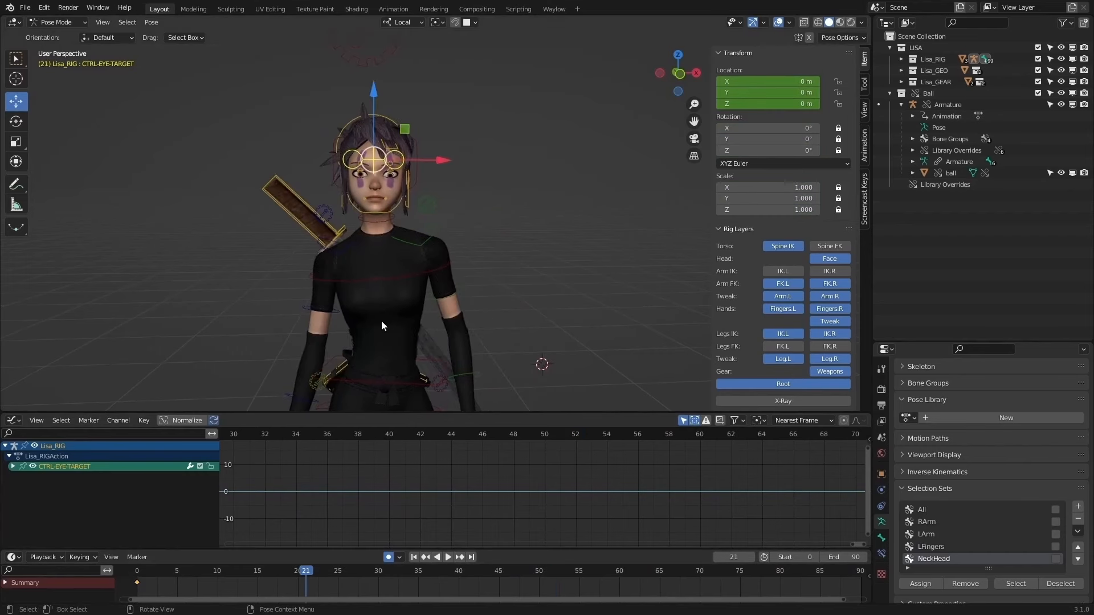
key("i")
key("space")
mouse_move(357, 579)
left_mouse_down()
mouse_move(317, 583)
mouse_move(359, 576)
left_mouse_up()
key("i")
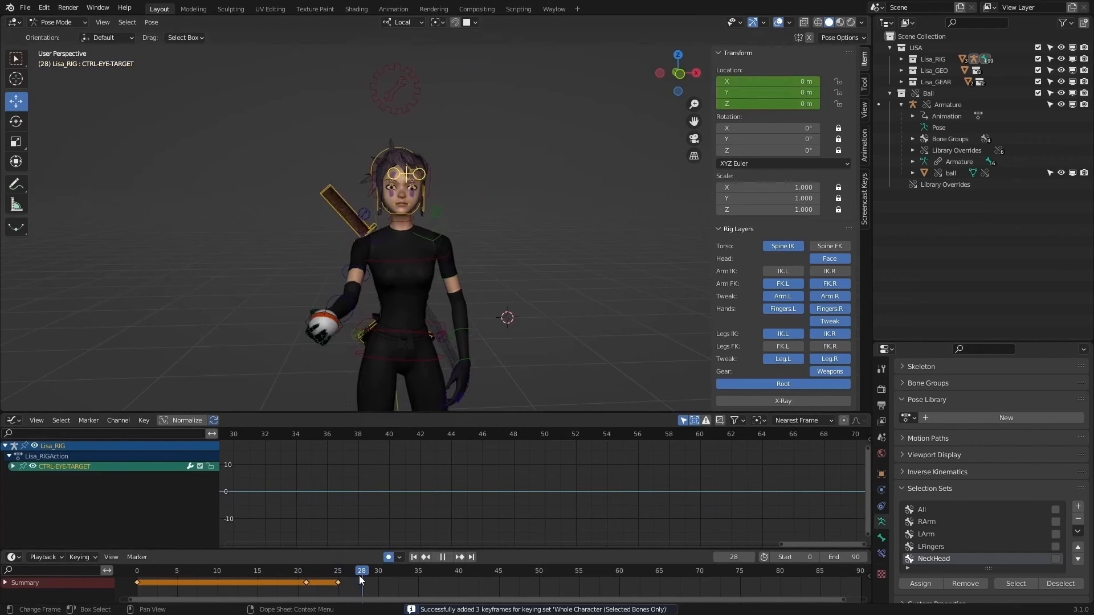
key("space")
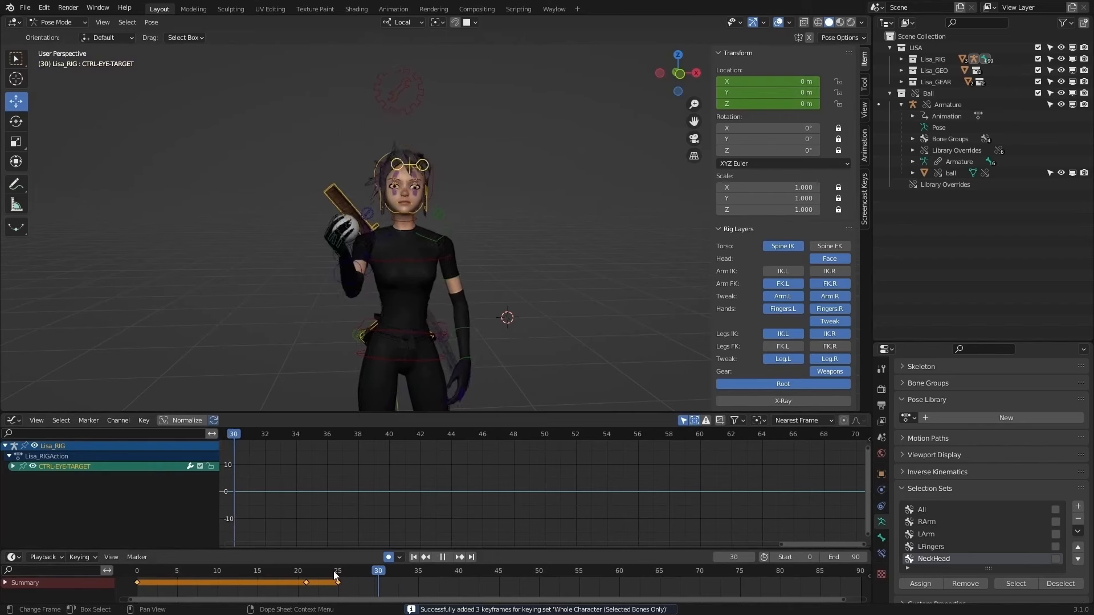
key("Escape")
key("i")
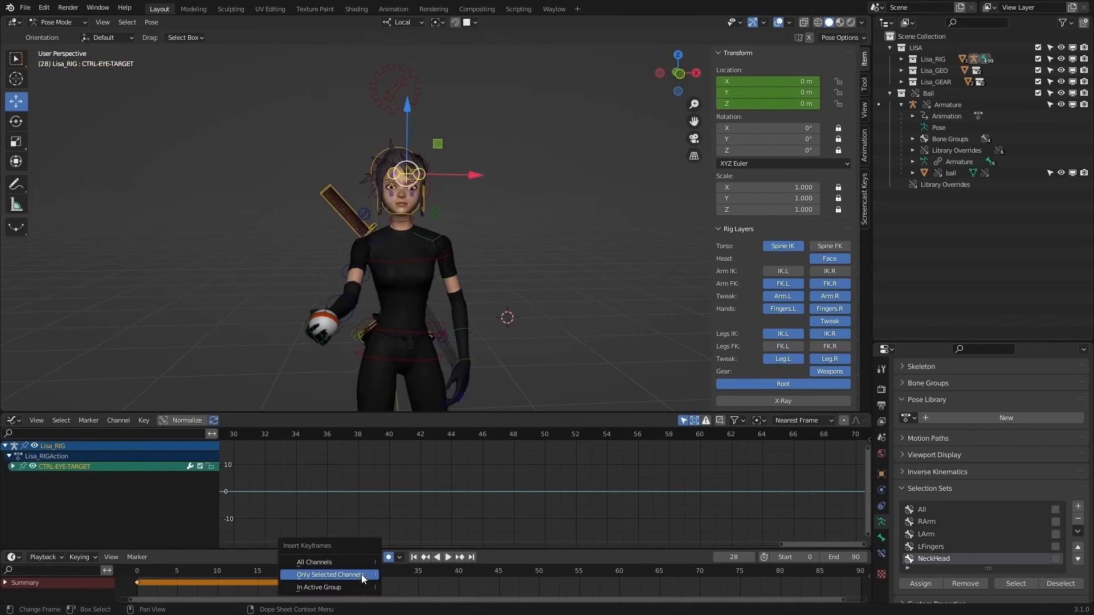
key("i")
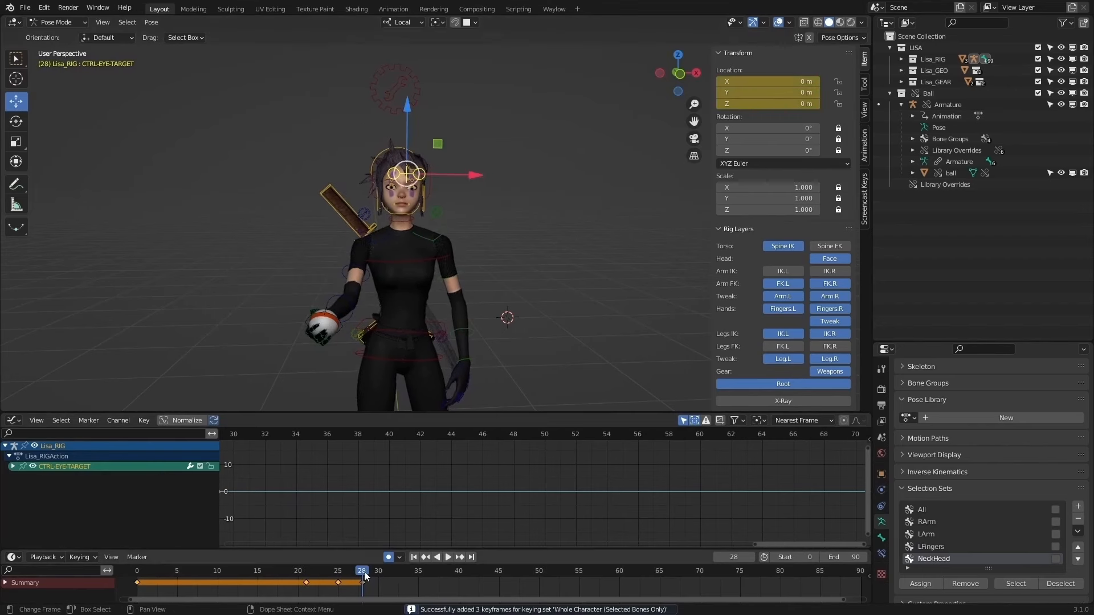
Step: Raise CTRL-EYE-TARGET at frame 30 to a local Z location of about 0.067 m
left_click_drag(365, 574, 376, 571)
left_click_drag(412, 142, 412, 115)
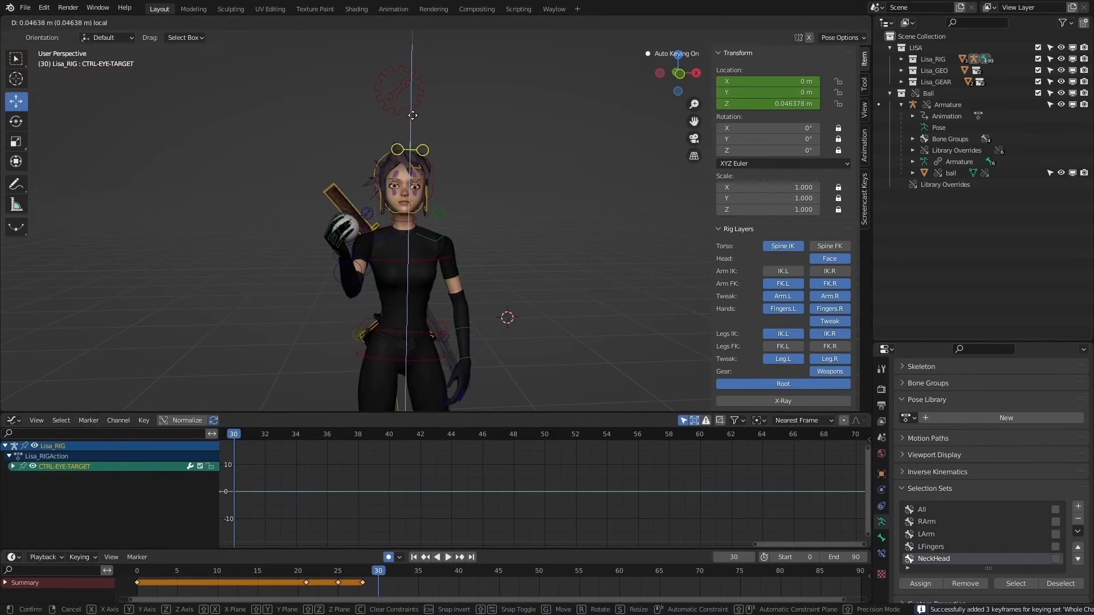
left_click(418, 113)
Step: Hide the viewport overlays and move CTRL-EYE-TARGET at frame 43 toward the ball, to about X 0.086 m, Y -0.019 m, Z 0.118 m
left_click_drag(377, 571, 482, 572)
left_click(778, 22)
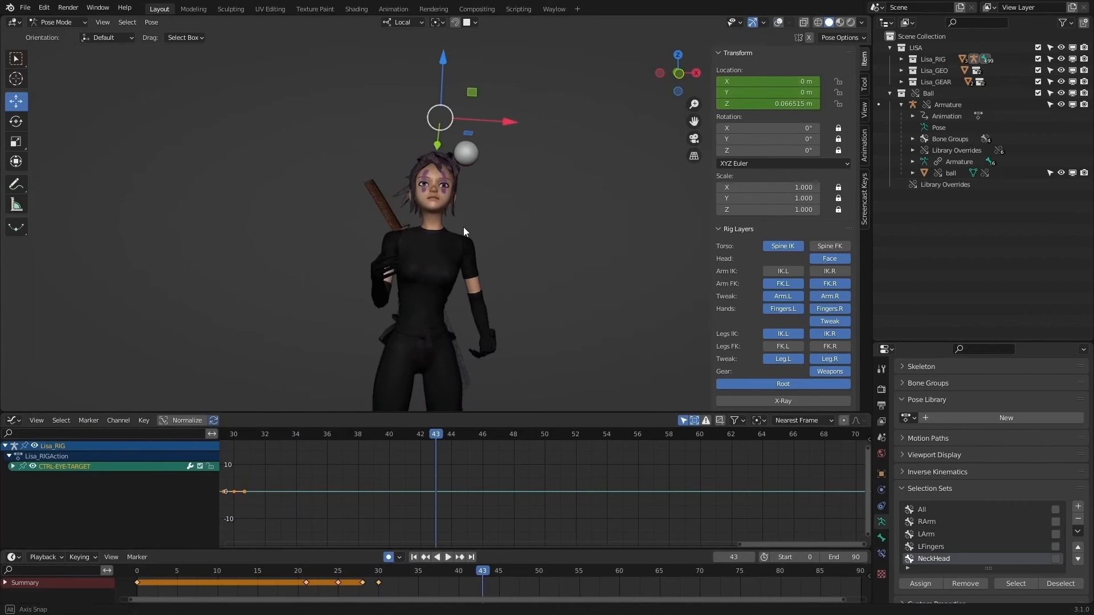
key("g")
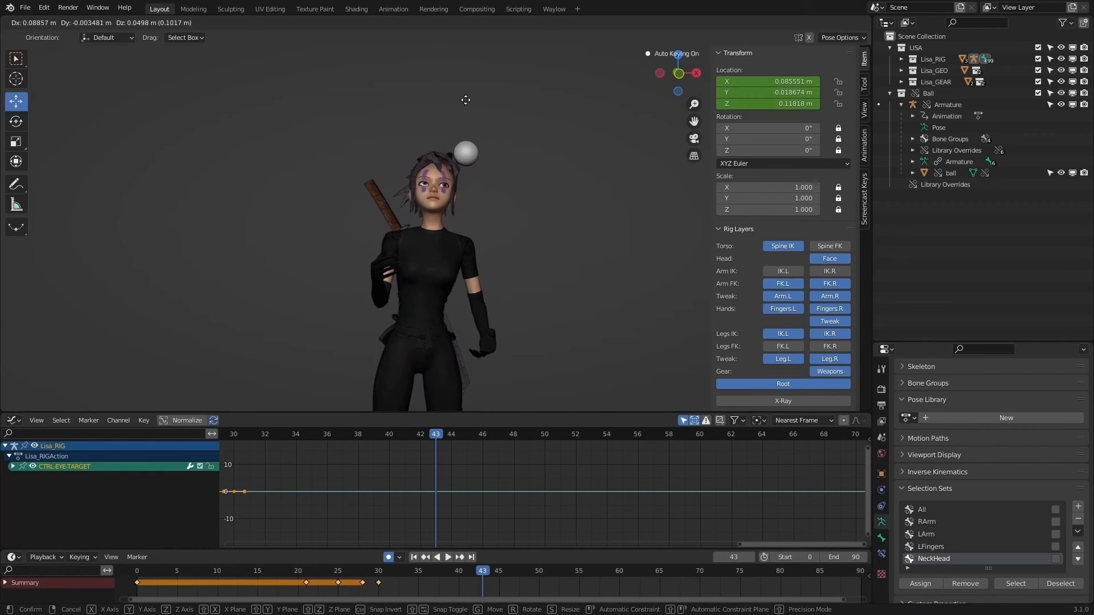
left_click(466, 100)
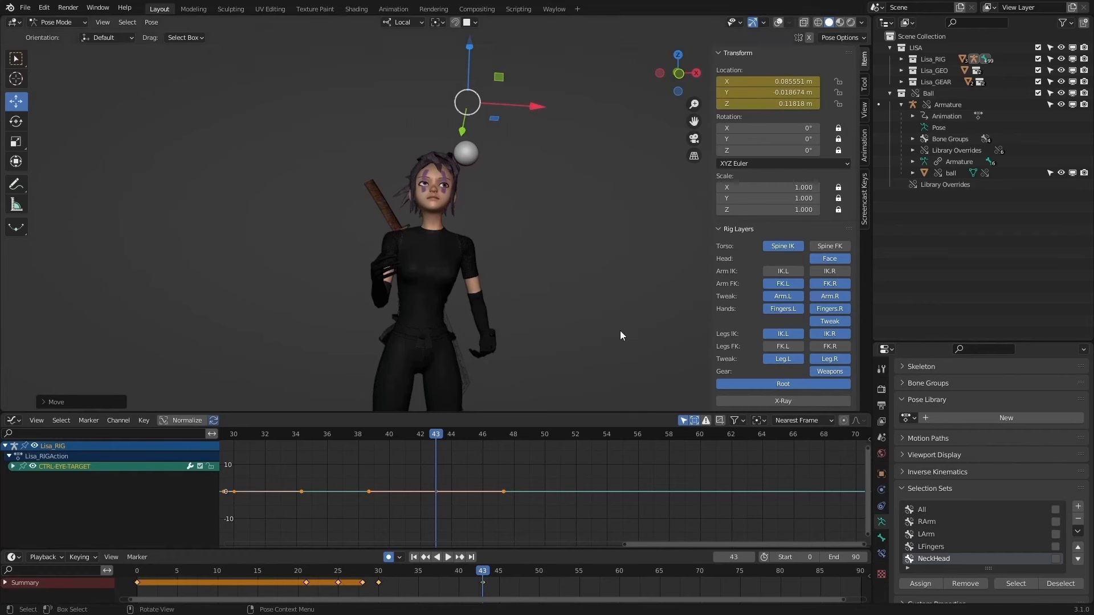
Step: Readjust CTRL-EYE-TARGET at frame 43 to about X 0.044 m and Z 0.146 m, checking the gaze up close
left_click_drag(484, 577, 500, 573)
key("Left")
key("Left")
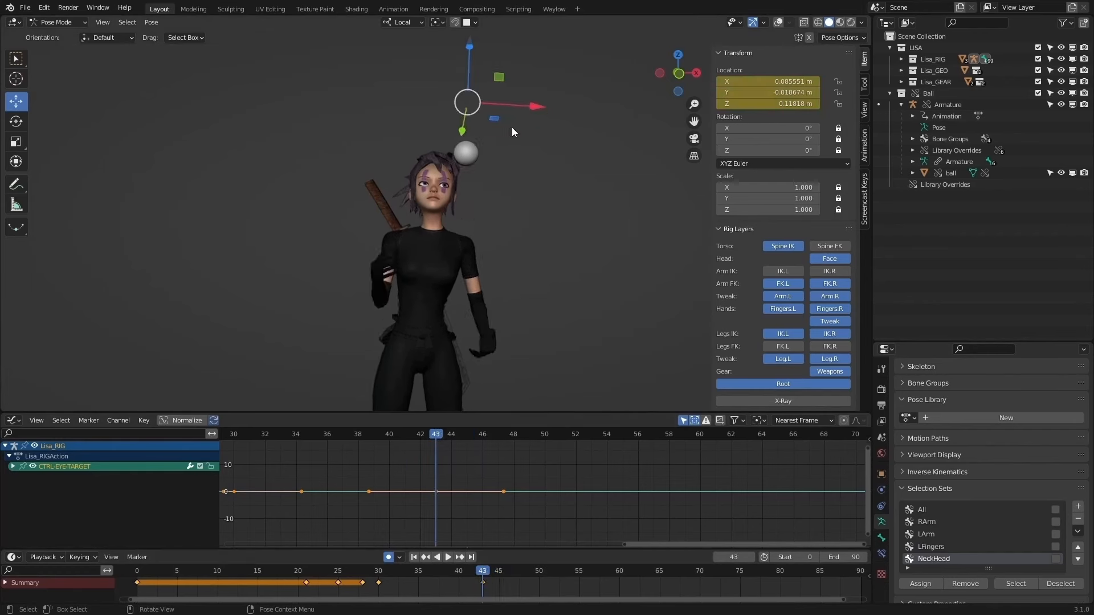
left_click_drag(517, 105, 456, 74)
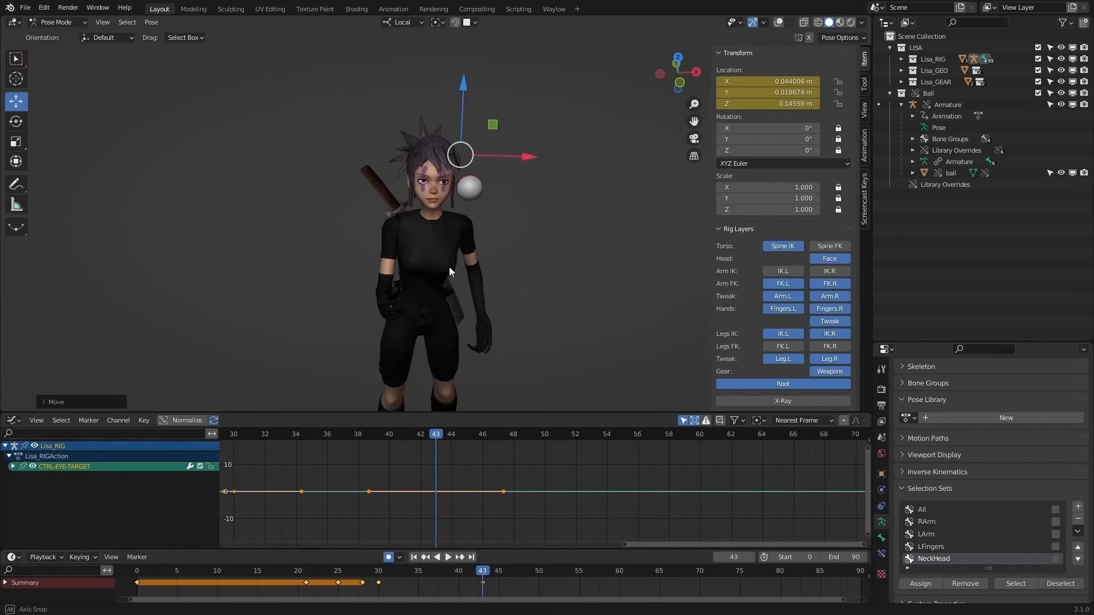
scroll(456, 228, "up", 4)
scroll(480, 211, "down", 5)
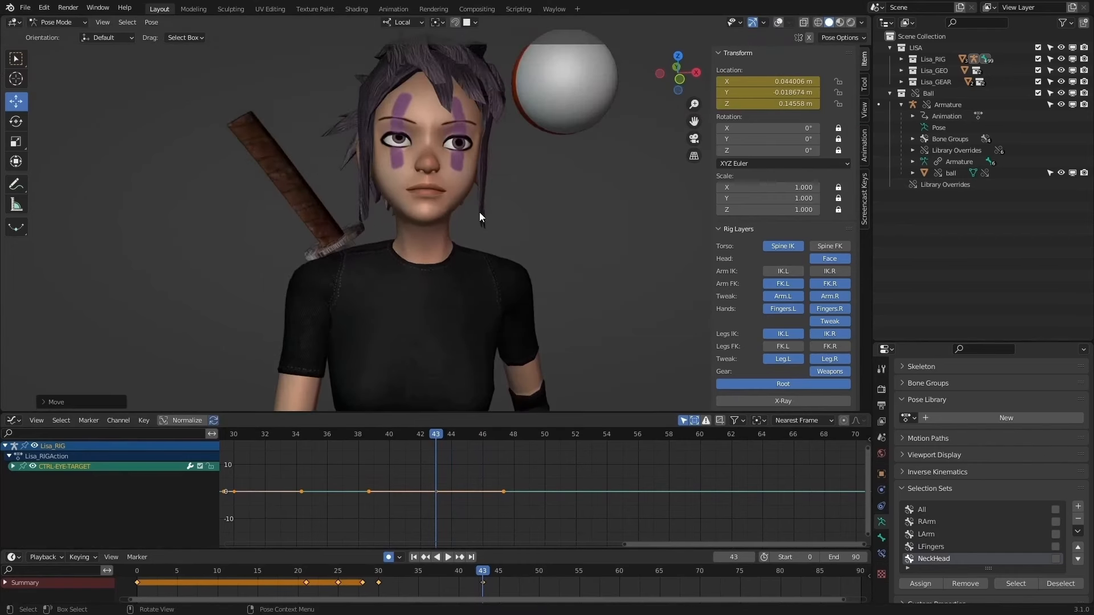
left_click_drag(490, 55, 495, 58)
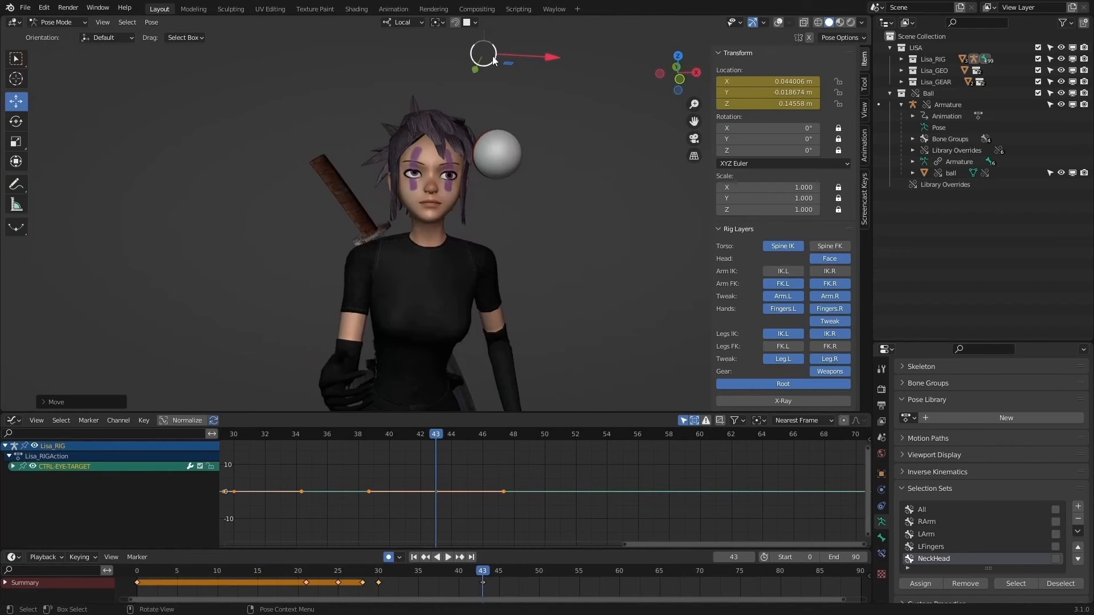
key("Escape")
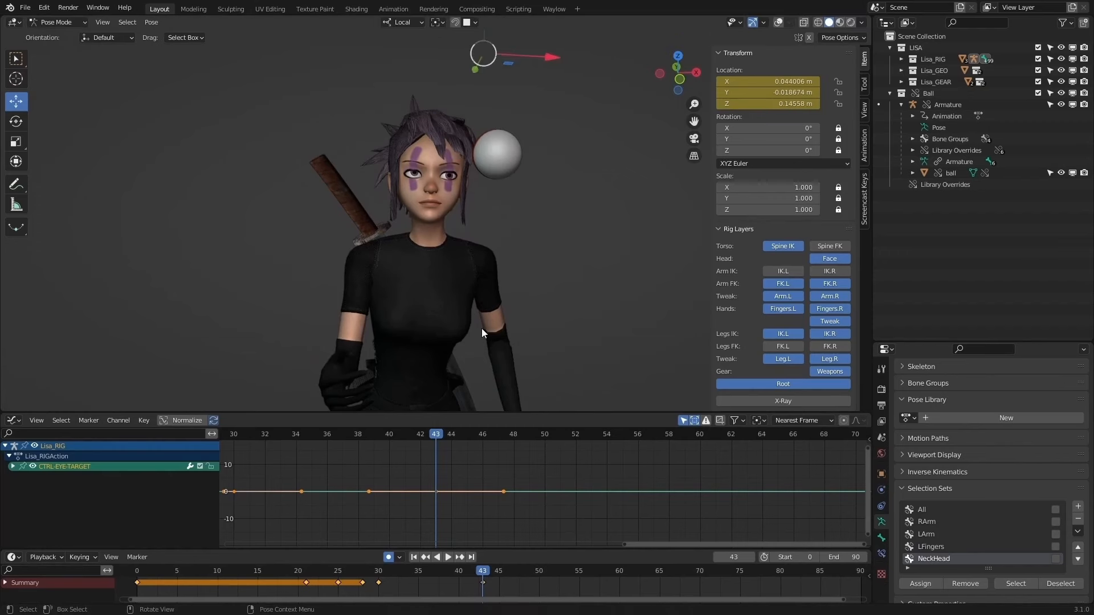
Step: Step back through the eye target's keyframes to frame 21 and show the viewport overlays again
key("Down")
key("Down")
key("Down")
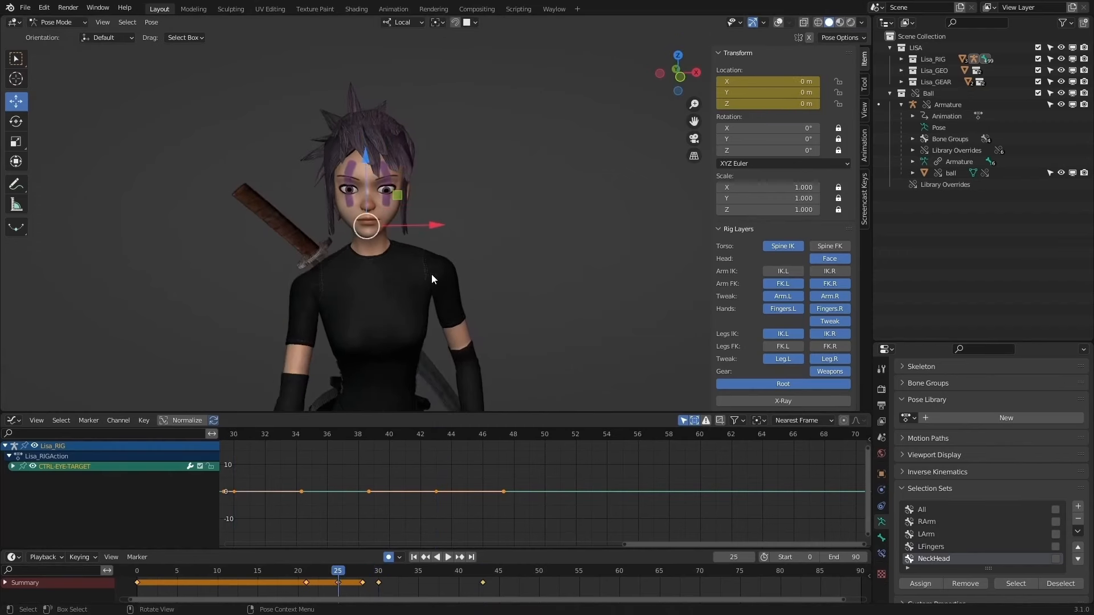
key("Down")
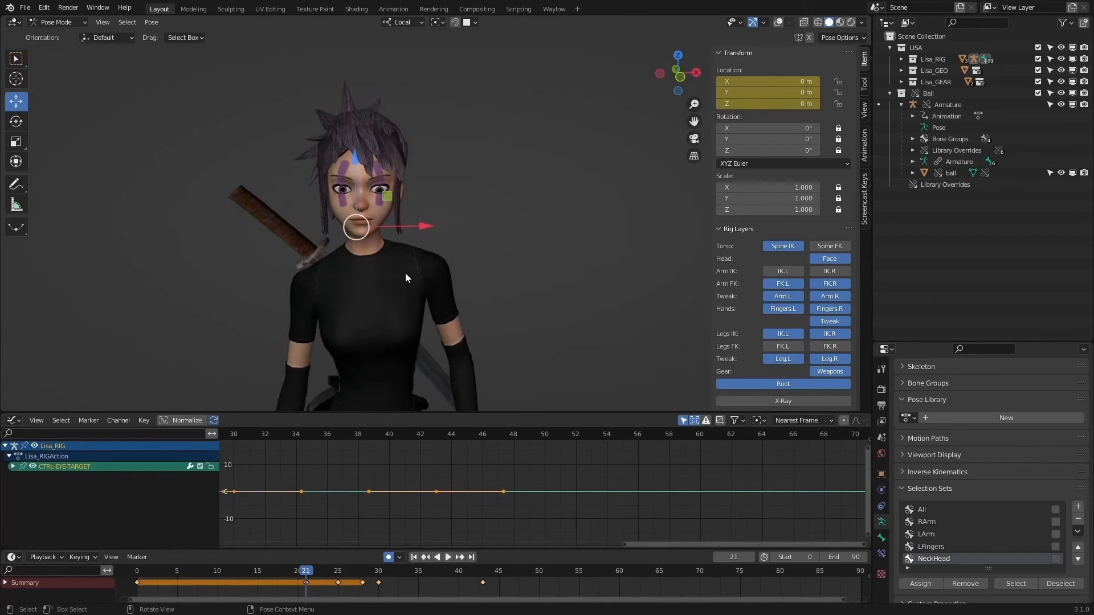
scroll(405, 272, "up", 3)
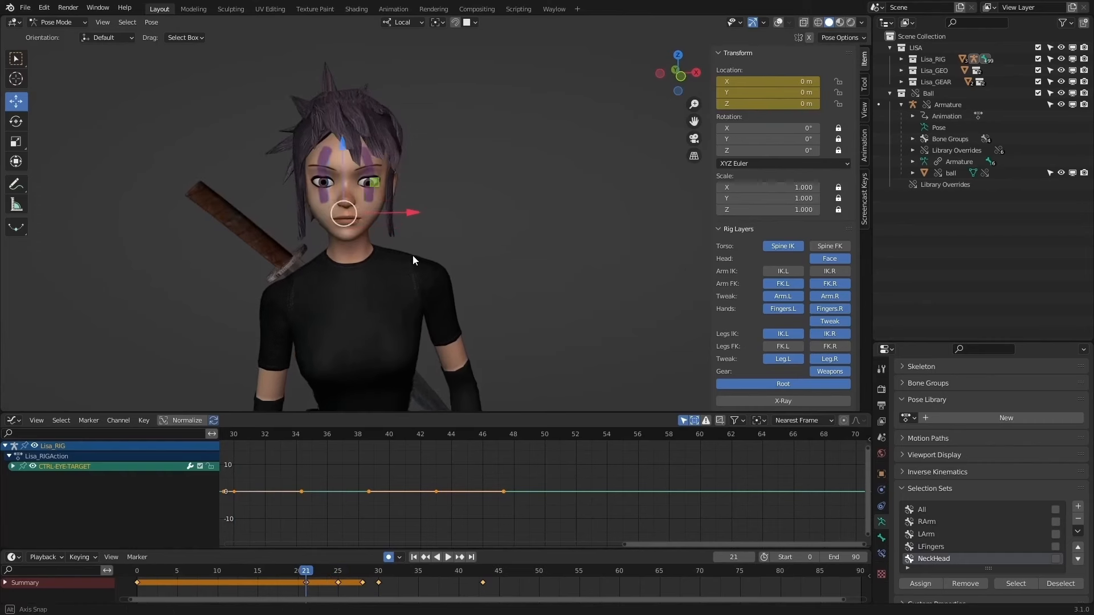
left_click(779, 22)
scroll(446, 188, "up", 2)
Step: Try setting the X rotation of CTRL-EYE.L to 0° at frame 21, and compare the eyes at frame 0
left_click(397, 165)
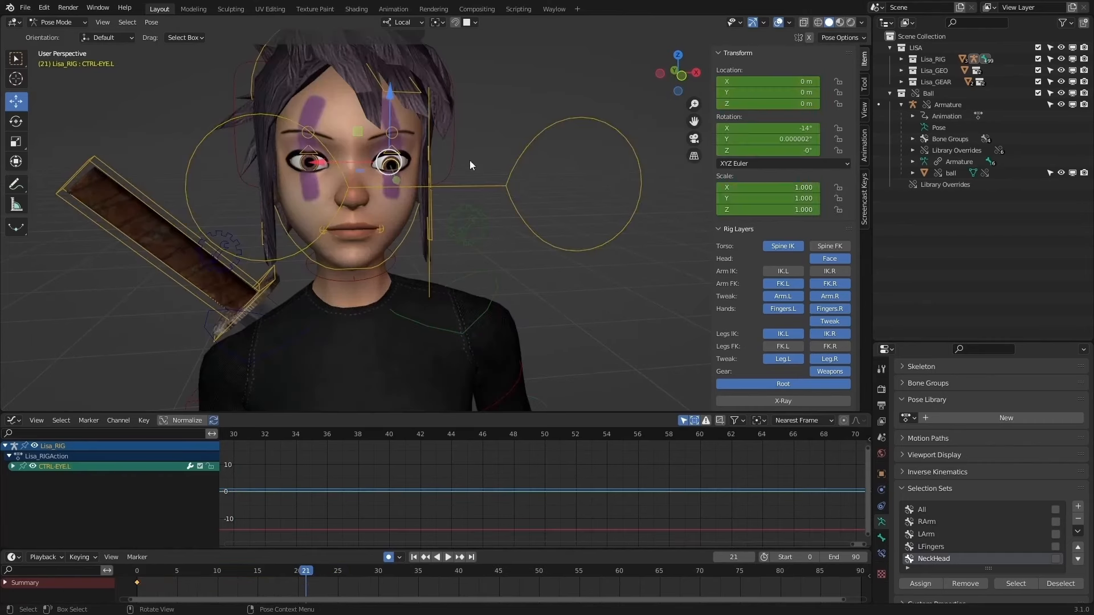
left_click_drag(786, 129, 786, 140)
type("0")
key("Return")
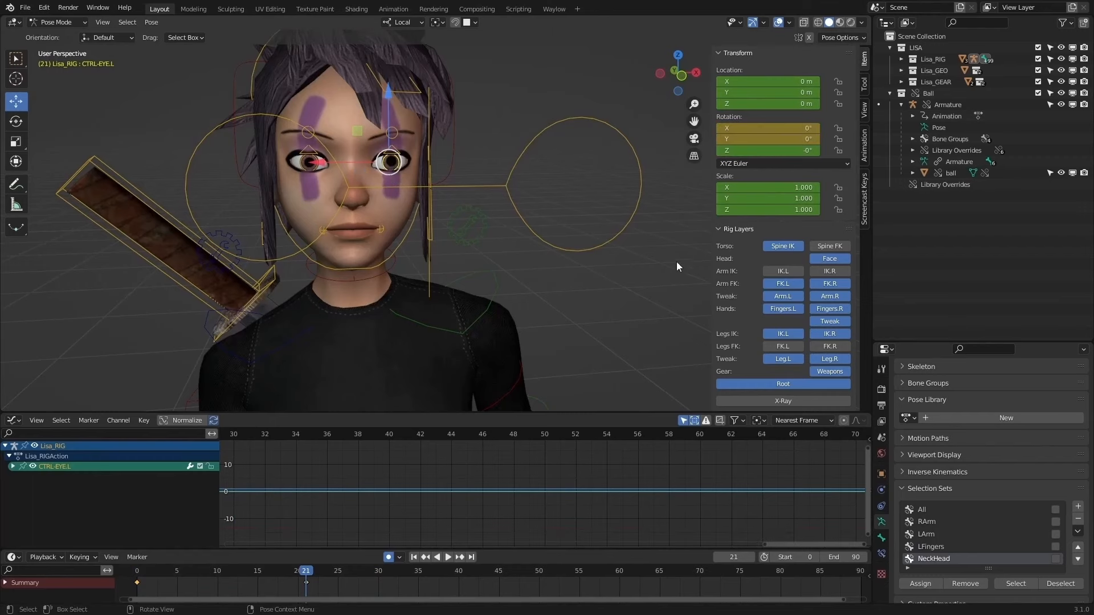
left_click_drag(171, 572, 138, 572)
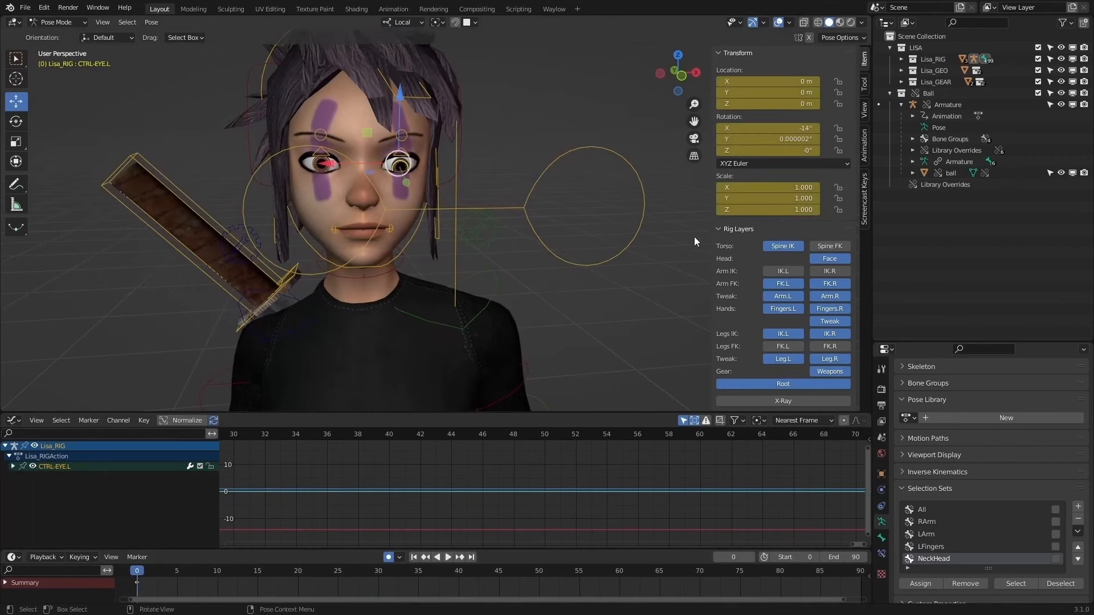
Step: Select CTRL-EYE-TARGET again and lower its Z location at frame 43 to about 0.073 m
left_click(486, 208)
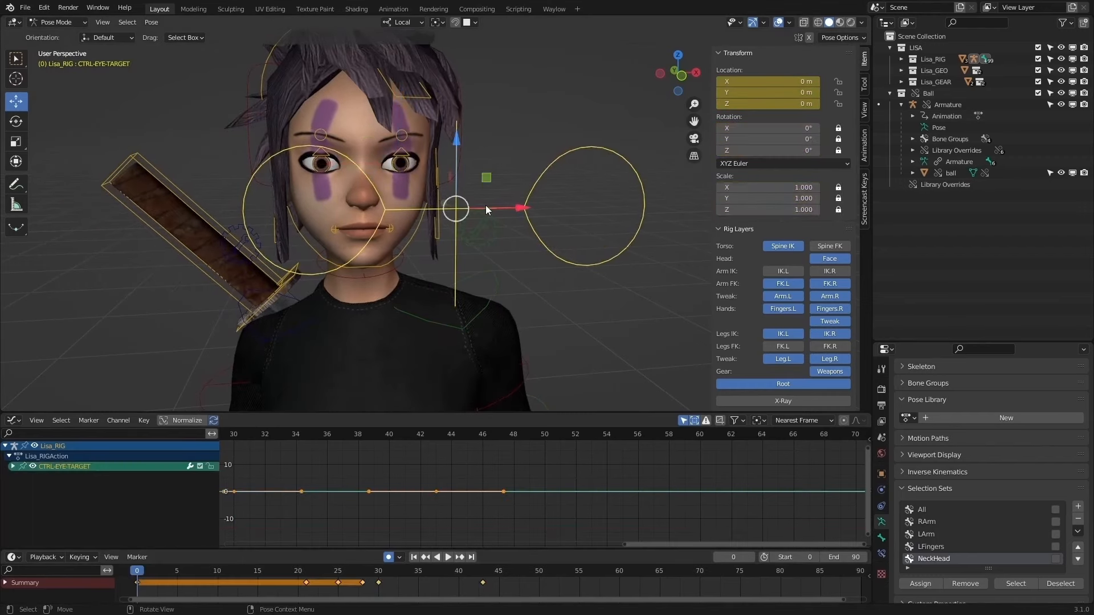
scroll(486, 205, "down", 3)
left_click_drag(288, 571, 362, 571)
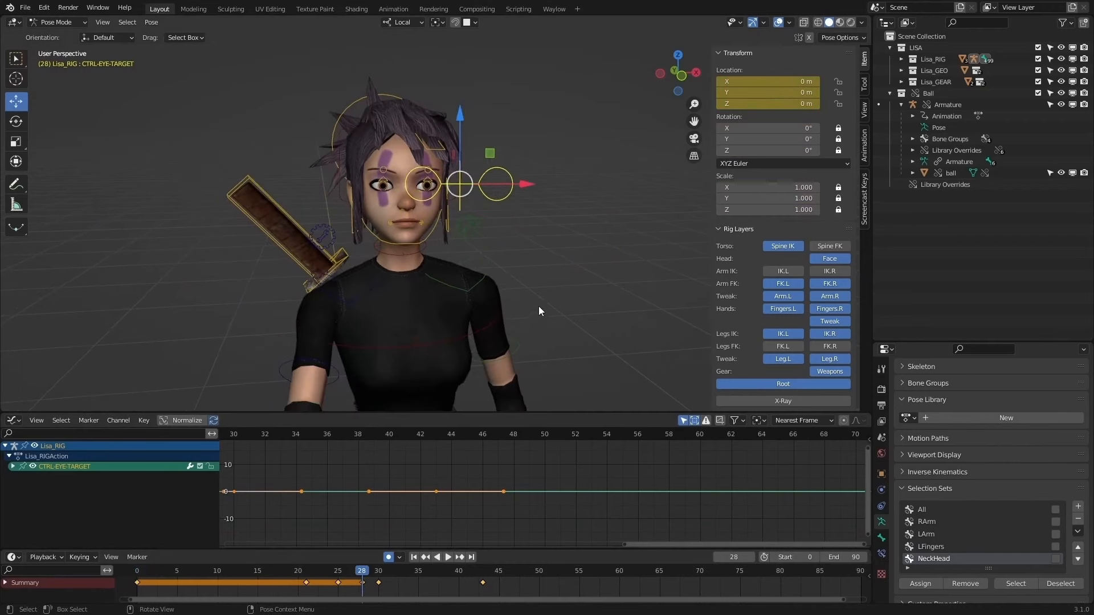
key("space")
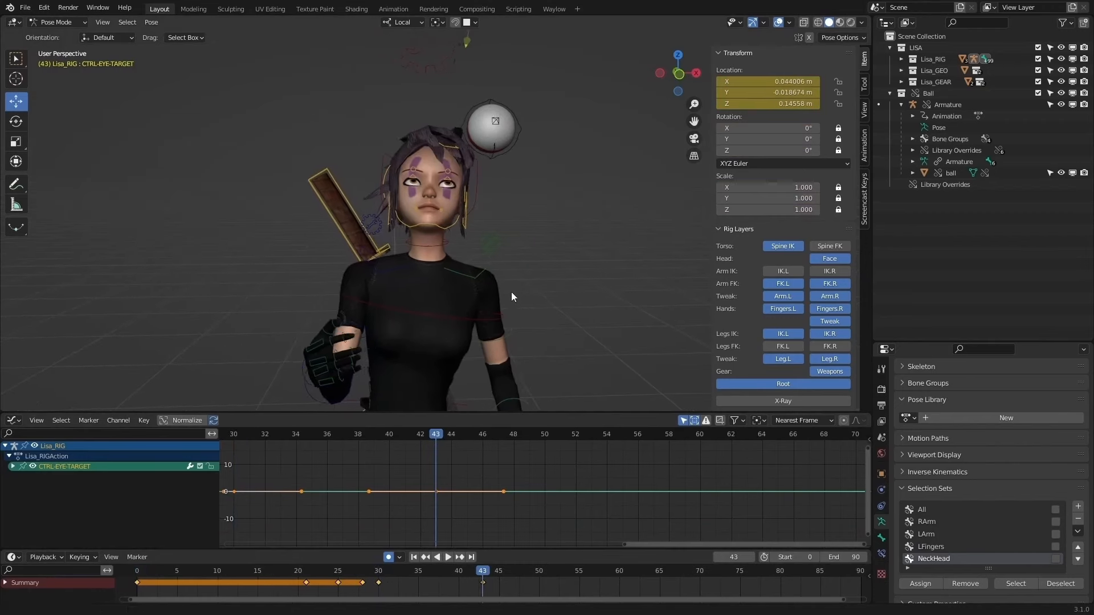
middle_click_drag(511, 292, 477, 169)
left_click_drag(449, 67, 452, 108)
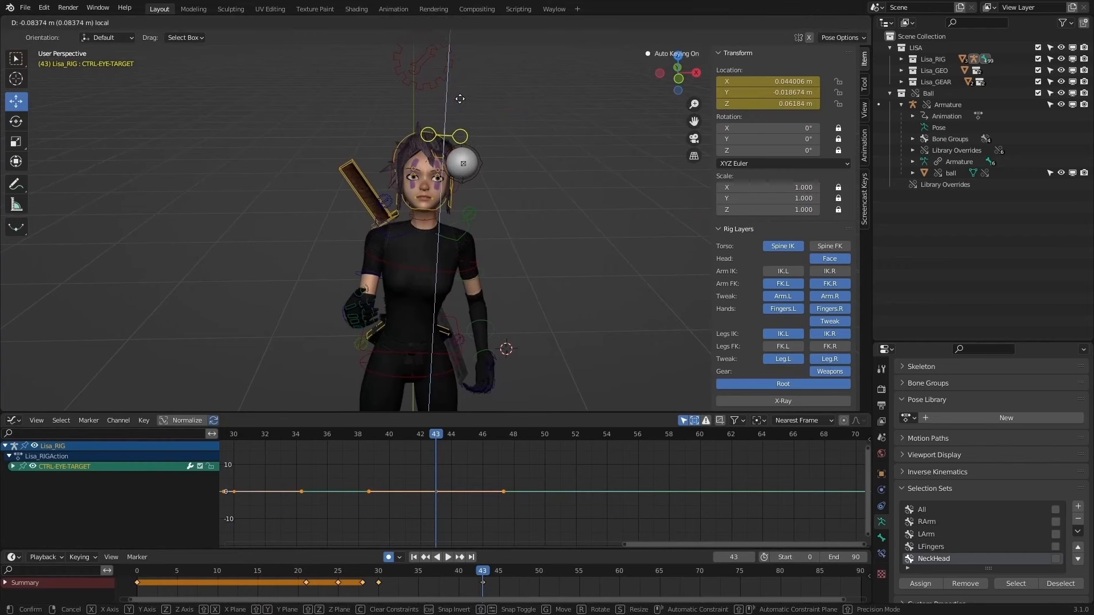
middle_click_drag(452, 108, 502, 223)
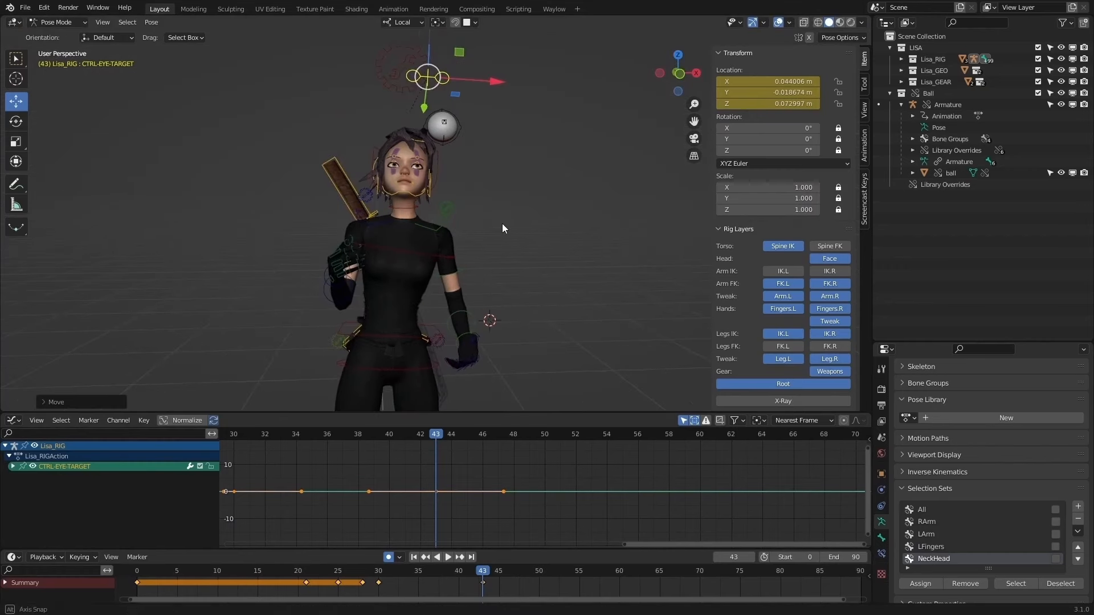
key("Right")
key("Right")
left_click_drag(436, 57, 442, 122)
right_click(441, 95)
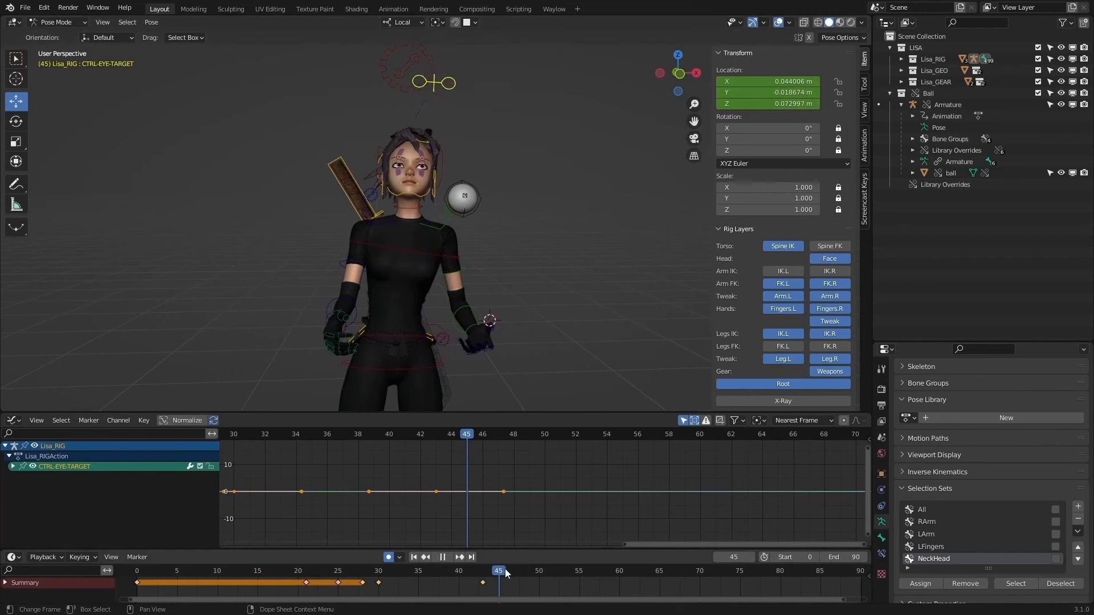
Step: Select the NeckHead set's bones and shift the keyframes from frame 40 through 55 one frame earlier
key("space")
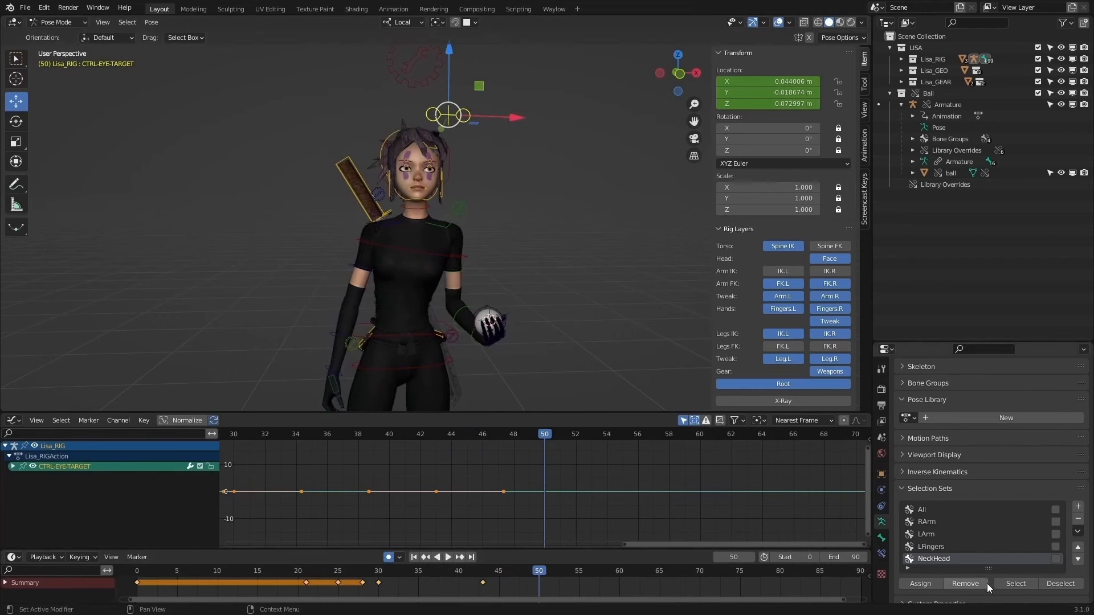
left_click(1009, 584)
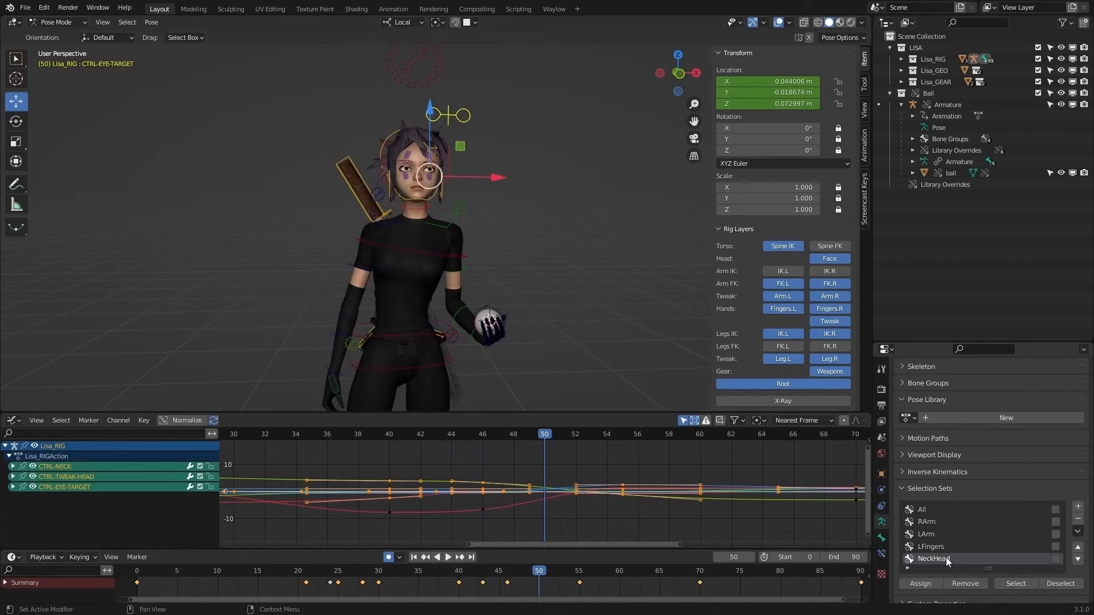
mouse_move(541, 570)
left_mouse_down()
mouse_move(457, 570)
mouse_move(556, 571)
left_mouse_up()
left_click_drag(624, 592, 443, 574)
key("g")
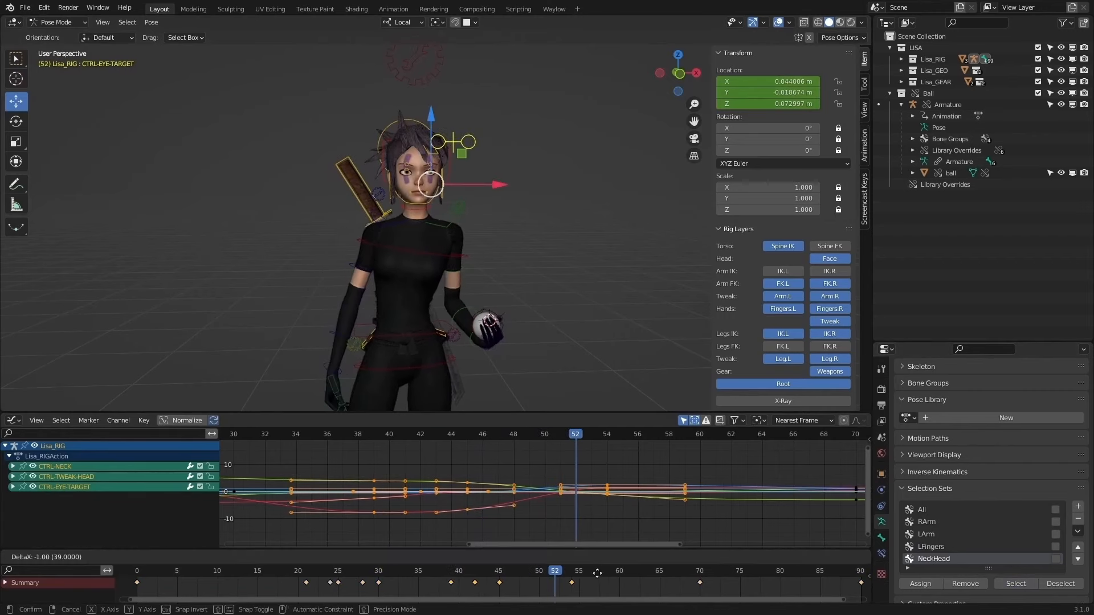
left_click(596, 574)
Step: Play and scrub the toss between frames 33 and 53 to check the head and eye timing
left_click_drag(541, 570, 460, 569)
key("space")
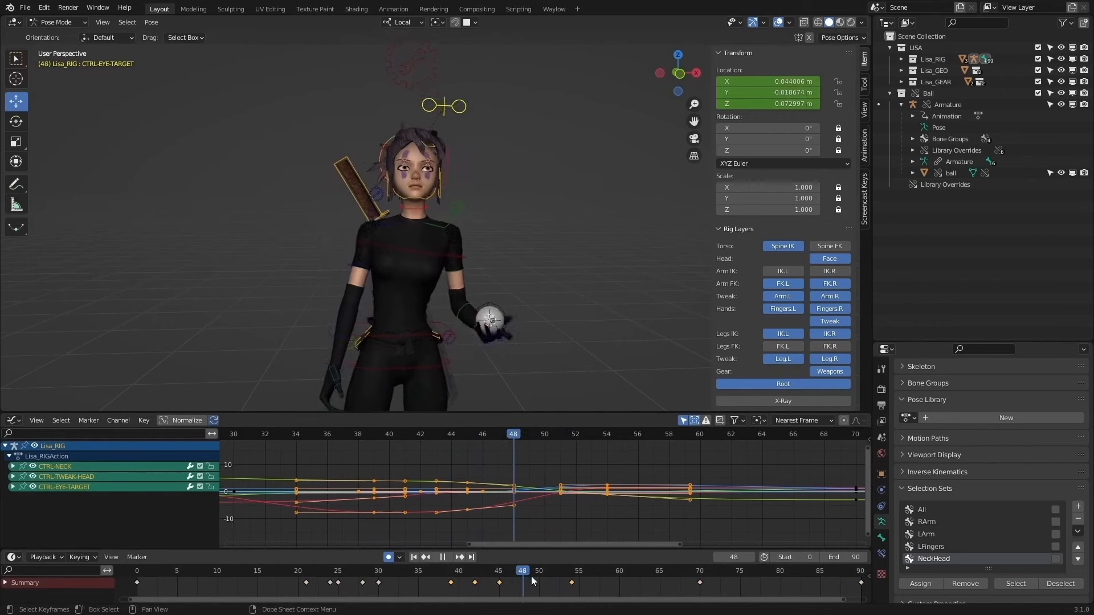
left_click_drag(629, 586, 401, 578)
left_click(451, 558)
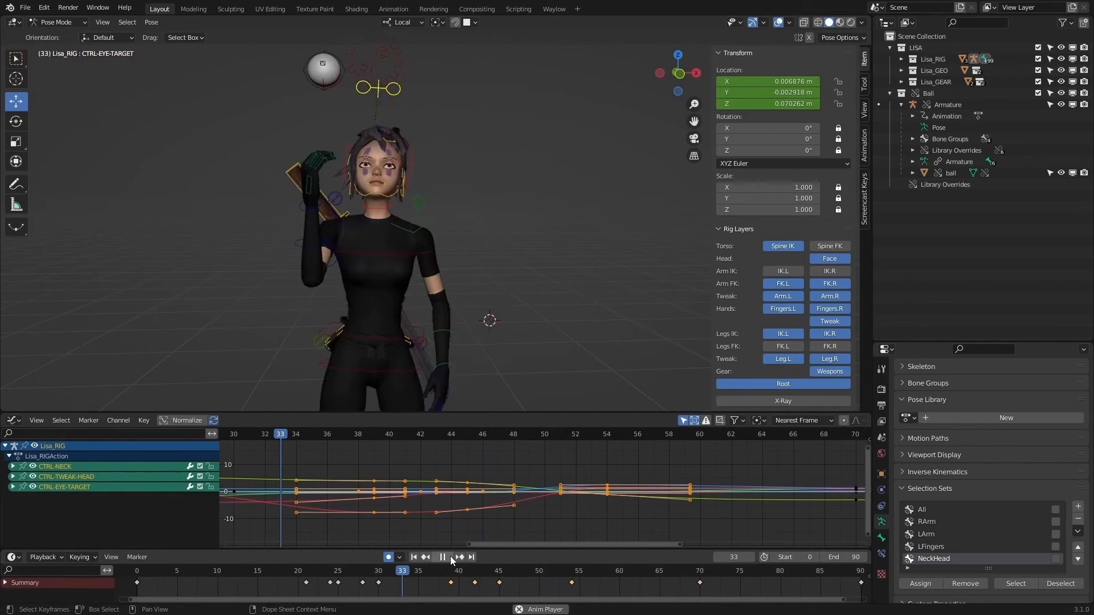
left_click(455, 571)
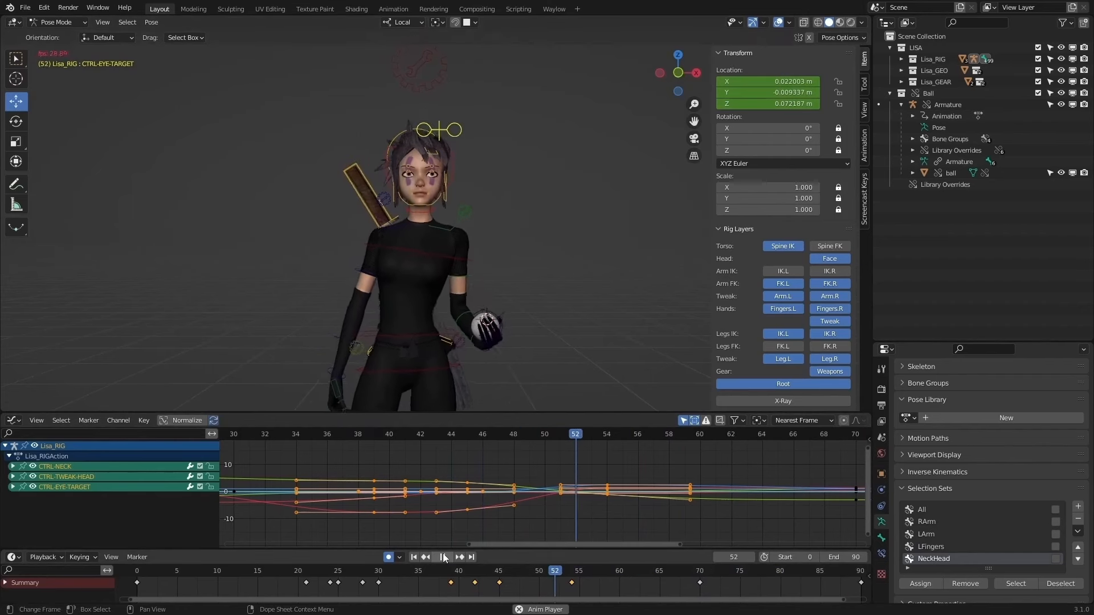
left_click(483, 572)
key("space")
left_click_drag(487, 572, 566, 570)
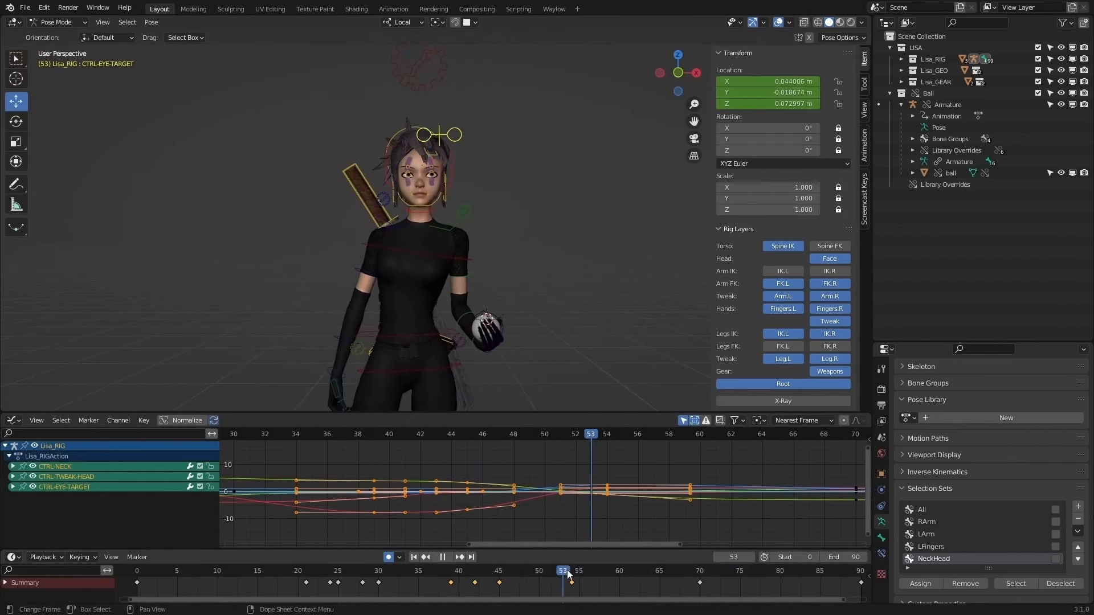
Step: At frame 54, select CTRL-TWEAK-HEAD and lower its X rotation to about -3.03°
left_click(575, 574)
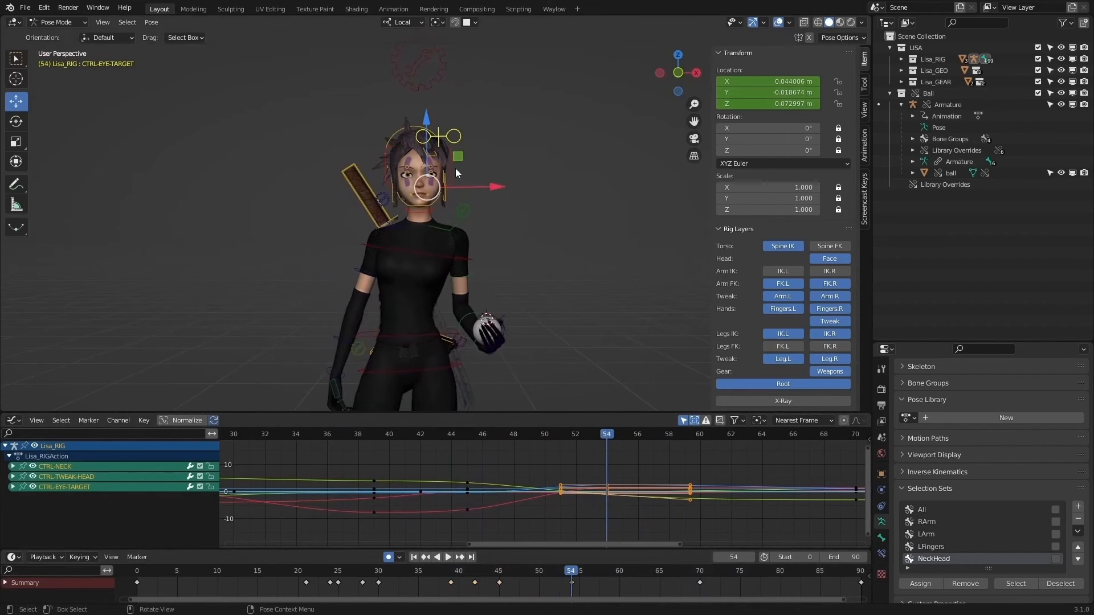
left_click(451, 167)
left_click_drag(768, 128, 751, 128)
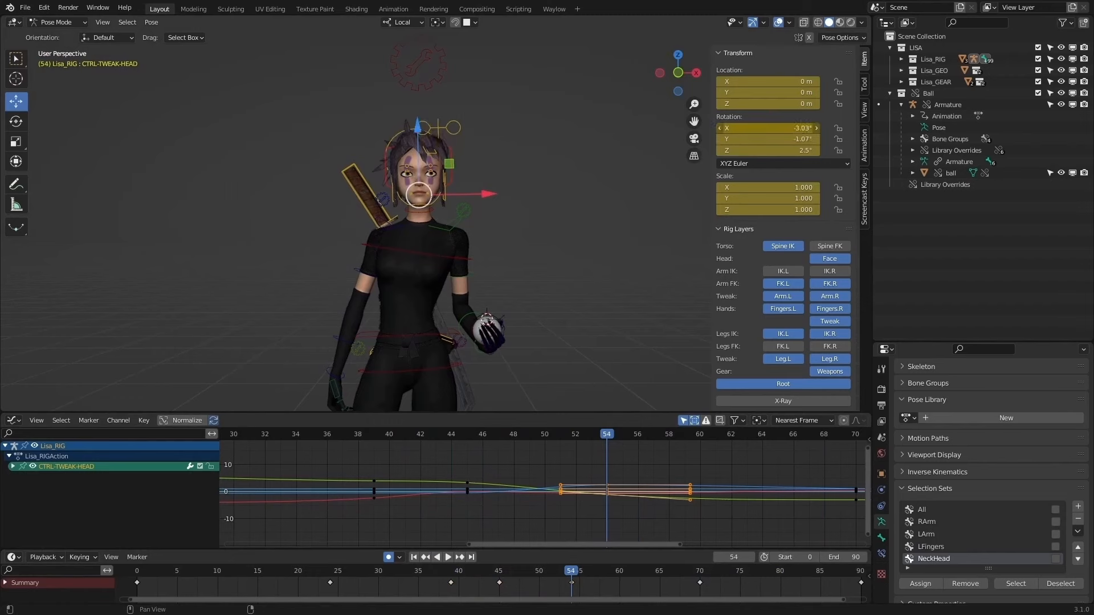
Step: Scrub and play the toss to check the head motion around the catch
left_click_drag(506, 570, 774, 568)
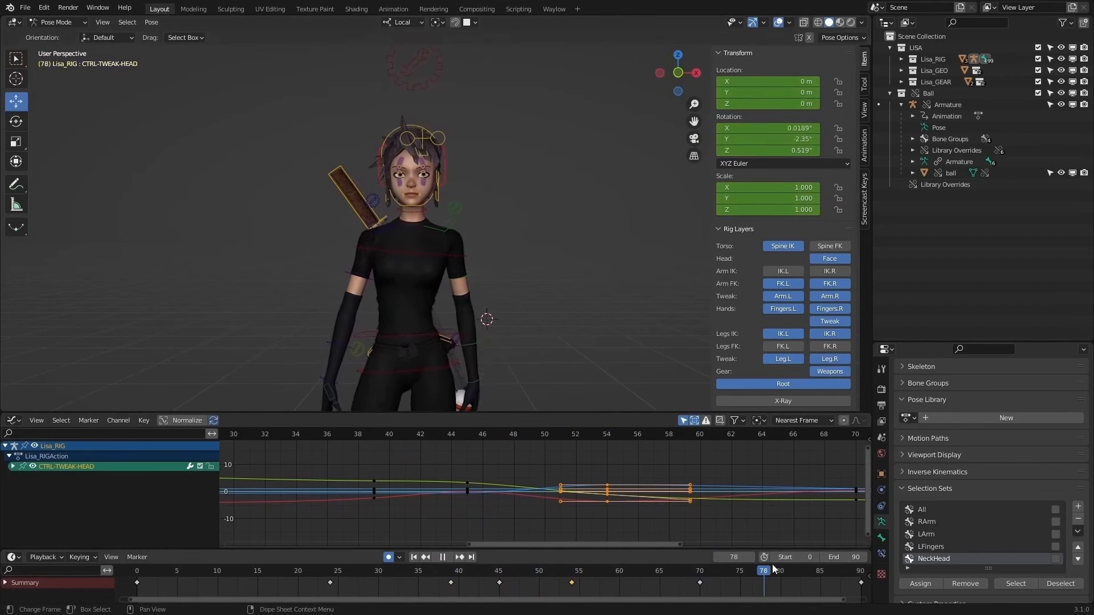
key("space")
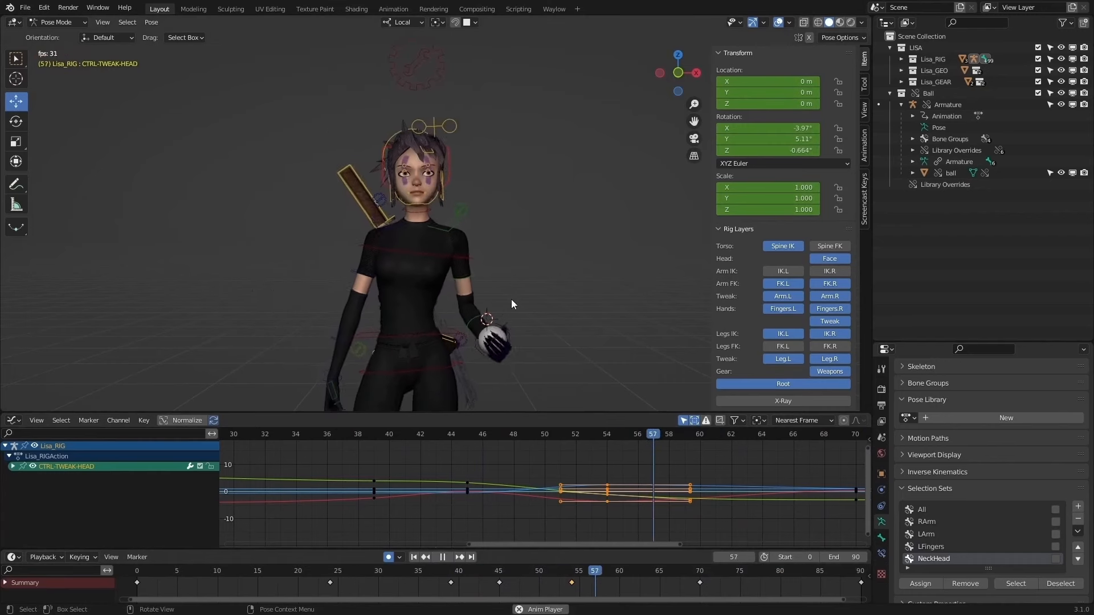
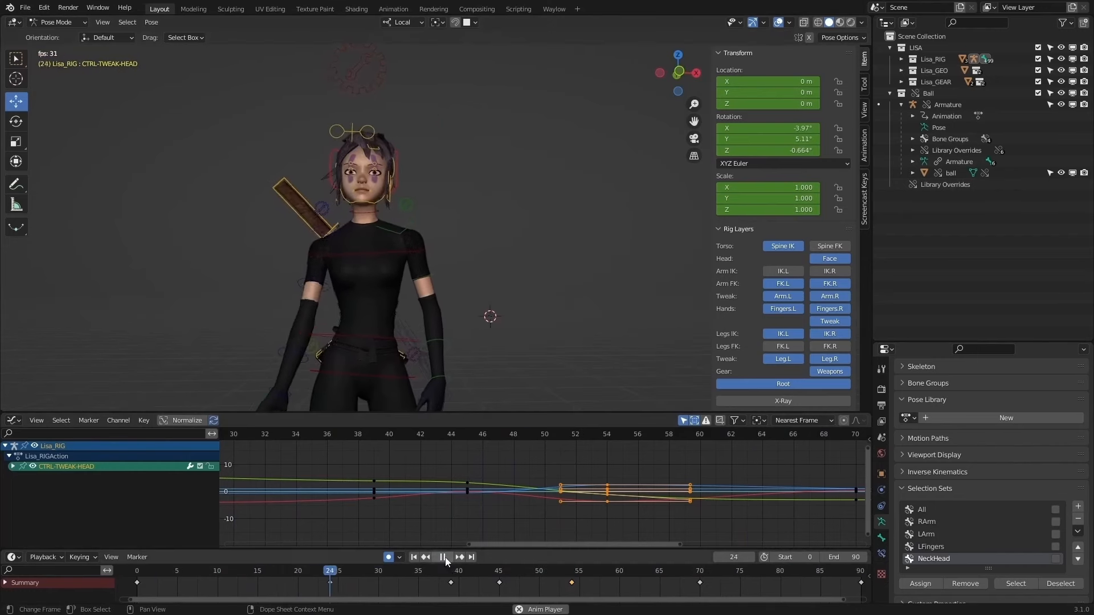
key("space")
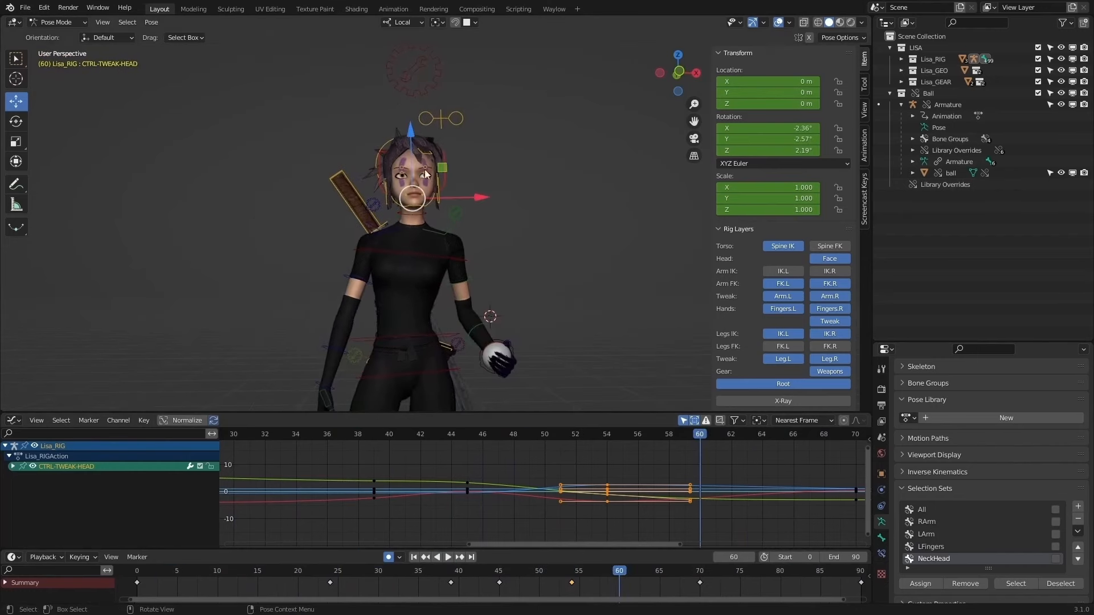
Step: Select CTRL-EYE-TARGET at frame 44, undo a trial move toward the face, and key its location there
left_click(441, 117)
left_click_drag(464, 573, 494, 573)
key("g")
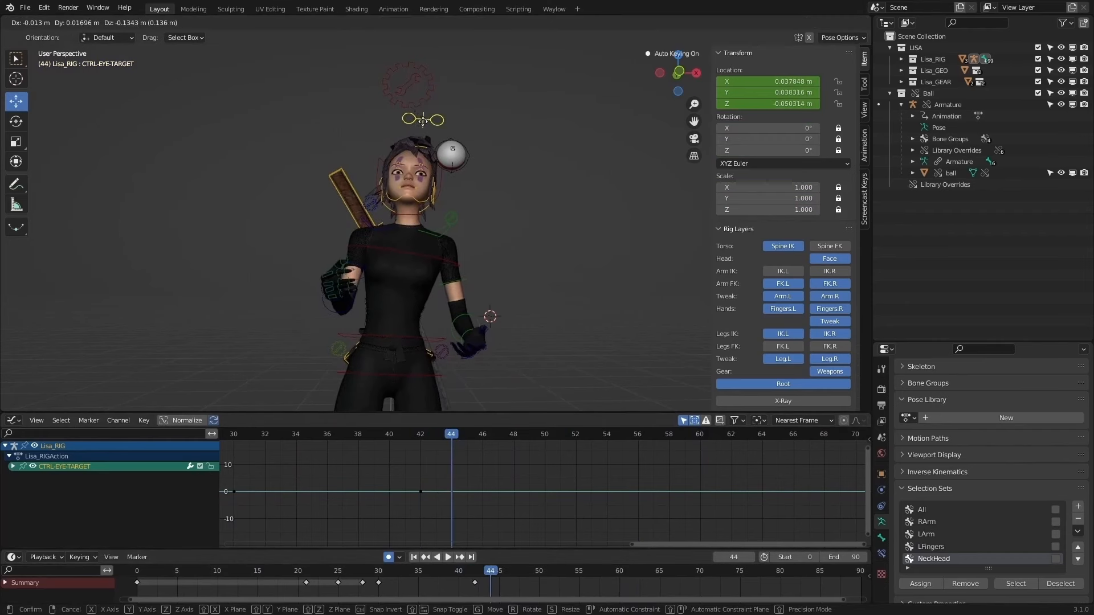
left_click(424, 119)
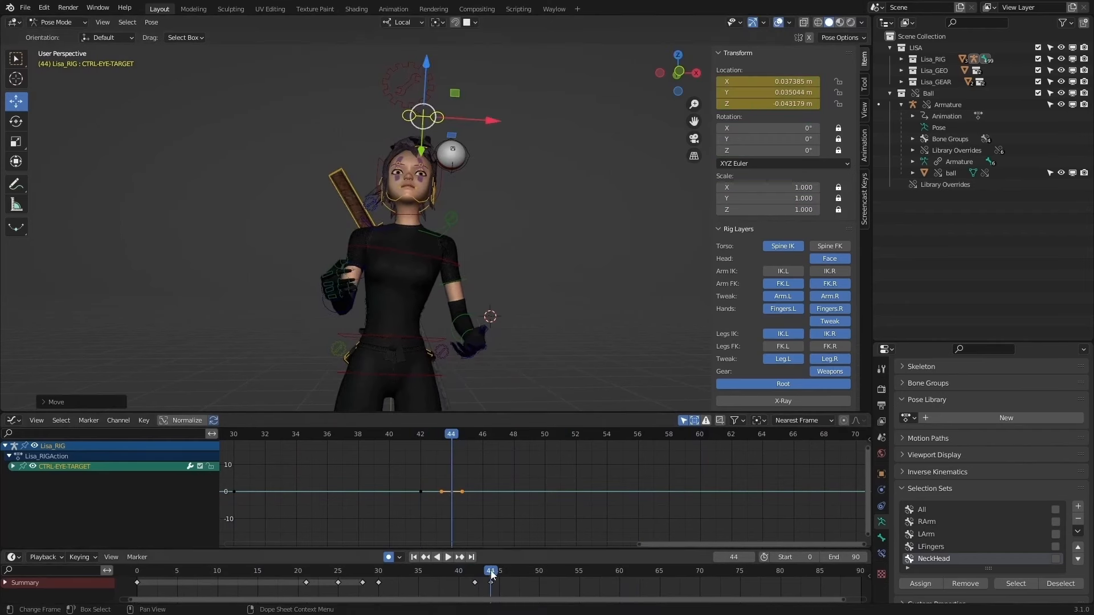
key("ctrl+z")
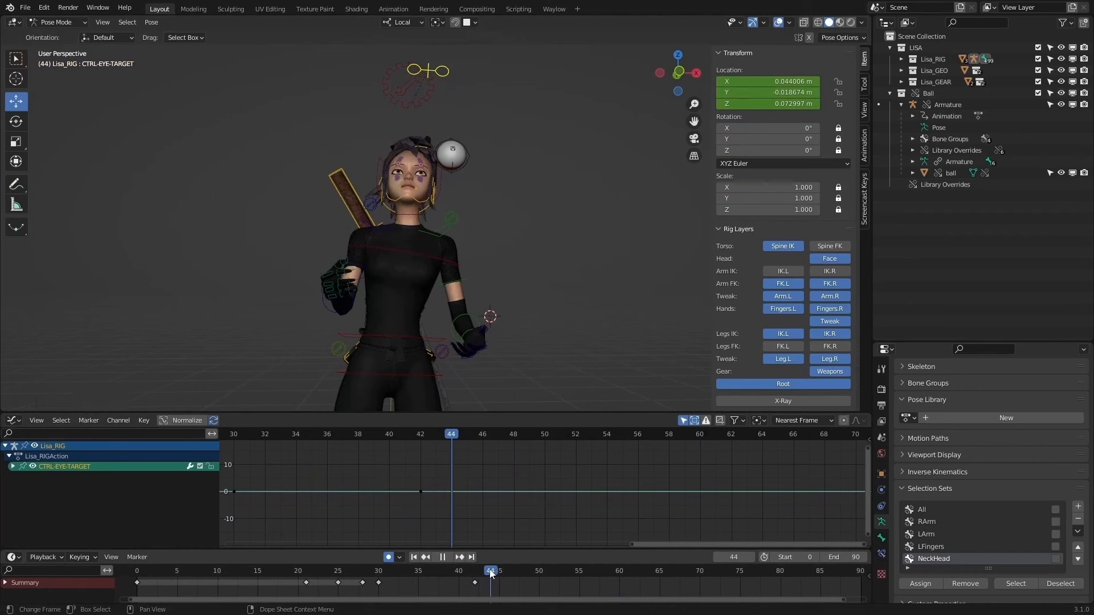
key("i")
key("i")
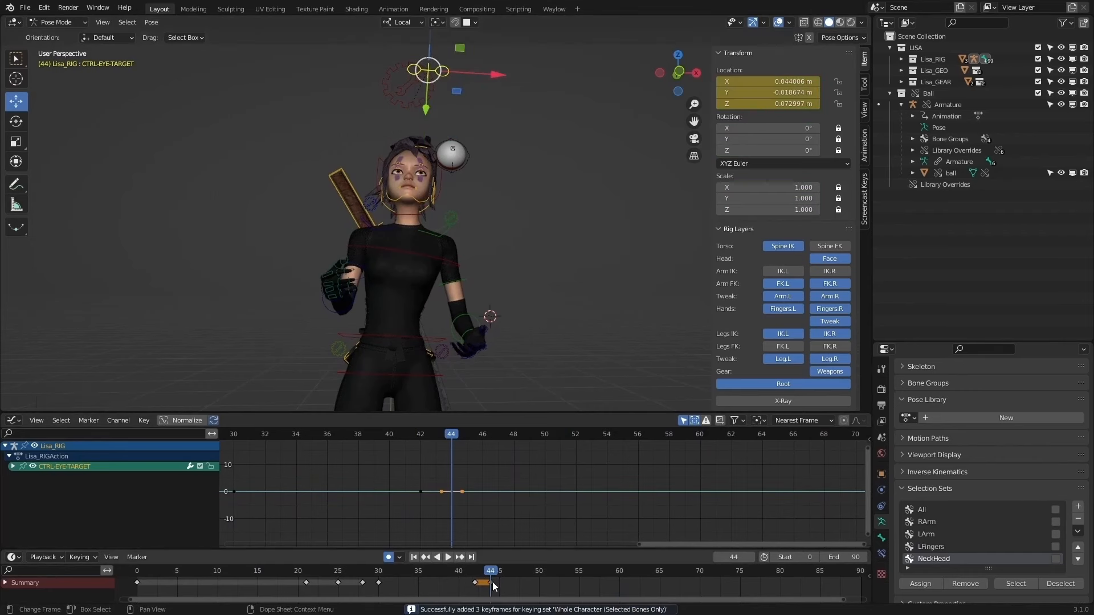
Step: Lower CTRL-EYE-TARGET's Z location to about -0.066 m at frame 46 and key that same location at frame 56
left_click(506, 571)
left_click_drag(436, 54, 443, 98)
left_click_drag(507, 573, 587, 572)
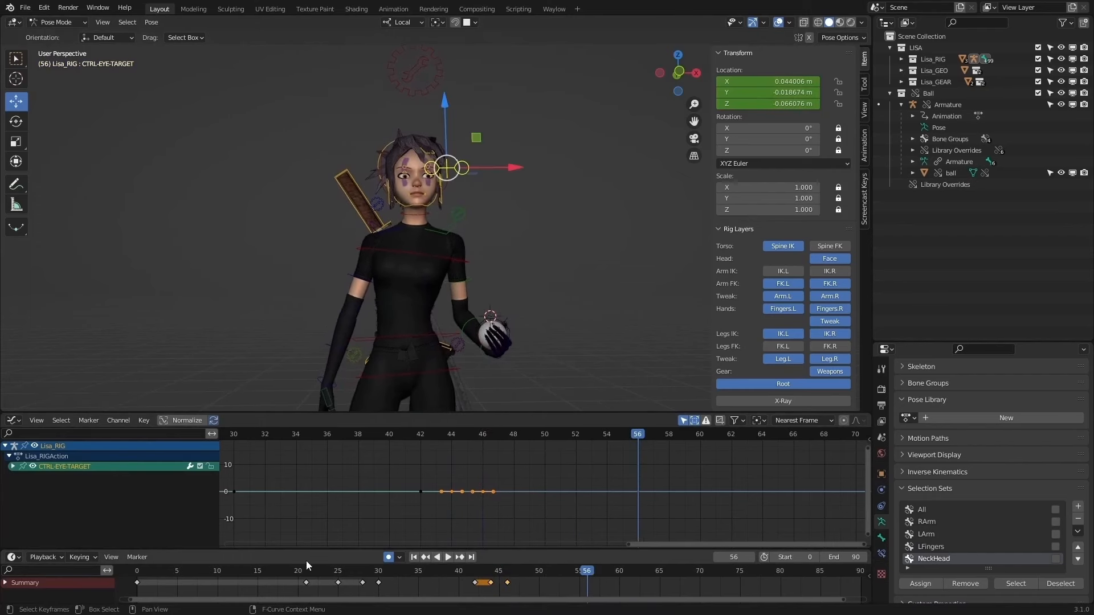
key("i")
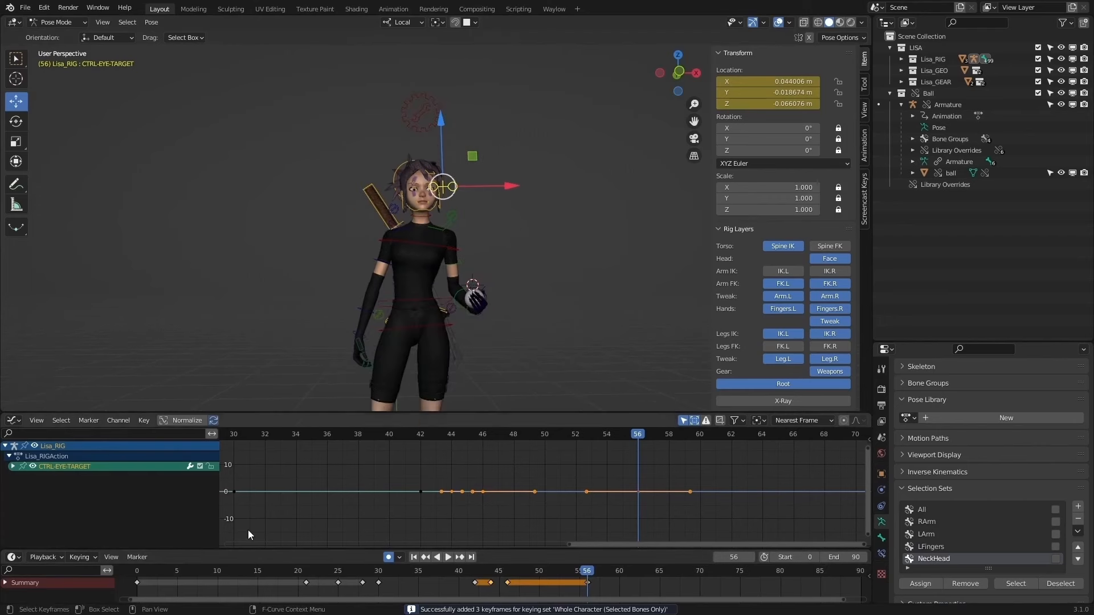
Step: Copy CTRL-EYE-TARGET's keyframe from frame 0, paste it at frame 56, and step between keyframes to compare the gaze
key("shift+Left")
left_click(137, 582)
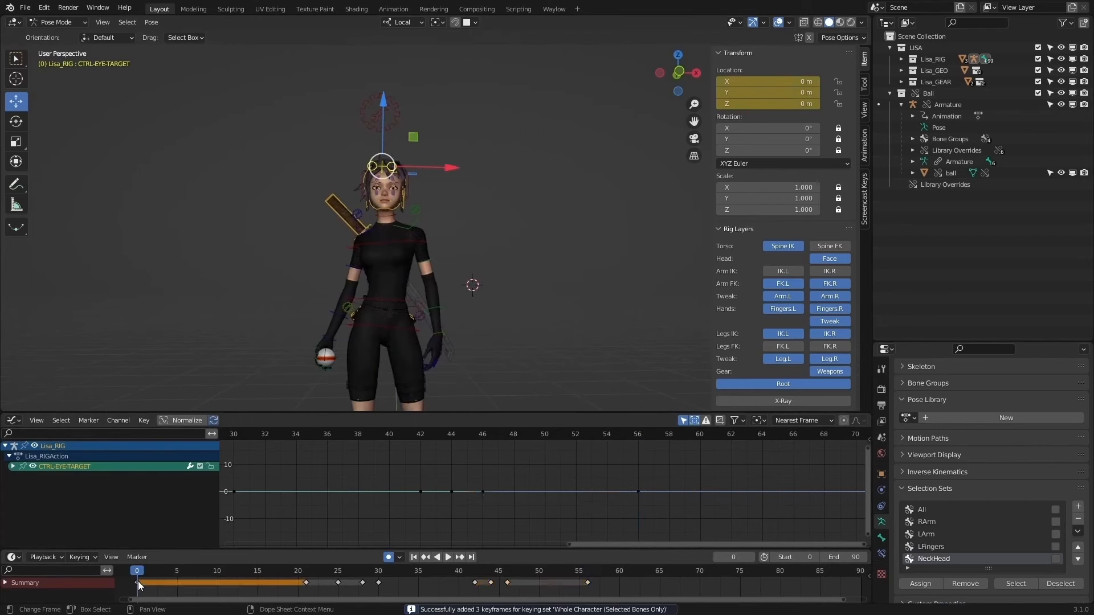
left_click(586, 571)
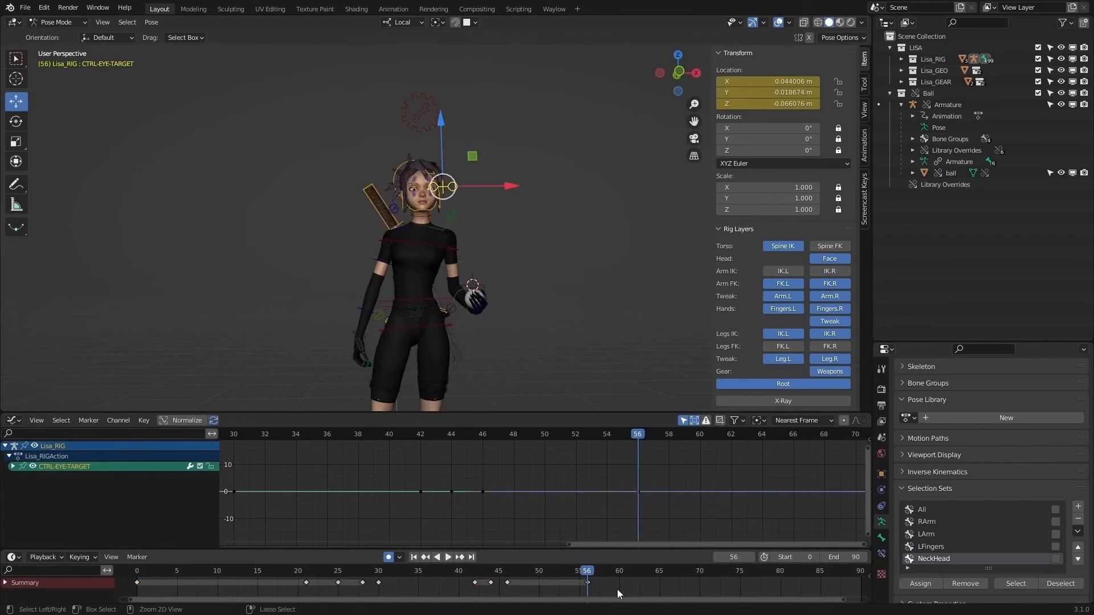
key("ctrl+v")
key("Down")
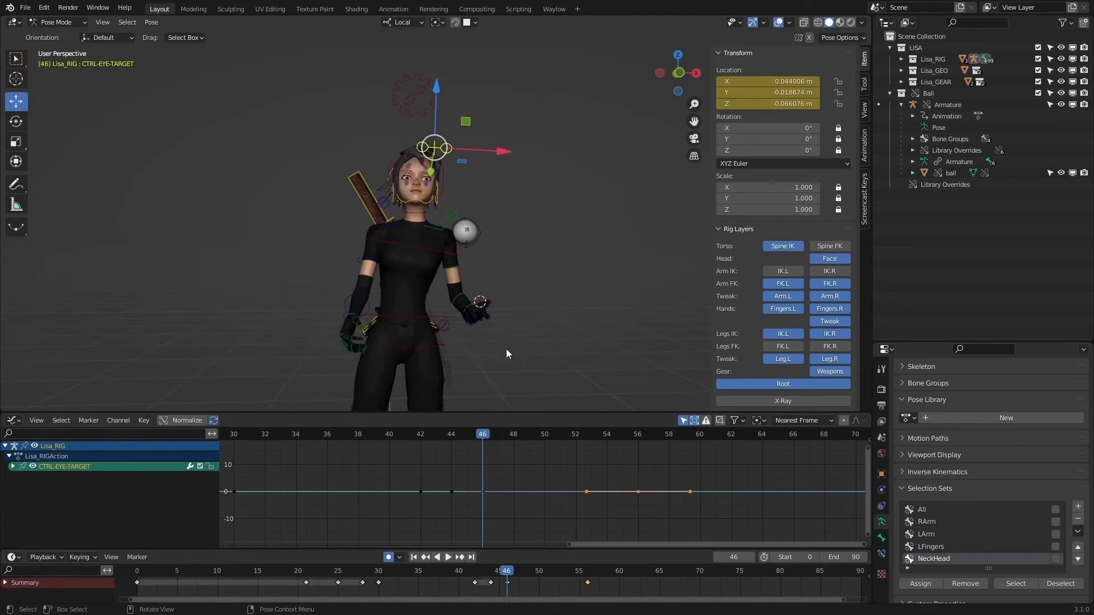
key("Down")
key("Up")
key("Up")
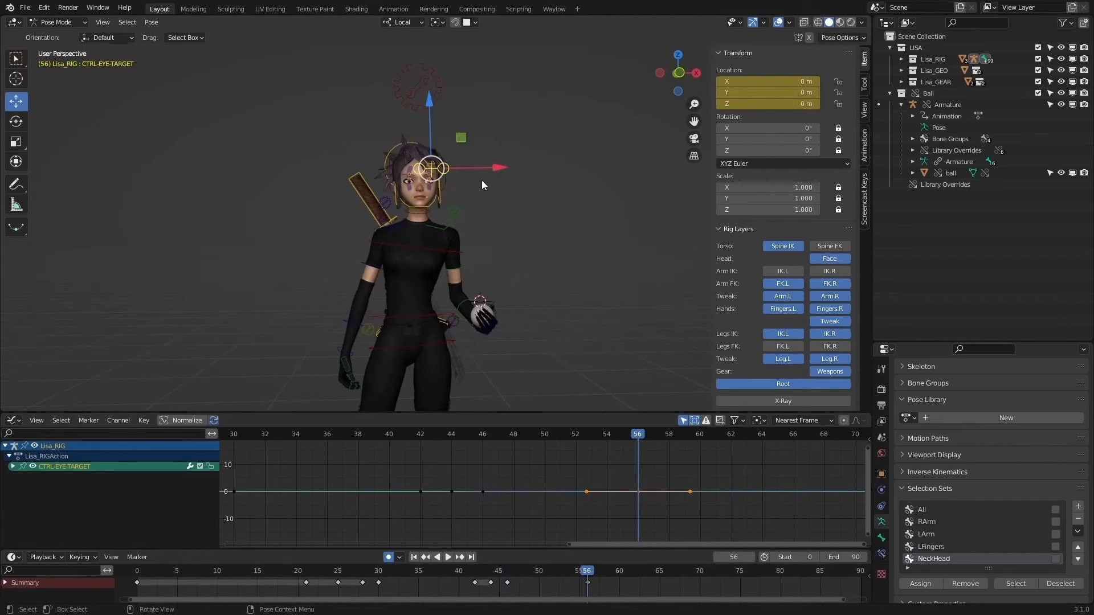
key("Down")
Step: Play the whole animation to review how the eyes follow the ball
key("space")
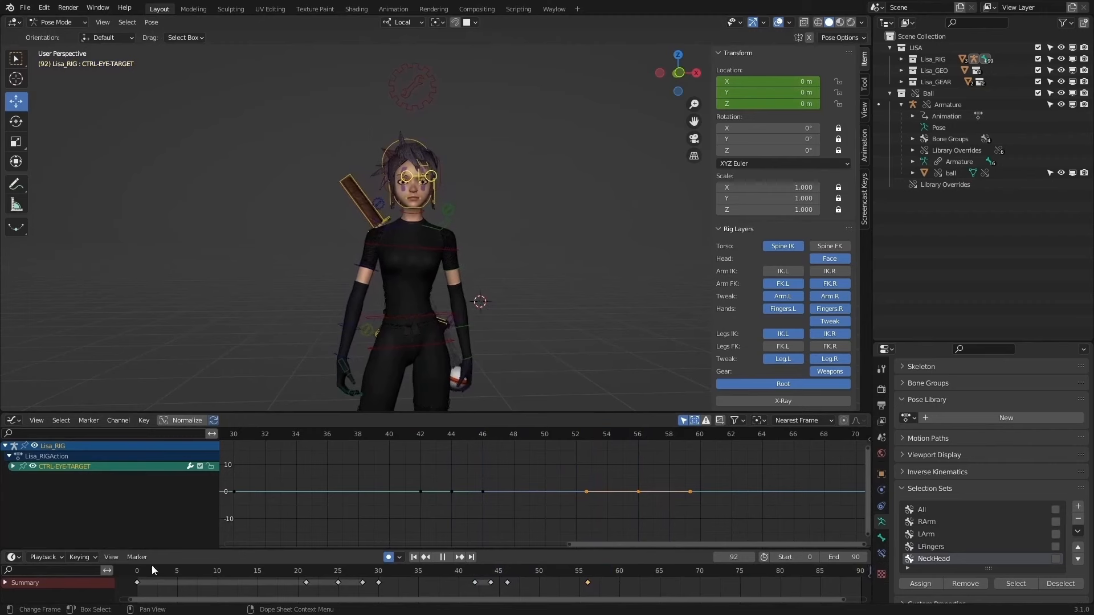
key("space")
left_click(449, 557)
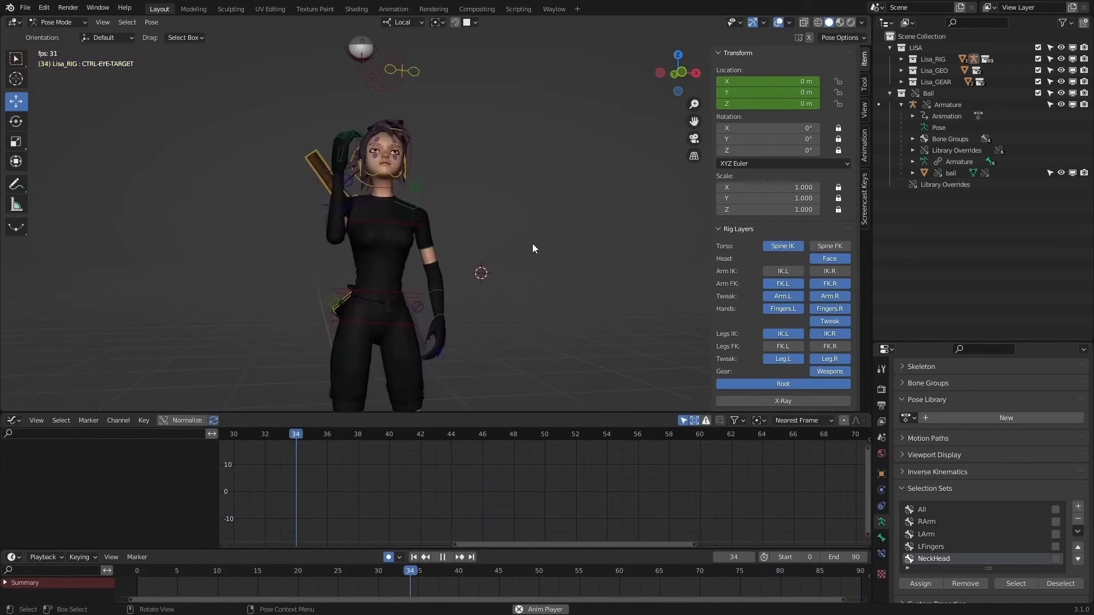
key("space")
Step: Create a selection set named RFingers from all the finger and palm controls of the right hand
left_click_drag(402, 571, 289, 569)
scroll(283, 299, "up", 2)
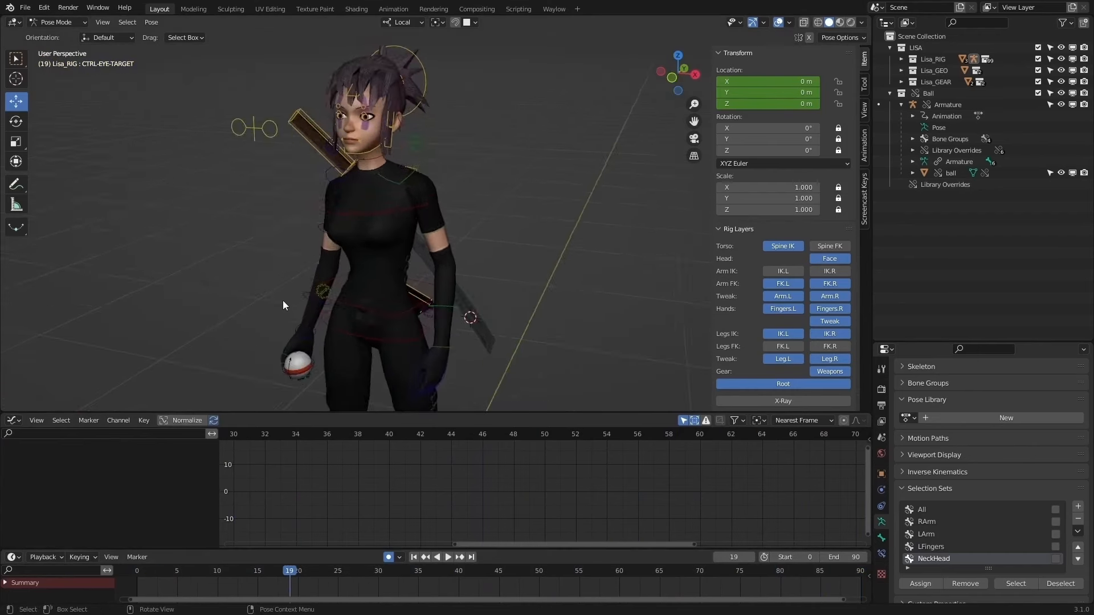
middle_click_drag(282, 299, 346, 283)
scroll(167, 292, "up", 3)
middle_click_drag(168, 292, 353, 251, "shift")
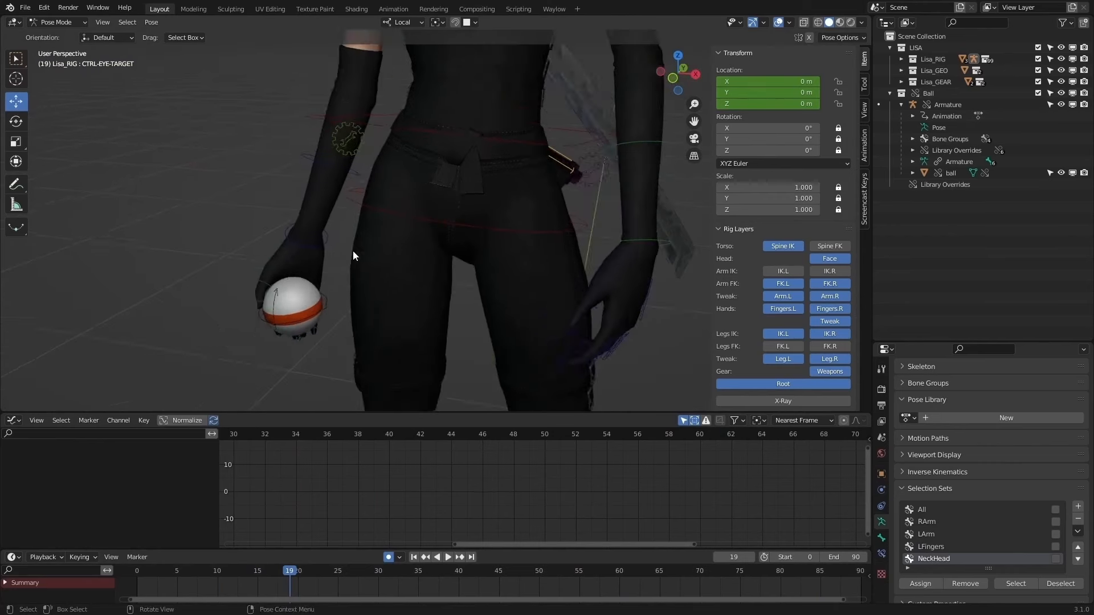
scroll(353, 251, "up", 2)
mouse_move(257, 285)
middle_mouse_down()
mouse_move(287, 291)
mouse_move(293, 248)
mouse_move(303, 271)
mouse_move(237, 280)
middle_mouse_up()
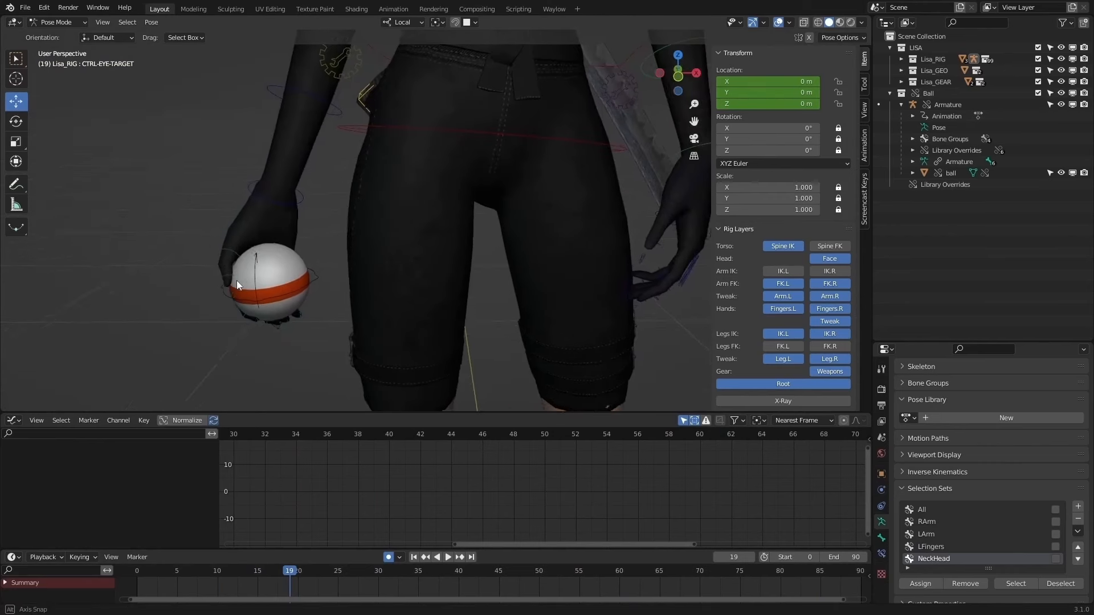
left_click_drag(199, 222, 327, 358)
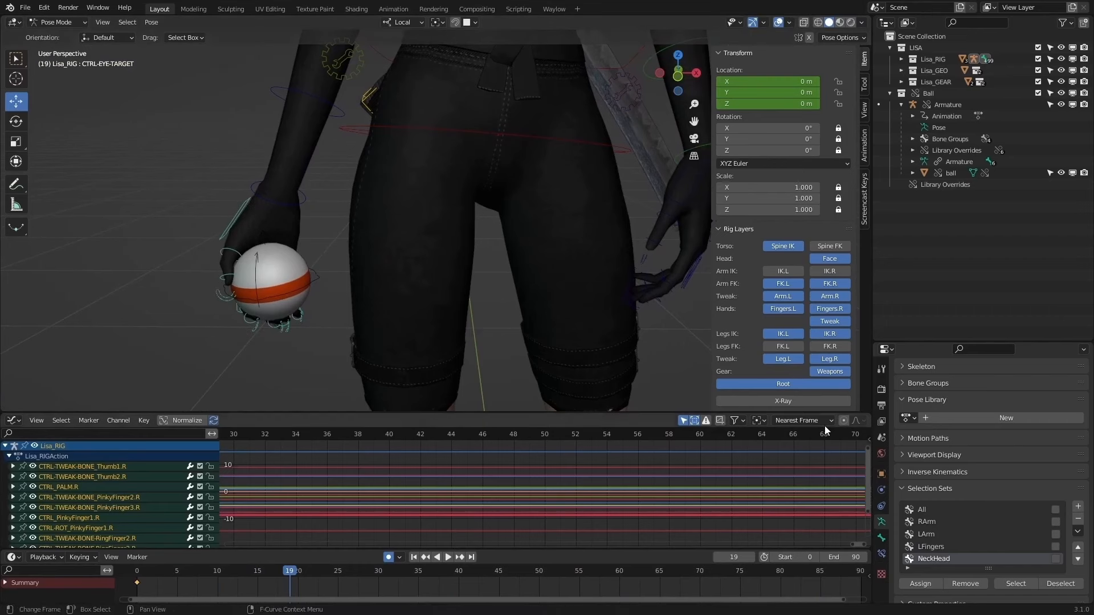
left_click(1077, 507)
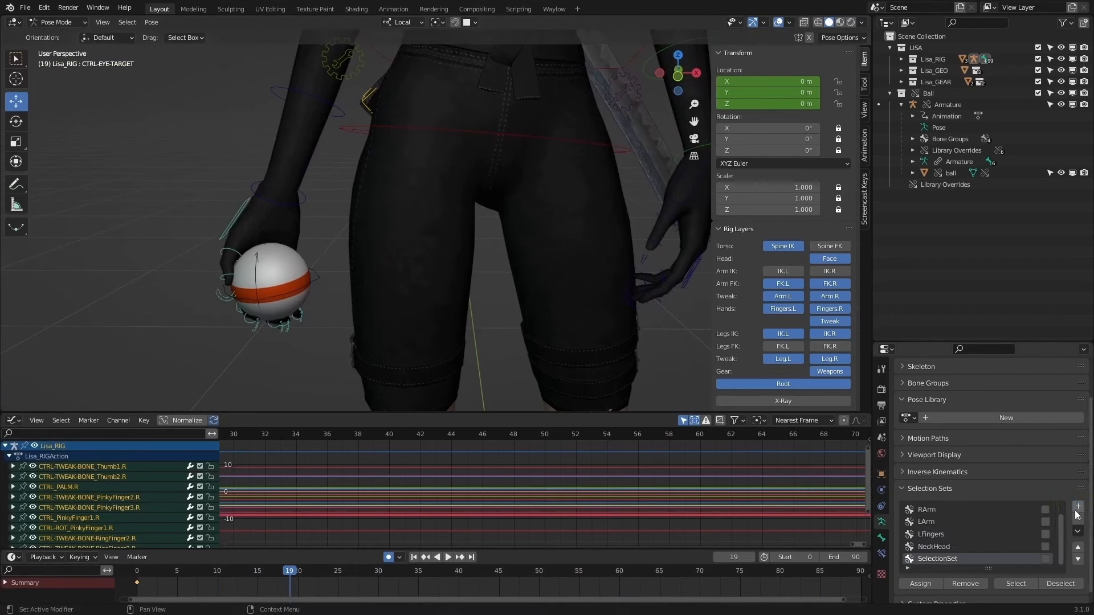
left_click(910, 582)
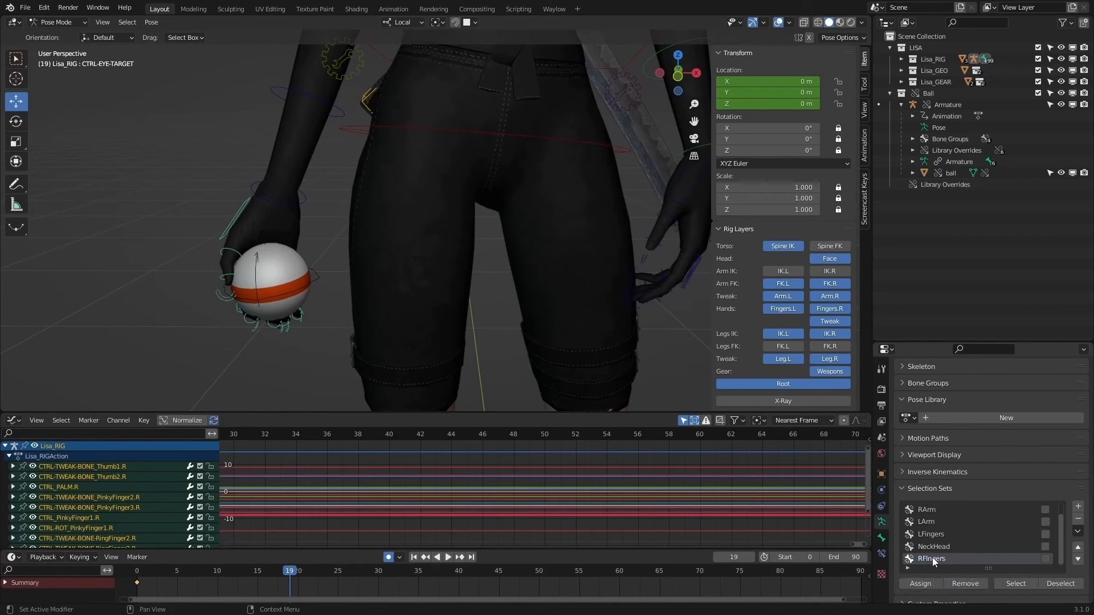
left_click(366, 316)
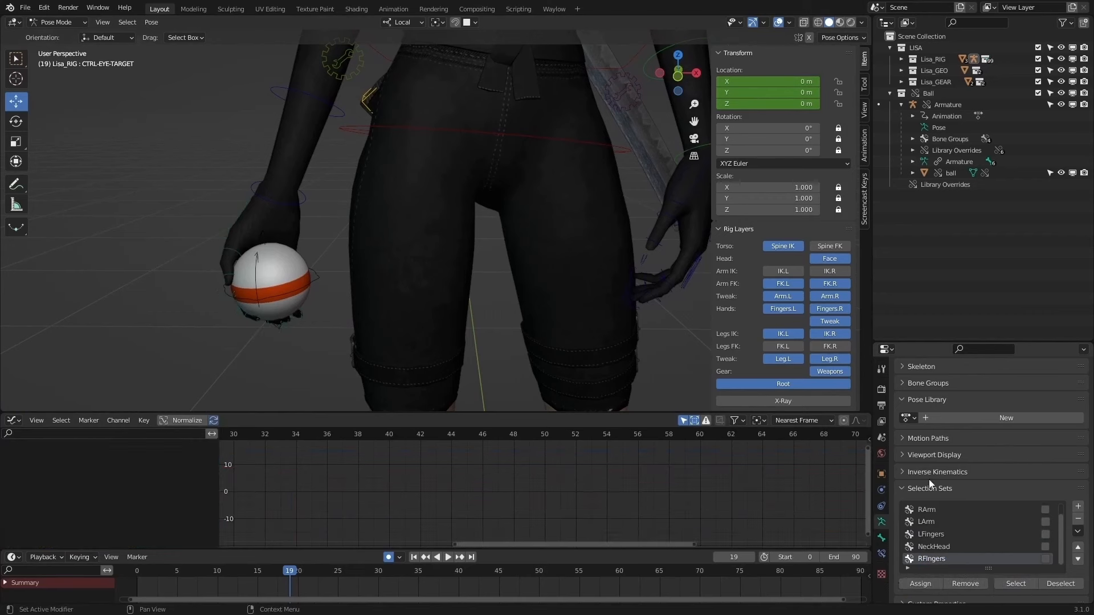
Step: Select the RFingers set's bones and key them at frames 18, 28 and 30
left_click(1017, 584)
mouse_move(394, 573)
left_mouse_down()
mouse_move(204, 567)
mouse_move(379, 573)
left_mouse_up()
key("i")
key("i")
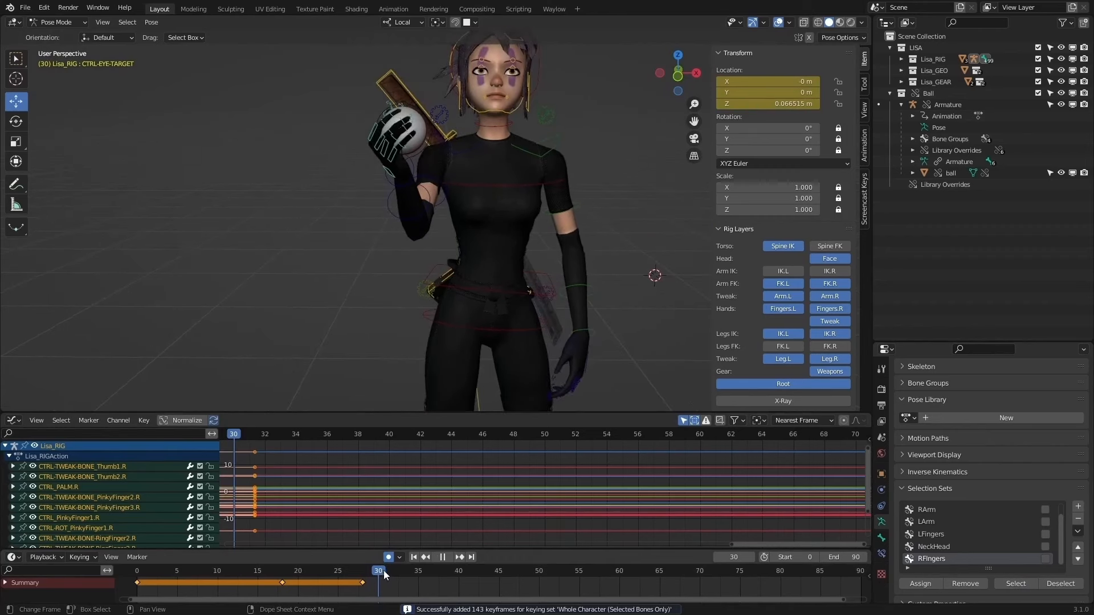
key("Escape")
key("i")
Step: At frame 30, rotate the base controls of the right pinky, ring and middle fingers to loosen the grip on the ball
scroll(454, 239, "up", 2)
middle_click_drag(429, 149, 437, 215, "shift")
left_click(383, 214)
key("r")
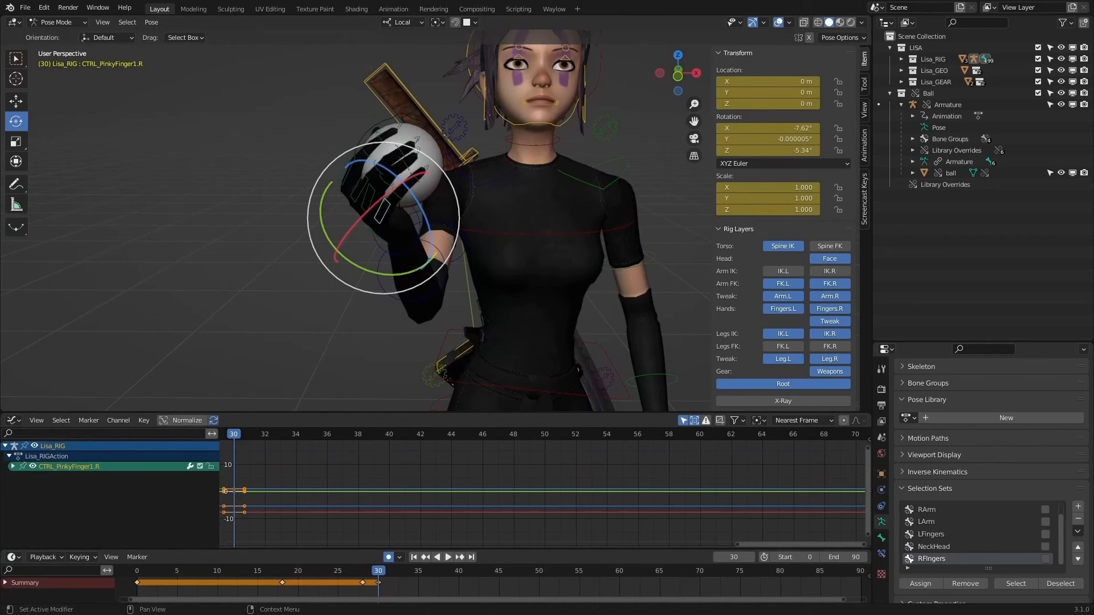
left_click_drag(374, 203, 350, 177)
left_click(370, 192)
left_click(355, 192)
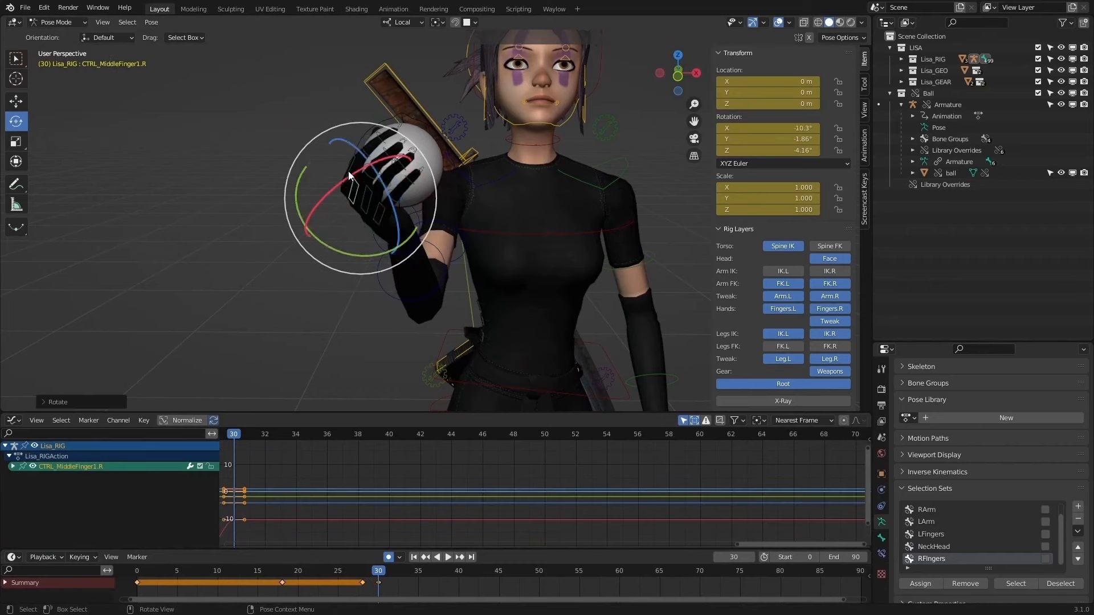
Step: Rotate CTRL_IndexFinger1.R at frame 30 to adjust the index finger's hold on the ball
middle_click_drag(350, 176, 453, 163)
middle_click_drag(656, 167, 456, 151, "shift")
left_click(537, 156)
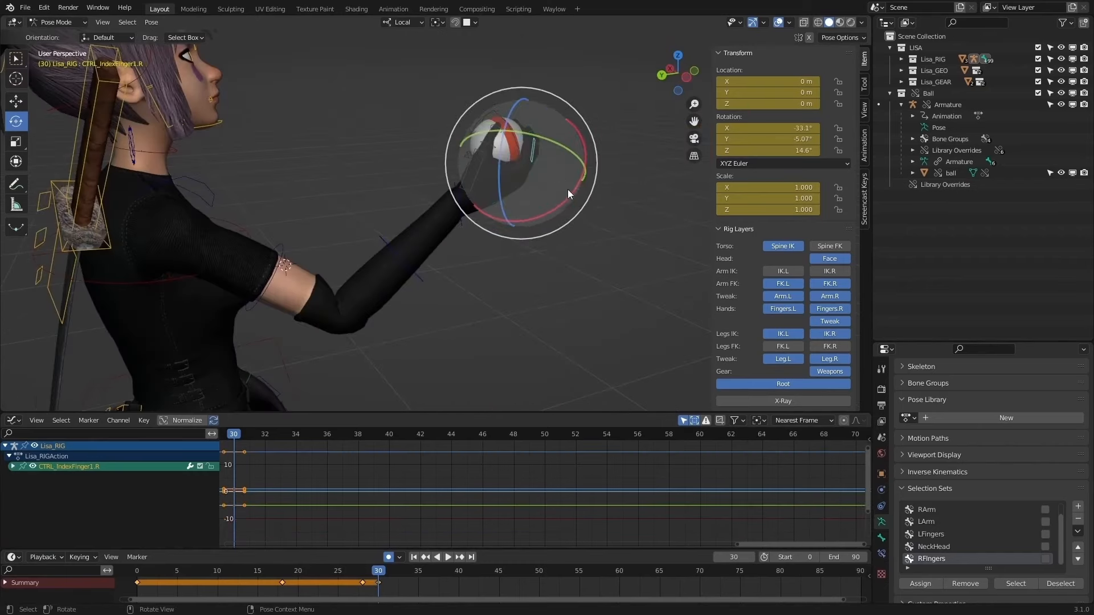
mouse_move(555, 207)
left_mouse_down()
mouse_move(542, 197)
mouse_move(554, 196)
left_mouse_up()
Step: Select CTRL_Thumb.R and rotate it to about 9.55° on X at frame 30
left_click(530, 134)
left_click(534, 137)
middle_click_drag(496, 158, 341, 135)
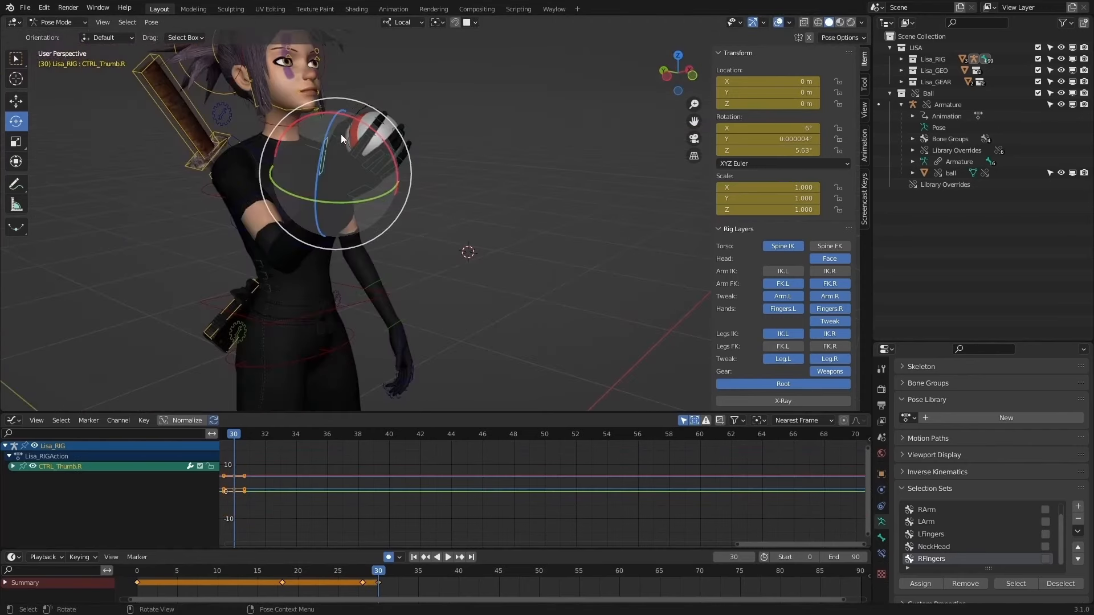
left_click_drag(356, 142, 361, 152)
middle_click_drag(442, 117, 388, 109)
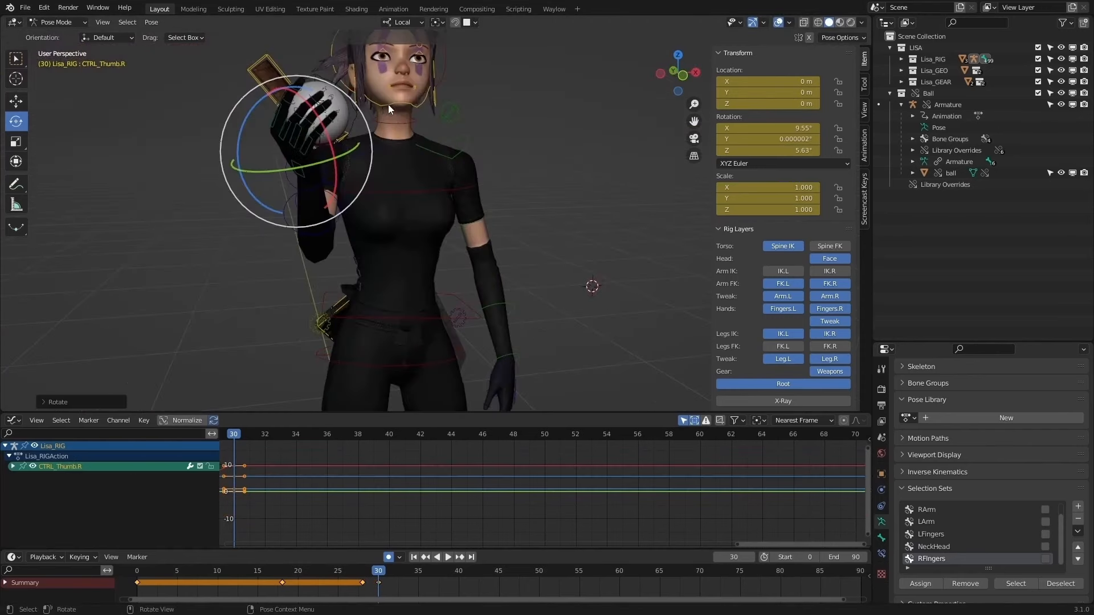
Step: Rotate the right fingers' second-joint tweak controls at frame 30, bringing CTRL-TWEAK-BONE-RingFinger2.R to about -1.28° on X
left_click(295, 126)
scroll(295, 124, "up", 3)
middle_click_drag(296, 124, 305, 96)
left_click_drag(306, 97, 259, 64)
left_click(252, 97)
left_click(269, 106)
middle_click_drag(259, 64, 388, 128)
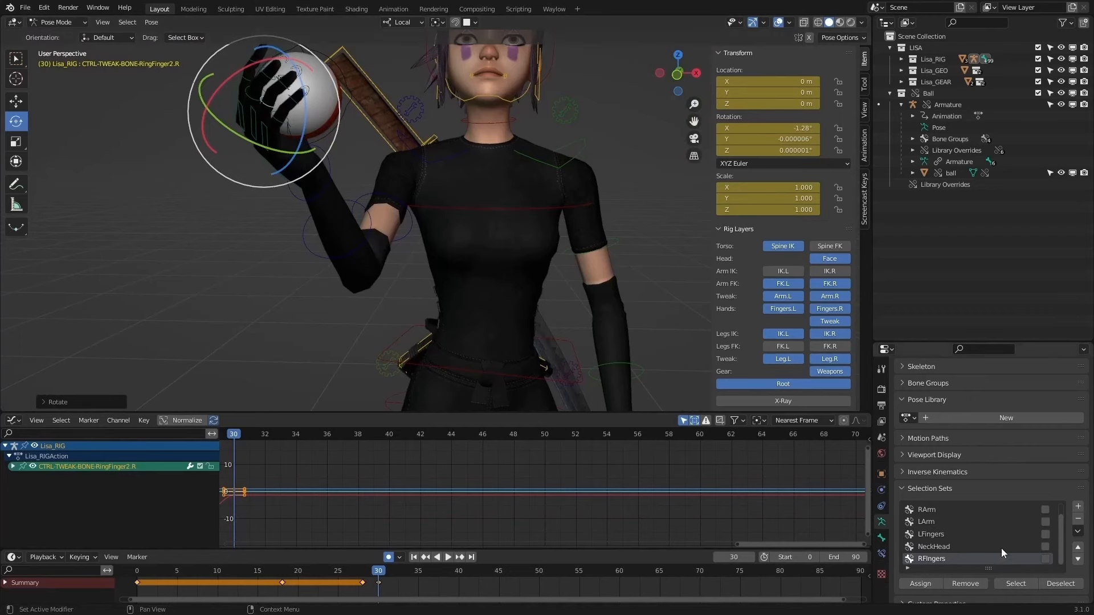
Step: Select the RFingers set's bones again and key them all at frame 32
left_click(1016, 584)
mouse_move(380, 575)
left_mouse_down()
mouse_move(363, 575)
mouse_move(379, 576)
left_mouse_up()
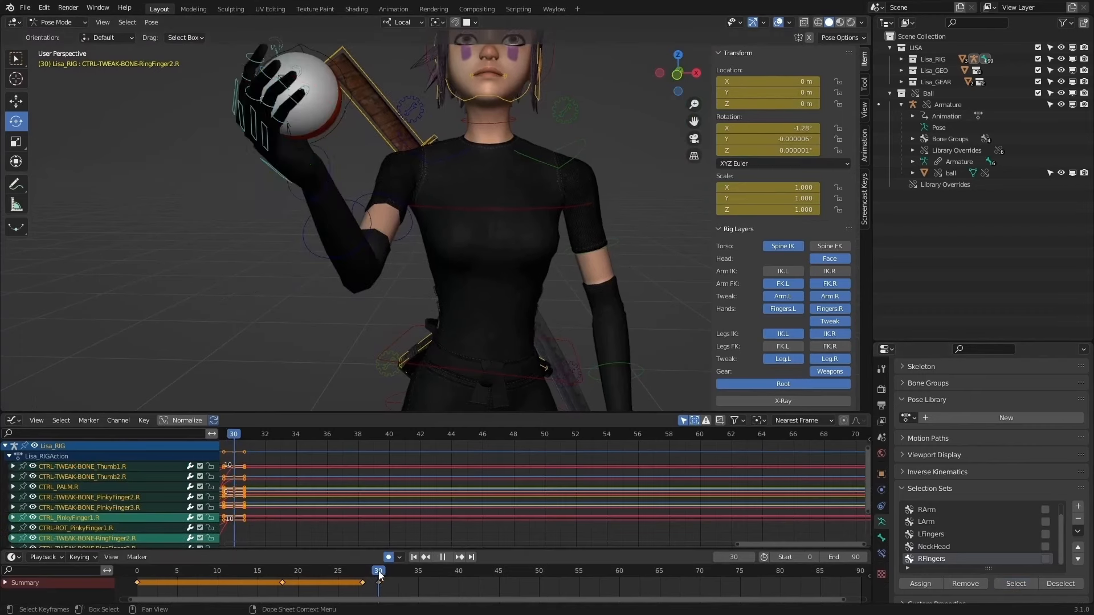
scroll(442, 350, "down", 1)
middle_click_drag(441, 350, 470, 364, "shift")
left_click_drag(380, 576, 394, 575)
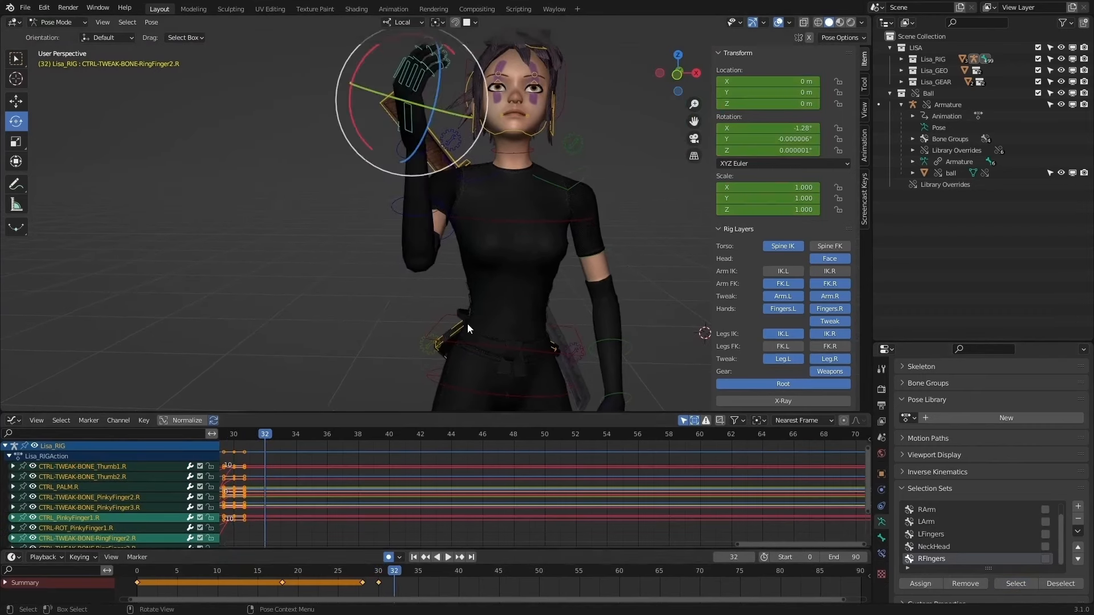
key("i")
scroll(432, 129, "up", 1)
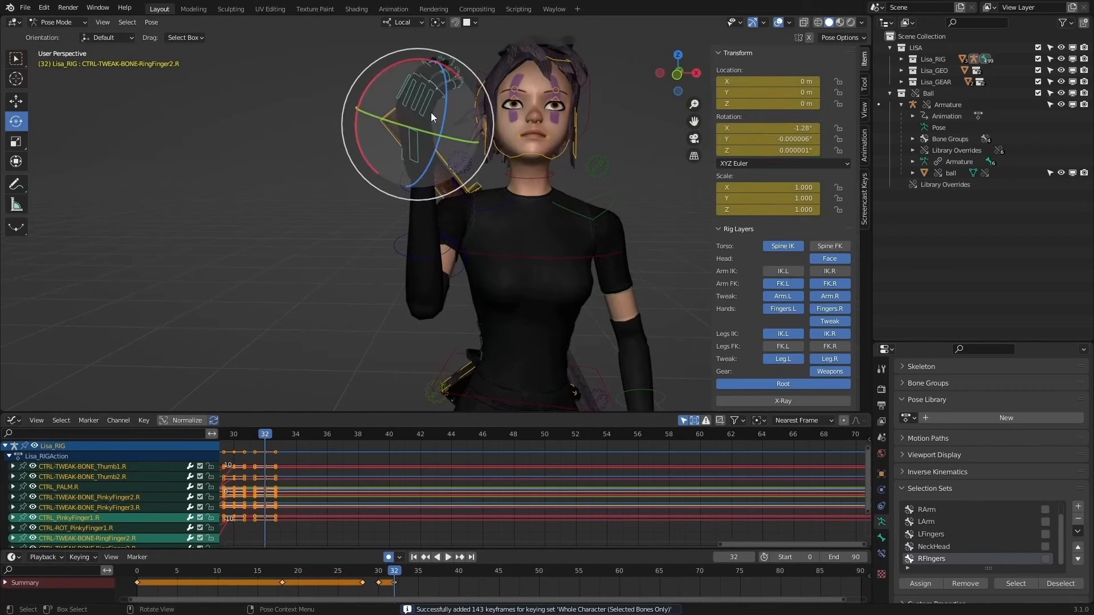
Step: Rotate CTRL_PinkyFinger1.R at frame 32 to open the little finger, and pick its second-joint tweak control
left_click_drag(383, 69, 364, 77)
middle_click_drag(380, 91, 444, 174)
left_click(398, 95)
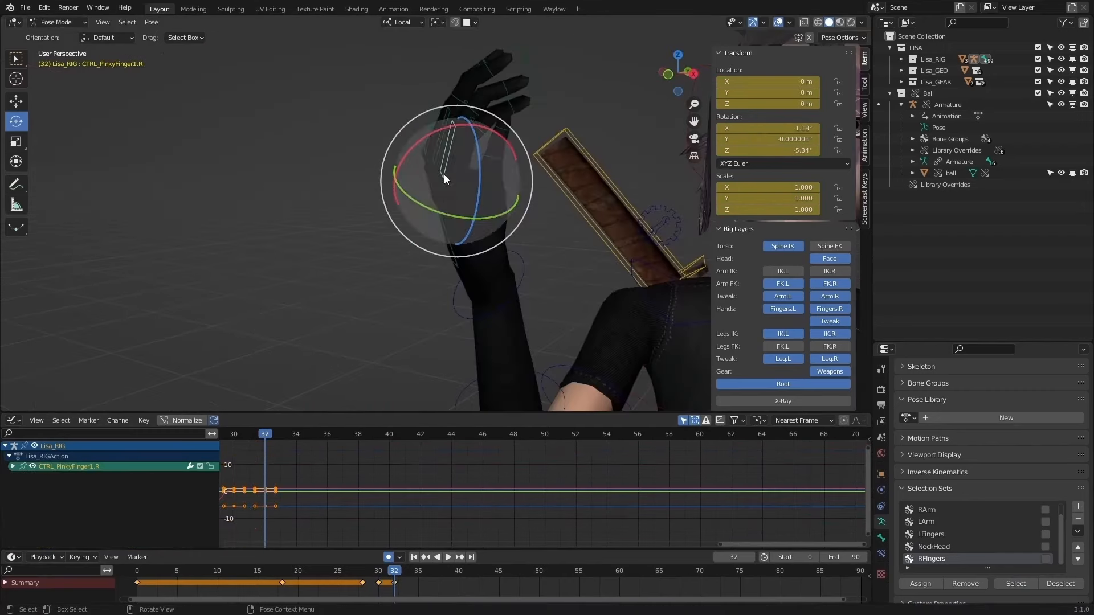
left_click_drag(429, 118, 419, 126)
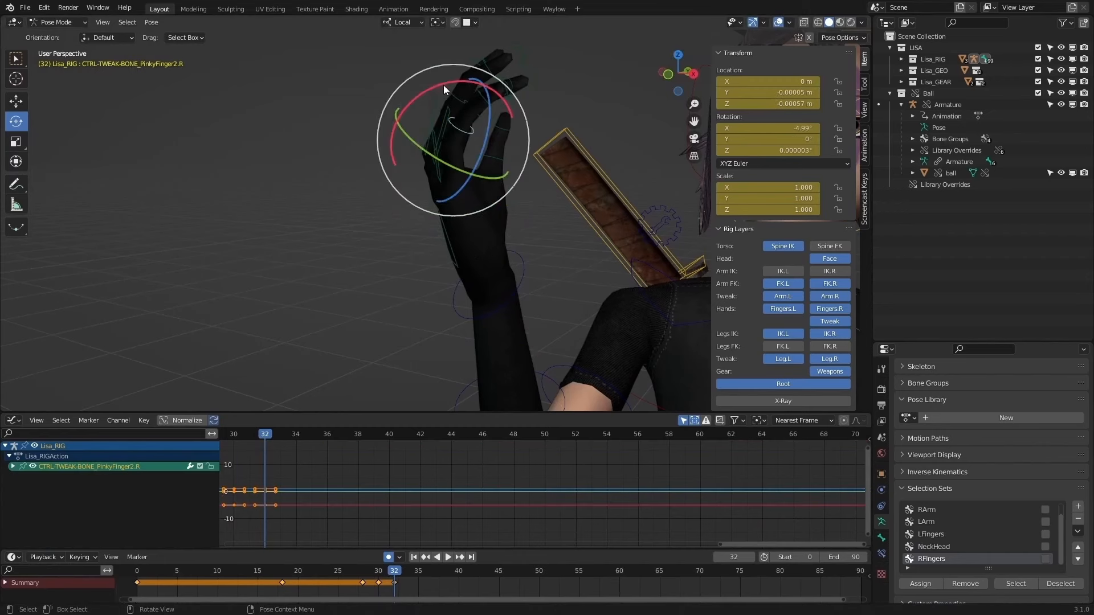
Step: Undo the little finger changes and the keying of the right fingers at frame 32
key("ctrl+z")
key("ctrl+z")
key("ctrl+z")
key("ctrl+z")
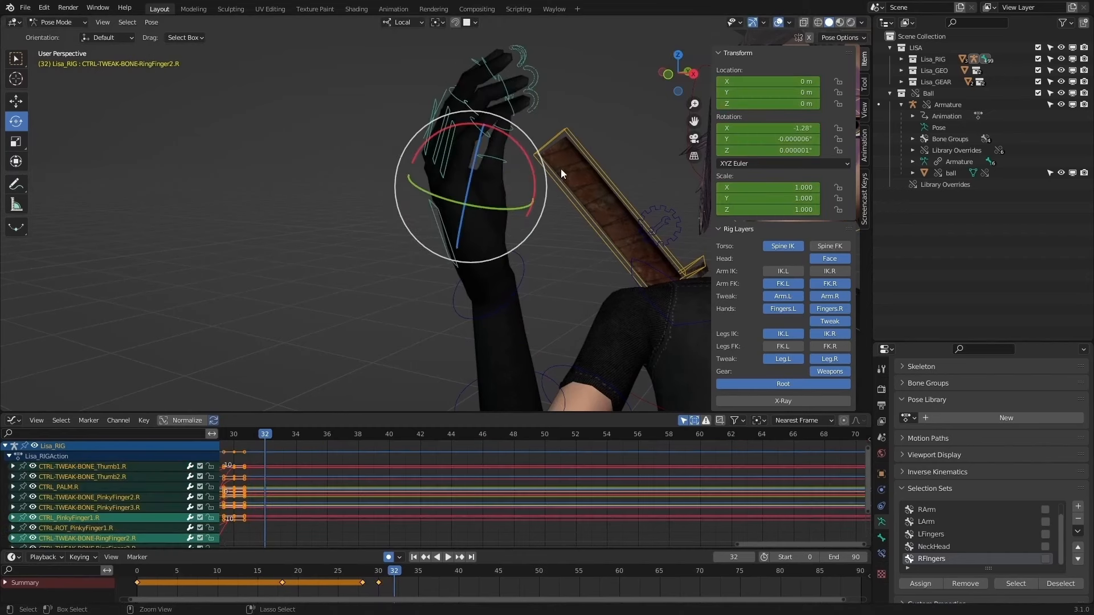
middle_click_drag(569, 315, 486, 347)
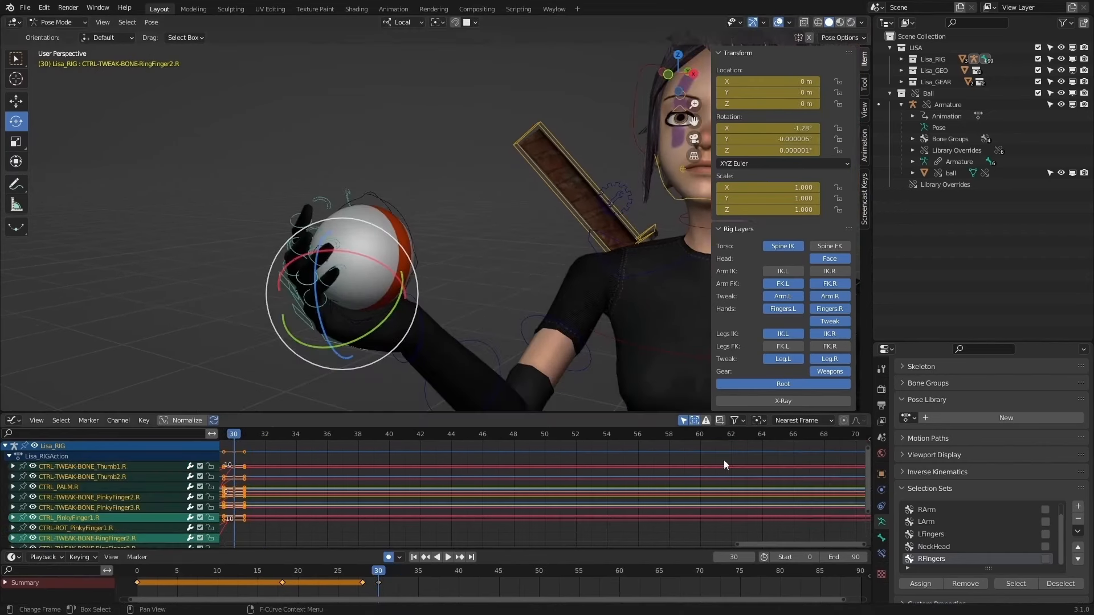
Step: Copy the right fingers' keyframes at frame 28 and paste them at frame 44
key("Down")
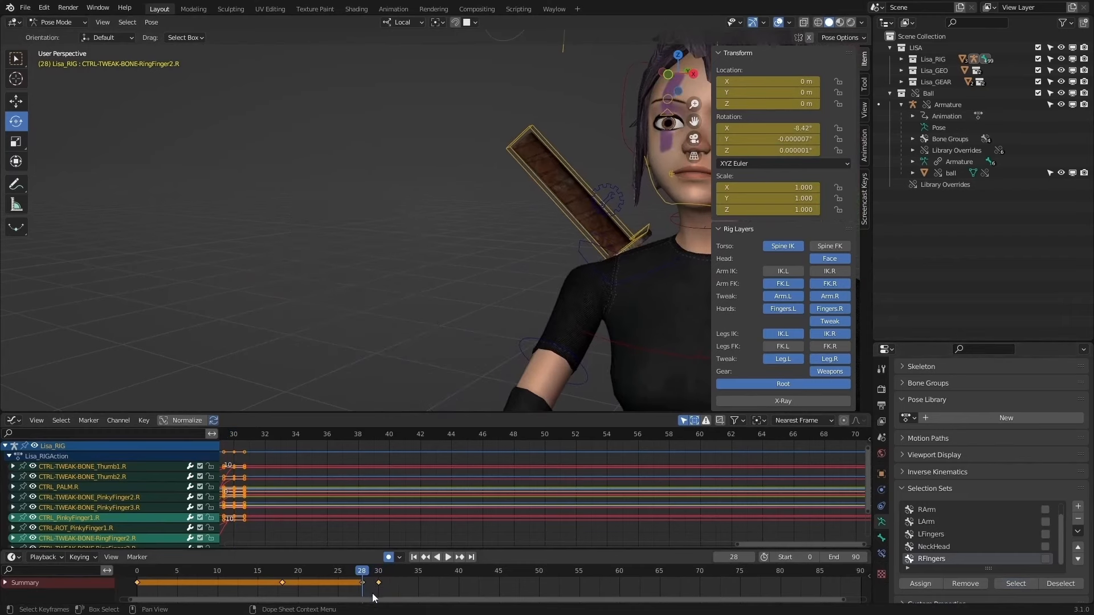
left_click_drag(302, 571, 491, 573)
key("ctrl+c")
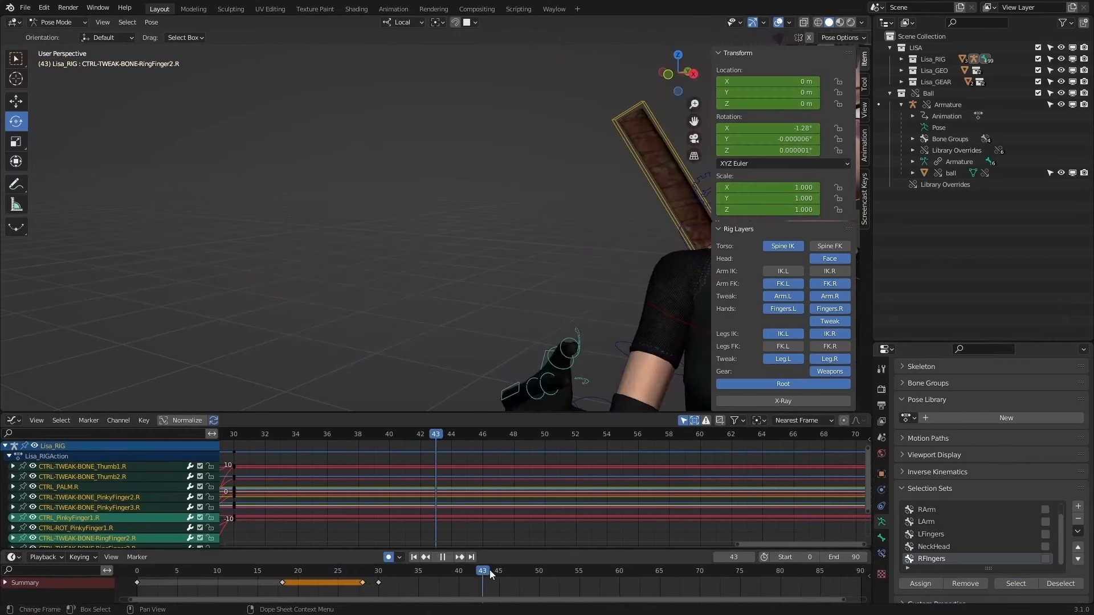
key("ctrl+v")
Step: Play back the animation around frame 30, and key all the right finger bones at frame 32
left_click(371, 569)
key("space")
key("space")
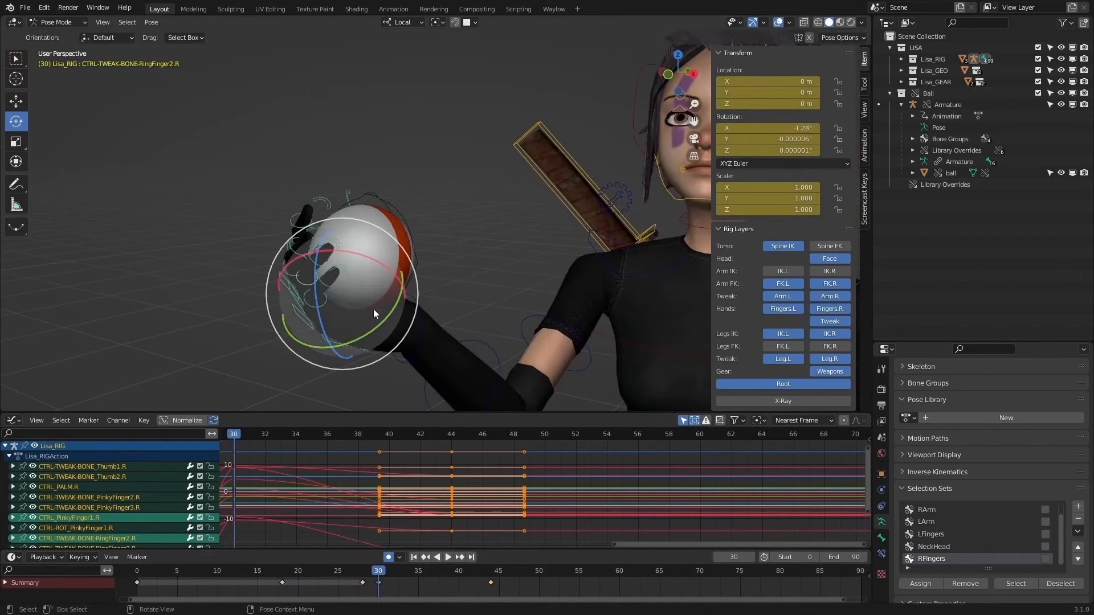
left_click(380, 572)
key("space")
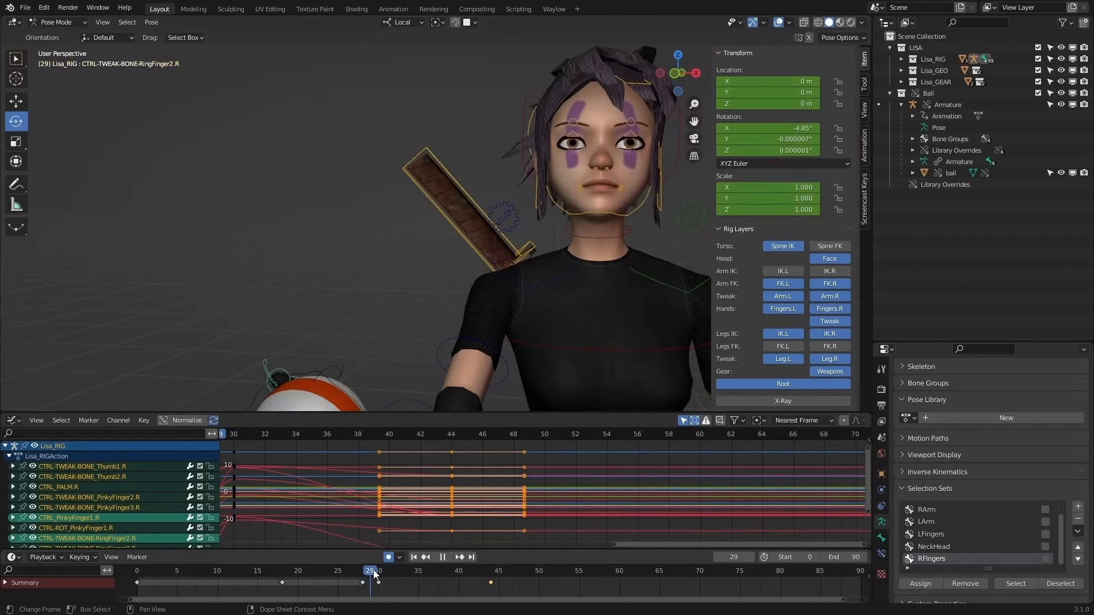
key("space")
left_click(395, 570)
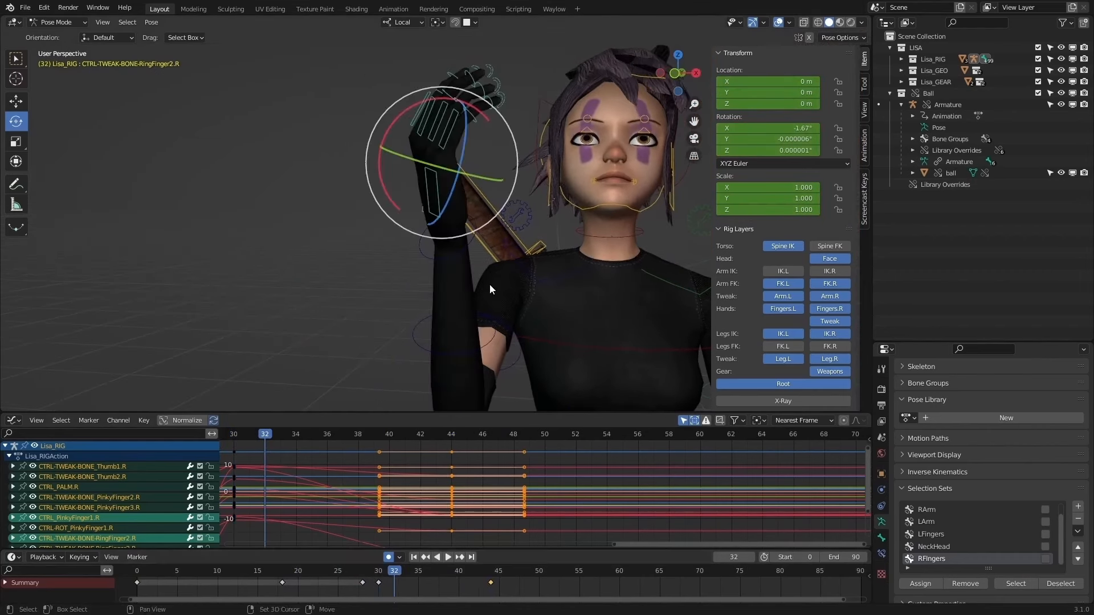
key("i")
middle_click_drag(586, 252, 549, 227)
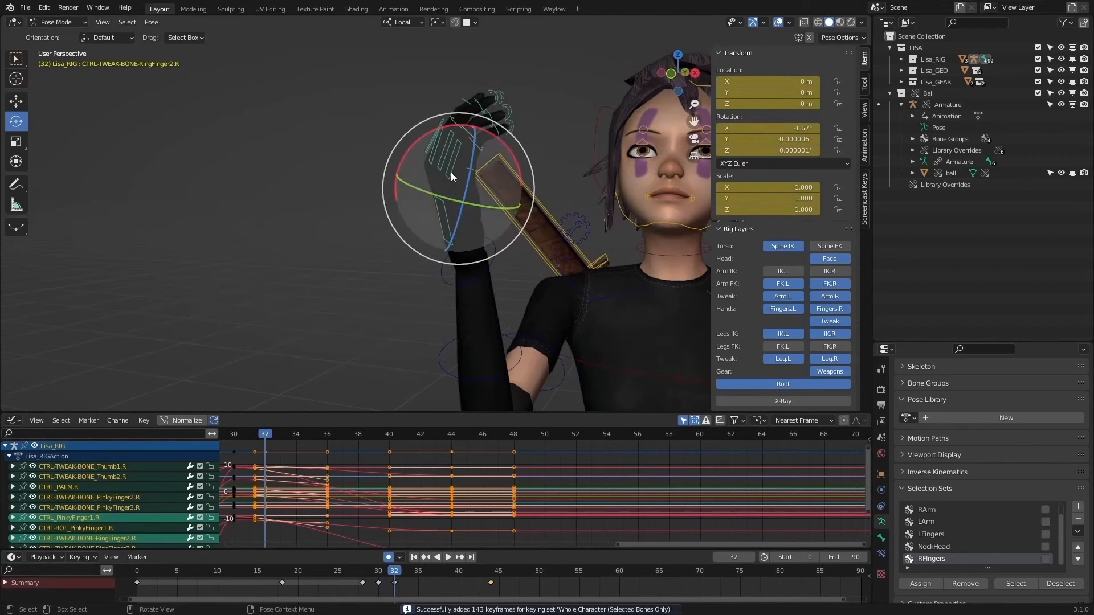
Step: Rotate CTRL_PinkyFinger1.R at frame 32 and bring CTRL-TWEAK-BONE_PinkyFinger2.R to about 18° on X
left_click(449, 171)
left_click_drag(442, 122, 422, 140)
left_click(463, 149)
scroll(463, 149, "up", 1)
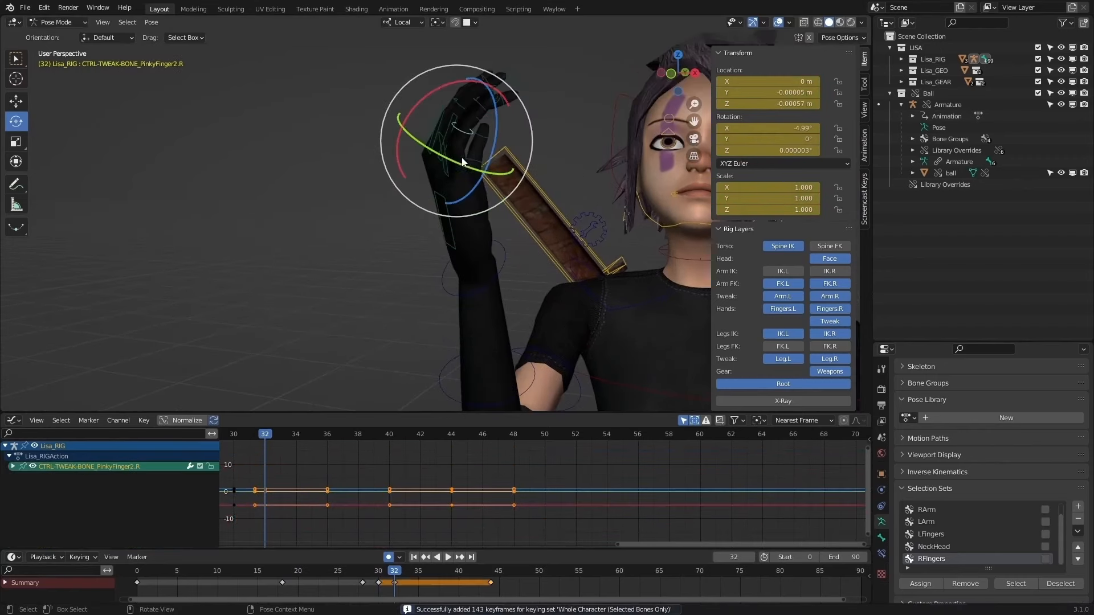
left_click_drag(439, 89, 419, 101)
Step: Select CTRL-RingFinger1.R and rotate it to about 15.5° on X at frame 32
middle_click_drag(419, 100, 483, 145)
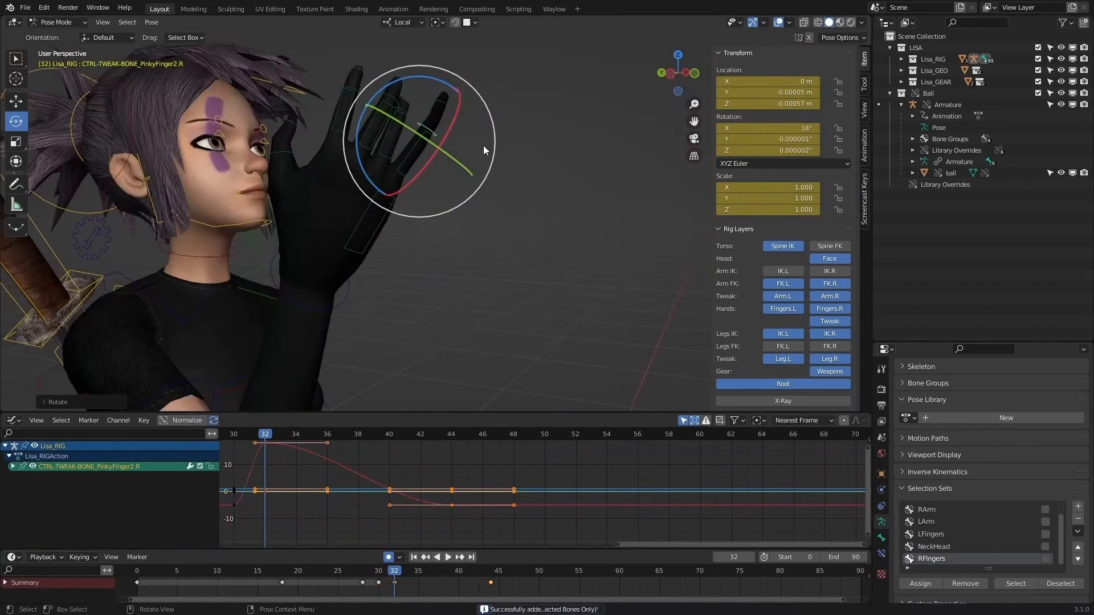
left_click(415, 176)
left_click_drag(414, 175, 393, 216)
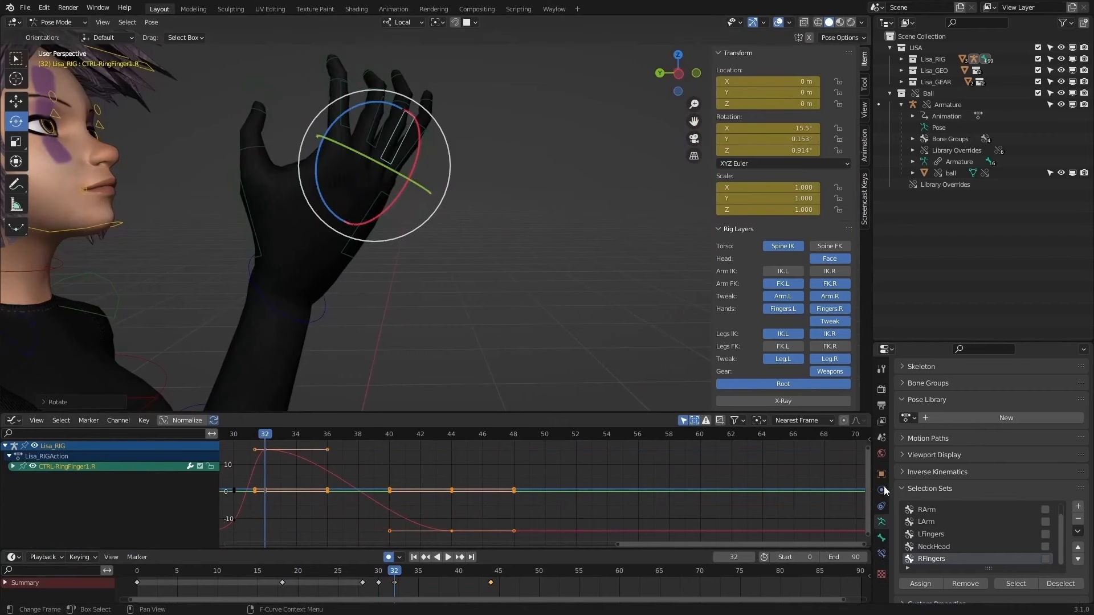
Step: Select the RFingers set's bones and set the rotation of the active CTRL-RingFinger1.R to 0° on all three axes
left_click(1017, 584)
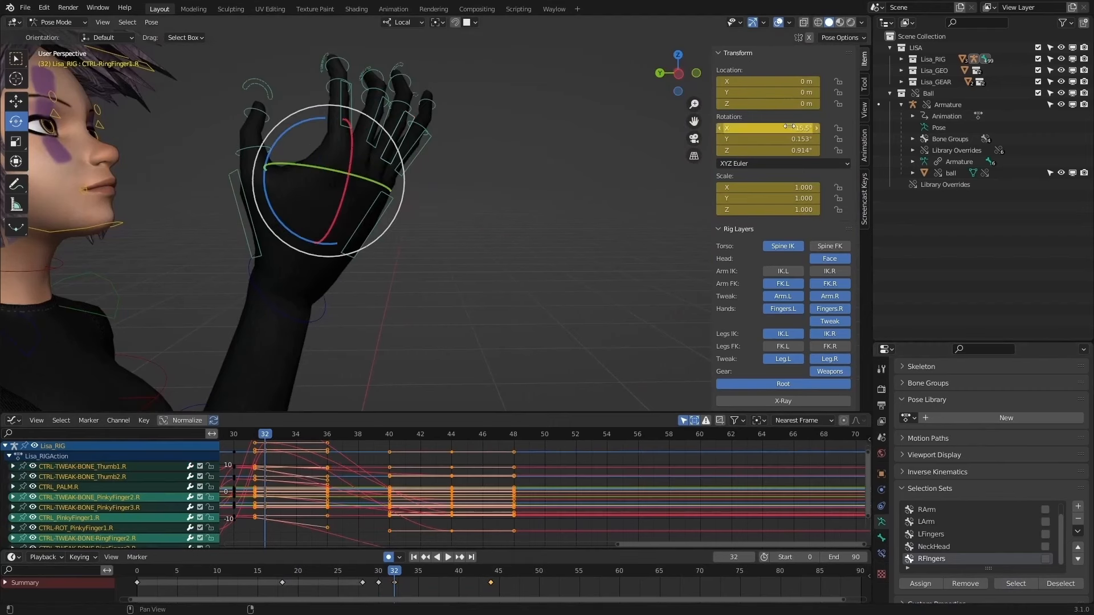
left_click_drag(790, 128, 790, 150)
type("0")
key("Return")
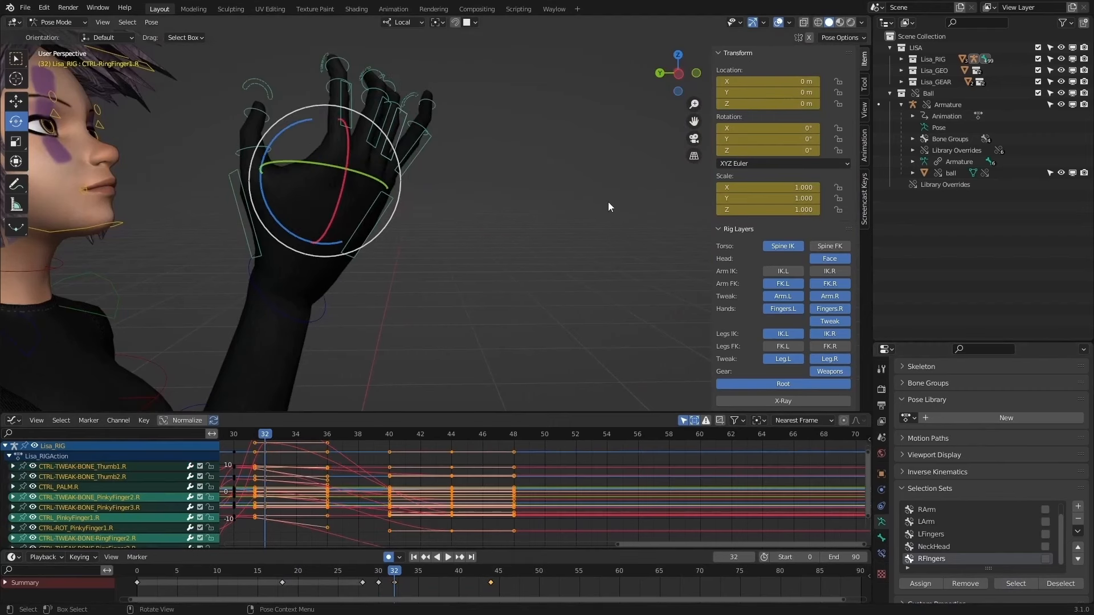
left_click(608, 201)
left_click(411, 165)
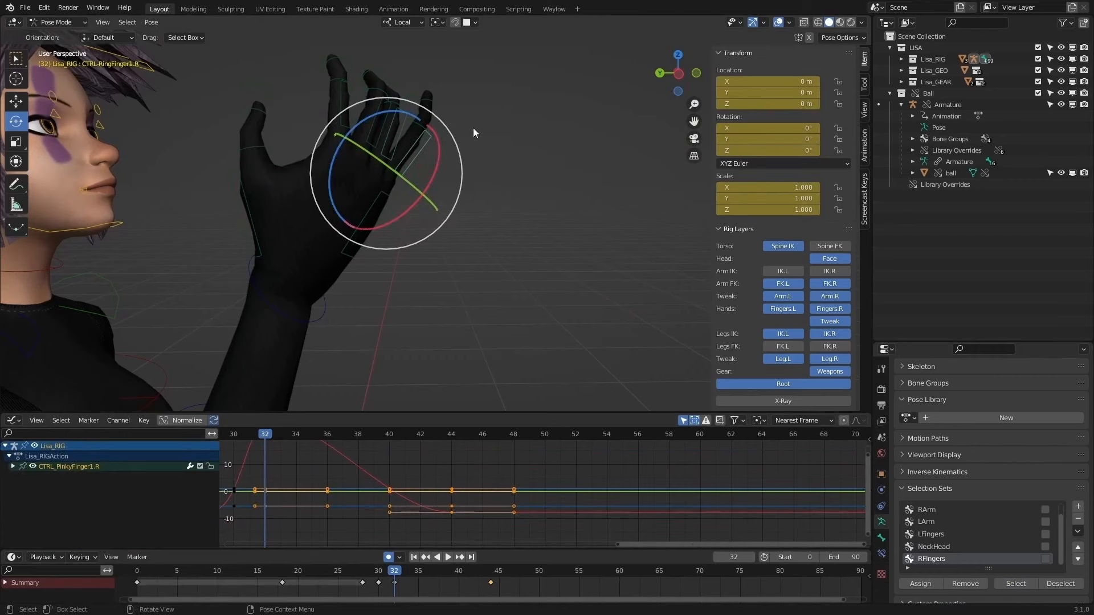
left_click_drag(467, 140, 411, 89)
left_click(484, 171)
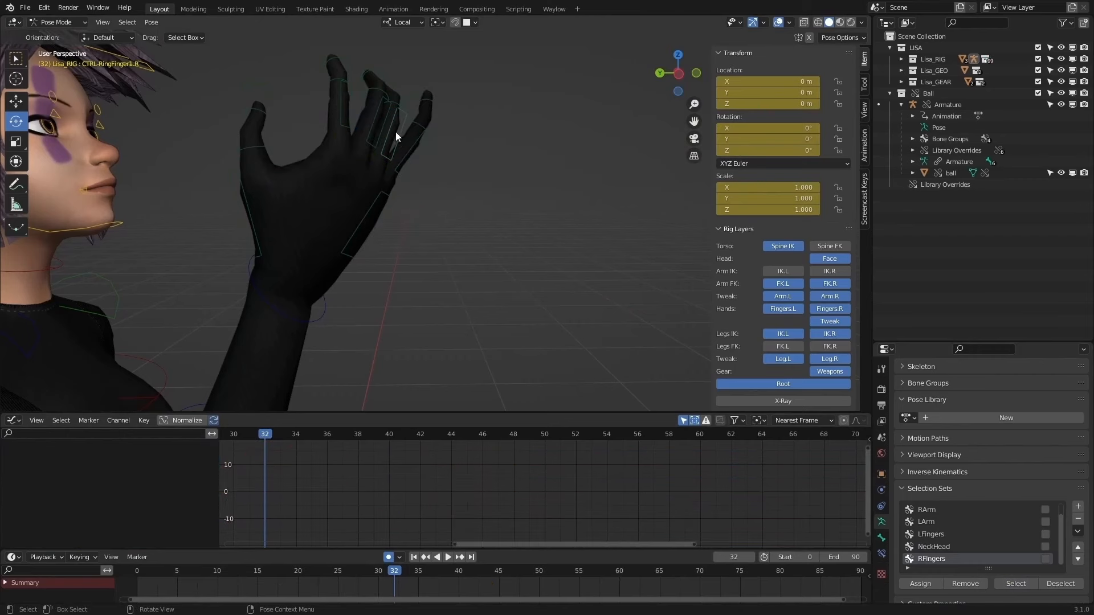
left_click(399, 133)
left_click(394, 83)
middle_click_drag(520, 110, 399, 224)
scroll(562, 162, "down", 3)
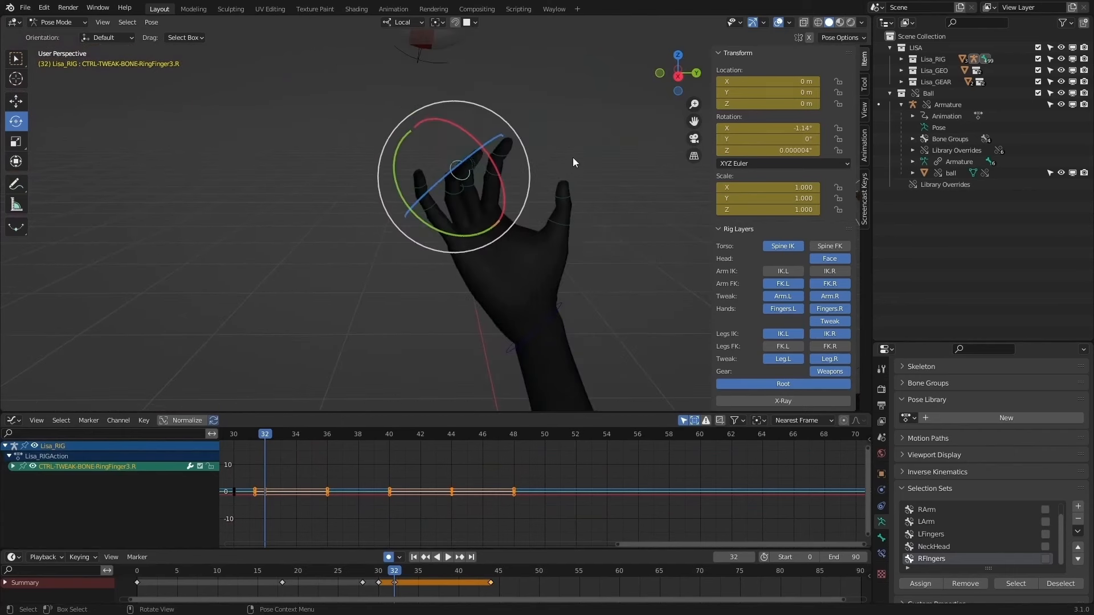
Step: Set the rotation of CTRL-TWEAK-BONE_MiddleFinger2.R to 0° on all three axes at frame 32
left_click(568, 191)
left_click(471, 185)
left_click_drag(795, 139, 795, 150)
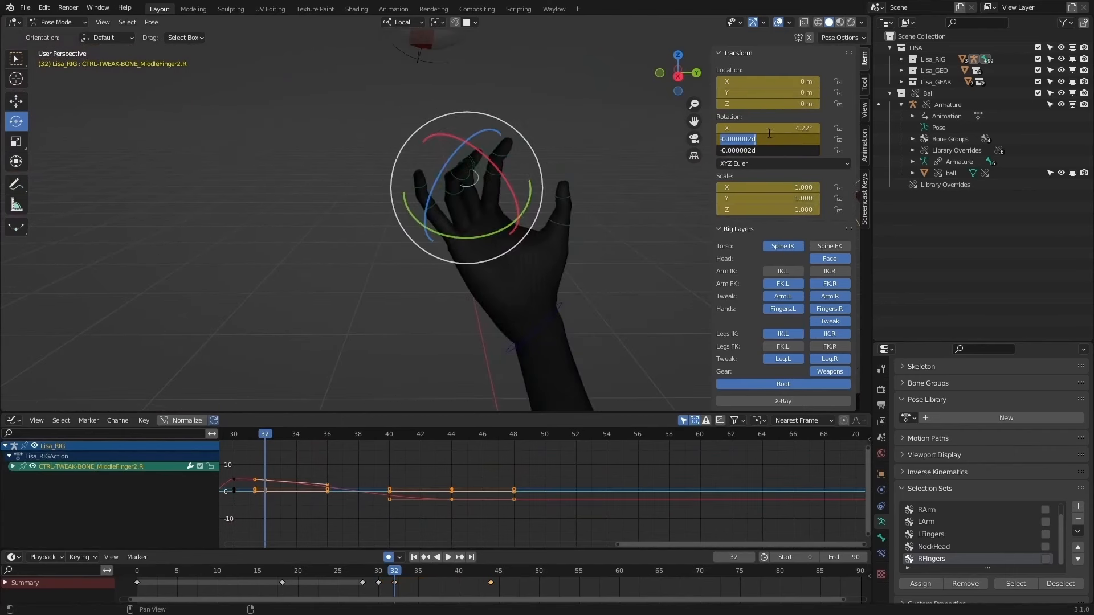
key("Return")
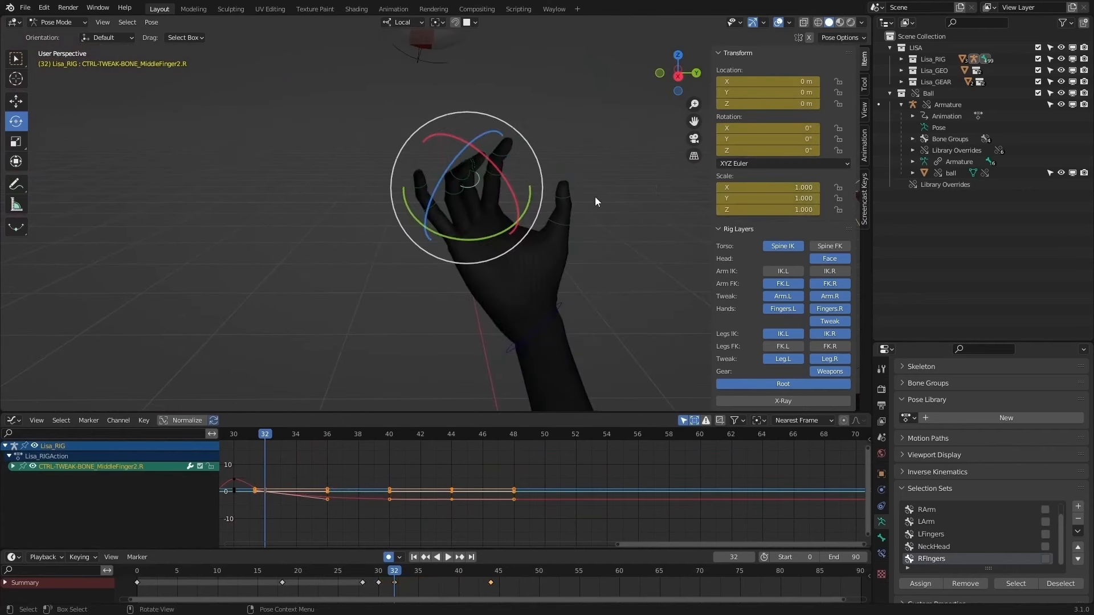
Step: Select CTRL_MiddleFinger1.R and set its rotation to 0° on all three axes at frame 32
left_click(564, 188)
scroll(391, 222, "down", 3)
middle_click_drag(391, 222, 556, 206)
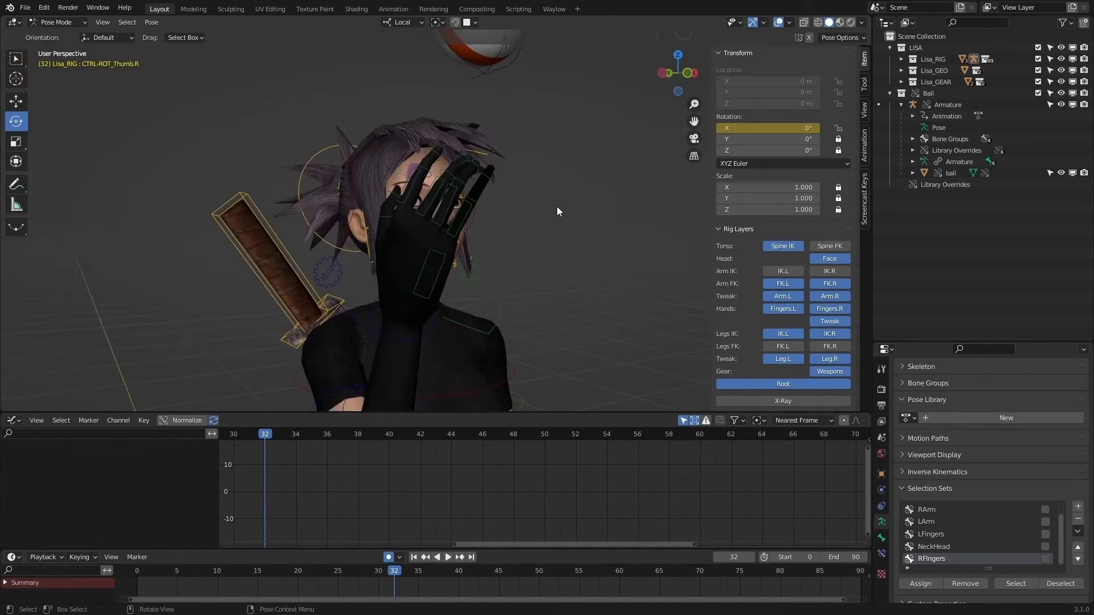
left_click(428, 202)
middle_click_drag(429, 202, 710, 170)
left_click_drag(793, 128, 794, 150)
type("0")
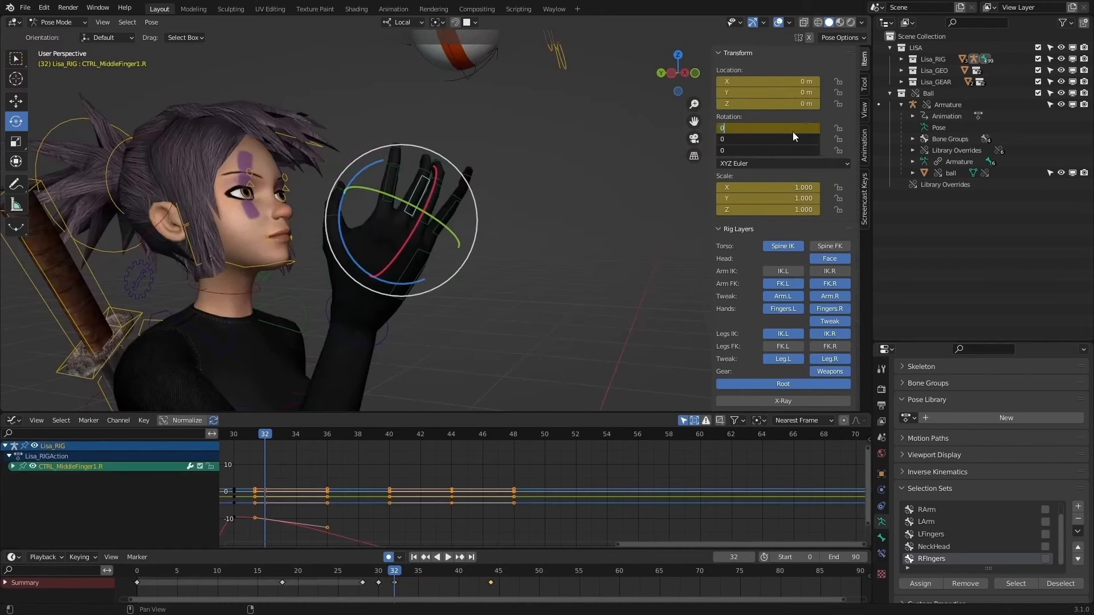
key("Return")
Step: Select the four right fingers' controls together and try to set their X and Y rotation to -0.7°
left_click(471, 161)
left_click_drag(493, 136, 389, 221)
middle_click_drag(394, 220, 413, 219)
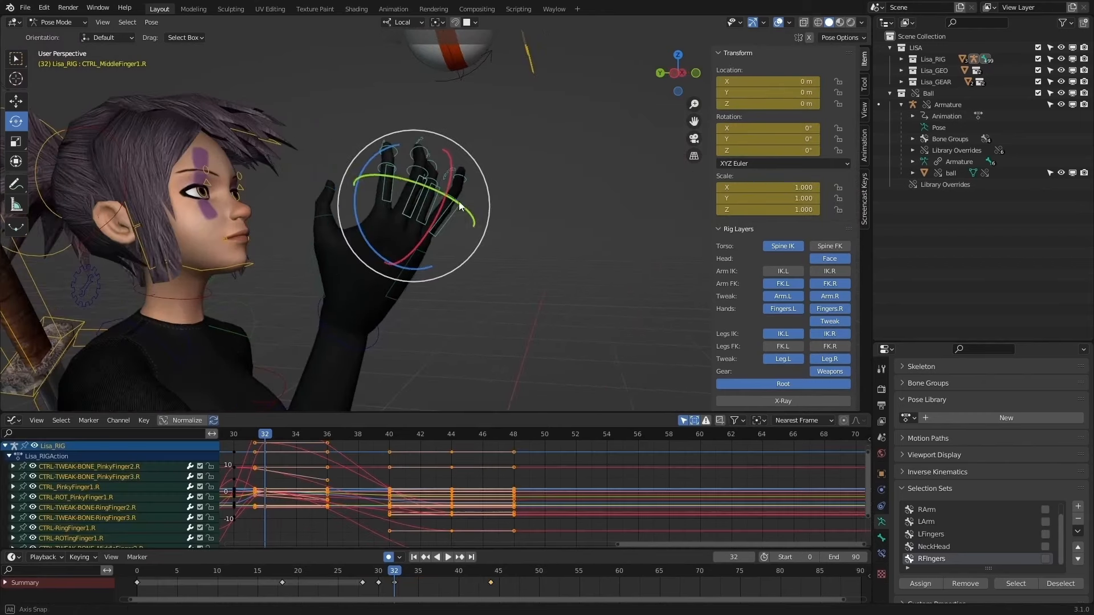
left_click_drag(806, 129, 805, 139)
type("0.7")
key("Return")
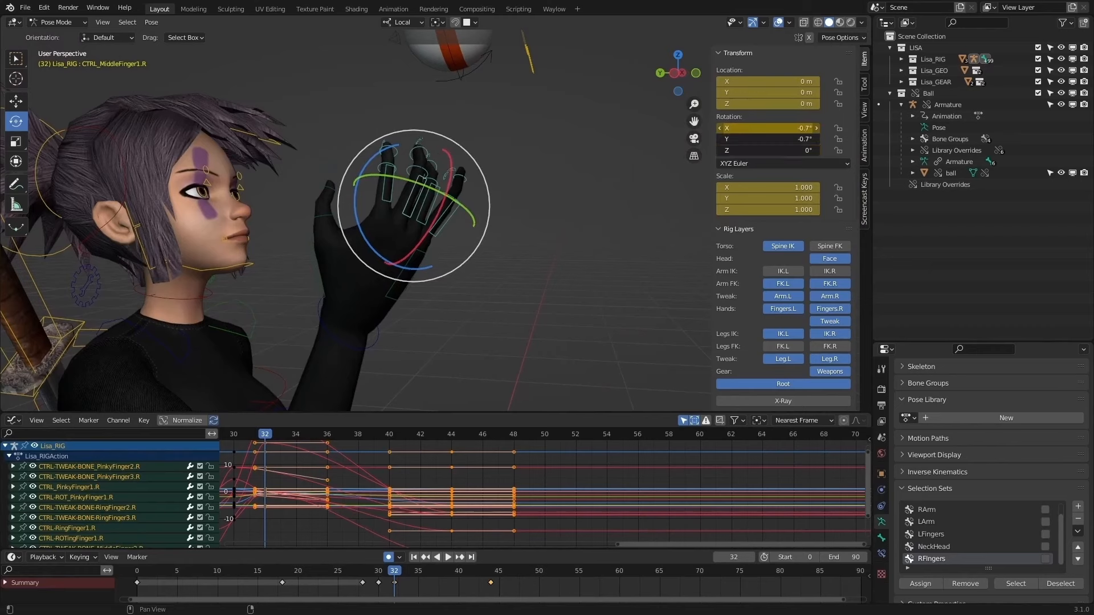
left_click(511, 223)
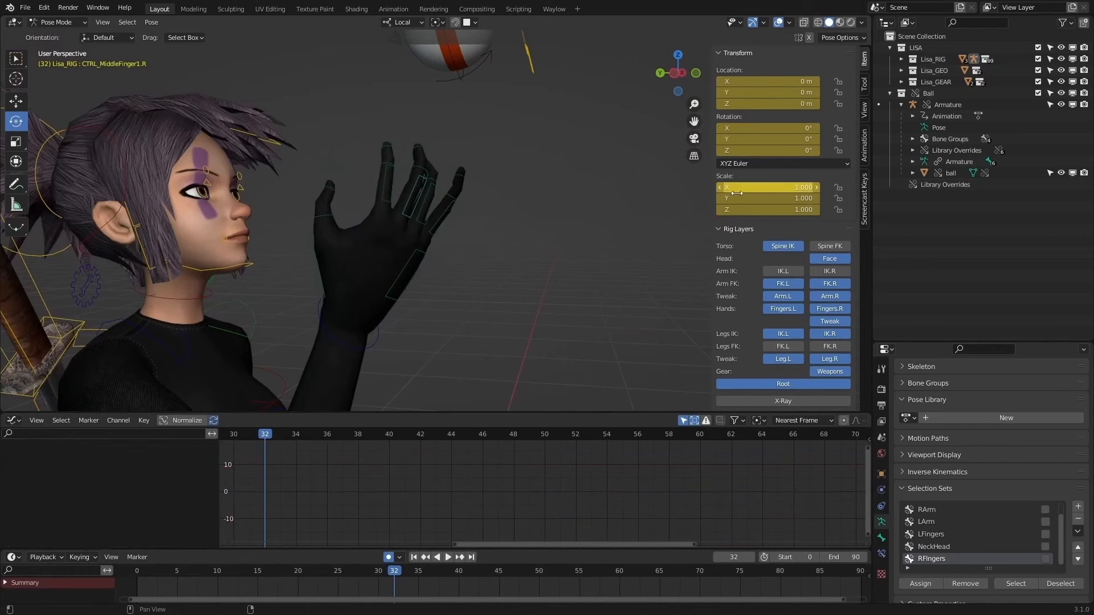
Step: Select the RFingers set's bones and try to scale their frame 32 keyframes along Y in the Graph Editor
left_click(1004, 583)
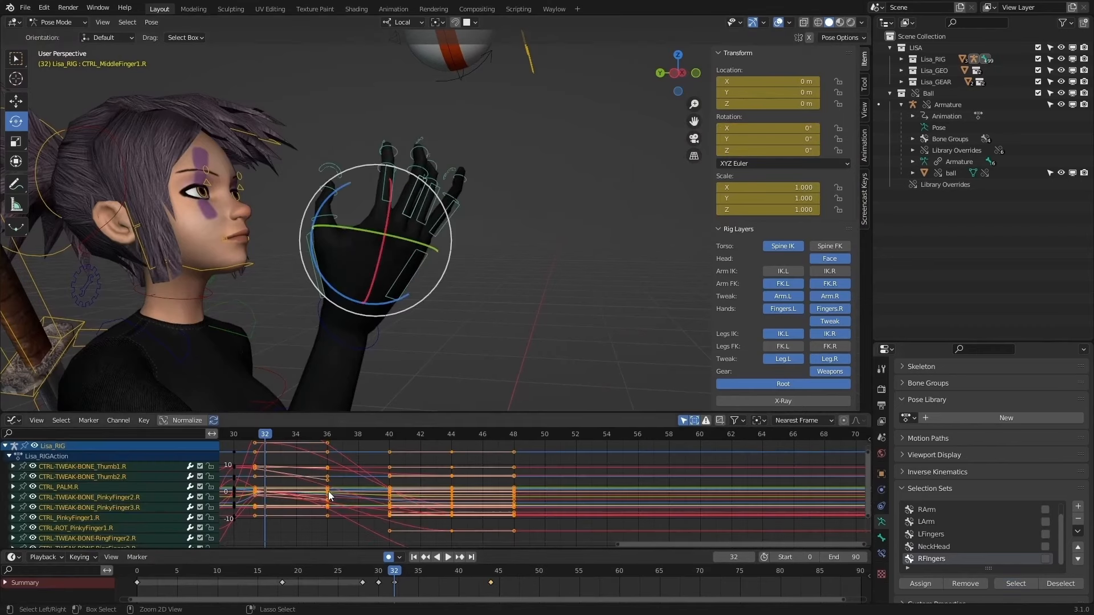
middle_click_drag(330, 489, 506, 499, "ctrl")
left_click(470, 527)
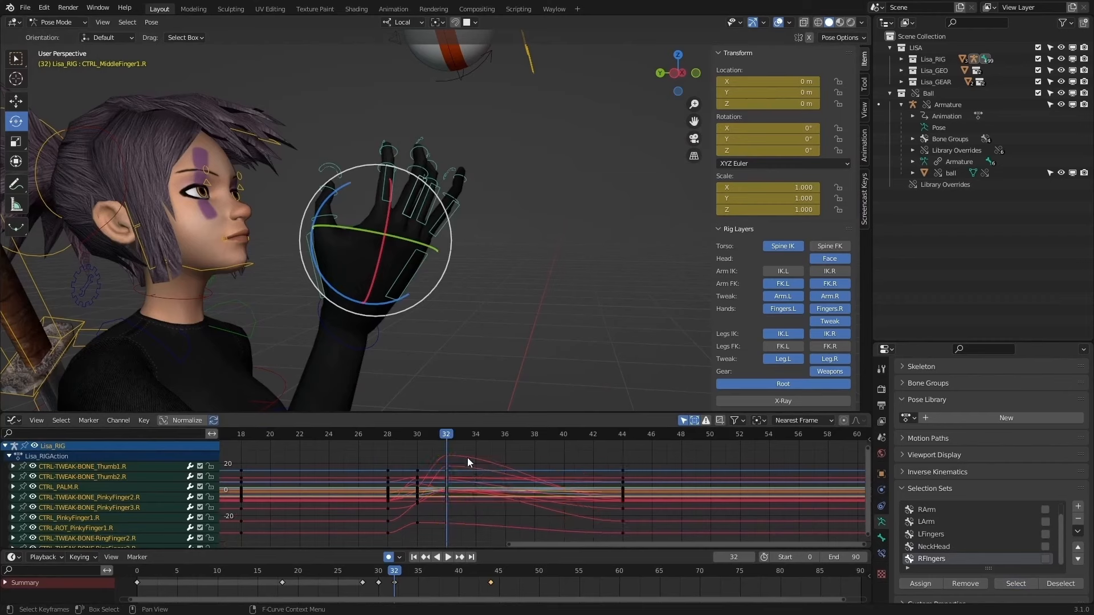
left_click_drag(442, 525, 509, 452)
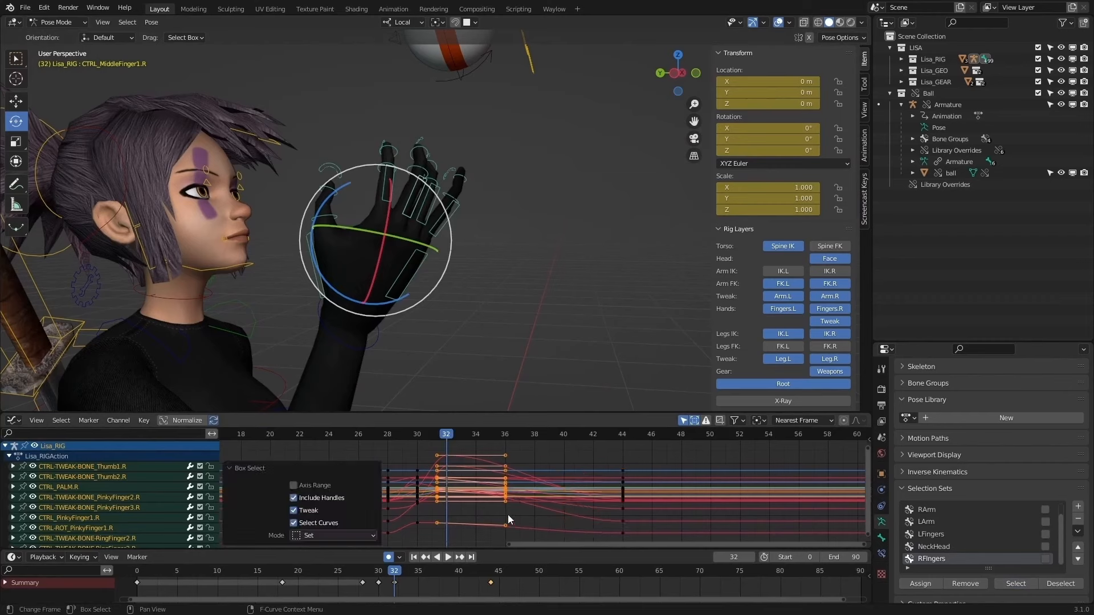
key("s")
key("y")
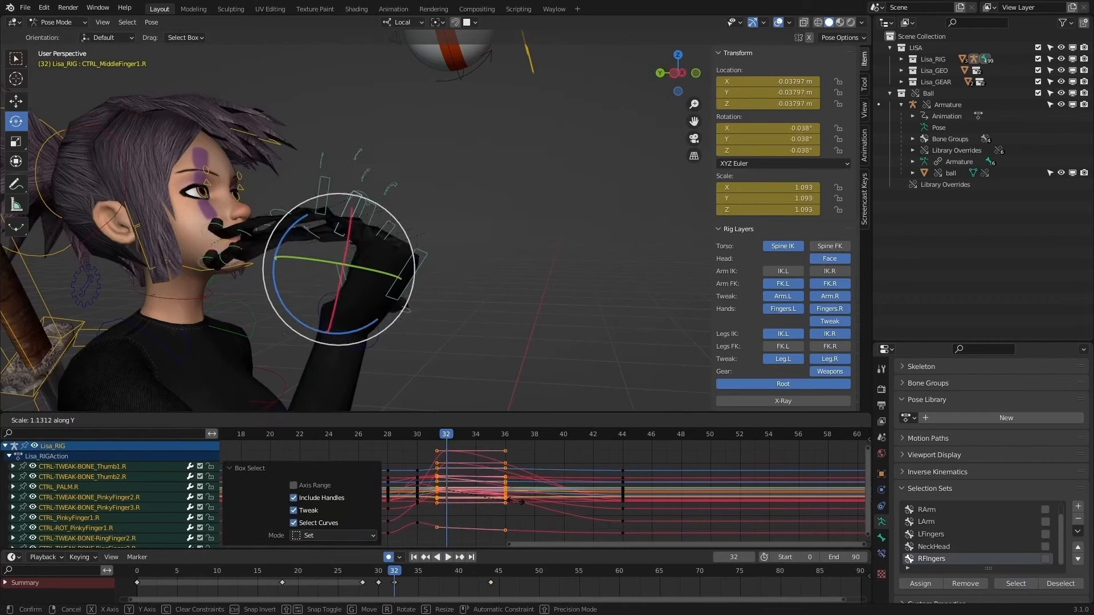
key("Escape")
left_click(522, 263)
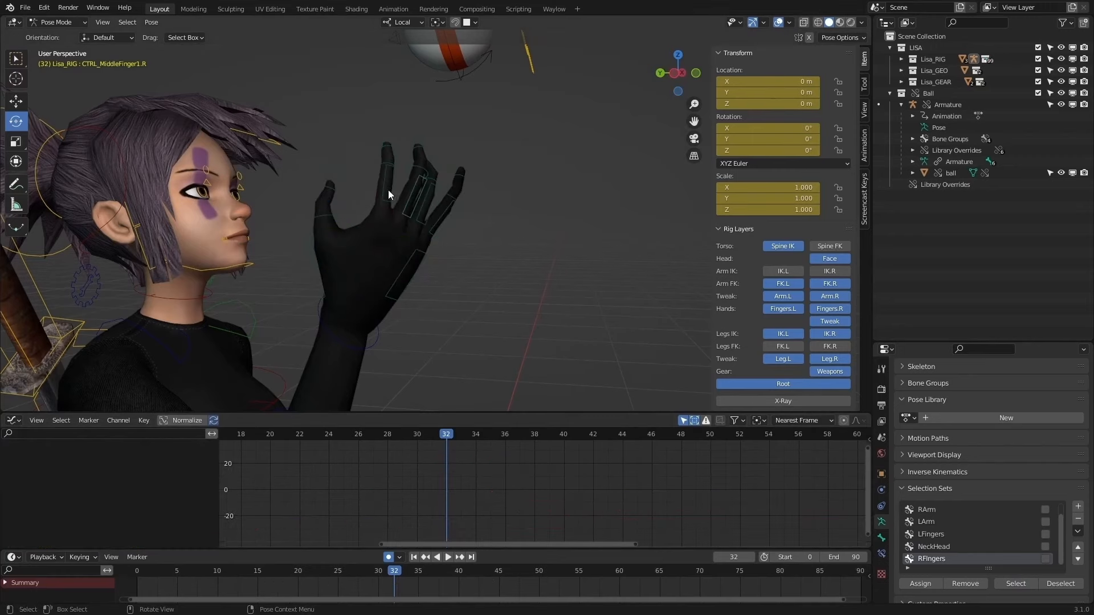
Step: Select CTRL_IndexFinger1.R and rotate it to about 11° on X at frame 32
left_click(388, 193)
middle_click_drag(438, 197, 463, 204)
left_click_drag(463, 204, 443, 255)
middle_click_drag(545, 230, 462, 235)
Step: Select the RFingers set's bones and clear all their rotations at frame 32
left_click(1009, 585)
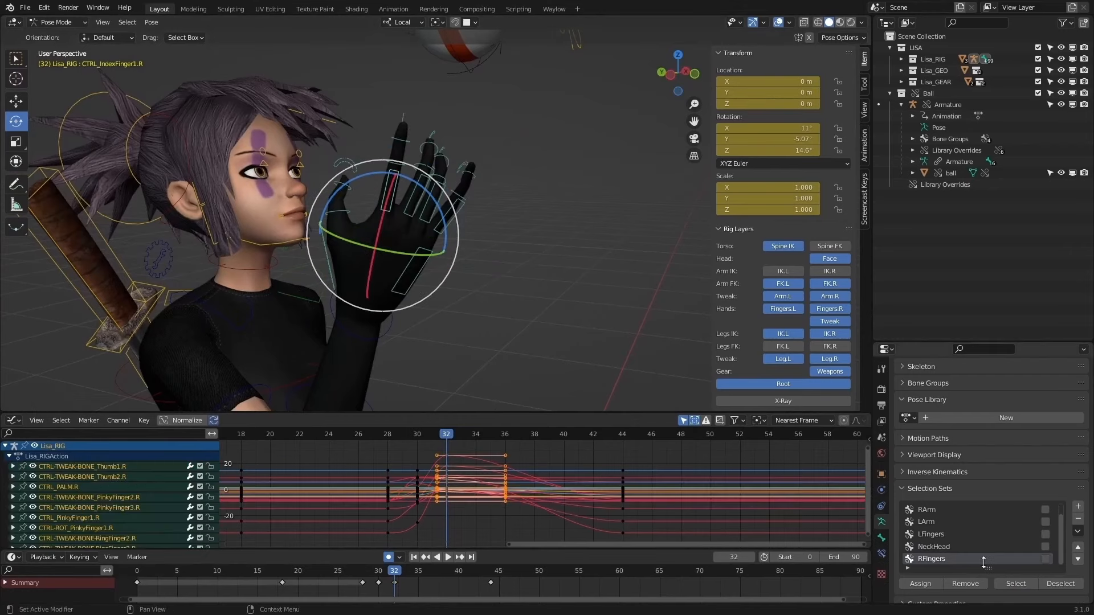
middle_click_drag(588, 302, 462, 266)
key("alt+r")
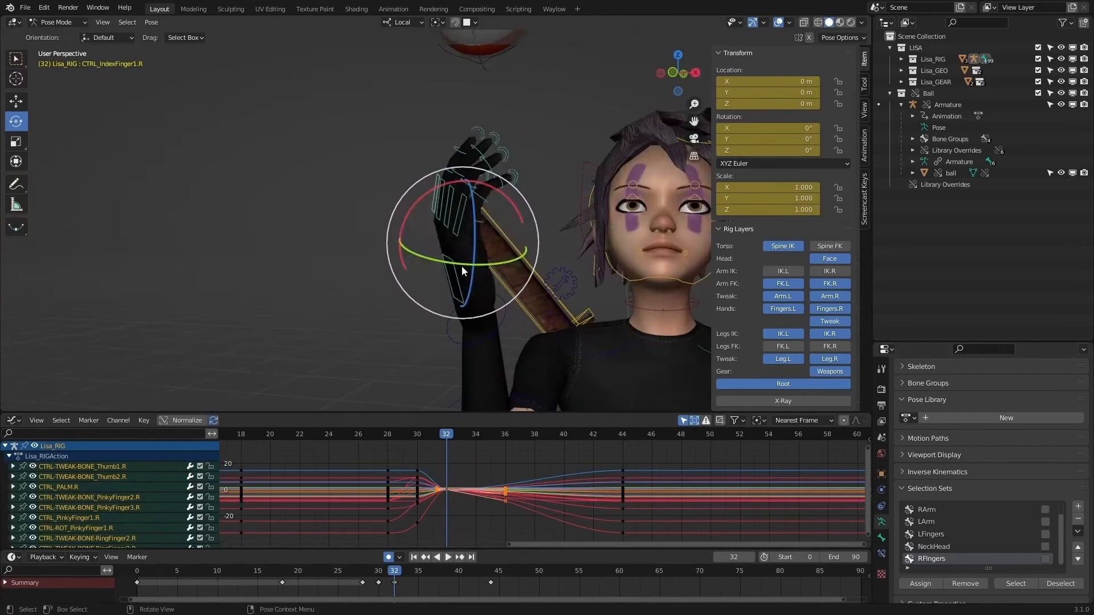
Step: Select CTRL_PALM.R and rotate it slightly on its local X axis at frame 32
left_click(464, 227)
middle_click_drag(480, 227, 445, 258)
left_click(450, 214)
left_click(446, 258)
left_click_drag(446, 258, 447, 261)
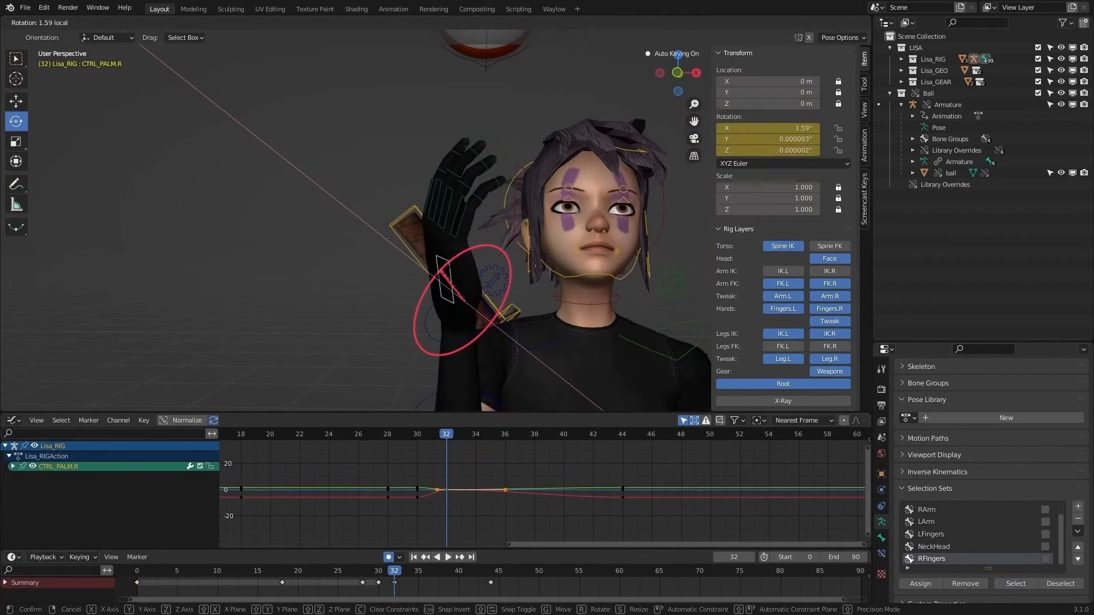
key("Escape")
middle_click_drag(466, 256, 498, 255)
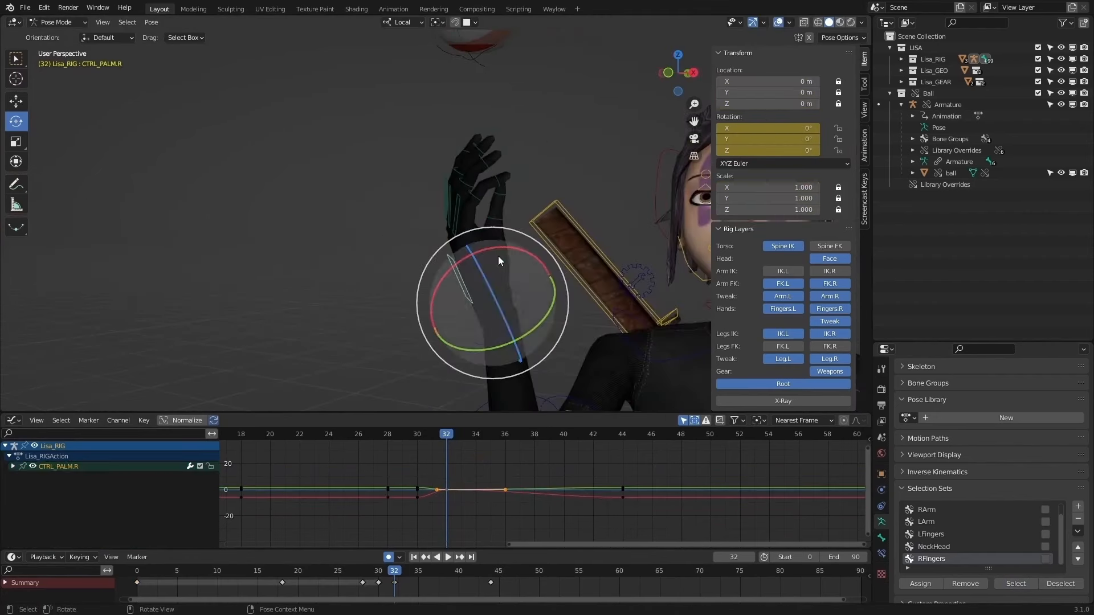
left_click_drag(495, 248, 490, 249)
Step: Select CTRL_IndexFinger1.R and rotate it to about 16.1° on X at frame 32
left_click(452, 206)
middle_click_drag(453, 206, 439, 247)
left_click(408, 180)
left_click_drag(439, 247, 429, 190)
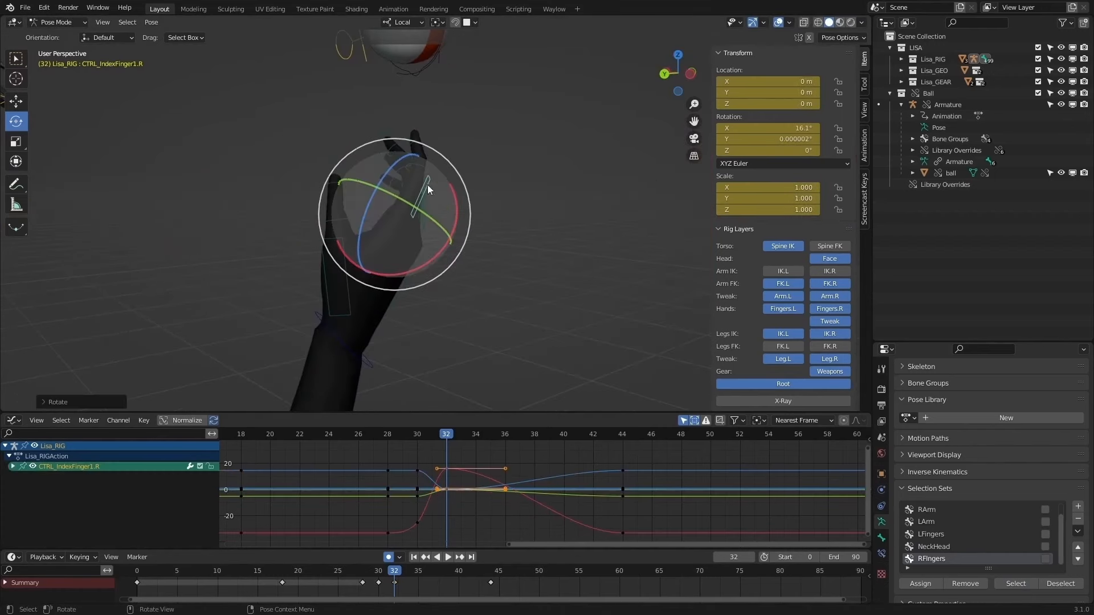
Step: Rotate CTRL_IndexFinger1.R to about 28.5° on X and adjust the neighbouring finger's base bone at frame 32
middle_click_drag(429, 190, 447, 269)
left_click_drag(447, 269, 442, 228)
middle_click_drag(442, 228, 303, 193)
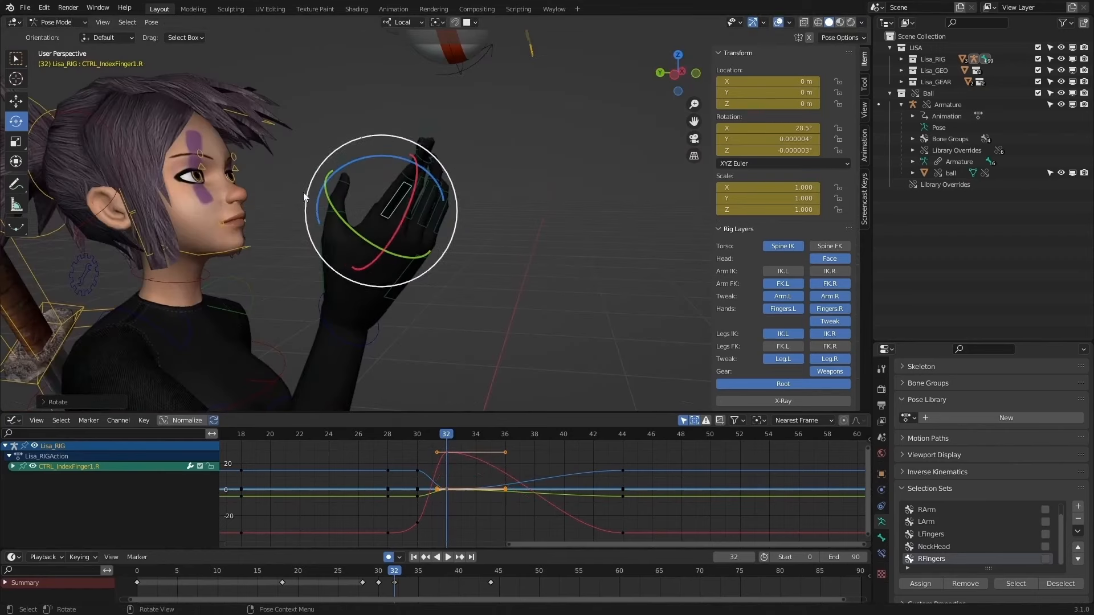
left_click(414, 207)
middle_click_drag(414, 206, 402, 199)
left_click_drag(402, 199, 399, 193)
middle_click_drag(399, 194, 483, 182)
Step: Open the right pinky at frame 32 by rotating CTRL_PinkyFinger1.R and setting CTRL-TWEAK-BONE_PinkyFinger3.R to about 16° on X
left_click(451, 192)
left_click(484, 183)
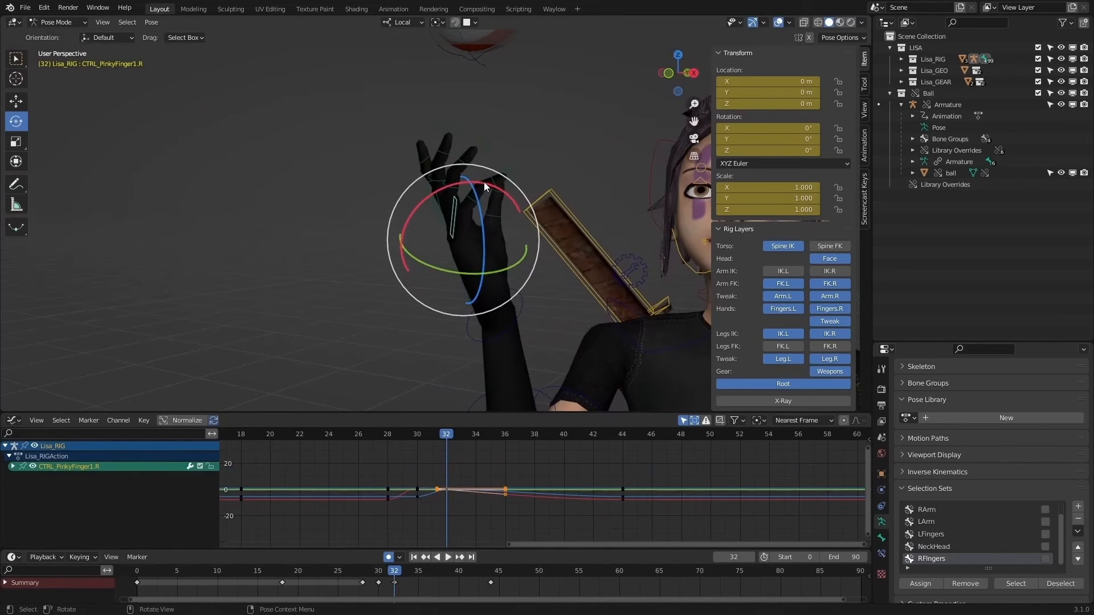
left_click_drag(484, 182, 438, 143)
left_click(462, 197)
left_click(438, 145)
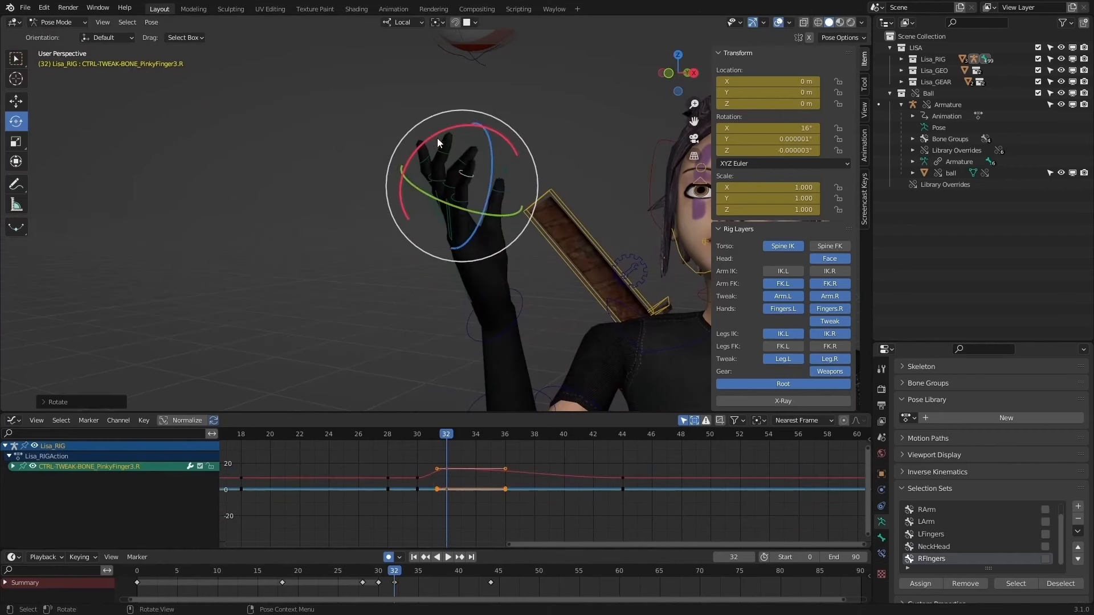
Step: Rotate CTRL-TWEAK-BONE-RingFinger3.R to about 22.4° on X and open the adjacent fingertip at frame 32
middle_click_drag(438, 142, 462, 191)
left_click(447, 184)
mouse_move(446, 184)
left_mouse_down()
mouse_move(466, 169)
mouse_move(448, 122)
mouse_move(433, 179)
left_mouse_up()
left_click(435, 142)
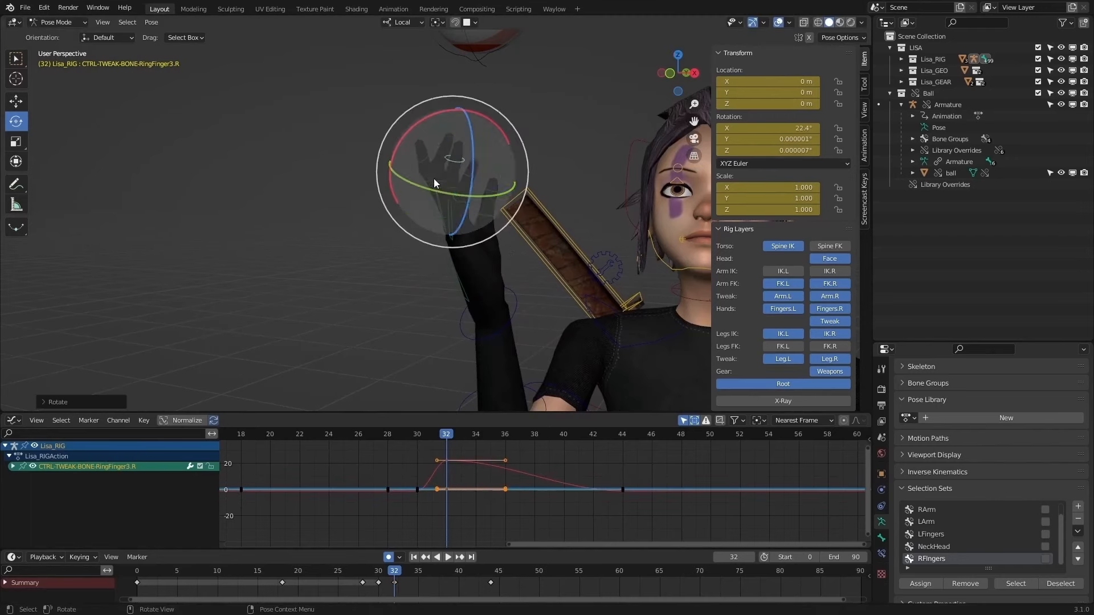
left_click(433, 180)
left_click_drag(408, 136, 358, 155)
left_click(434, 152)
middle_click_drag(358, 156, 477, 252)
Step: Select CTRL_Thumb.R and rotate it to about 22.4° on X, 5.91° on Y and 1.19° on Z at frame 32
left_click(473, 247)
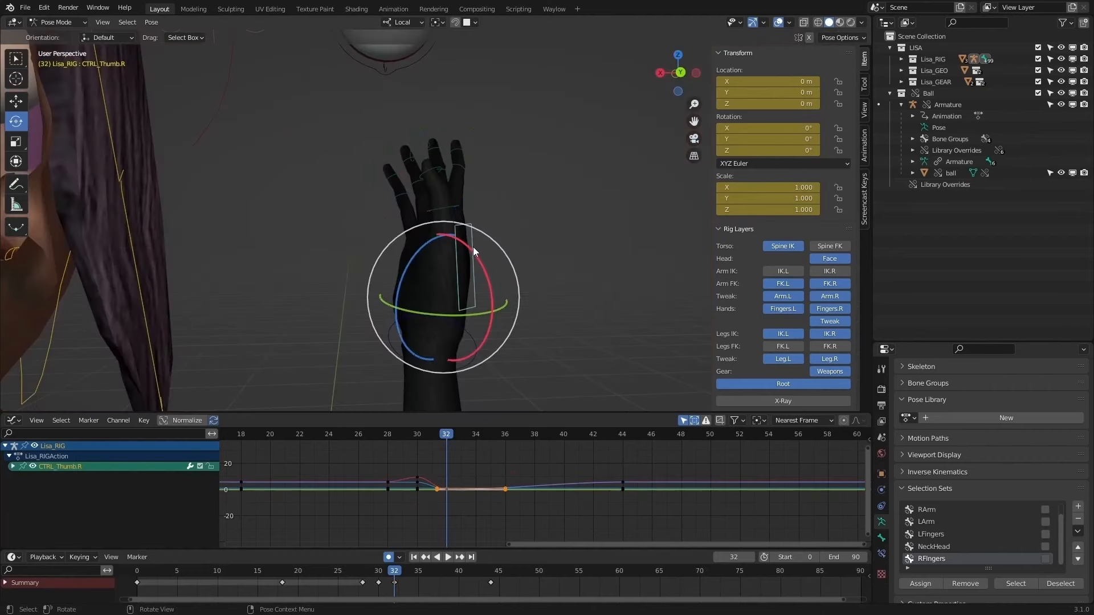
left_click_drag(473, 247, 480, 261)
middle_click_drag(480, 261, 326, 218)
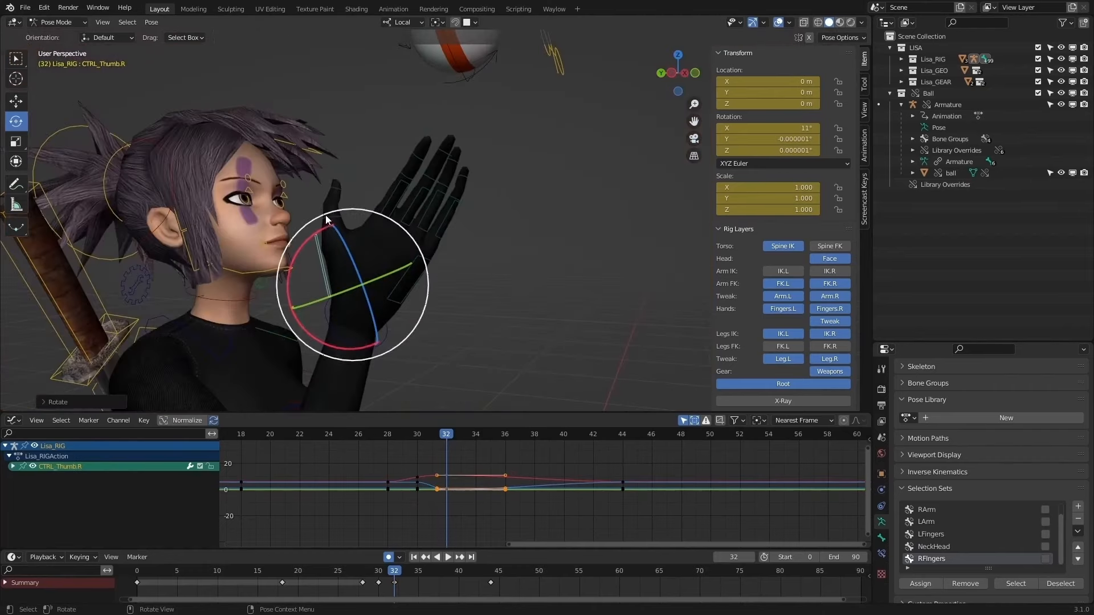
left_click(341, 188)
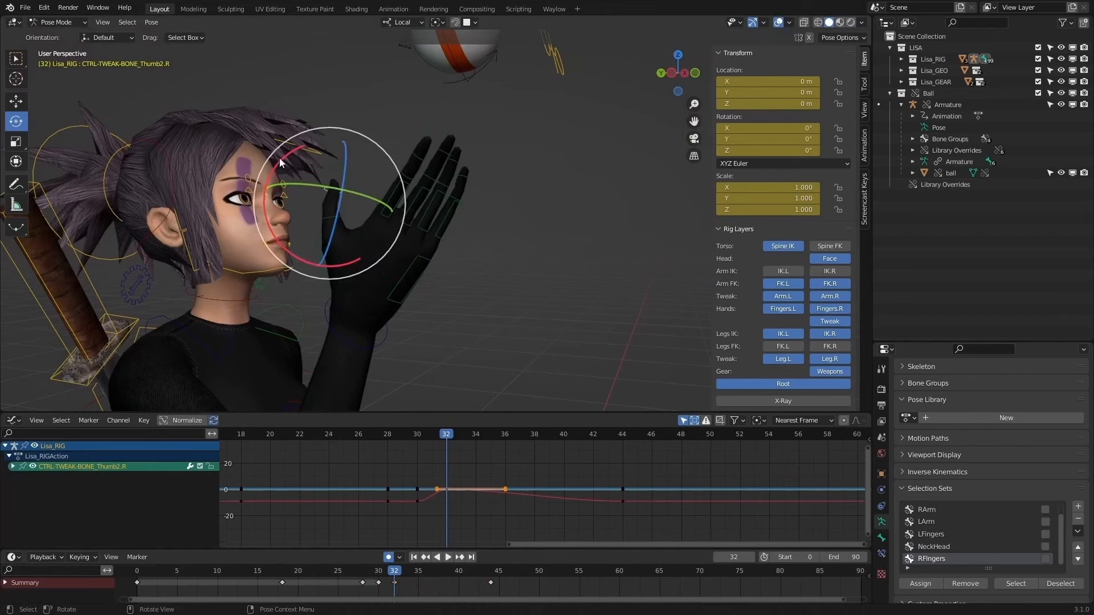
left_click(327, 218)
middle_click_drag(327, 218, 384, 258)
left_click(340, 254)
left_click_drag(384, 258, 393, 274)
Step: Select the RFingers set's bones and scrub between frames 30 and 32 to examine how the right hand opens
middle_click_drag(496, 251, 525, 279)
left_click(1016, 583)
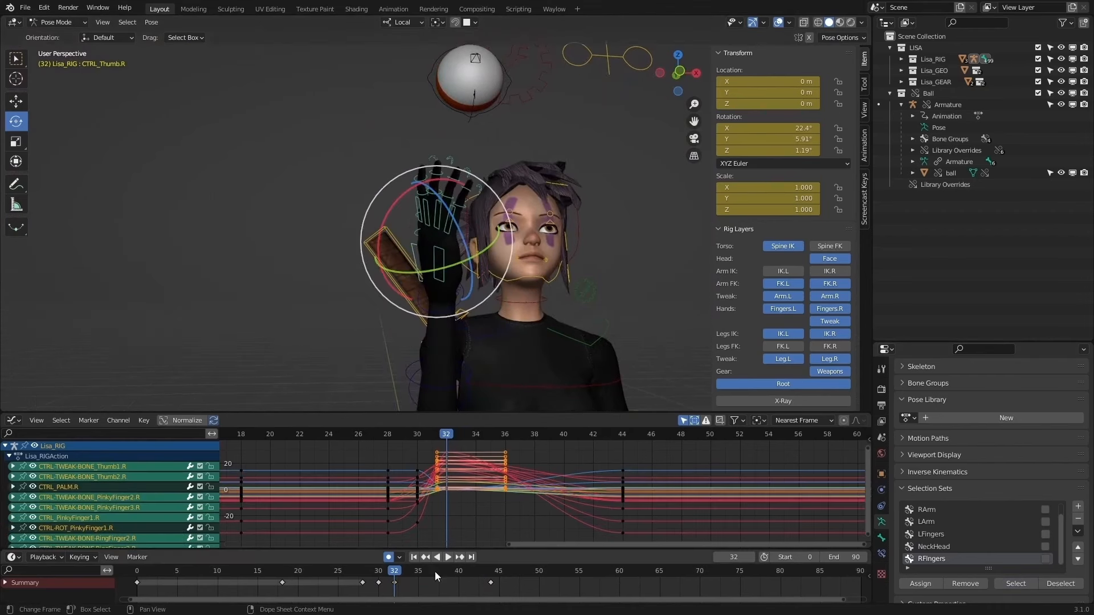
left_click_drag(372, 572, 395, 572)
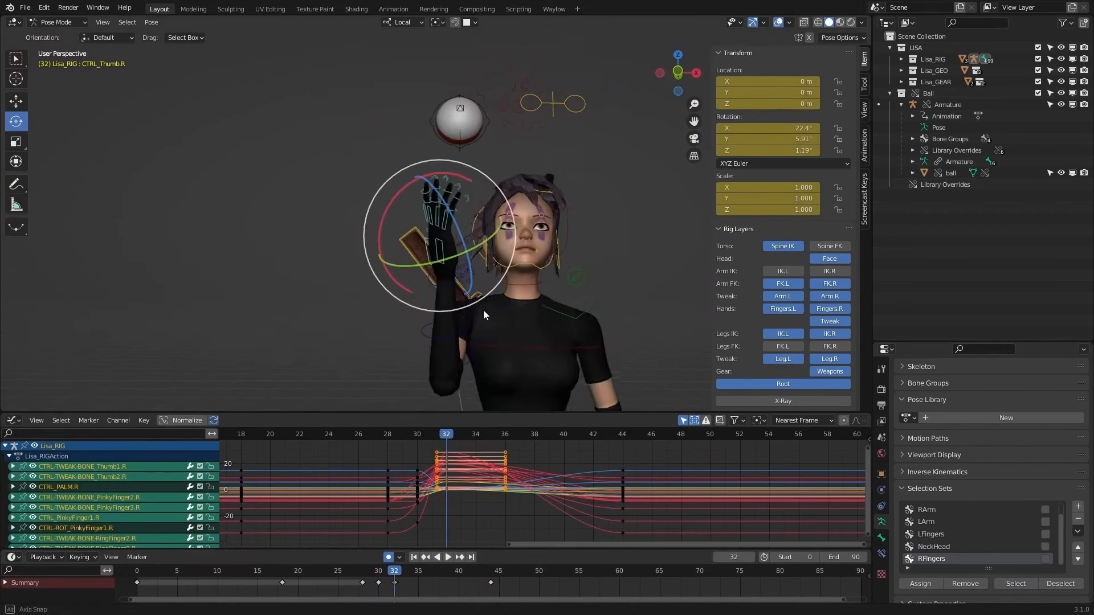
middle_click_drag(484, 311, 476, 314)
left_click_drag(392, 570, 379, 569)
middle_click_drag(384, 597, 407, 597)
left_click_drag(378, 573, 395, 572)
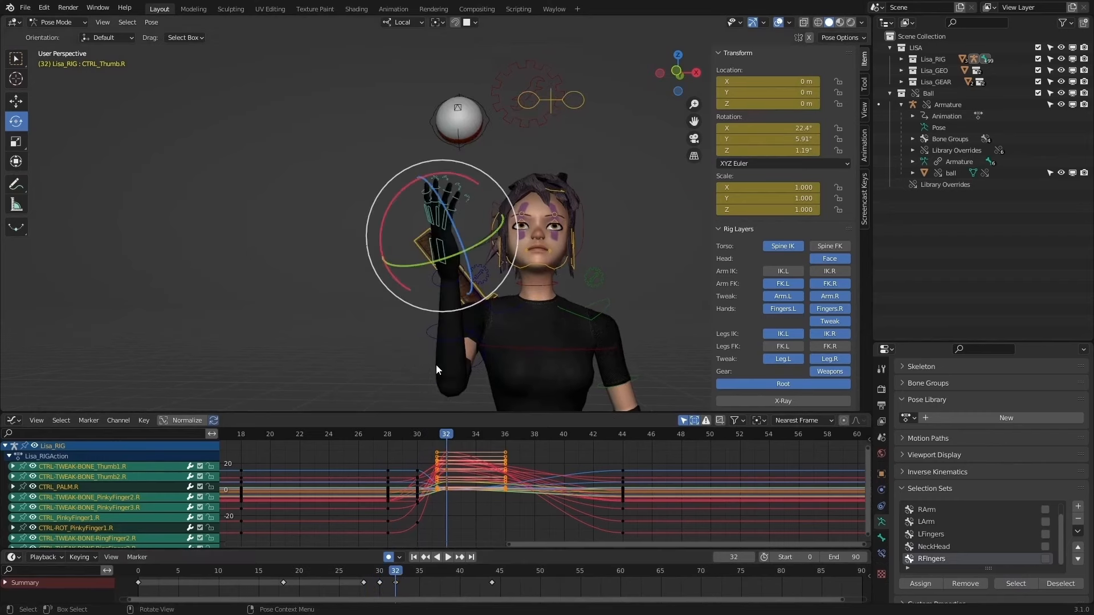
Step: Go to frame 44, keyframe the selected right finger bones and clear all their rotations
key("space")
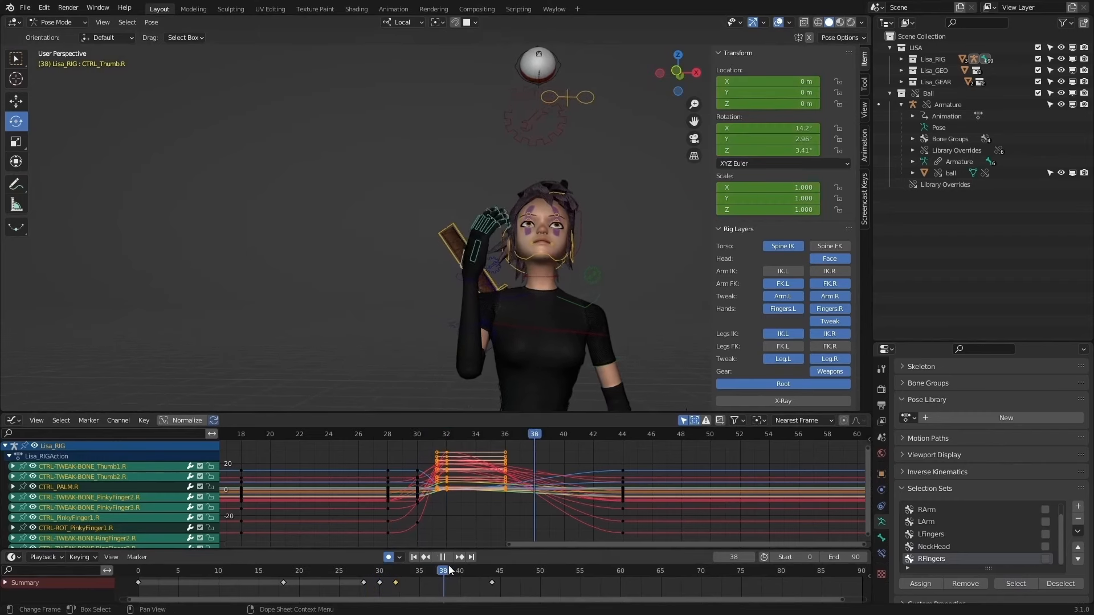
key("space")
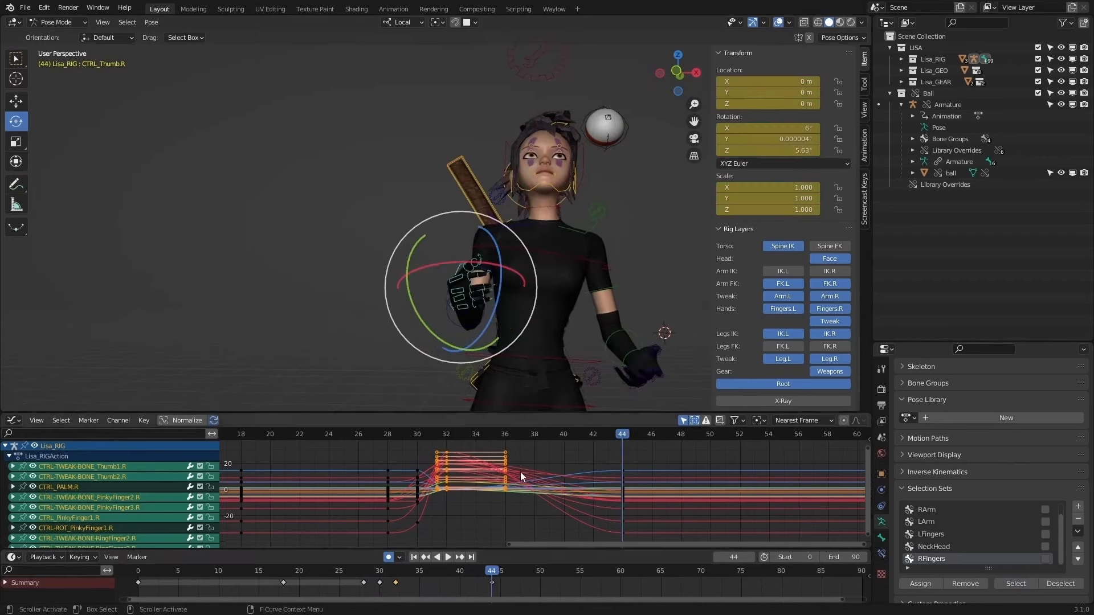
middle_click_drag(578, 247, 685, 210)
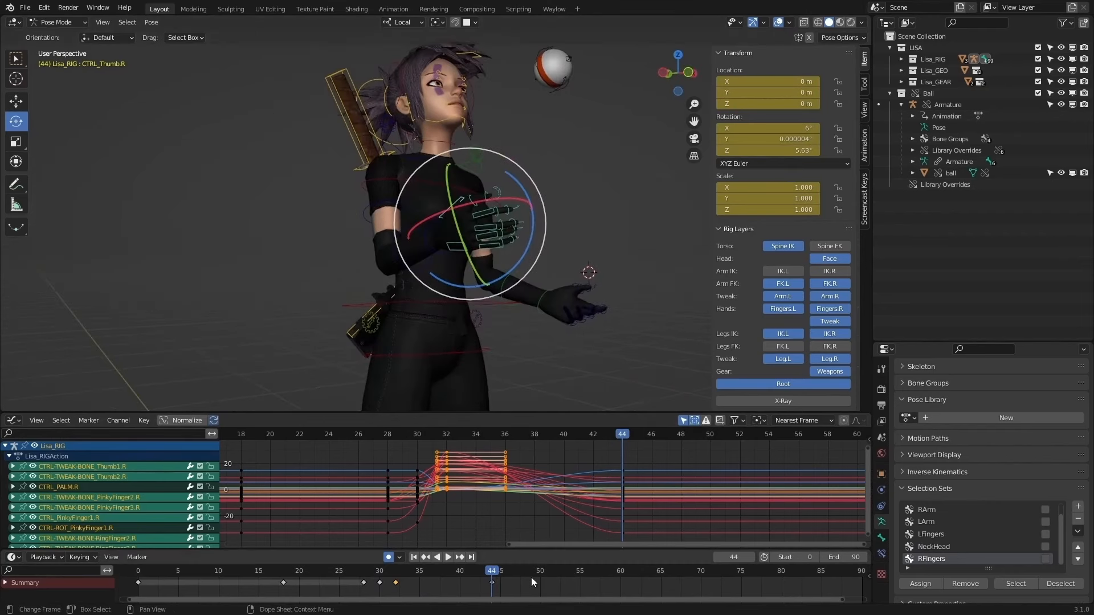
middle_click_drag(612, 338, 606, 293)
key("i")
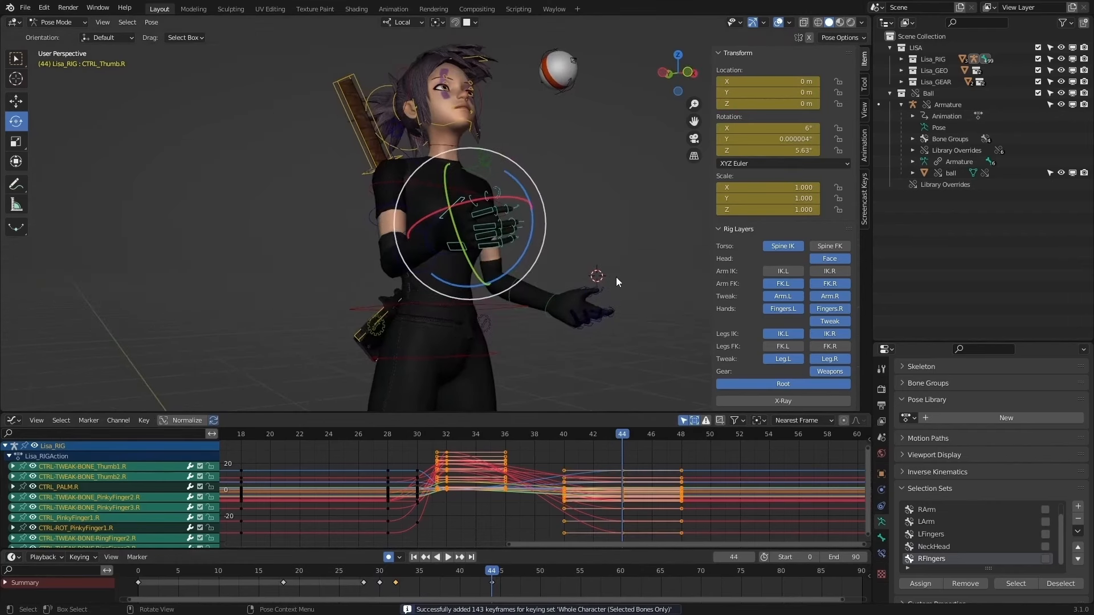
key("alt+r")
Step: Make CTRL_PALM.R the active bone among the selected right finger controls at frame 44
middle_click_drag(560, 265, 511, 228)
left_click(480, 207)
key("ctrl+z")
left_click(484, 269)
Step: Try several rotations of the selected right finger bones around their local axes at frame 44, undoing each one
key("r")
key("x")
key("x")
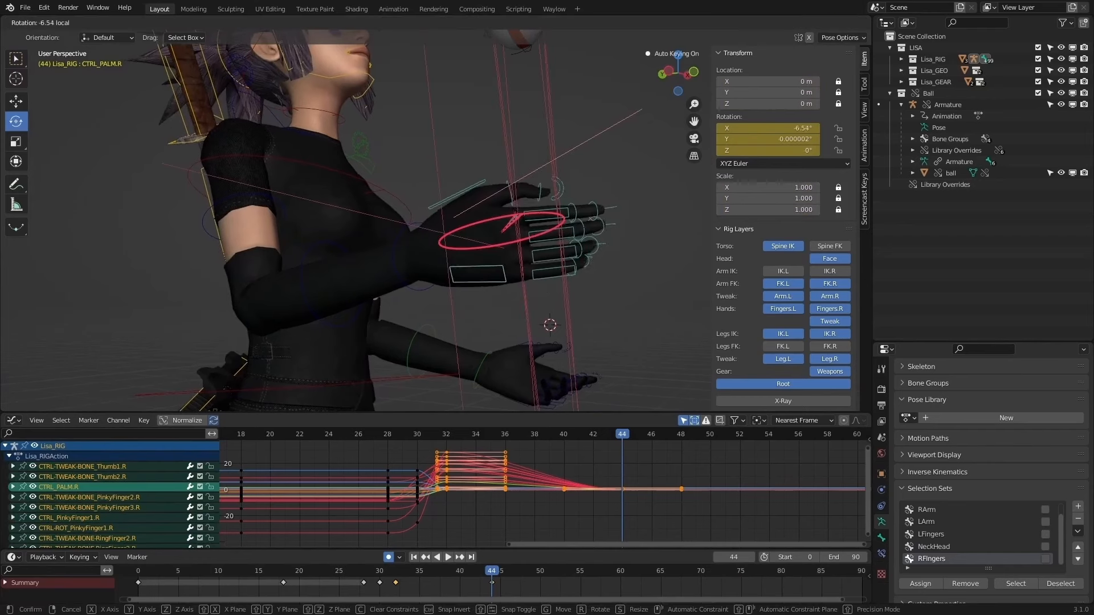
left_click_drag(516, 220, 519, 218)
key("ctrl+z")
middle_click_drag(464, 277, 492, 263)
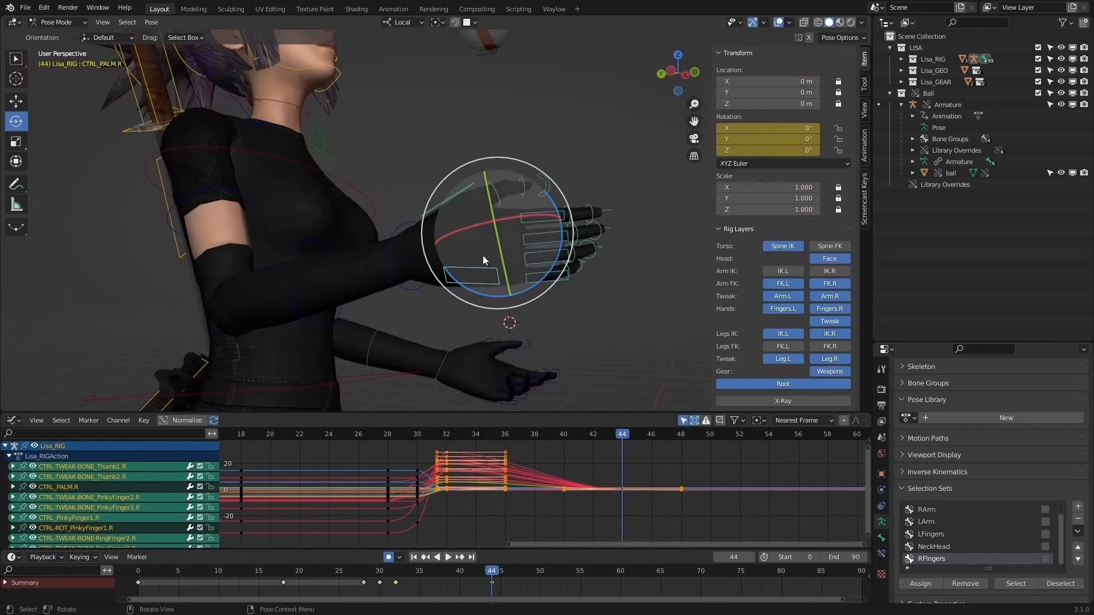
left_click_drag(484, 258, 483, 280)
key("ctrl+z")
left_click_drag(493, 323, 480, 269)
middle_click_drag(481, 269, 494, 276)
key("ctrl+z")
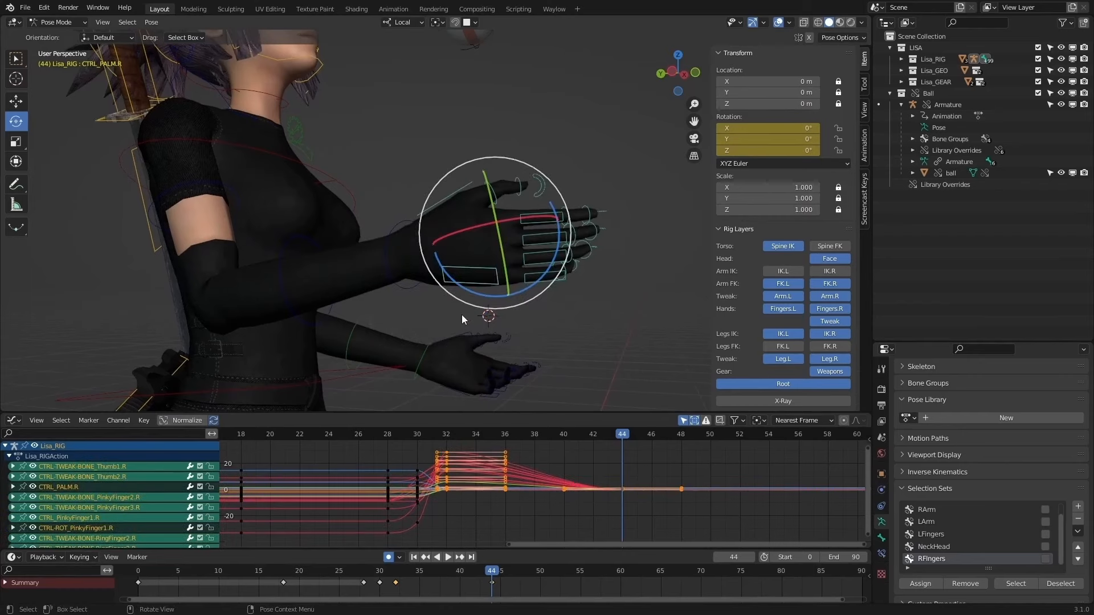
Step: Rotate the selected right finger bones and CTRL_PALM.R to about -9.21° on local X at frame 44
left_click_drag(462, 315, 512, 218)
key("ctrl+z")
middle_click_drag(512, 218, 604, 348)
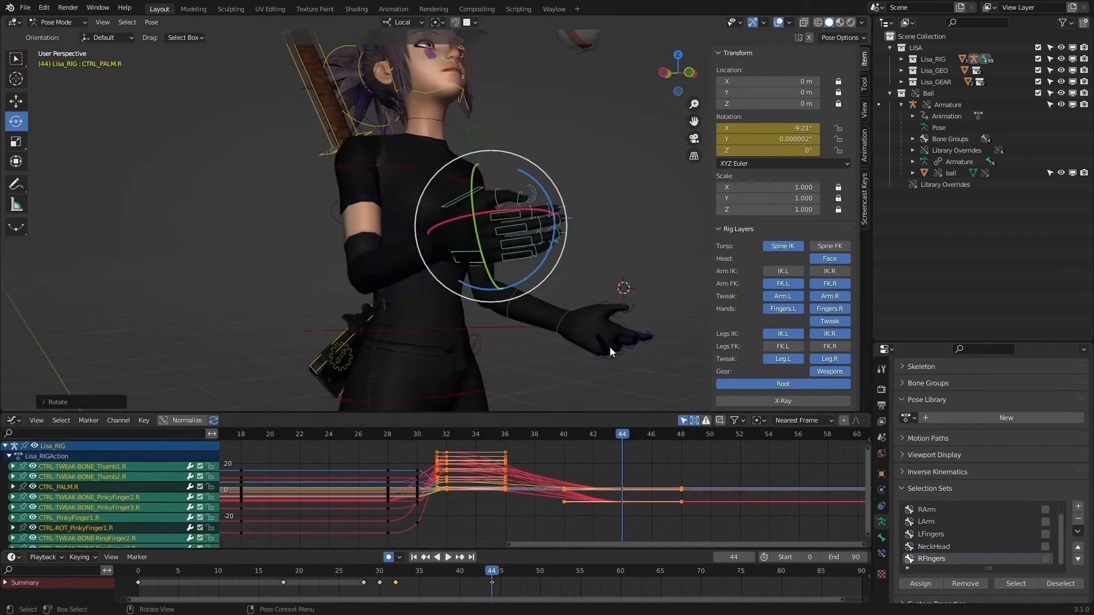
Step: Select the RFingers set's bones again and clear all their rotations at frame 56
left_click(639, 261)
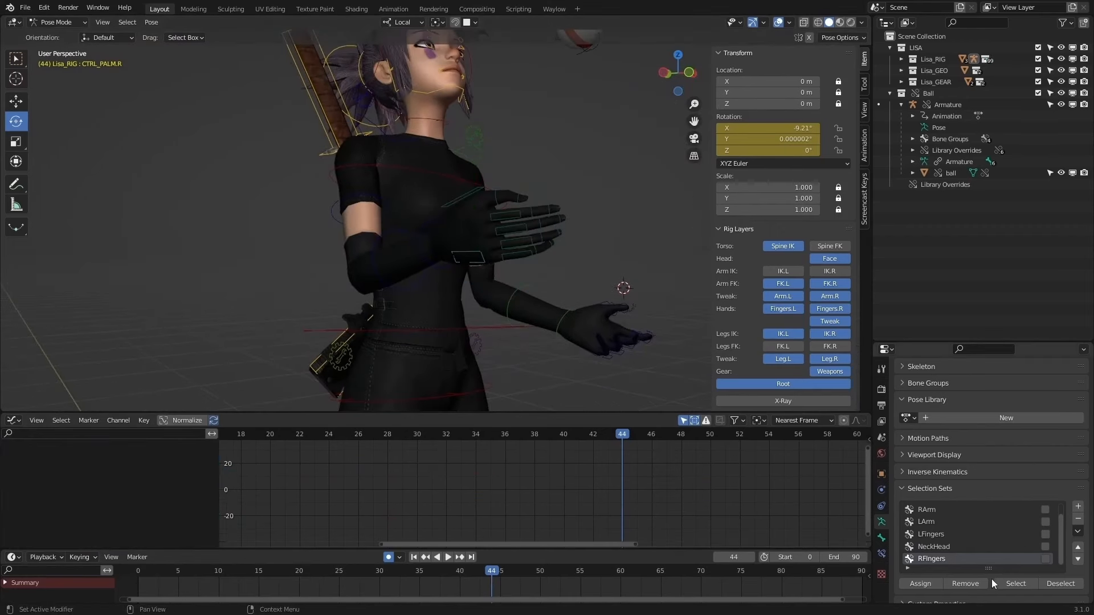
left_click(1010, 583)
key("space")
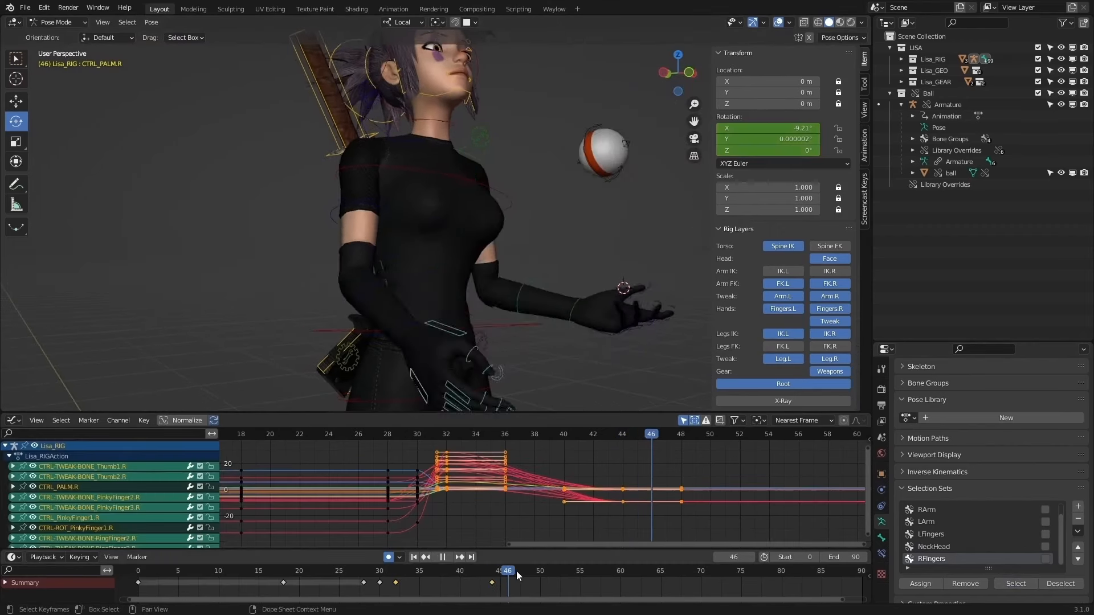
key("space")
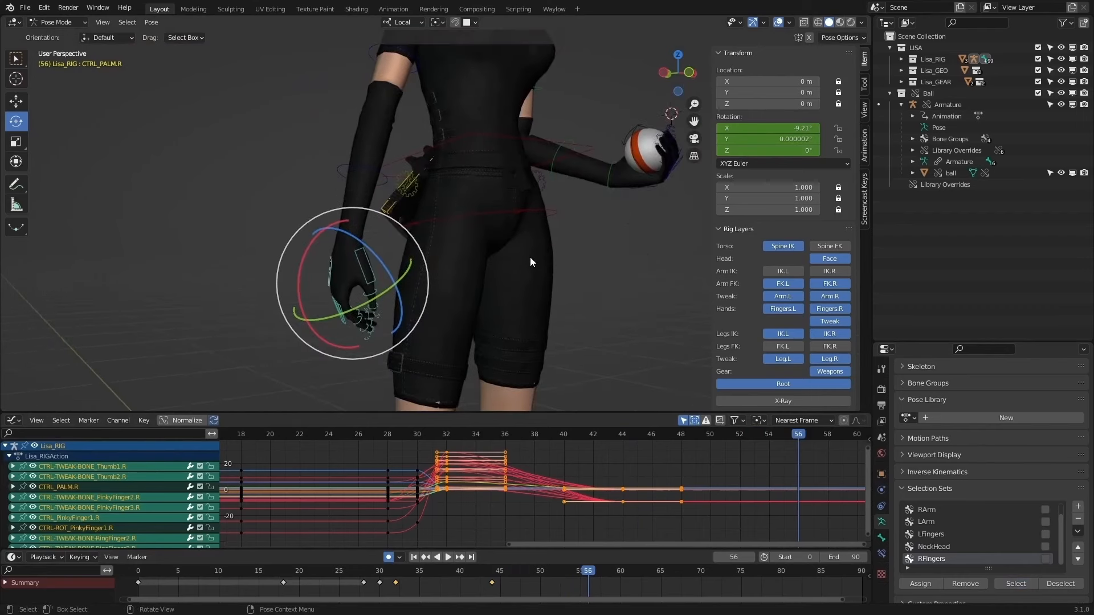
key("alt+r")
middle_click_drag(530, 257, 496, 279, "shift")
middle_click_drag(496, 279, 545, 230, "shift")
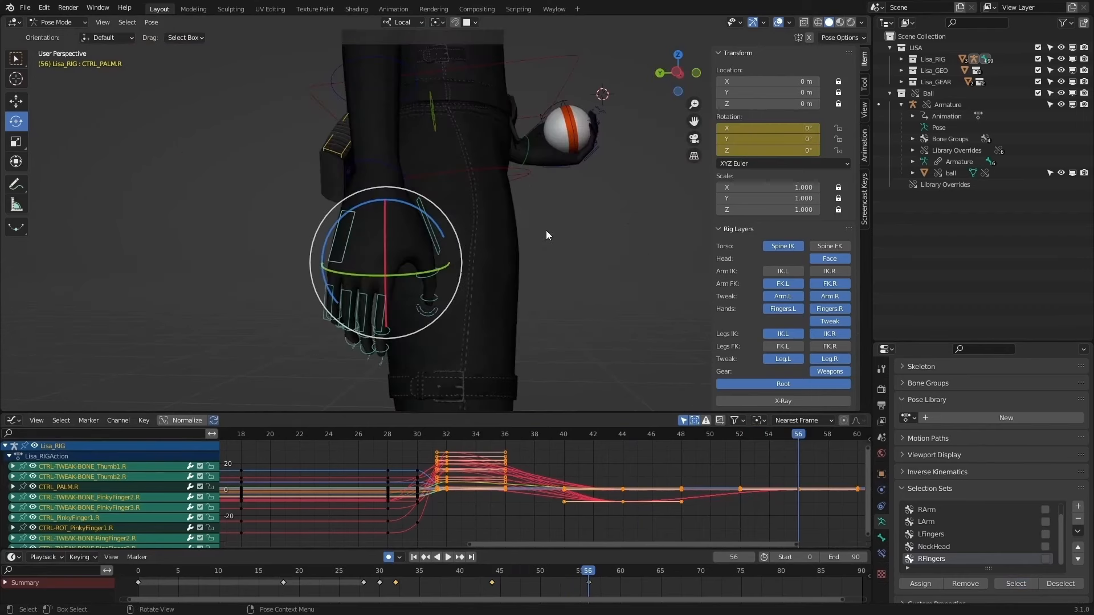
Step: Bend the right pinky and ring fingers at frame 56 by rotating CTRL_PinkyFinger1.R and CTRL-RingFinger1.R on X
left_click(340, 253)
middle_click_drag(340, 252, 452, 289)
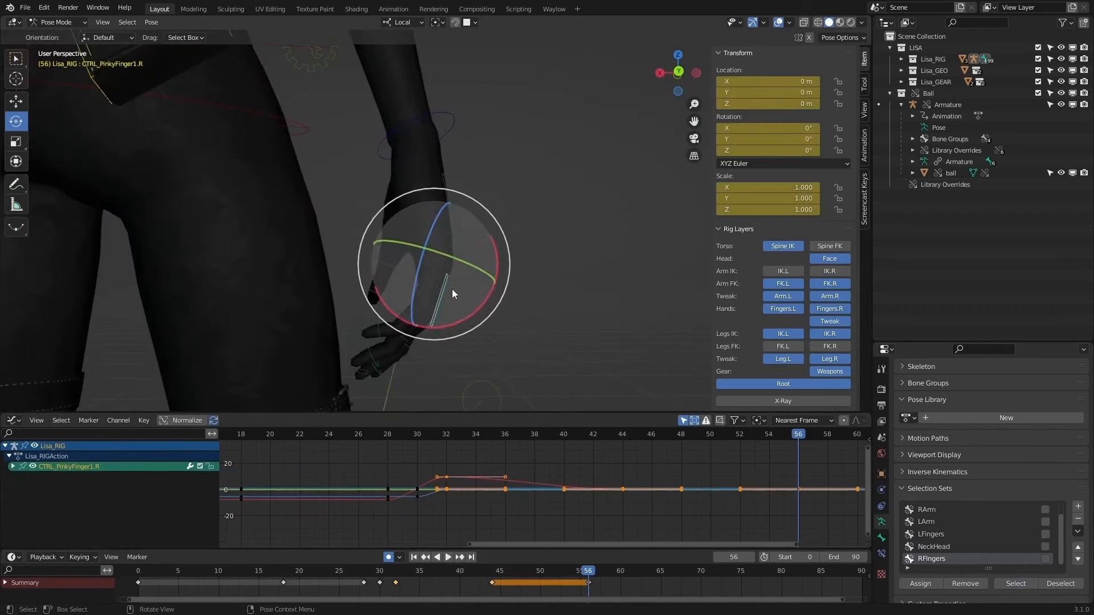
left_click_drag(470, 323, 434, 368)
left_click(416, 317)
middle_click_drag(434, 368, 459, 320)
left_click(416, 306)
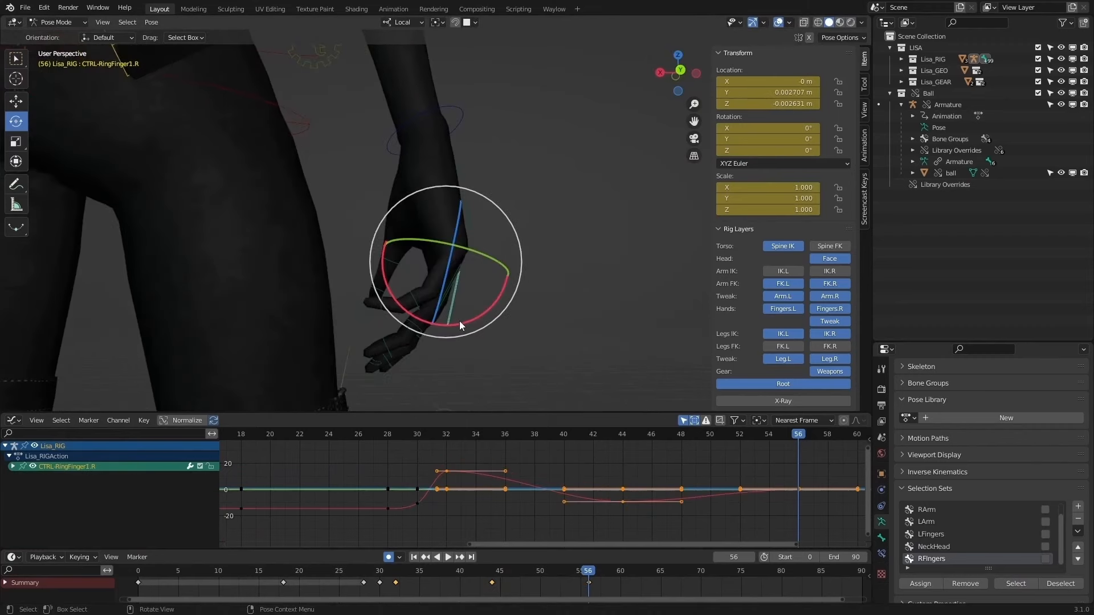
left_click_drag(459, 320, 414, 365)
left_click(424, 317)
Step: Select CTRL_Thumb.R and rotate it into a relaxed position beside the palm at frame 56
middle_click_drag(471, 312, 476, 231)
left_click(476, 231)
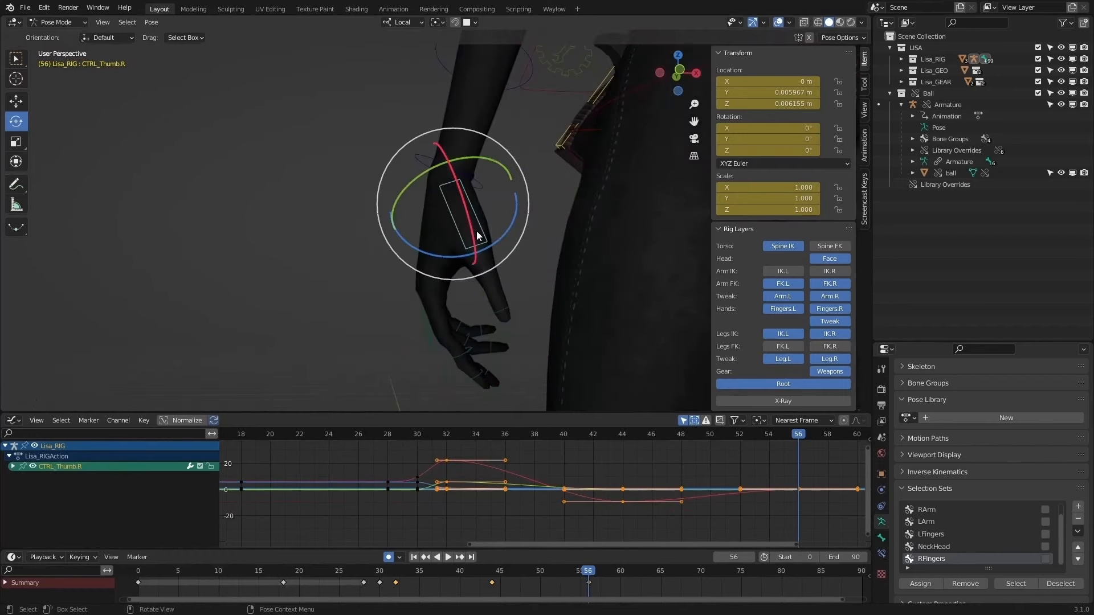
left_click_drag(503, 235, 495, 241)
left_click_drag(474, 161, 469, 160)
middle_click_drag(383, 224, 496, 227)
left_click_drag(440, 191, 496, 235)
Step: Curl the right ring finger by rotating CTRL-TWEAK-BONE-RingFinger2.R to about -30.1° on X at frame 56
middle_click_drag(496, 235, 384, 307)
left_click(347, 323)
left_click_drag(408, 329, 405, 331)
left_click(327, 361)
middle_click_drag(327, 361, 460, 353)
left_click_drag(460, 365, 459, 366)
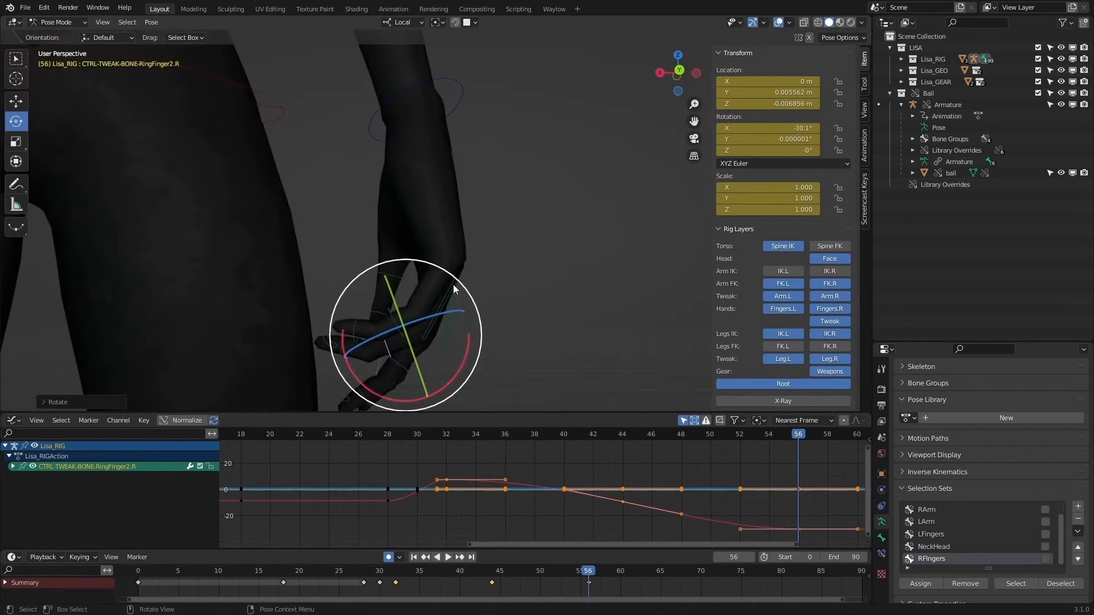
Step: Curl the right pinky by rotating CTRL-TWEAK-BONE_PinkyFinger2.R to about -19.8° on X at frame 56
left_click(457, 285)
left_click_drag(482, 312, 436, 362)
left_click(394, 319)
middle_click_drag(437, 362, 432, 299, "shift")
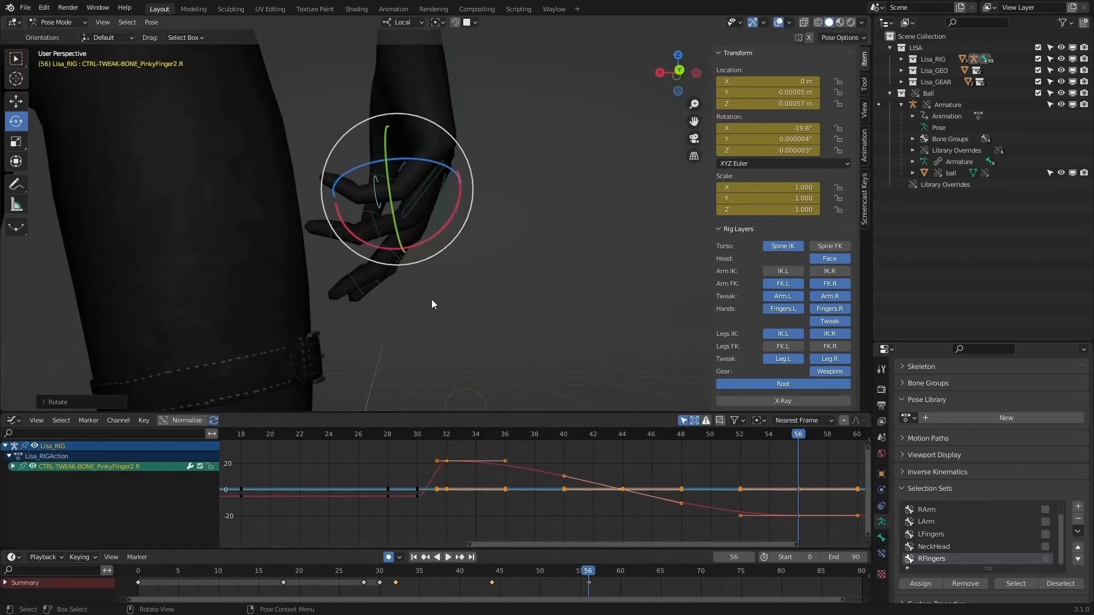
Step: Select CTRL_MiddleFinger1.R and rotate it to about -1.01° on X at frame 56
left_click(429, 220)
left_click_drag(449, 224, 444, 225)
right_click(445, 225)
middle_click_drag(535, 221, 478, 234)
left_click(474, 231)
left_click_drag(478, 226, 471, 228)
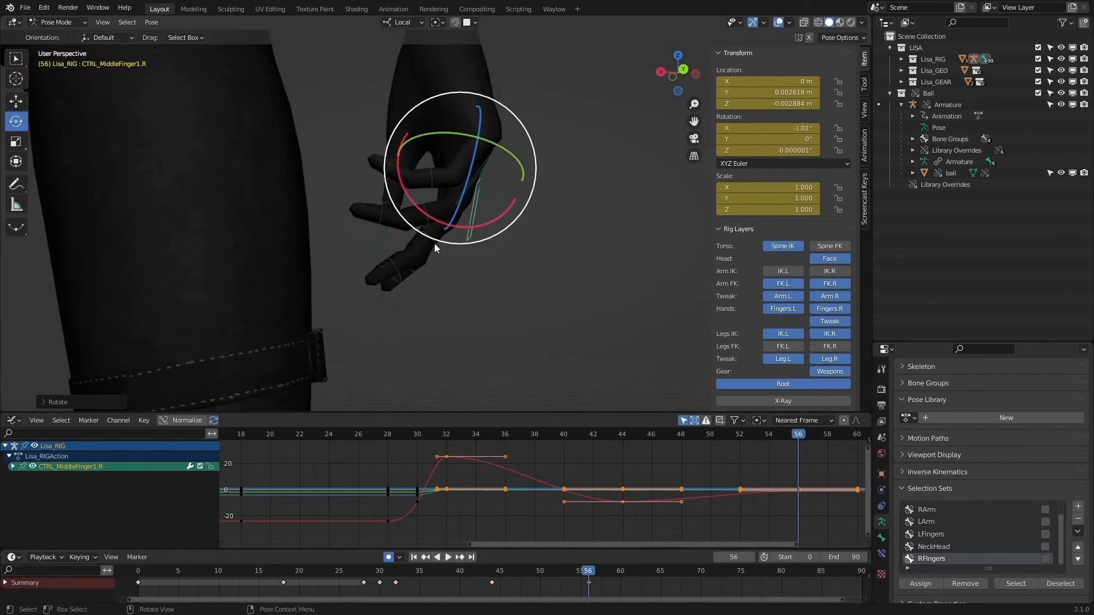
Step: Select CTRL-TWEAK-BONE_MiddleFinger2.R and rotate it to about -13.6° on X at frame 56
left_click(434, 245)
left_click_drag(447, 285, 425, 287)
middle_click_drag(544, 251, 422, 258)
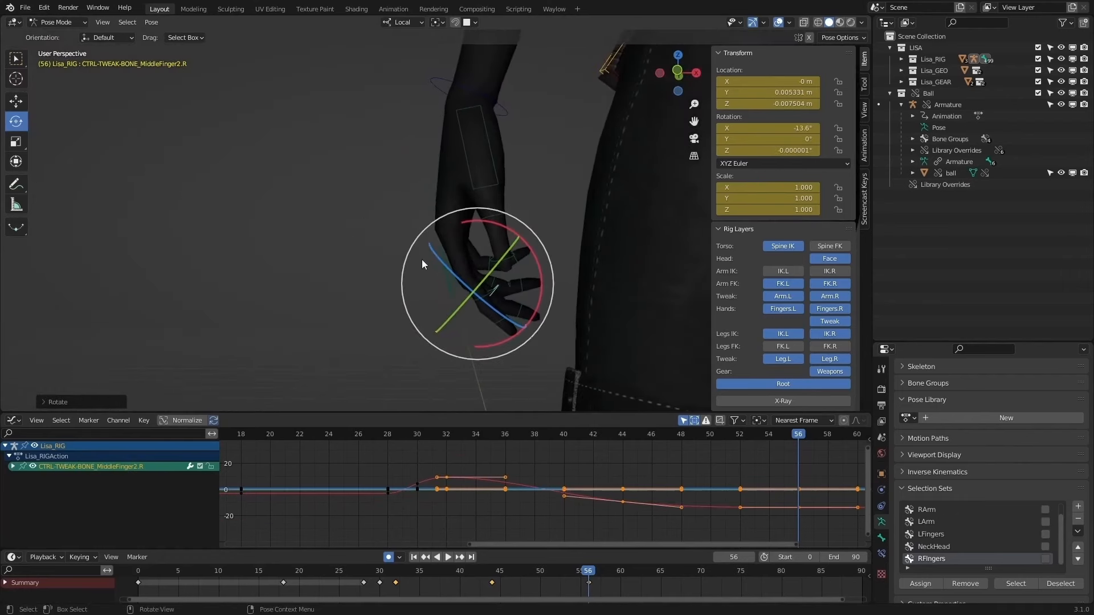
Step: Select the RFingers set's bones and play the animation to examine the right finger motion, then deselect everything
left_click(1023, 586)
scroll(564, 390, "down", 3)
left_click_drag(540, 572, 601, 578)
key("space")
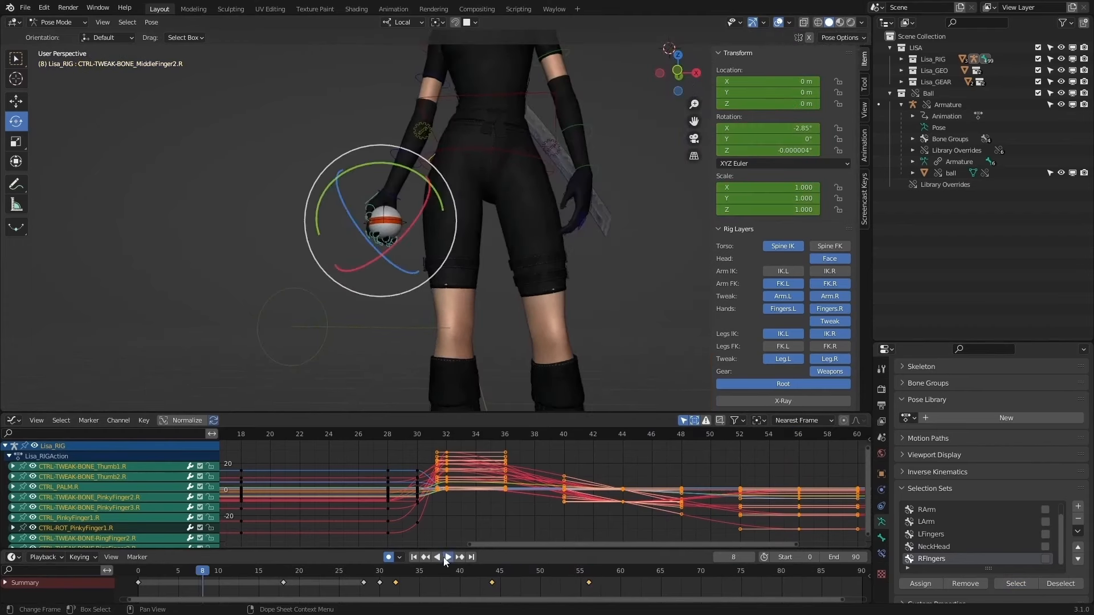
scroll(485, 370, "down", 5)
left_click(586, 263)
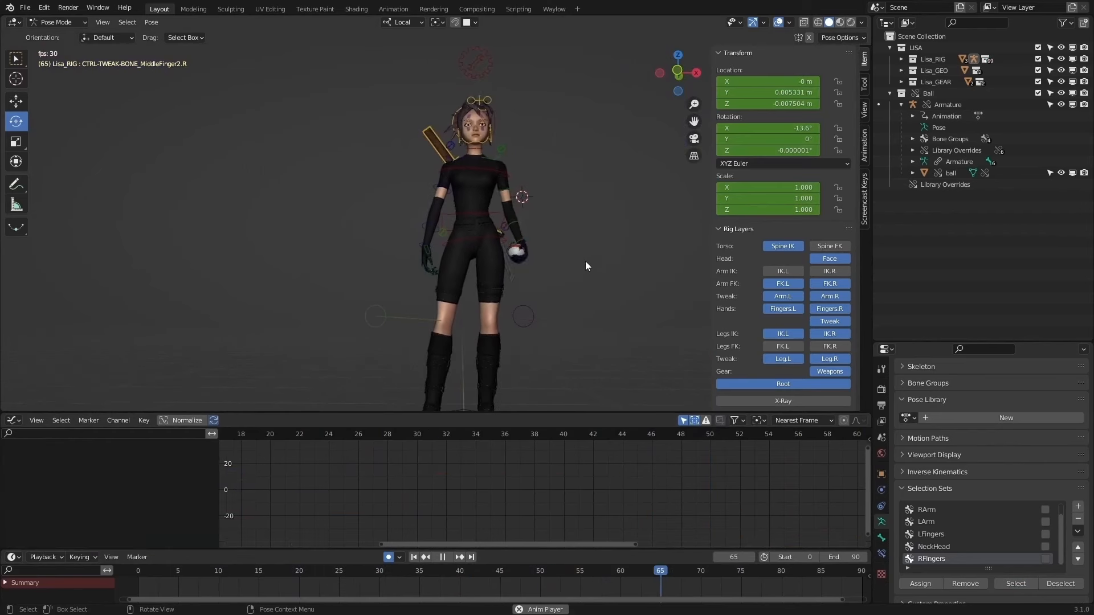
Step: Hide the viewport overlays and play the whole toss to examine it, stopping at frame 44
left_click(779, 22)
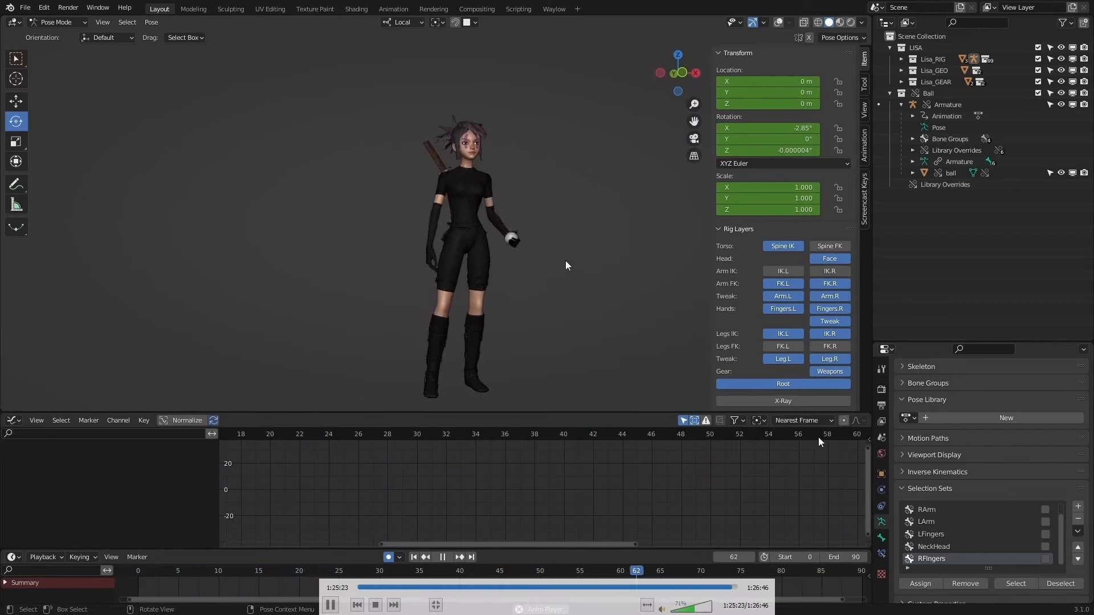
left_click(455, 571)
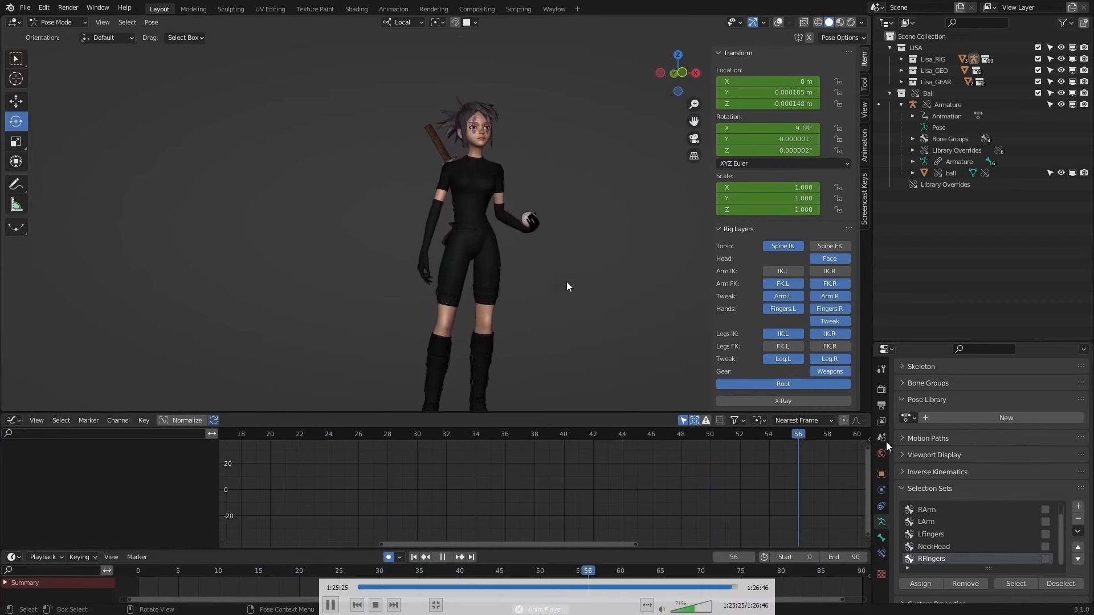
left_click(442, 570)
key("space")
Step: Turn the viewport overlays back on, select CTRL-ARM-FK.L and try a different Y rotation on it at frame 51
key("KP_3")
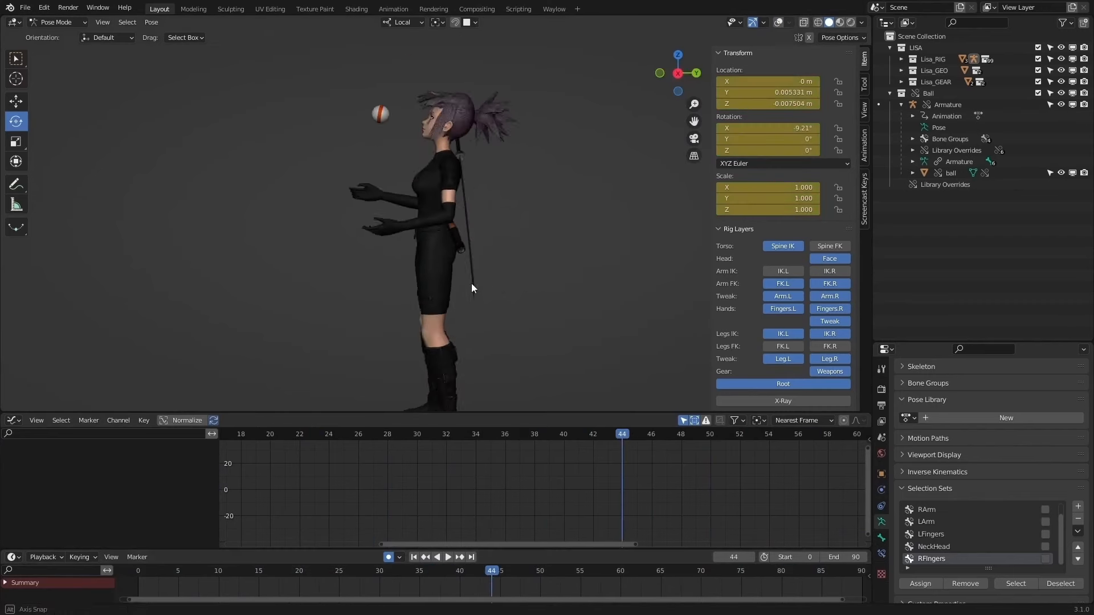
scroll(477, 228, "up", 2)
left_click(778, 23)
left_click(463, 175)
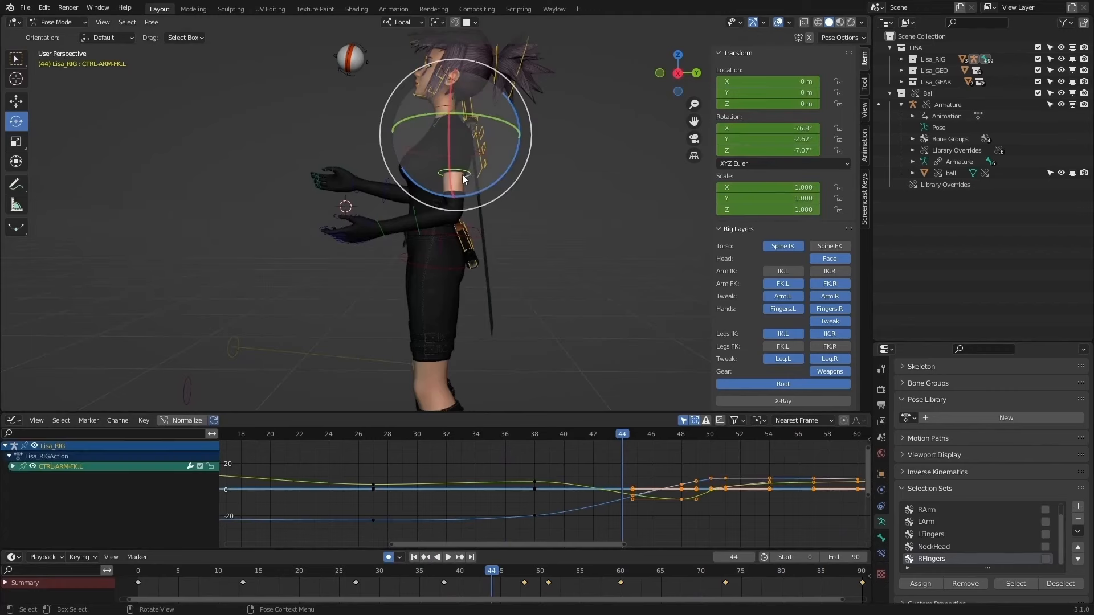
left_click(527, 569)
left_click_drag(527, 569, 549, 570)
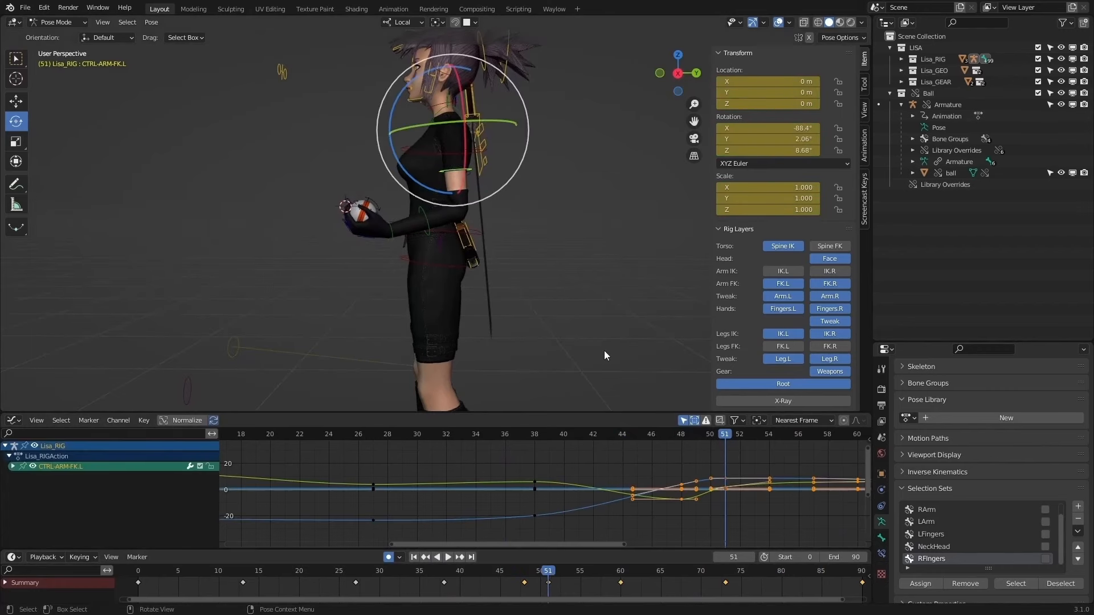
mouse_move(774, 150)
left_mouse_down()
mouse_move(764, 150)
mouse_move(774, 151)
left_mouse_up()
right_click(774, 151)
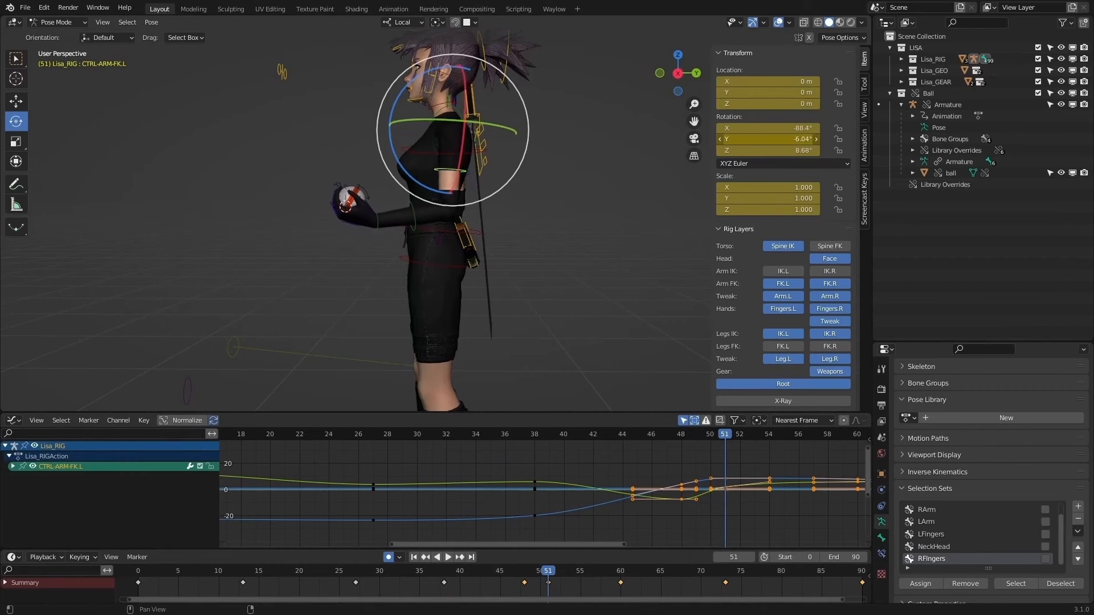
Step: Select CTRL-SHOULDER.L, keyframe it at frame 48 and rotate it to about 20° on X
mouse_move(524, 572)
left_mouse_down()
mouse_move(580, 572)
mouse_move(525, 572)
left_mouse_up()
key("Left")
middle_click_drag(489, 272, 529, 139)
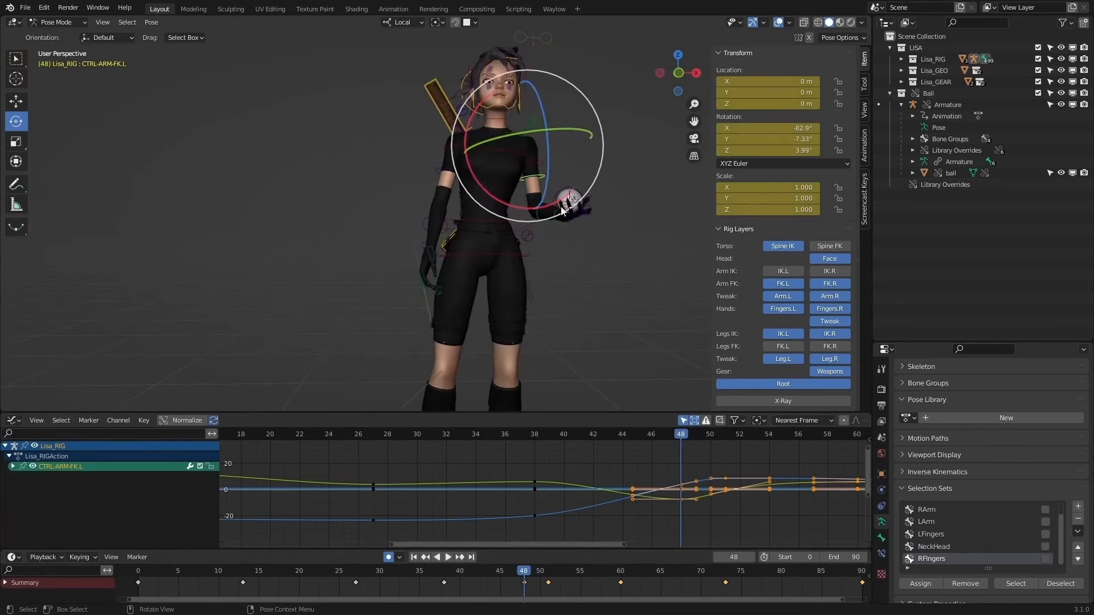
left_click(529, 139)
key("Down")
key("Up")
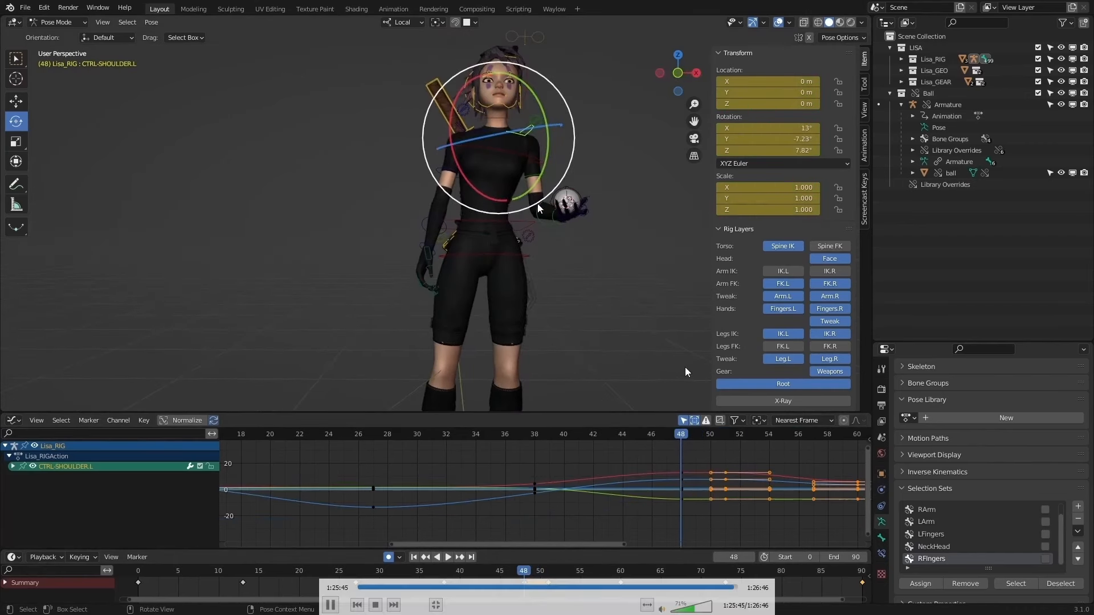
key("Up")
key("Down")
key("i")
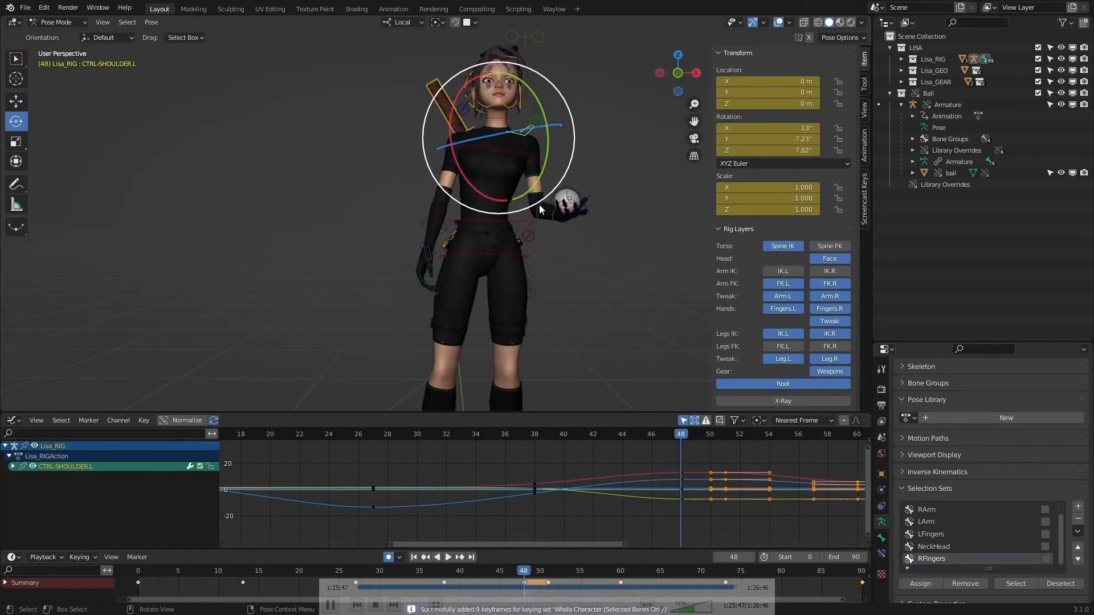
key("r")
left_click(541, 201)
Step: Play the catch, then rotate CTRL-SHOULDER.L at frame 55 to about 11° on X and -10° on Y
key("space")
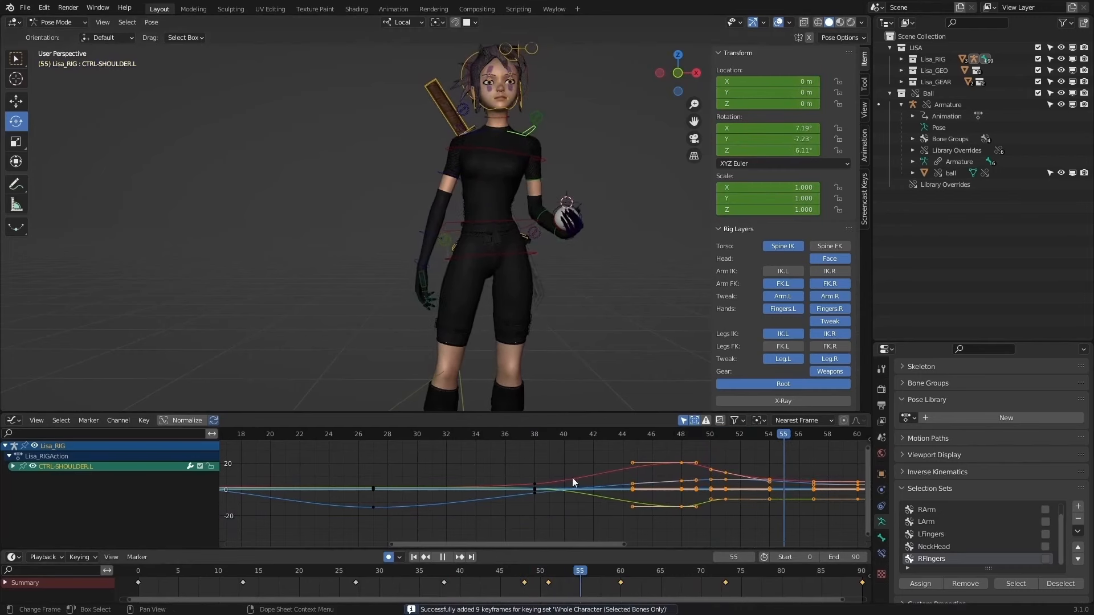
key("space")
left_click_drag(520, 212, 530, 209)
left_click_drag(548, 571, 492, 573)
key("space")
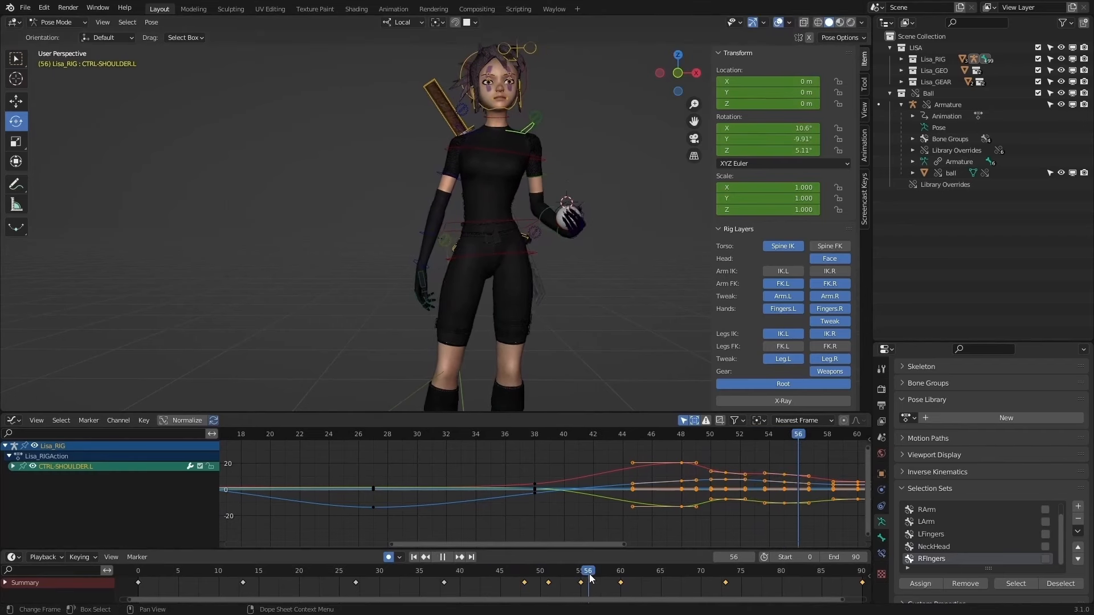
Step: Play the catch from the front and at an angle to examine the left shoulder motion
key("space")
left_click_drag(518, 217, 525, 214)
left_click_drag(650, 570, 464, 559)
key("space")
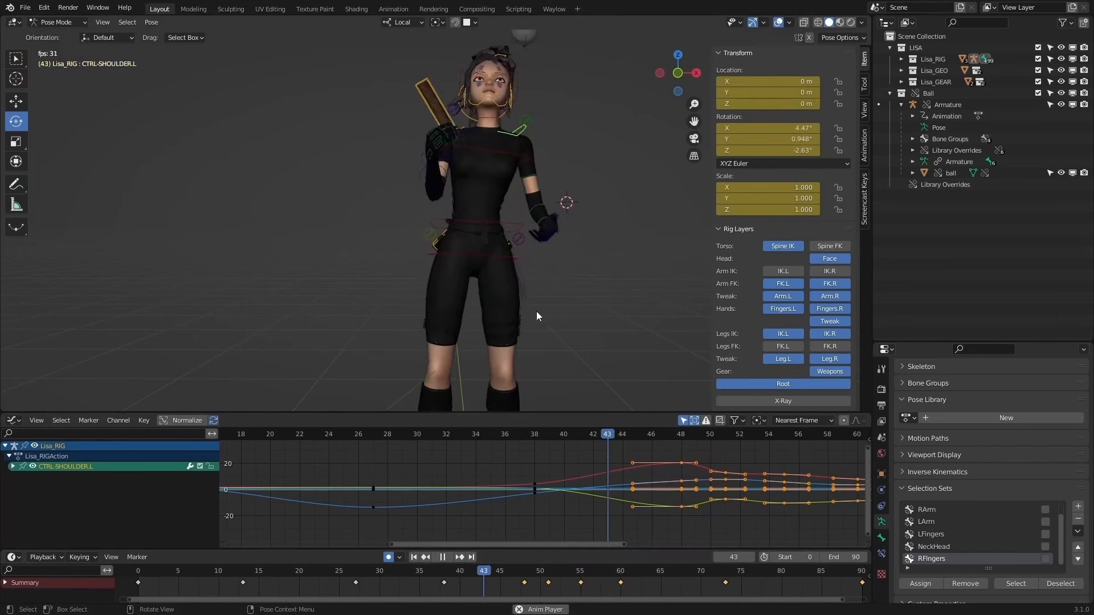
middle_click_drag(384, 387, 551, 285)
left_click_drag(512, 573, 443, 562)
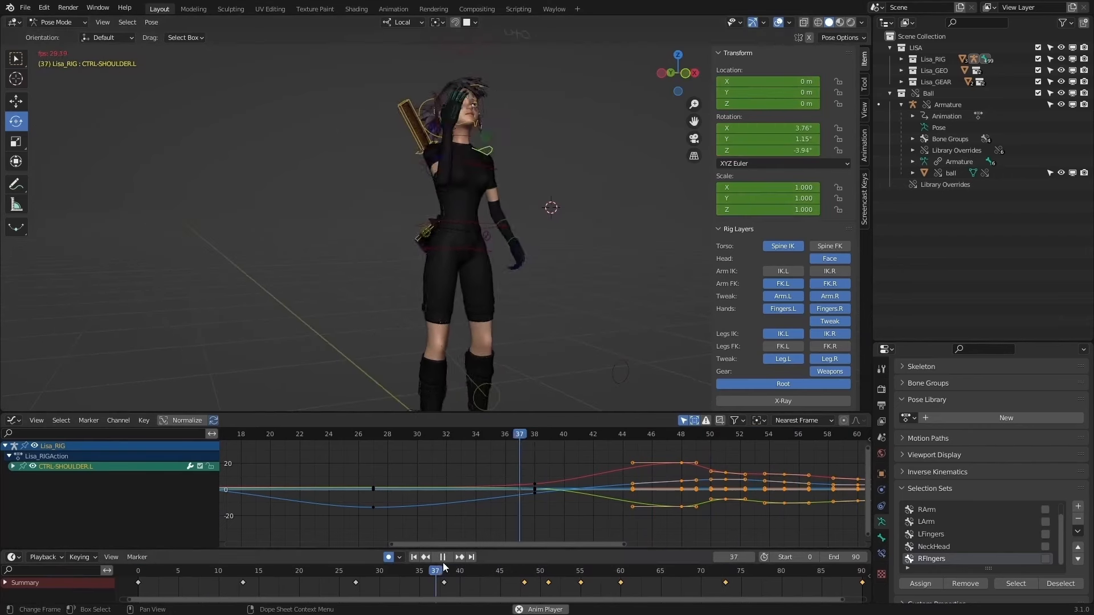
key("space")
Step: Select CTRL-ARM-FK.L and examine the left arm from the side through the catch up to frame 57
middle_click_drag(570, 278, 459, 277)
key("bracketright")
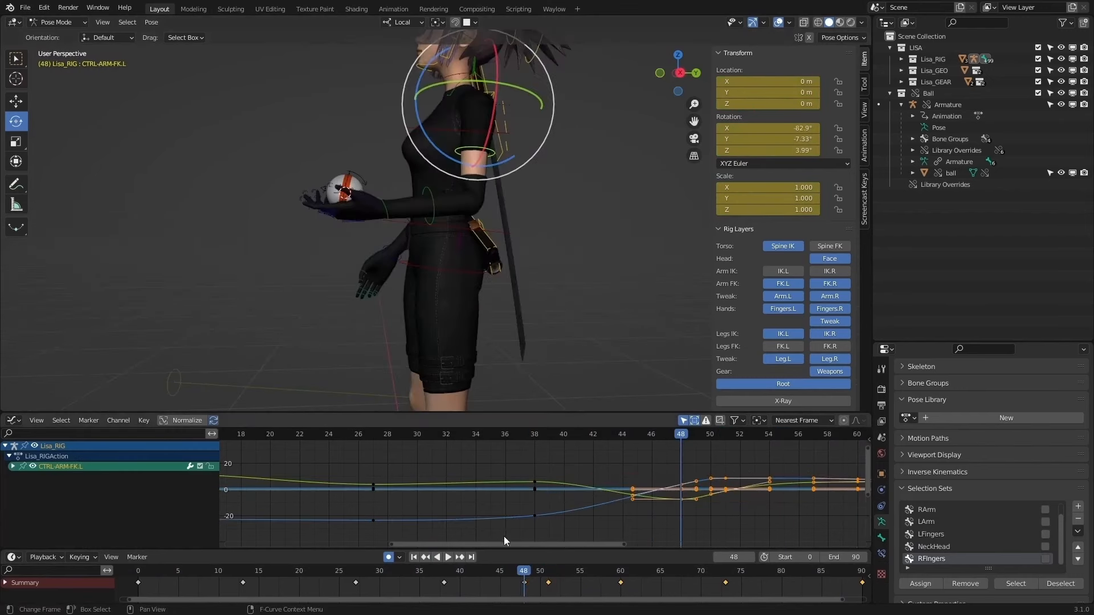
key("space")
left_click(505, 571)
left_click_drag(508, 572, 596, 573)
Step: Select CTRL-HAND-FK.L and insert a keyframe for it at frame 46, before the ball lands
left_click(418, 241)
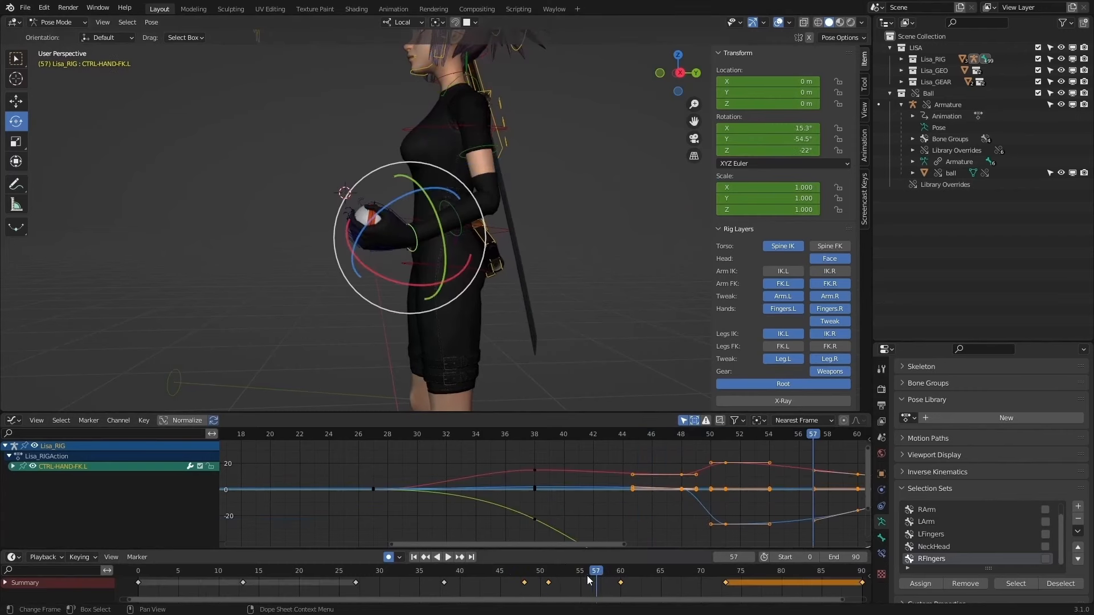
left_click_drag(522, 568, 517, 570)
middle_click_drag(445, 309, 573, 291)
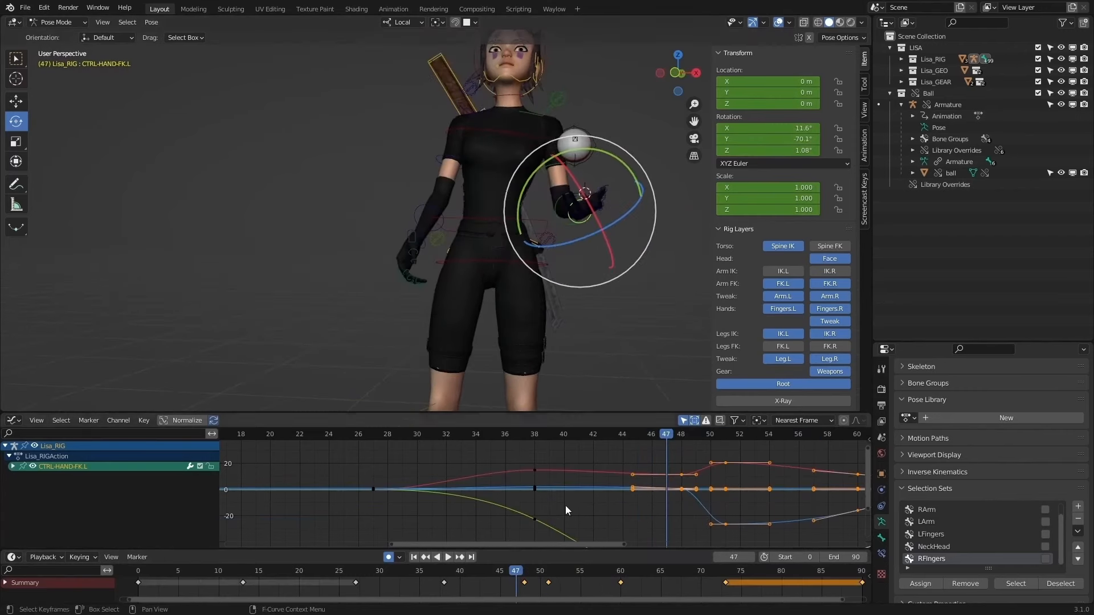
left_click(525, 570)
left_click_drag(525, 571, 507, 571)
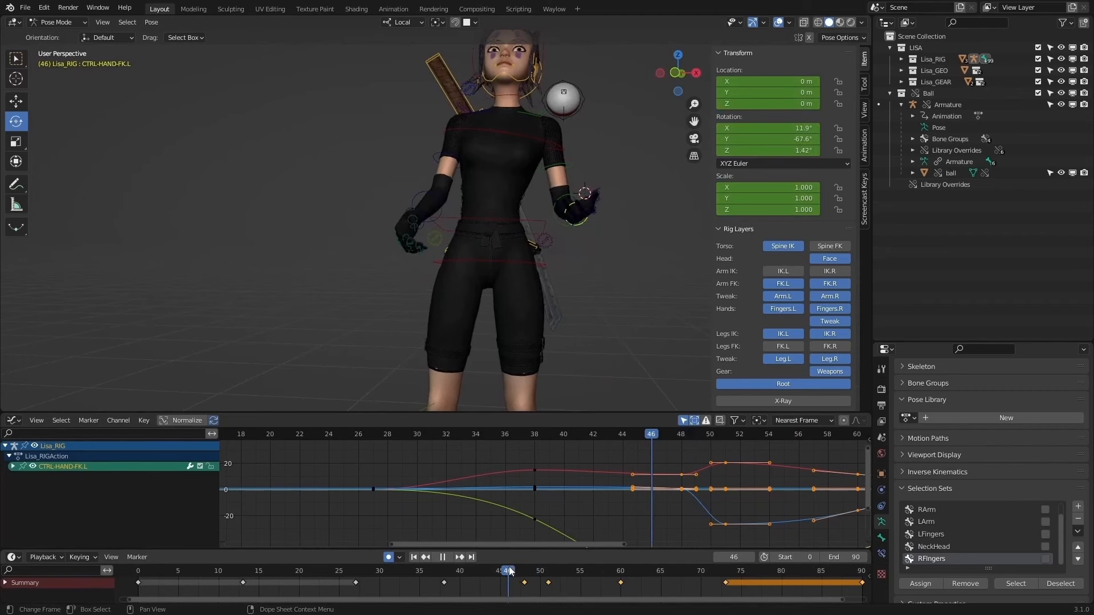
key("i")
Step: Rotate CTRL-HAND-FK.L at frame 47 to about 22° on X
key("Up")
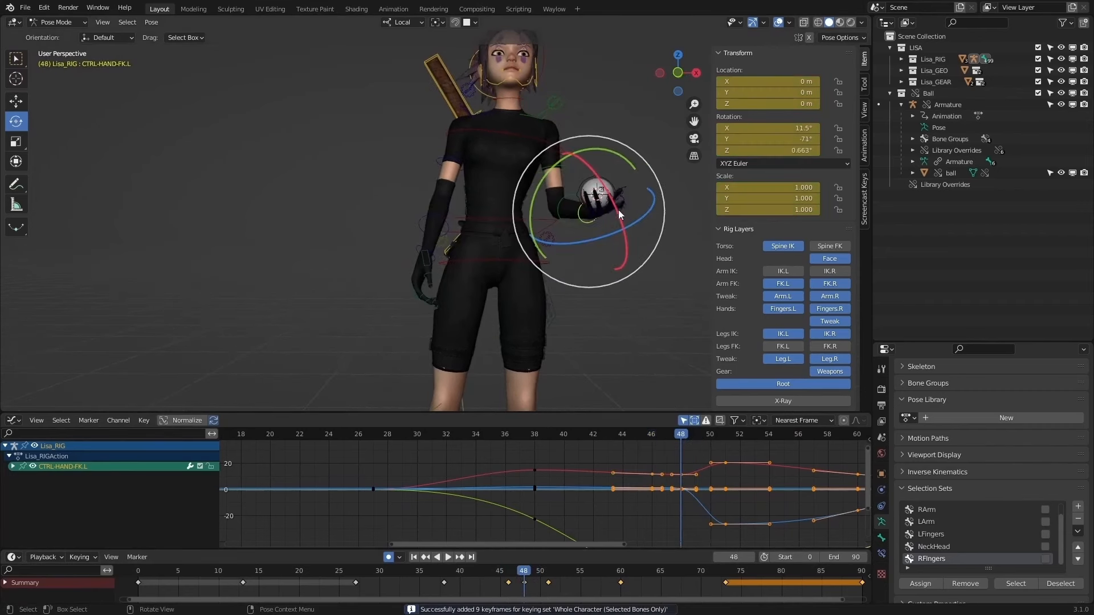
left_click_drag(611, 207, 433, 365)
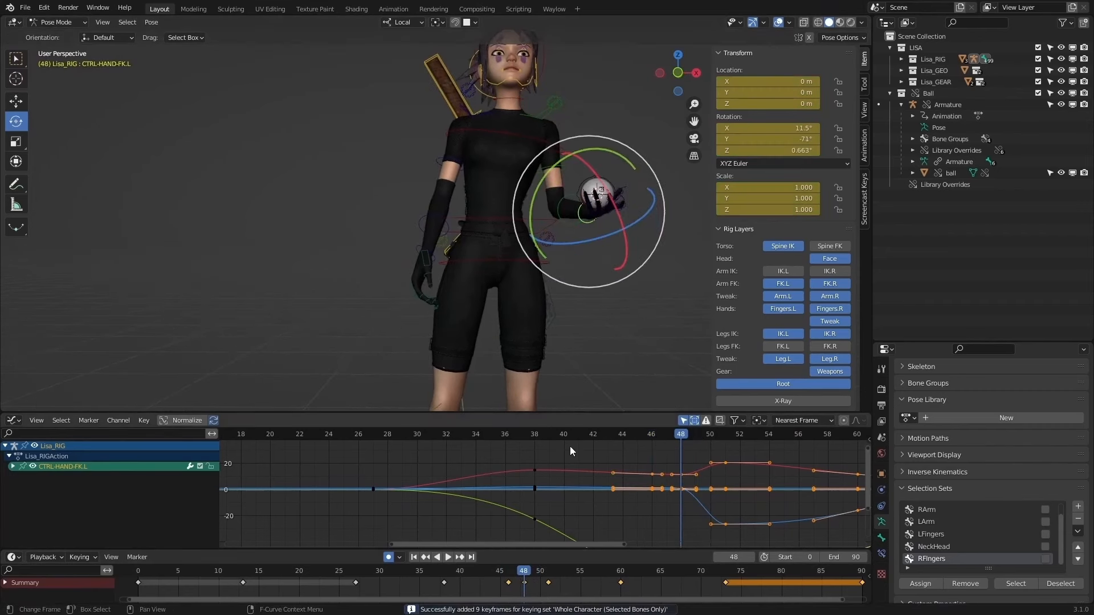
left_click_drag(518, 572, 518, 559)
left_click_drag(608, 205, 611, 217)
Step: Move the CTRL-HAND-FK.L keyframe at frame 46 one frame earlier, to frame 45
left_click_drag(513, 570, 548, 573)
left_click(509, 583)
key("g")
left_click(499, 586)
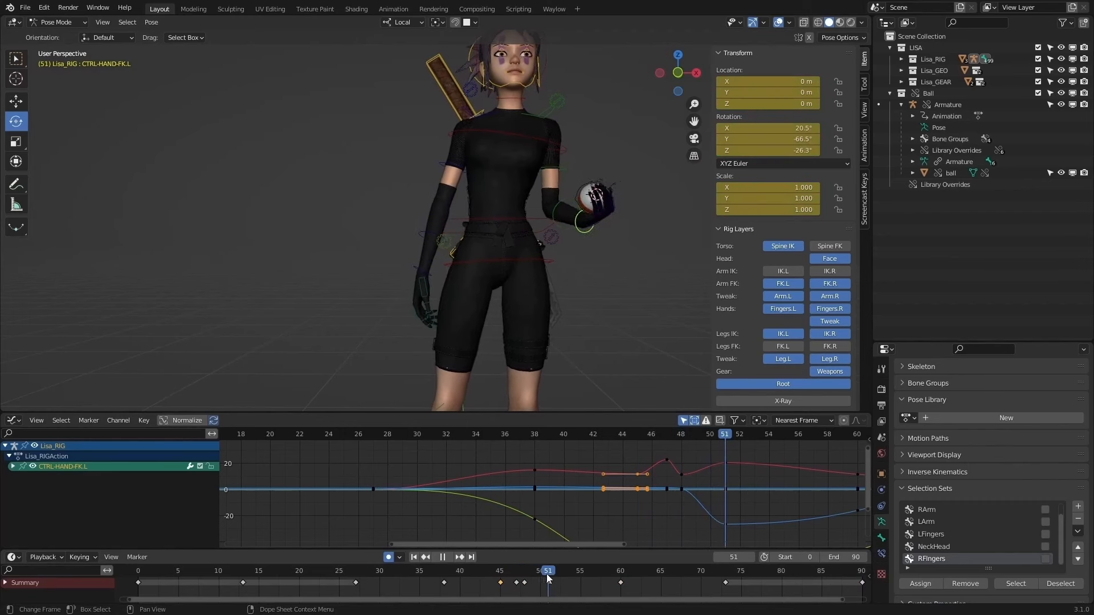
Step: Rotate CTRL-HAND-FK.L to 15.3° on X at frame 51 and play the toss to check the catch
left_click_drag(613, 208, 611, 200)
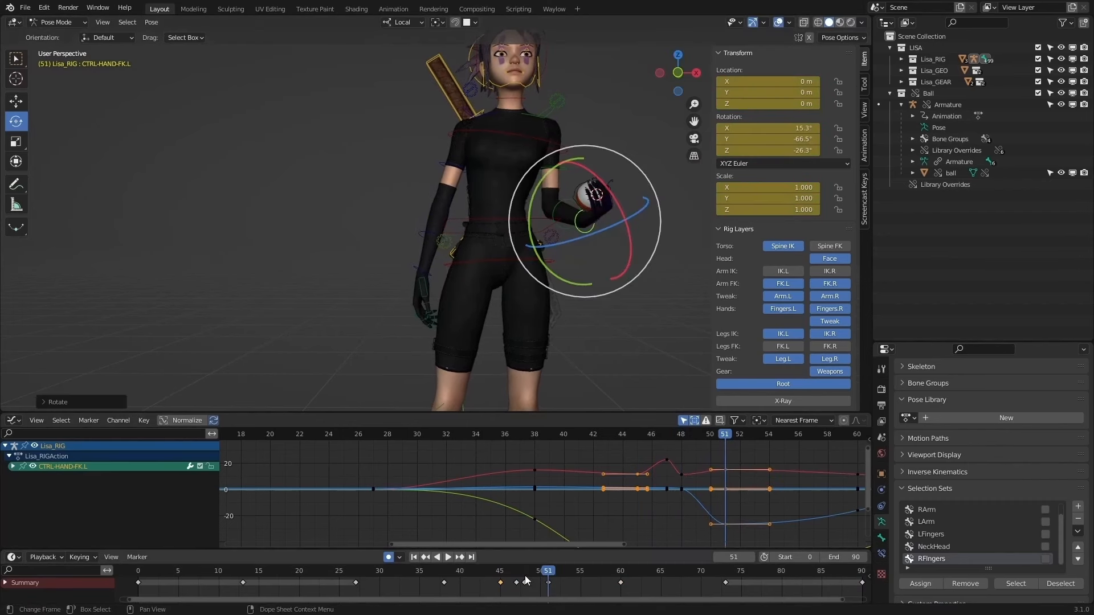
left_click(519, 574)
left_click_drag(520, 576, 452, 564)
left_click(449, 558)
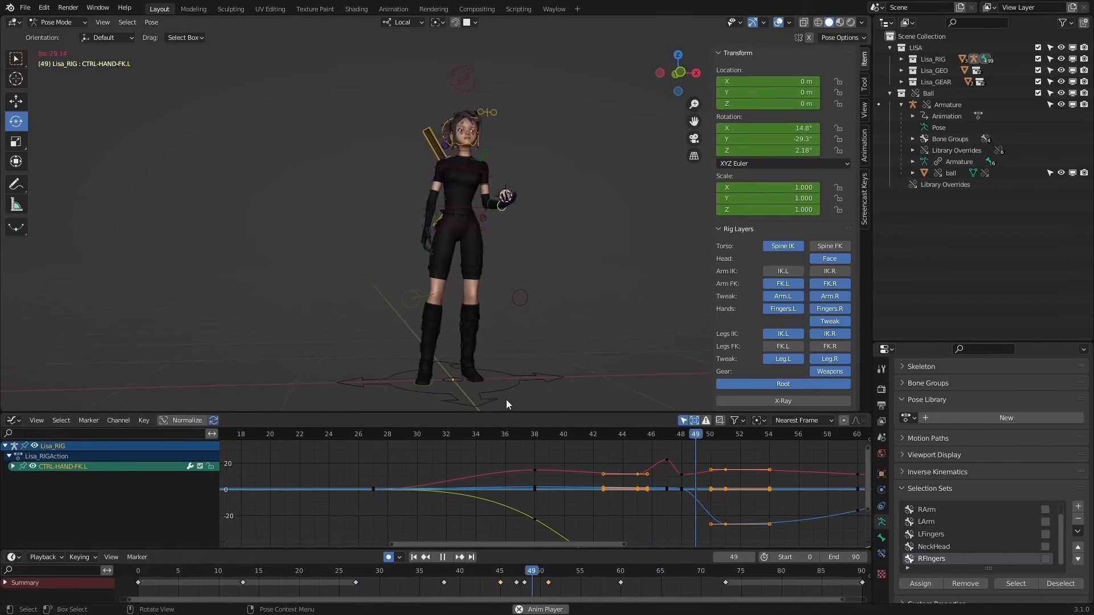
left_click(444, 557)
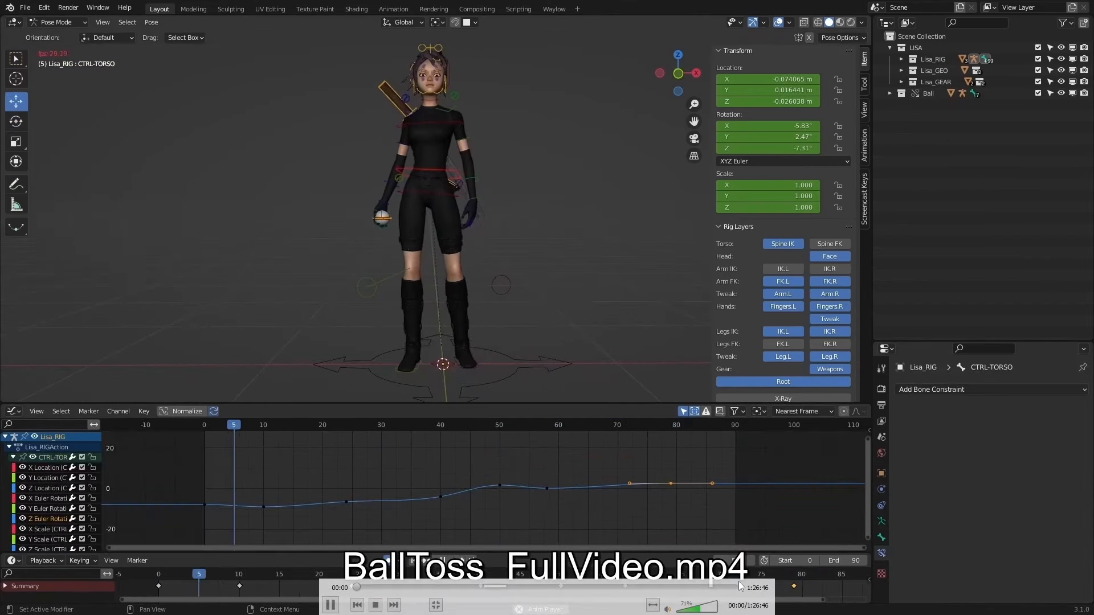
Step: Seek the BallToss_FullVideo.mp4 recording to 1:25:38 and pause it to examine the left arm pose at frame 51
mouse_move(724, 584)
left_mouse_down()
mouse_move(744, 586)
mouse_move(734, 587)
left_mouse_up()
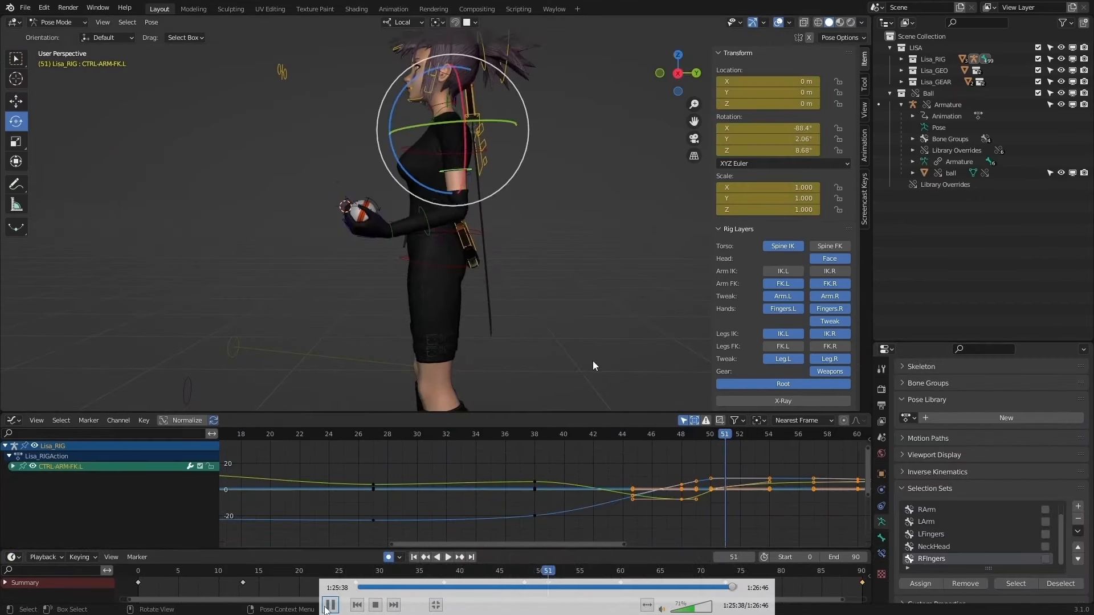
key("space")
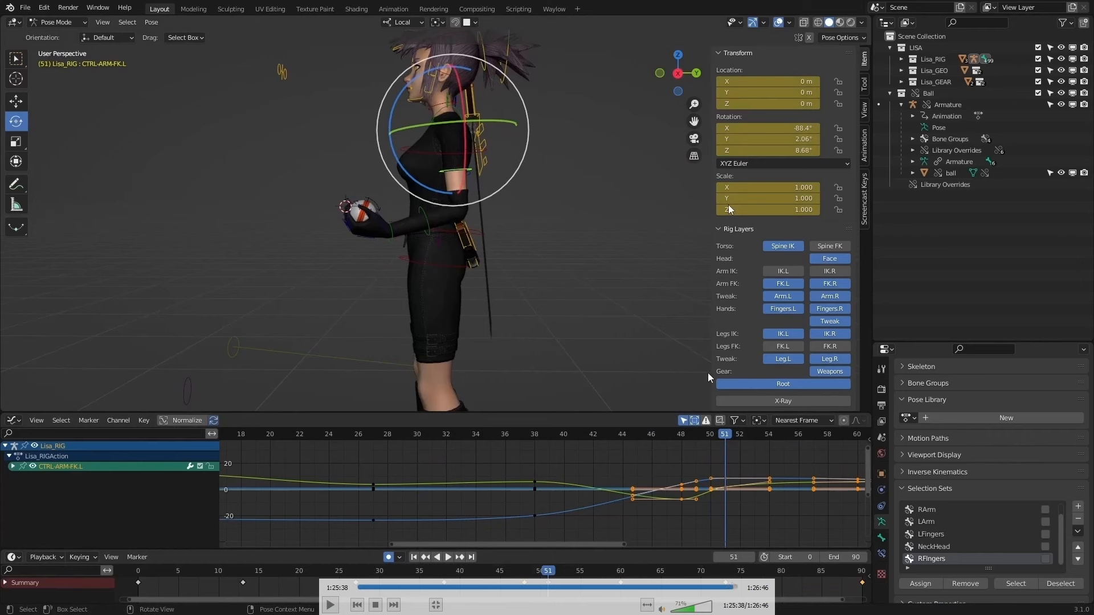